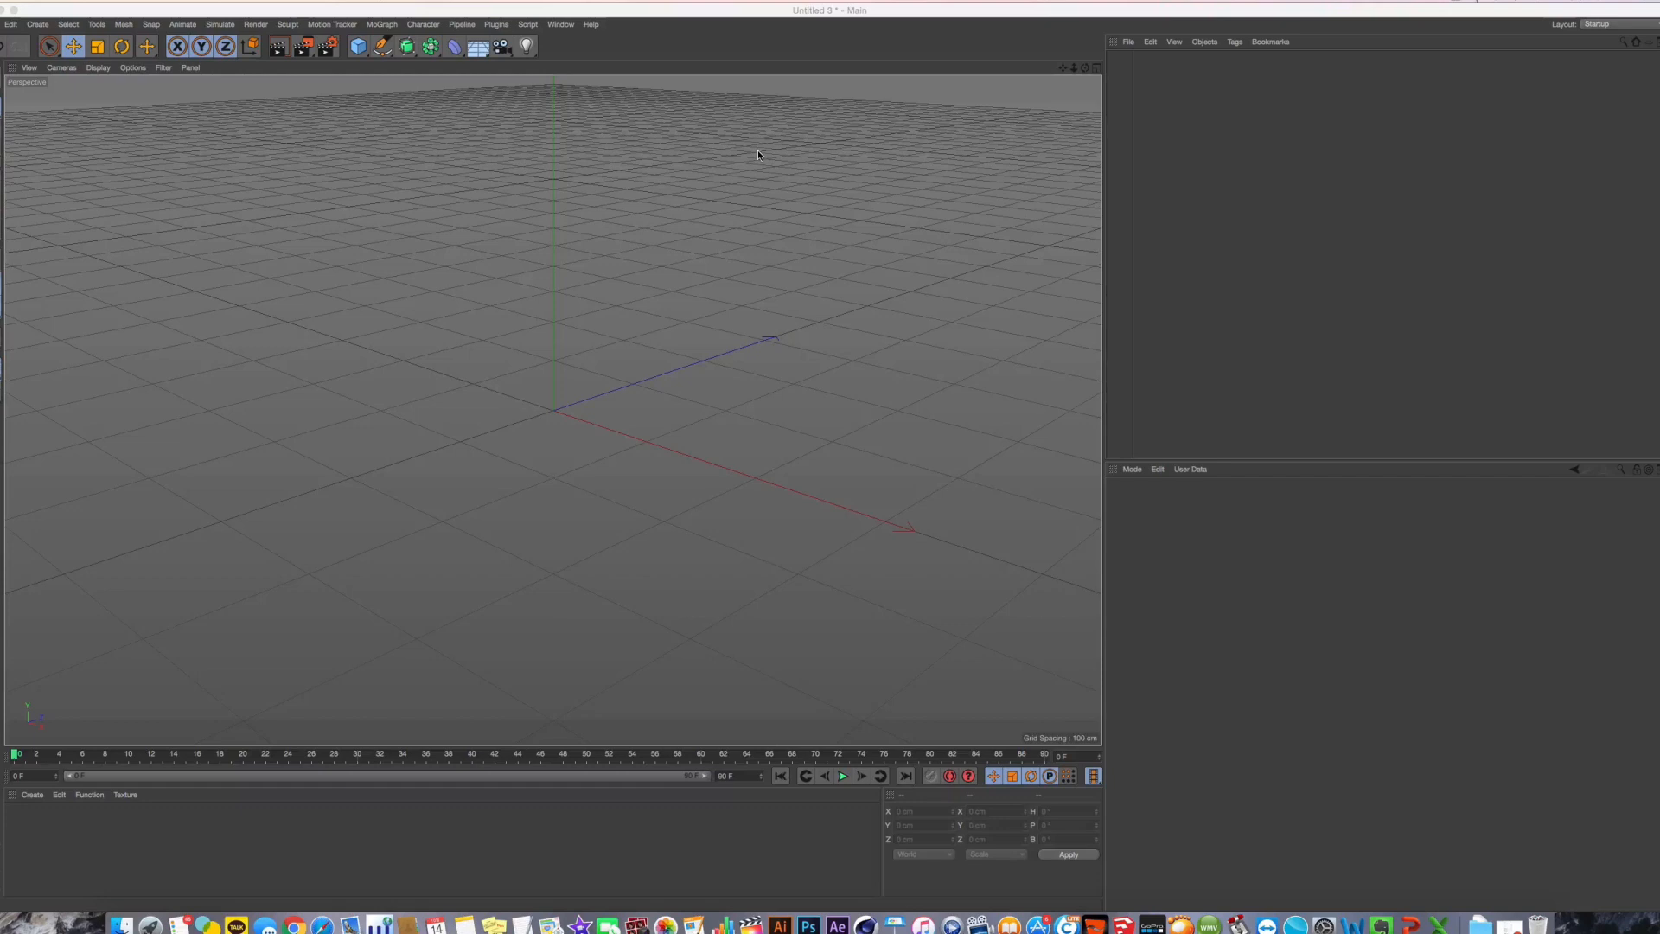
Add a cube and look through the tag categories available for it, including the CINEMA 4D tags
left_click(727, 12)
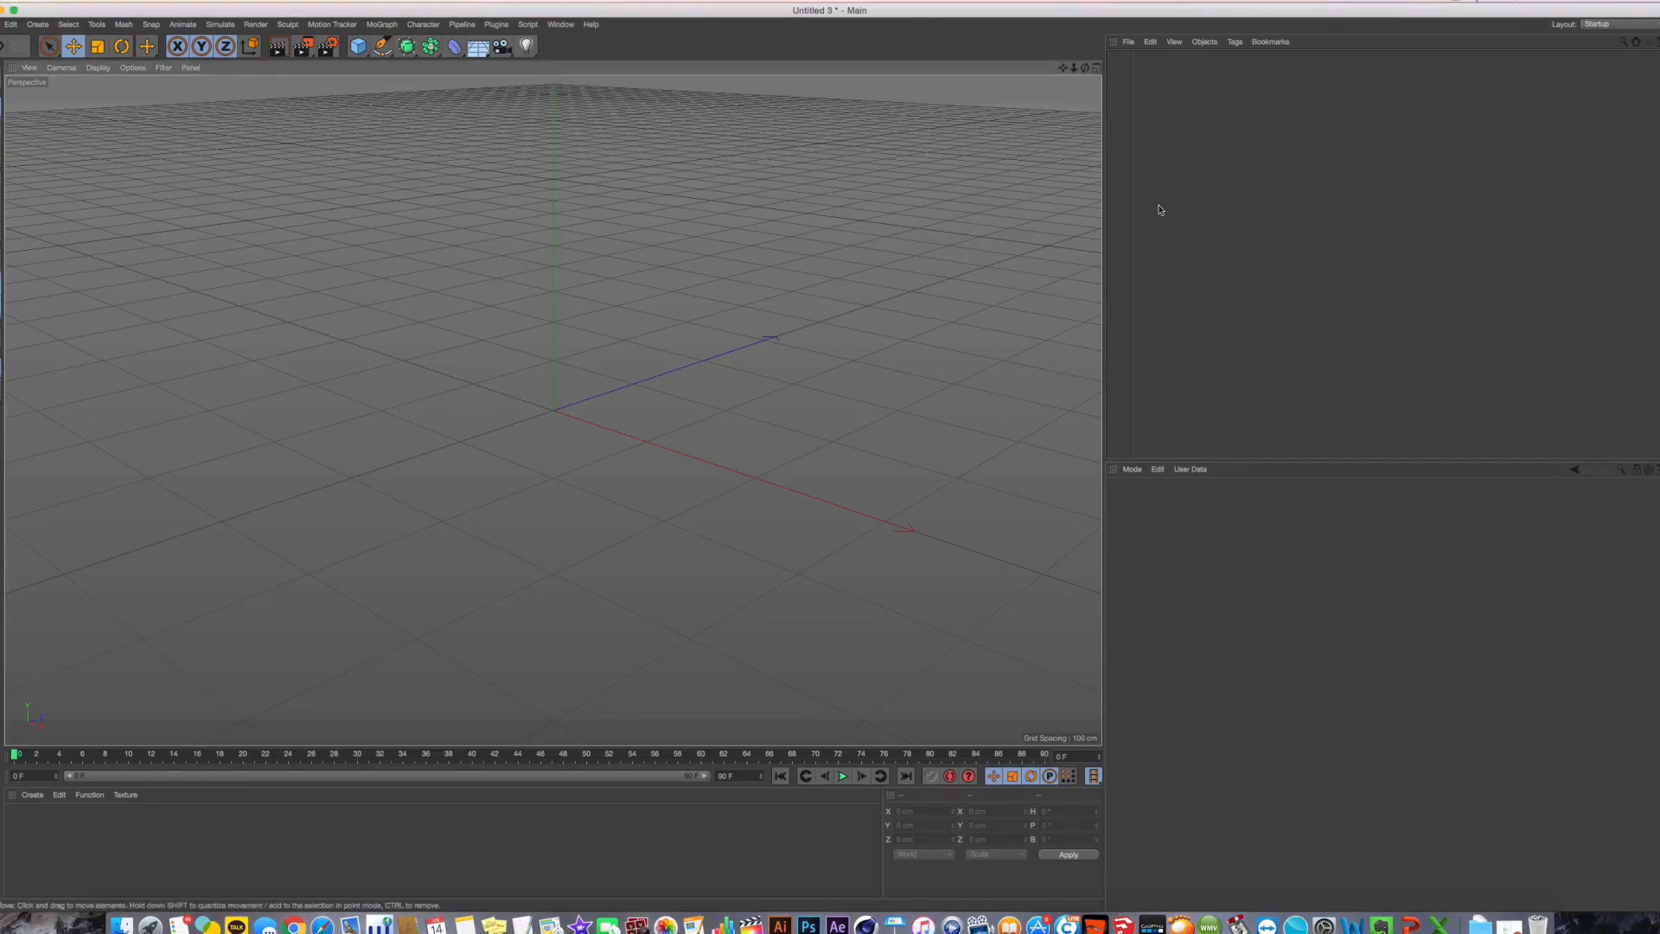
left_click(358, 46)
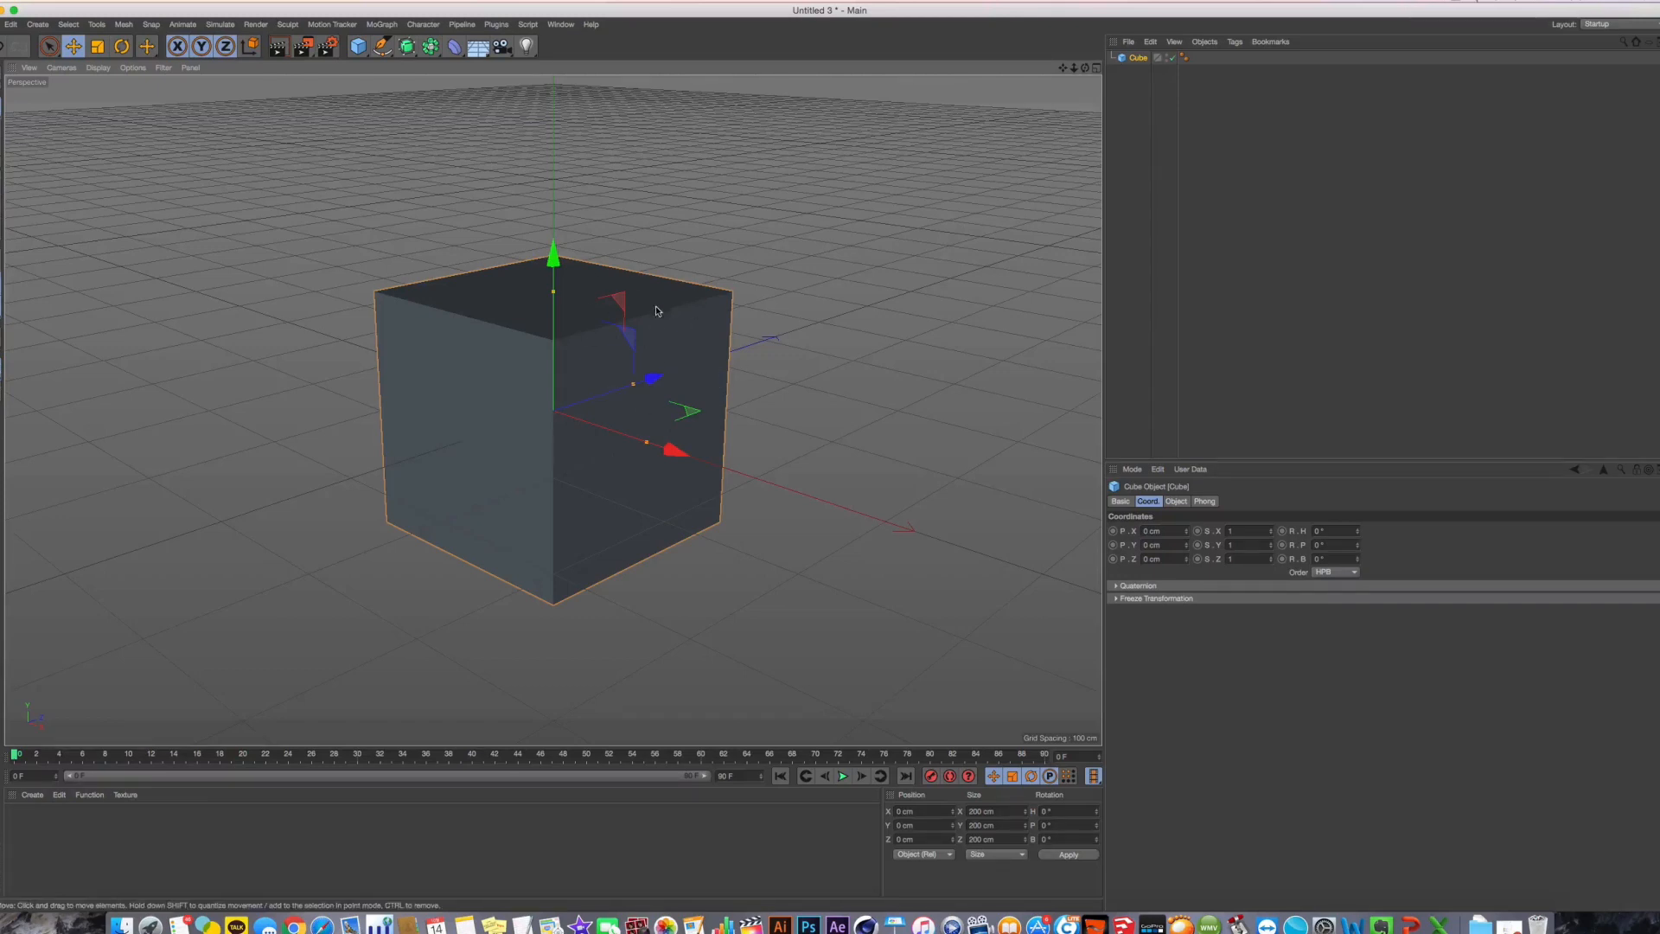
right_click(1136, 58)
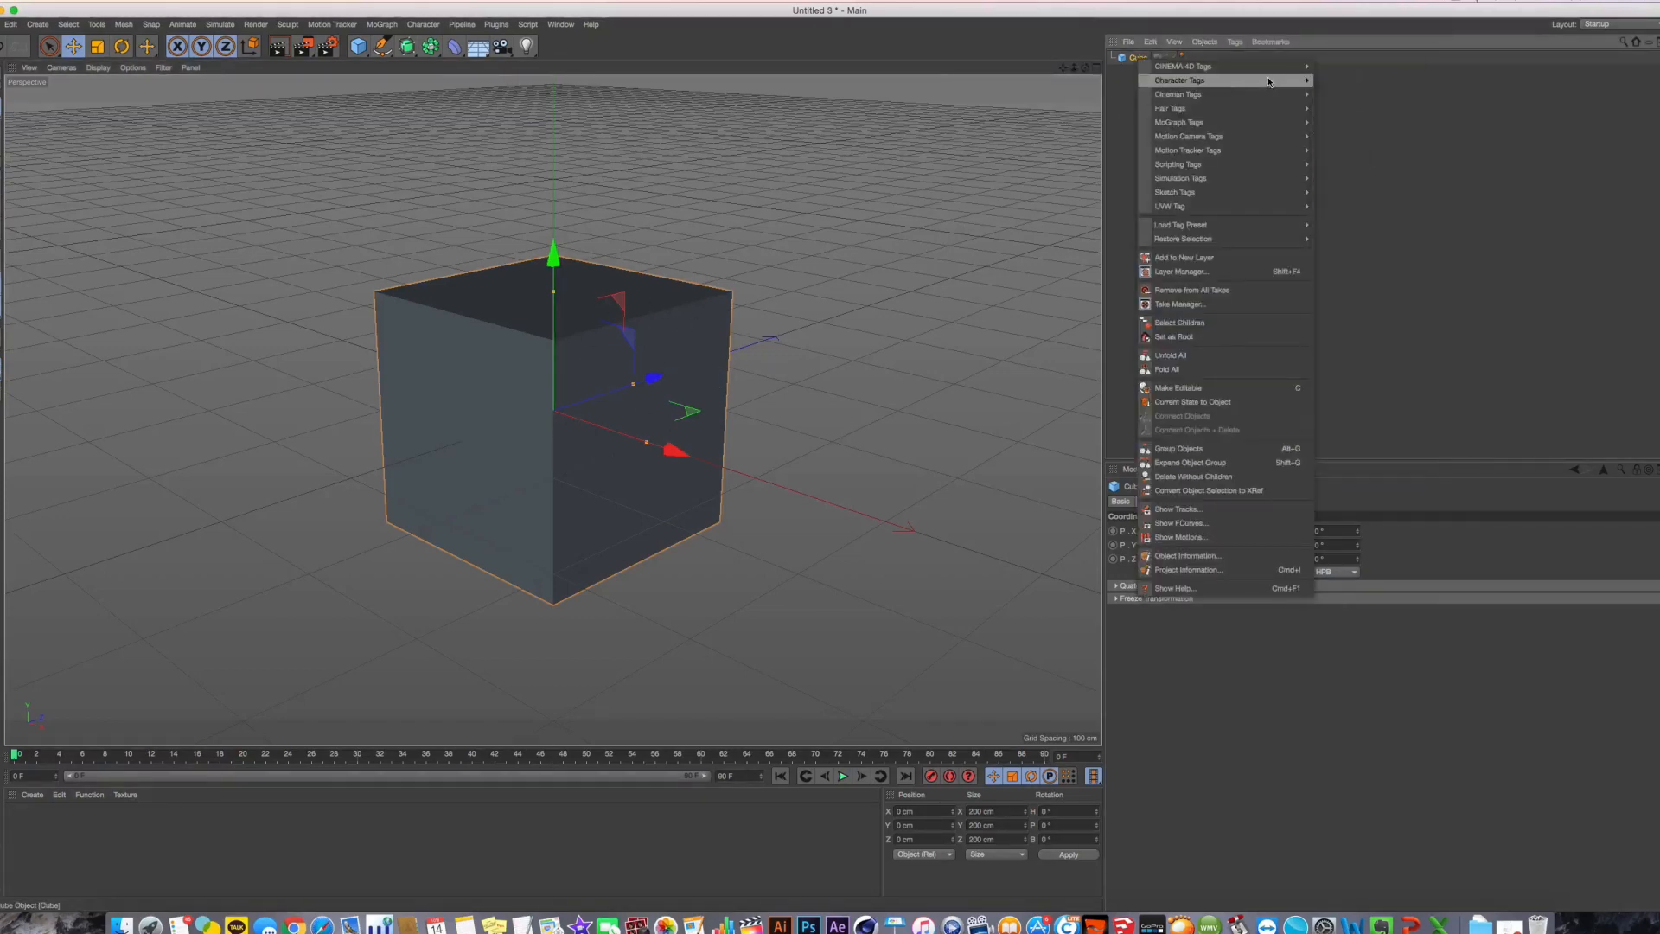
mouse_move(1301, 66)
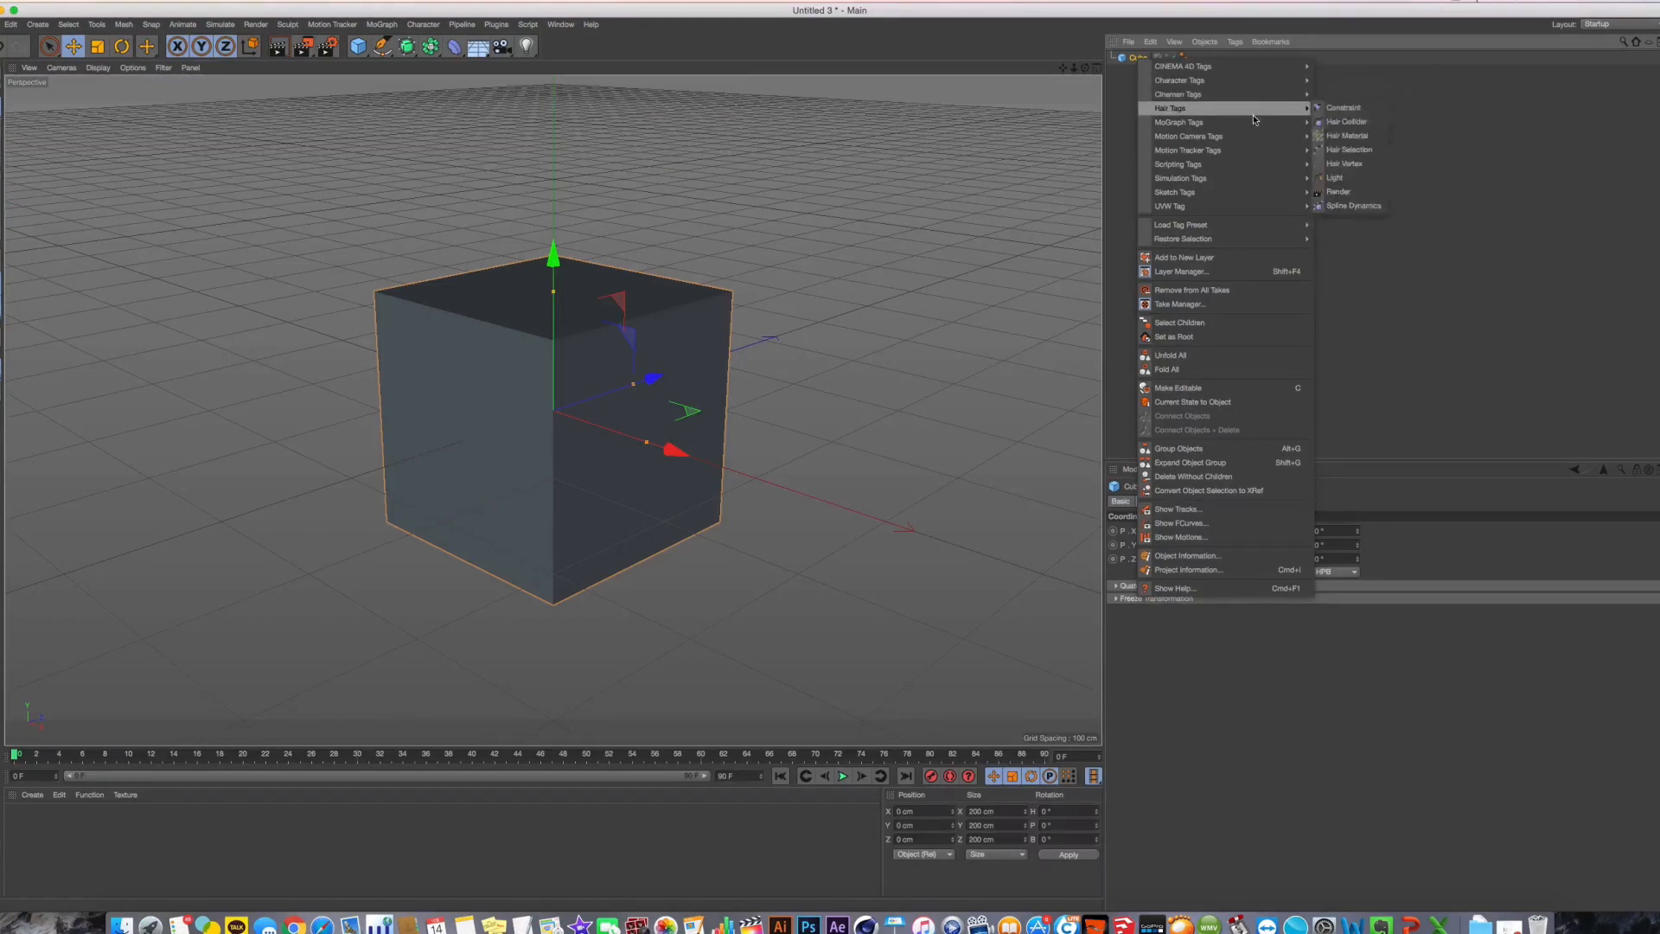
mouse_move(1257, 201)
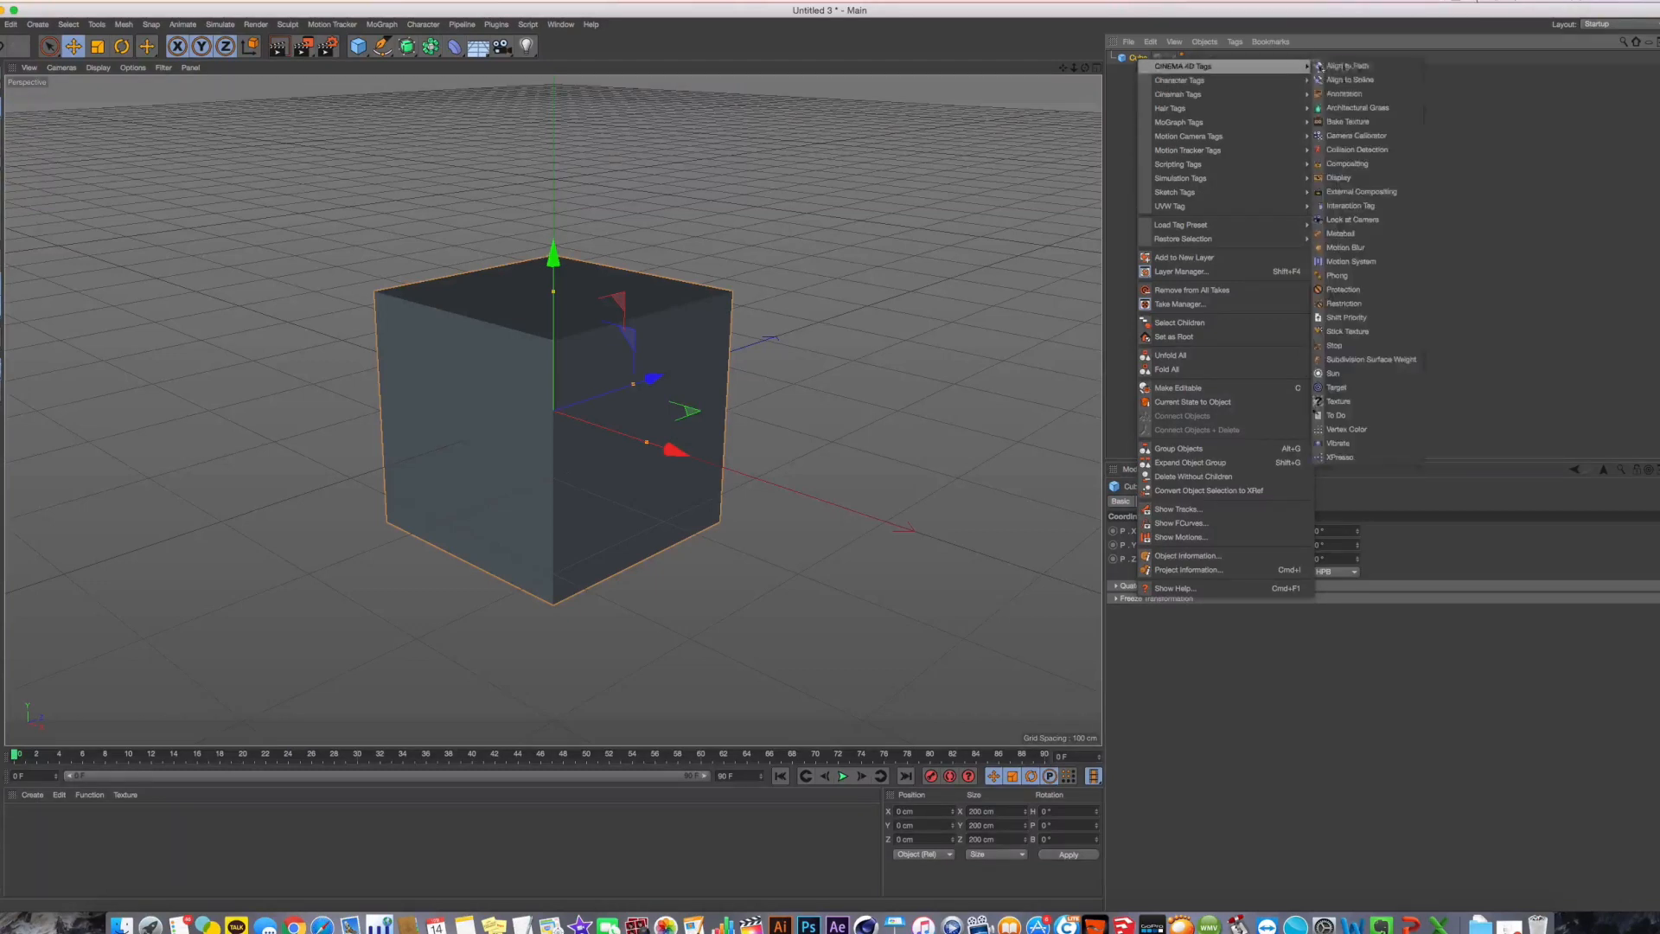
left_click(1475, 93)
right_click(1148, 58)
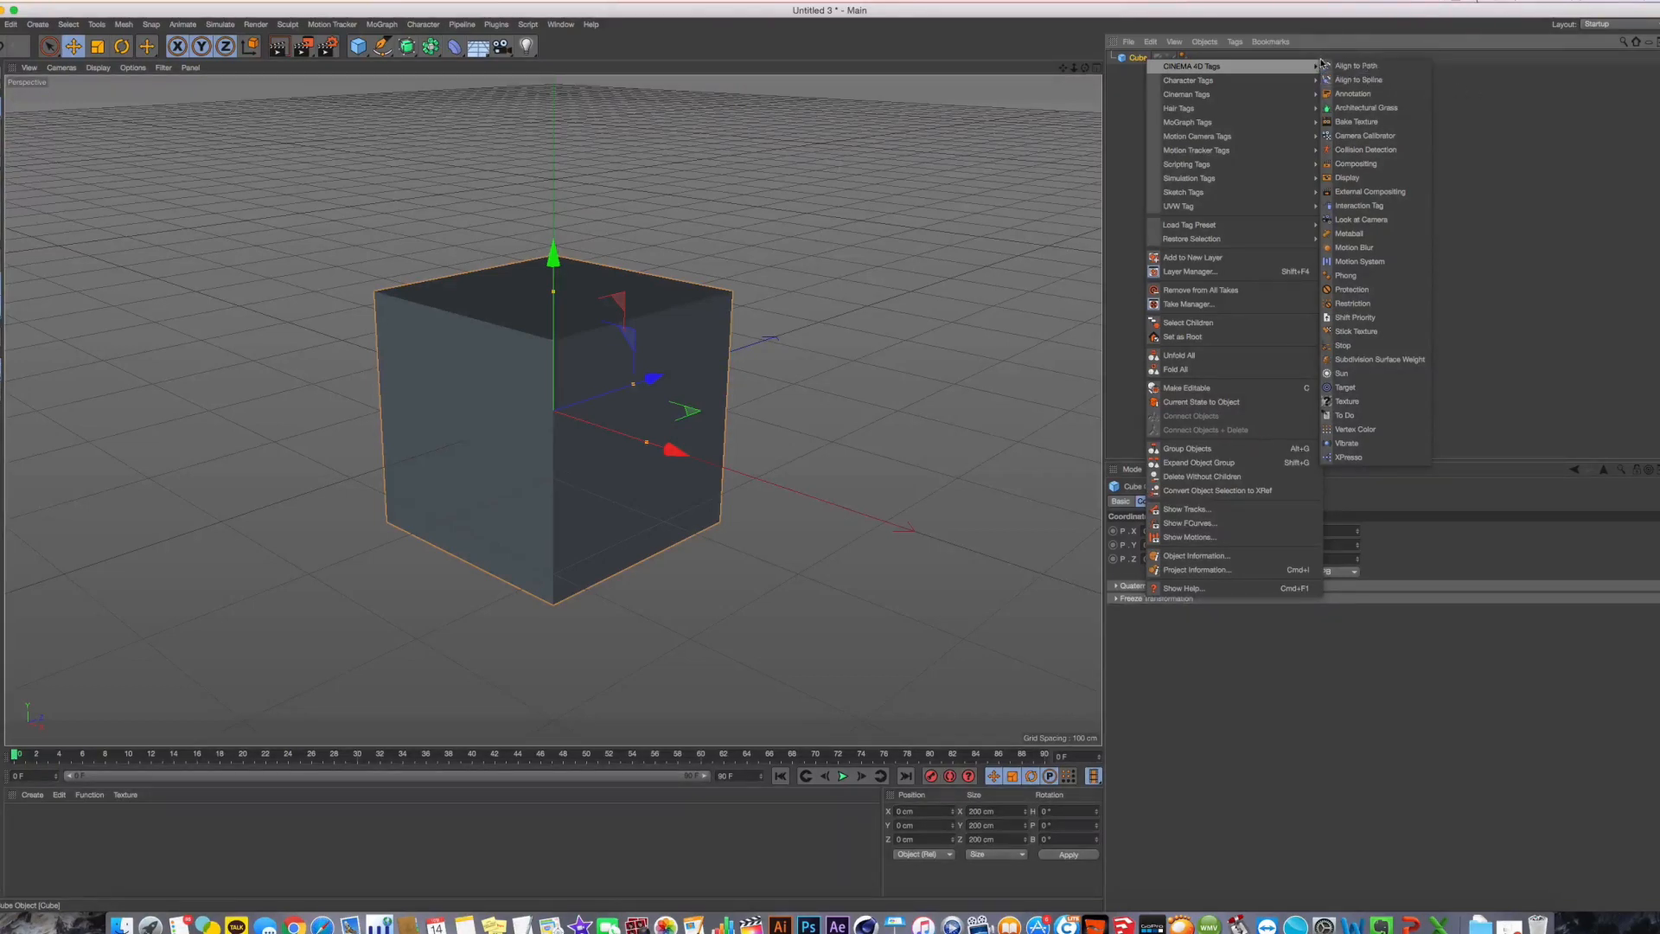
left_click(1153, 181)
Delete the cube from the scene
mouse_move(597, 329)
left_mouse_down("alt")
mouse_move(604, 314)
mouse_move(567, 300)
mouse_move(574, 351)
mouse_move(616, 337)
left_mouse_up("alt")
left_click(576, 348)
key("Delete")
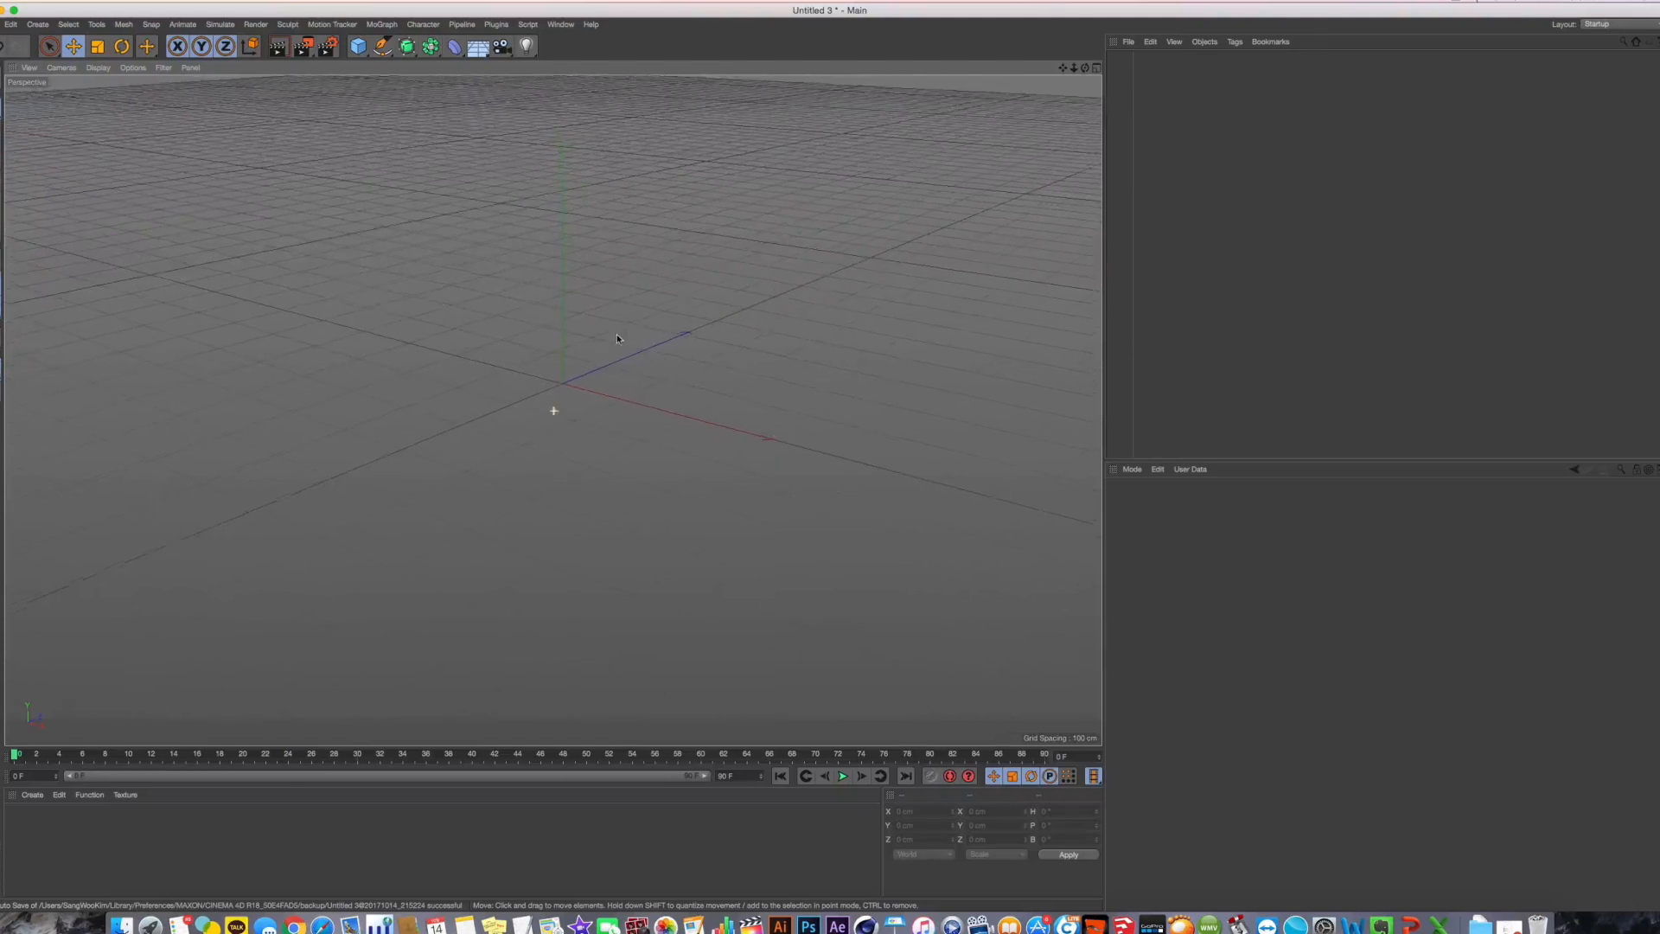
Add a cone primitive at the scene origin
left_click(358, 46)
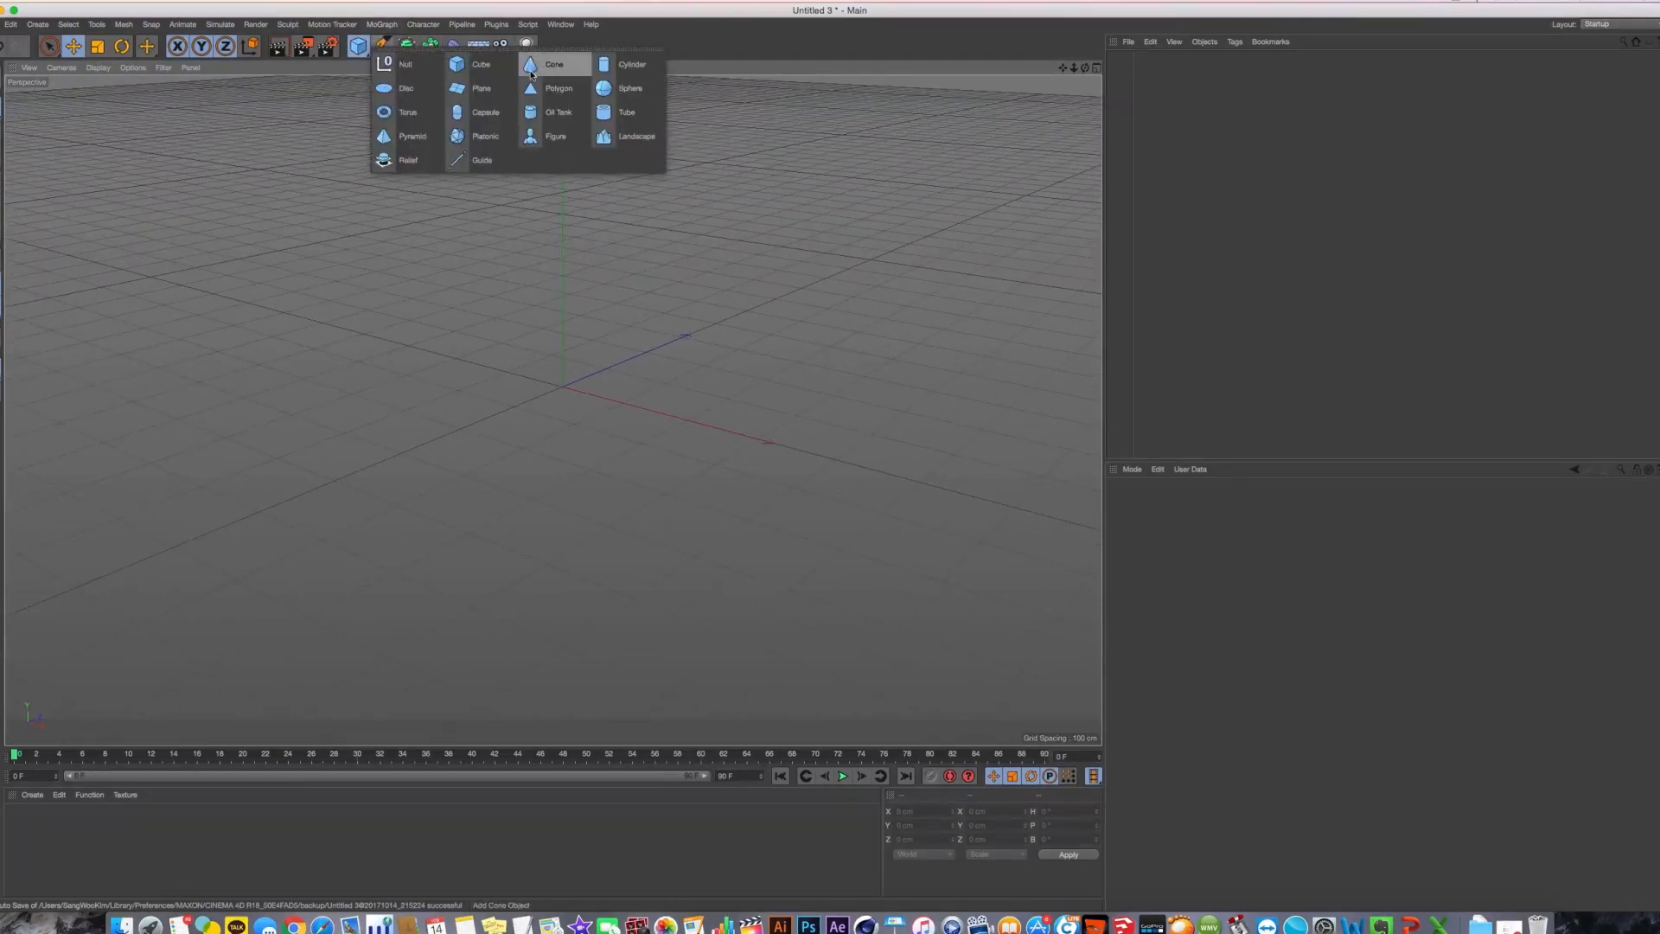
left_click(872, 172)
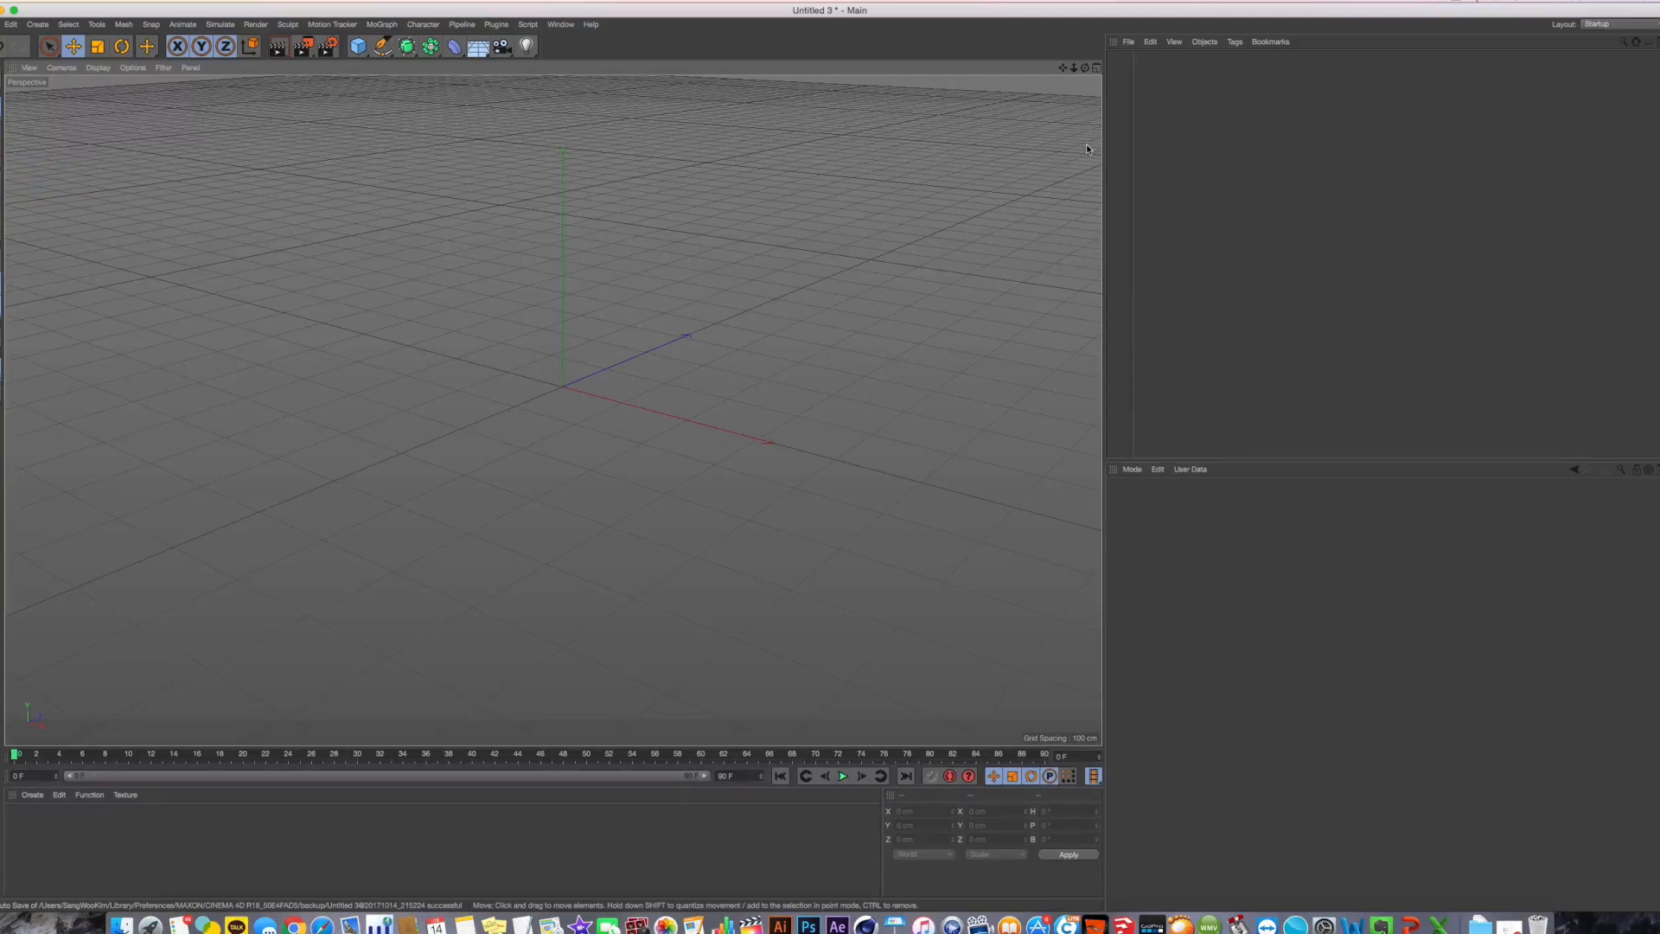
left_click(357, 45)
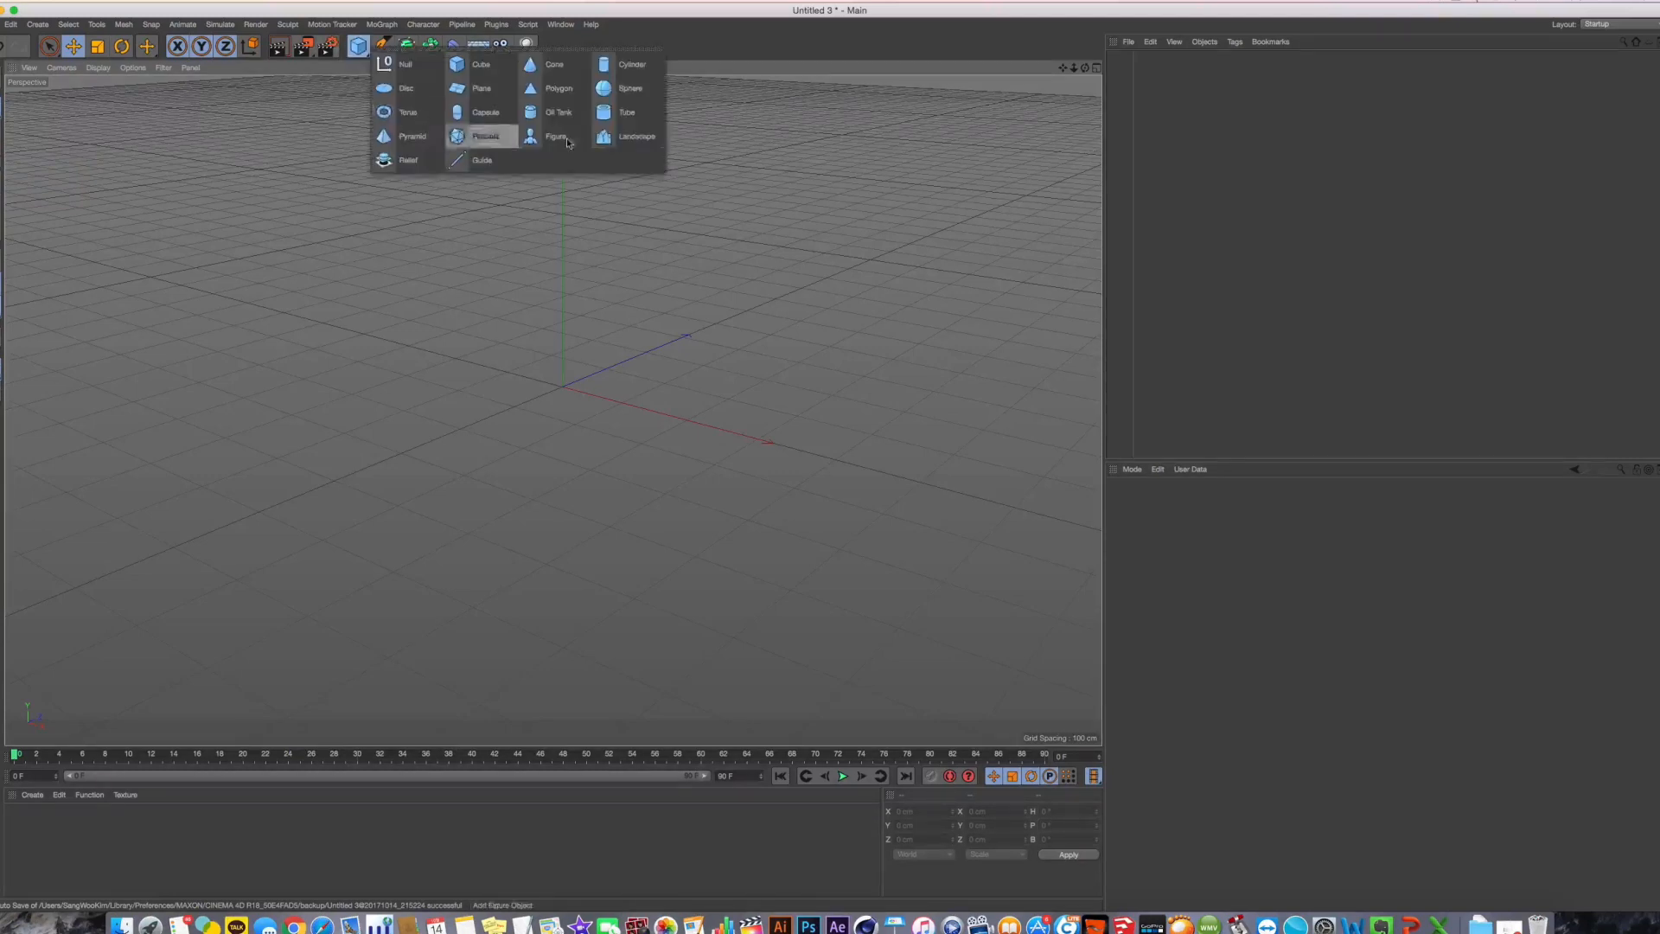
left_click(562, 73)
scroll(640, 314, "down", 1)
middle_click_drag(640, 314, 769, 296, "alt")
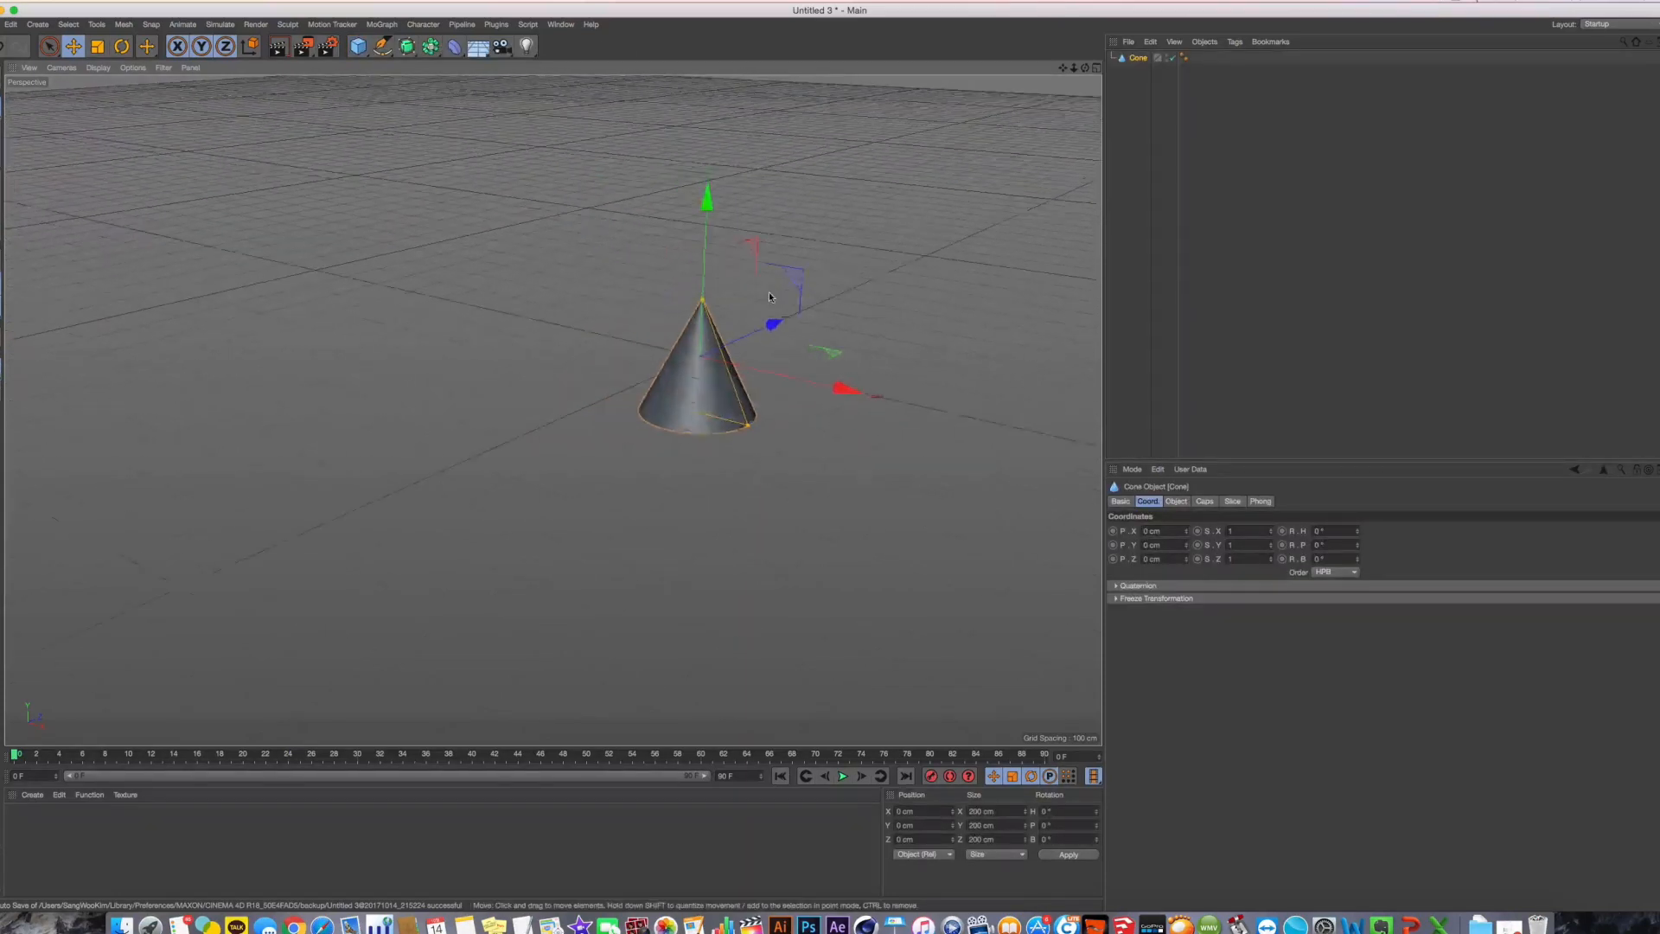
scroll(770, 296, "down", 1)
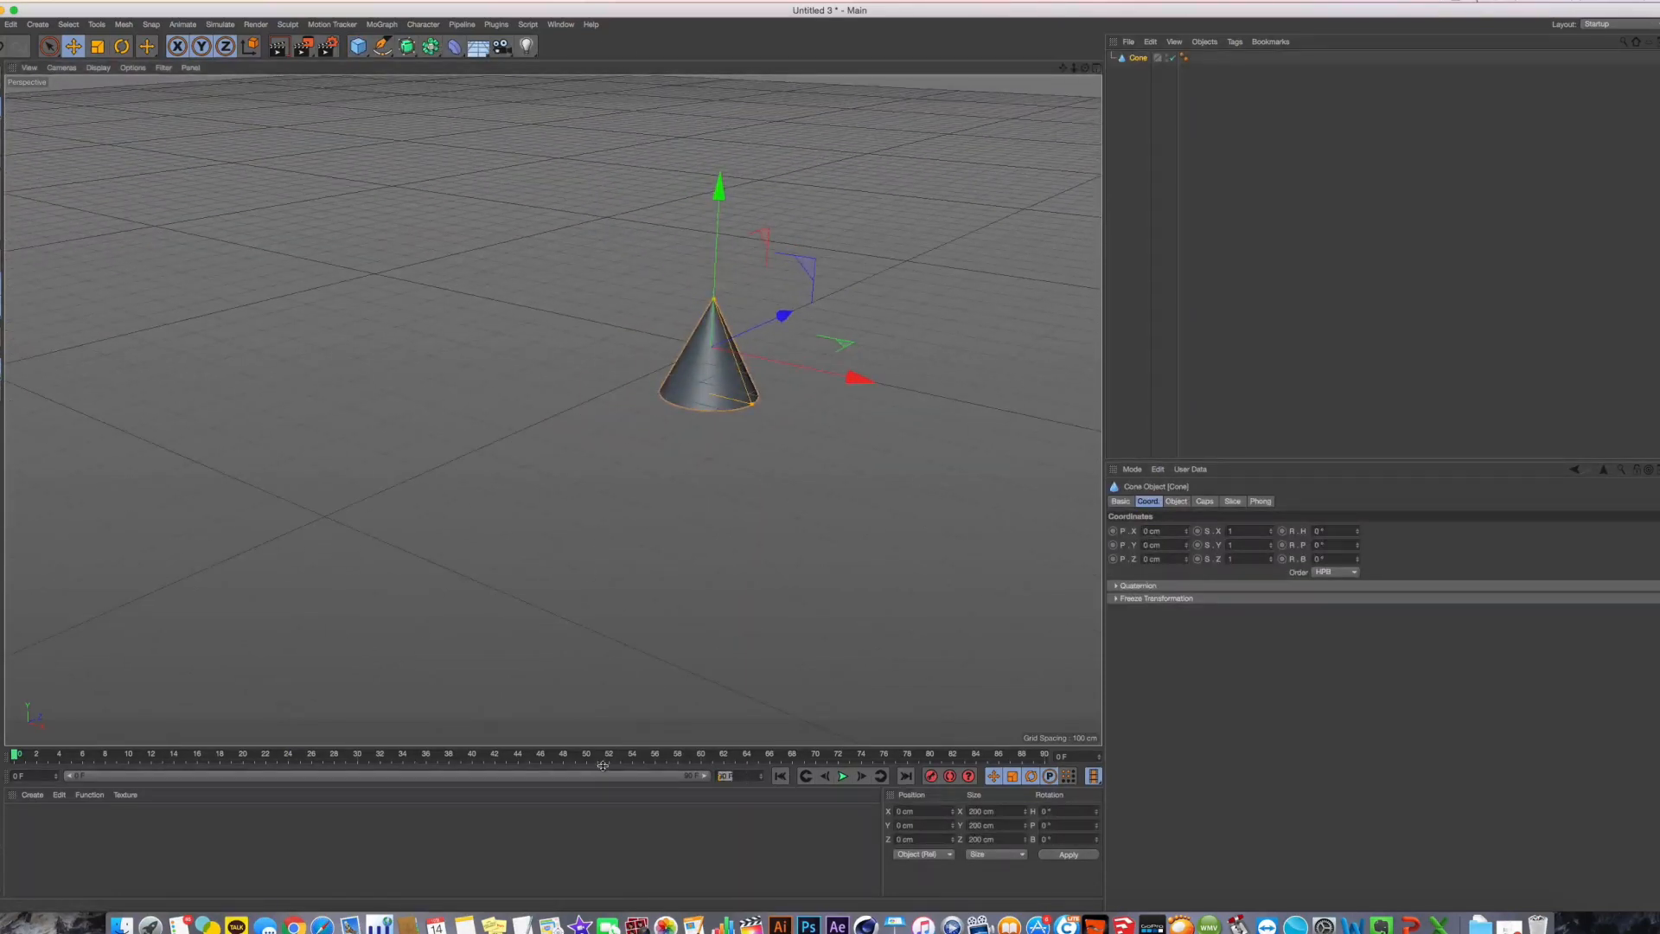
Set the animation's end to frame 120 and enable automatic keyframing
type("120")
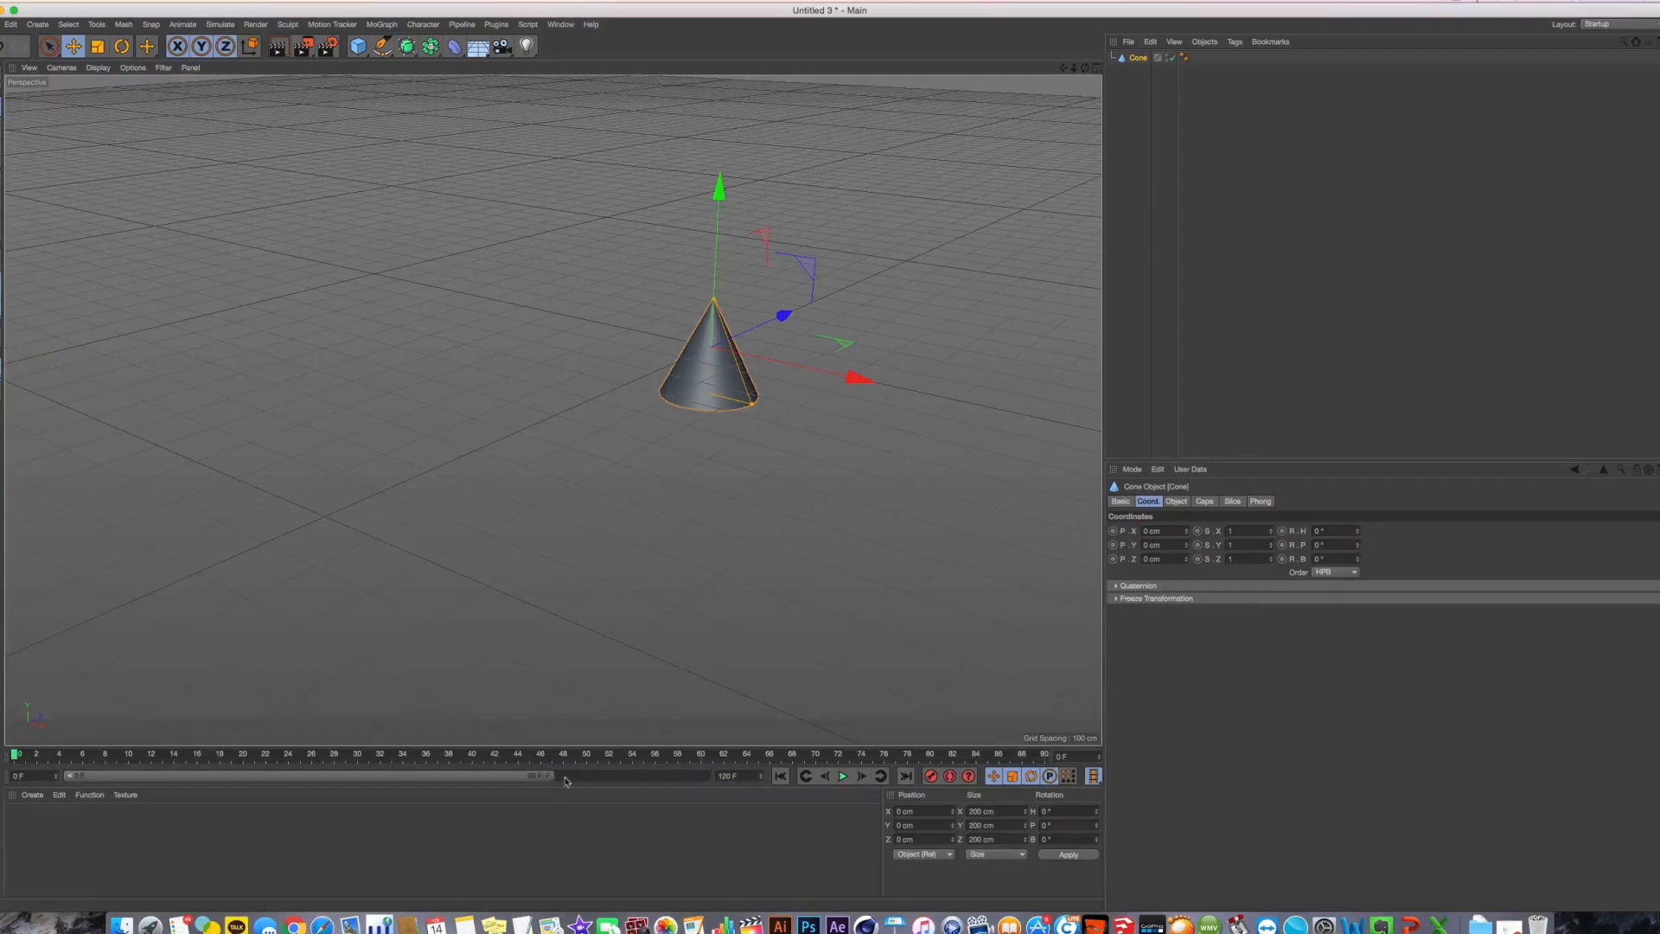
key("Return")
left_click(949, 777)
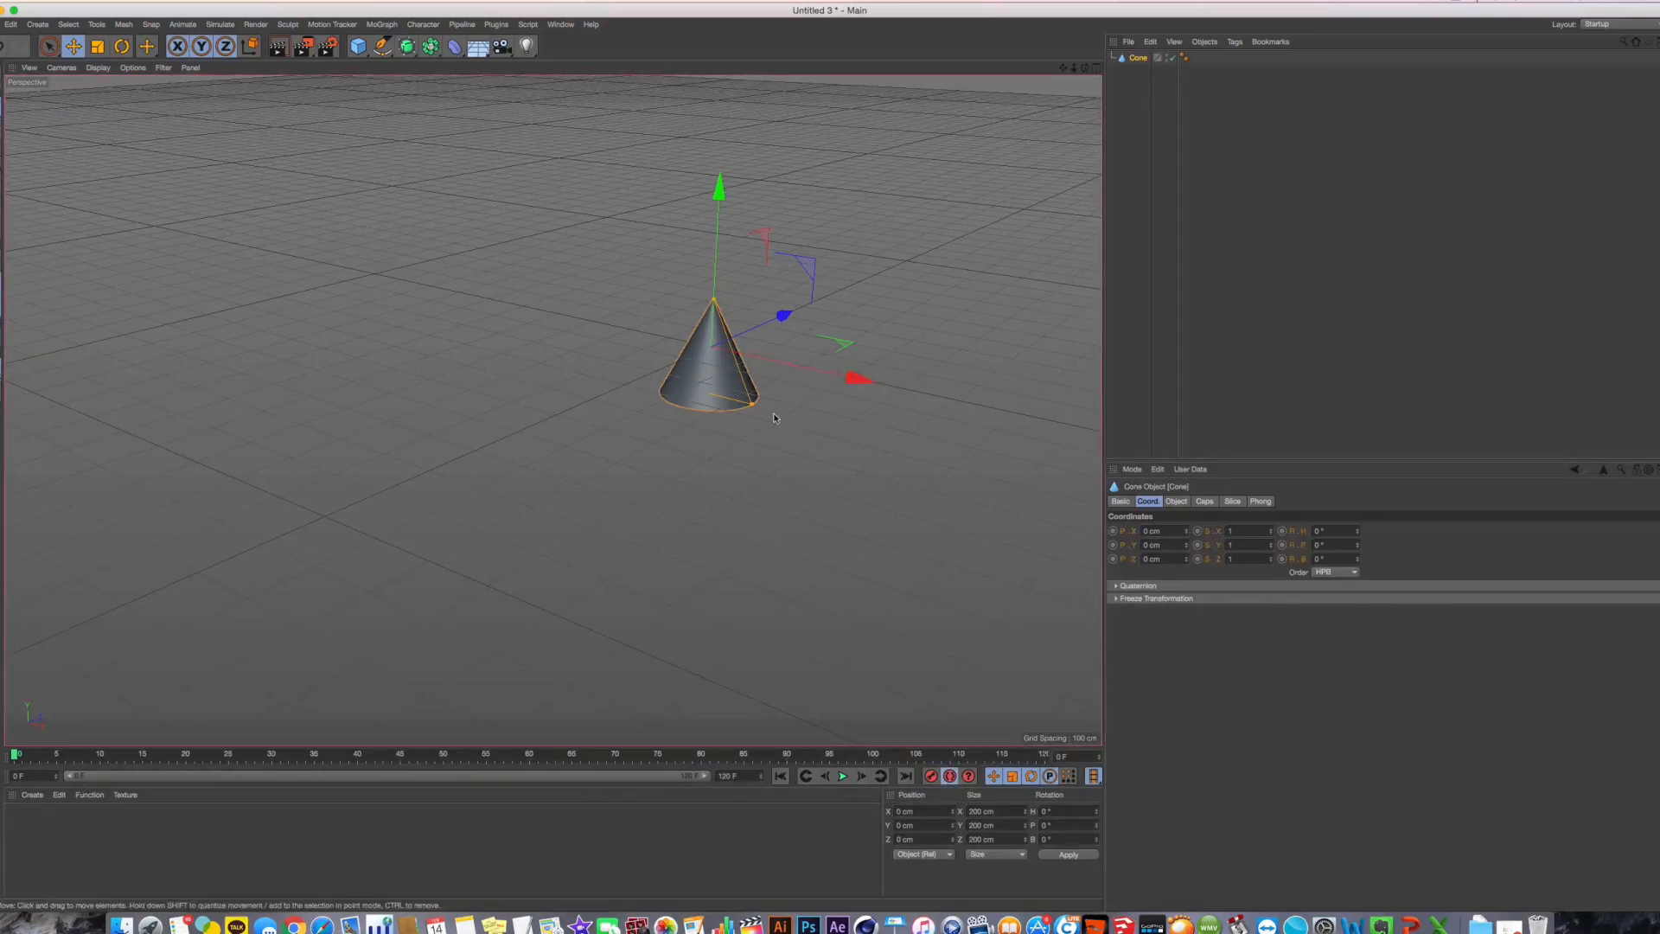
Switch to the right view and record a keyframe for the cone at frame 0
middle_click_drag(774, 411, 838, 380, "alt")
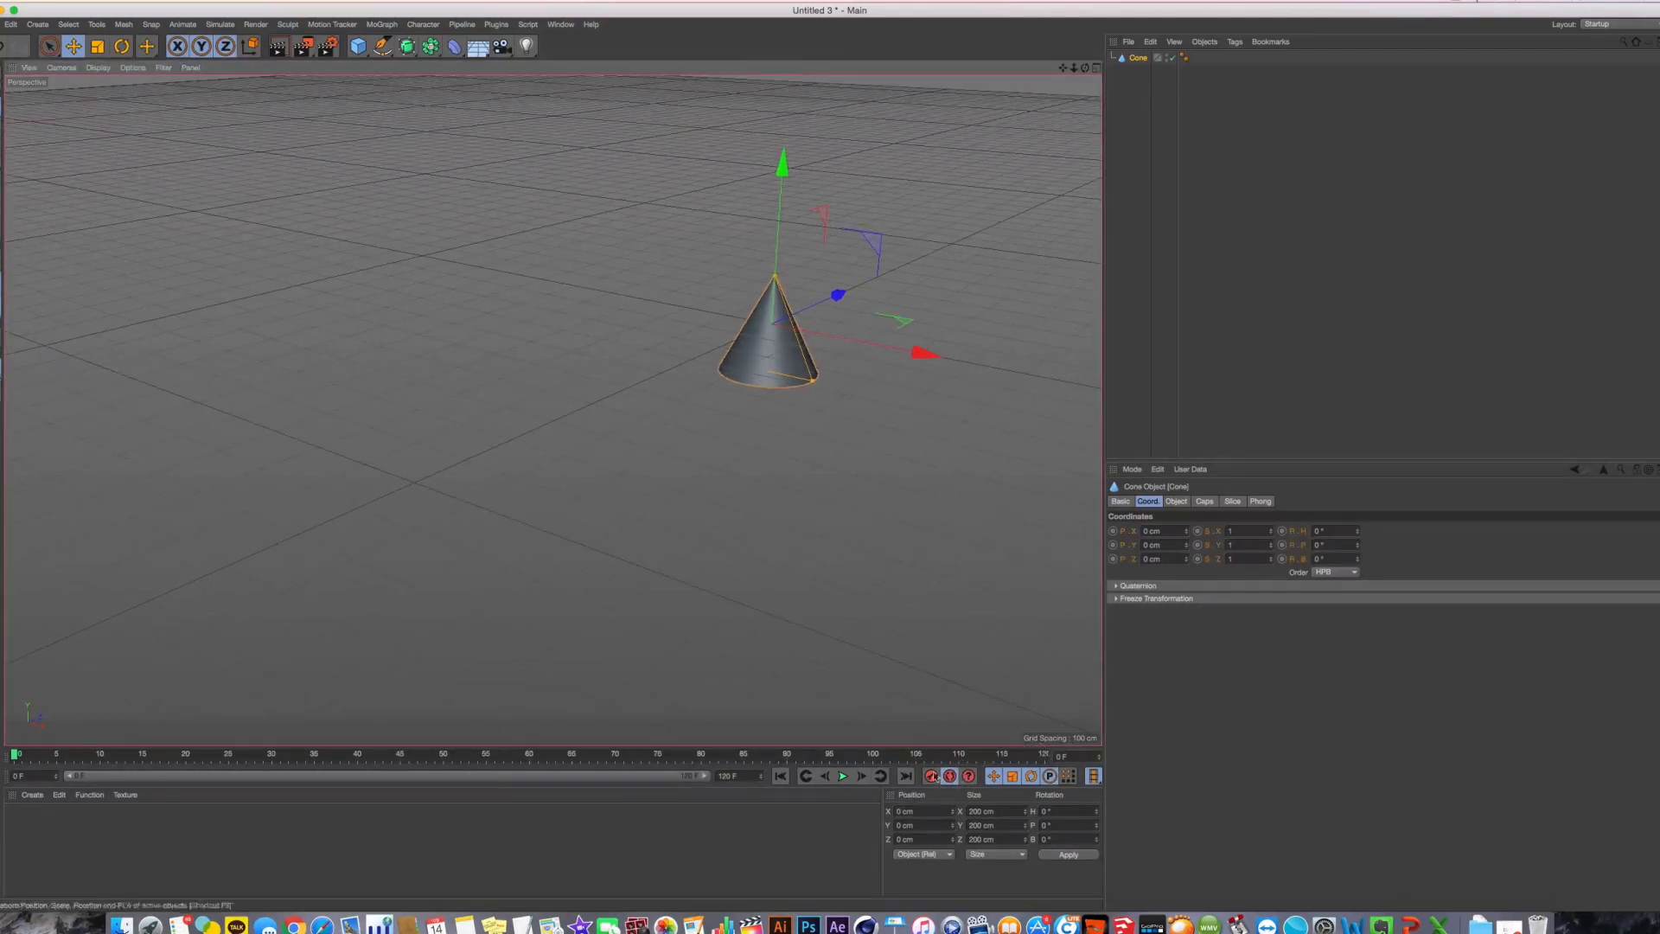
middle_click_drag(880, 554, 901, 585, "alt")
key("F4")
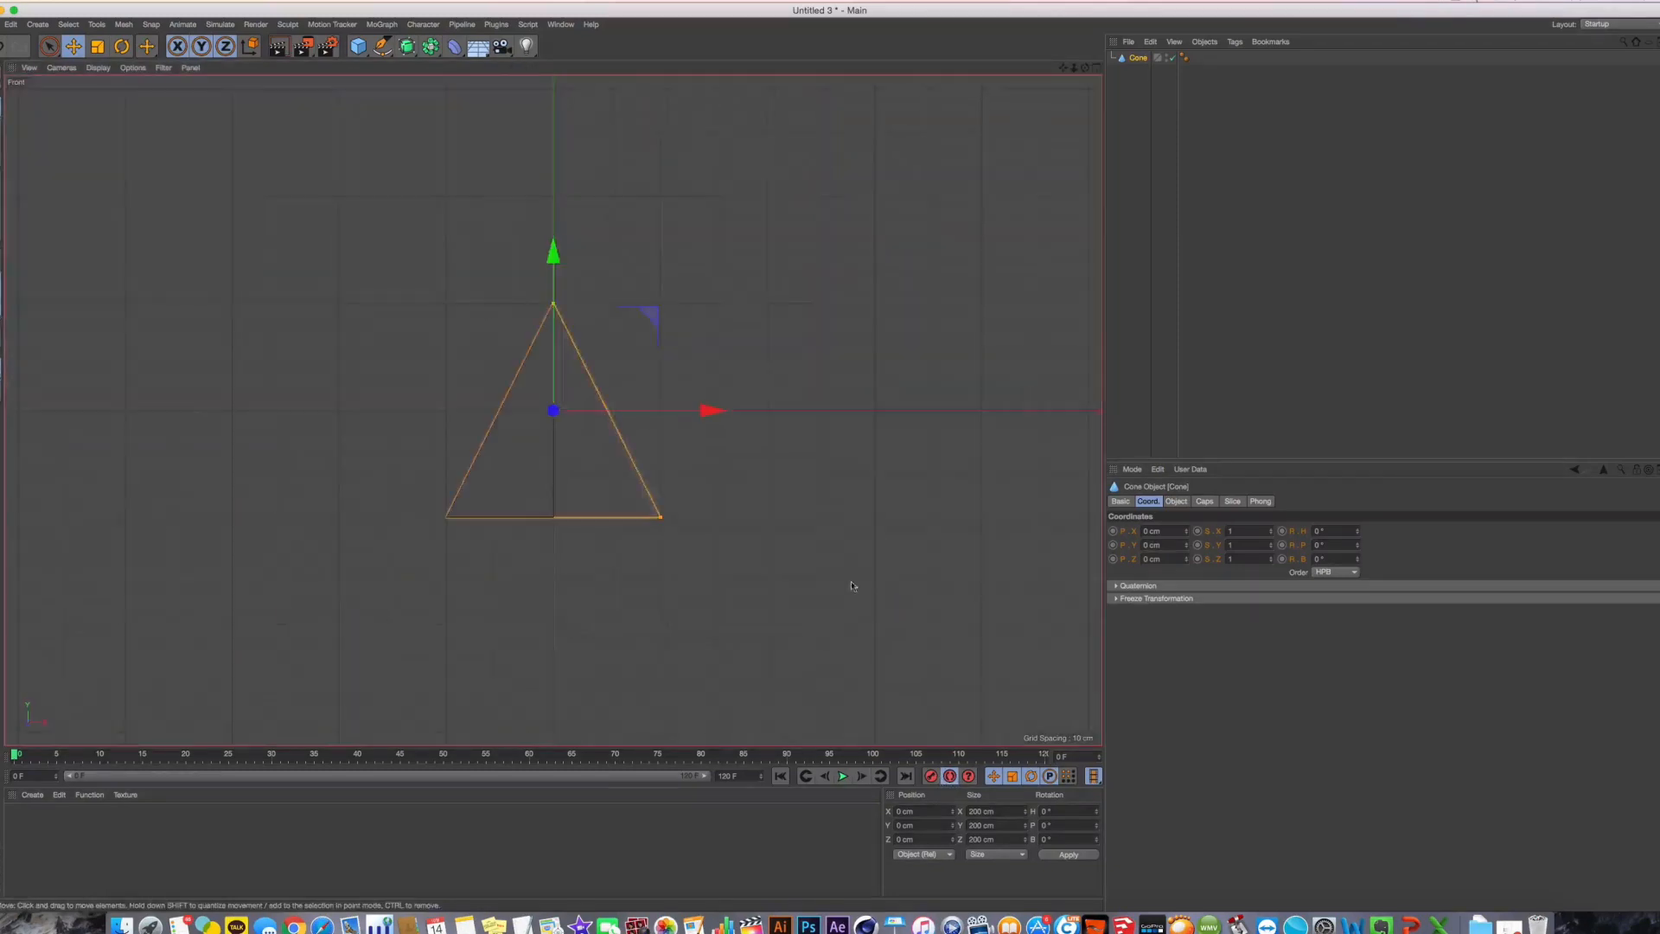
scroll(871, 593, "down", 10)
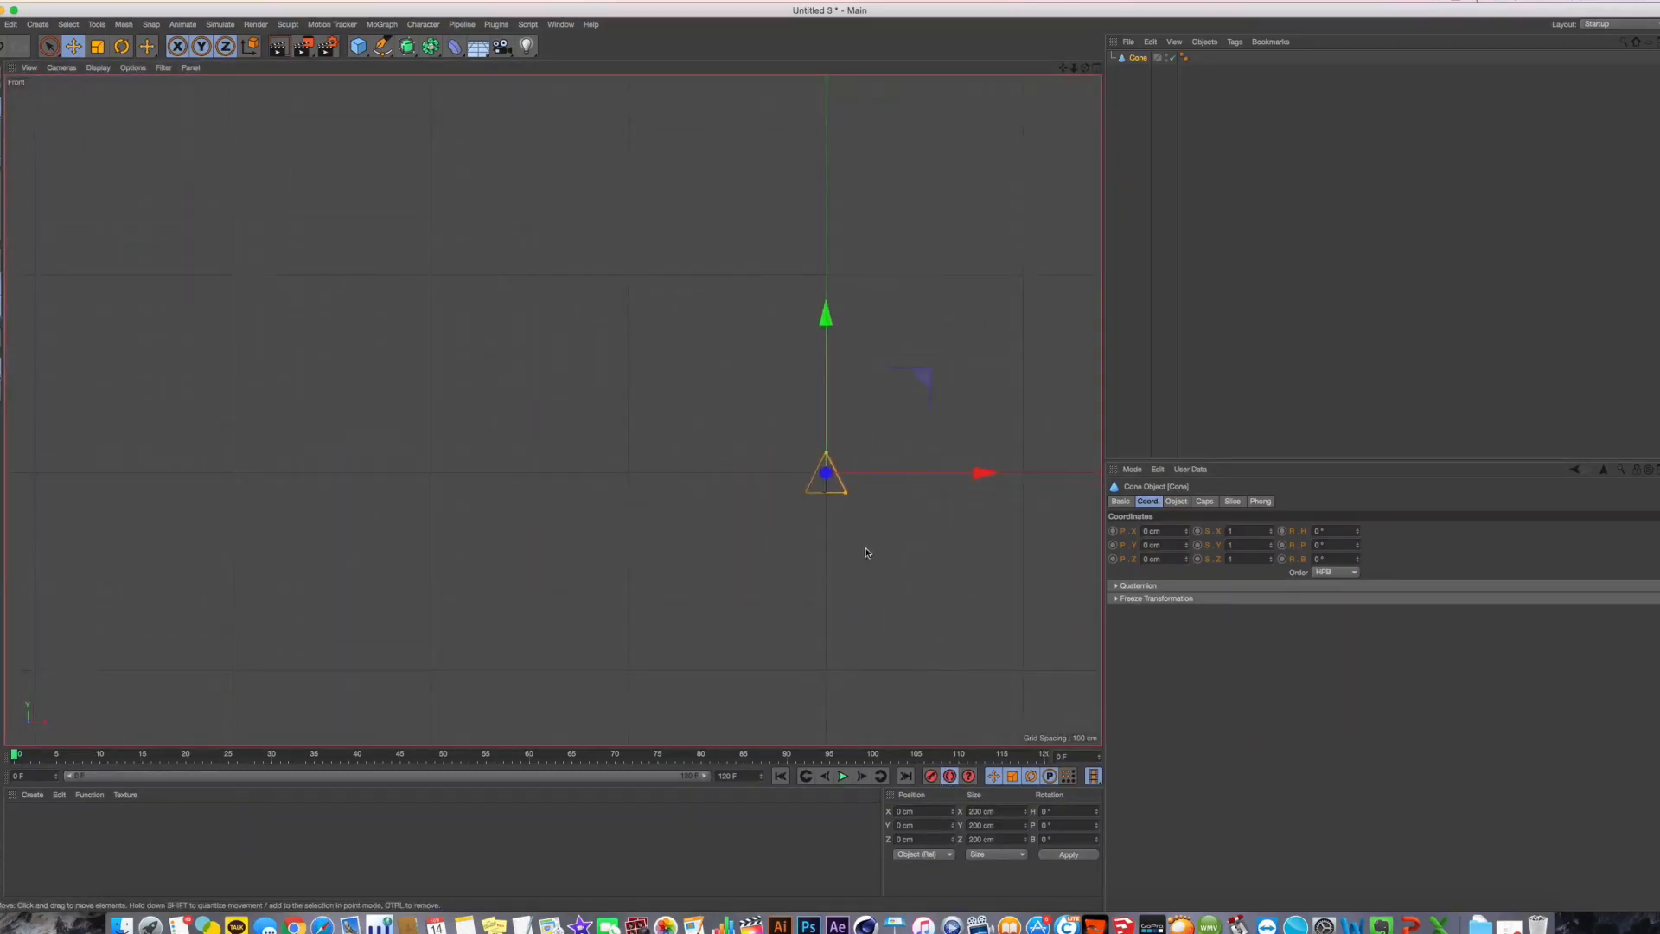
key("F5")
key("F3")
scroll(713, 503, "down", 5)
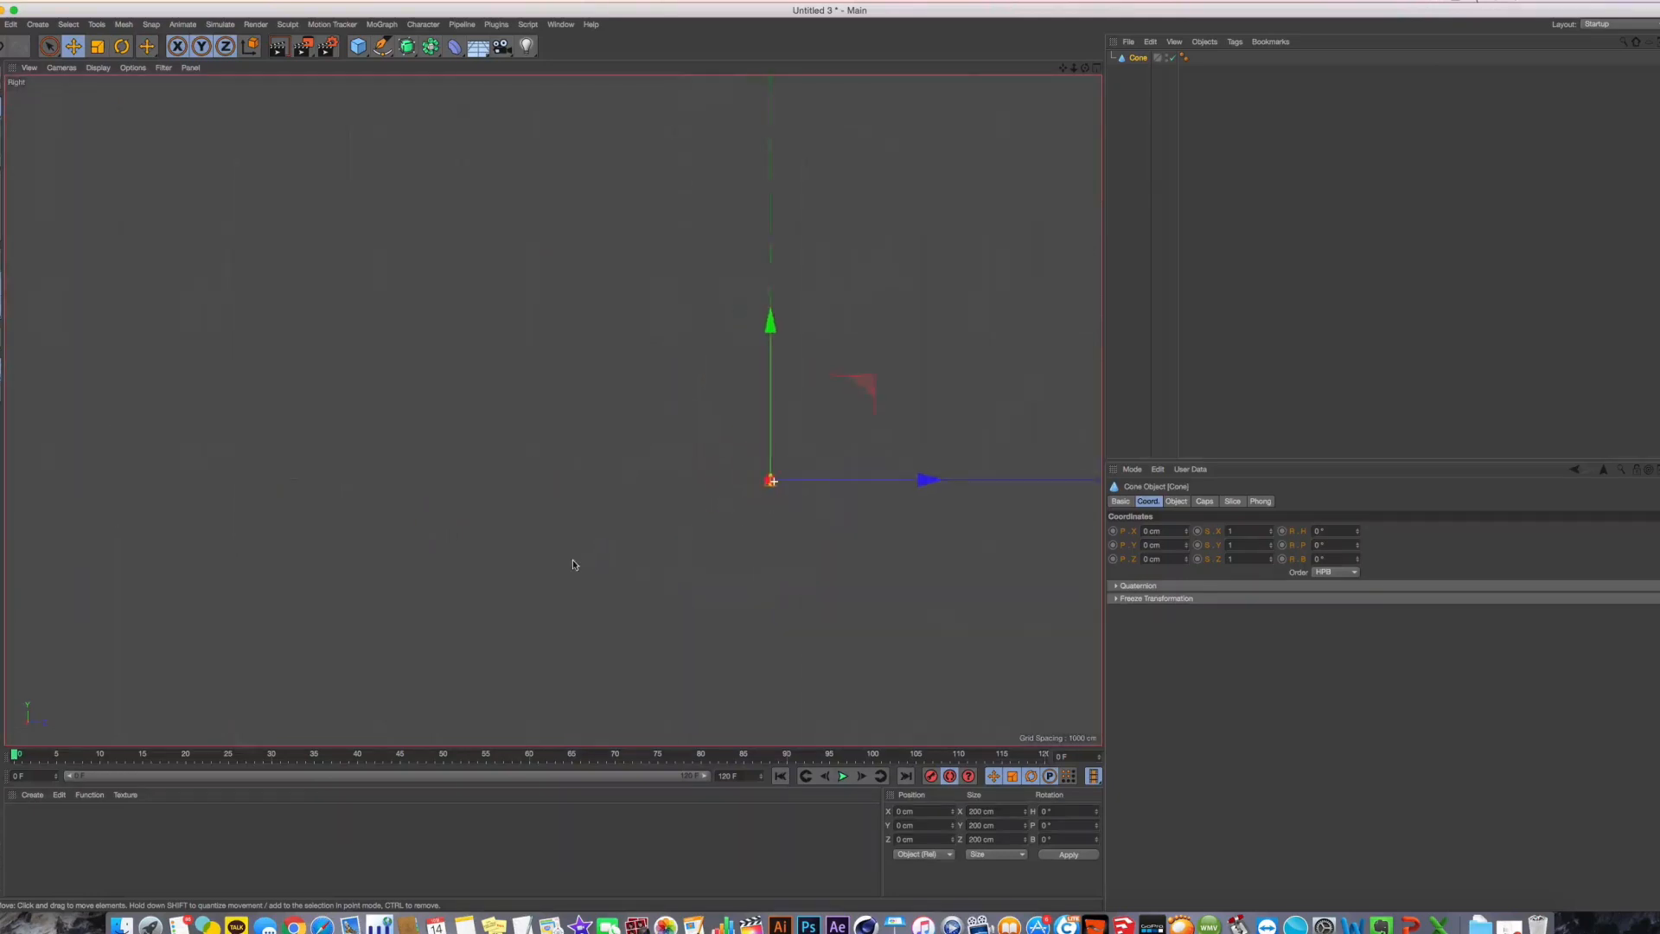
middle_click_drag(699, 529, 817, 527, "alt")
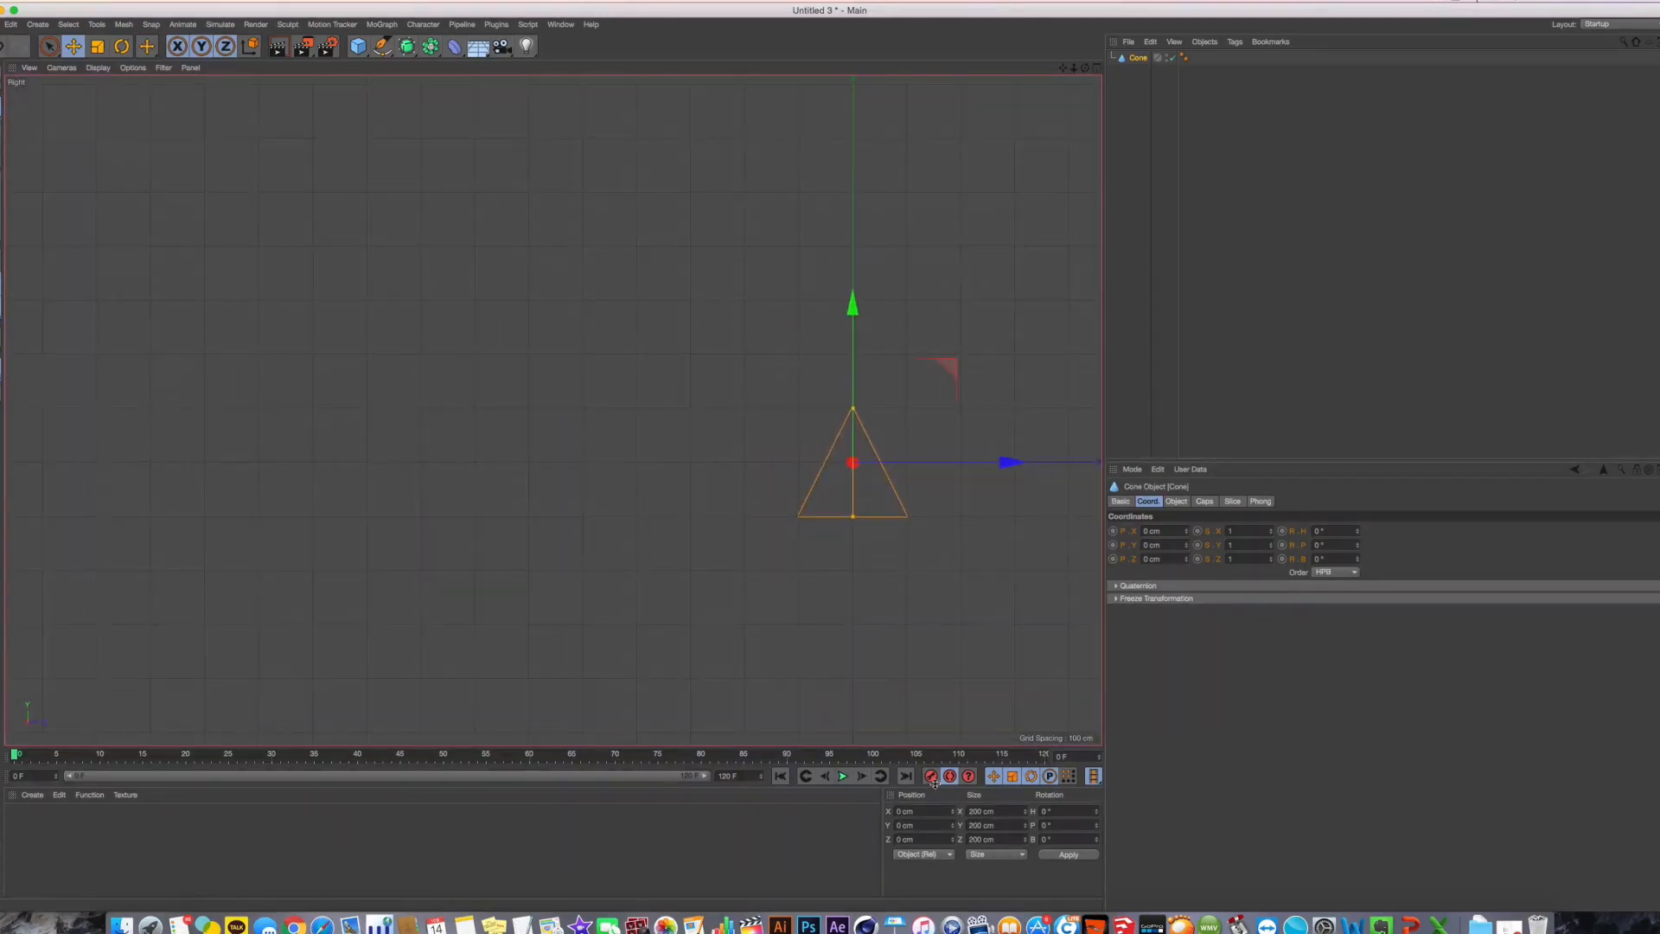
middle_click_drag(484, 359, 553, 411, "alt")
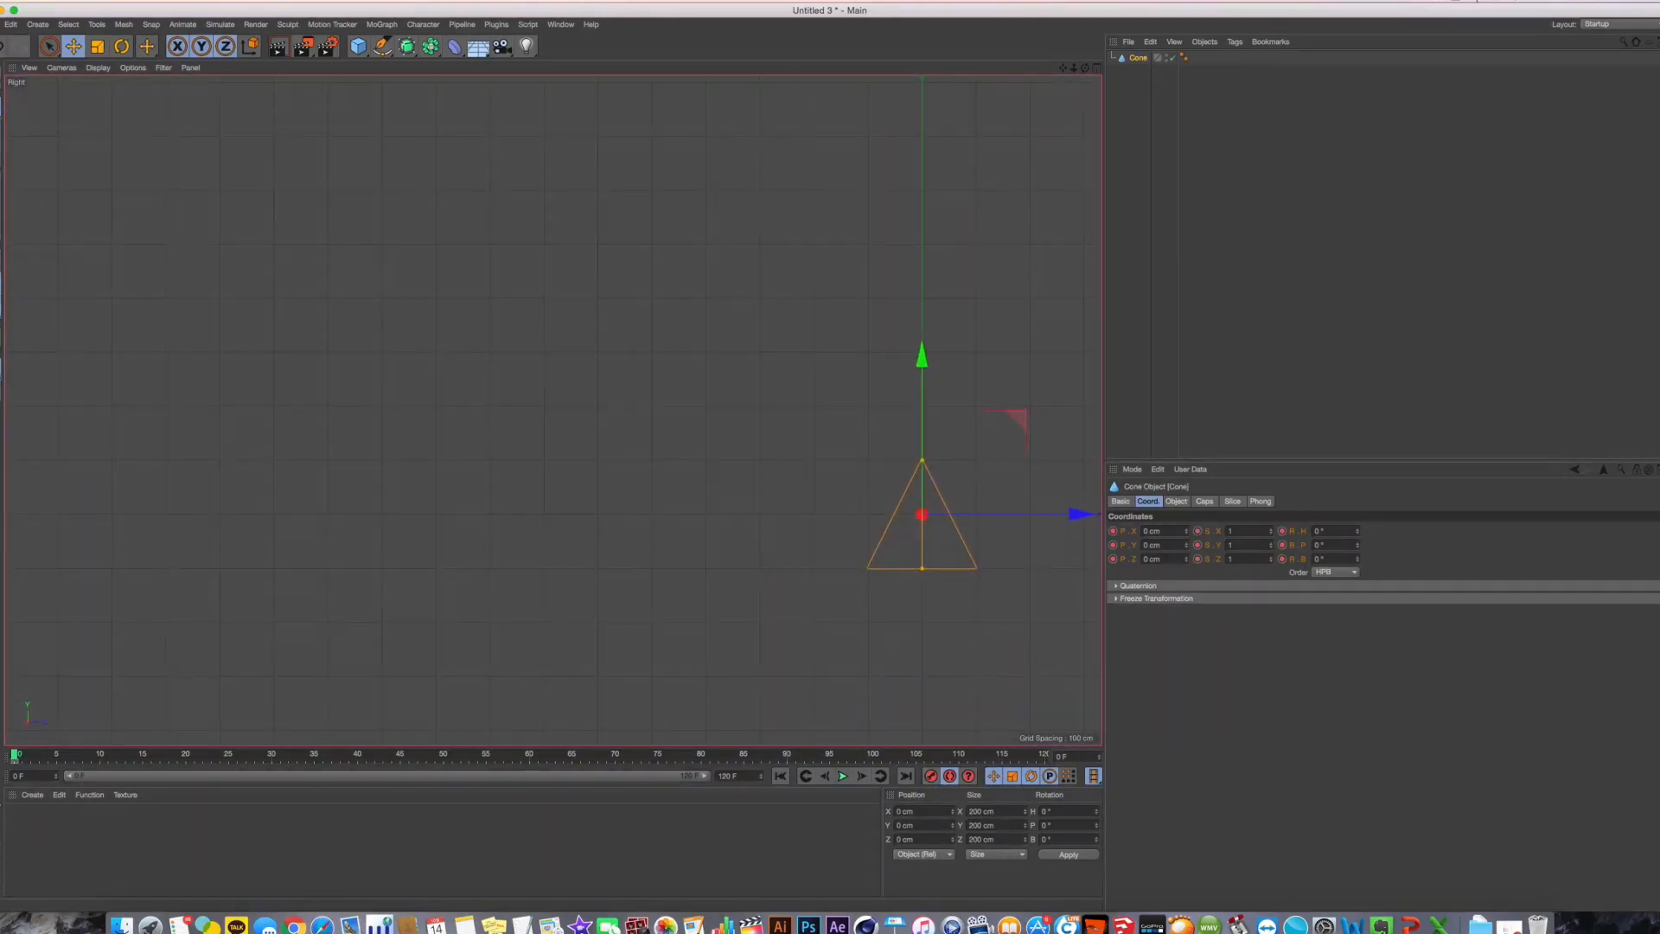
At frame 22, move the cone up and away from the origin to about Y 581 cm, Z -715 cm
left_click(201, 757)
left_click_drag(912, 548, 704, 372)
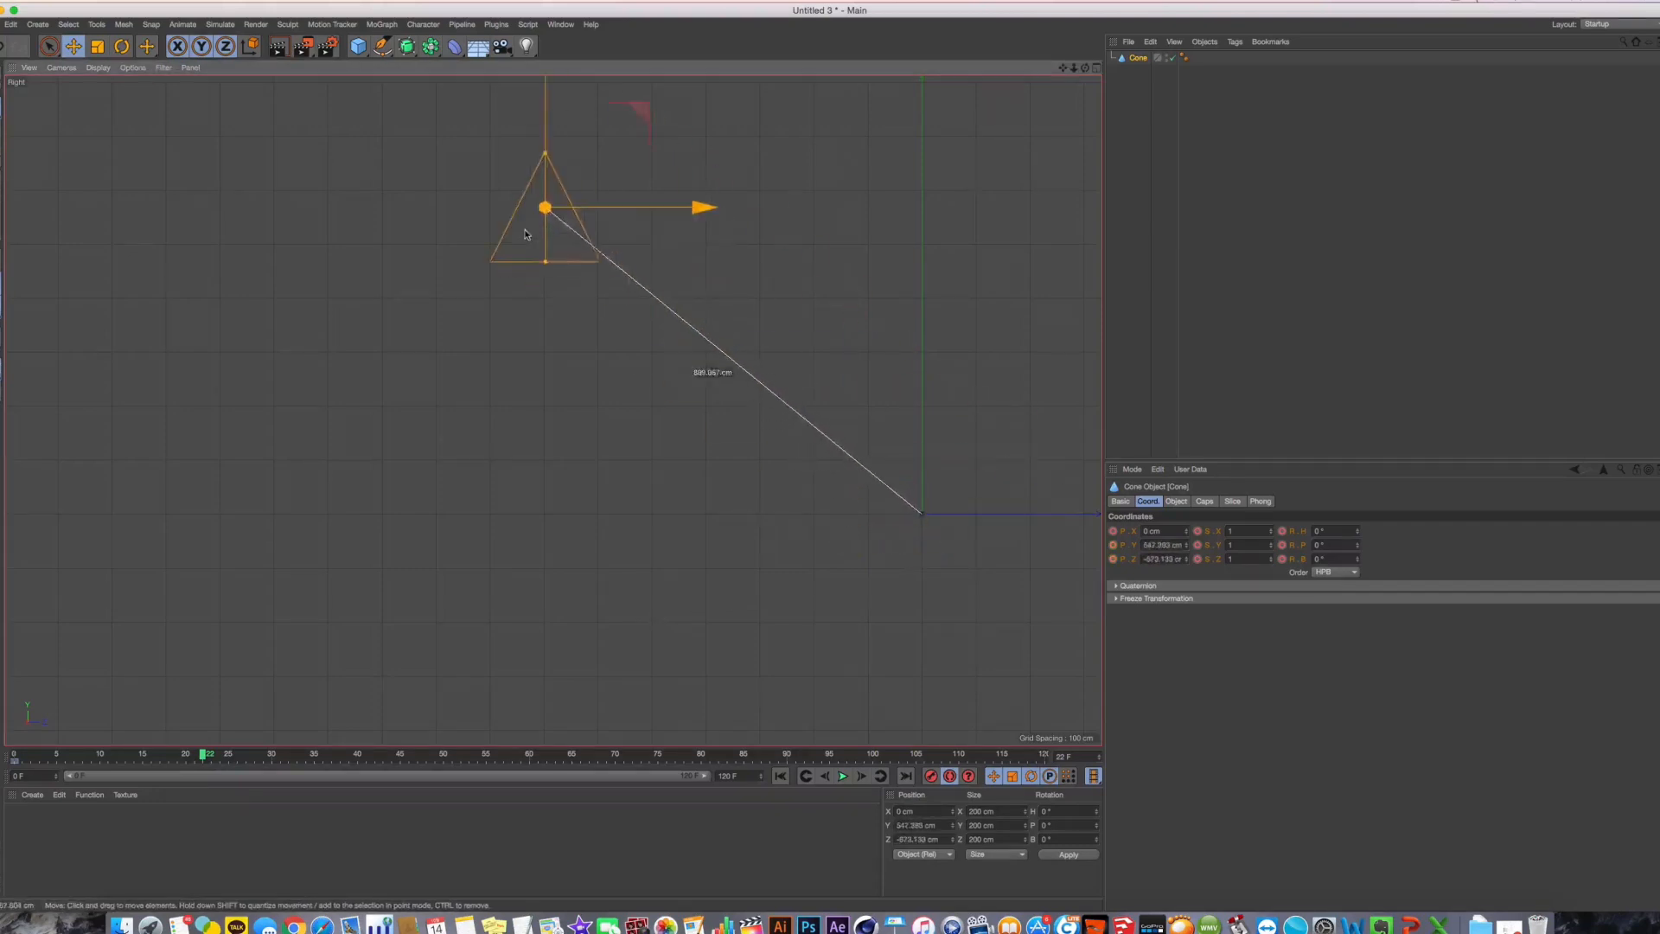
scroll(686, 511, "down", 3)
middle_click_drag(638, 549, 671, 538, "alt")
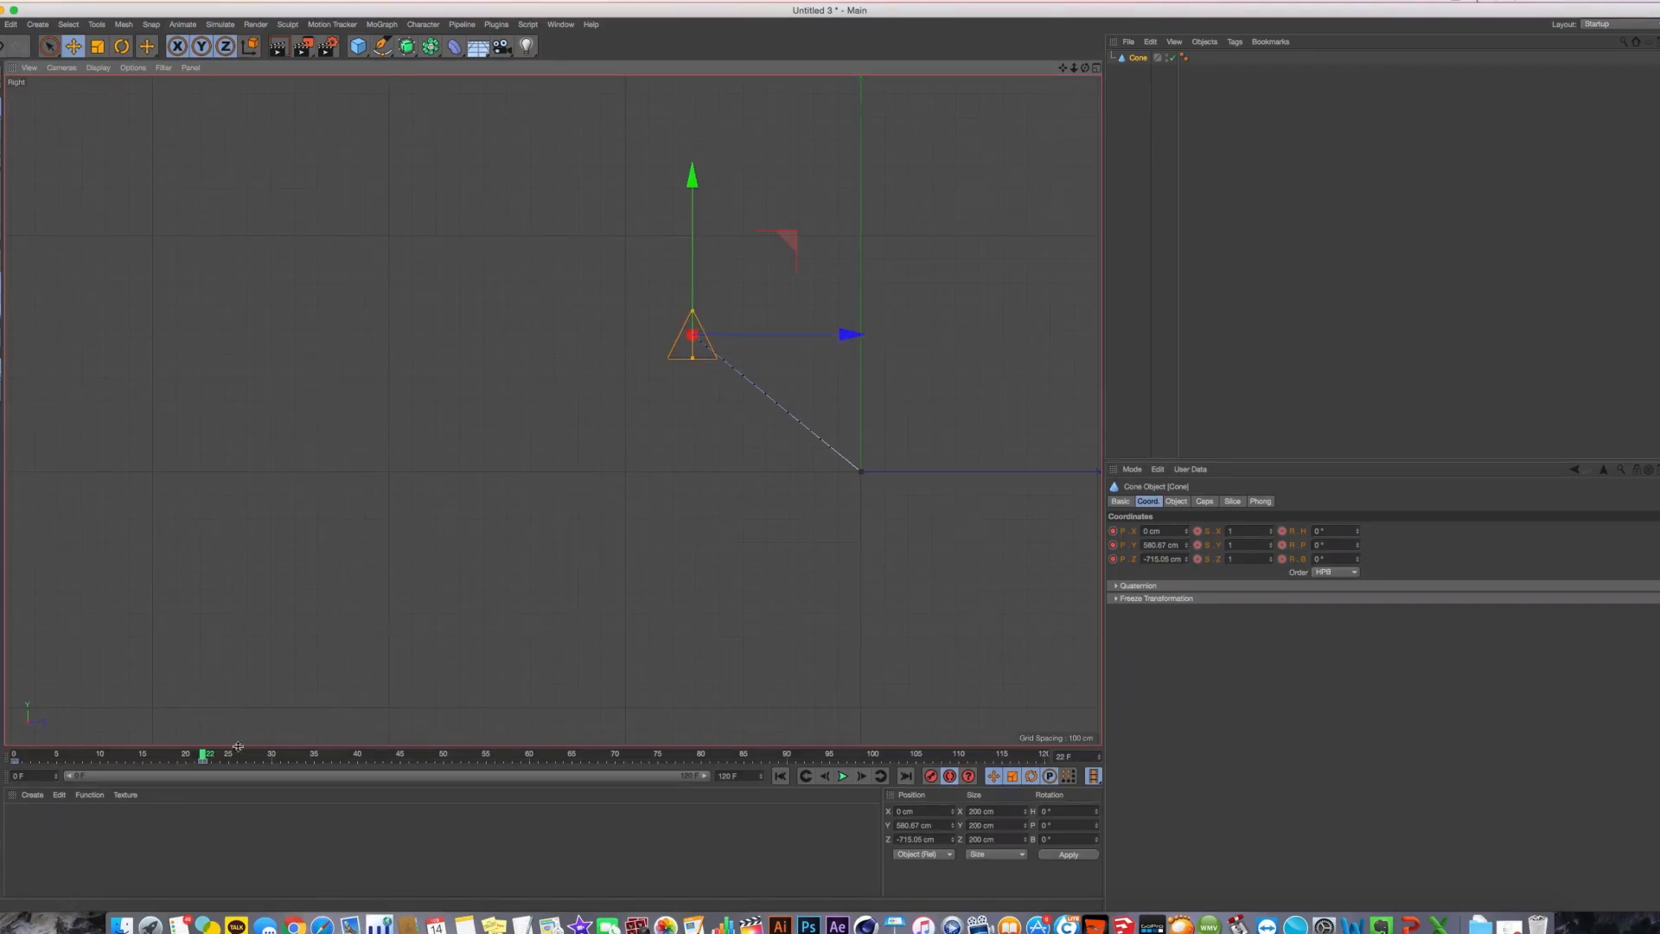
Keyframe the cone at about Y 612, Z -1637 cm at frame 45, and about Y 158, Z -1868 cm at frame 69
left_click_drag(208, 755, 400, 764)
left_click_drag(737, 335, 519, 427)
left_click(607, 755)
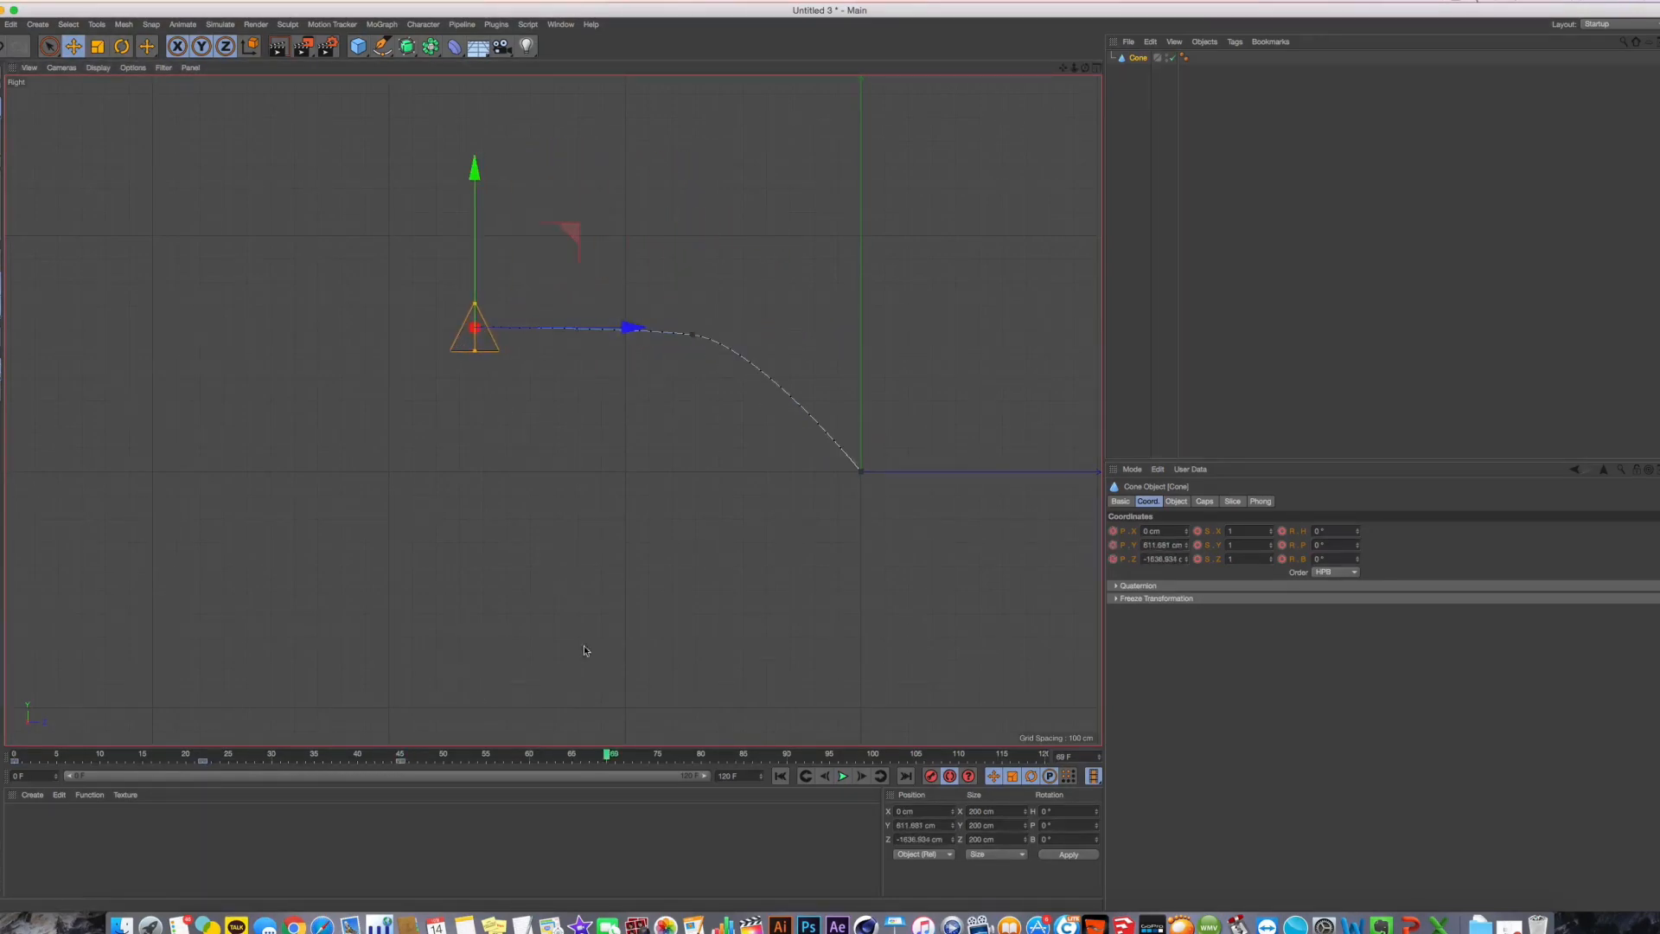
left_click_drag(584, 645, 398, 488)
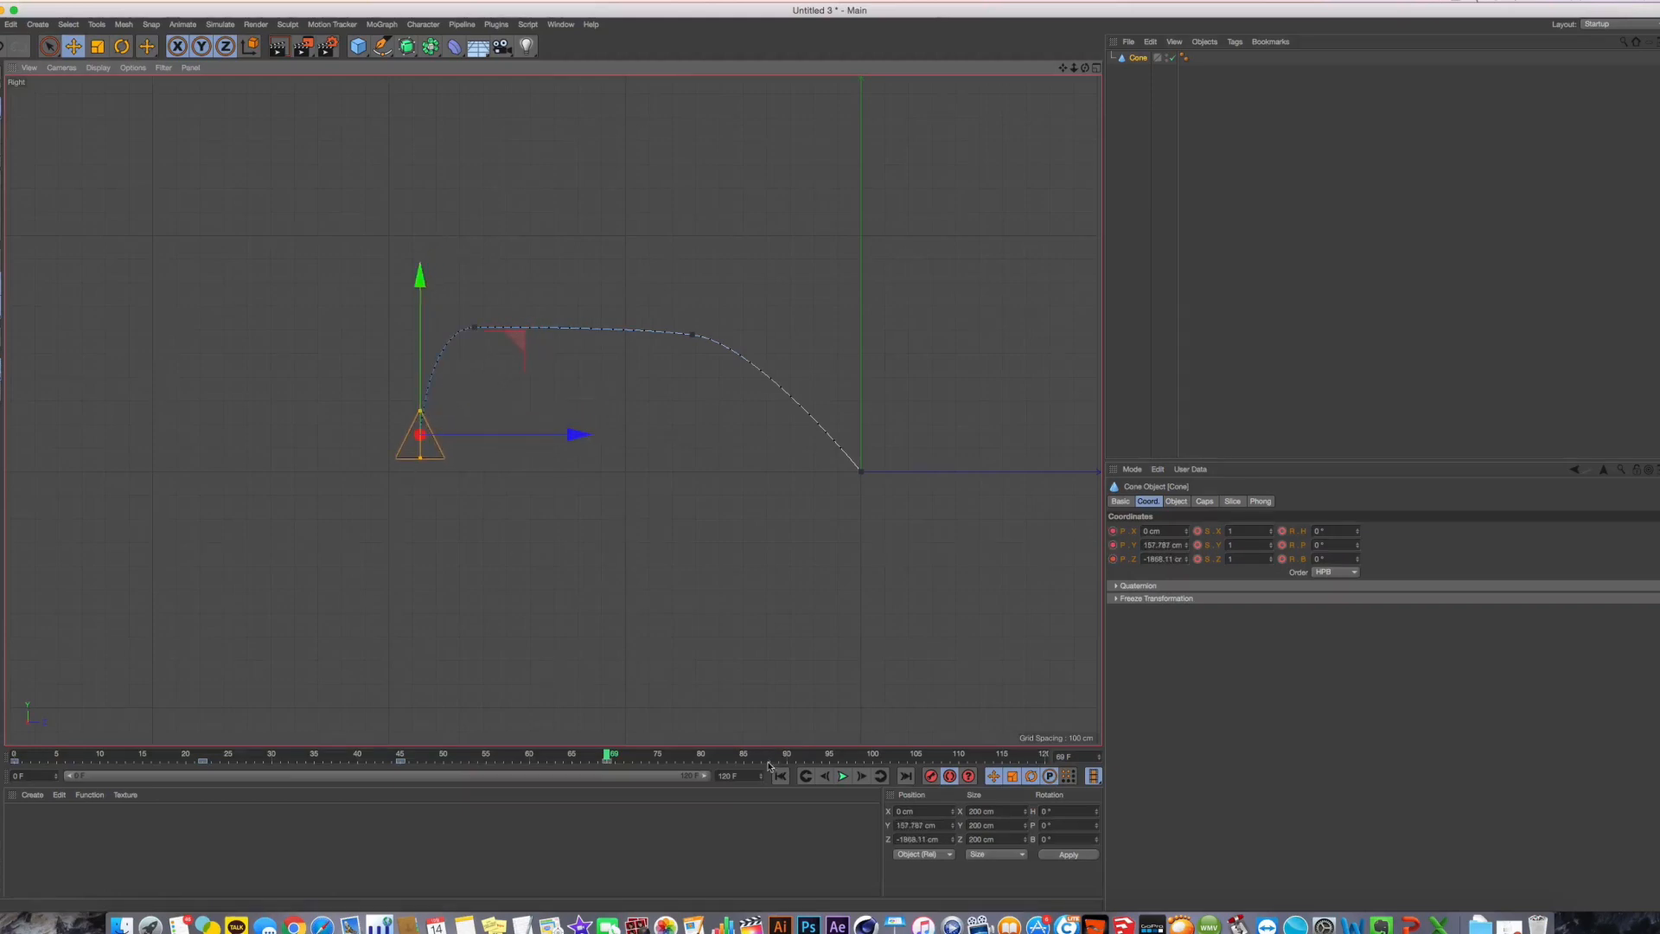
Keyframe the cone at about Y -431 cm at frame 92 and Y -547 cm at frame 110, curving back toward the origin
left_click_drag(782, 756, 805, 756)
left_click_drag(549, 515, 564, 650)
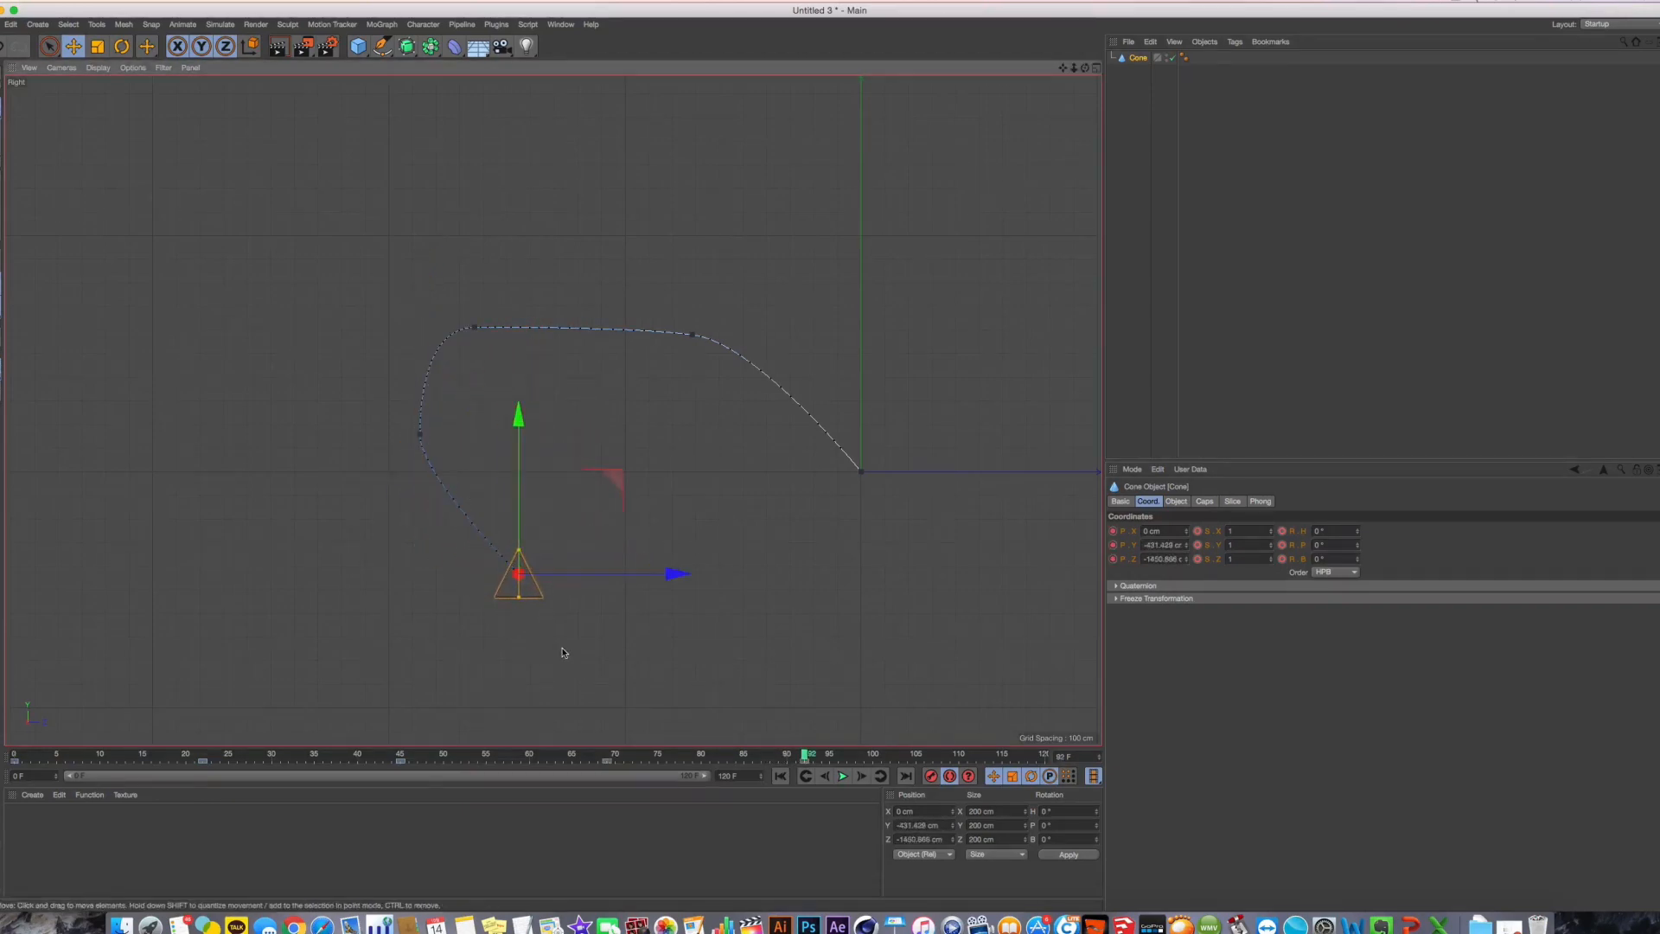
left_click_drag(849, 764, 958, 757)
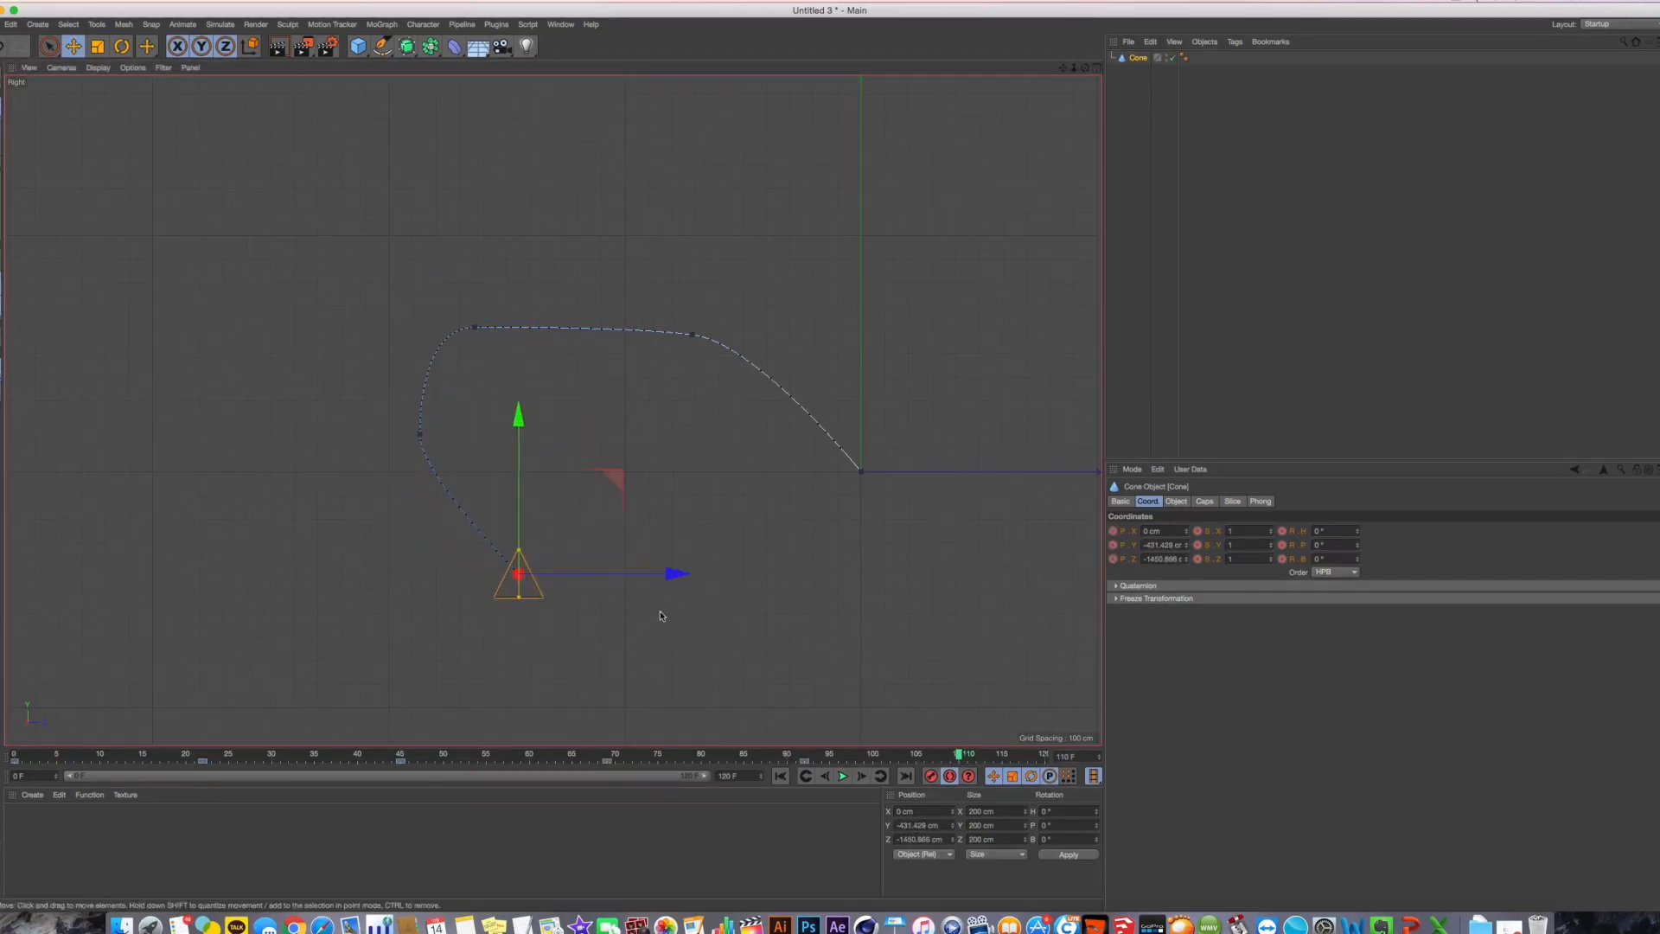
left_click_drag(689, 616, 885, 635)
Return to the perspective view and play the cone's animation along its curved path
key("F1")
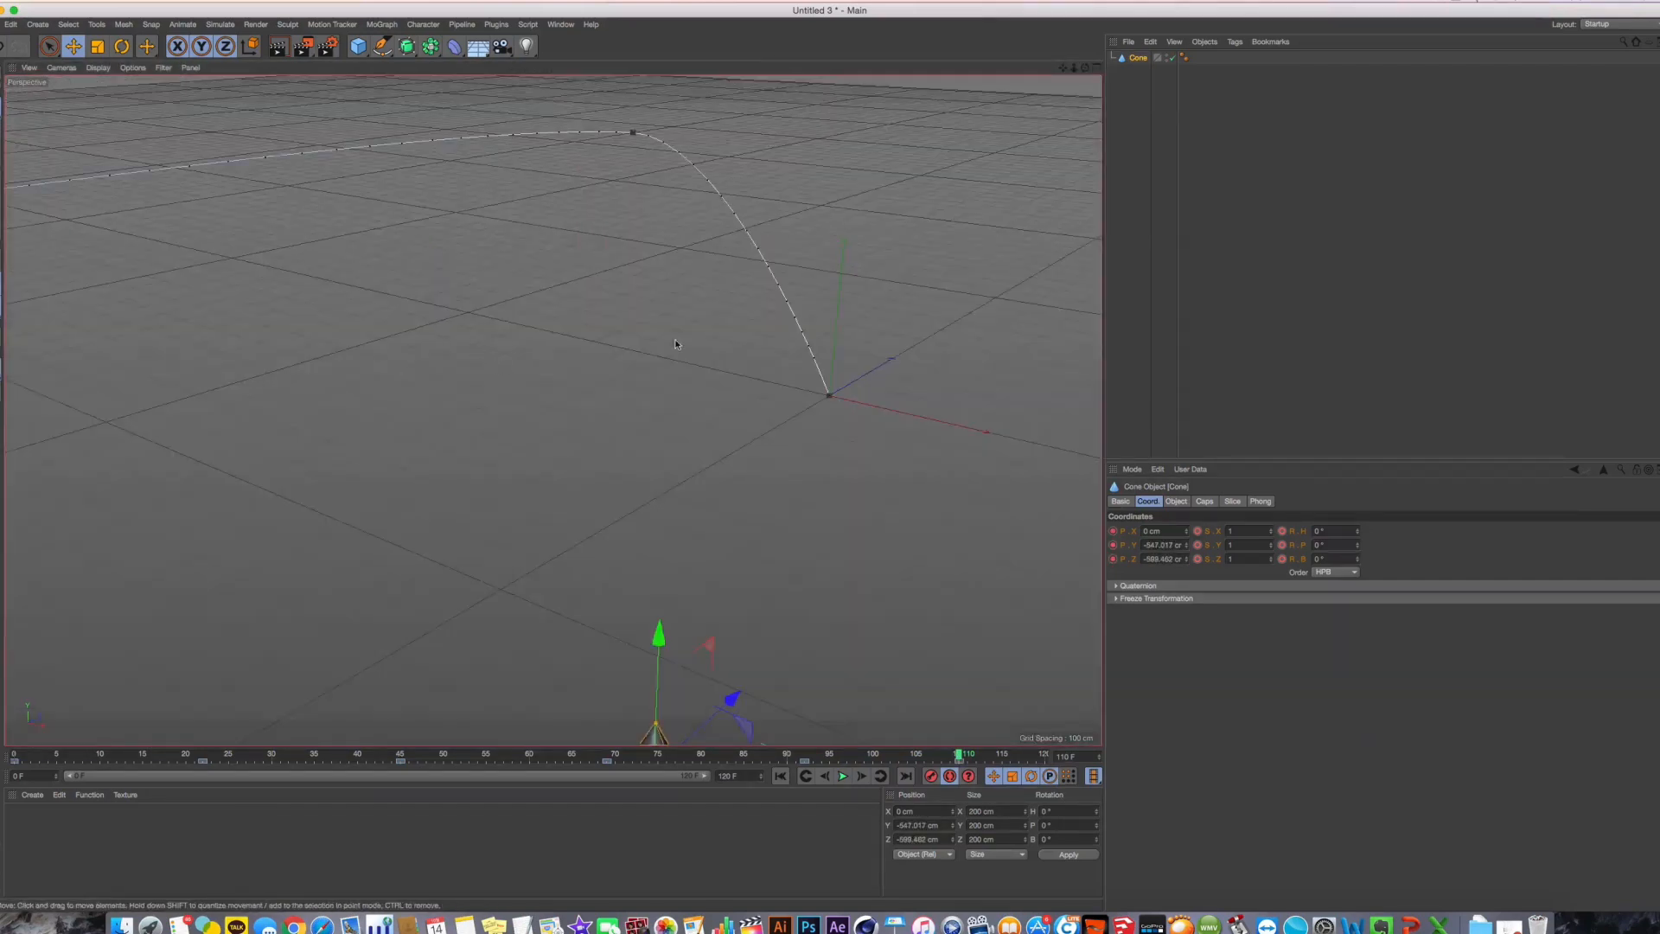
left_click_drag(594, 415, 745, 403, "alt")
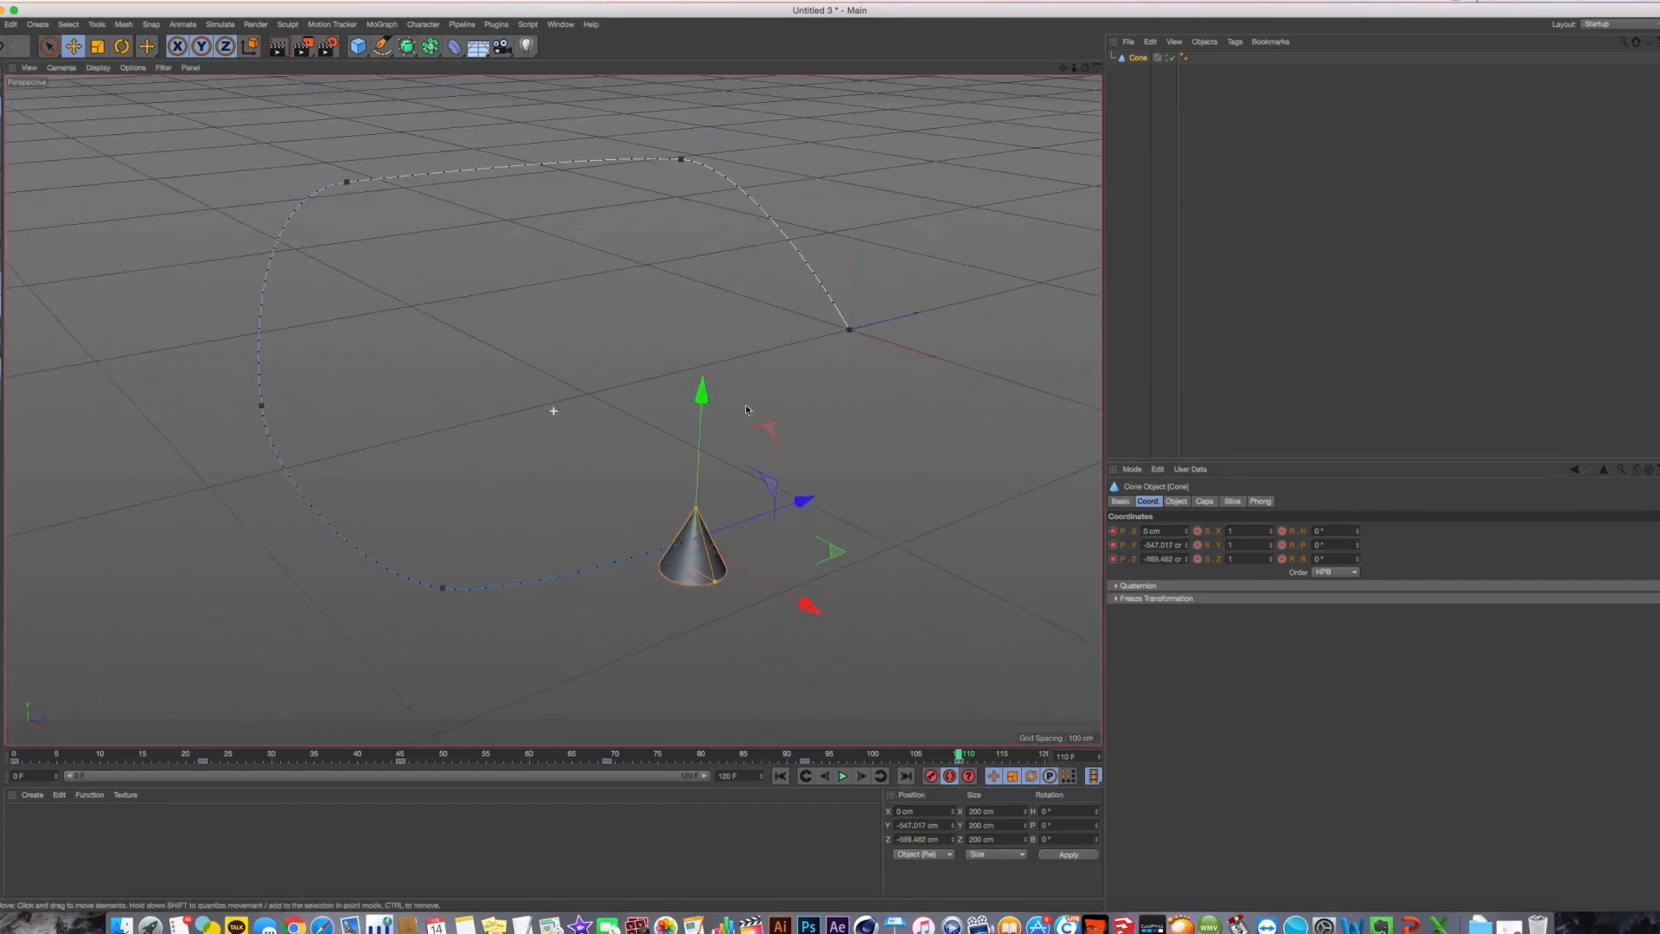
left_click(843, 776)
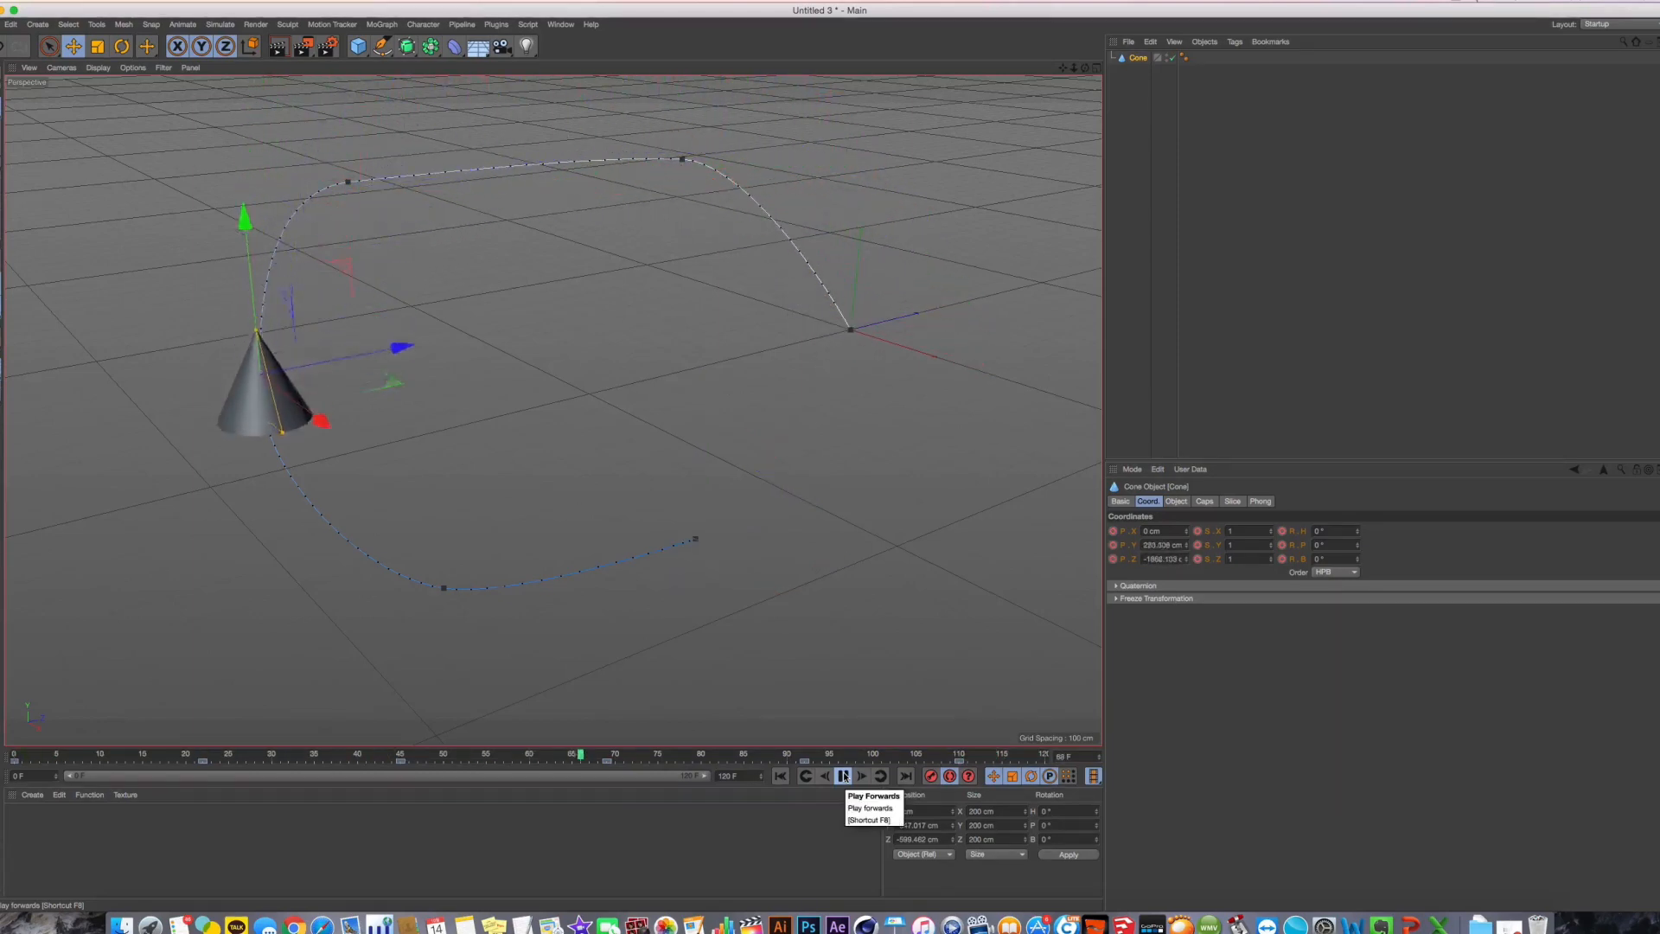
left_click(843, 775)
left_click_drag(856, 519, 797, 477, "alt")
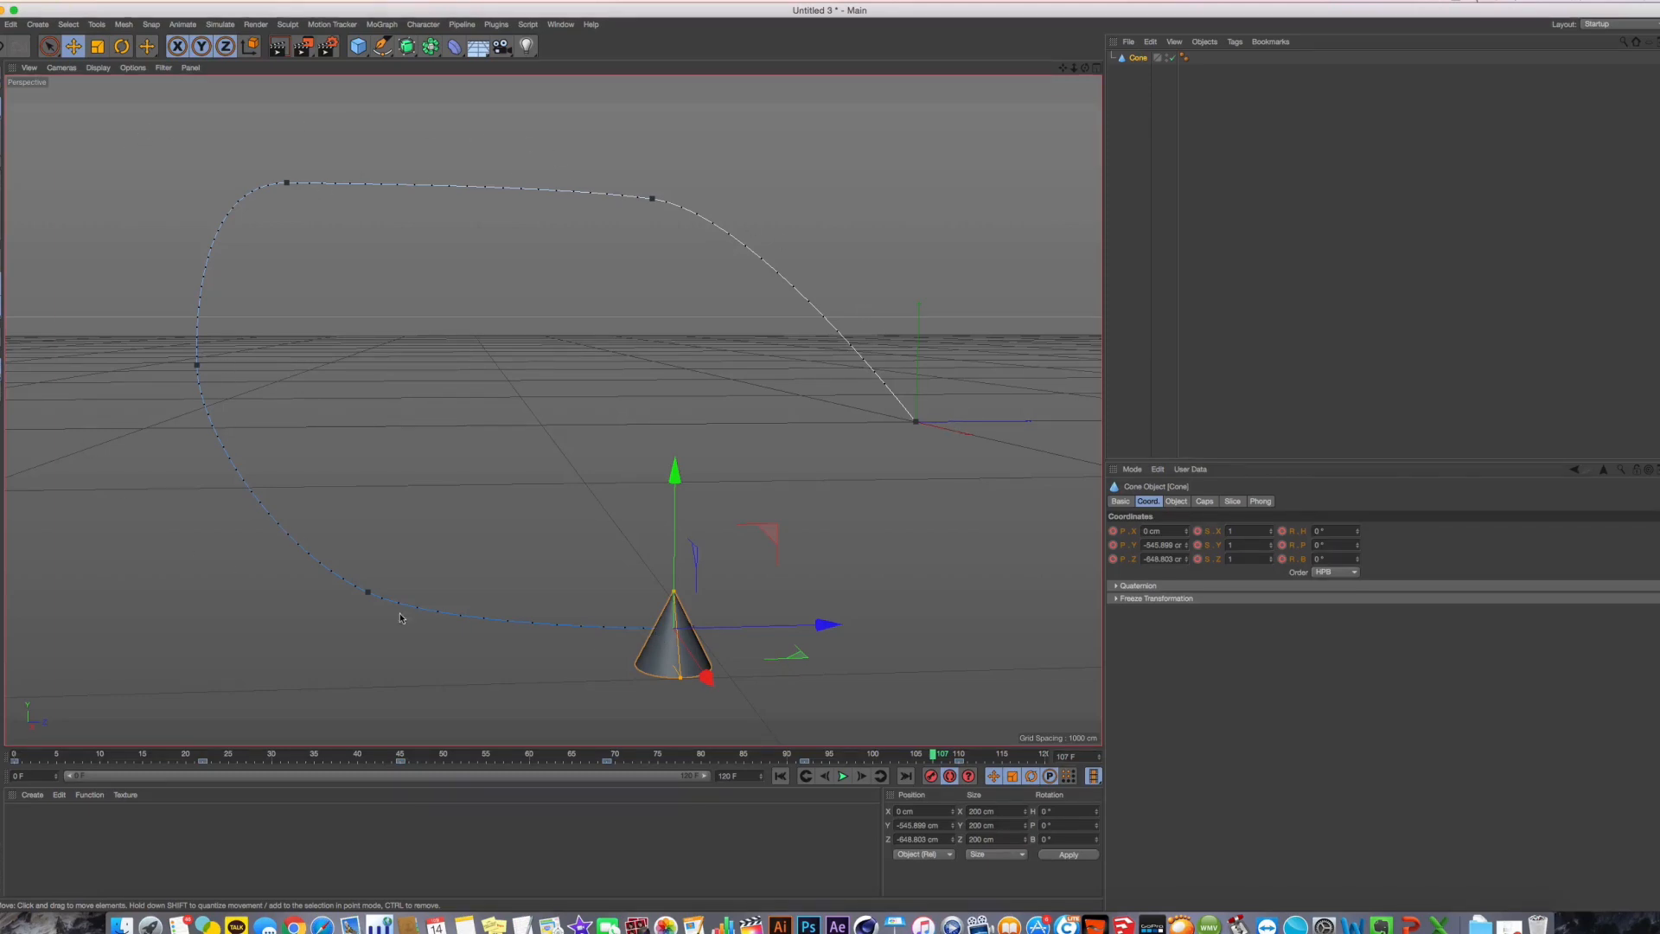
right_click_drag(720, 469, 873, 467, "alt")
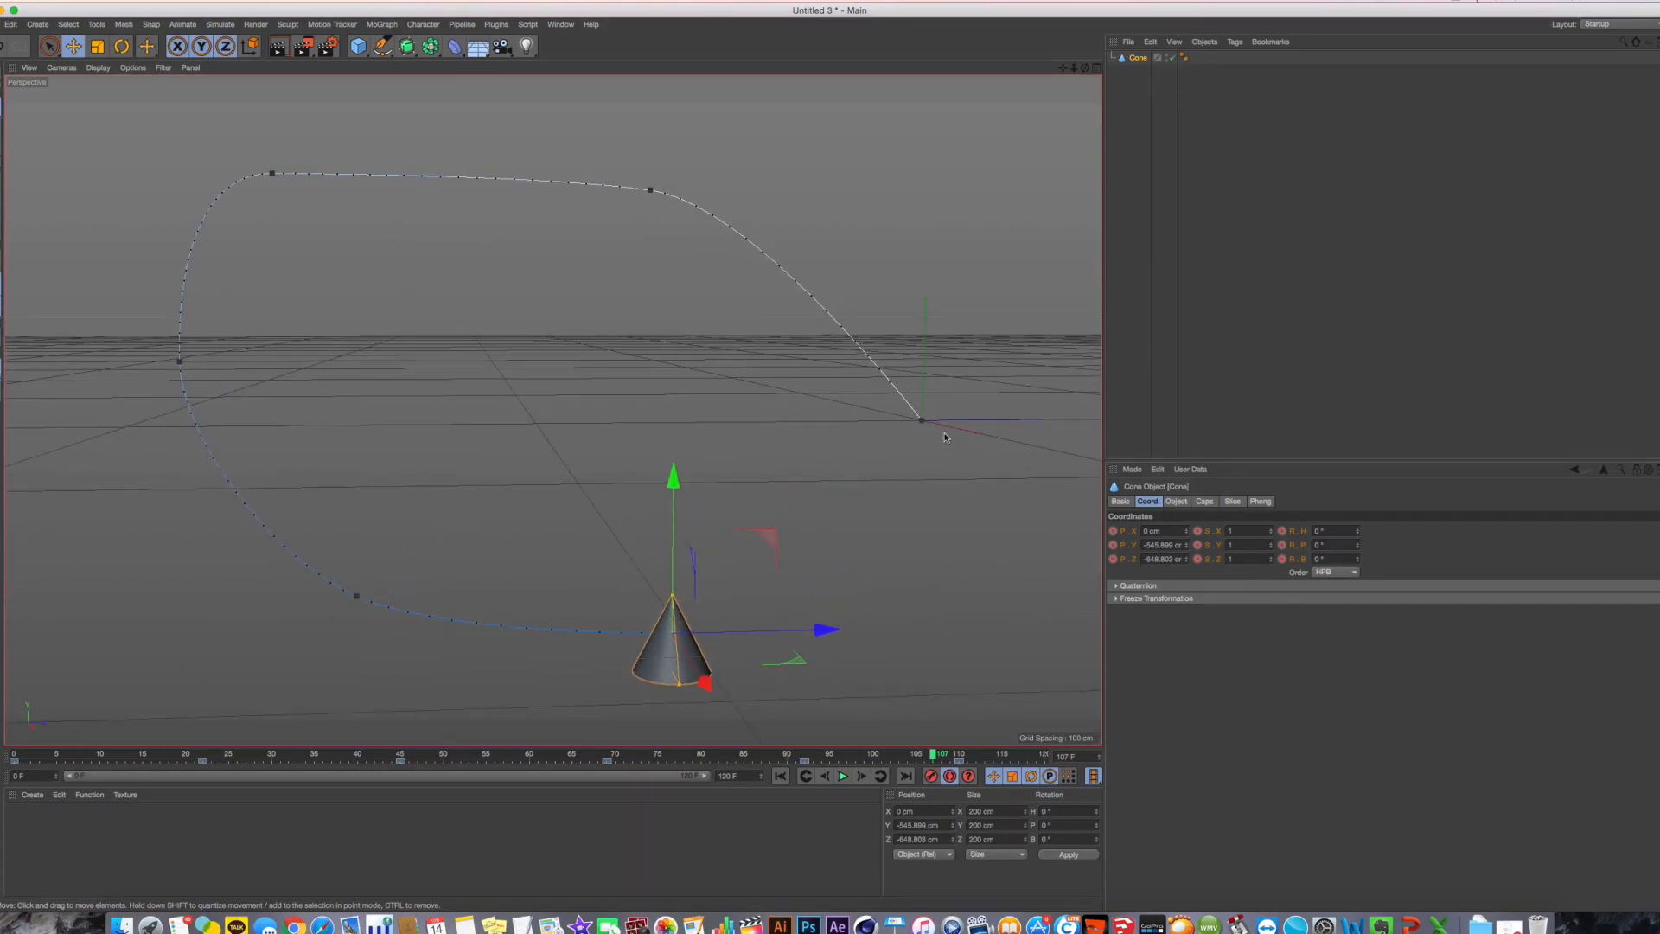
Scrub through the timeline and replay the cone's motion, ending back at the first frame
left_click_drag(603, 757, 40, 757)
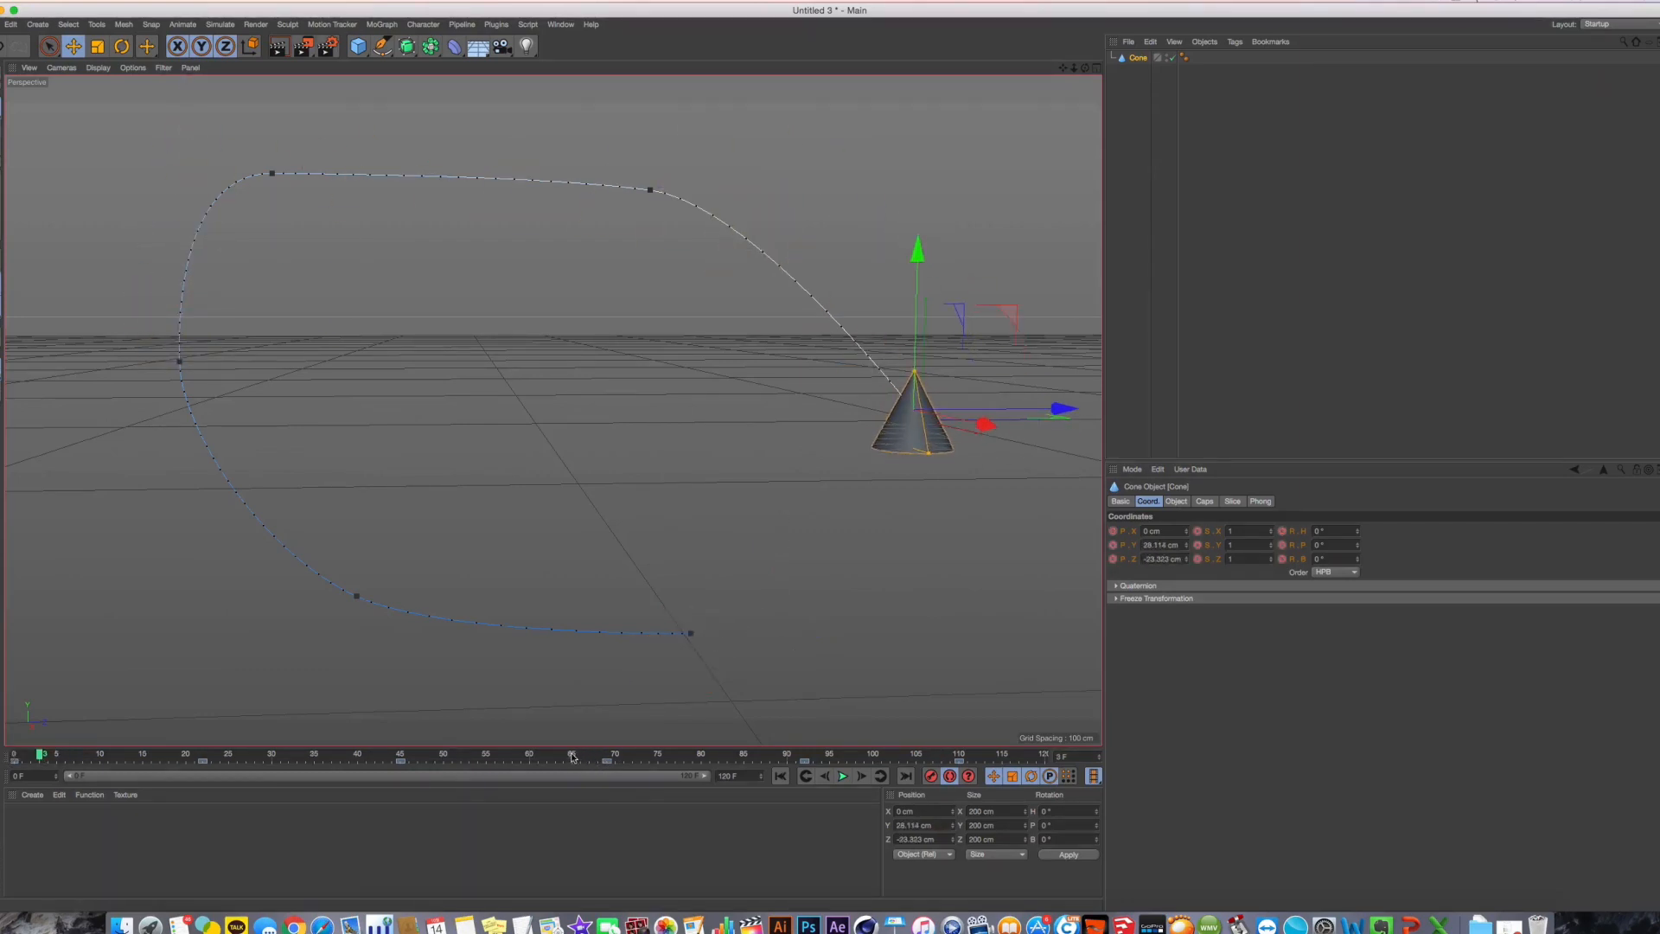
left_click_drag(579, 755, 1, 783)
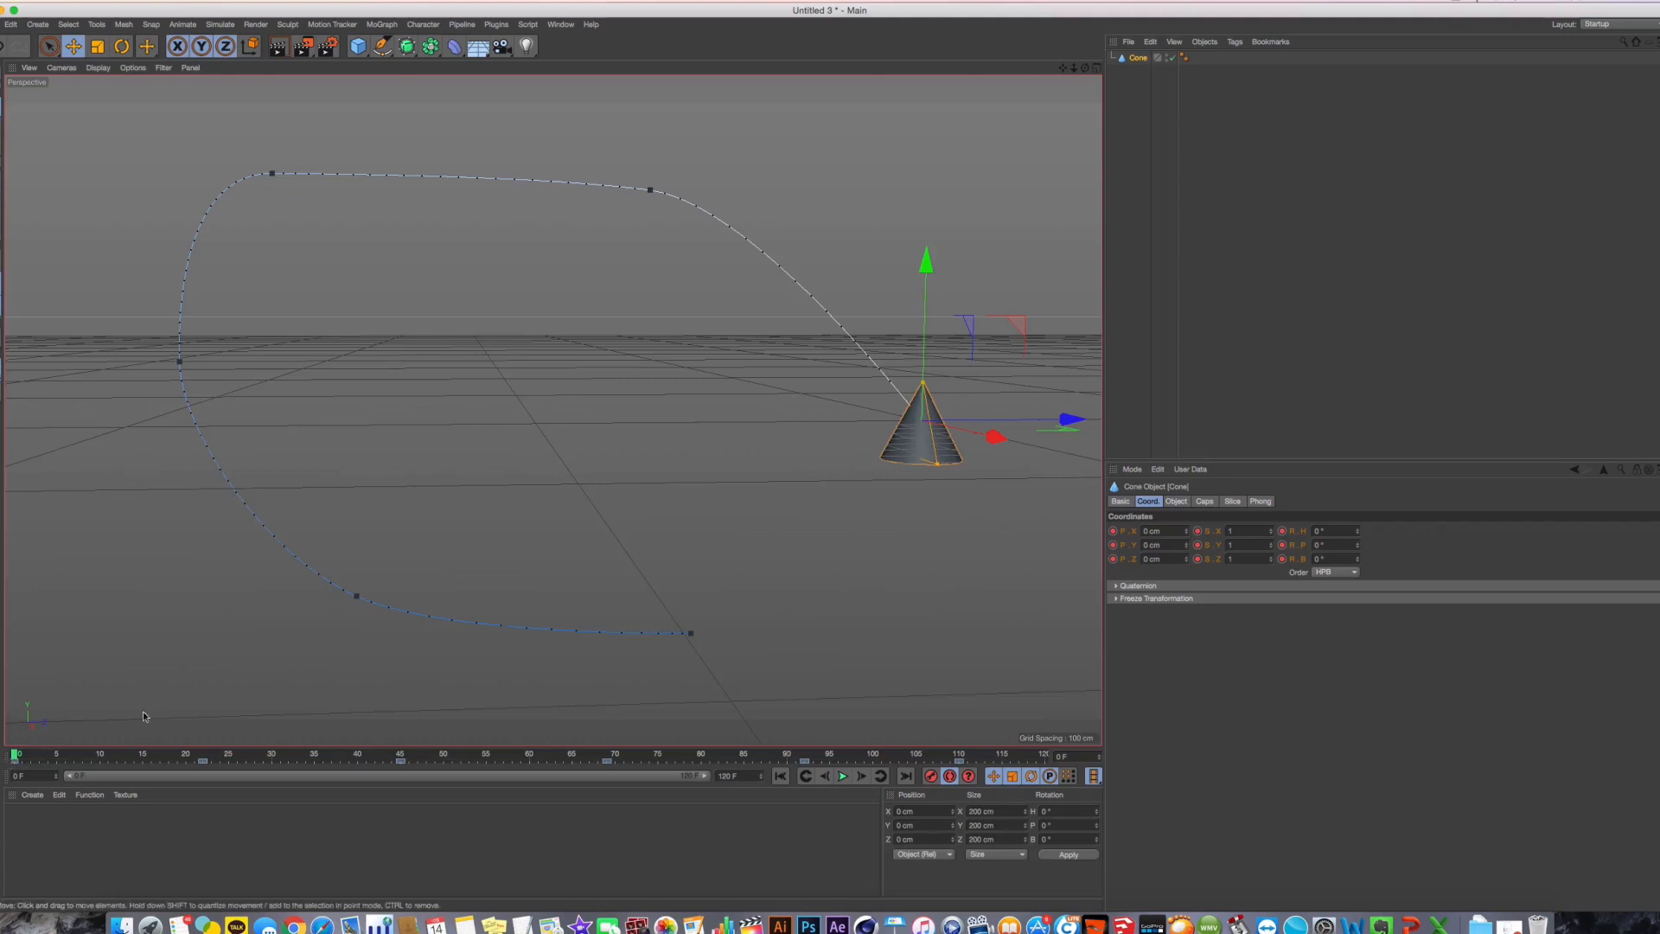
scroll(464, 597, "right", 2)
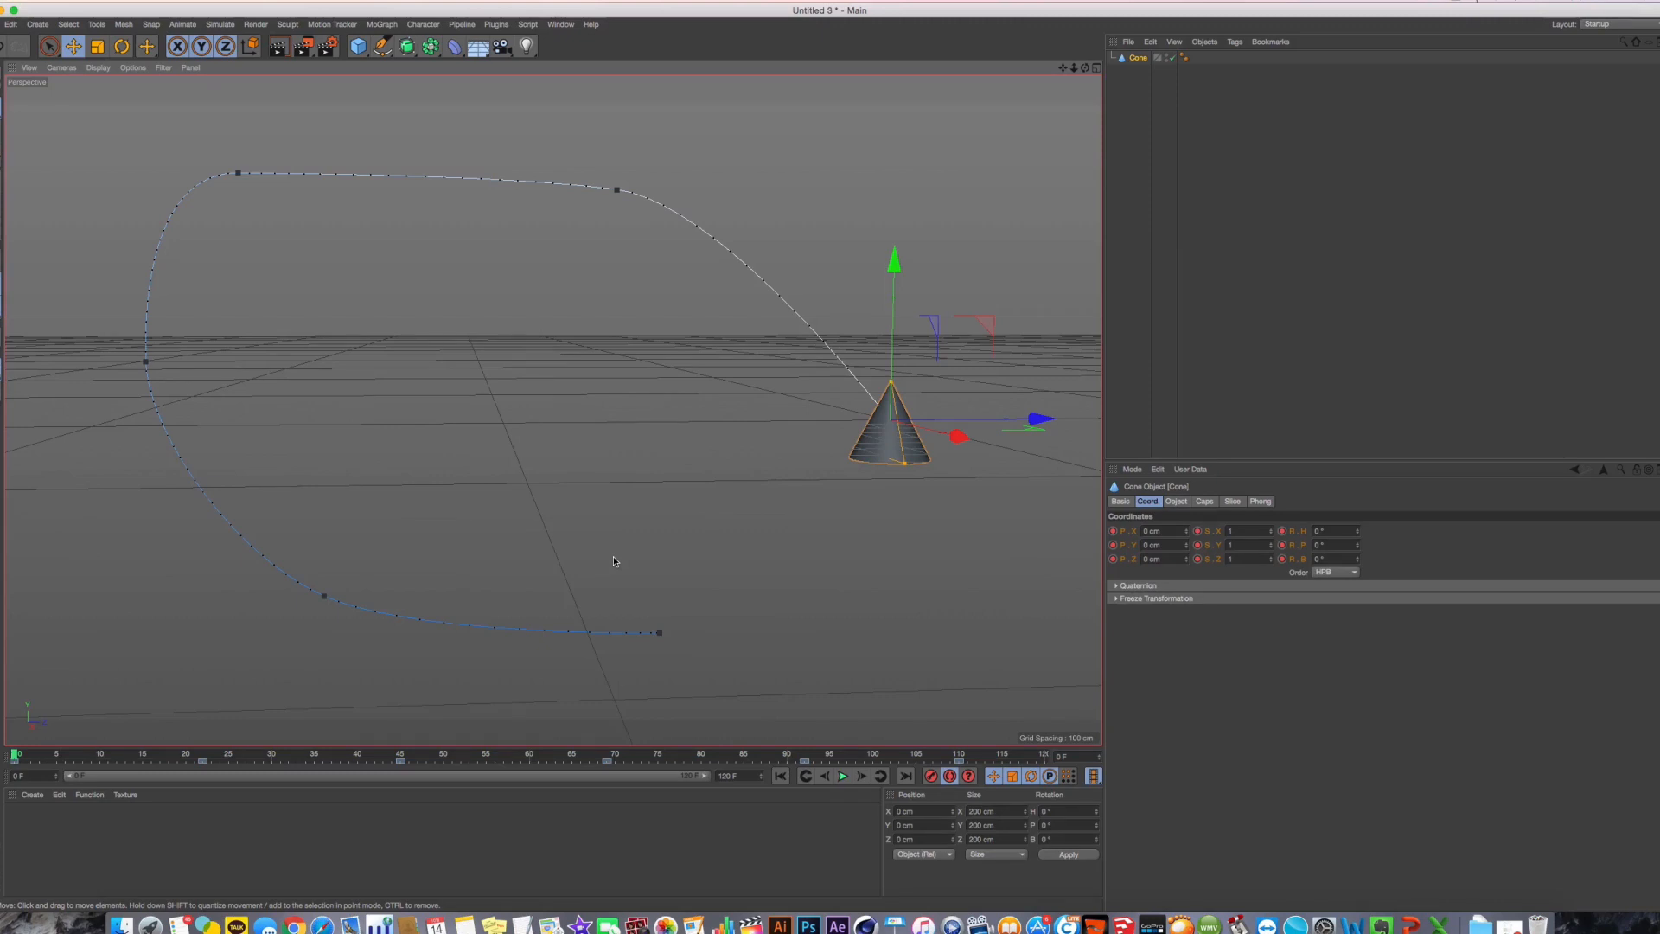
left_click(841, 779)
left_click(841, 779)
left_click(780, 779)
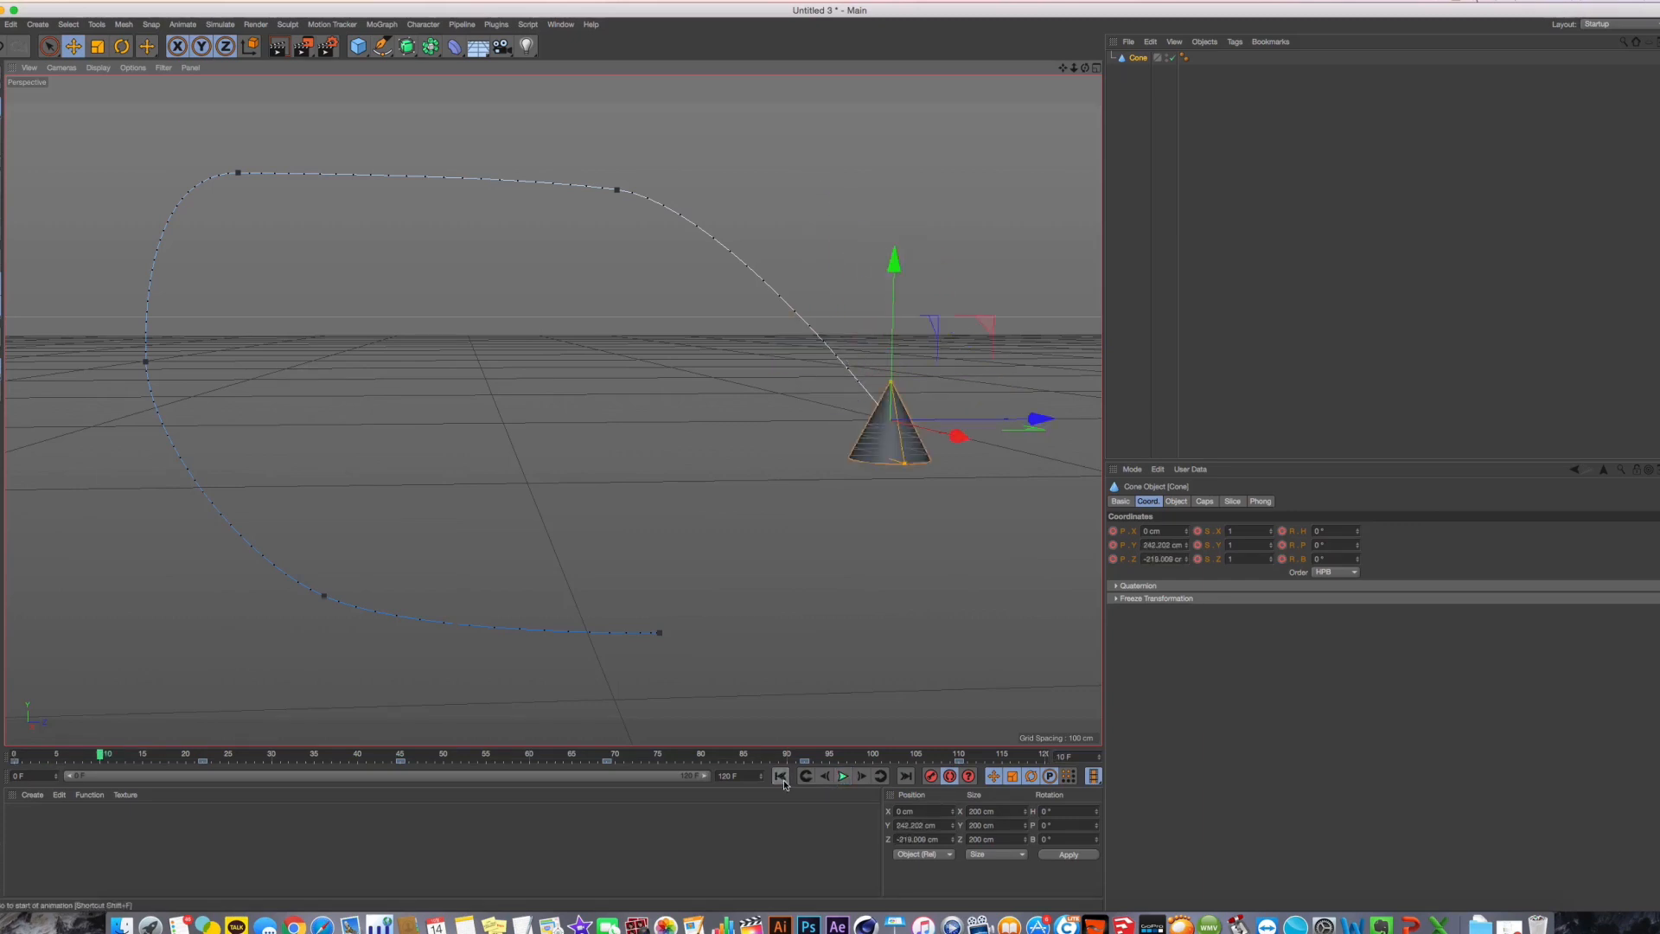
Play the cone's animation, scrub back to the first frame, and toggle autokeying
left_click(843, 777)
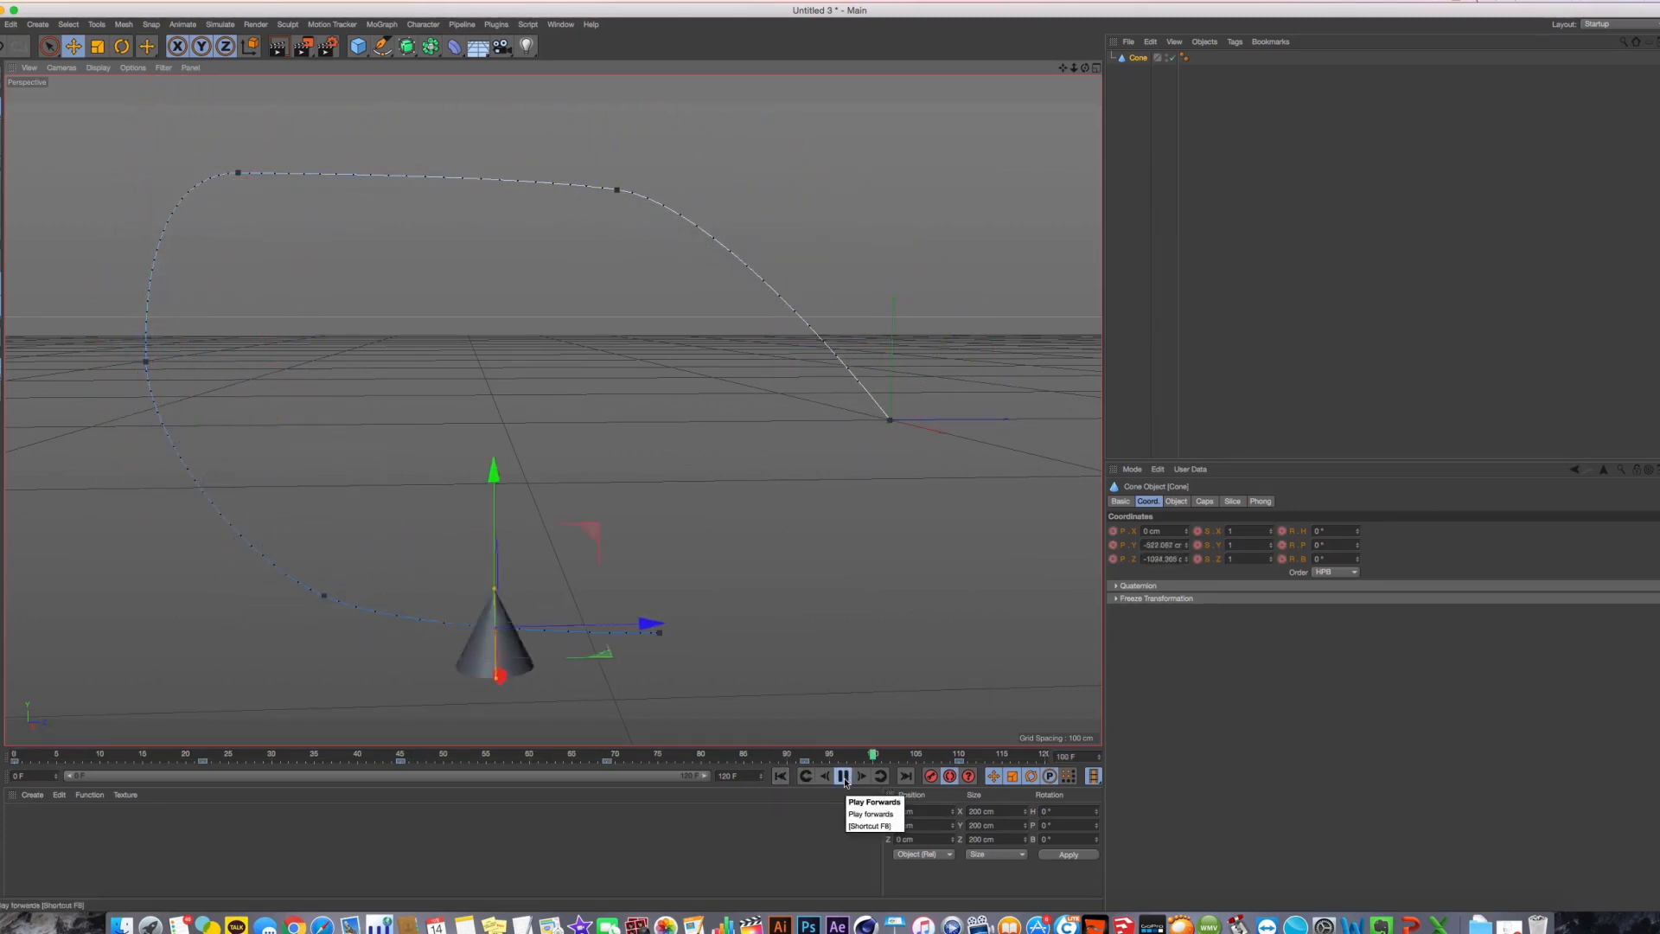
left_click(843, 777)
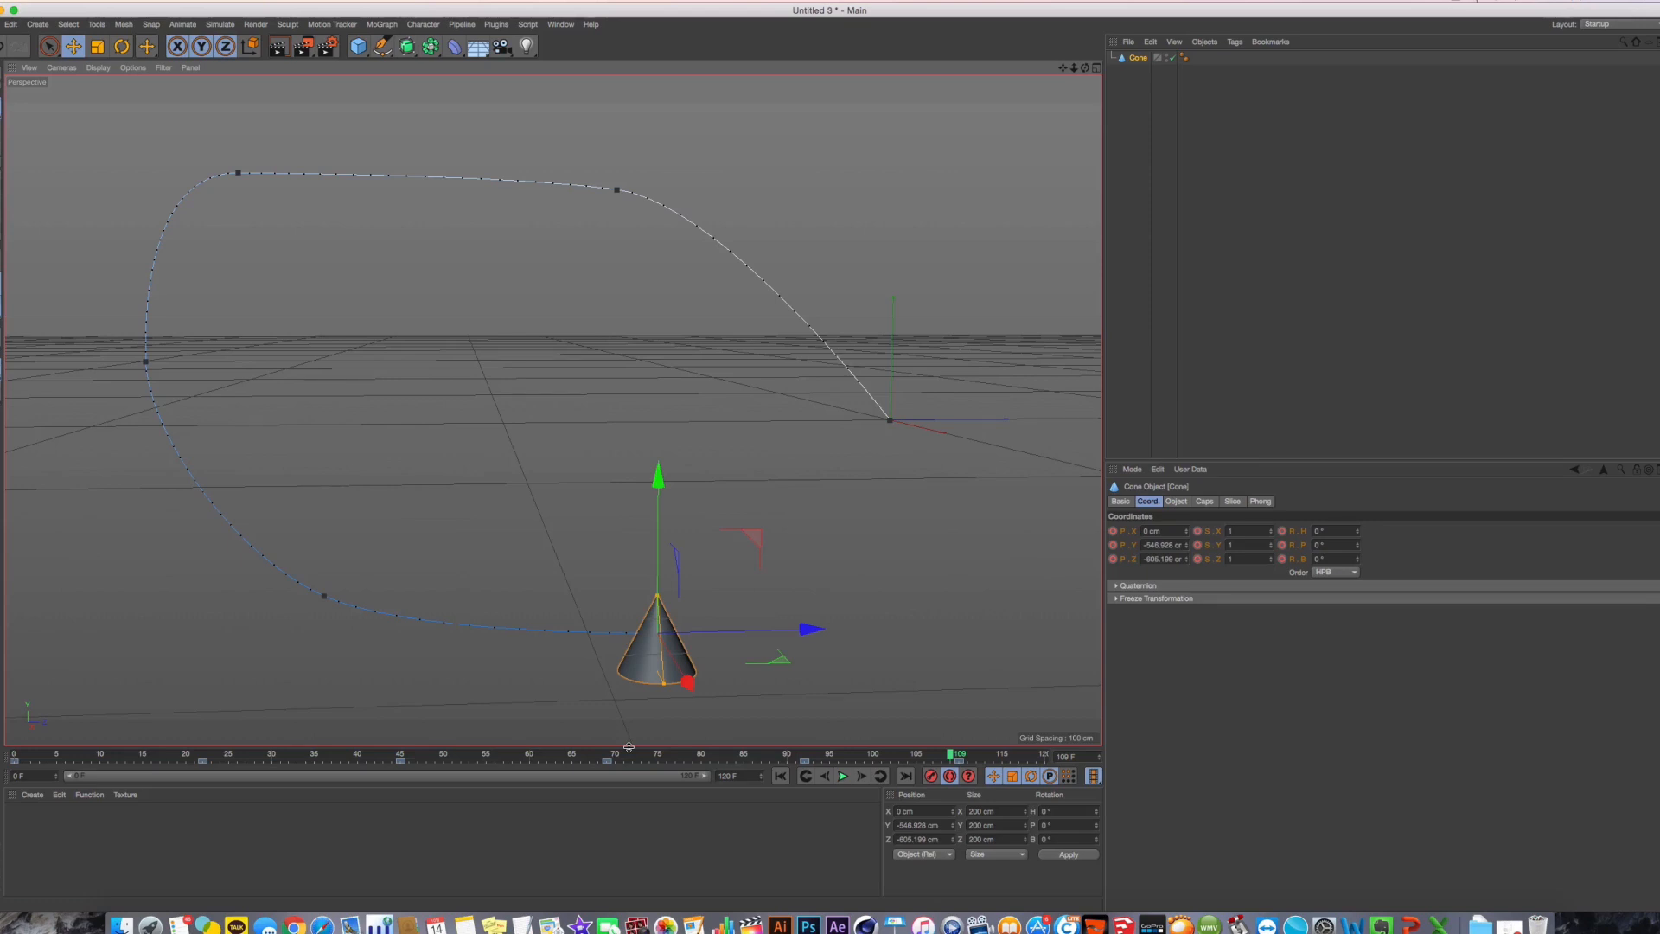
left_click_drag(403, 748, 9, 758)
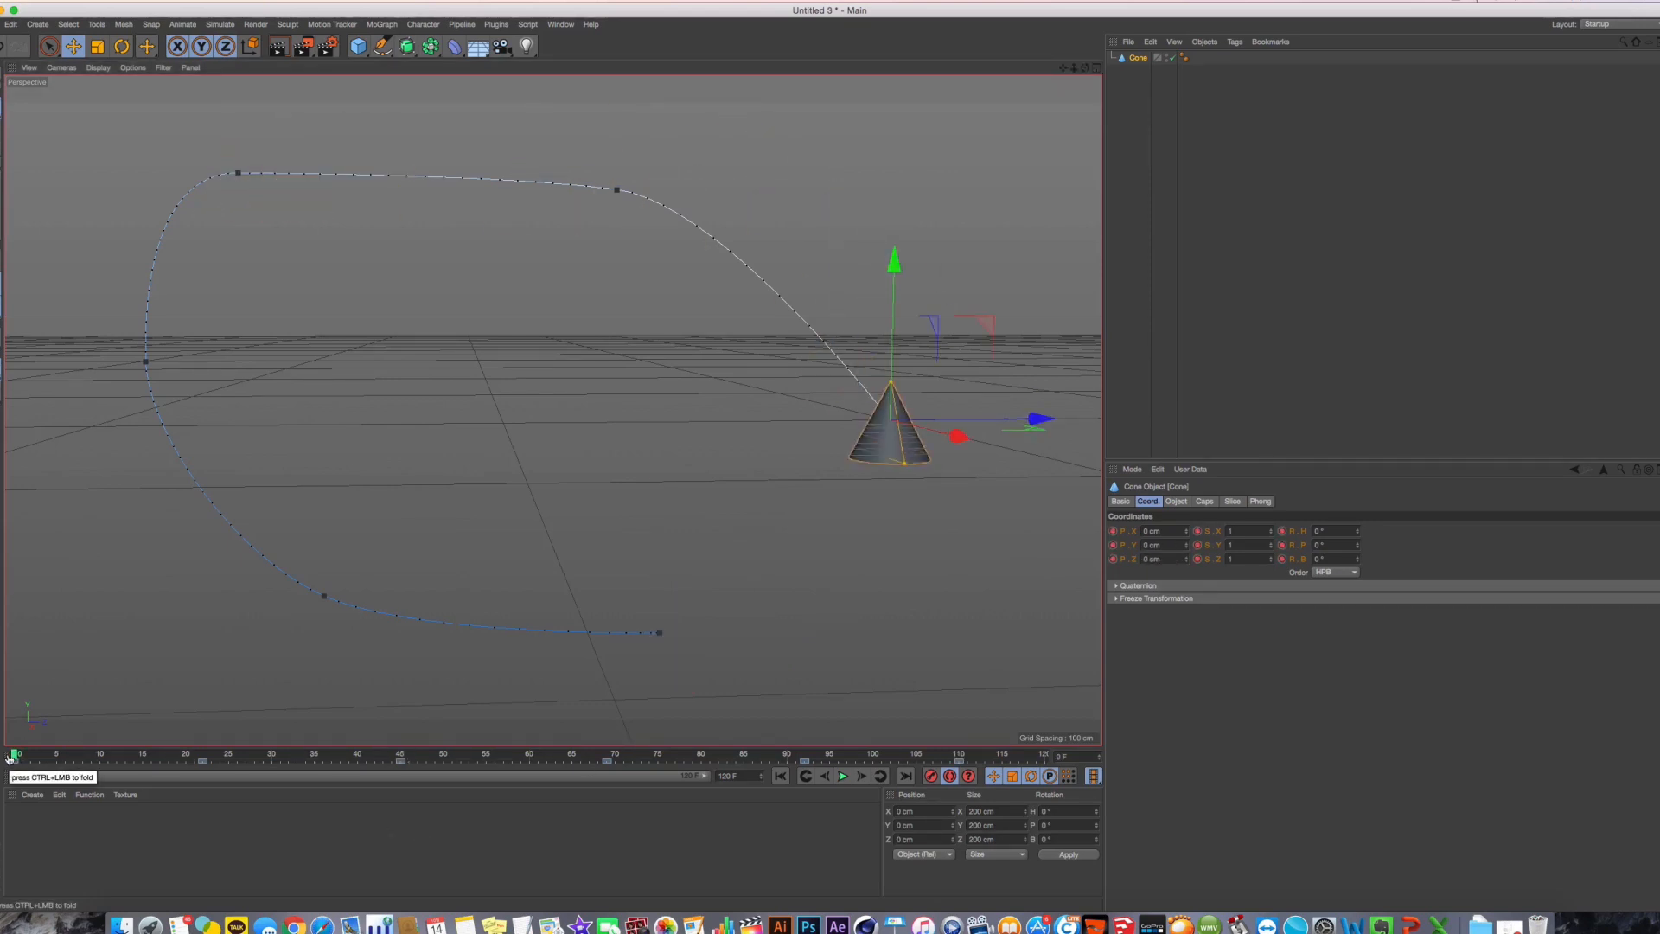
mouse_move(8, 757)
left_mouse_down()
mouse_move(237, 753)
mouse_move(45, 770)
mouse_move(15, 754)
left_mouse_up()
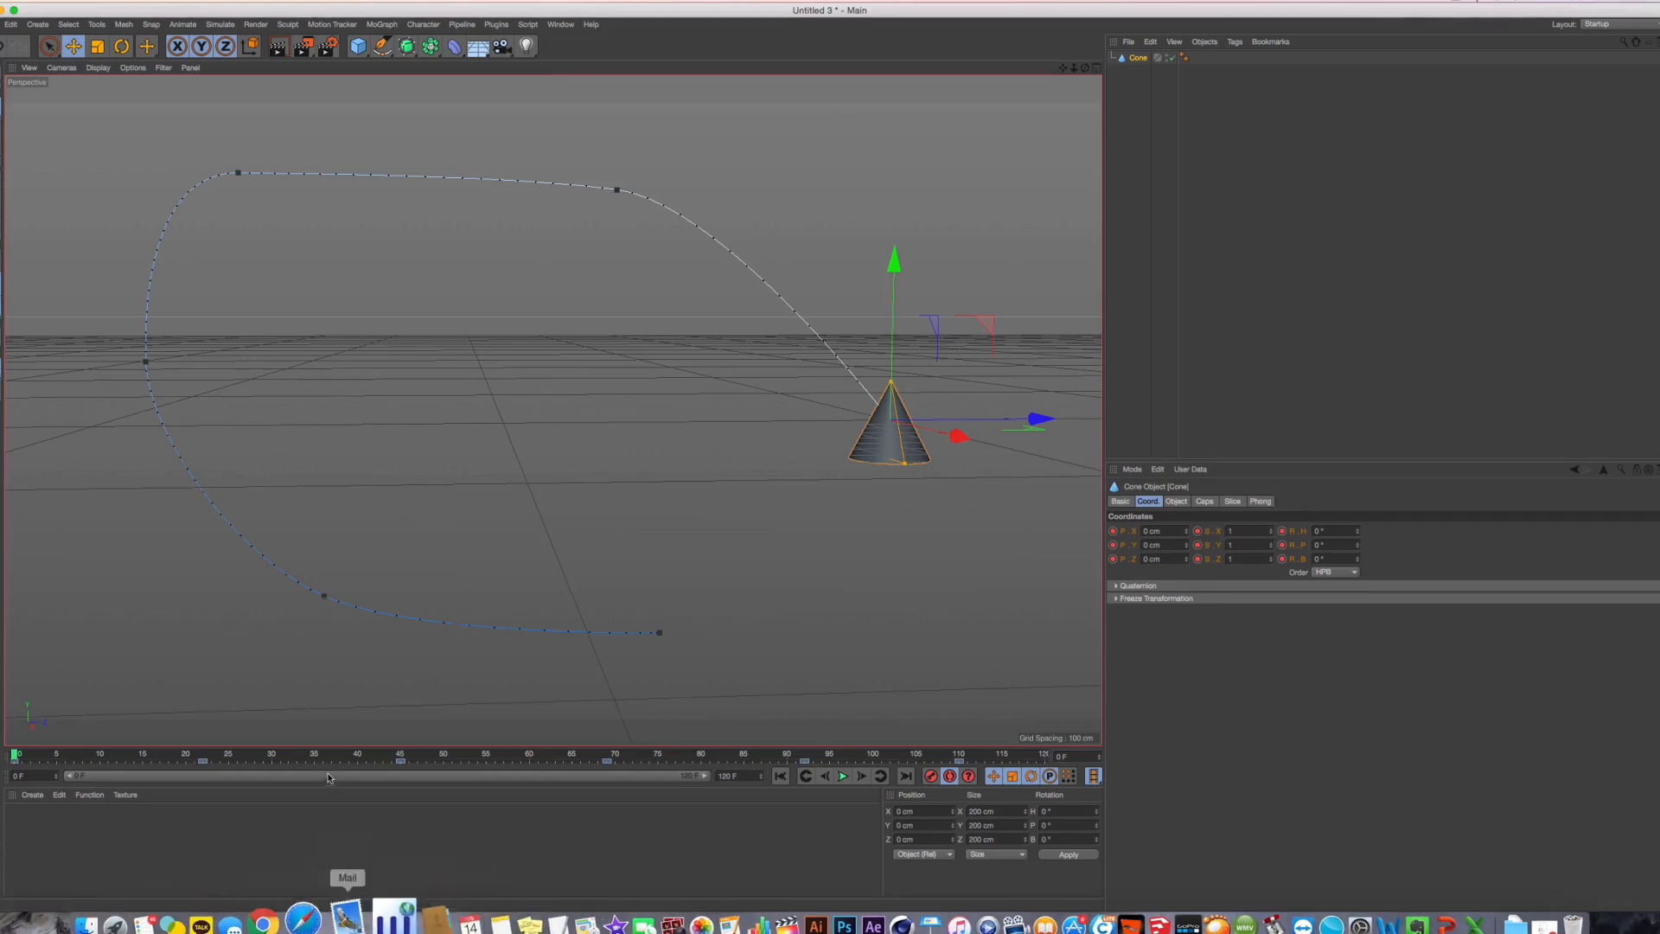
left_click_drag(194, 757, 3, 771)
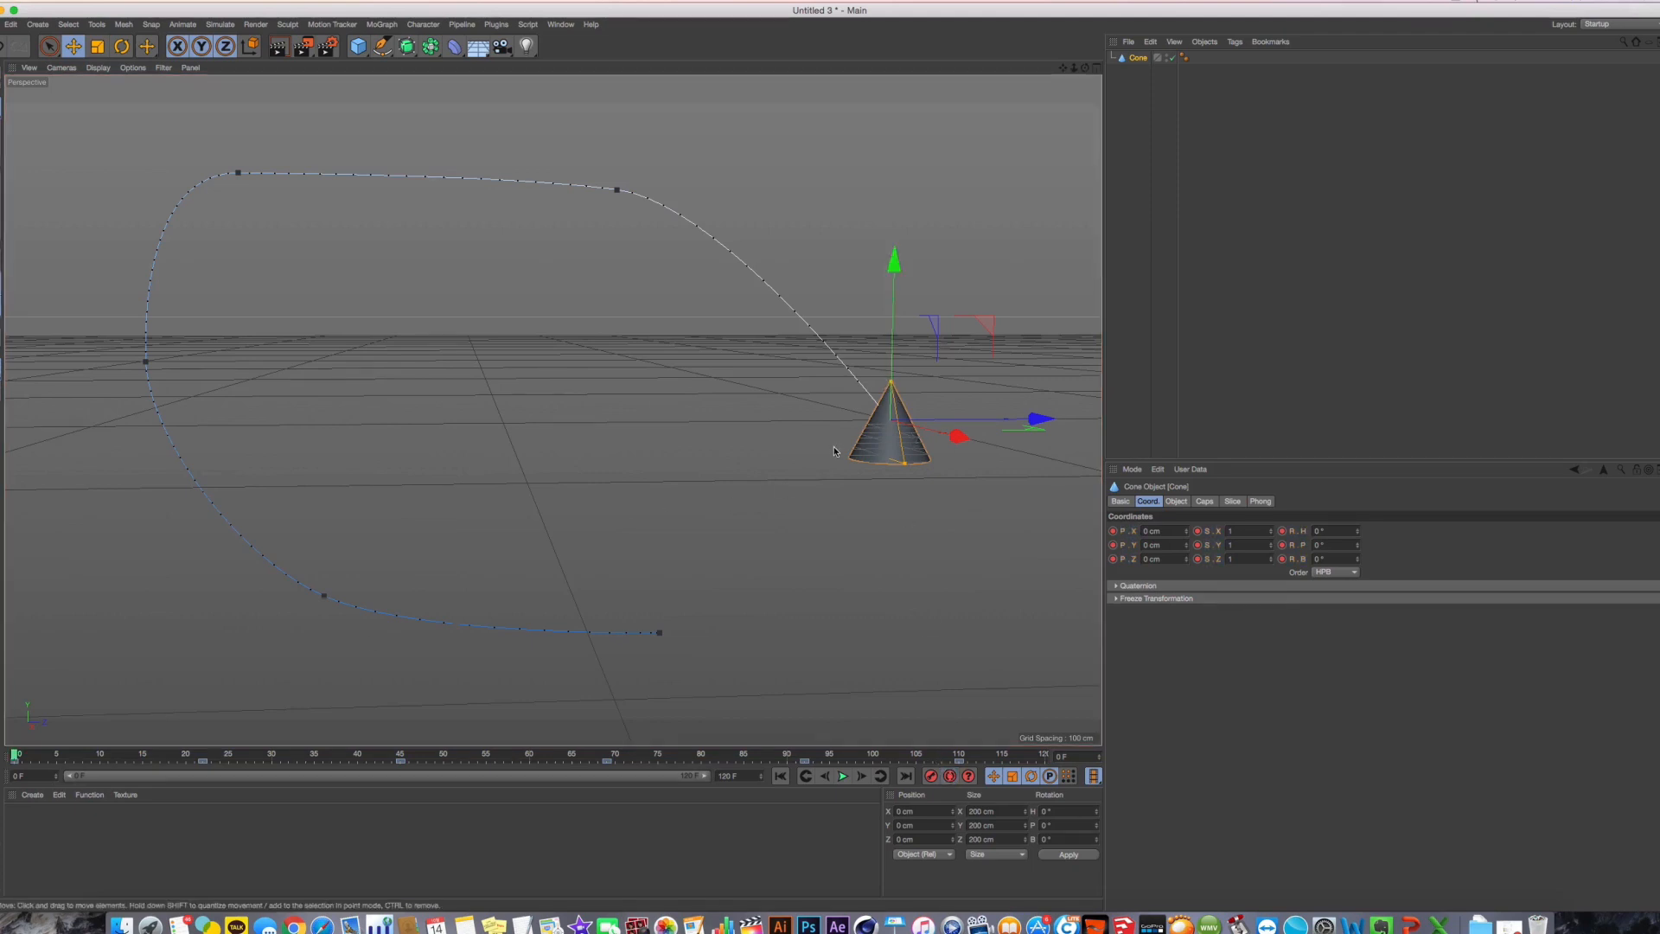
left_click(950, 777)
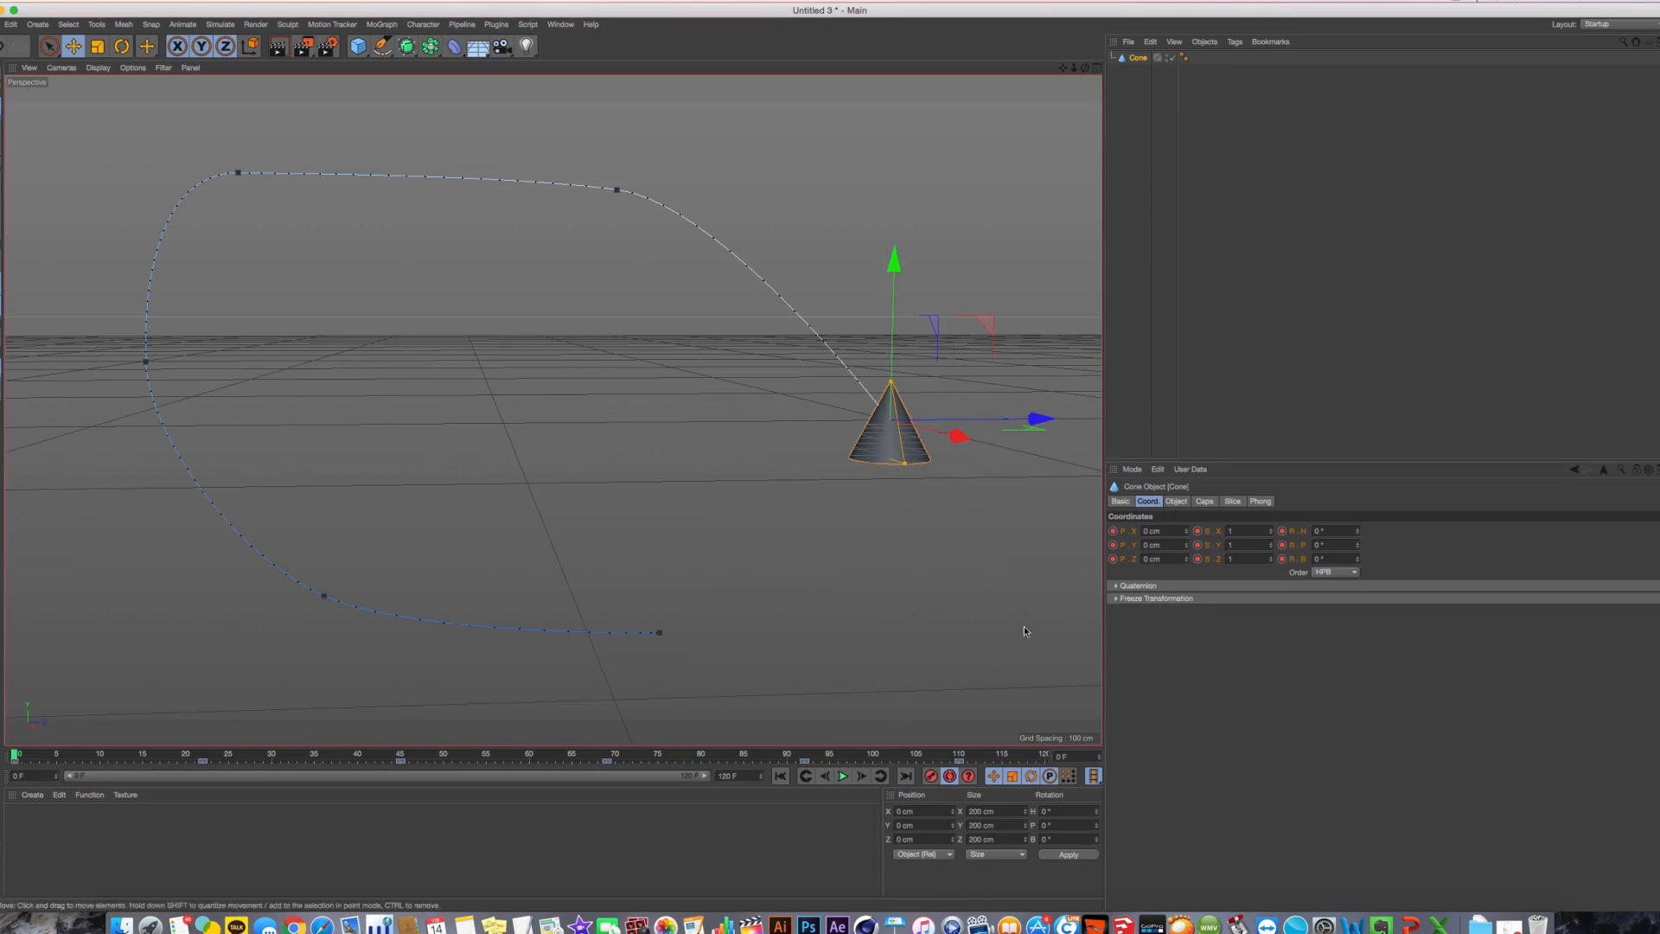
Try the cone with its orientation set to +X and scrub the timeline to frame 86
left_click(1176, 502)
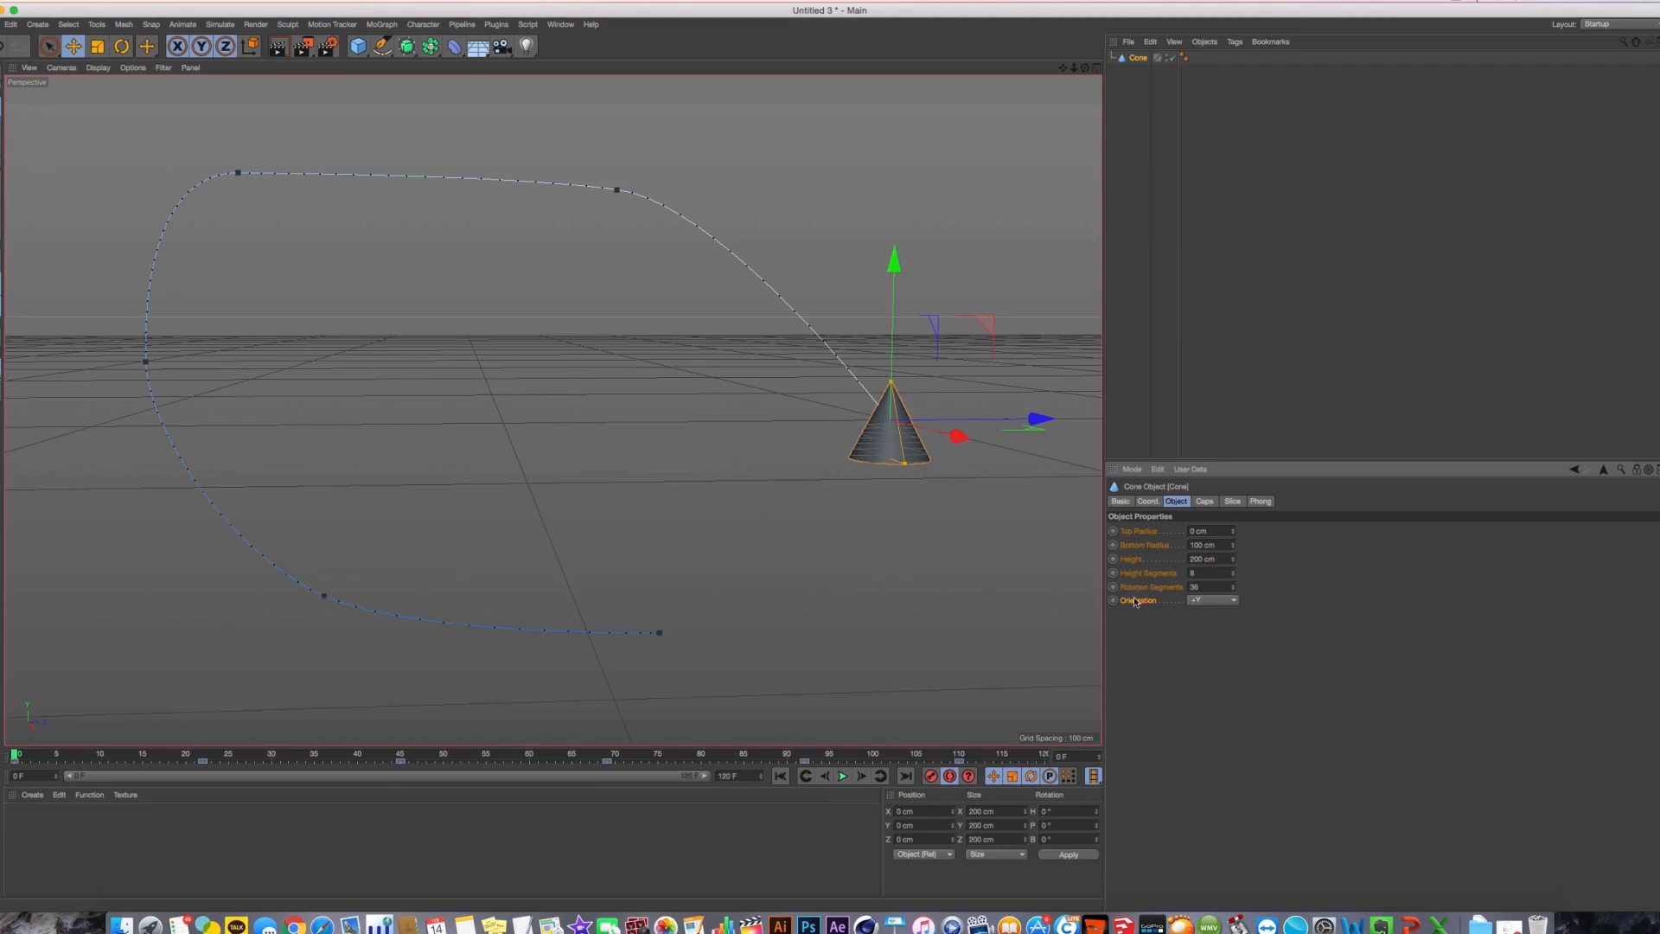
left_click(1214, 613)
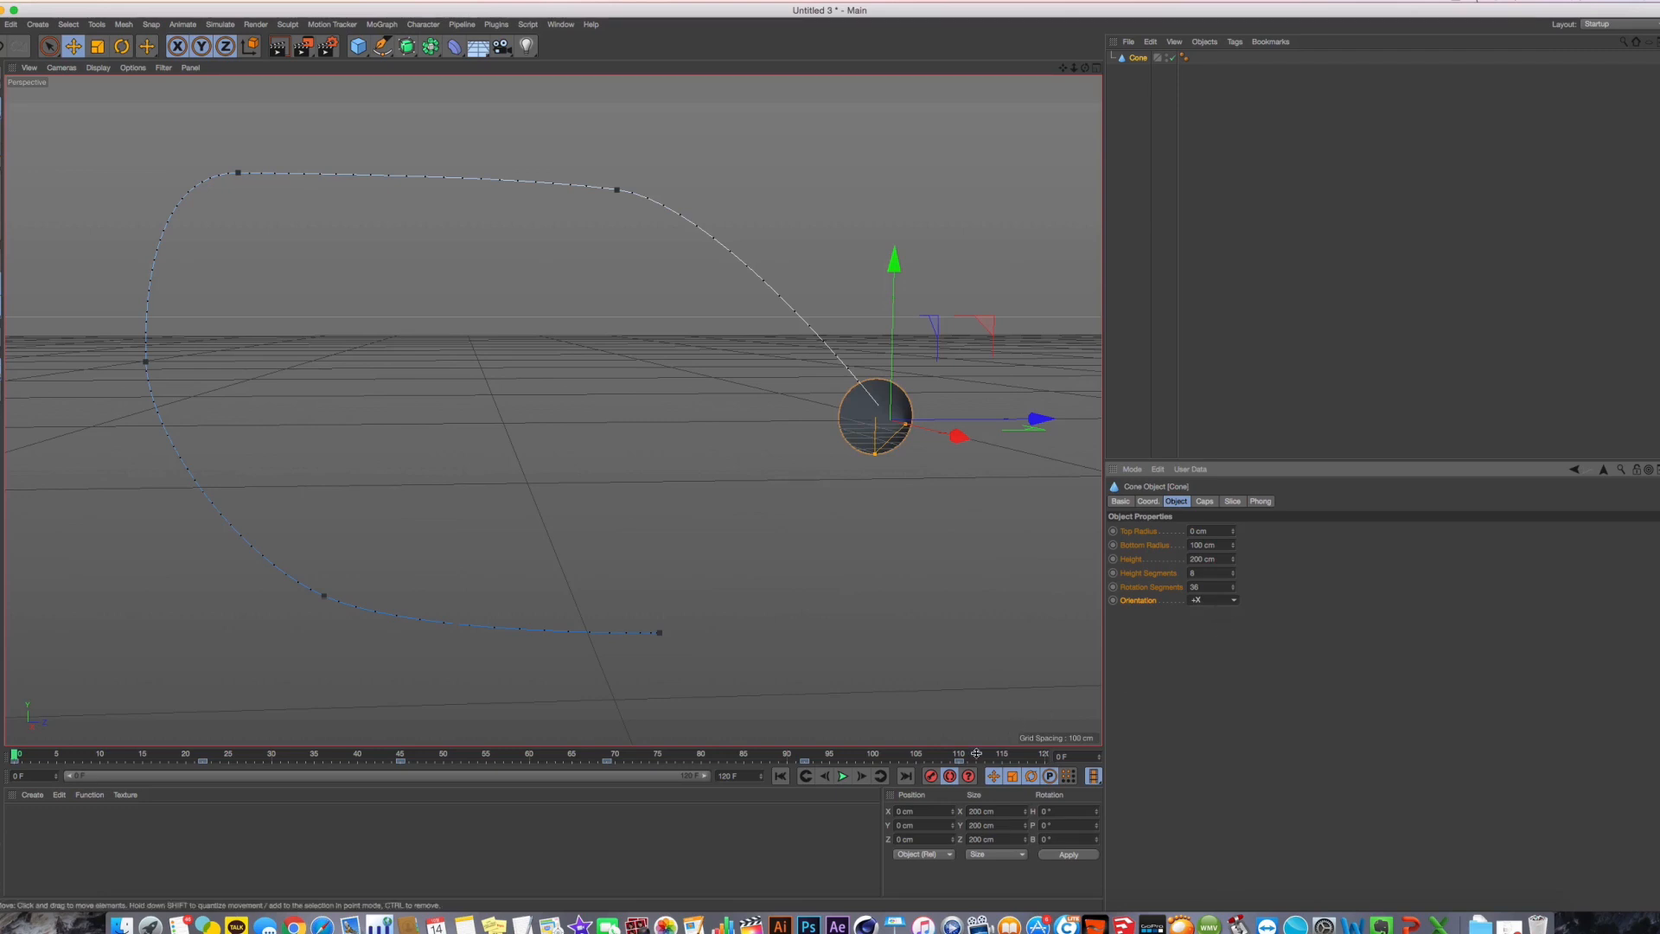
left_click(1116, 601)
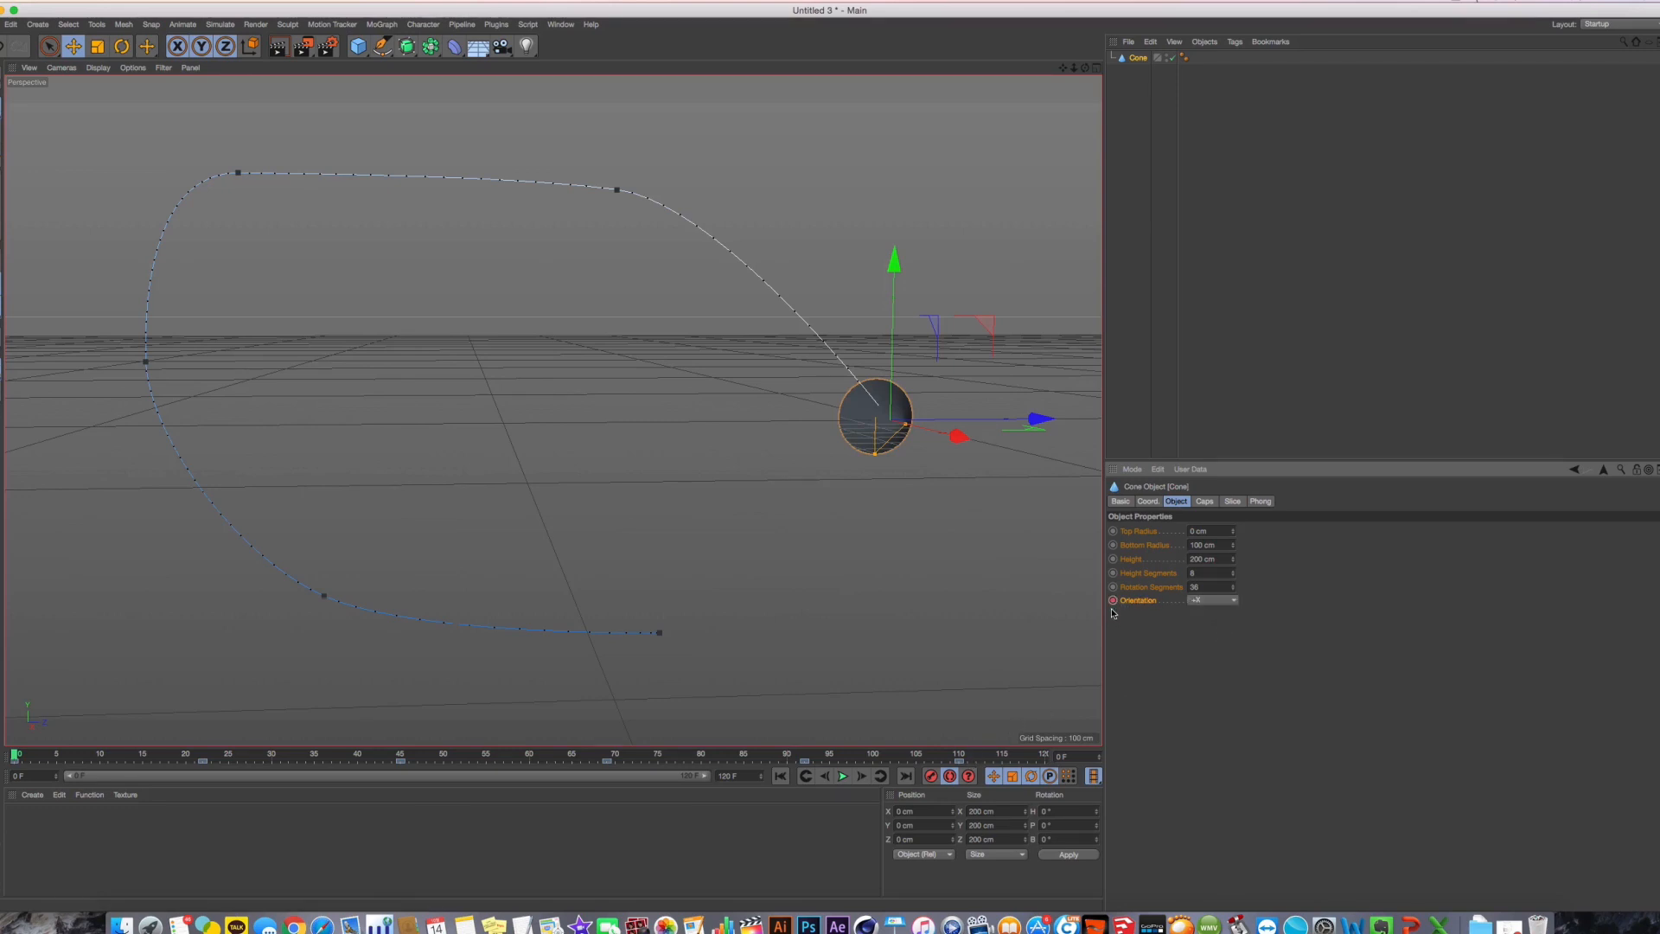
left_click_drag(783, 755, 753, 754)
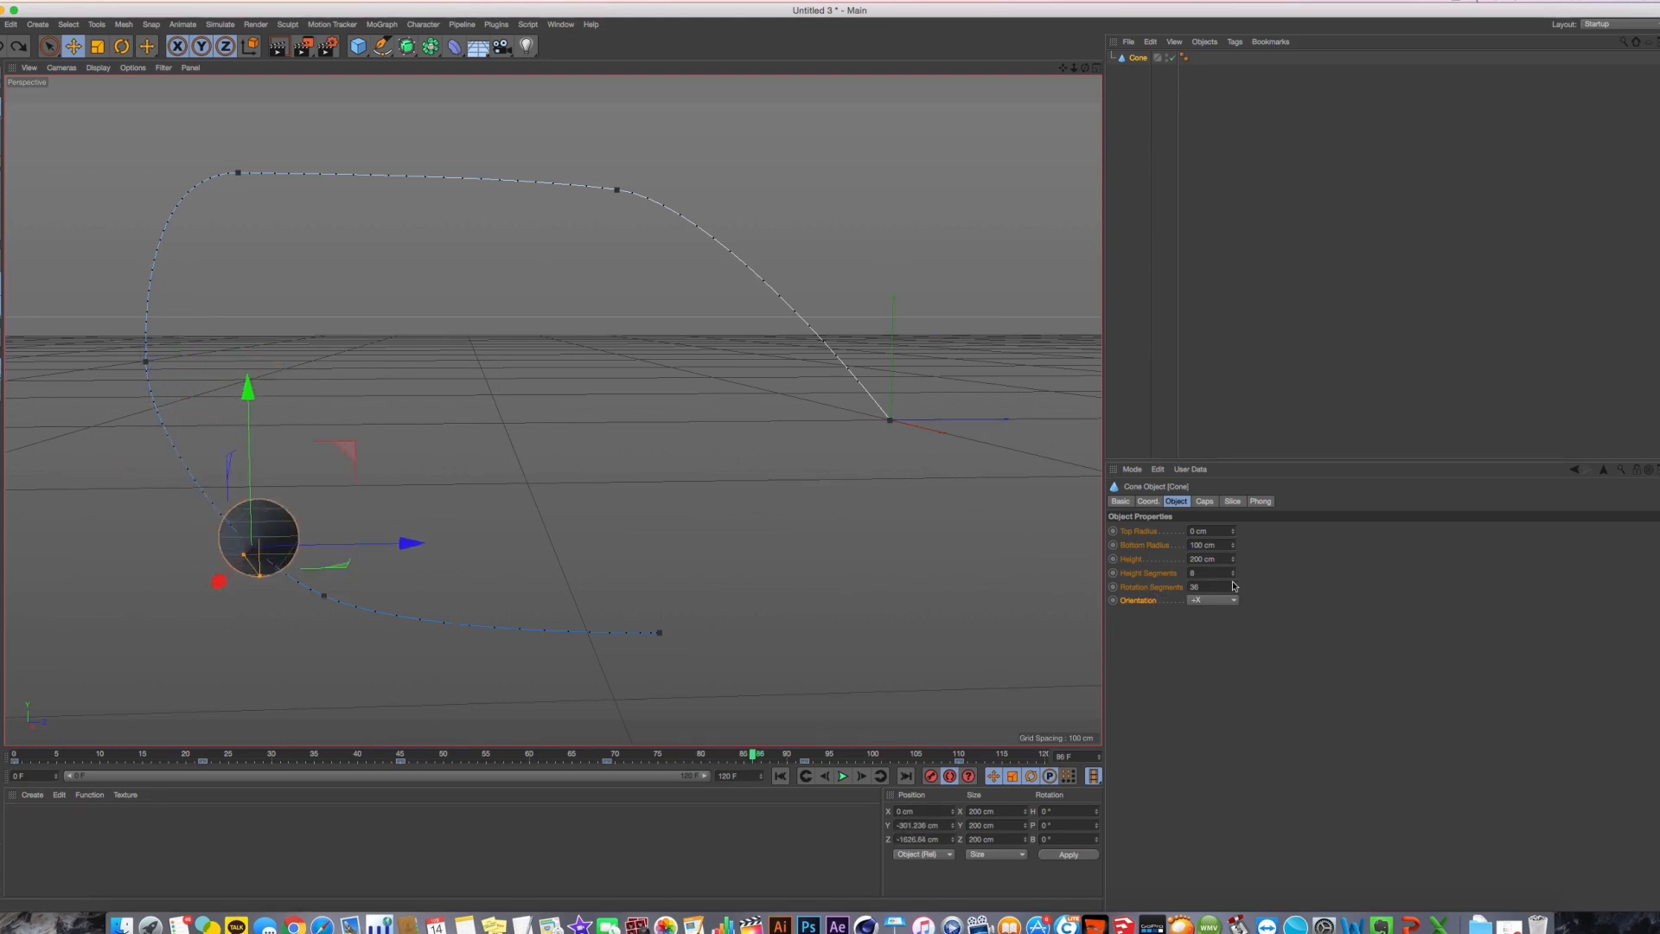
Raise the cone's rotation segments to 37, nudge its height segments, undo both changes, and scrub to frame 103
left_click_drag(1234, 586, 1232, 587)
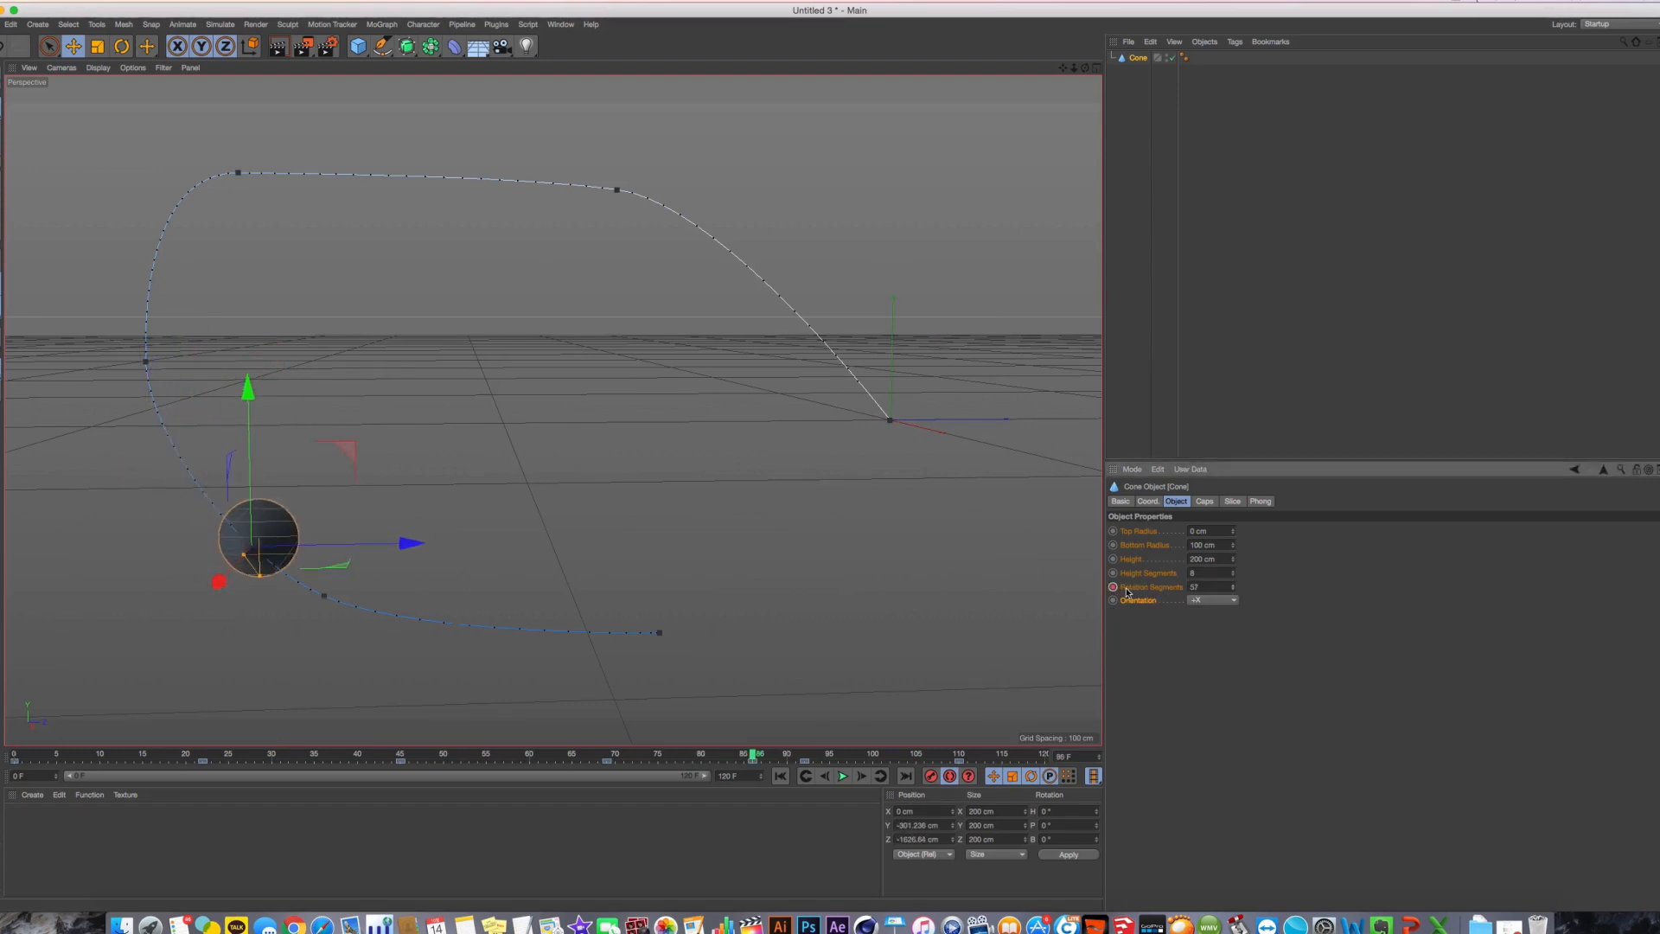
key("super+z")
left_click_drag(1234, 570, 1235, 573)
key("super+z")
left_click_drag(820, 759, 899, 758)
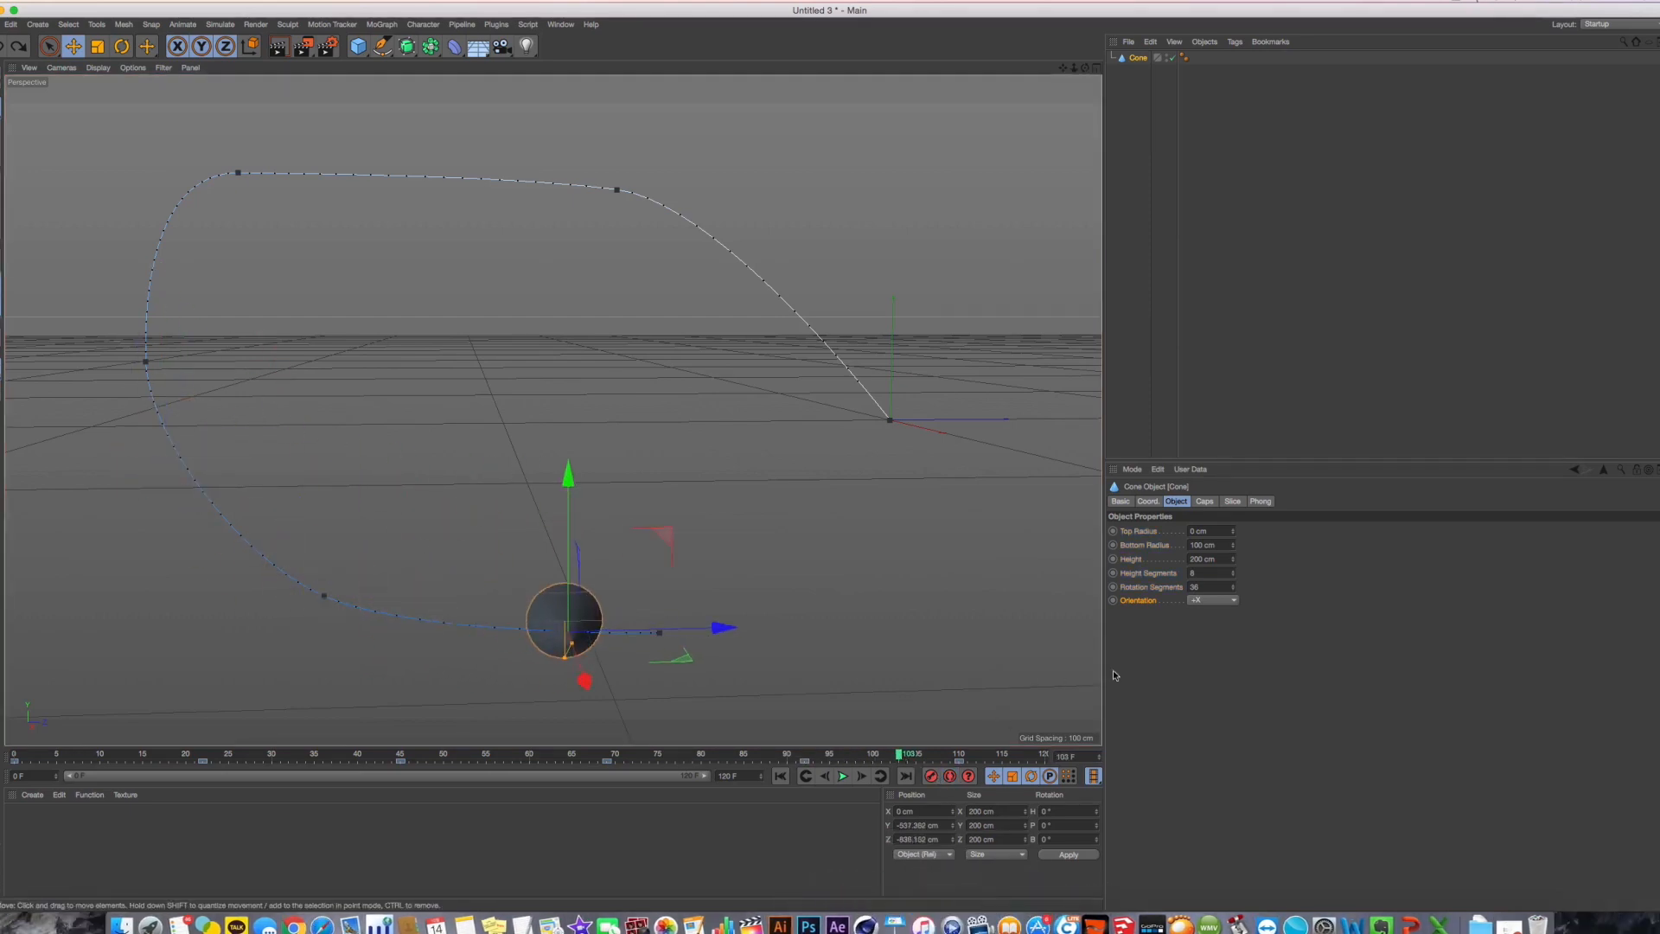
Try the cone's -Y and +Z orientations, returning to the first frame, and settle on the -Z orientation
left_click(1201, 601)
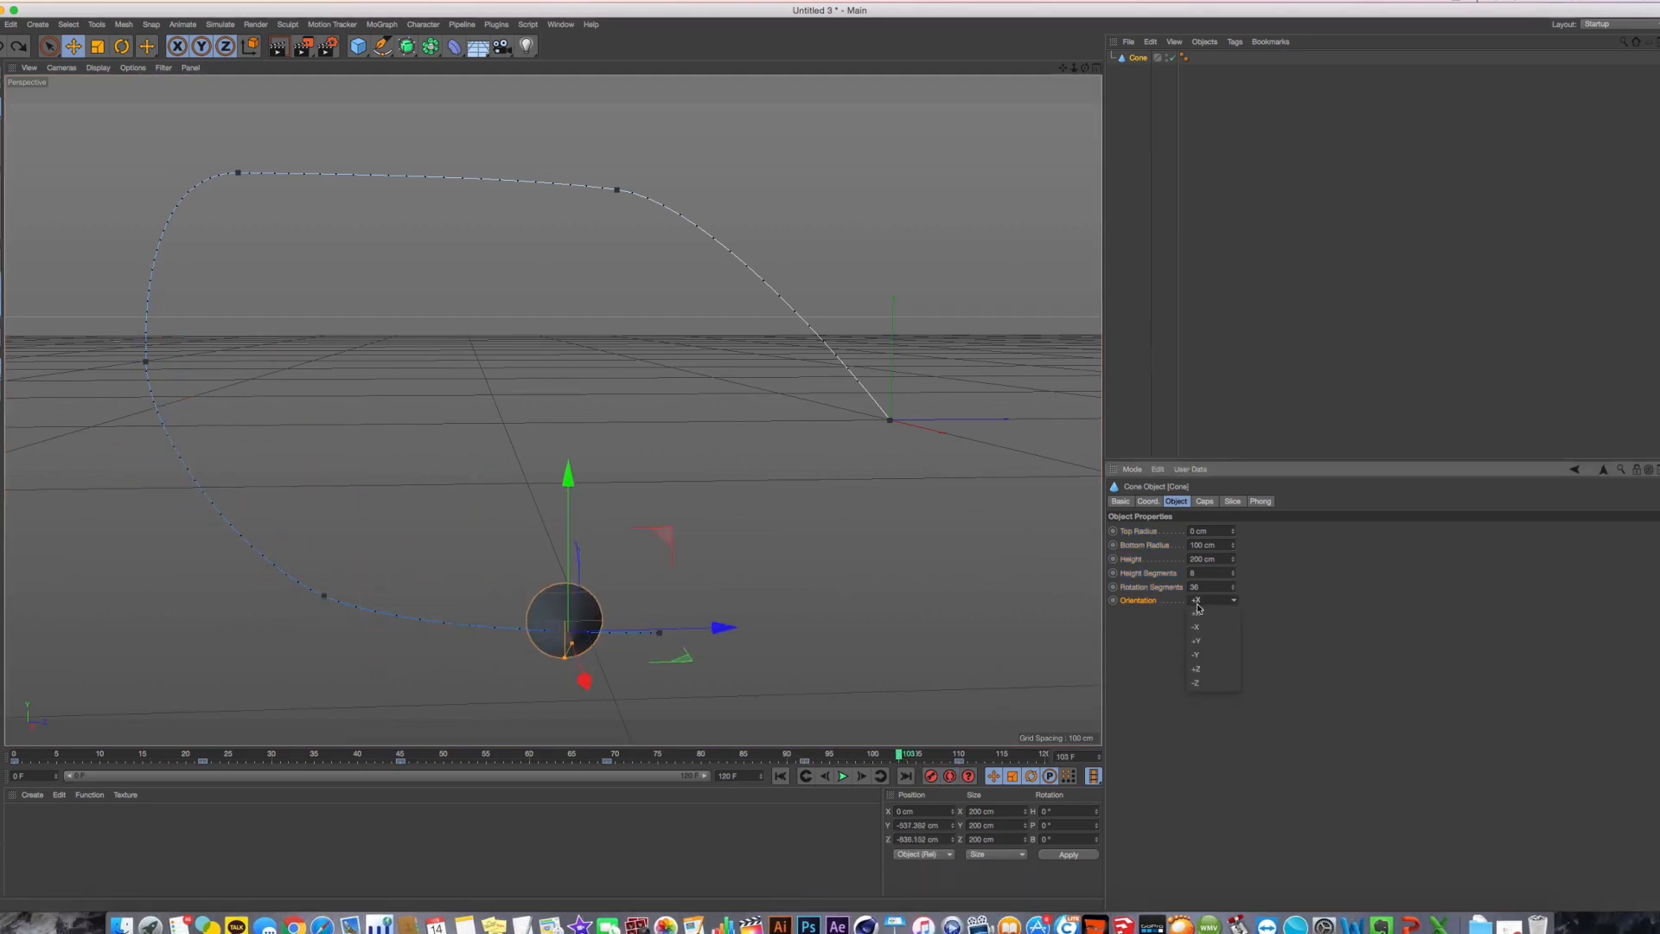
left_click(1204, 654)
left_click(779, 775)
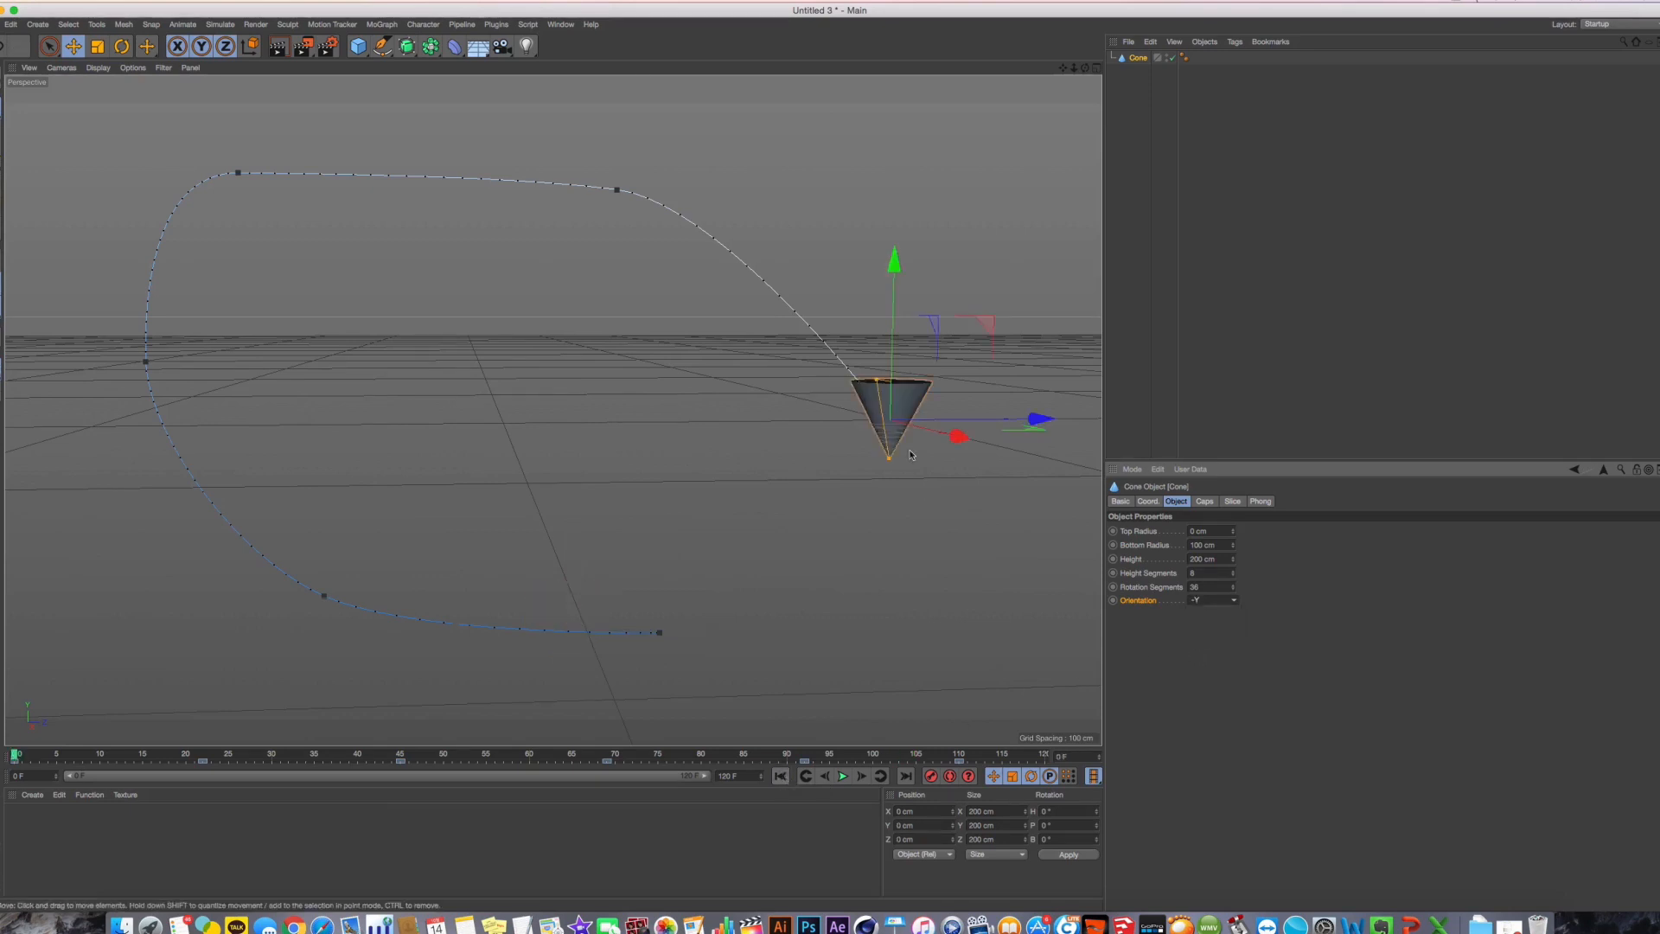
left_click(1210, 600)
left_click(1206, 668)
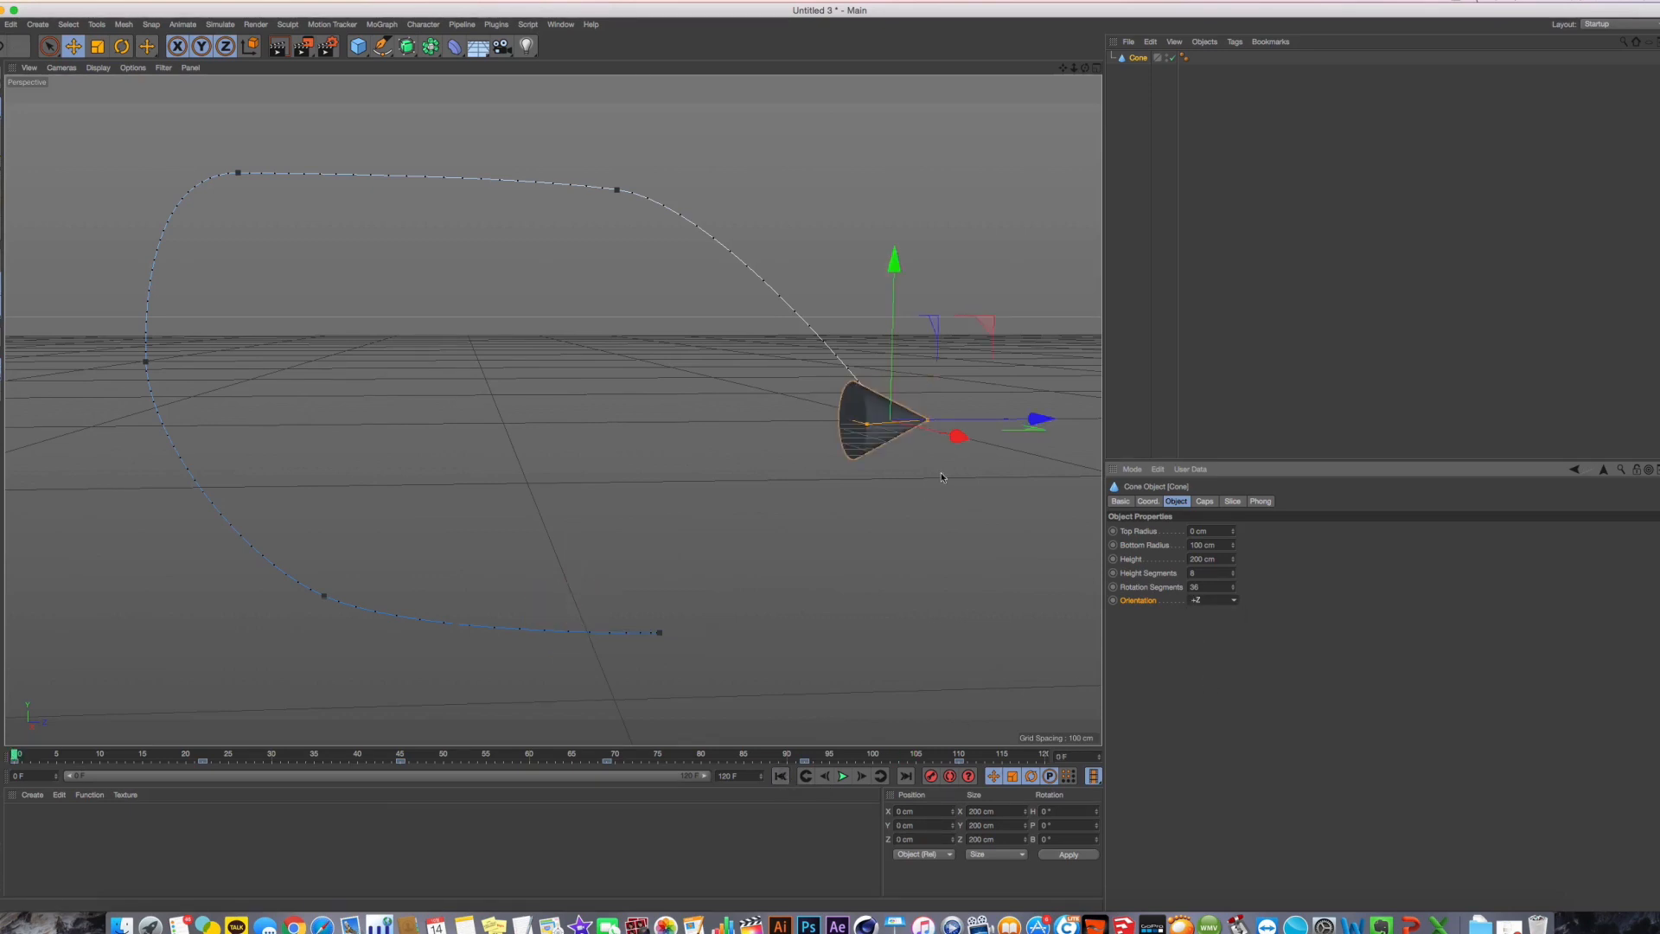
left_click_drag(1212, 607, 1212, 615)
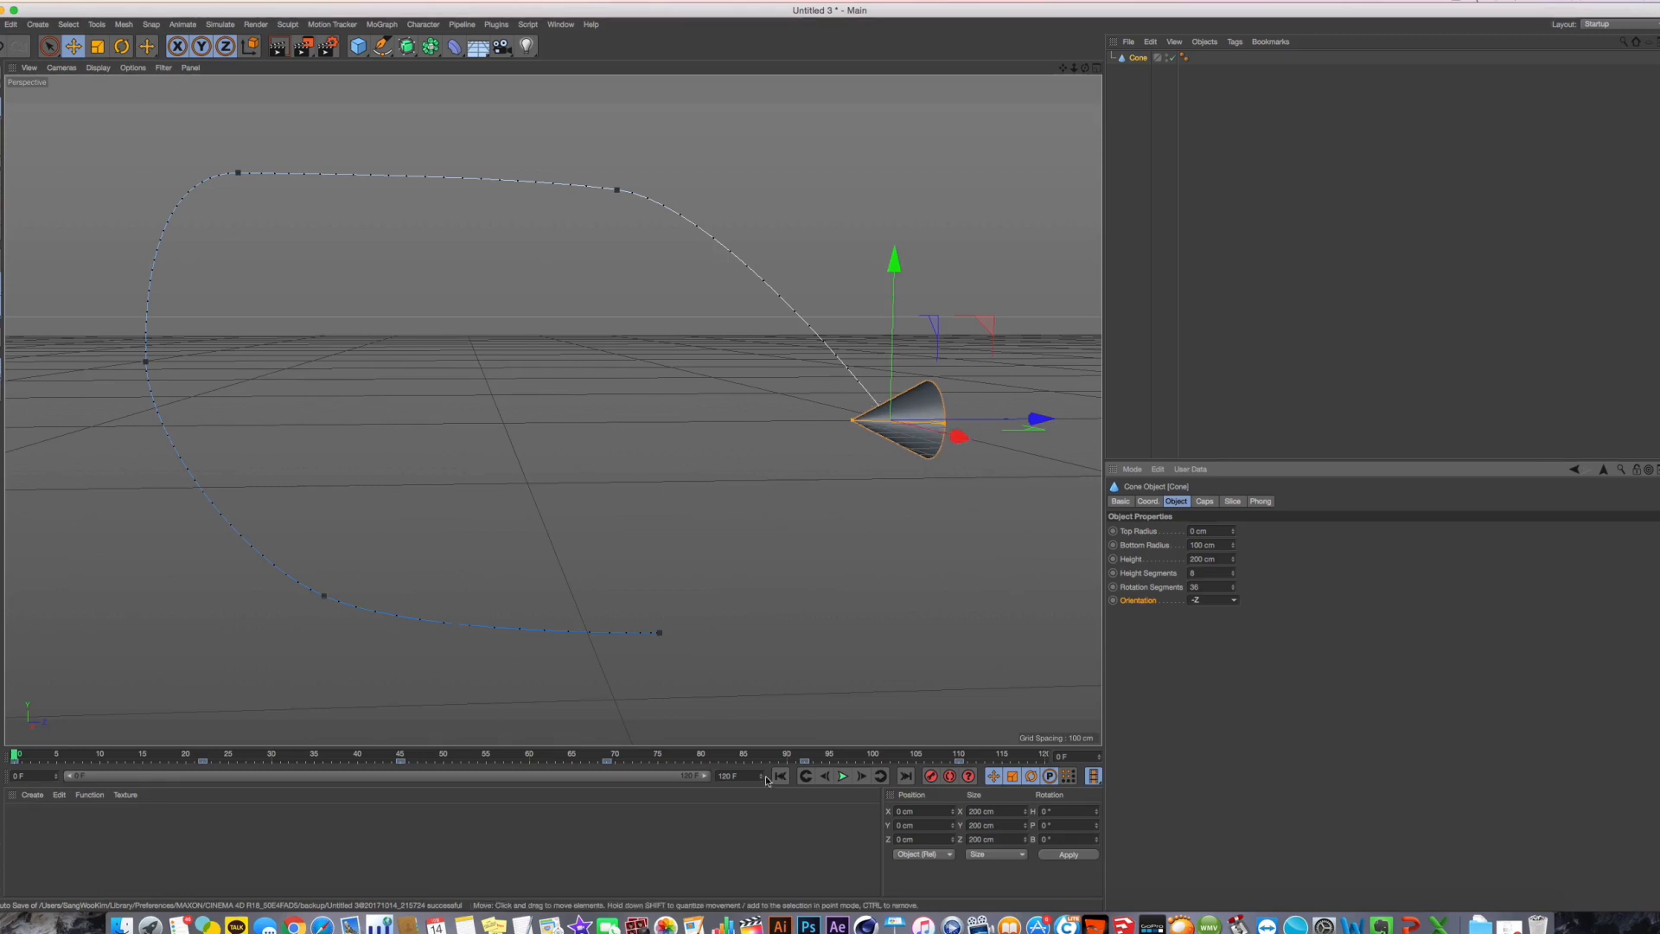
Play and scrub the animation between frames 21 and 51 to compare the cone's heading with its path and rotation coordinates
left_click(843, 776)
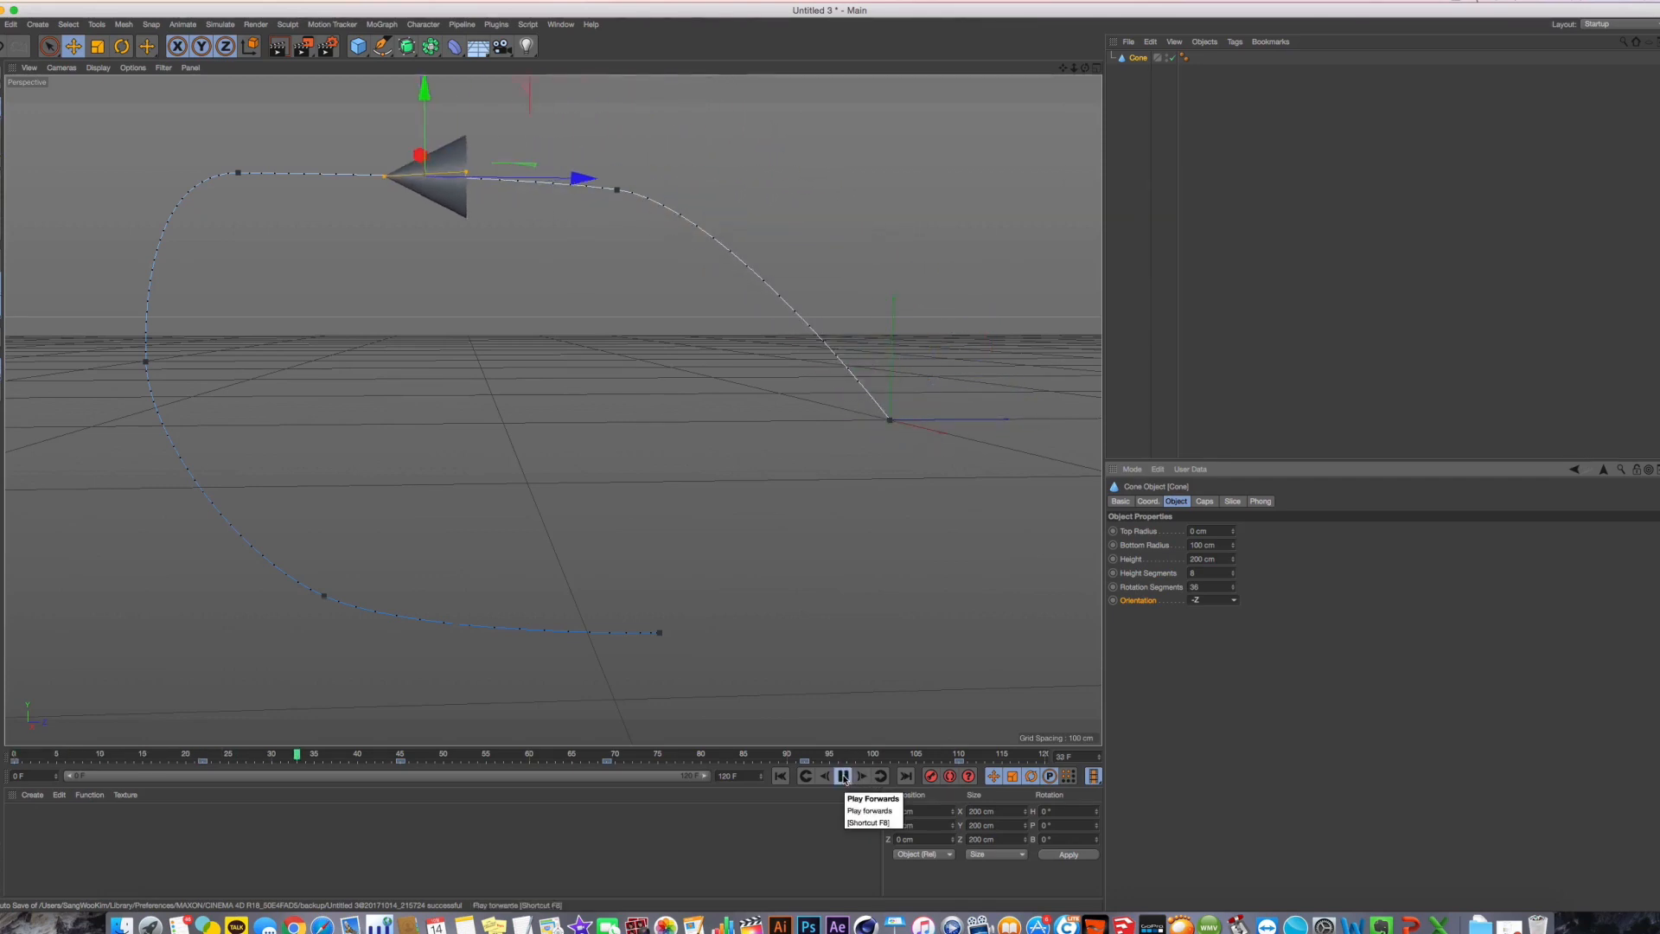
left_click(842, 776)
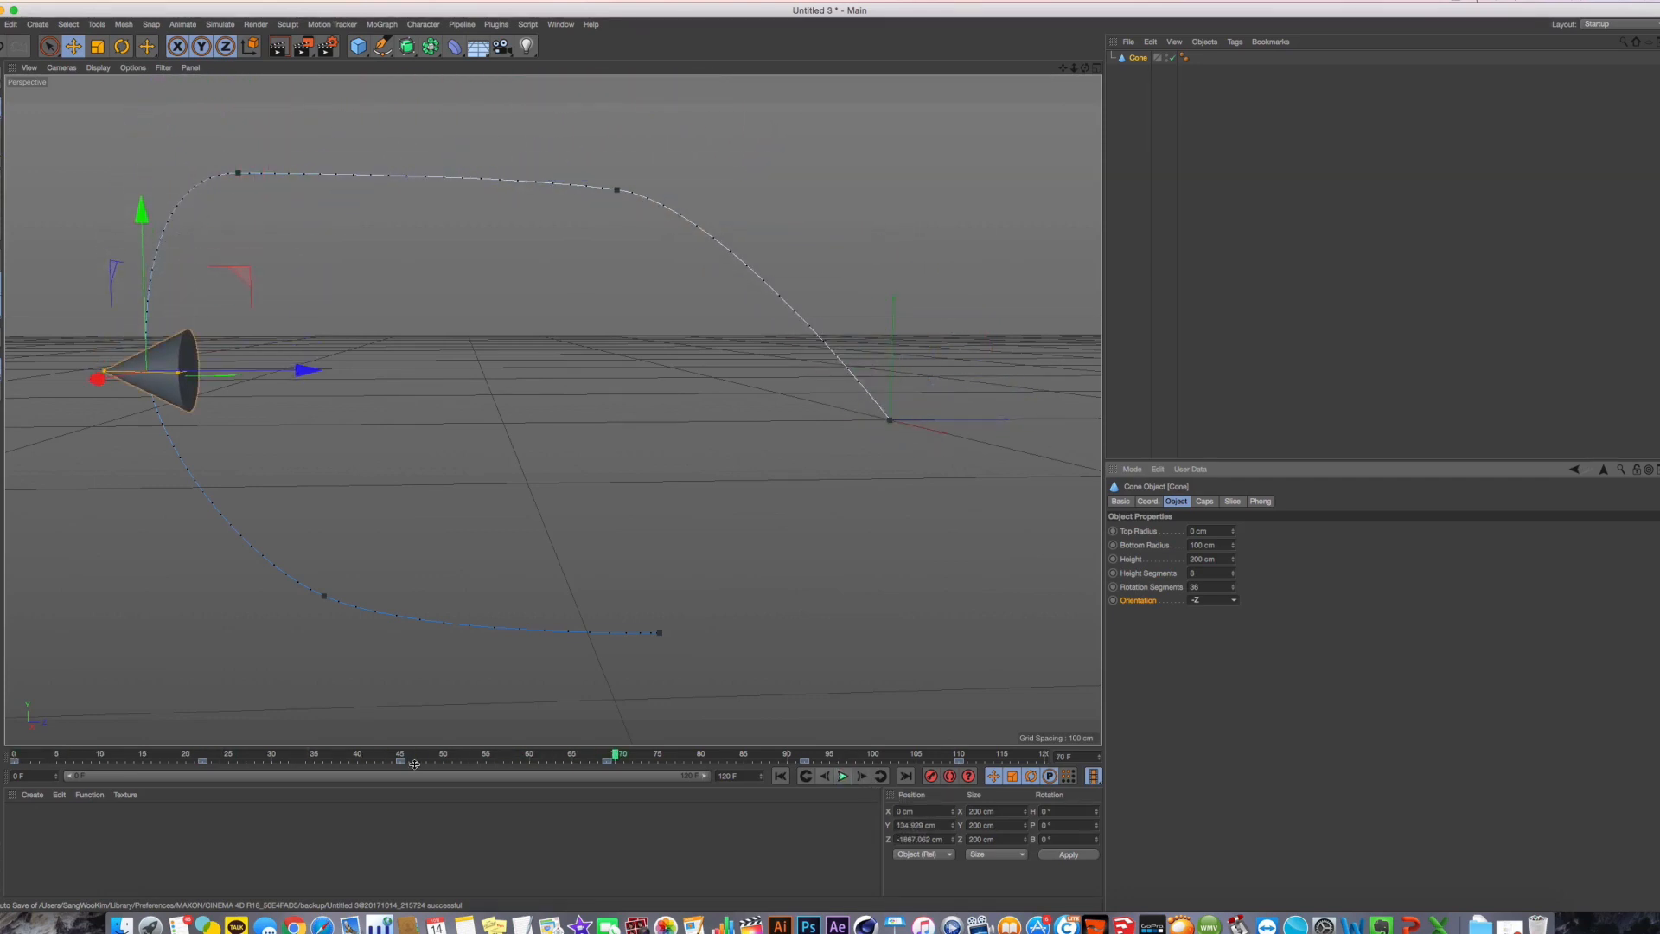
left_click_drag(196, 758, 400, 759)
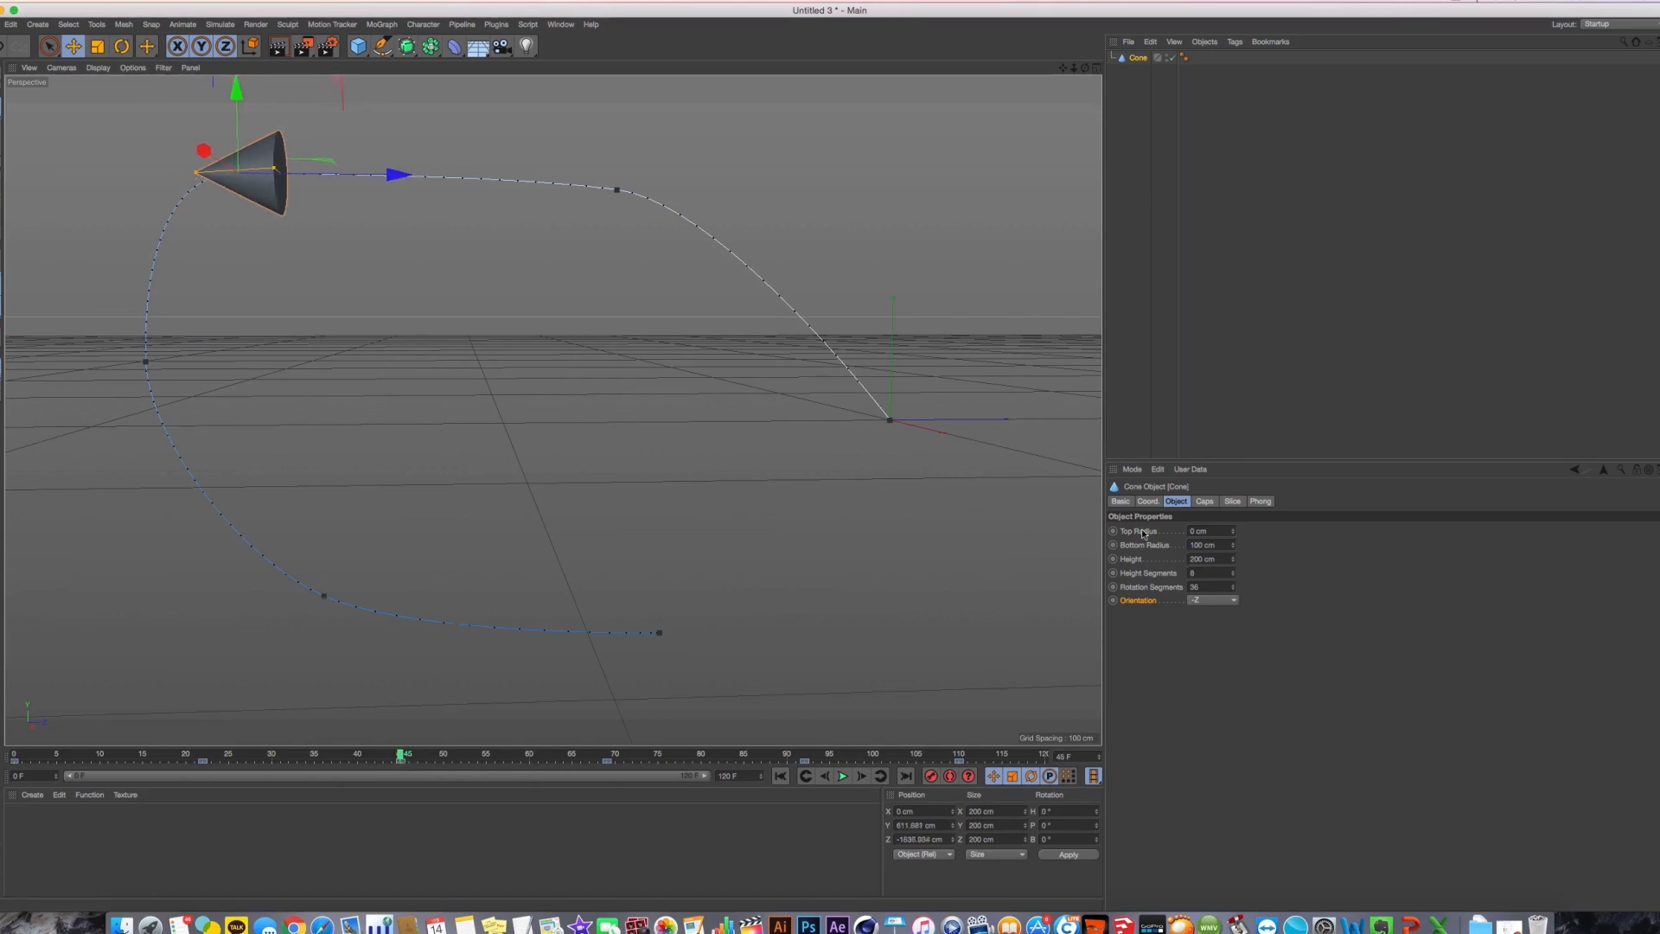
left_click(1147, 501)
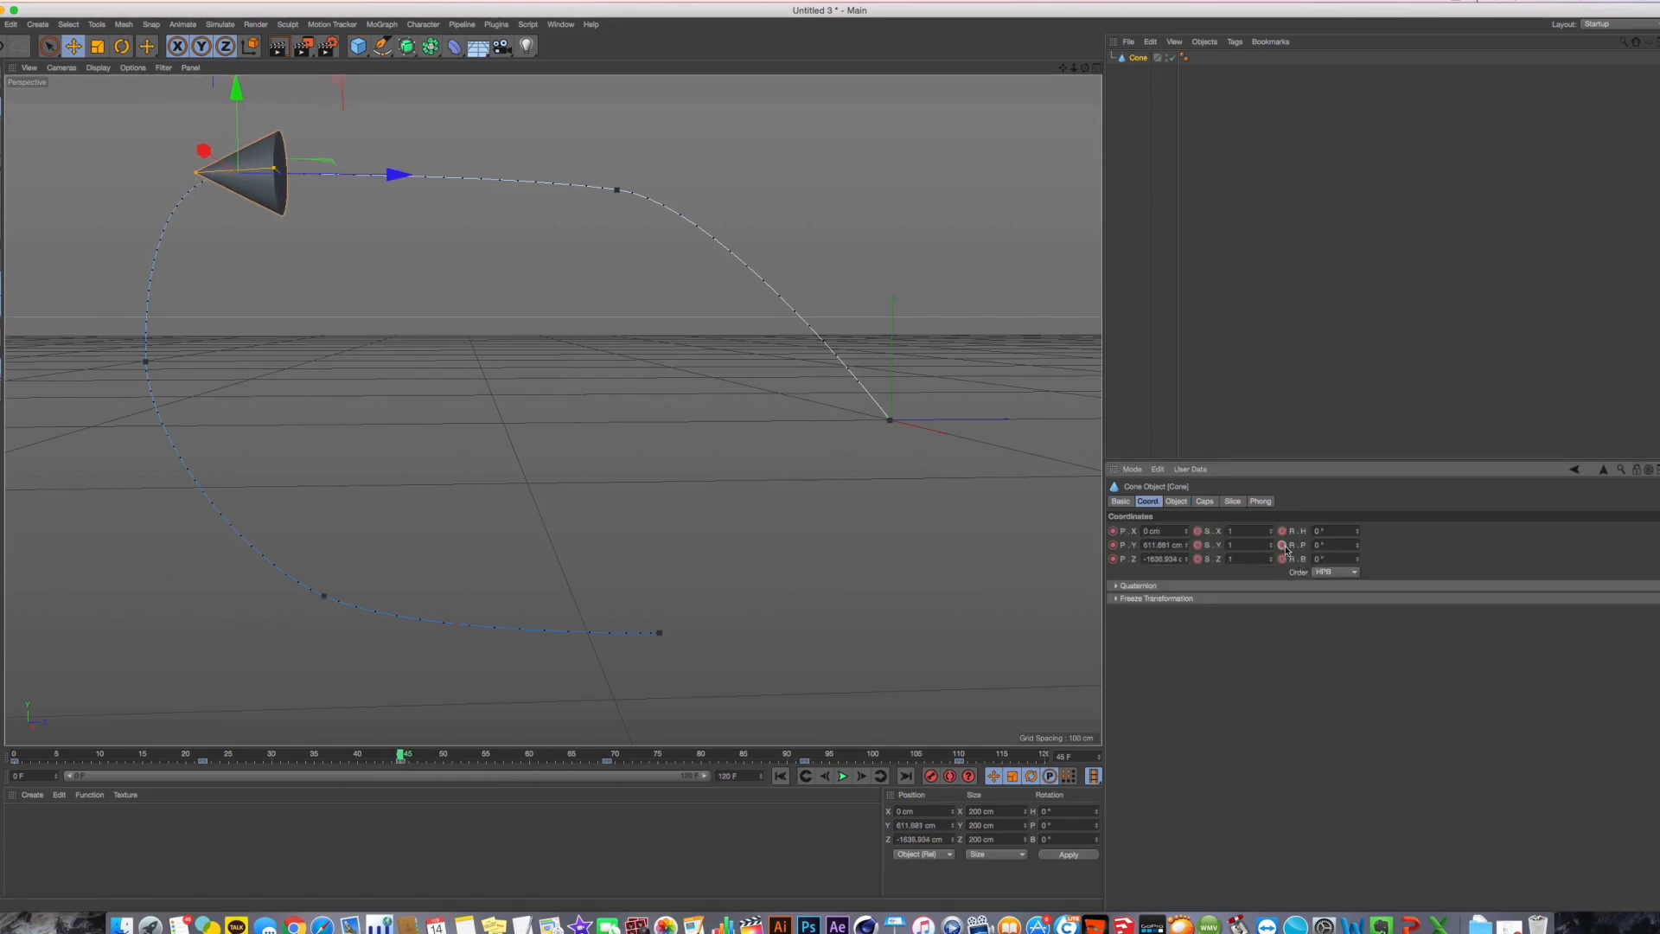
left_click_drag(319, 759, 194, 758)
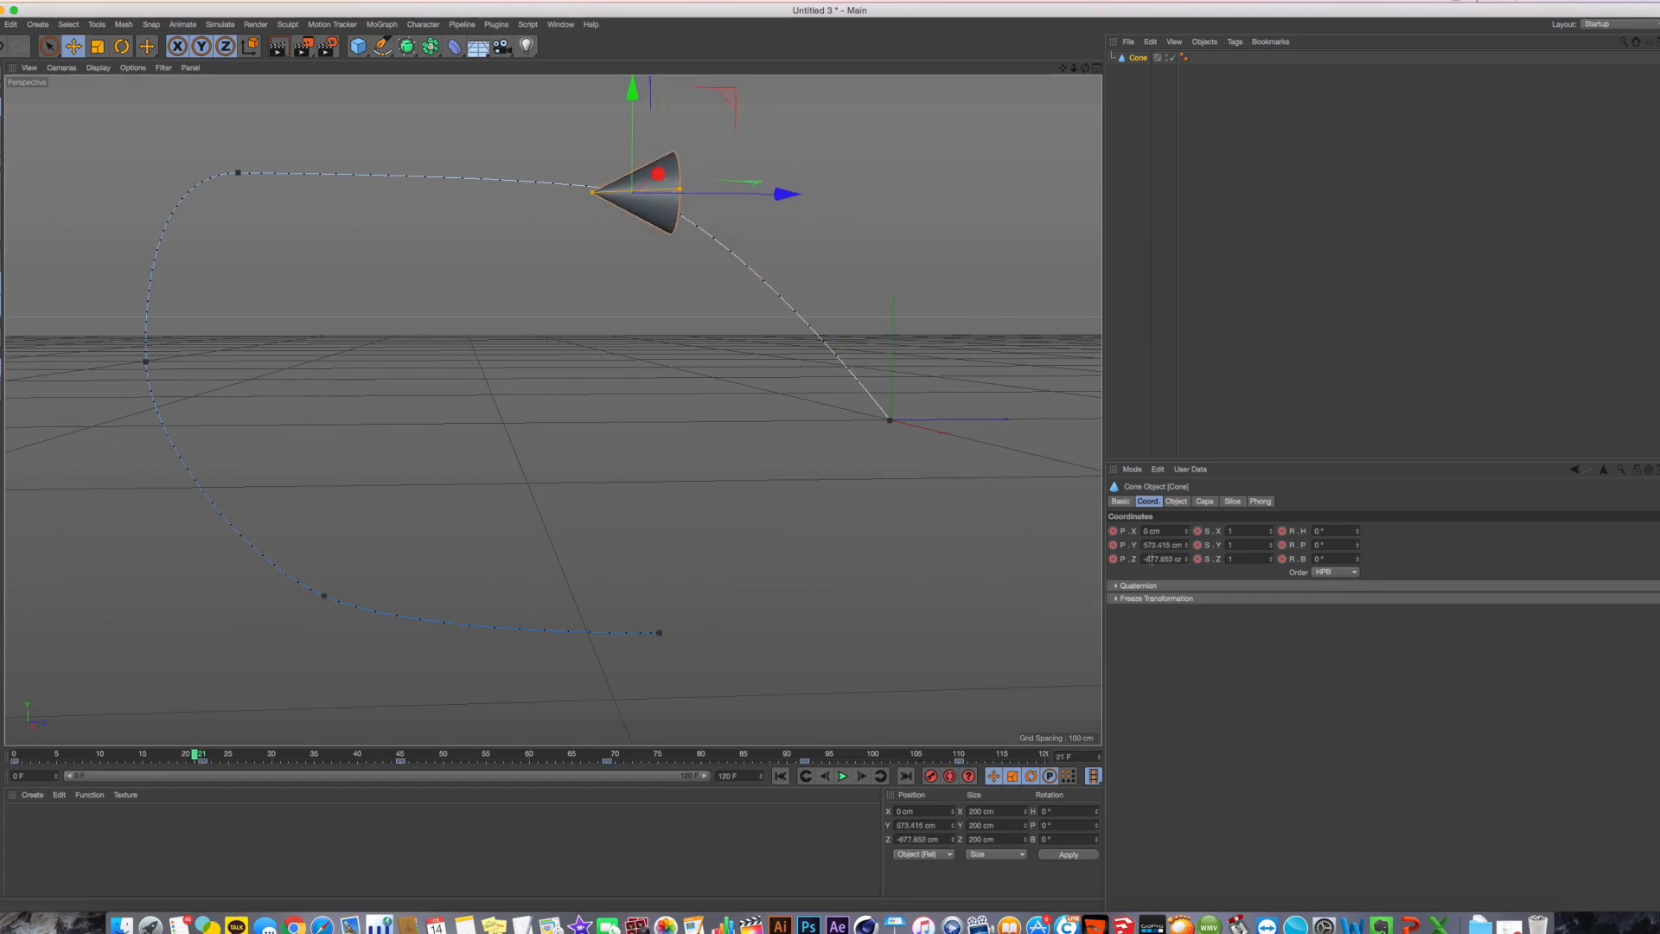
left_click(75, 759)
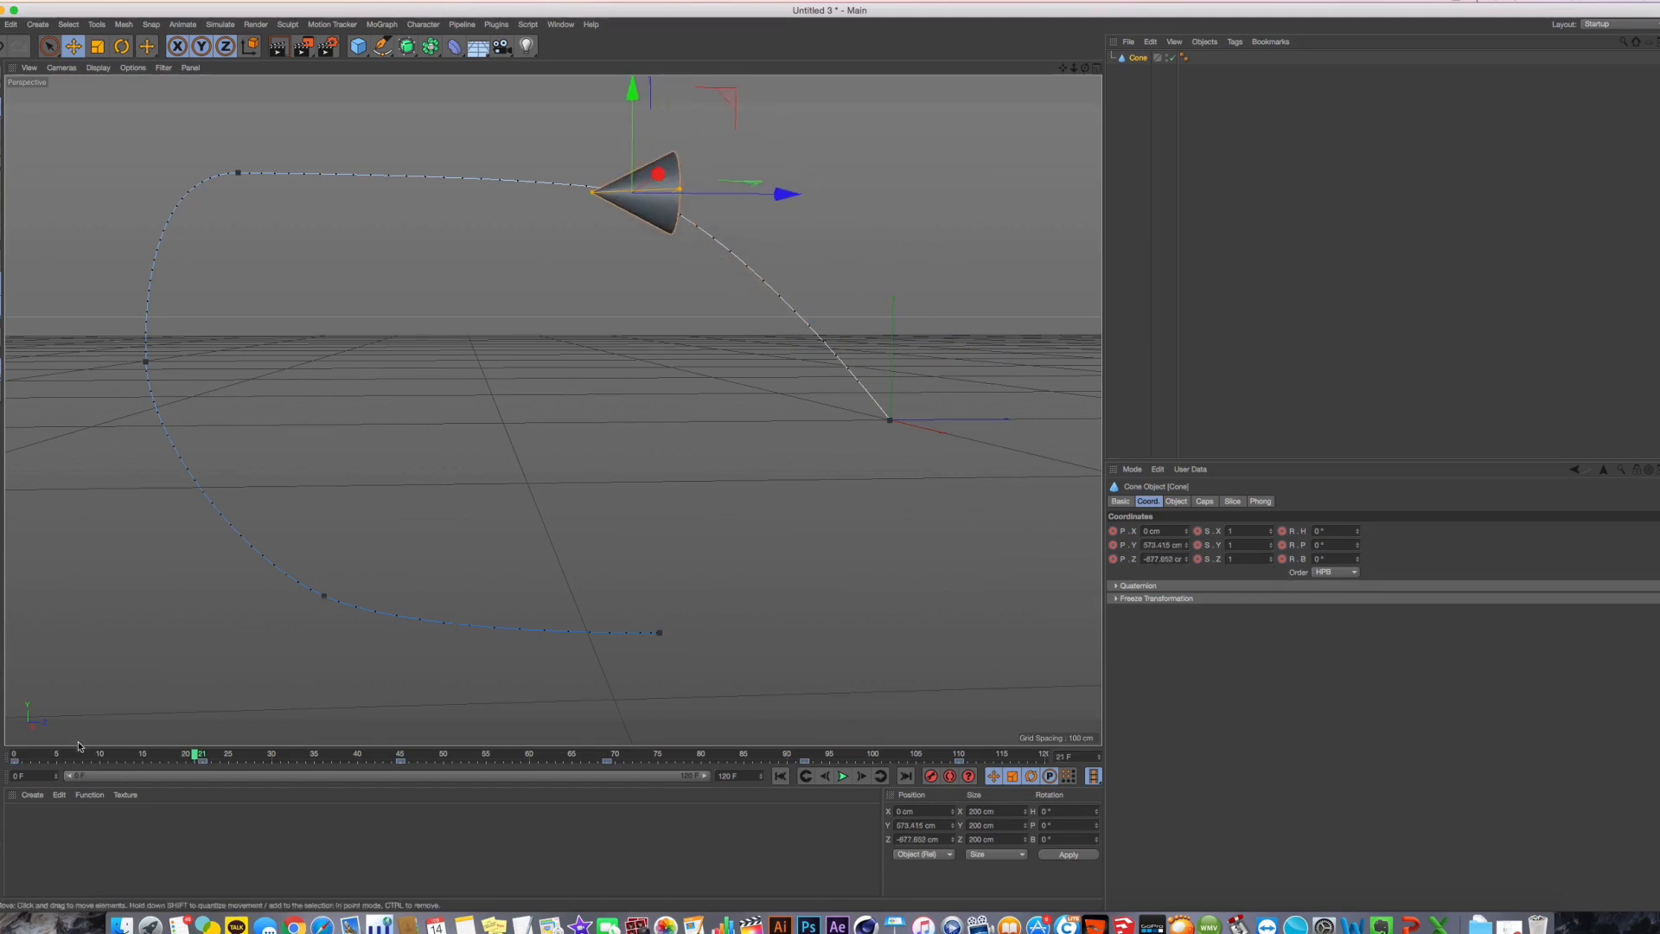
left_click_drag(75, 759, 452, 758)
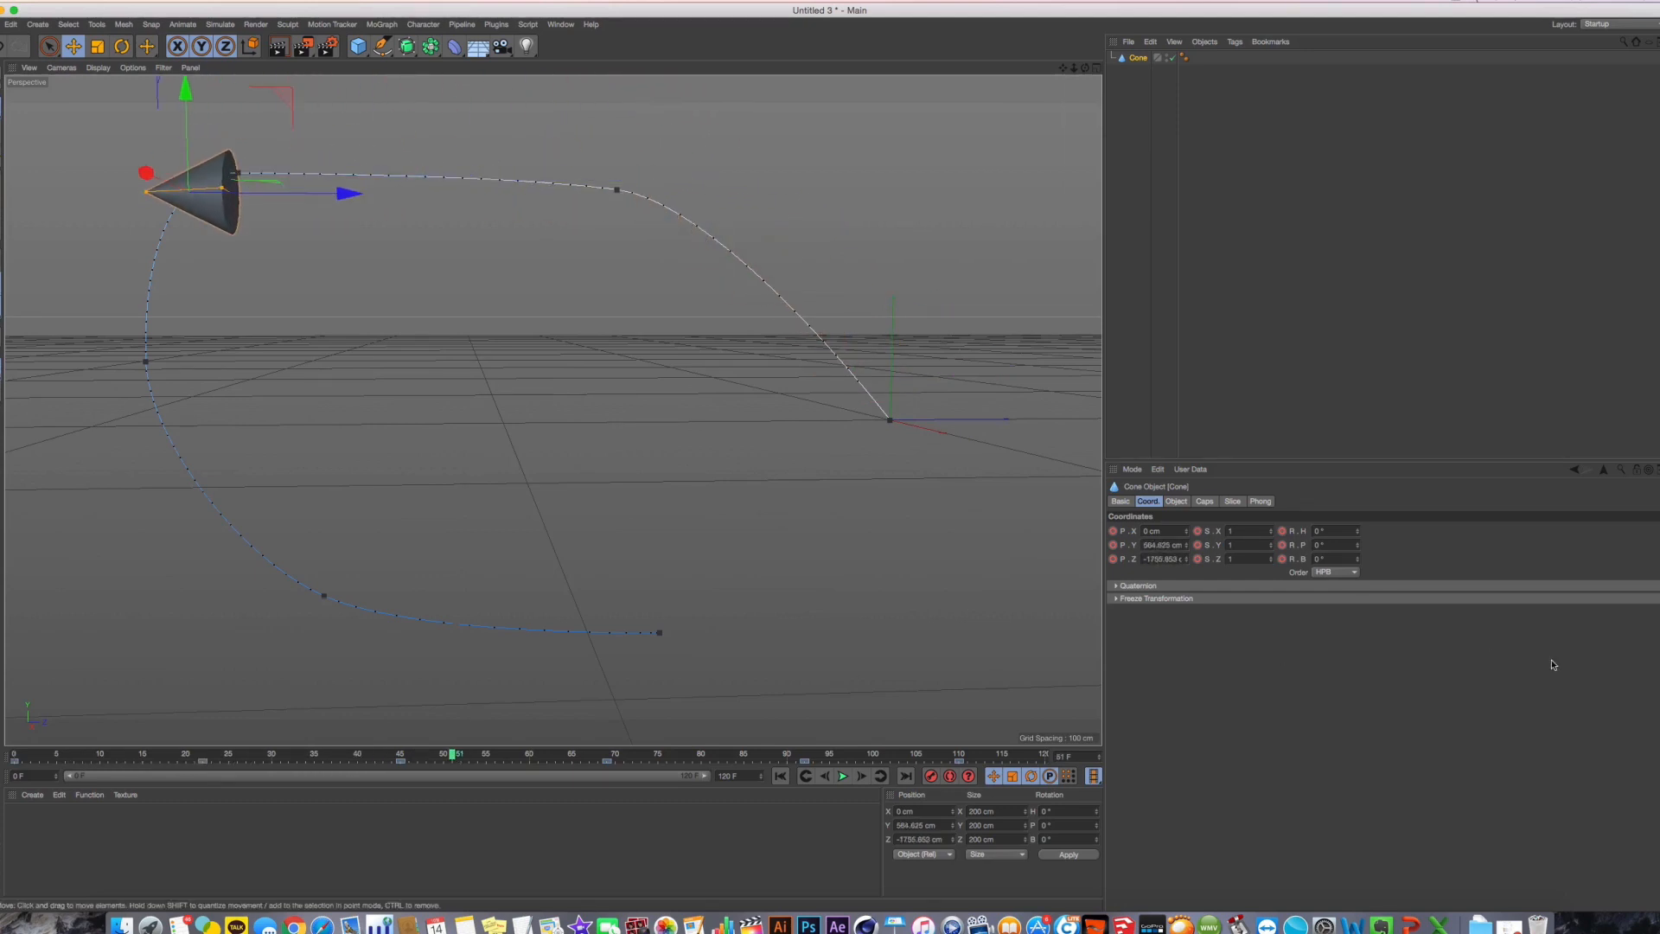
Set the cone's pitch rotation to 97° at frame 69 and keyframe it
left_click(612, 759)
left_click_drag(1357, 544, 1357, 493)
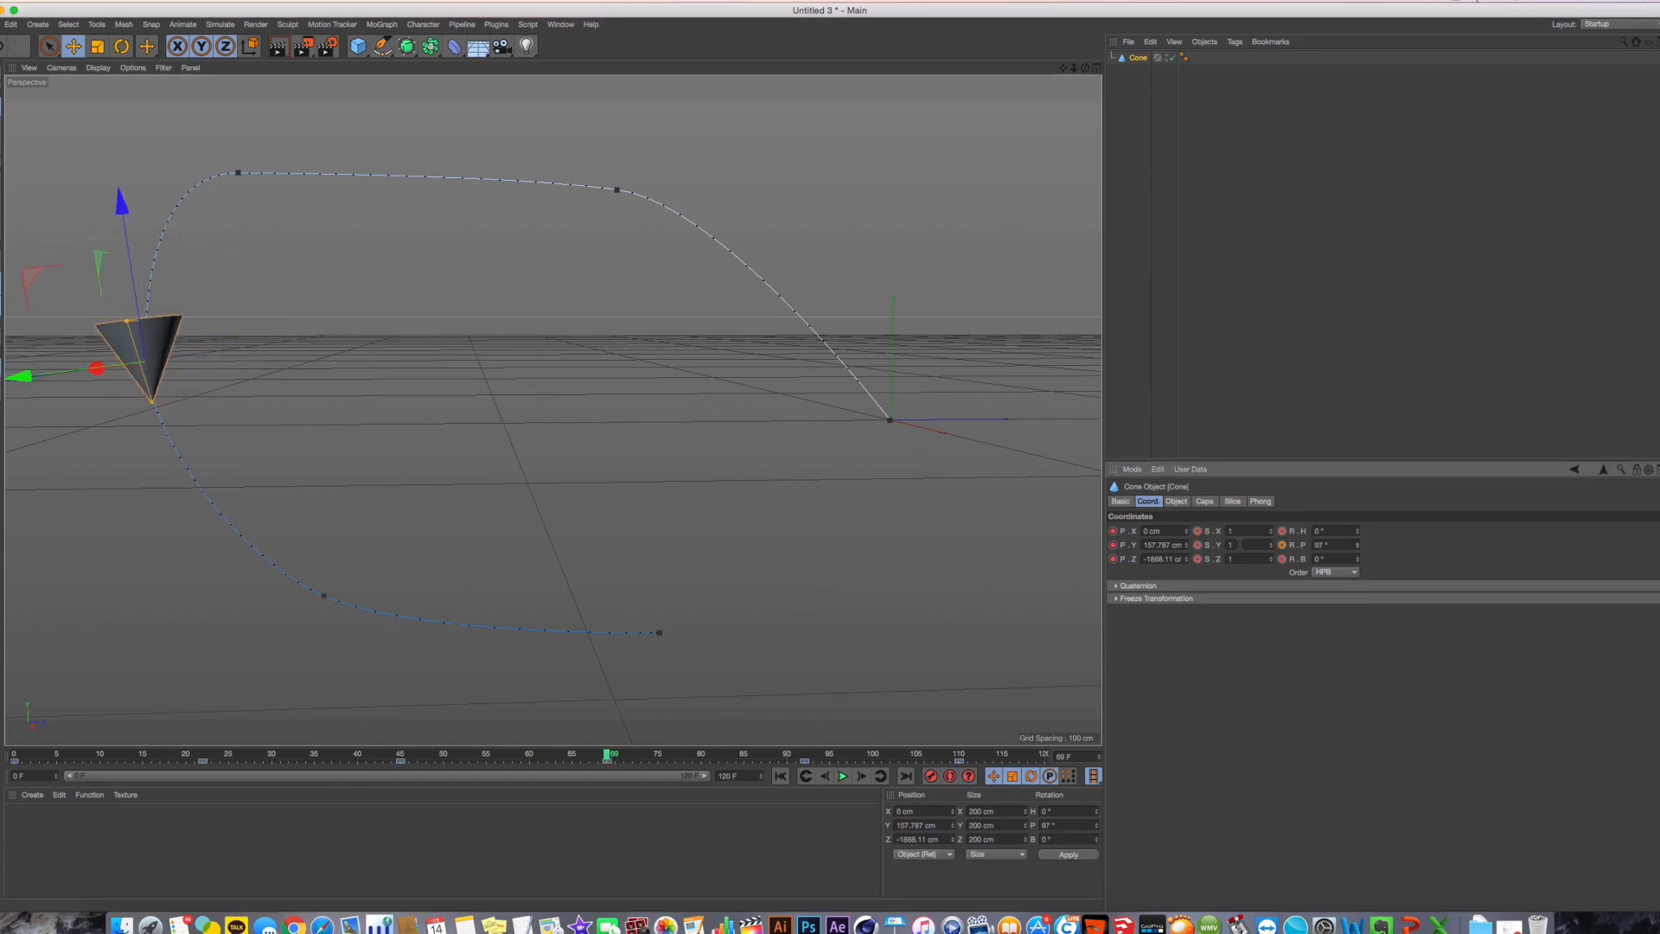
left_click(949, 775)
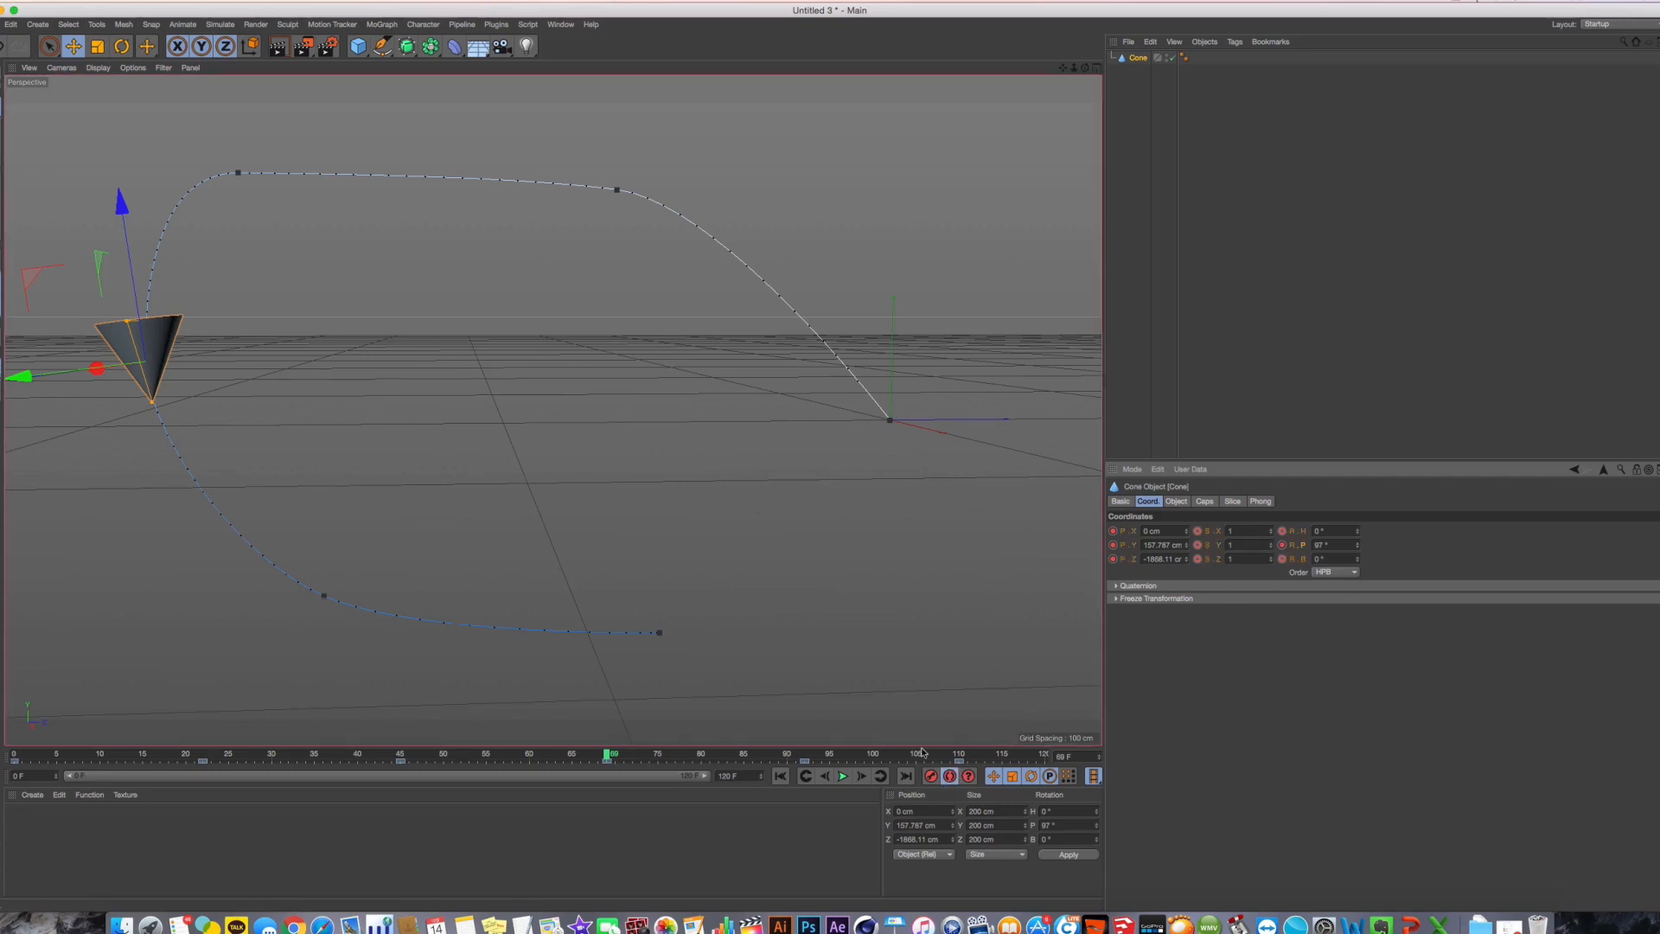
Increase the cone's pitch at frame 92 to follow the curve, and keyframe it at 186° on frame 110
left_click_drag(666, 761, 803, 767)
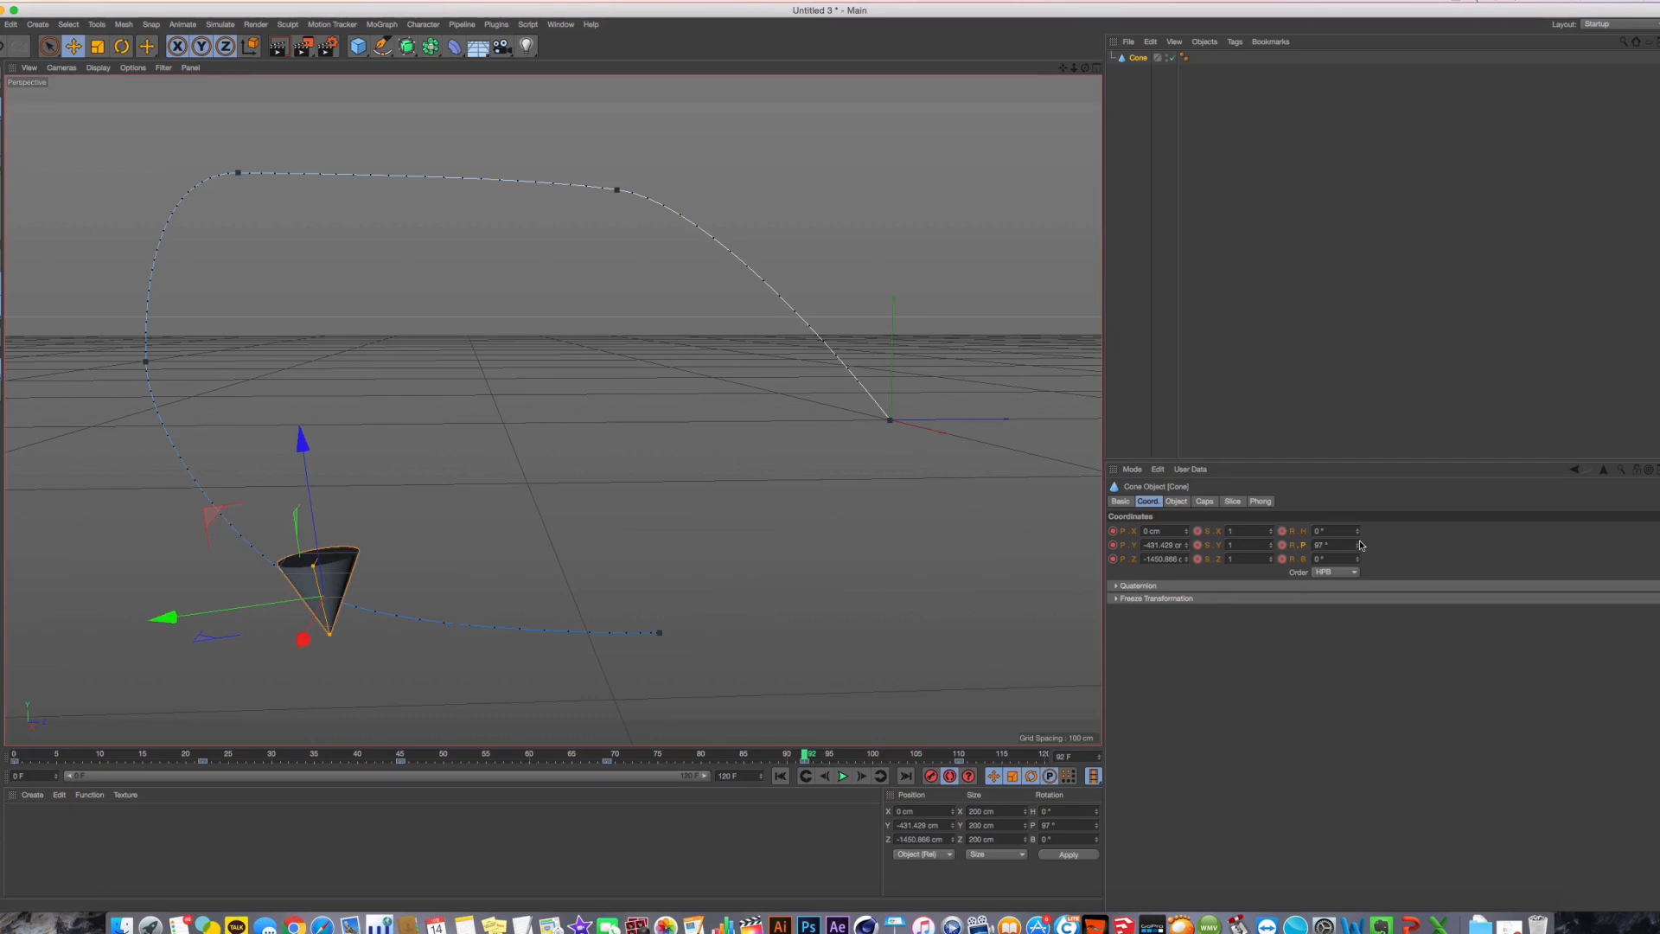
left_click_drag(1360, 545, 1360, 518)
left_click(959, 760)
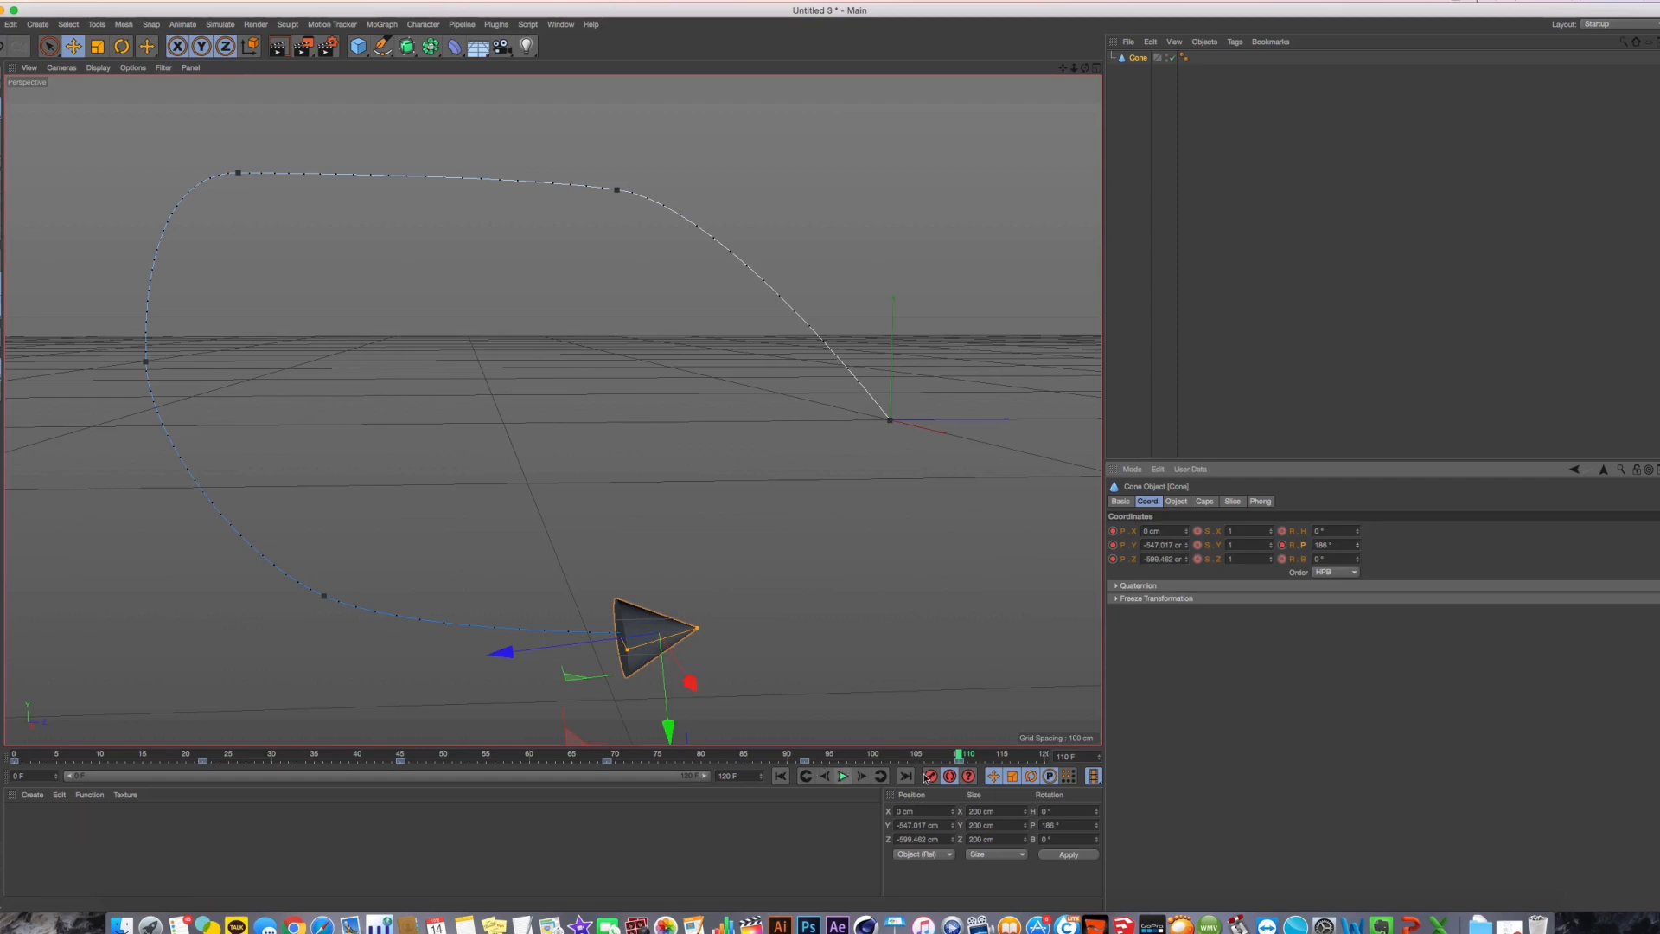
Play the animation to check the cone's rotation along the path and return to the first frame
left_click(843, 776)
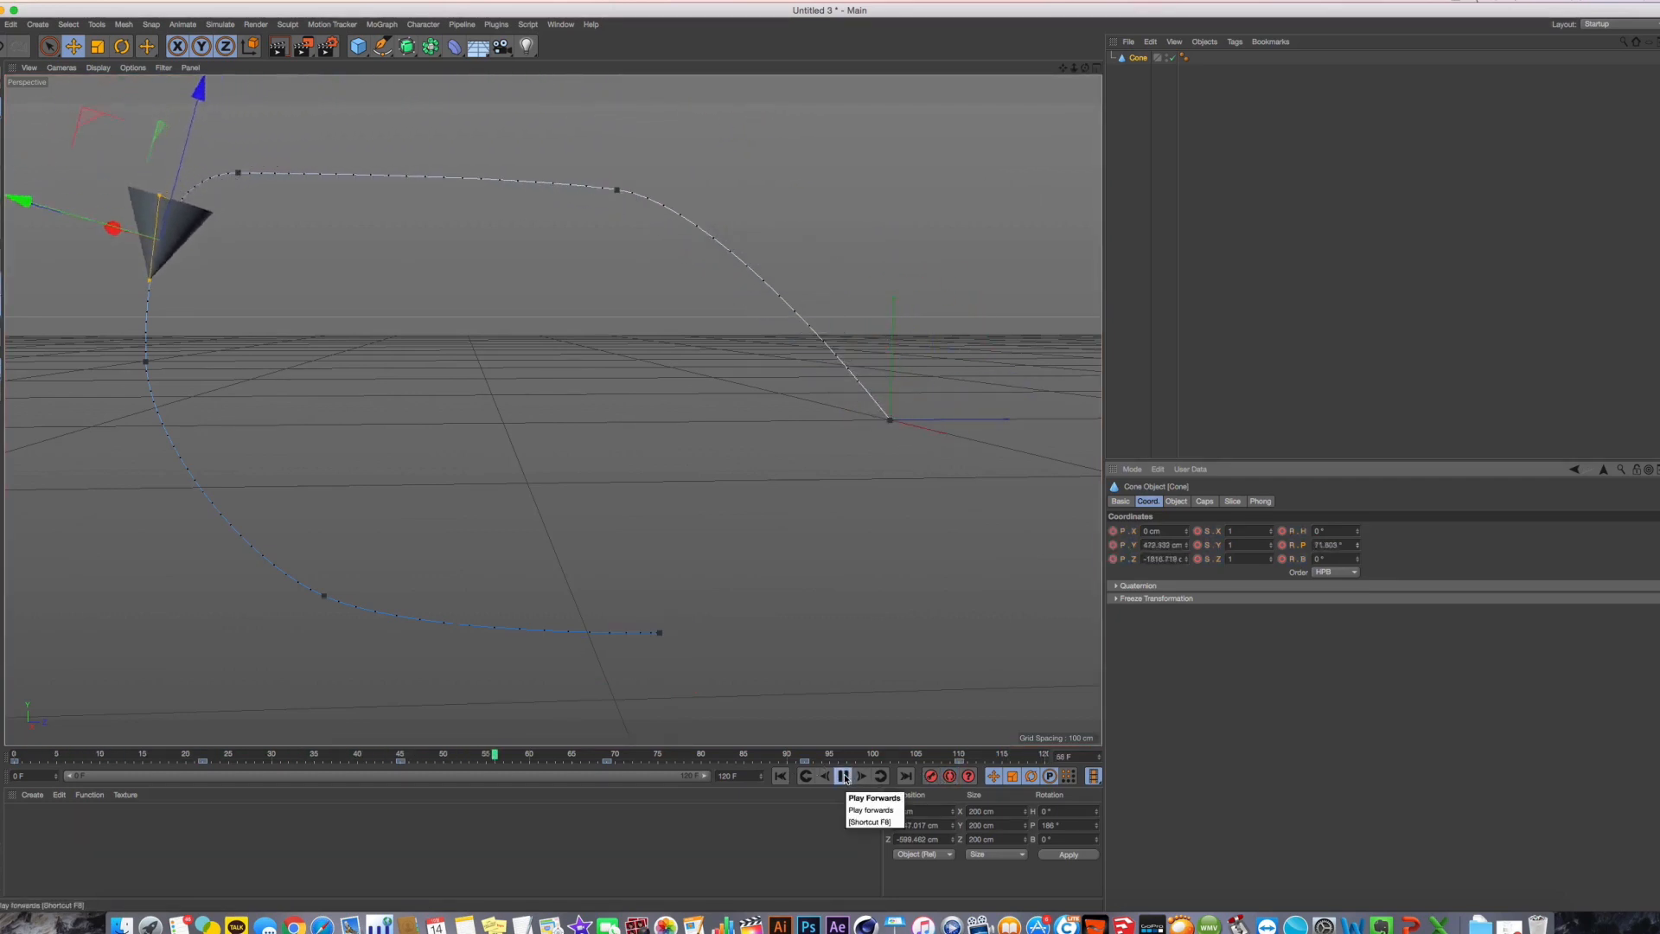
left_click(844, 777)
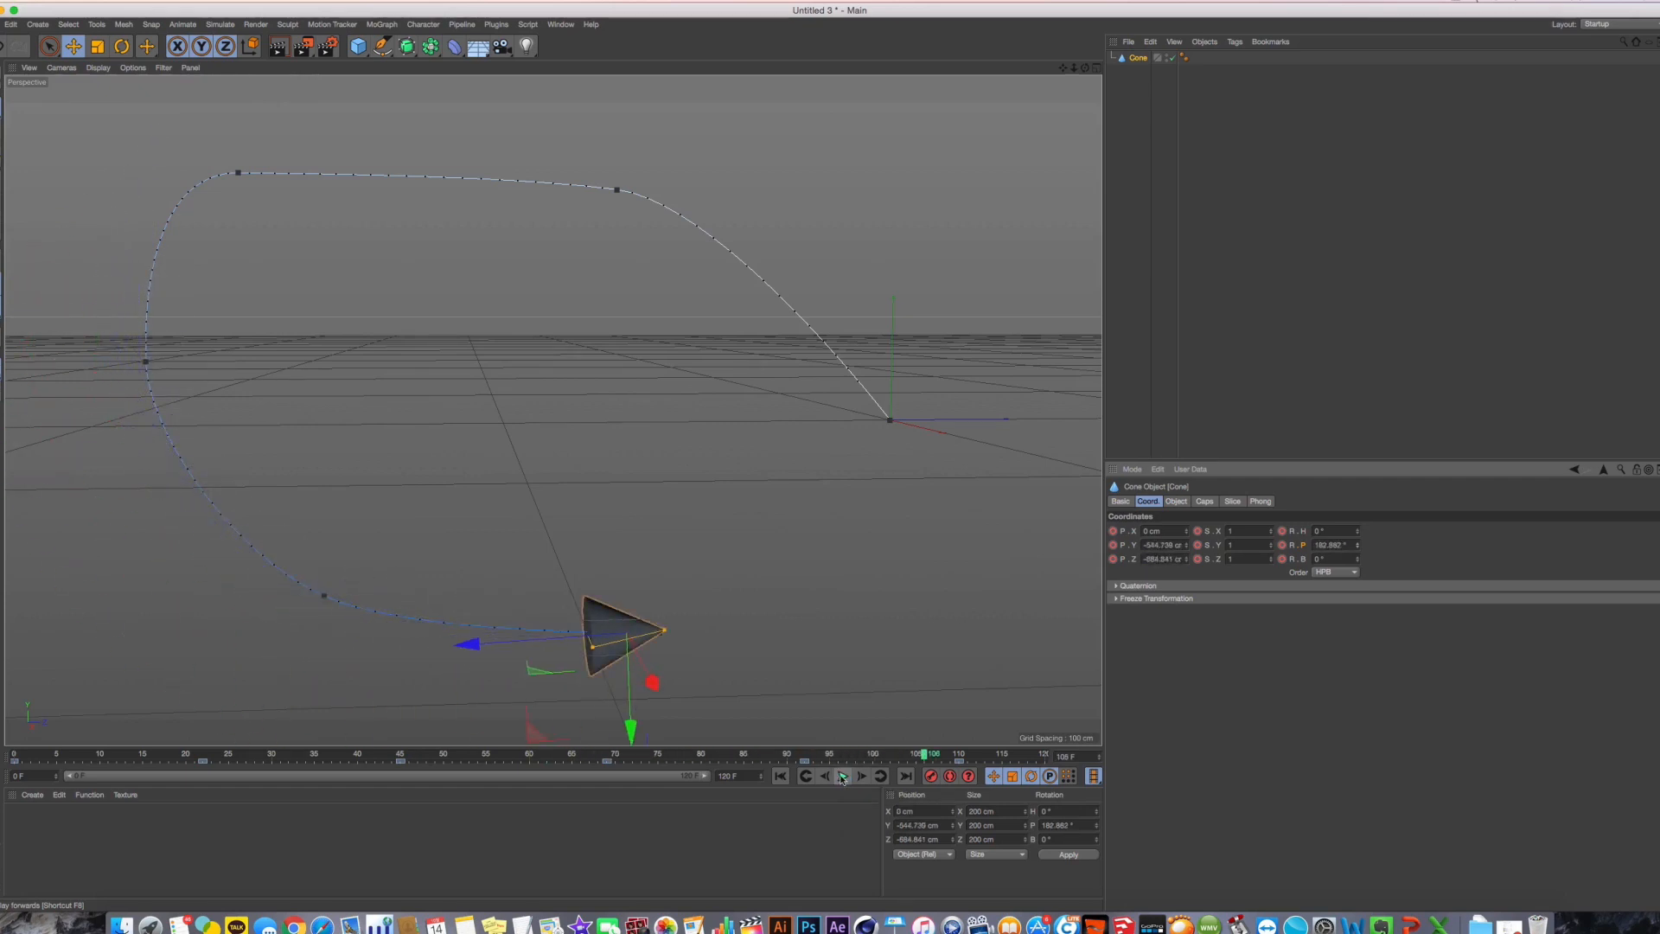
left_click(144, 754)
left_click_drag(144, 754, 13, 755)
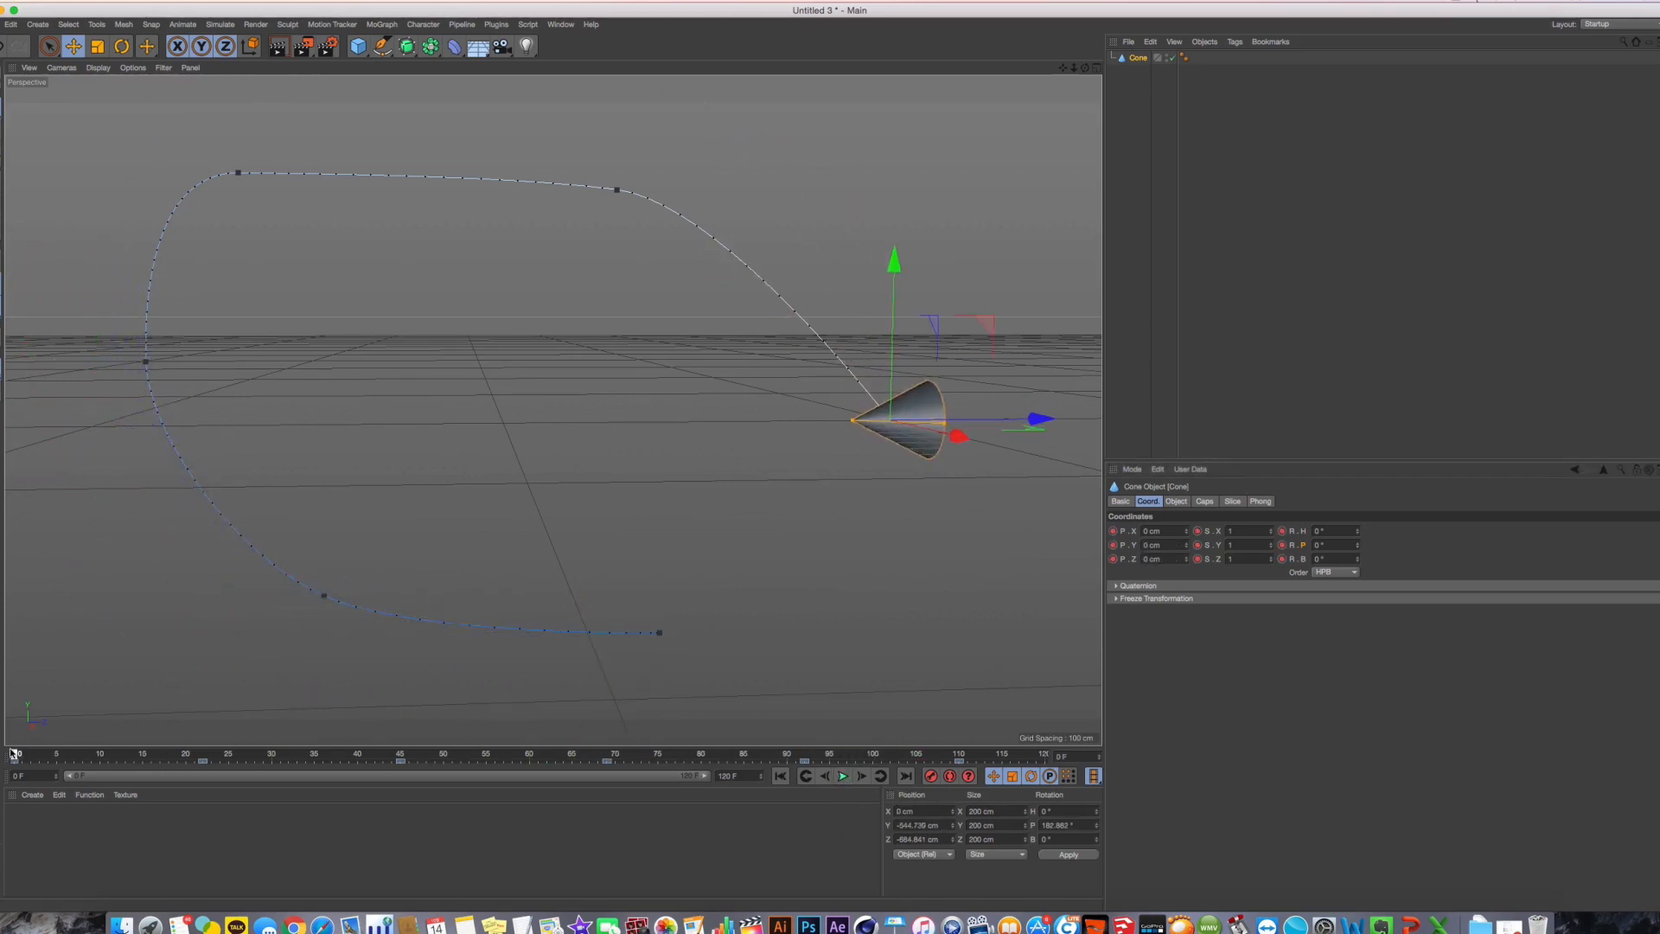
Keyframe the cone's pitch at -54° on frame 0 and about -8° on frame 22, and replay the animation from the start
left_click_drag(1357, 544, 1357, 591)
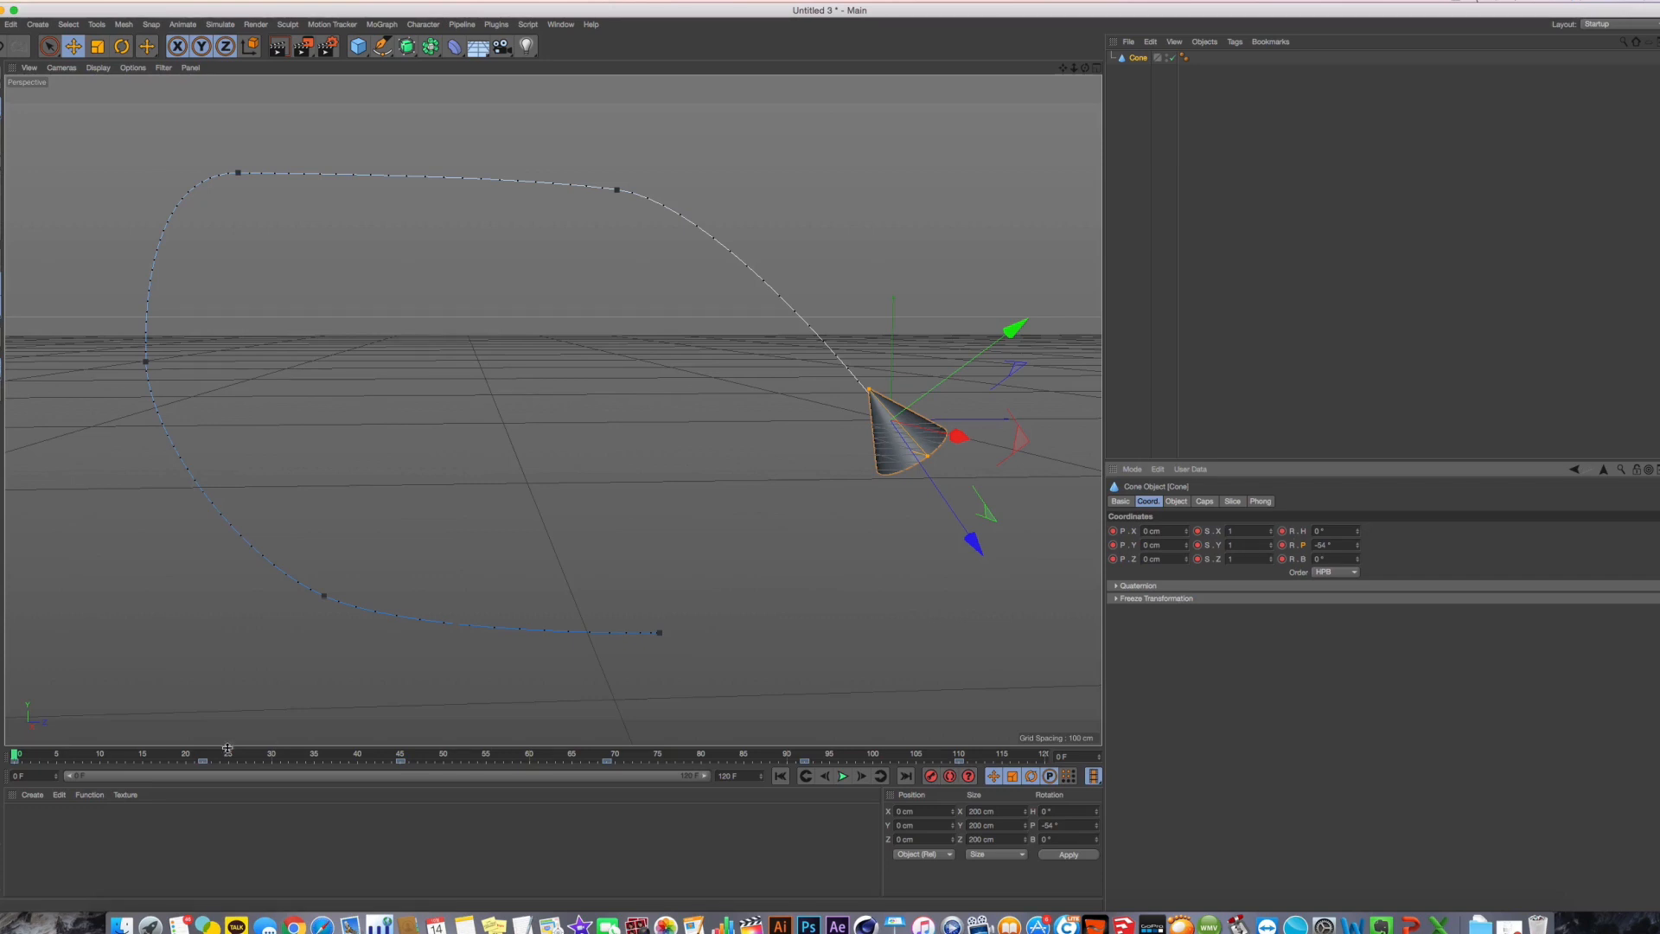
left_click(203, 758)
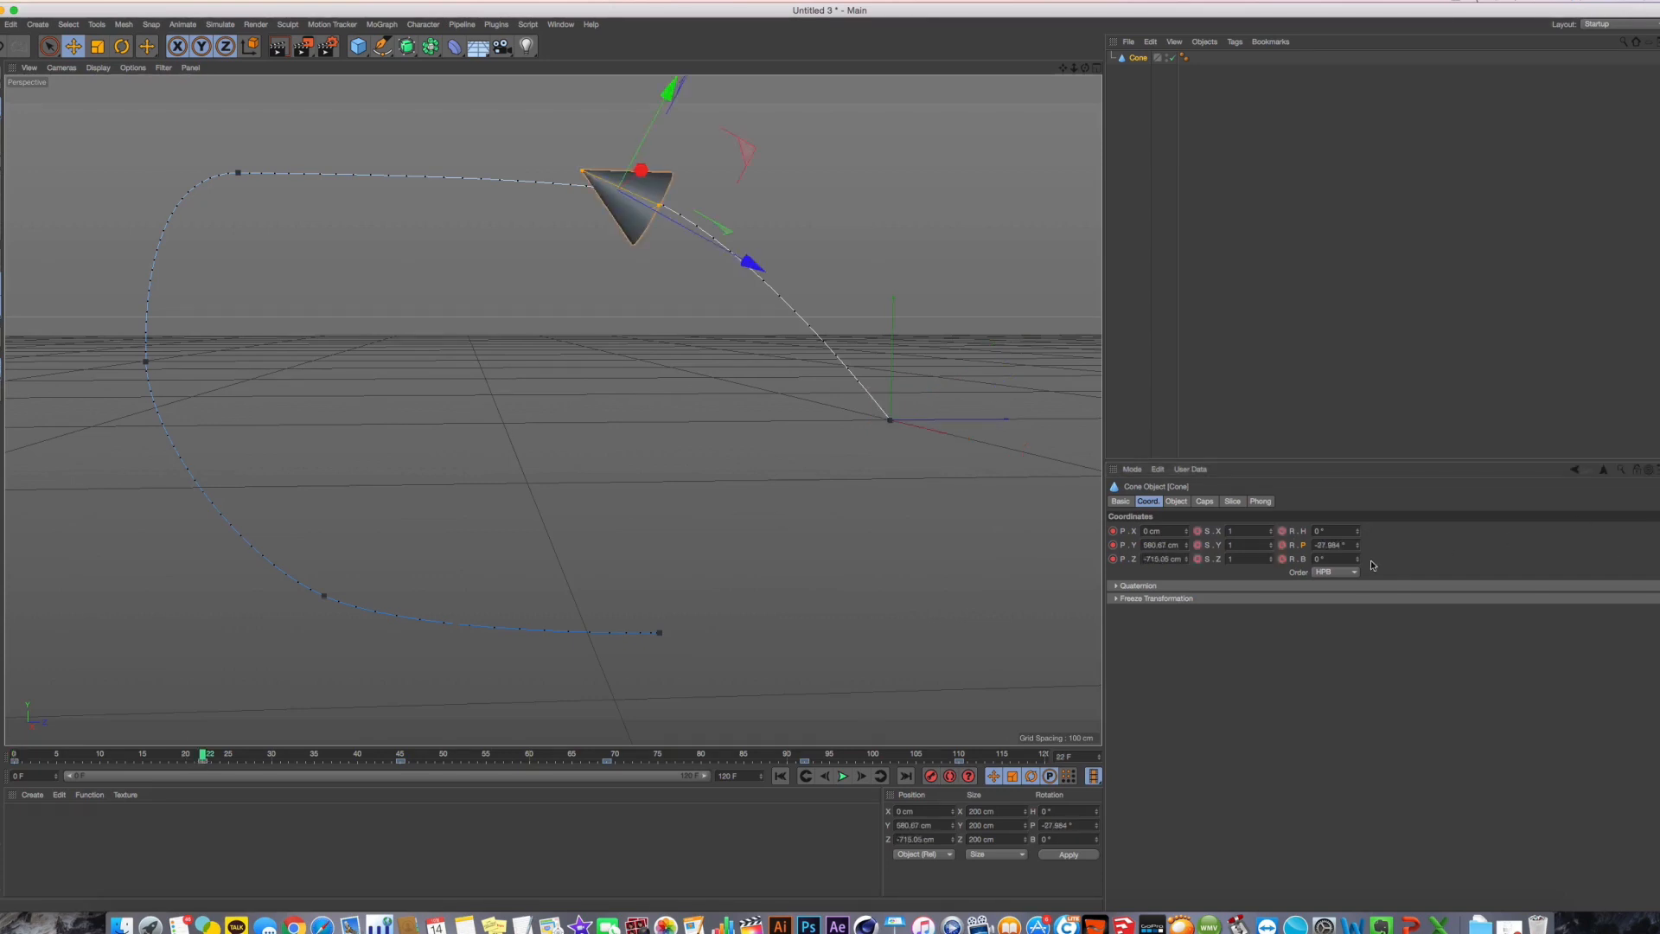
left_click_drag(1359, 548, 1359, 530)
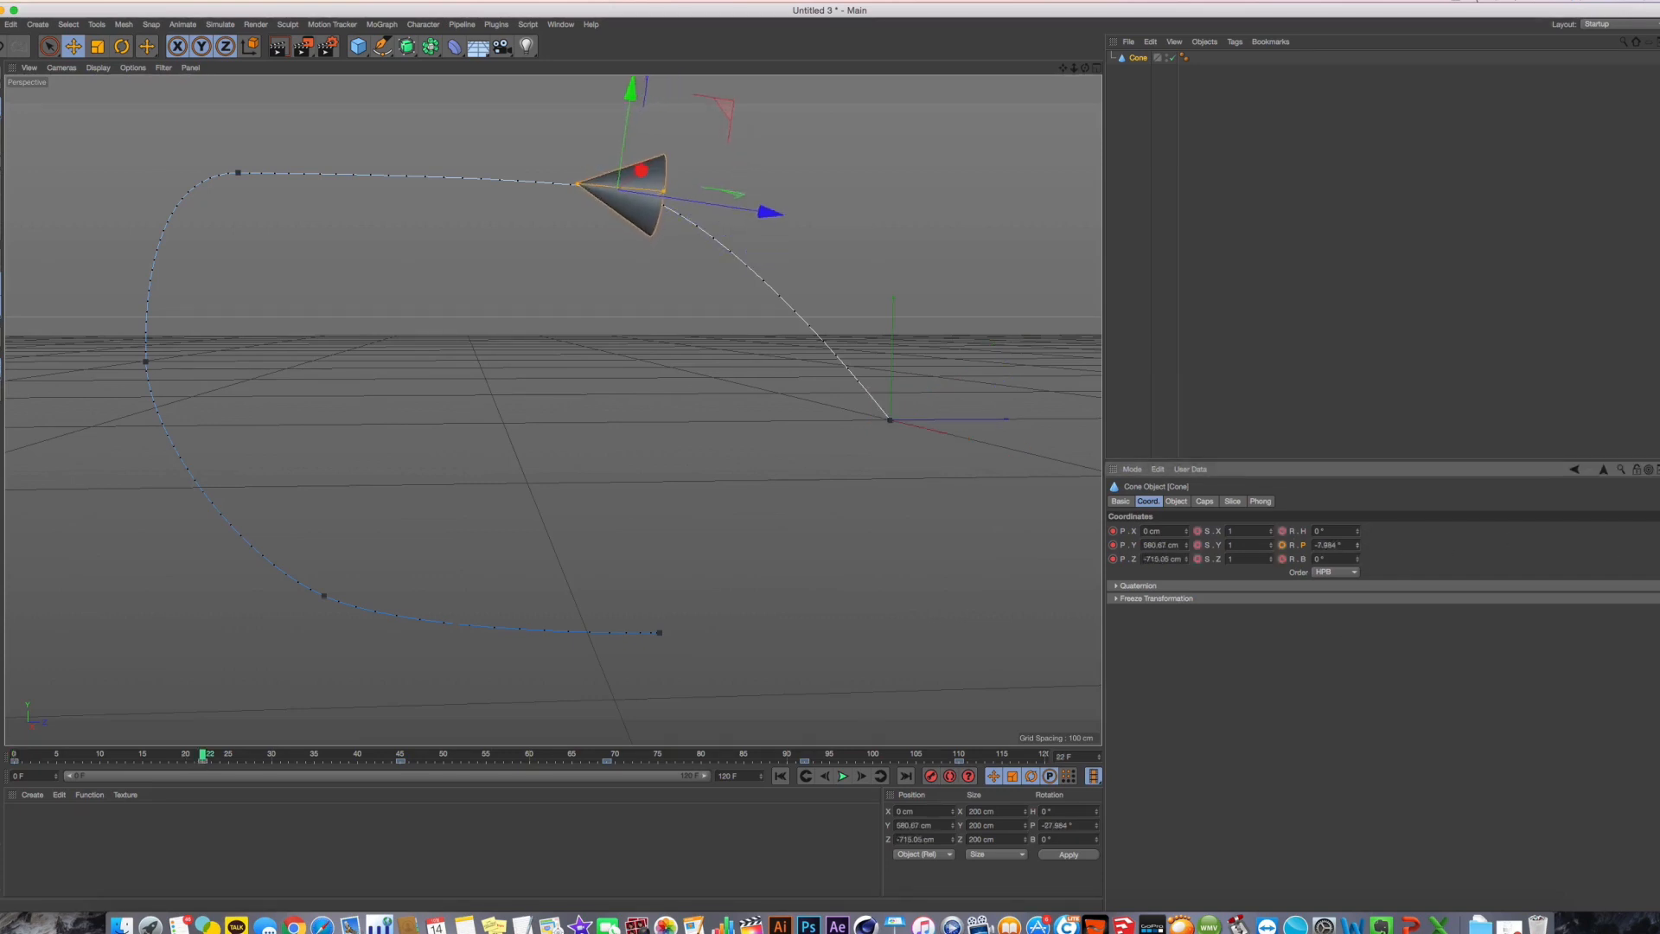
left_click(1282, 545)
left_click(779, 775)
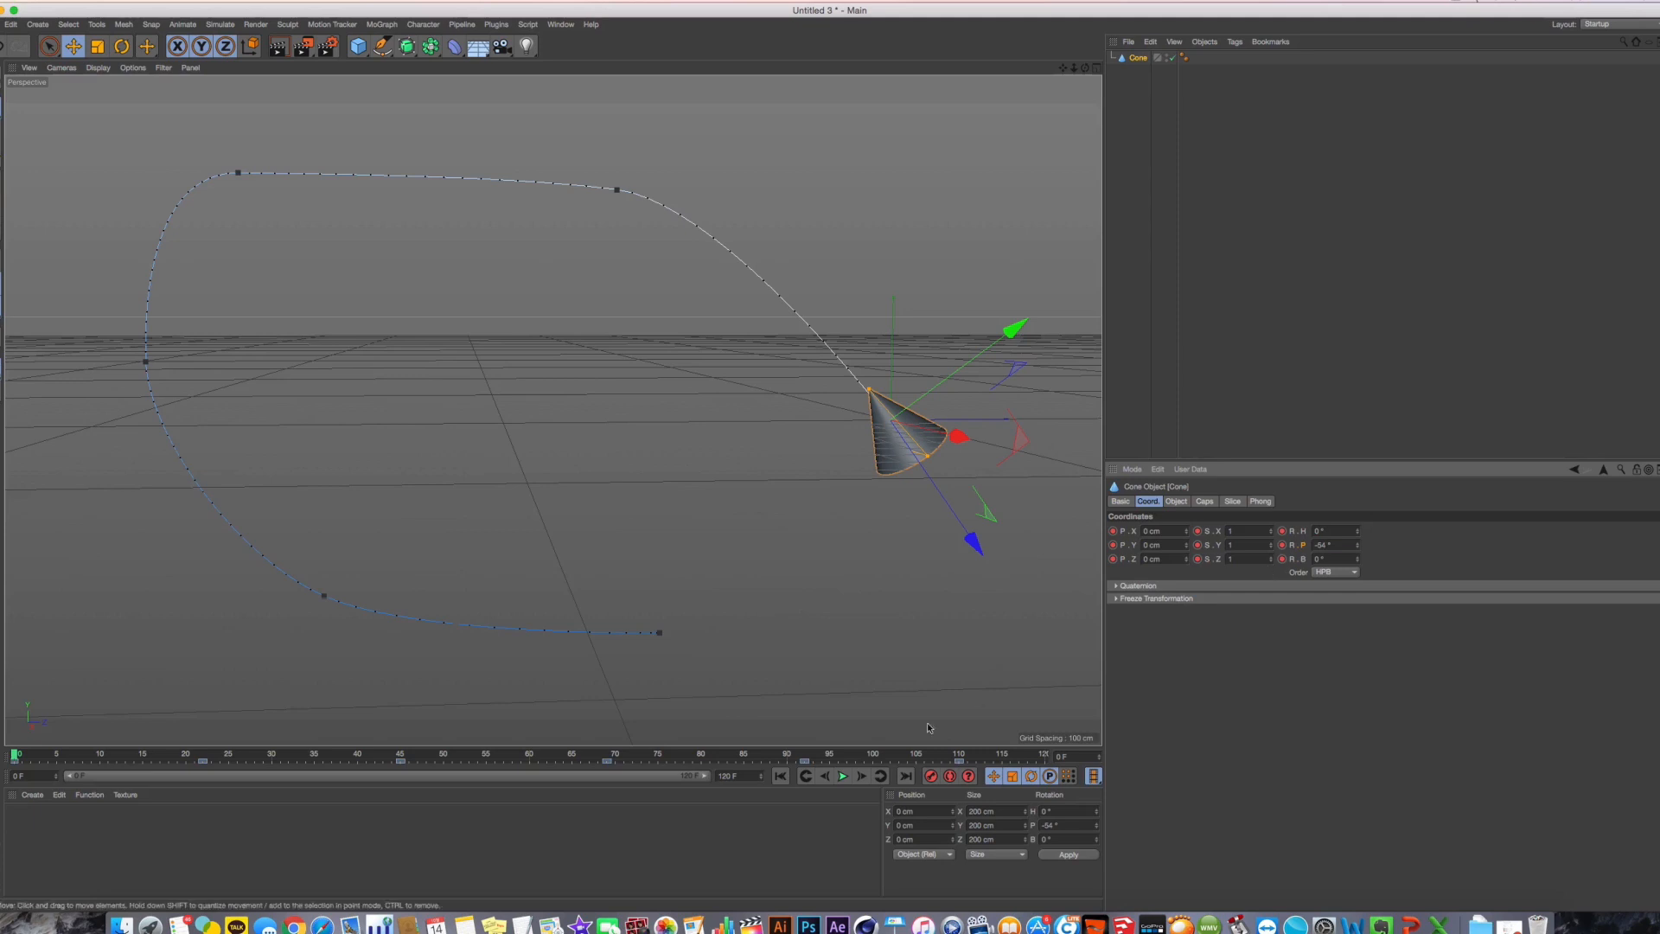
left_click(843, 775)
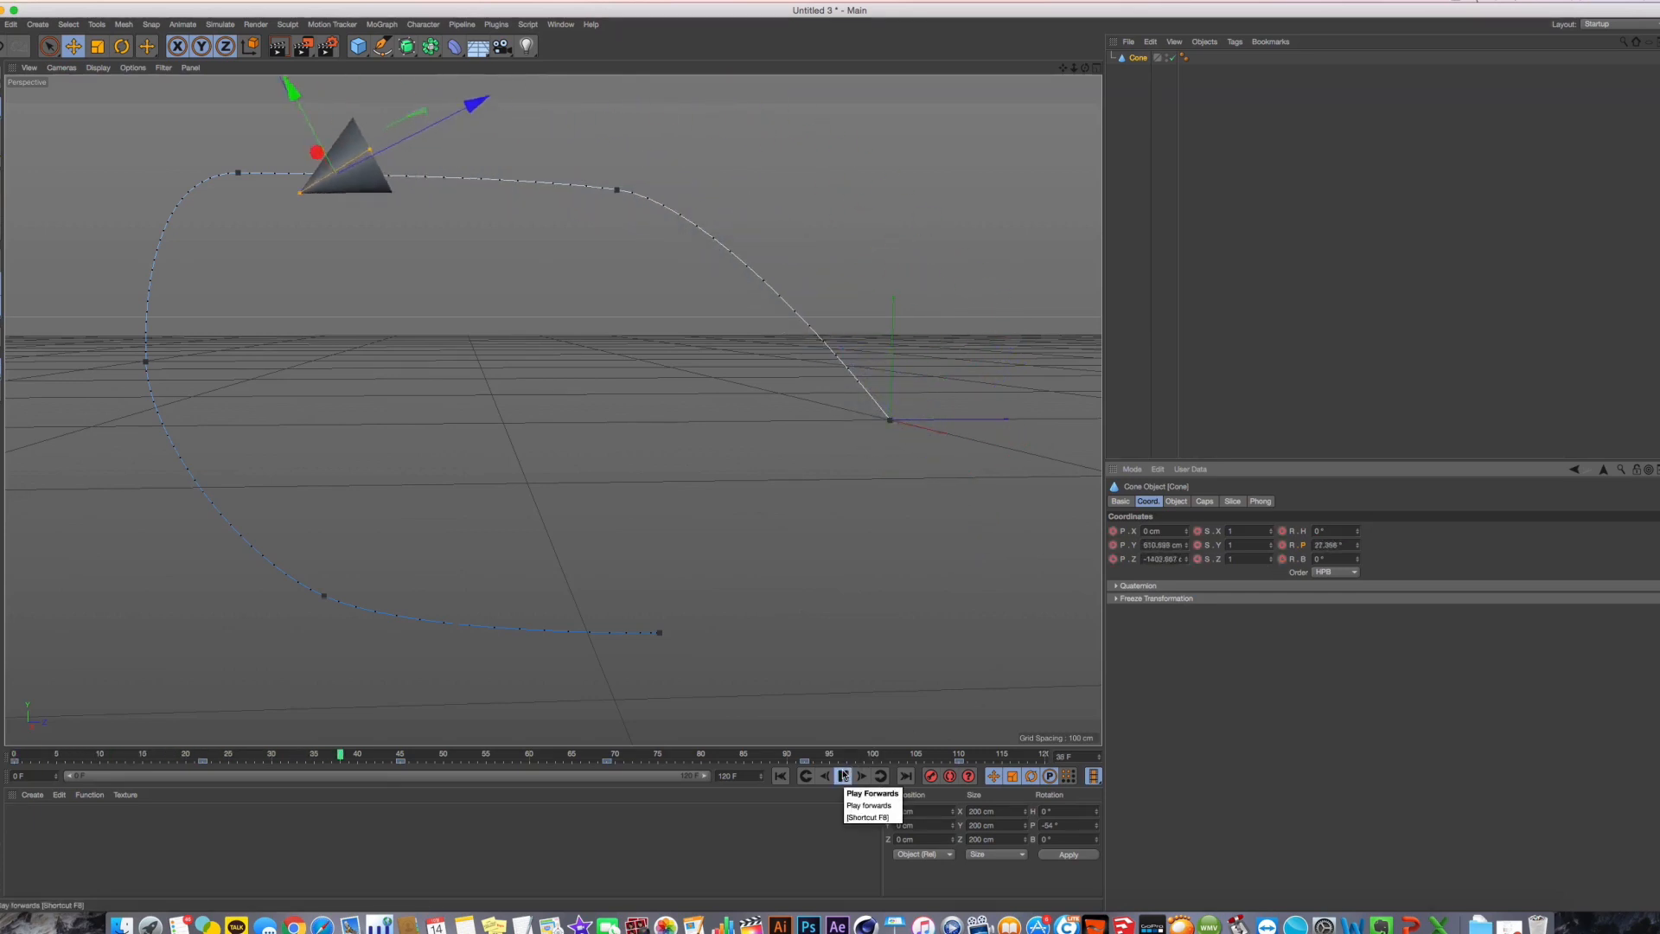
Stop playback, set the cone's pitch to about 18° at frame 45, and keyframe it
left_click(843, 775)
left_click(400, 758)
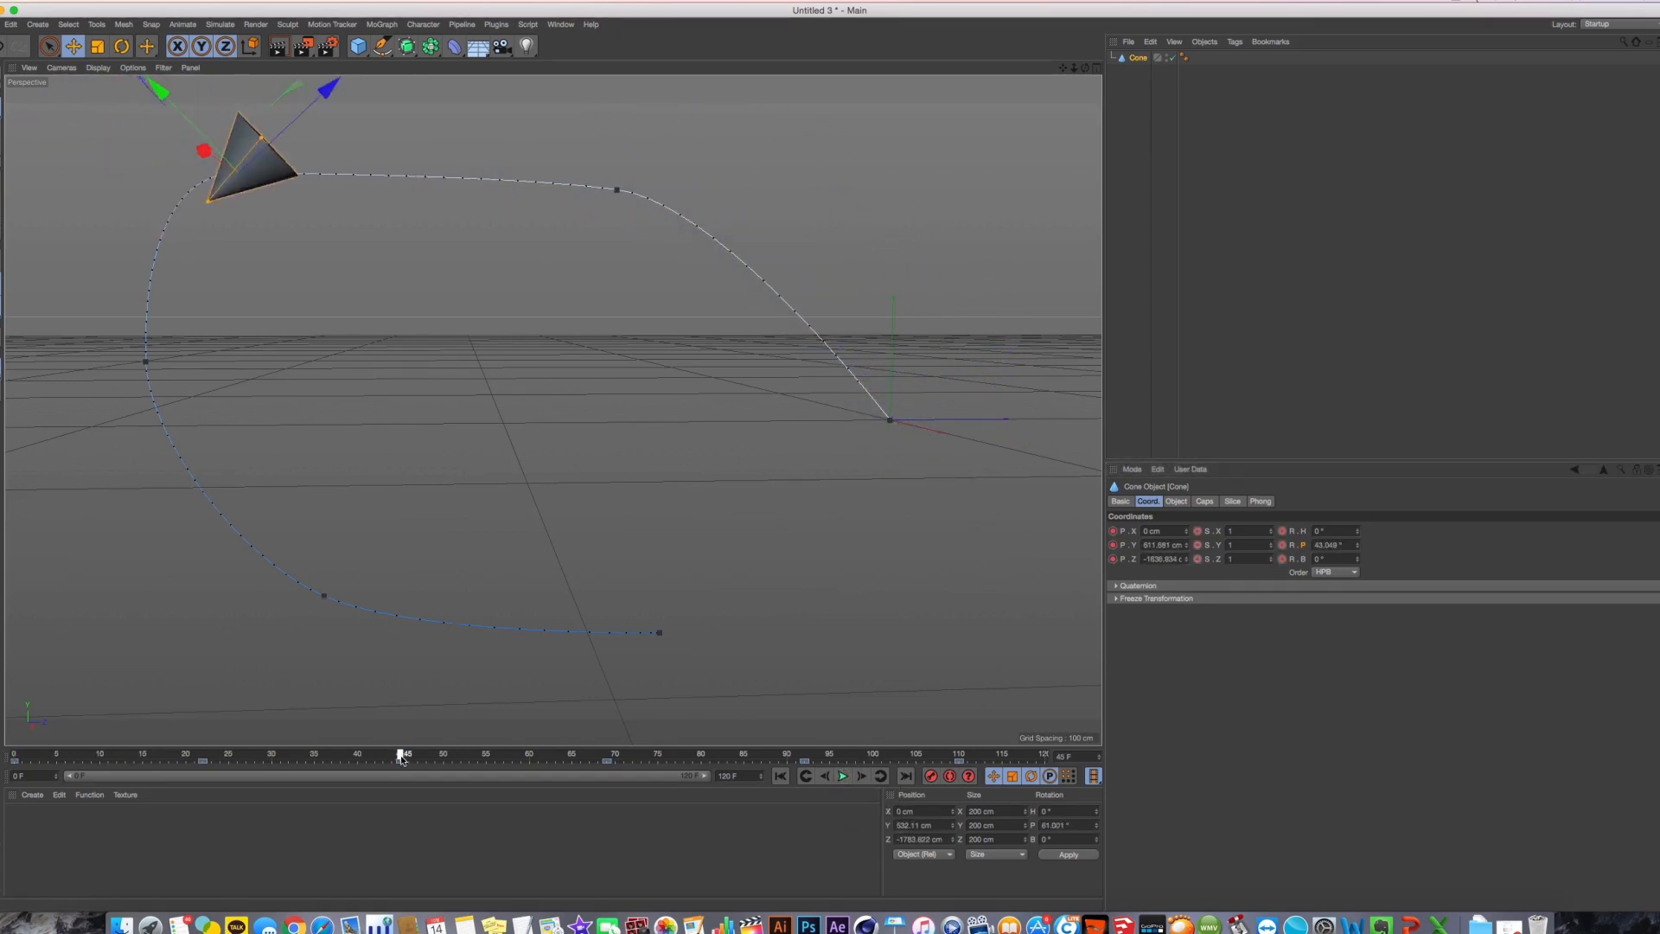
left_click_drag(1357, 544, 1356, 570)
left_click(1282, 545)
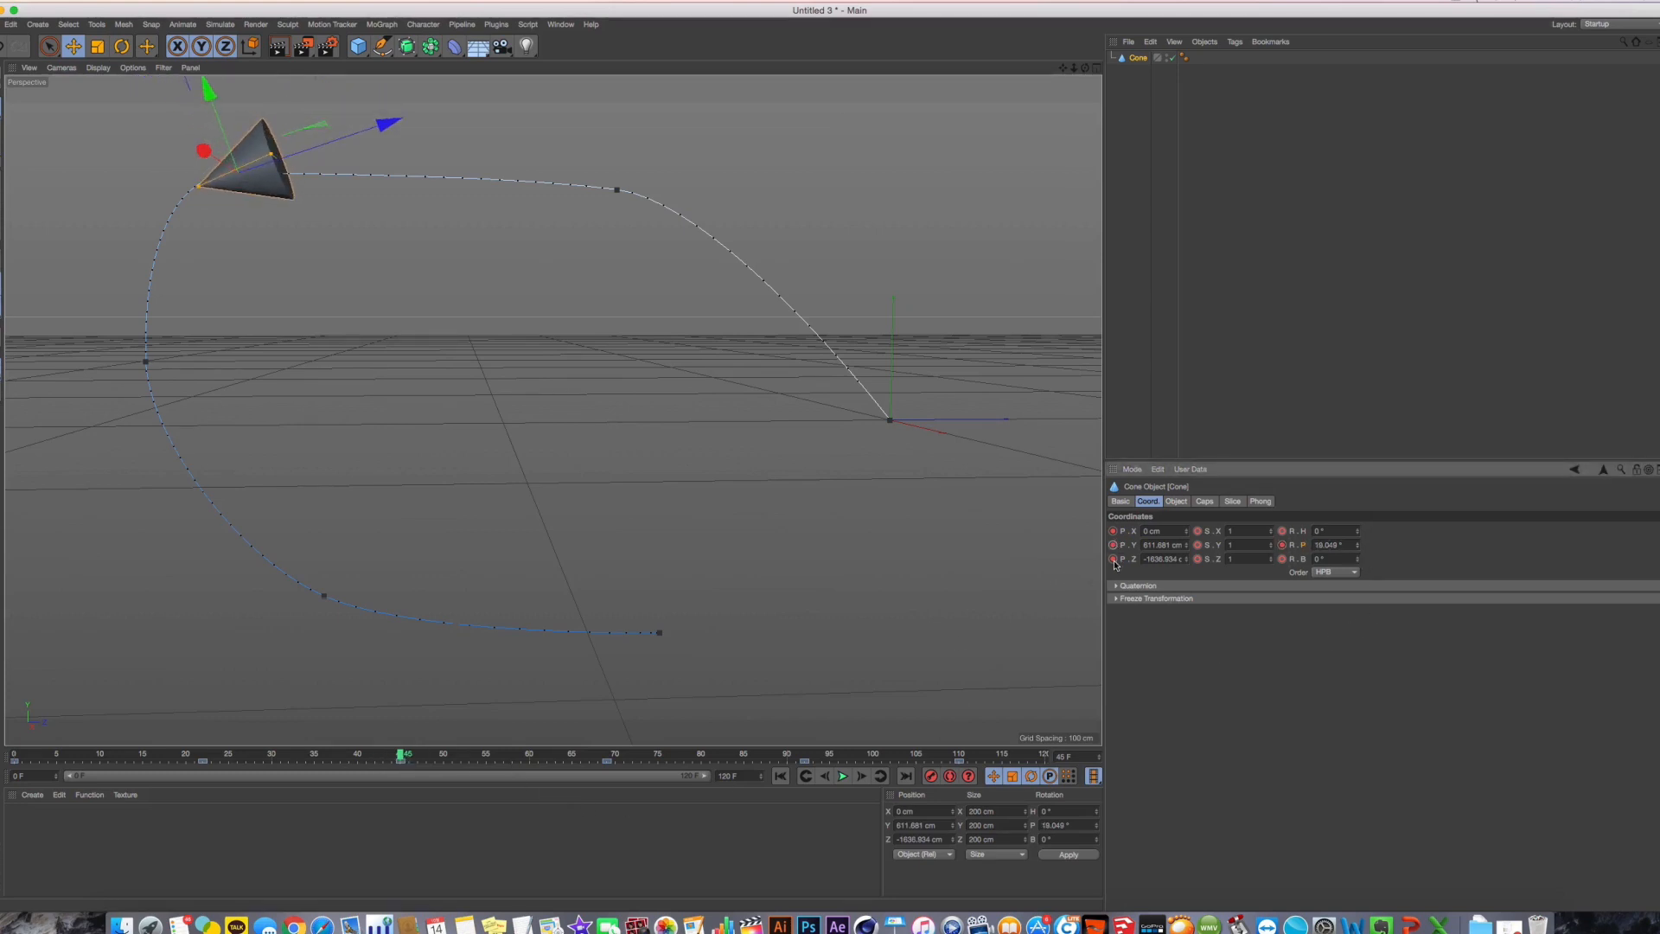
Replay the animation to check the cone's rotation along the curve, then return to the first frame
left_click(843, 776)
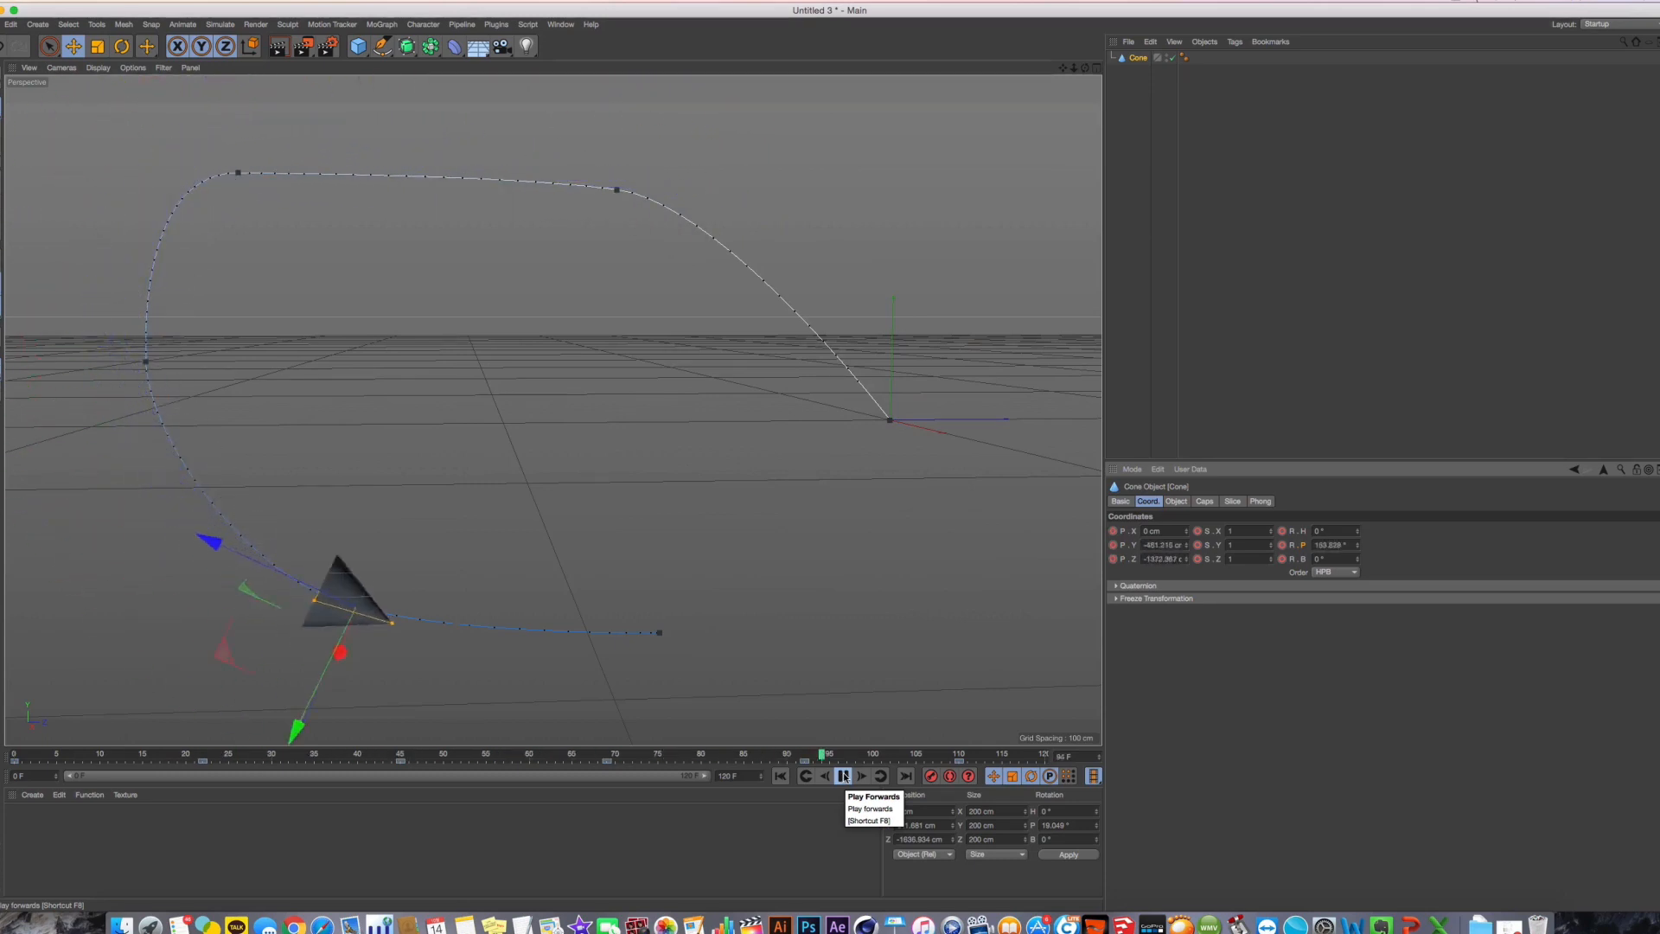
left_click(843, 776)
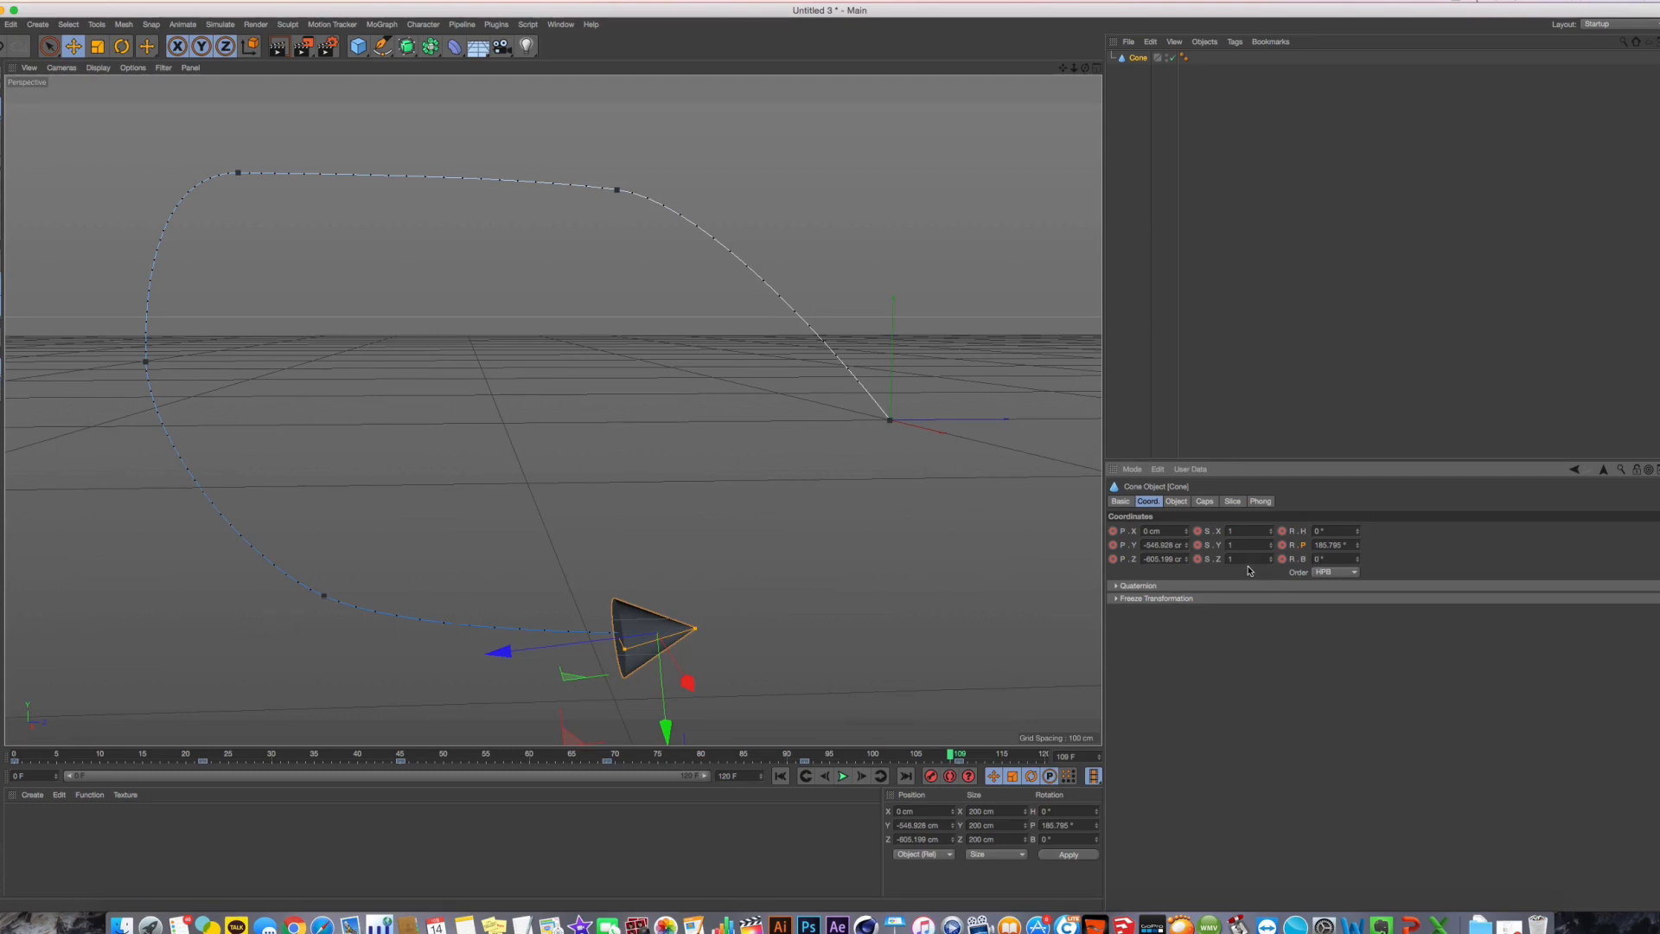
left_click(779, 776)
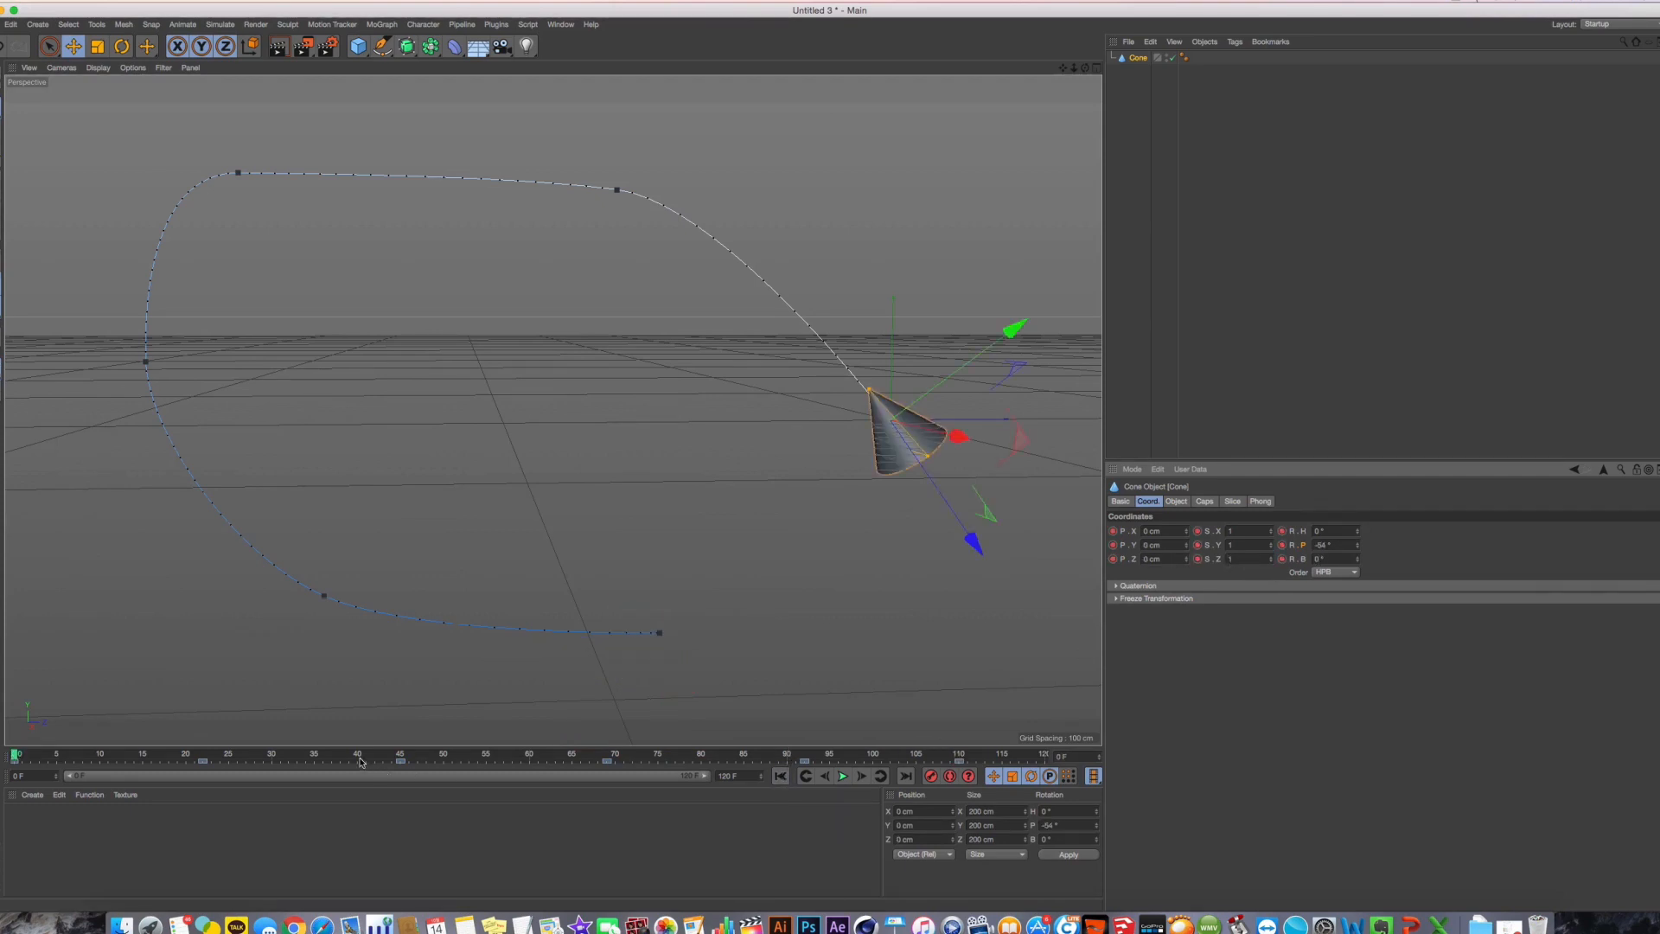
left_click_drag(399, 761, 12, 757)
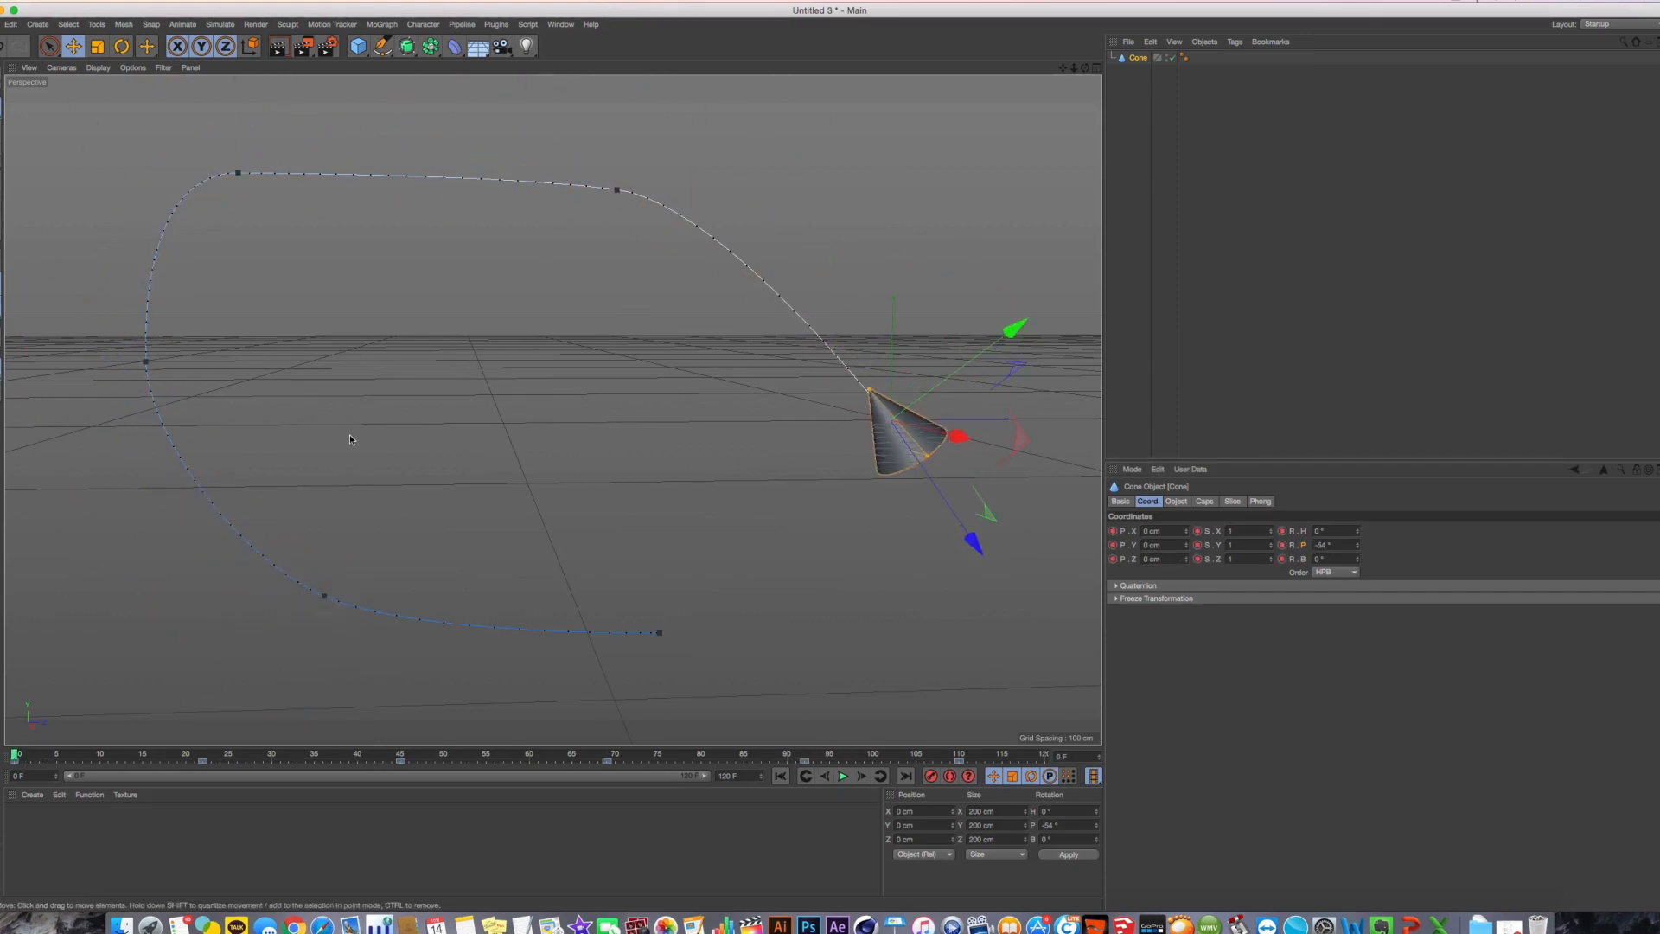
Examine the cone and its motion path from several viewing angles
left_click_drag(456, 415, 812, 349, "alt")
middle_click_drag(811, 349, 873, 323, "alt")
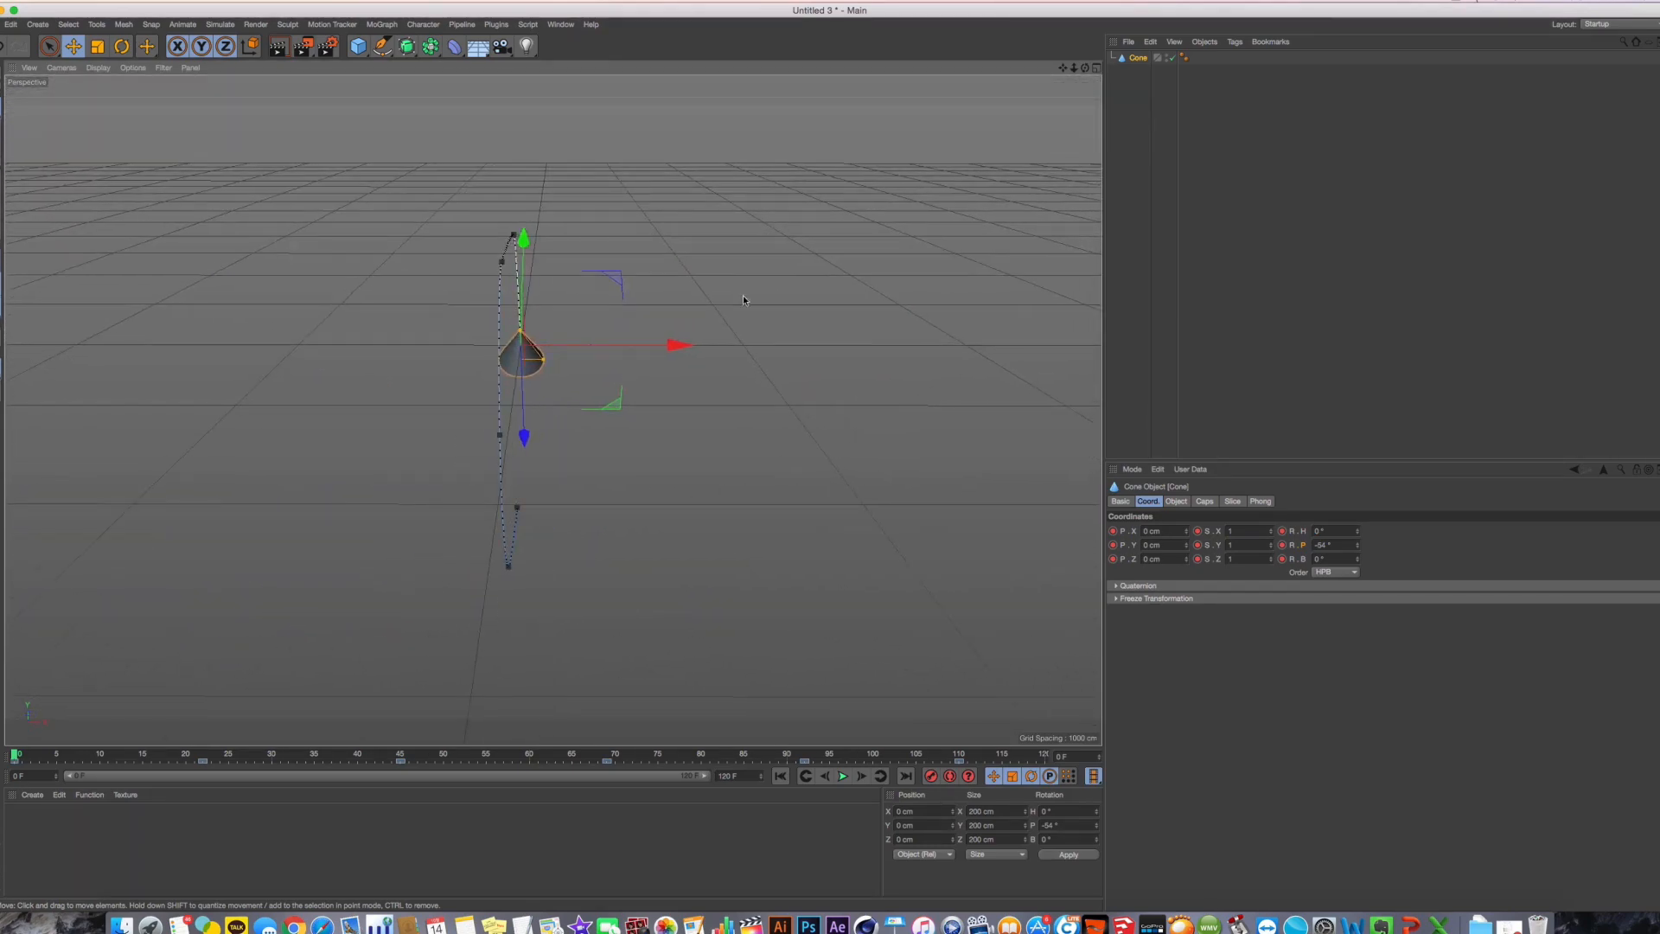
left_click_drag(744, 295, 709, 190, "alt")
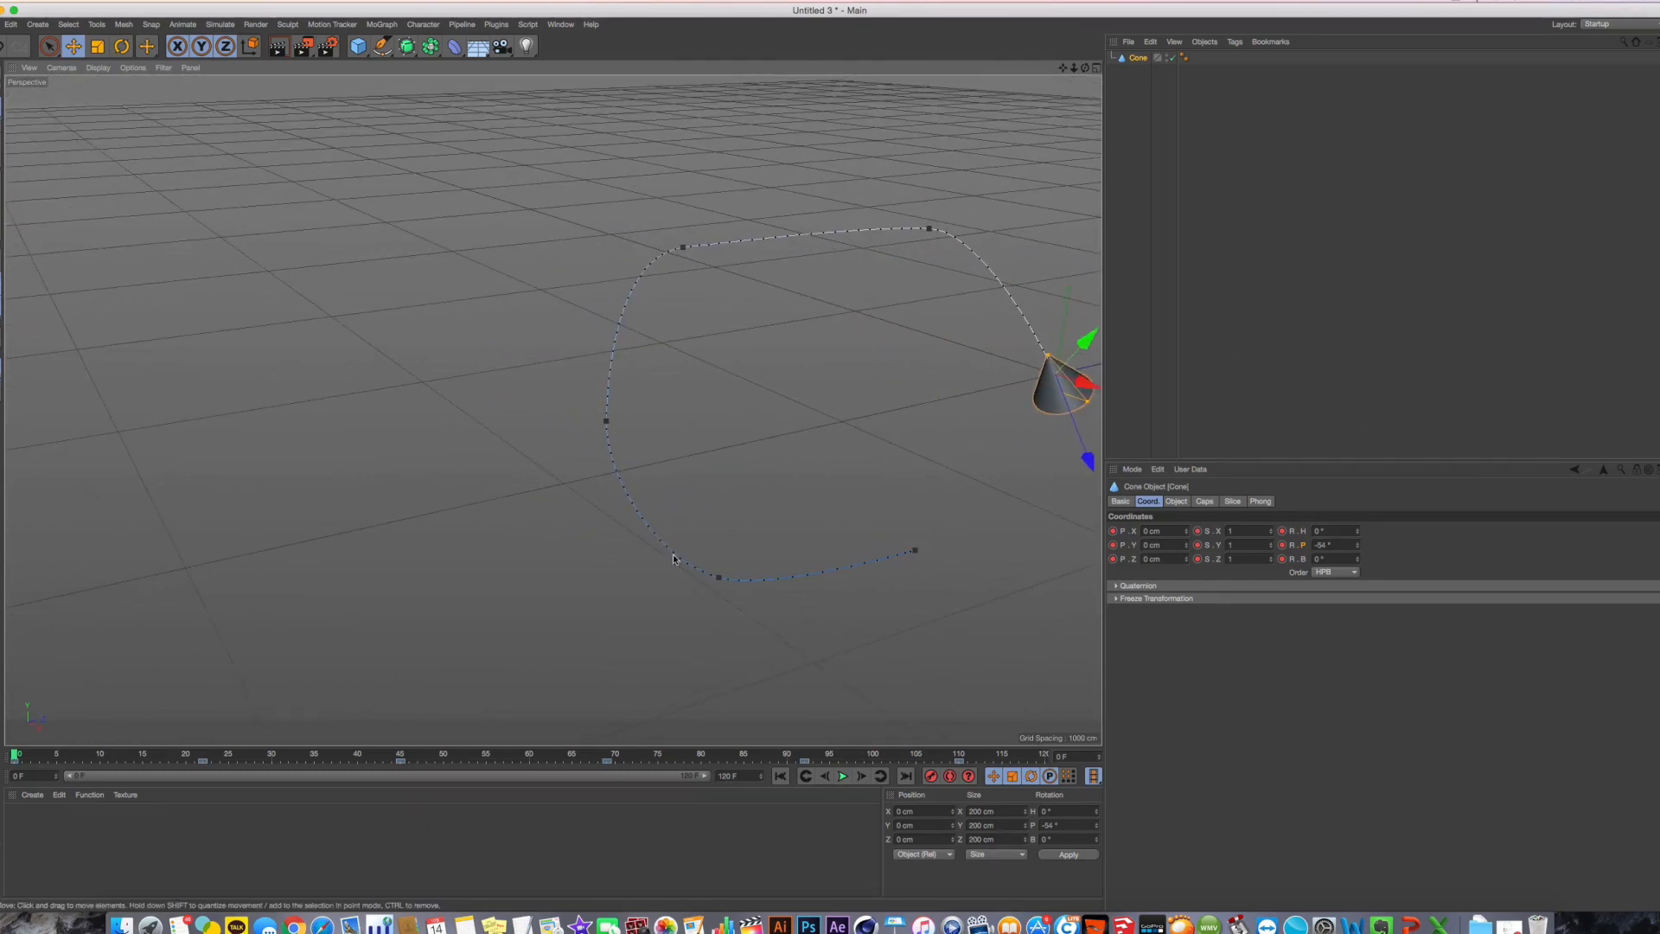
left_click_drag(743, 405, 542, 385, "alt")
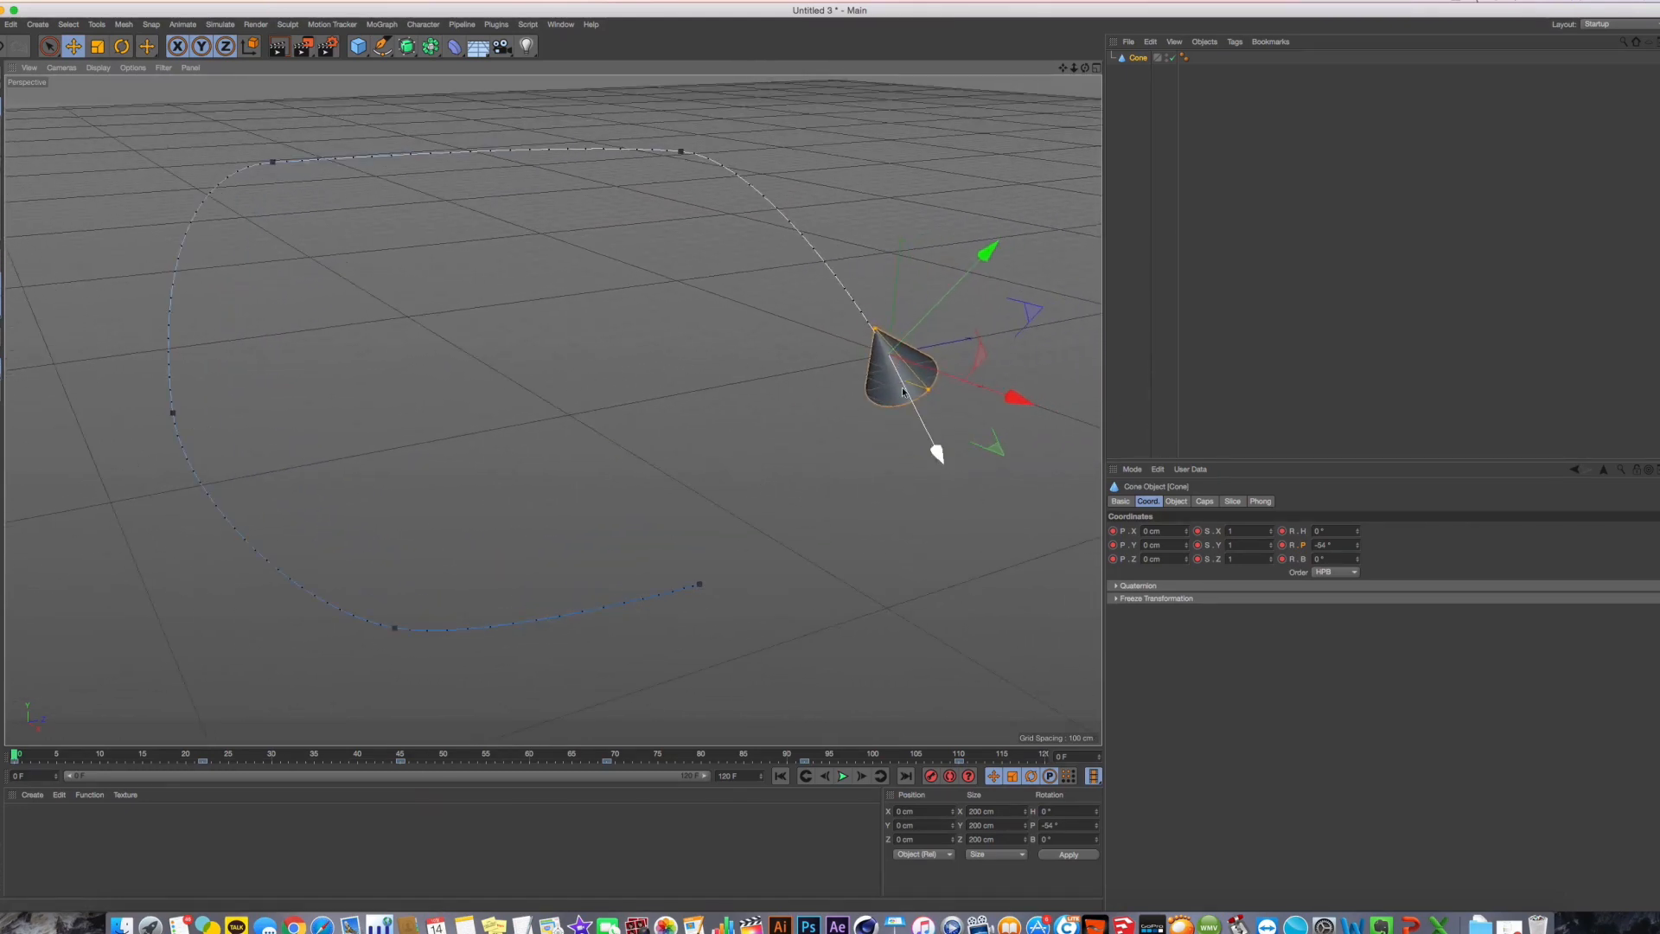
left_click_drag(985, 248, 707, 338, "alt")
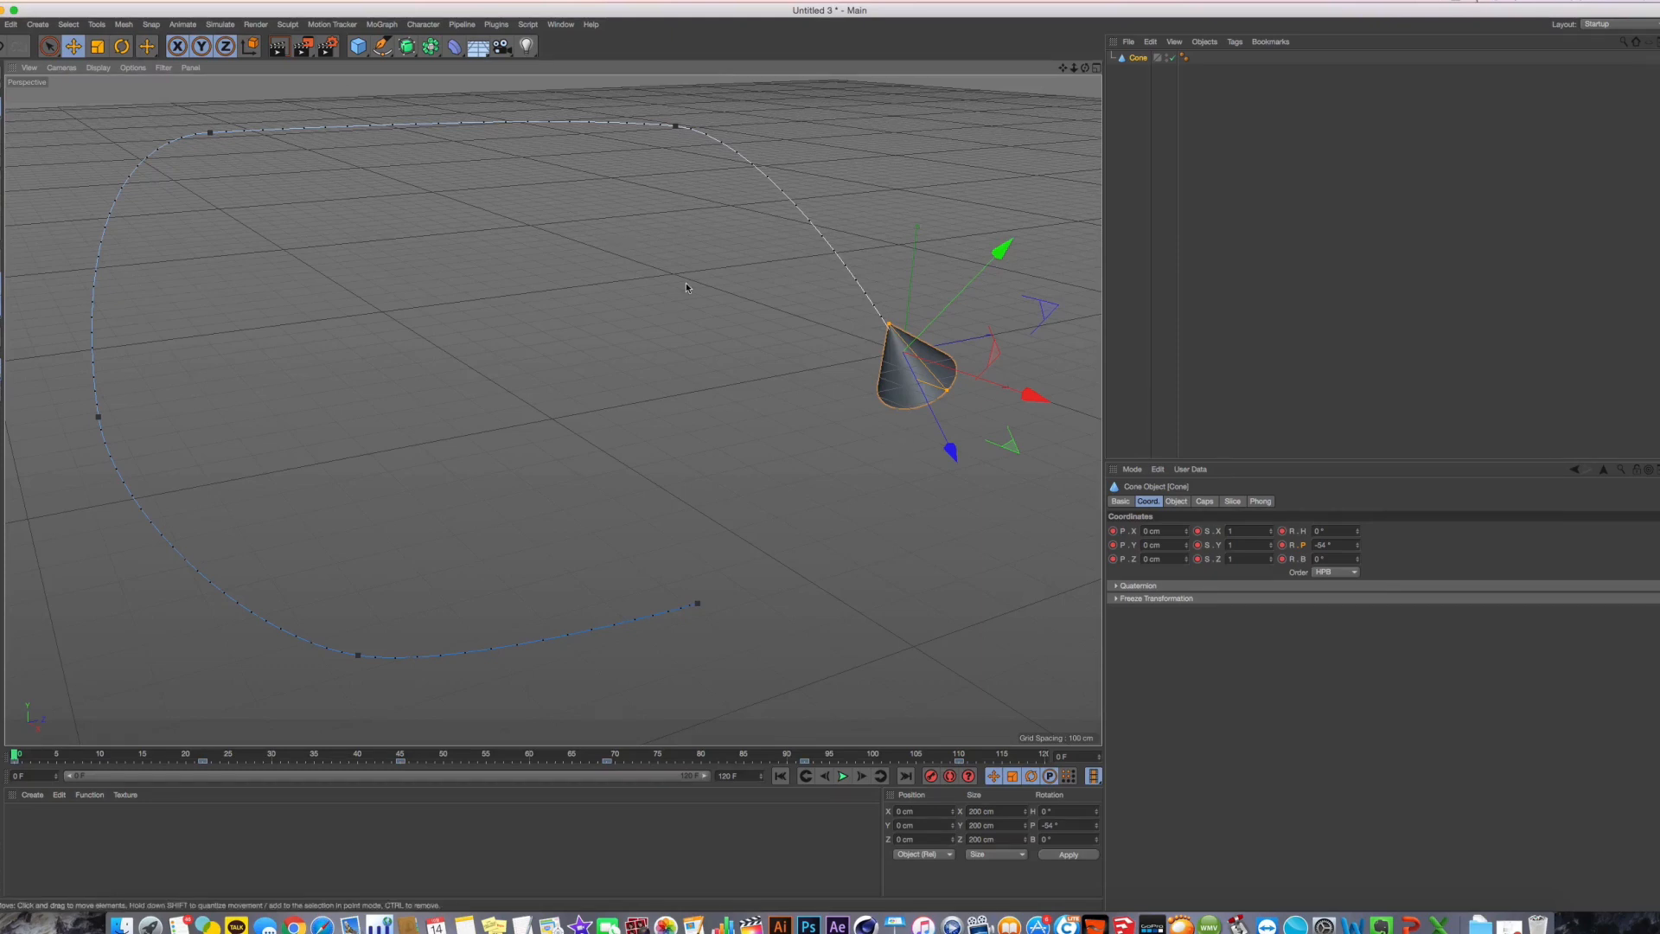
left_click_drag(54, 761, 12, 774)
left_click_drag(559, 594, 593, 594, "alt")
middle_click_drag(593, 593, 563, 584, "alt")
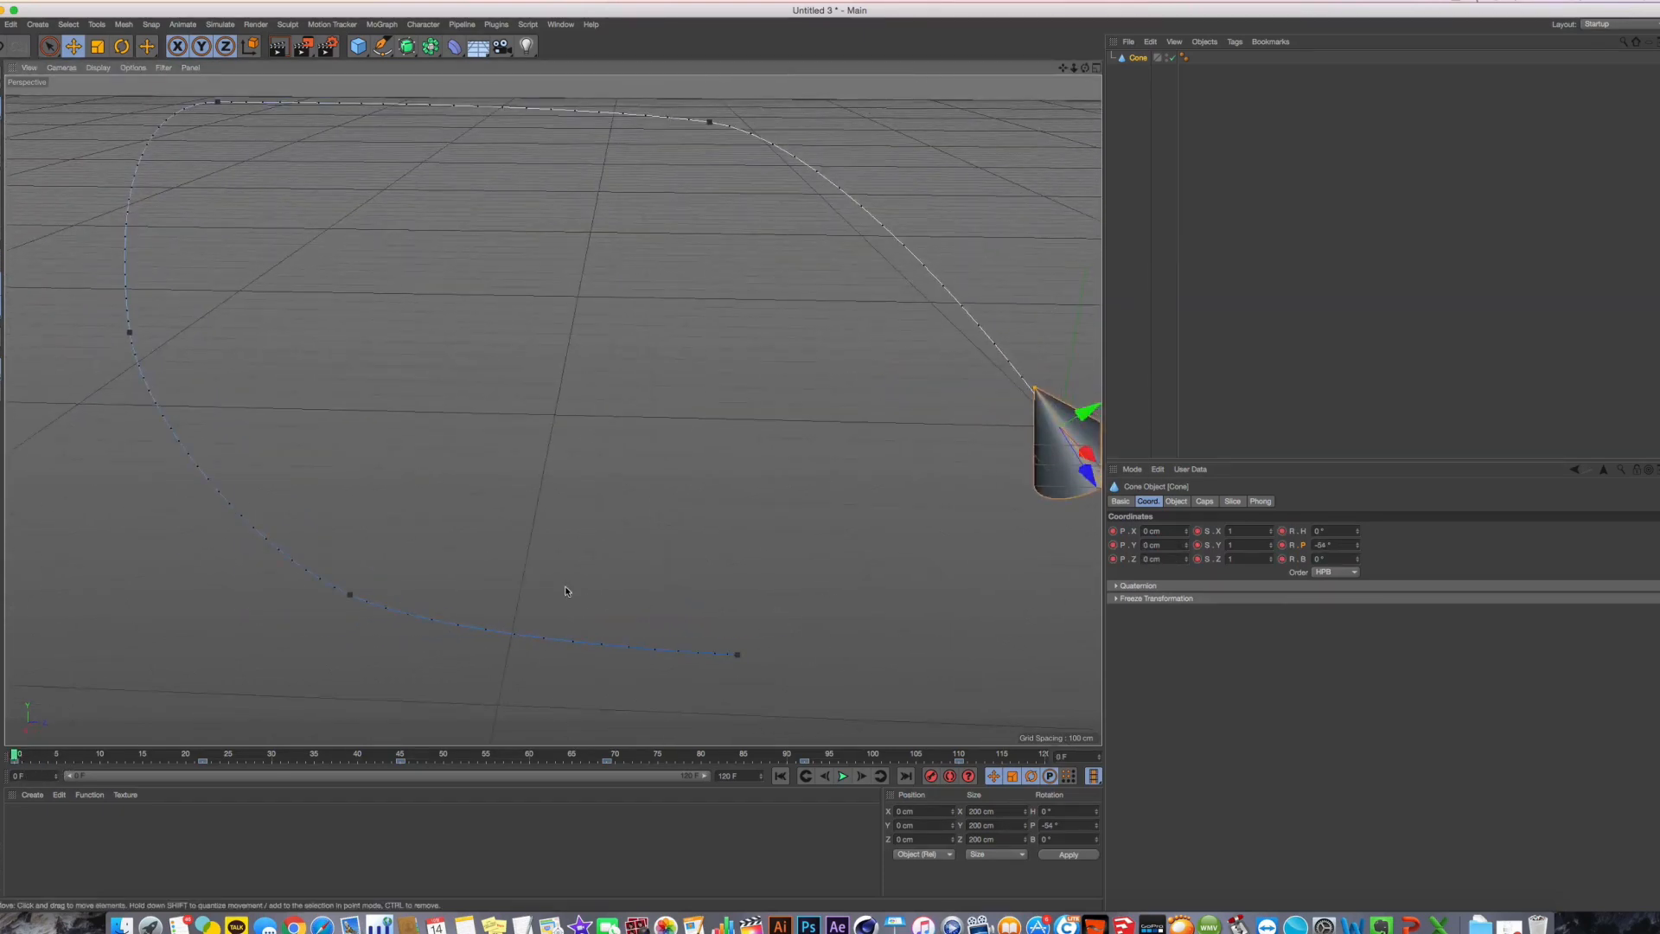
left_click_drag(563, 584, 545, 590, "alt")
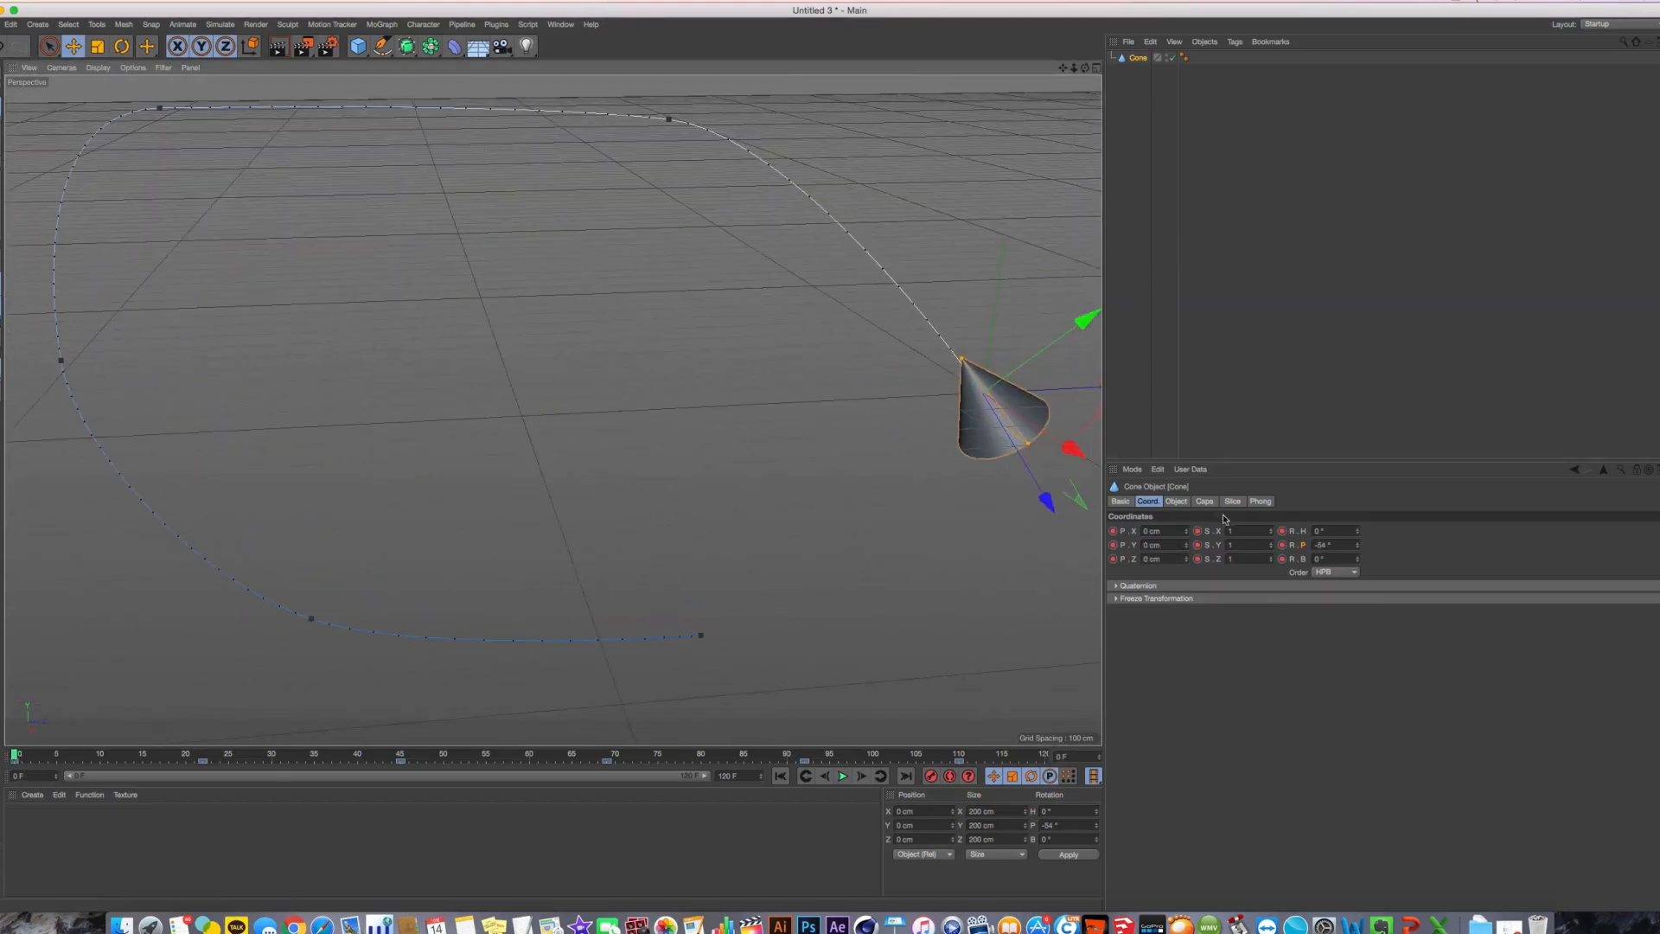
Delete the cone's heading, pitch and bank rotation animation tracks together
left_click(1304, 532)
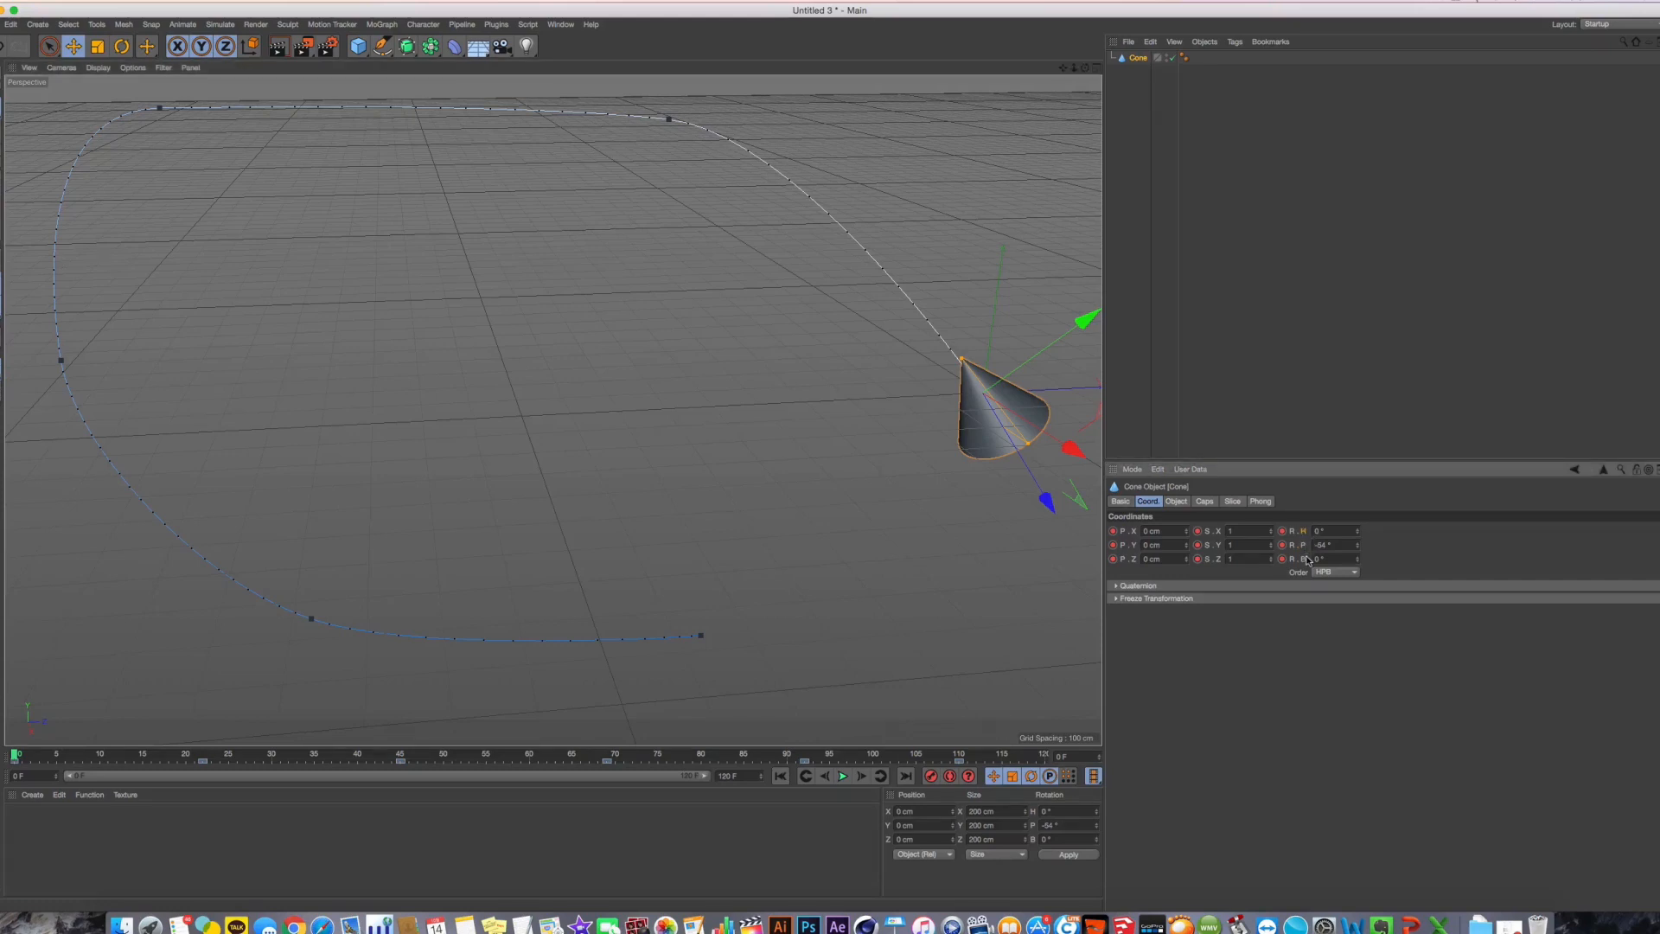
left_click(1303, 546)
left_click_drag(972, 756, 1058, 745)
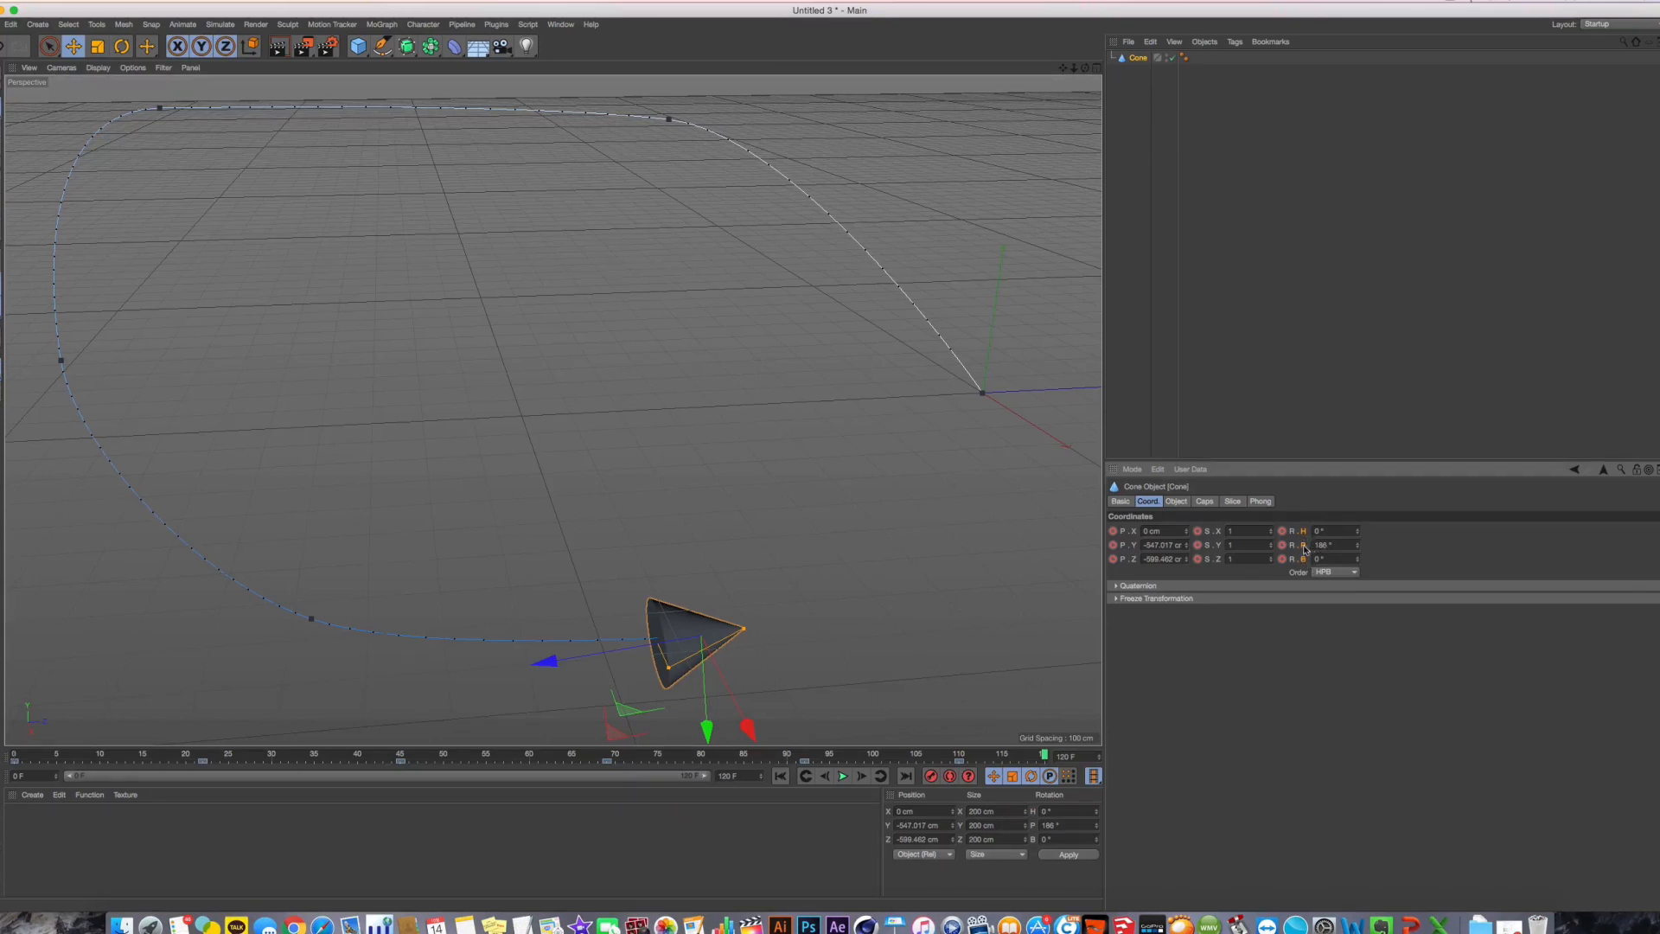
right_click(1304, 547)
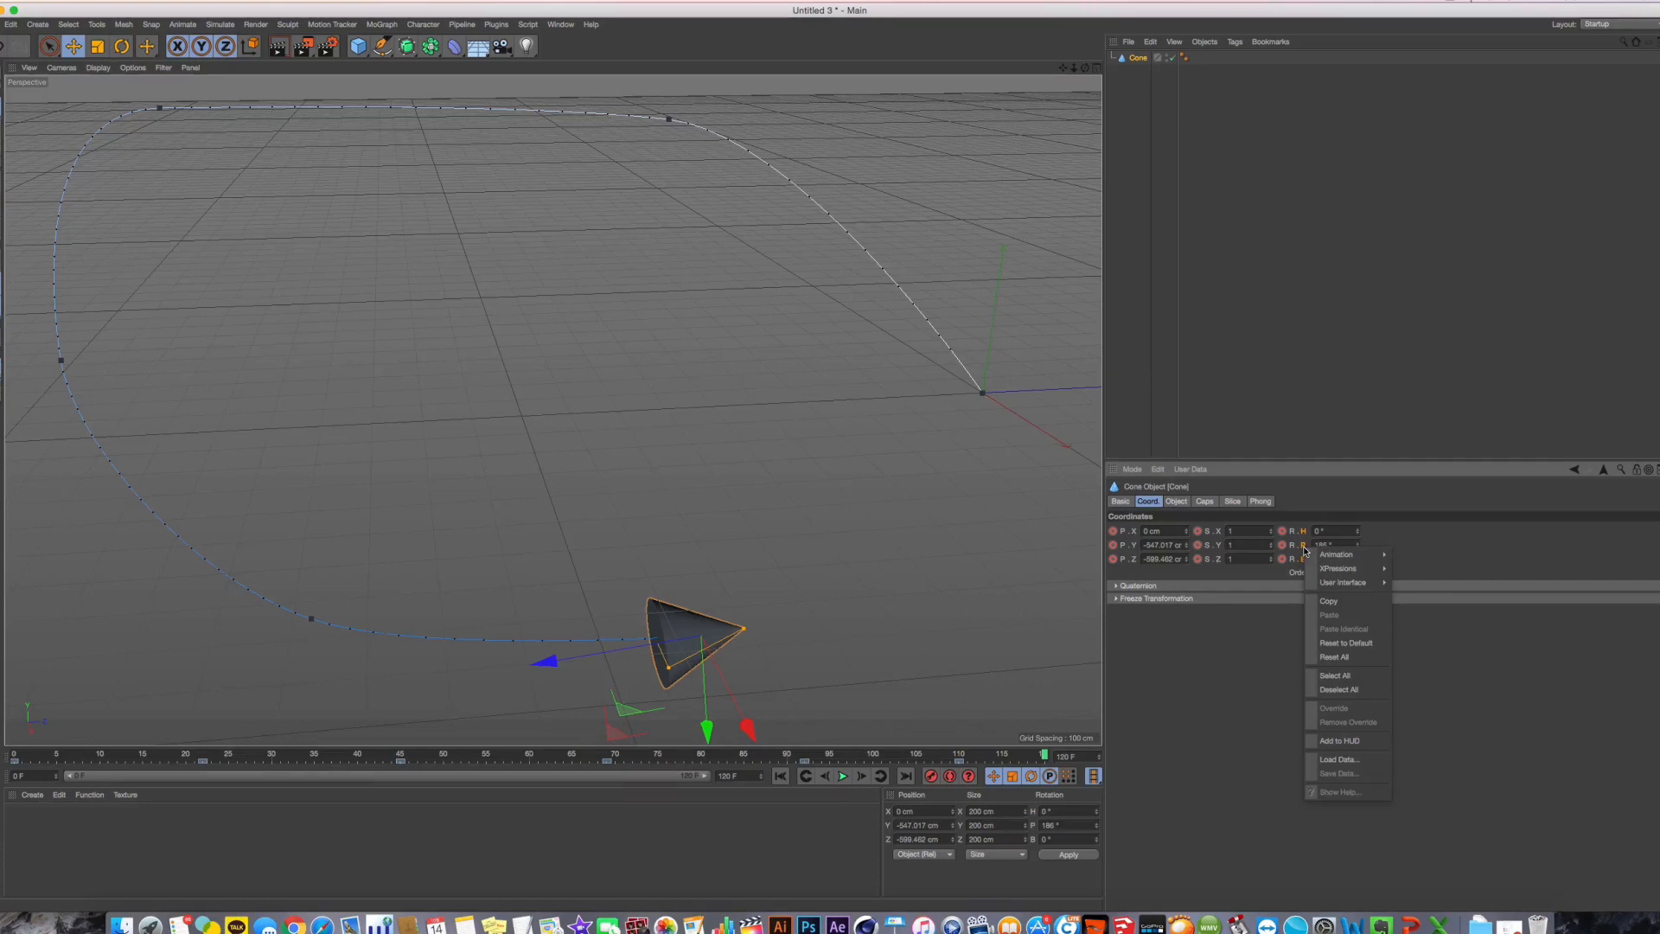
mouse_move(1311, 556)
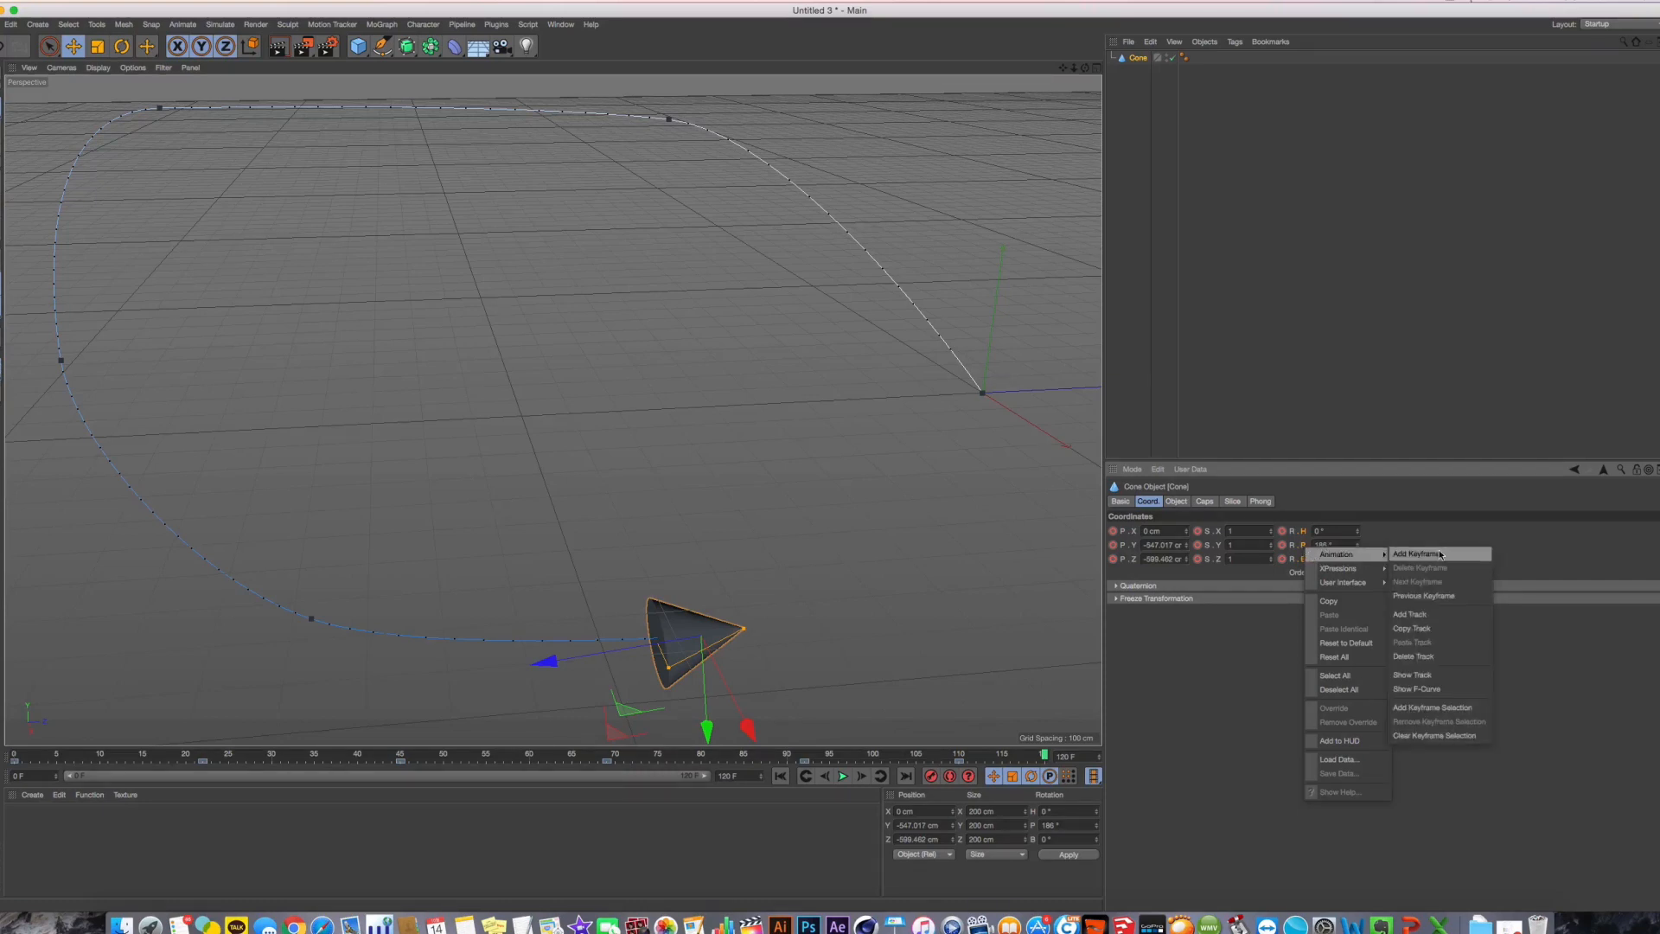
left_click(1420, 657)
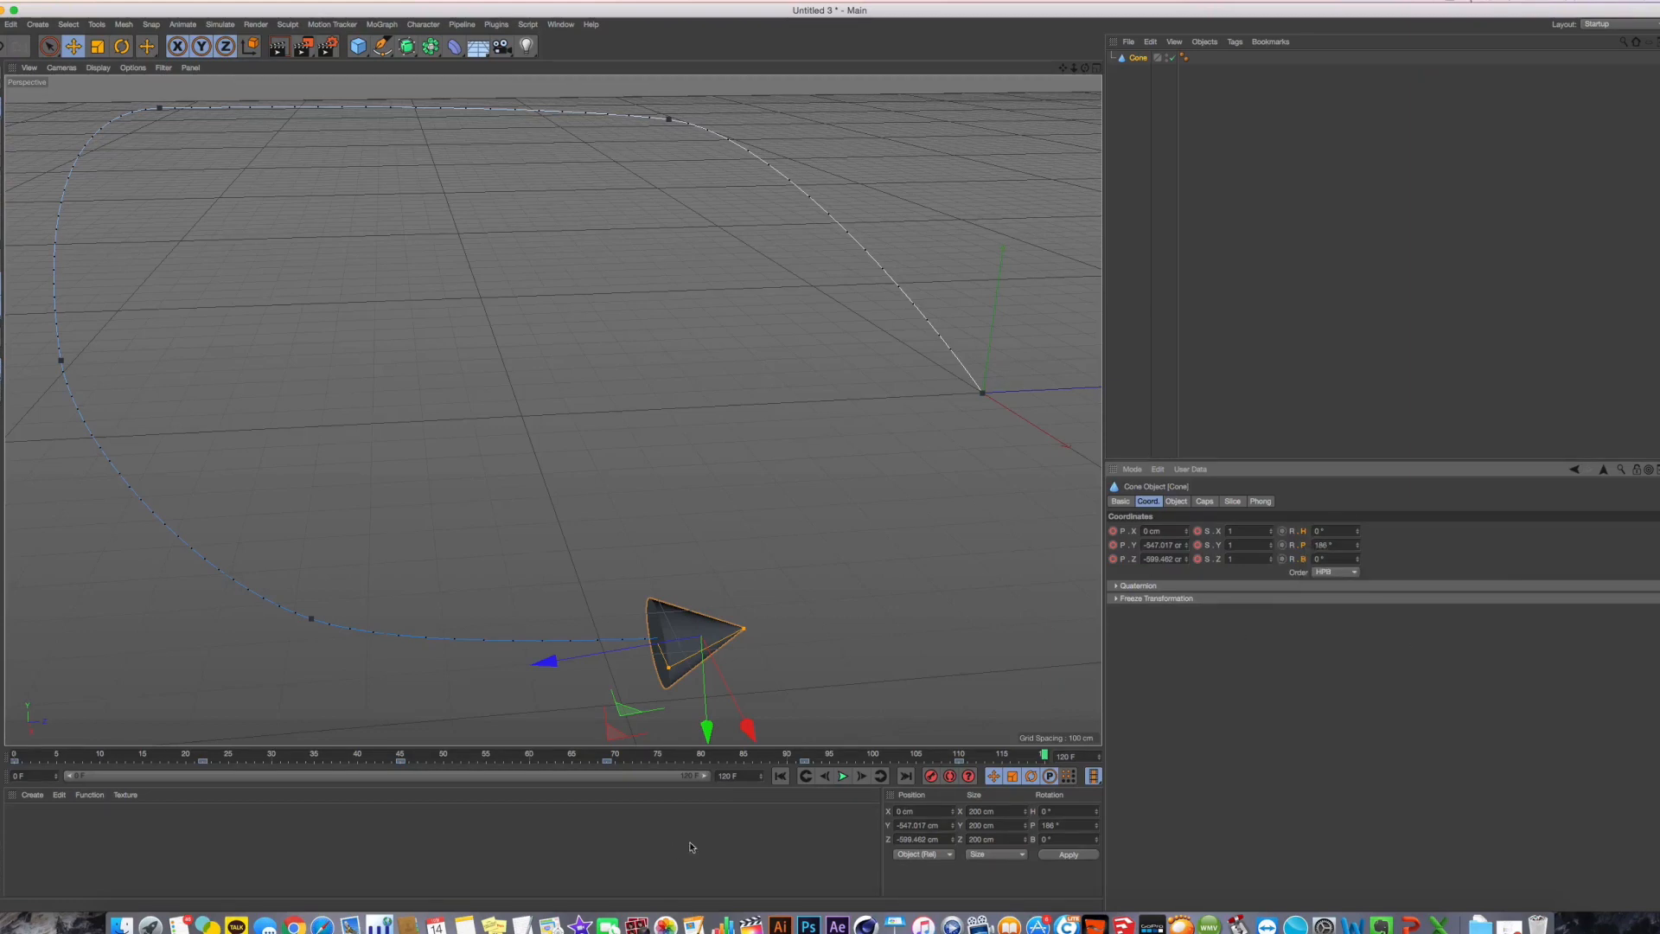
Scrub through the animation and reset the cone's pitch rotation to 0°
left_click(762, 754)
left_click_drag(646, 755, 222, 762)
left_click(770, 755)
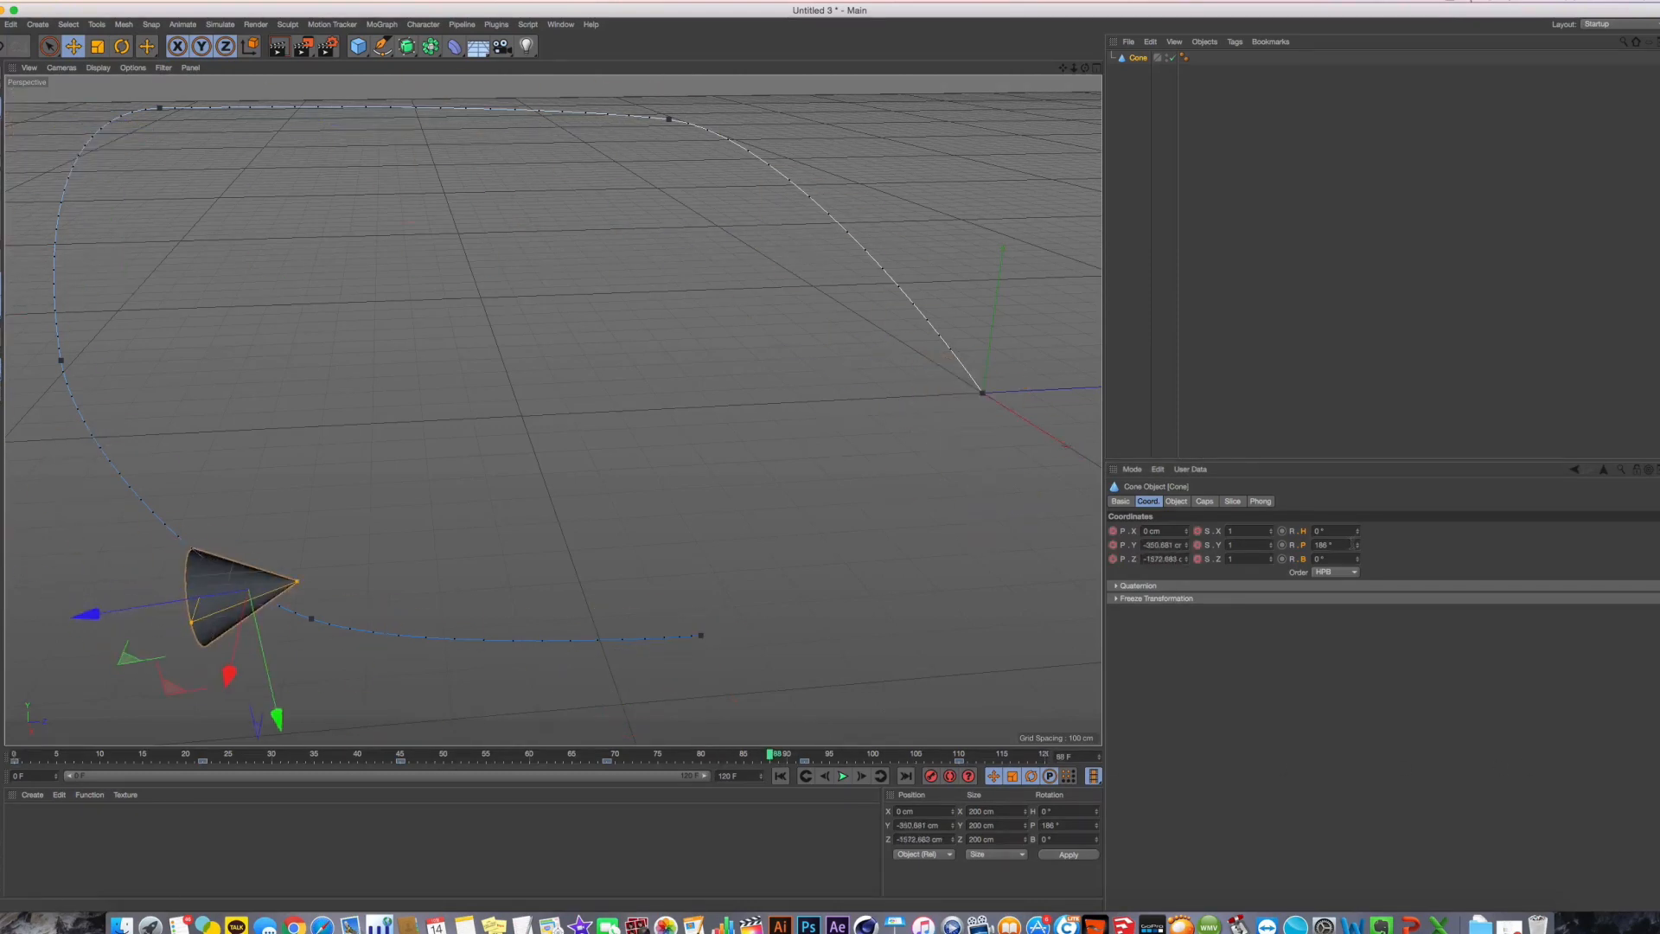
left_click(1344, 544)
type("0")
key("Return")
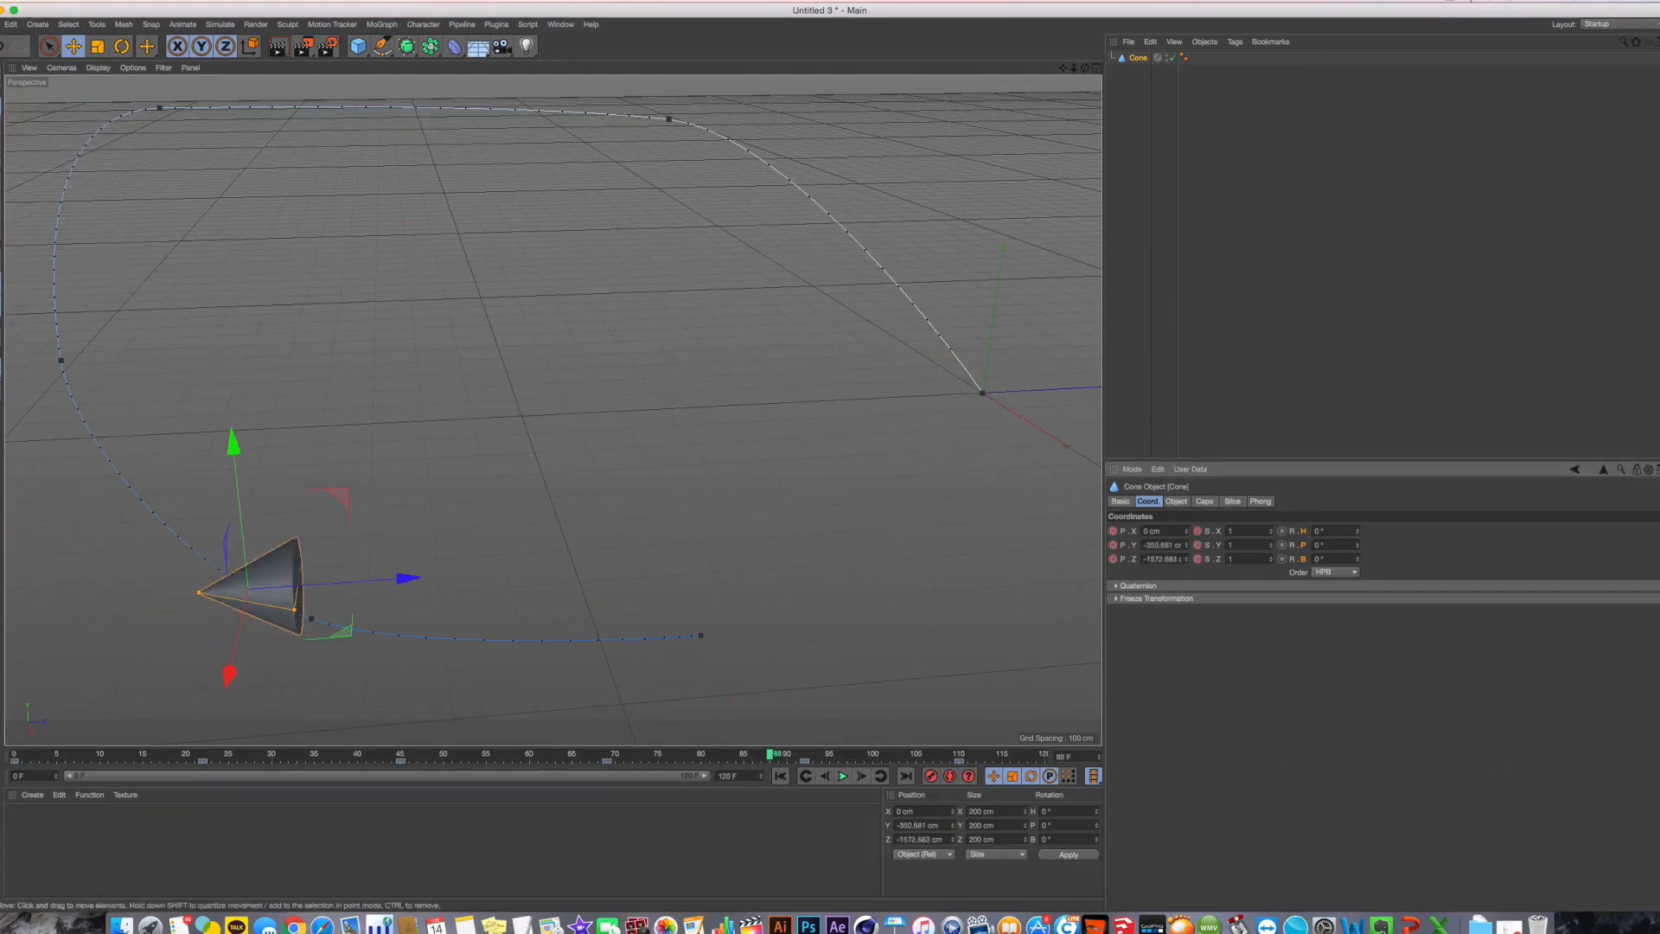
Return to the first frame and play the animation to check how the cone travels without rotation keyframes
left_click_drag(34, 759, 14, 758)
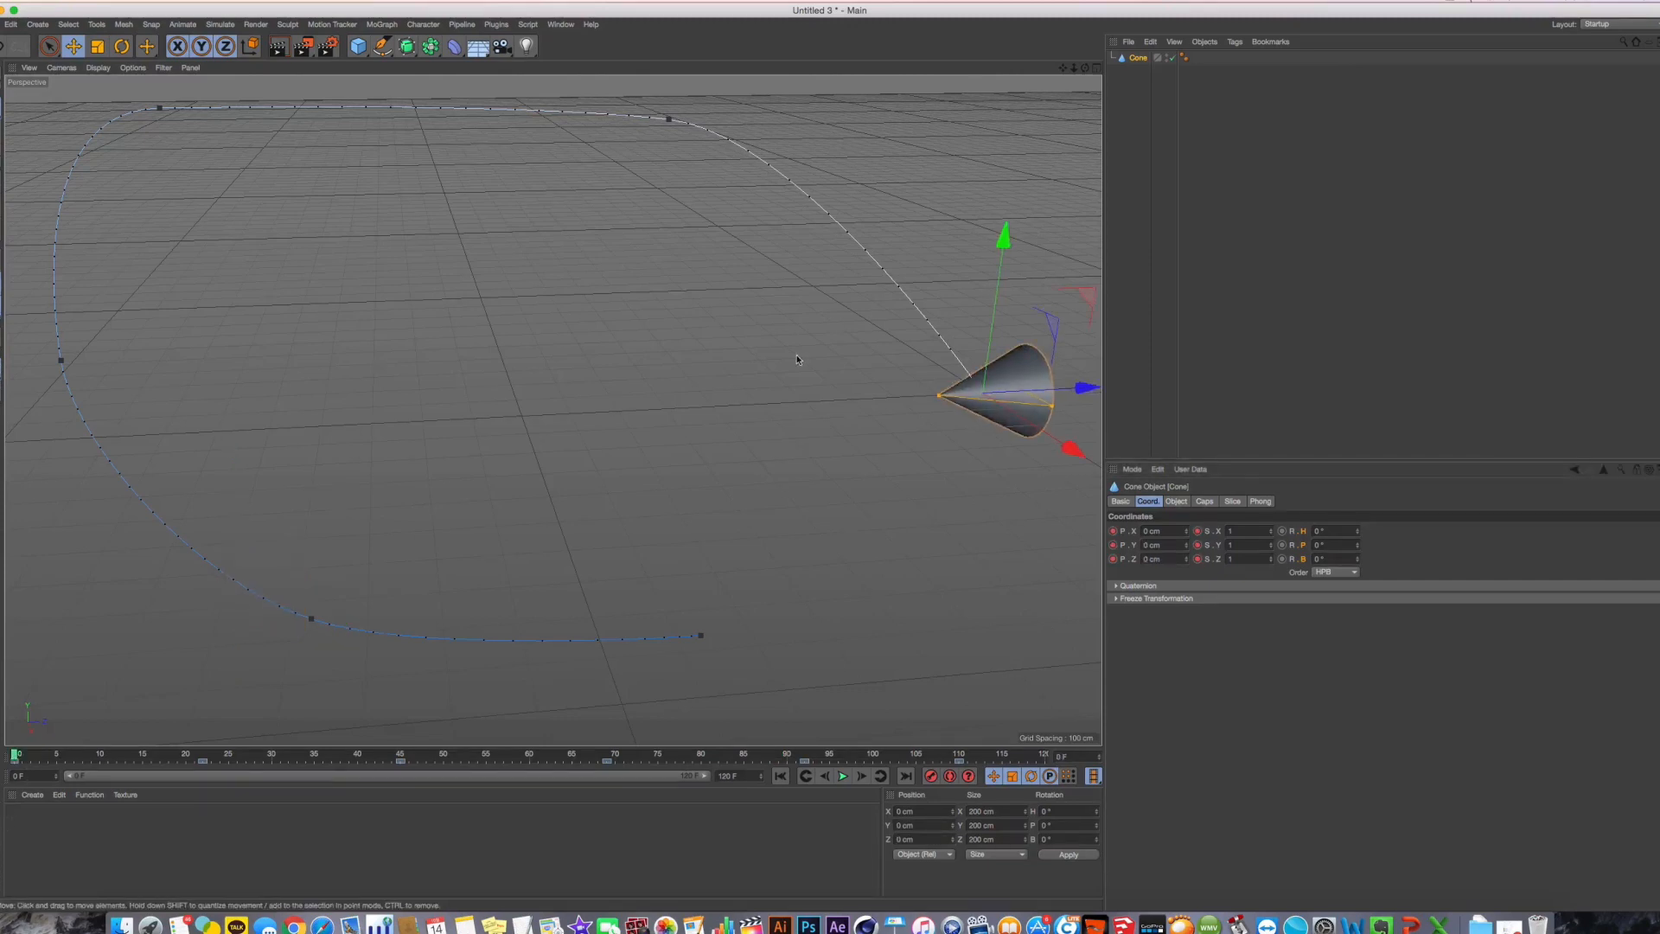
left_click_drag(778, 367, 686, 391, "alt")
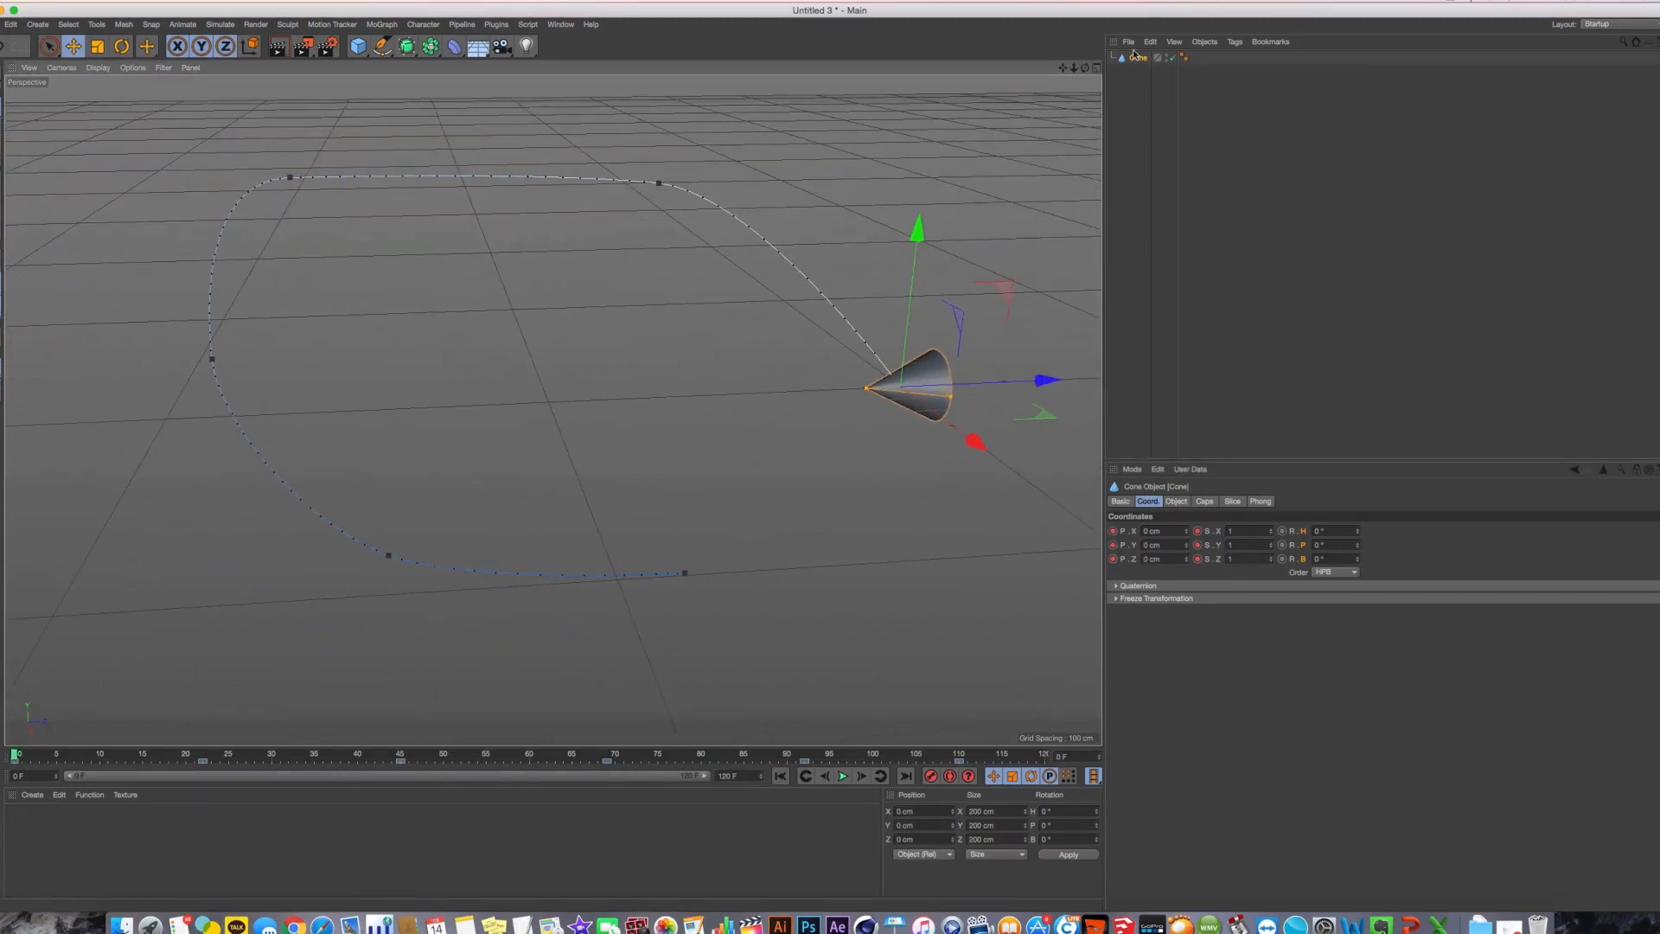
left_click(1148, 503)
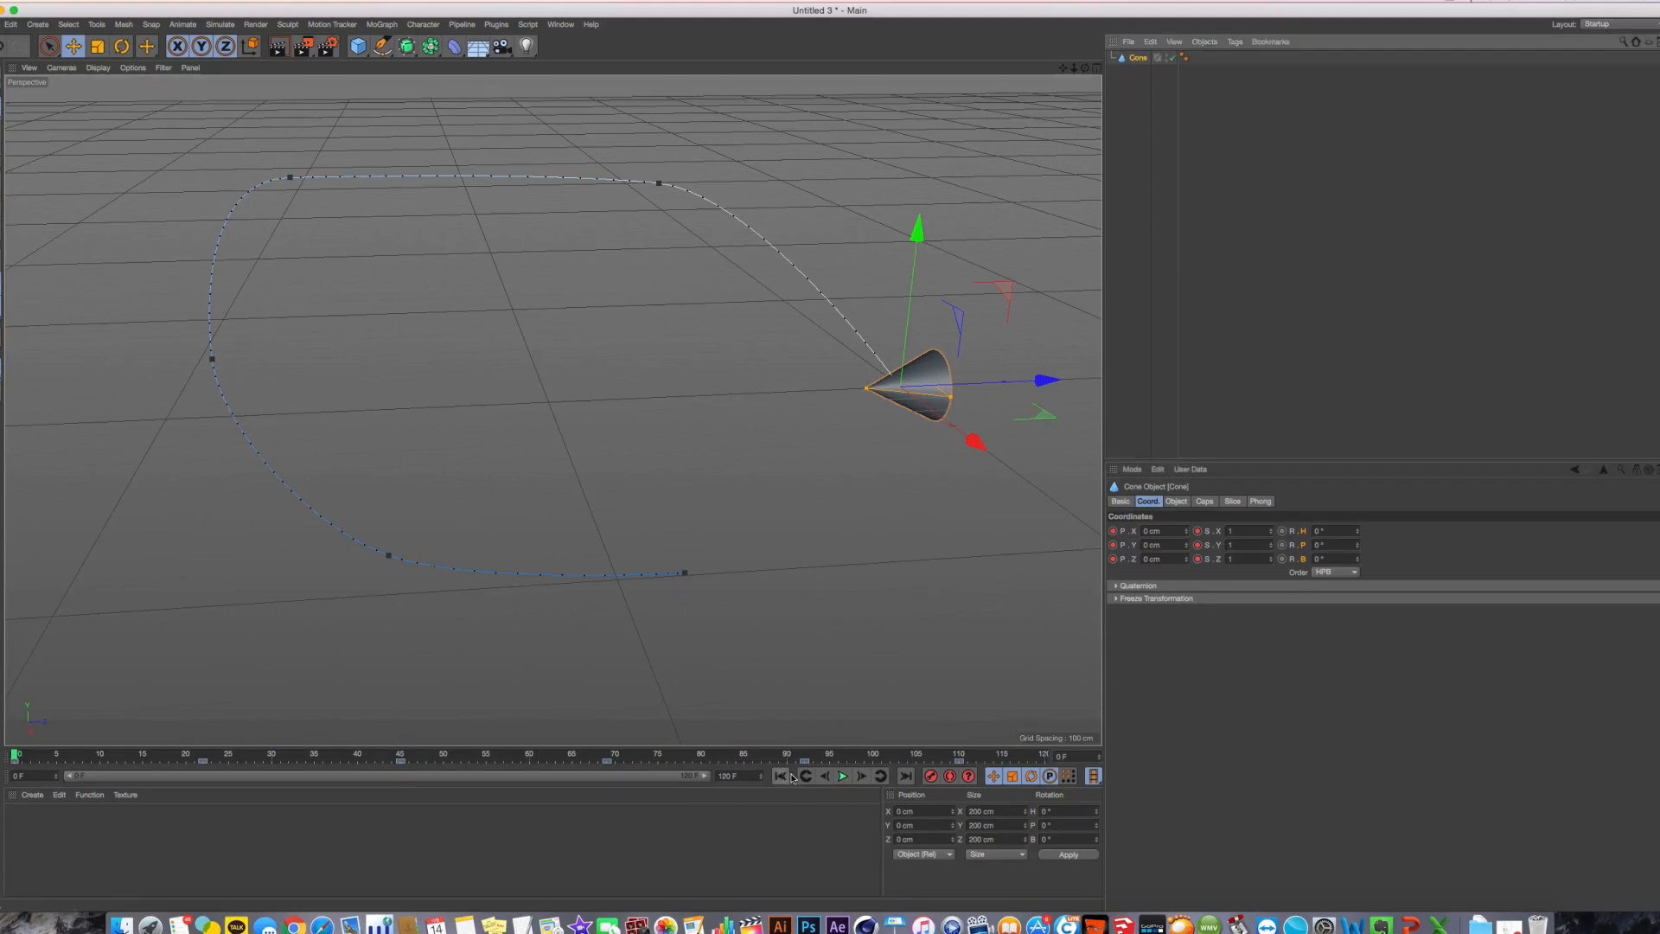
left_click(843, 776)
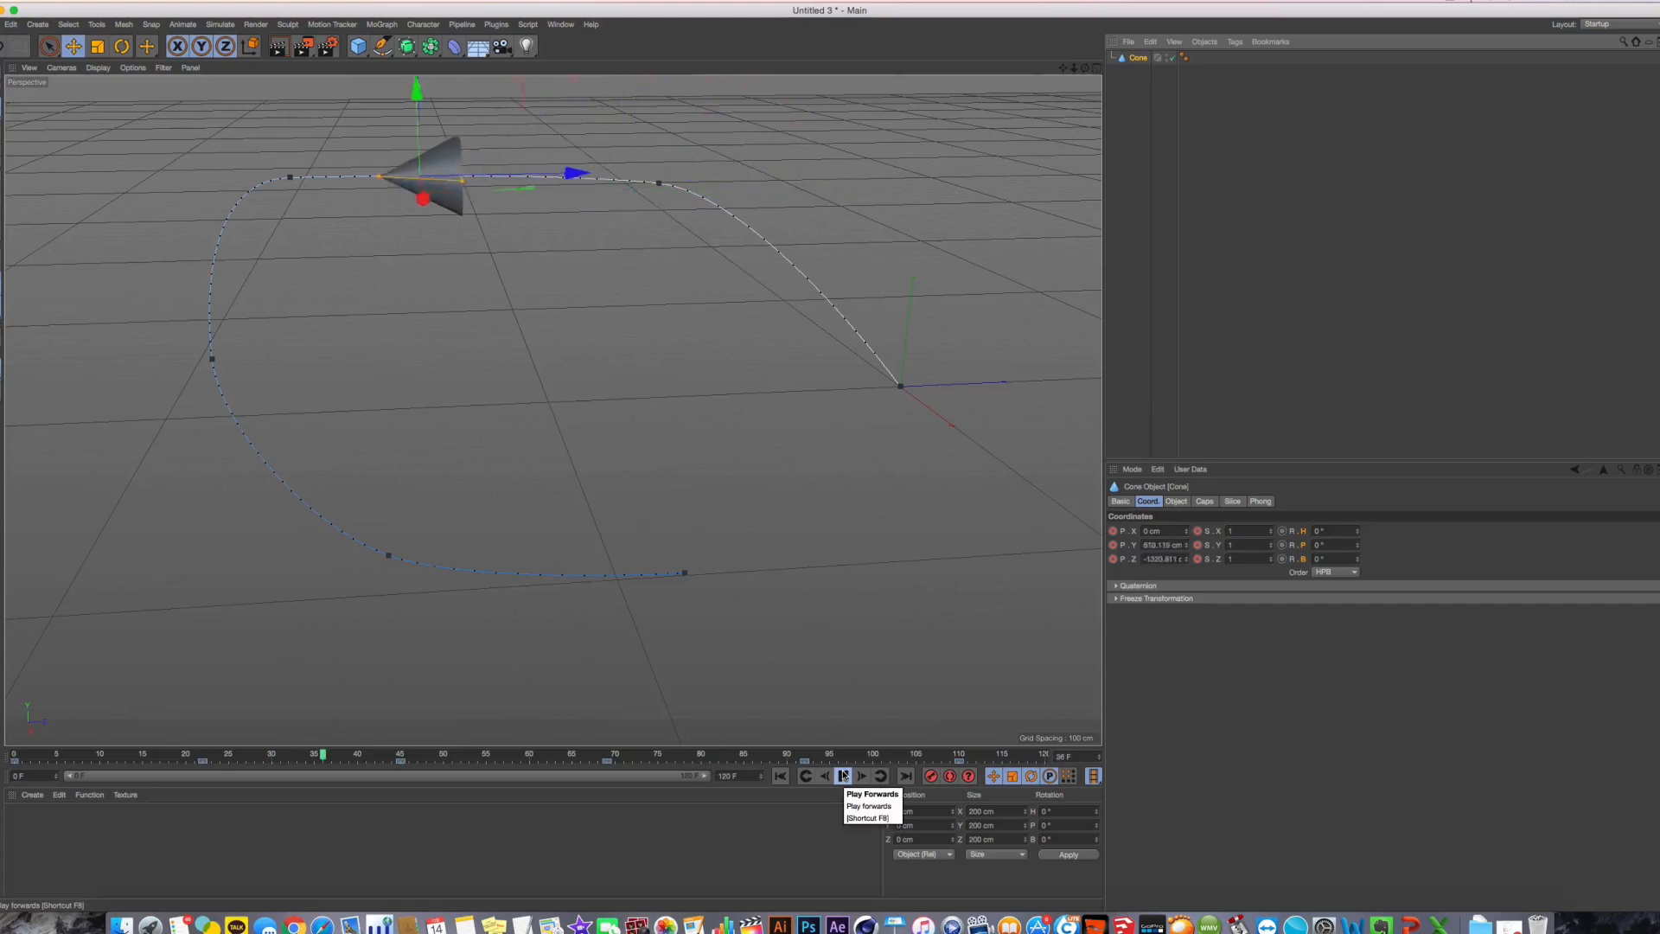
Add a CINEMA 4D Align to Path tag to the cone and postpone the iCloud alert
right_click(1138, 68)
mouse_move(1139, 68)
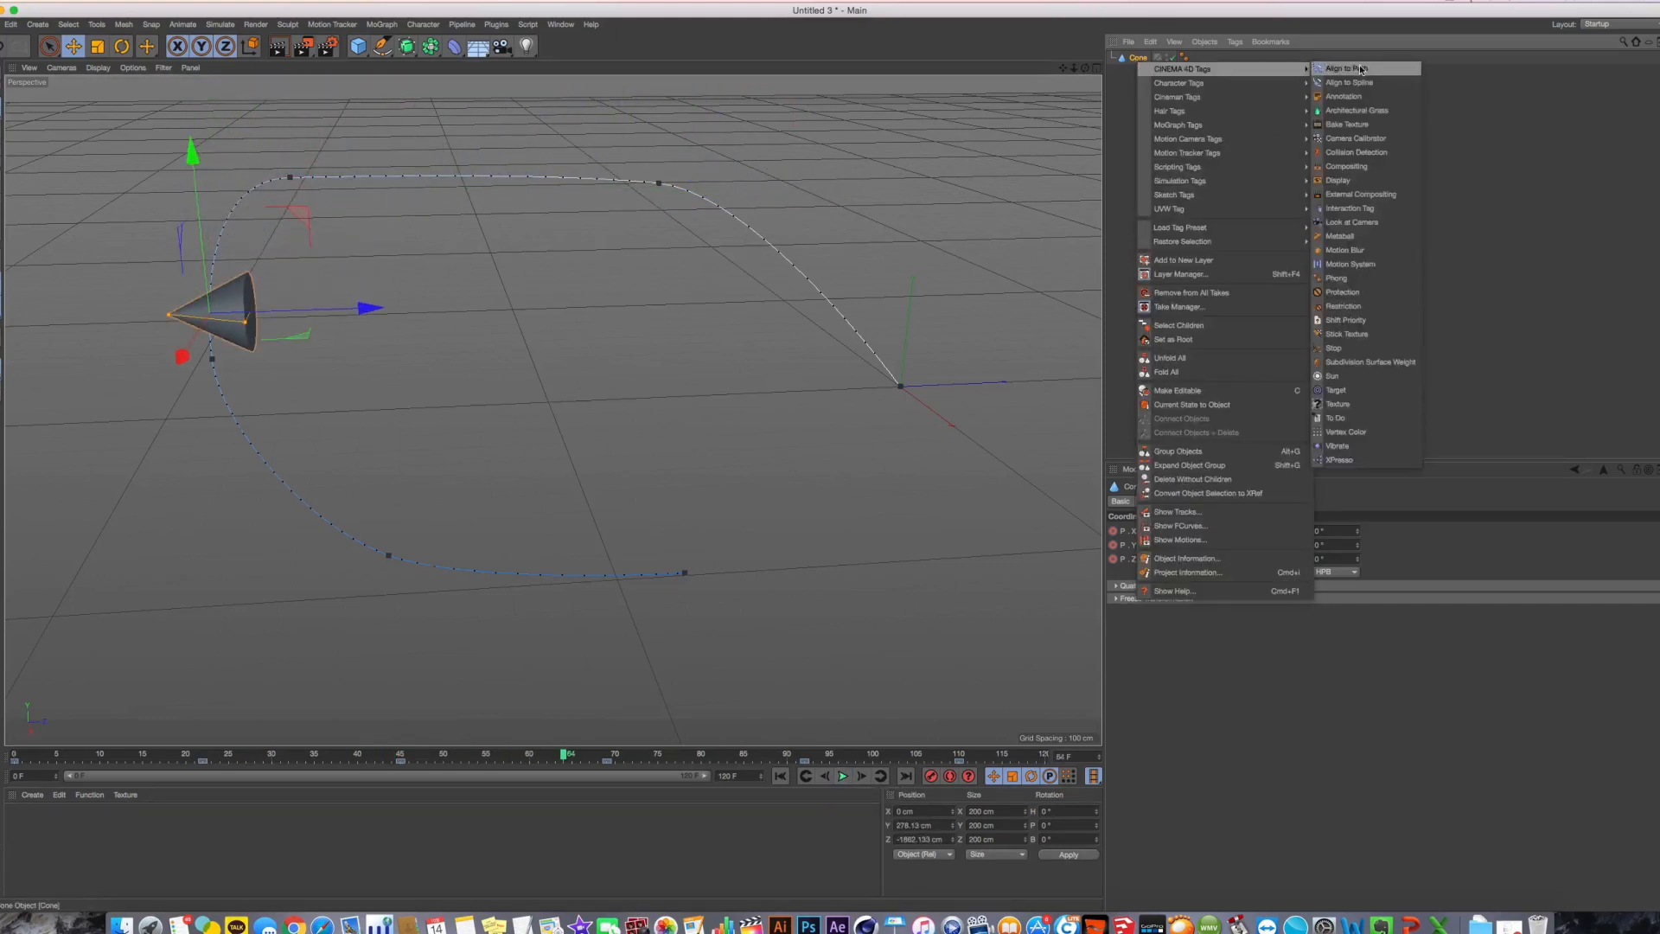
left_click(1349, 69)
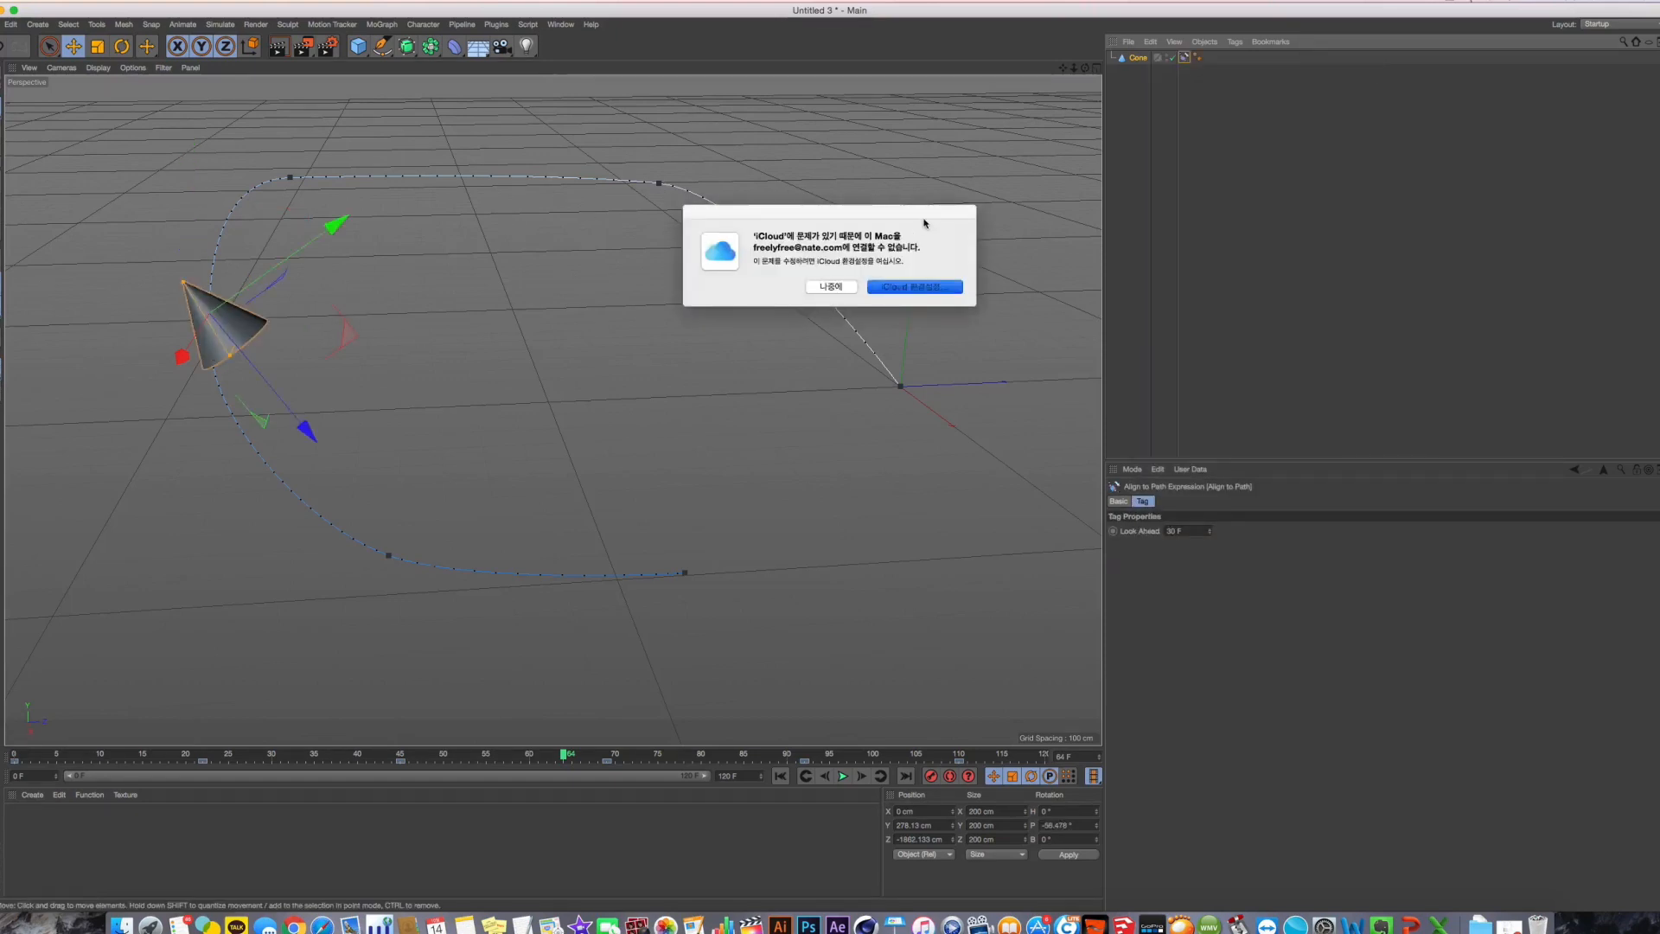
left_click(828, 288)
Play the animation from the first frame to check the cone's alignment to the path, and stop partway
left_click(780, 775)
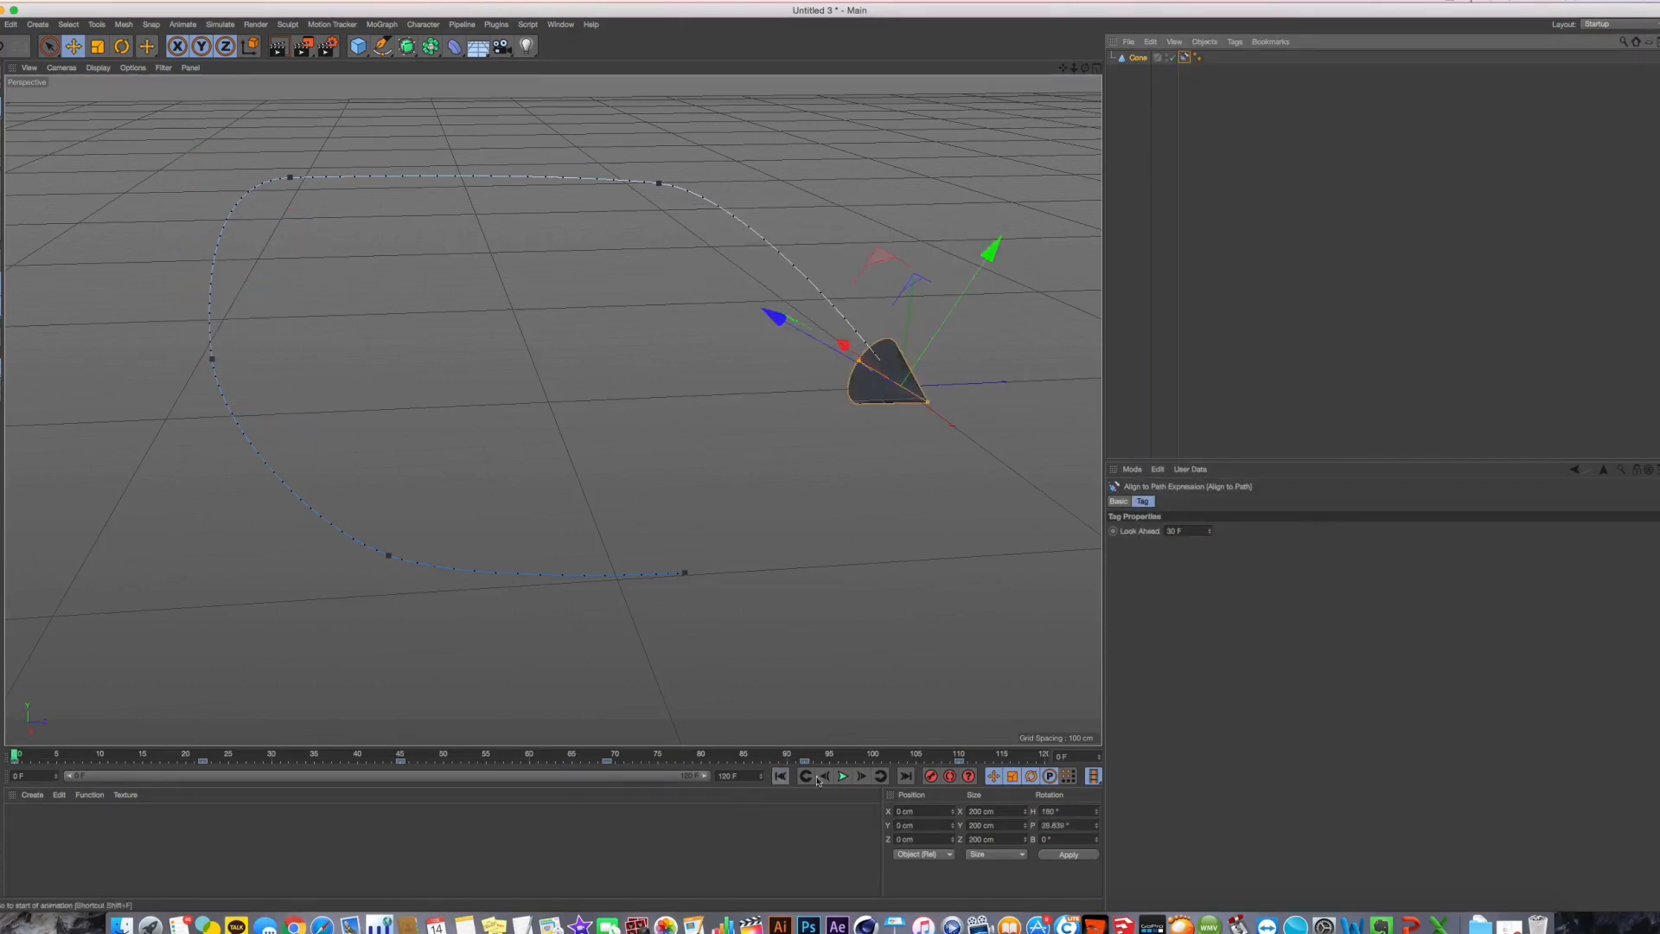
left_click(842, 775)
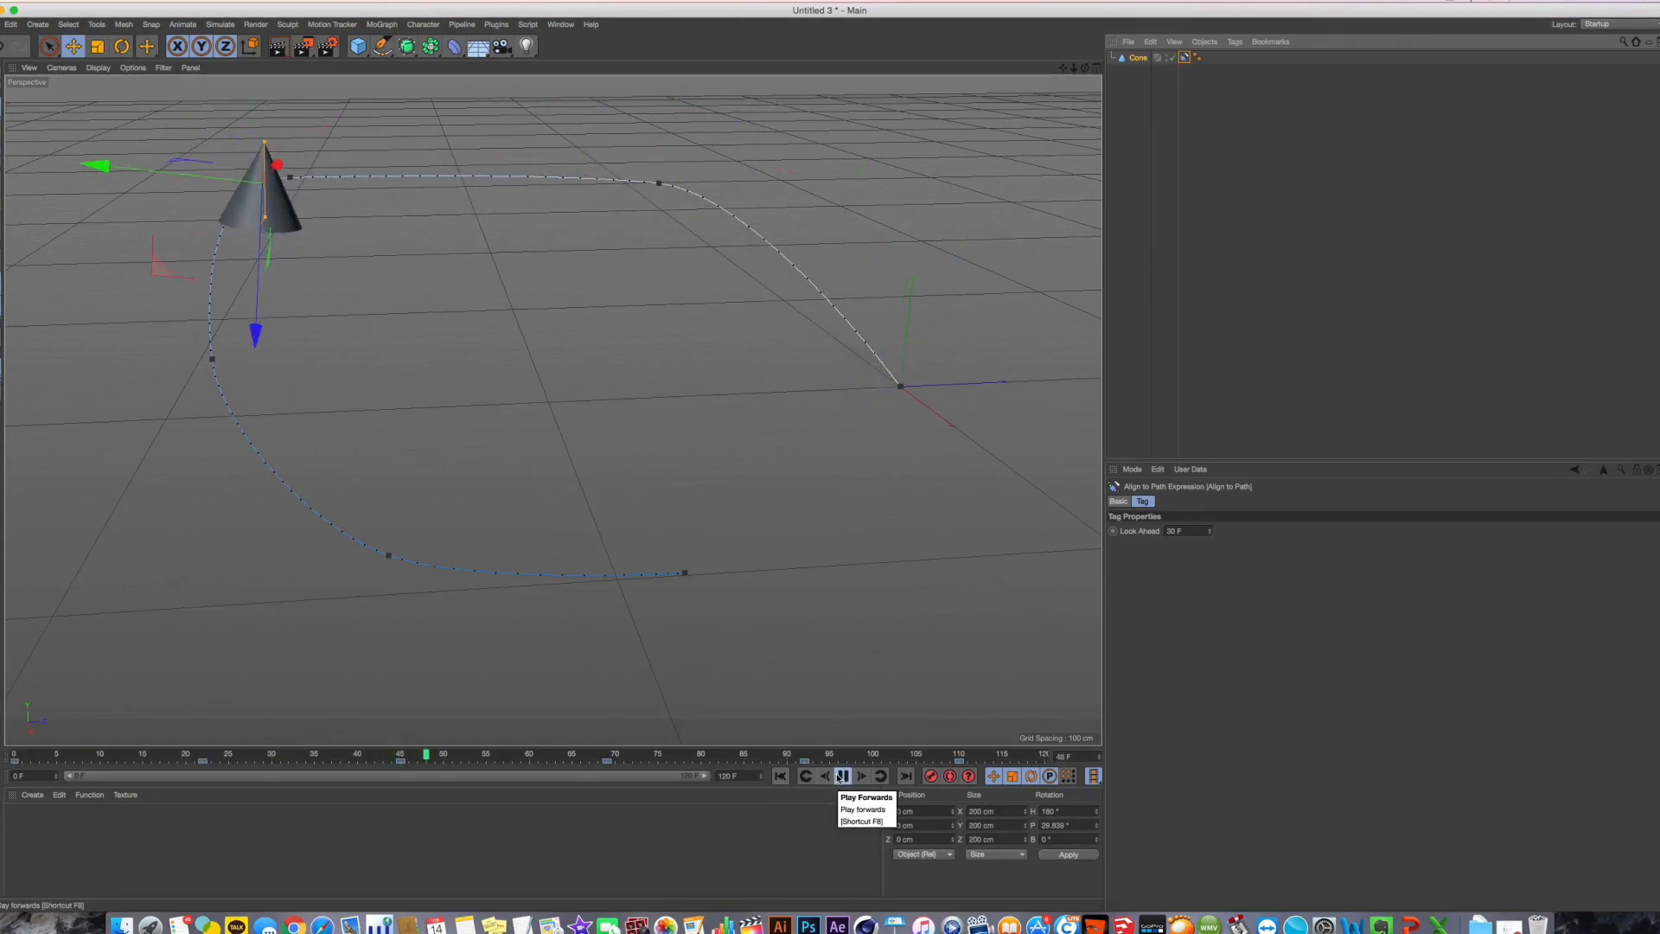
left_click(840, 776)
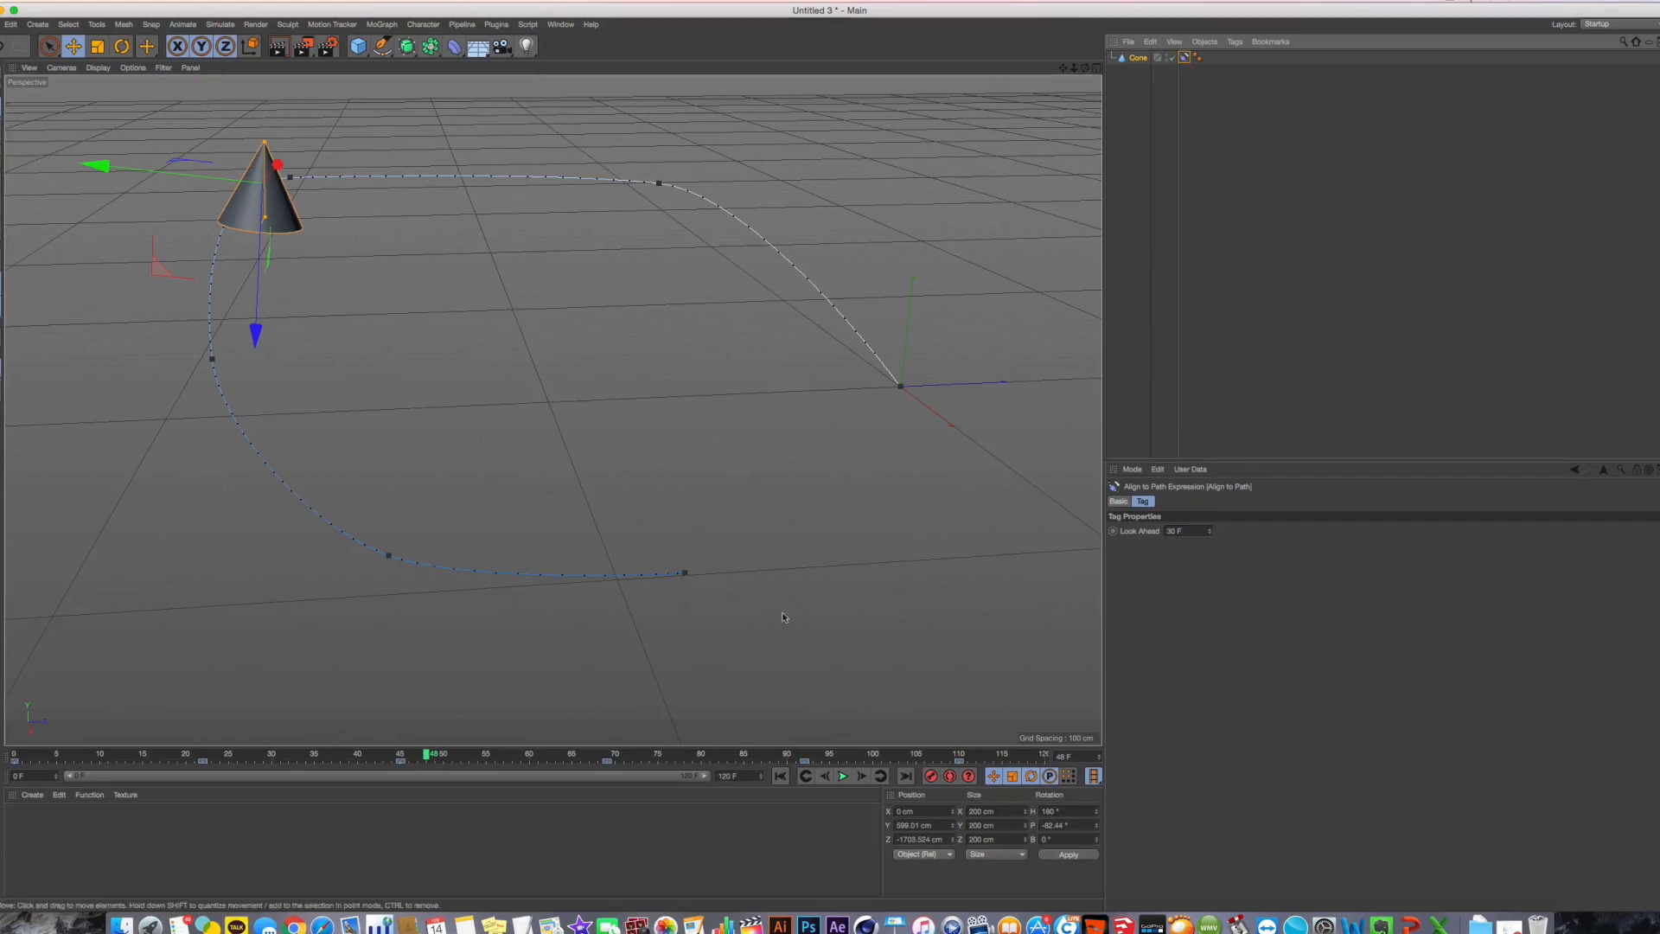
Move the cone's keyframe from frame 22 to frame 30 and return to the first frame
left_click(204, 759)
left_click(204, 759)
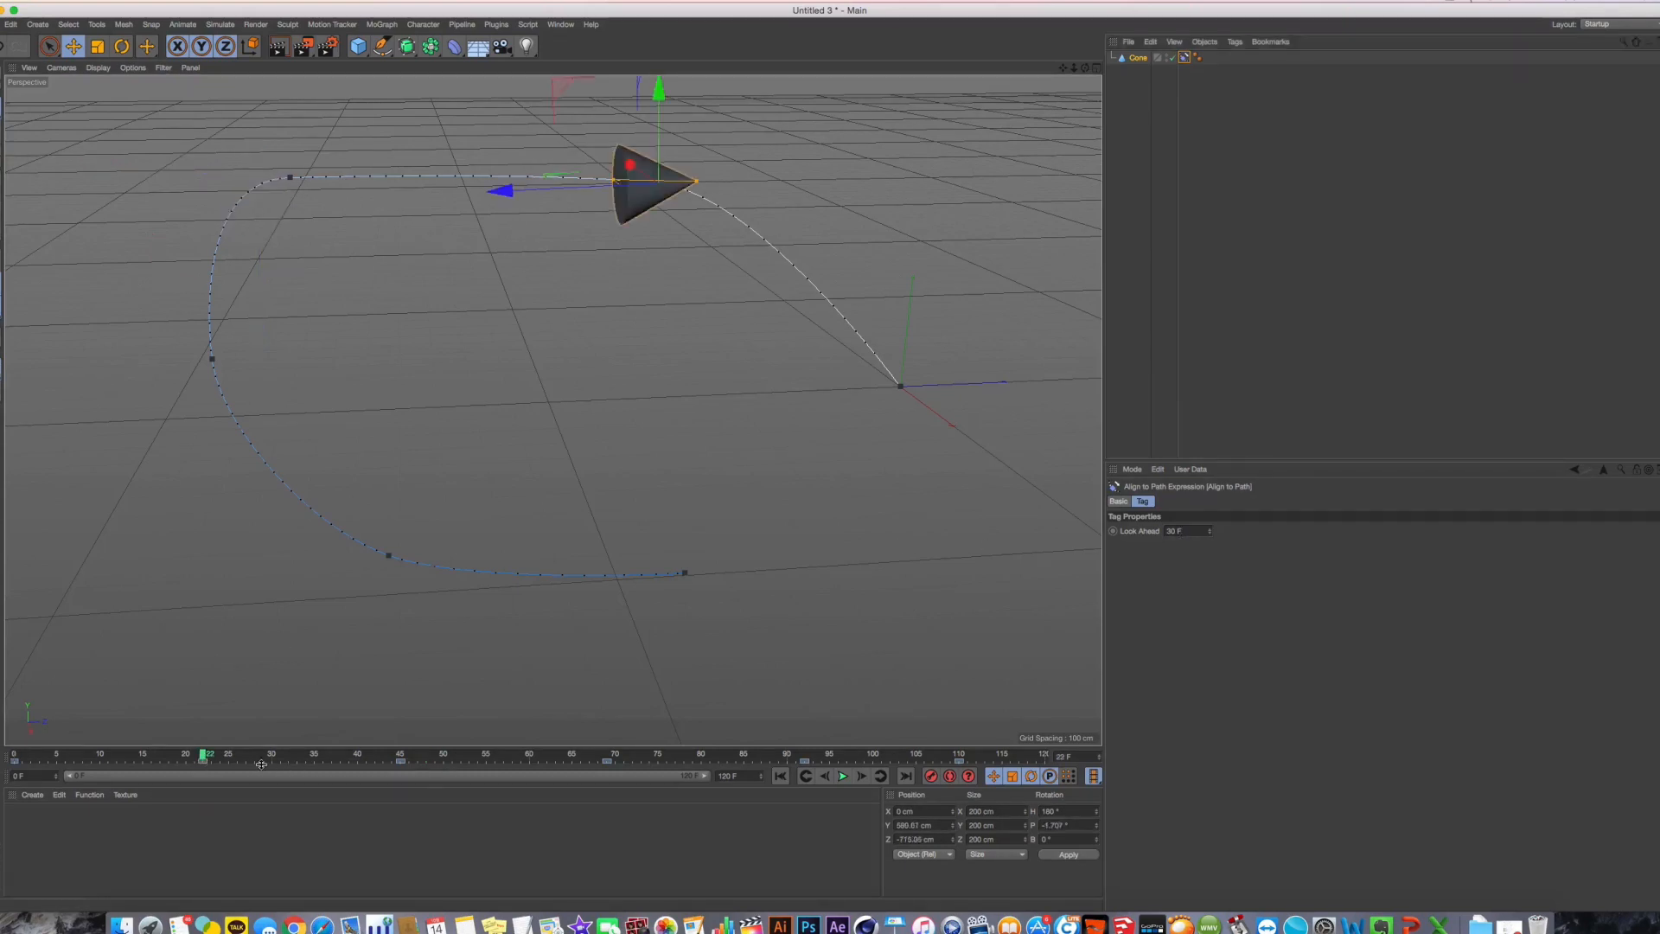
left_click_drag(204, 761, 14, 758)
left_click(273, 758)
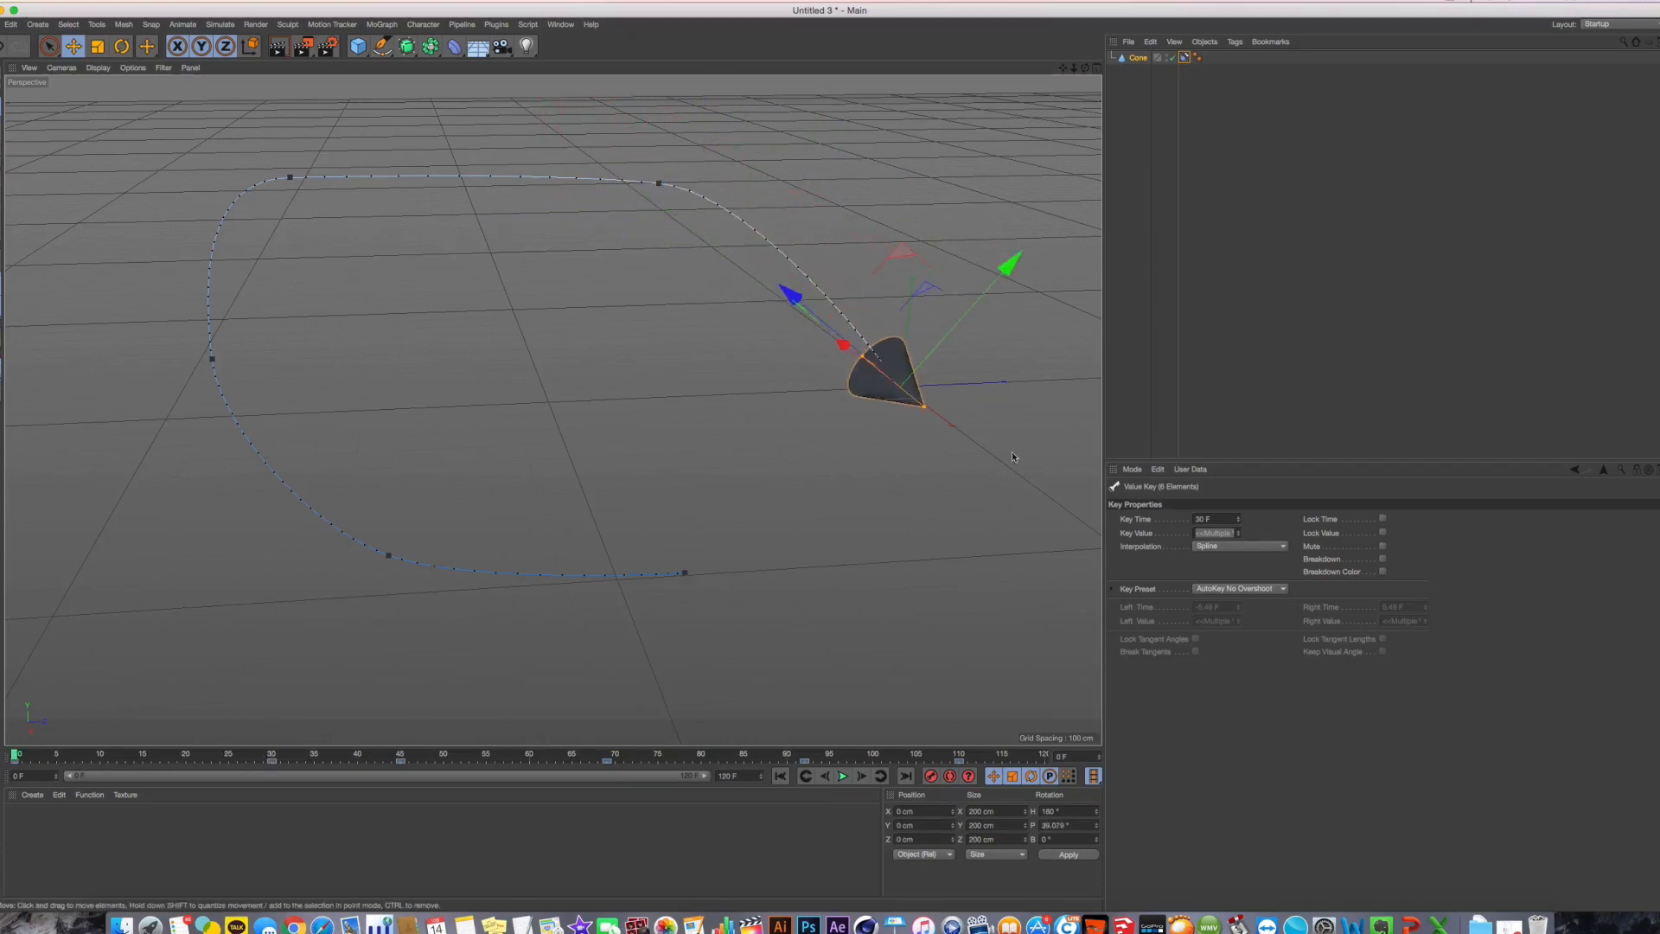
Set the cone's orientation to +Z so its tip points forward, and check its direction at frame 30
left_click(1184, 59)
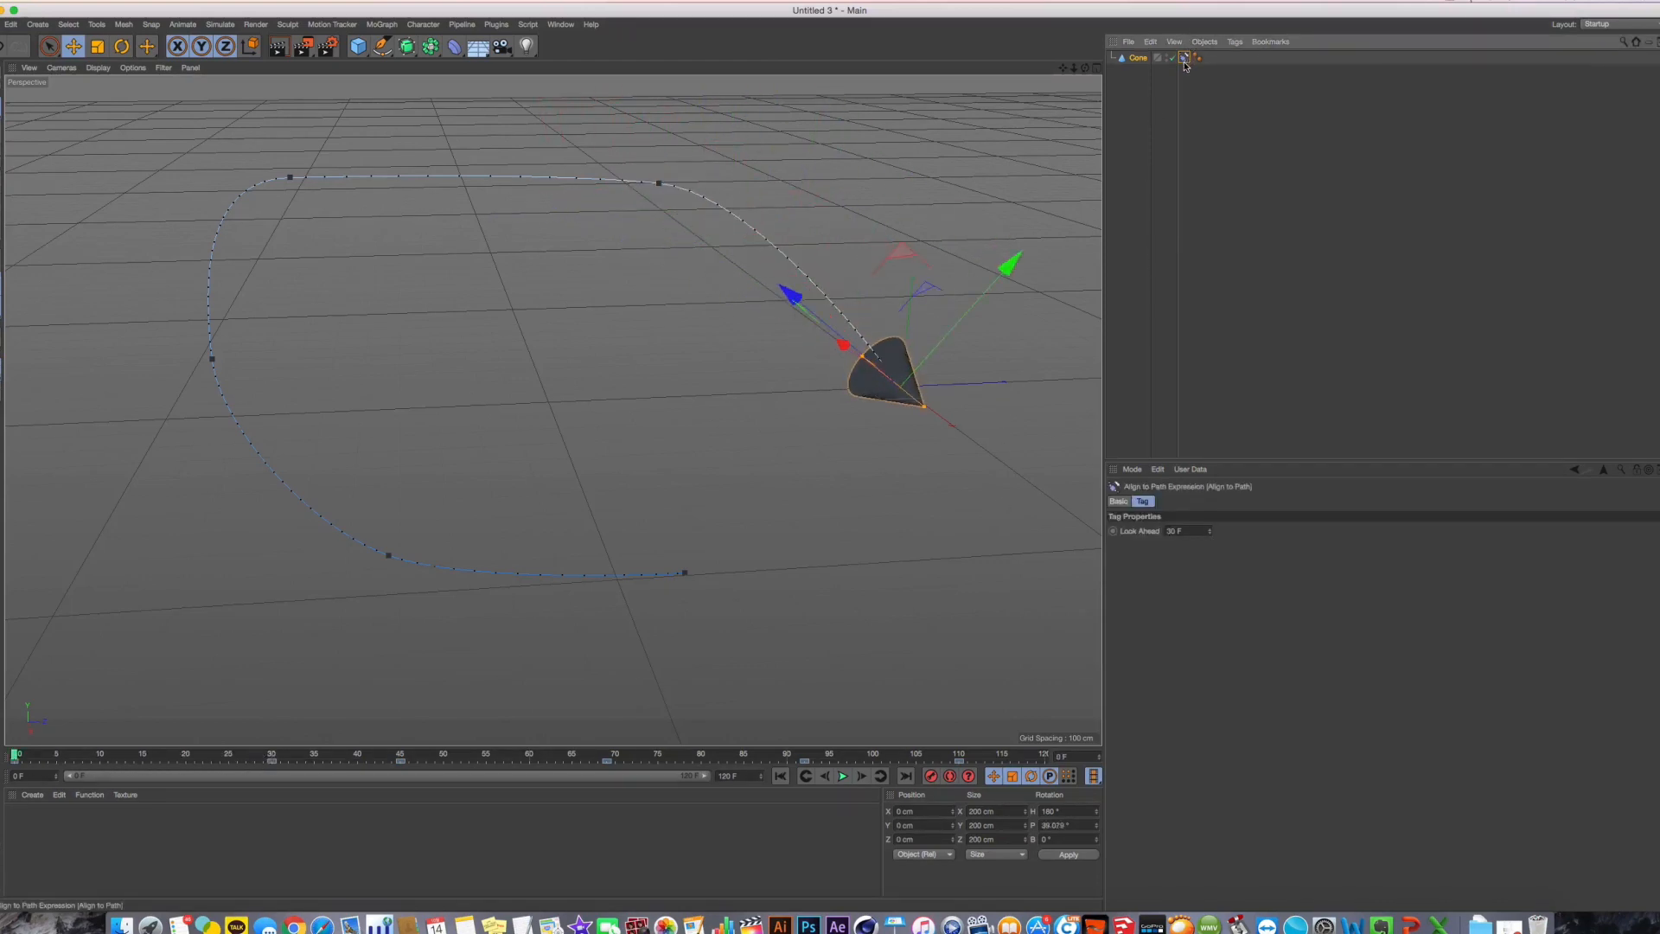
left_click(1141, 59)
left_click(1224, 501)
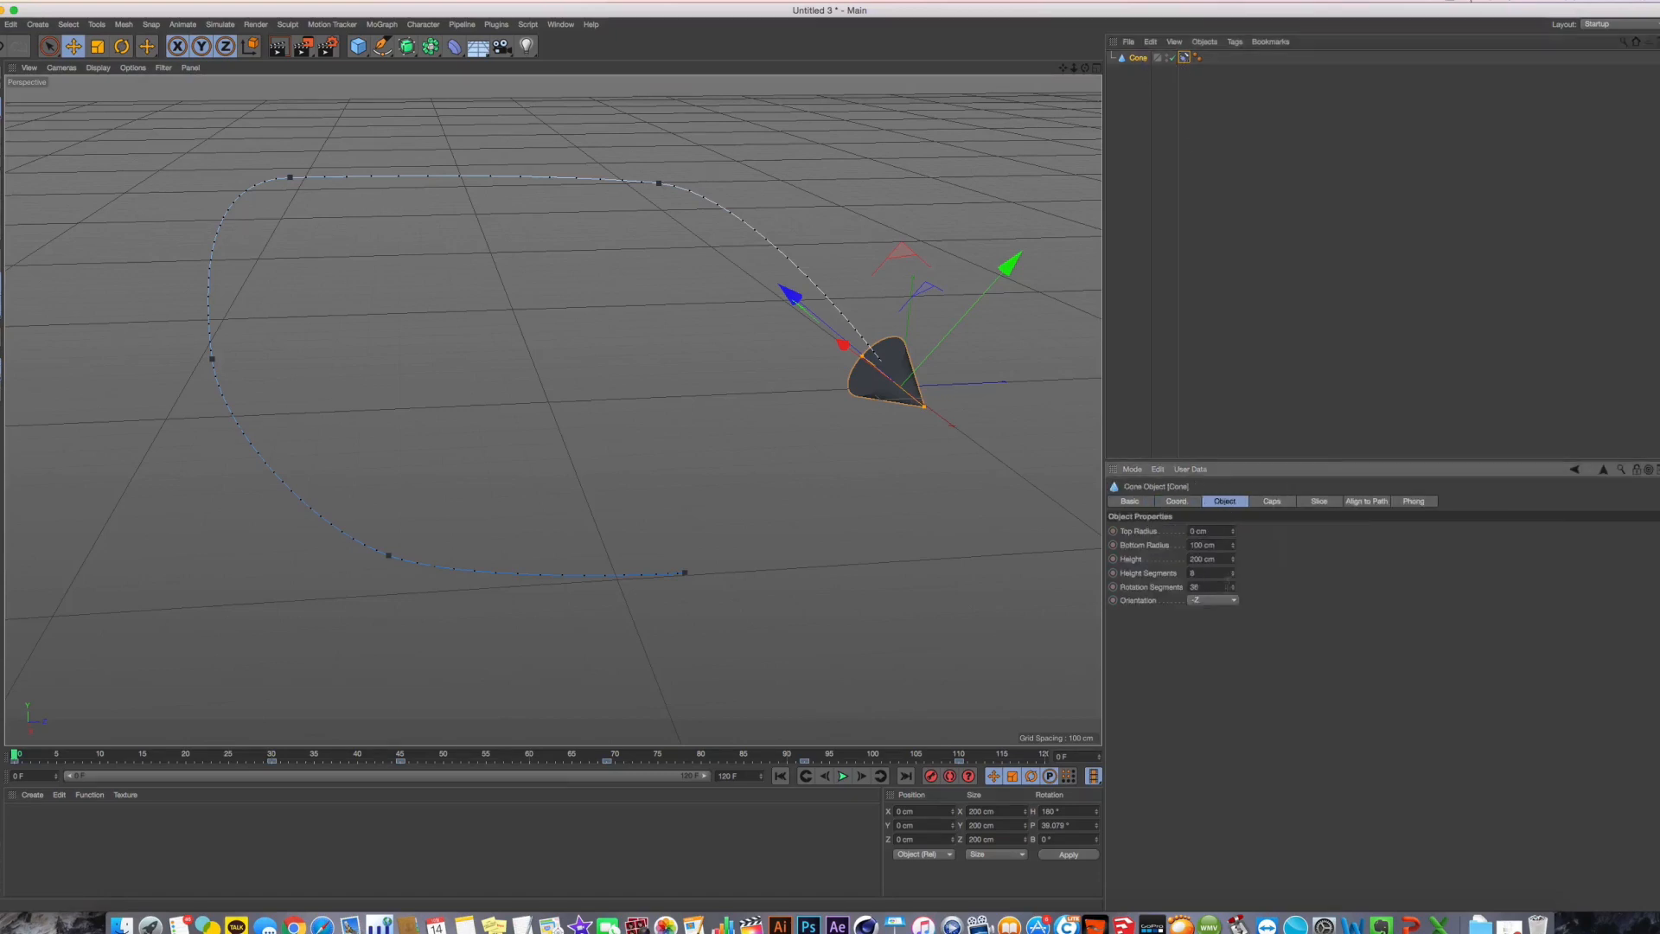
left_click(1214, 600)
left_click(1212, 667)
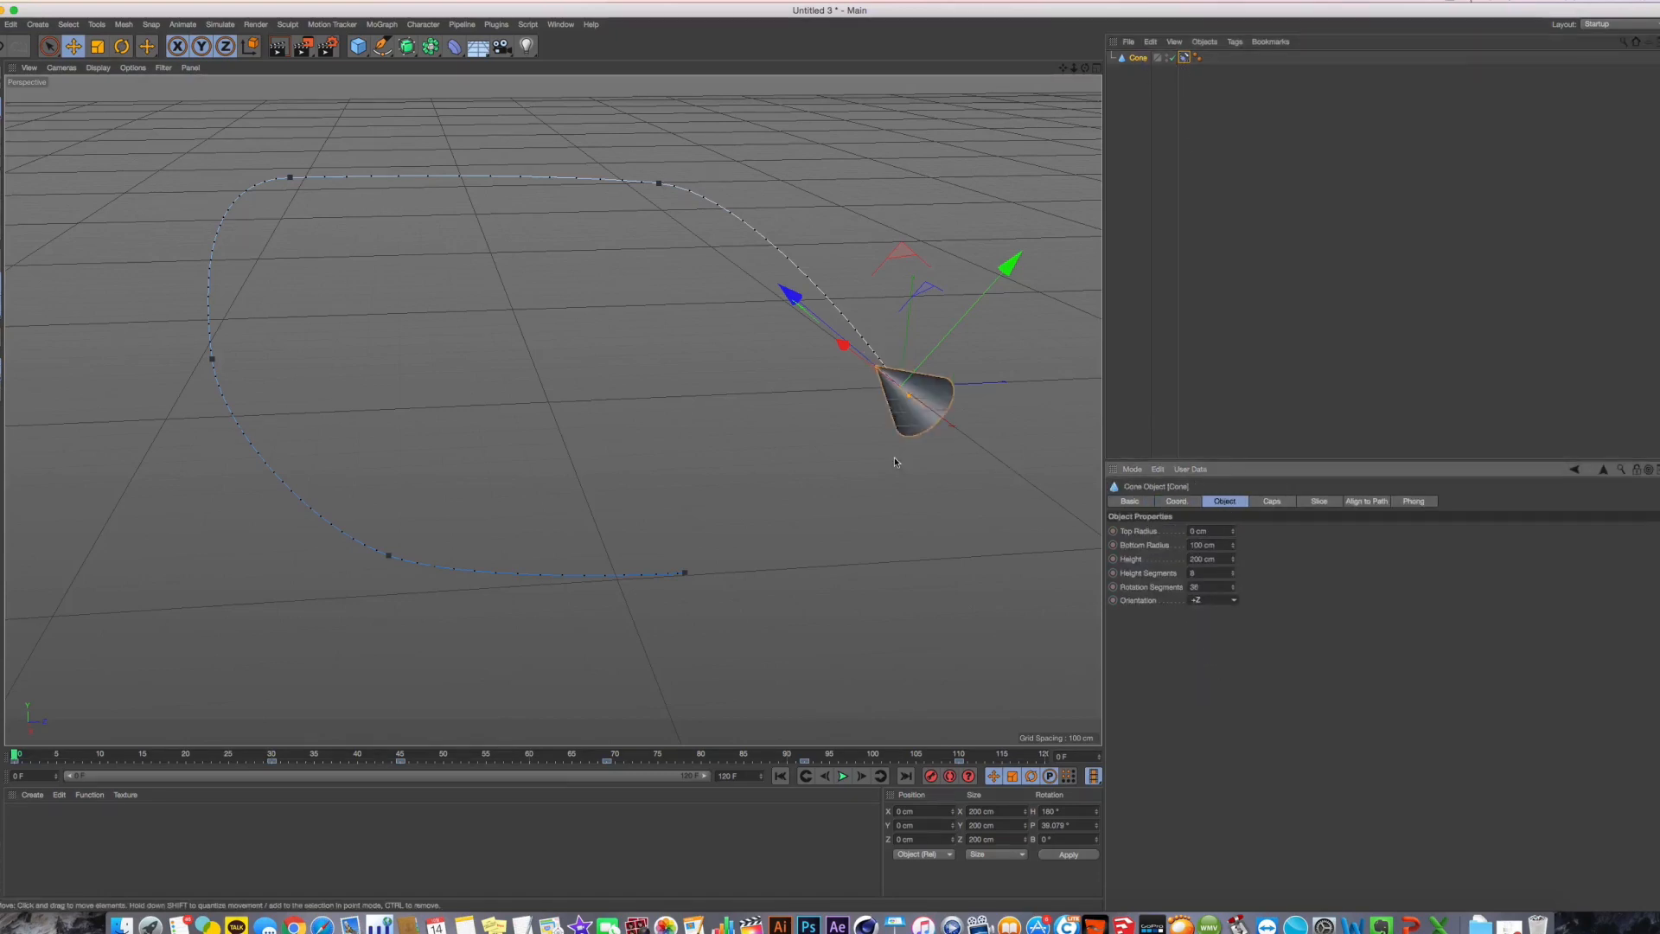
middle_click_drag(630, 400, 596, 491, "alt")
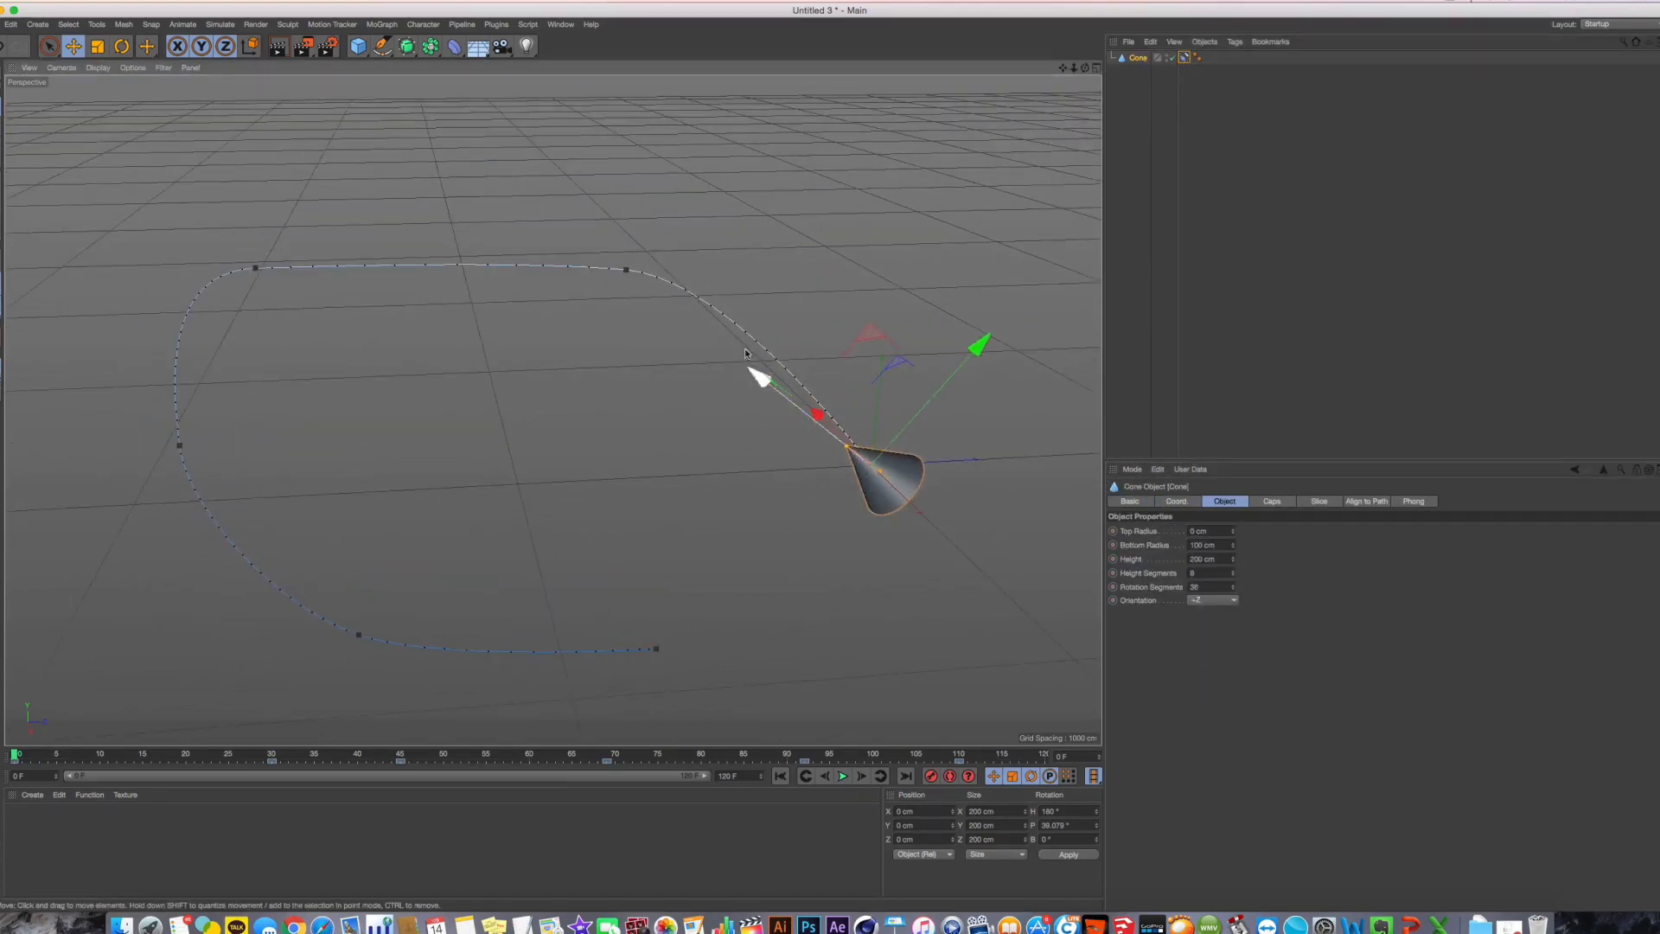
left_click(269, 752)
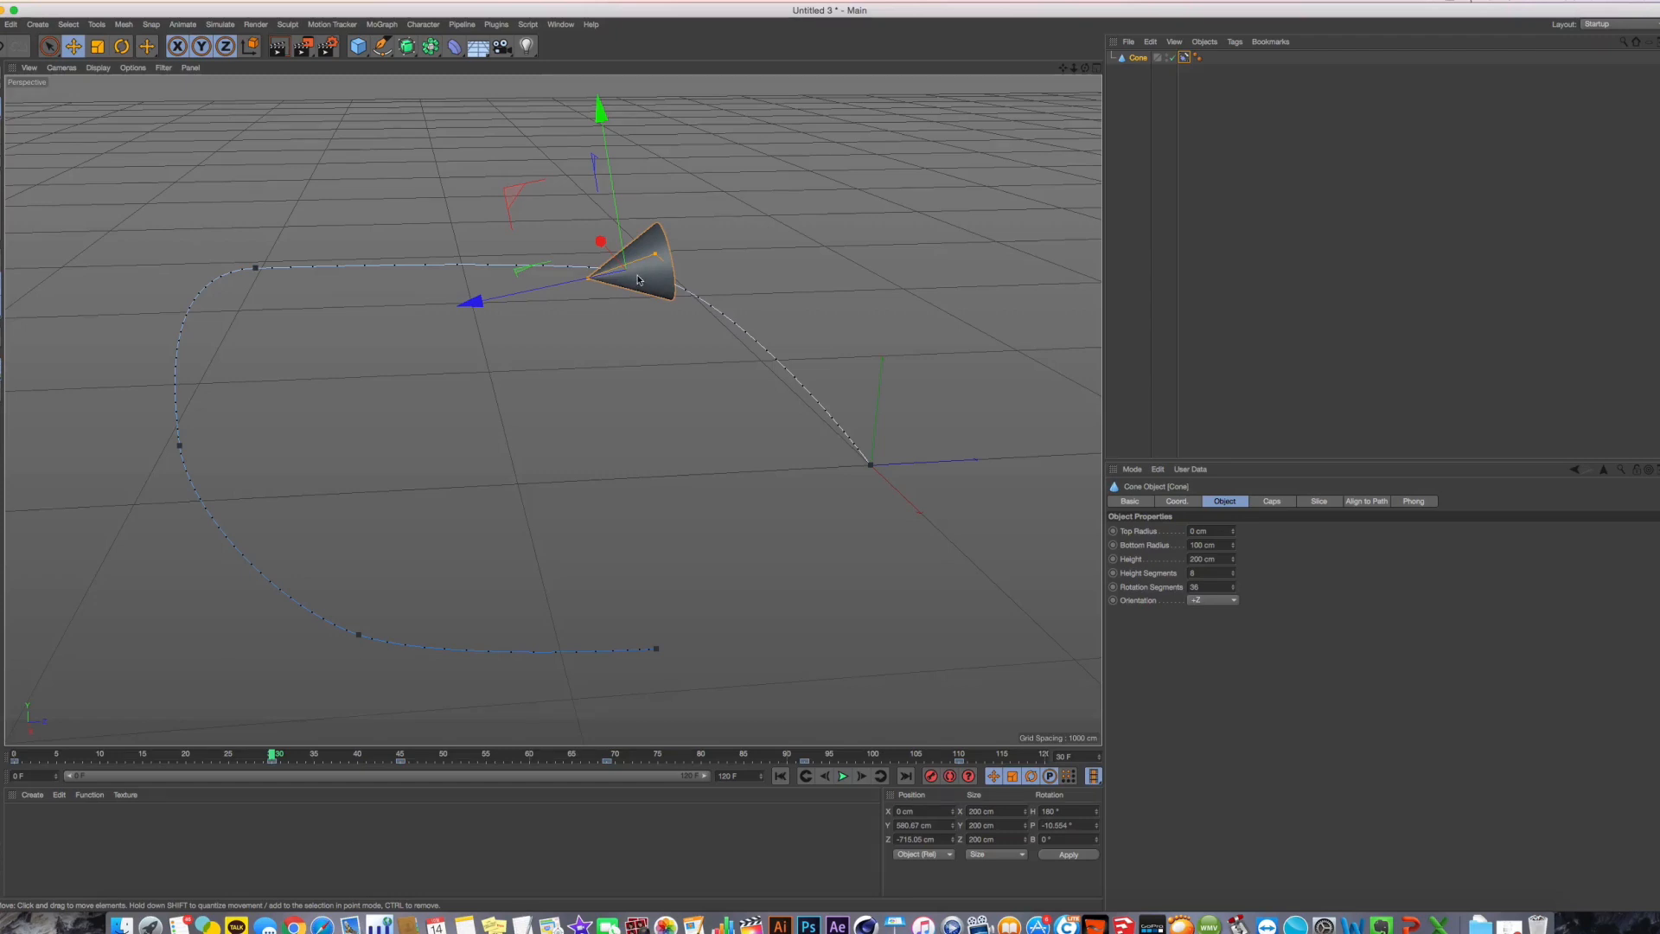
Hide the cone and use Doodle Paint to draw a round face with an eye and mouth at the path's start
left_click_drag(791, 437, 763, 377, "alt")
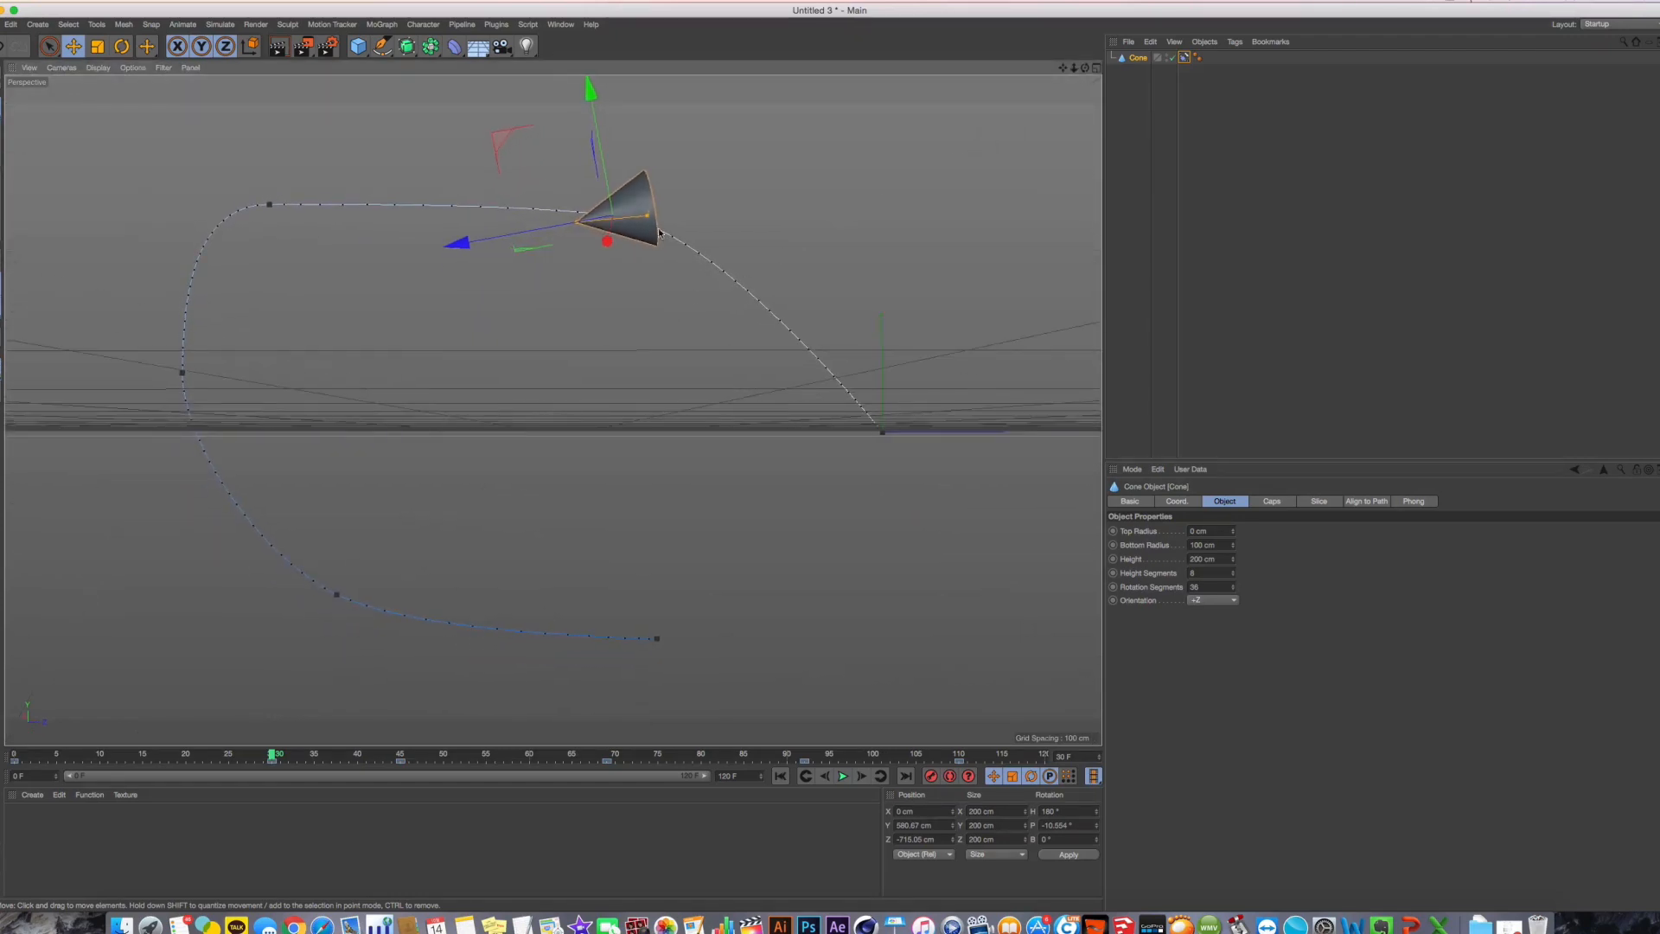
left_click(1172, 58)
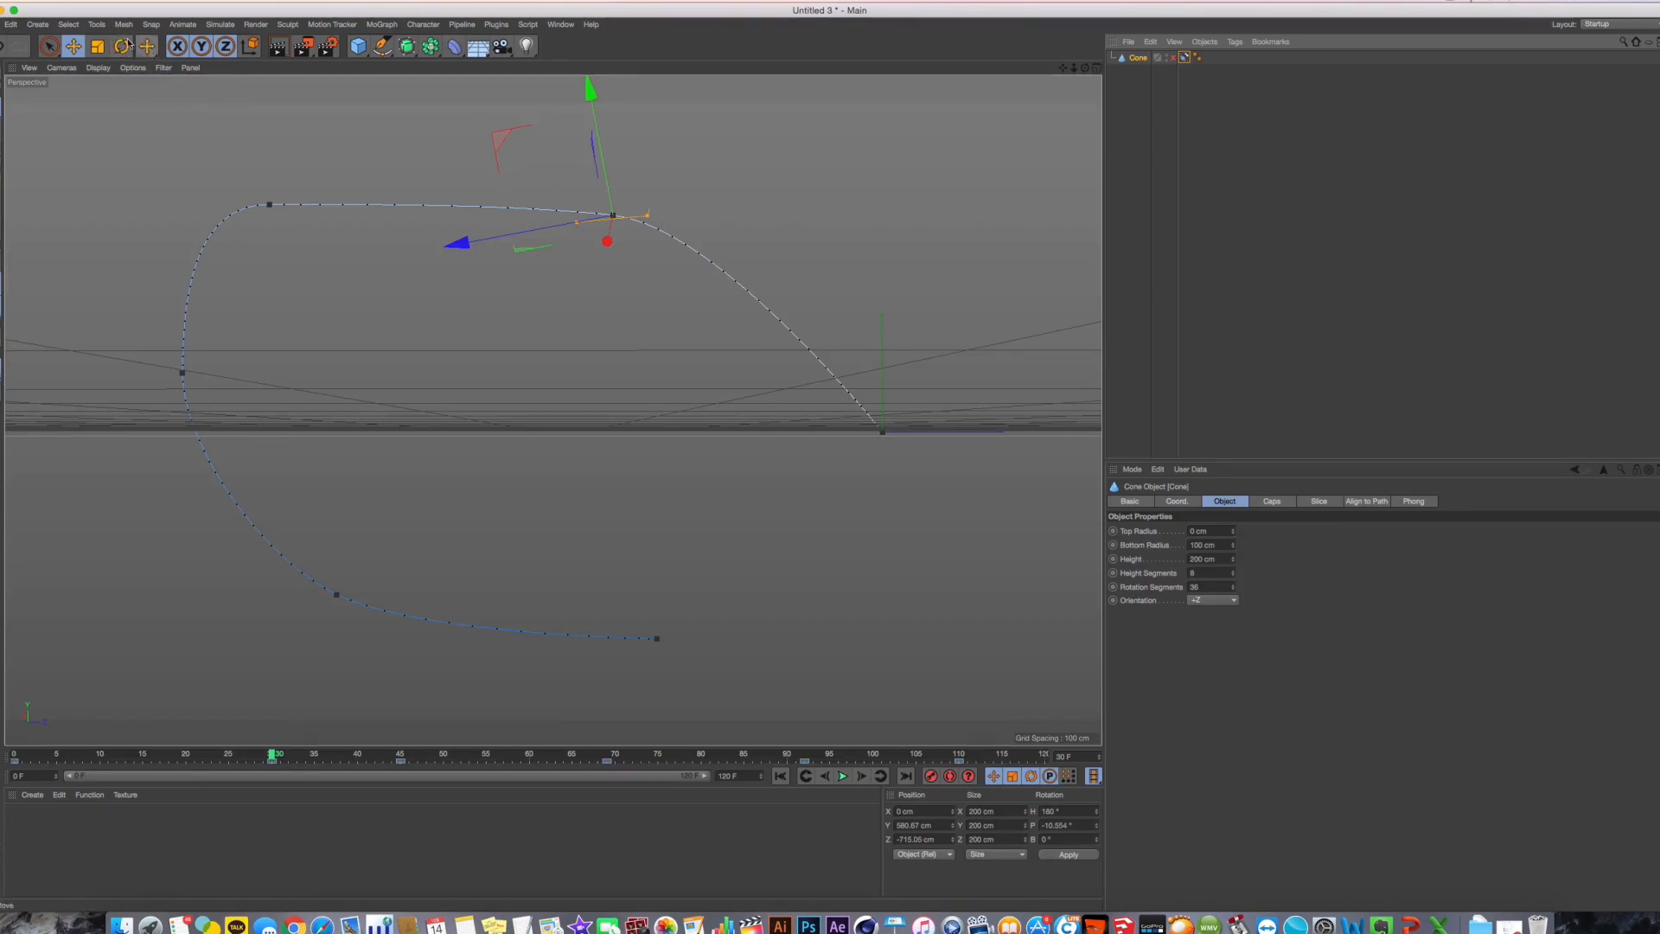
left_click(97, 24)
mouse_move(147, 178)
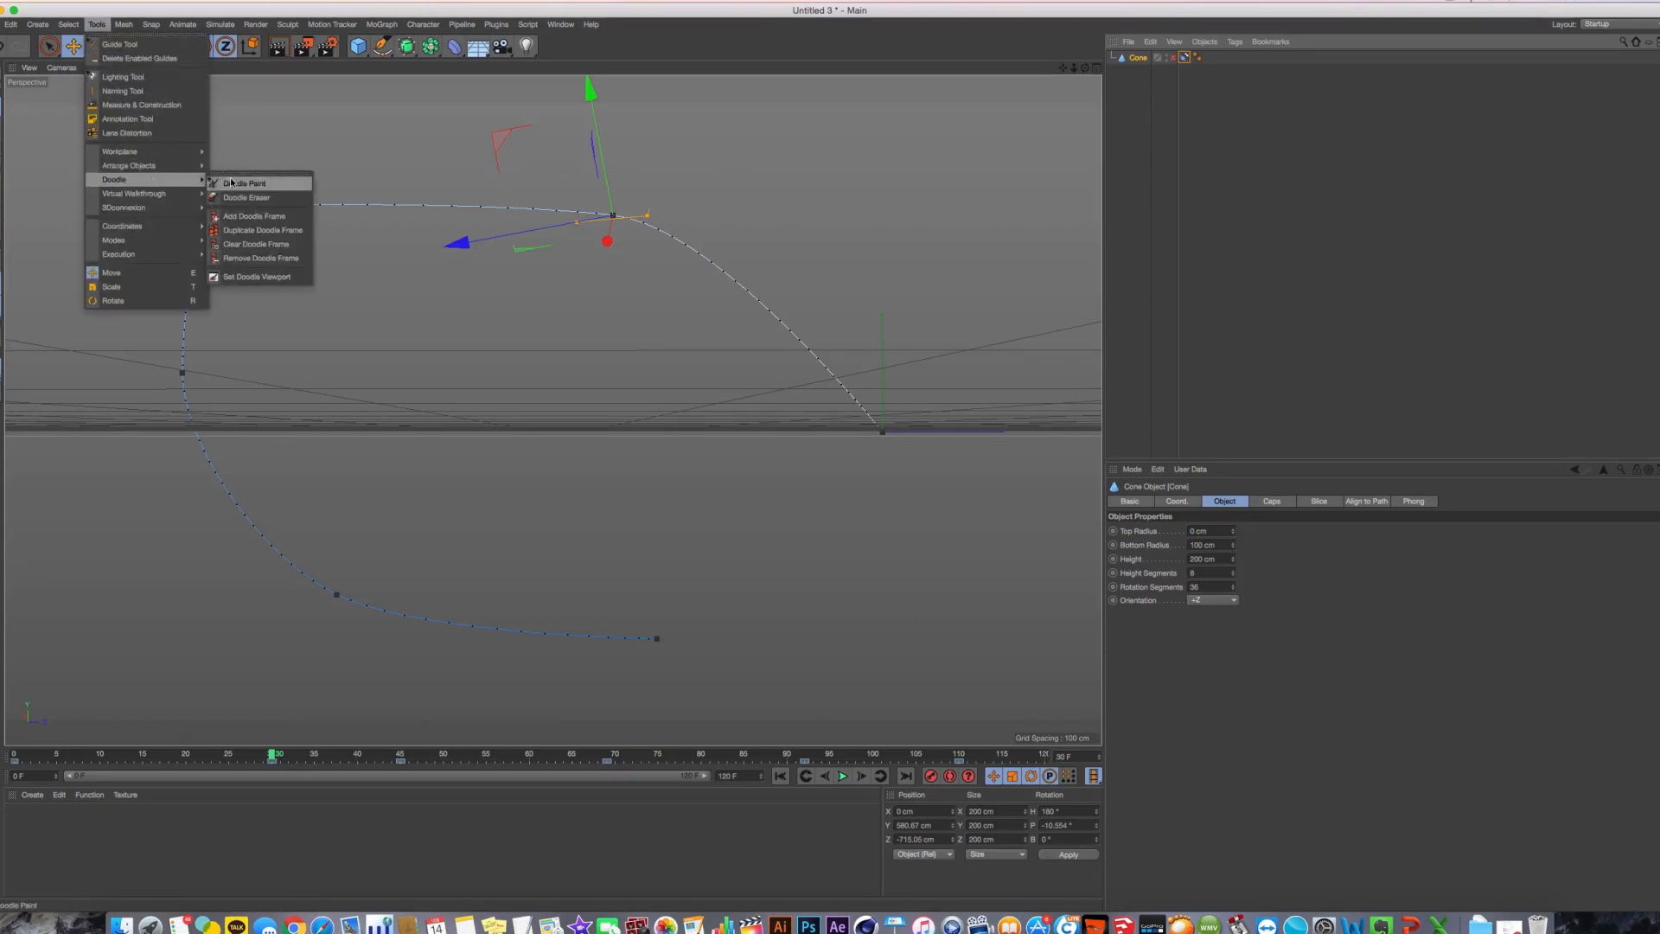
left_click(250, 184)
mouse_move(918, 415)
left_mouse_down()
mouse_move(963, 413)
mouse_move(927, 401)
mouse_move(920, 450)
left_mouse_up()
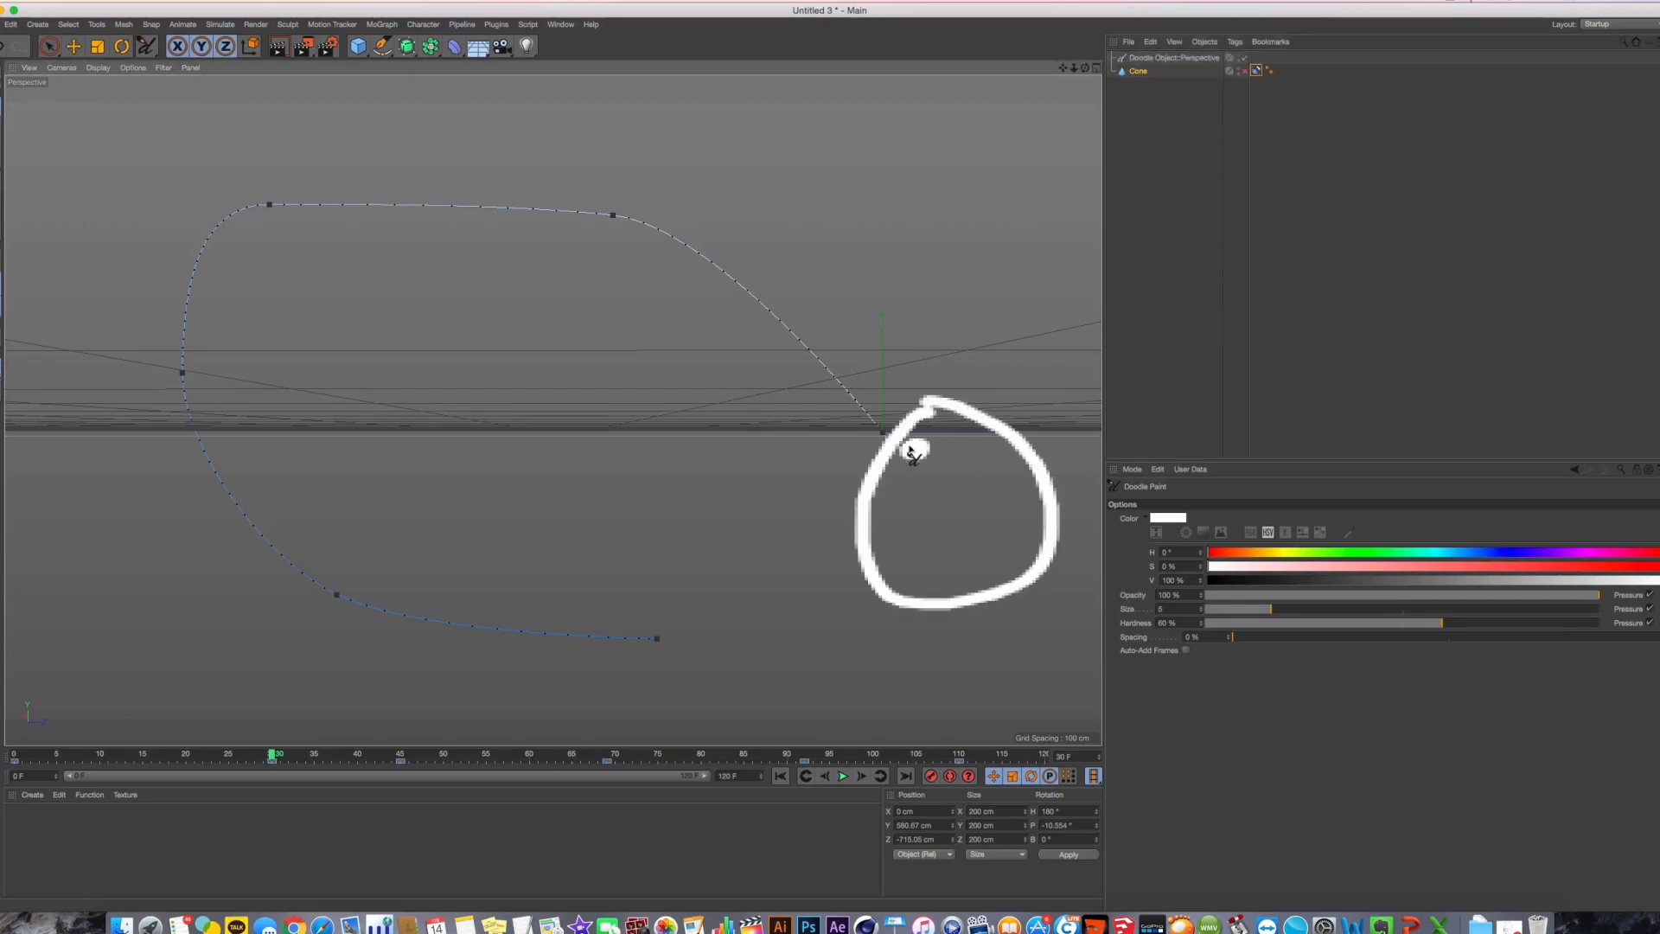
left_click_drag(871, 517, 926, 529)
Doodle a dotted line of sight from the face to the path's frame 30 keyframe and finish it with an arrowhead
left_click(865, 435)
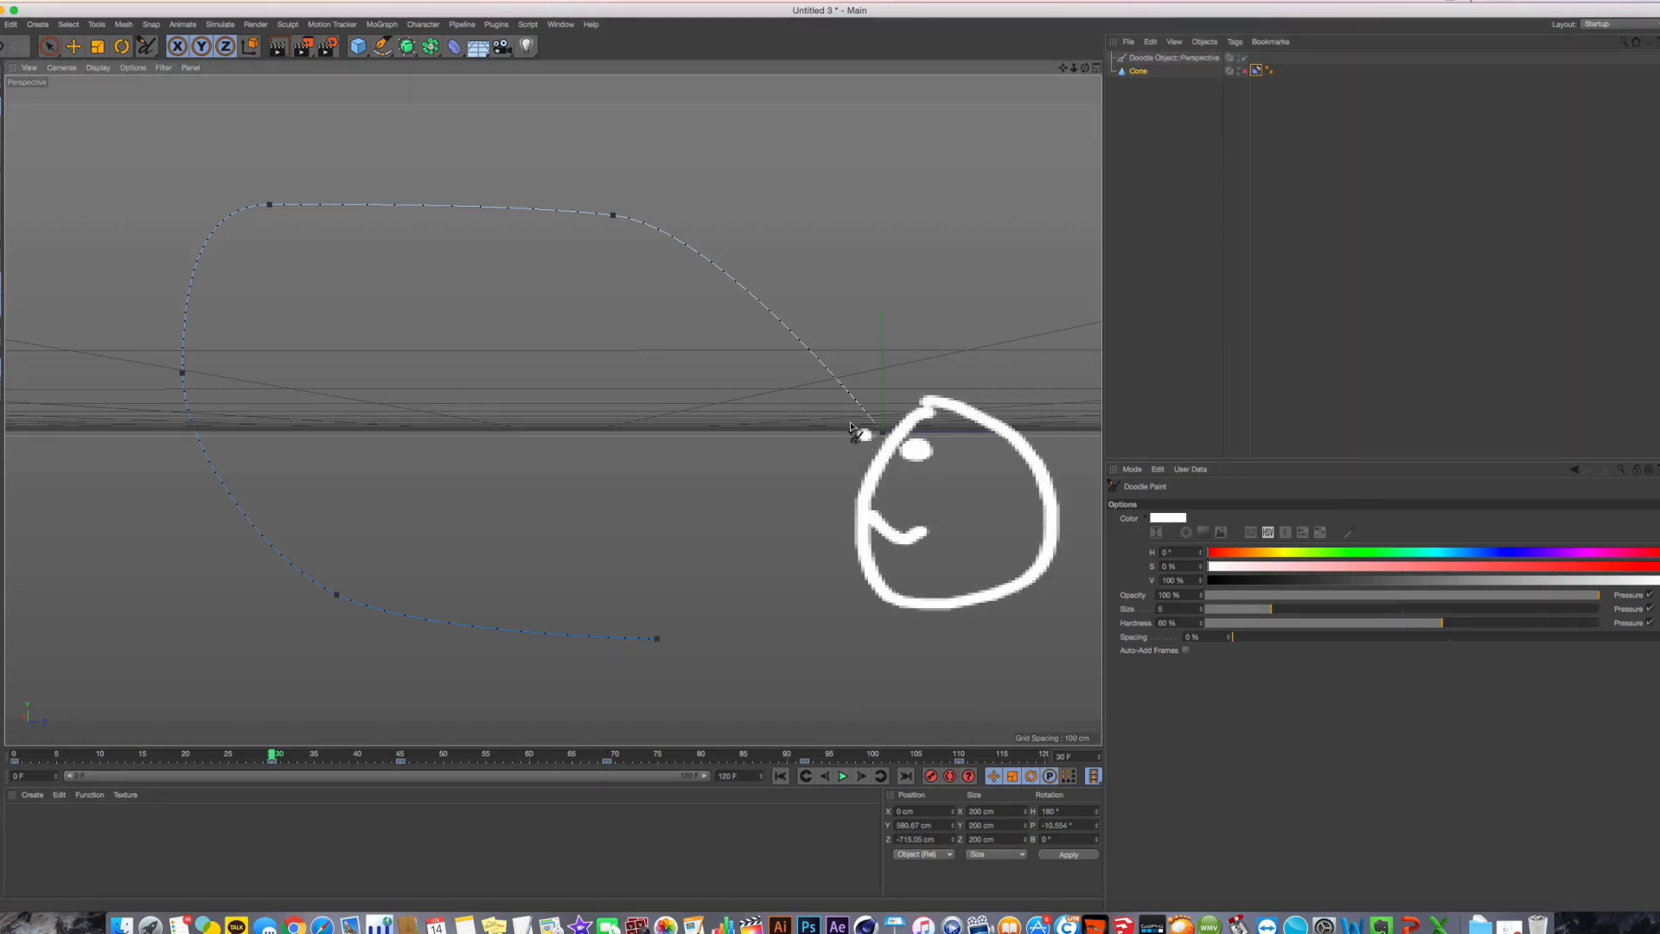
left_click(849, 421)
left_click(833, 402)
left_click(804, 377)
left_click(778, 357)
left_click(749, 334)
left_click(711, 305)
left_click(687, 289)
left_click(657, 257)
left_click(643, 247)
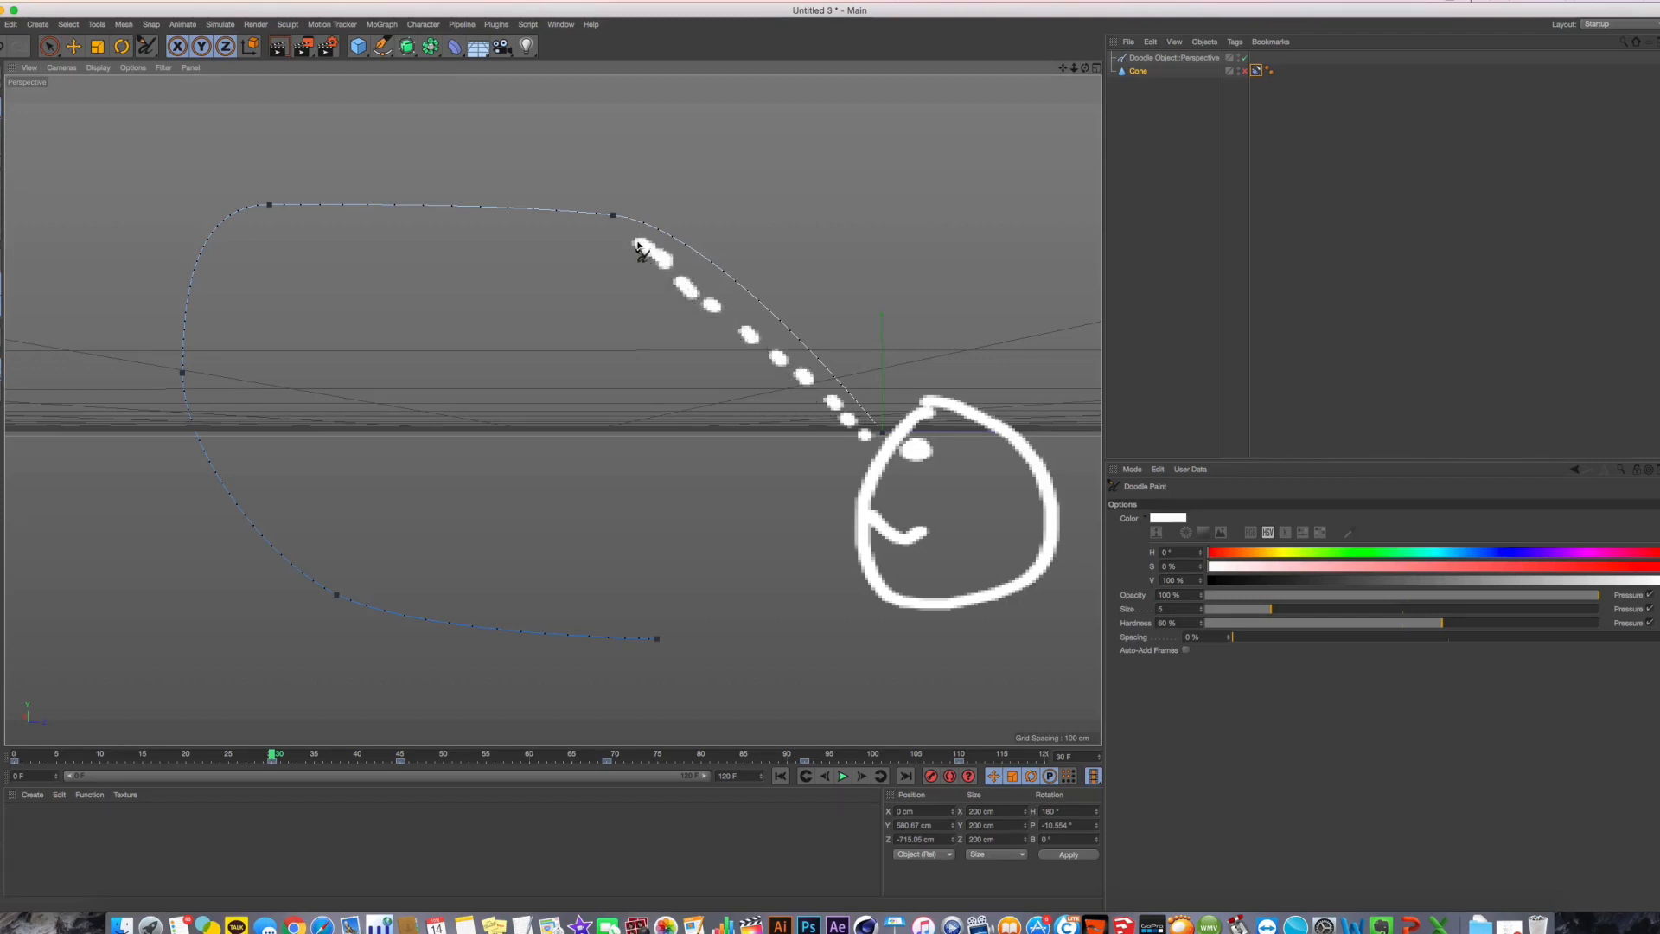
mouse_move(648, 320)
left_mouse_down()
mouse_move(624, 227)
mouse_move(700, 247)
left_mouse_up()
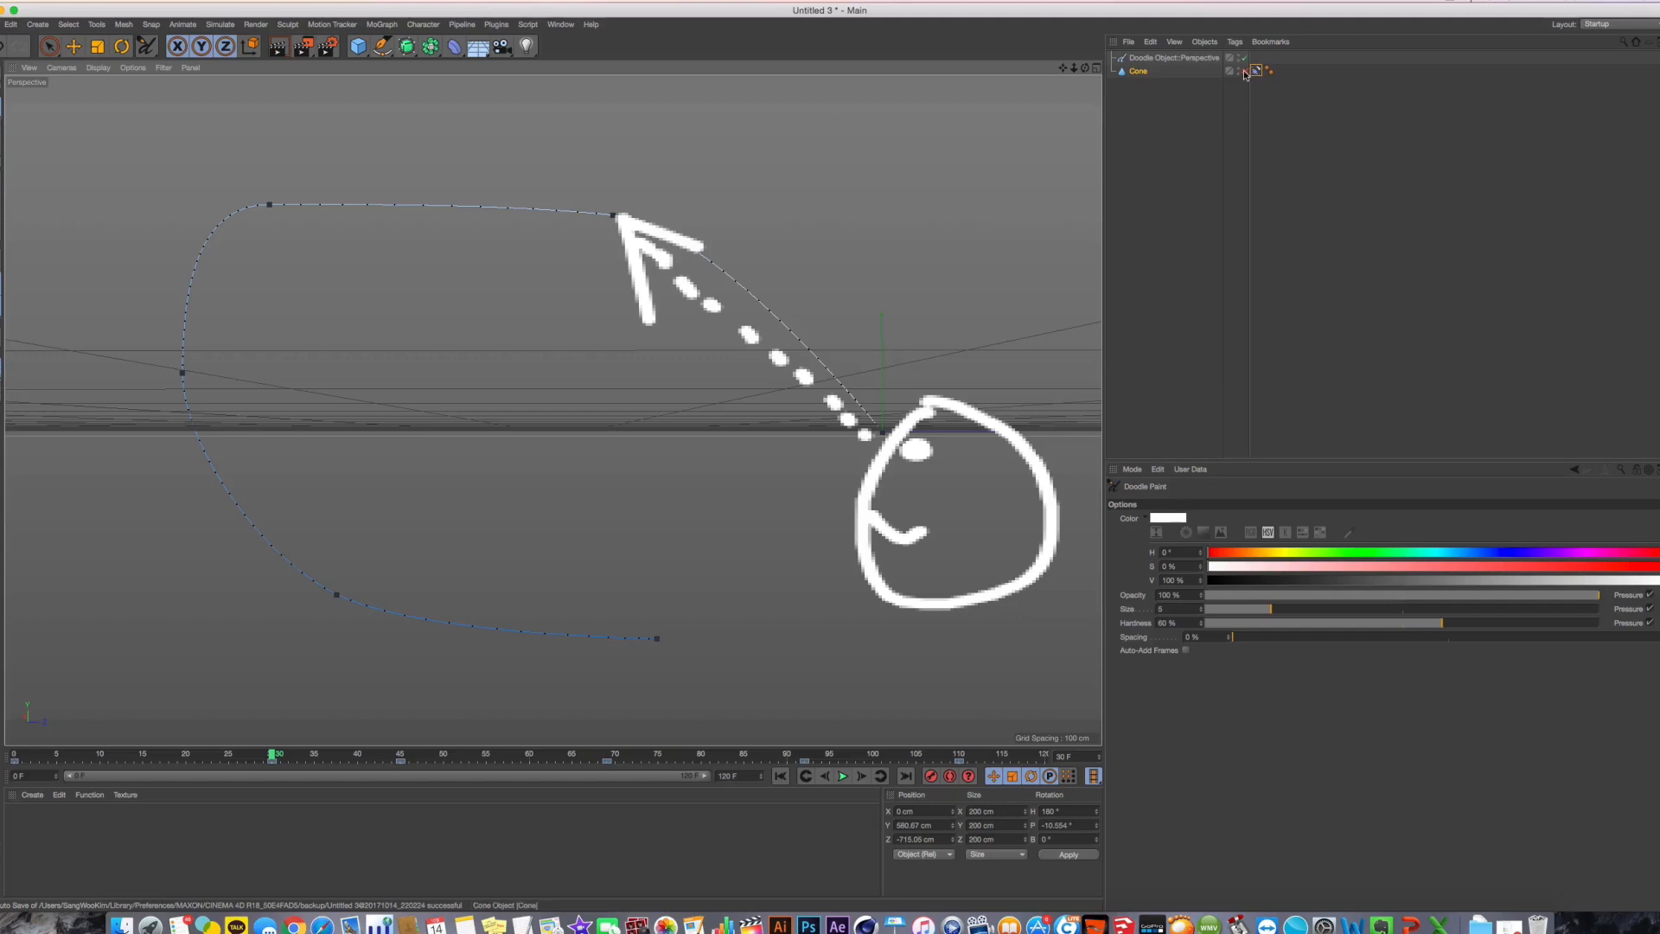
Show the cone again at the first frame, trace its outline with the doodle brush, and close the arrowhead into a triangle
left_click(783, 776)
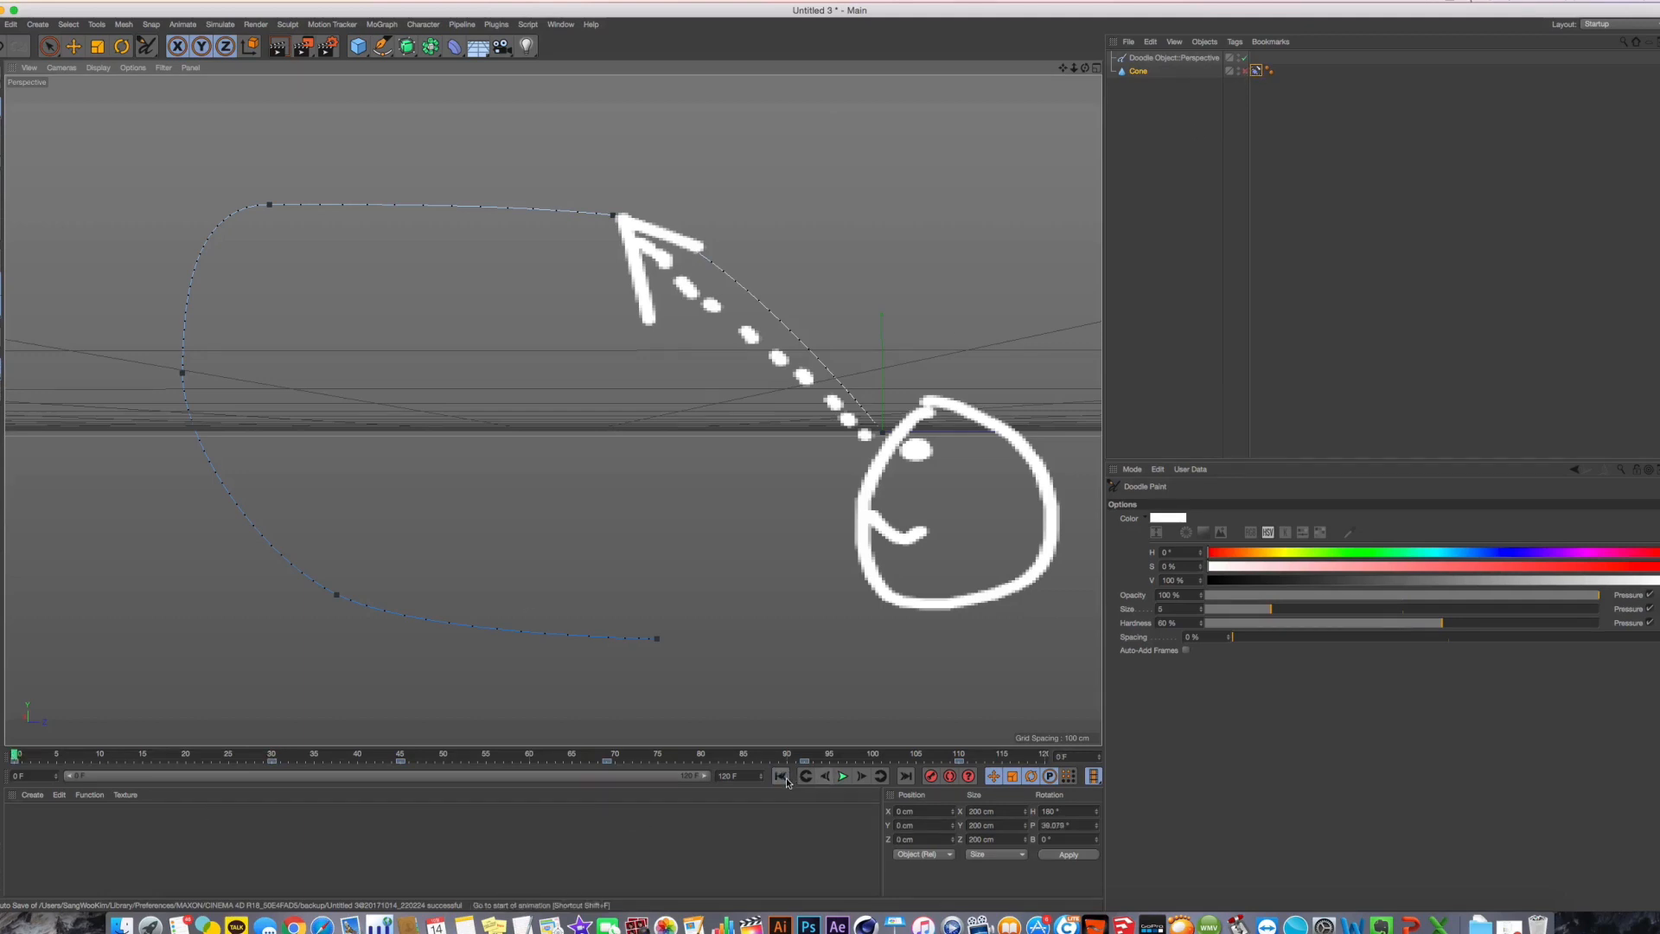
left_click(1248, 73)
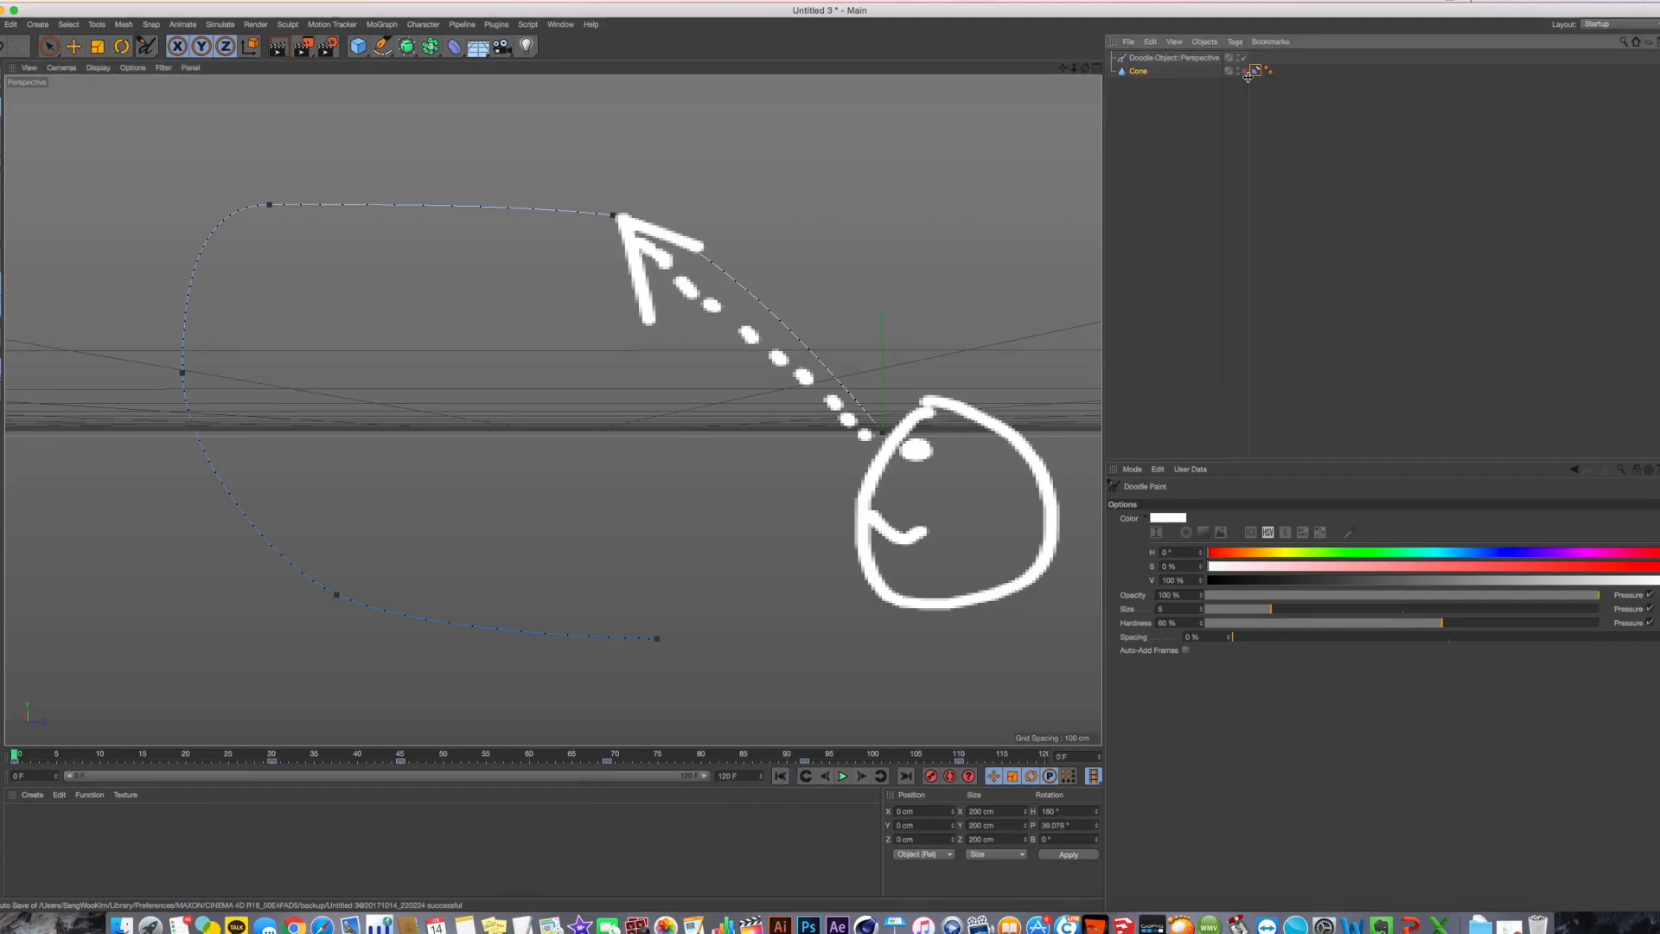
left_click(1244, 72)
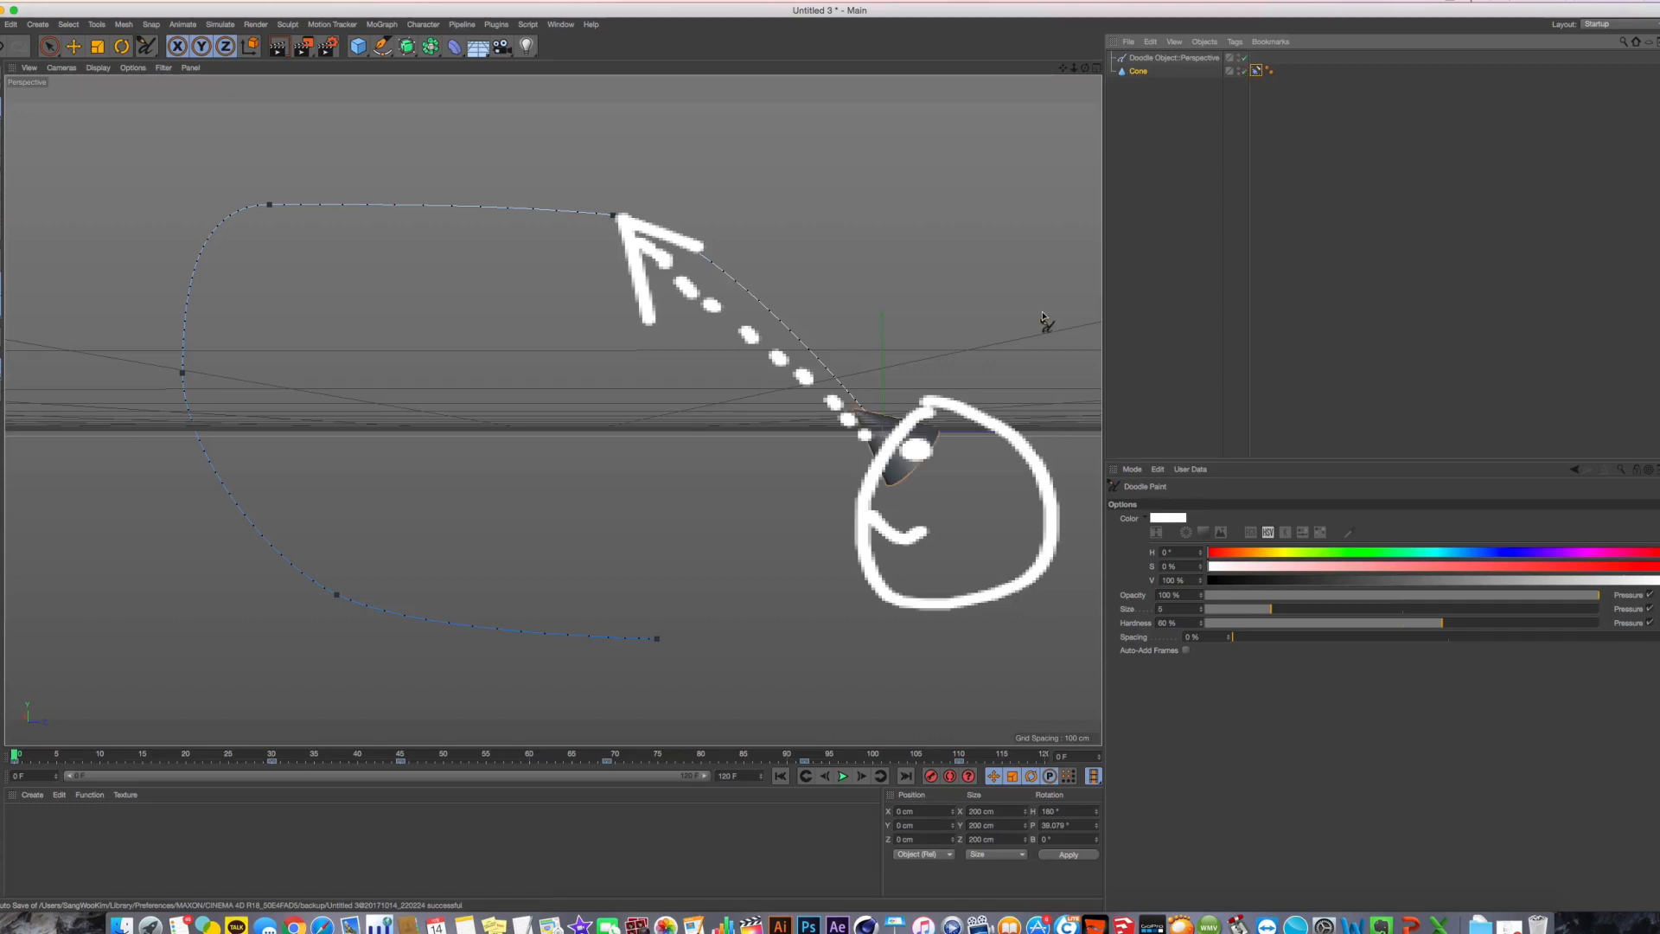
mouse_move(847, 416)
left_mouse_down()
mouse_move(882, 488)
mouse_move(929, 436)
mouse_move(849, 413)
left_mouse_up()
mouse_move(620, 207)
left_mouse_down()
mouse_move(677, 241)
mouse_move(649, 322)
left_mouse_up()
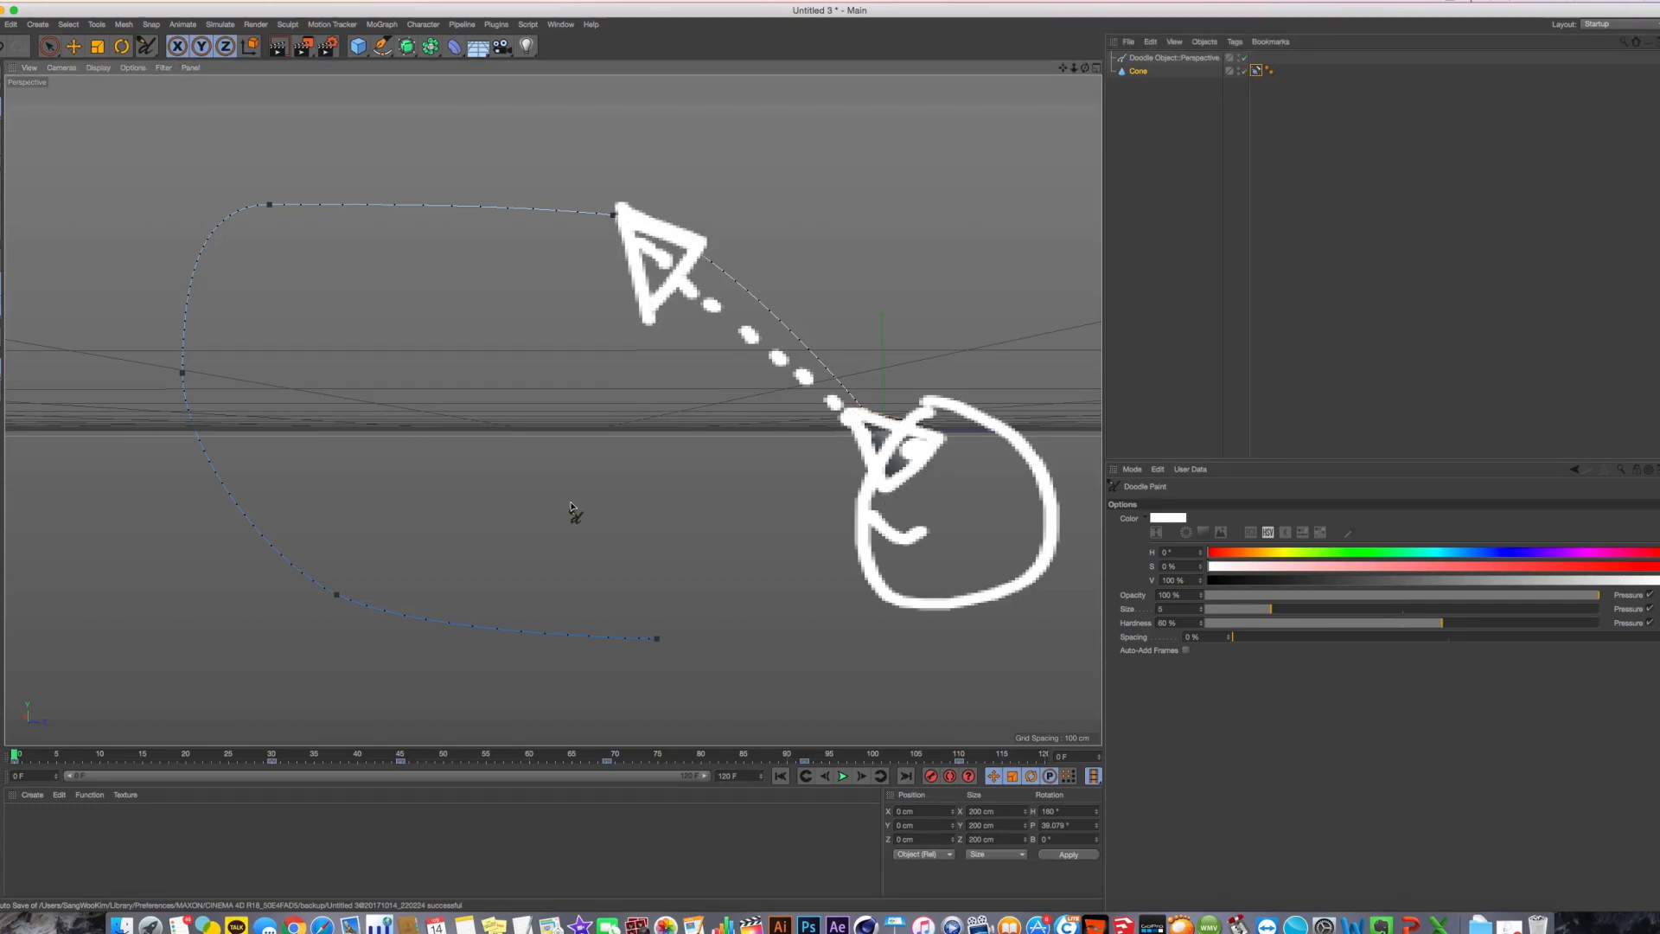
Delete the doodle object from the scene and reselect the cone
left_click(73, 46)
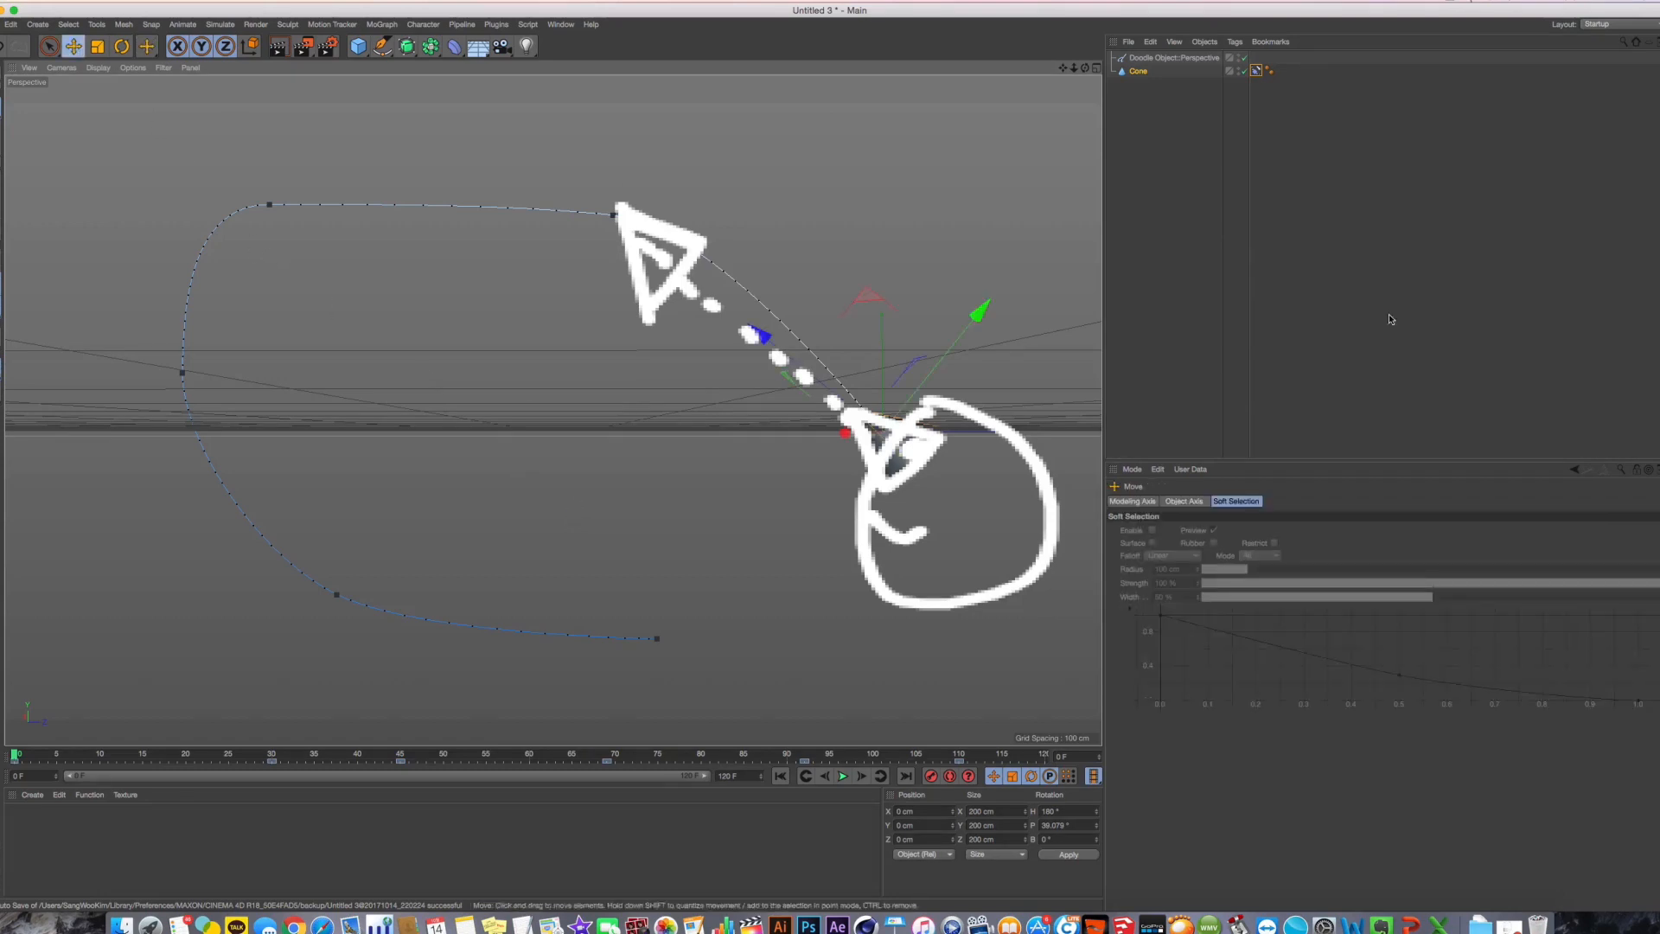
left_click(1257, 72)
key("Delete")
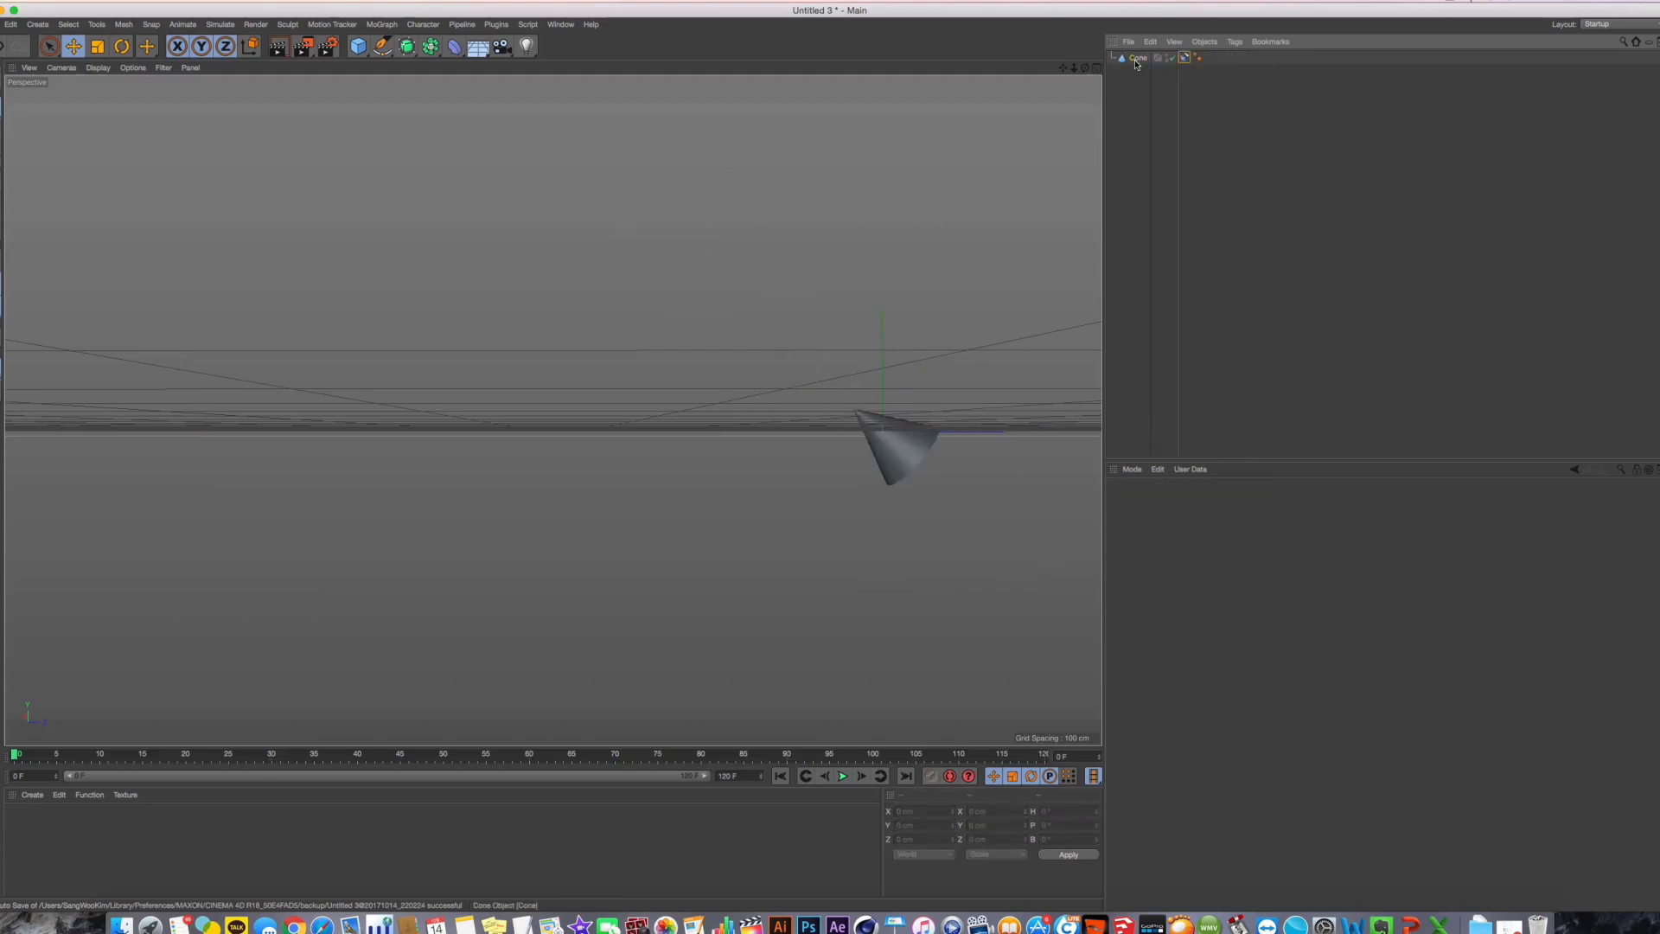
left_click(1138, 57)
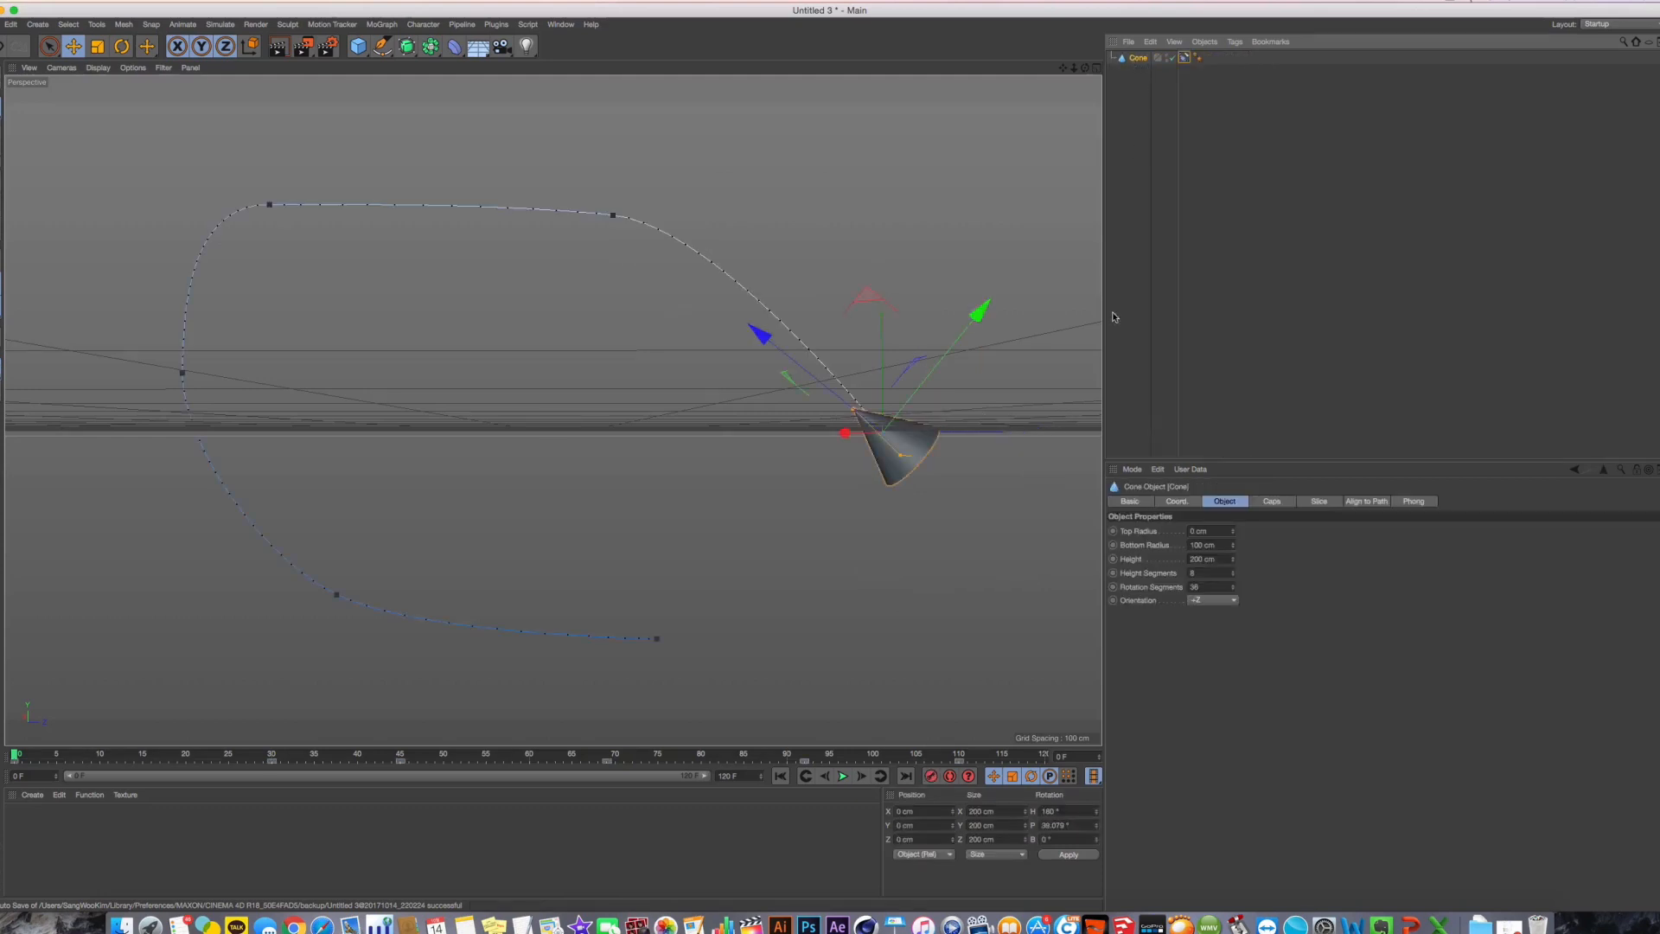
Show the Align to Path tag's settings and play the animation to check how the cone follows the path
left_click(1185, 57)
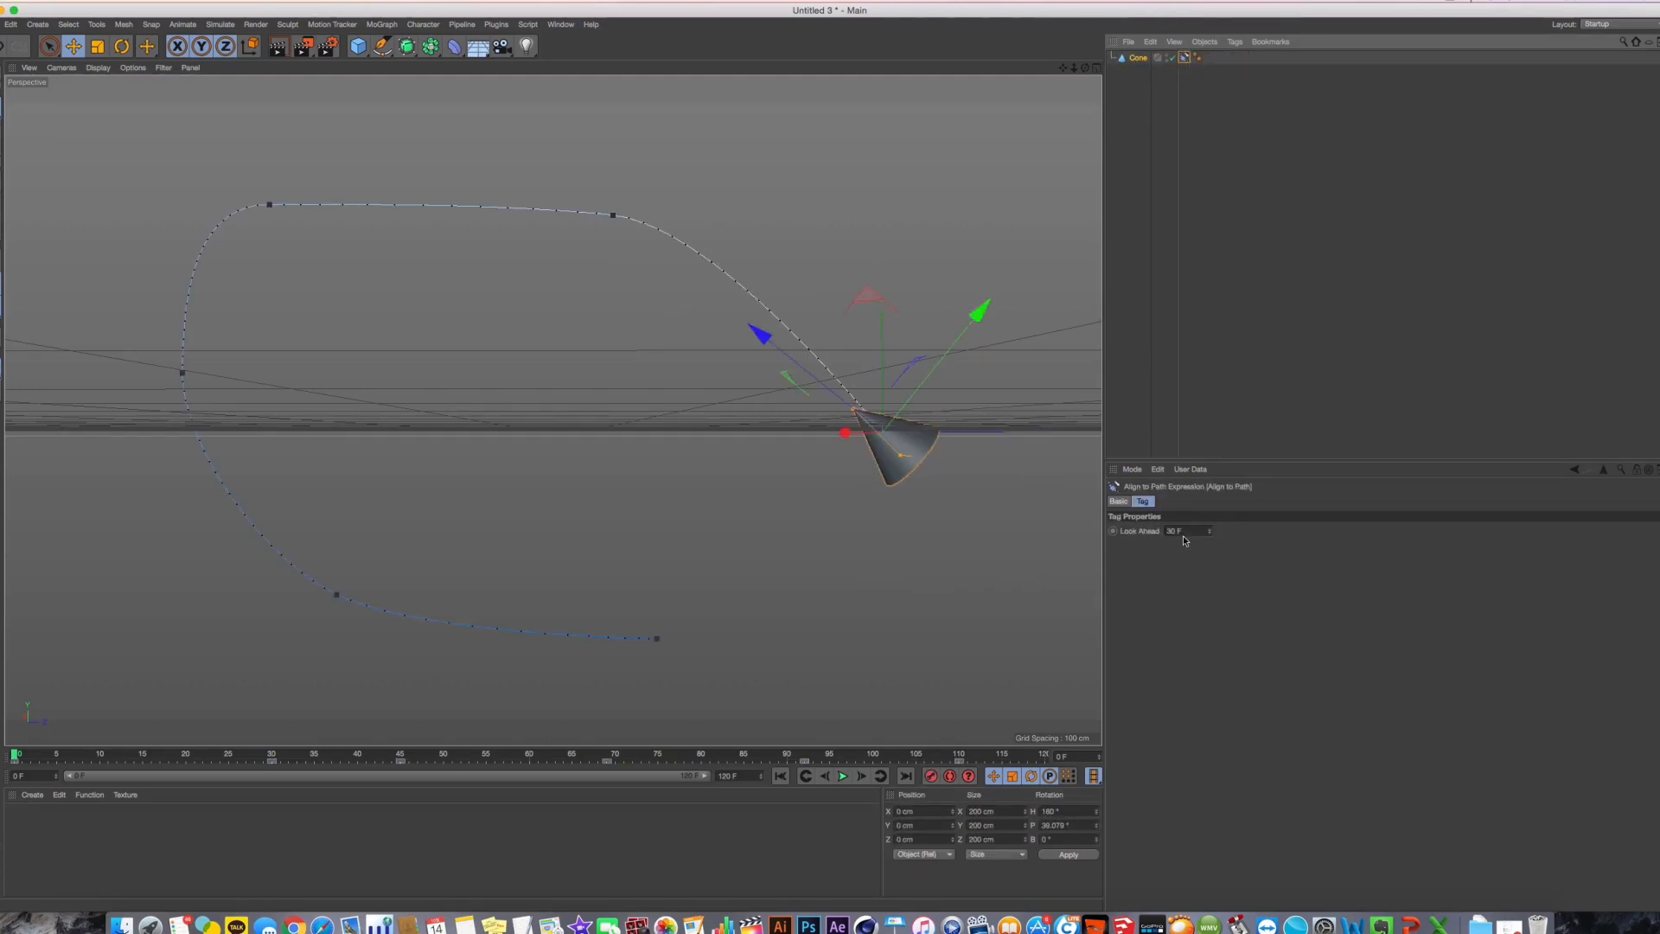
left_click(842, 777)
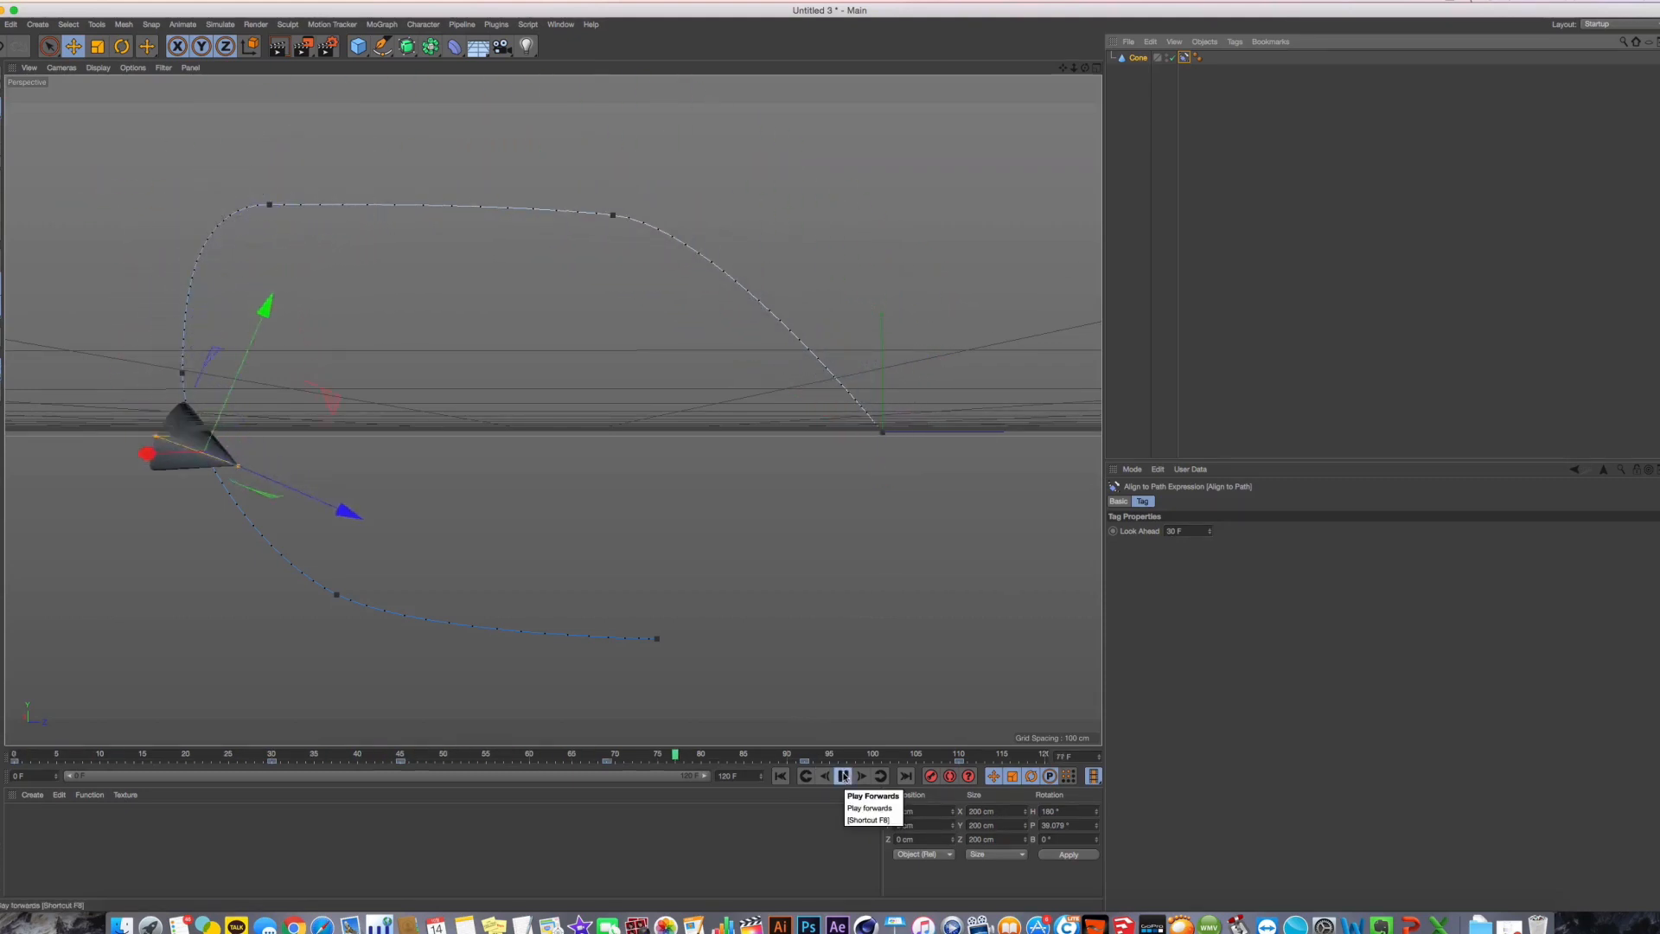
left_click(844, 776)
Set the Align to Path tag's Look Ahead to 20 F and replay the animation from the first frame
left_click(1188, 531)
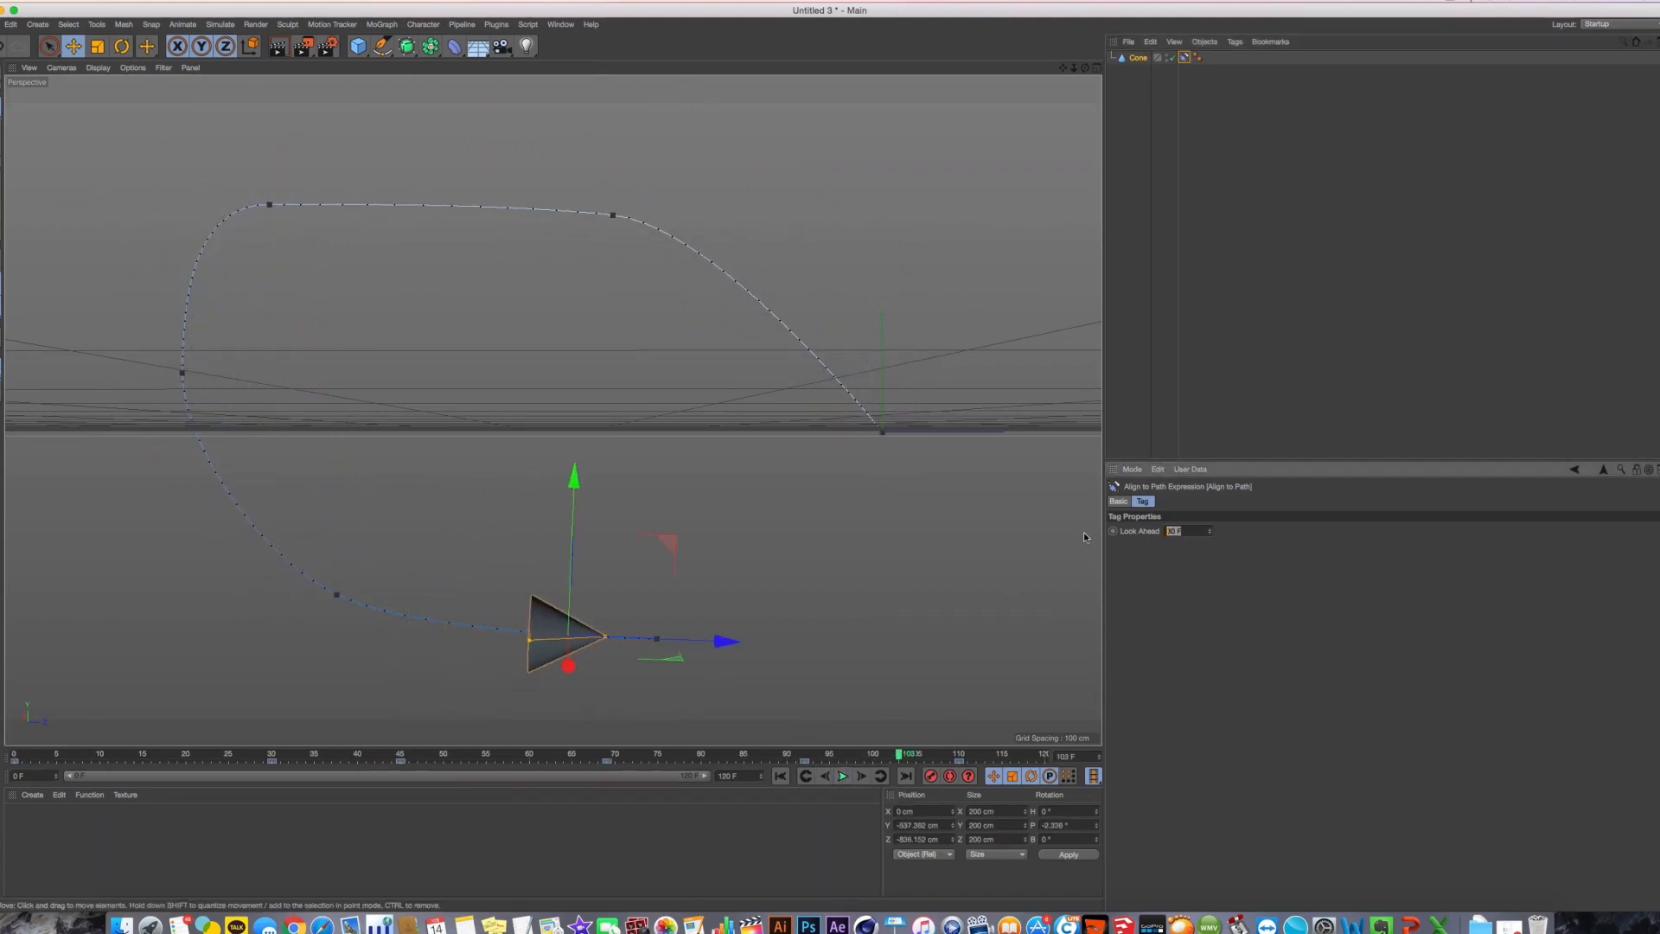
type("20")
key("Return")
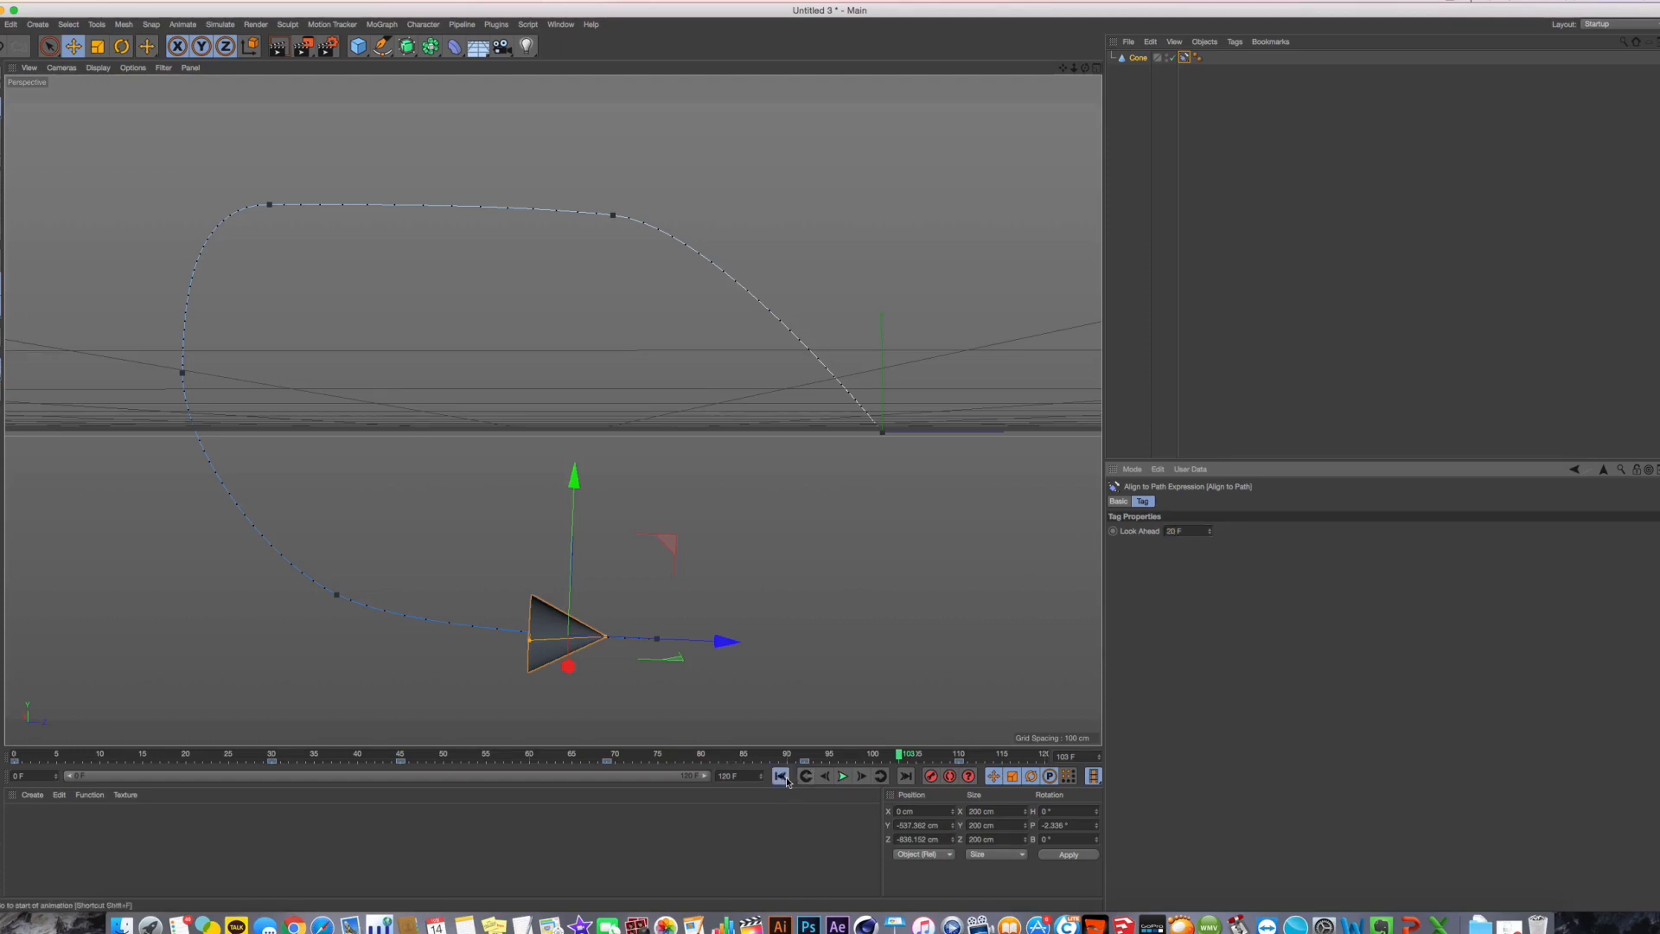
left_click(785, 778)
left_click(843, 776)
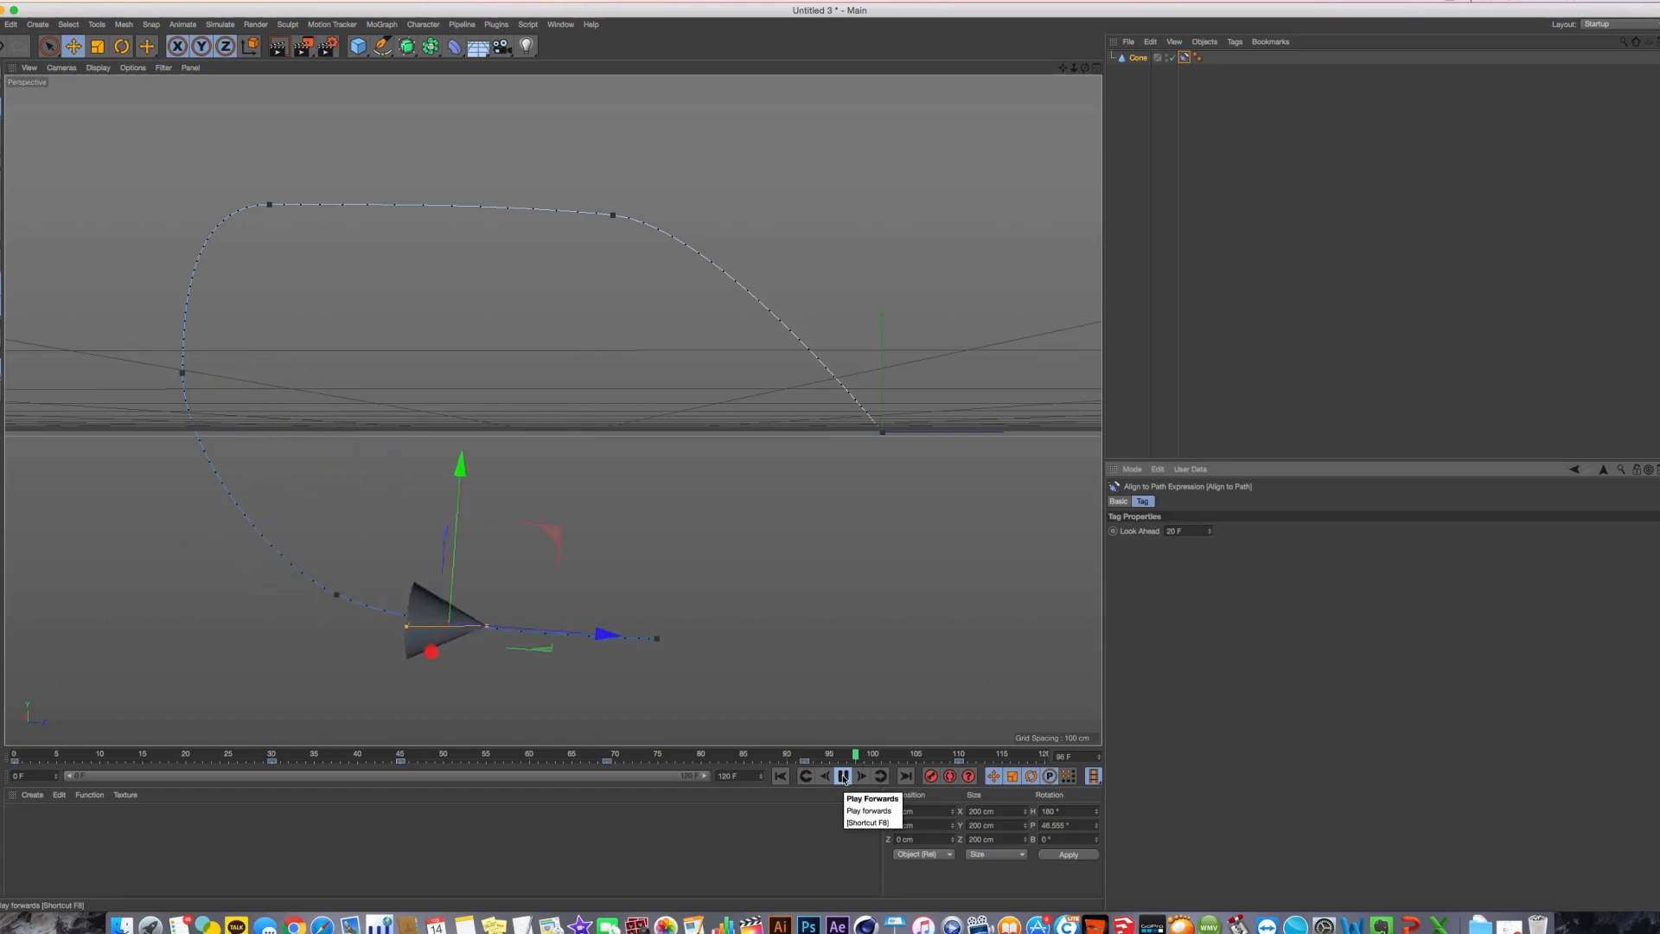
Try Look Ahead values of 25, 20 and 22 F on the Align to Path tag while the animation plays
left_click_drag(1187, 530, 1069, 530)
type("25")
key("Return")
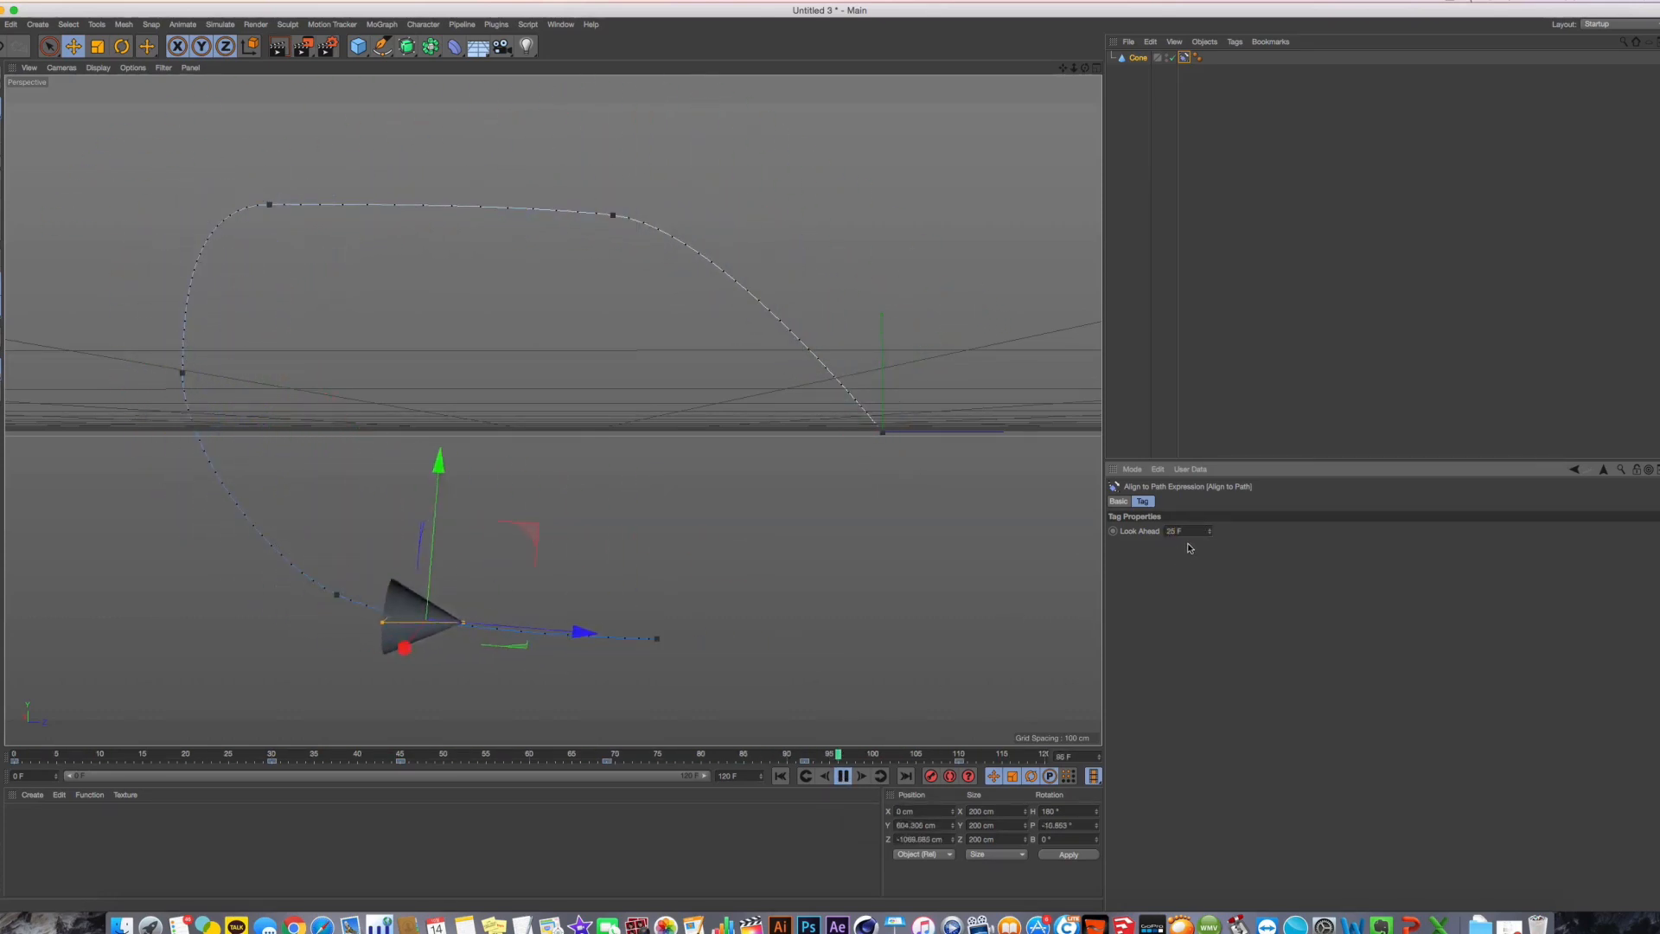
left_click_drag(1188, 532, 1041, 535)
type("20")
key("Return")
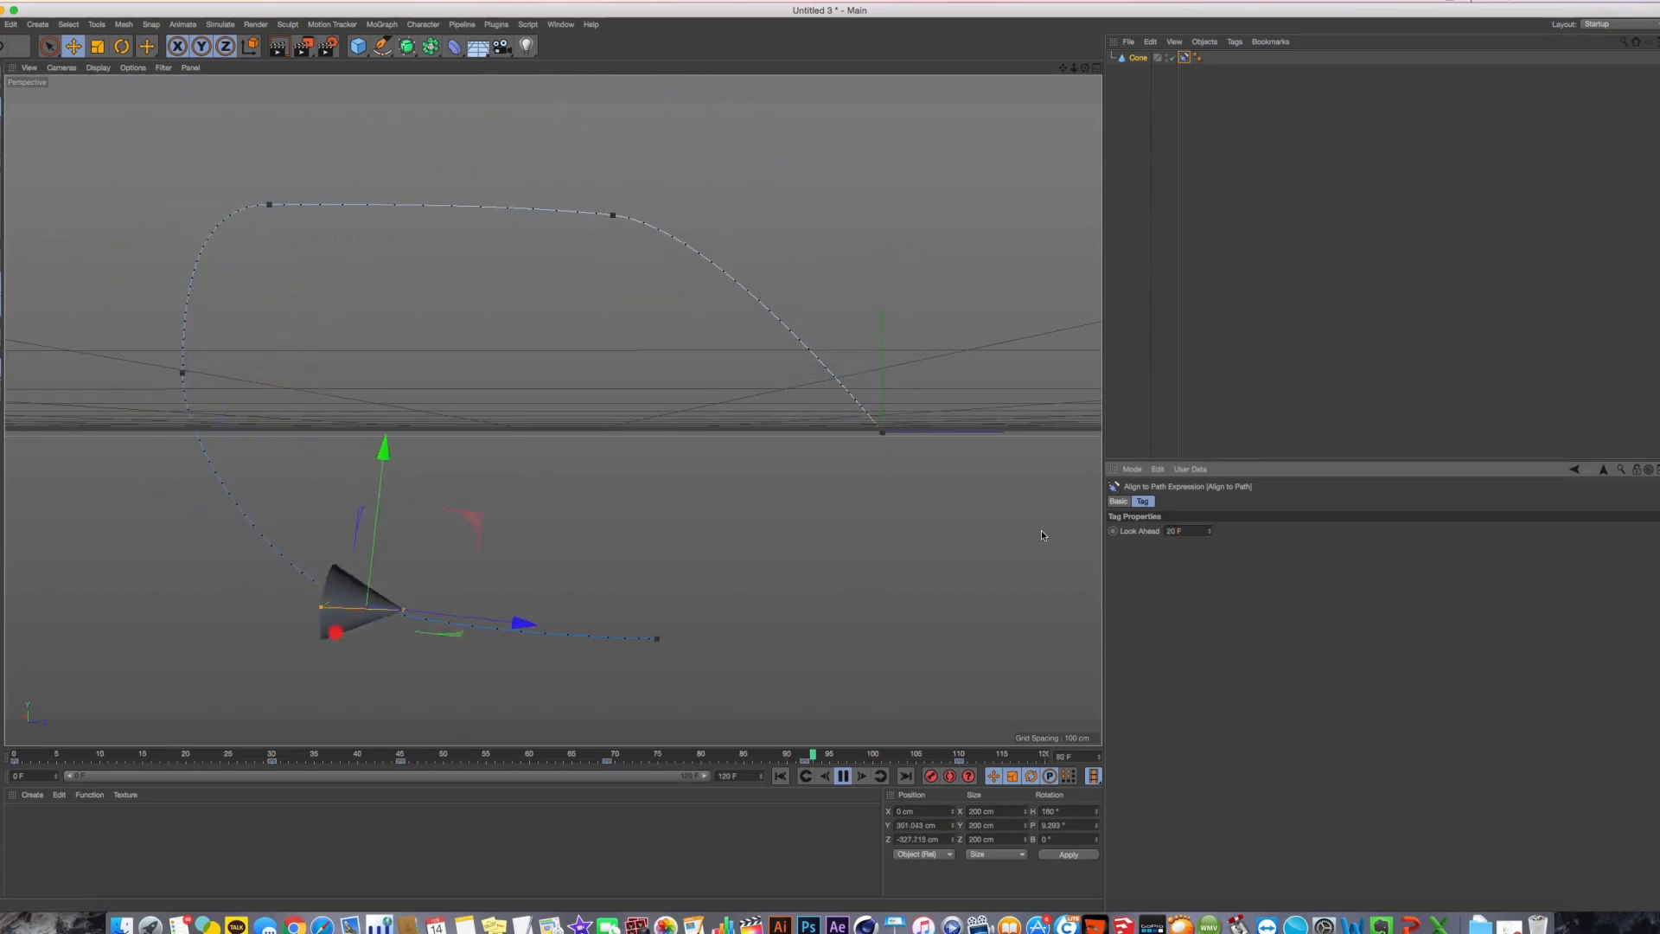
left_click_drag(1188, 532, 1088, 541)
type("22")
key("Return")
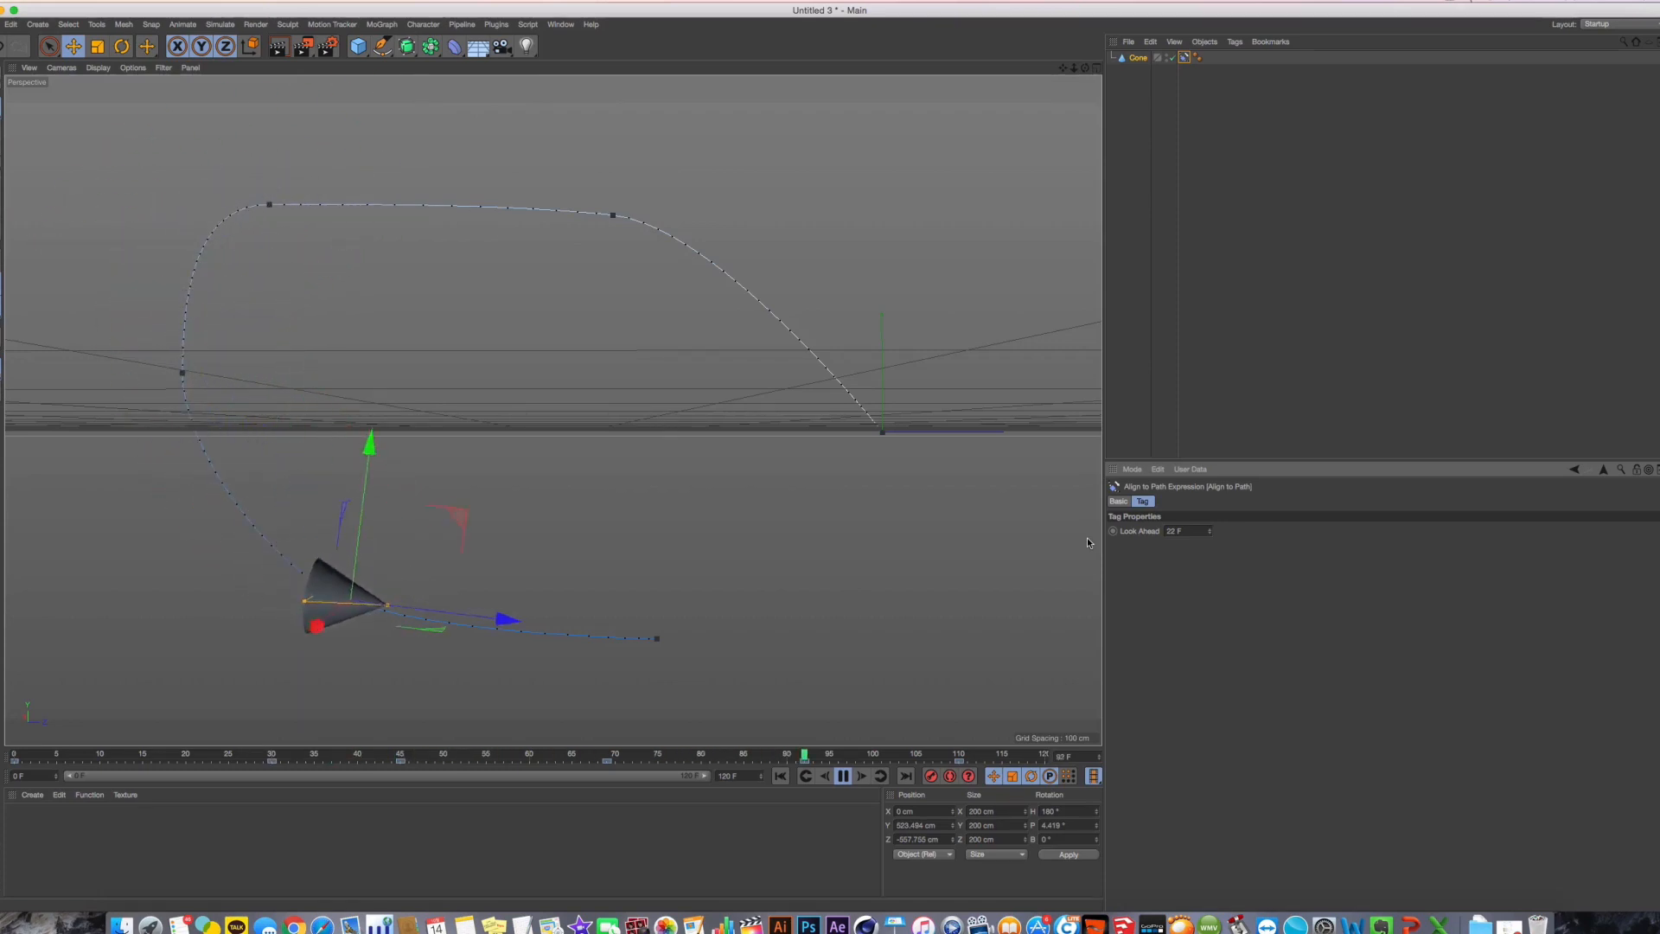
Set the Align to Path tag's Look Ahead to 15 F
left_click_drag(1189, 532, 1034, 531)
type("15")
key("Return")
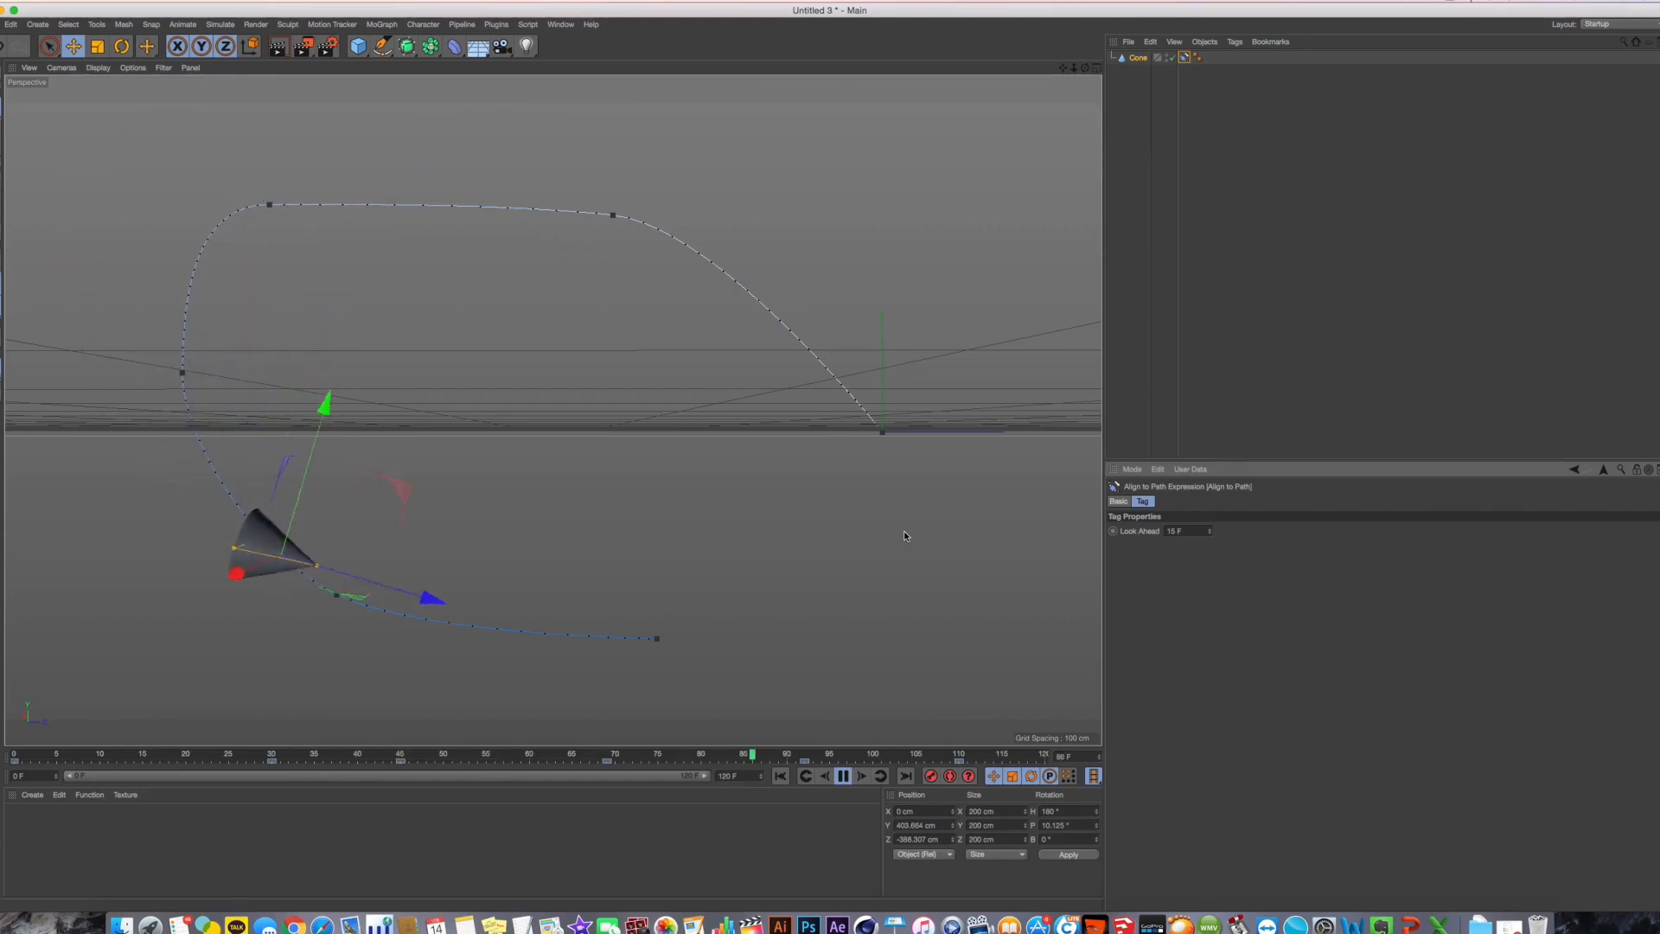
Look through the CINEMA 4D tags available for the cone
right_click(1157, 57)
mouse_move(1213, 71)
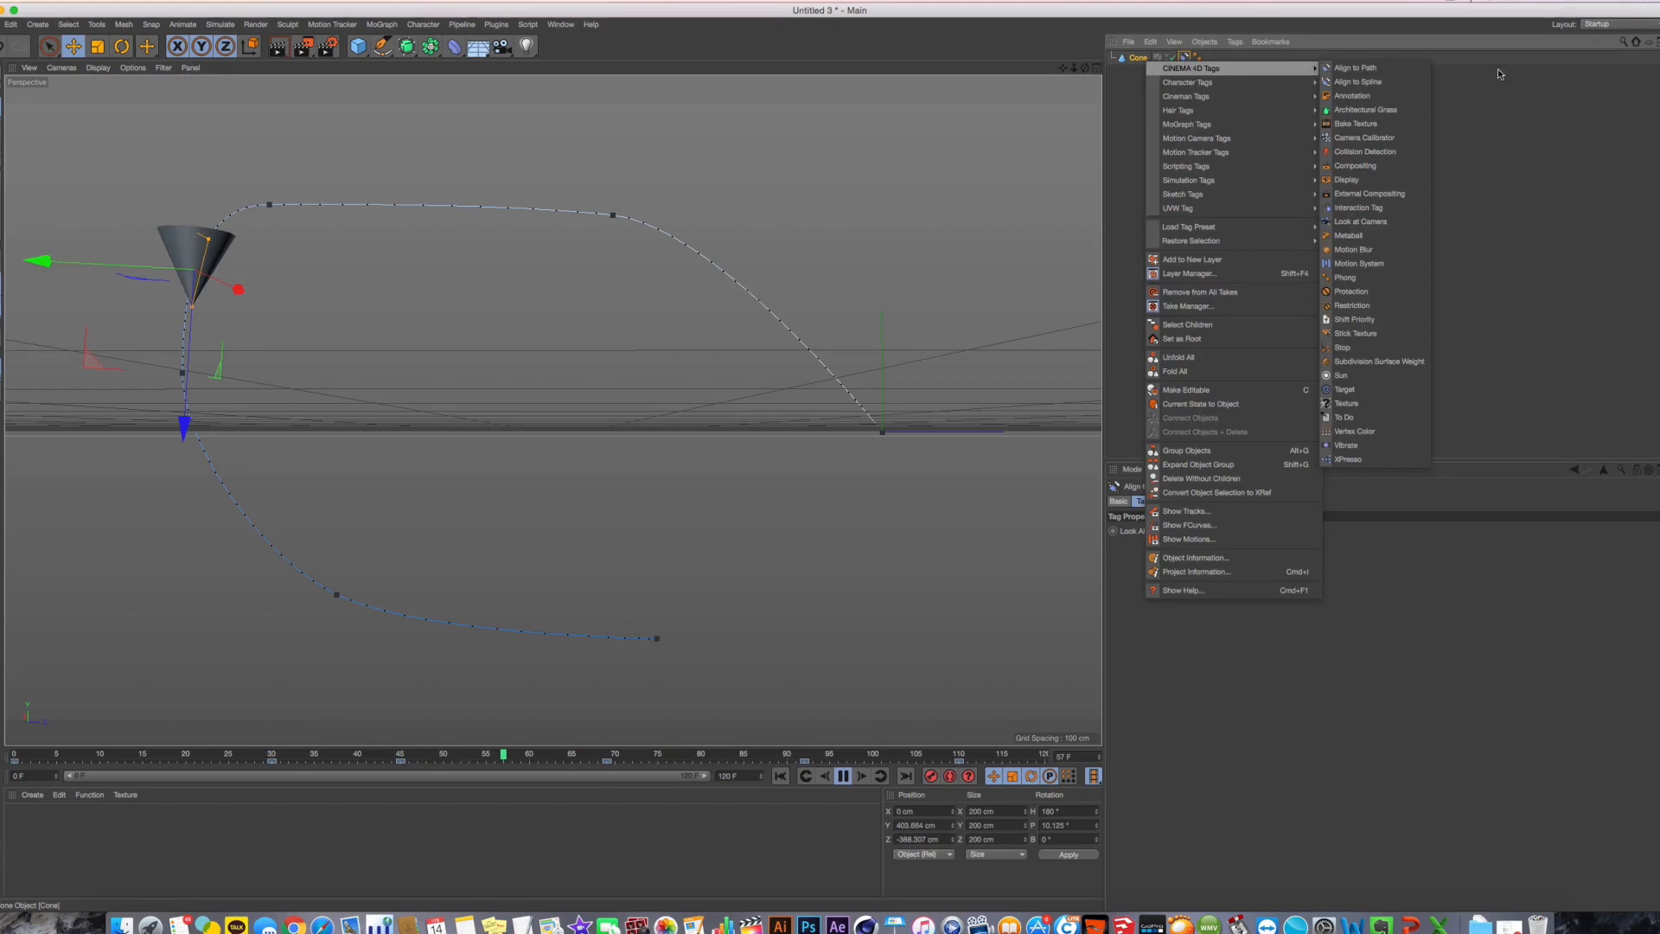
left_click(1356, 67)
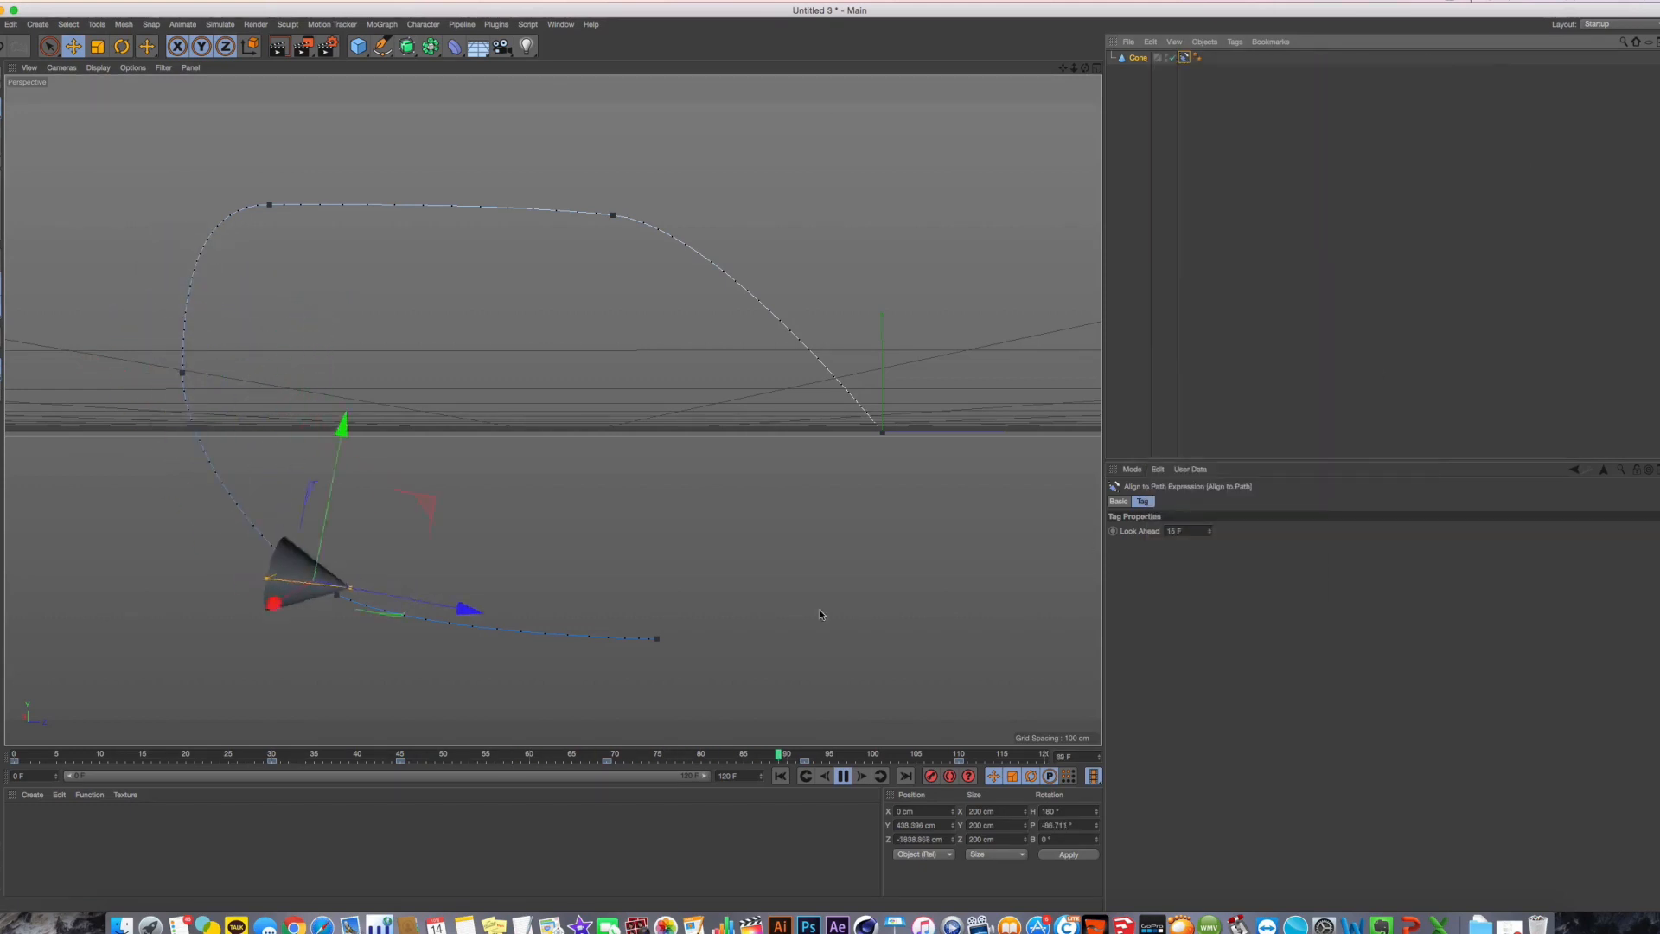
Stop the animation playback and close the cone project without saving it
left_click(843, 776)
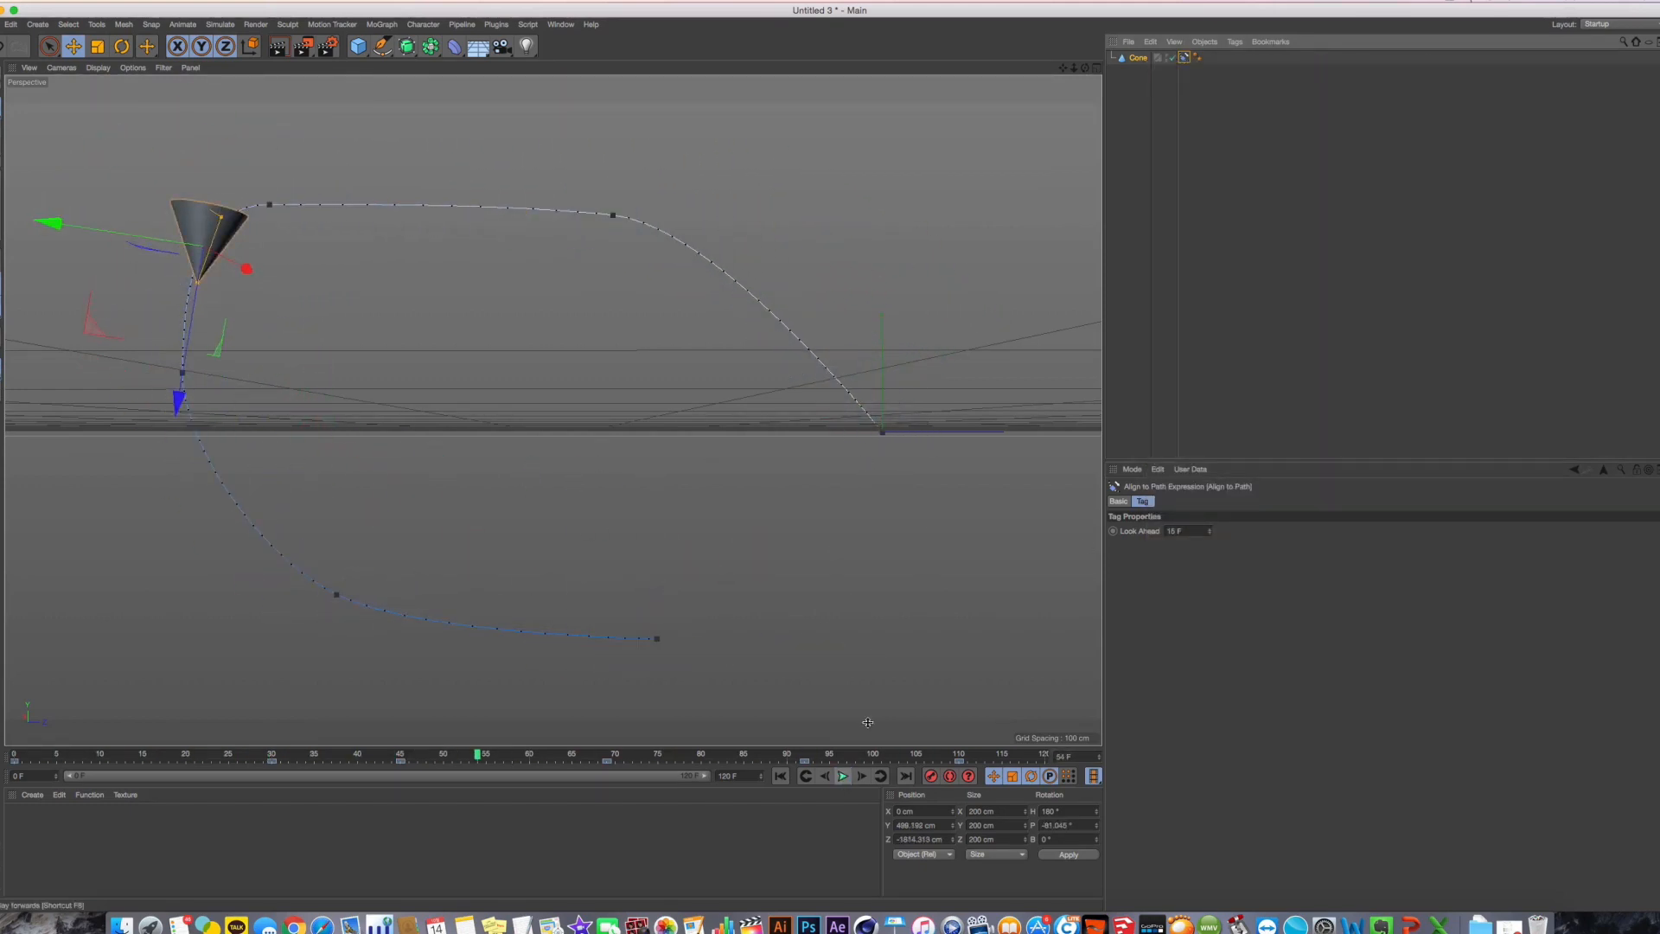
left_click(1210, 114)
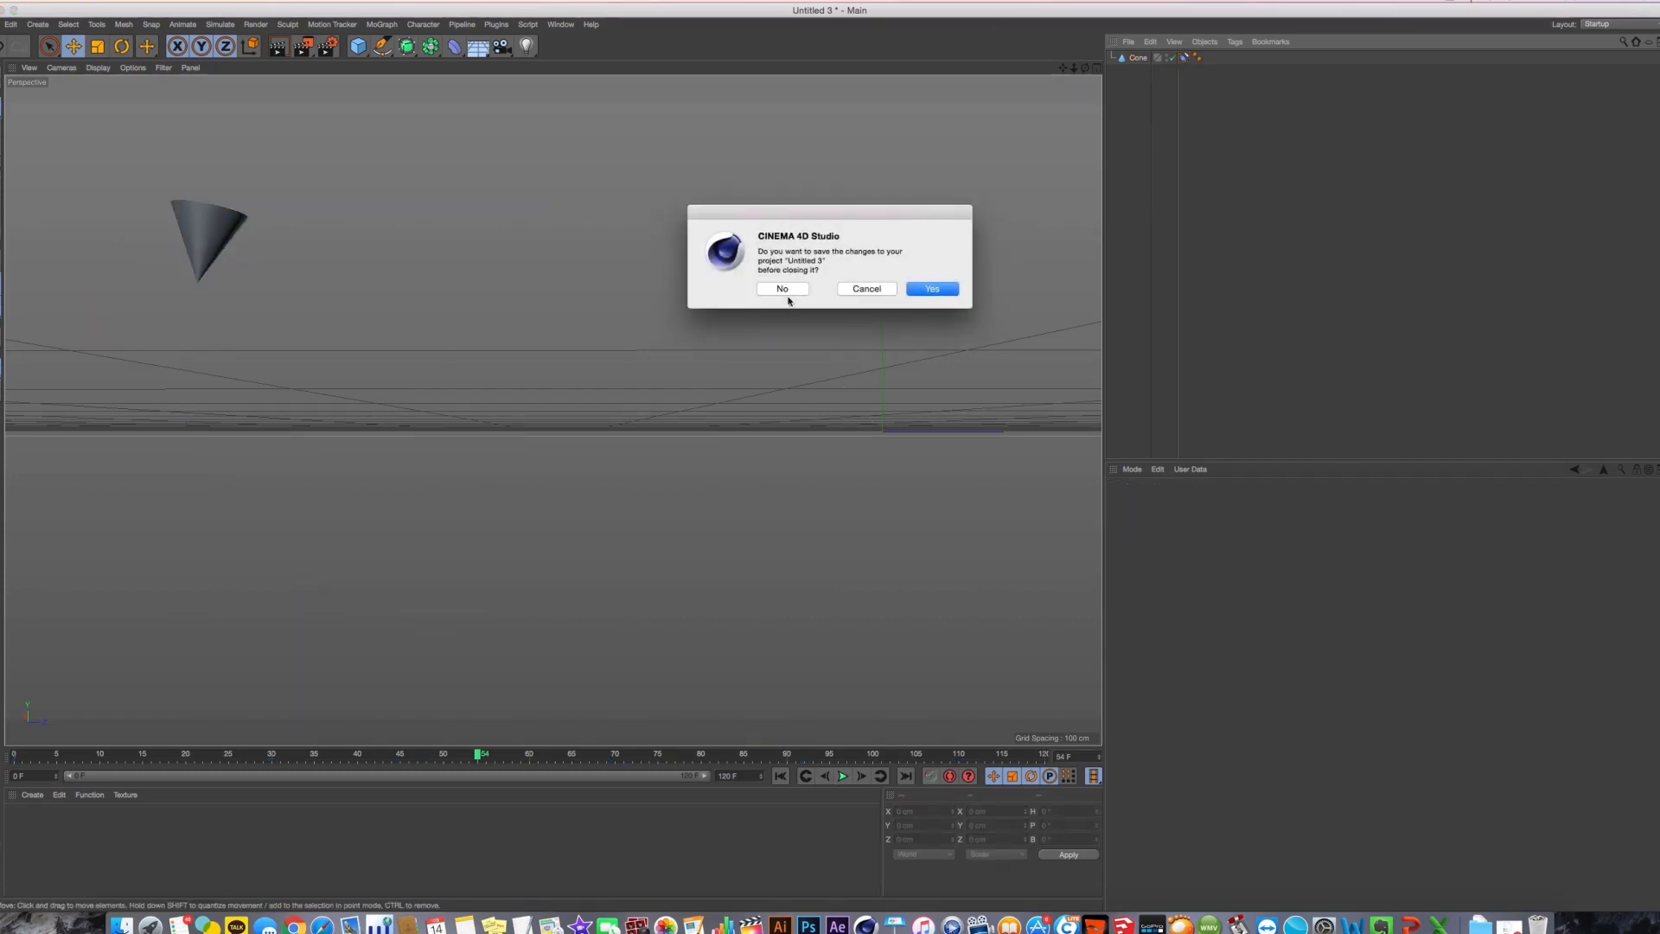
left_click(781, 292)
Examine the car model in Group_1.3ds from several angles
left_click_drag(793, 344, 724, 369, "alt")
left_click(675, 359)
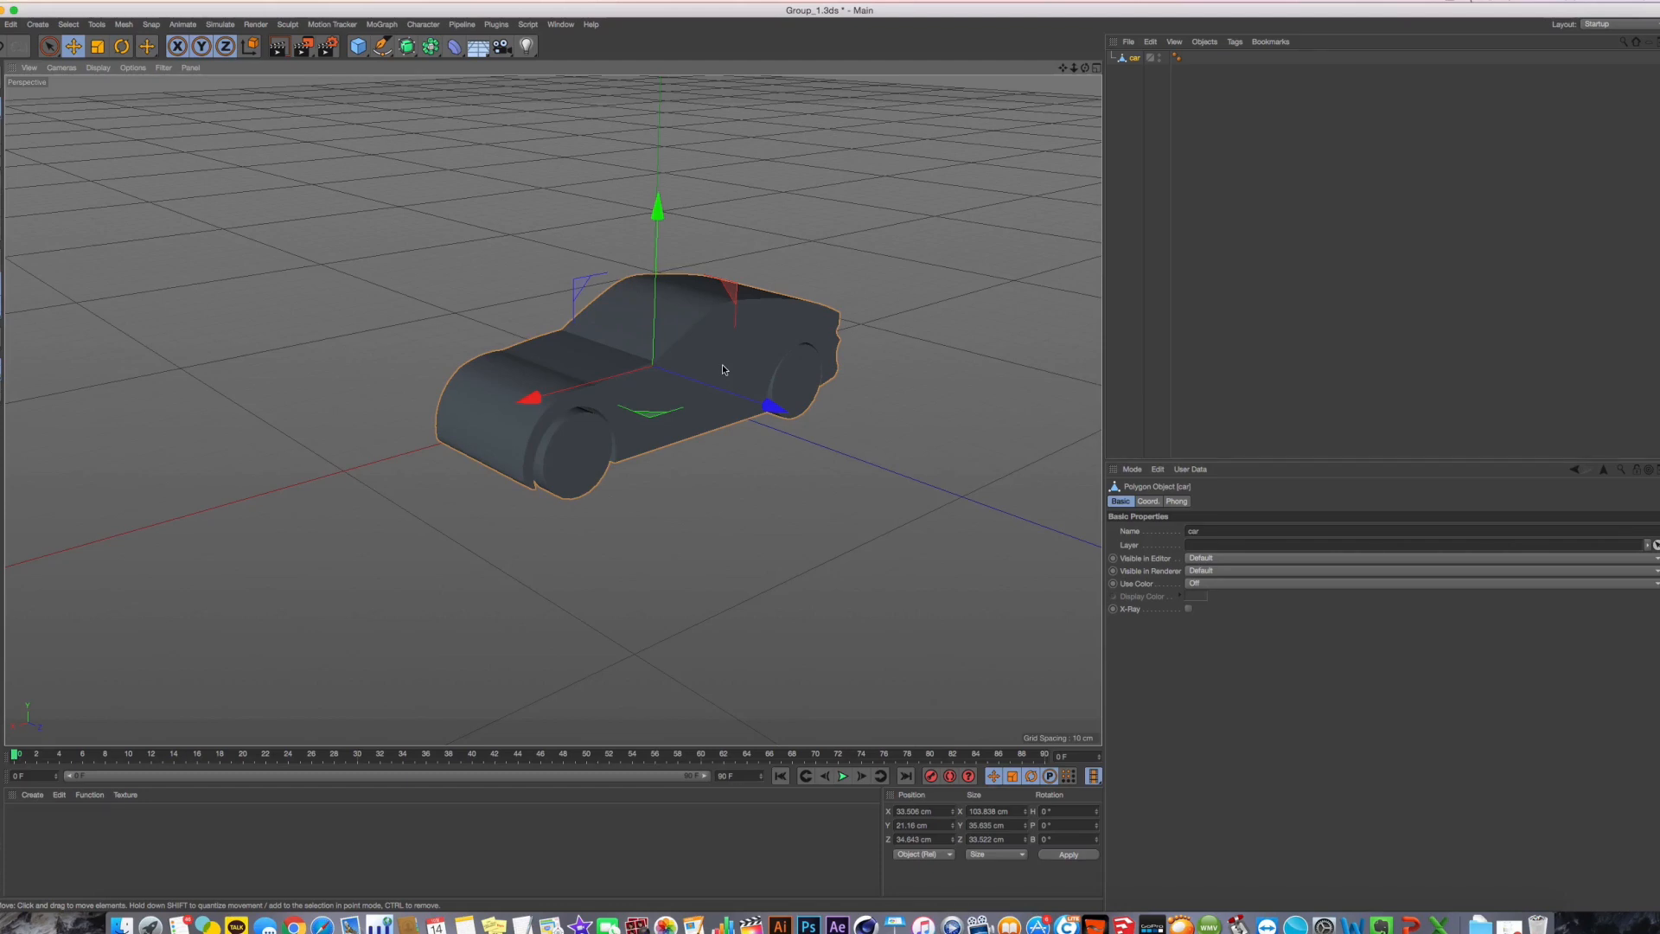
left_click_drag(568, 369, 464, 257, "alt")
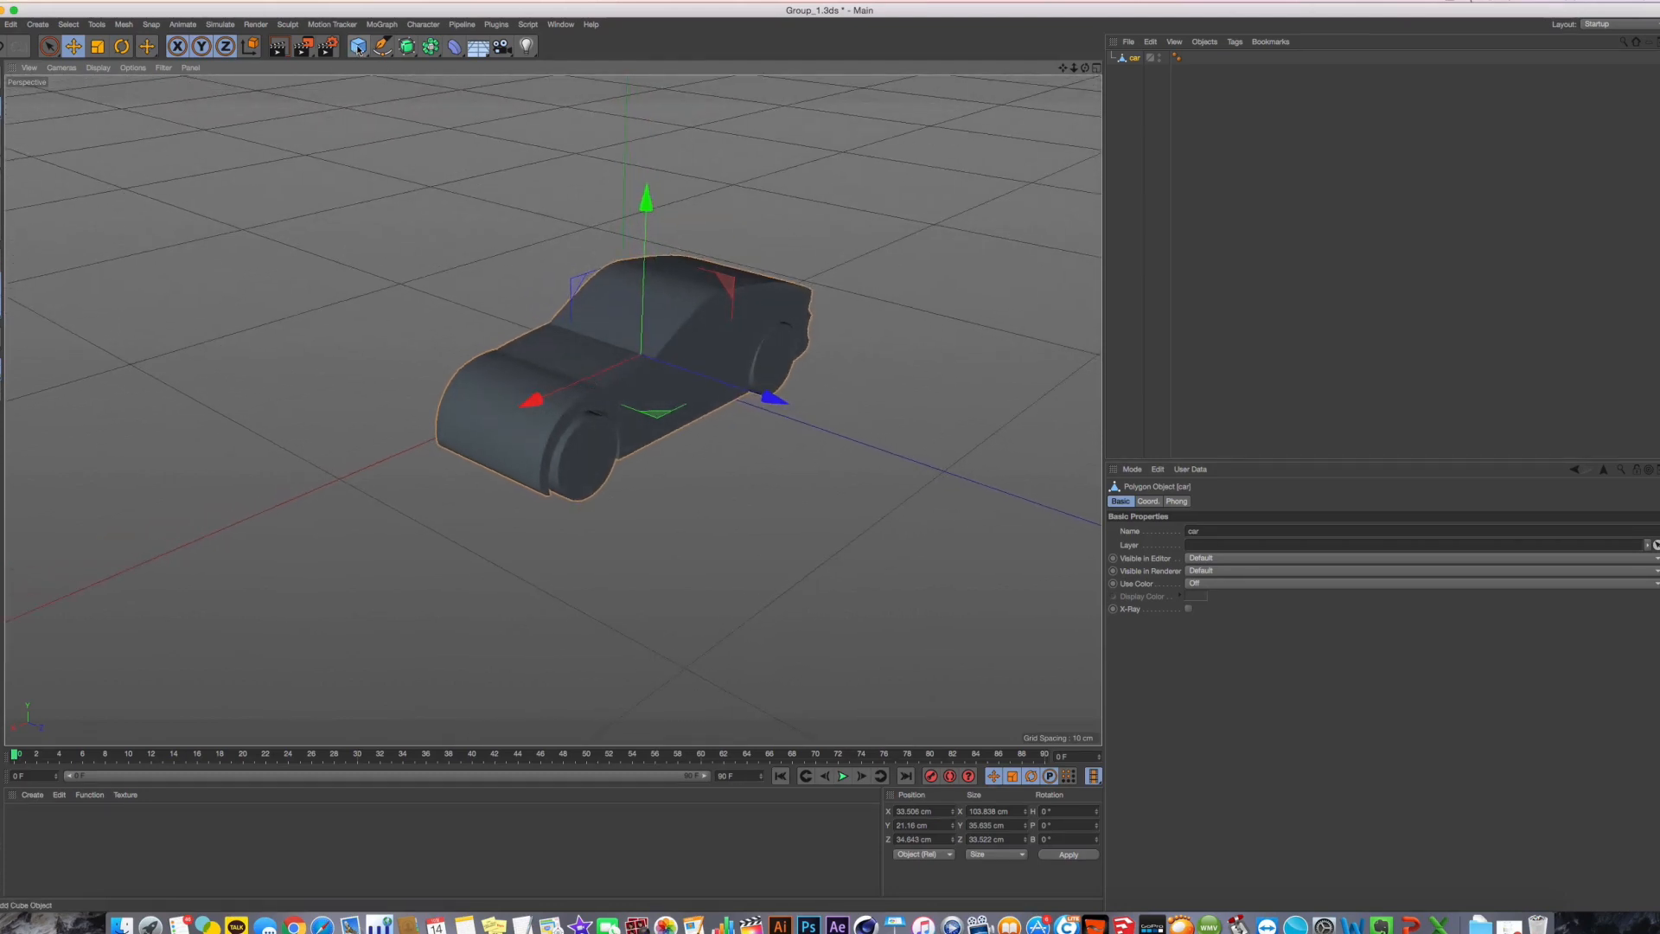
left_click_drag(708, 529, 688, 336, "alt")
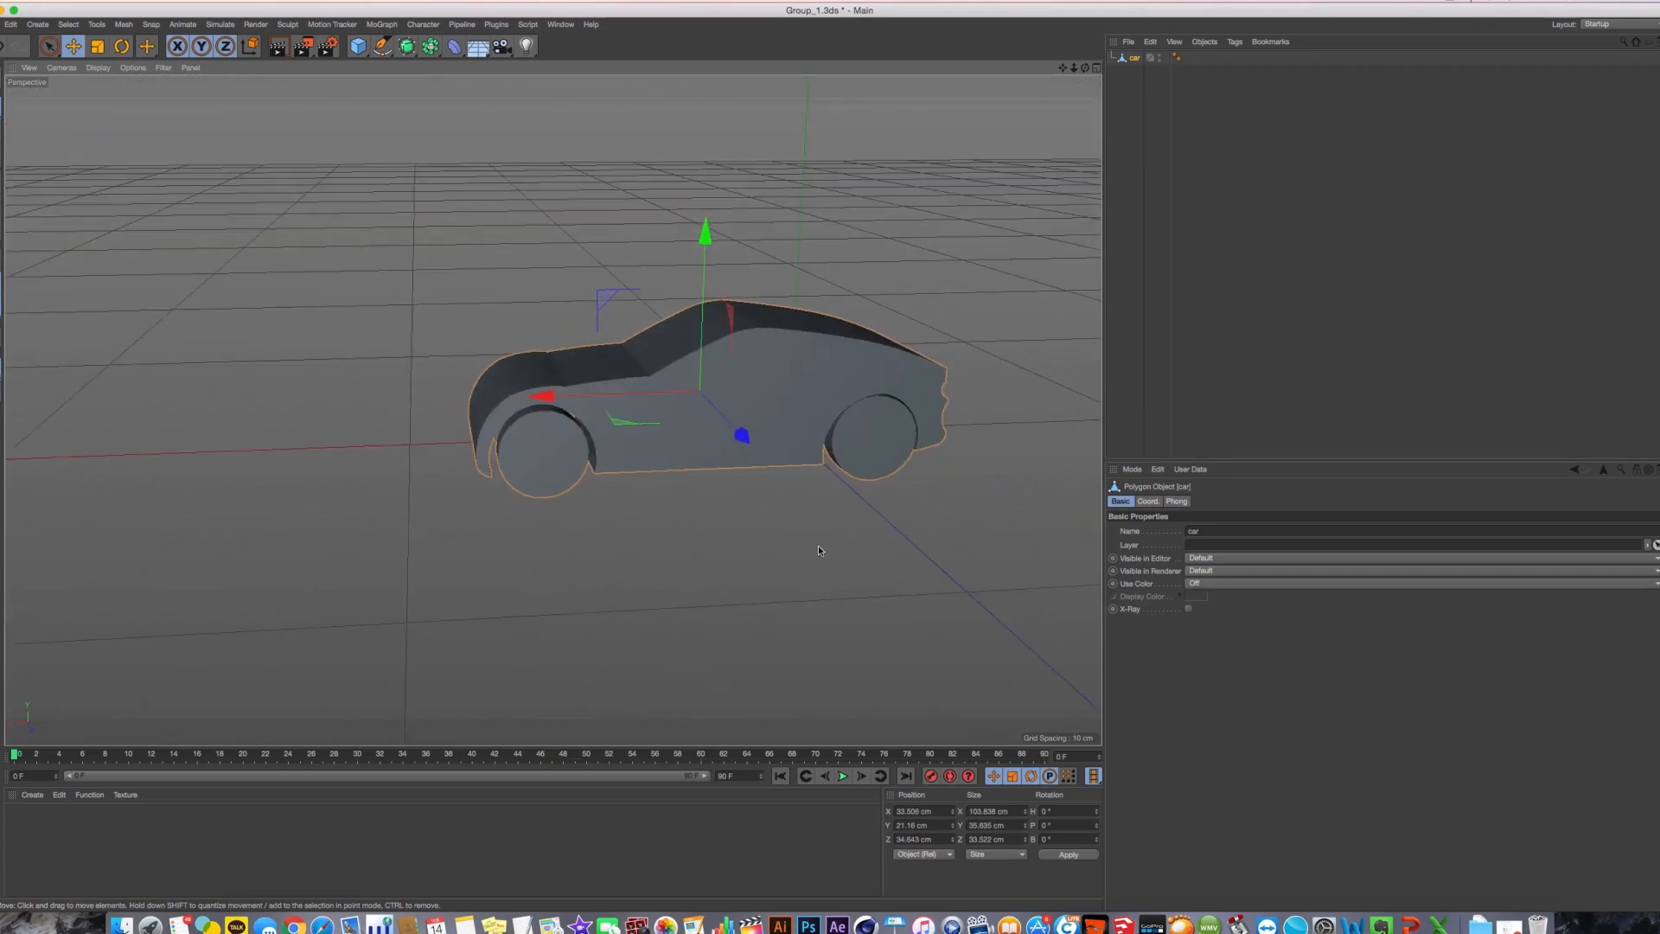
left_click_drag(819, 550, 564, 344, "alt")
scroll(626, 389, "up", 5)
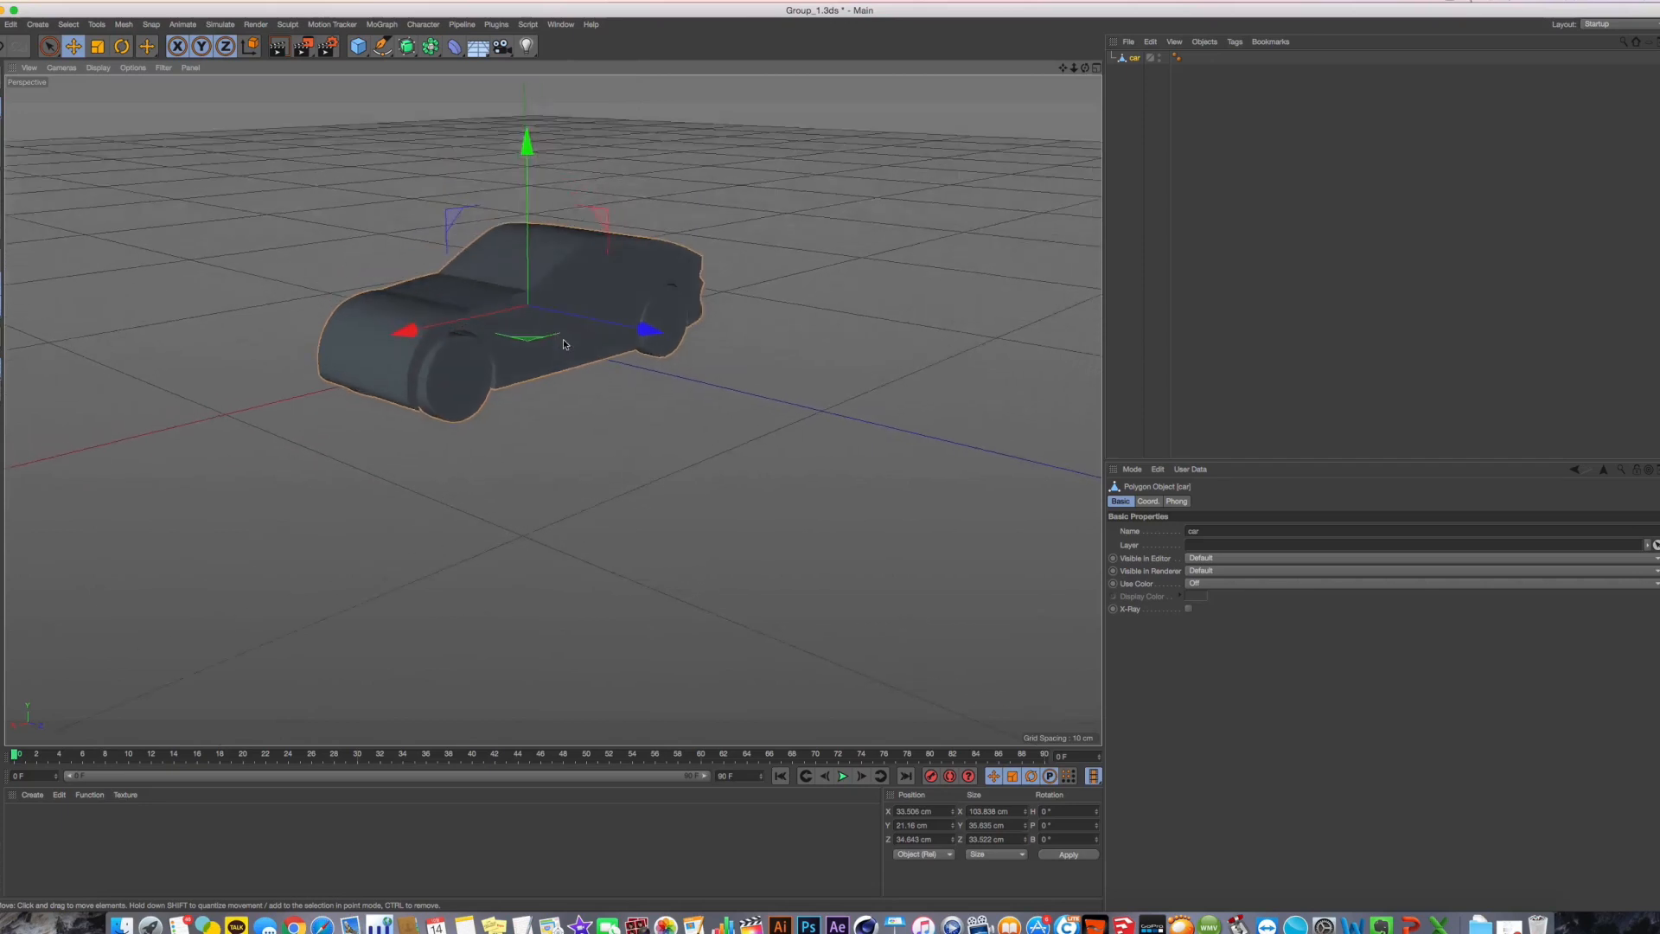
middle_click_drag(564, 344, 635, 392, "alt")
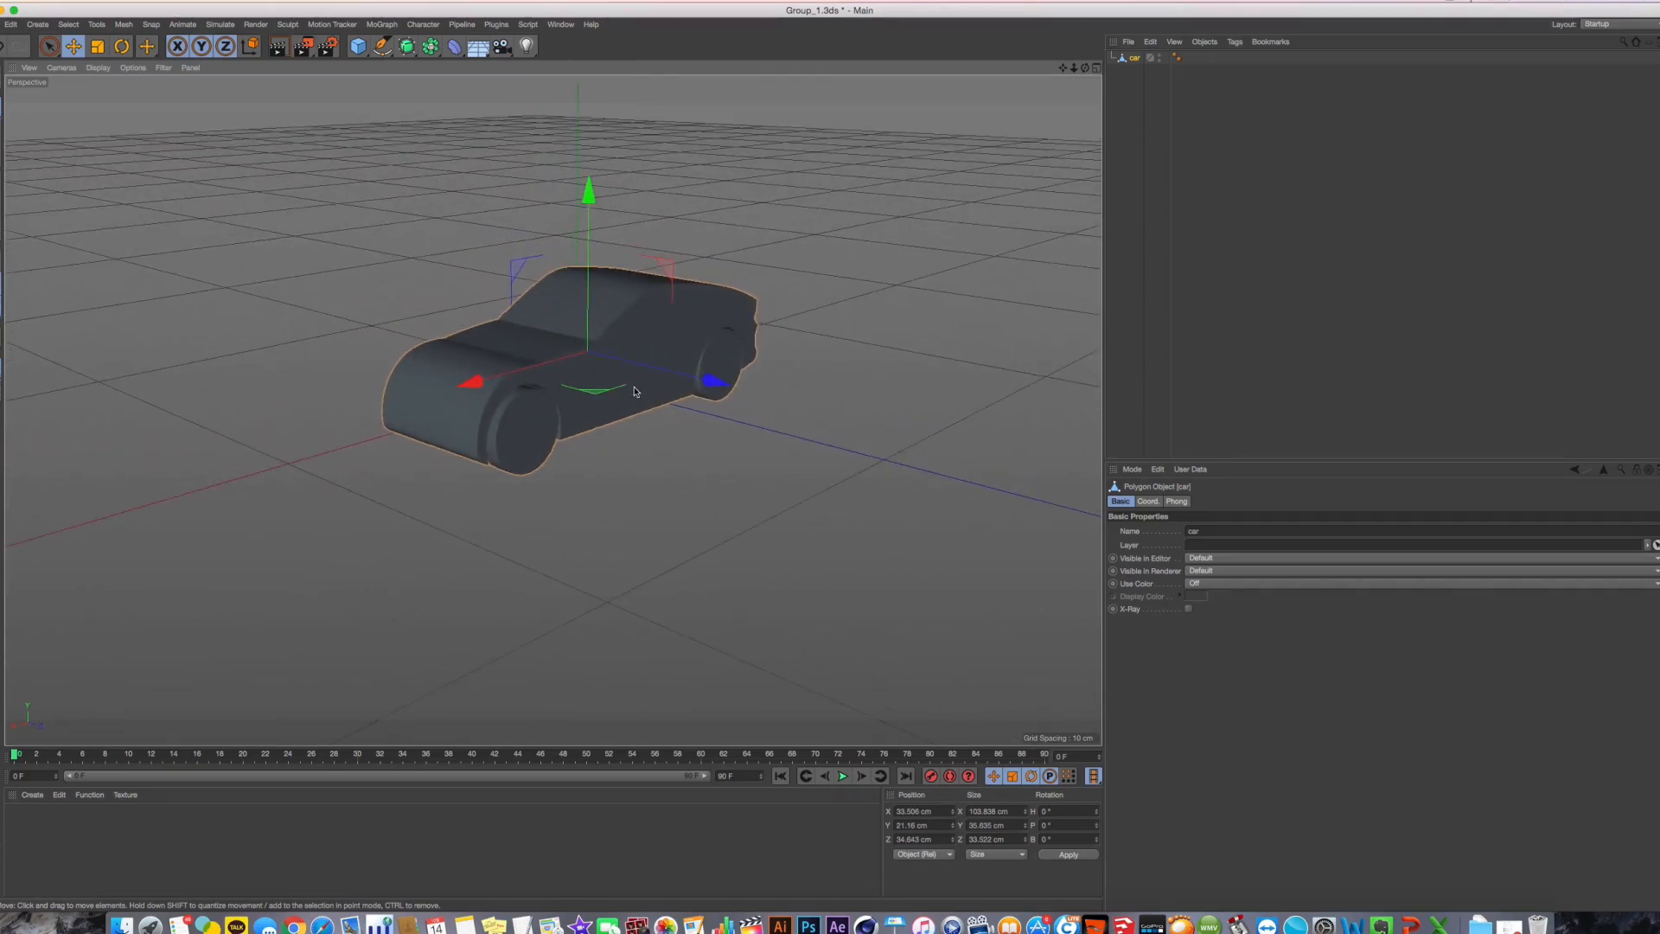
left_click_drag(634, 392, 593, 386, "alt")
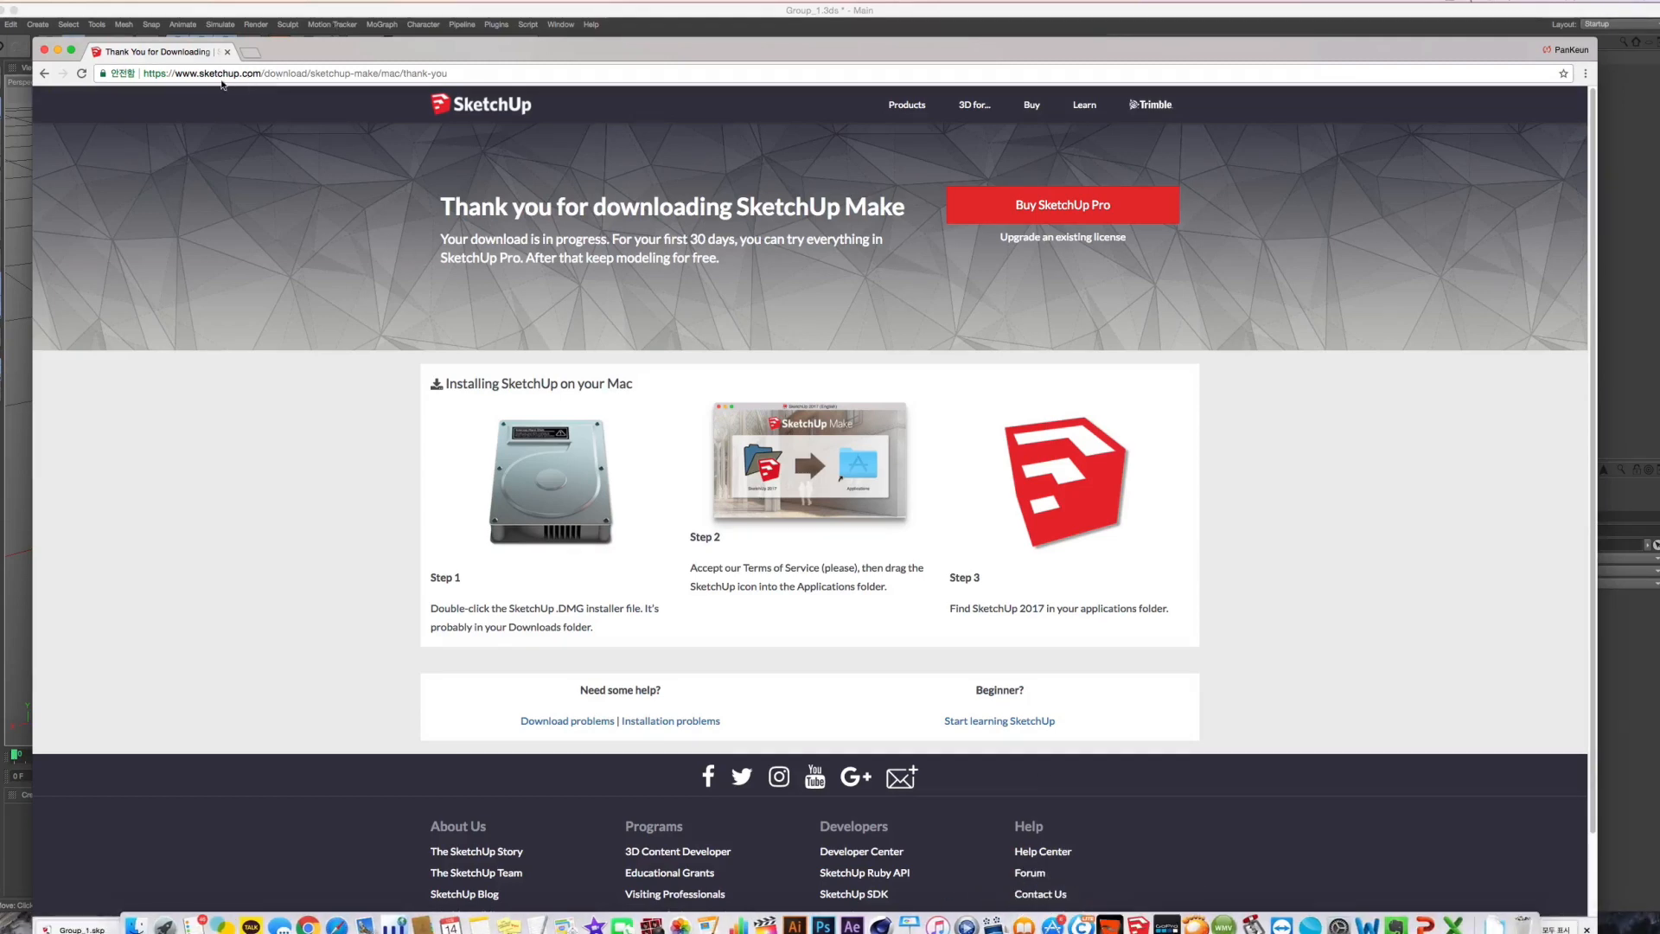
Replace the SketchUp page address with Google's and load the Google home page
left_click(291, 75)
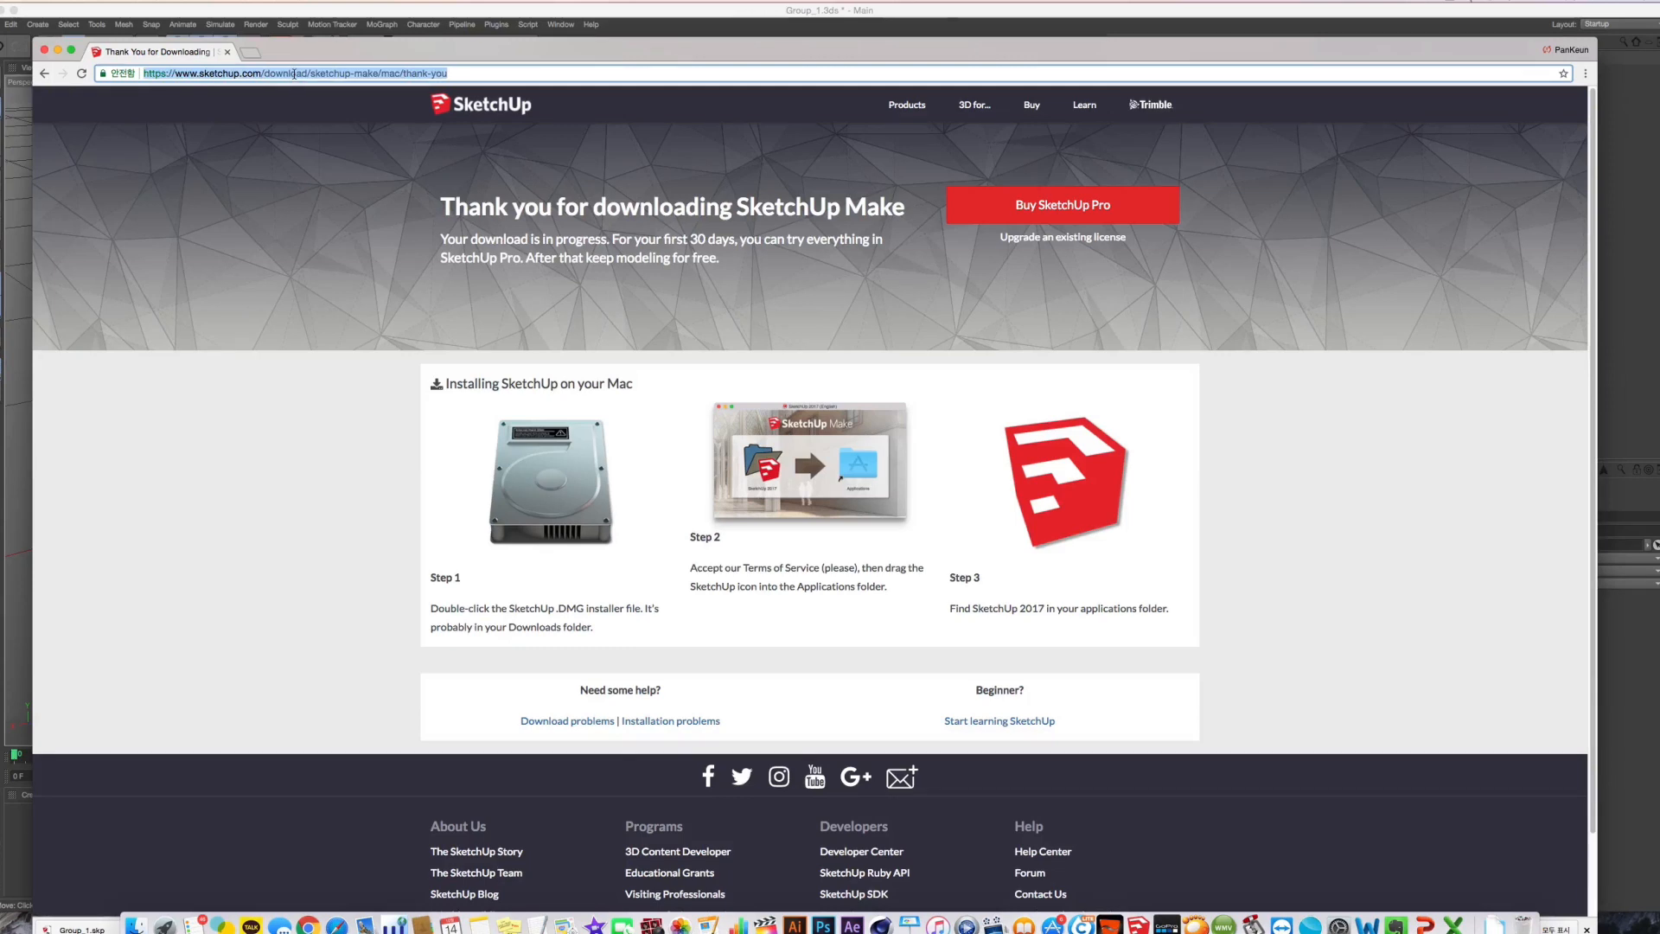
type("www.goo")
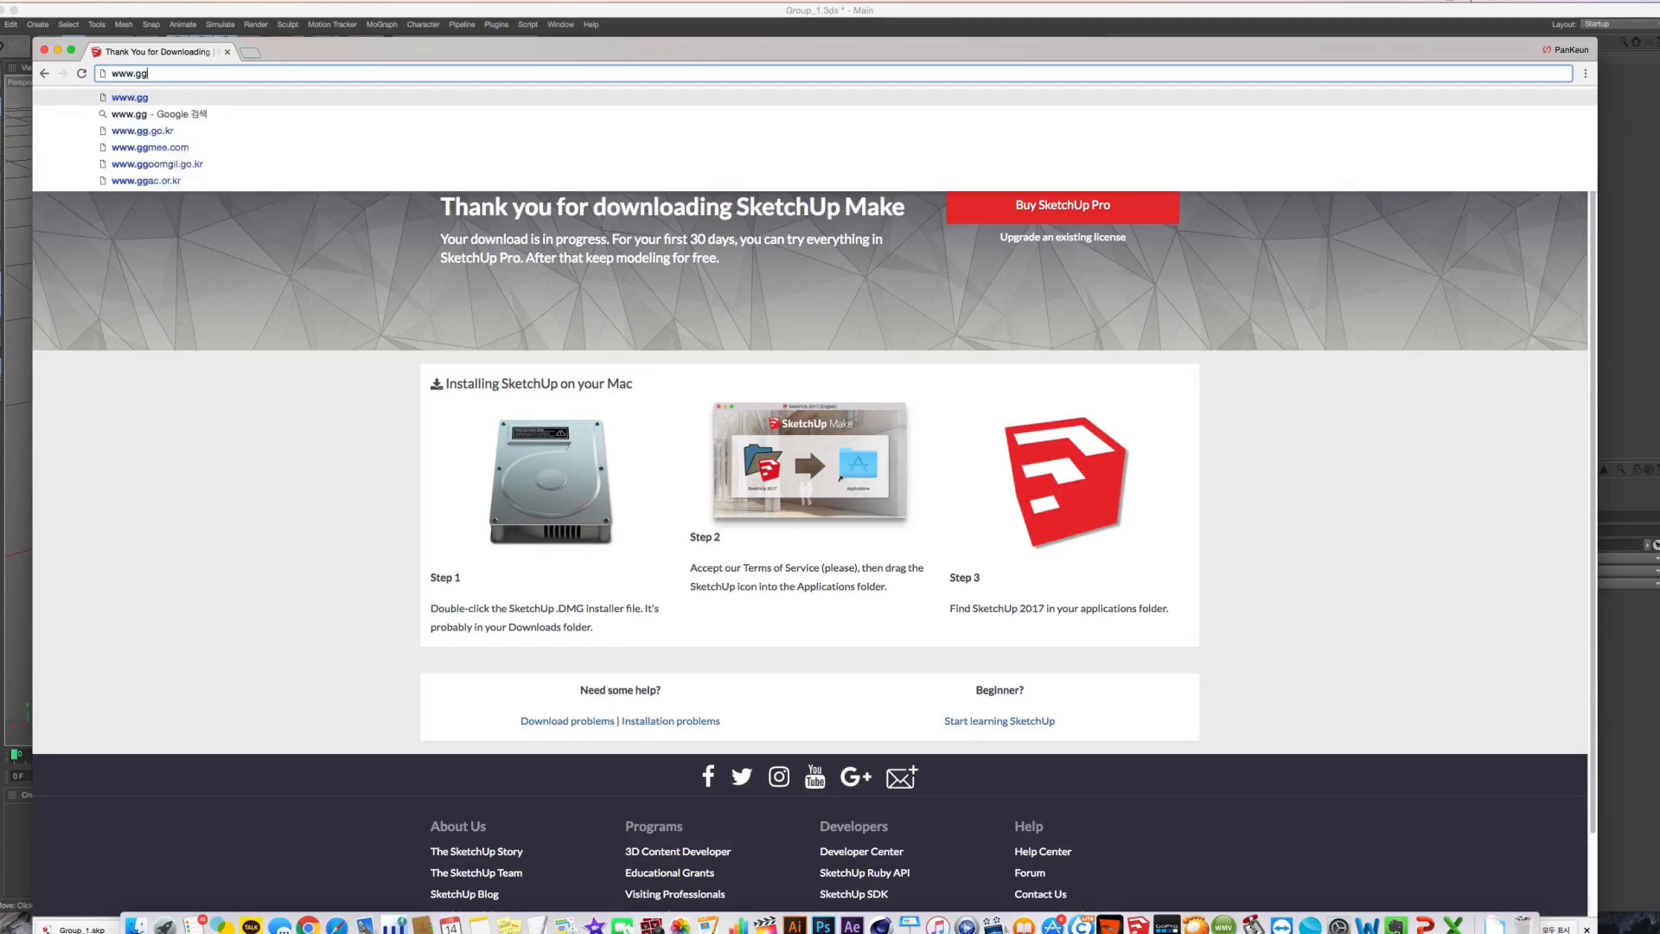
type("gle.")
key("Return")
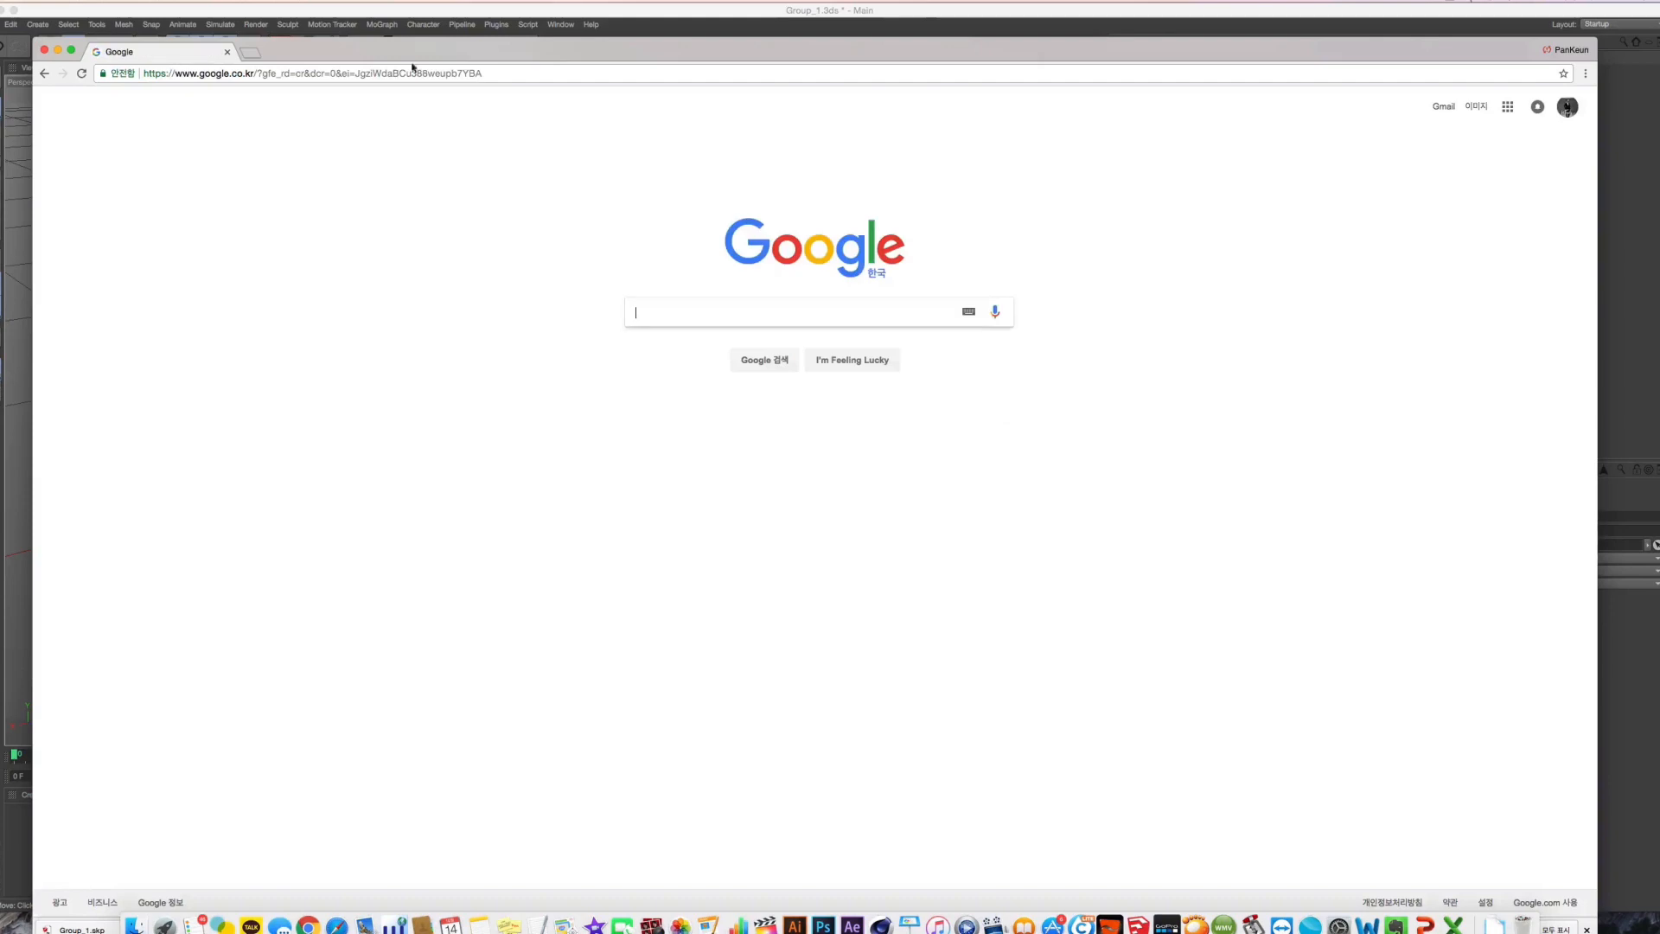
Search Google for "3d warehouse" and open the 3D Warehouse site from the results
type("3d")
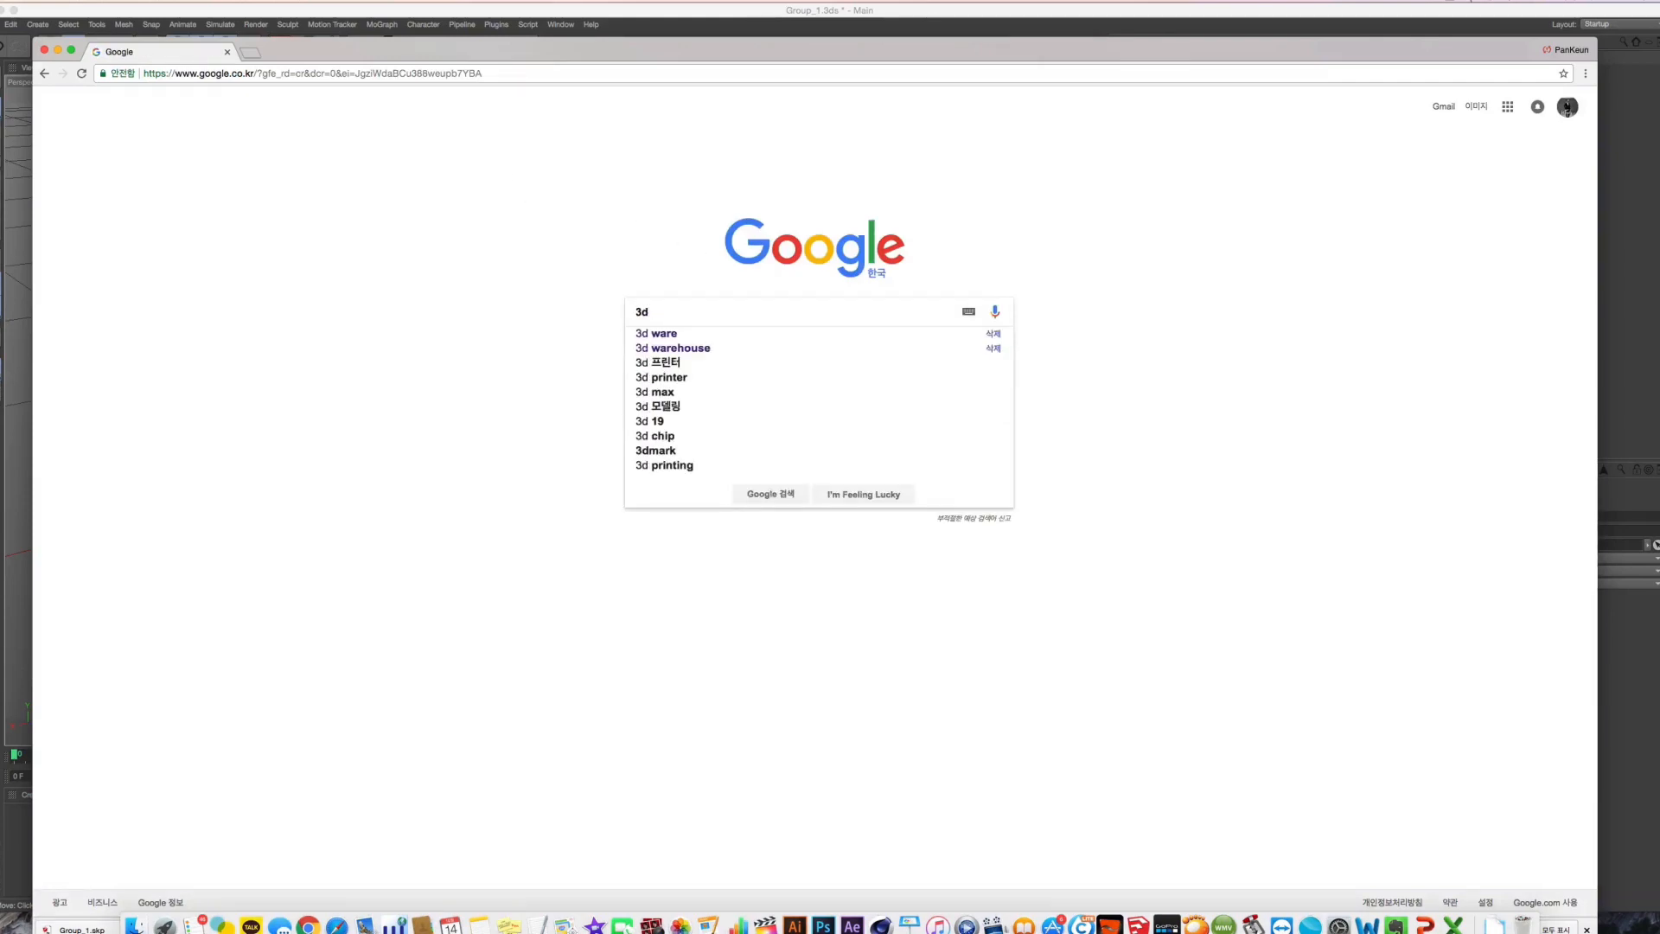
type(" warehouse")
key("Return")
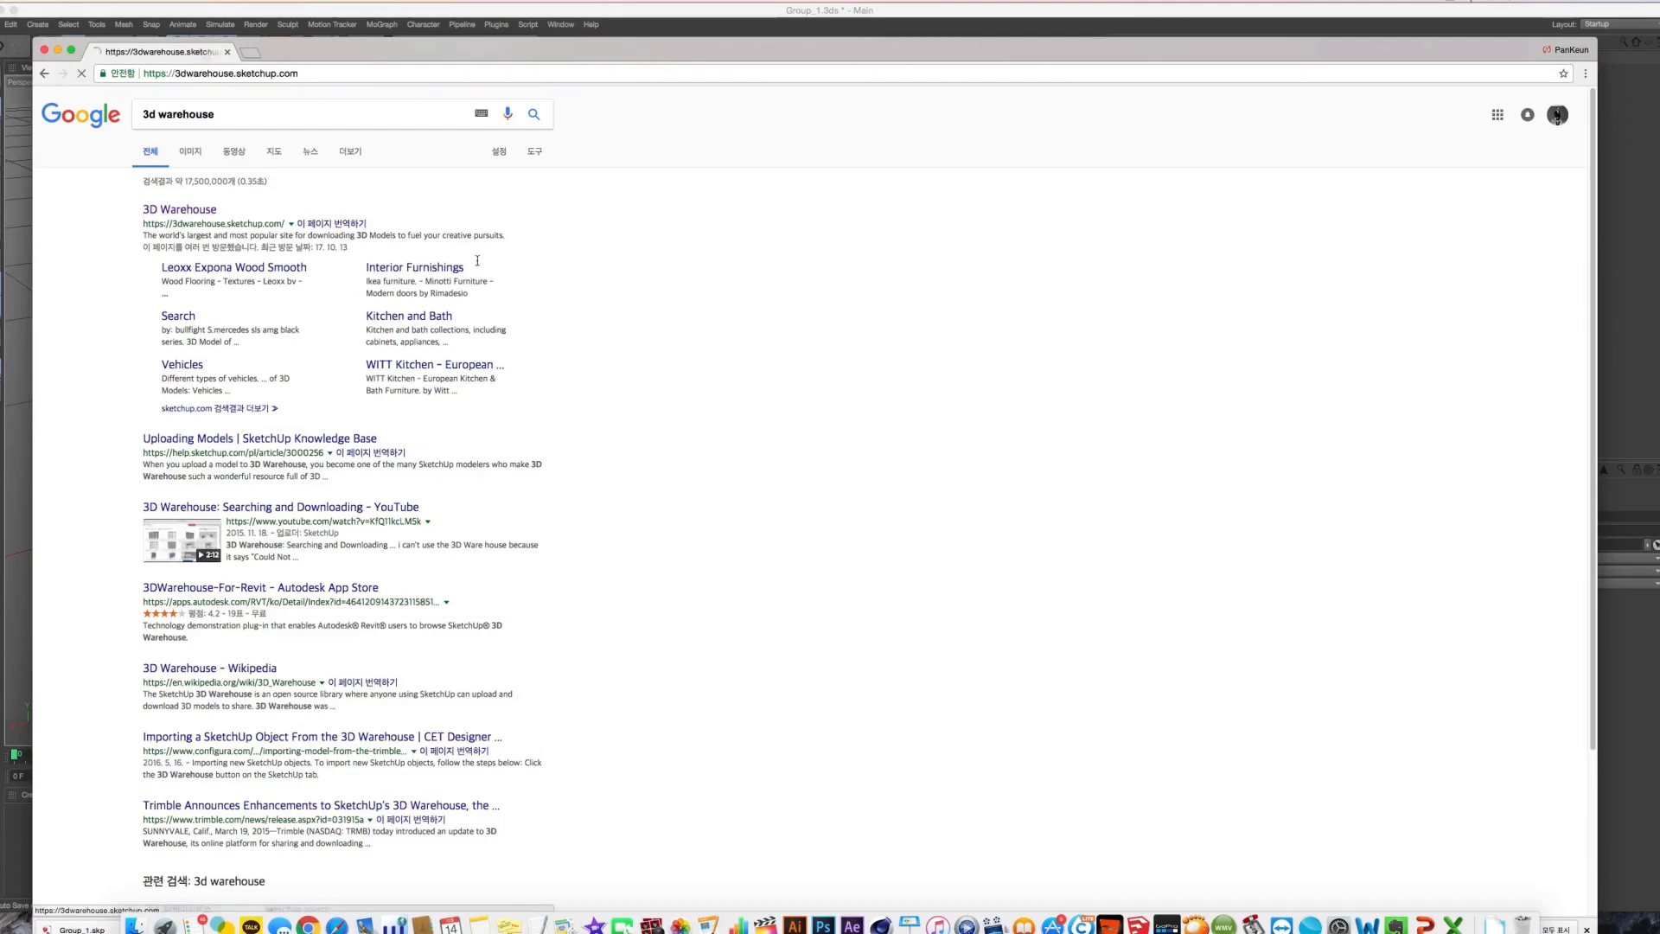
left_click(179, 210)
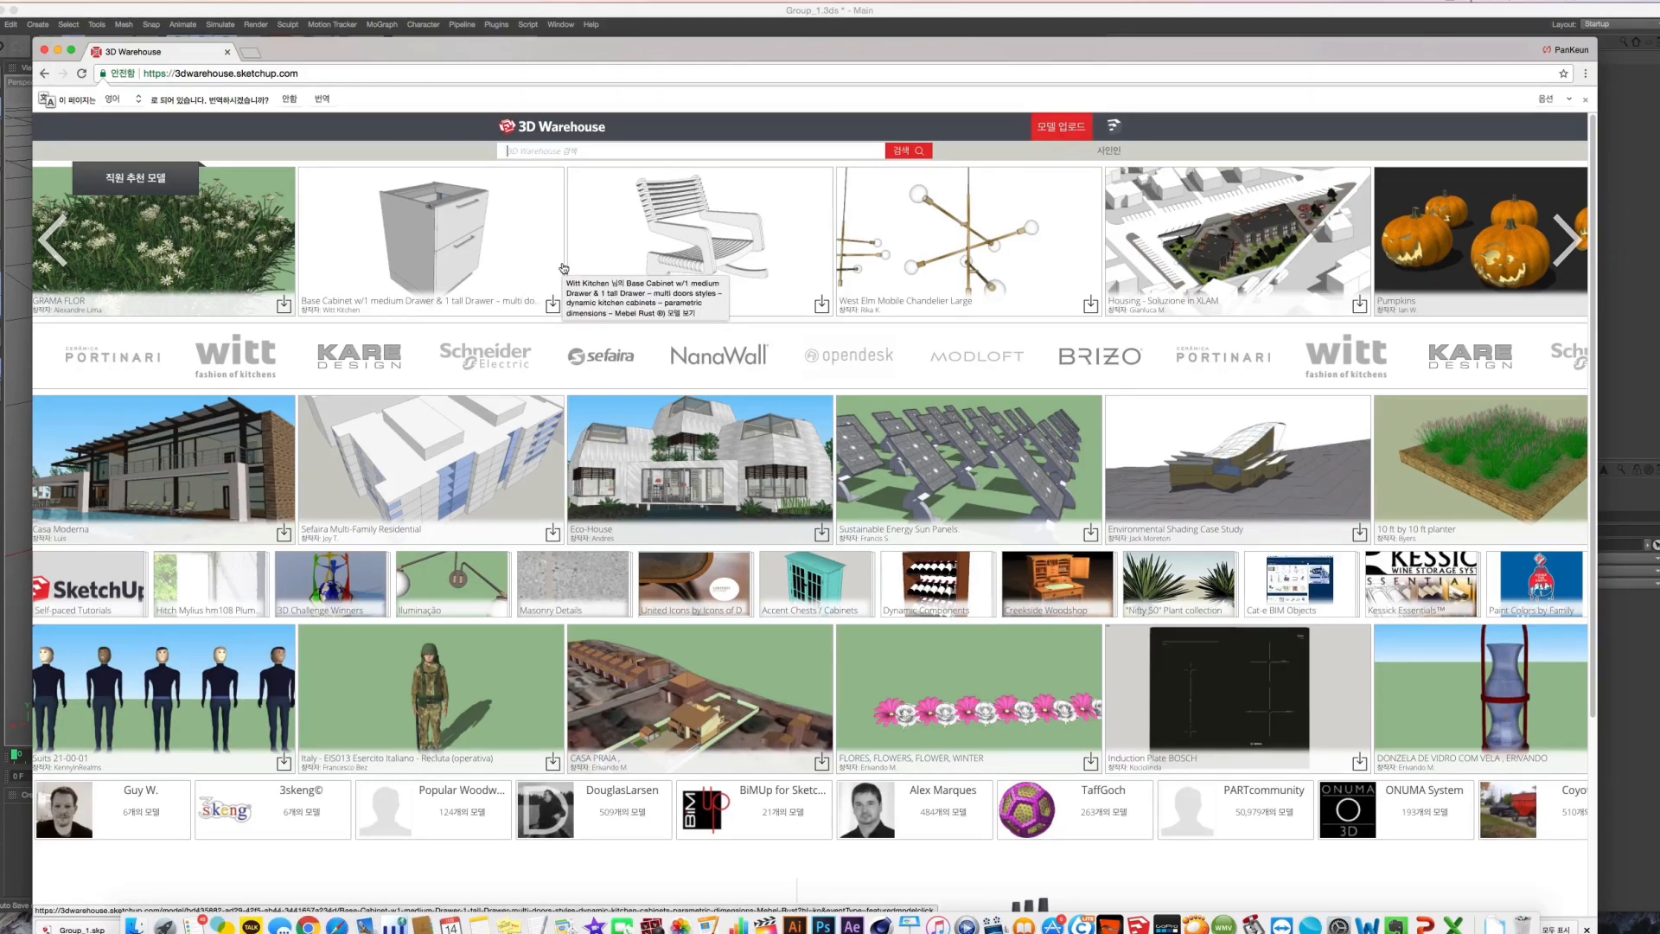
Search 3D Warehouse for "car" and open the page of the Cool Car model
left_click(538, 153)
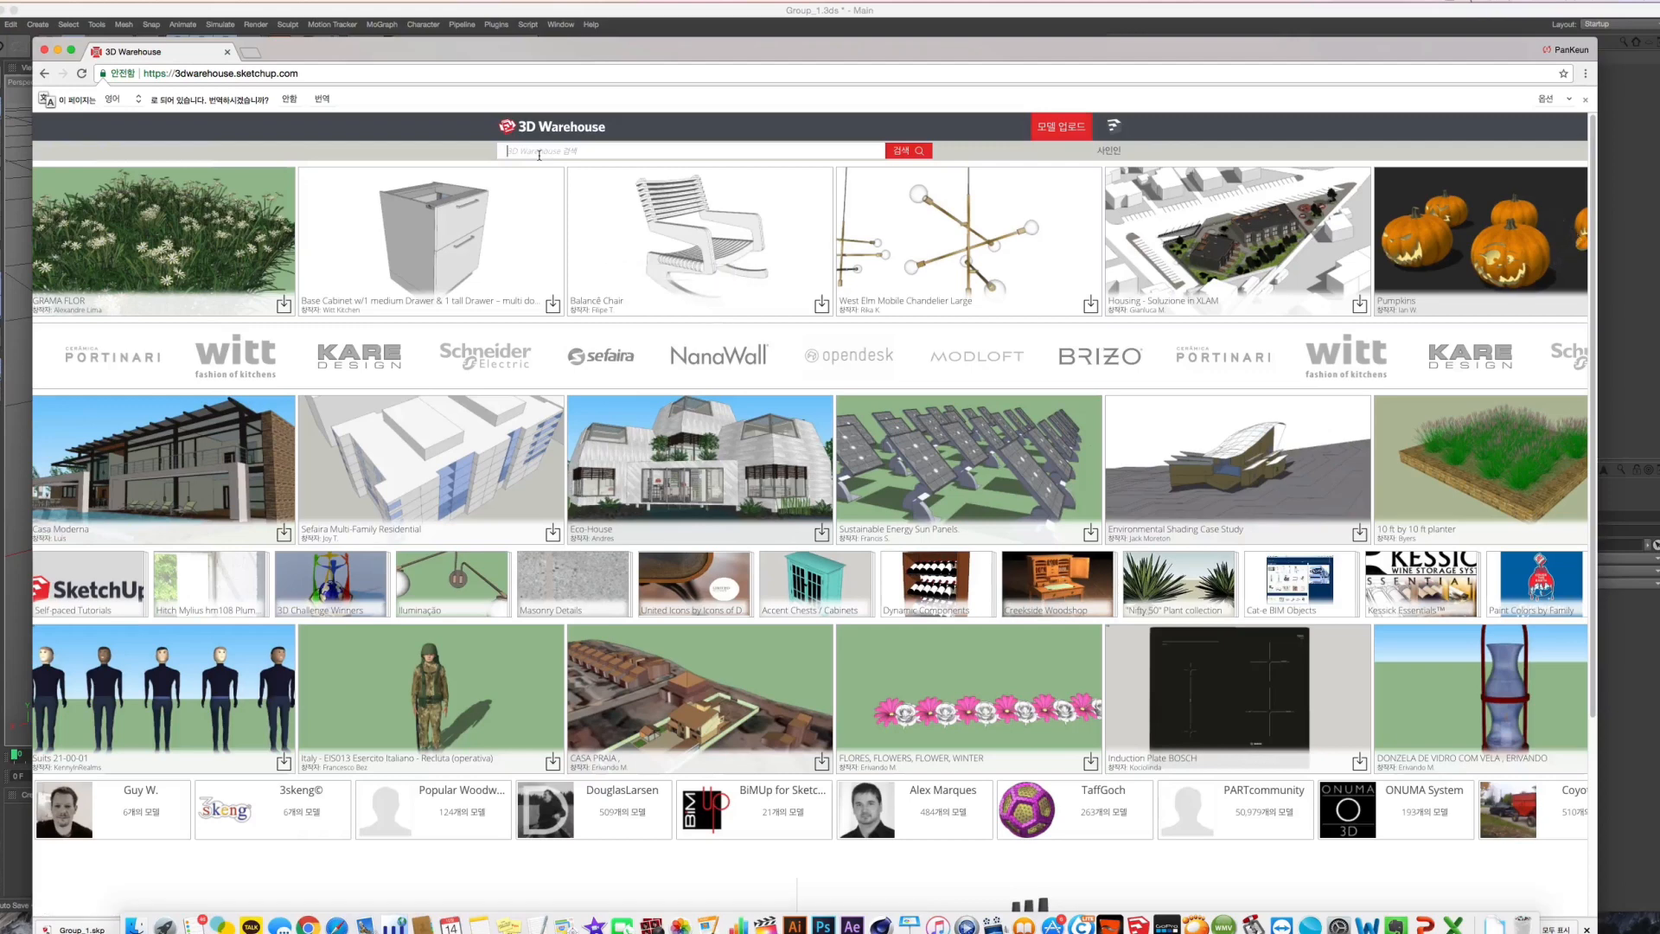
type("carrier")
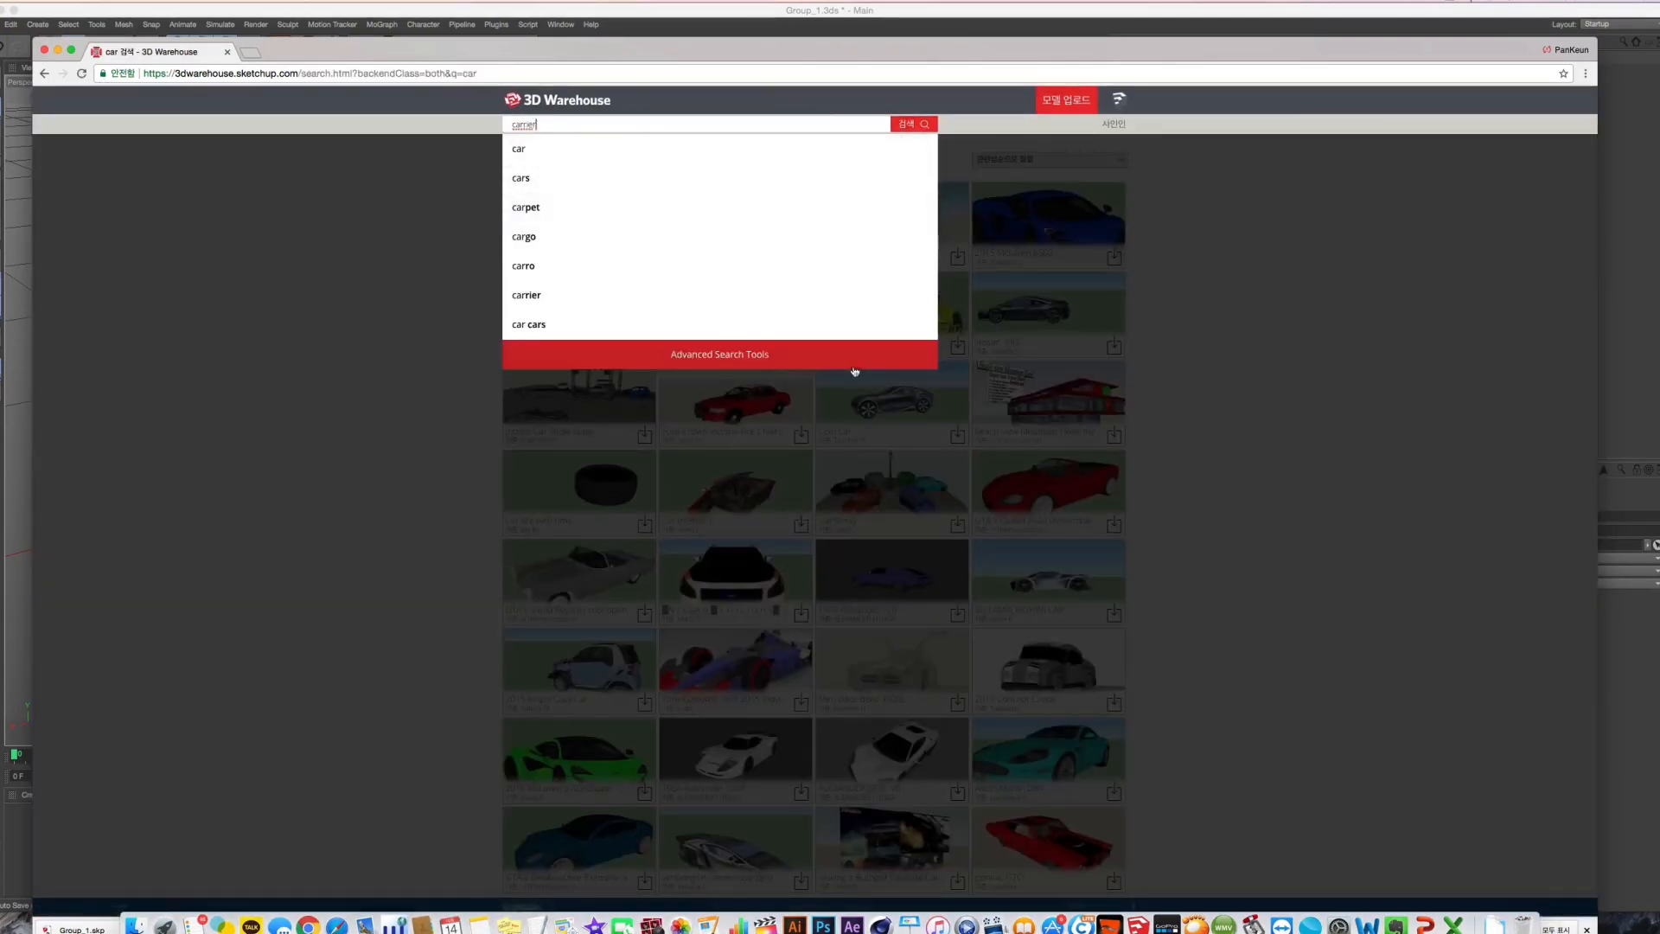
left_click(190, 499)
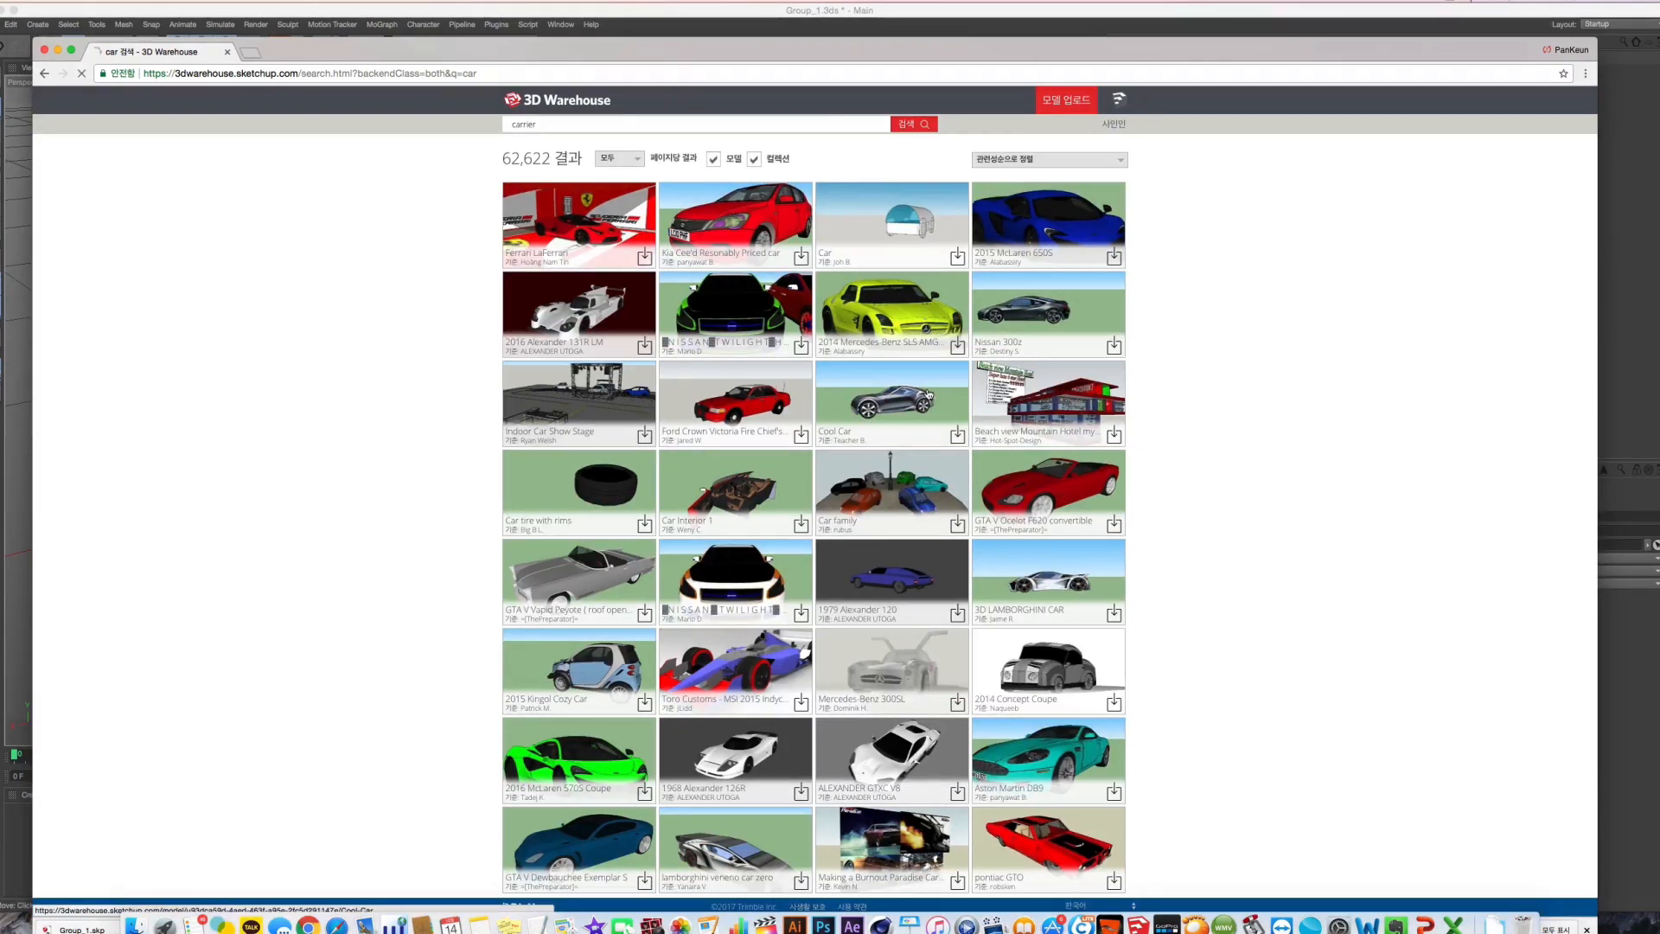
left_click(927, 393)
Download Cool Car as a SketchUp 2016 model and open the Downloads folder
left_click(1056, 159)
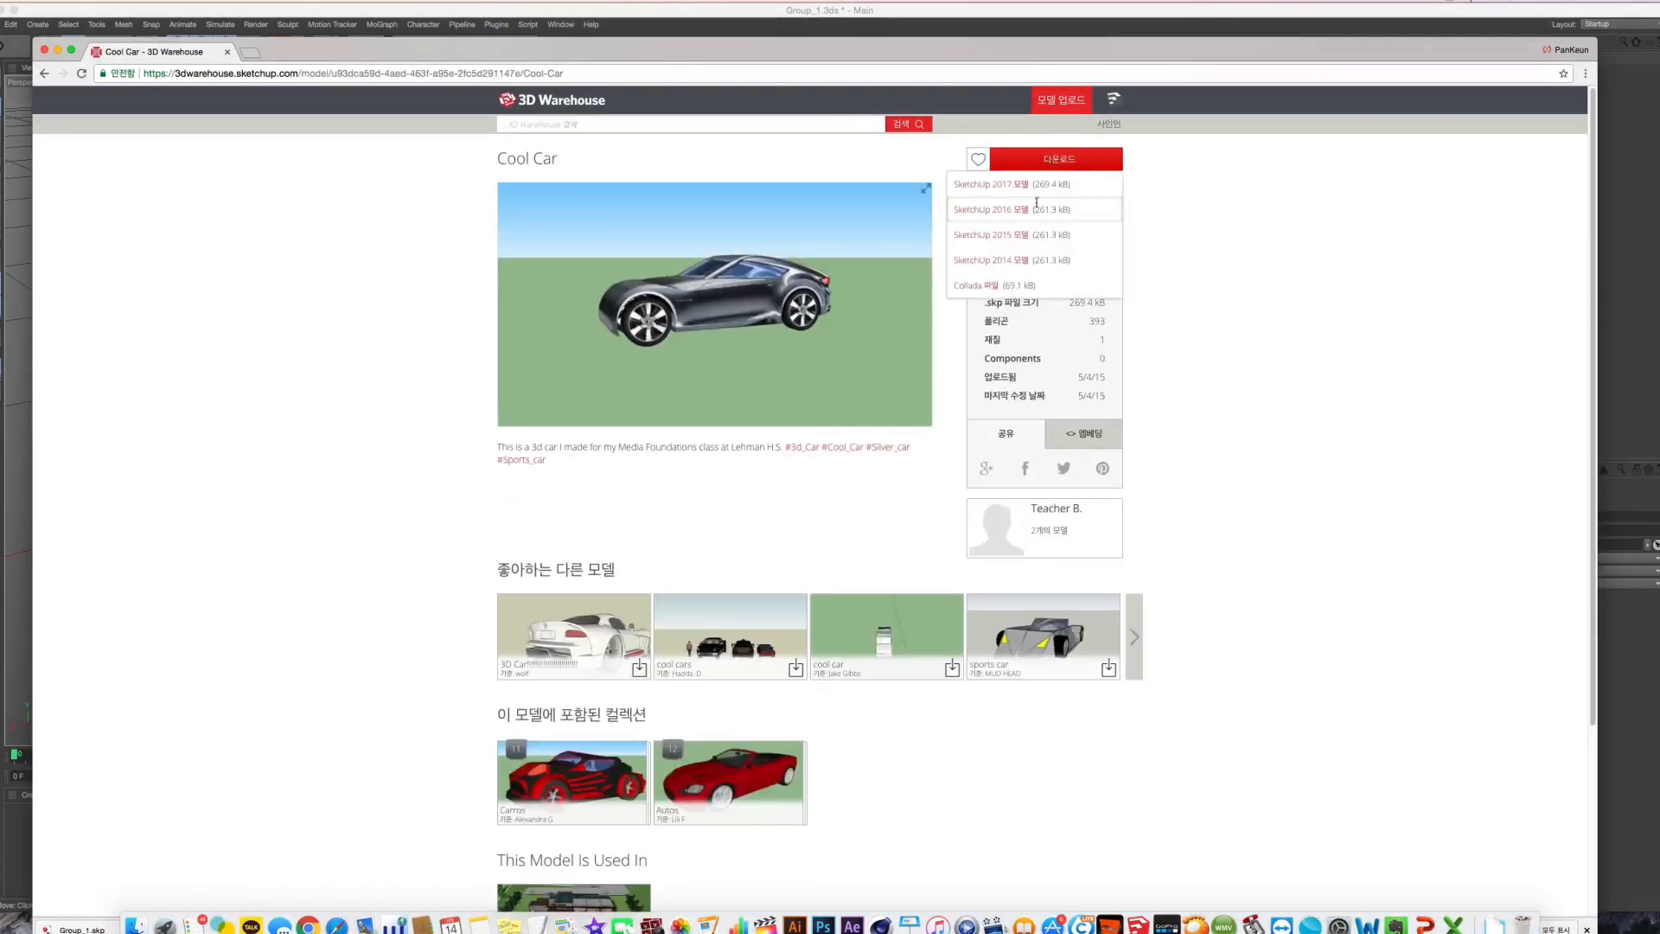
left_click(1036, 205)
left_click(1509, 906)
left_click(1553, 616)
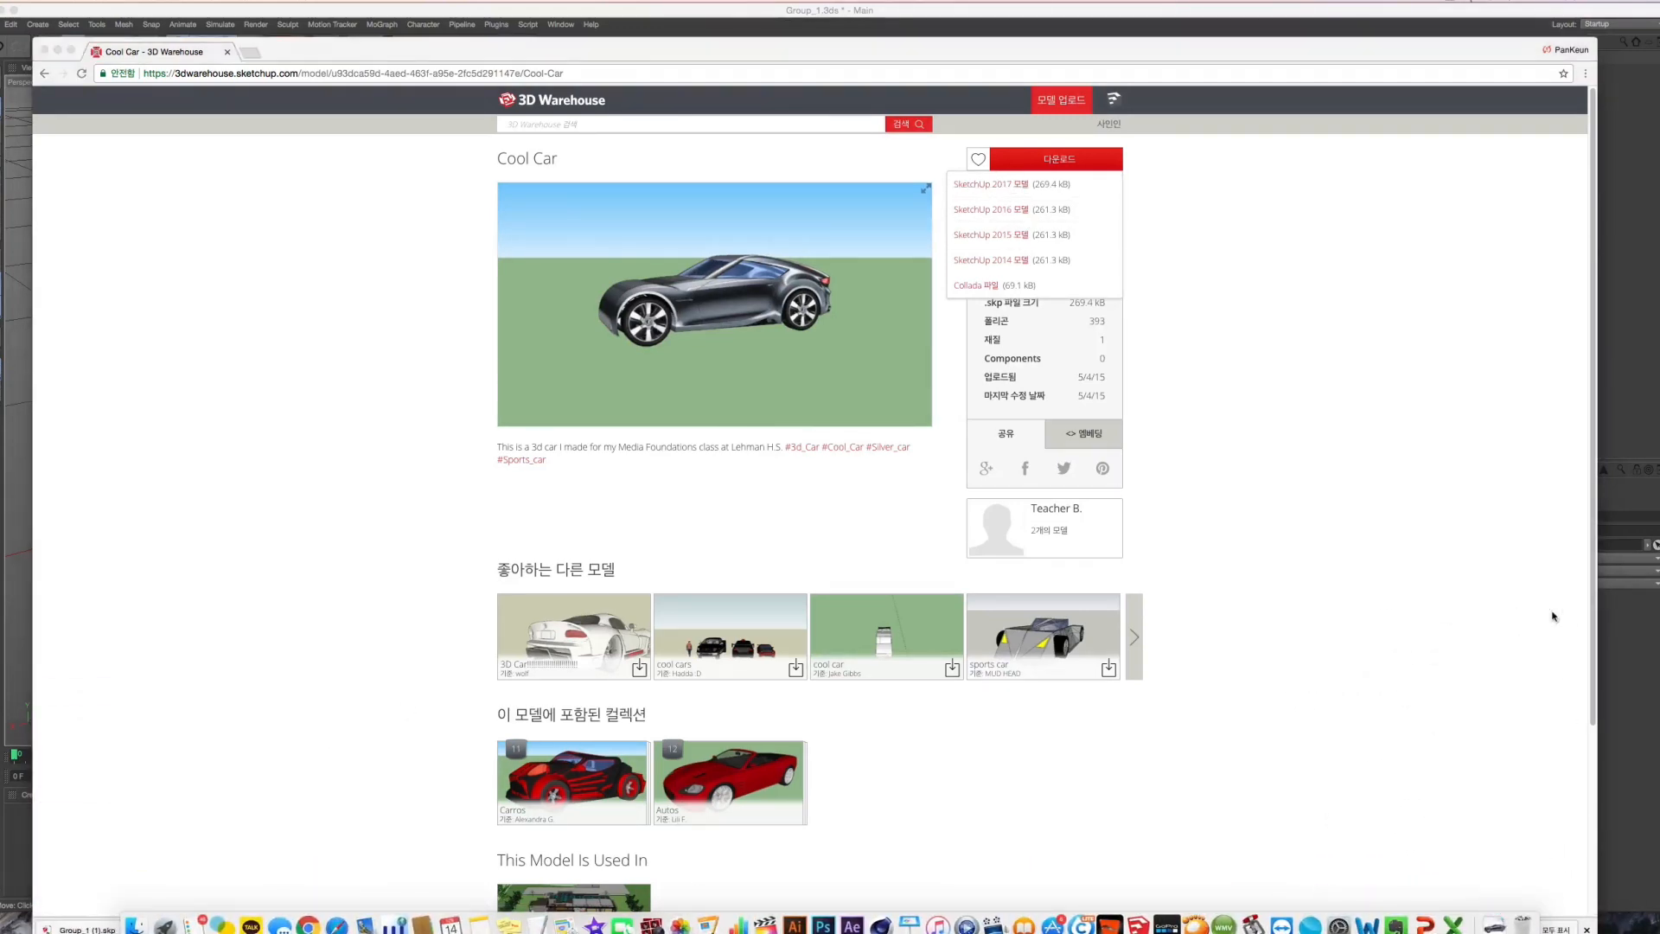
Move the selected files in the Downloads folder to the trash and open Group_1.skp in SketchUp Make
left_click_drag(880, 452, 1138, 918)
key("super+BackSpace")
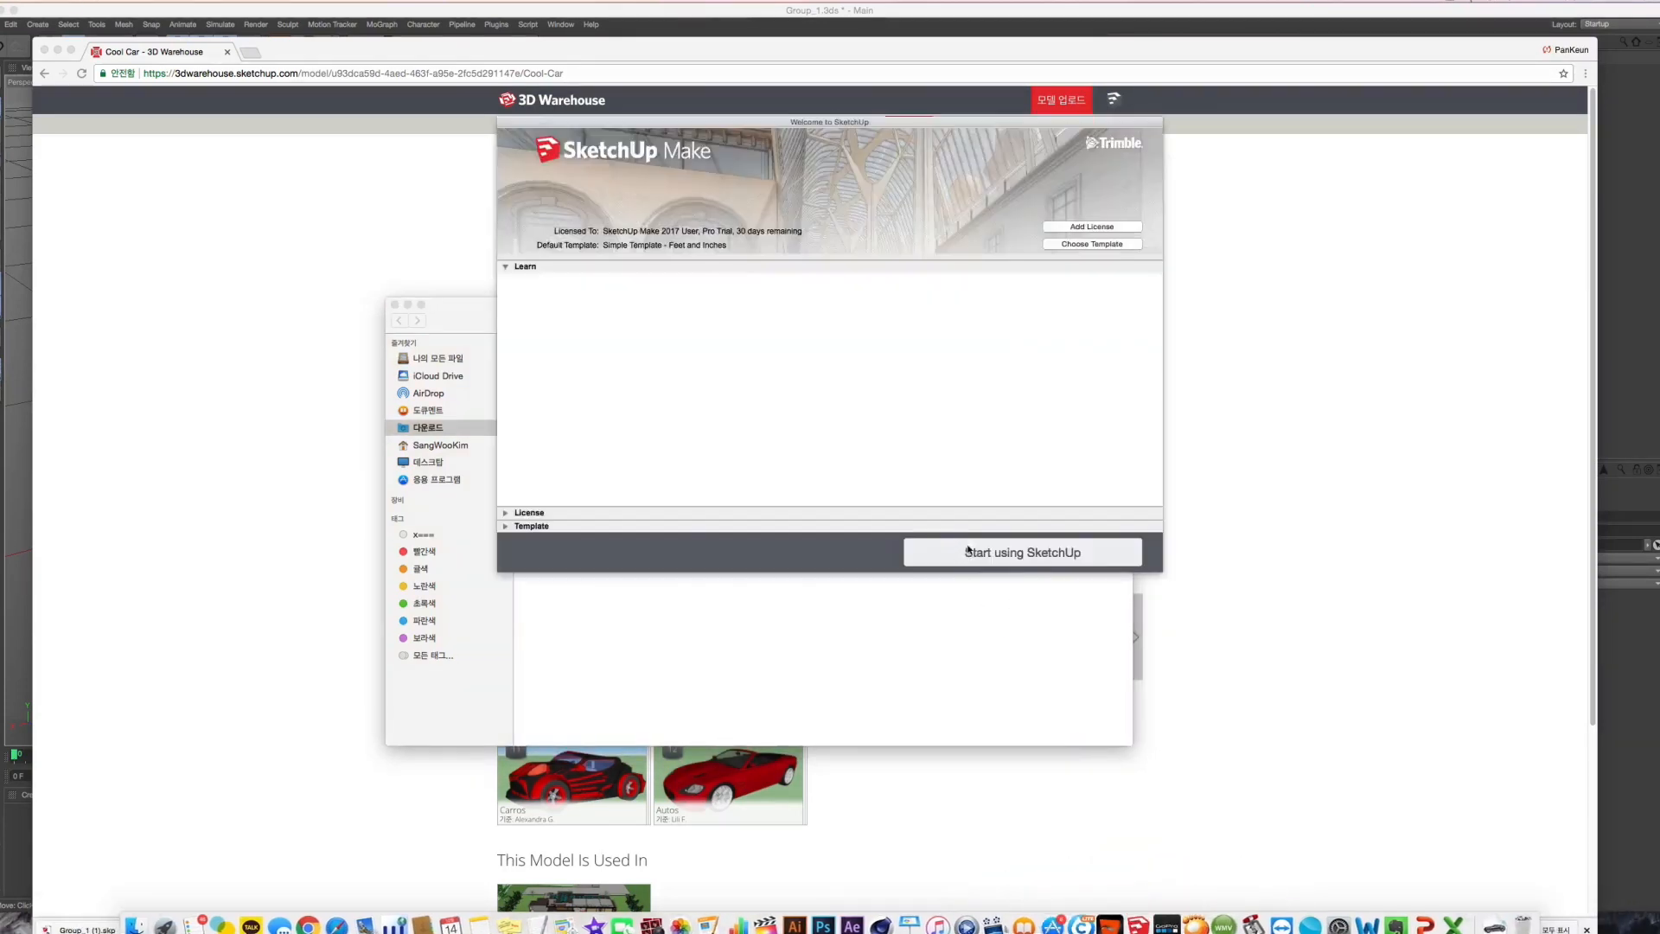
left_click(1053, 562)
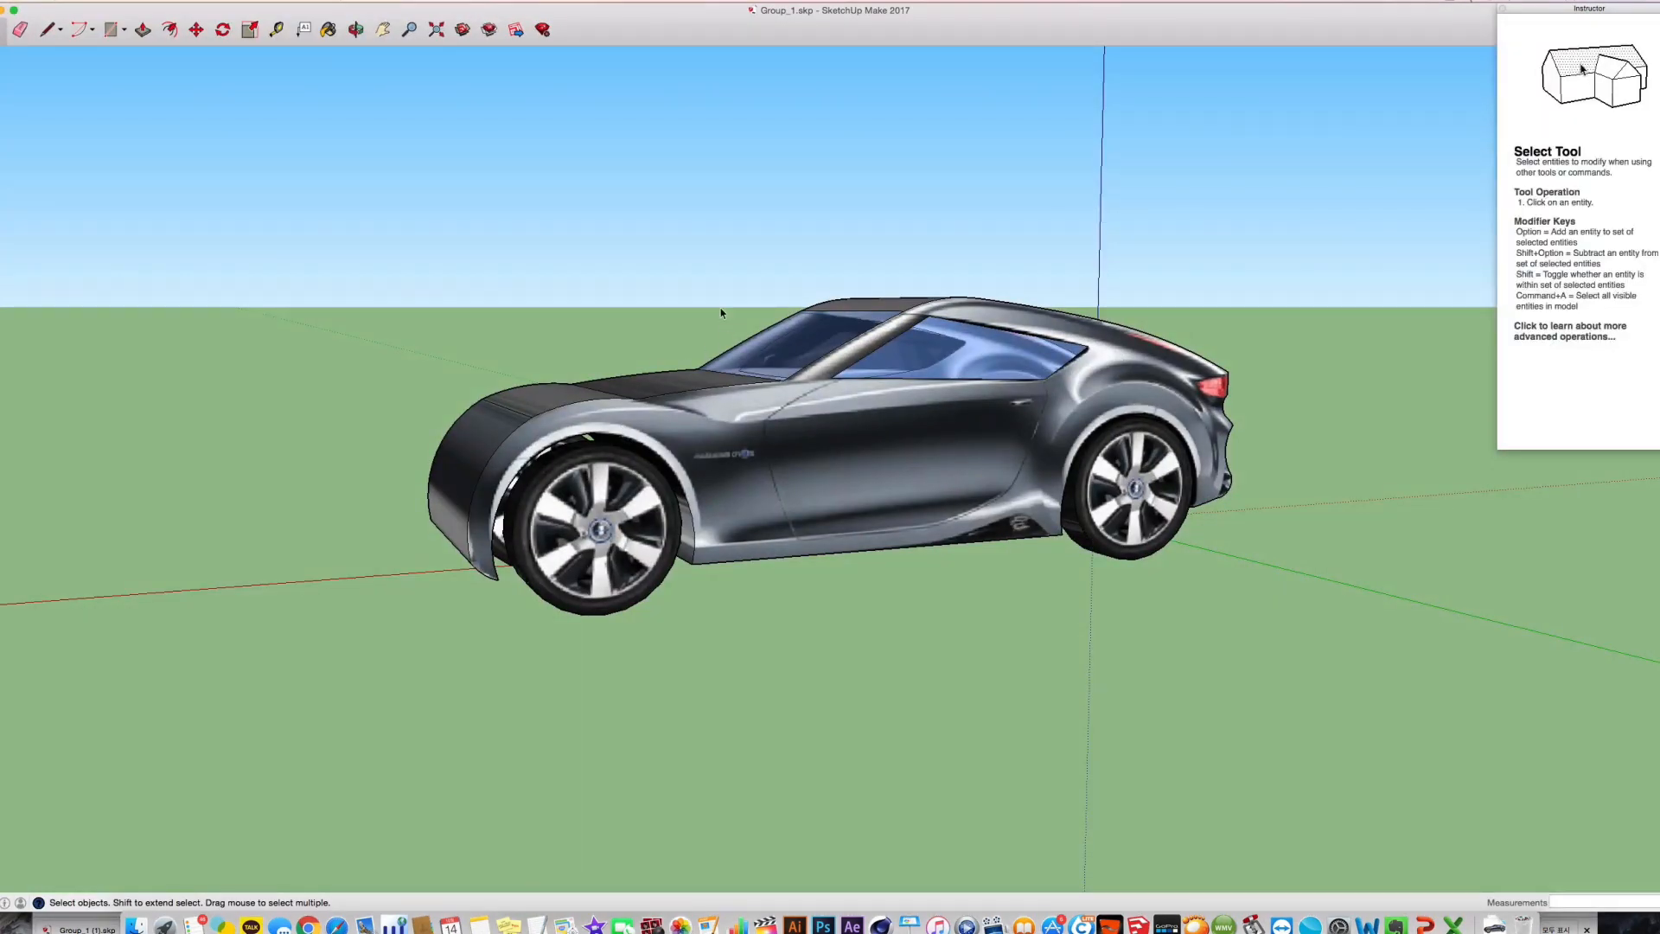
Start a 3D model export of the car with 3DS File (*.3ds) as the format
key("o")
left_click_drag(829, 308, 1107, 452)
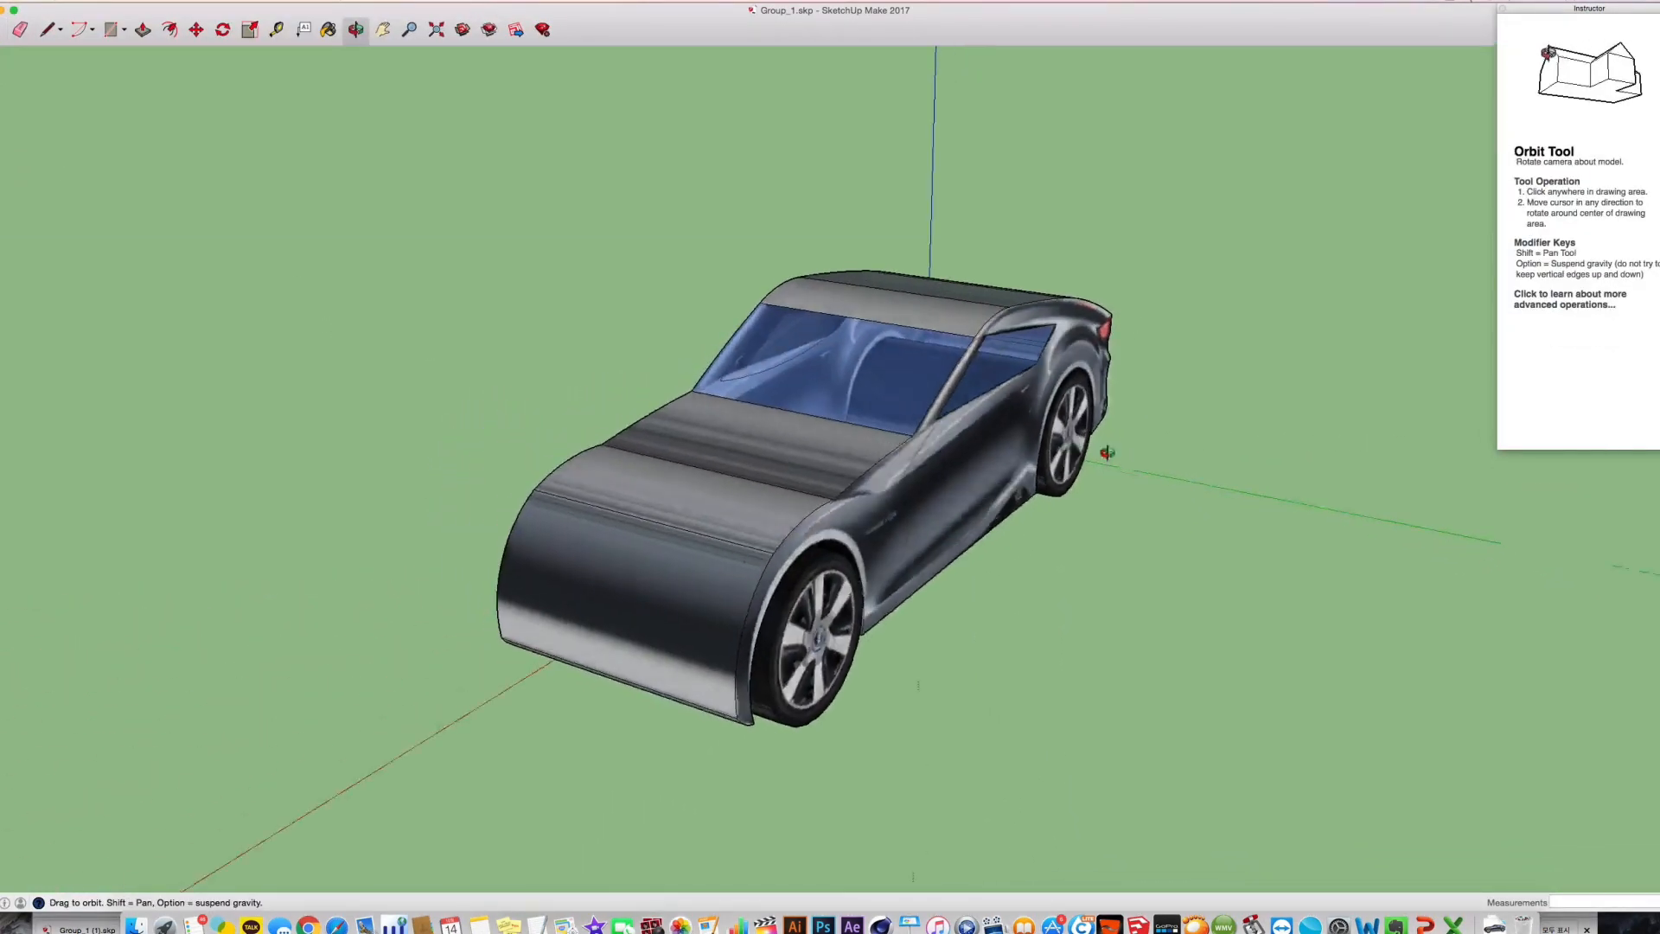
middle_click_drag(1107, 452, 588, 415)
right_click(1032, 355)
left_click(911, 377)
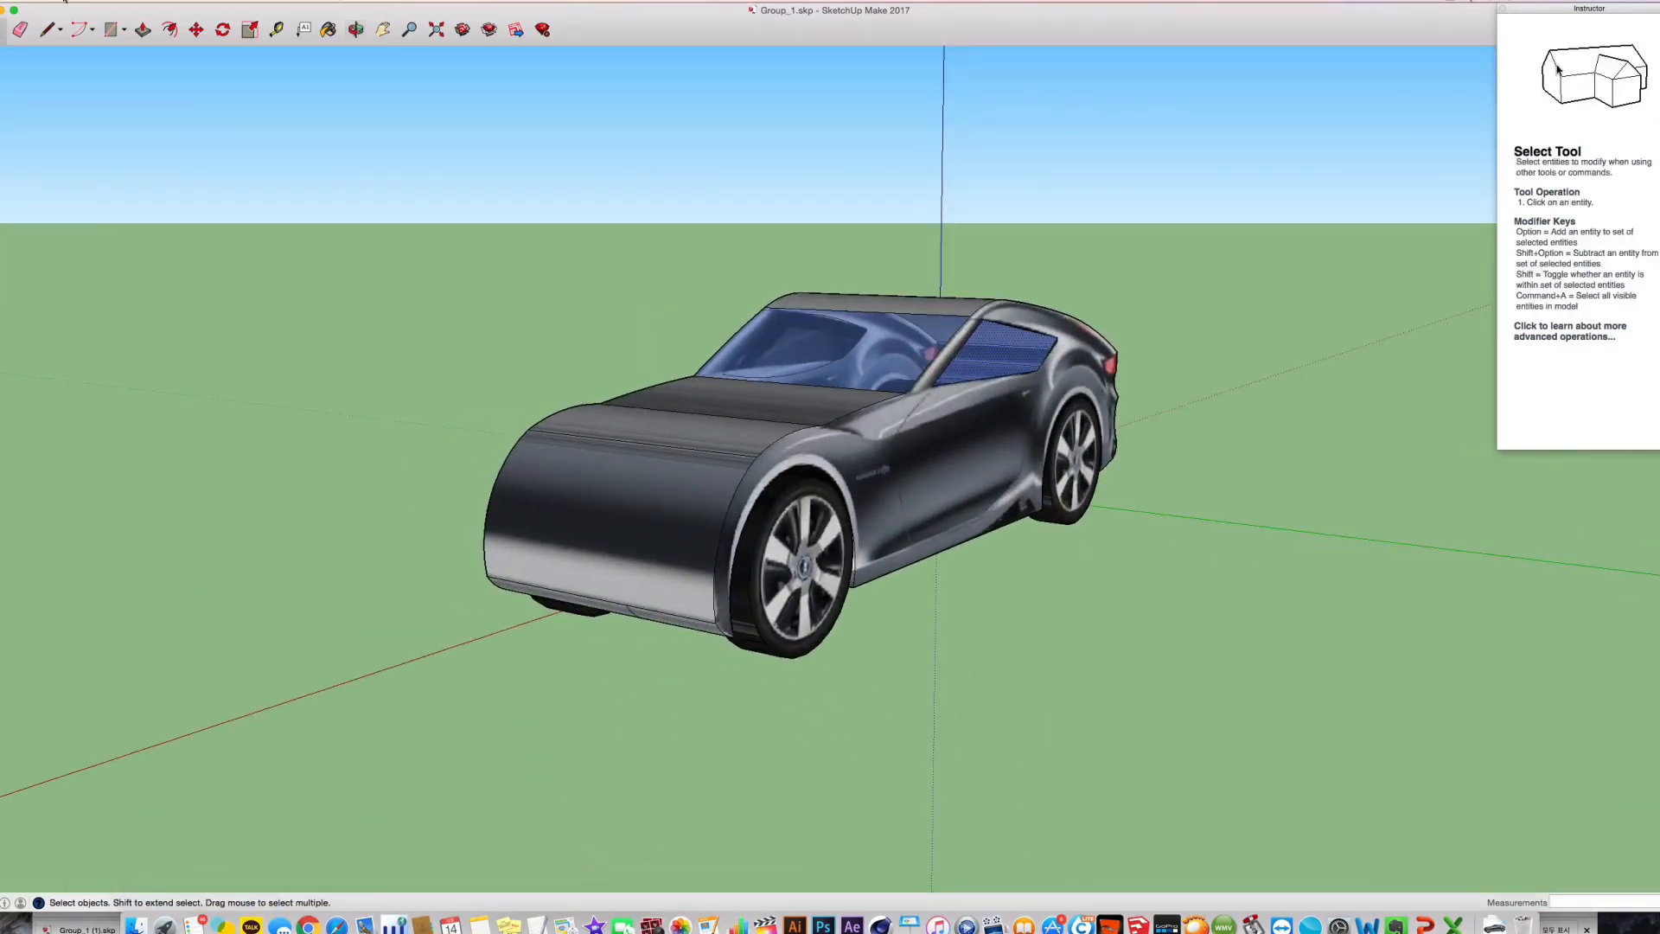
left_click(64, 1)
mouse_move(141, 188)
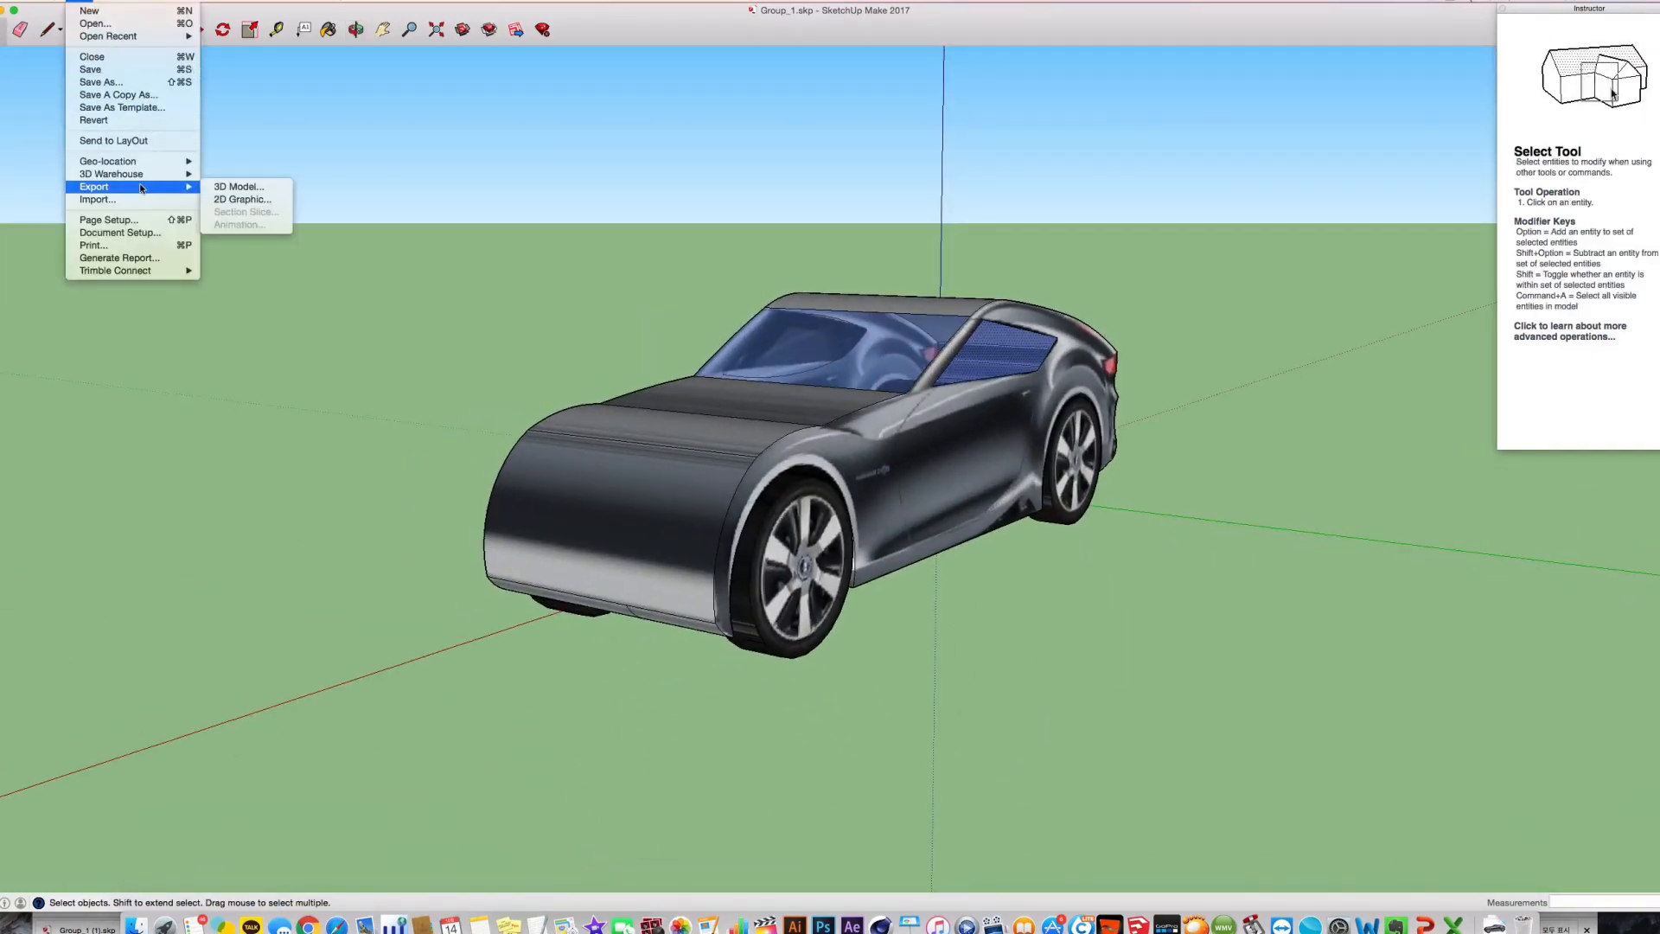
left_click(231, 189)
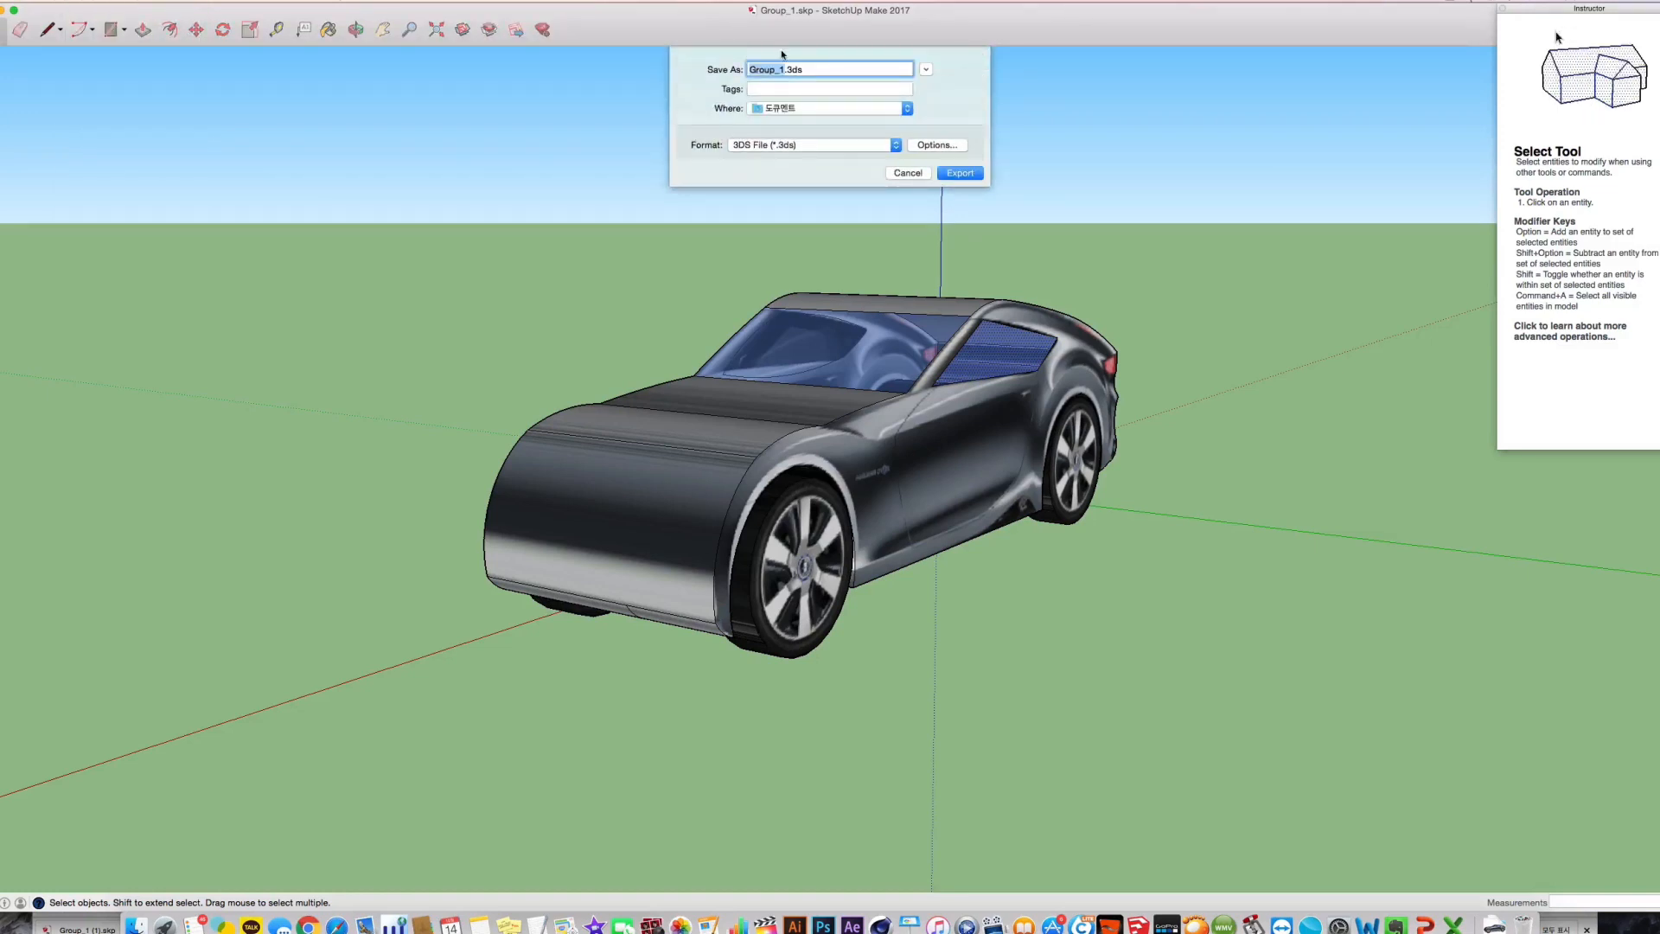
left_click(797, 146)
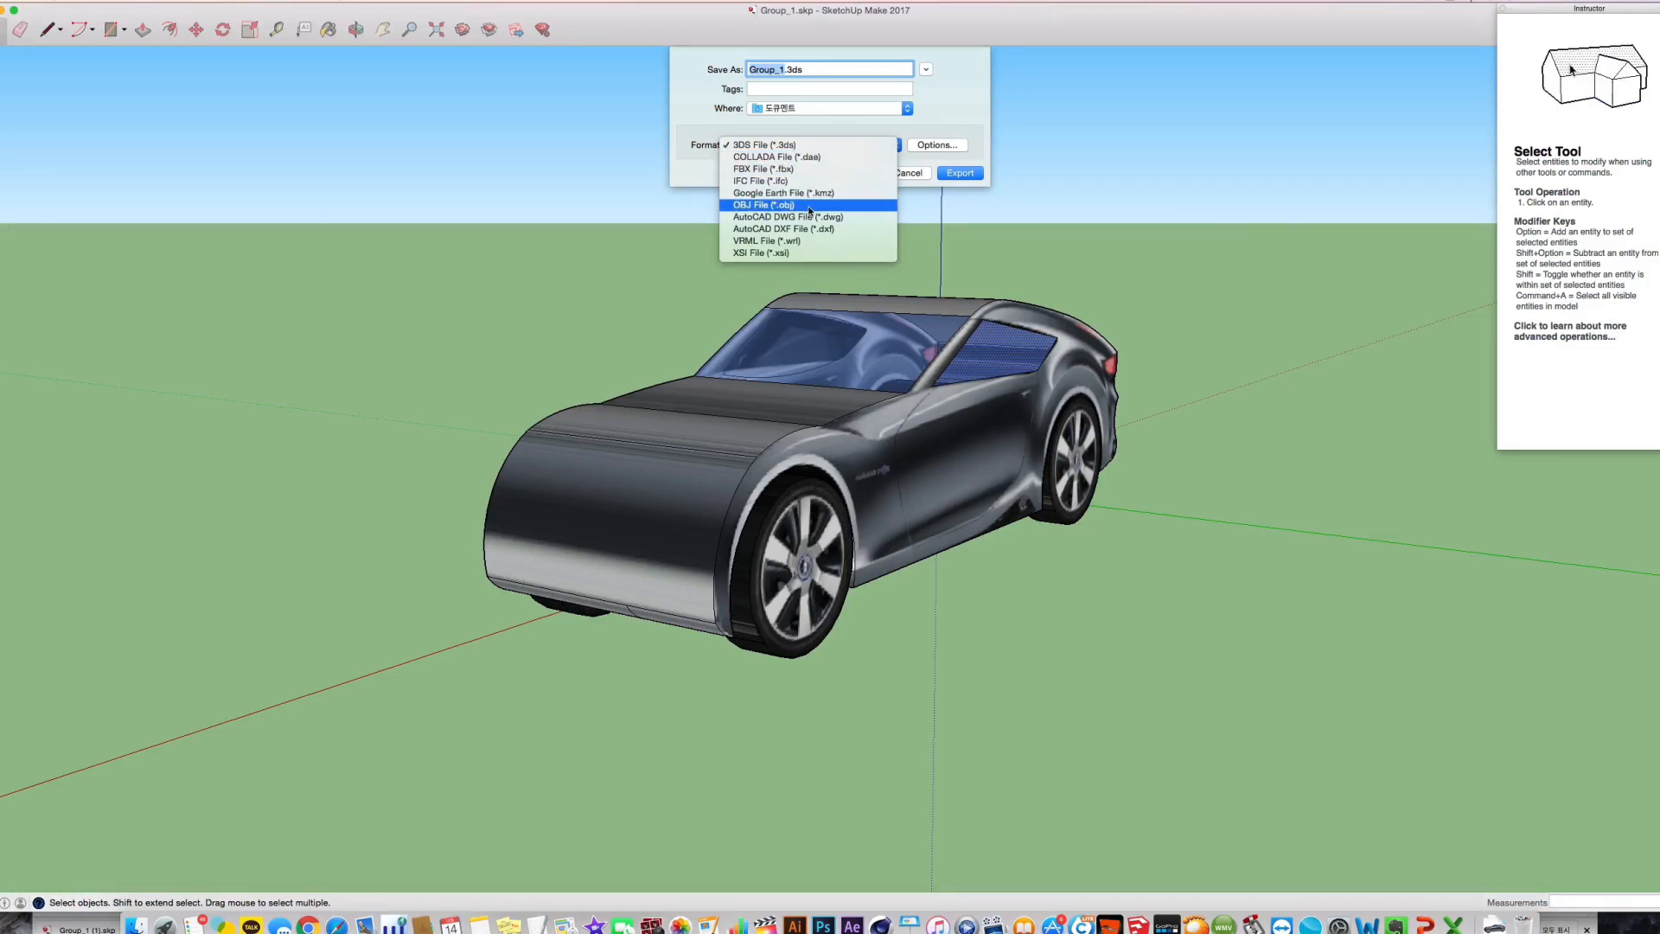
left_click(802, 144)
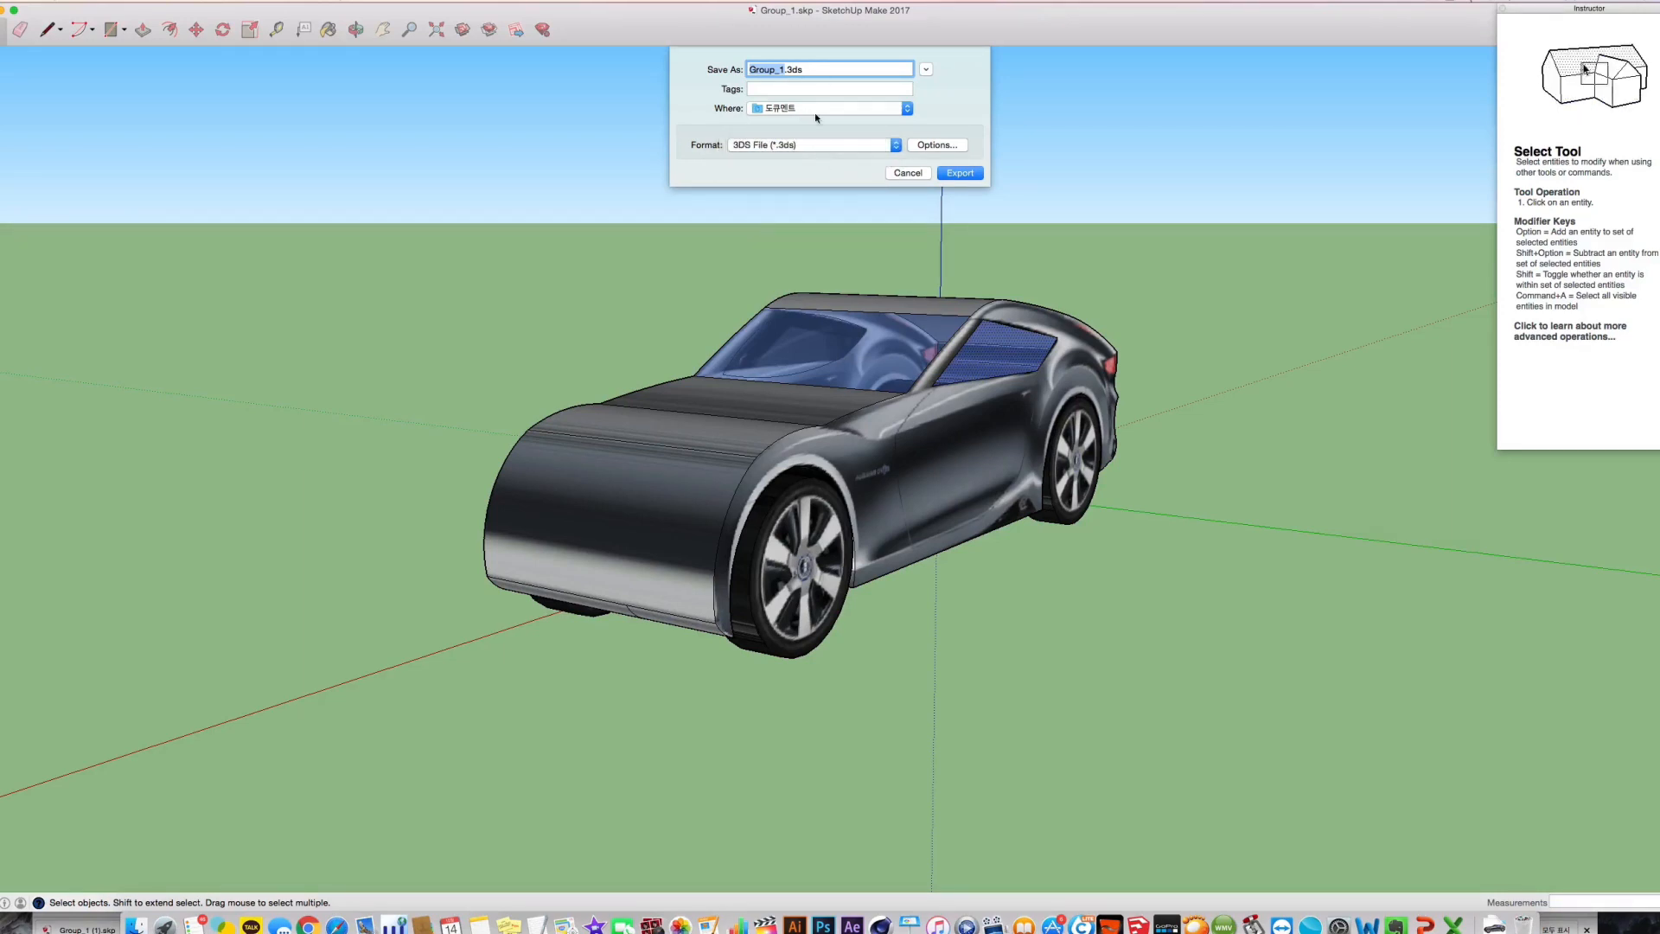
Export the car as Group_1.3ds into the 다운로드 (Downloads) folder and close the export results
left_click(815, 113)
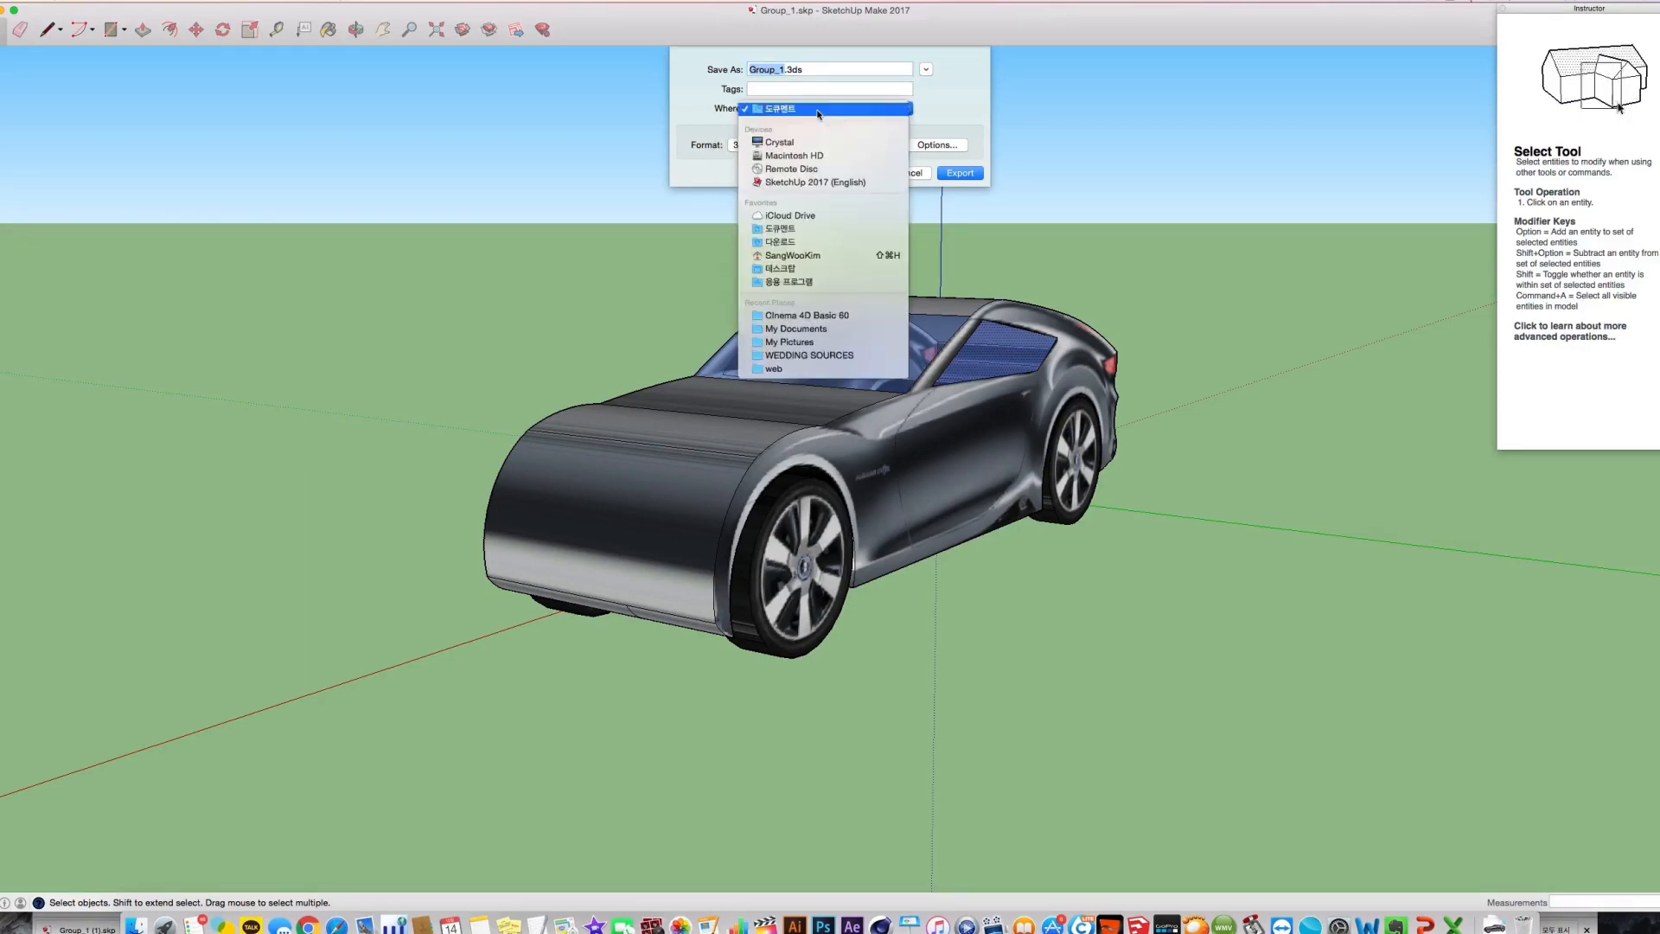
left_click(799, 238)
left_click(946, 173)
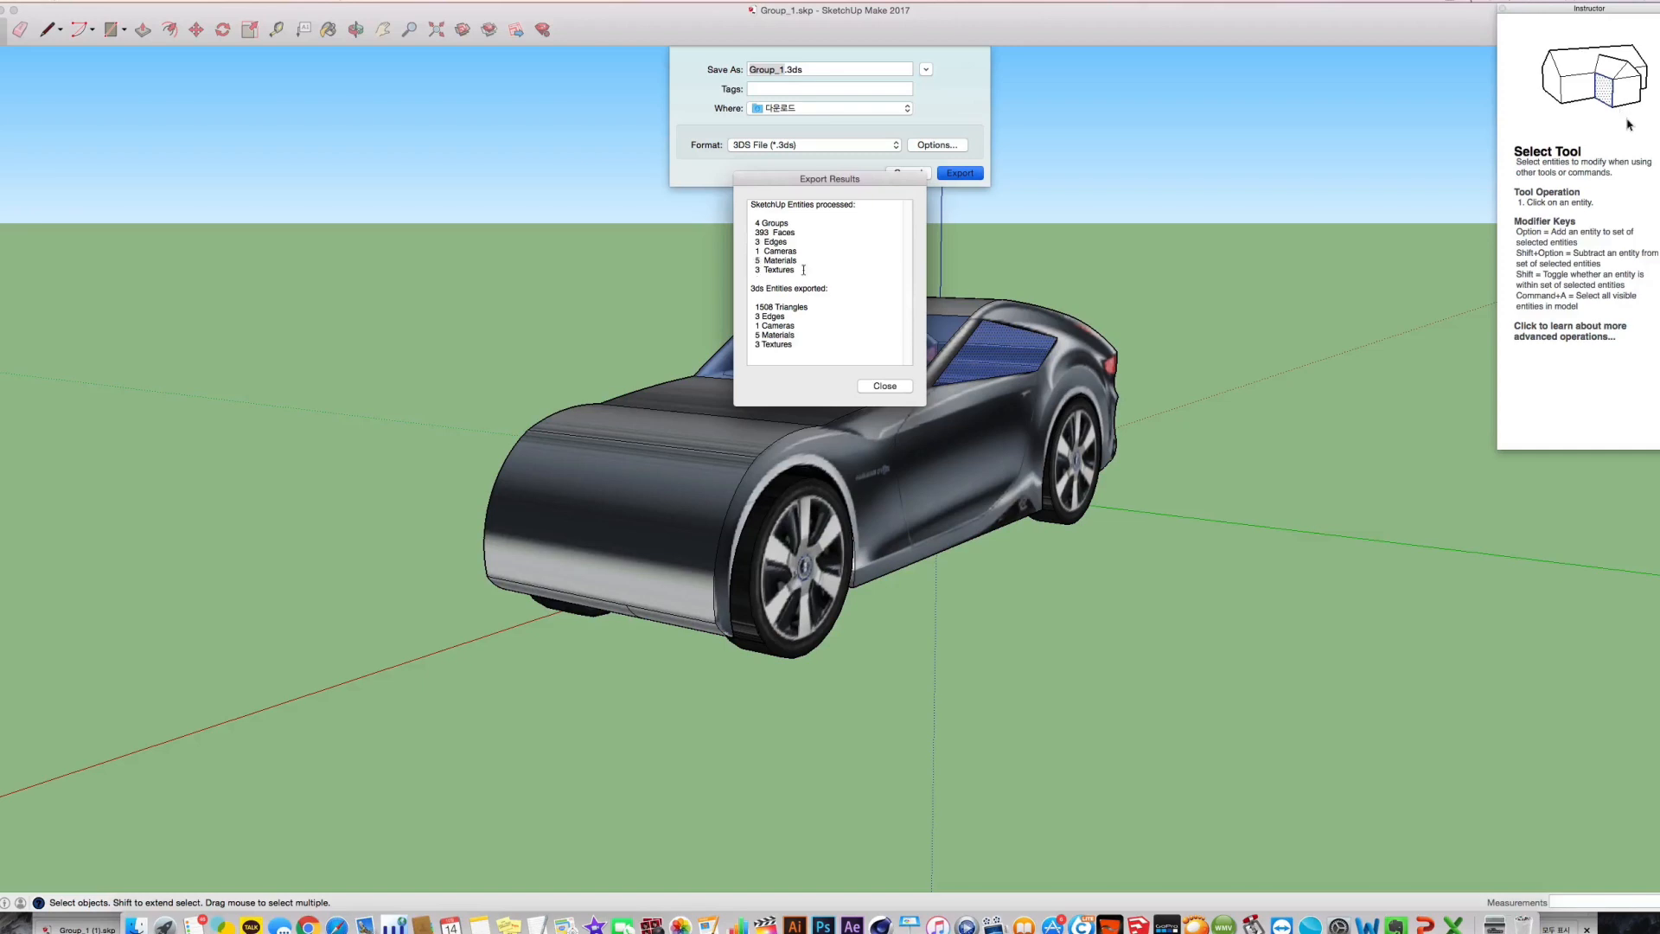
left_click(885, 385)
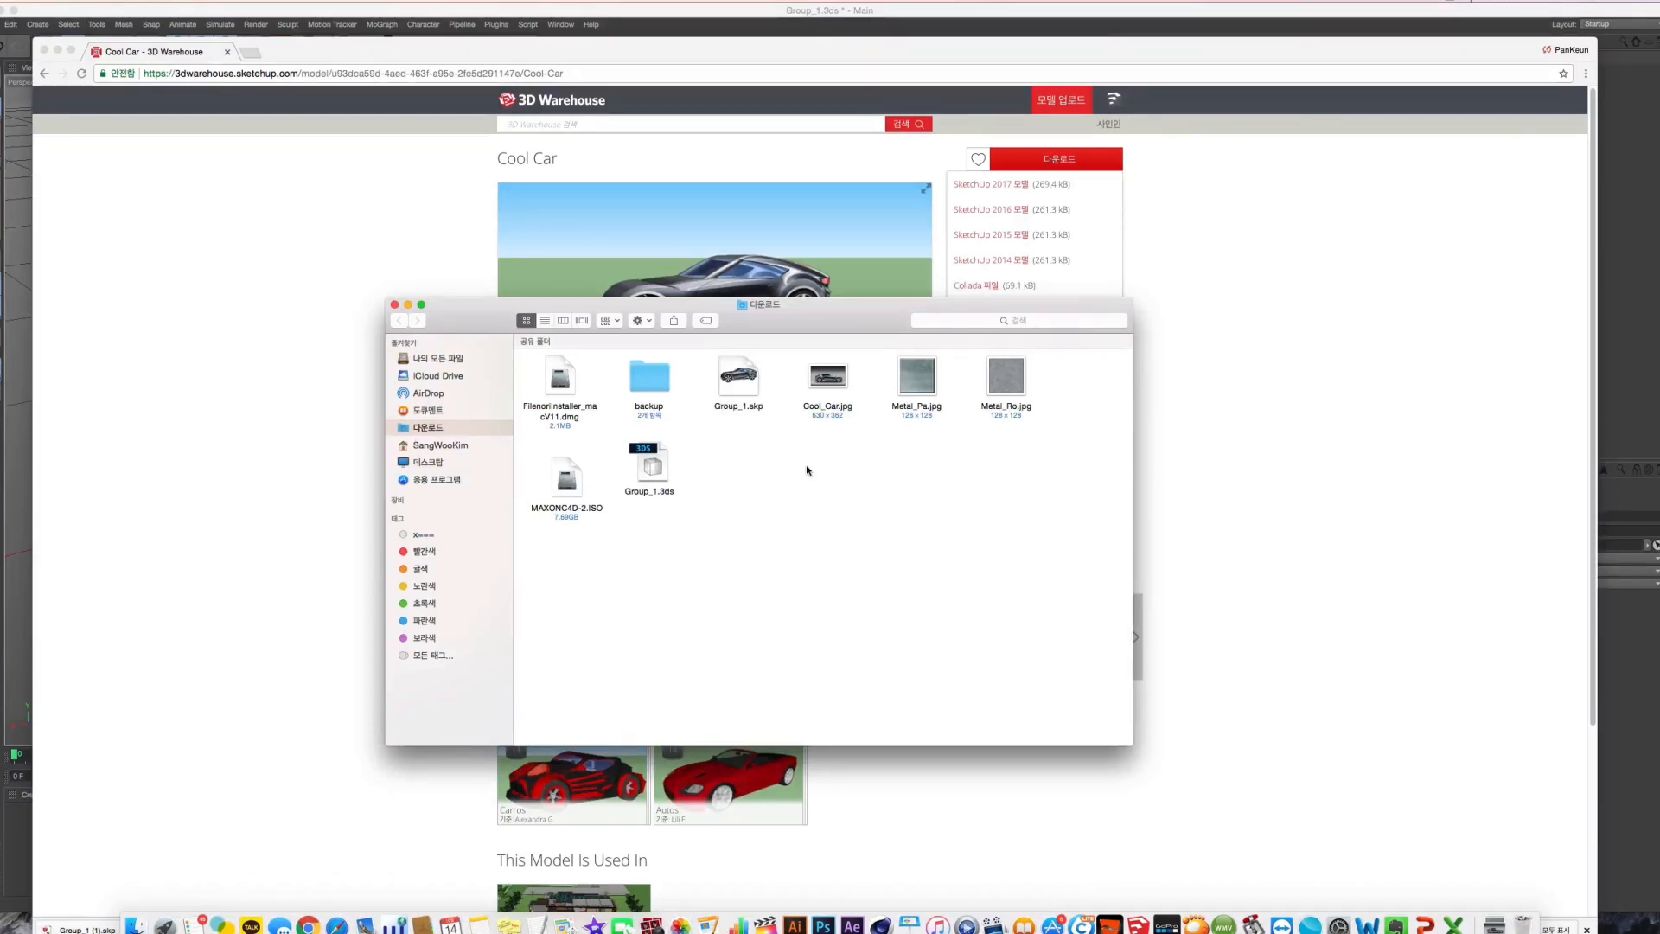
Preview the exported texture images Cool_Car.jpg, Metal_Pa.jpg and Metal_Ro.jpg in the Downloads folder
left_click_drag(827, 388, 842, 551)
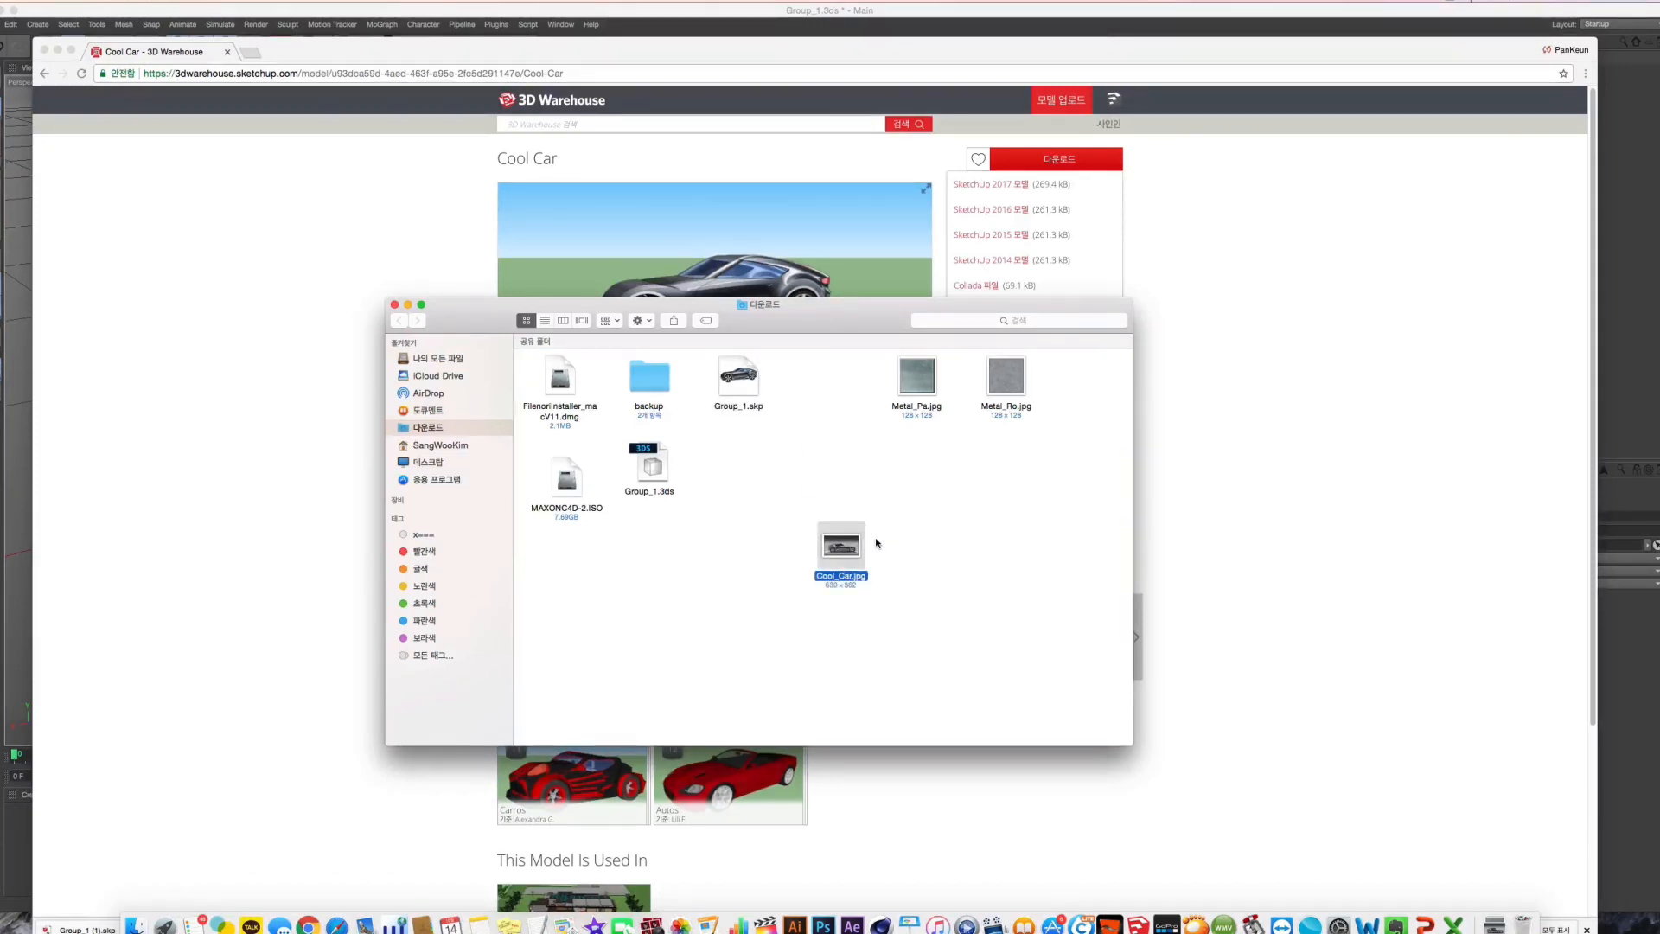
key("space")
key("space")
left_click(915, 385)
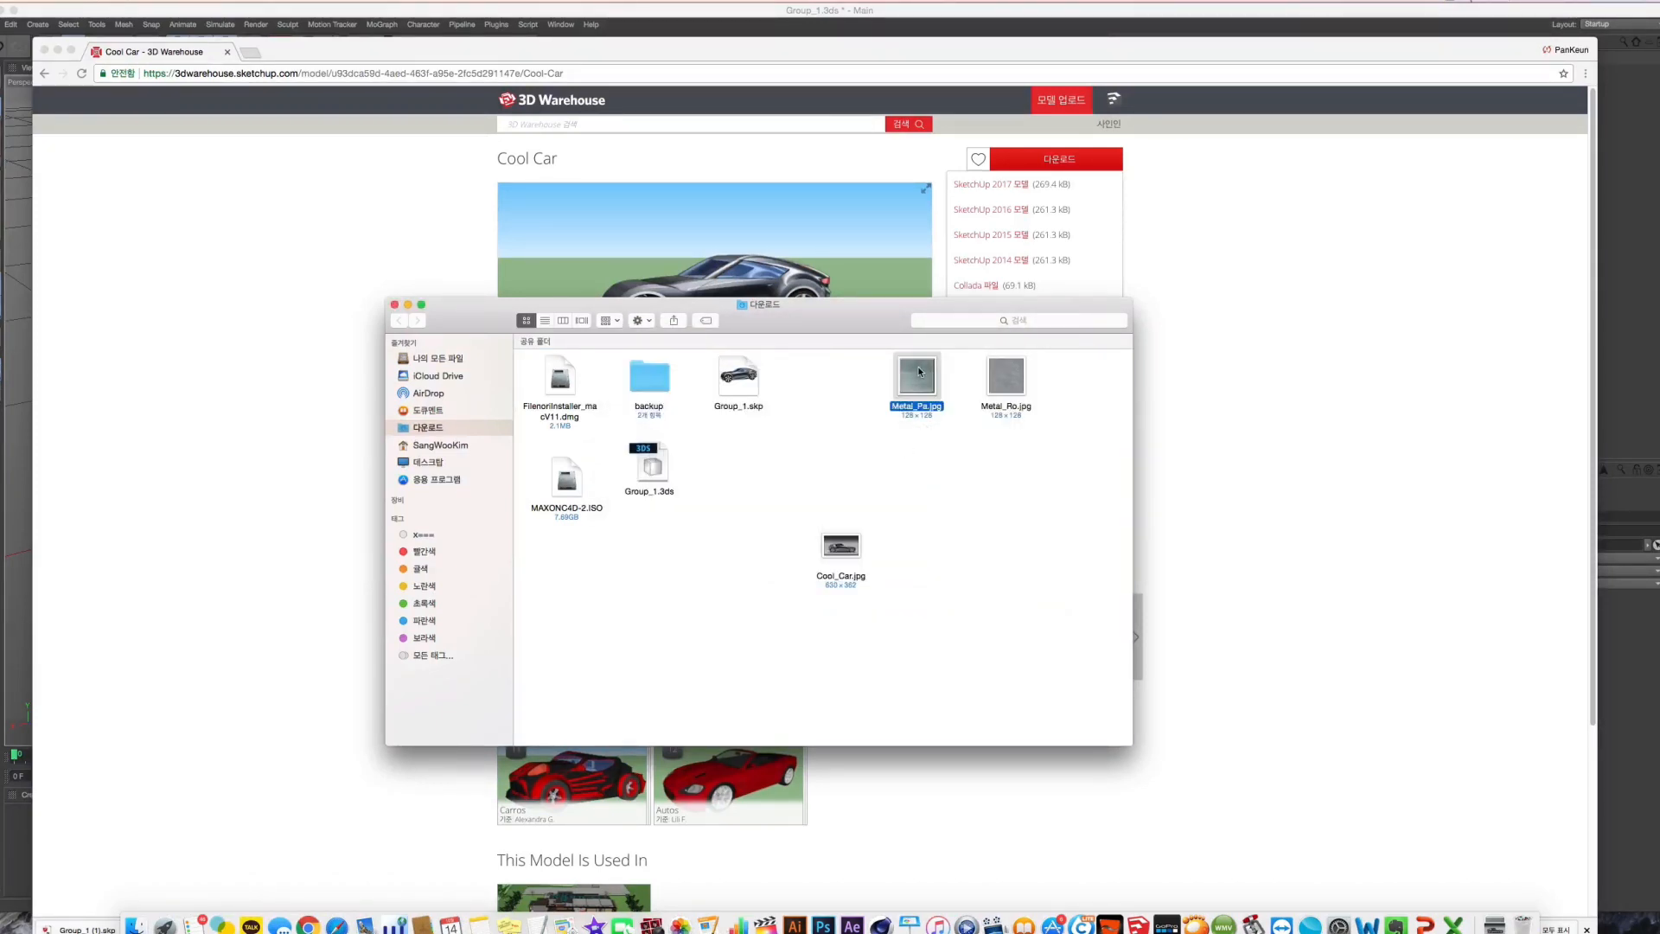
key("space")
key("space")
left_click(983, 400)
key("space")
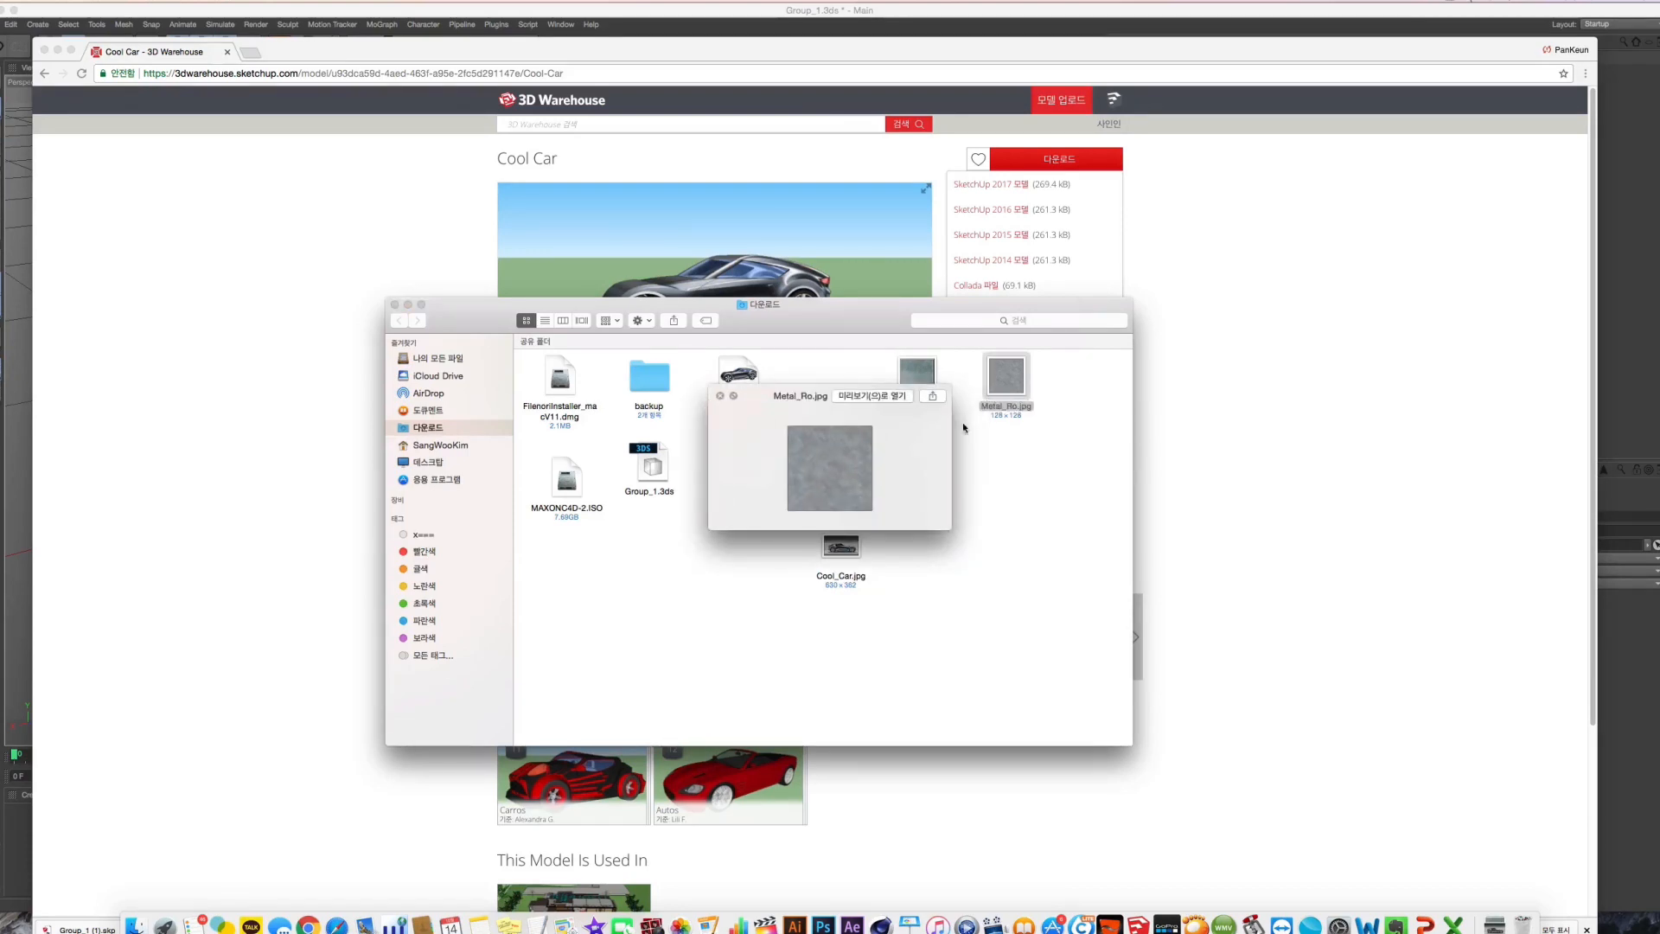
key("space")
Place the two metal textures and Group_1.3ds beside Cool_Car.jpg in the Downloads folder window
left_click_drag(1033, 460, 900, 558)
left_click(760, 490)
left_click_drag(655, 478, 766, 573)
Switch to Cinema 4D and import Group_1.3ds from the Downloads folder with the scale in centimeters, accepting the already-open project
left_click(284, 16)
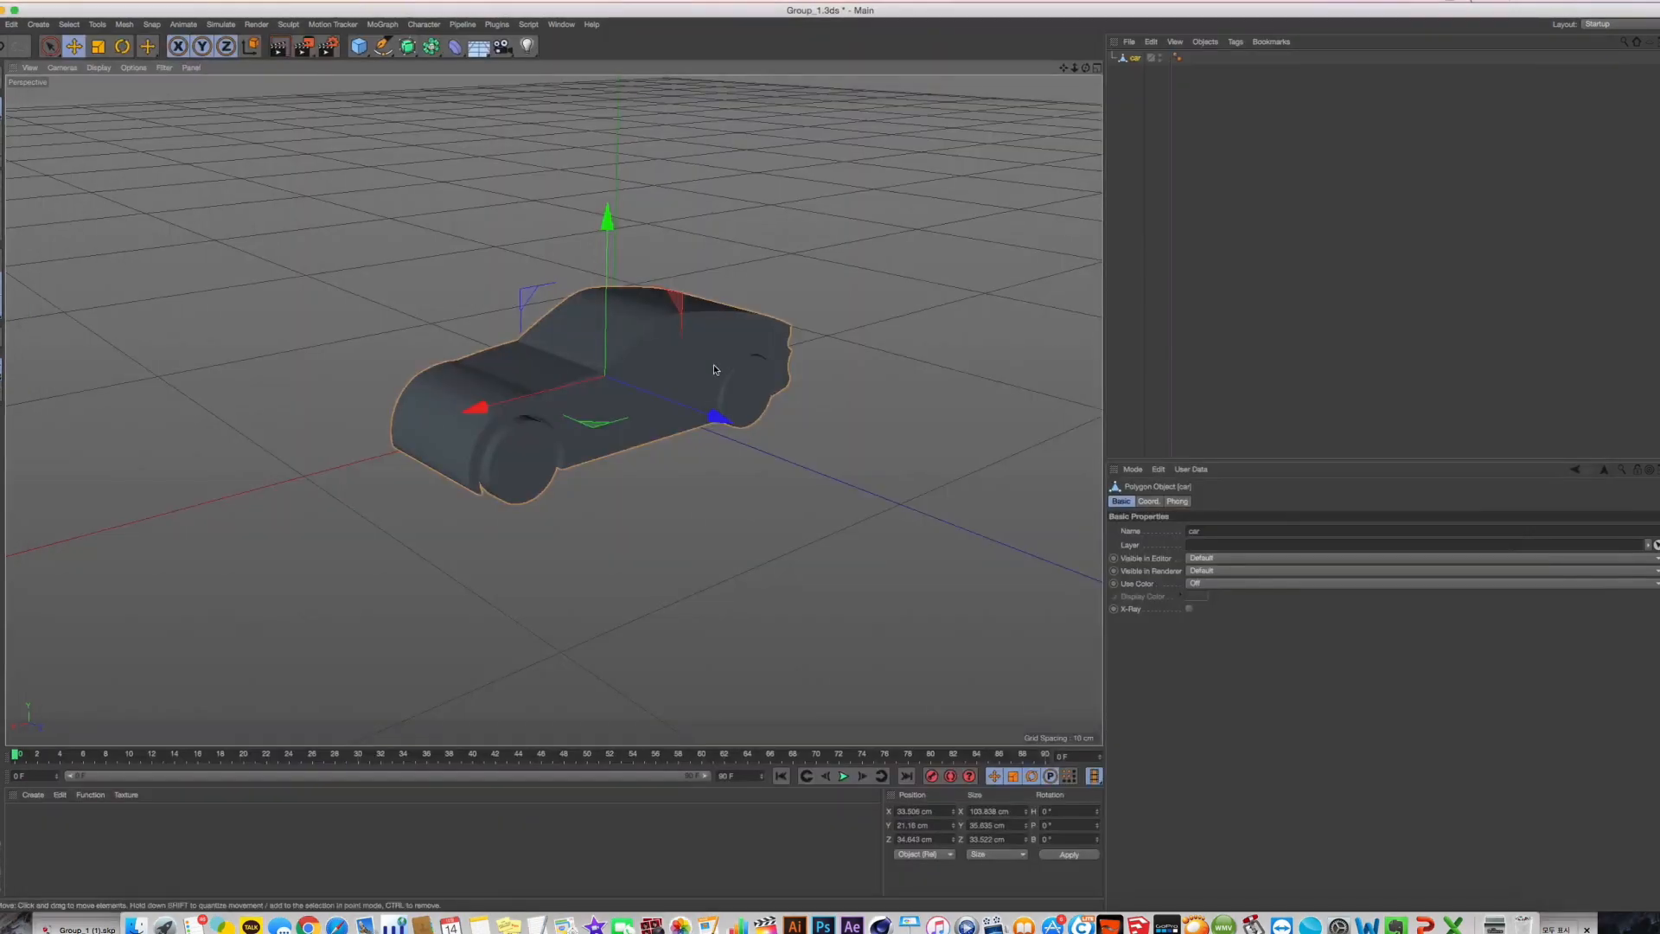
key("super+Tab")
left_click_drag(742, 548, 340, 190)
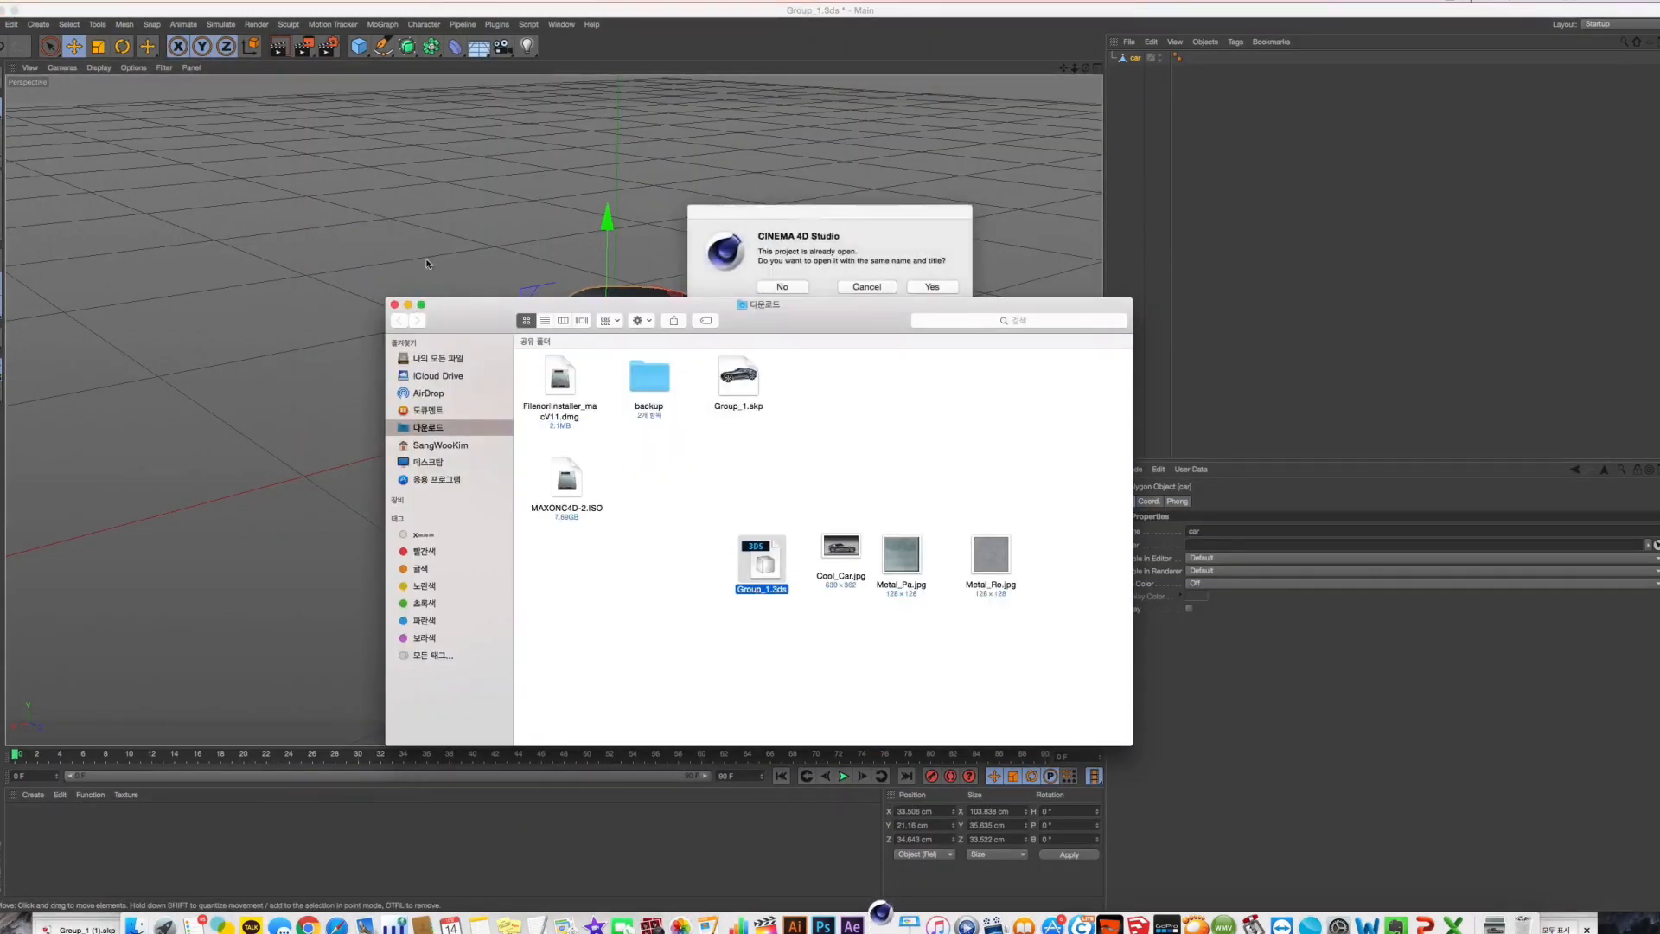
left_click(930, 288)
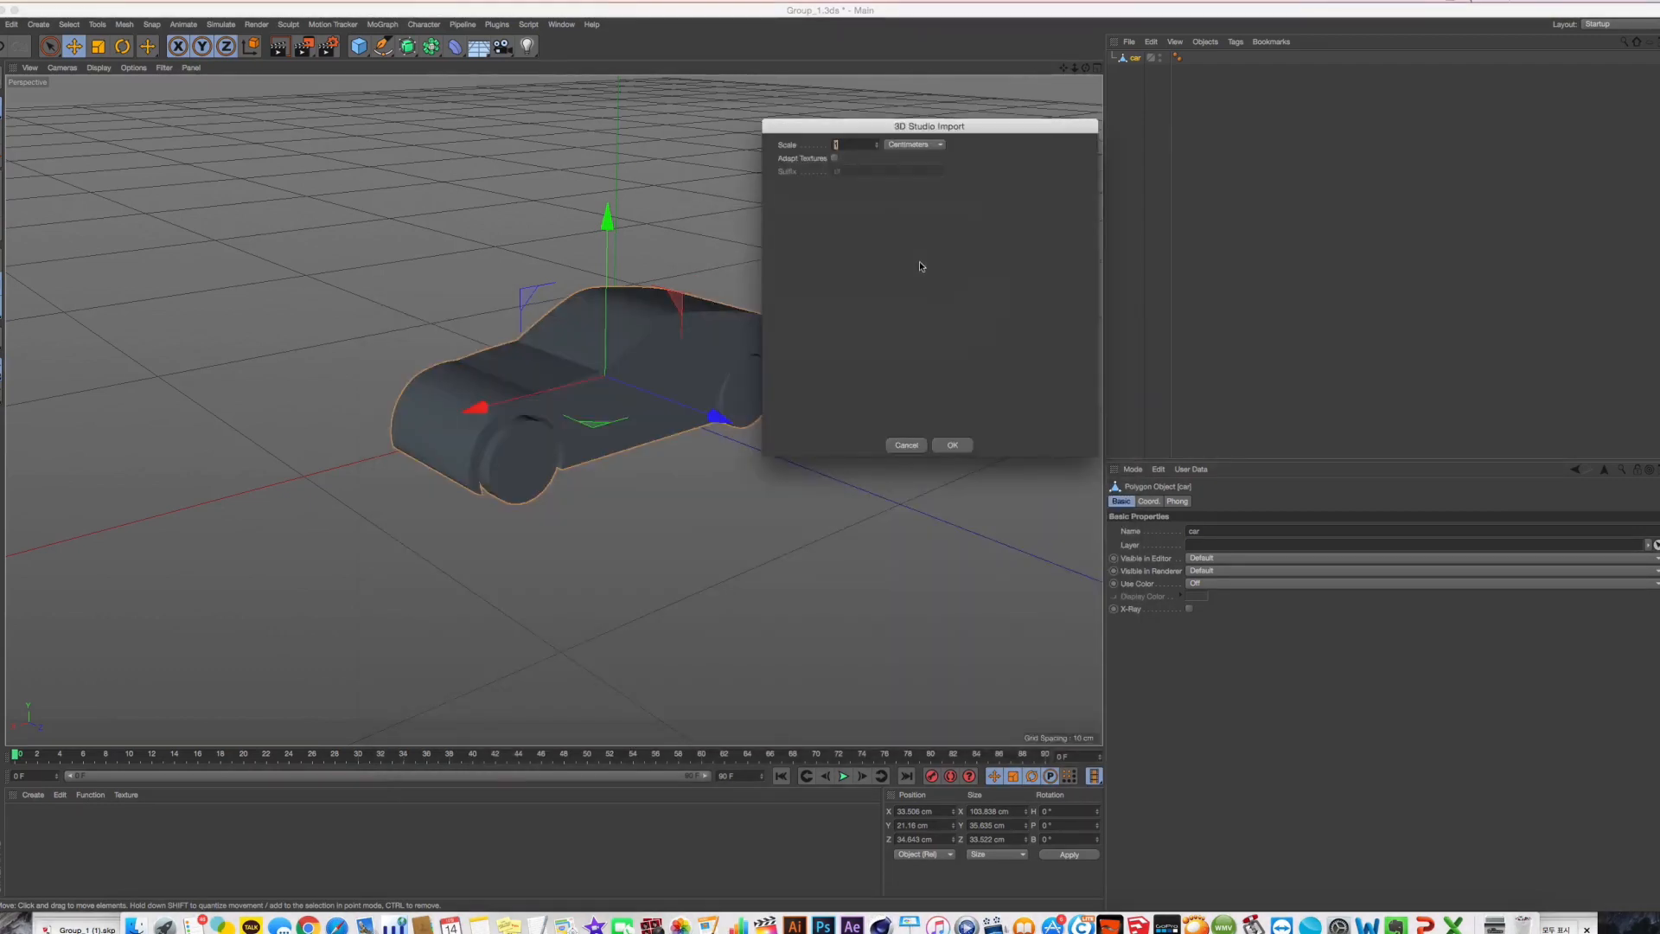
left_click(952, 445)
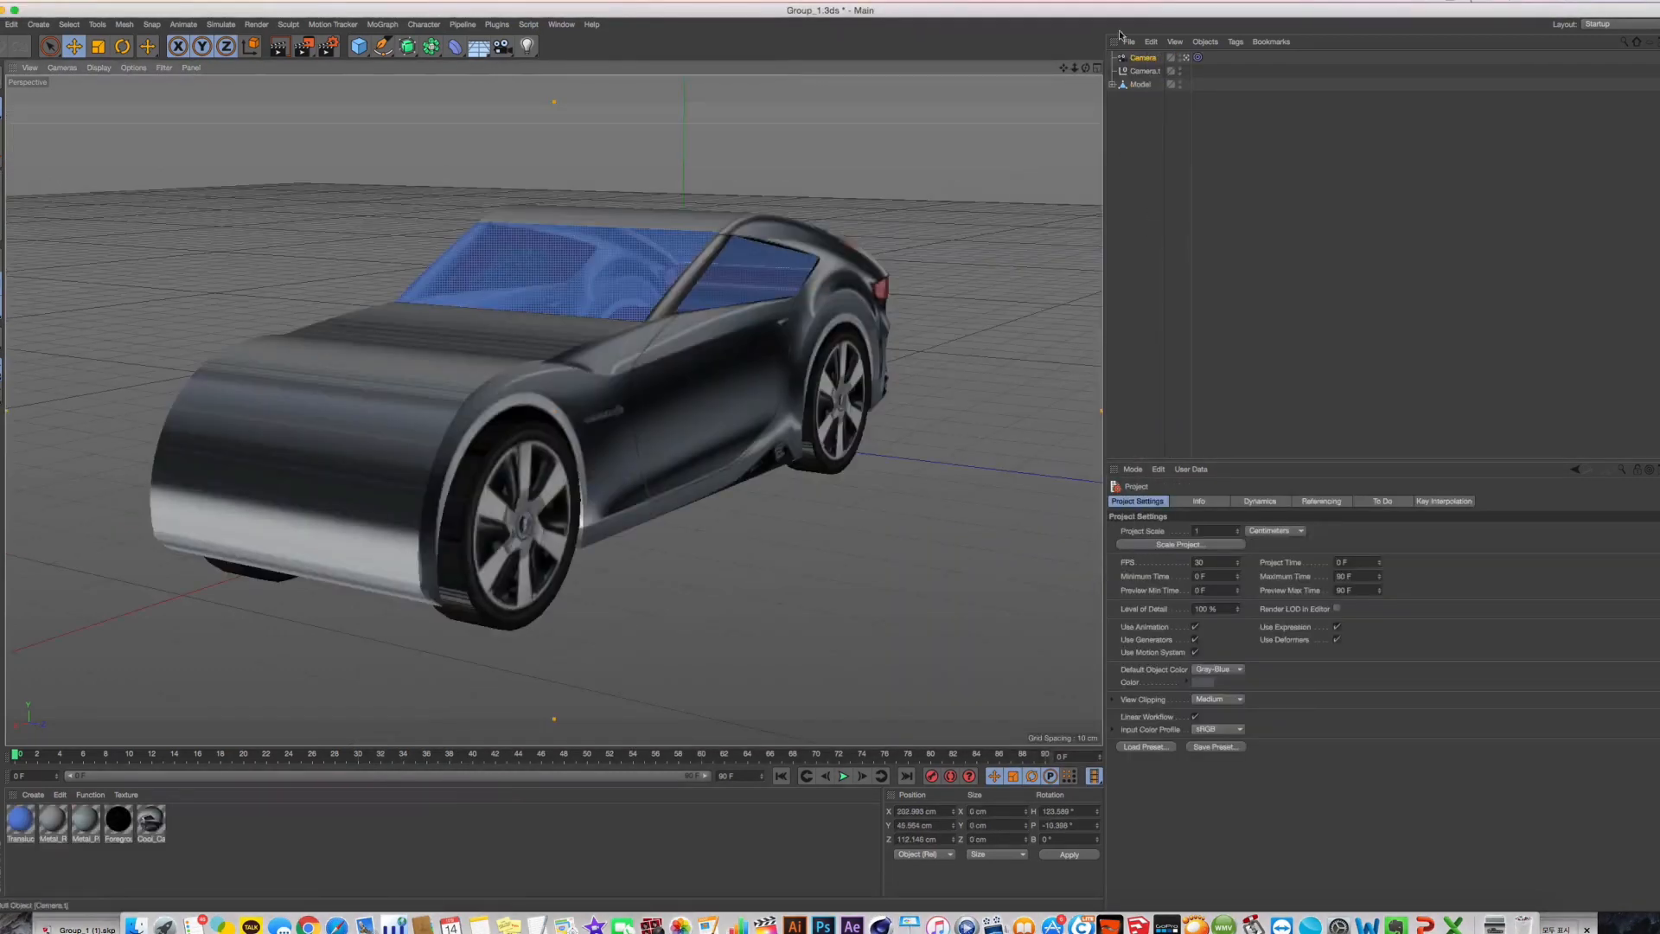
Delete both imported cameras from the scene, leaving the Model object
left_click(1140, 61)
key("Delete")
left_click(1140, 60)
key("Delete")
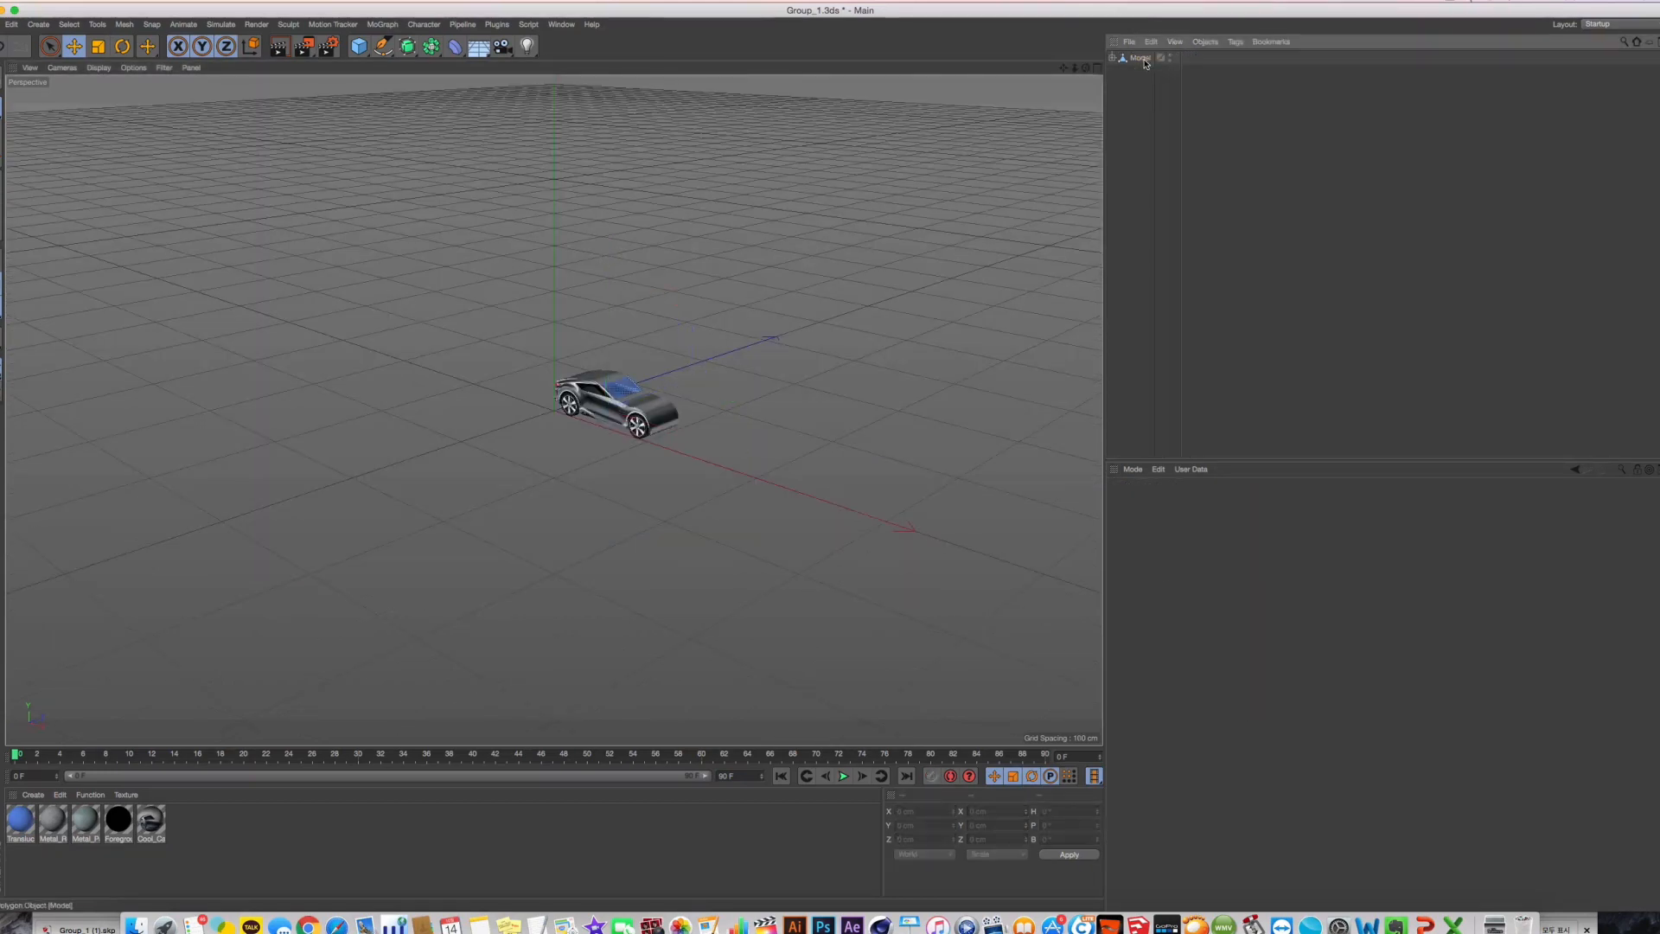
Select the Model object, inspect the textured car and expand the hierarchy to show its child objects
left_click(1142, 58)
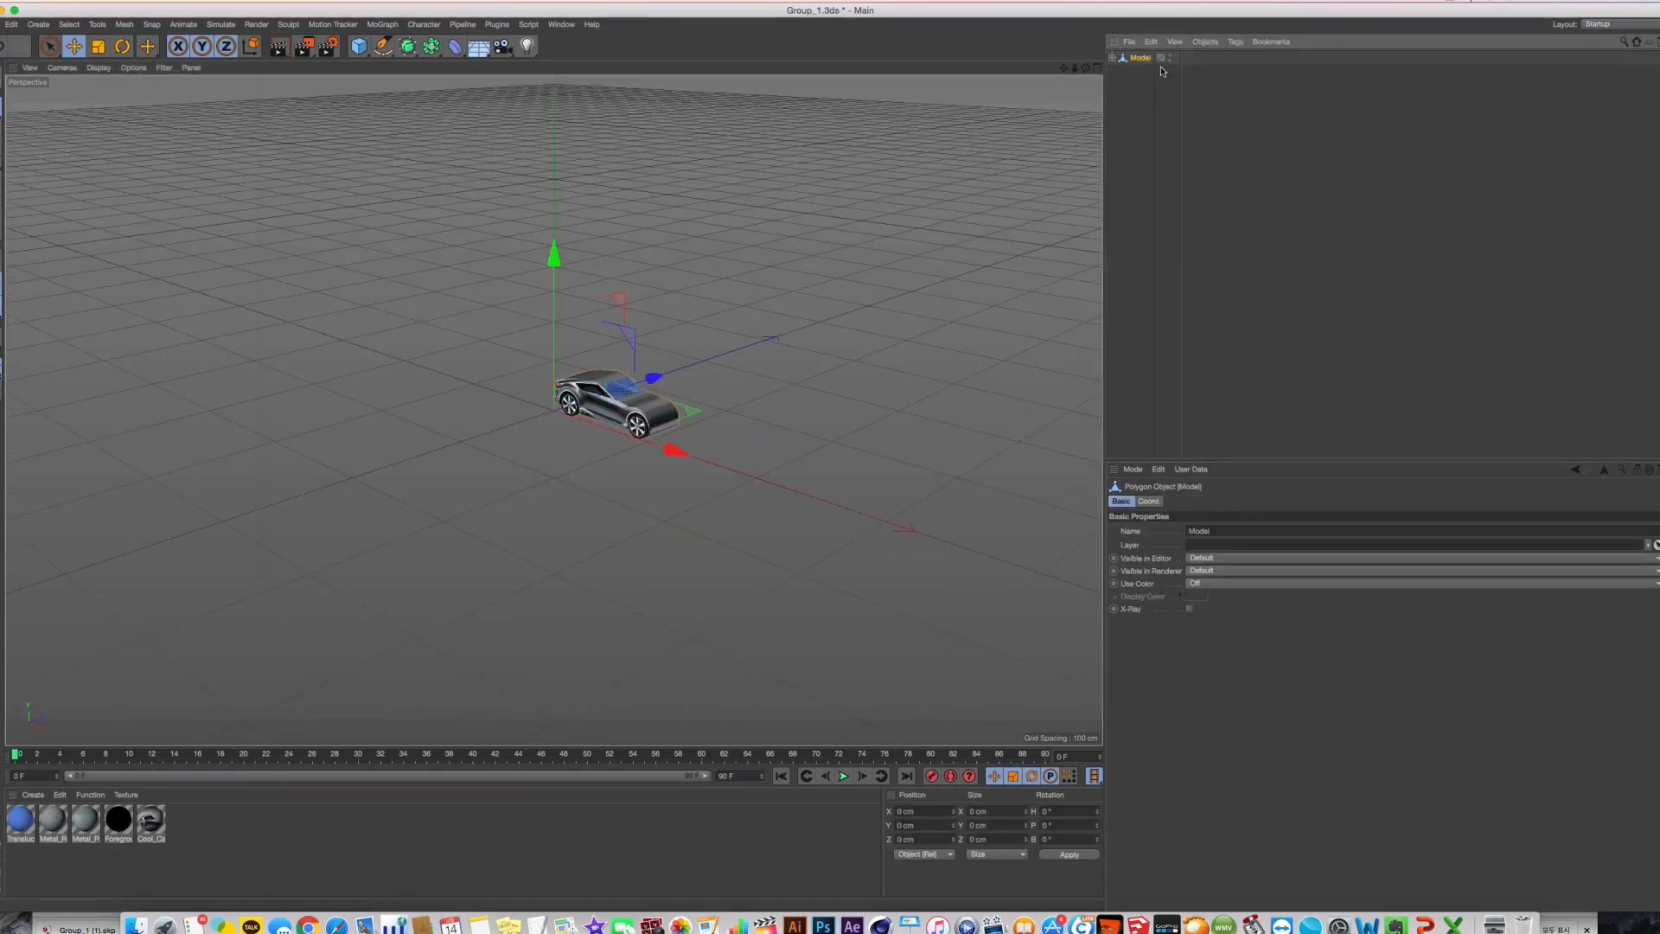
middle_click(810, 284)
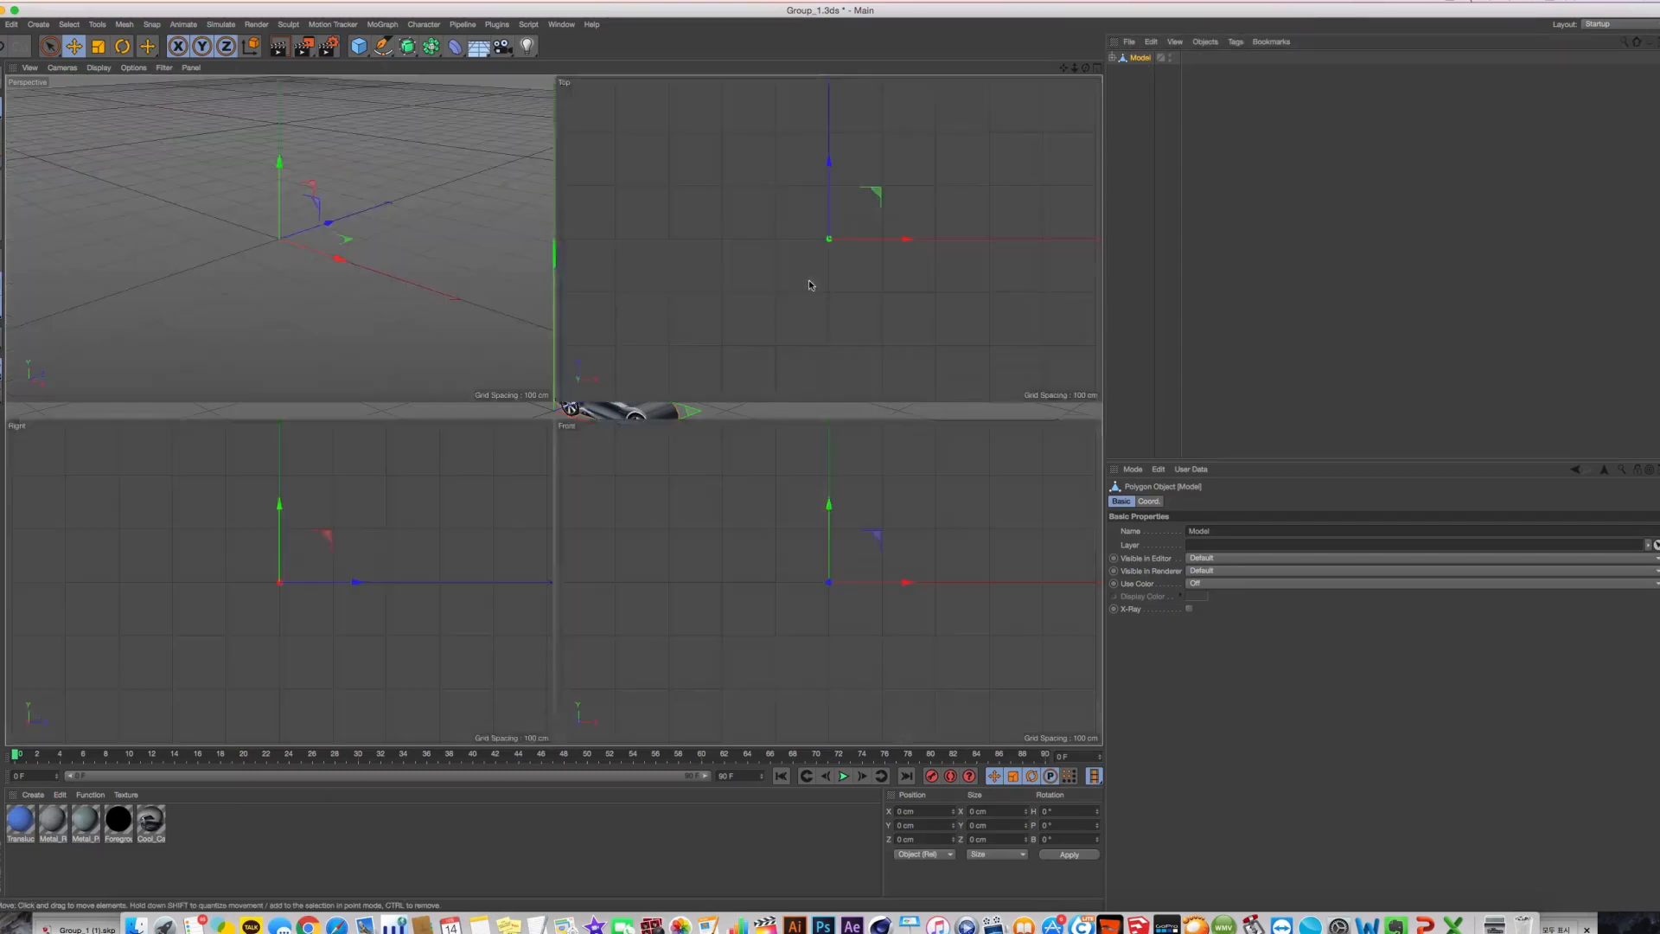
middle_click(414, 268)
left_click_drag(633, 327, 1027, 138, "alt")
scroll(688, 373, "up", 5)
scroll(617, 423, "up", 6)
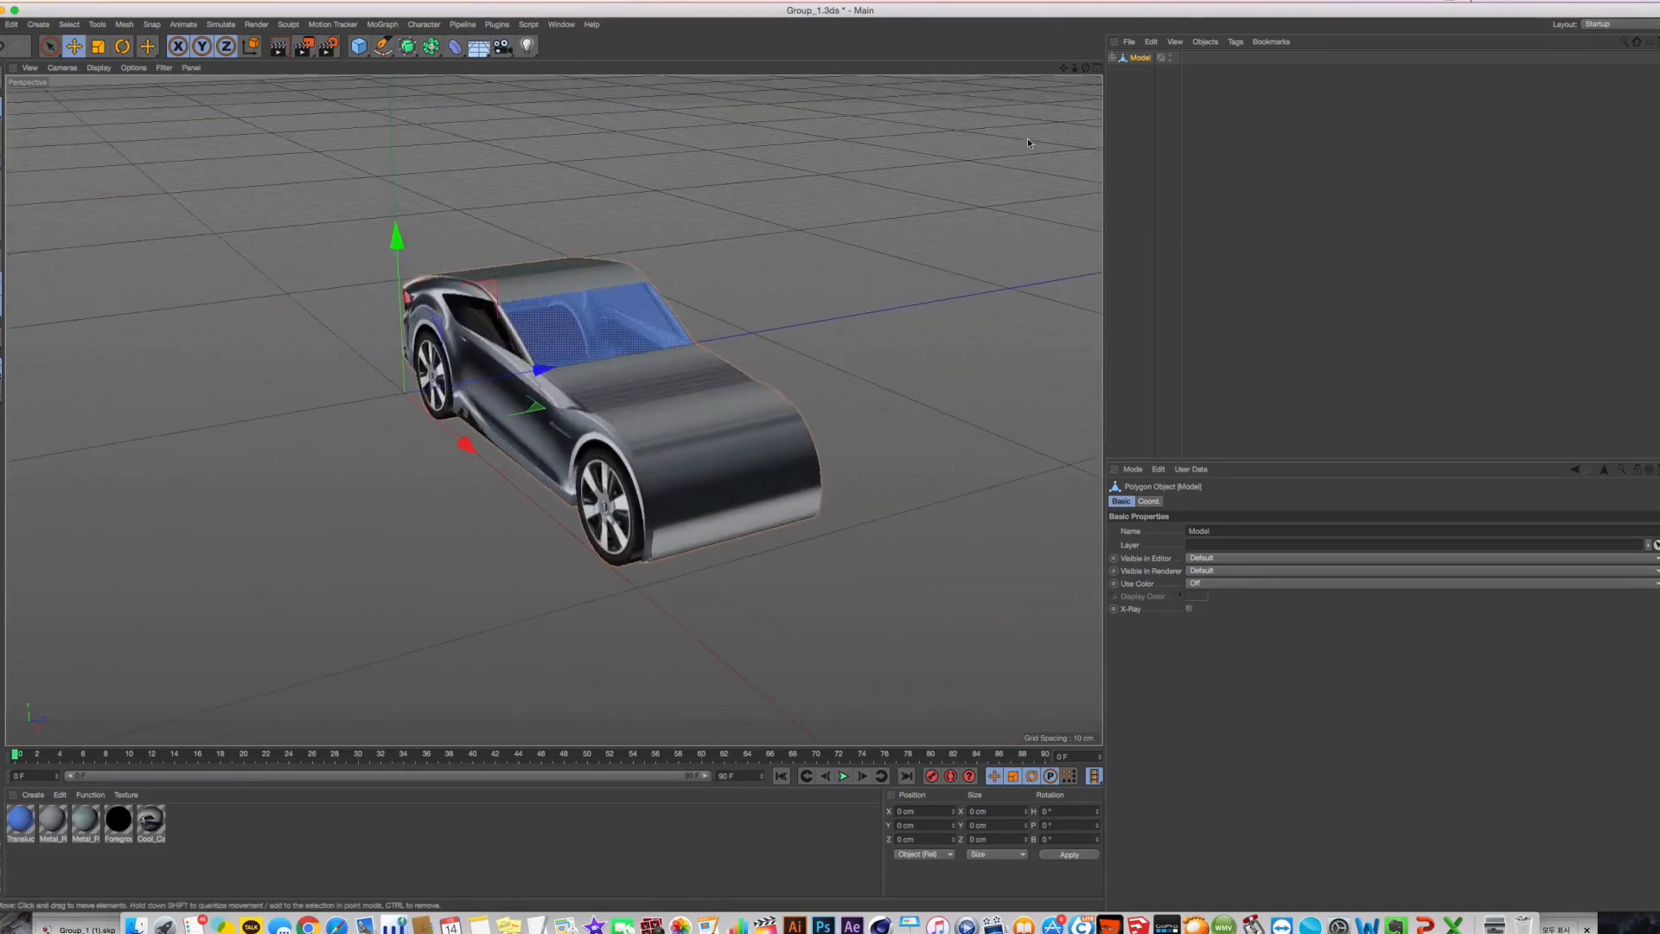
left_click(1113, 59)
left_click(1114, 58)
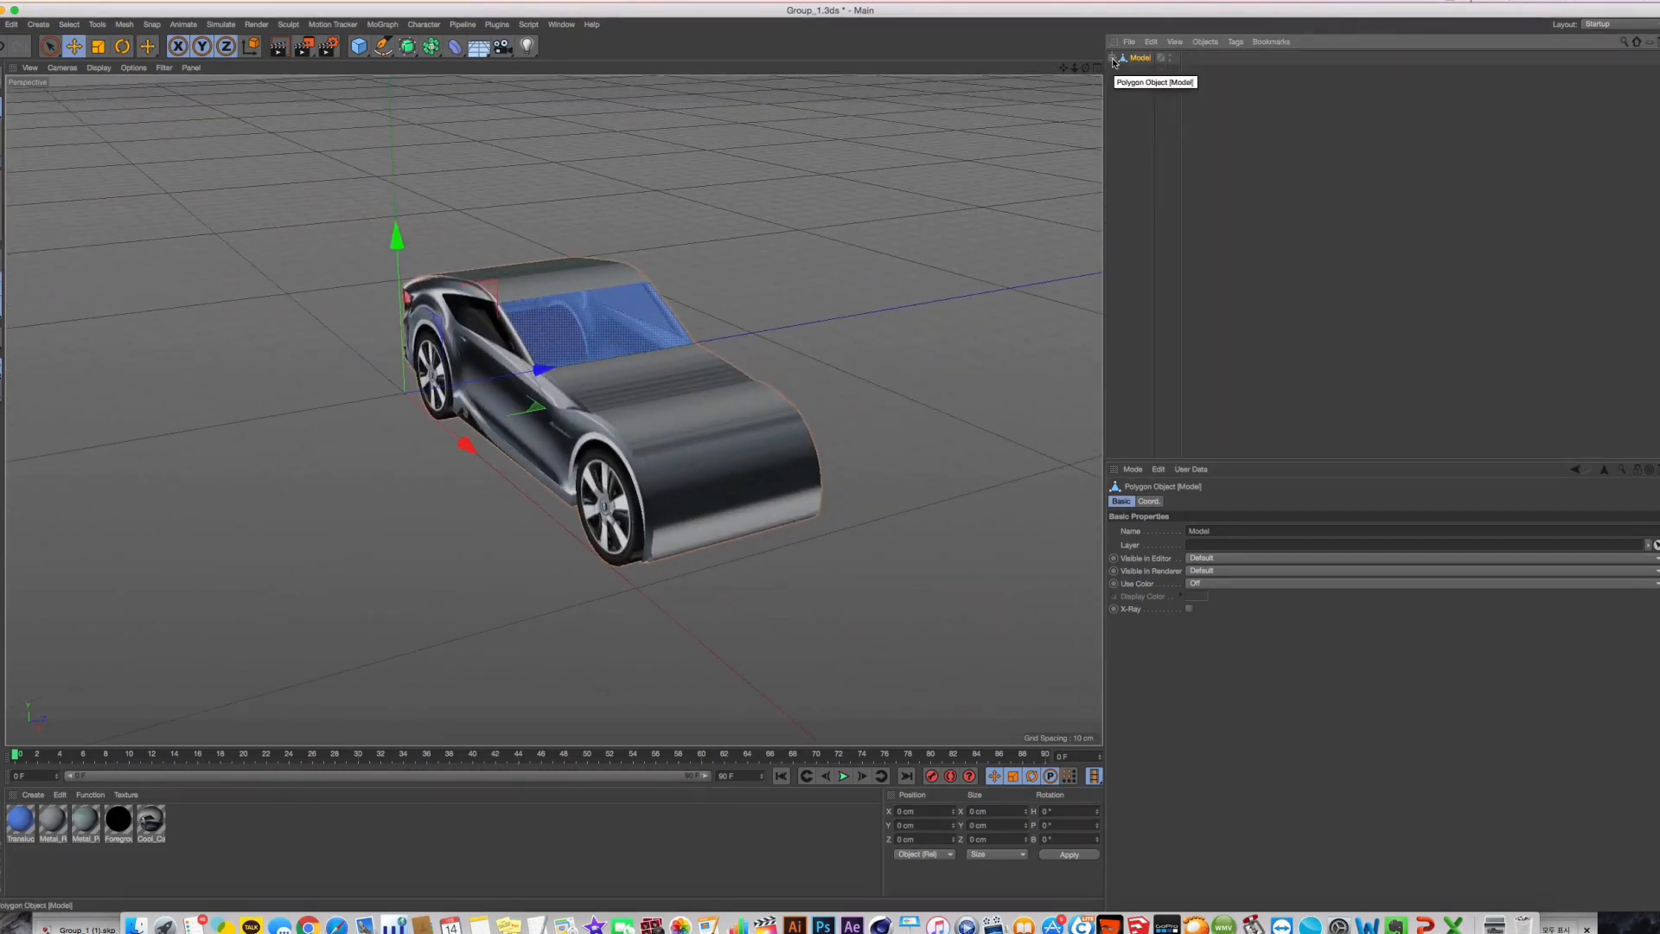
left_click(1112, 58)
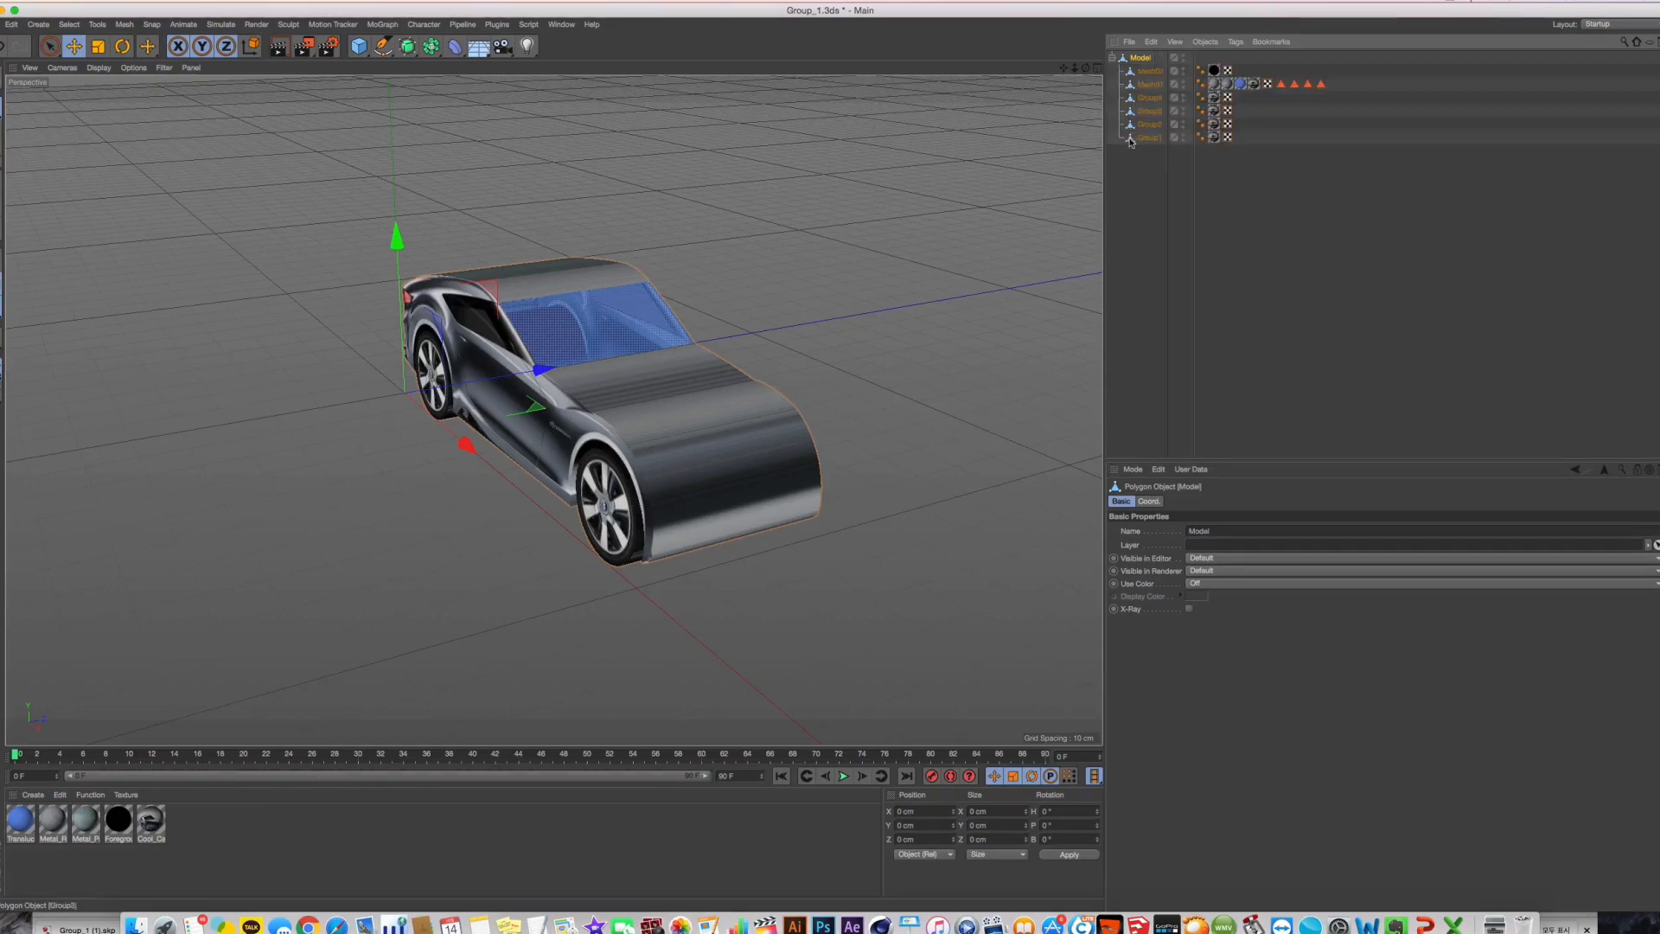
Select Model with all its child objects and merge them into a single object using Connect Objects + Delete
left_click_drag(1173, 168, 1133, 60)
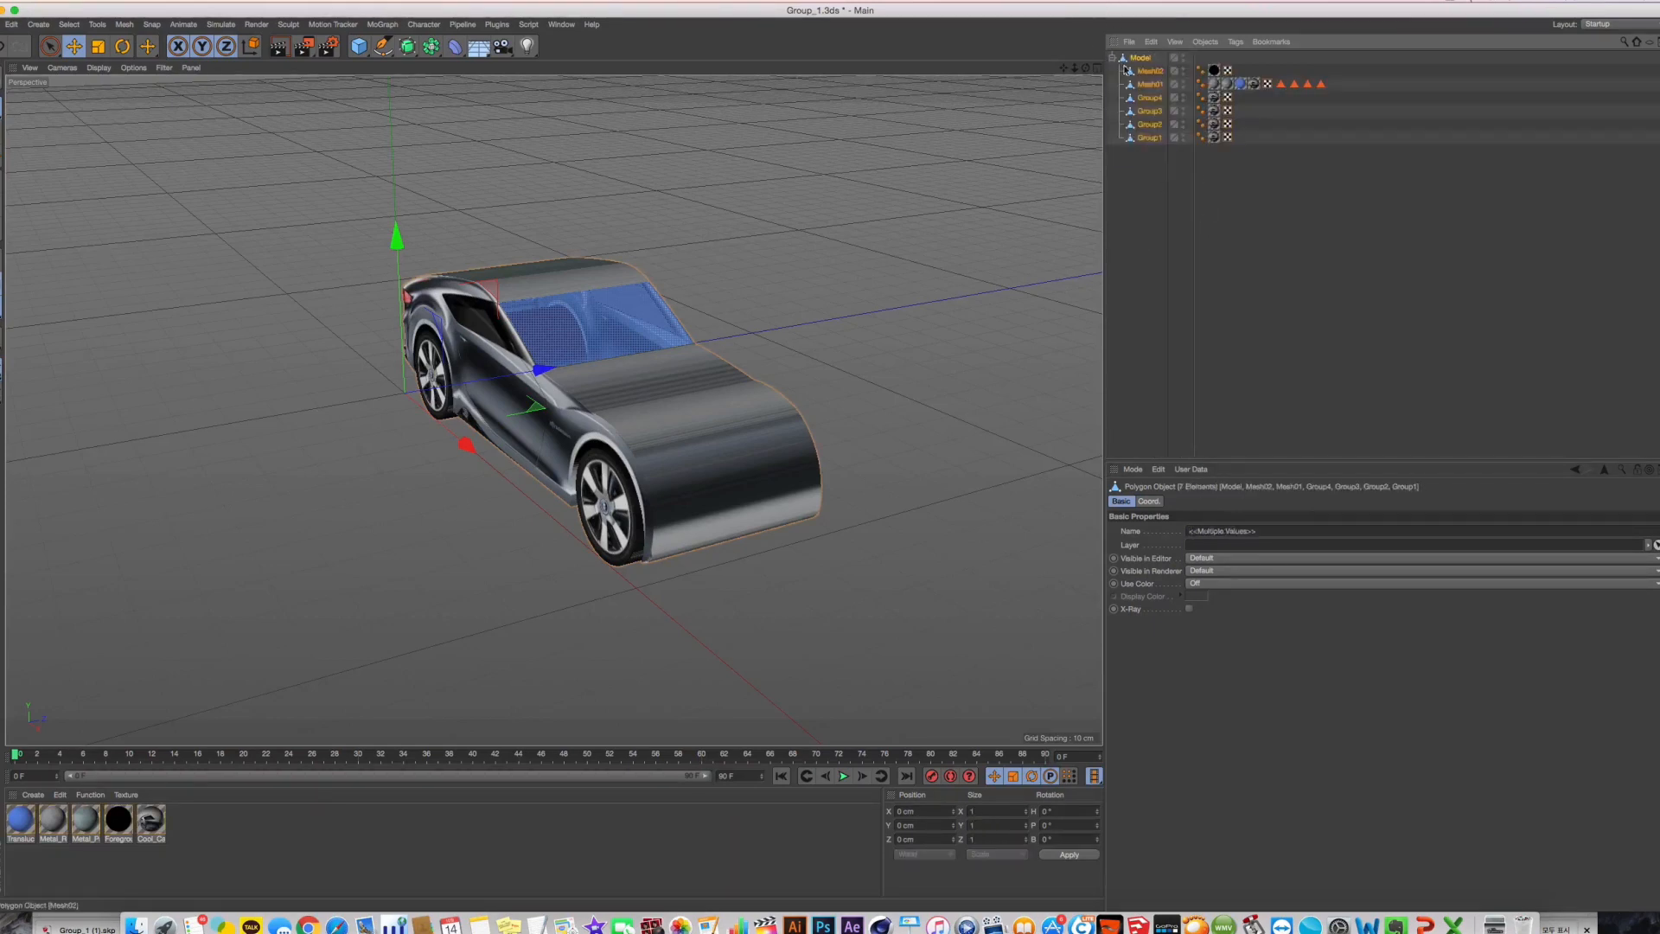
right_click(1132, 63)
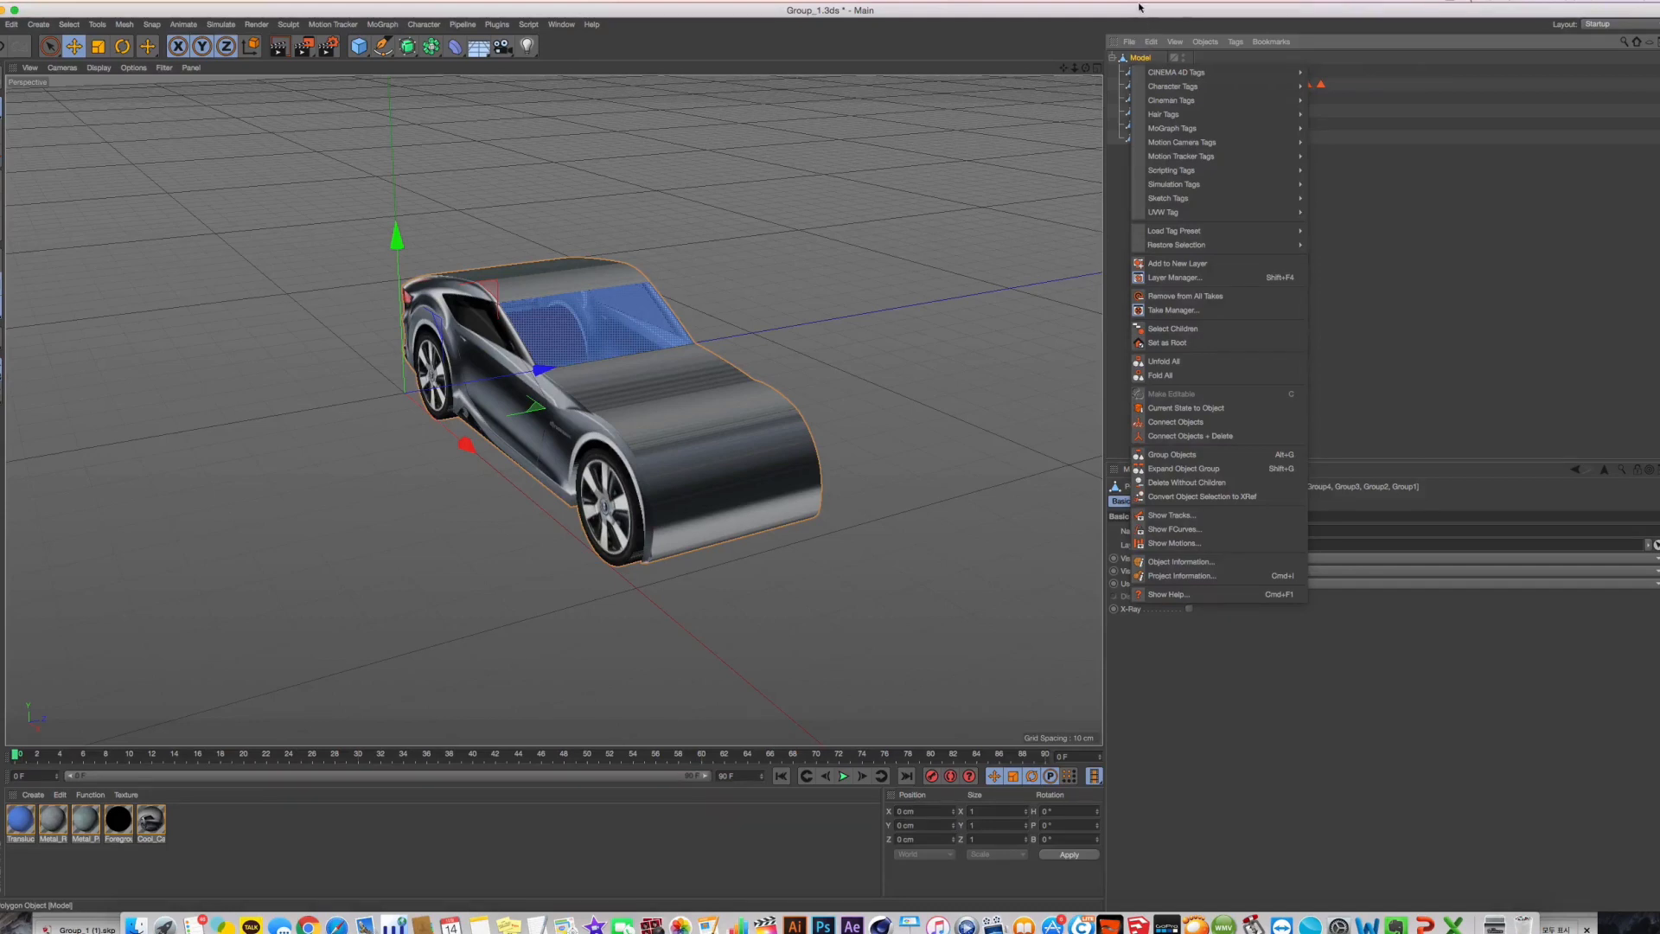
left_click(1144, 31)
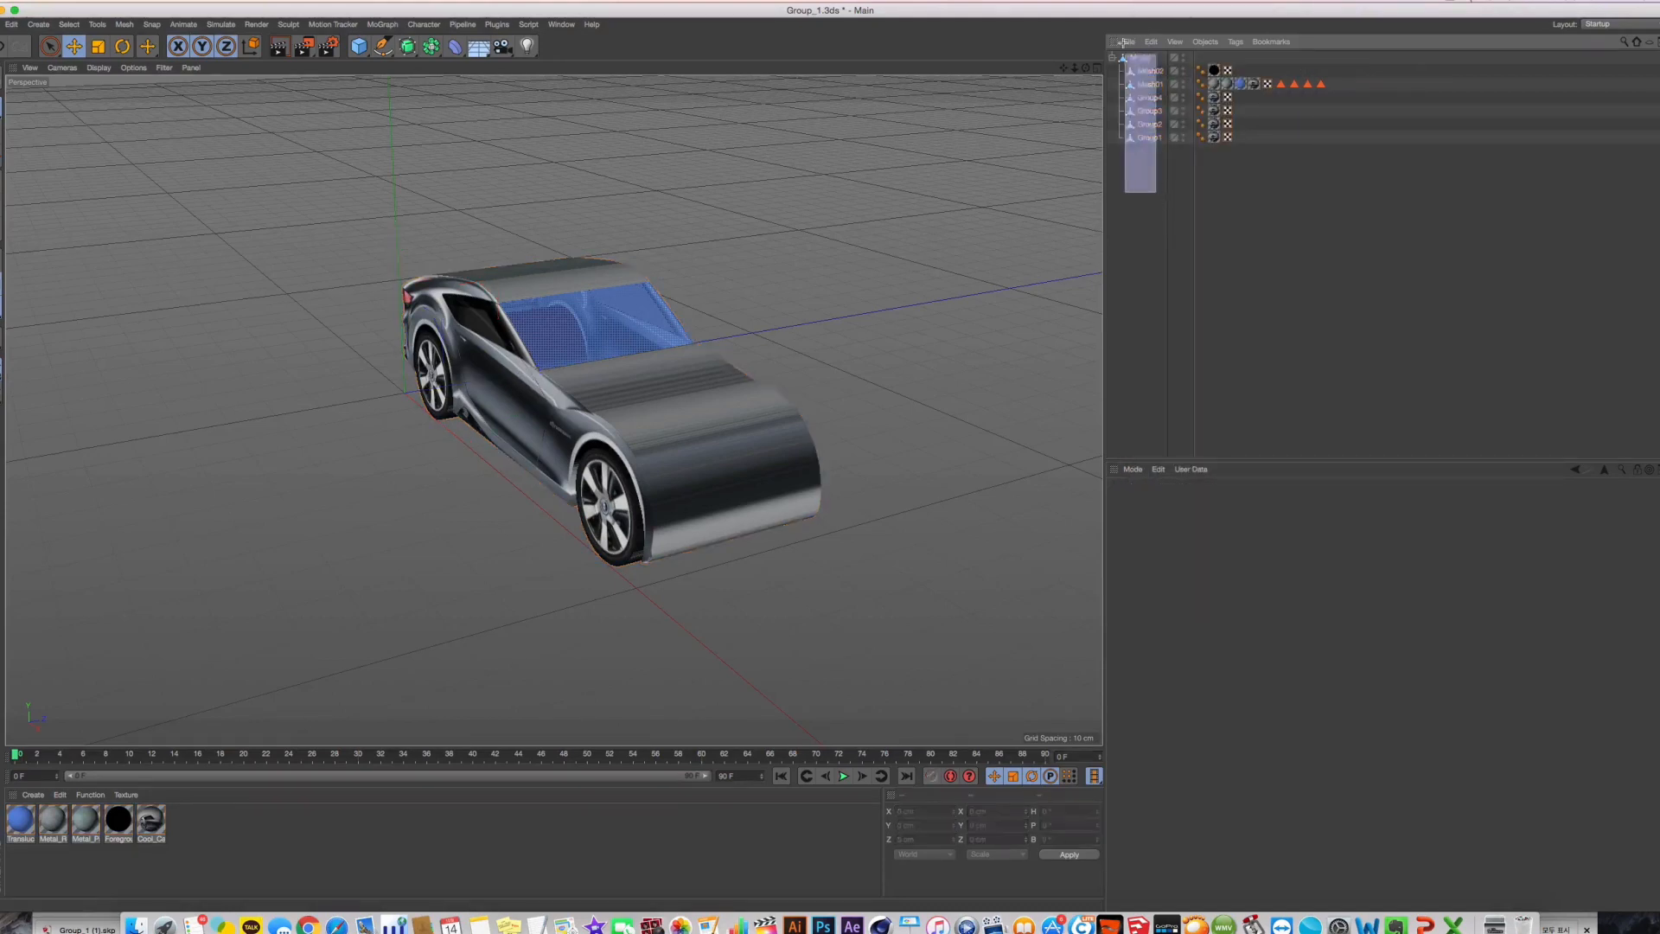
key("ctrl+shift+a")
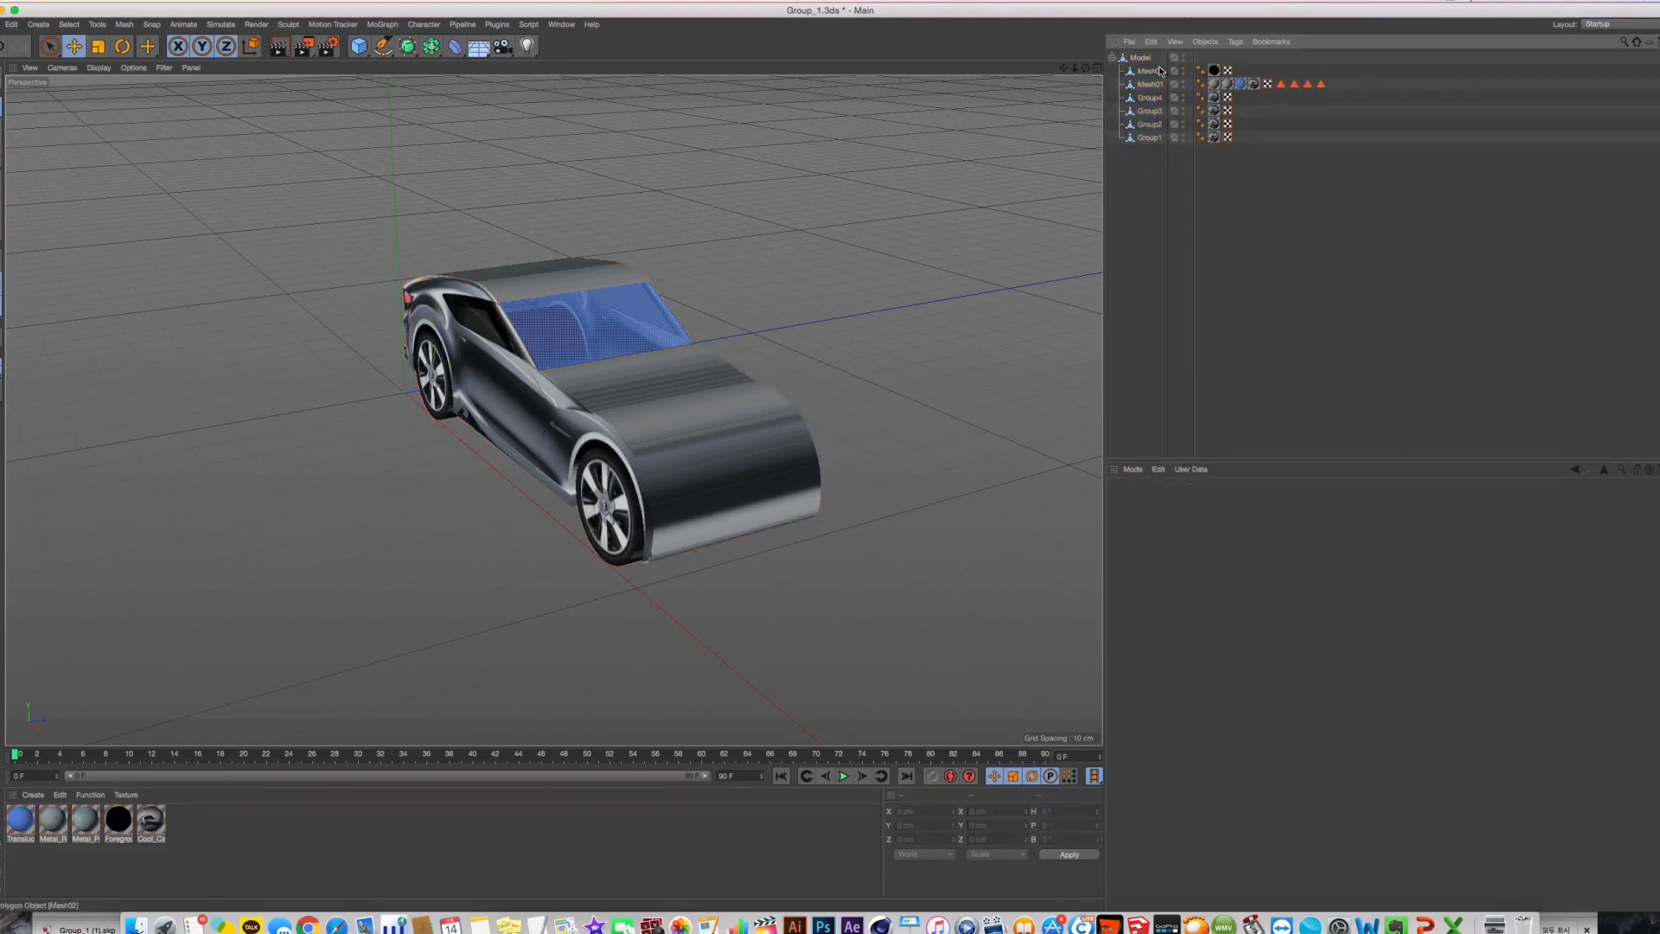
key("ctrl+a")
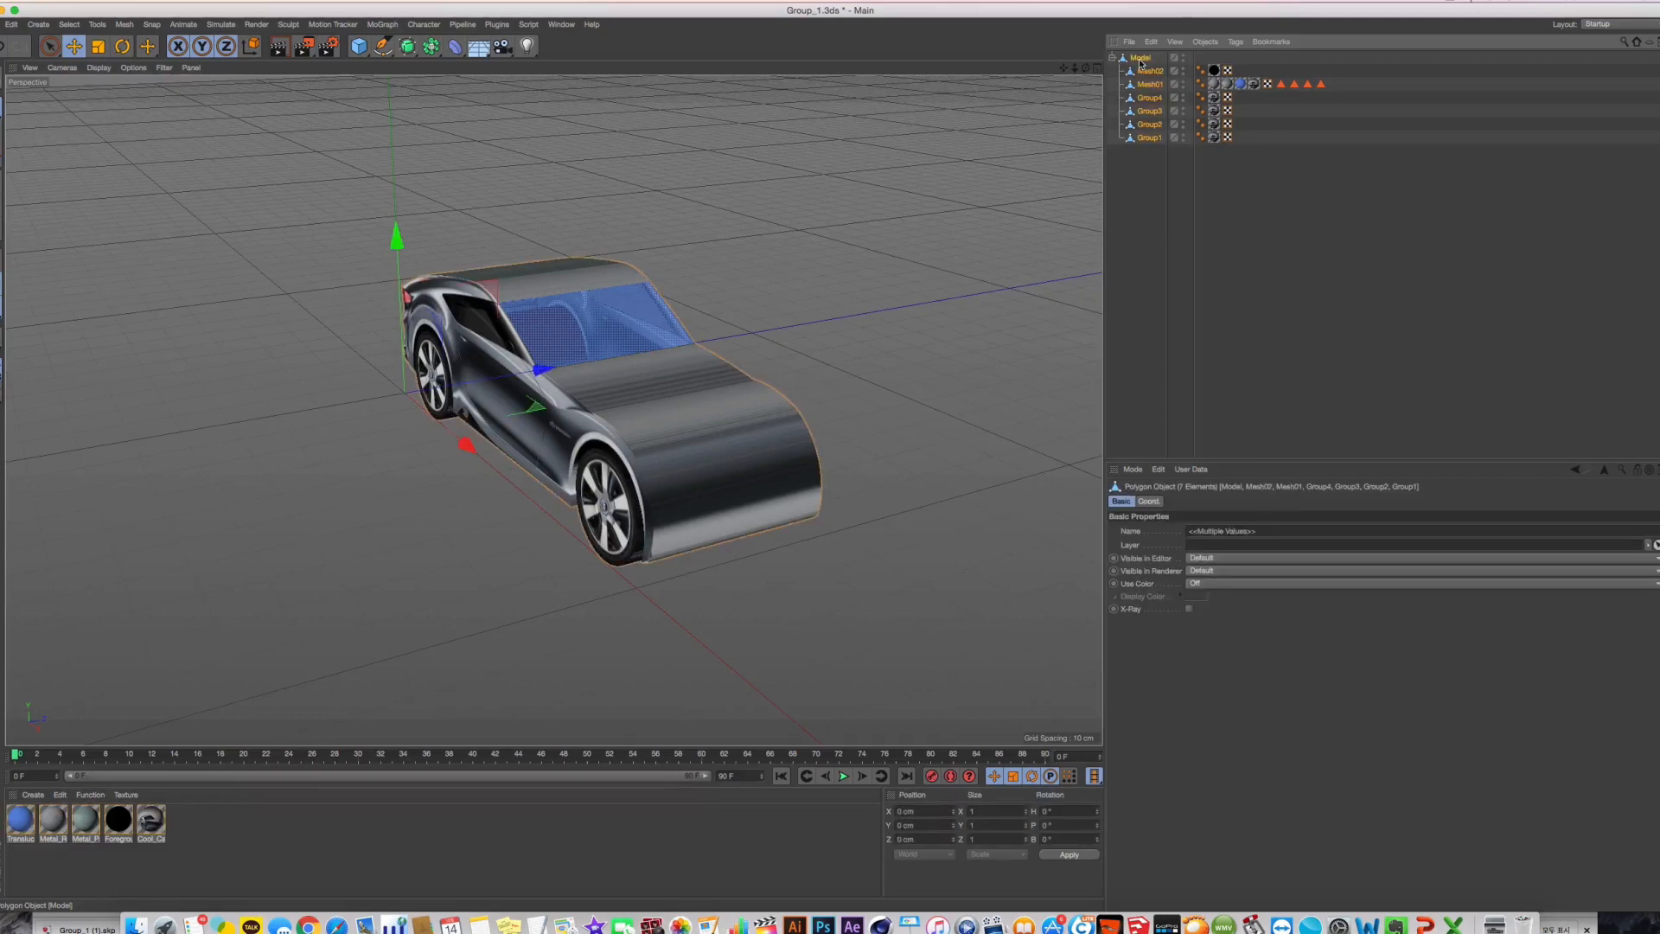
key("F5")
key("F1")
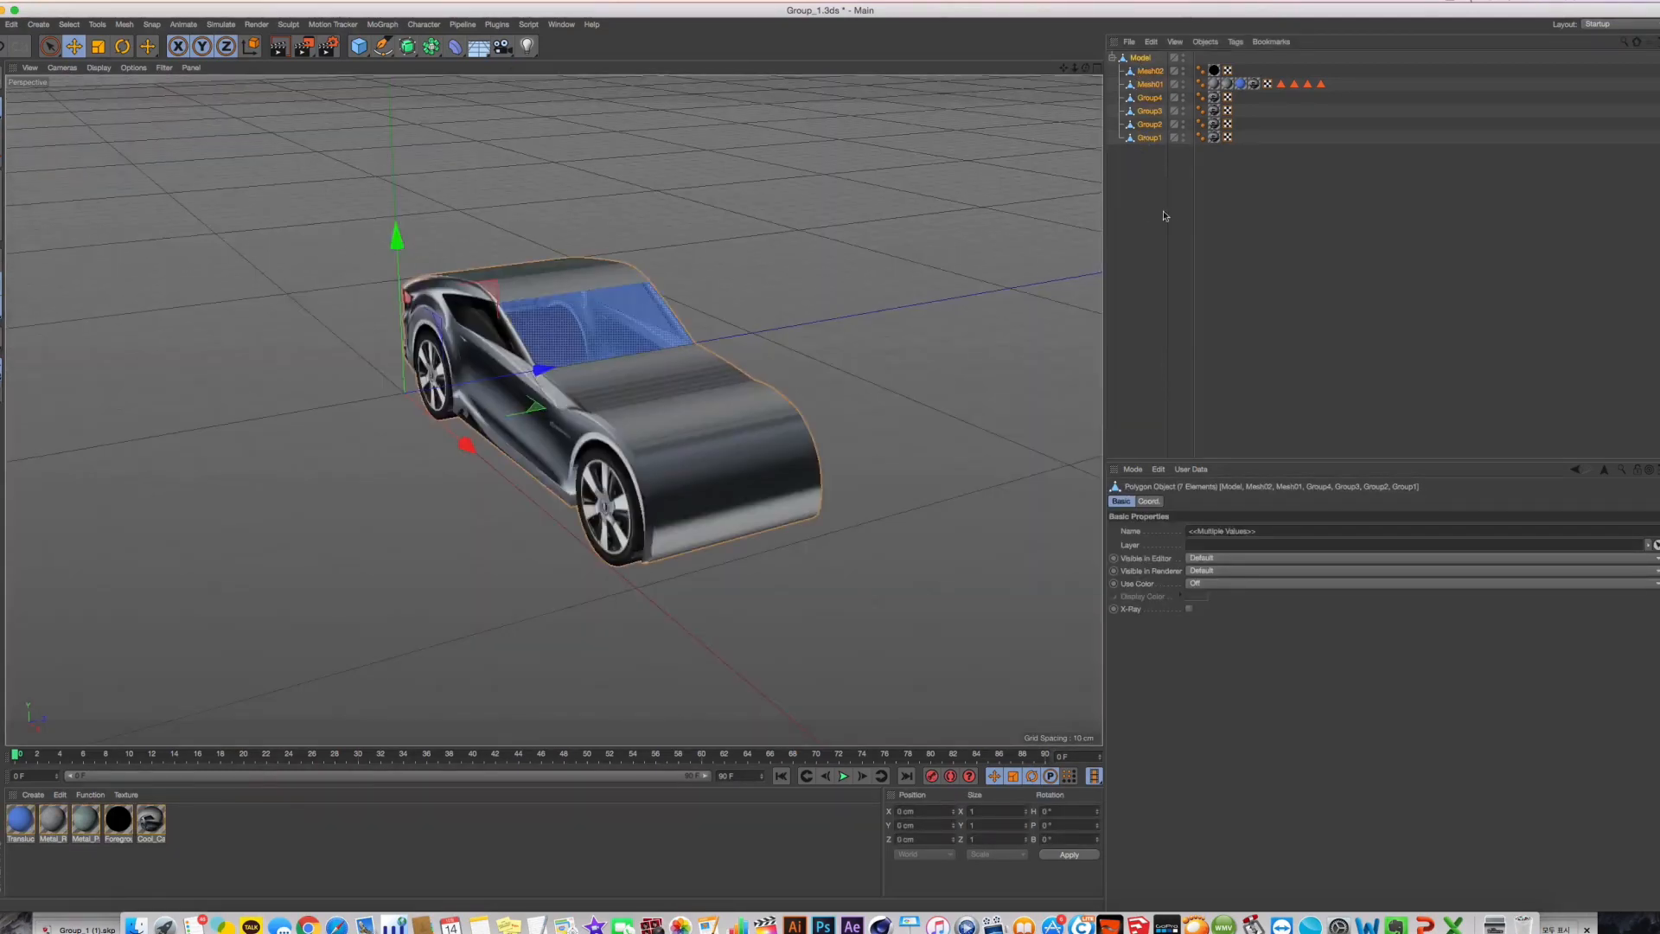
right_click(1154, 93)
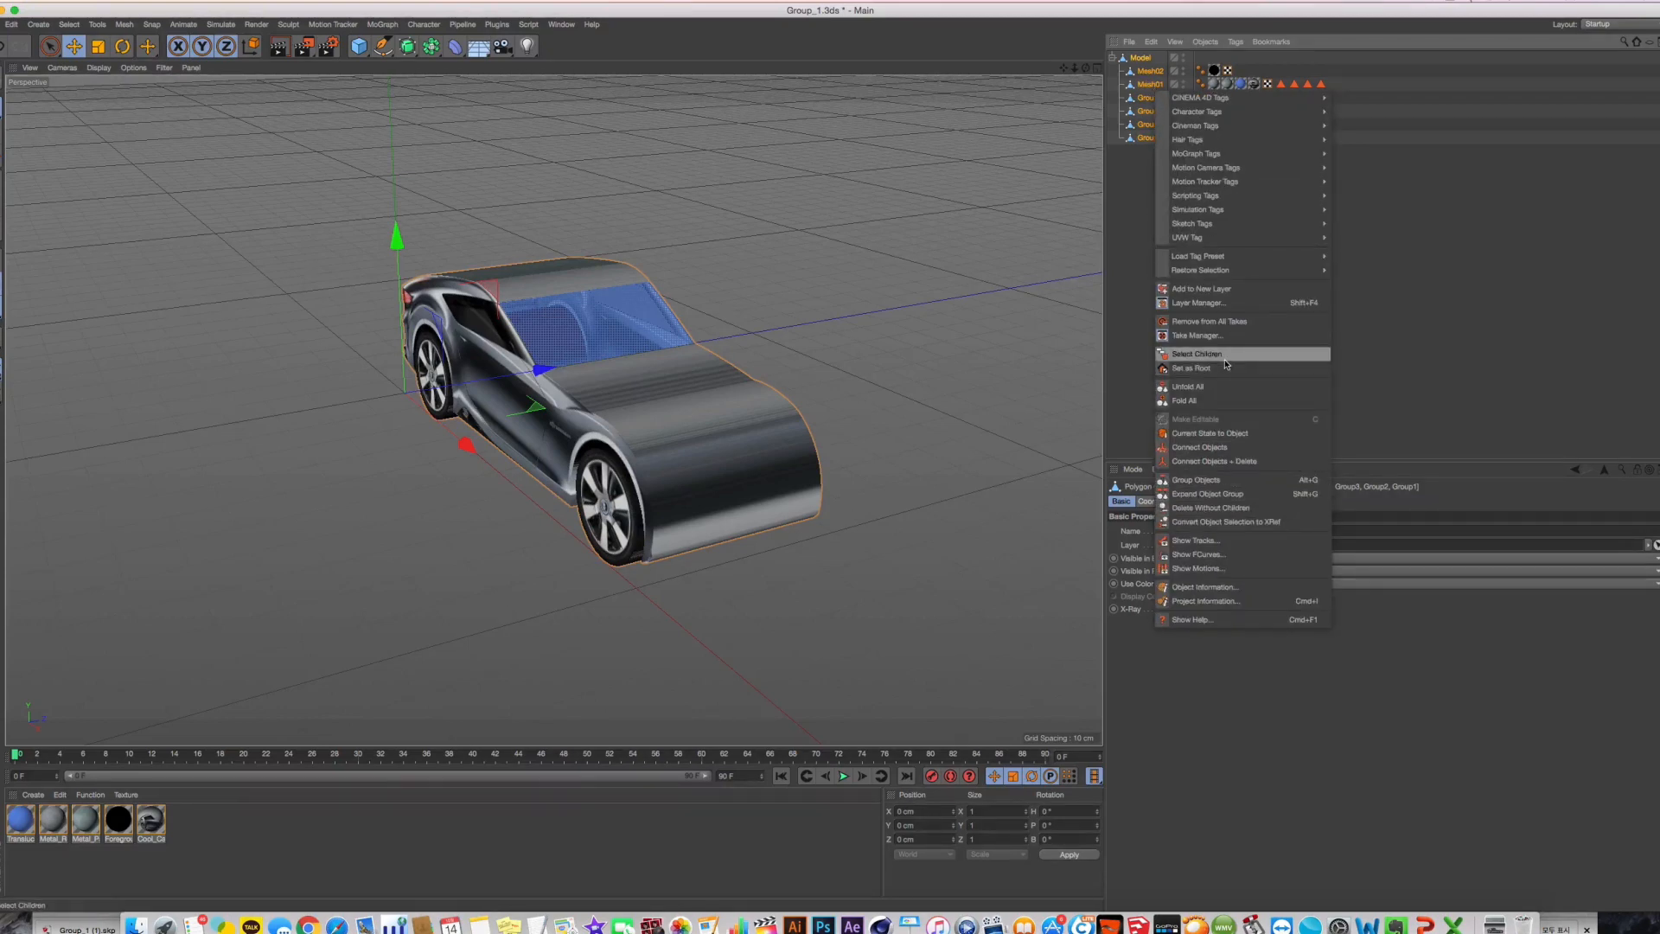
left_click(1236, 461)
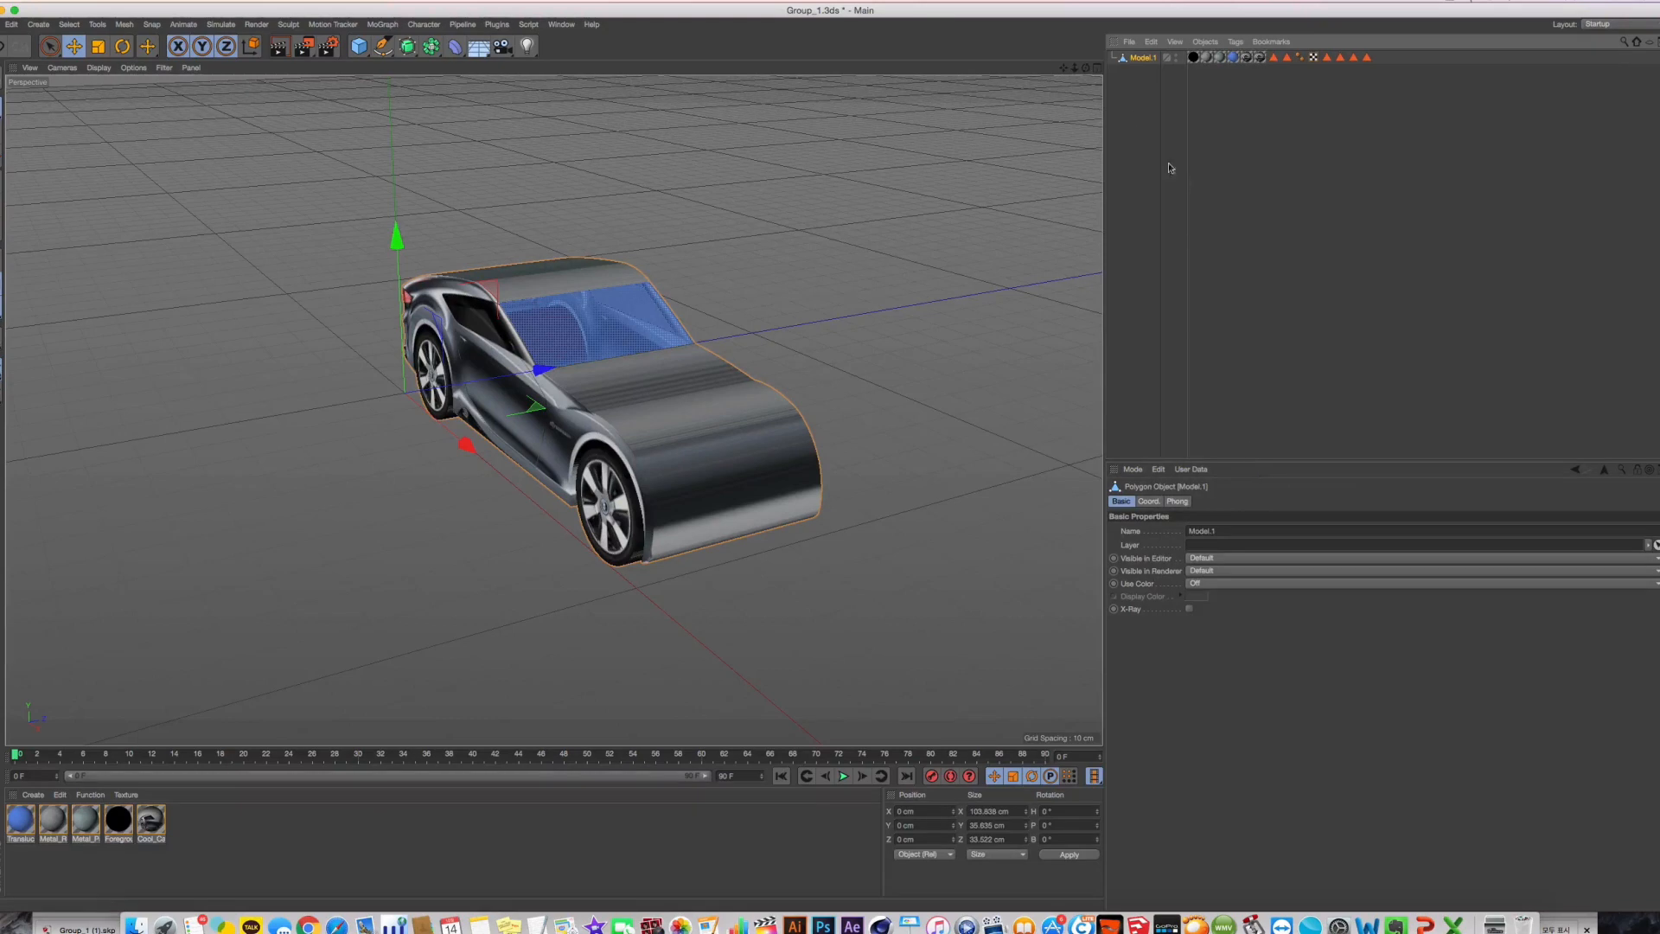
Delete the texture, polygon selection and UVW tags from the merged car object, keeping only its Phong tag
left_click_drag(1262, 76, 1194, 61)
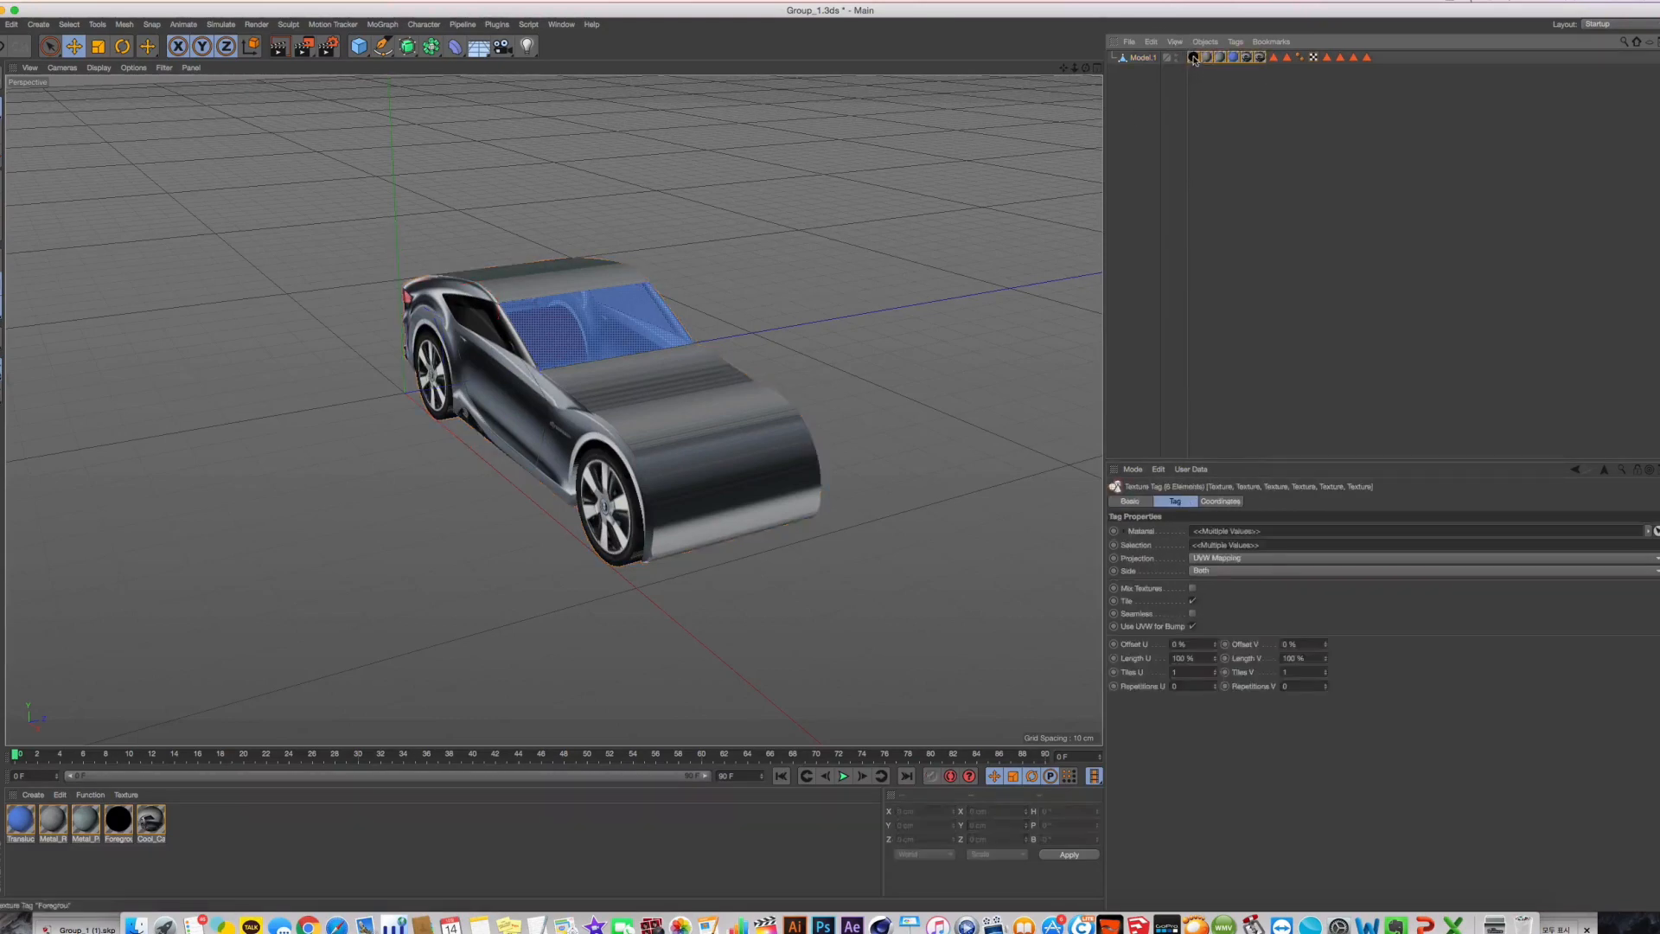
key("Delete")
left_click(1197, 59)
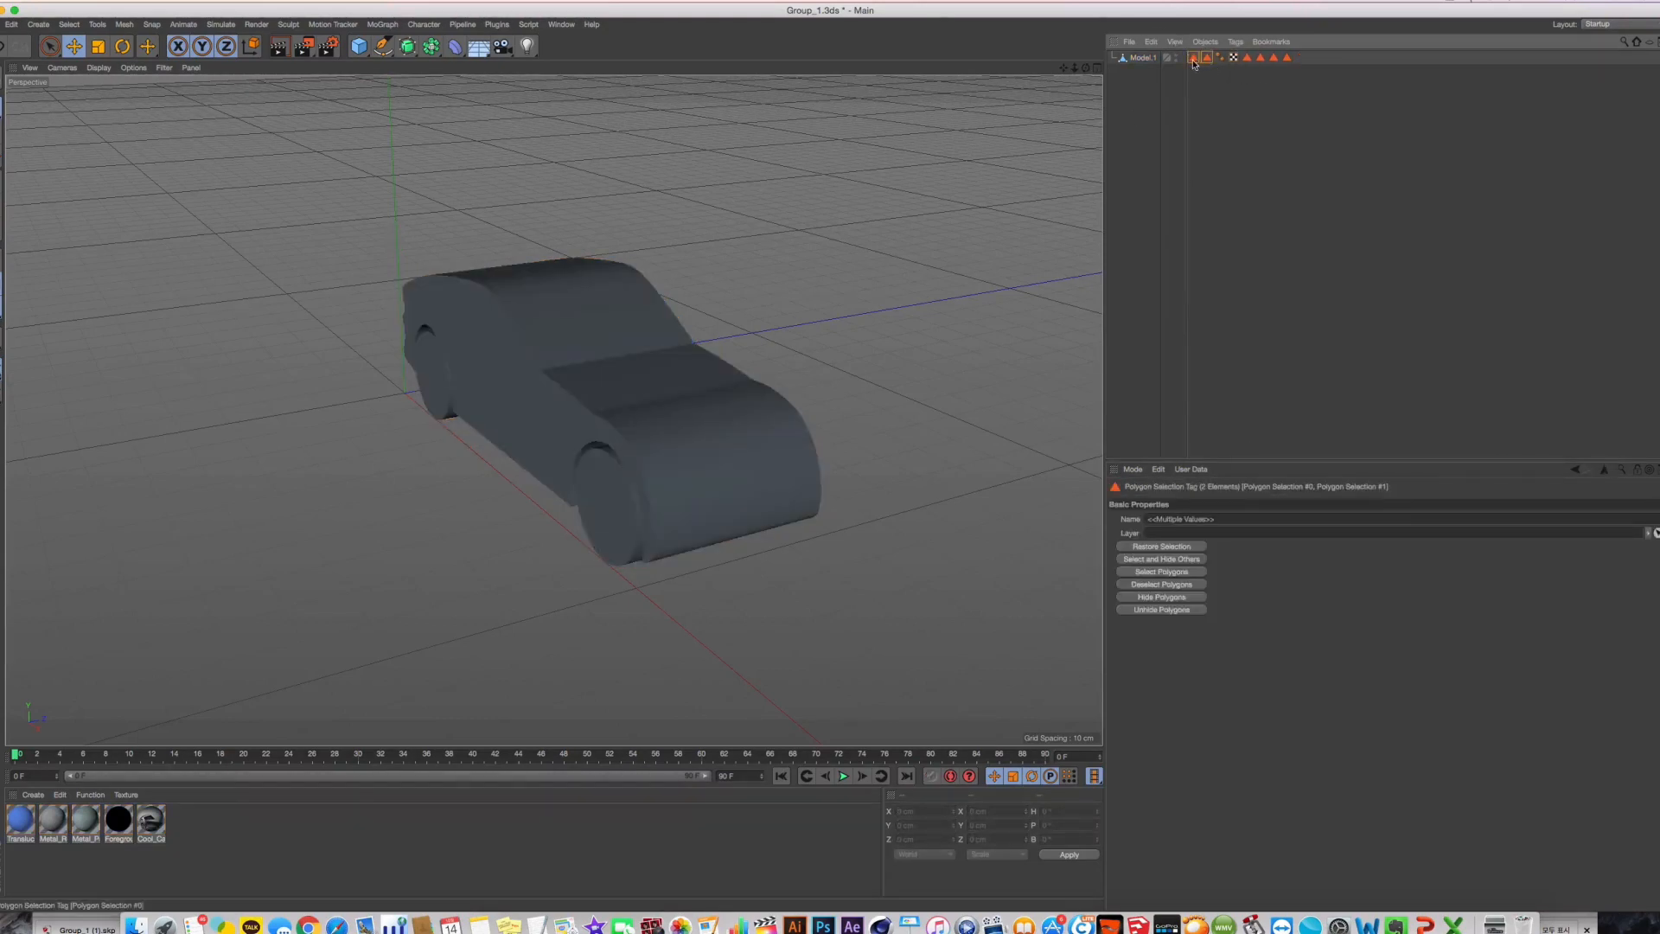
key("Delete")
left_click_drag(1294, 96, 1217, 52)
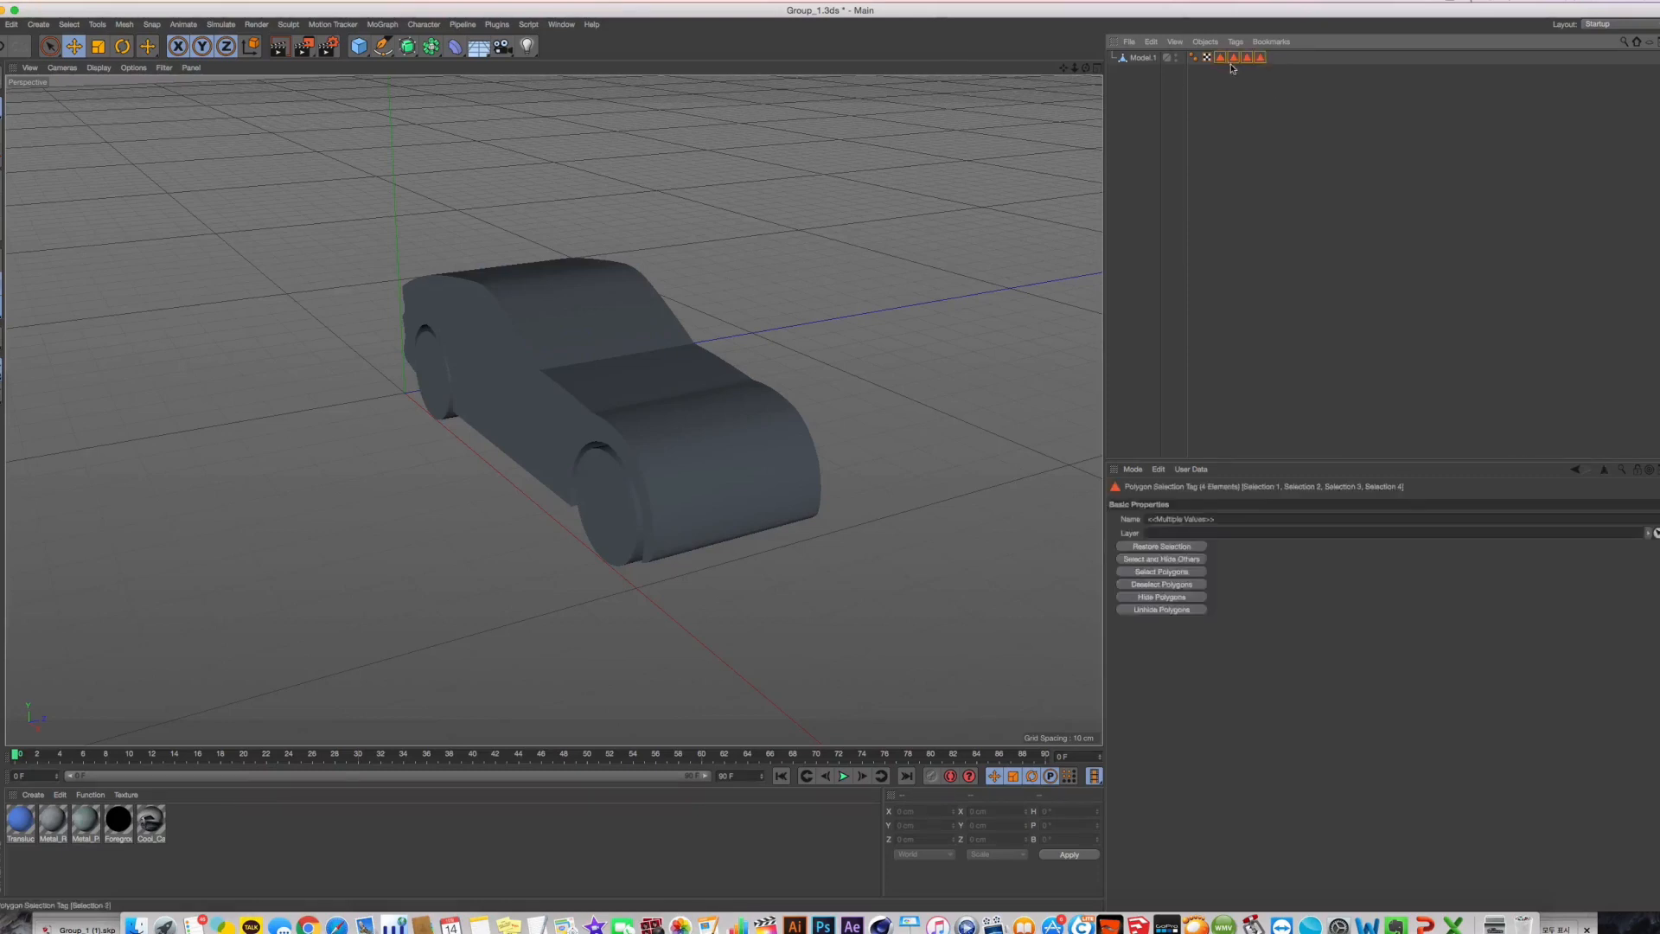
key("Delete")
left_click(1209, 60)
key("Delete")
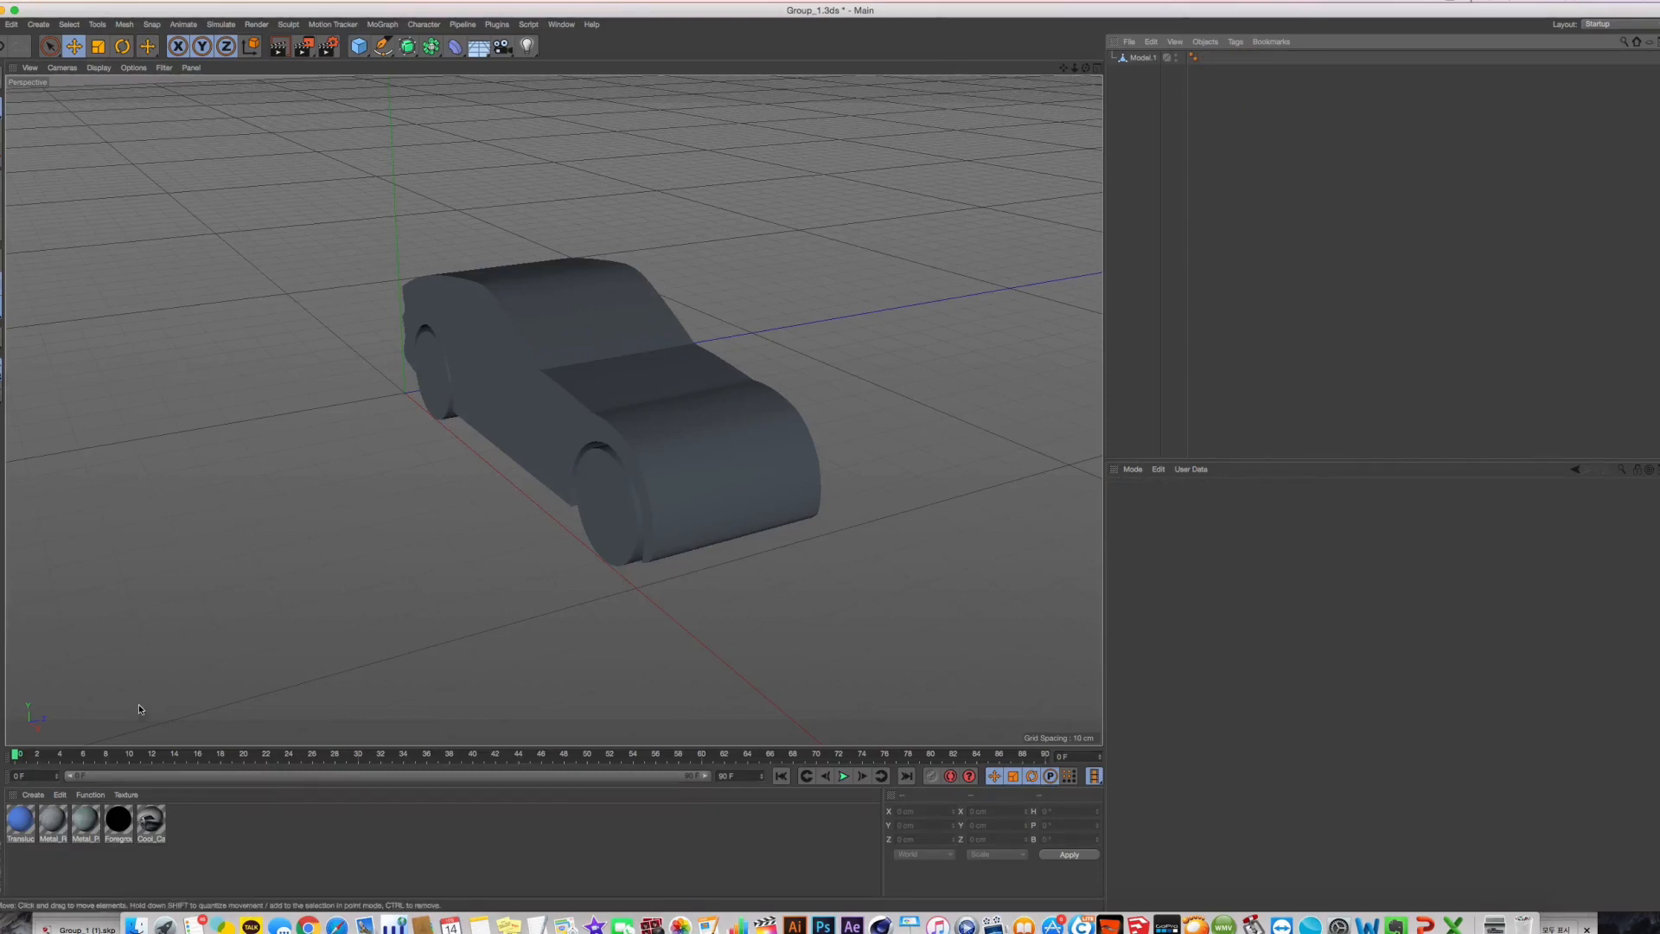
Delete all five imported materials from the project
left_click(279, 806)
key("super+a")
key("Delete")
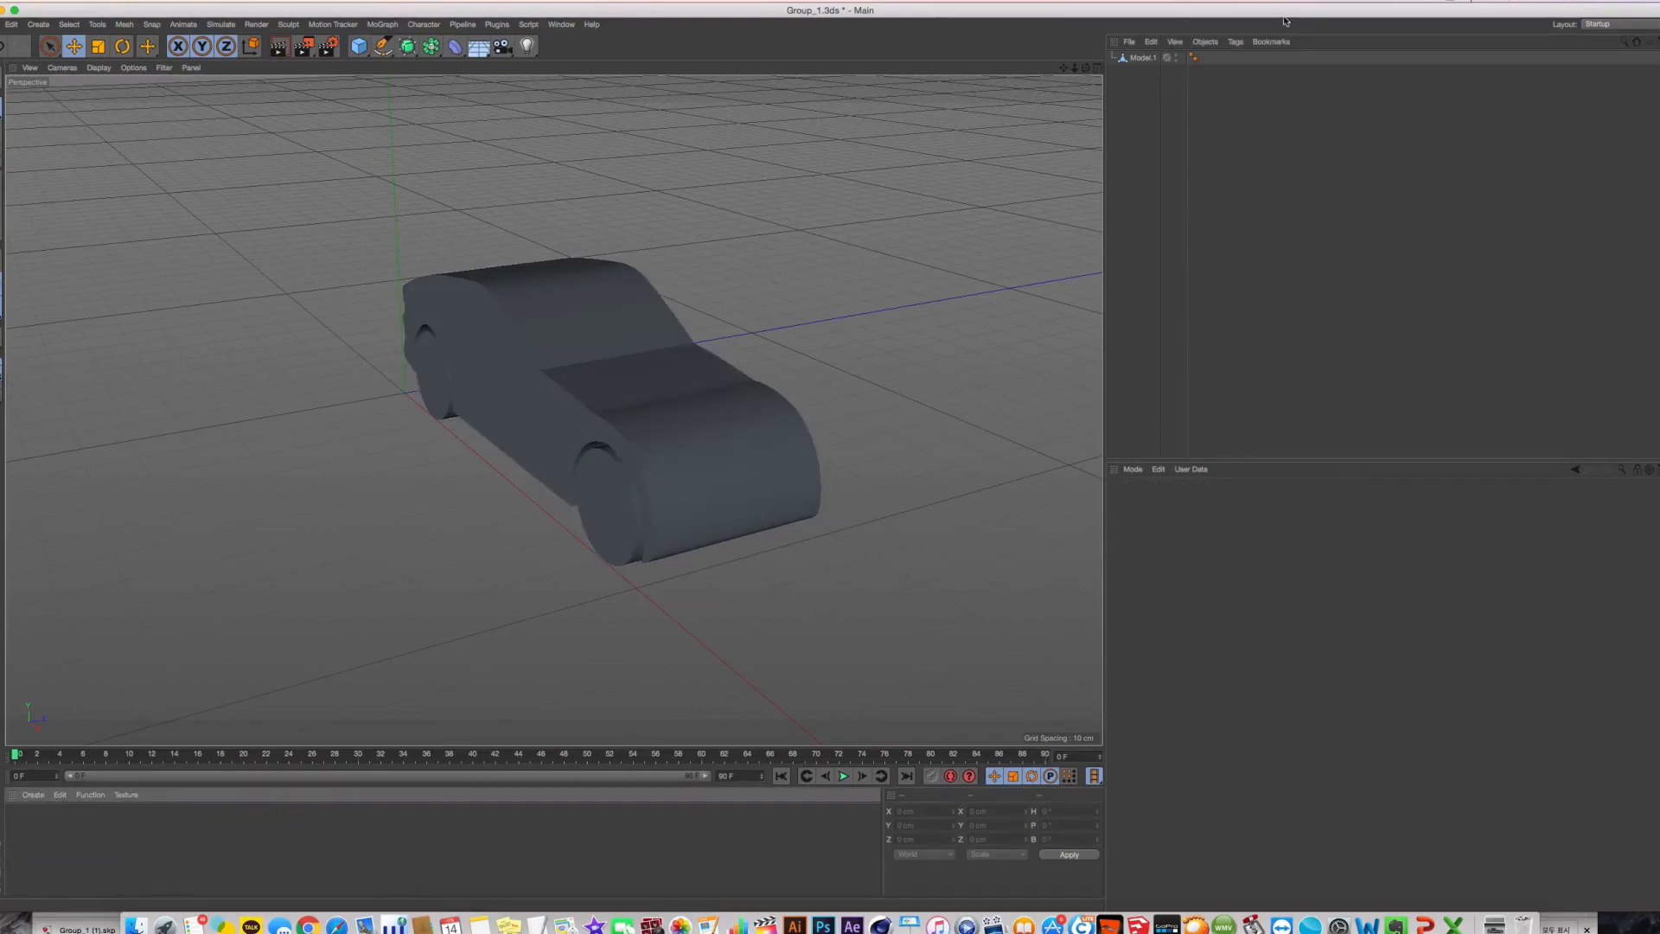
Rename the merged object as car
left_click(1144, 58)
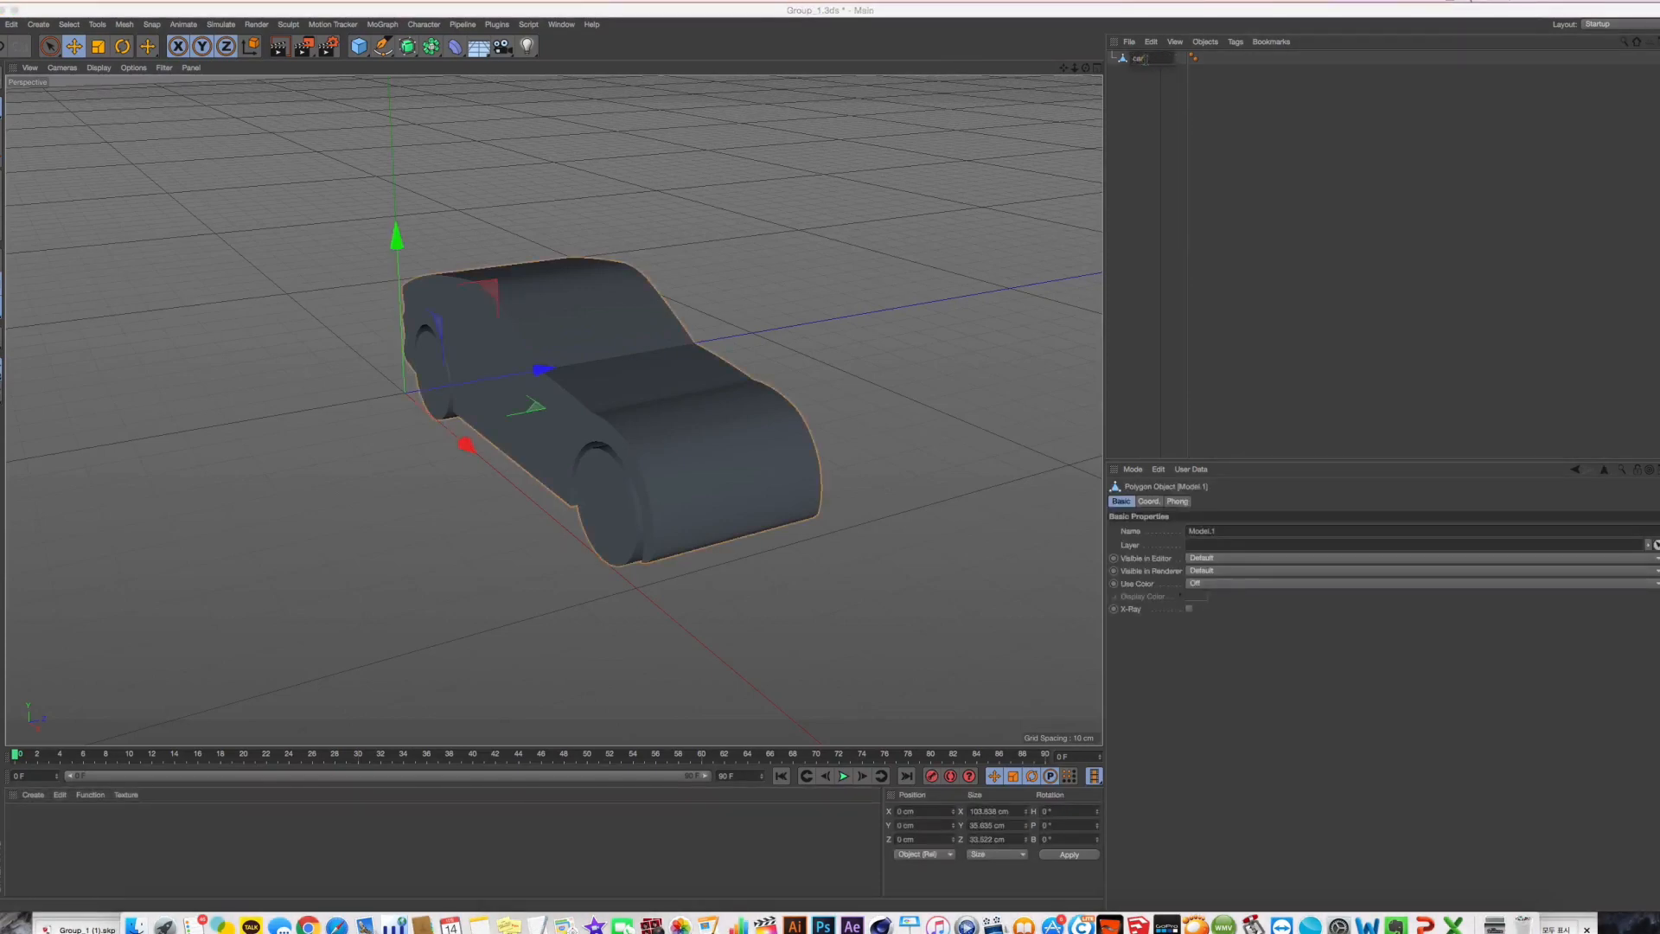
type("car")
key("Return")
Center the car's axis on its geometry with Axis Center, using the Axis to action and All Points
left_click_drag(657, 381, 640, 445, "alt")
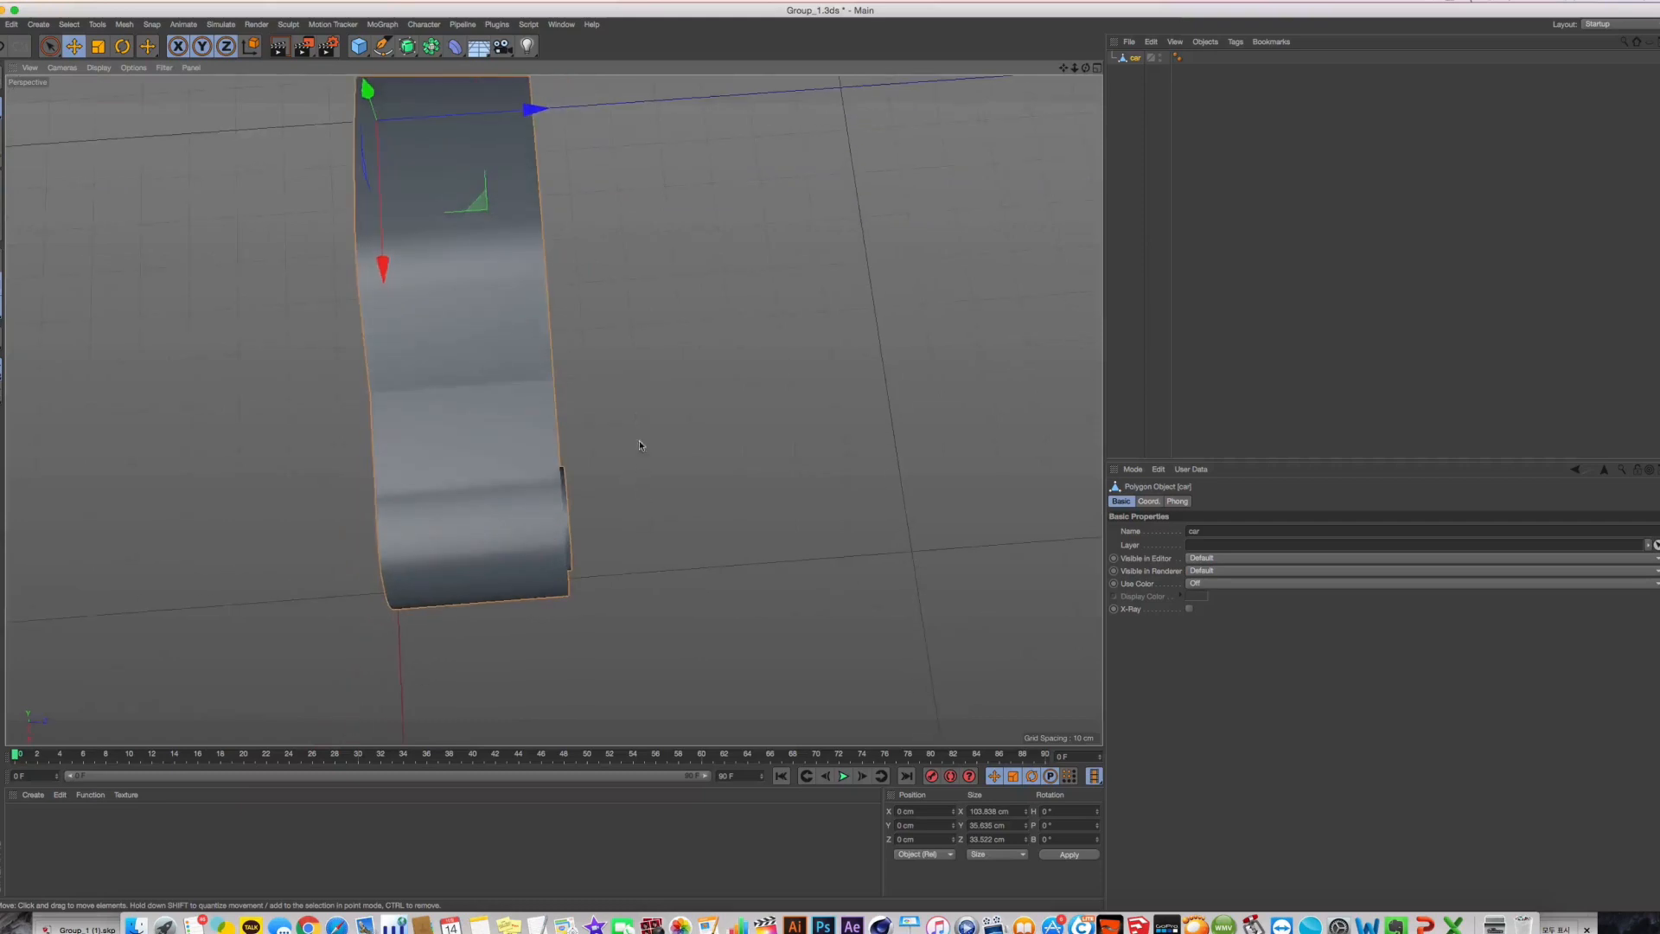
left_click_drag(577, 392, 709, 406, "alt")
key("F5")
key("F2")
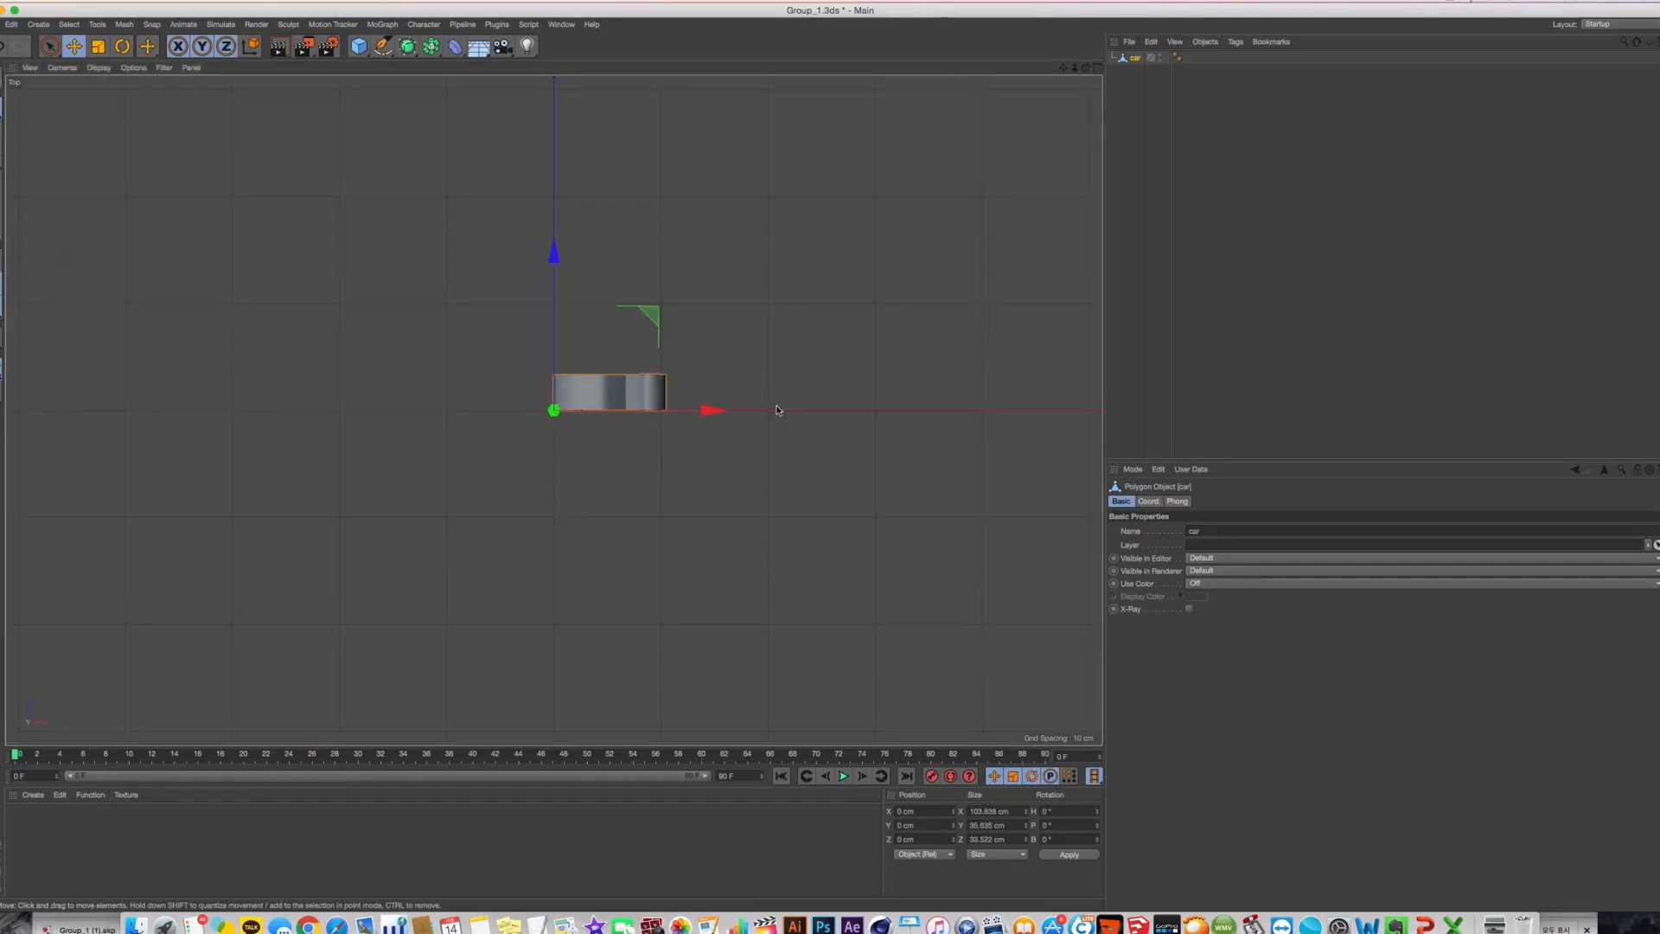
key("F1")
left_click(125, 24)
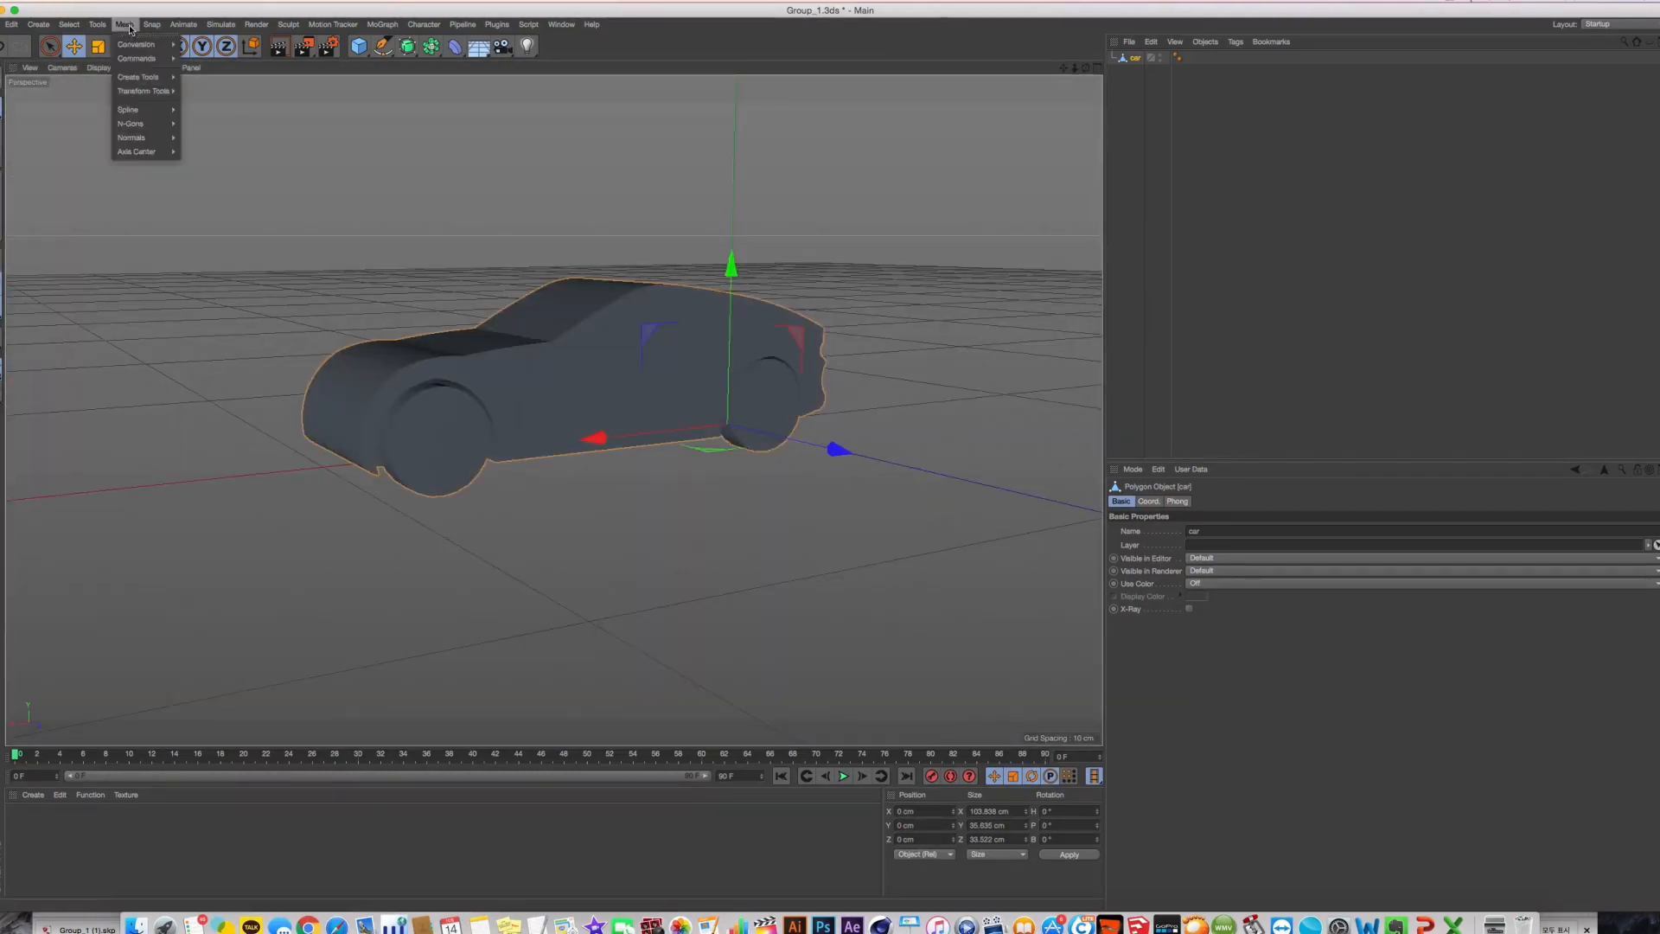
mouse_move(144, 153)
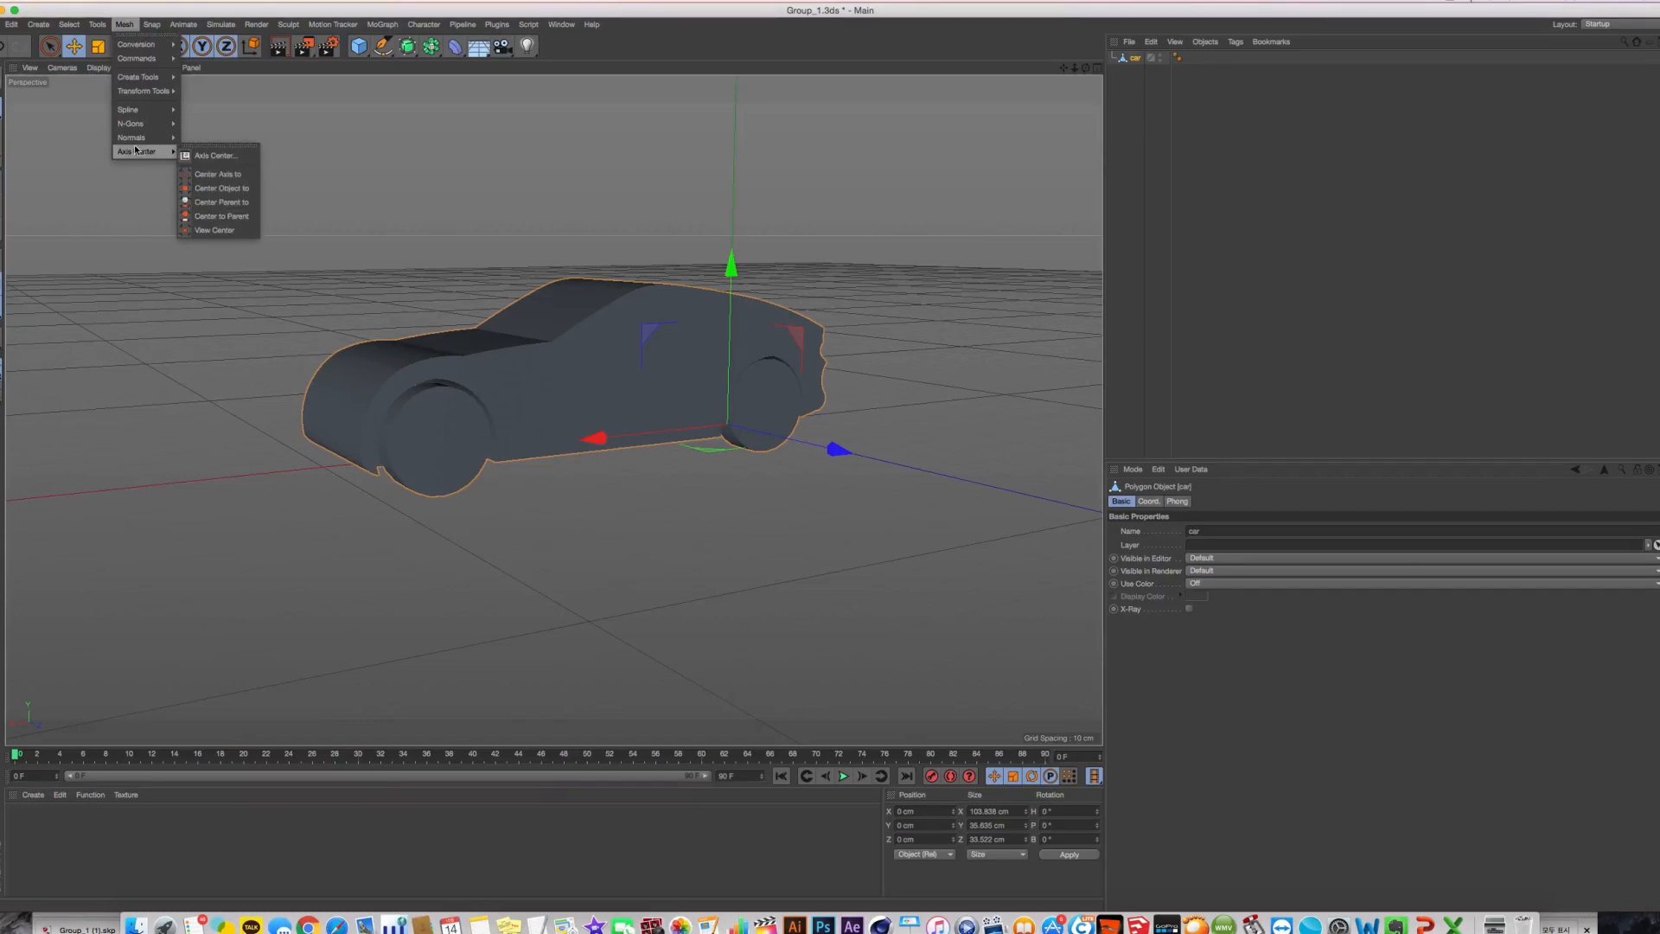
left_click(216, 155)
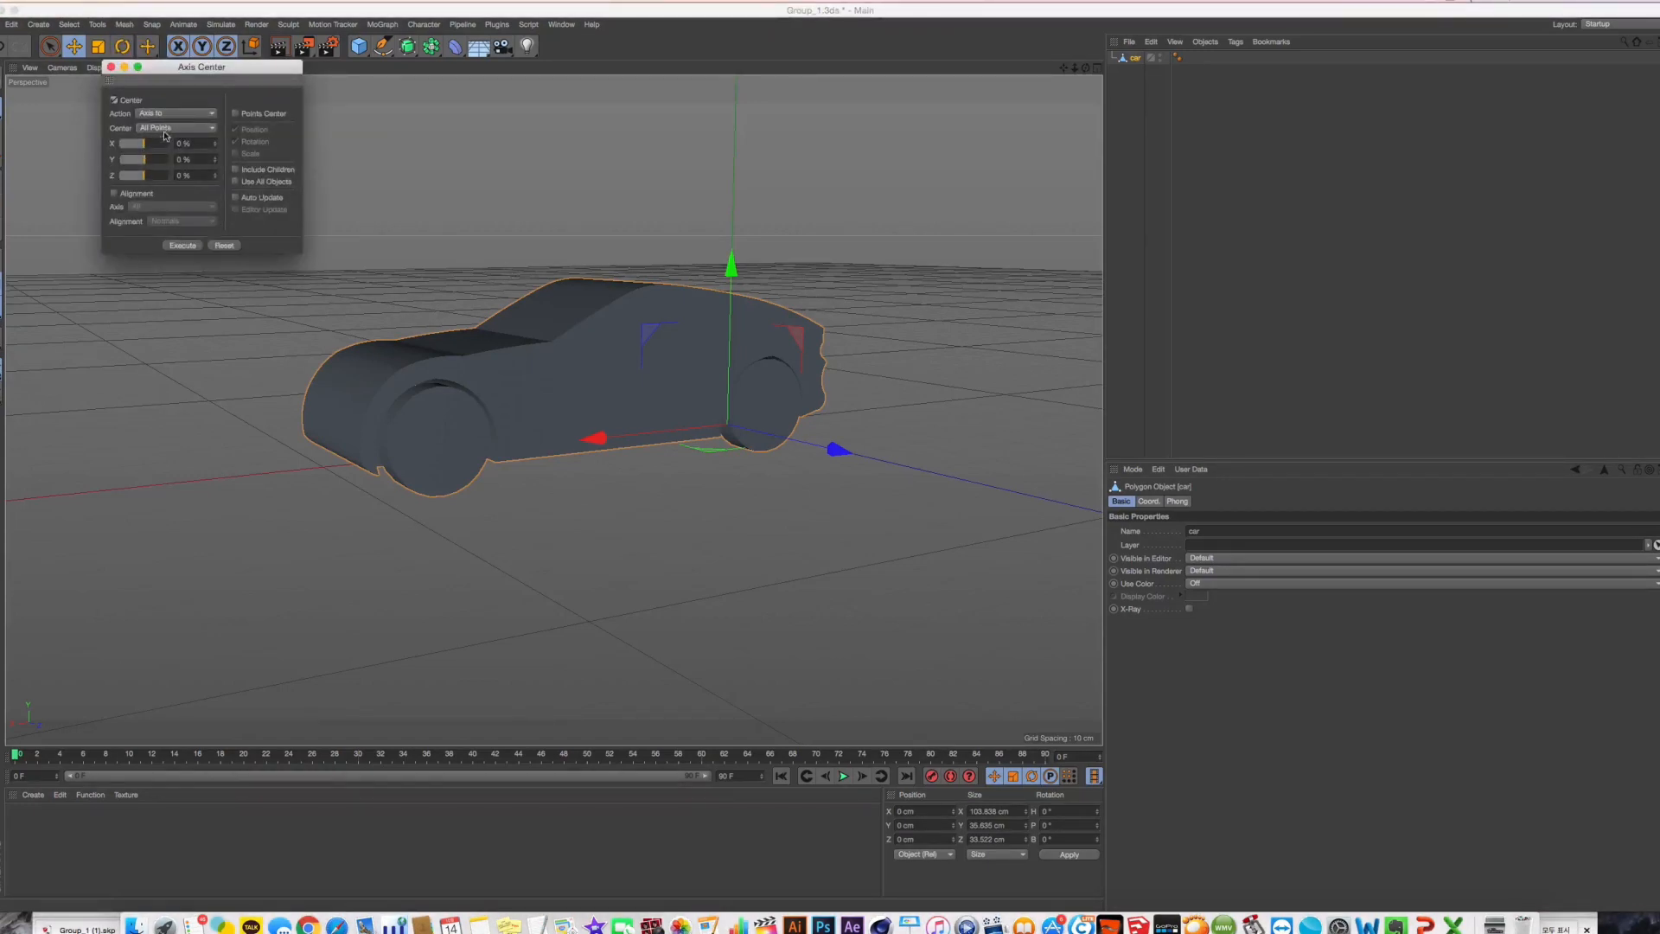
left_click(189, 246)
left_click_drag(237, 280, 693, 451, "alt")
middle_click(821, 316)
middle_click(821, 315)
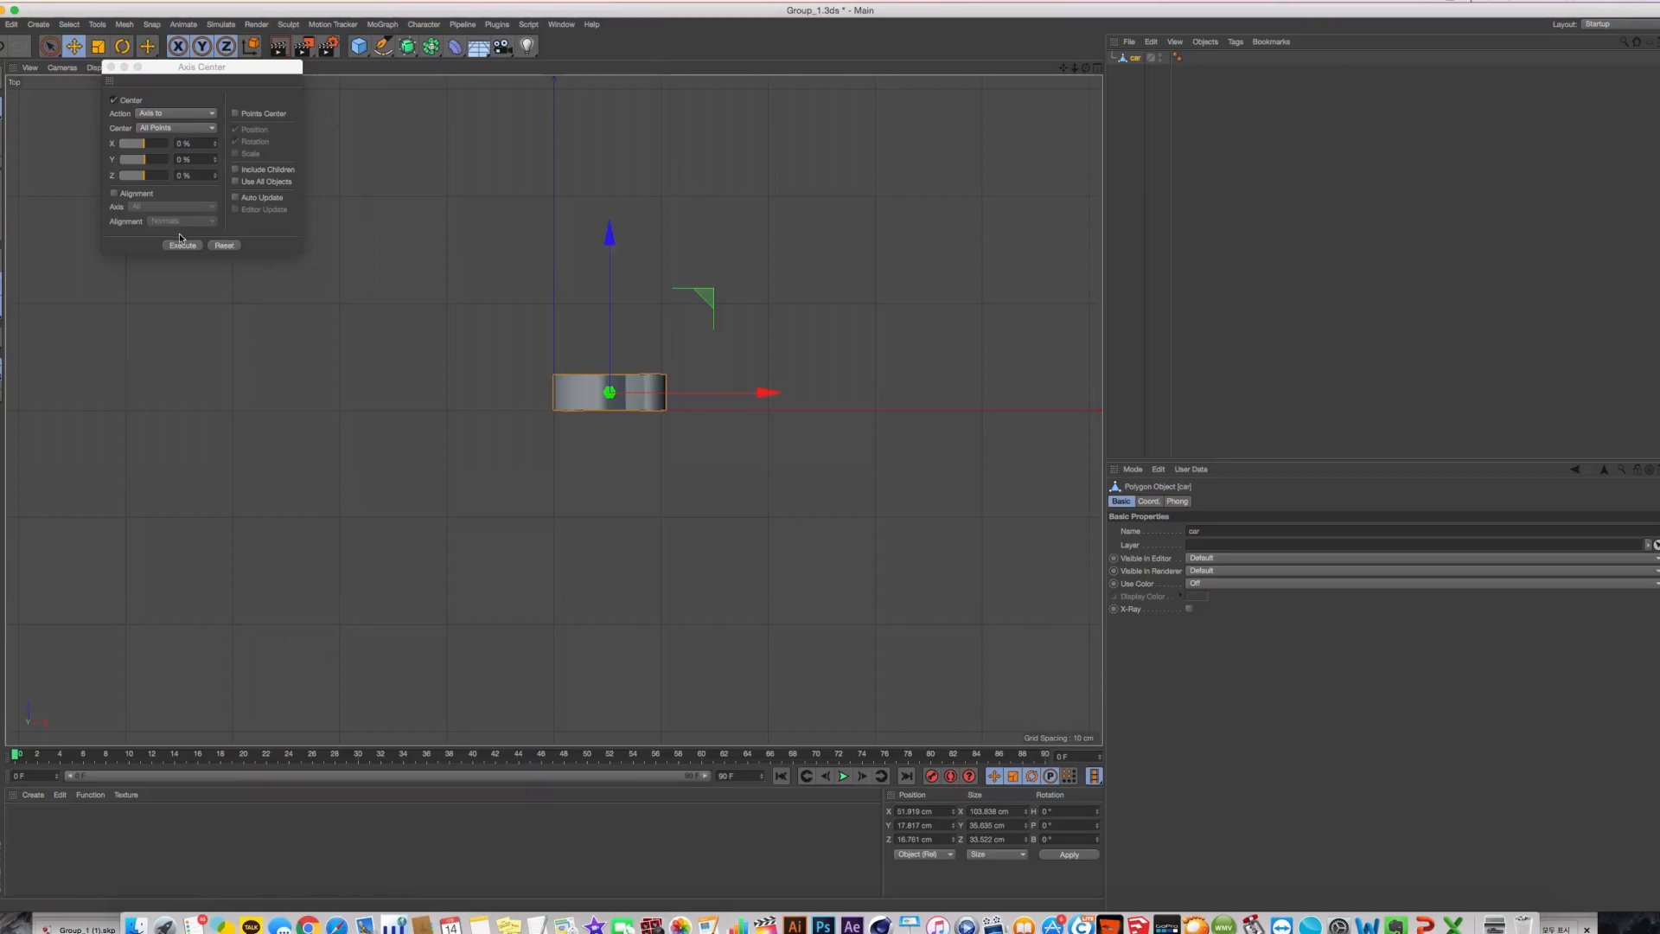
left_click(111, 66)
Add a Circle spline to the scene as a path for the car
key("F1")
left_click_drag(382, 287, 554, 337, "alt")
scroll(555, 336, "down", 3)
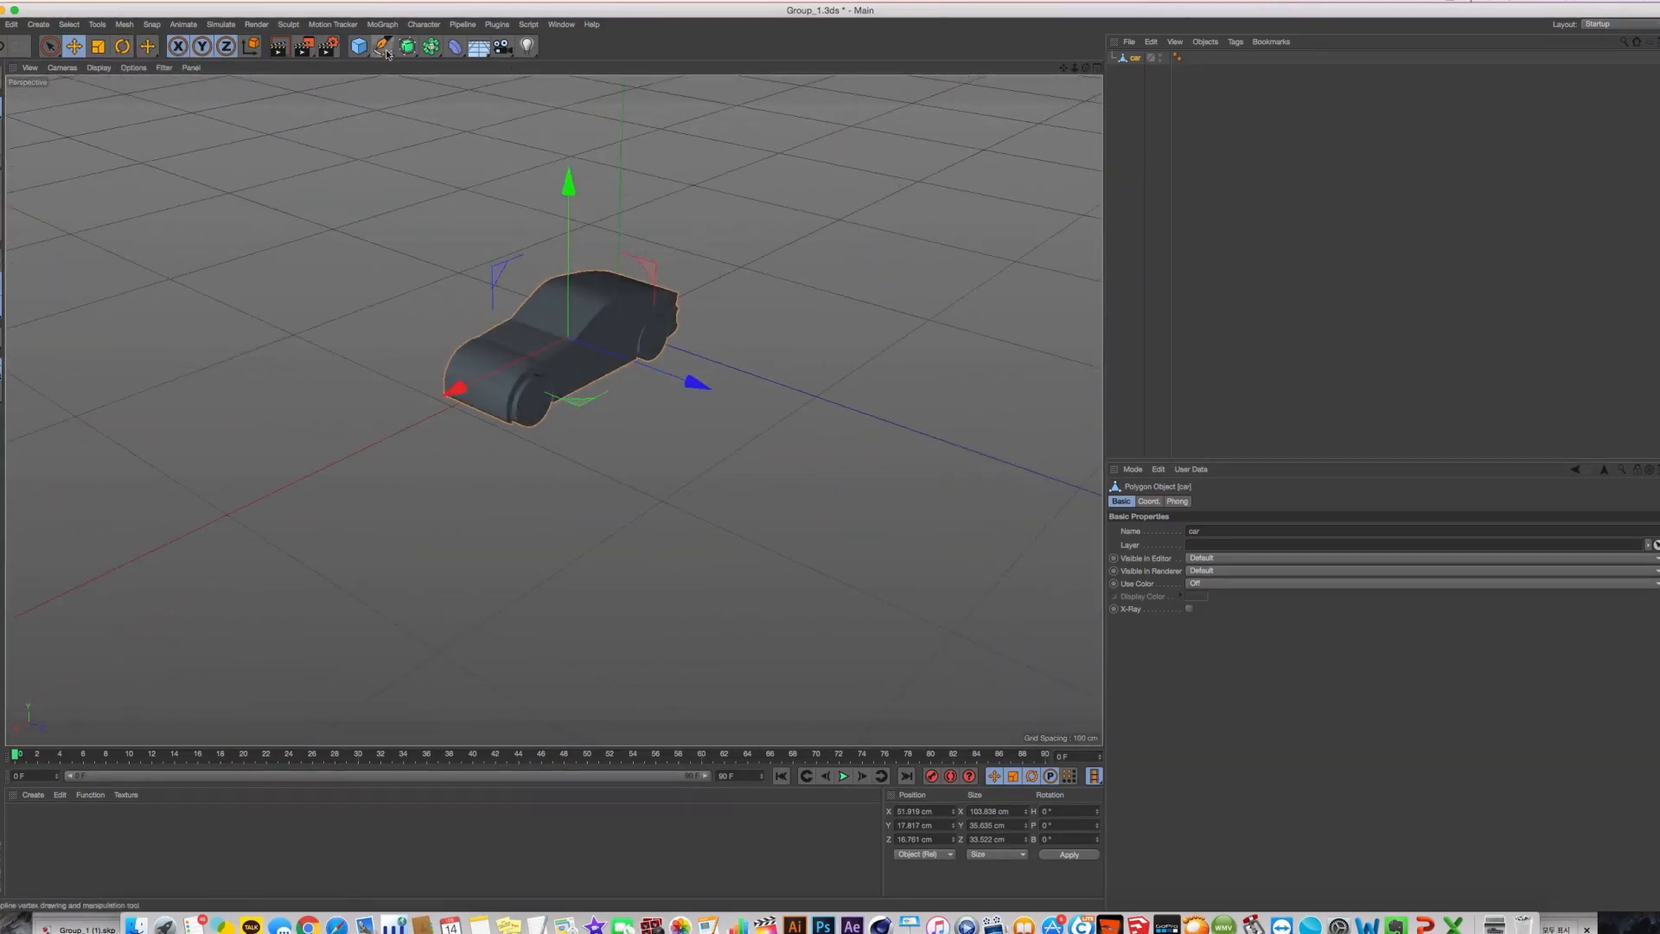
left_click_drag(383, 46, 778, 91)
left_click(501, 88)
Set the circle's plane to XZ so that it lies flat on the ground
left_click_drag(562, 415, 1110, 648, "alt")
left_click_drag(605, 389, 433, 95, "alt")
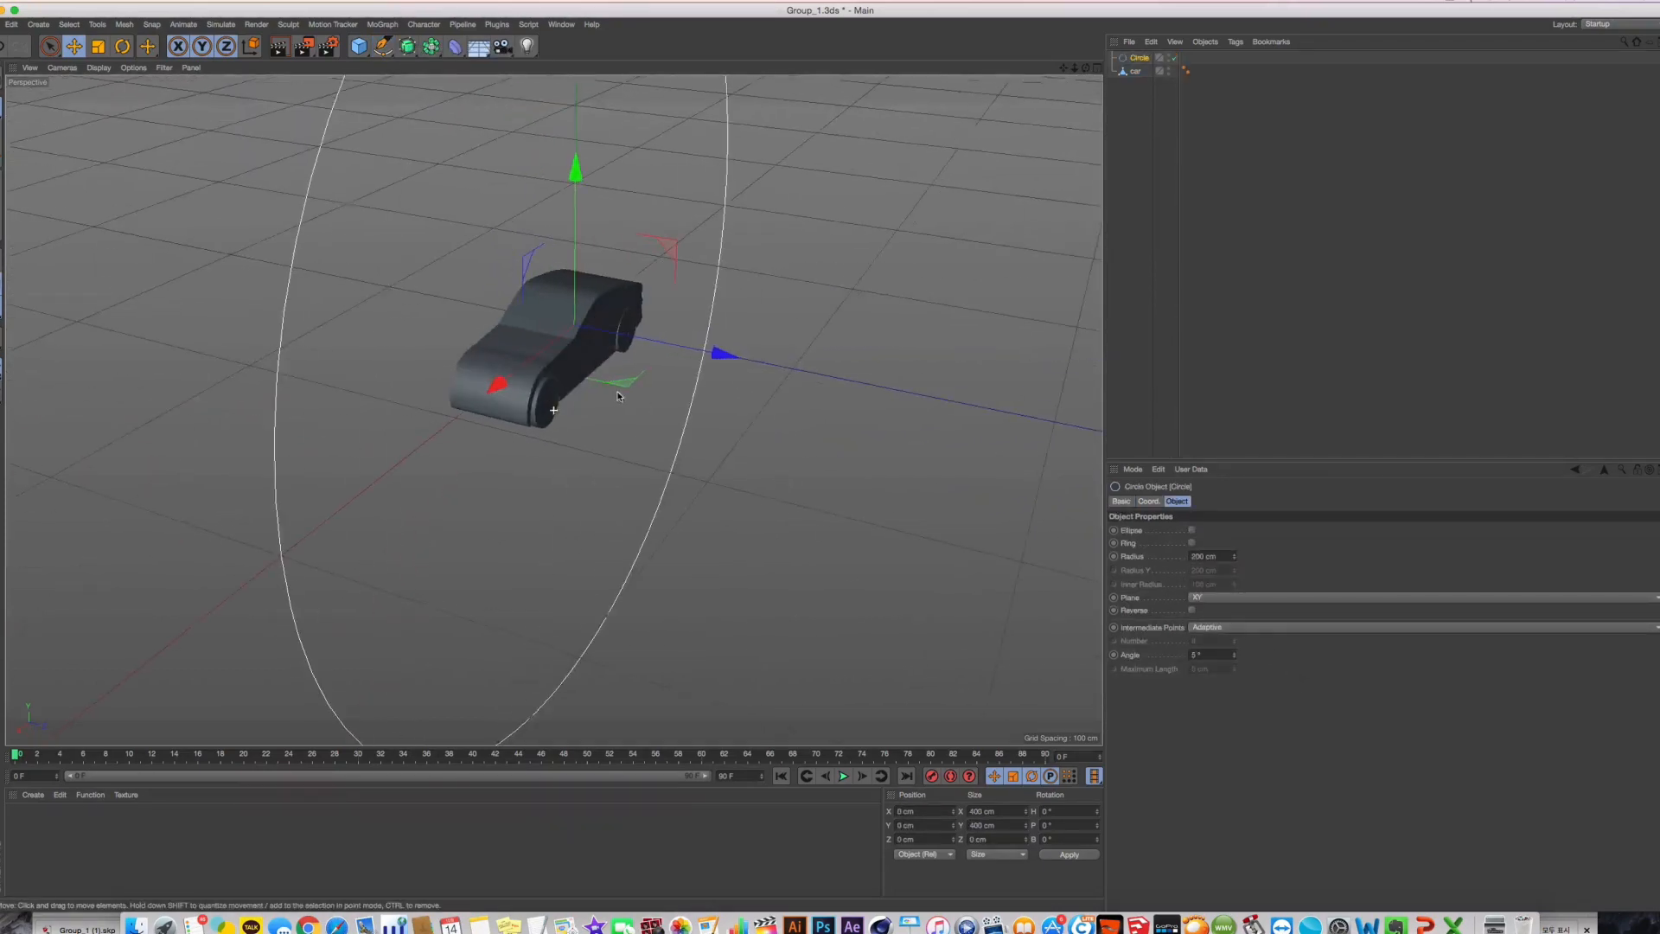
left_click_drag(205, 208, 326, 135, "alt")
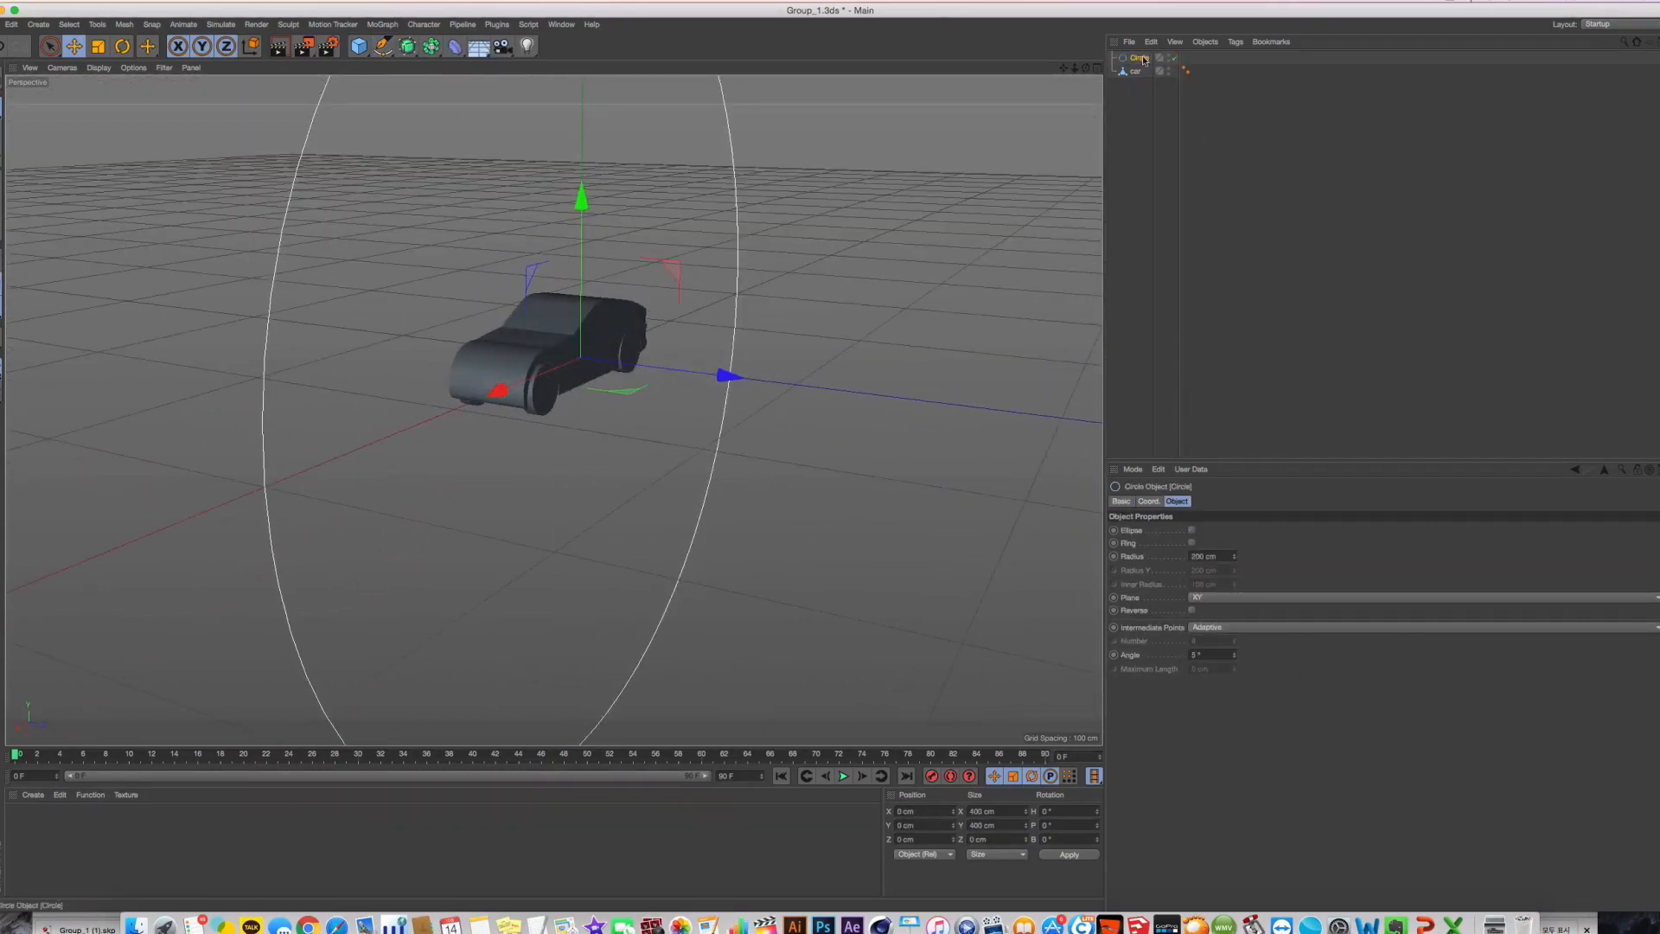
left_click(1238, 598)
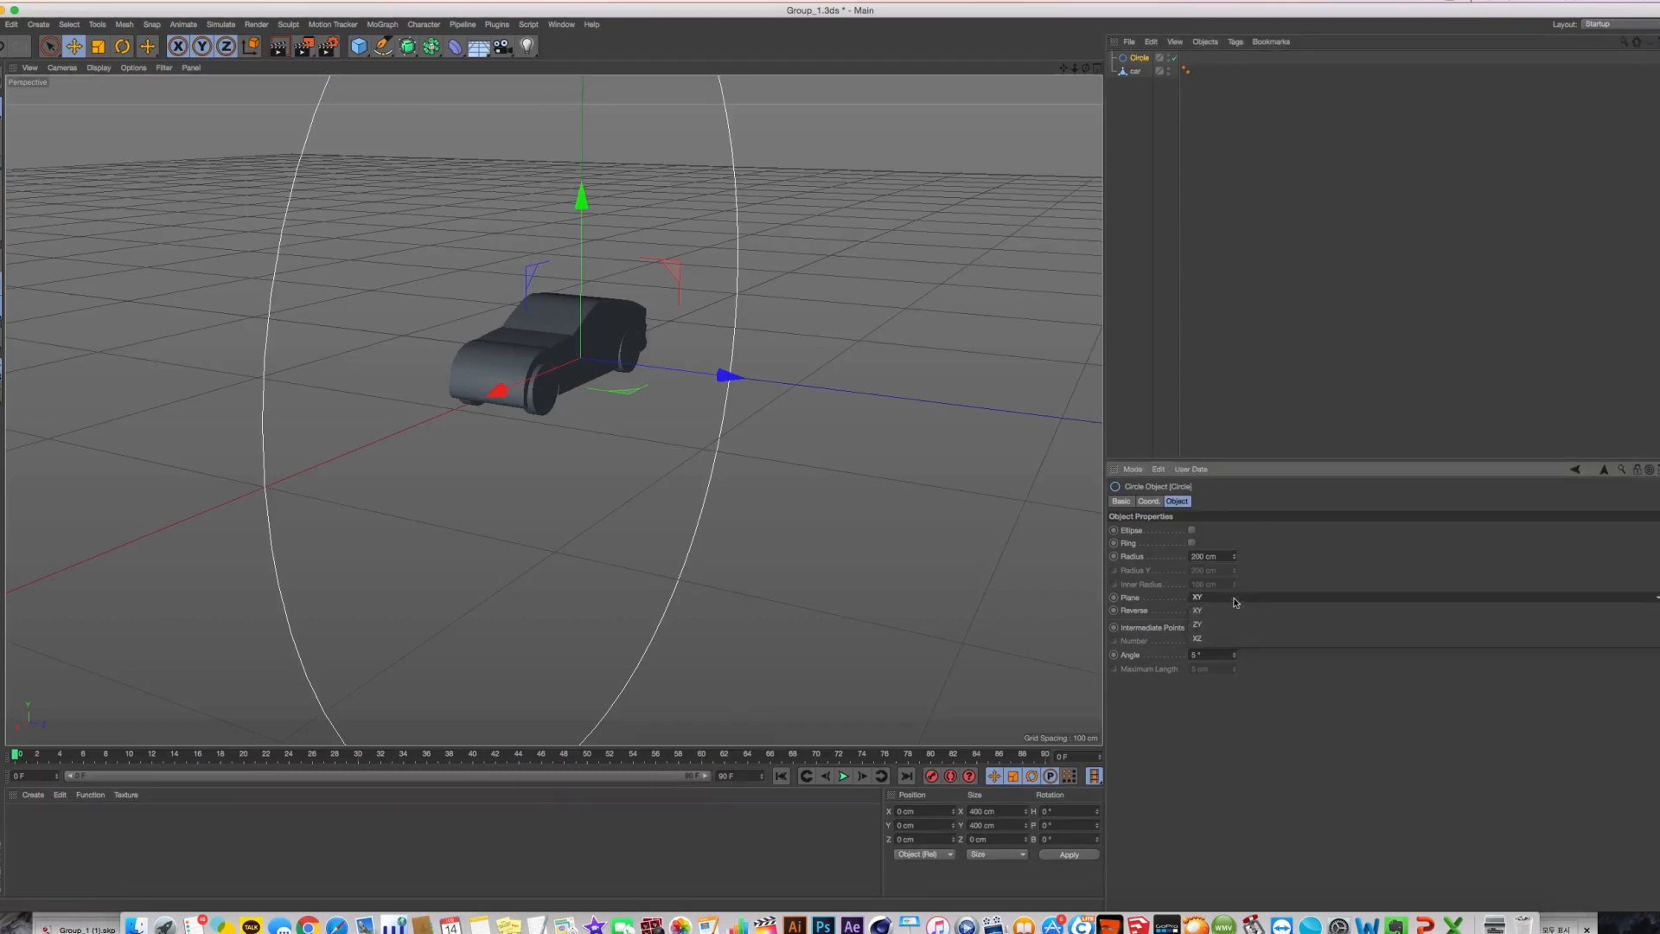
left_click(1235, 605)
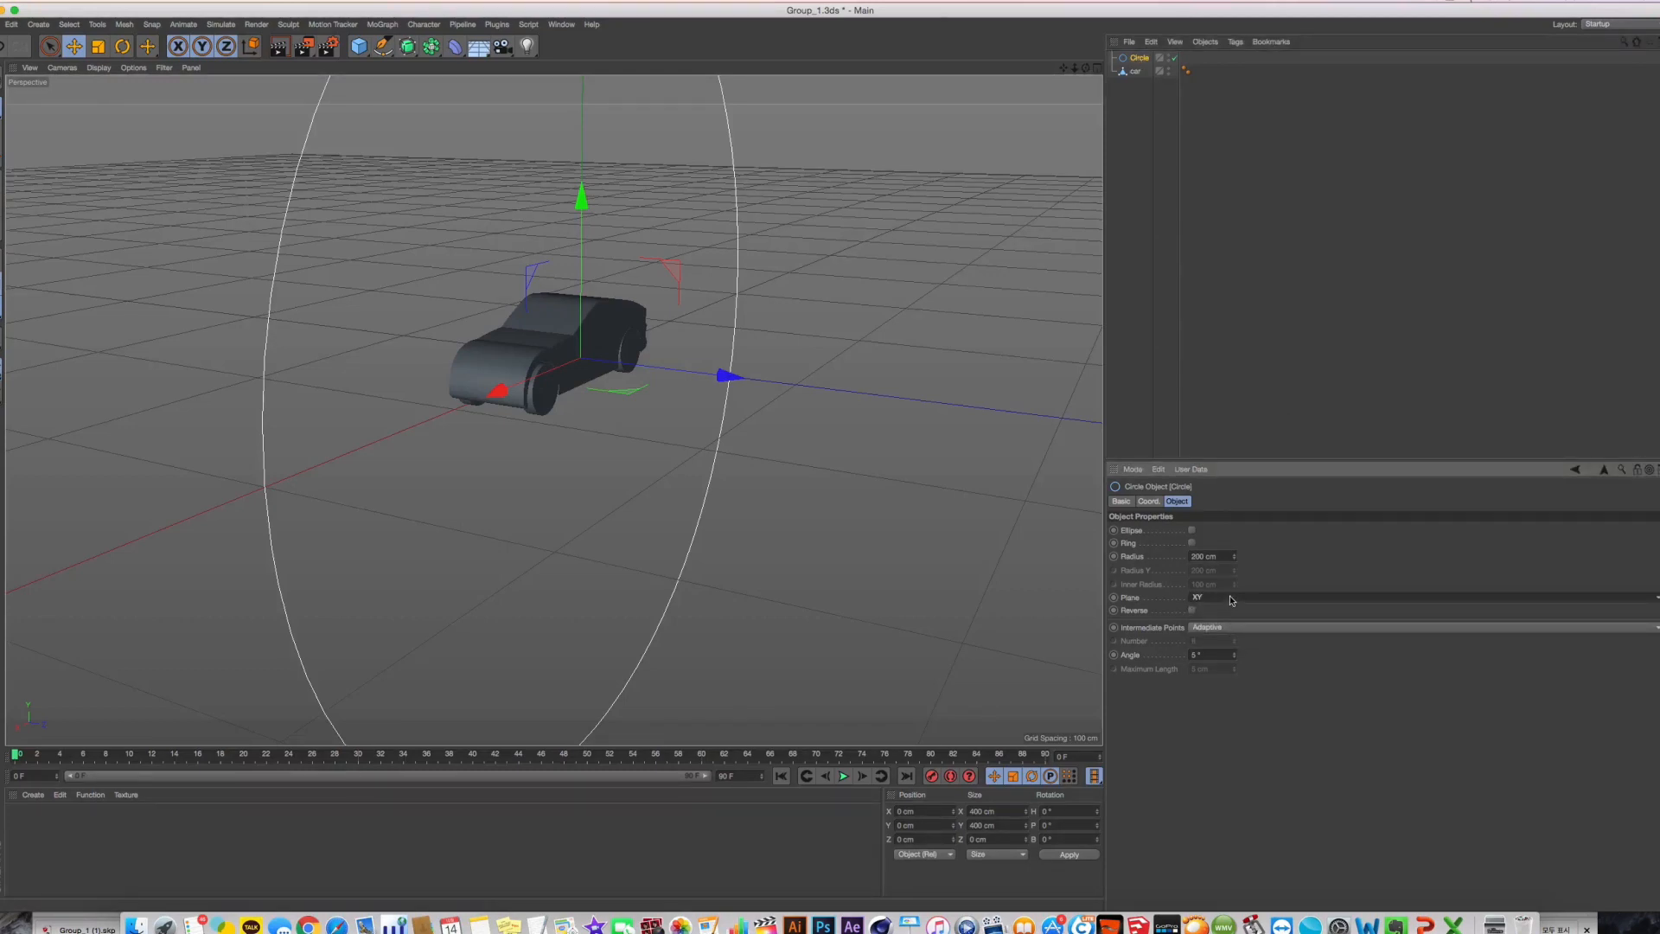
Move the circle along the X axis to about 25.8 cm
scroll(1229, 595, "down", 2)
left_click_drag(807, 529, 629, 406, "alt")
middle_click_drag(629, 406, 674, 407, "alt")
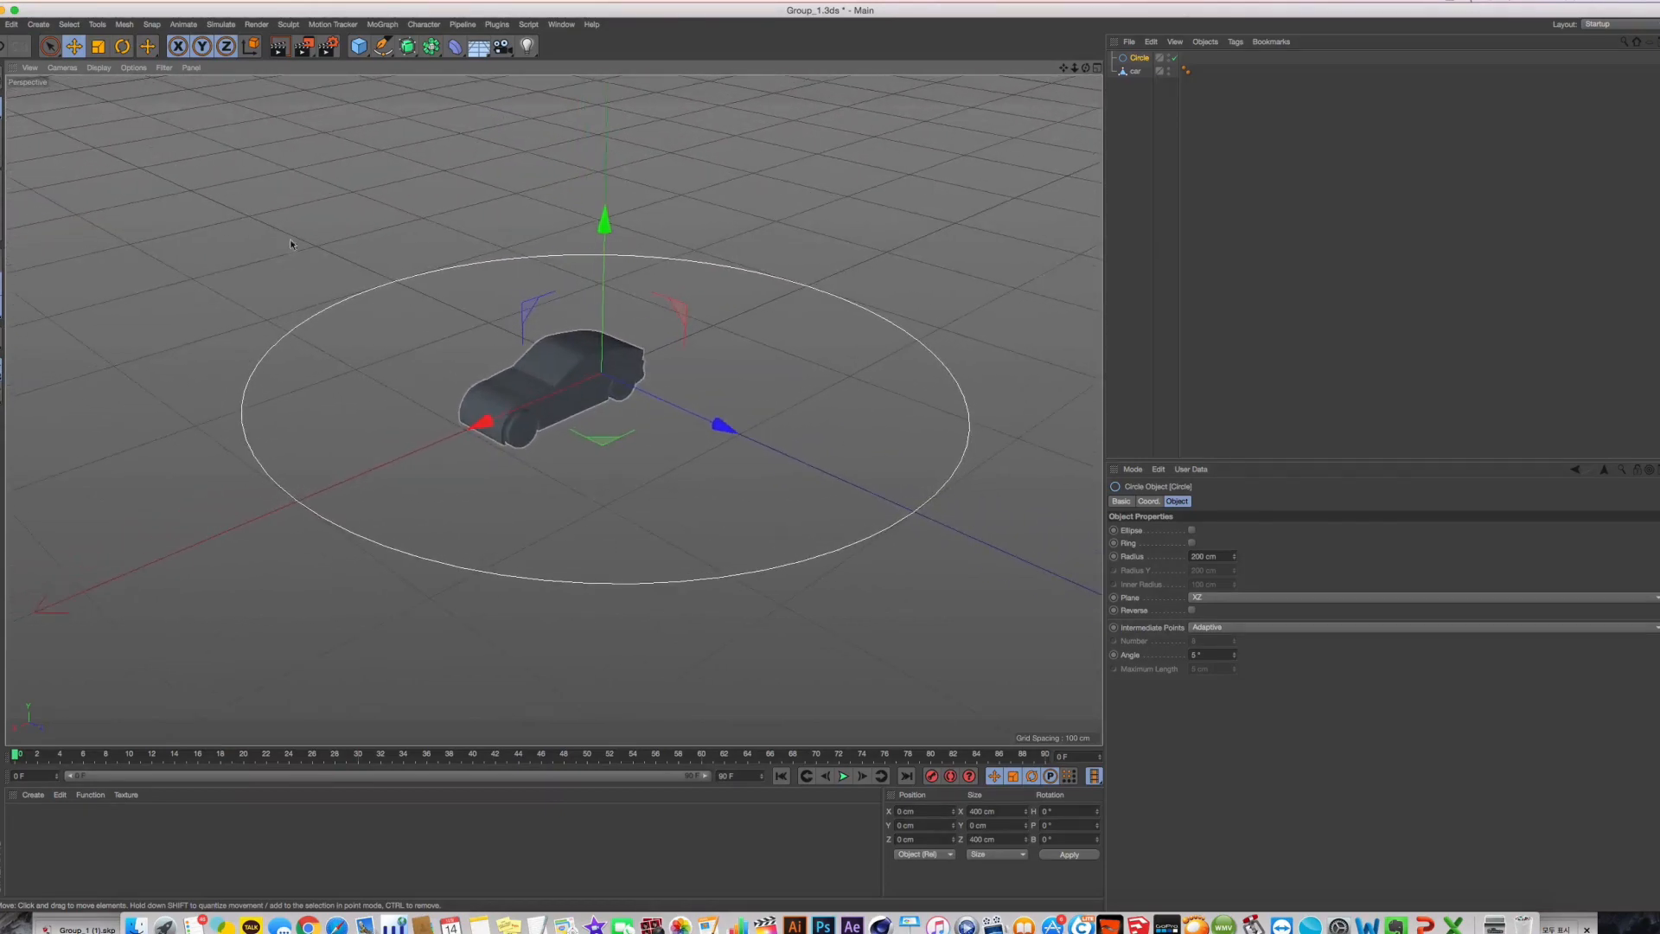
left_click(1140, 58)
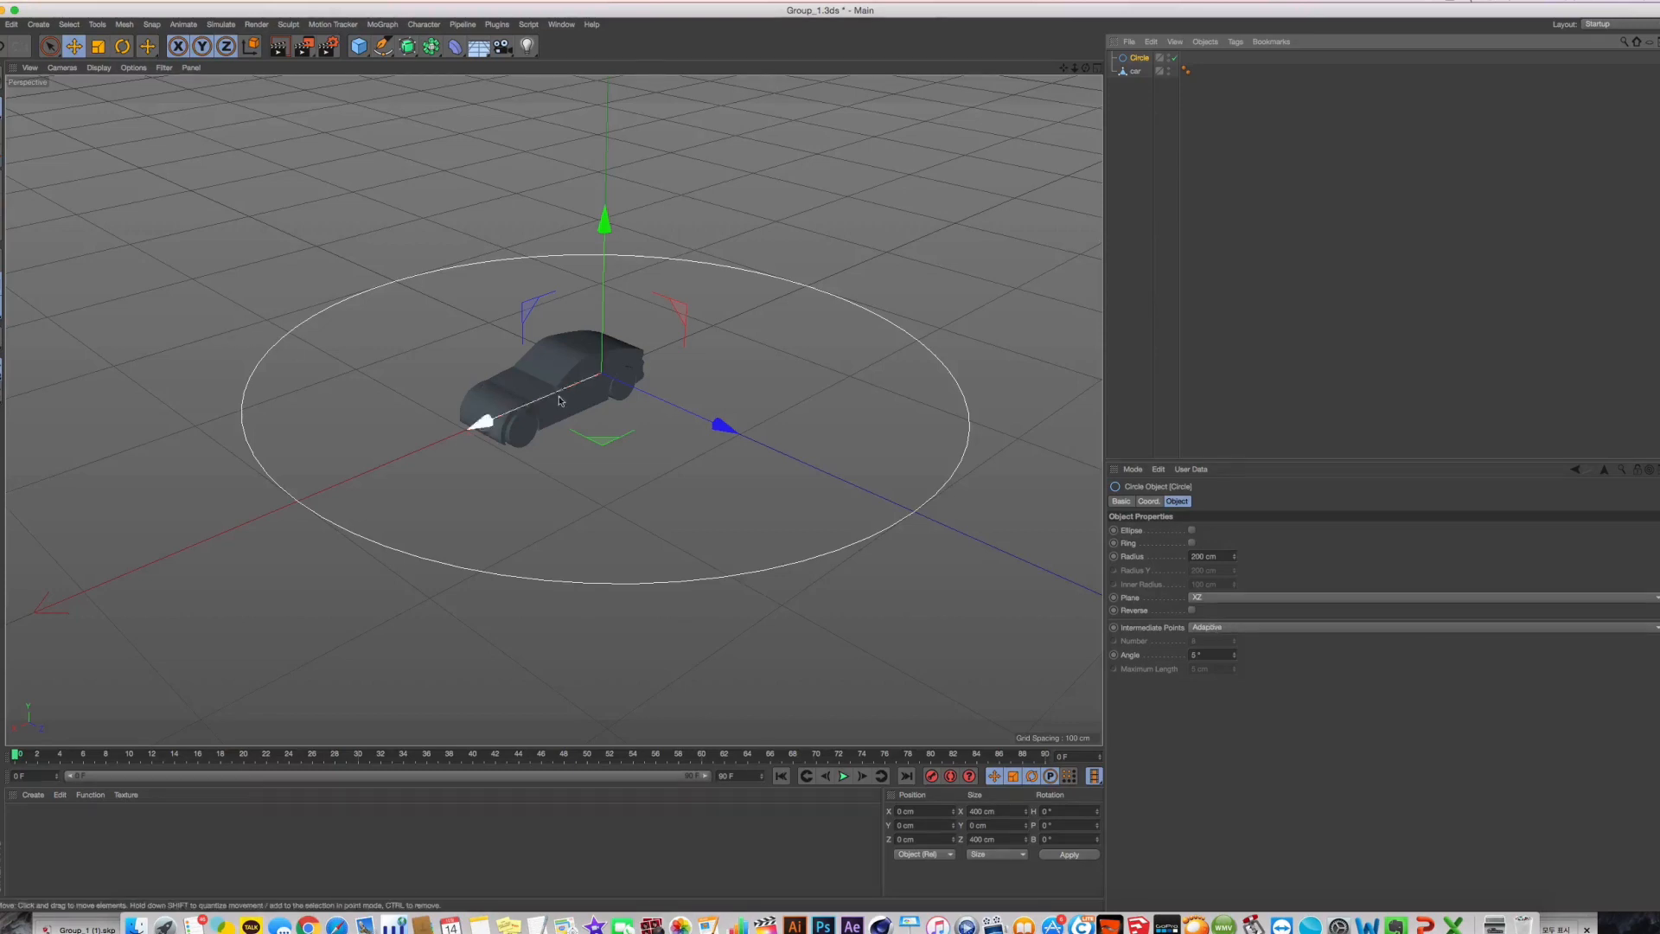
left_click_drag(557, 380, 473, 386, "alt")
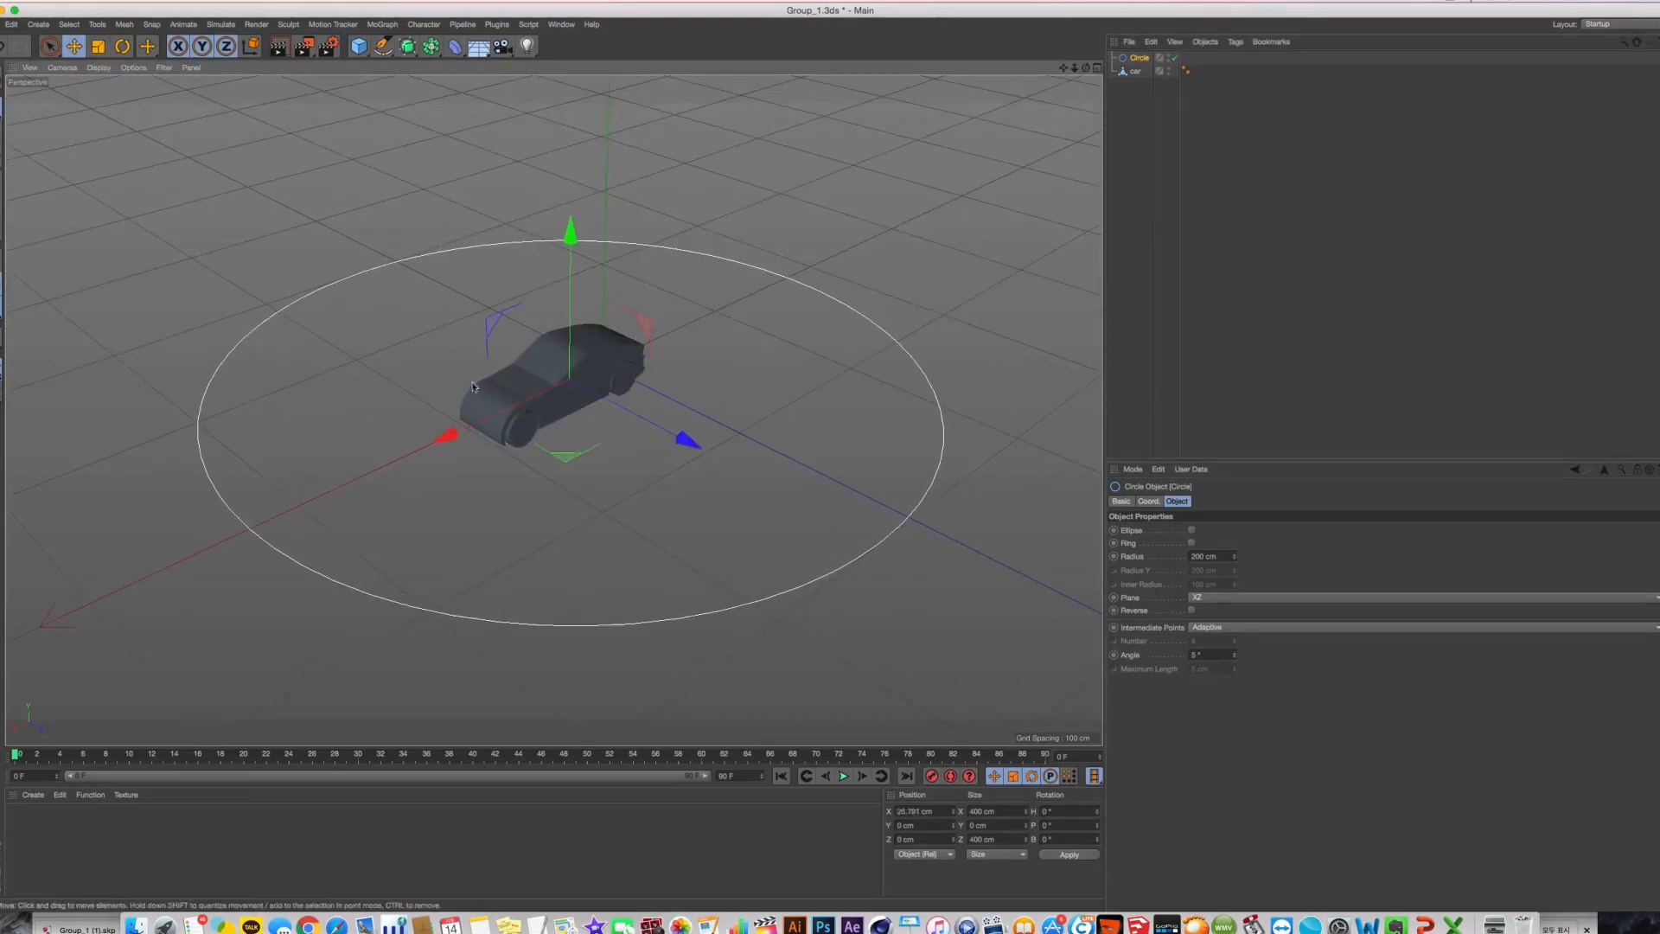
Make the circle an editable spline and switch to point editing
left_click(2, 112)
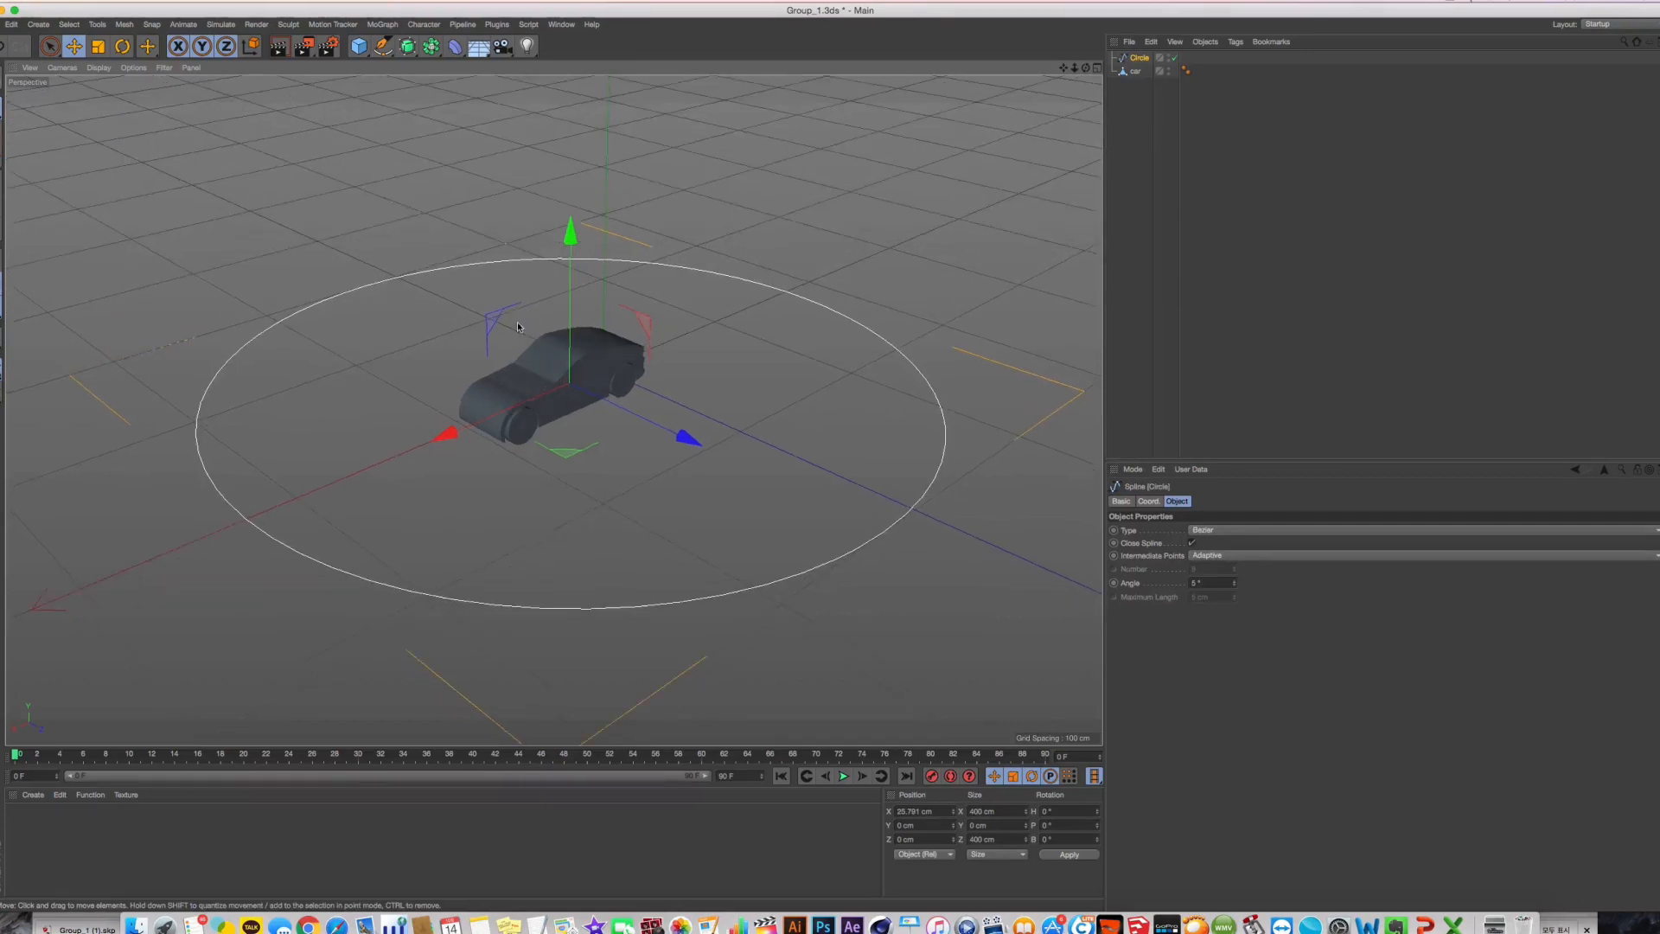
left_click(3, 180)
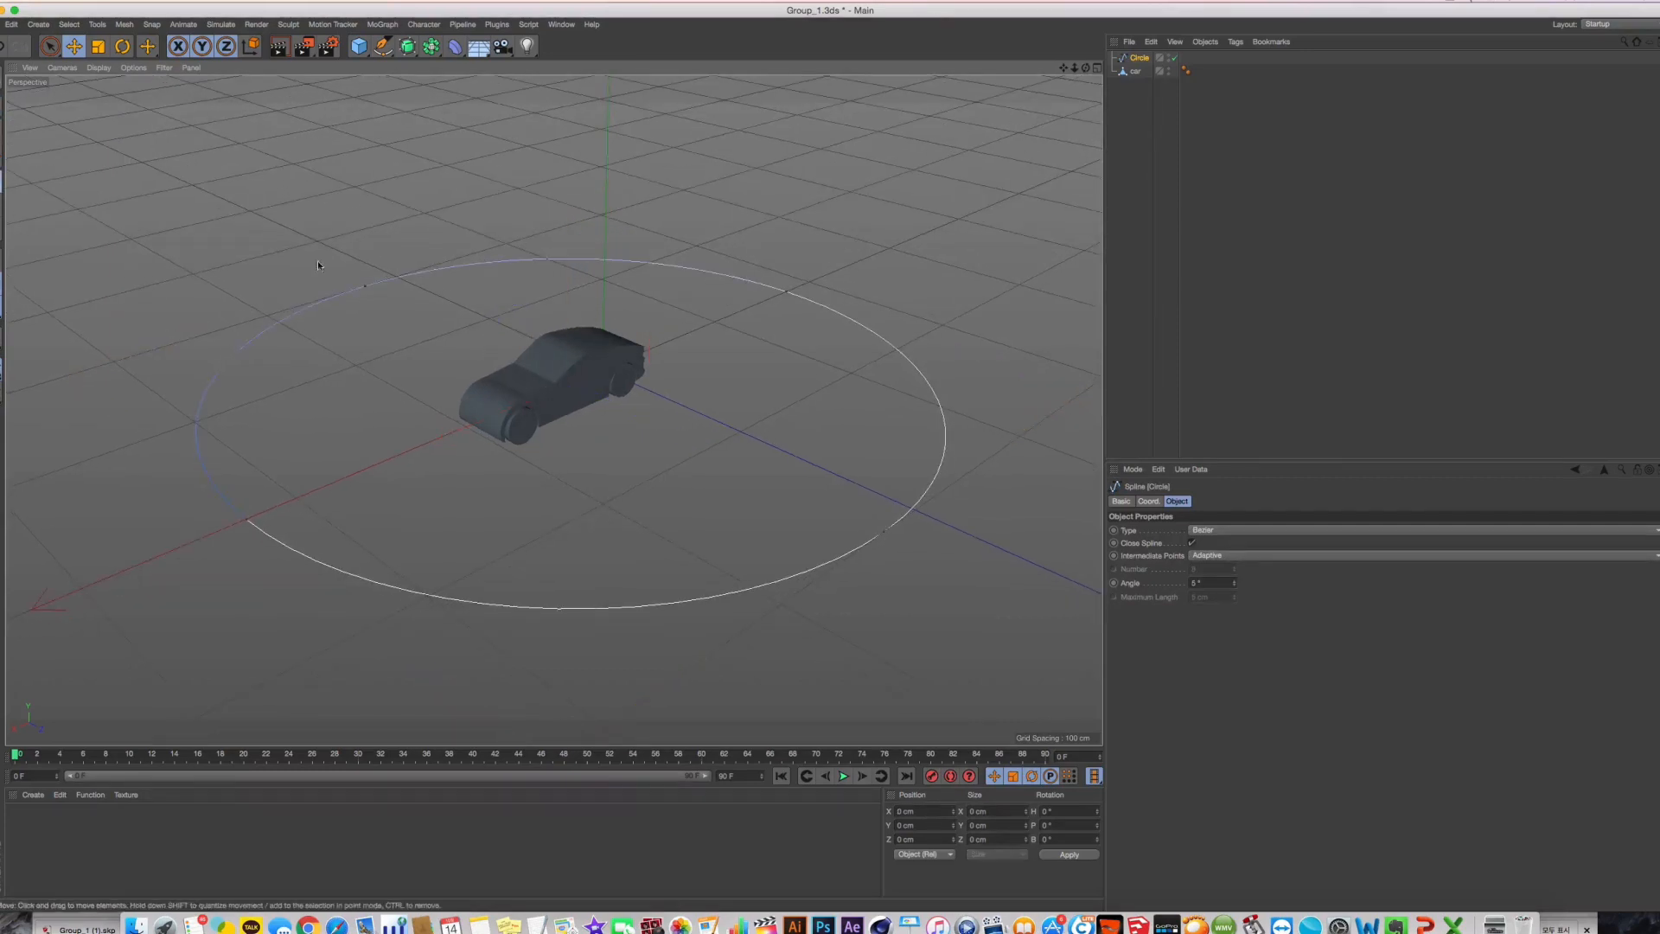
middle_click_drag(624, 334, 656, 311, "alt")
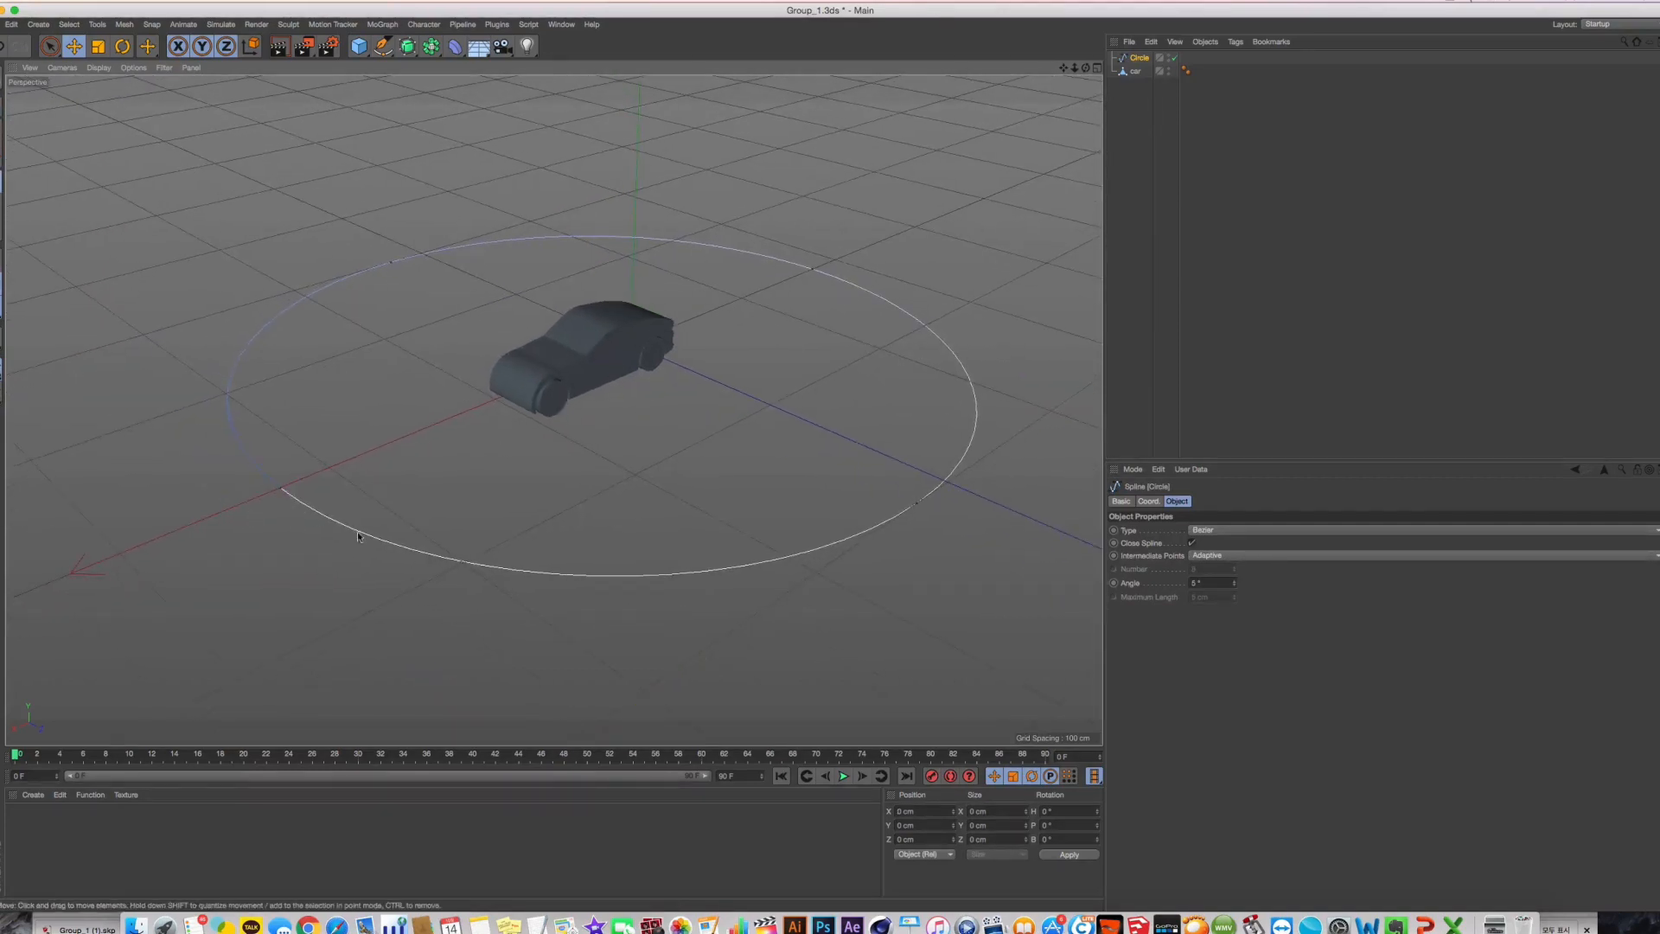
In the top view, tilt the tangent of the circle's point at Z -200 cm to bend the curve there
left_click(390, 263)
middle_click_drag(390, 264, 517, 250, "alt")
middle_click(604, 258)
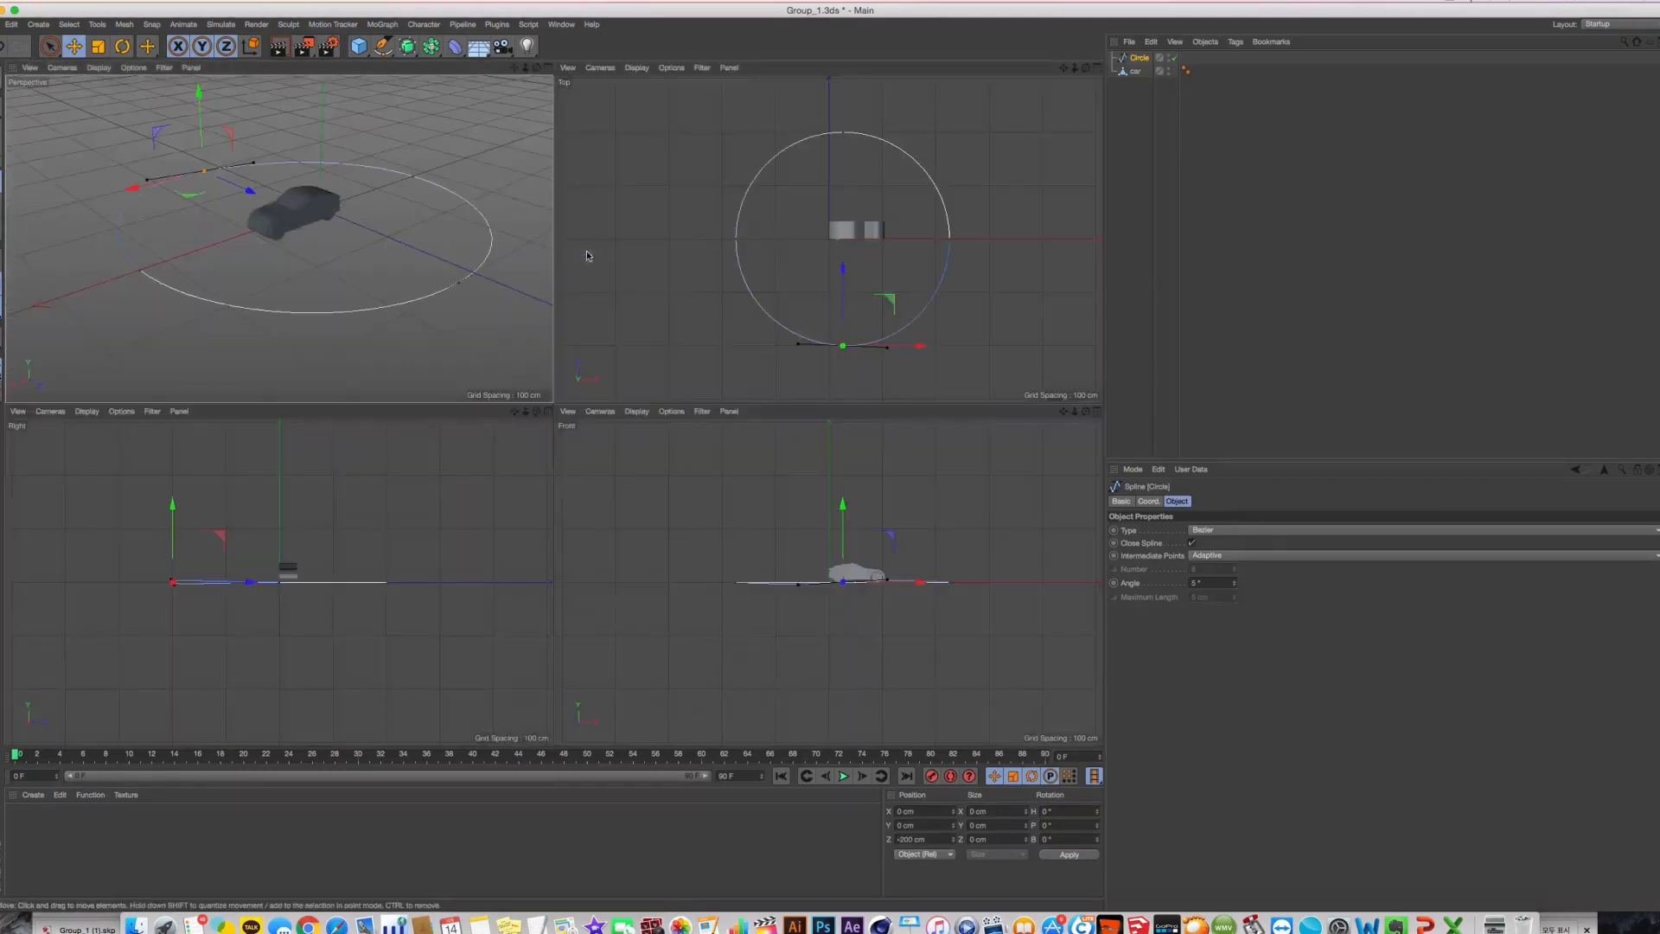
middle_click(856, 361)
left_click_drag(673, 634, 664, 654)
Move the spline's +X point to about X 221 cm, Z 31 cm and tilt the tangent handles of its +Z point
left_click(795, 410)
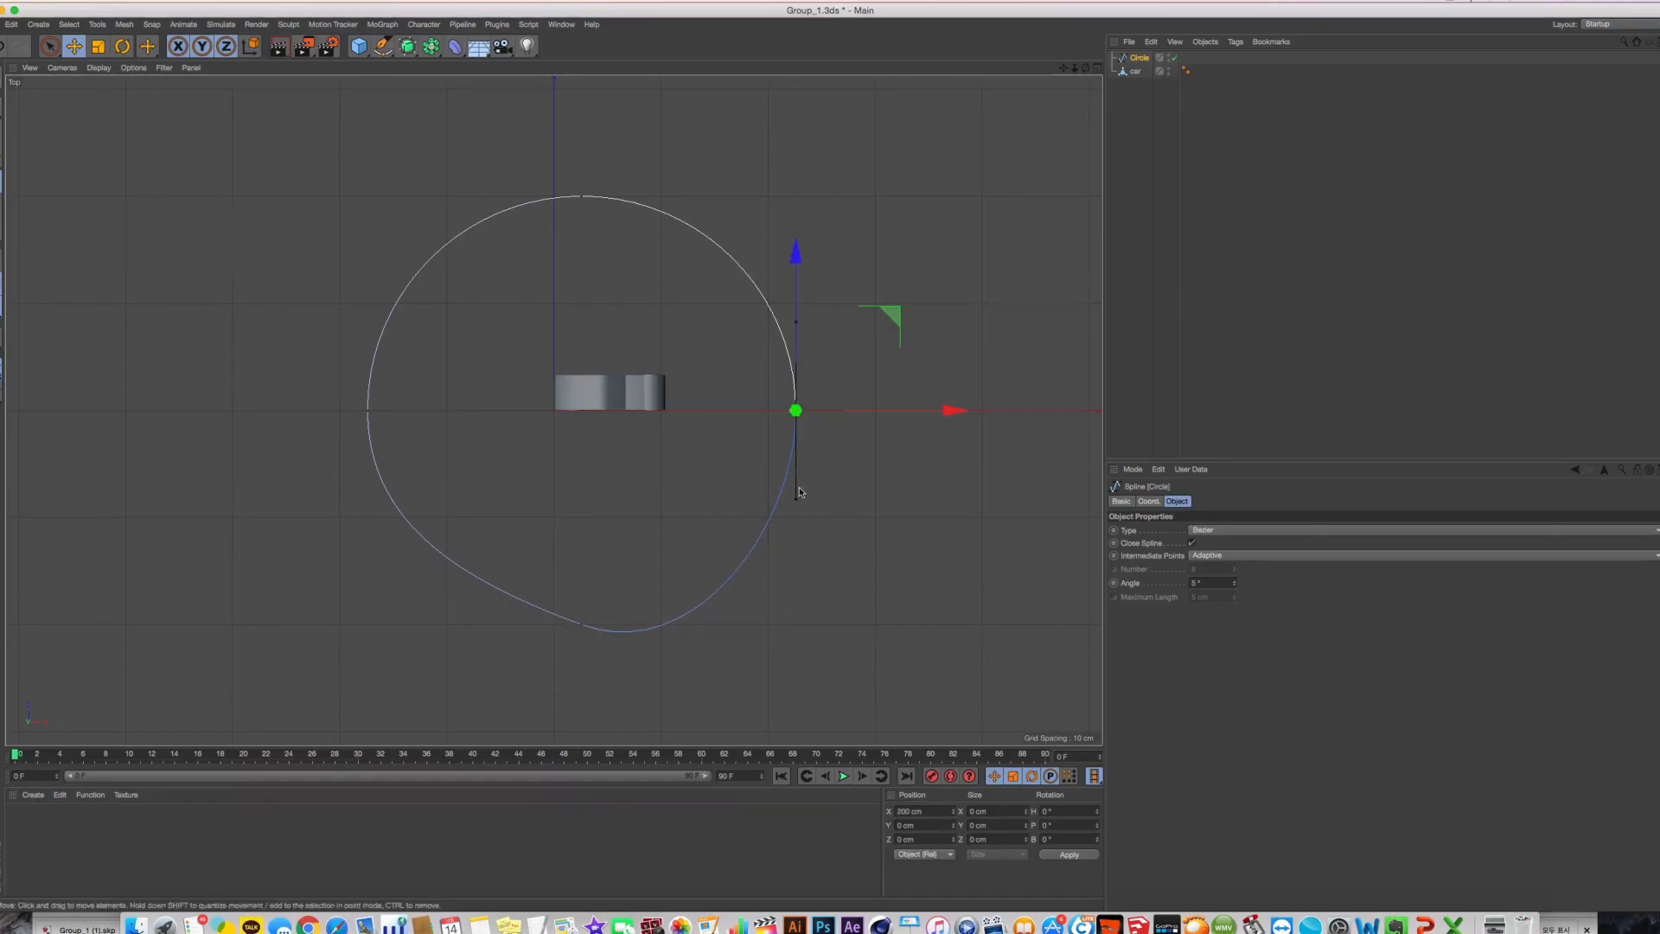
left_click_drag(795, 409, 818, 377)
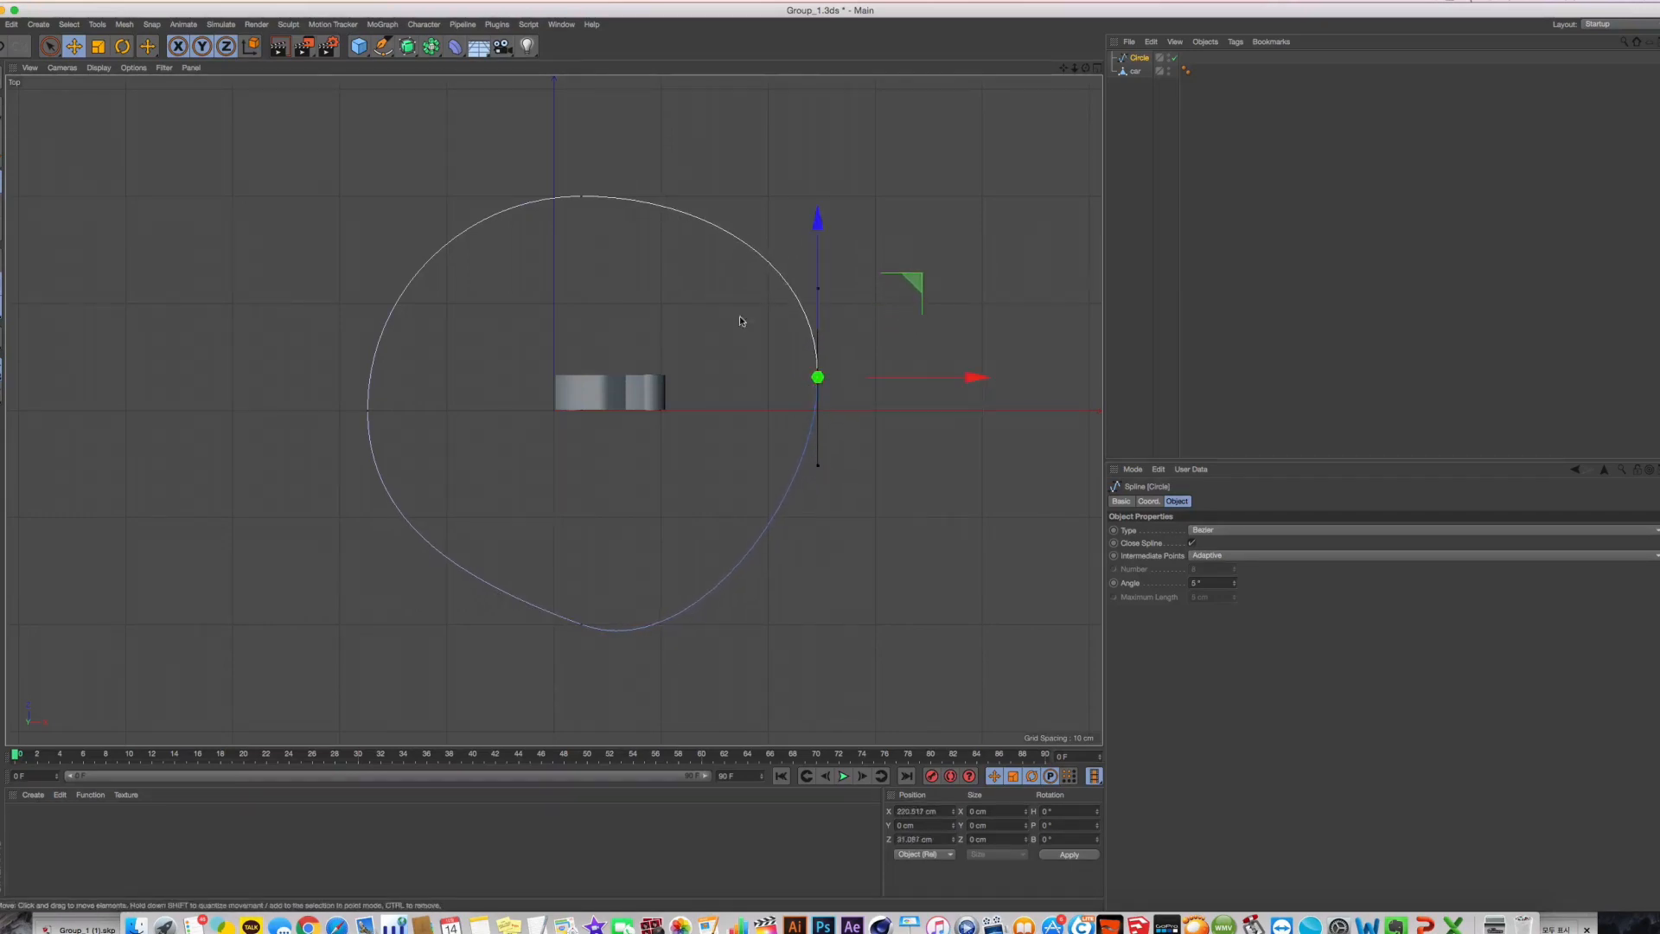
left_click(582, 197)
left_click_drag(493, 197, 509, 225)
left_click_drag(655, 172, 652, 167)
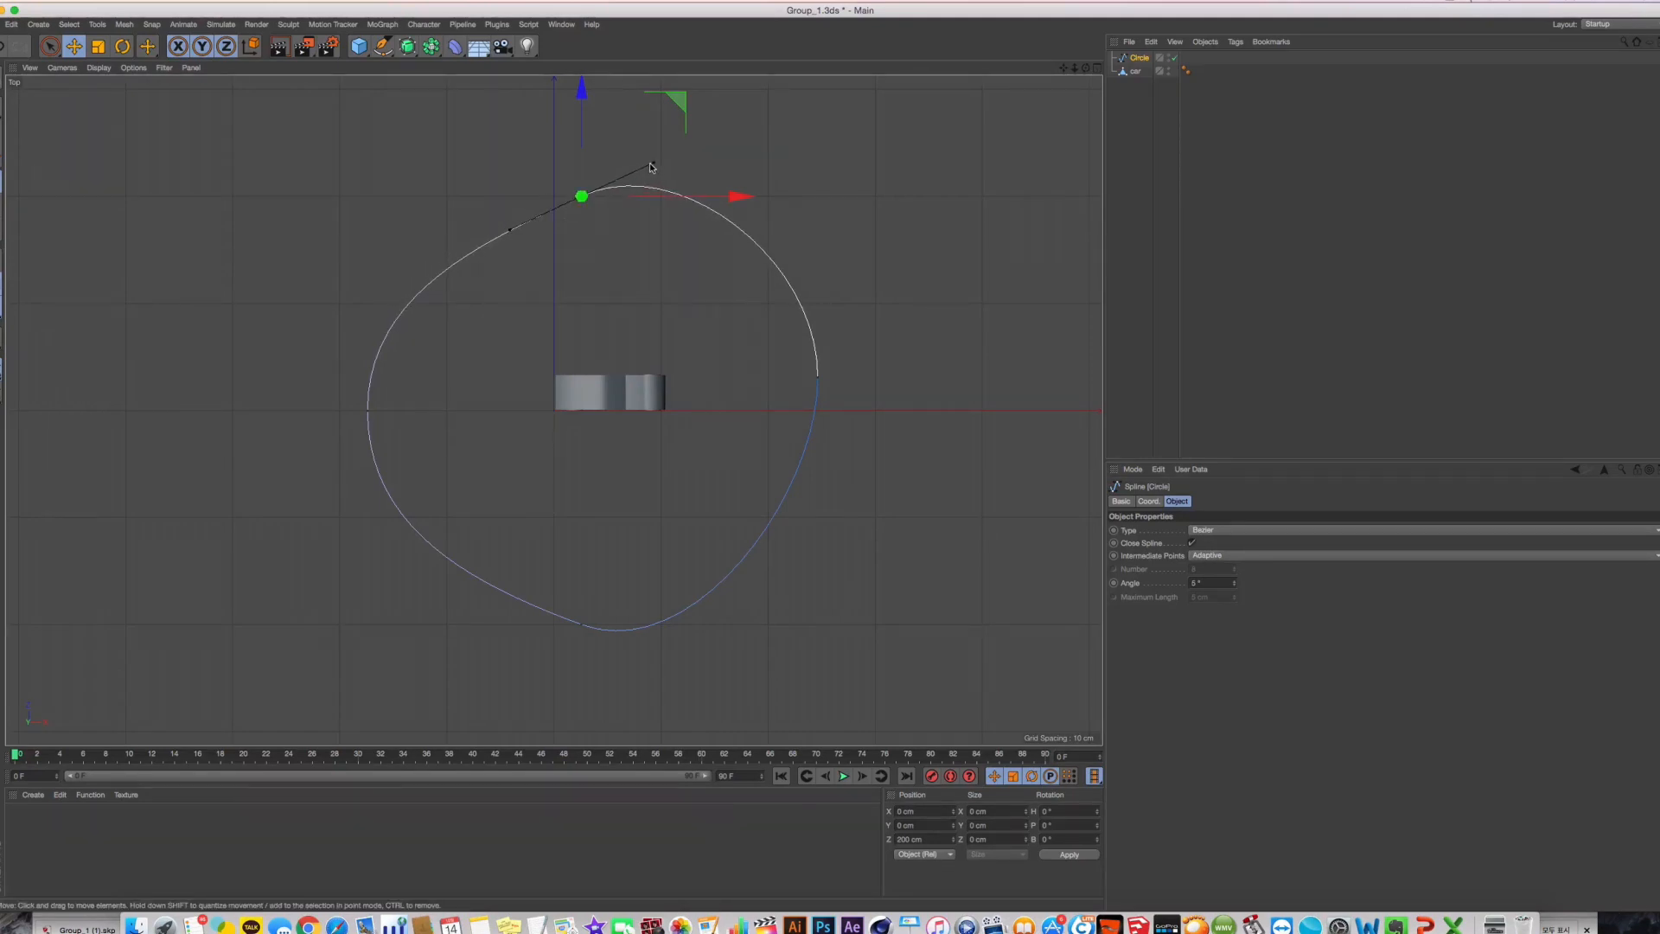
Leave point editing for object-level editing in the perspective view and rename the Circle spline object
key("F1")
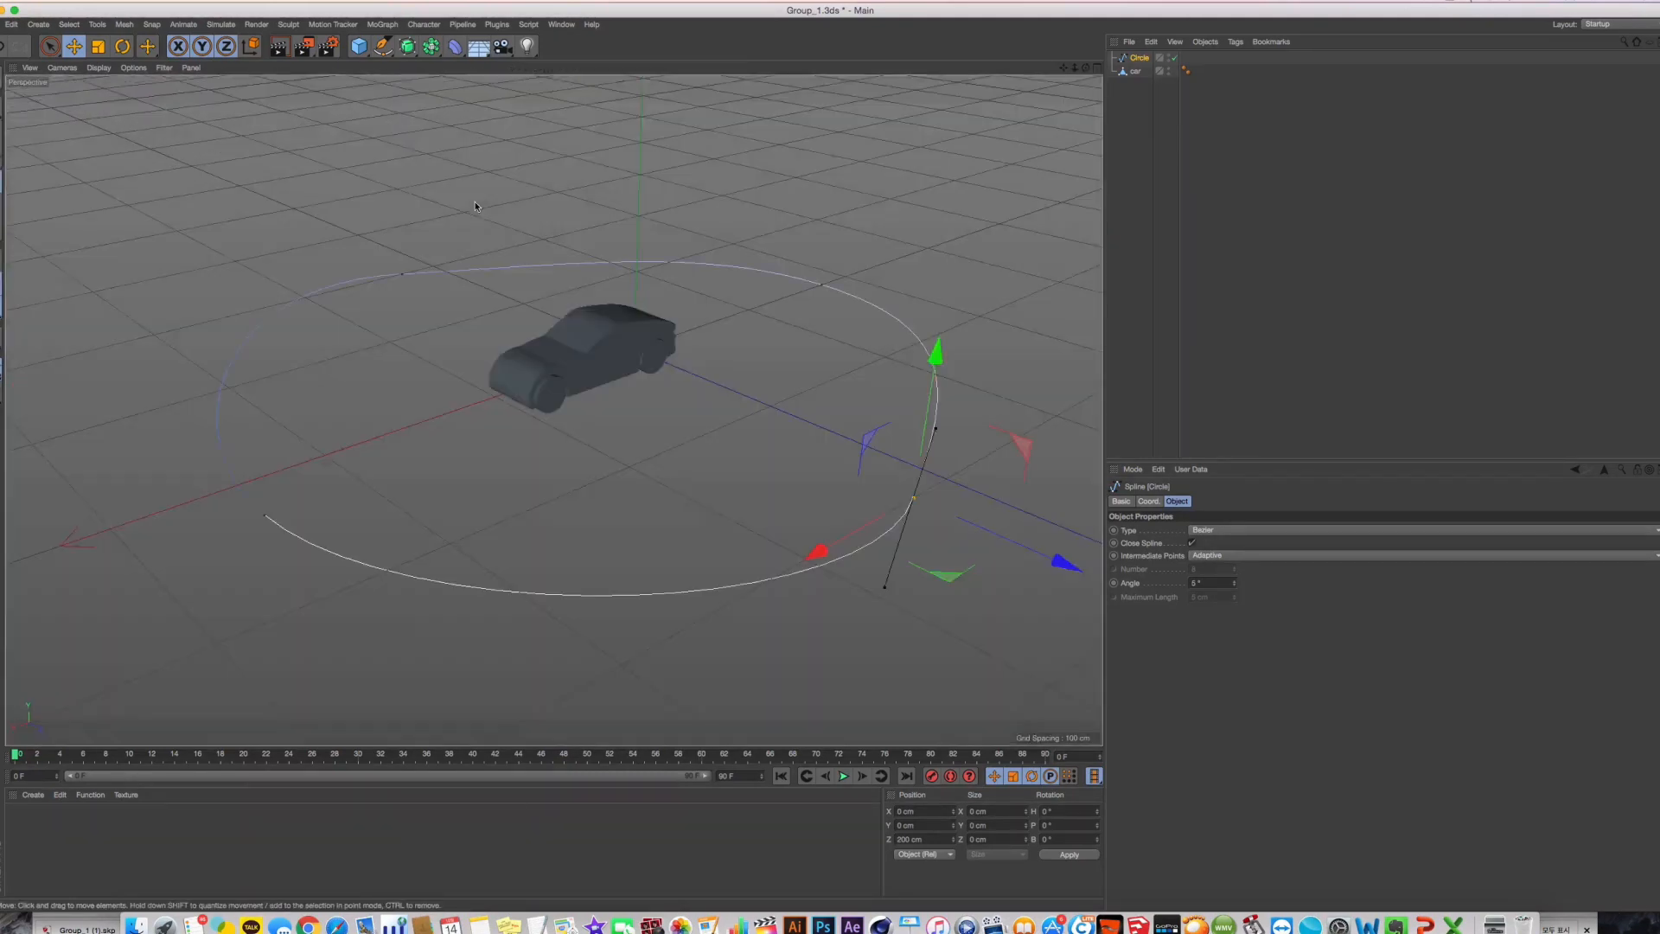
left_click_drag(742, 290, 549, 230, "alt")
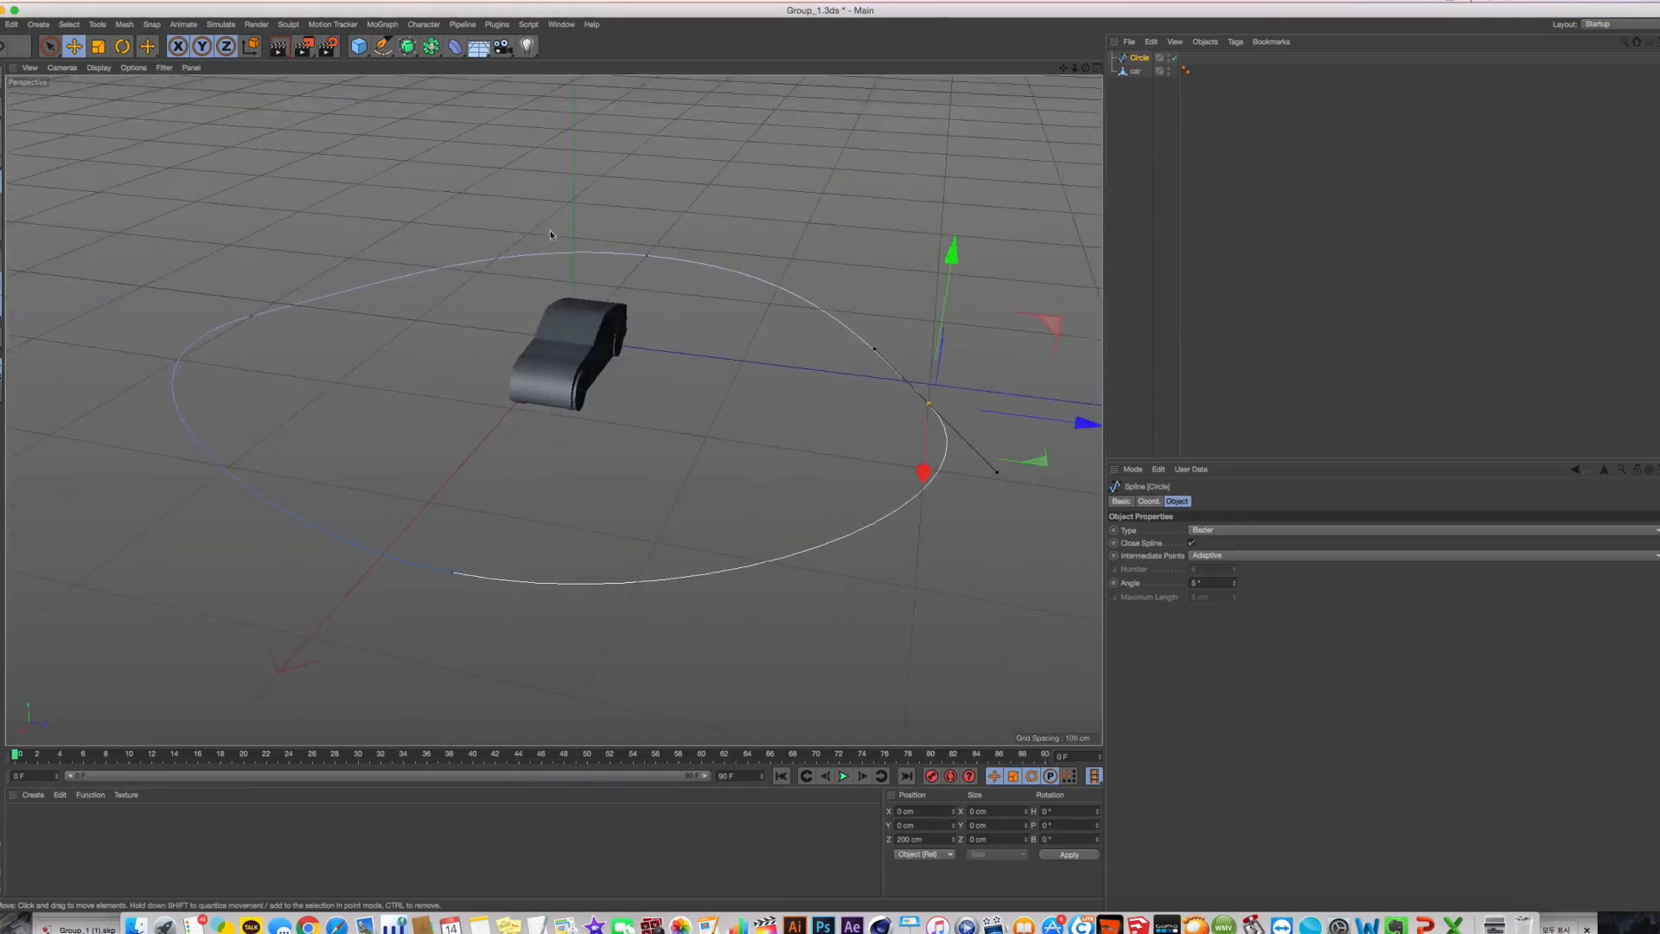
left_click(7, 113)
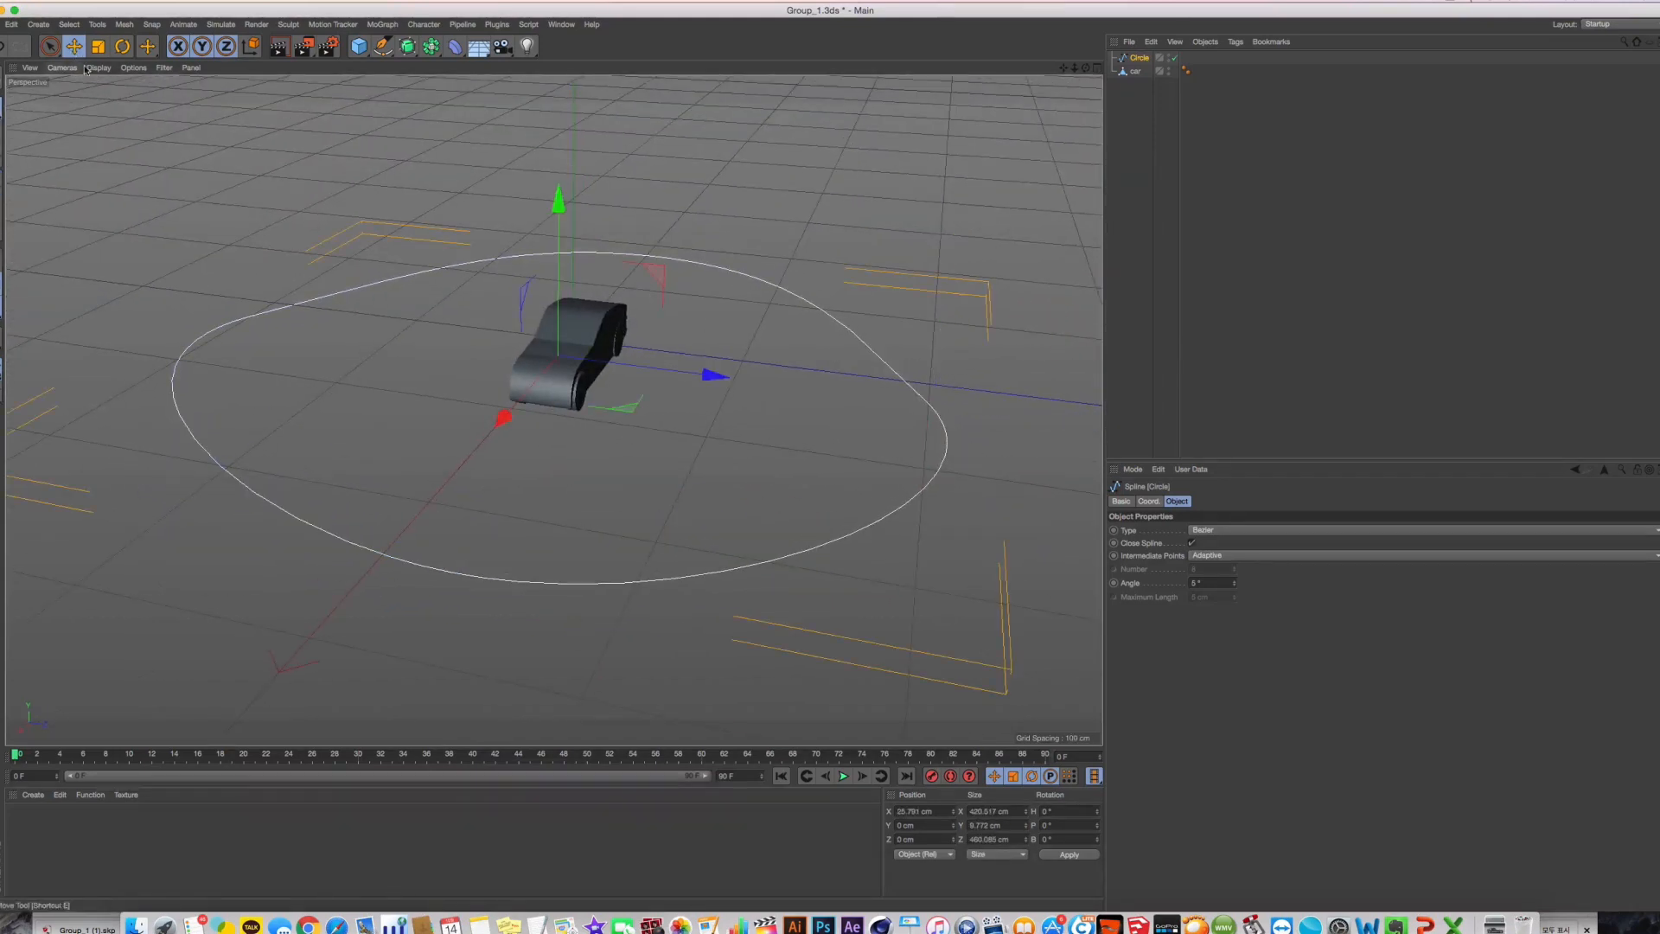
left_click_drag(688, 413, 624, 381, "alt")
middle_click_drag(625, 382, 685, 373, "alt")
left_click_drag(685, 373, 688, 399, "alt")
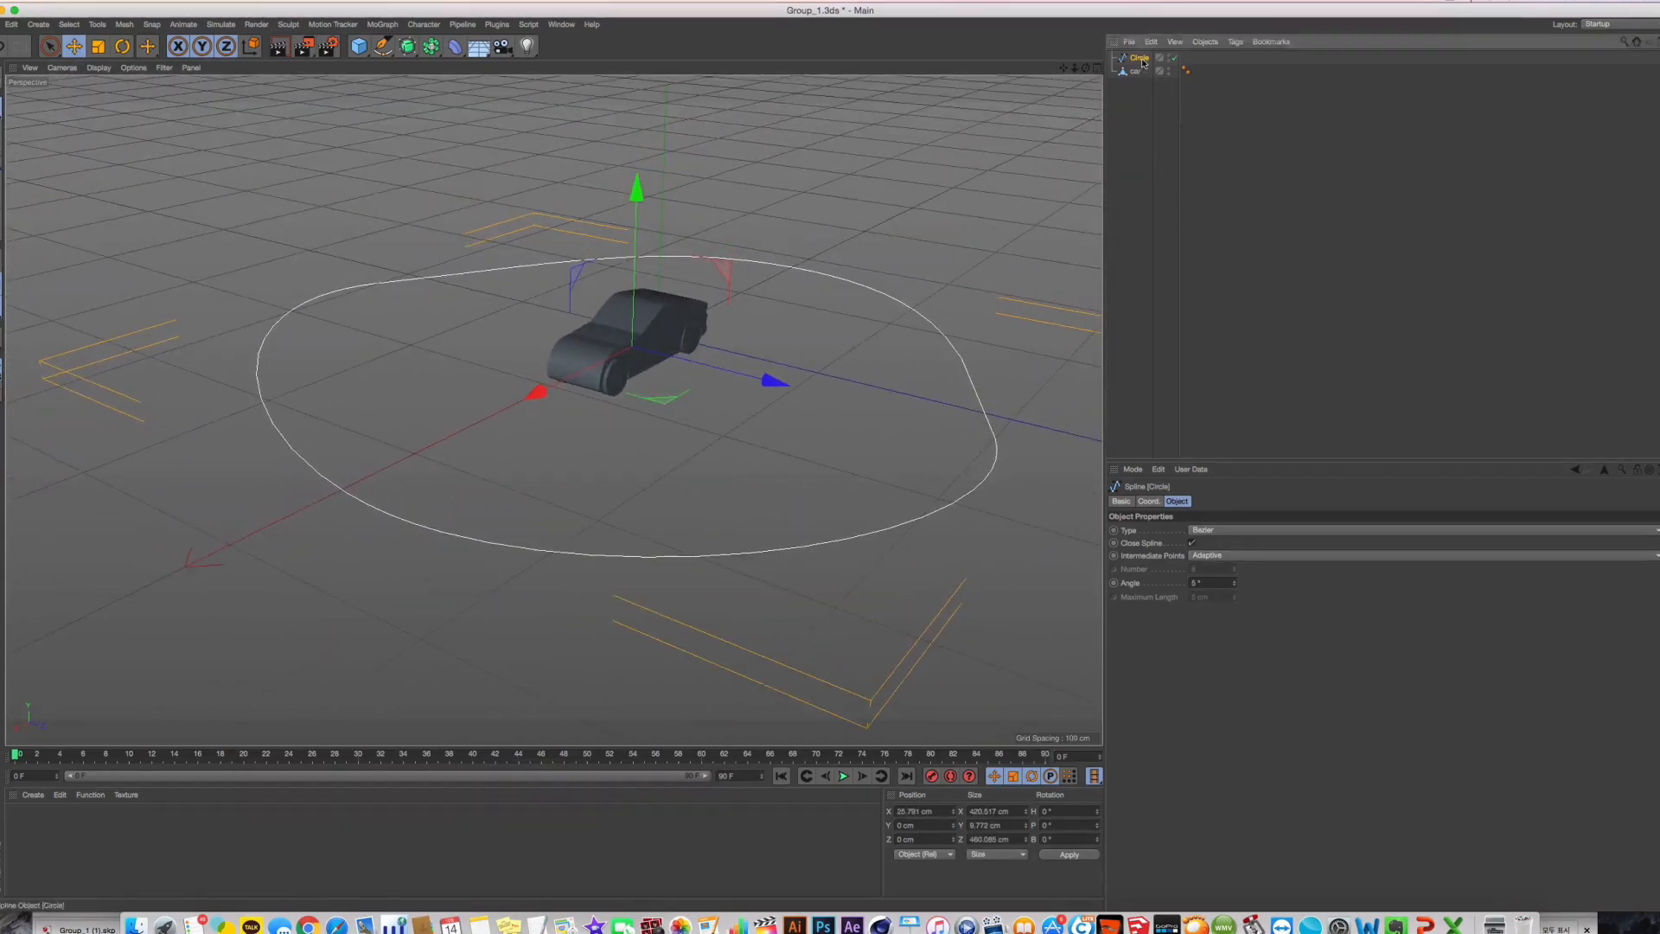
double_click(1140, 57)
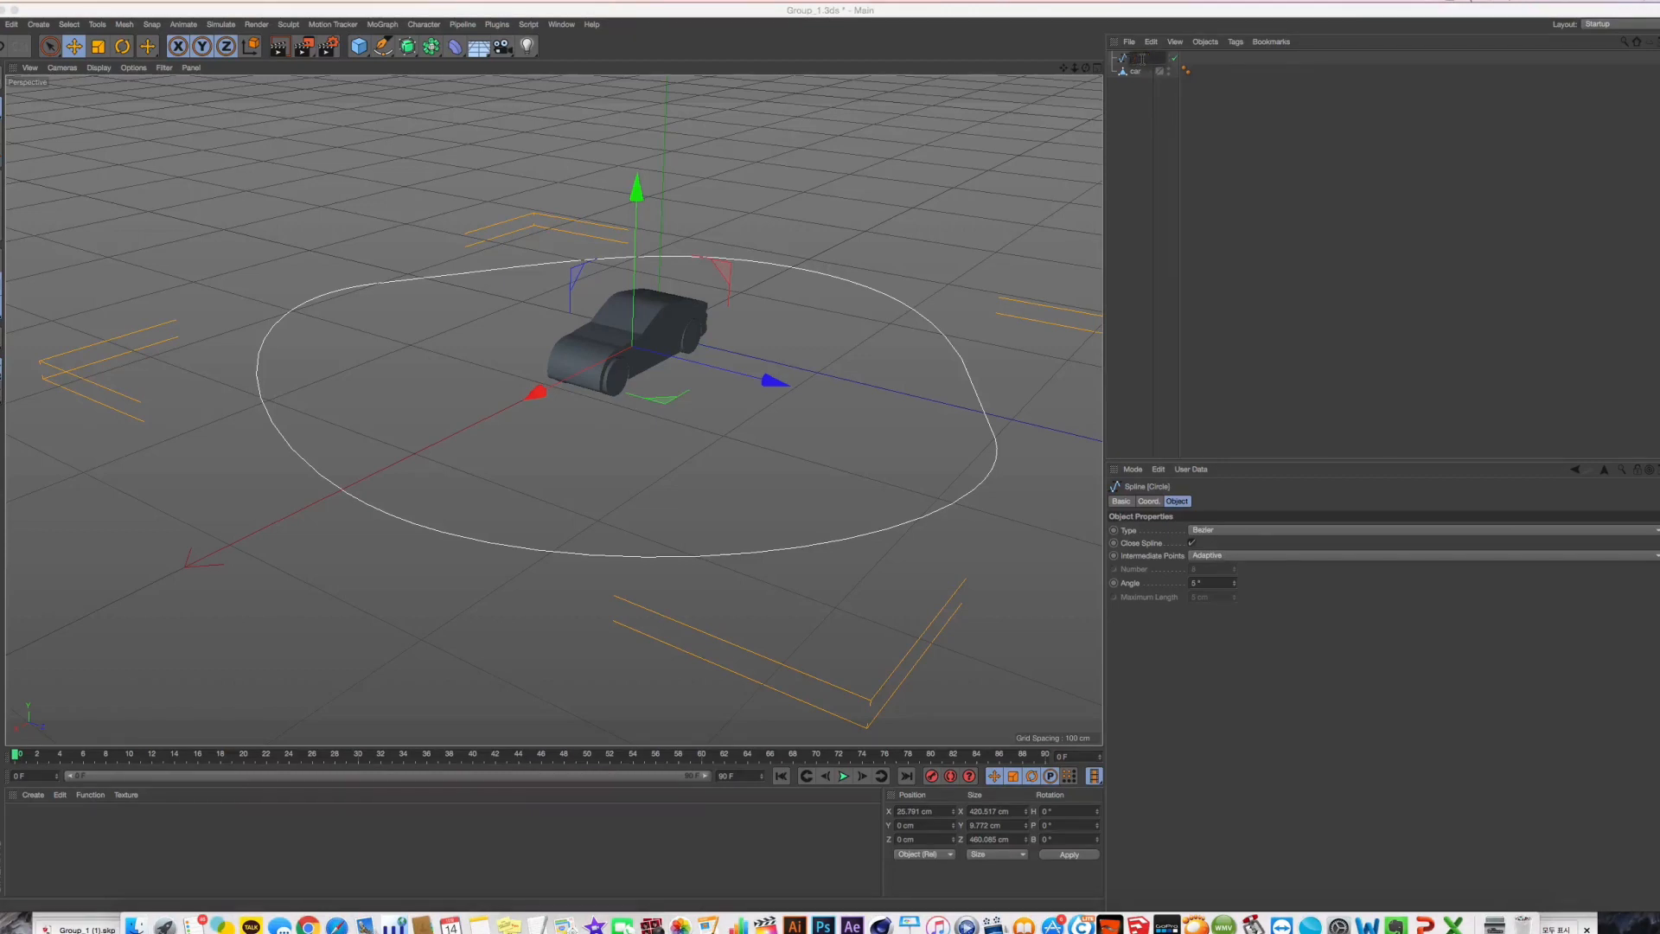
key("Return")
Add an Align to Spline tag to the car and assign the reshaped circle as its Spline Path
left_click(1128, 72)
right_click(1124, 74)
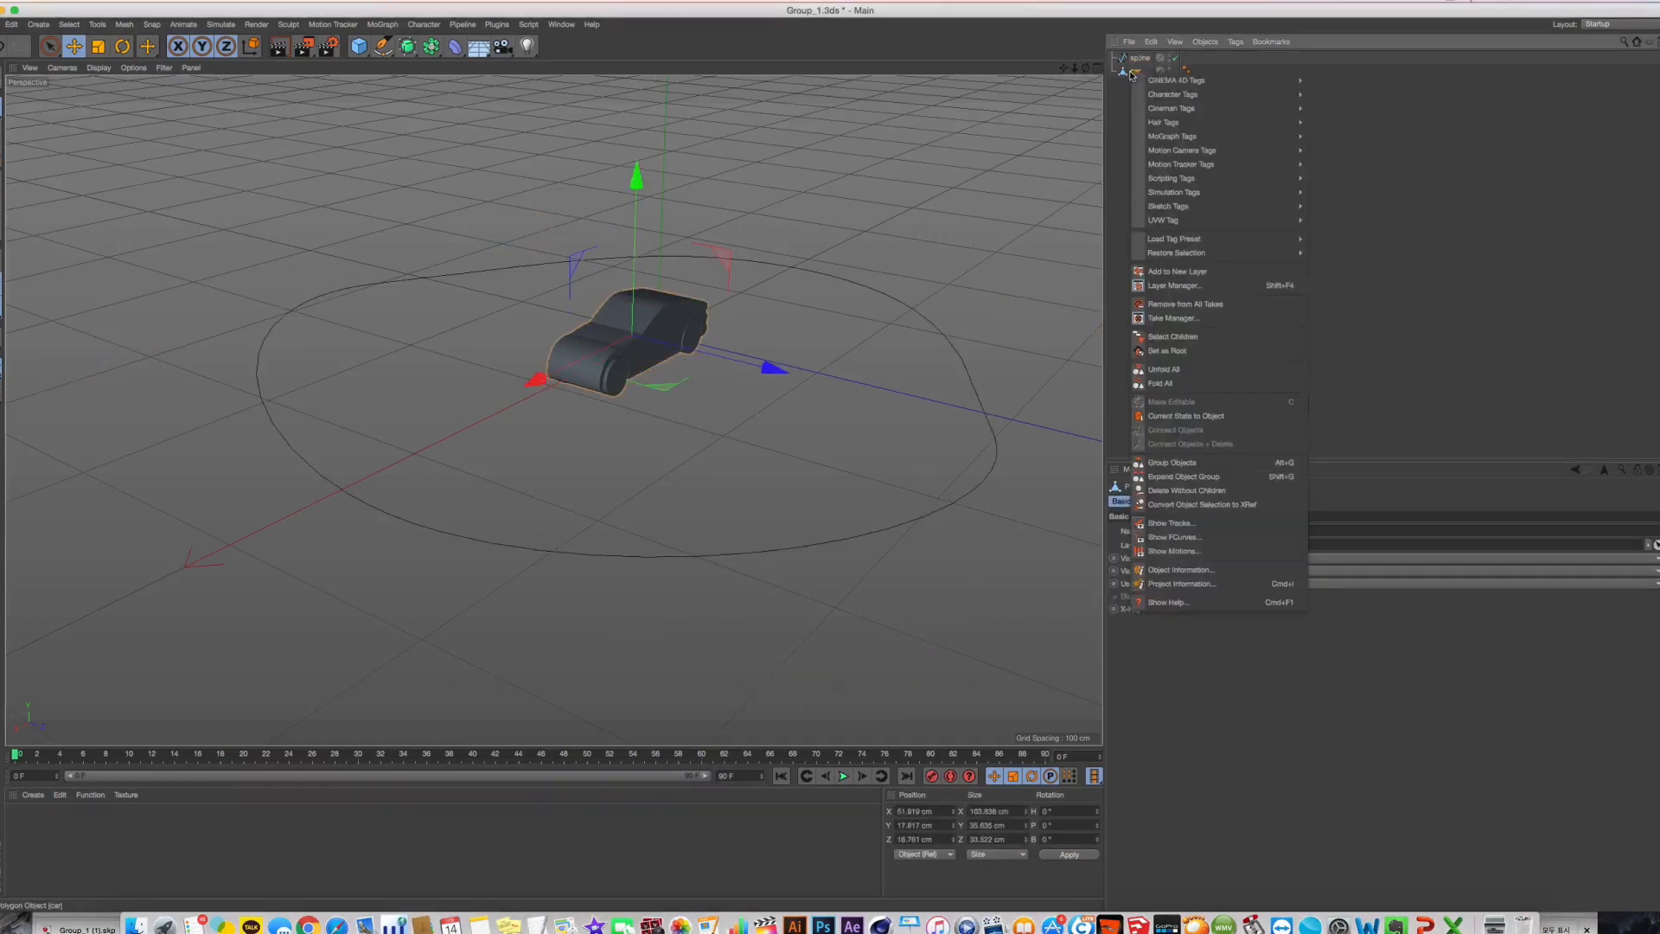
left_click(1115, 79)
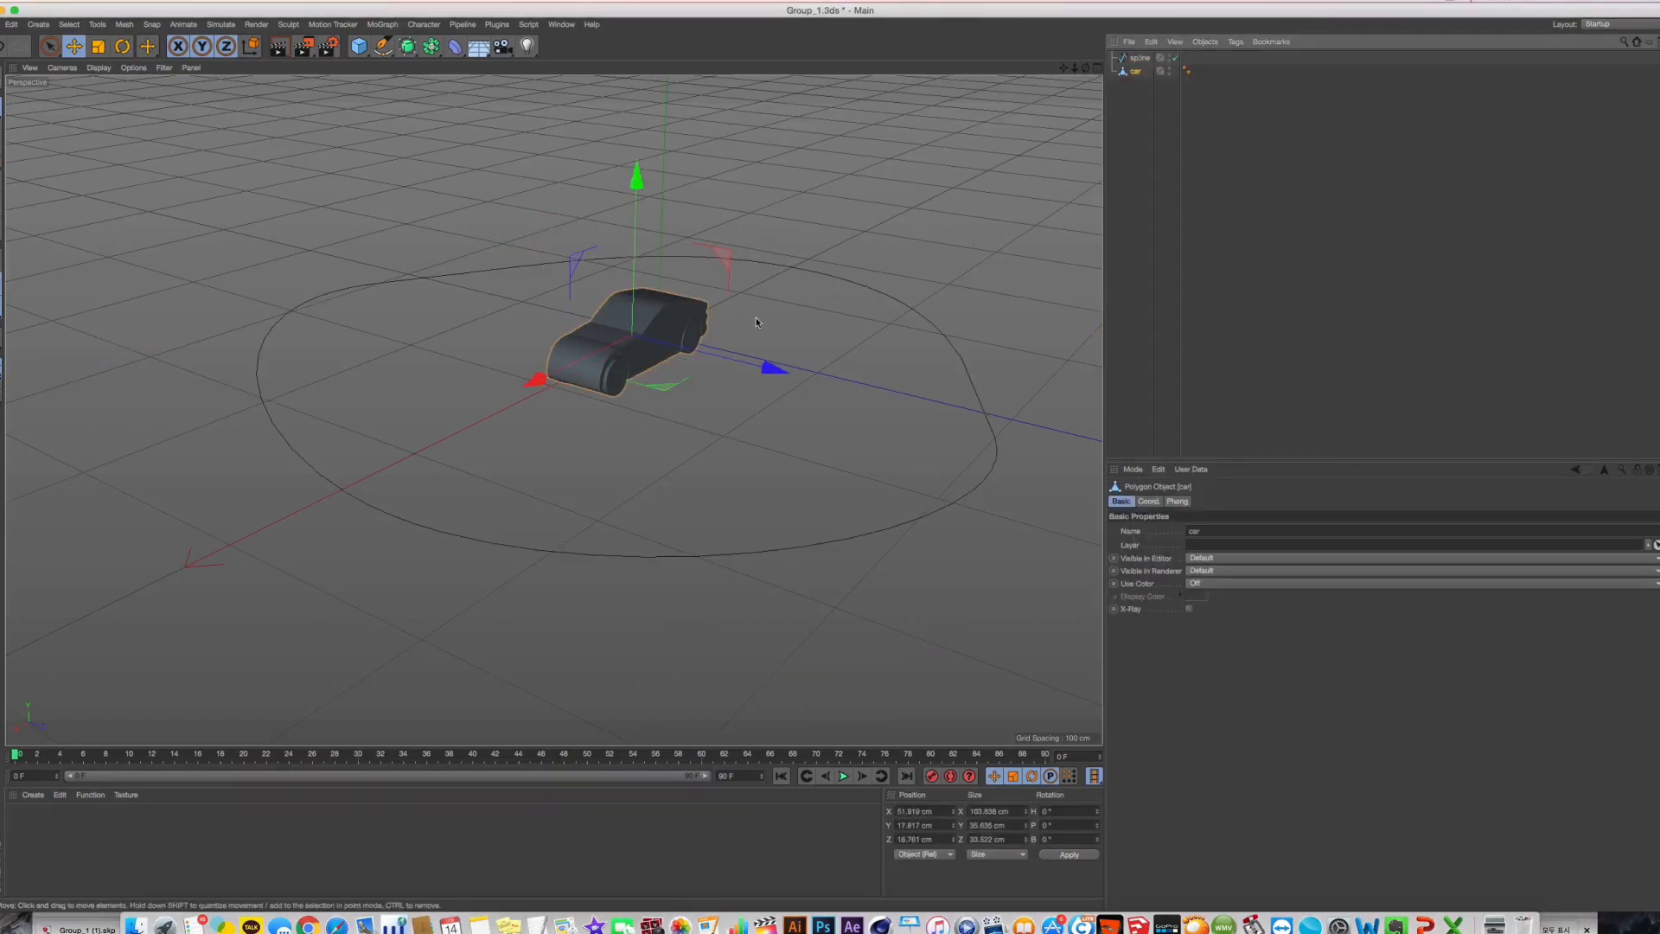
left_click(779, 282)
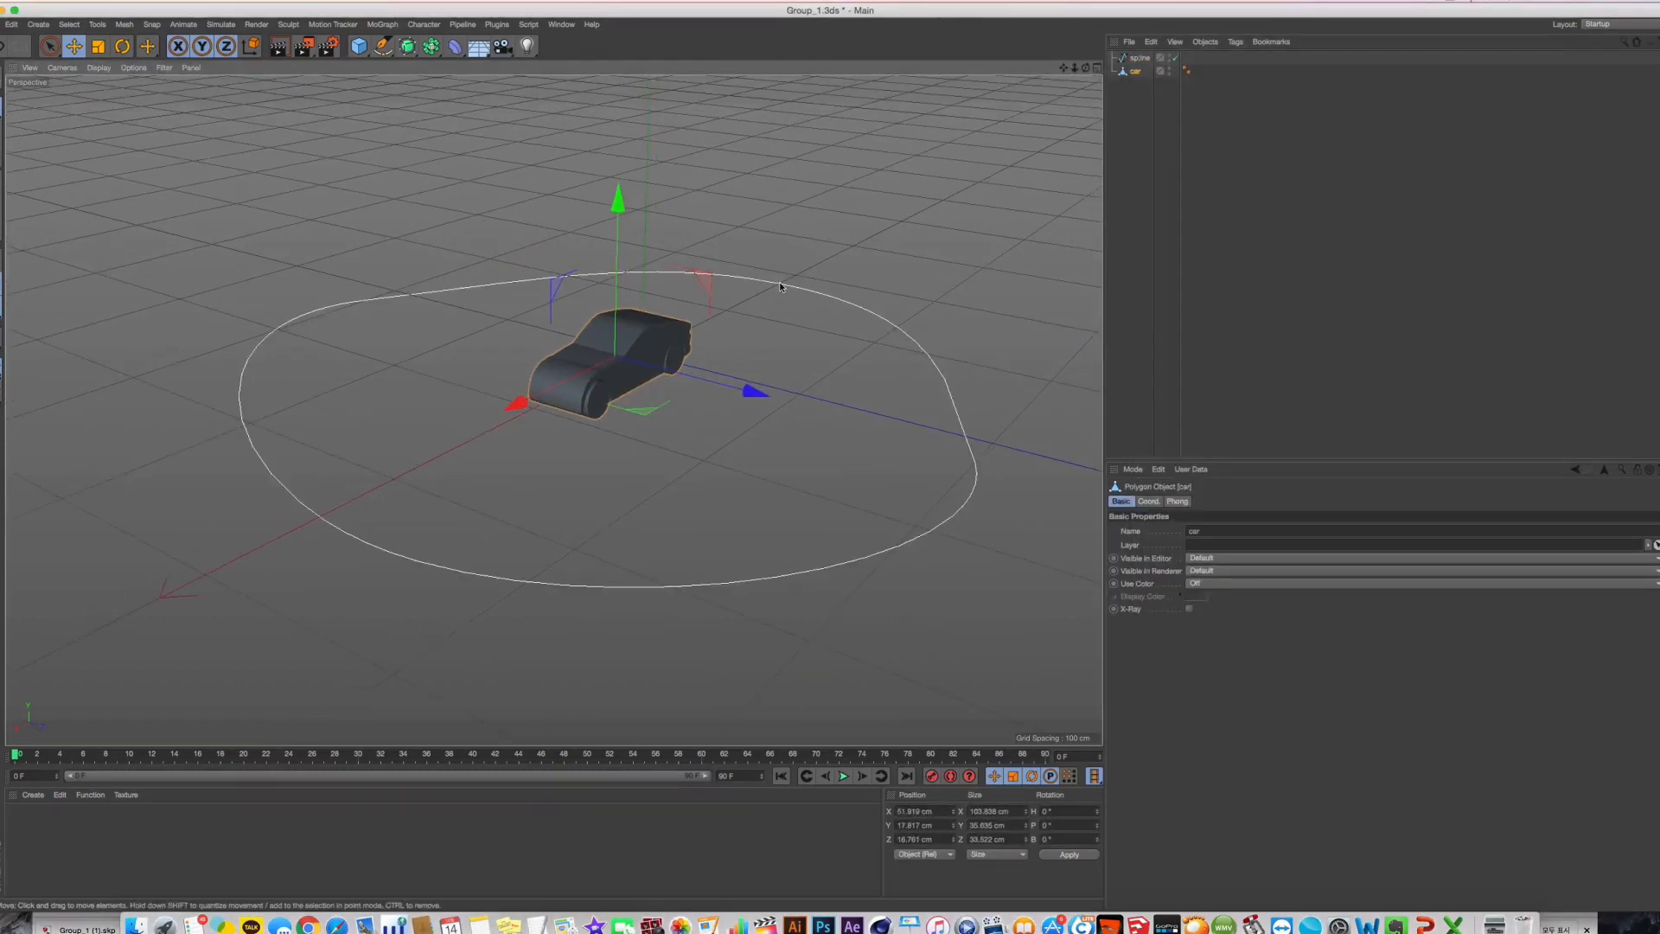
left_click(661, 347)
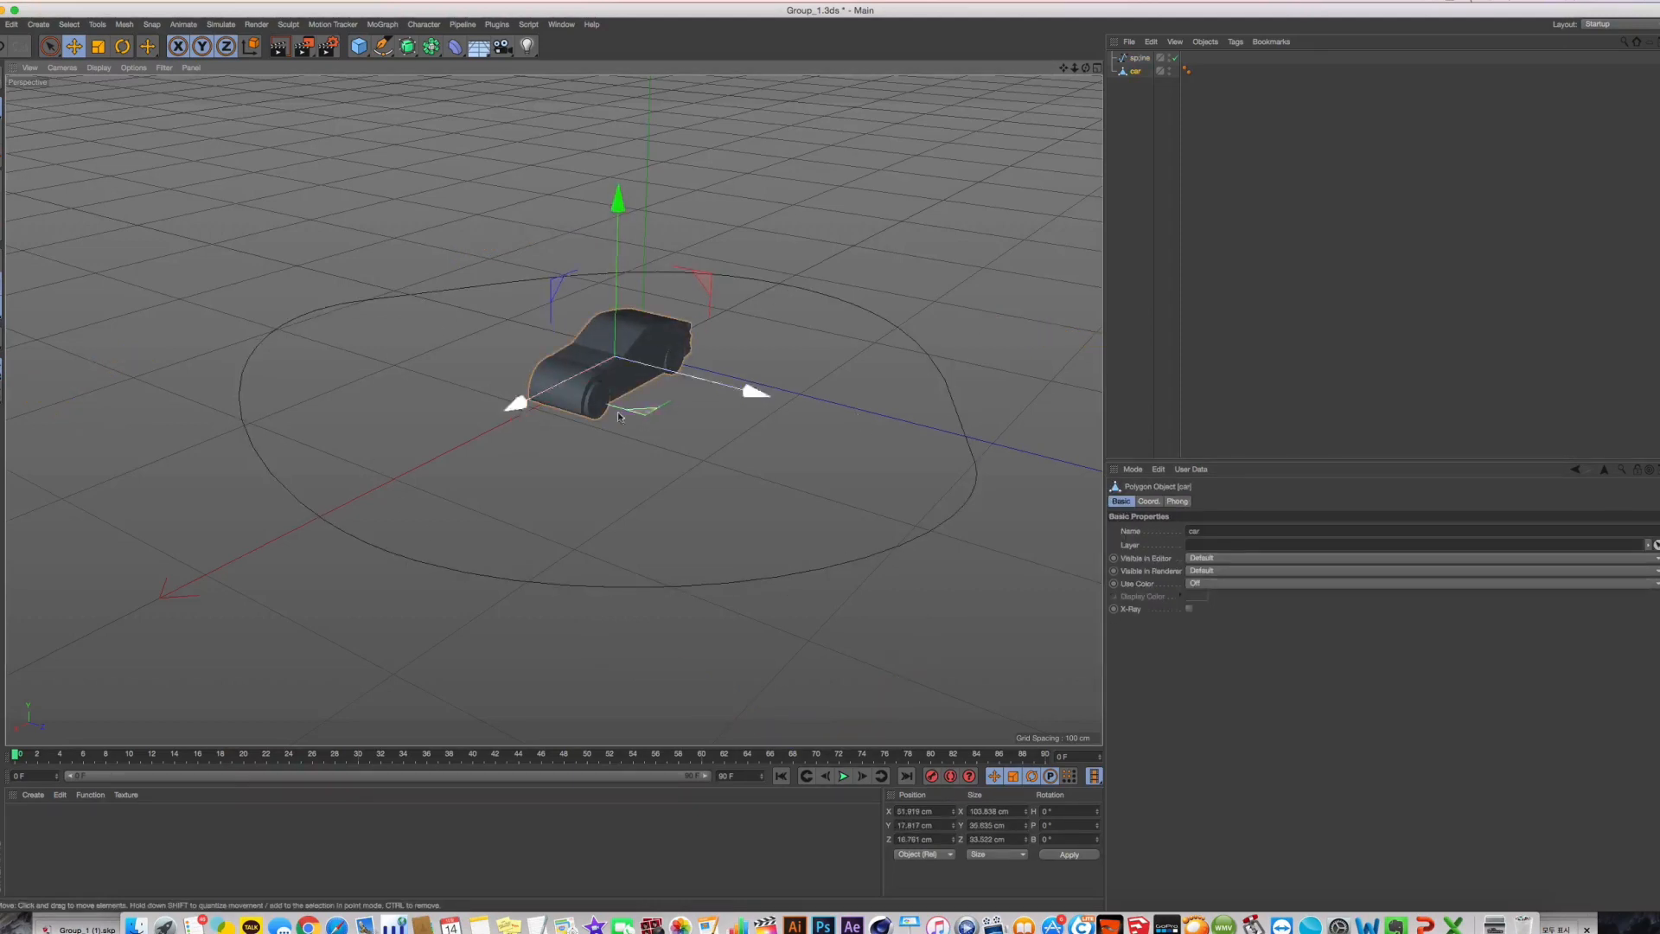
left_click_drag(574, 394, 553, 408, "alt")
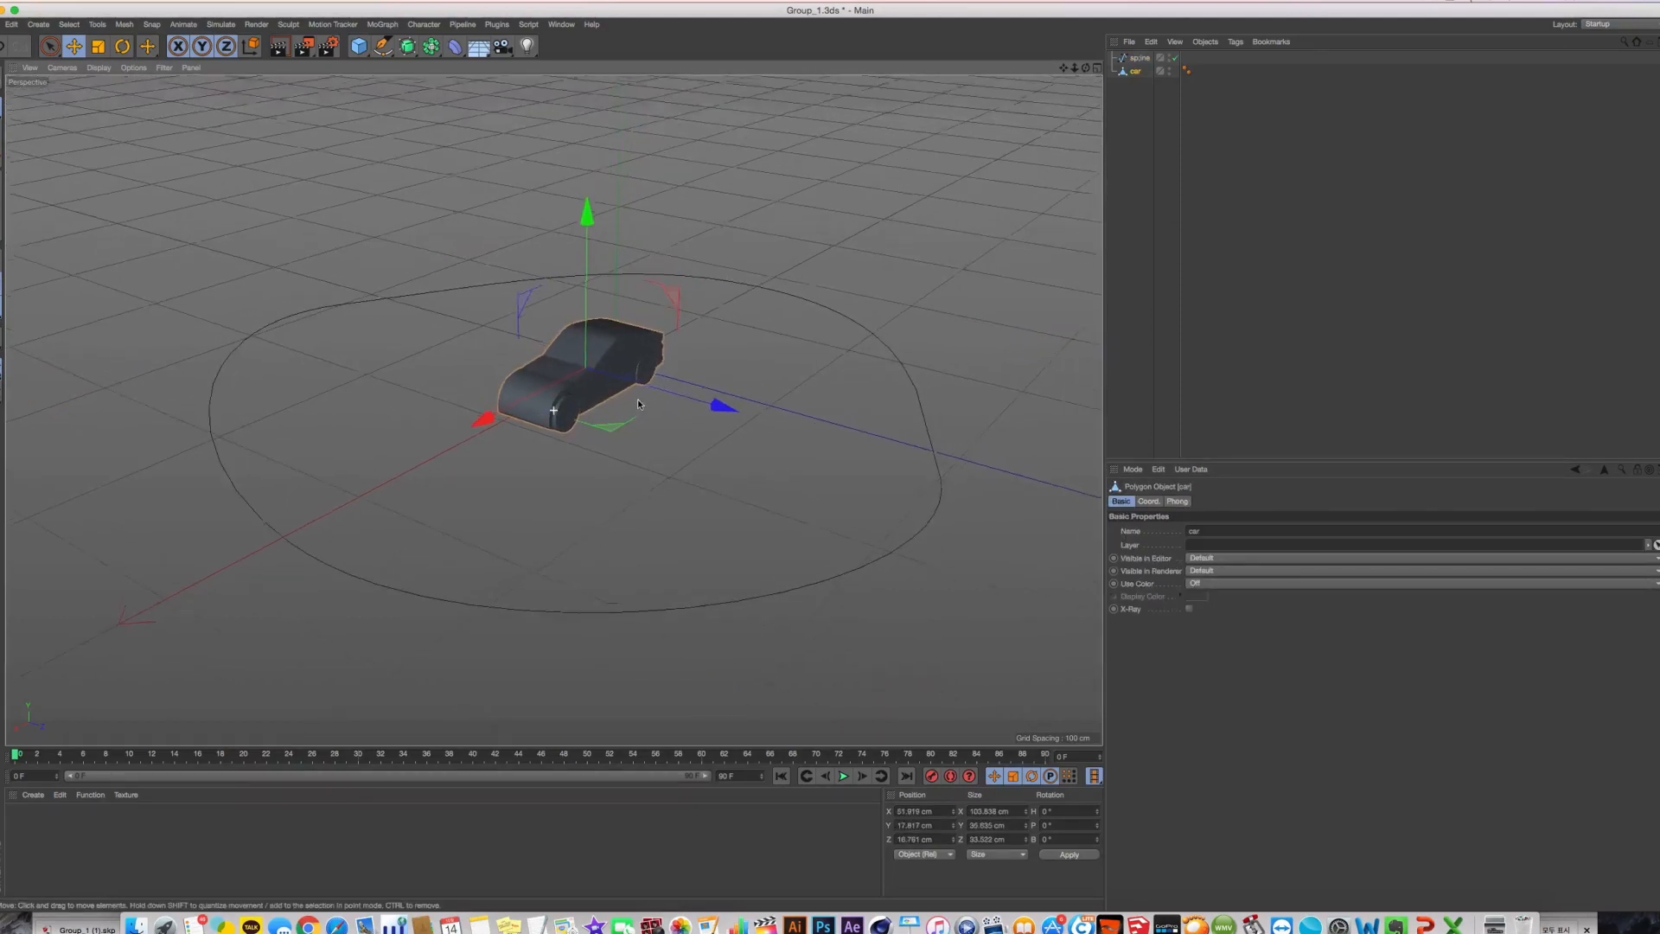
right_click(1134, 73)
mouse_move(1227, 80)
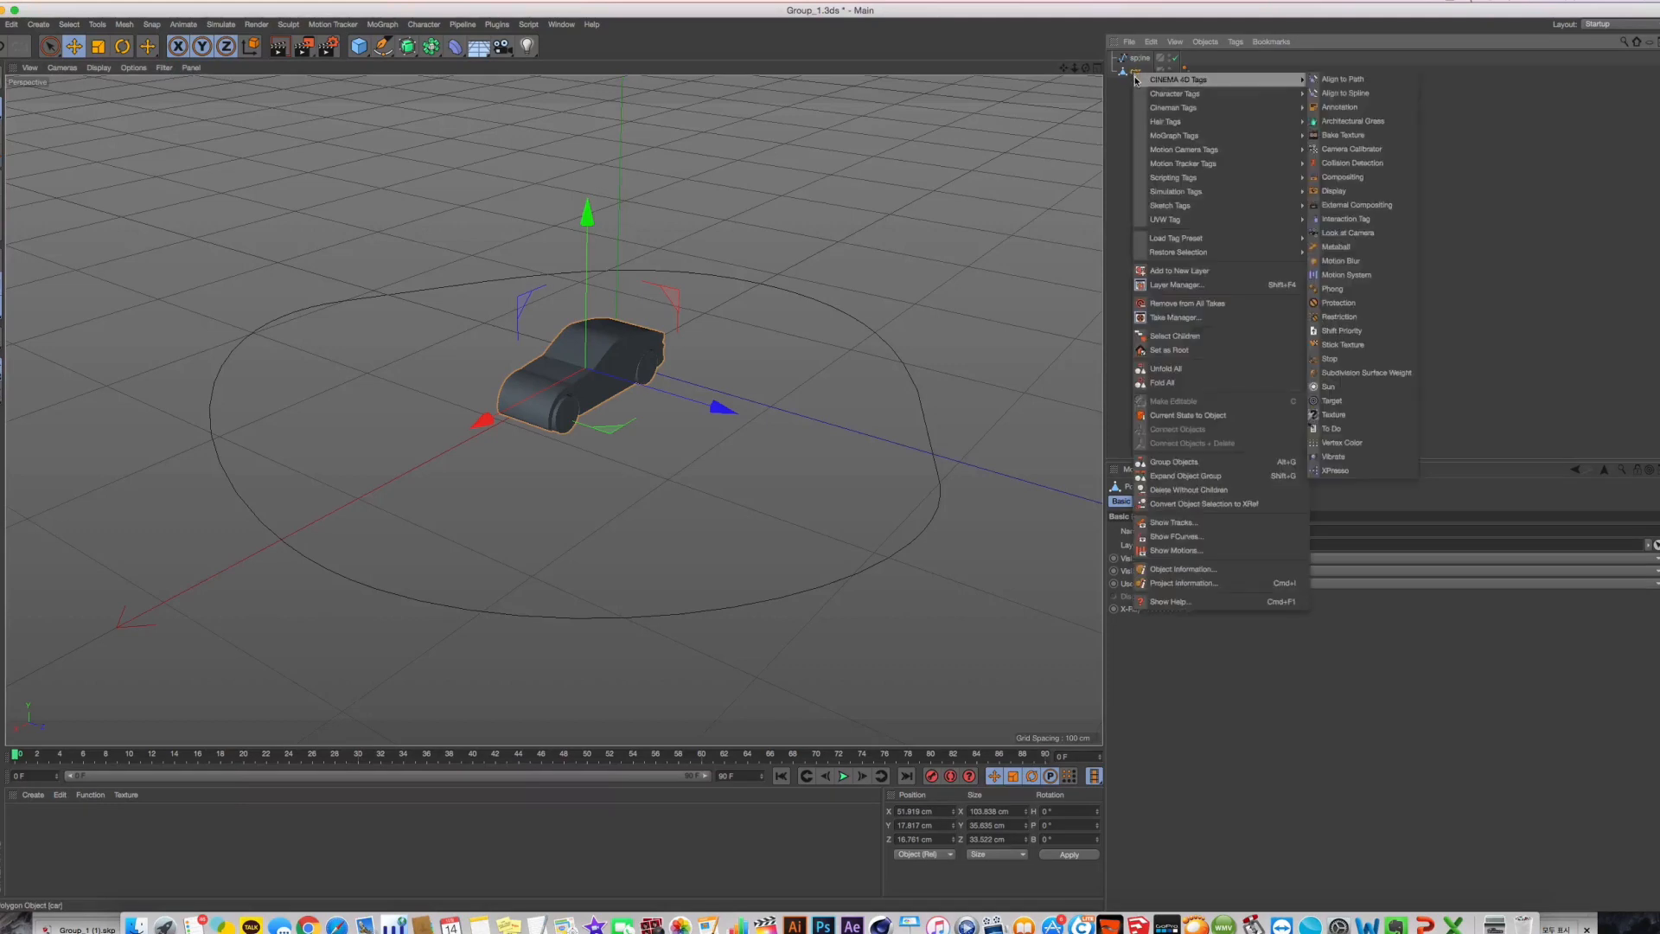
left_click(1364, 92)
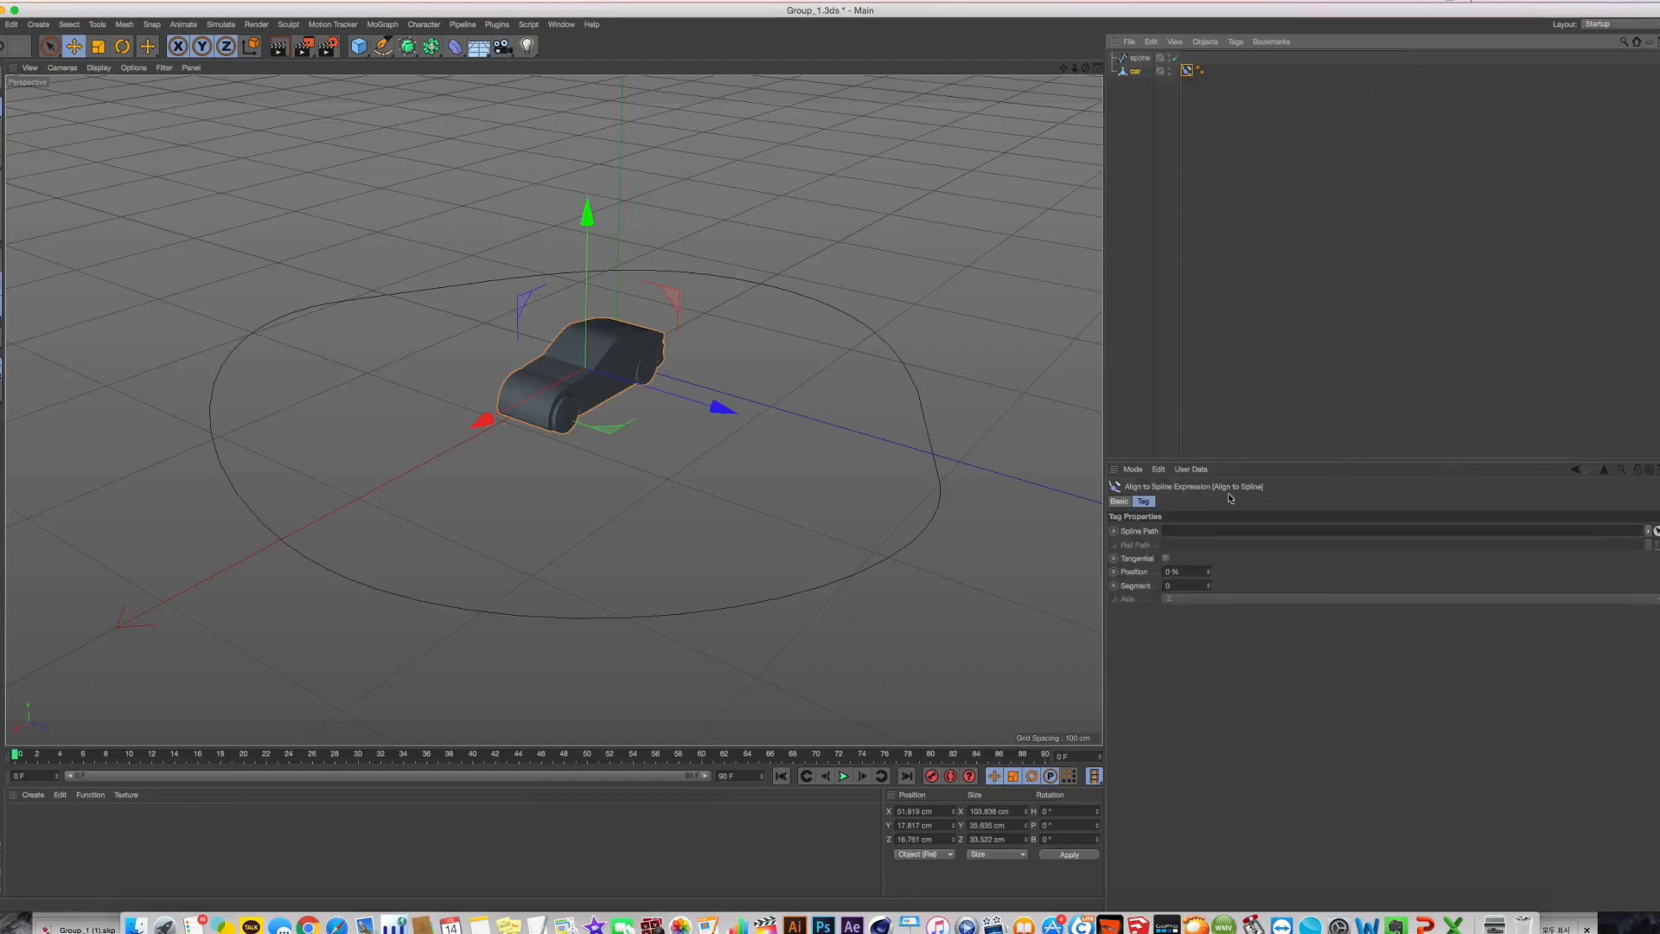
left_click_drag(1138, 58, 1241, 428)
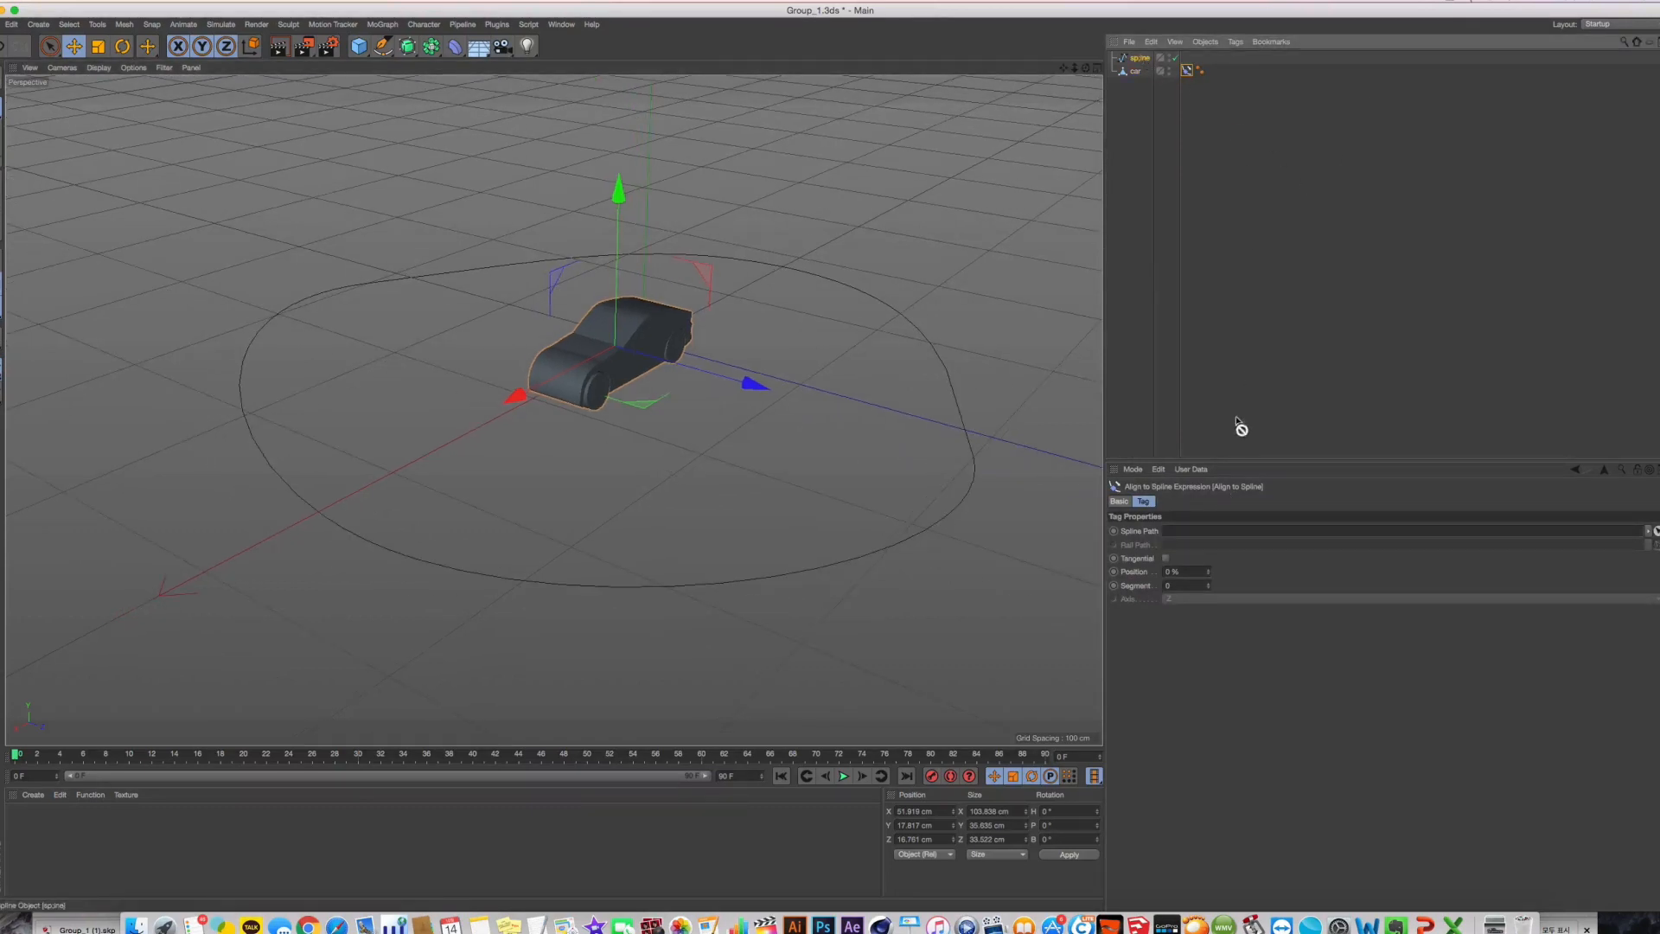
Correct the path object's name to "spline"
left_click(1139, 58)
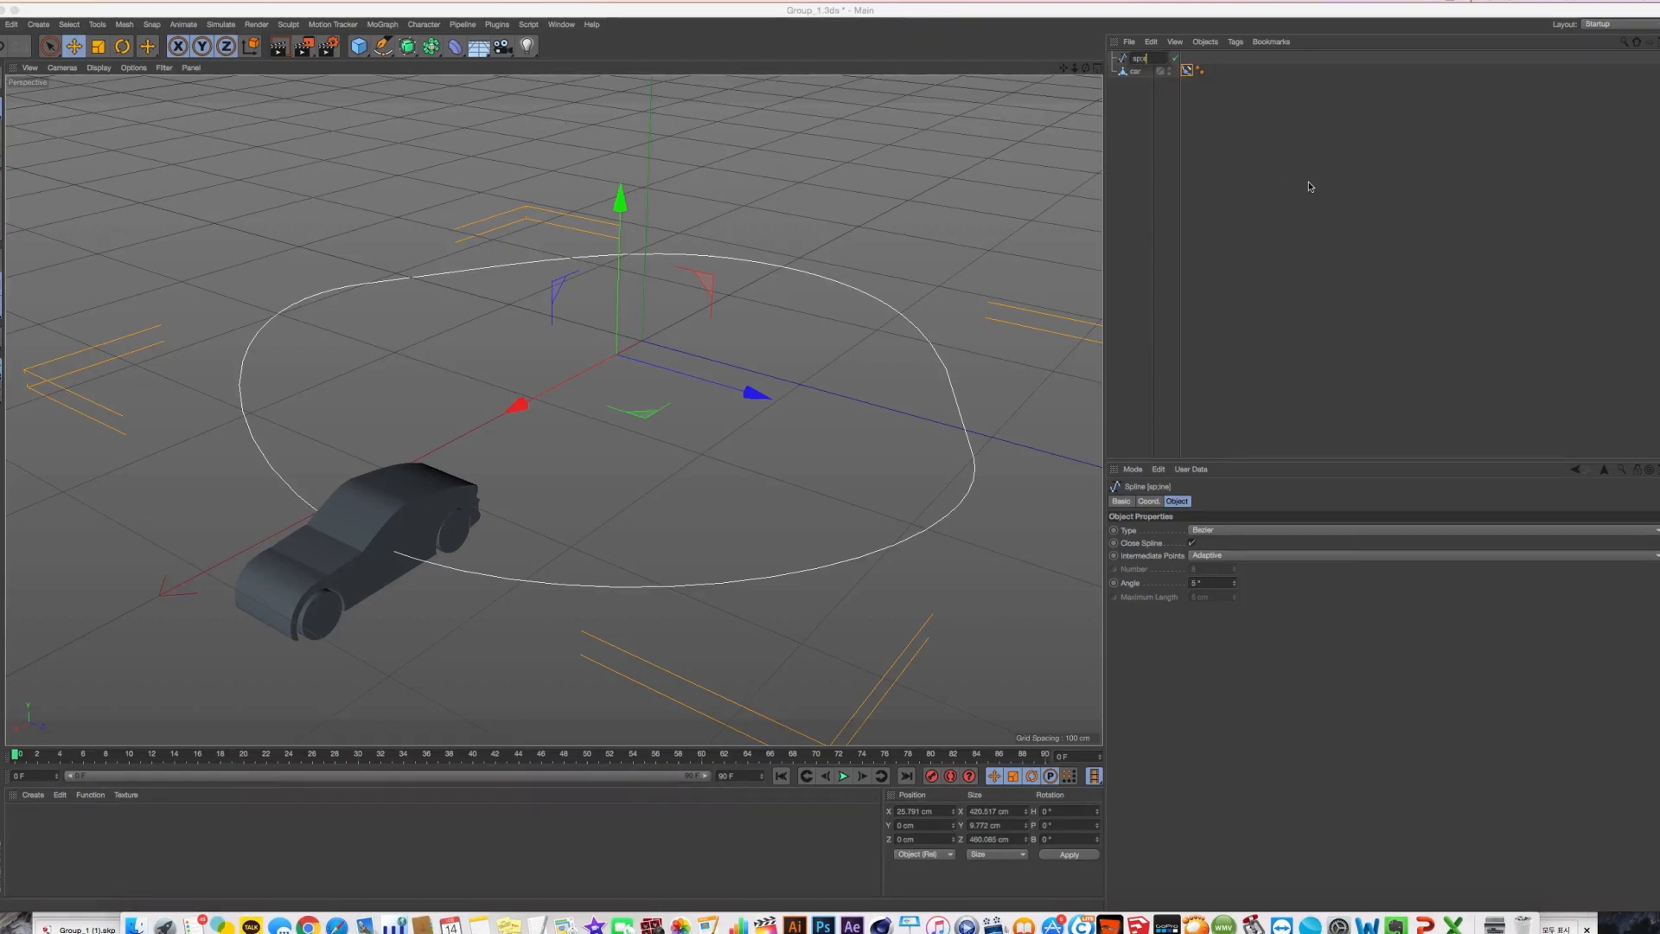
type("spline")
key("Return")
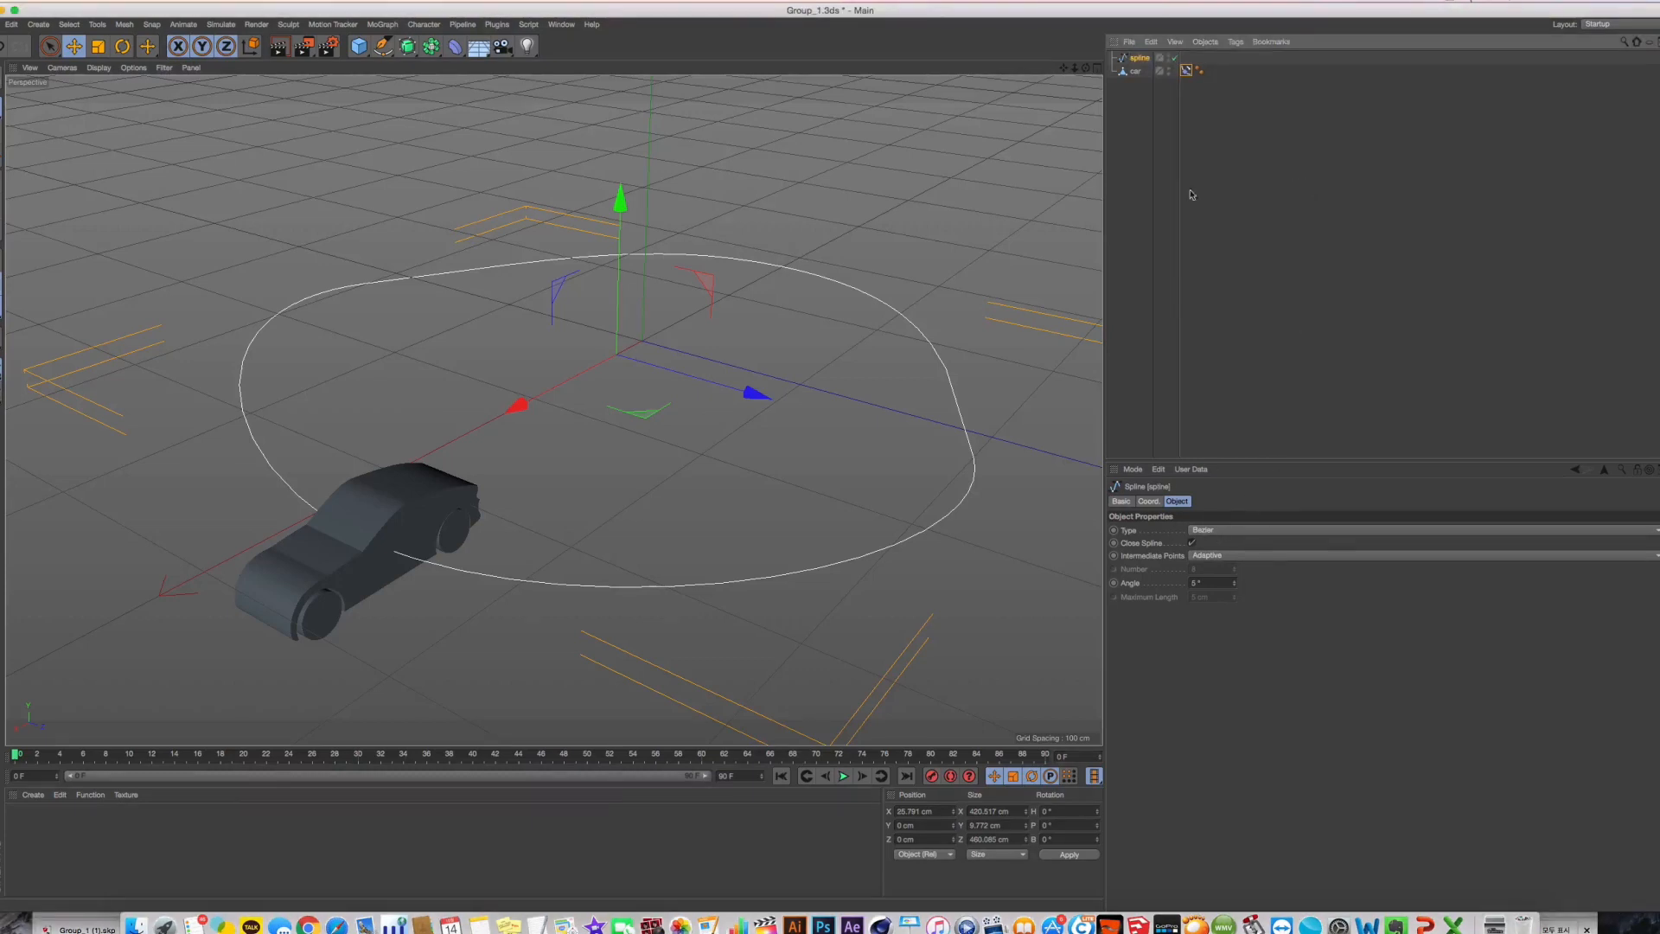
Vary the Align to Spline tag's Position to preview the car's travel, and examine the spline's points and direction
left_click(1183, 69)
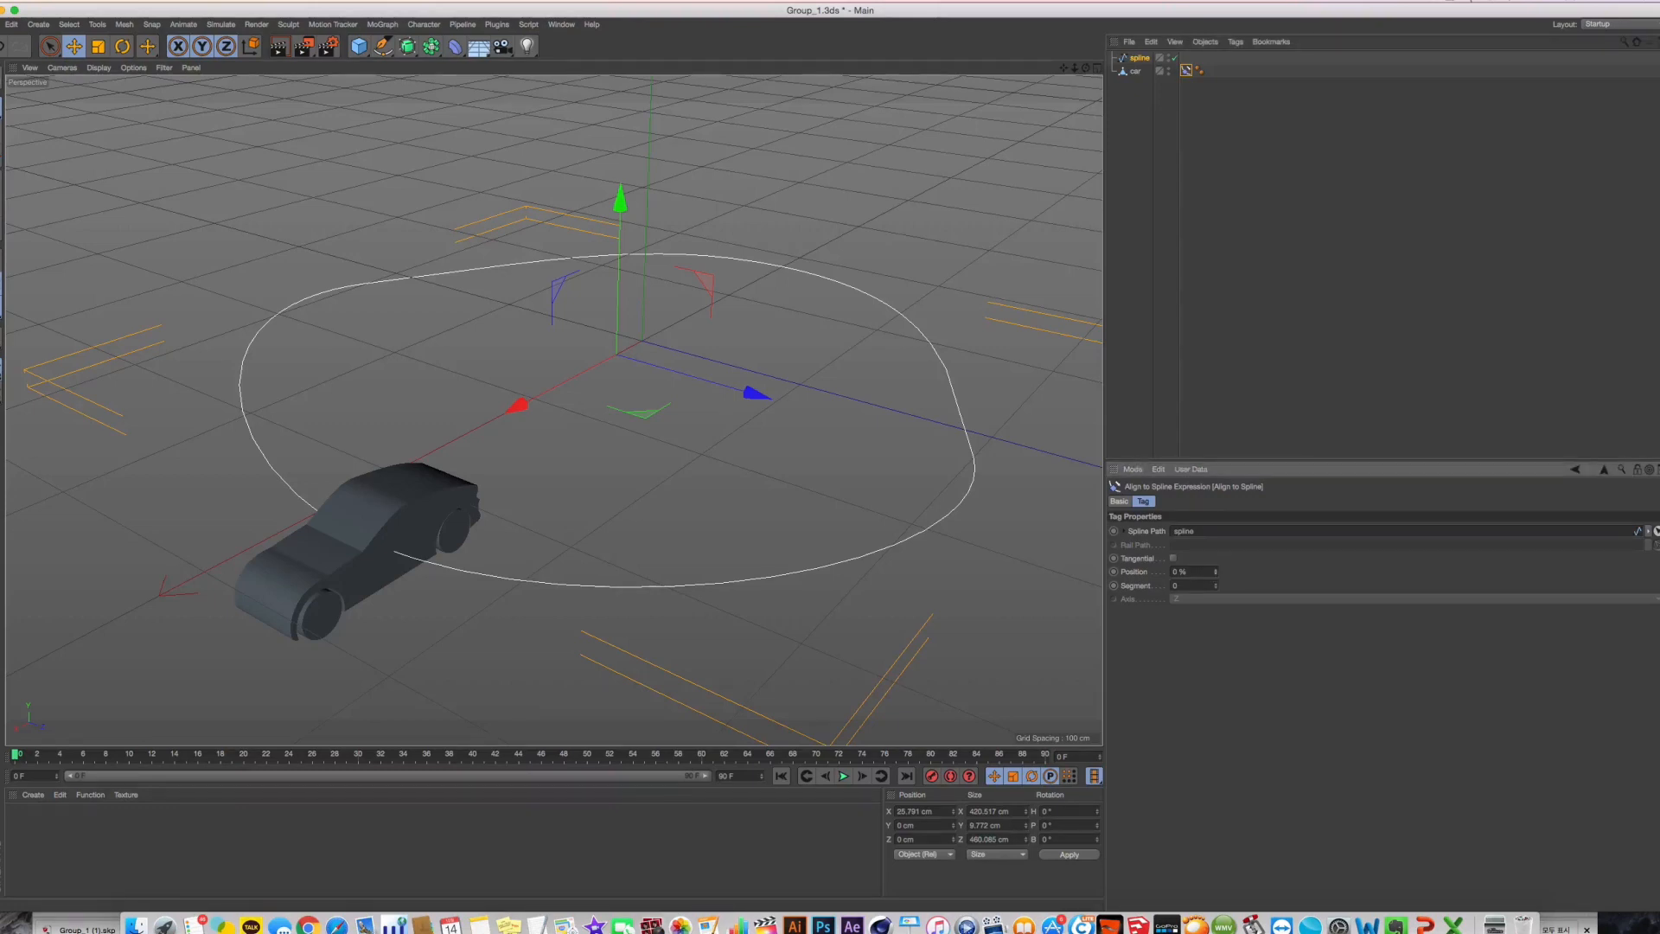
mouse_move(1216, 571)
left_mouse_down()
mouse_move(1215, 549)
mouse_move(1215, 571)
left_mouse_up()
left_click(804, 533)
left_click(1138, 58)
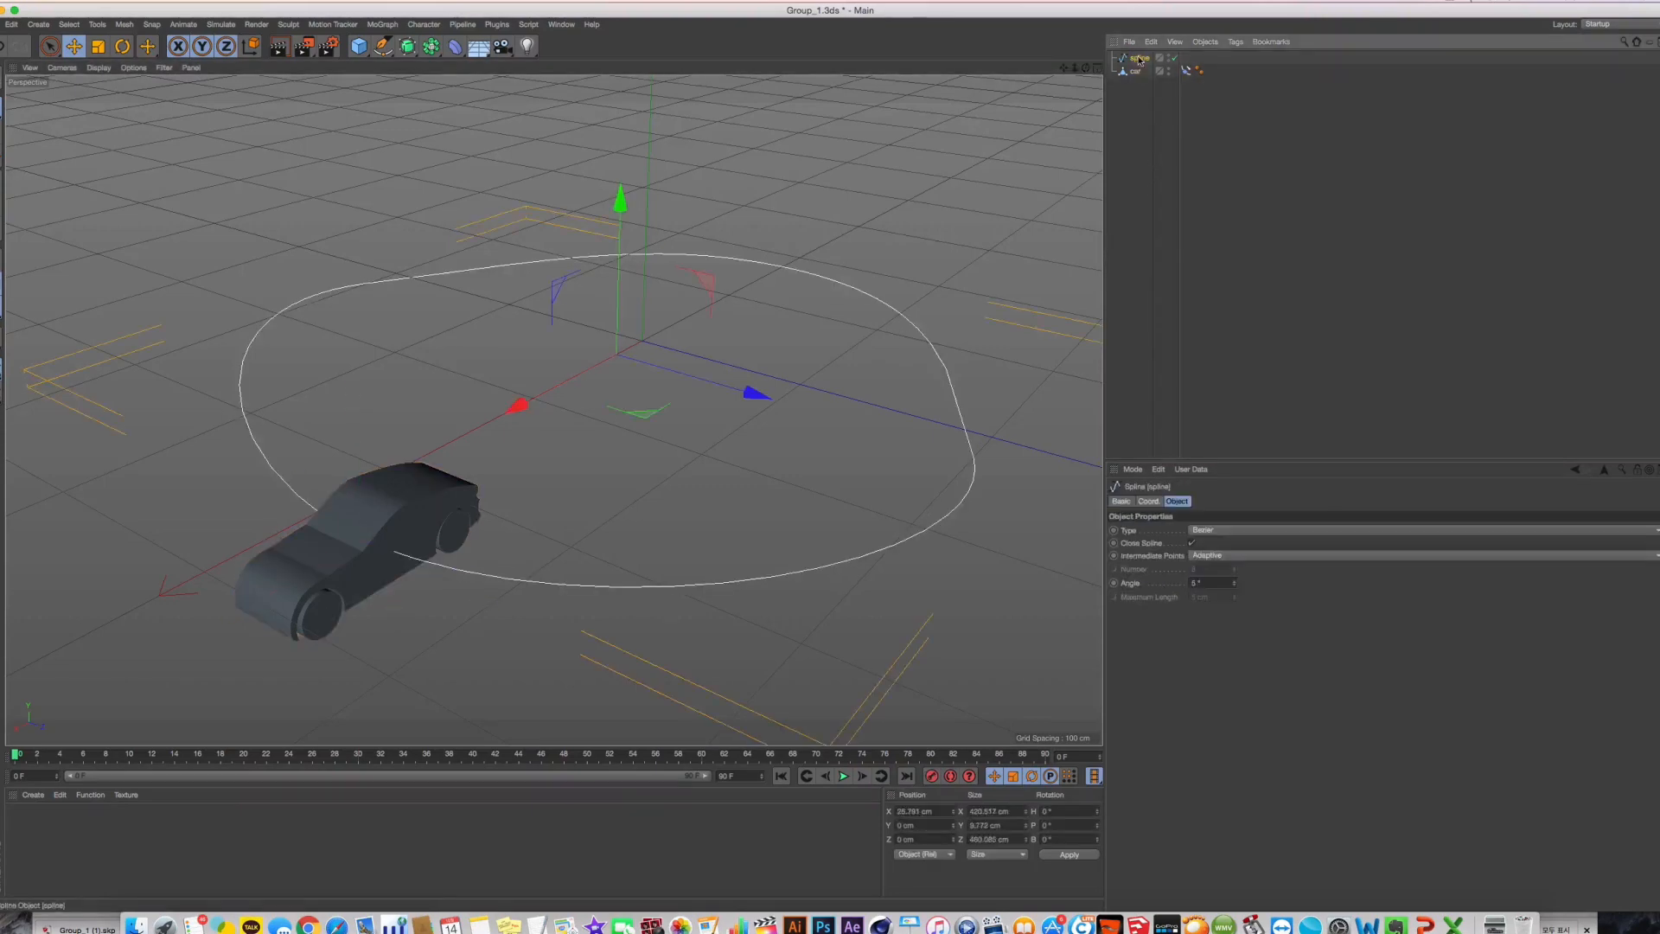
left_click(1, 181)
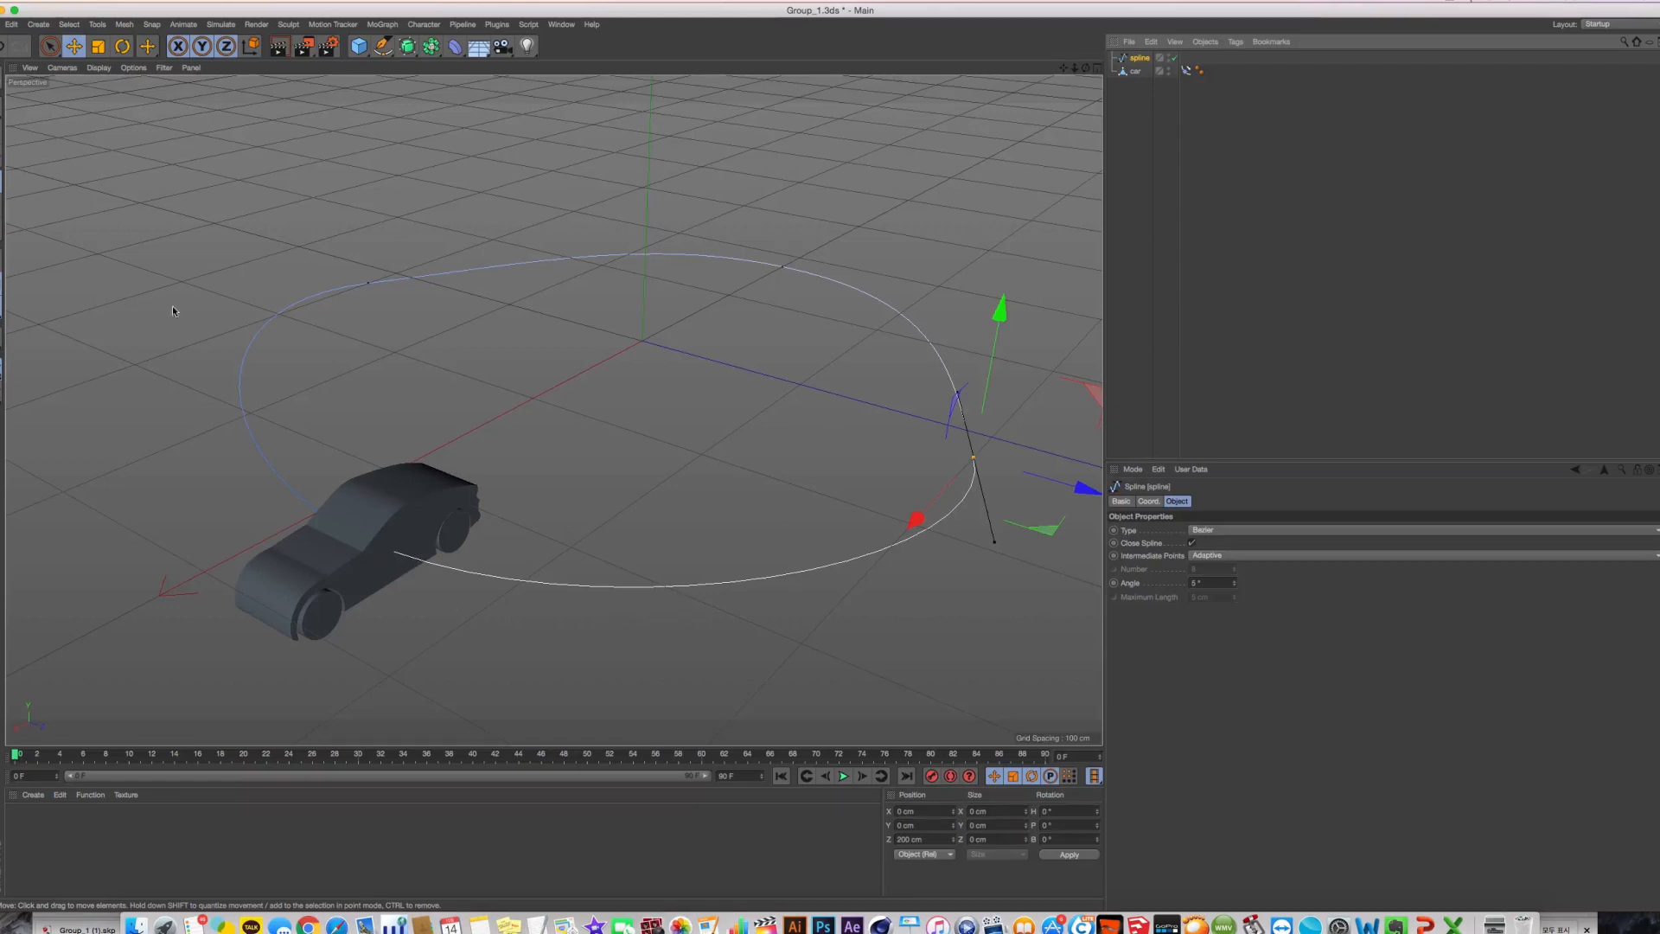
left_click(2, 104)
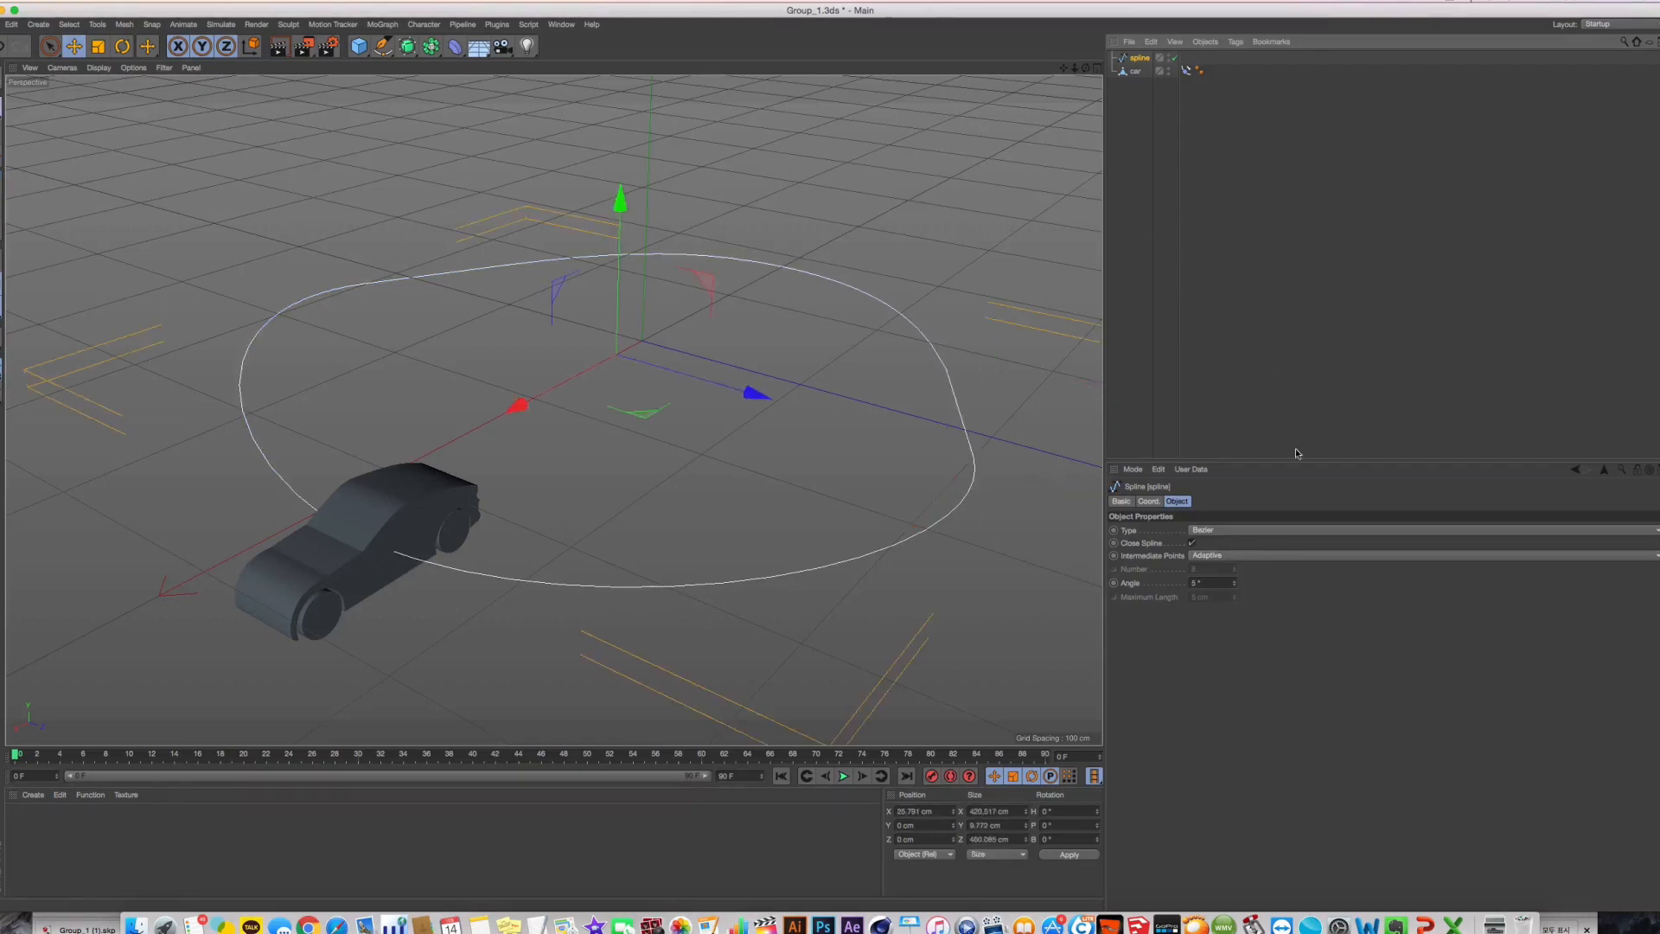
left_click(1187, 70)
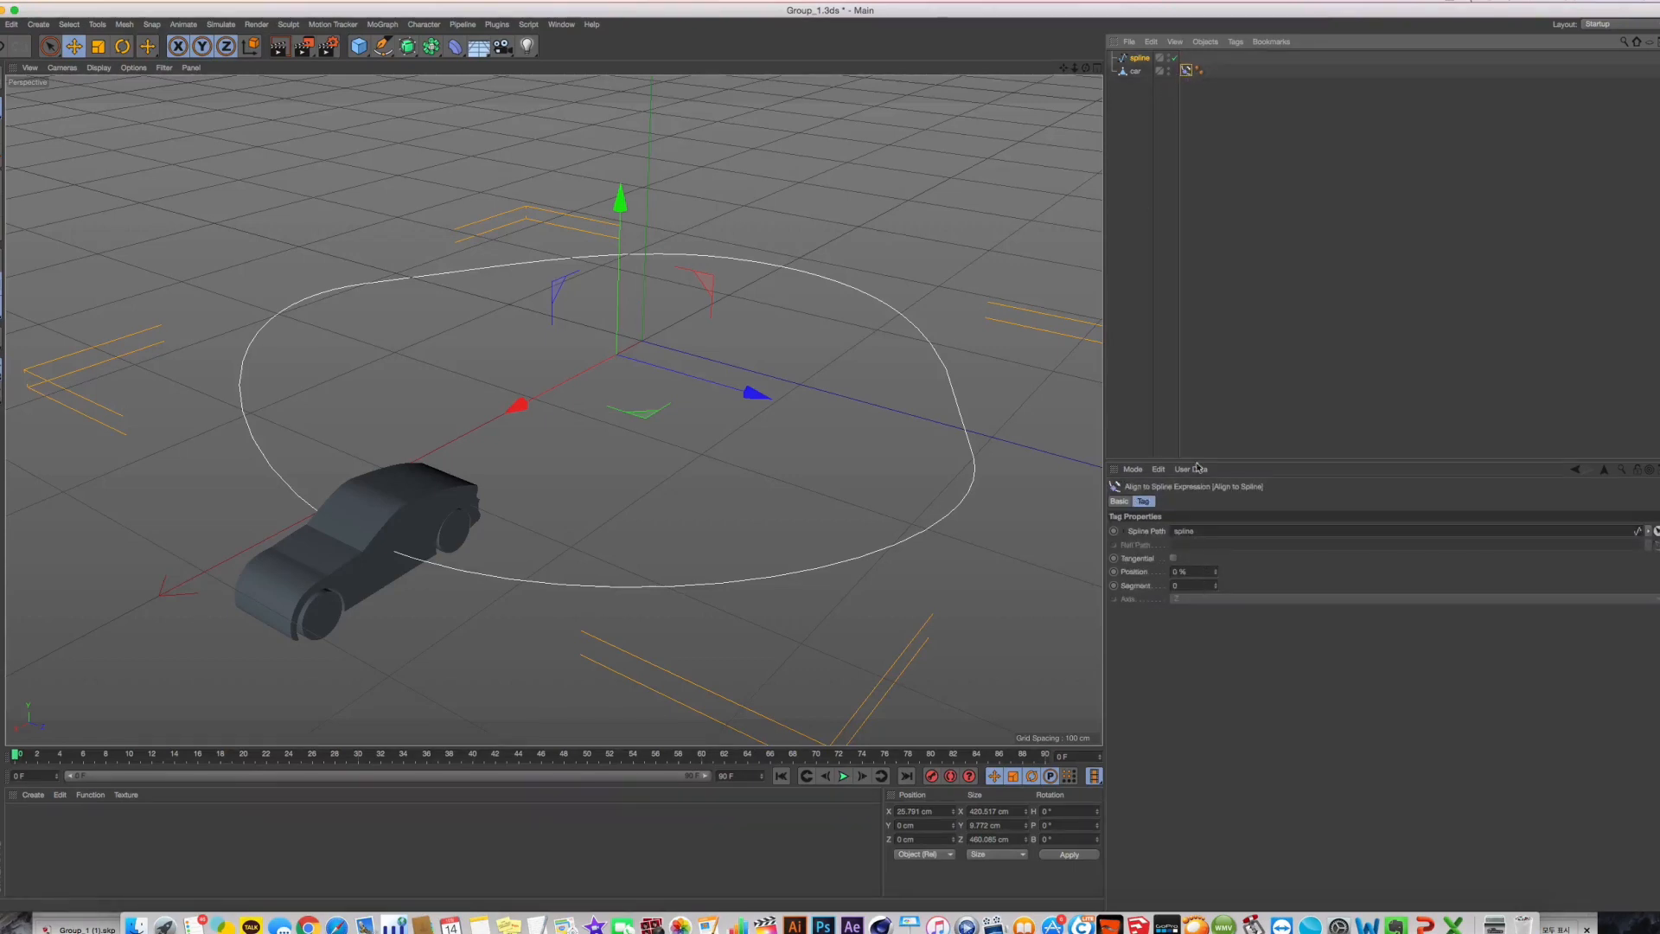
mouse_move(1214, 577)
left_mouse_down()
mouse_move(1215, 510)
mouse_move(1214, 578)
left_mouse_up()
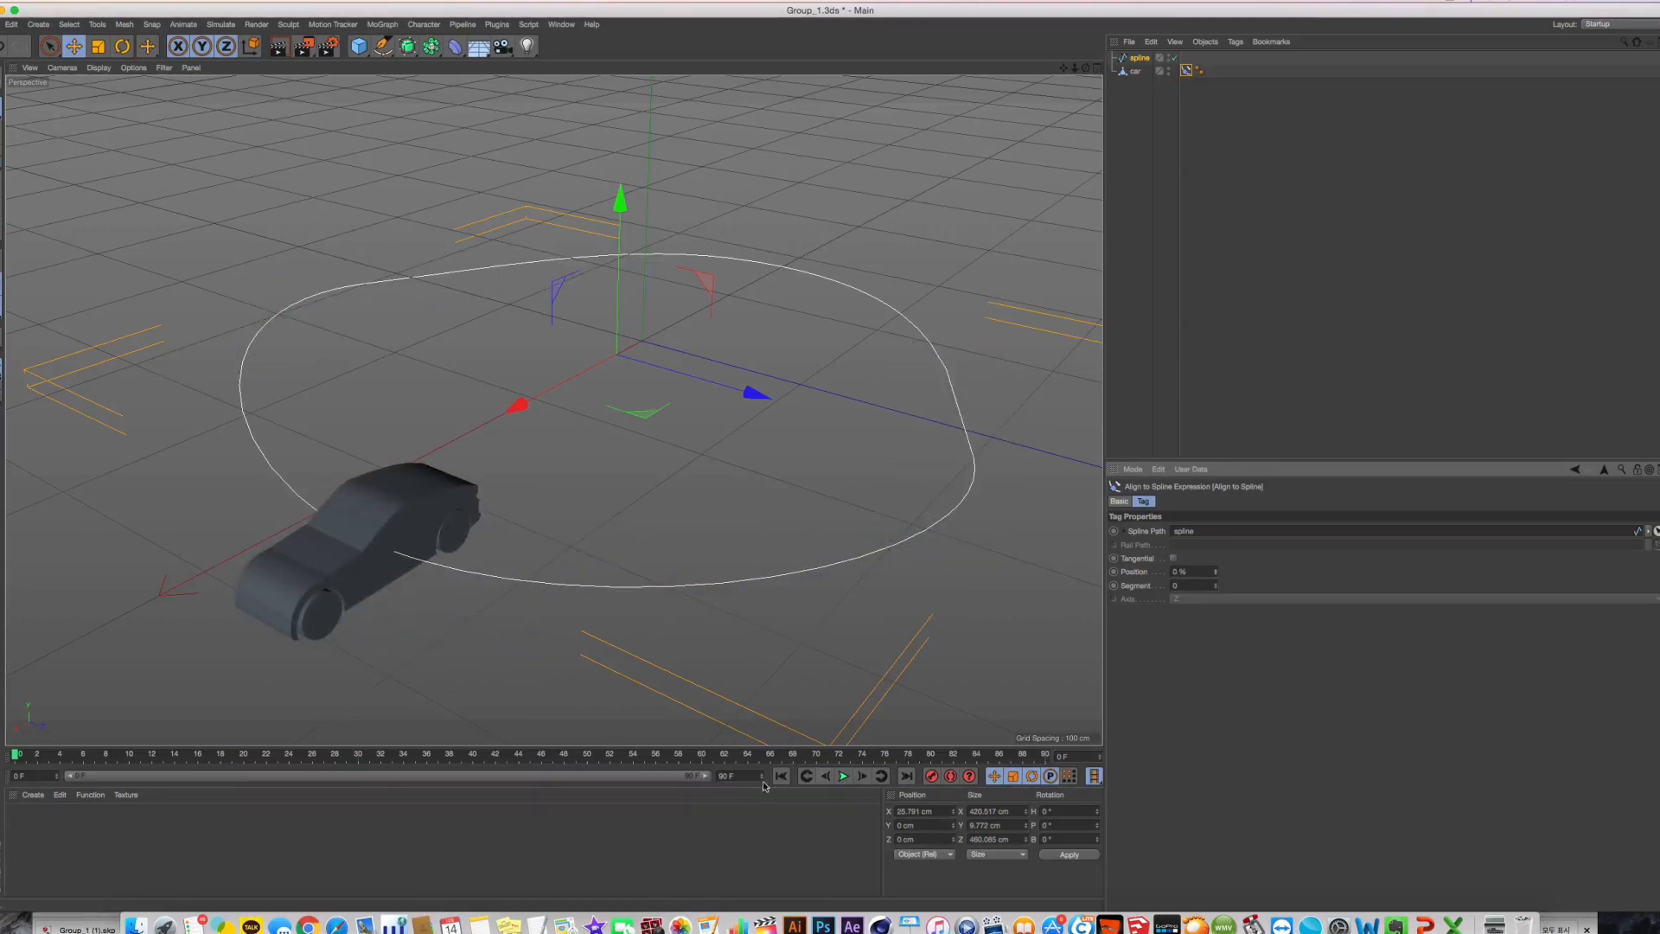
Set the animation's end to frame 150 and extend the visible timeline range to the full length
left_click(730, 776)
type("150")
key("Return")
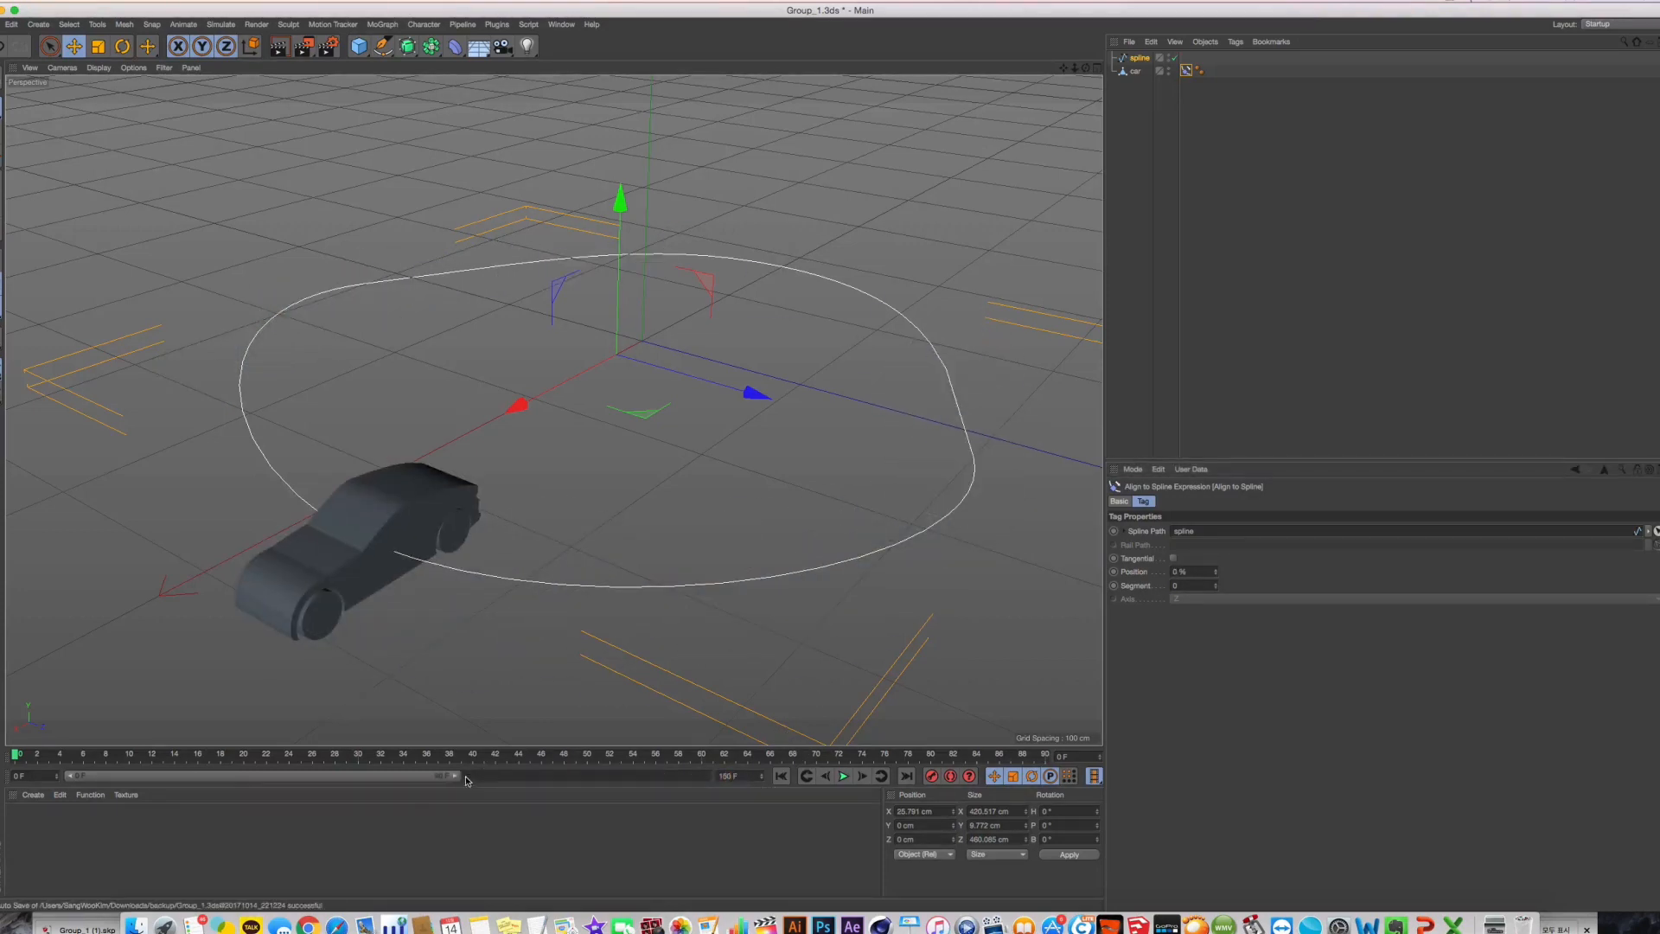
left_click_drag(465, 785, 766, 782)
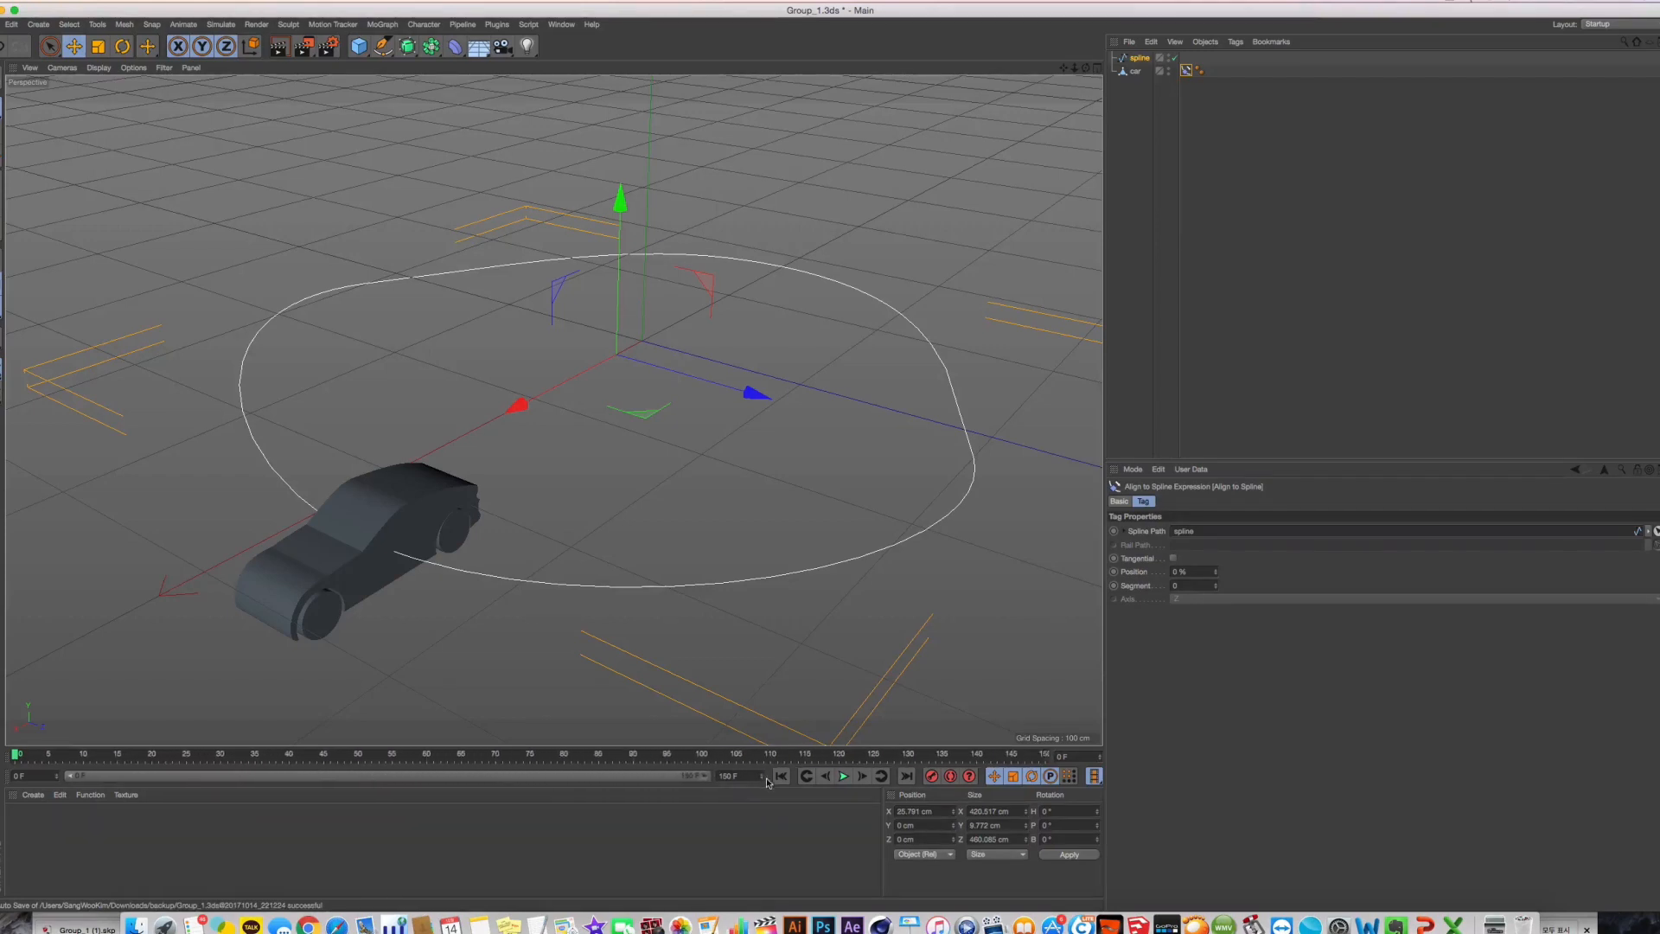
Keyframe the tag's Position at 0% on frame 0 and at the path's end on frame 120, and preview the motion
left_click(1113, 571)
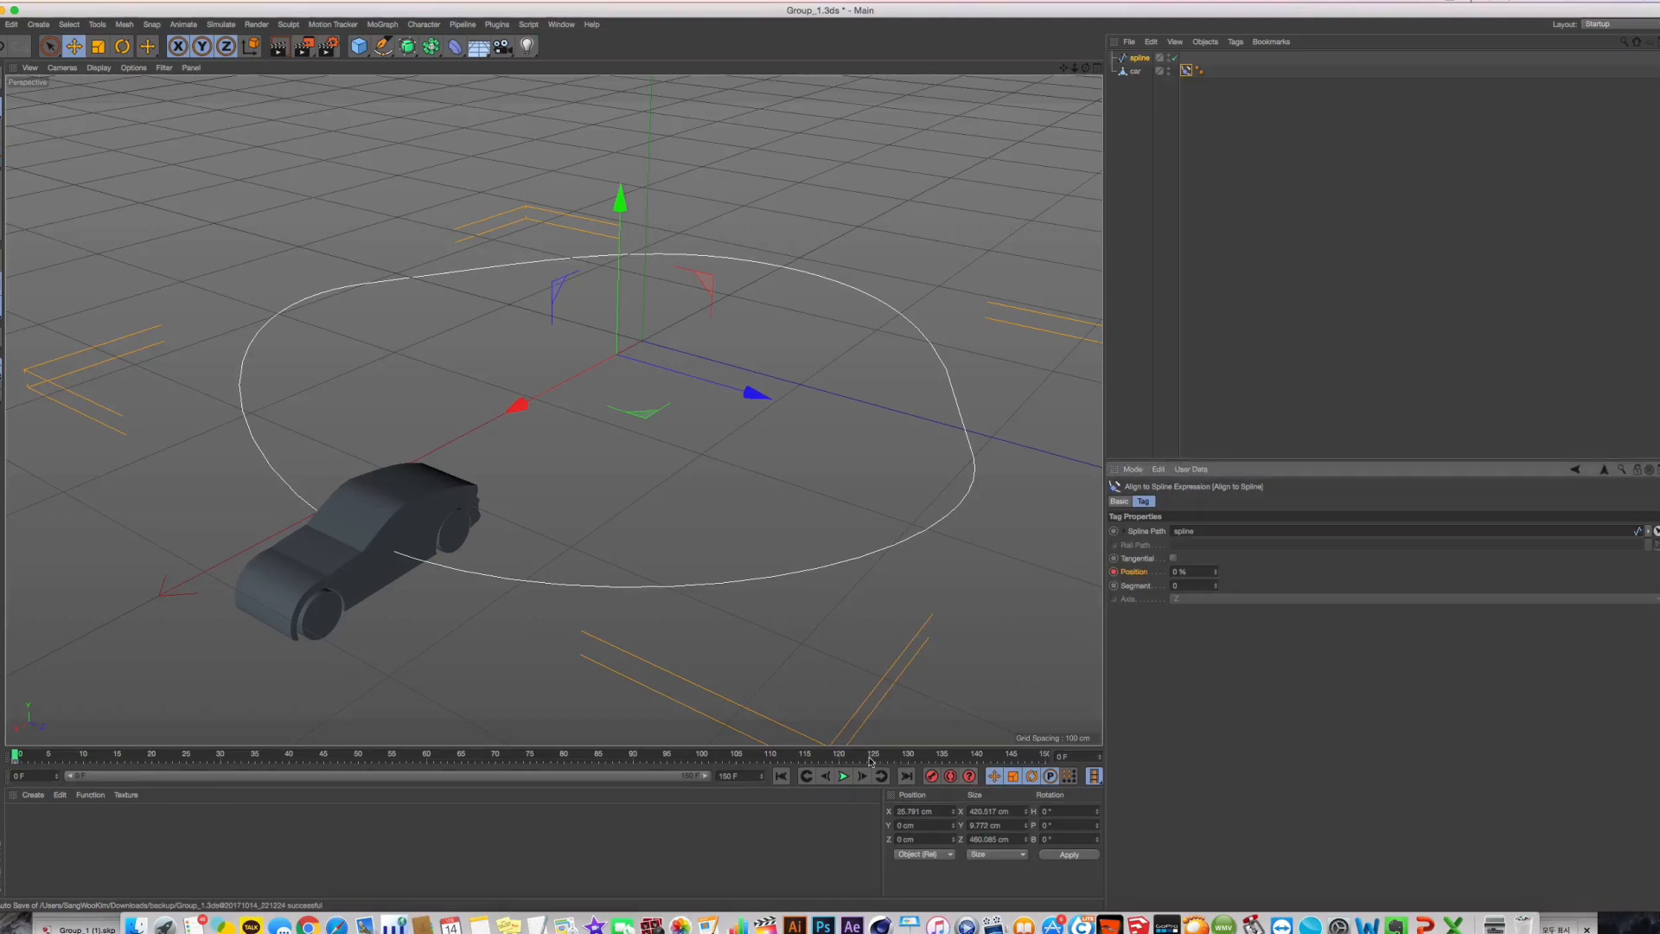
left_click(839, 756)
double_click(1193, 573)
left_click_drag(838, 755, 558, 784)
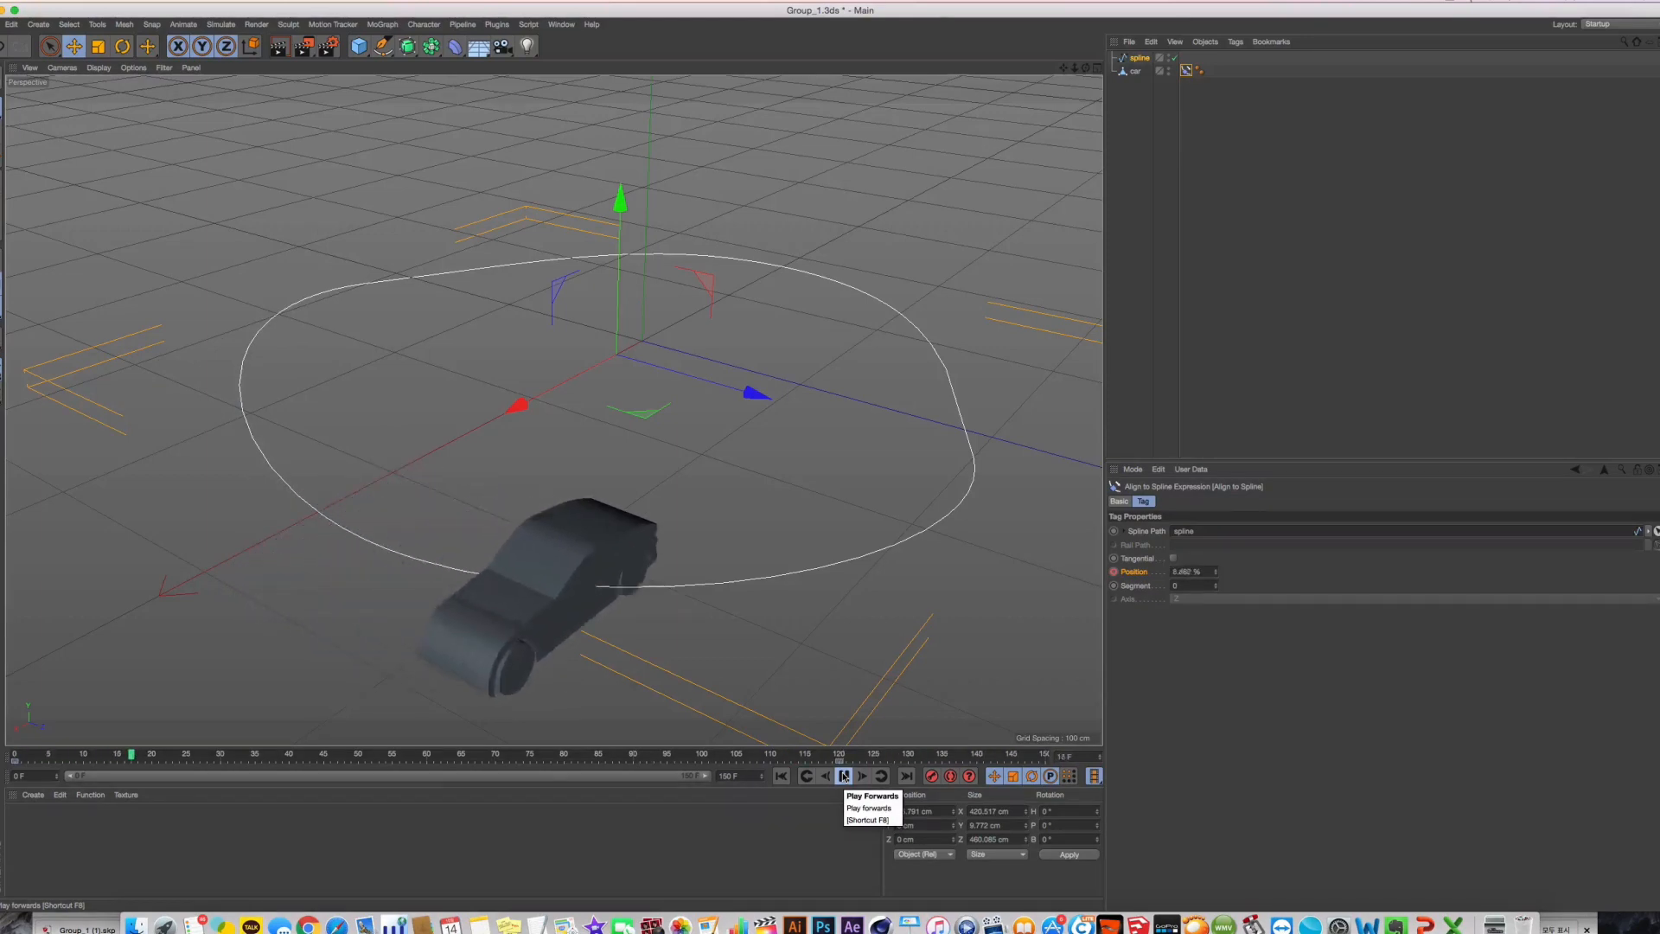
Enable Tangential on the car's Align to Spline tag and set its Axis to X
left_click(793, 548)
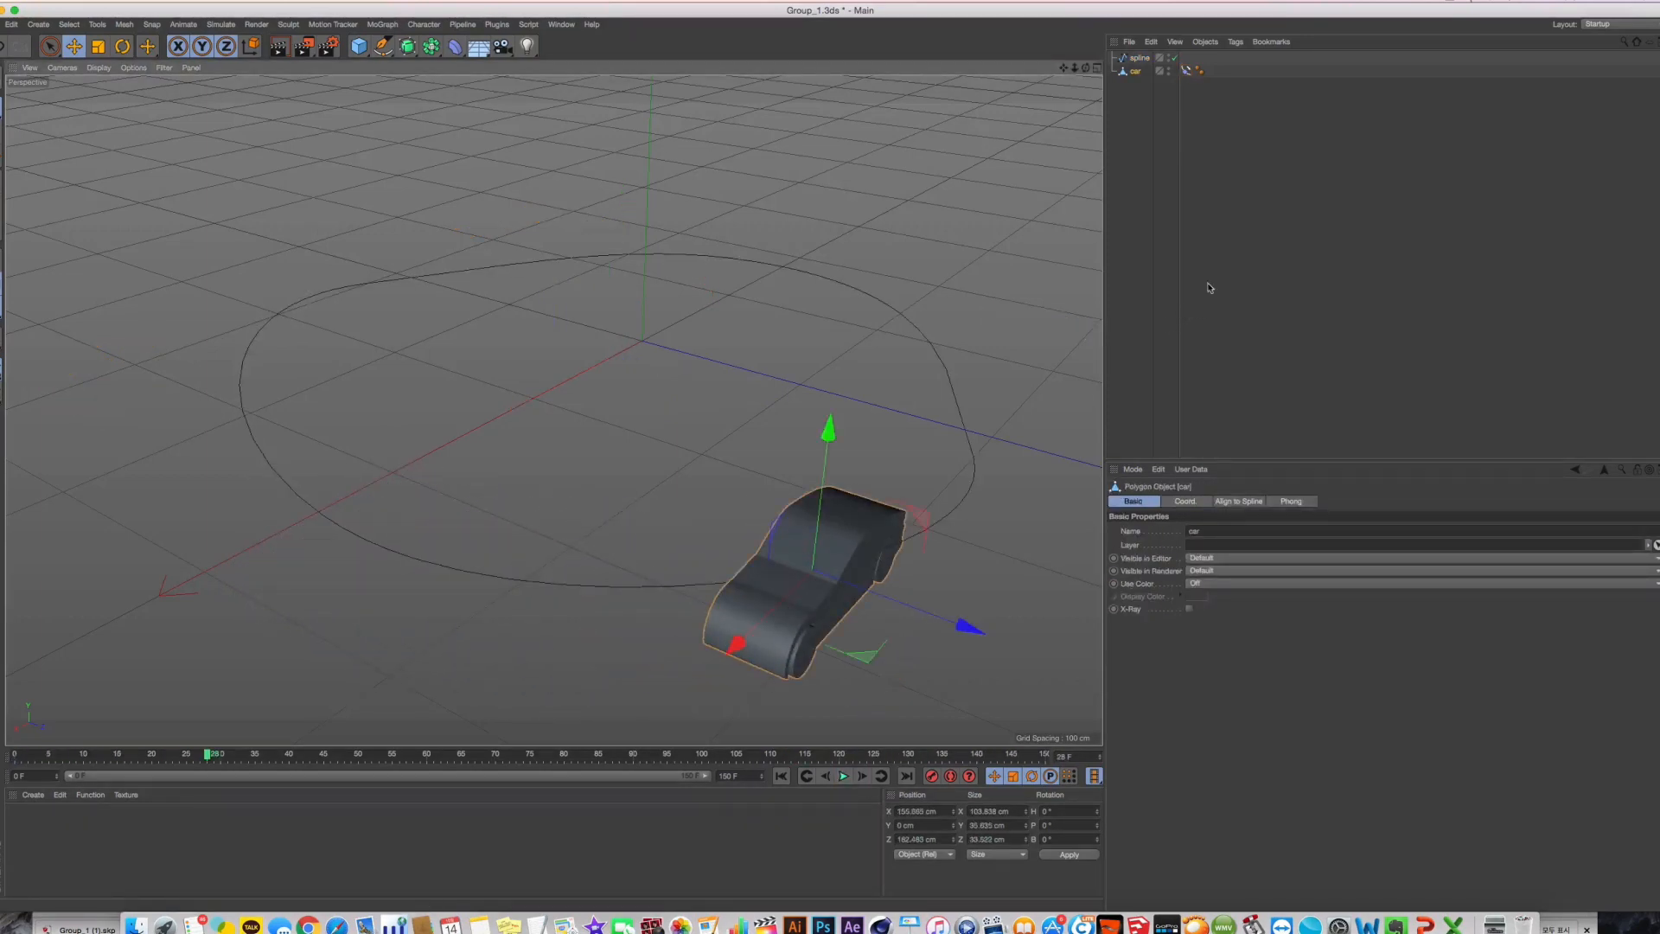
left_click(1139, 58)
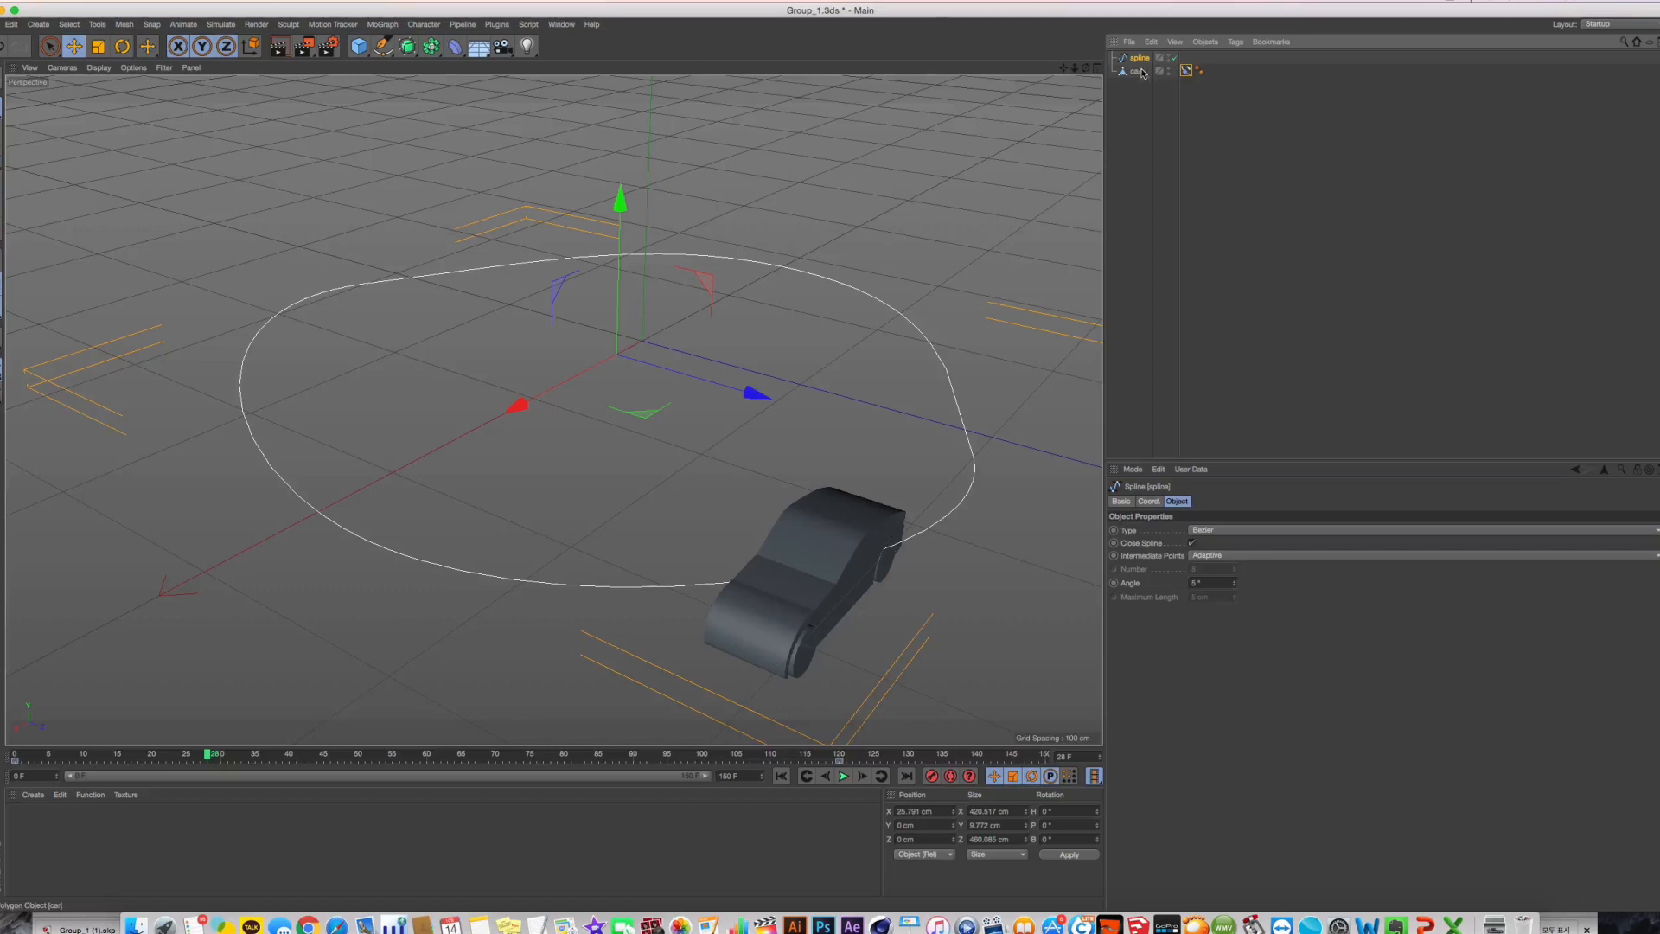
left_click(1187, 71)
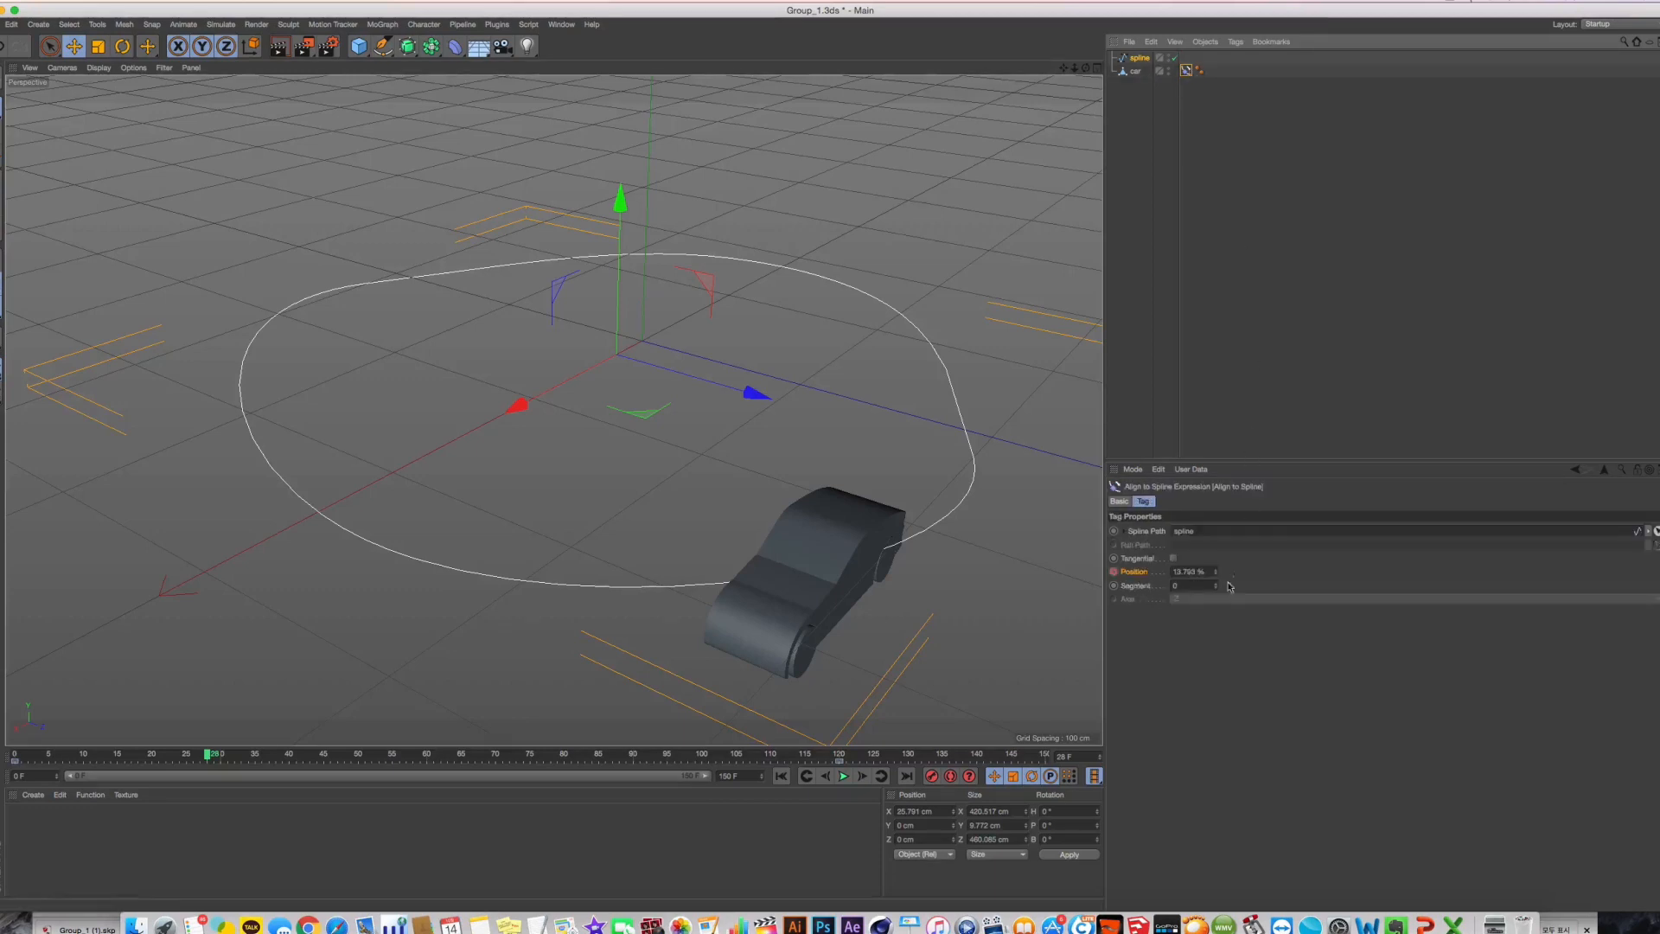
left_click(1173, 559)
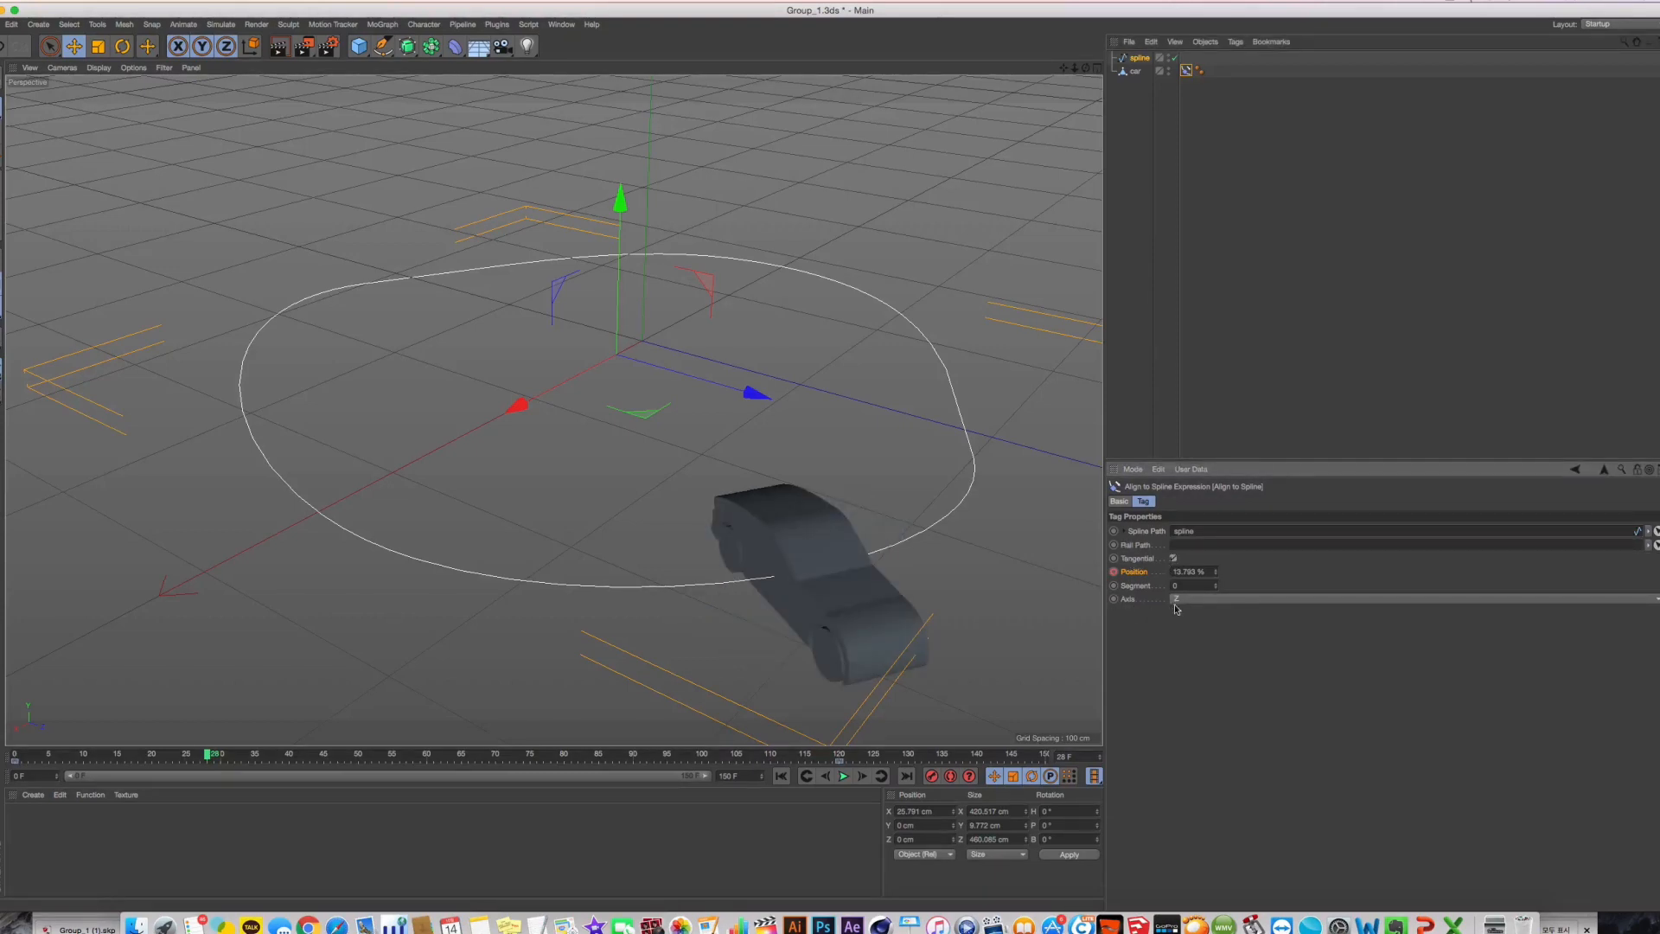
left_click(1203, 599)
left_click(1205, 615)
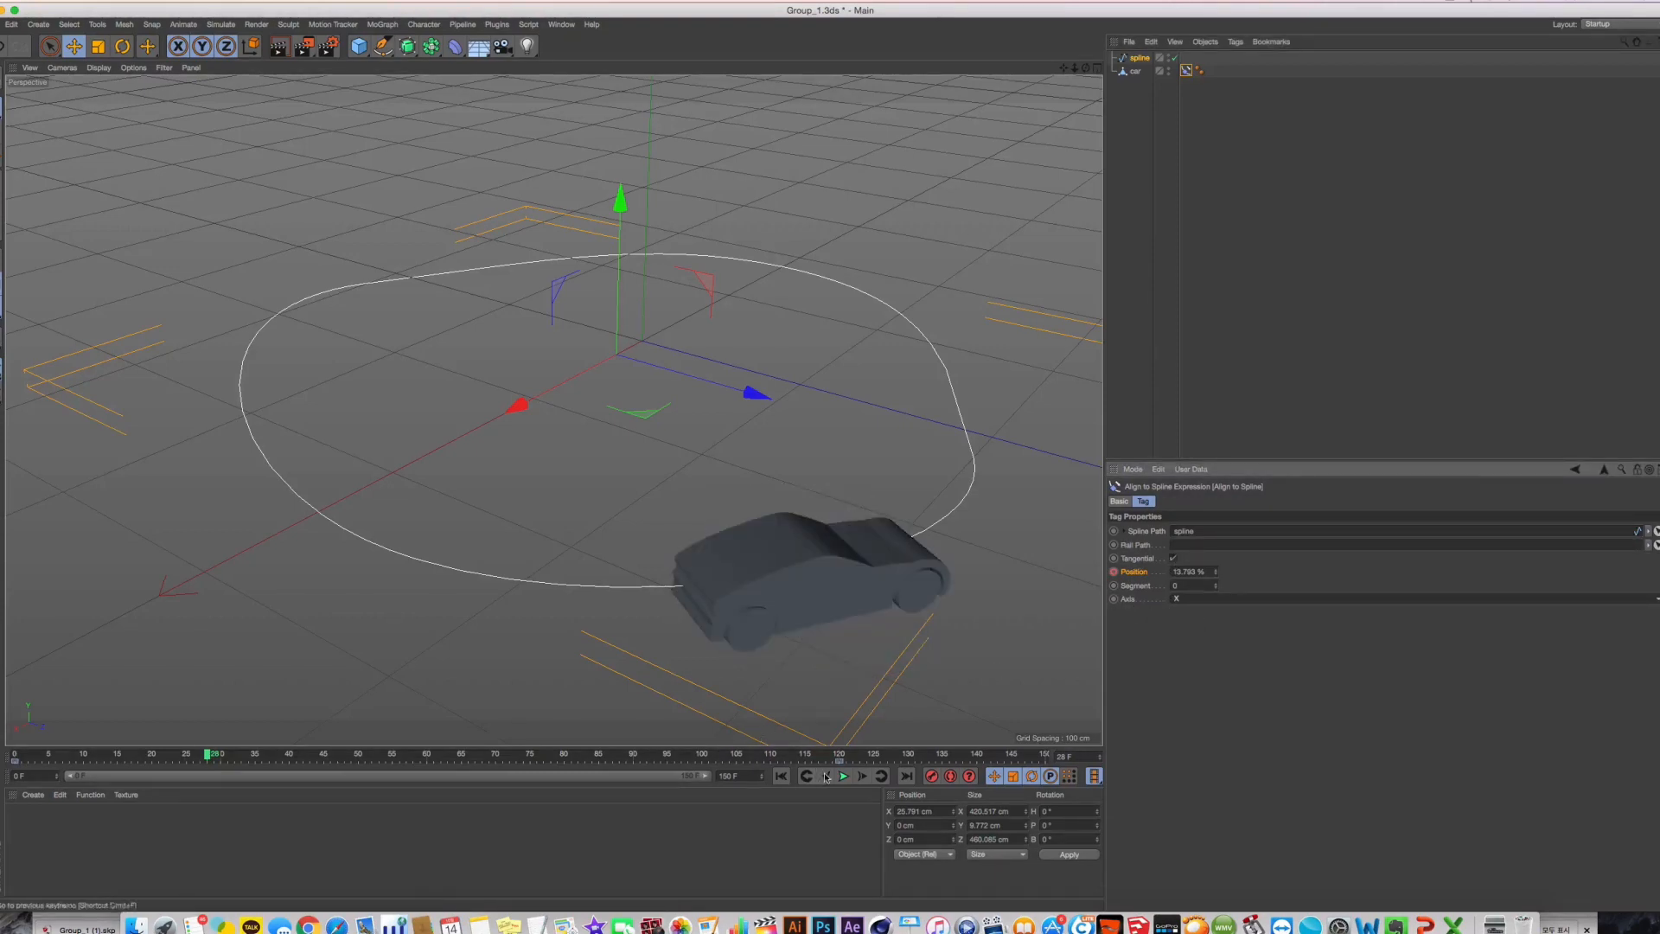
Play the animation to check the car's orientation along the path, stop playback and select the spline
left_click(836, 592)
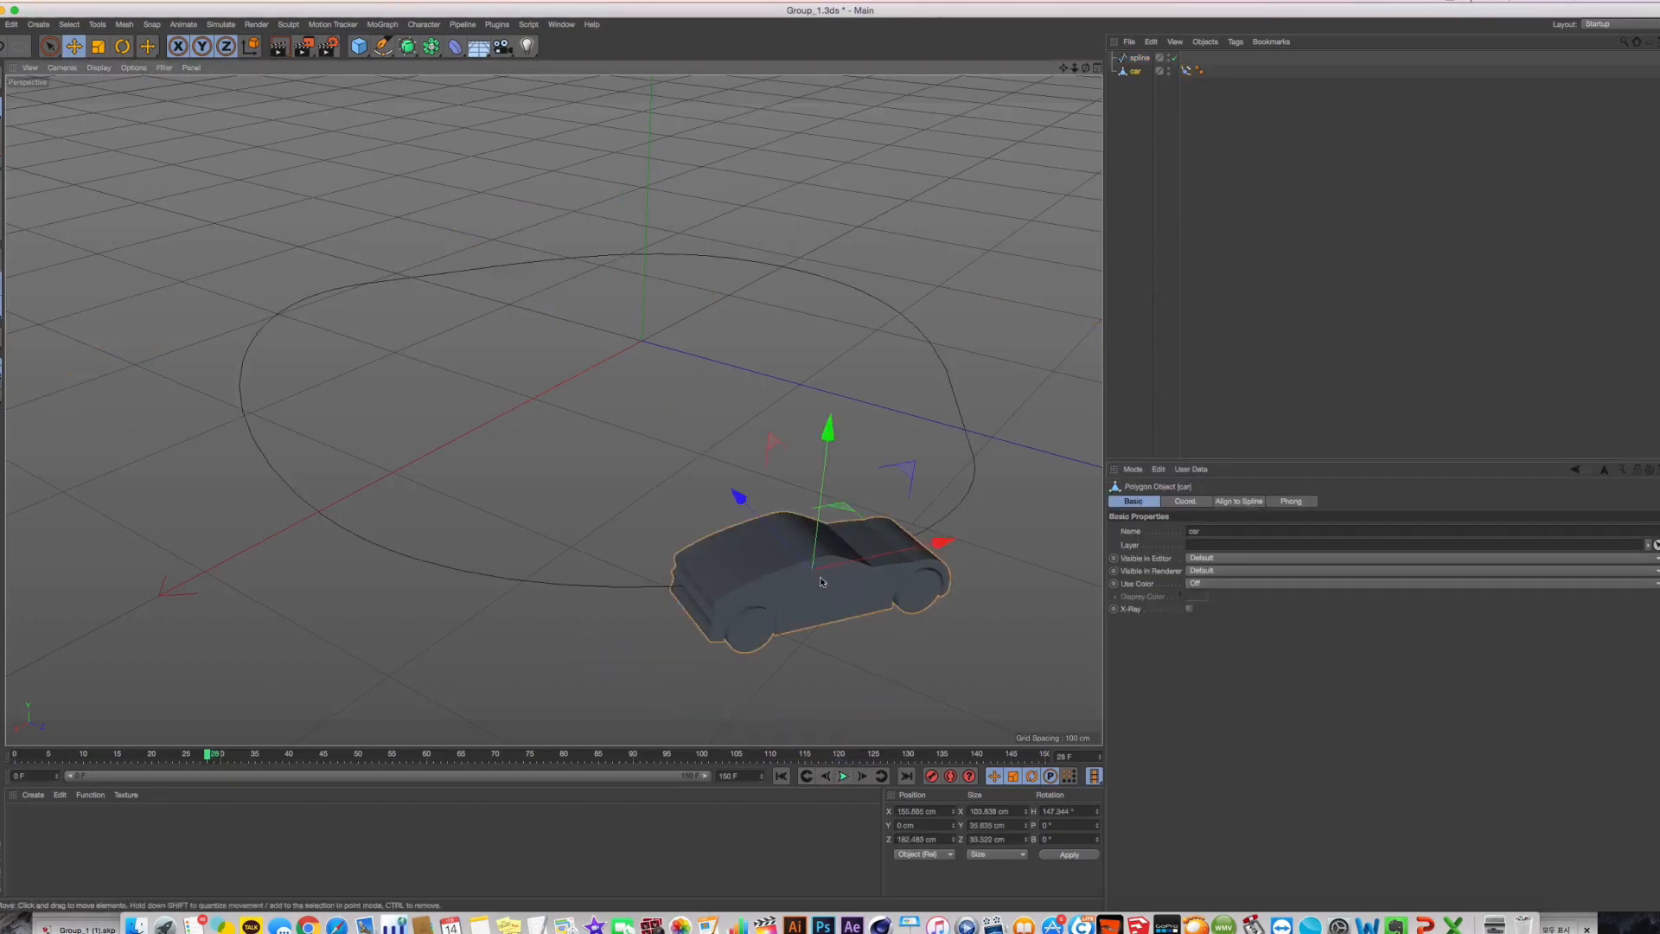
left_click(843, 775)
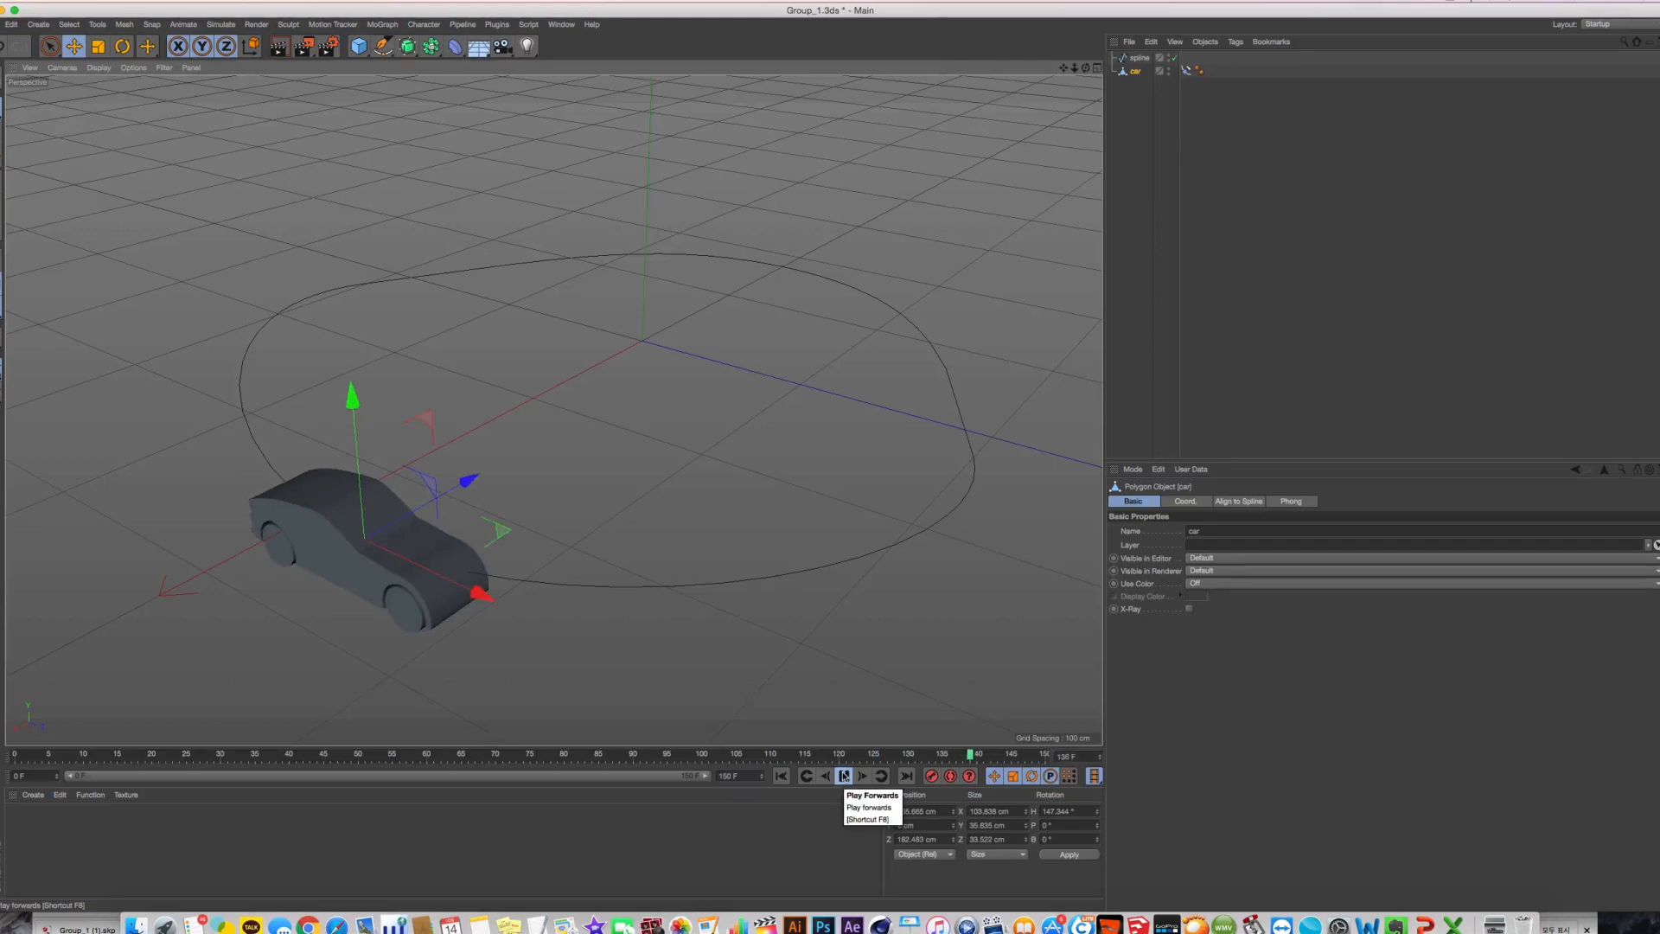
left_click(1138, 58)
left_click(1186, 70)
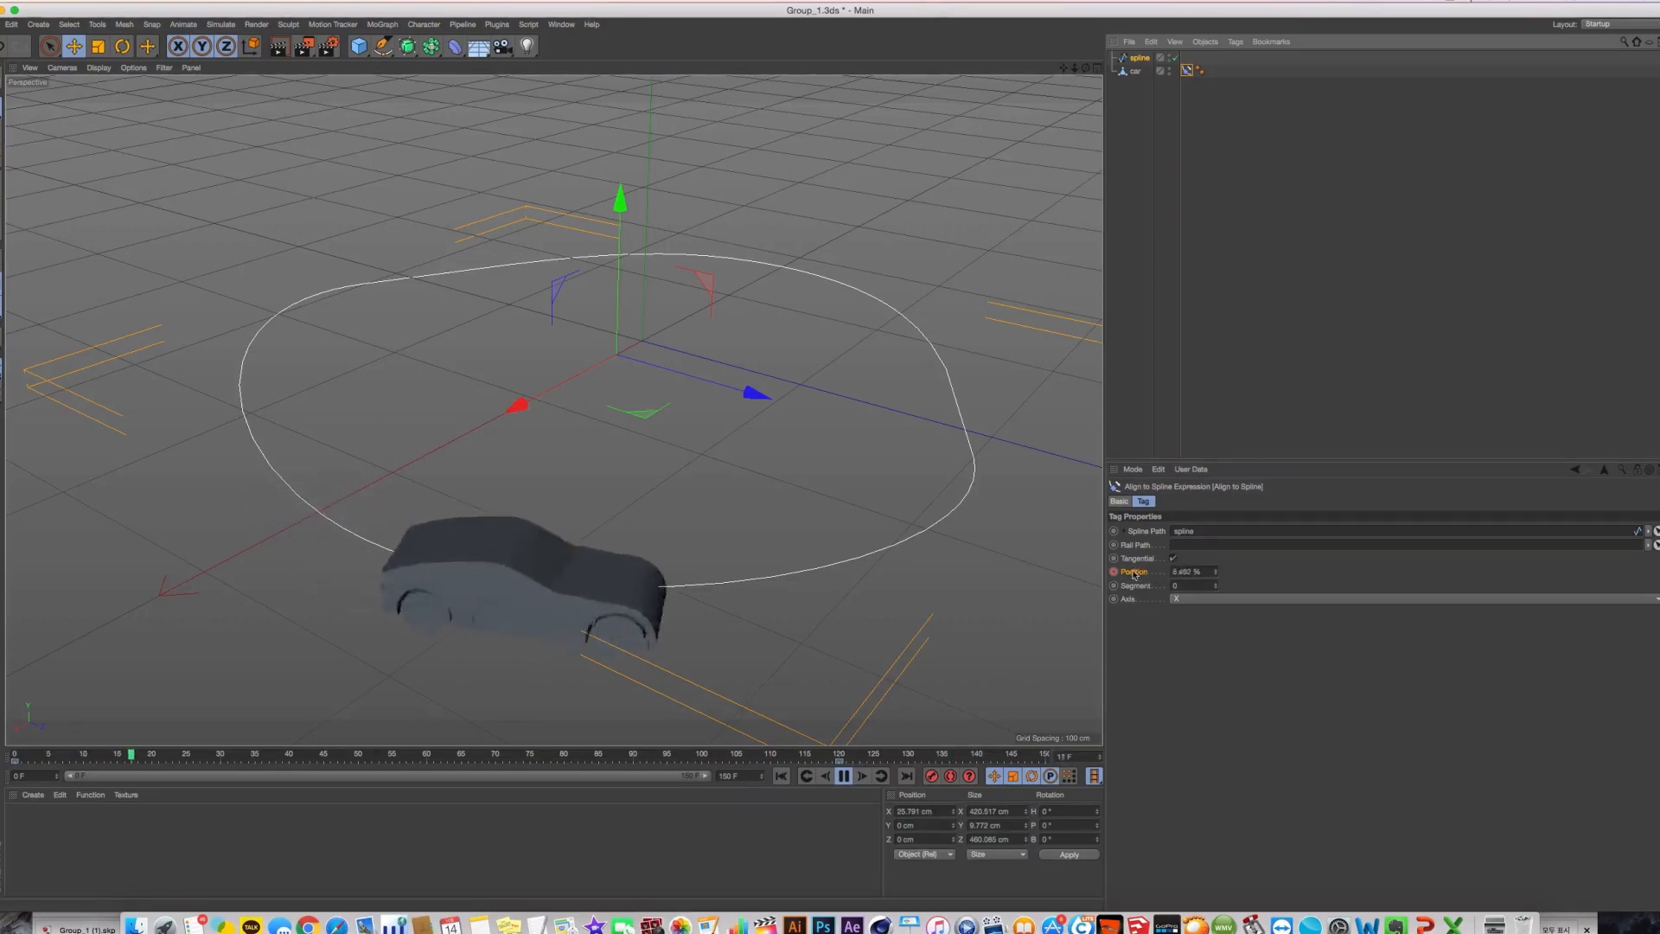
left_click(845, 777)
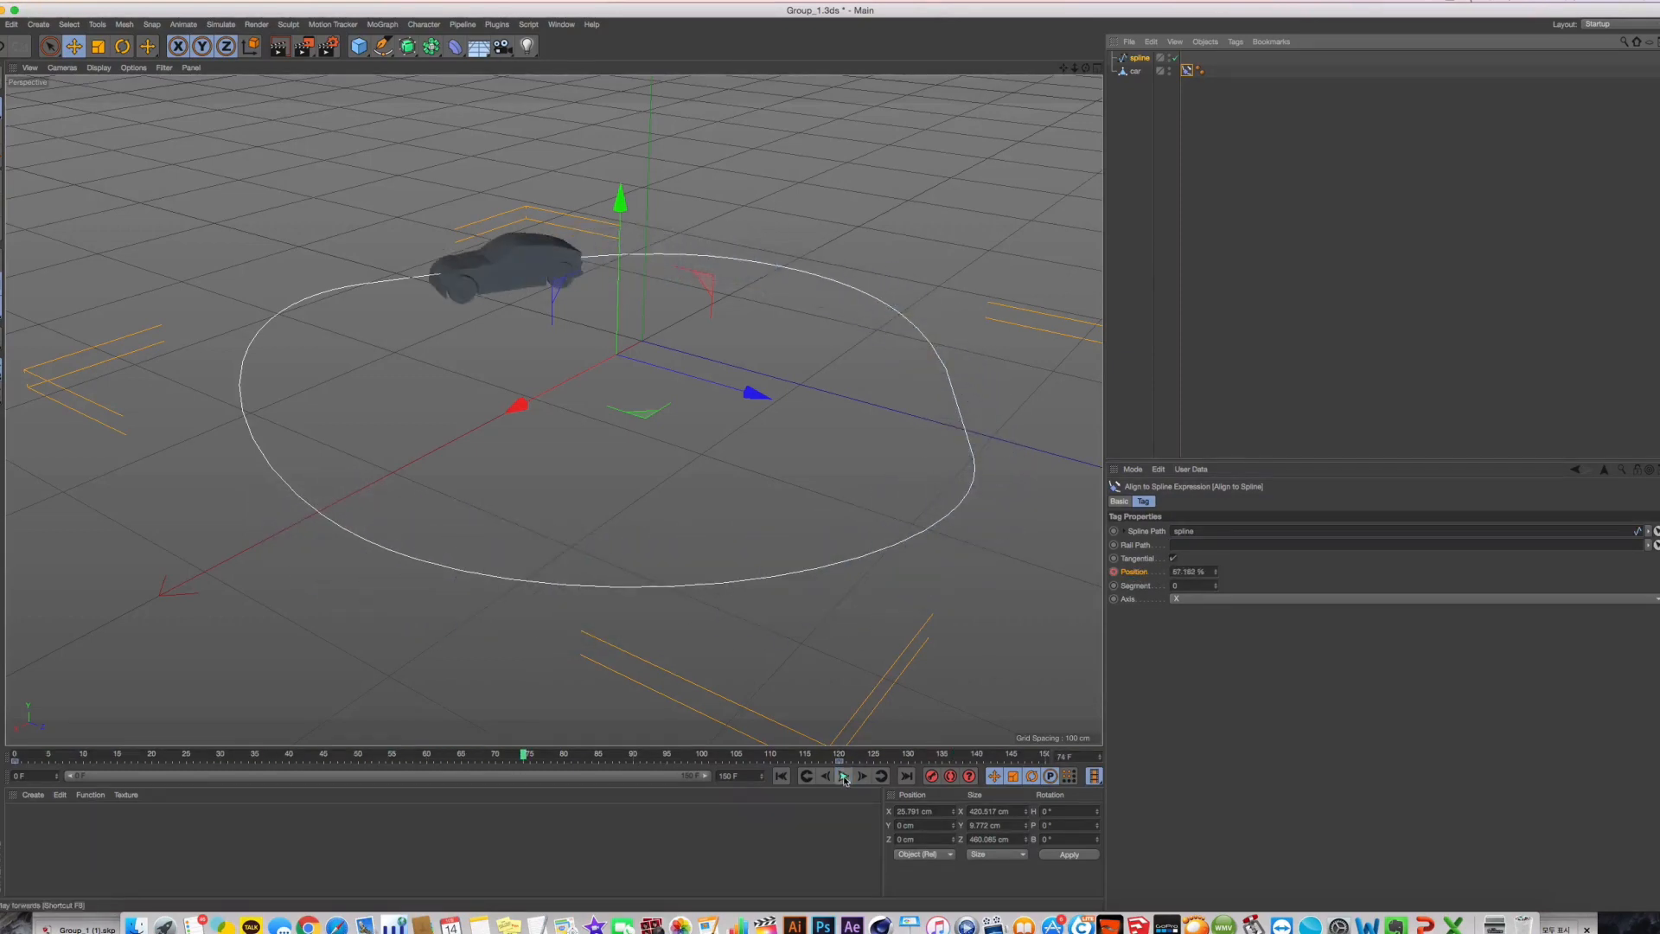
left_click(1139, 58)
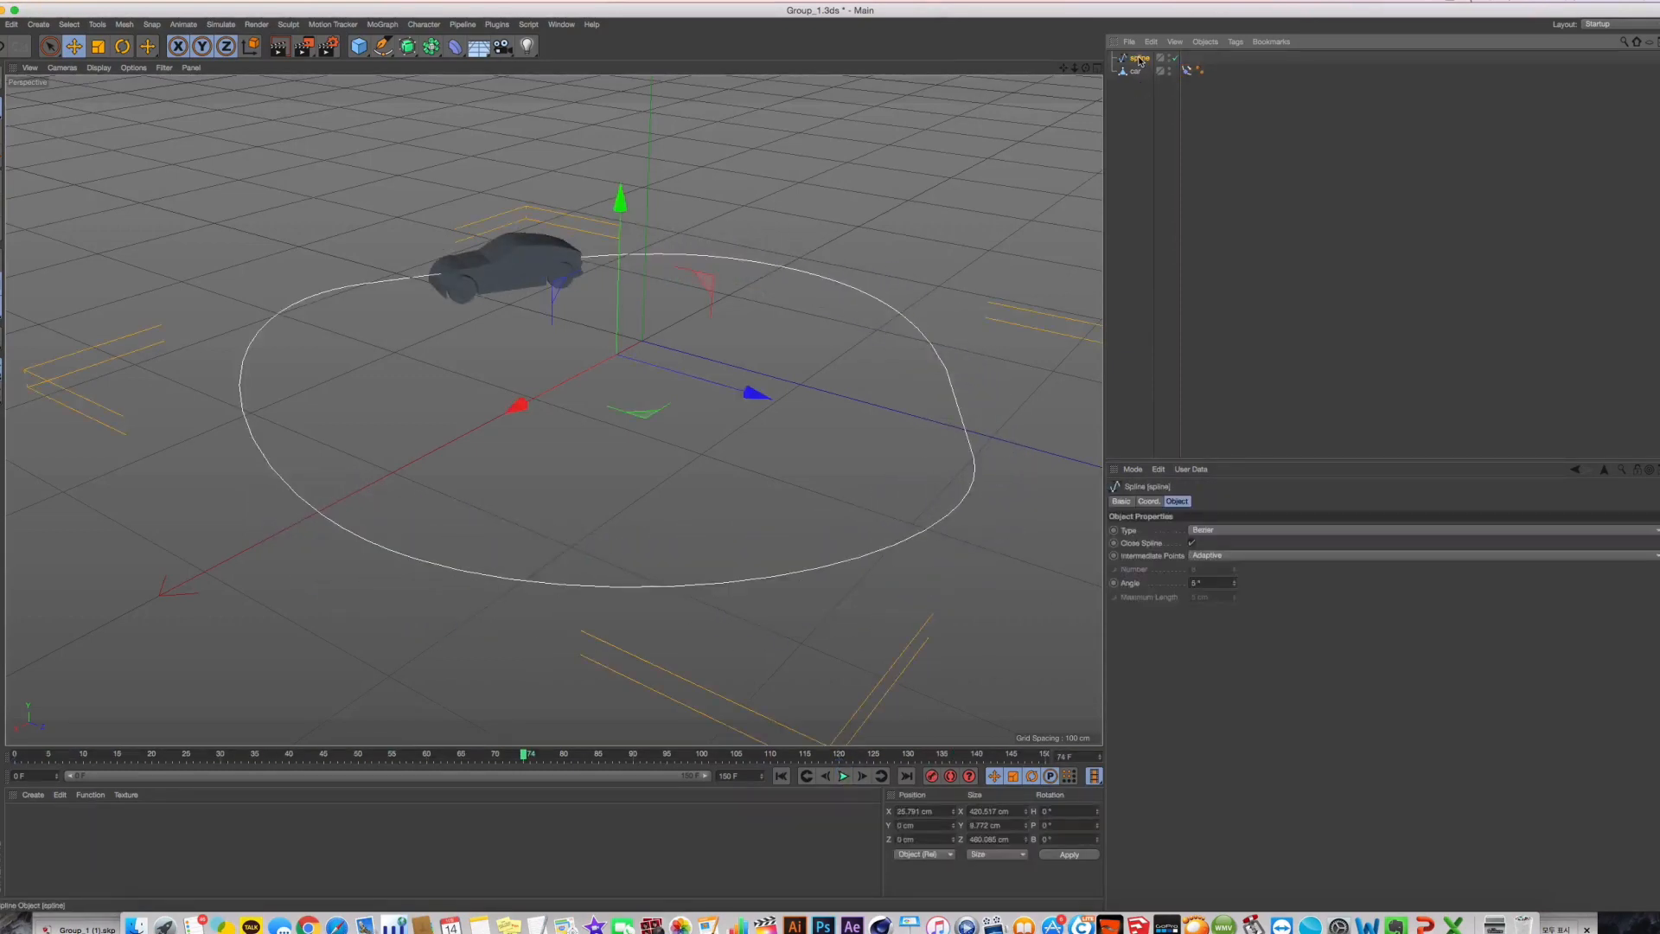
Duplicate the spline in the object list, name the copy "Rail Spline" and widen the name column
left_click_drag(1141, 64, 1149, 72, "ctrl")
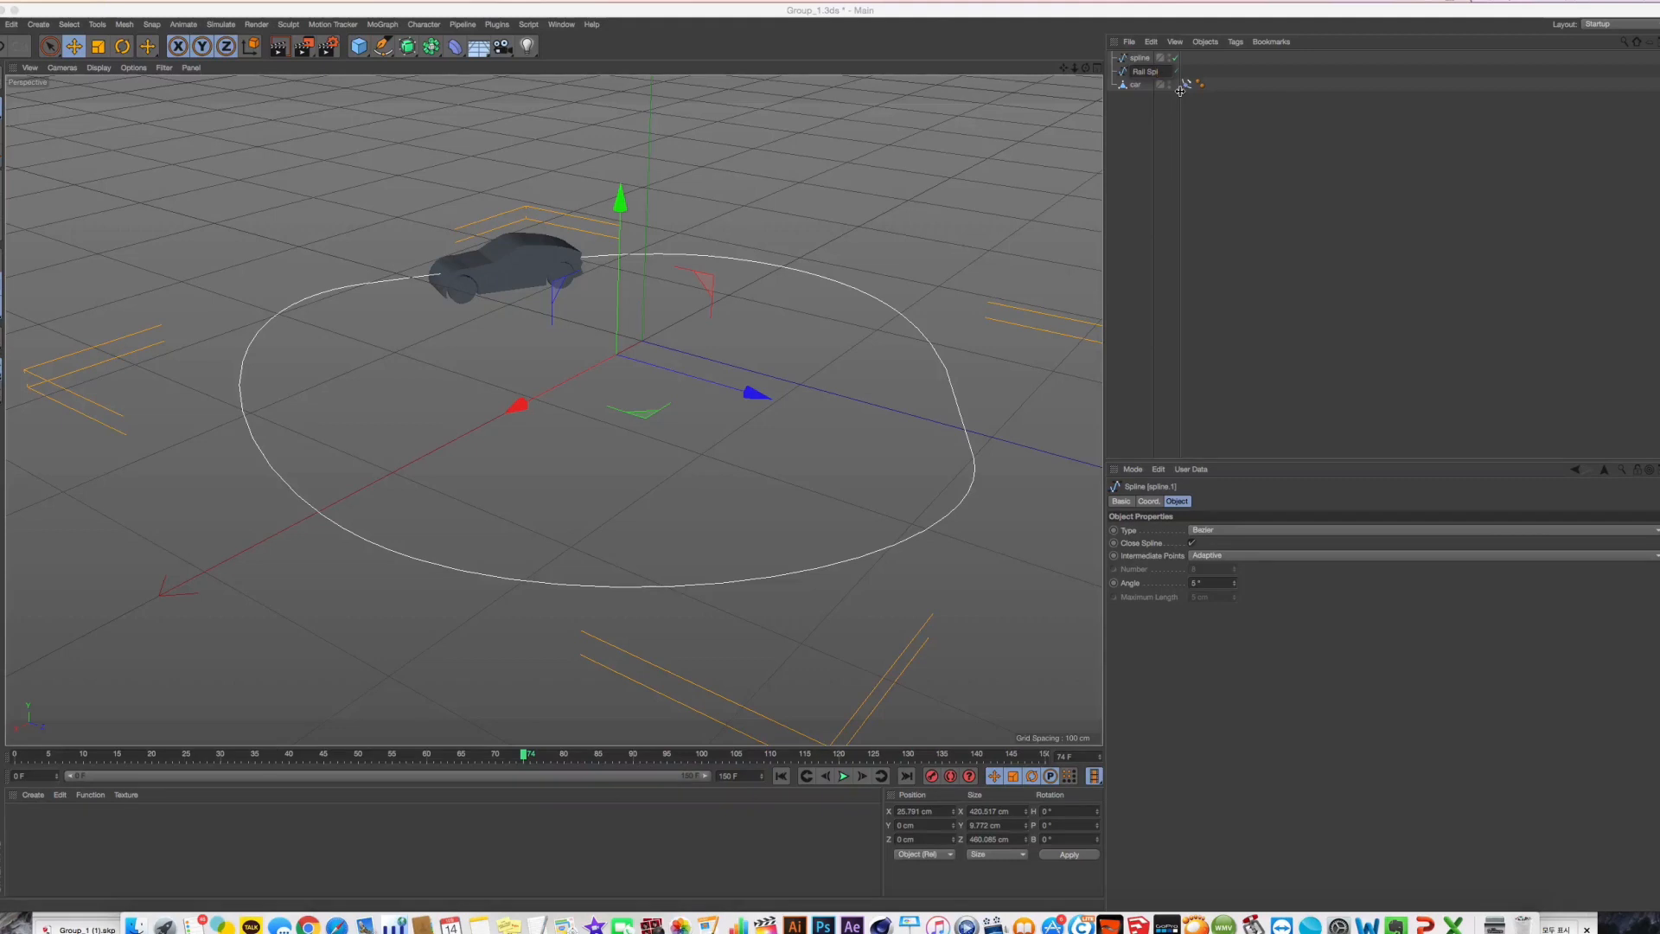
type("line")
key("Return")
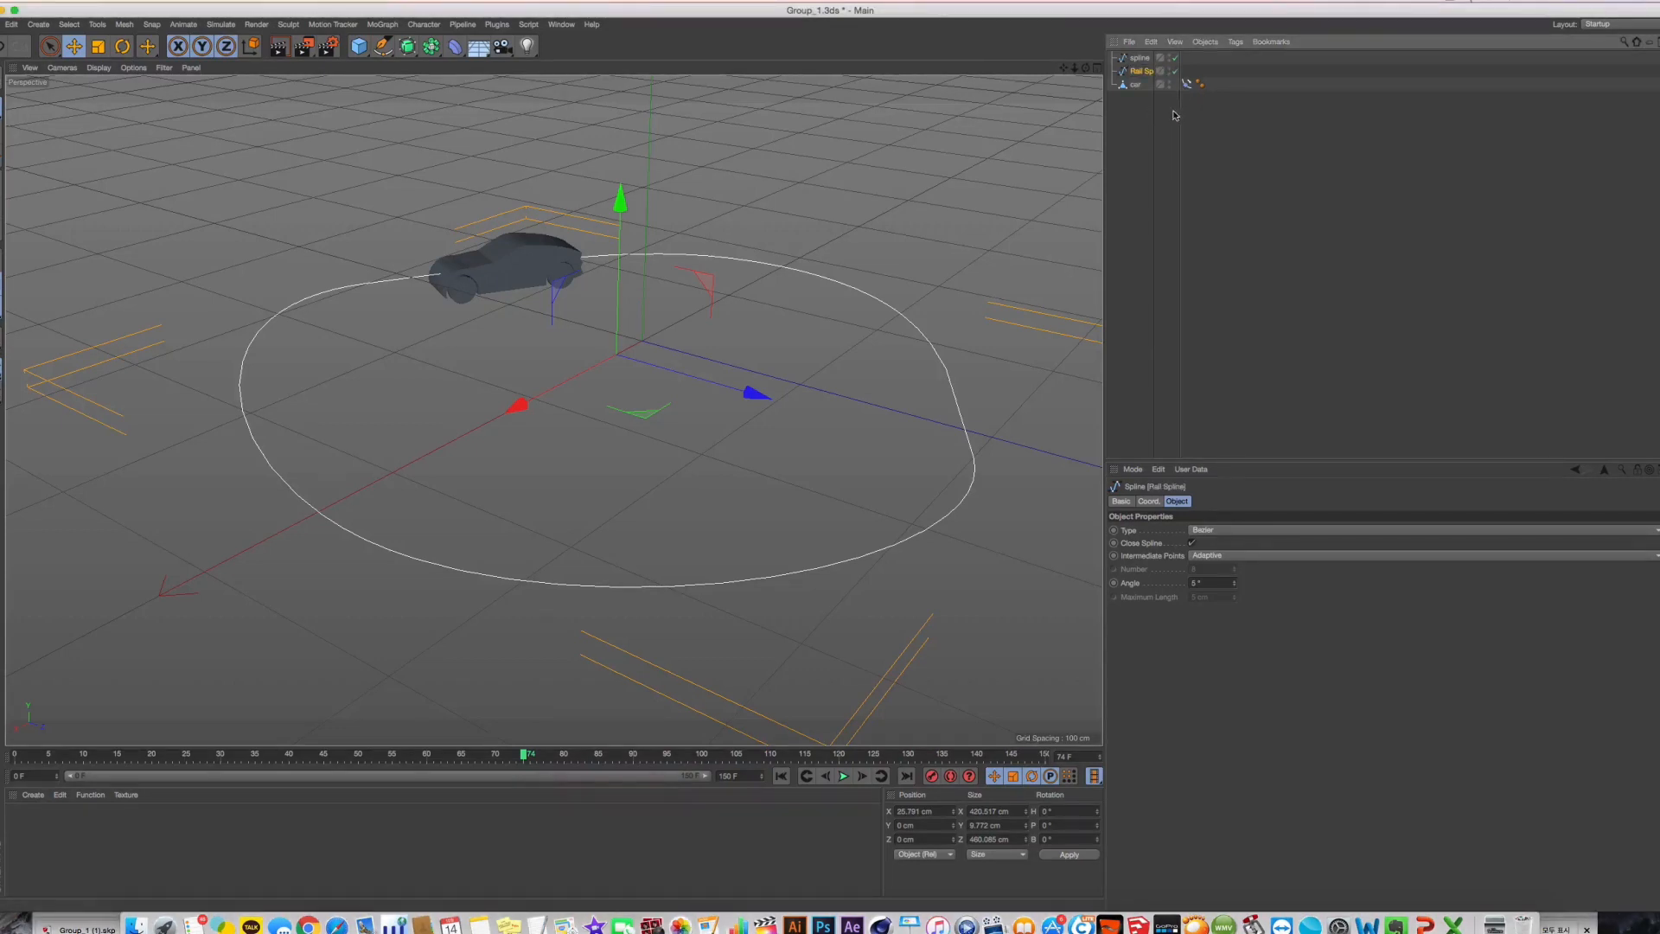
left_click_drag(1178, 110, 1213, 111)
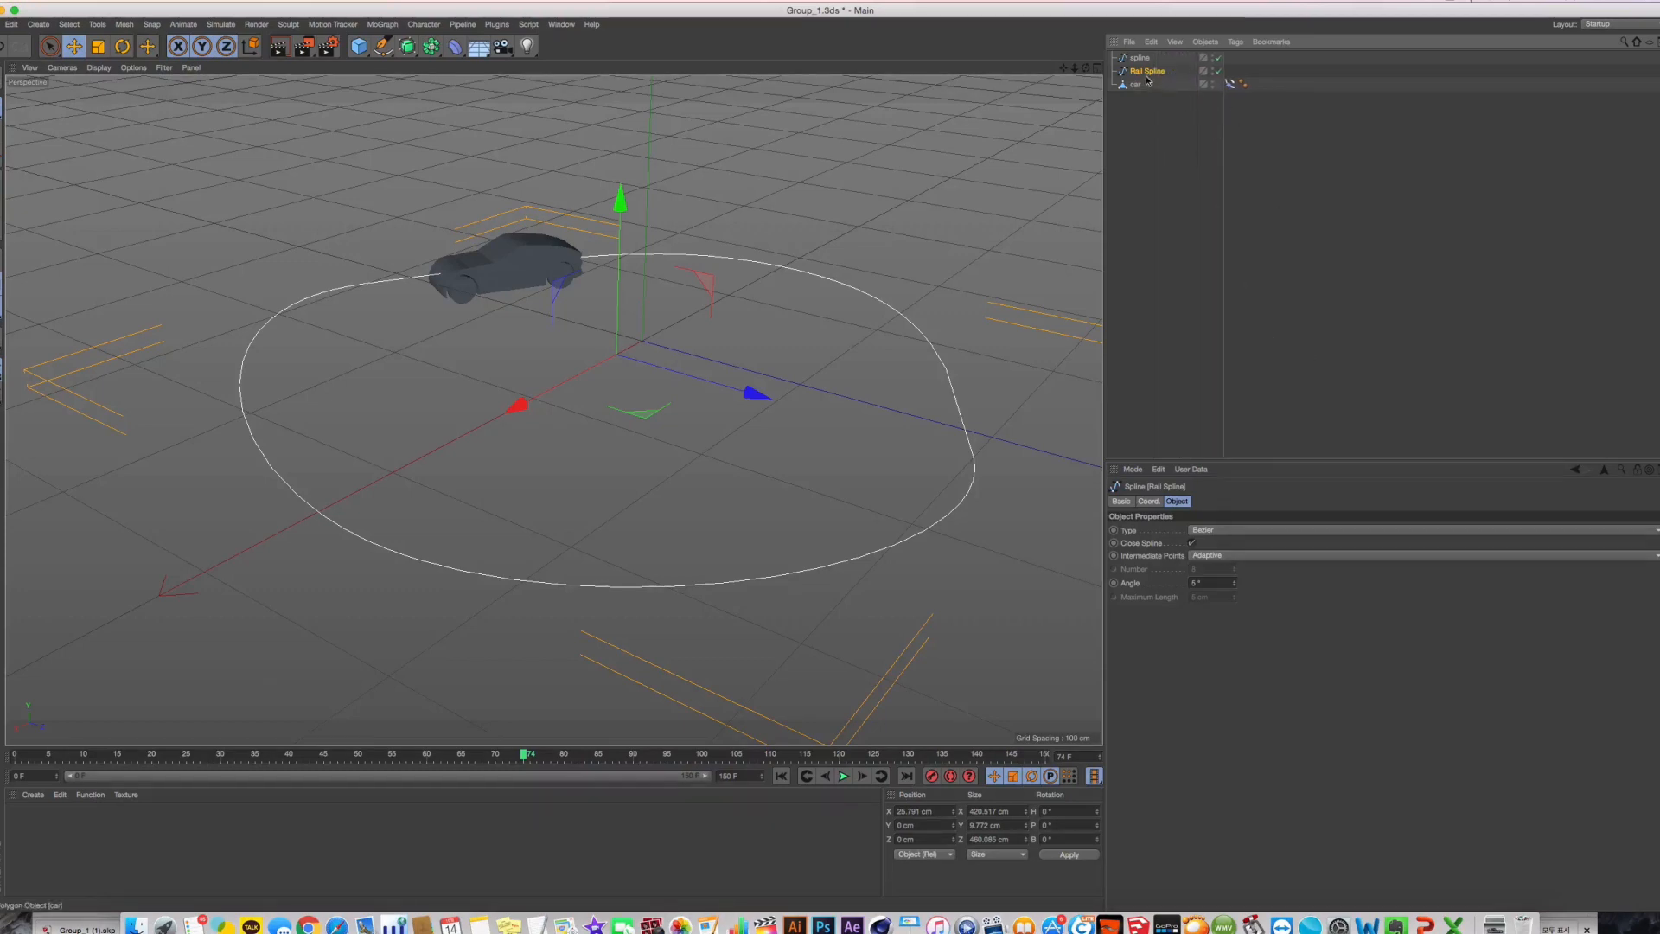
Scale the Rail Spline down uniformly to about 225 by 246 cm and place it at about -5 cm in Y
left_click_drag(618, 273, 617, 232)
left_click(98, 45)
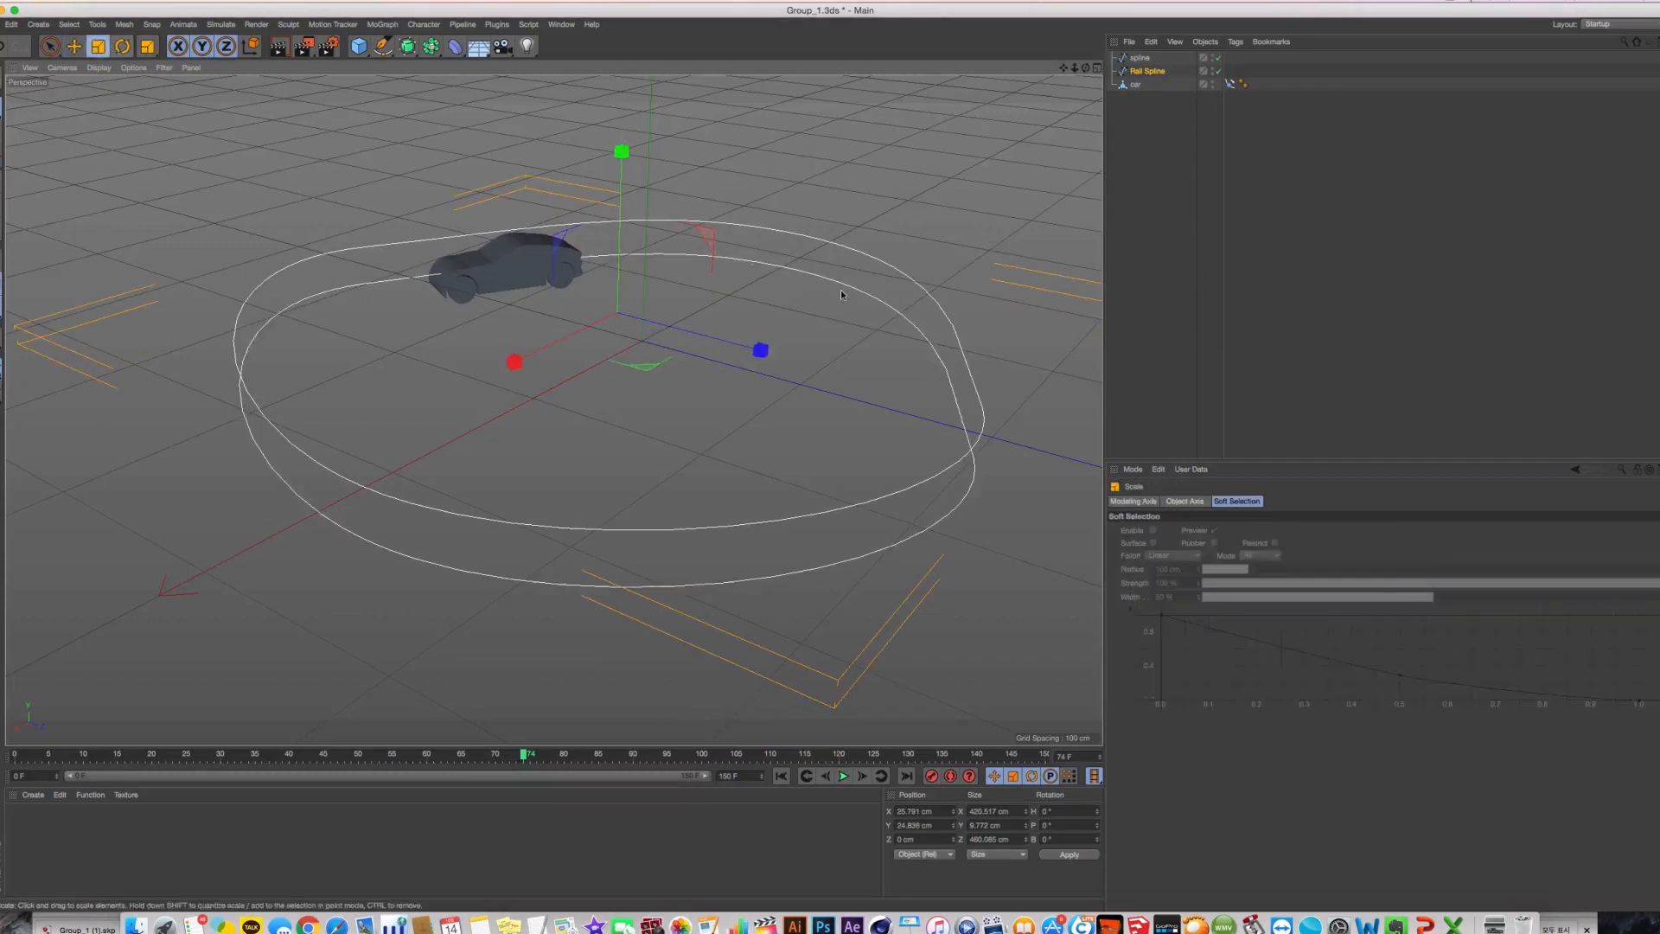
left_click_drag(845, 286, 276, 170)
left_click(75, 47)
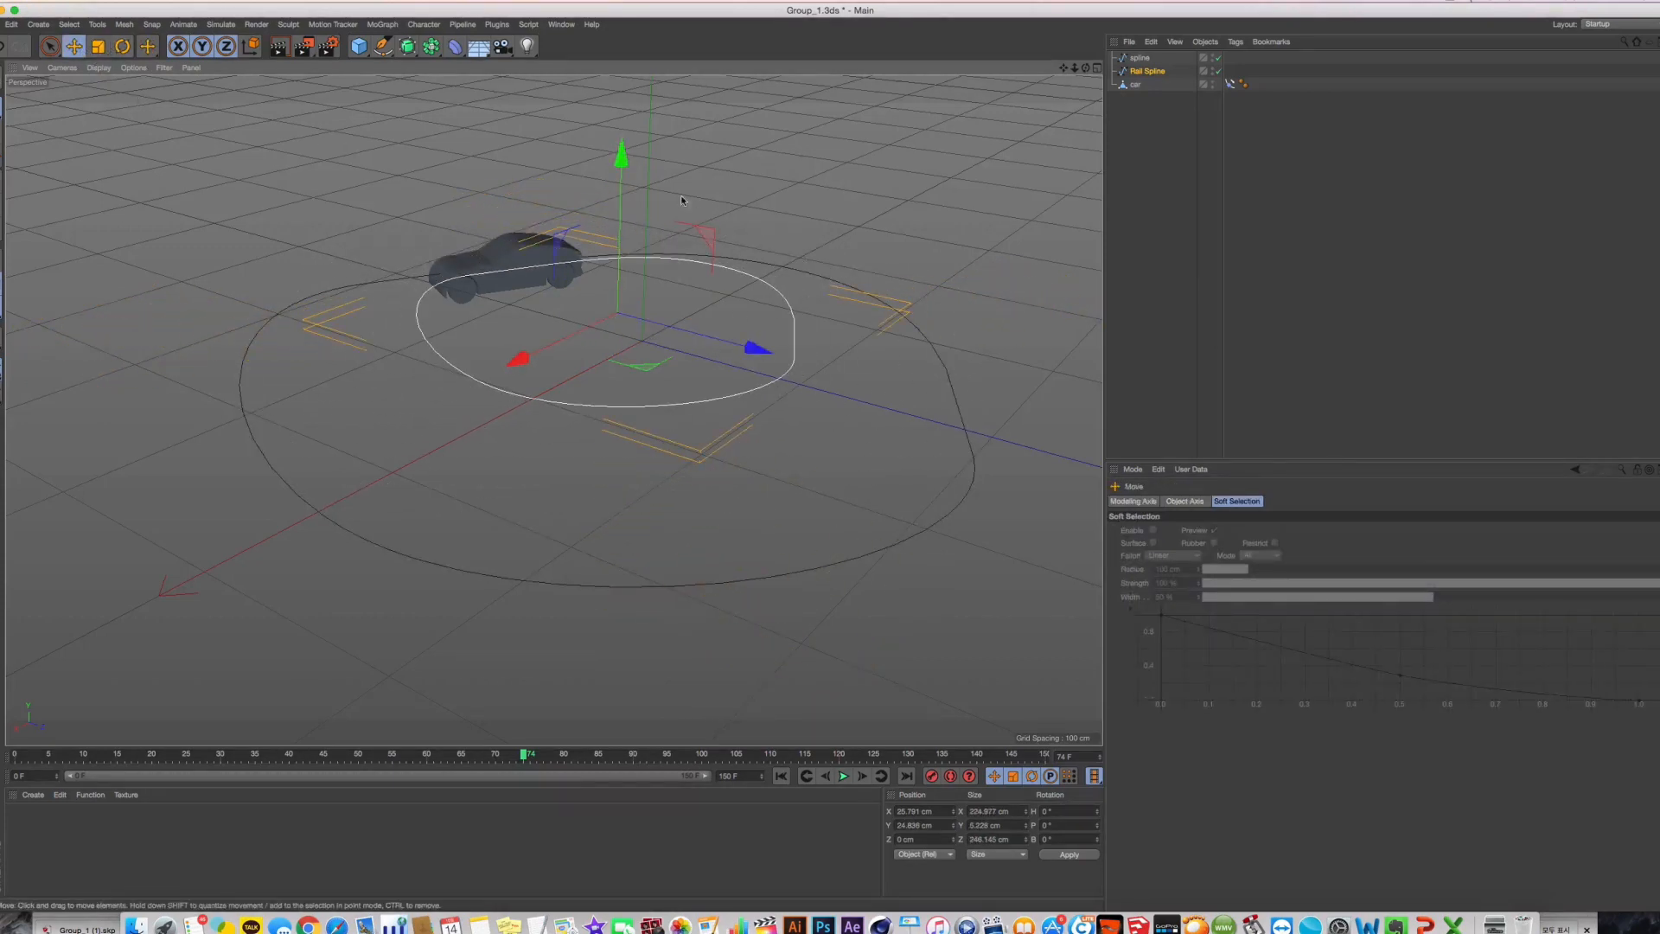
left_click_drag(620, 152, 1339, 118)
Assign the Rail Spline as the Rail Path in the car's Align to Spline tag
left_click(1230, 83)
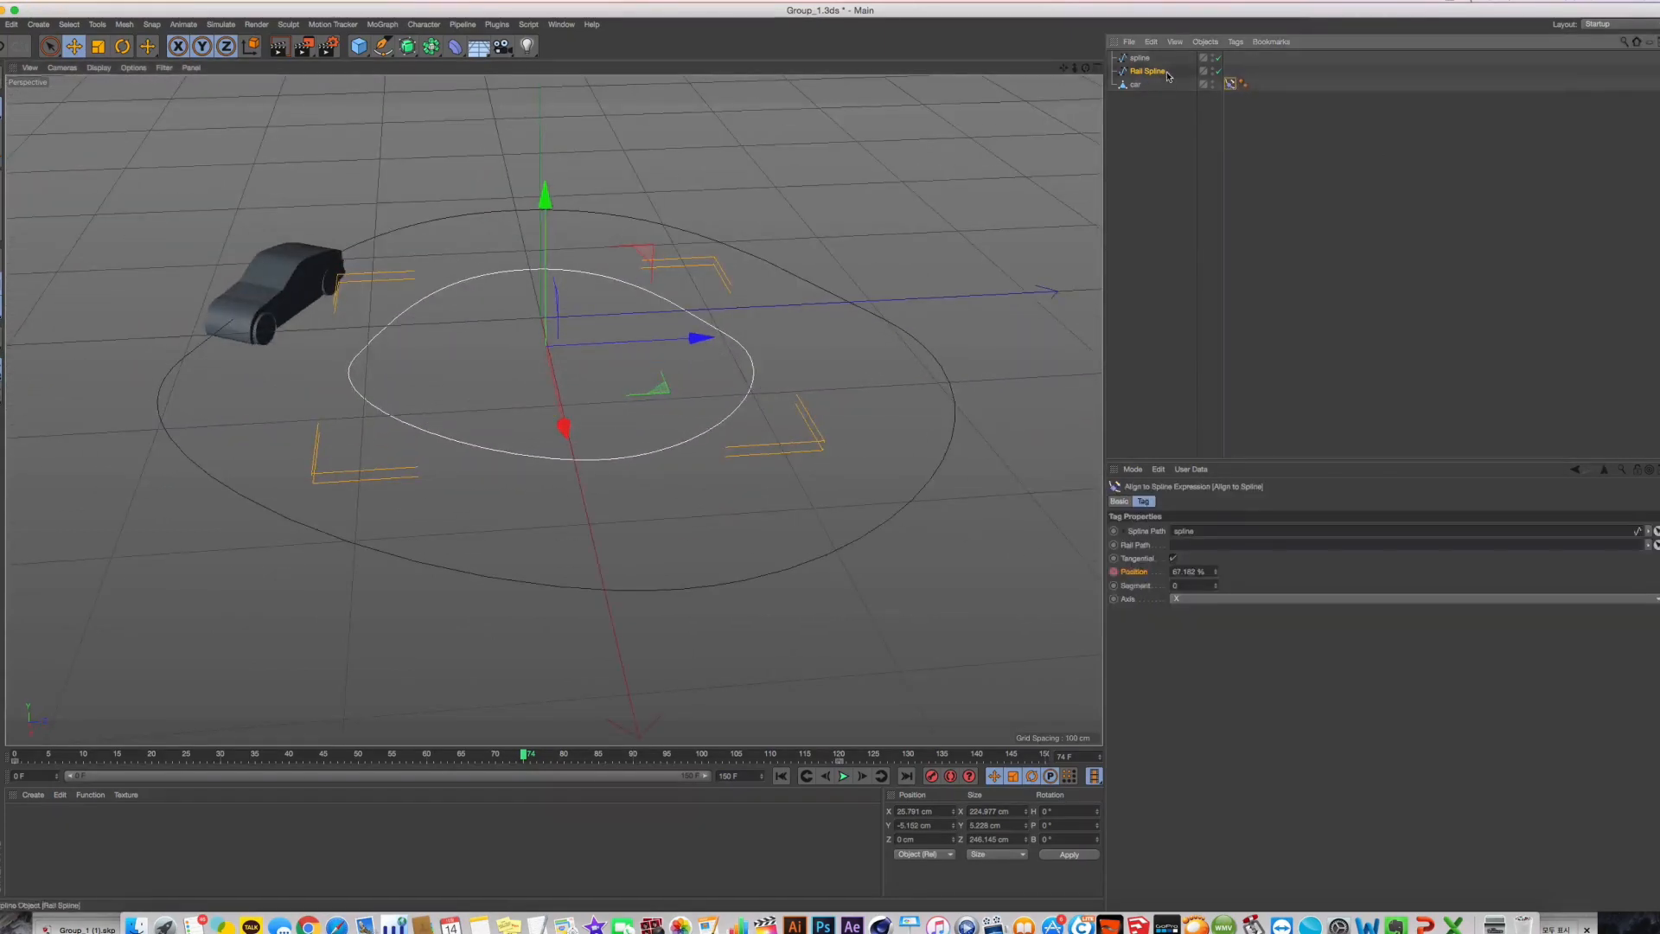
left_click_drag(1150, 71, 1187, 546)
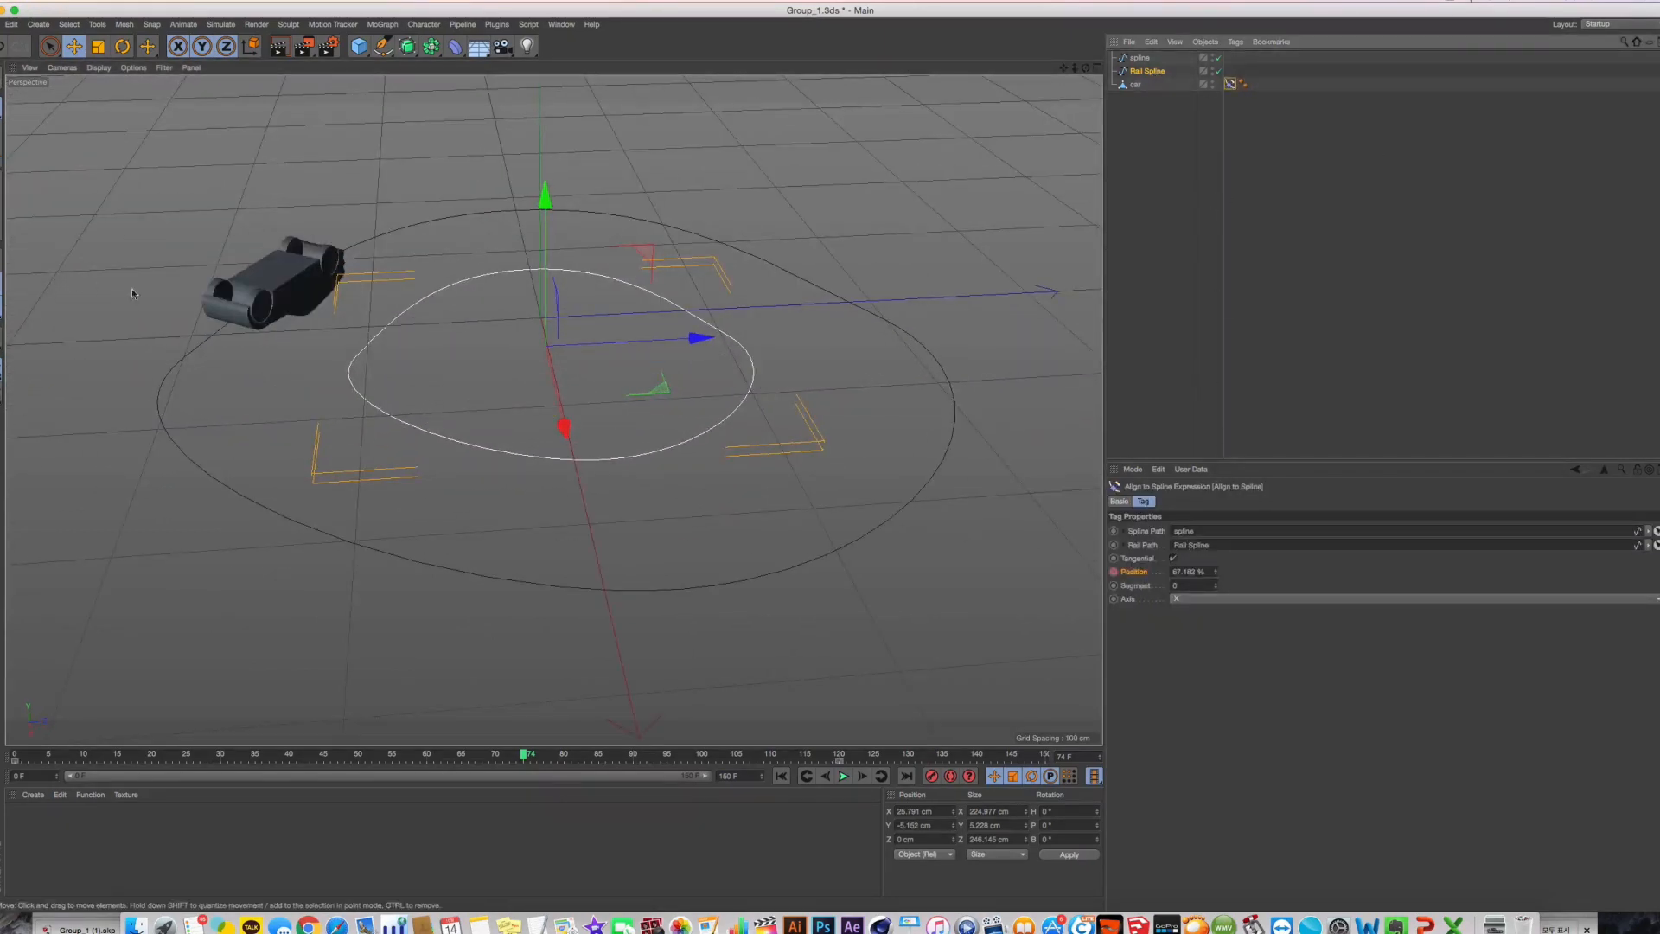
Enlarge the Rail Spline to about 711 by 778 cm, surrounding the path, and lower it to about -30 cm in Y
left_click_drag(131, 288, 438, 200, "alt")
left_click_drag(438, 201, 173, 114, "alt")
left_click(99, 48)
left_click_drag(484, 346, 393, 348)
left_click(74, 46)
left_click_drag(552, 273, 738, 264)
Switch to editing the Rail Spline's points and shift its far-side point slightly
key("Return")
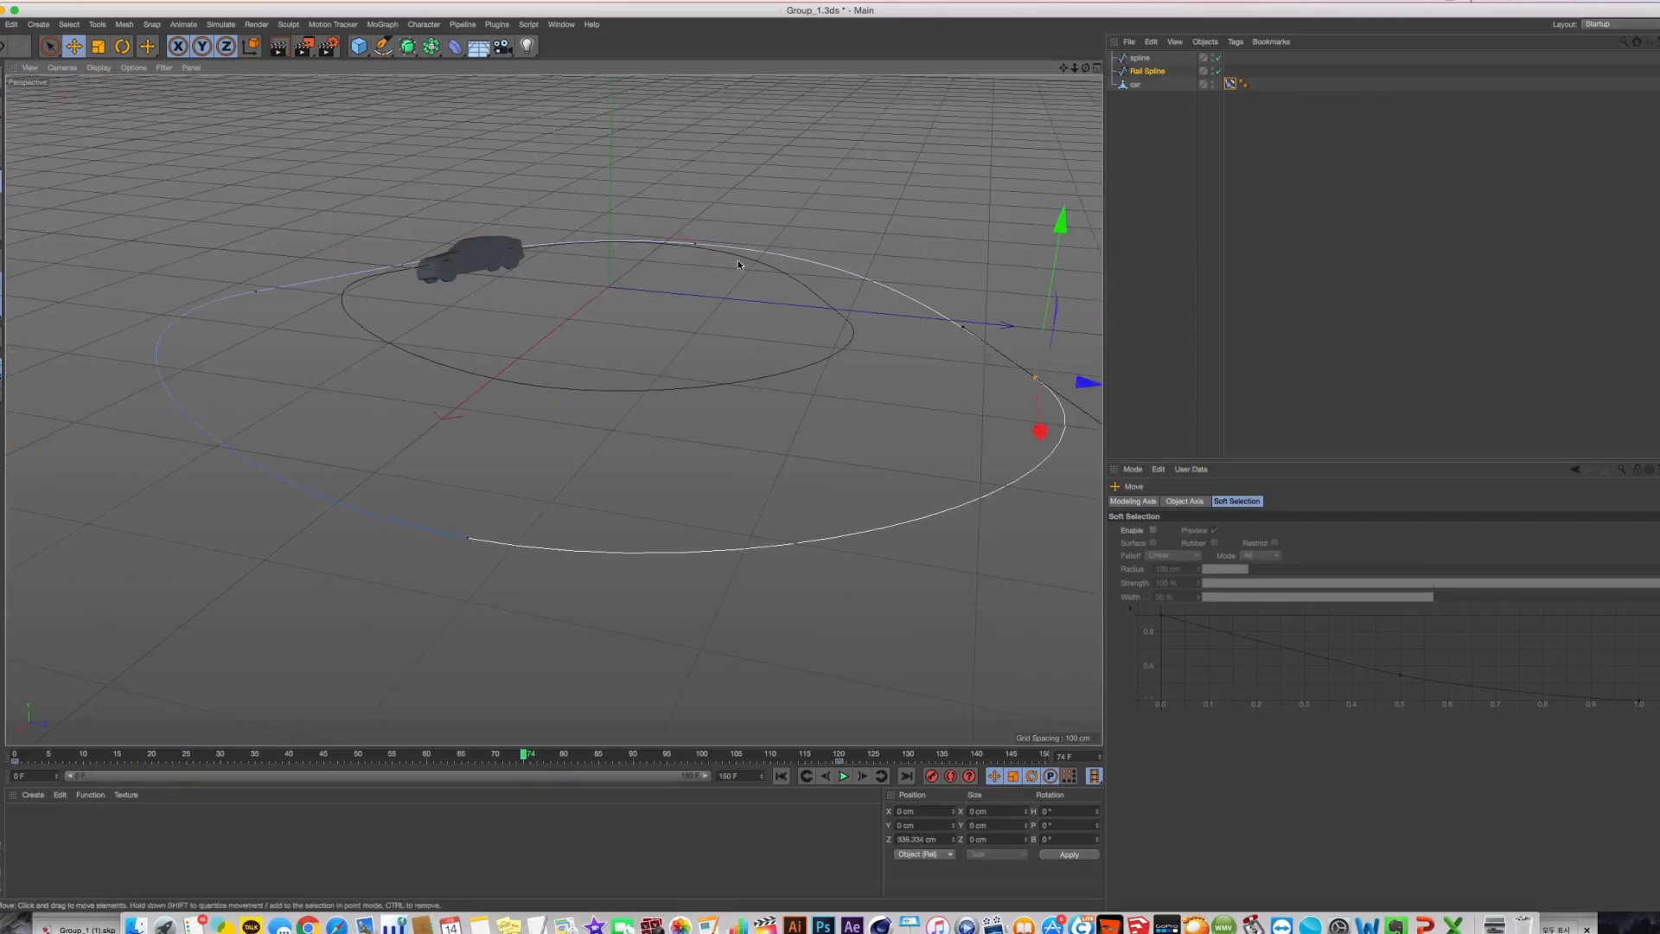
left_click(696, 245)
key("super+a")
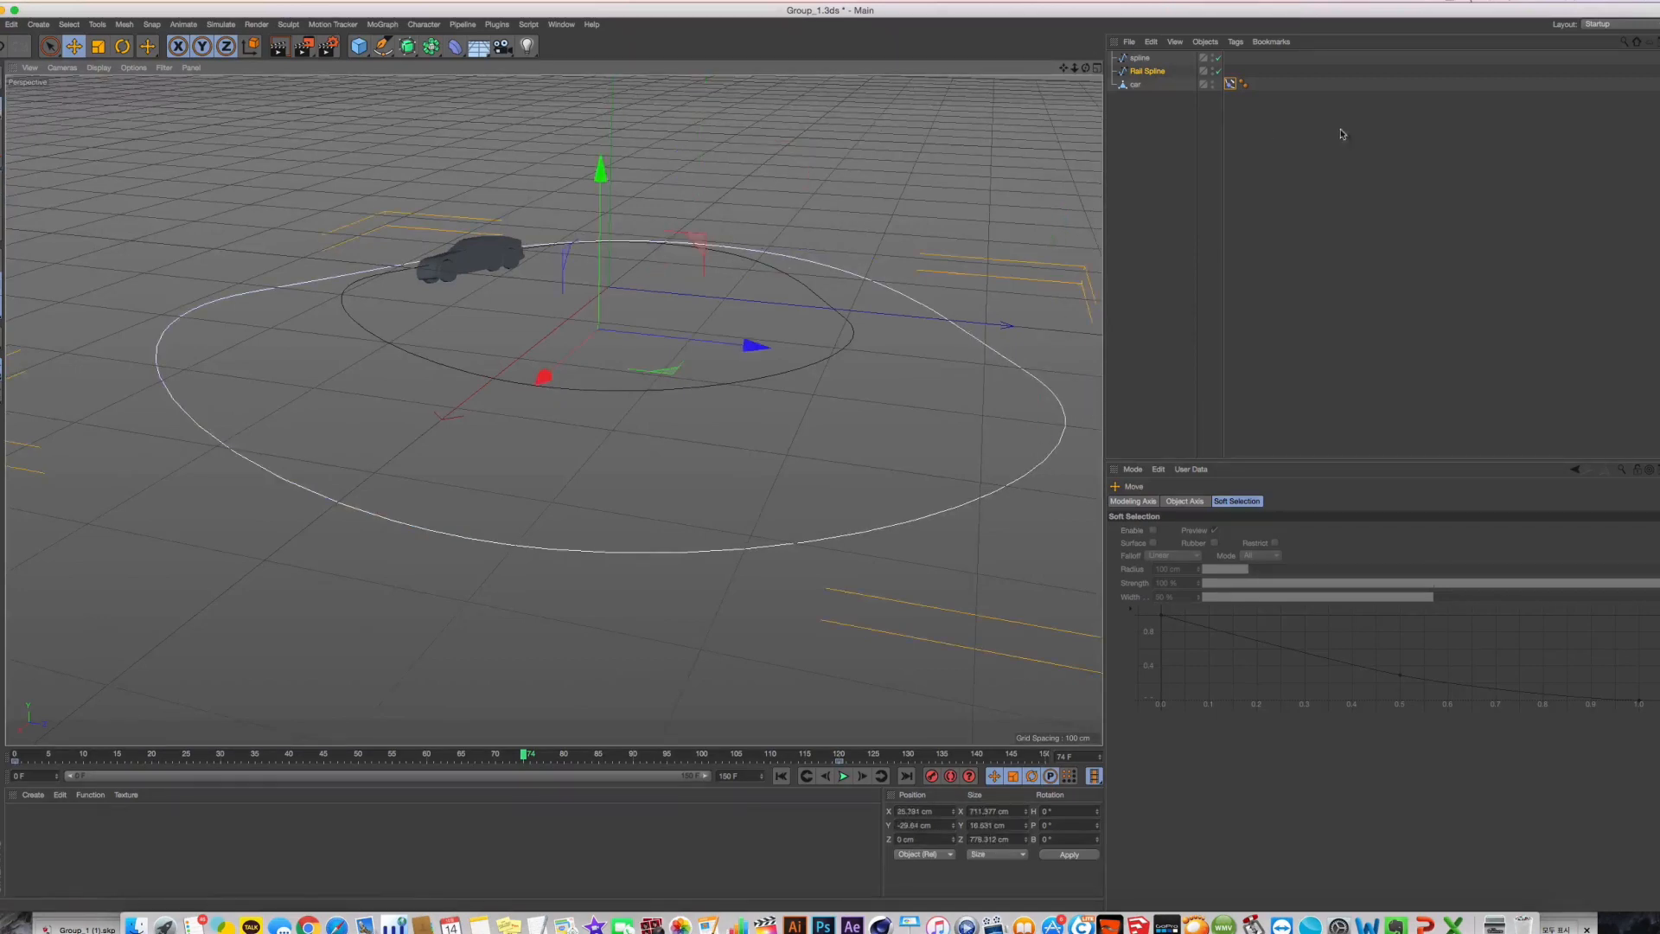
left_click(1133, 71)
key("super+z")
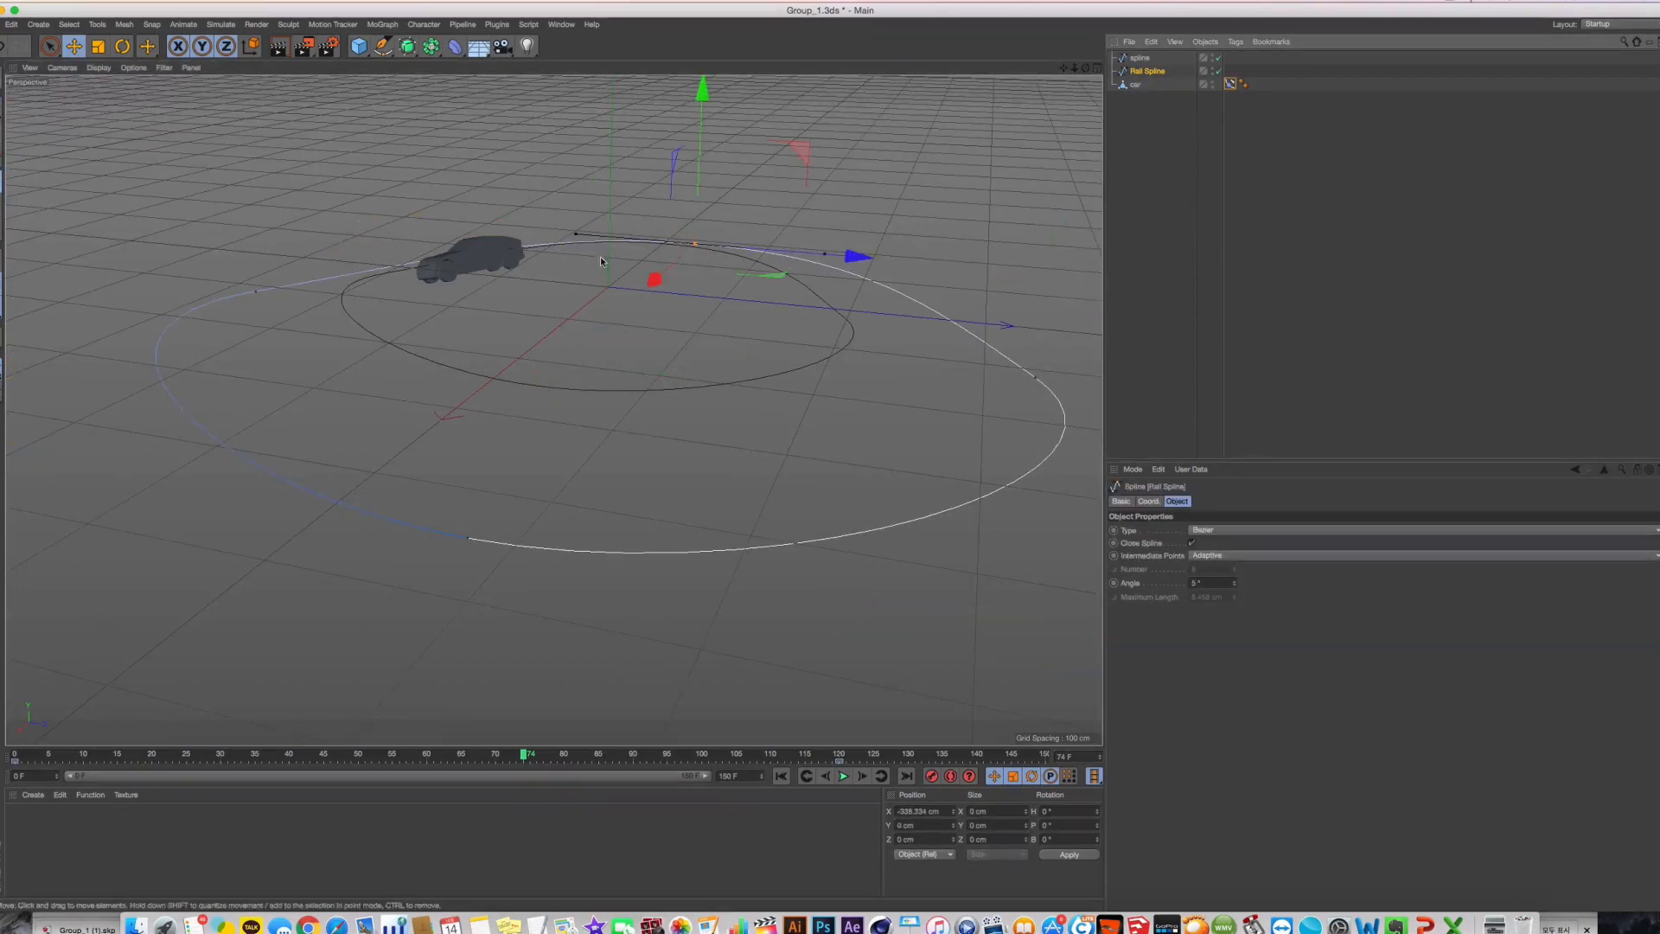
left_click_drag(717, 185, 666, 181)
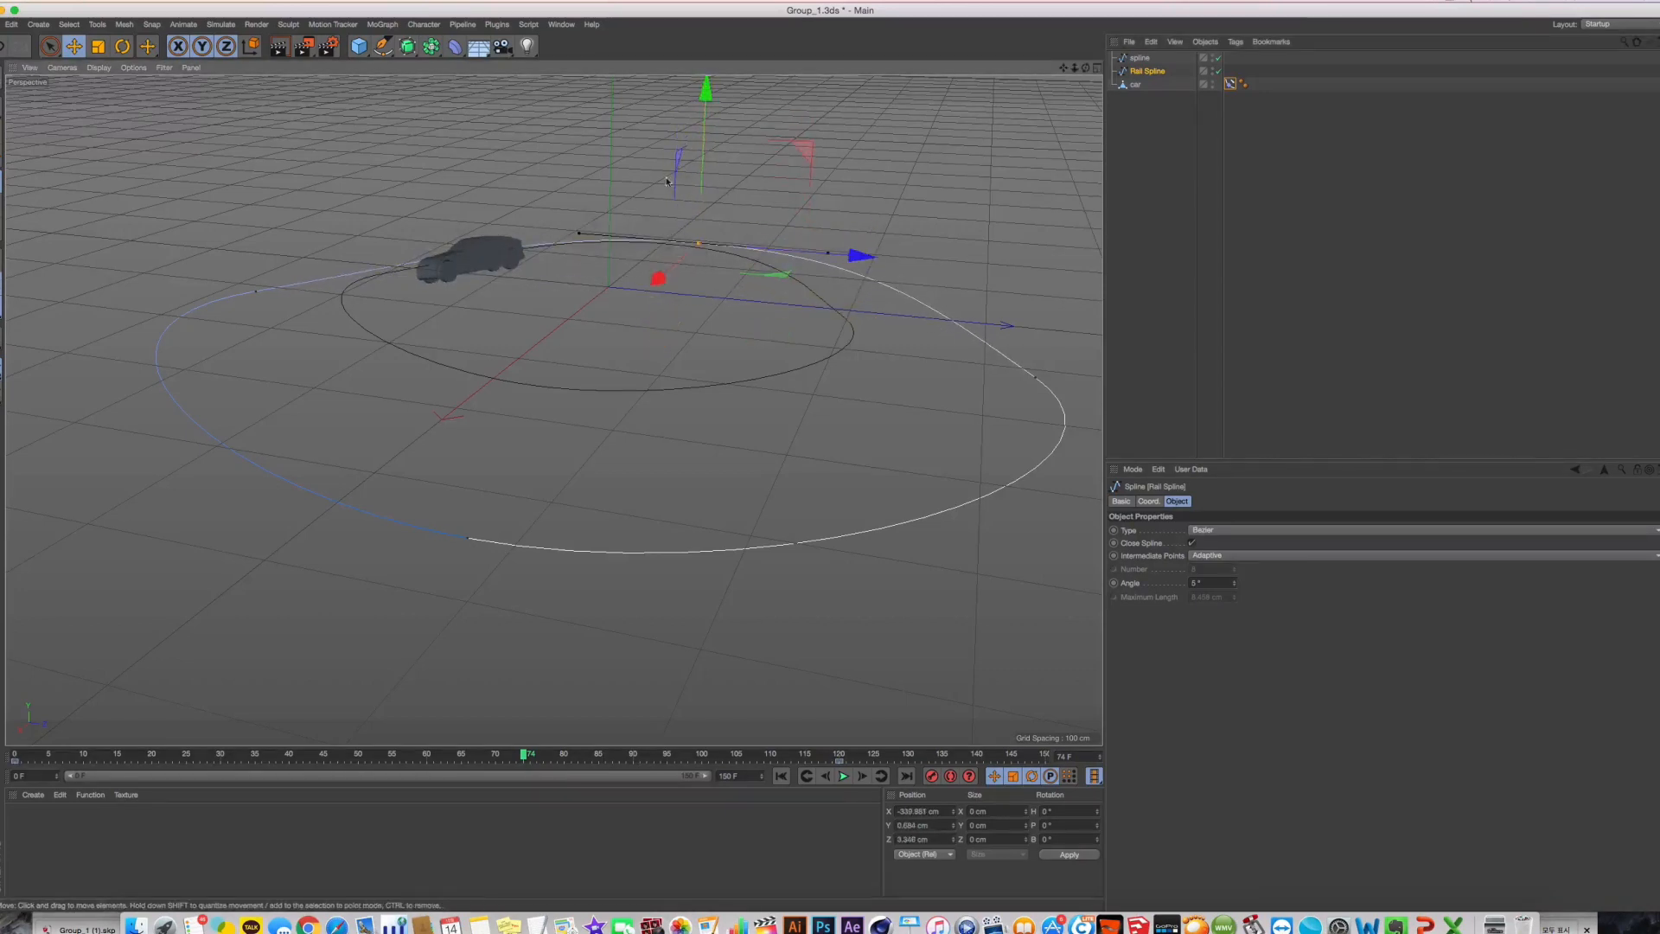
Reshape the Rail Spline by moving three more of its points to uneven heights, and return to whole-object editing
left_click(472, 550)
left_click_drag(477, 498, 829, 416)
left_click(1038, 380)
left_click_drag(1039, 388, 1017, 480)
left_click(256, 293)
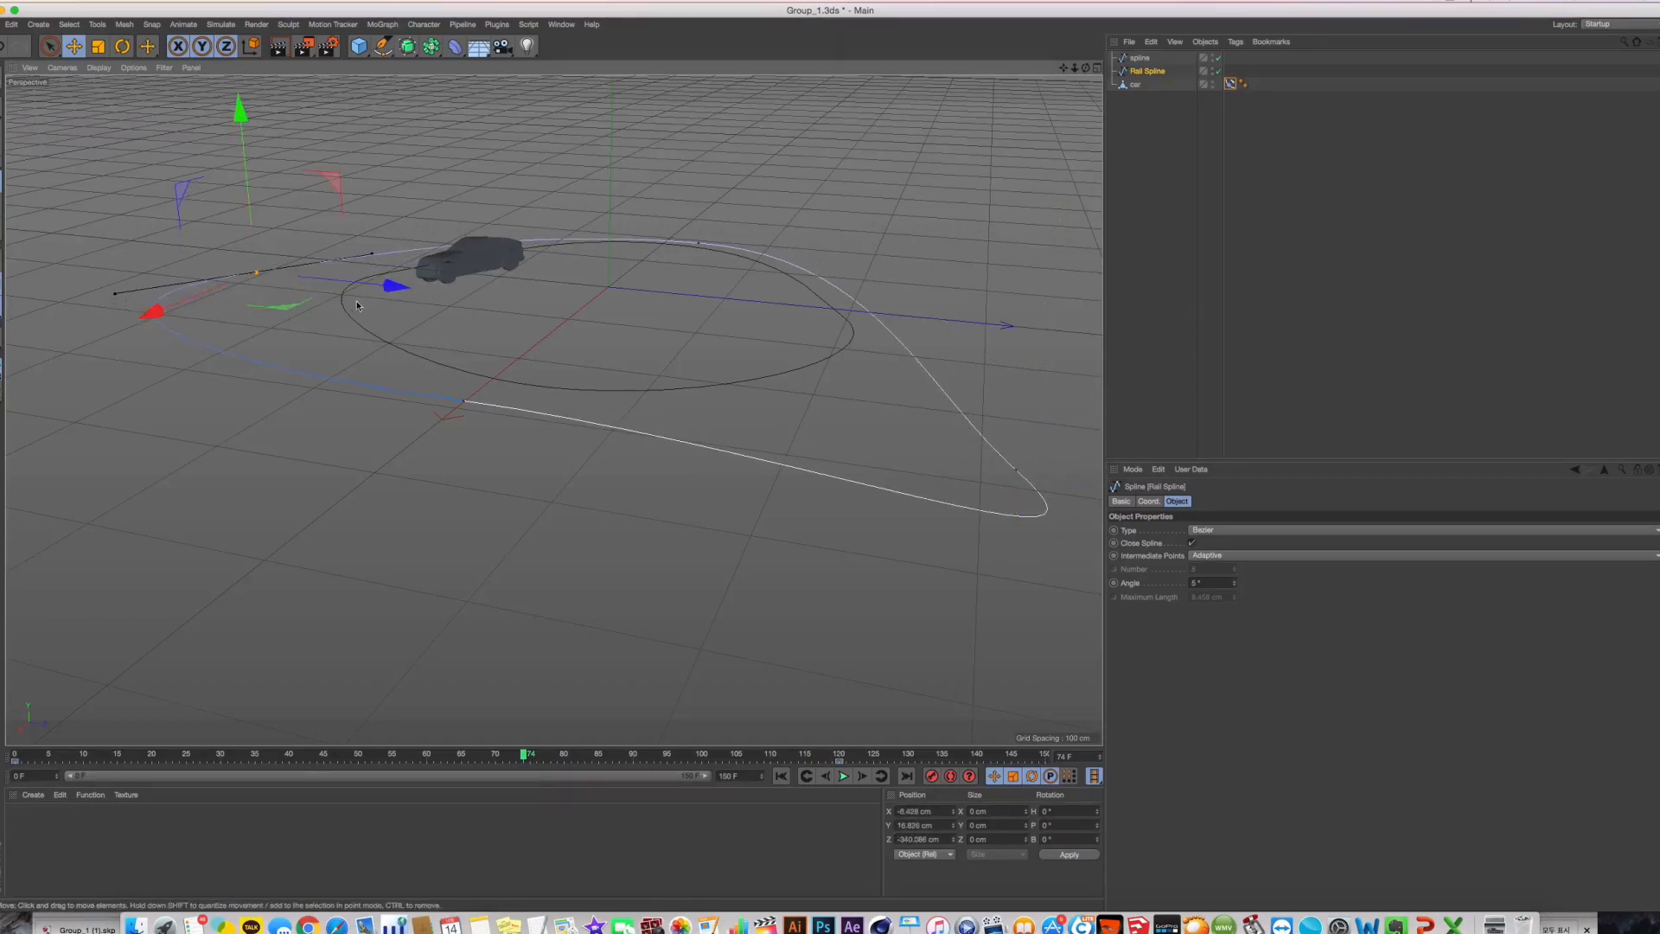
mouse_move(256, 294)
left_mouse_down()
mouse_move(269, 268)
mouse_move(242, 265)
left_mouse_up()
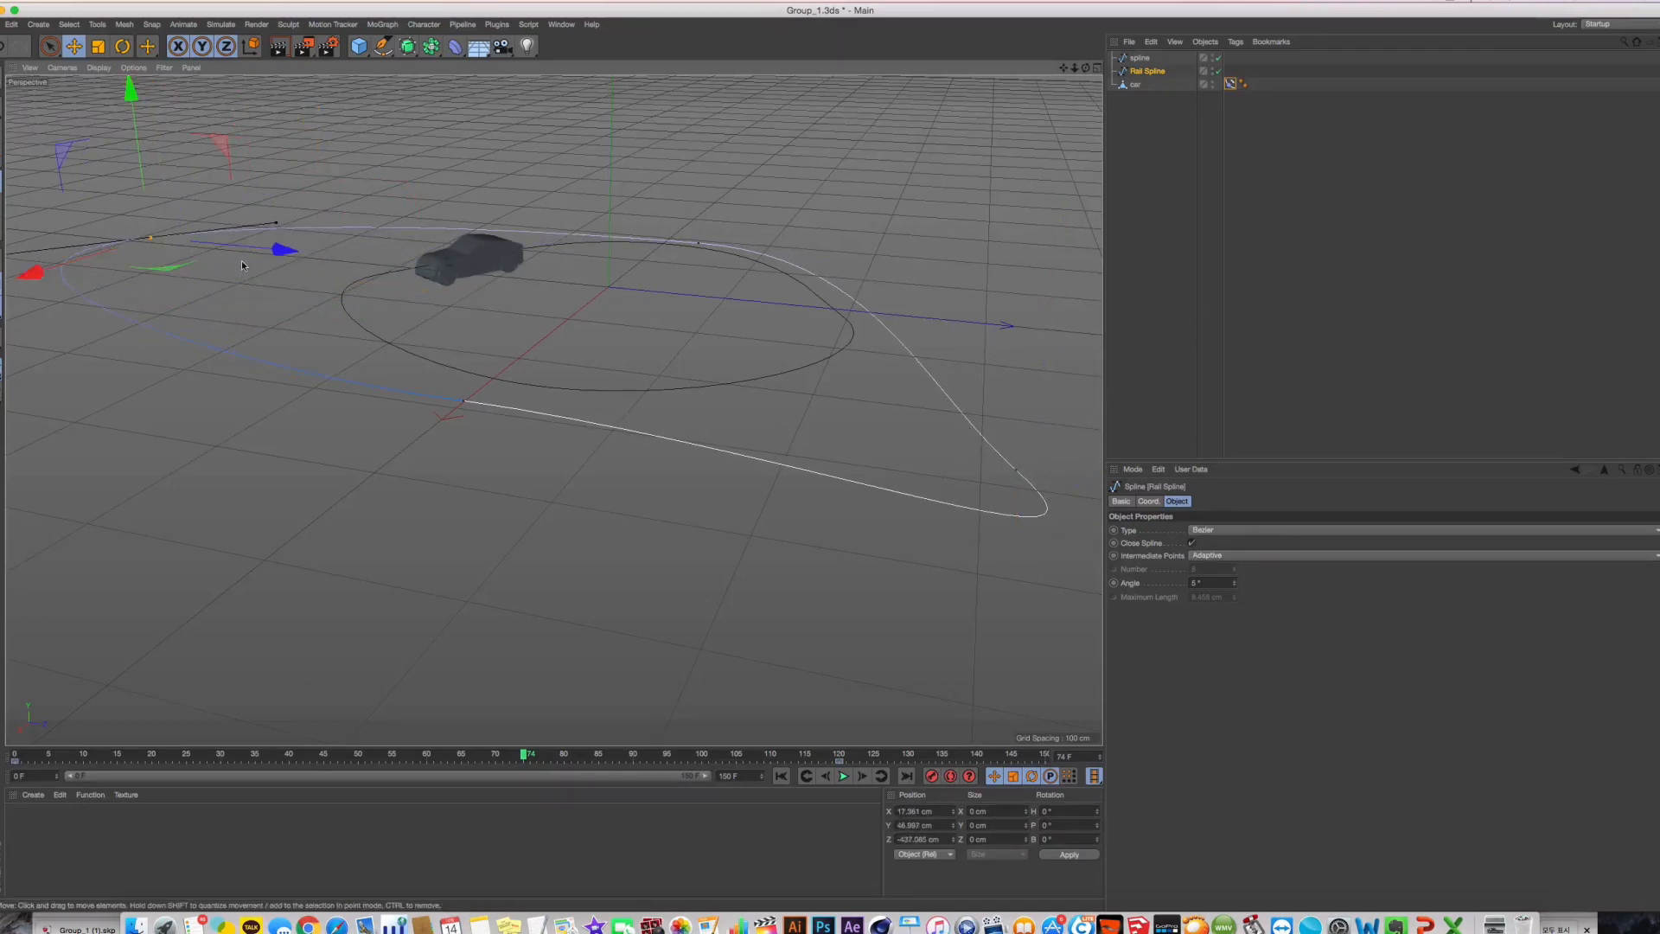
left_click(1, 107)
Play the animation from the start, lower the Rail Spline to about -50 cm in Y during playback, and stop it
scroll(473, 257, "up", 5)
middle_click_drag(463, 270, 433, 314, "alt")
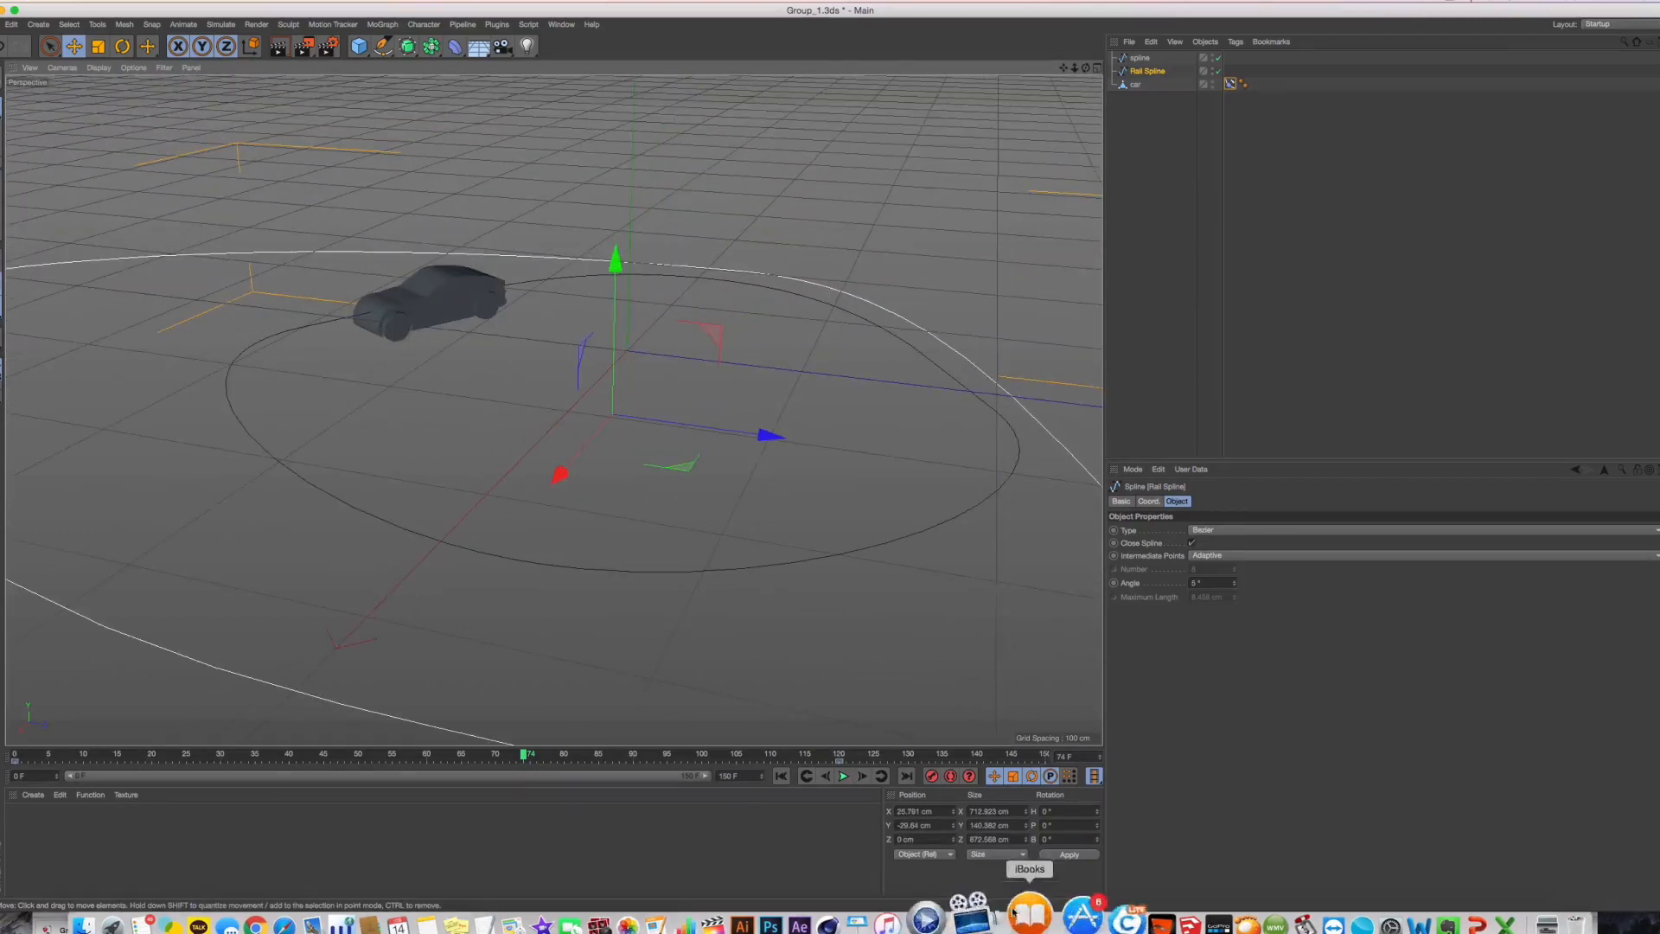
left_click(789, 777)
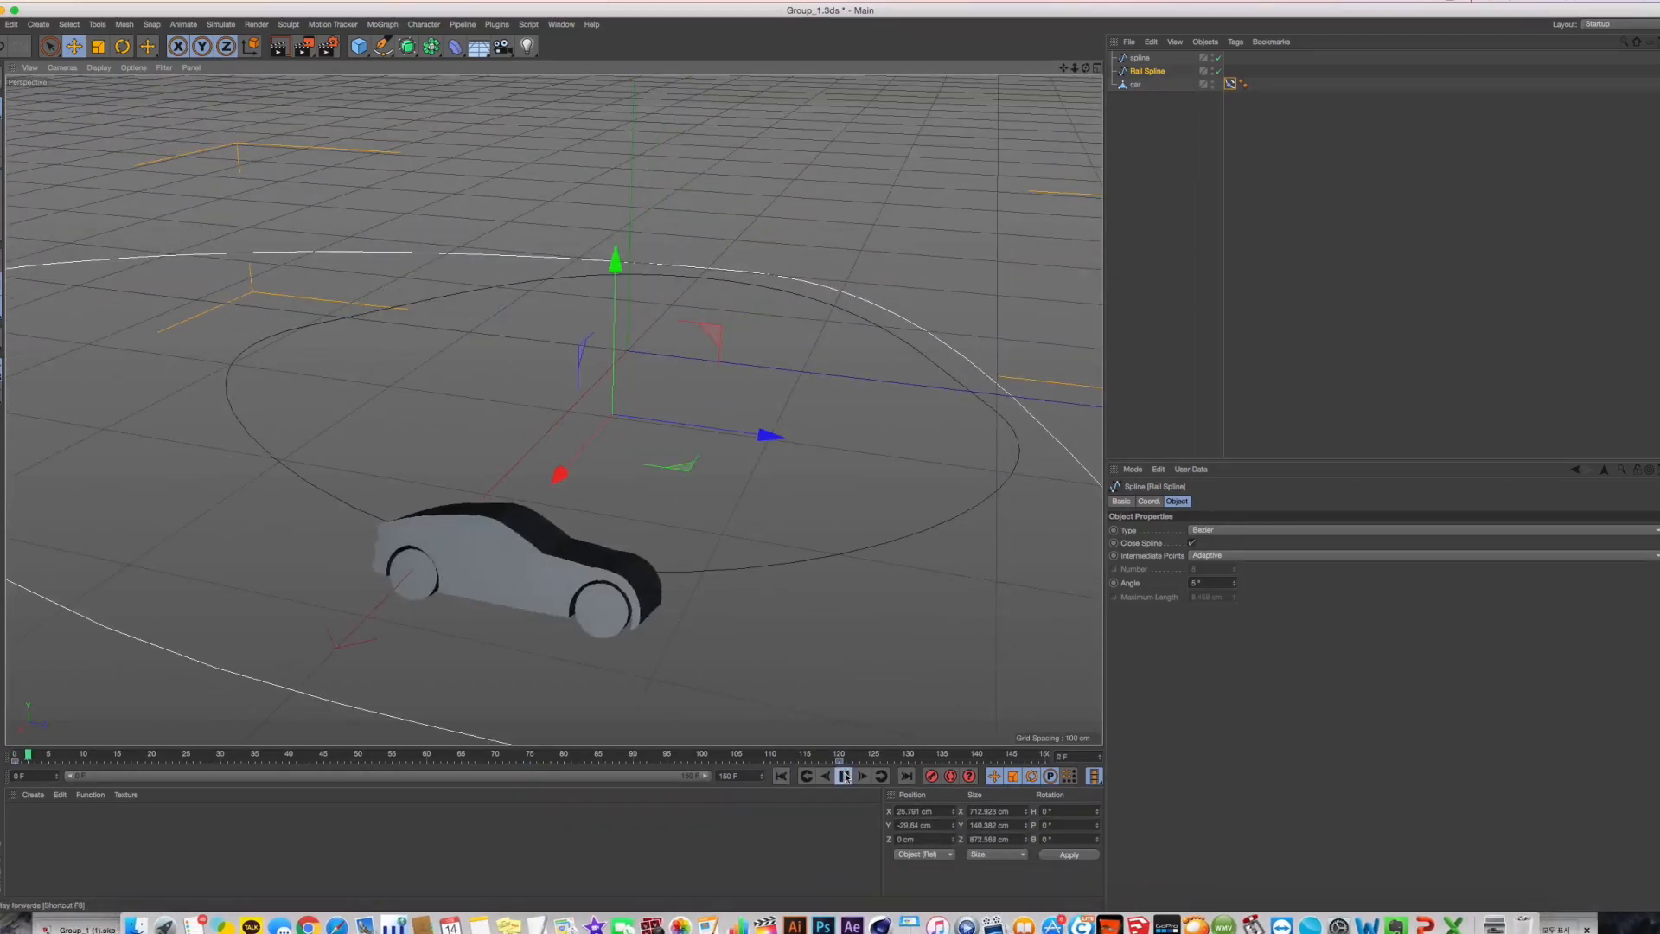
left_click(845, 776)
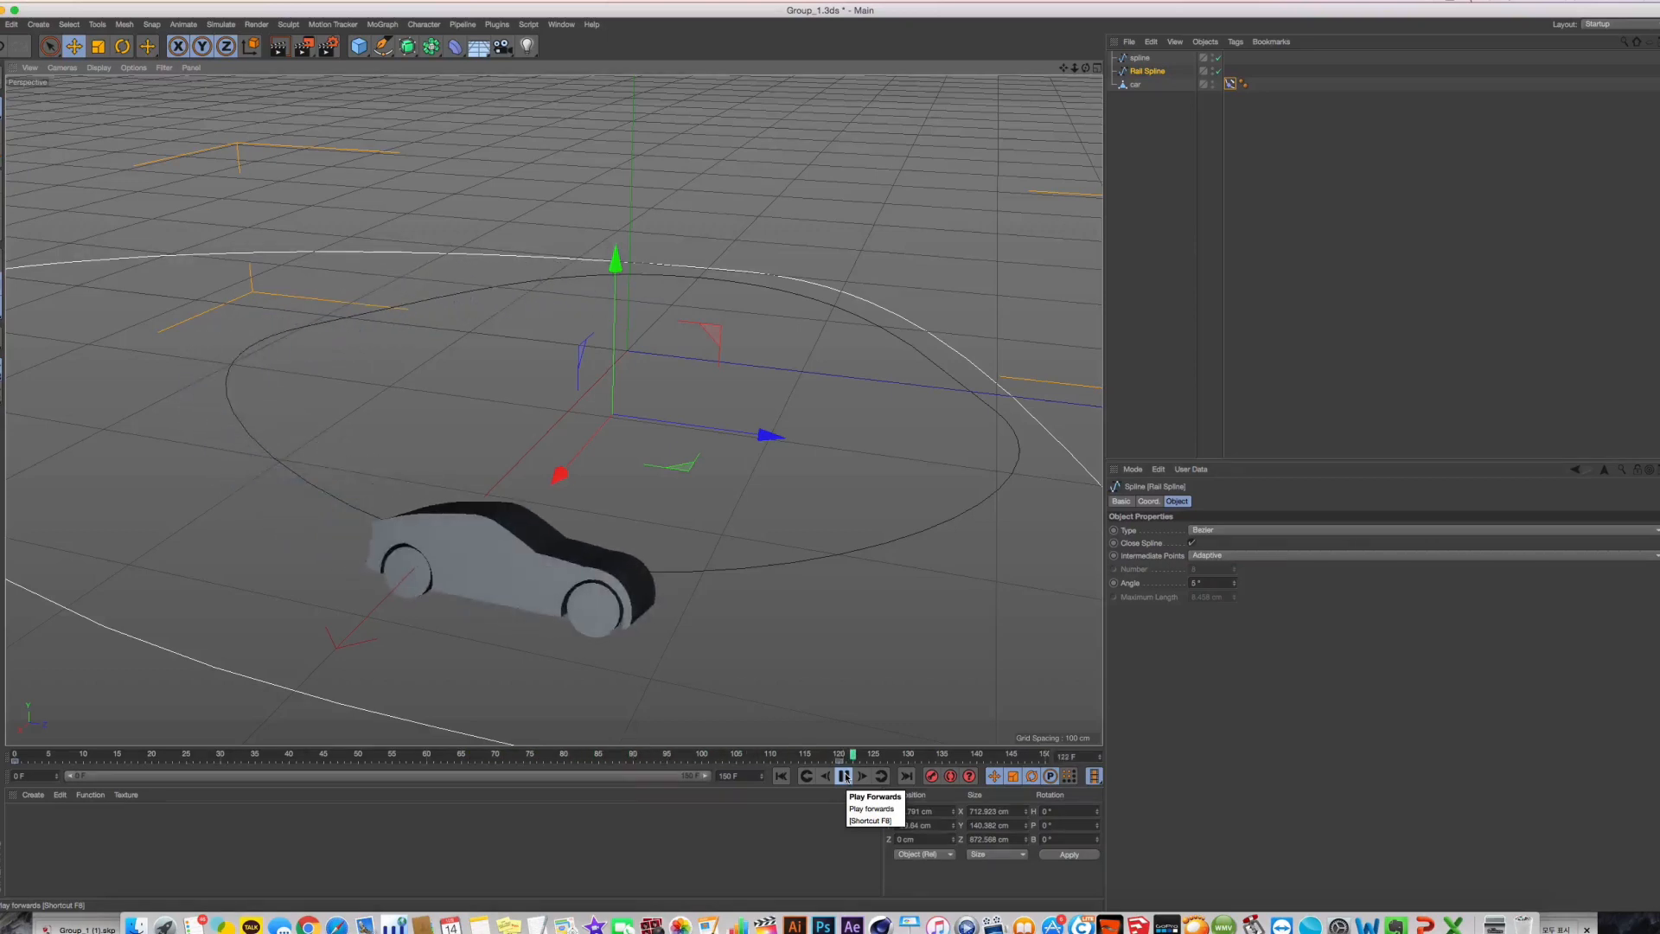
scroll(806, 437, "down", 2)
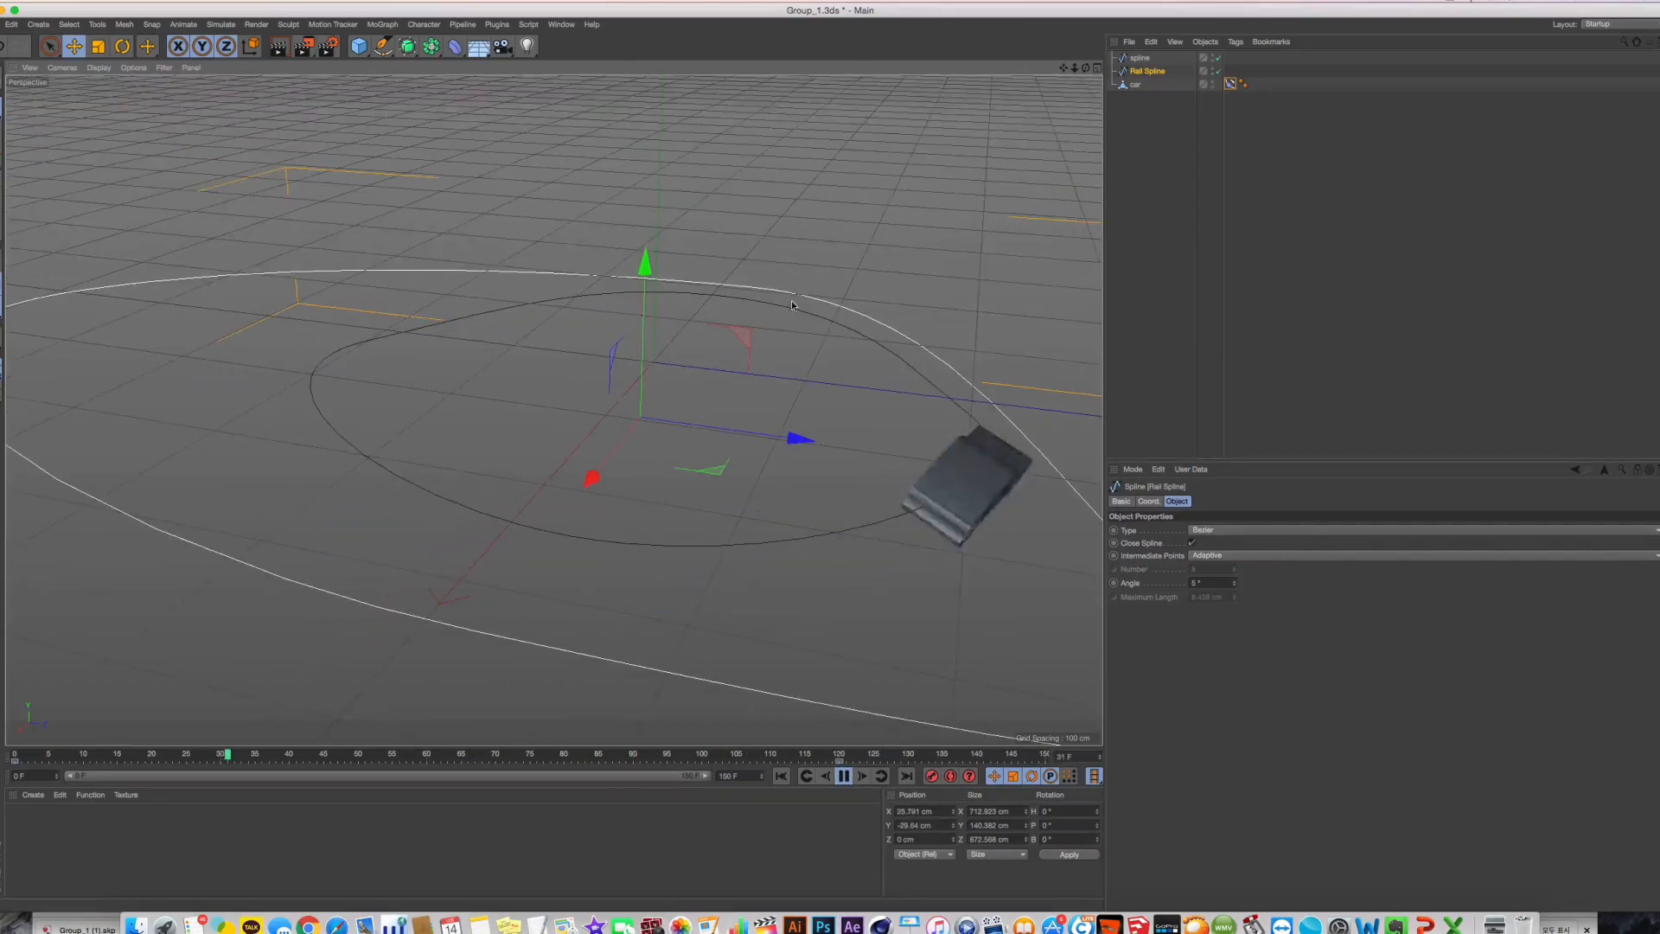
mouse_move(651, 318)
left_mouse_down()
mouse_move(667, 462)
mouse_move(661, 197)
mouse_move(657, 335)
left_mouse_up()
left_click(844, 776)
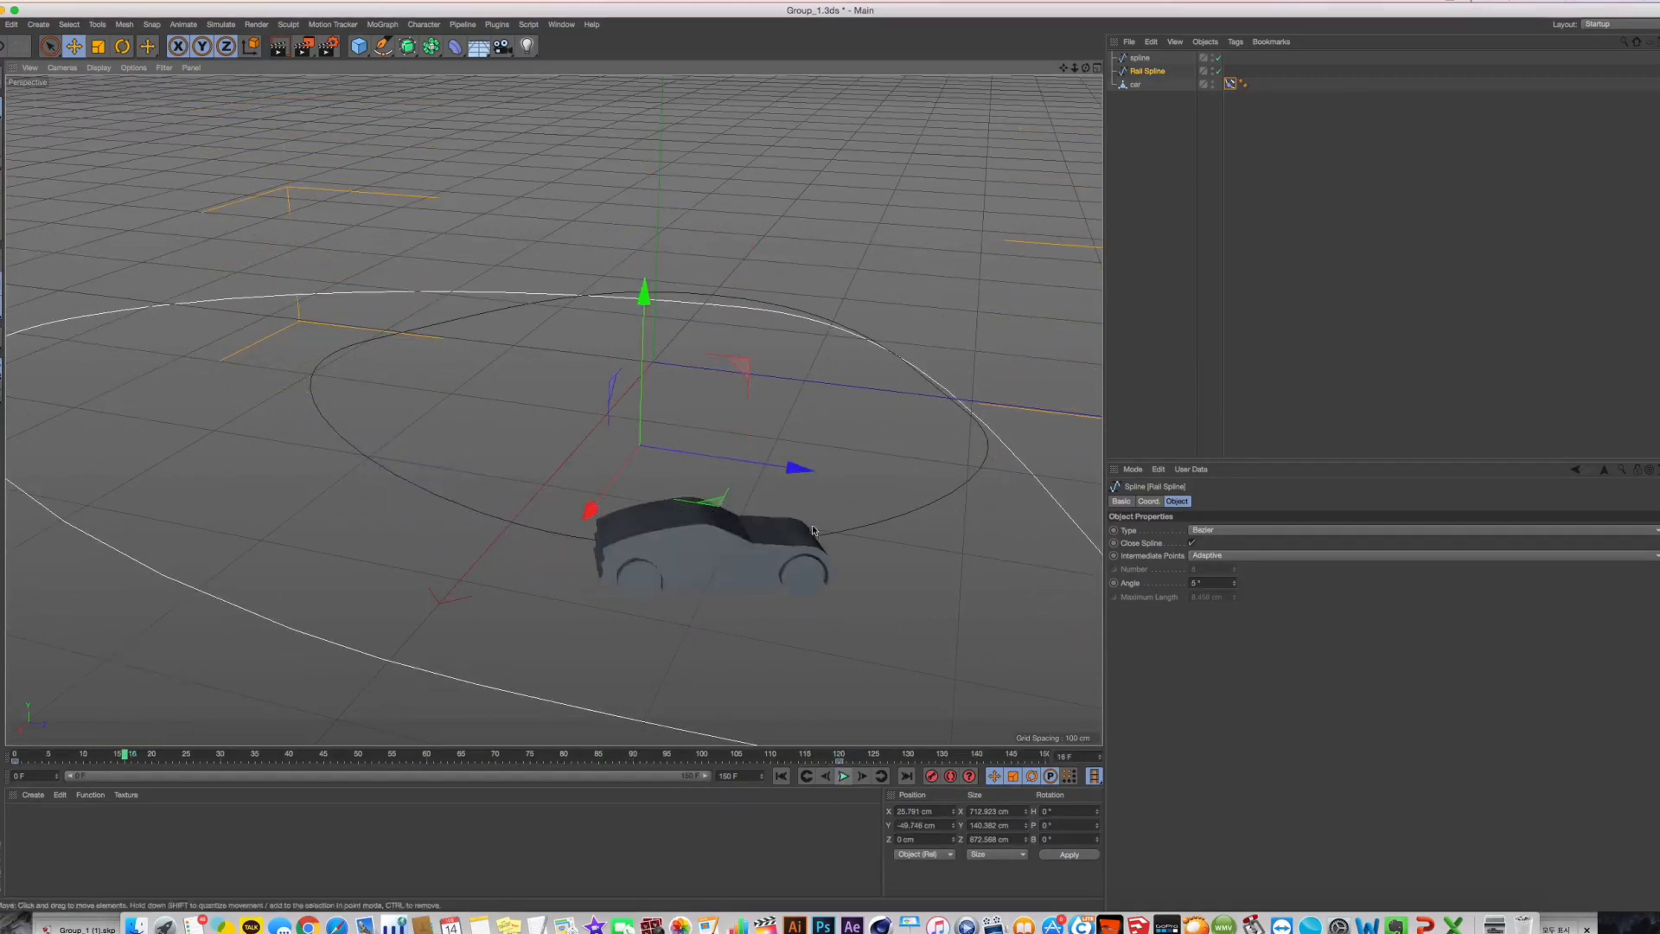
Review the rail settings in the car's Align to Spline tag and delete the Rail Spline
scroll(744, 519, "down", 5)
left_click_drag(744, 519, 660, 554, "alt")
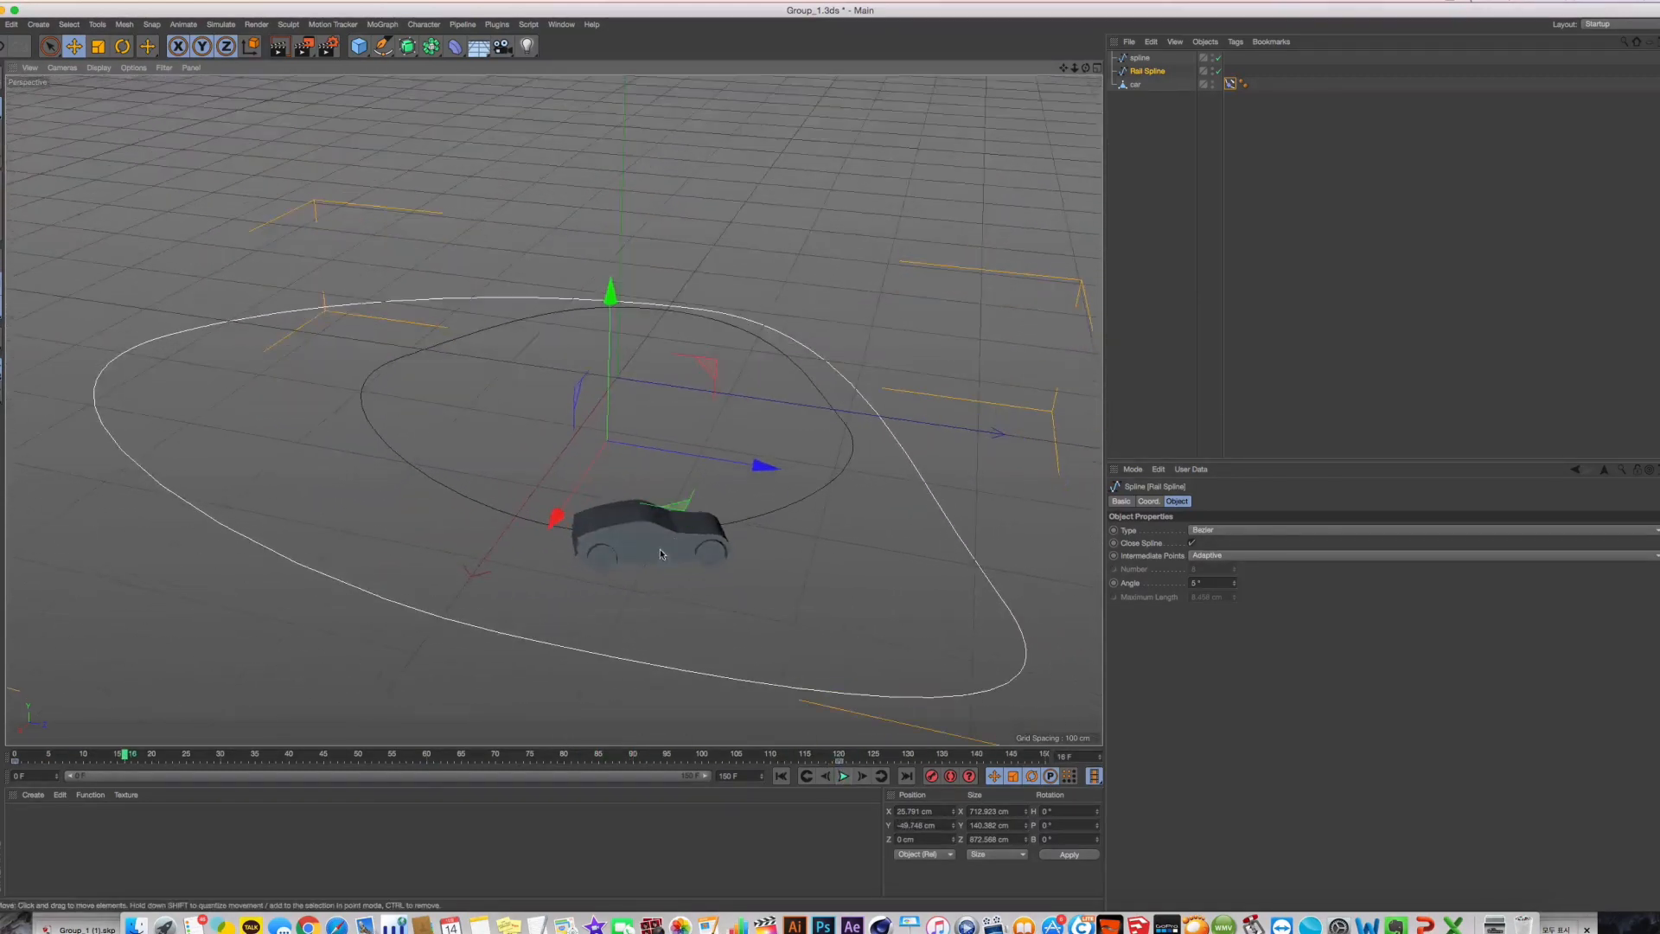
left_click(1226, 85)
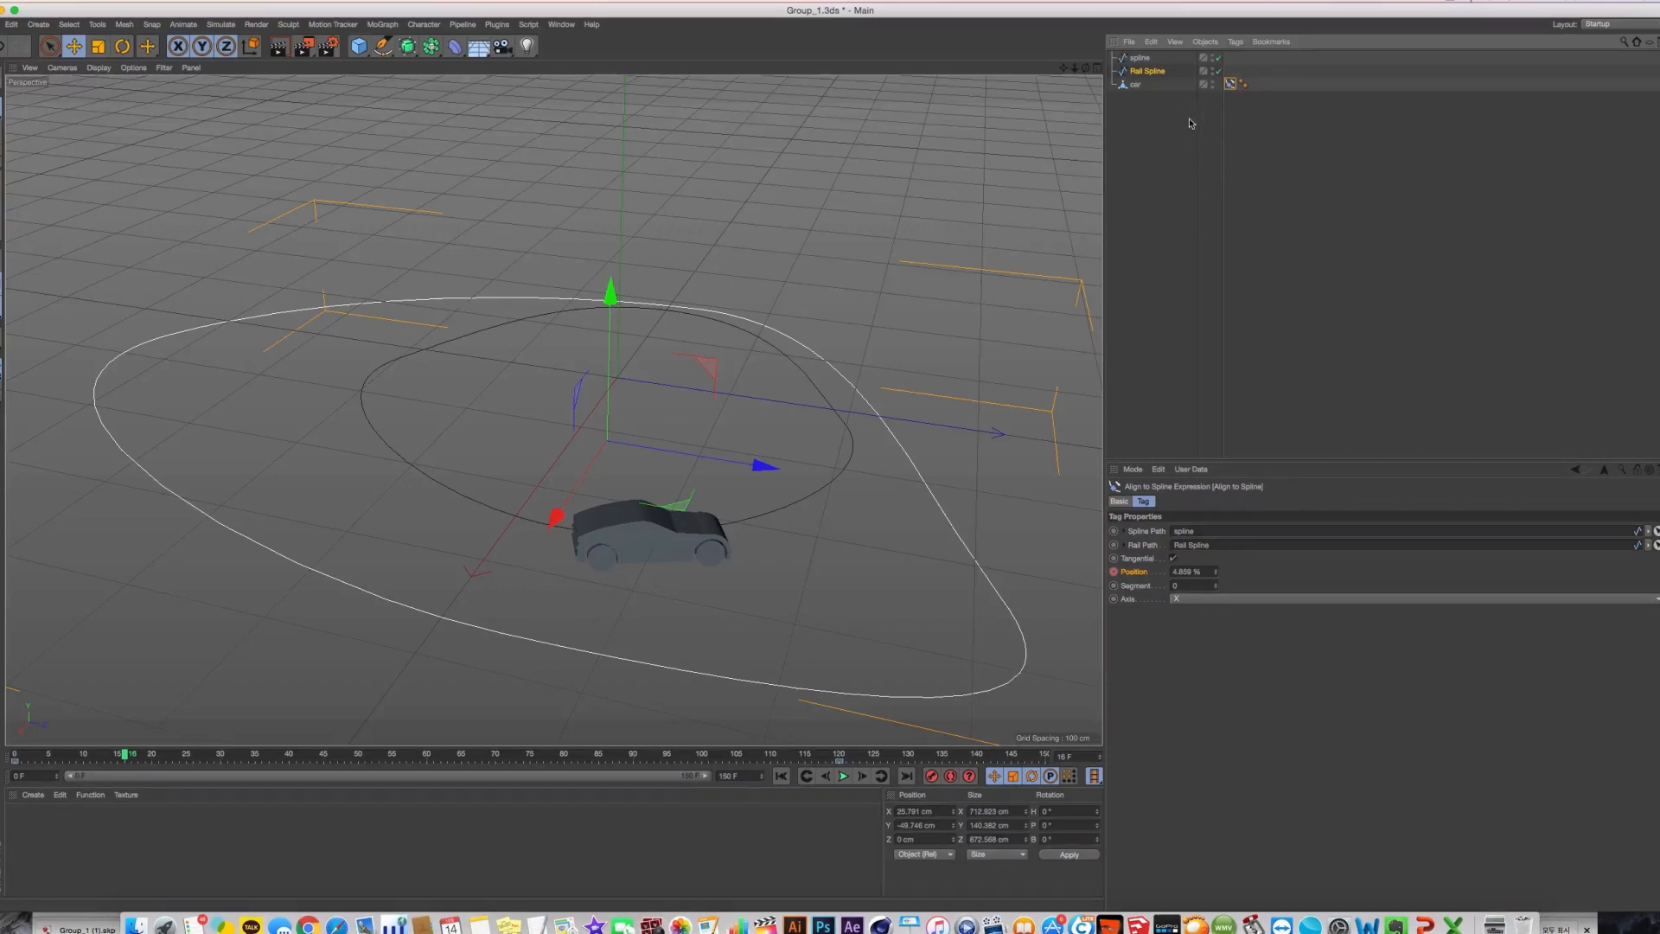
key("Delete")
Rename the path spline as spline_1
left_click(1139, 58)
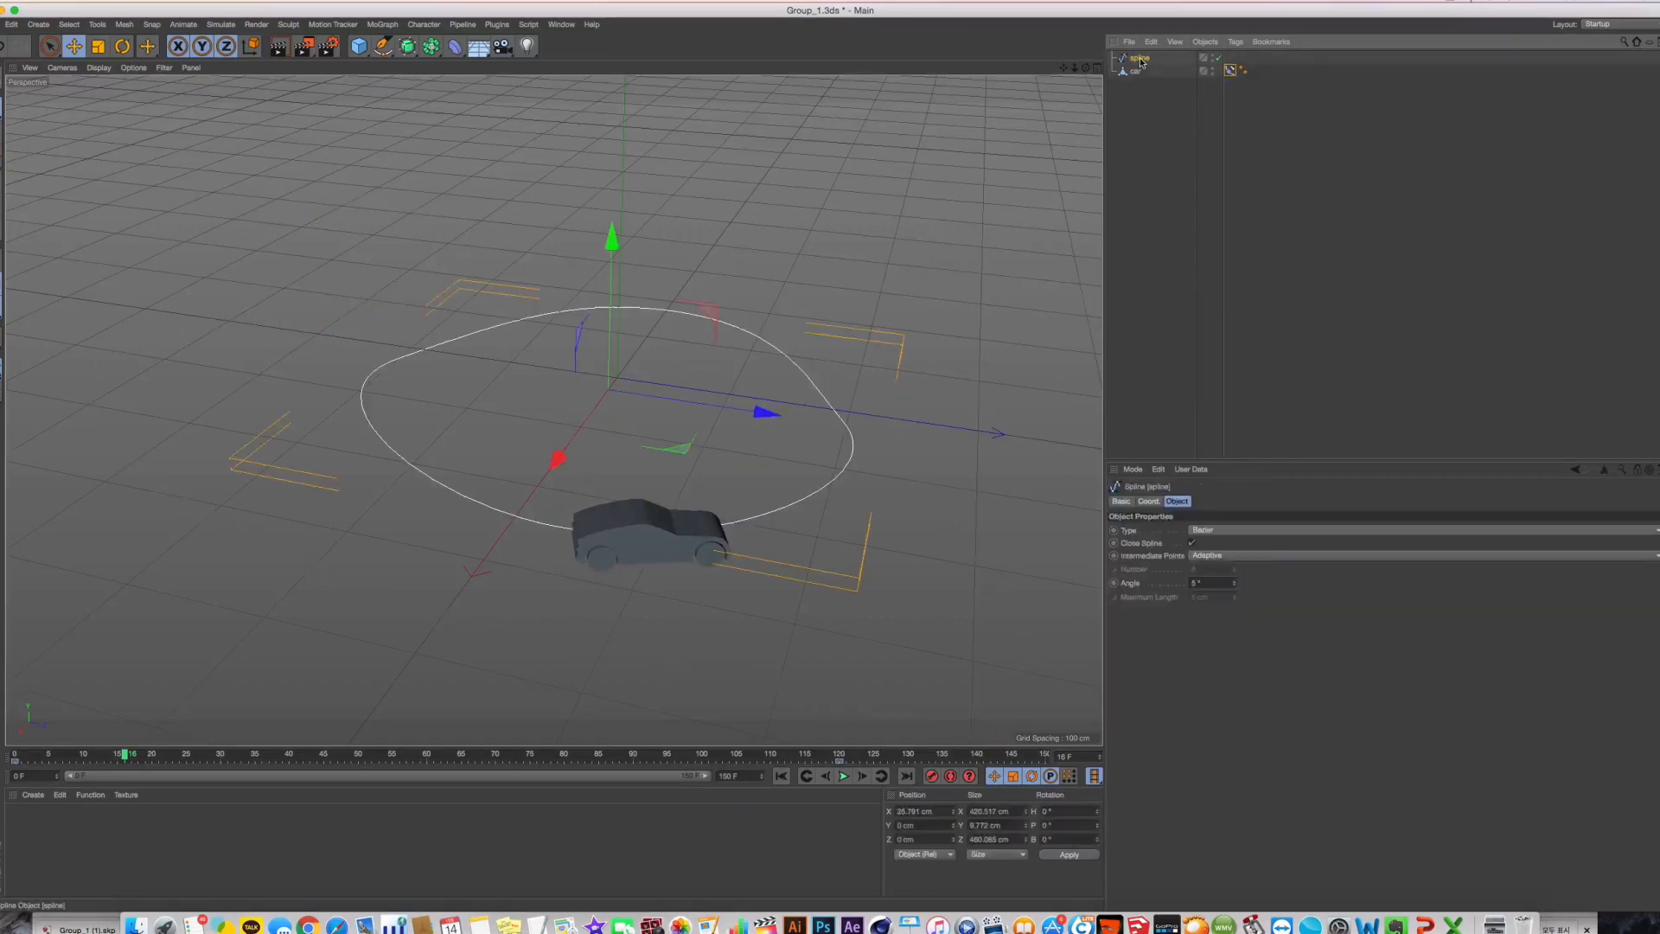
scroll(672, 452, "down", 2)
middle_click_drag(741, 404, 553, 407, "alt")
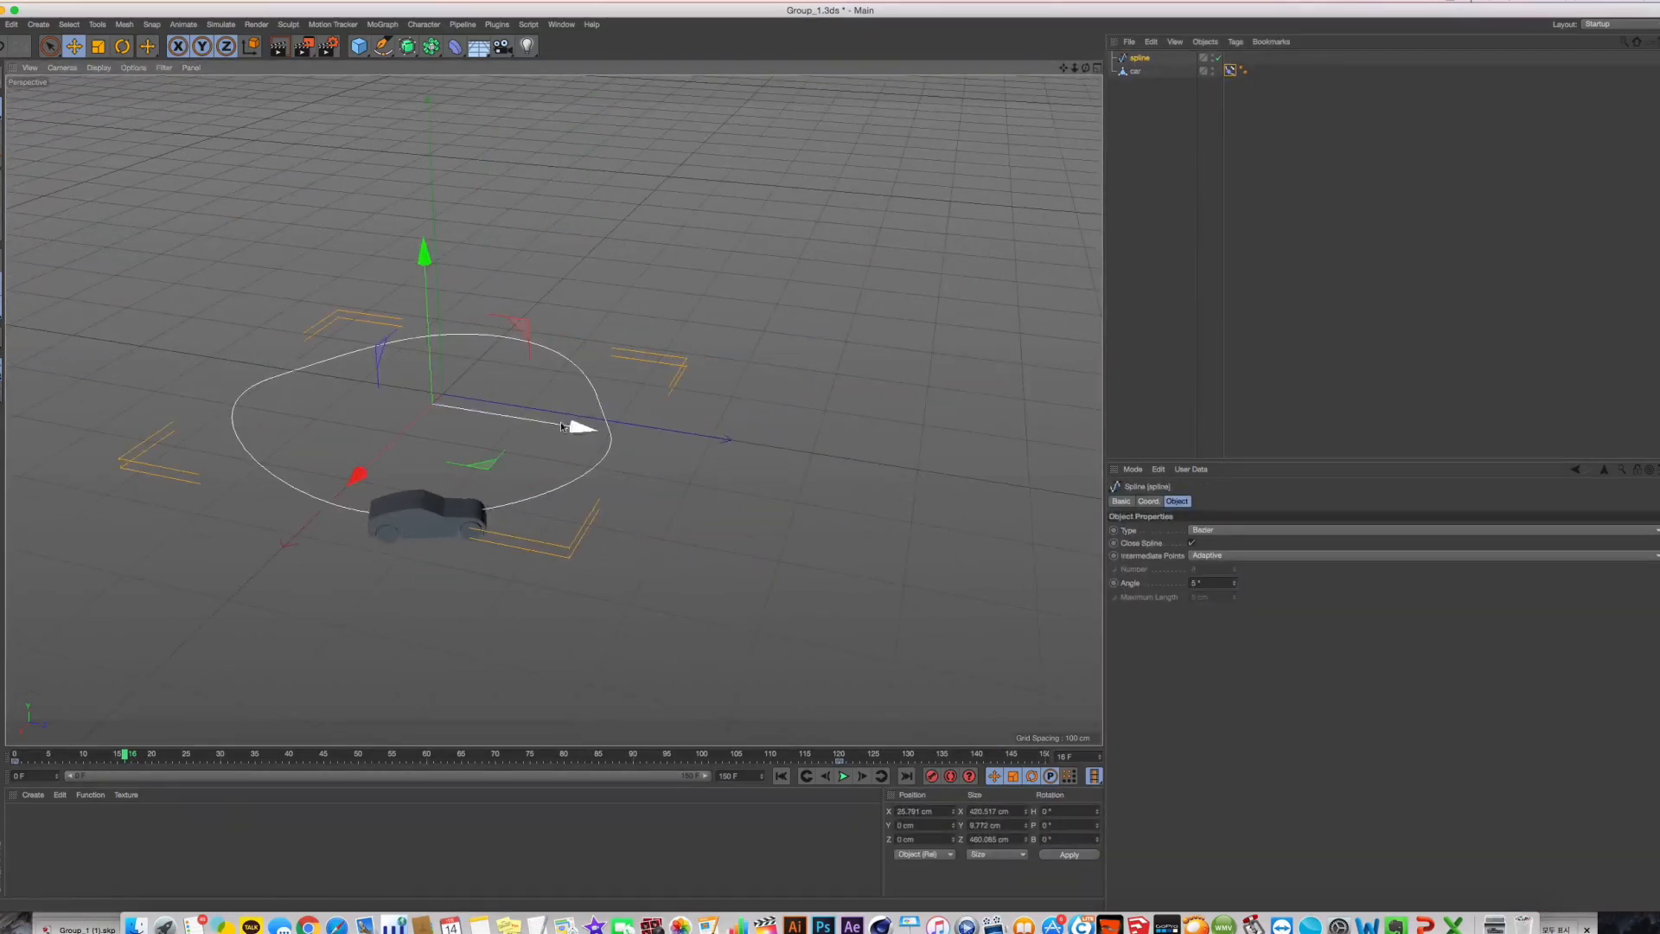
double_click(1141, 57)
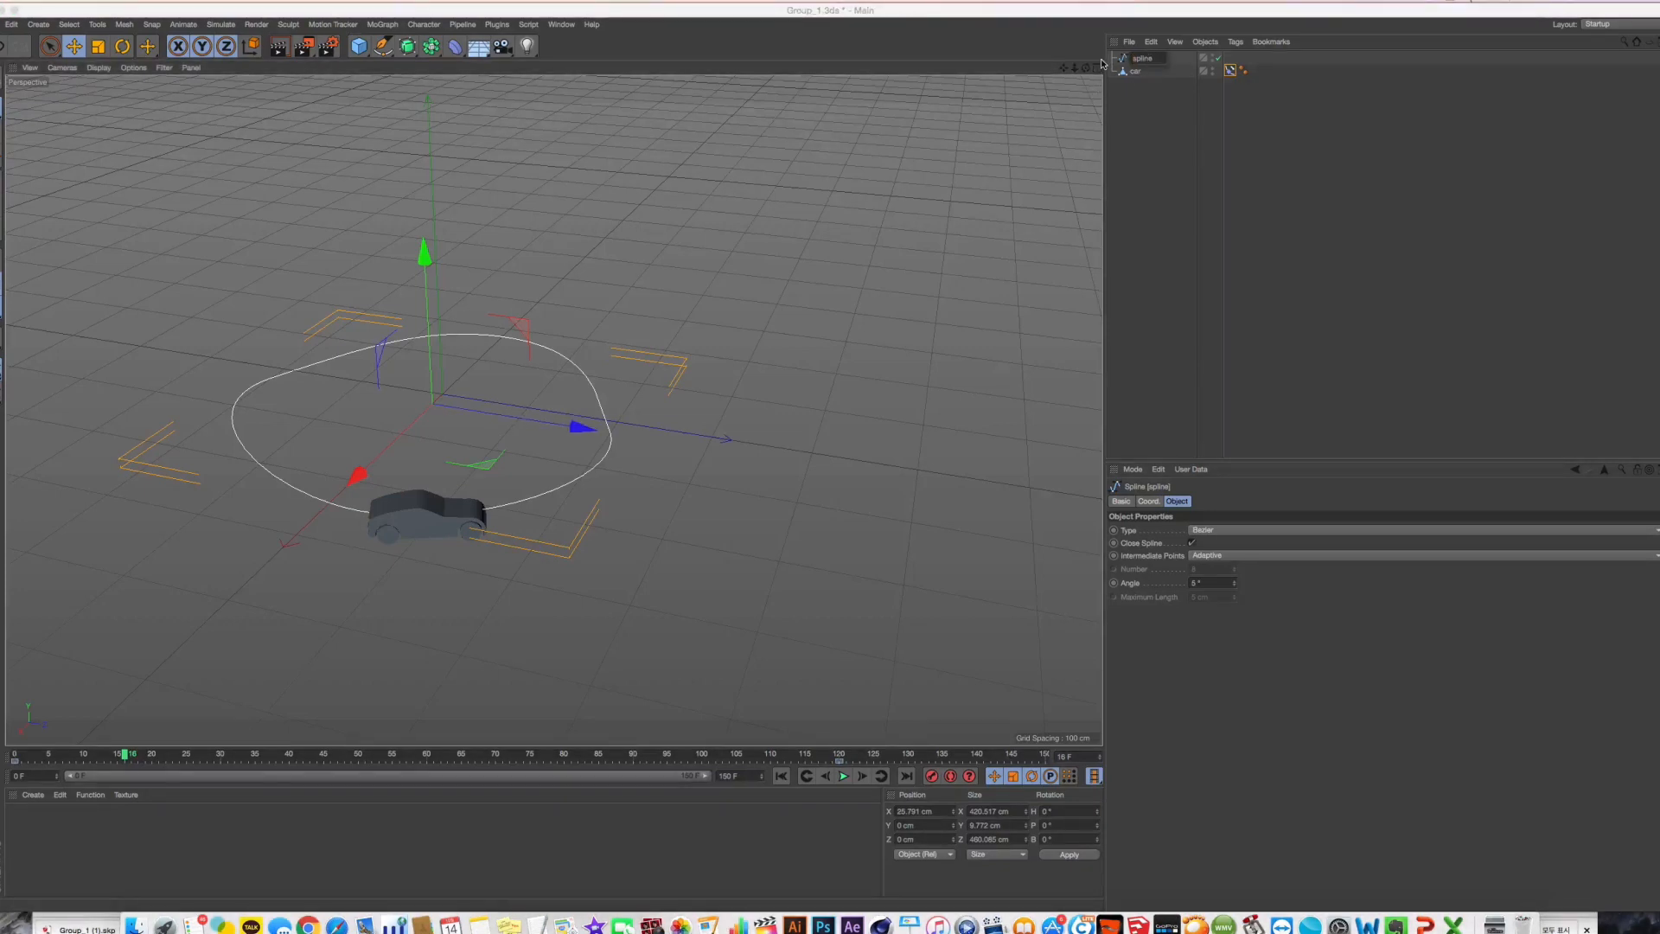
type("_1")
key("Return")
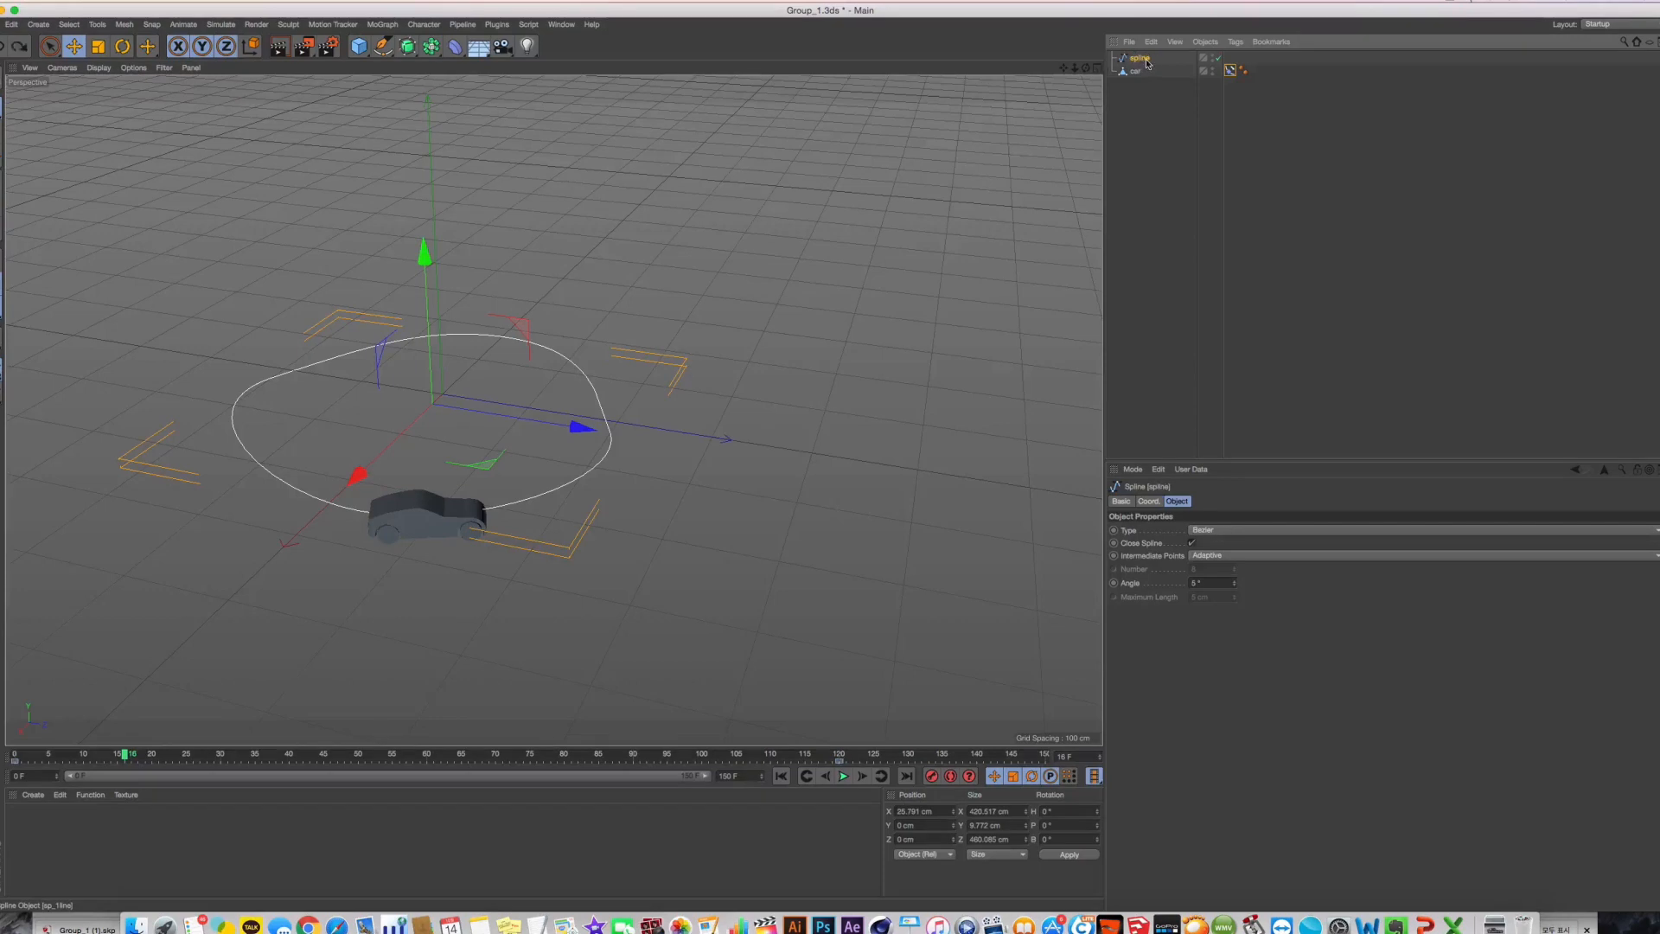
double_click(1146, 60)
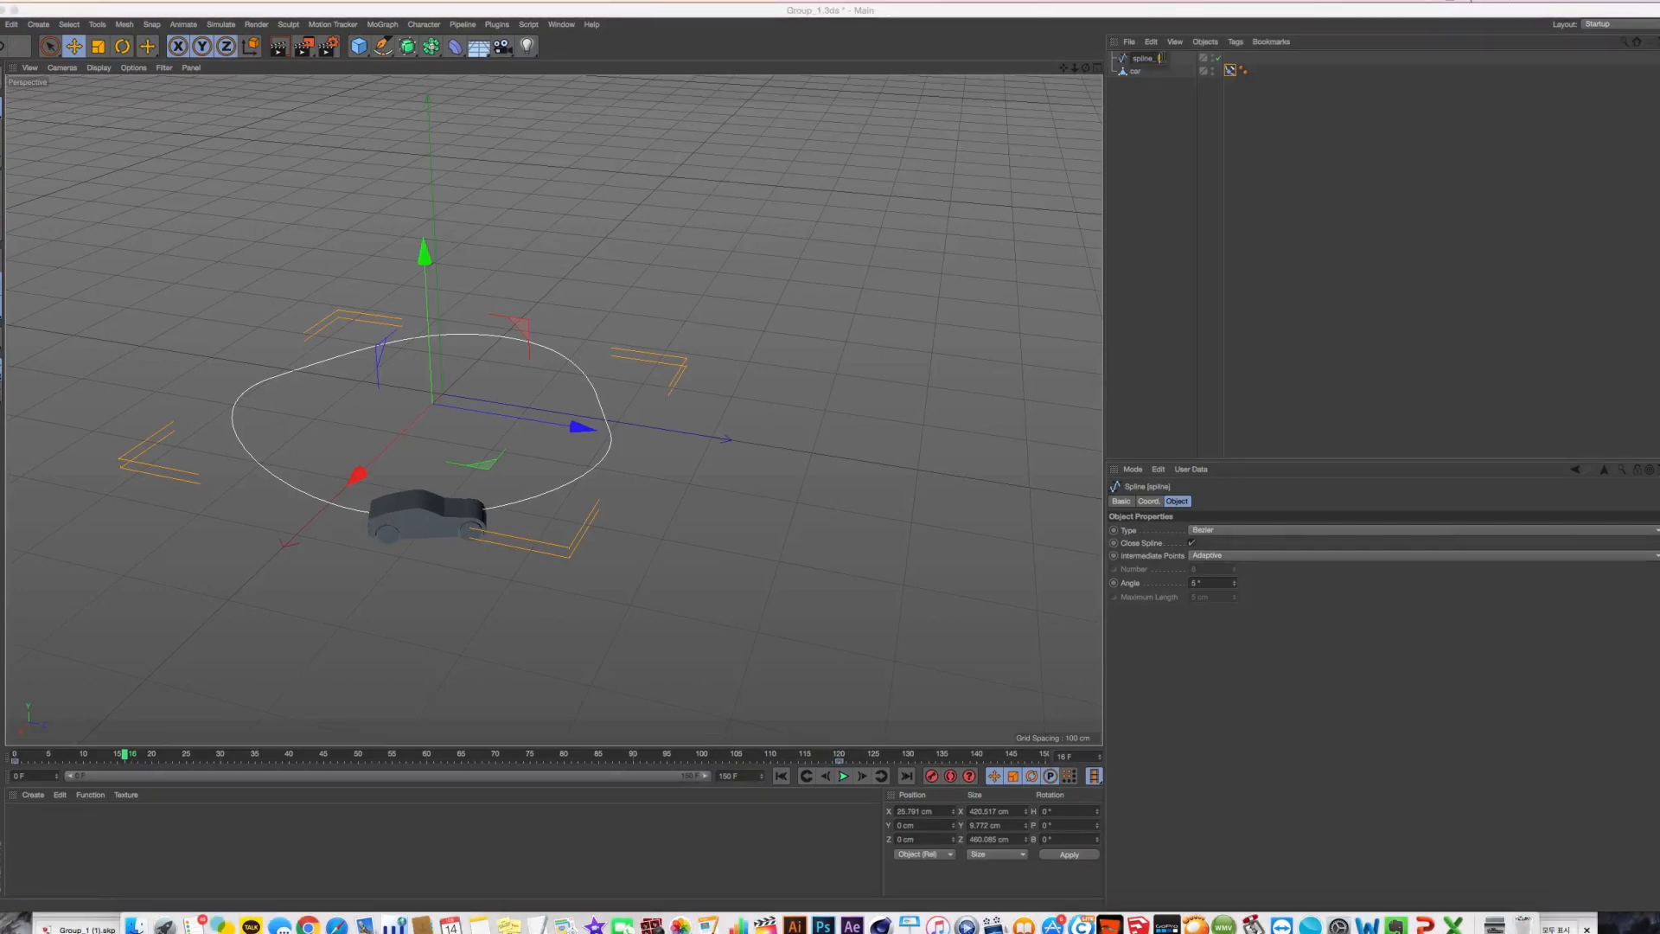
key("Return")
Duplicate spline_1 in the object list and rename the copy as spline_2
left_click_drag(1138, 59, 1136, 67, "ctrl")
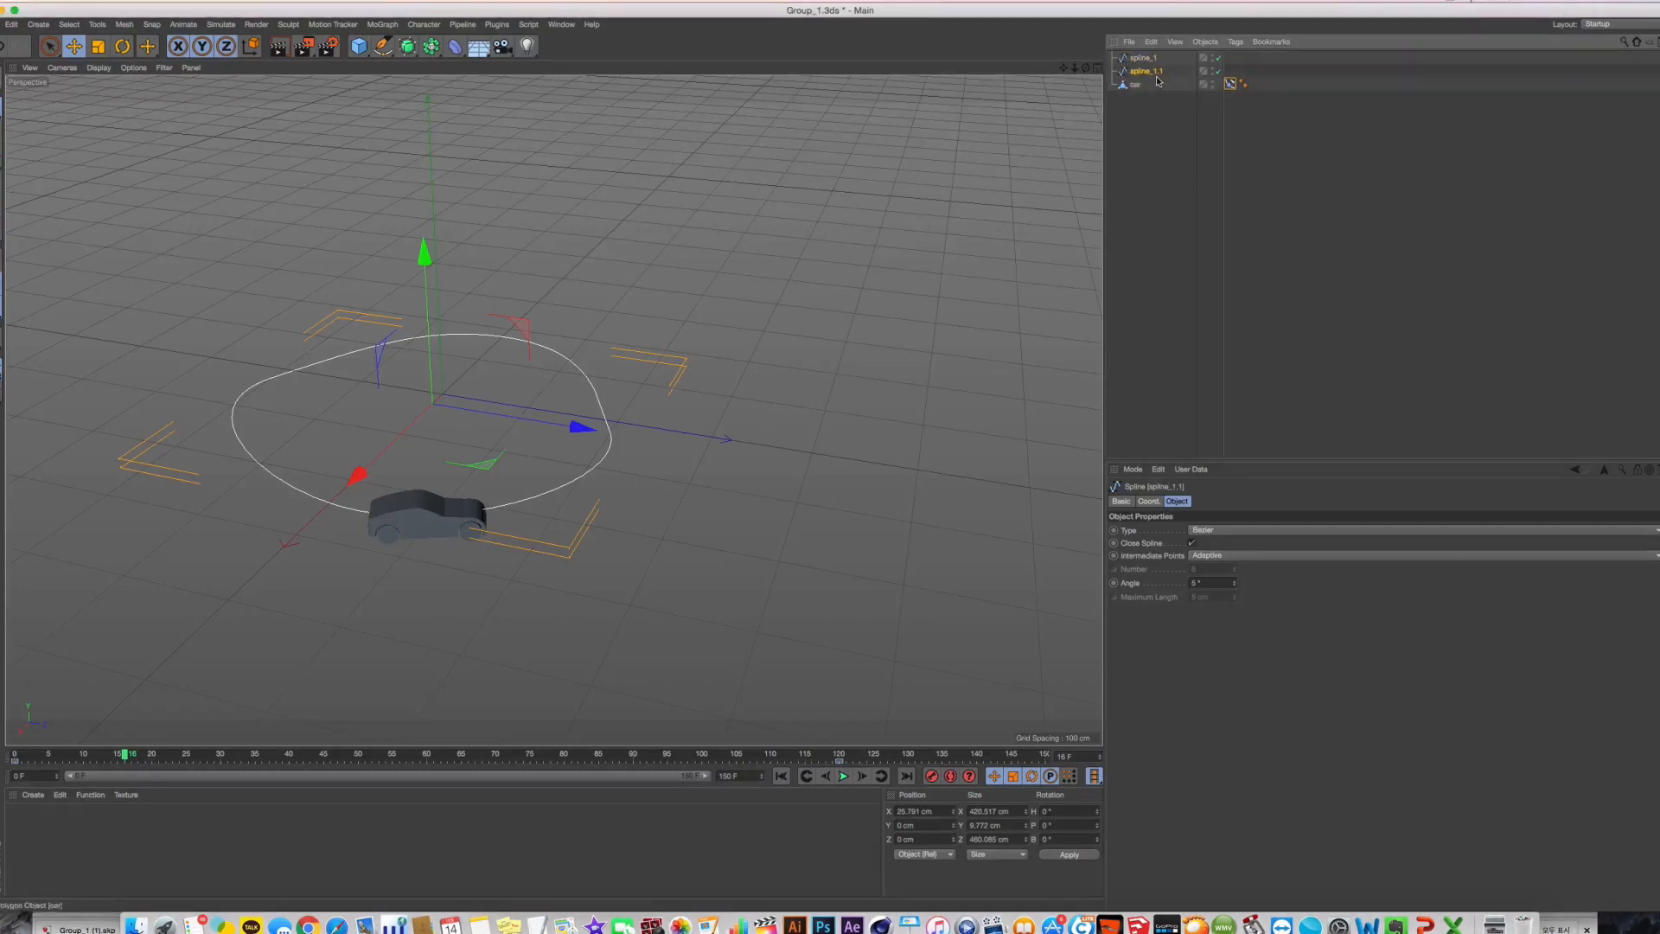
key("super+z")
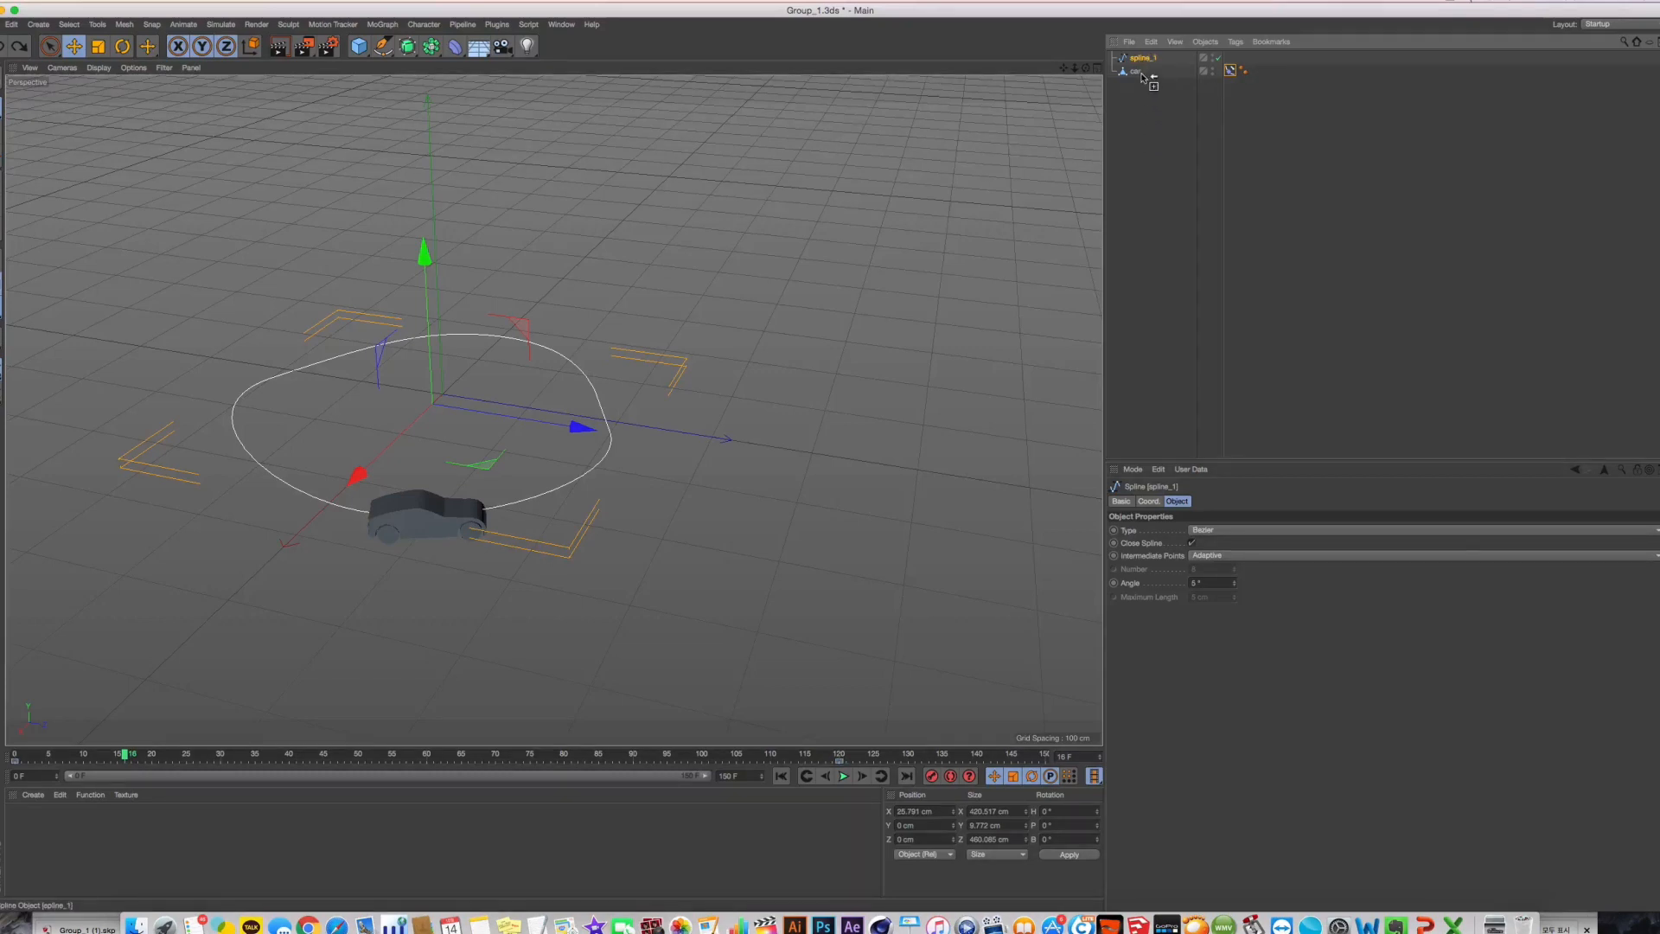
left_click_drag(1138, 69, 1139, 71, "ctrl")
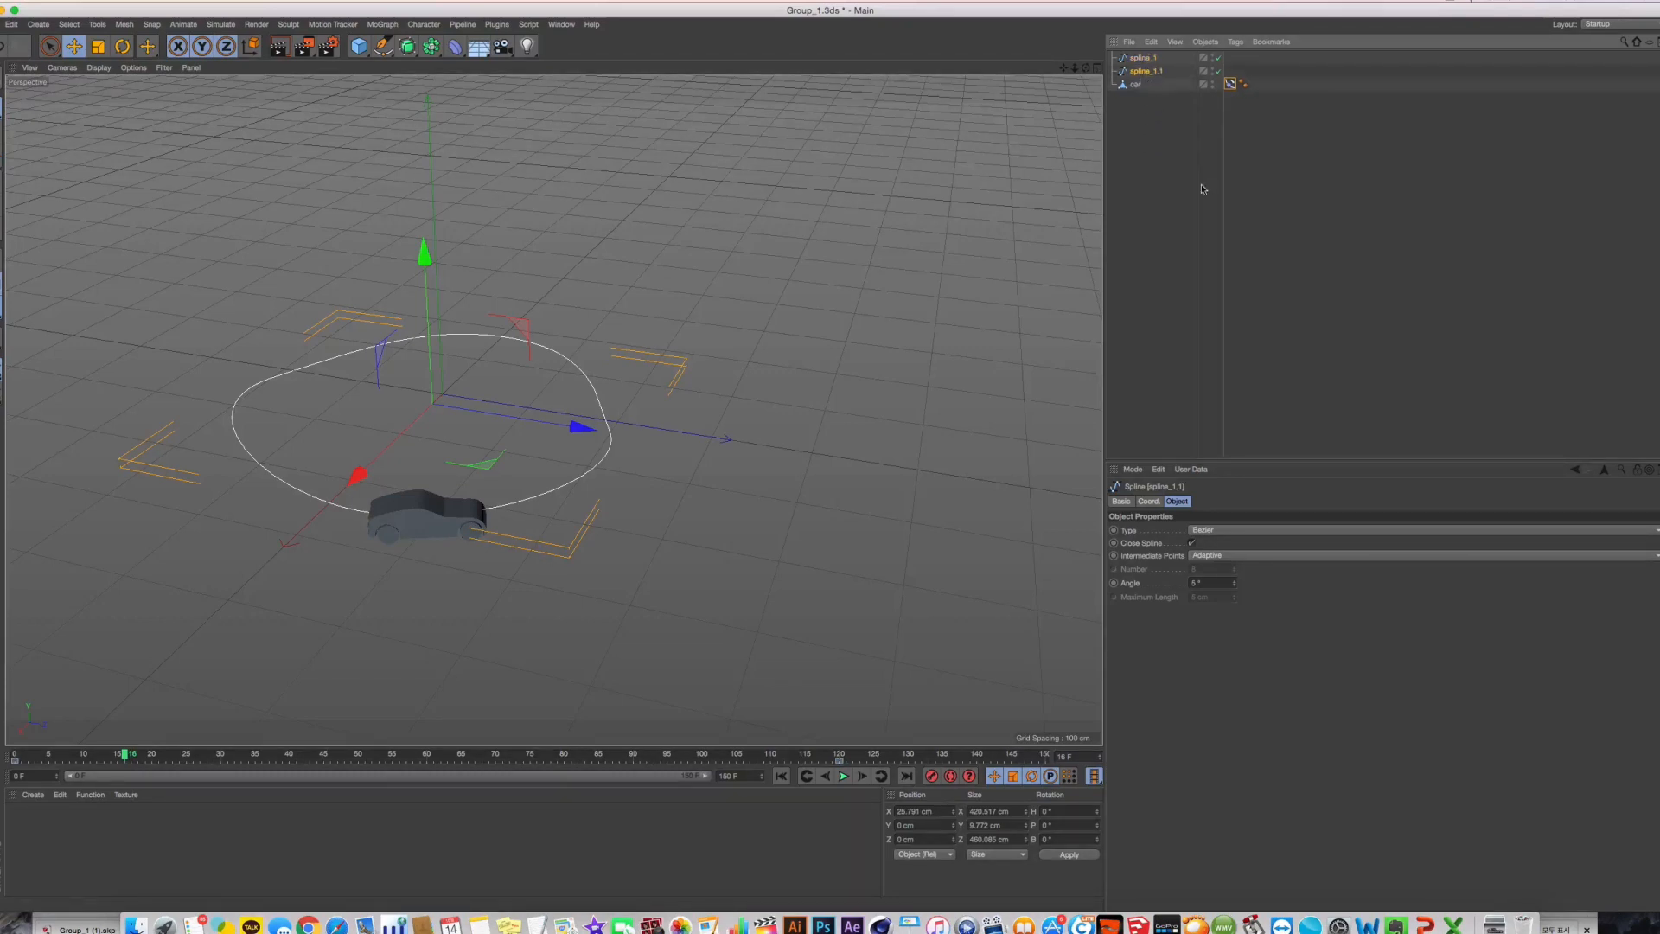
double_click(1164, 72)
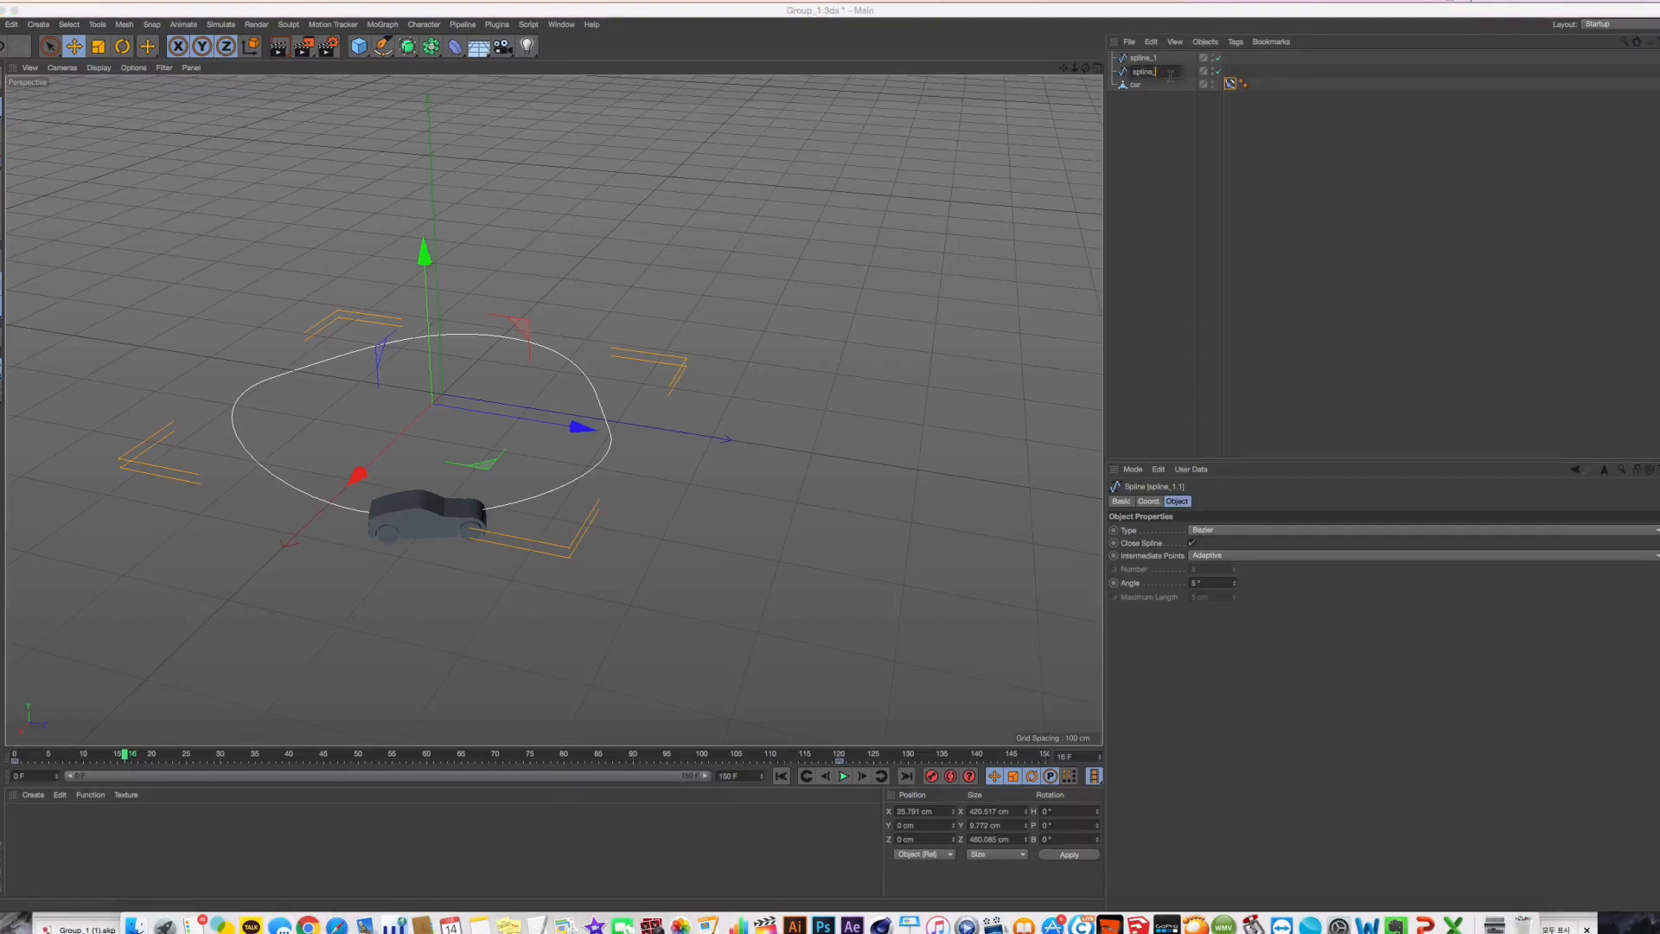
type("2")
key("Return")
Move spline_2 along Z so it sits beside spline_1, and stretch it along X to about 1473 cm
left_click_drag(581, 429, 697, 437)
middle_click_drag(697, 436, 637, 453, "alt")
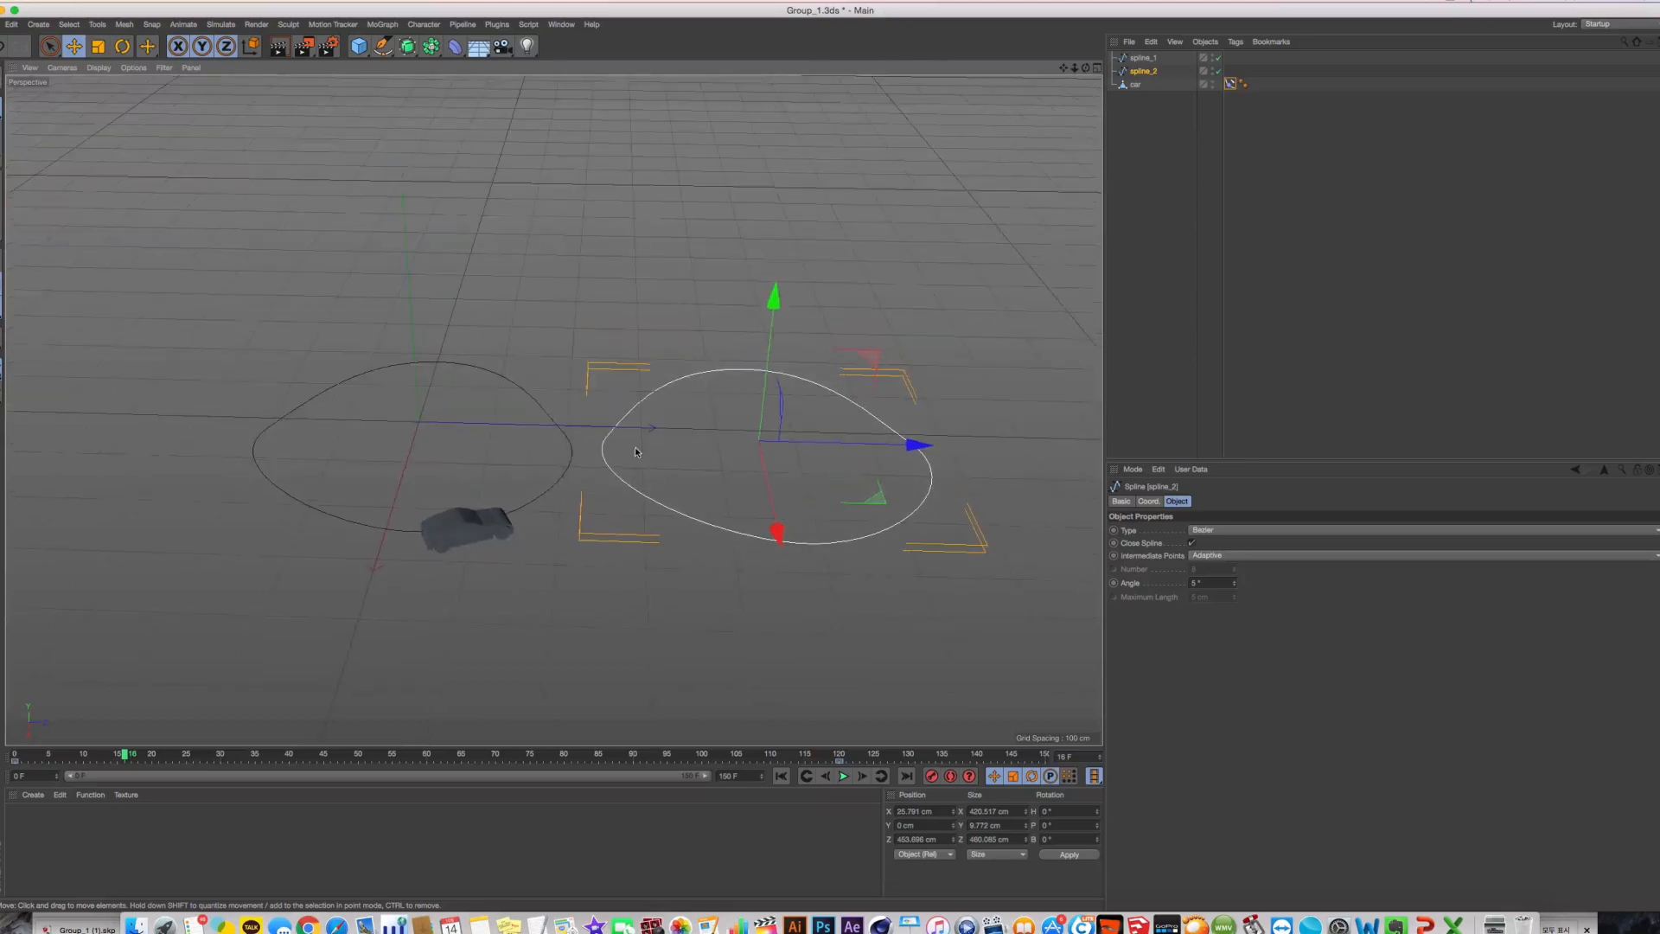
key("r")
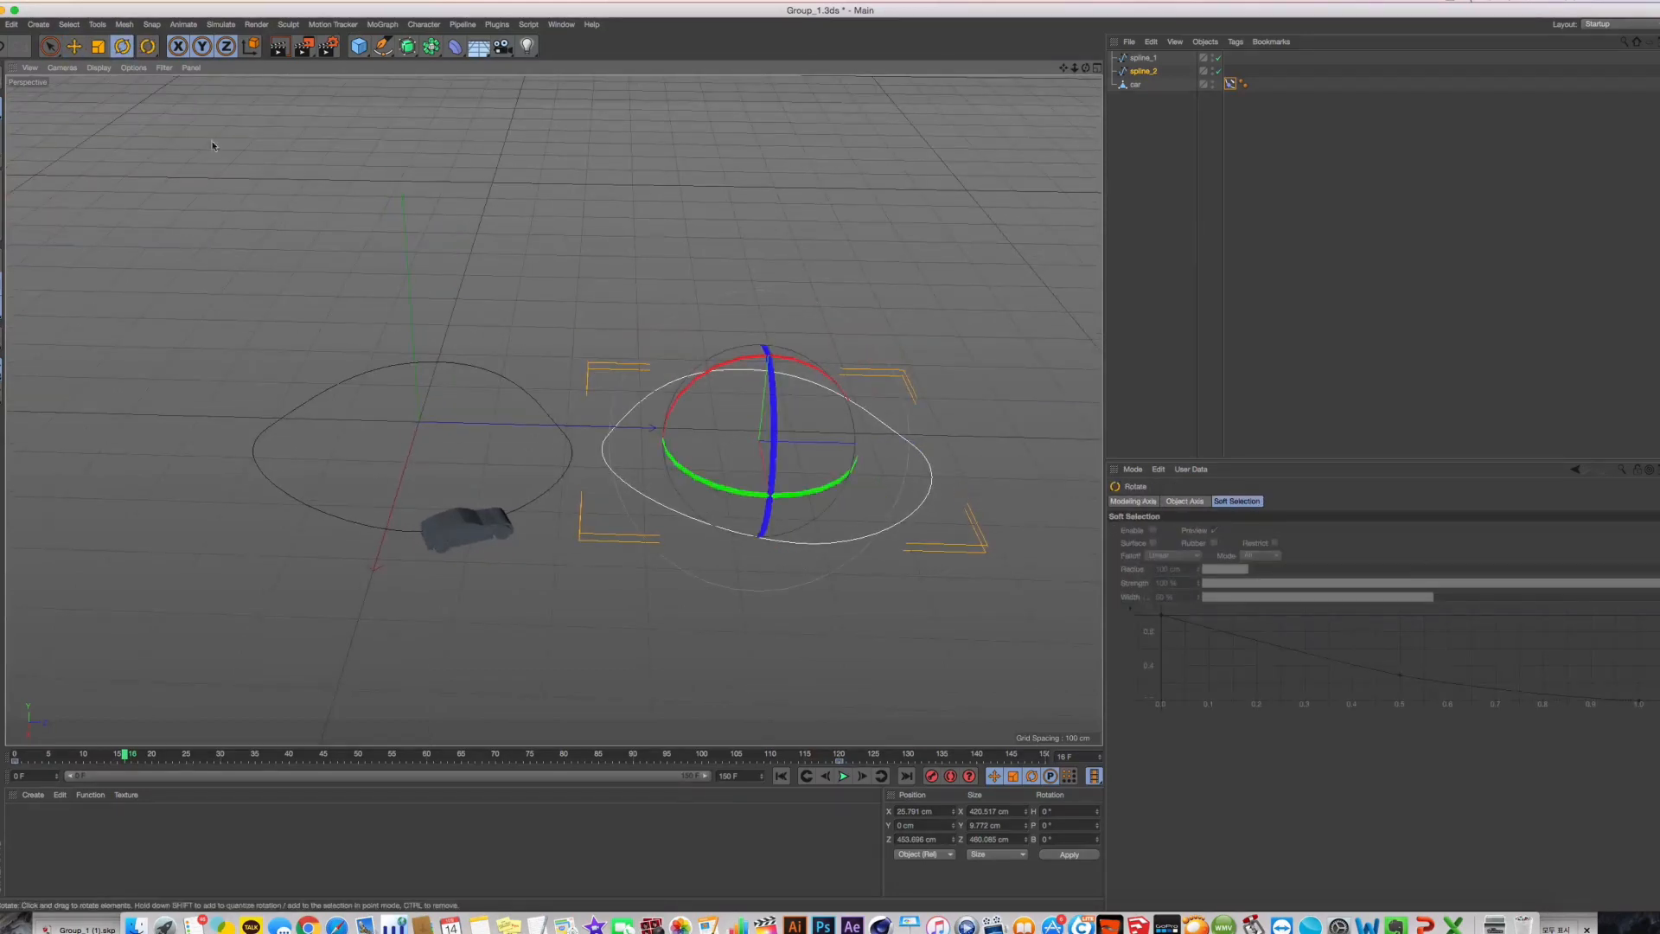
left_click(99, 46)
left_click_drag(779, 537, 822, 744)
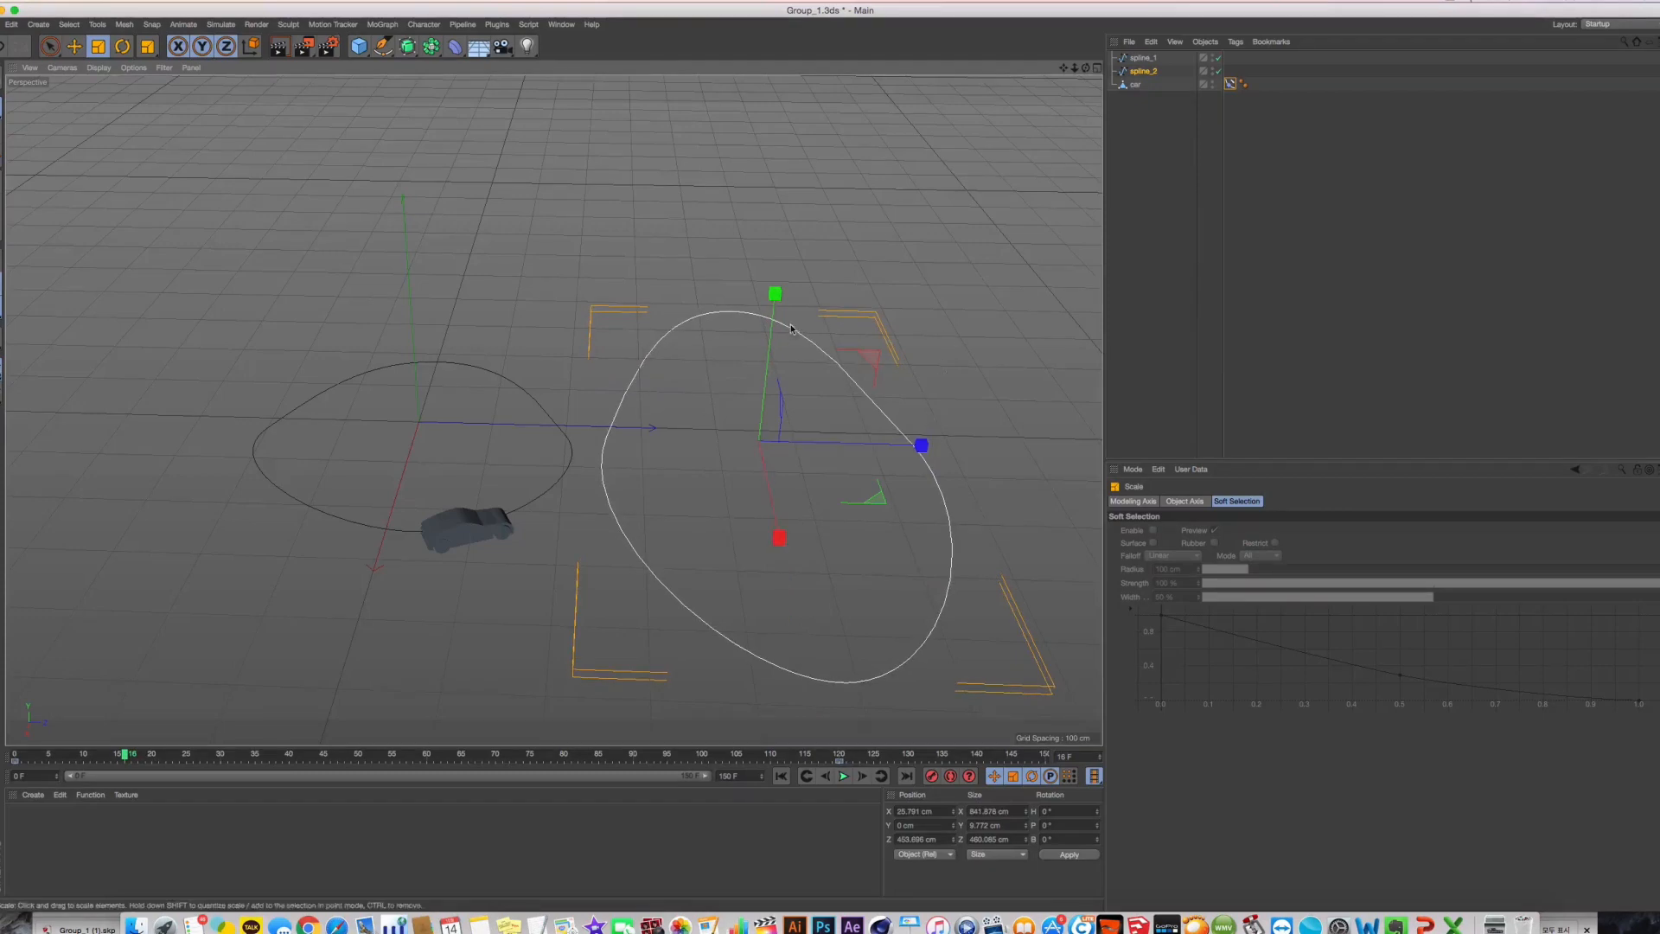
left_click_drag(779, 536, 793, 626)
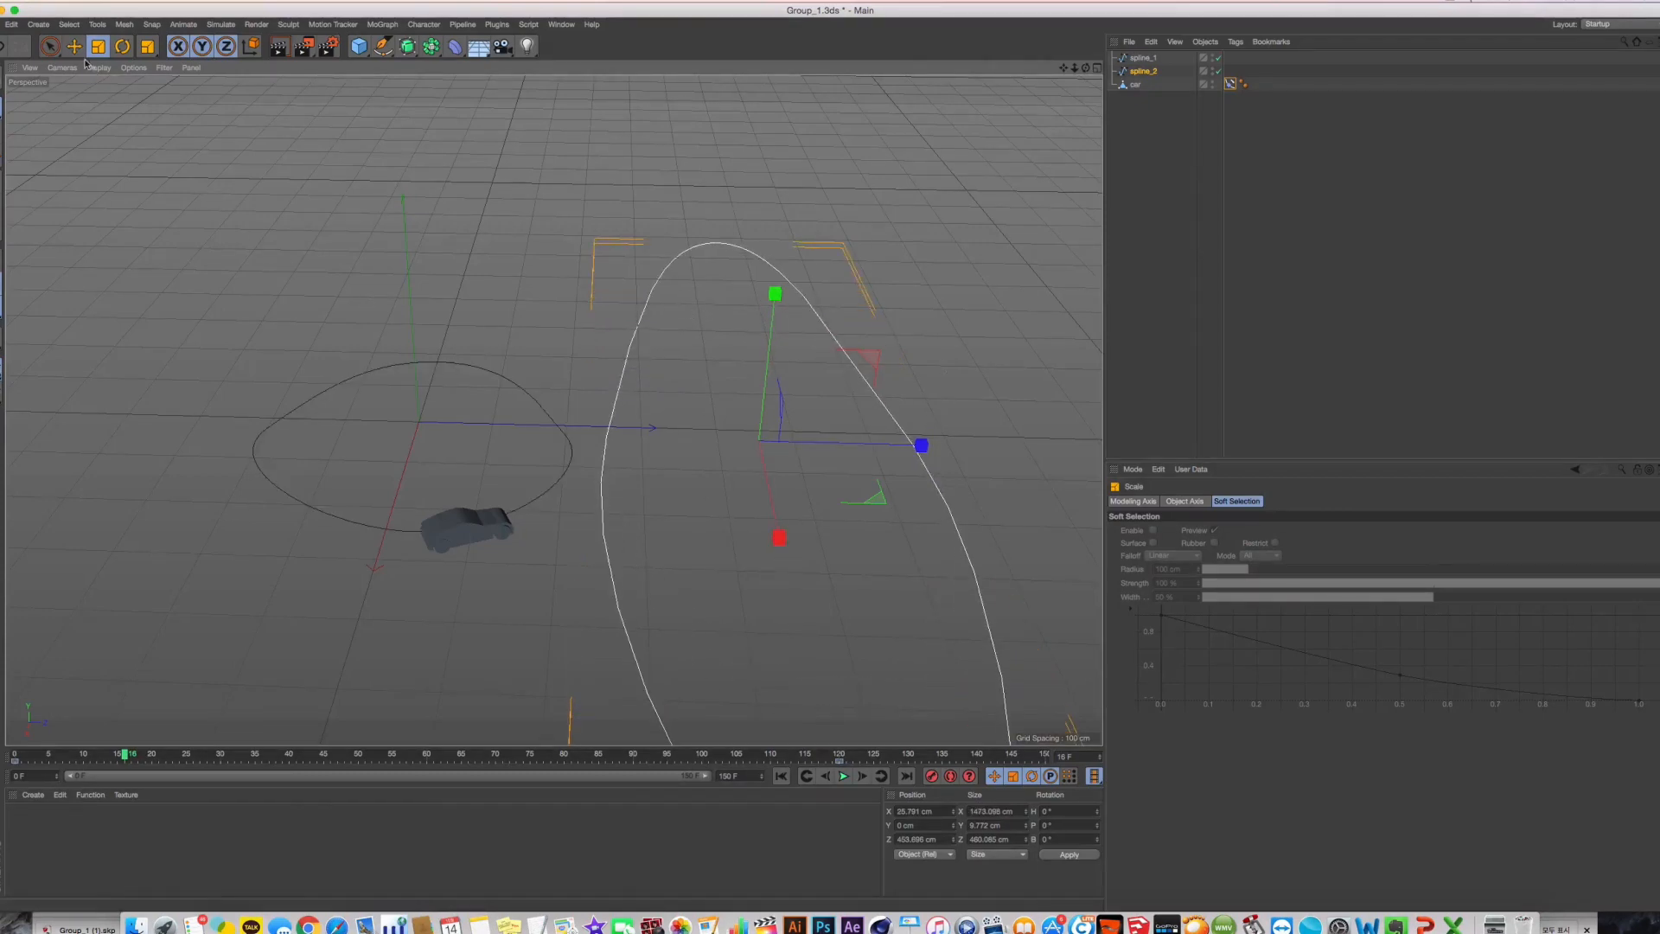
key("e")
Merge spline_1 and spline_2 into a single spline object, deleting the originals (Connect Objects + Delete)
left_click_drag(365, 302, 1072, 187, "alt")
mouse_move(1063, 68)
left_mouse_down()
mouse_move(1041, 17)
mouse_move(1035, 50)
left_mouse_up()
left_click(1139, 57)
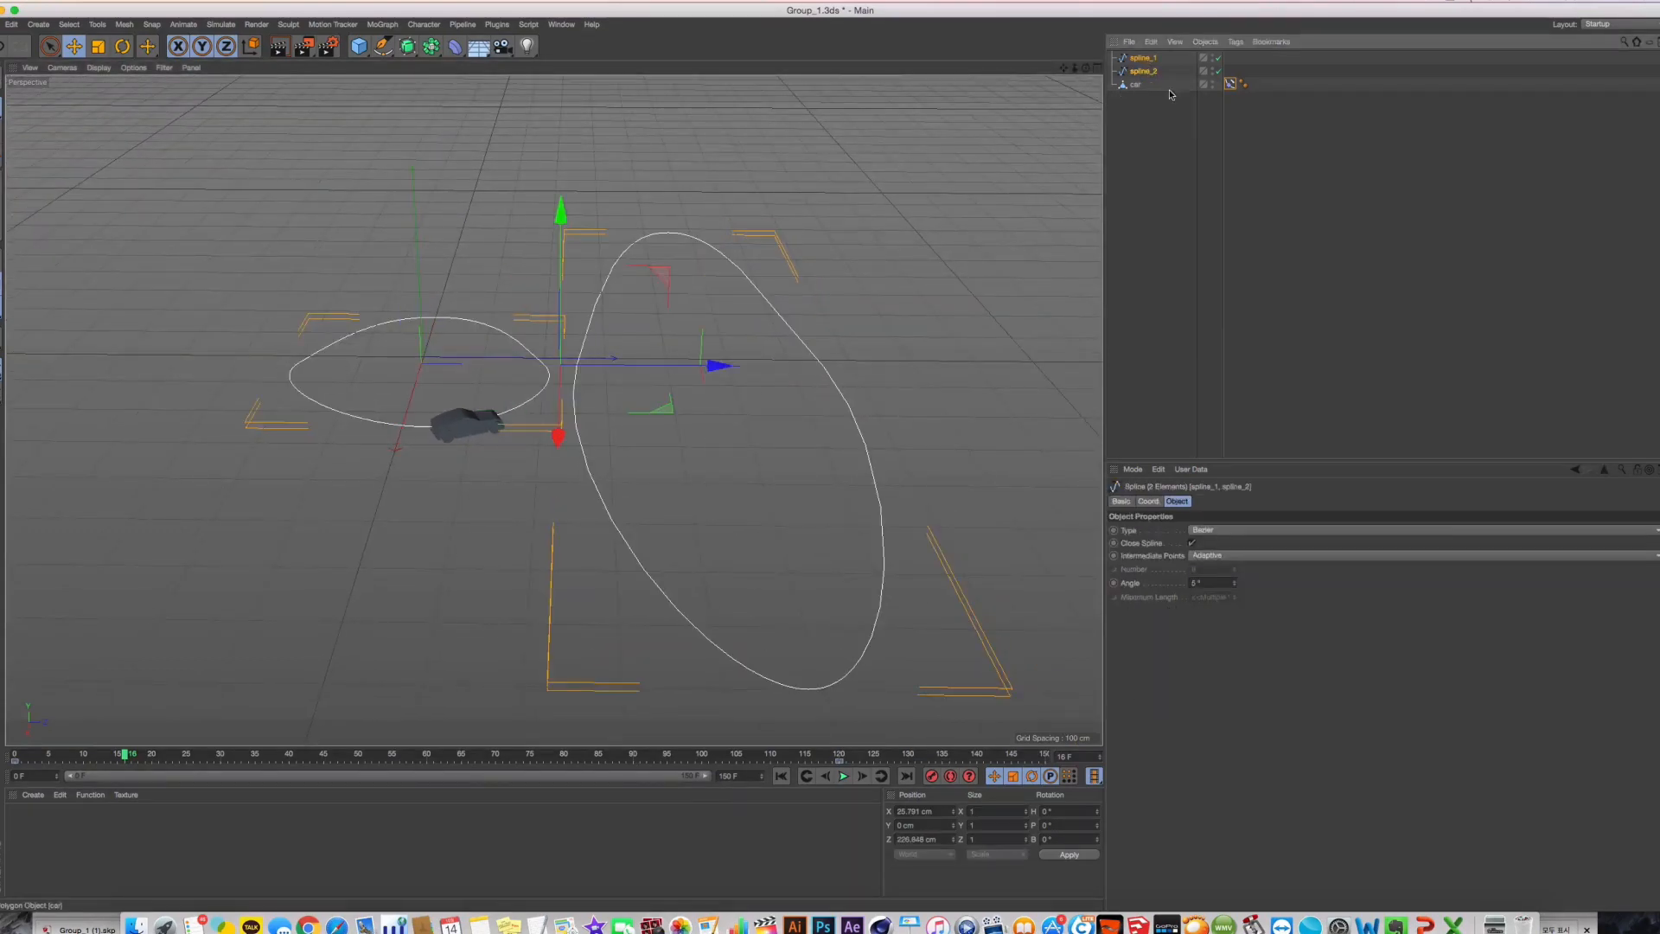
right_click(1142, 58)
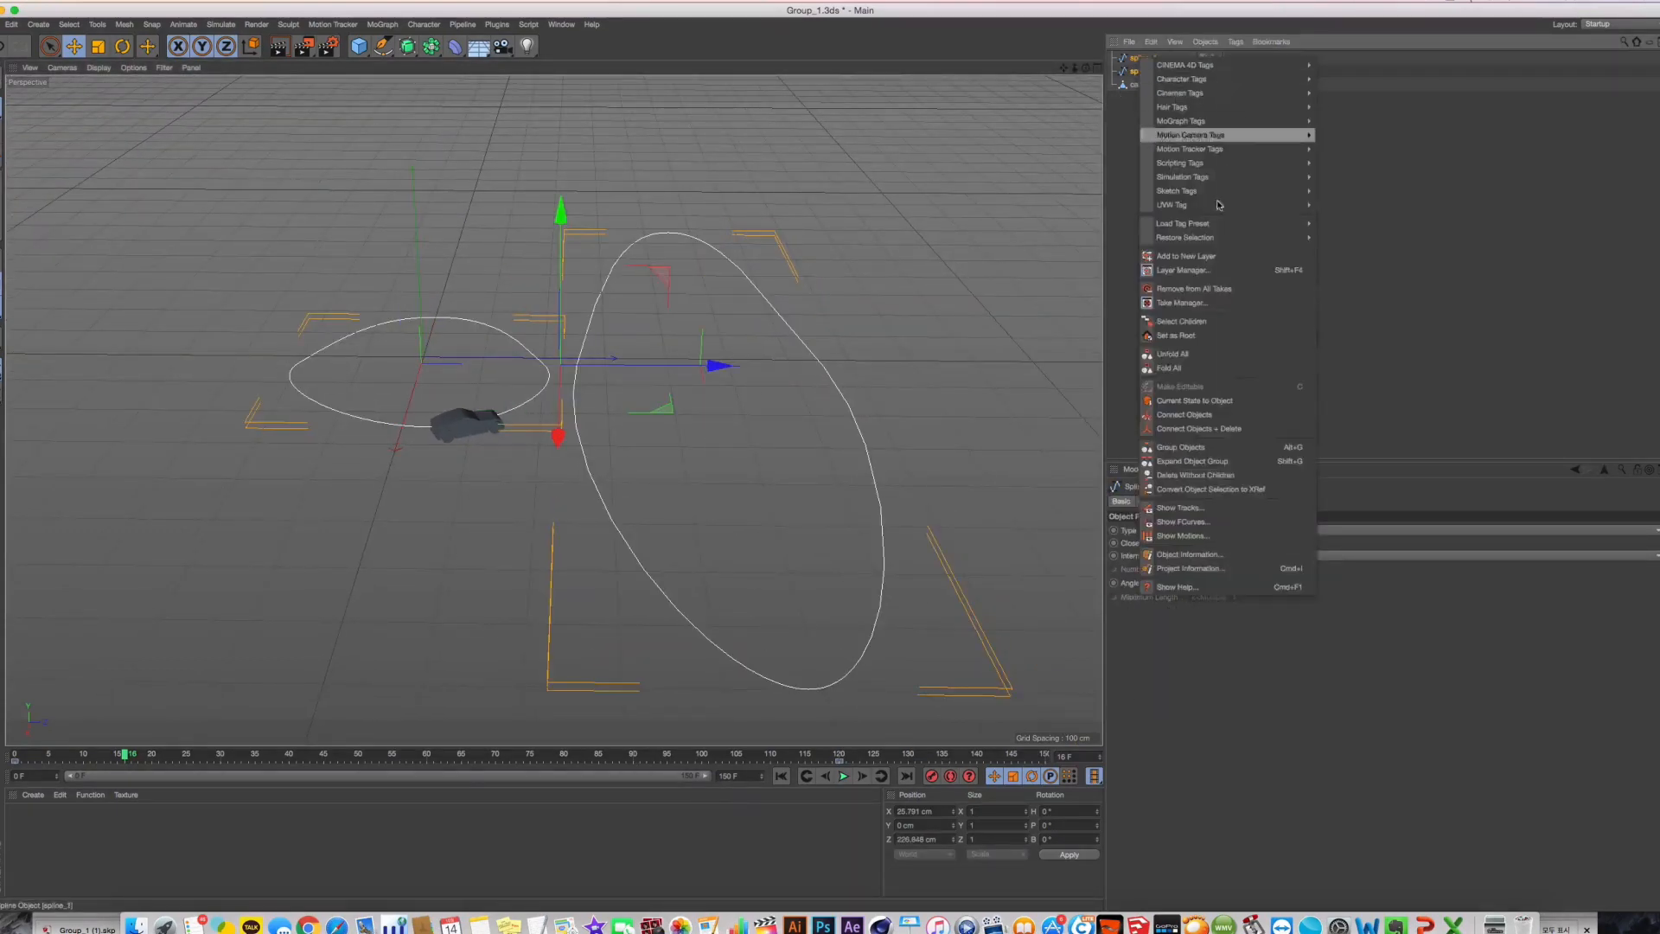
left_click(1256, 427)
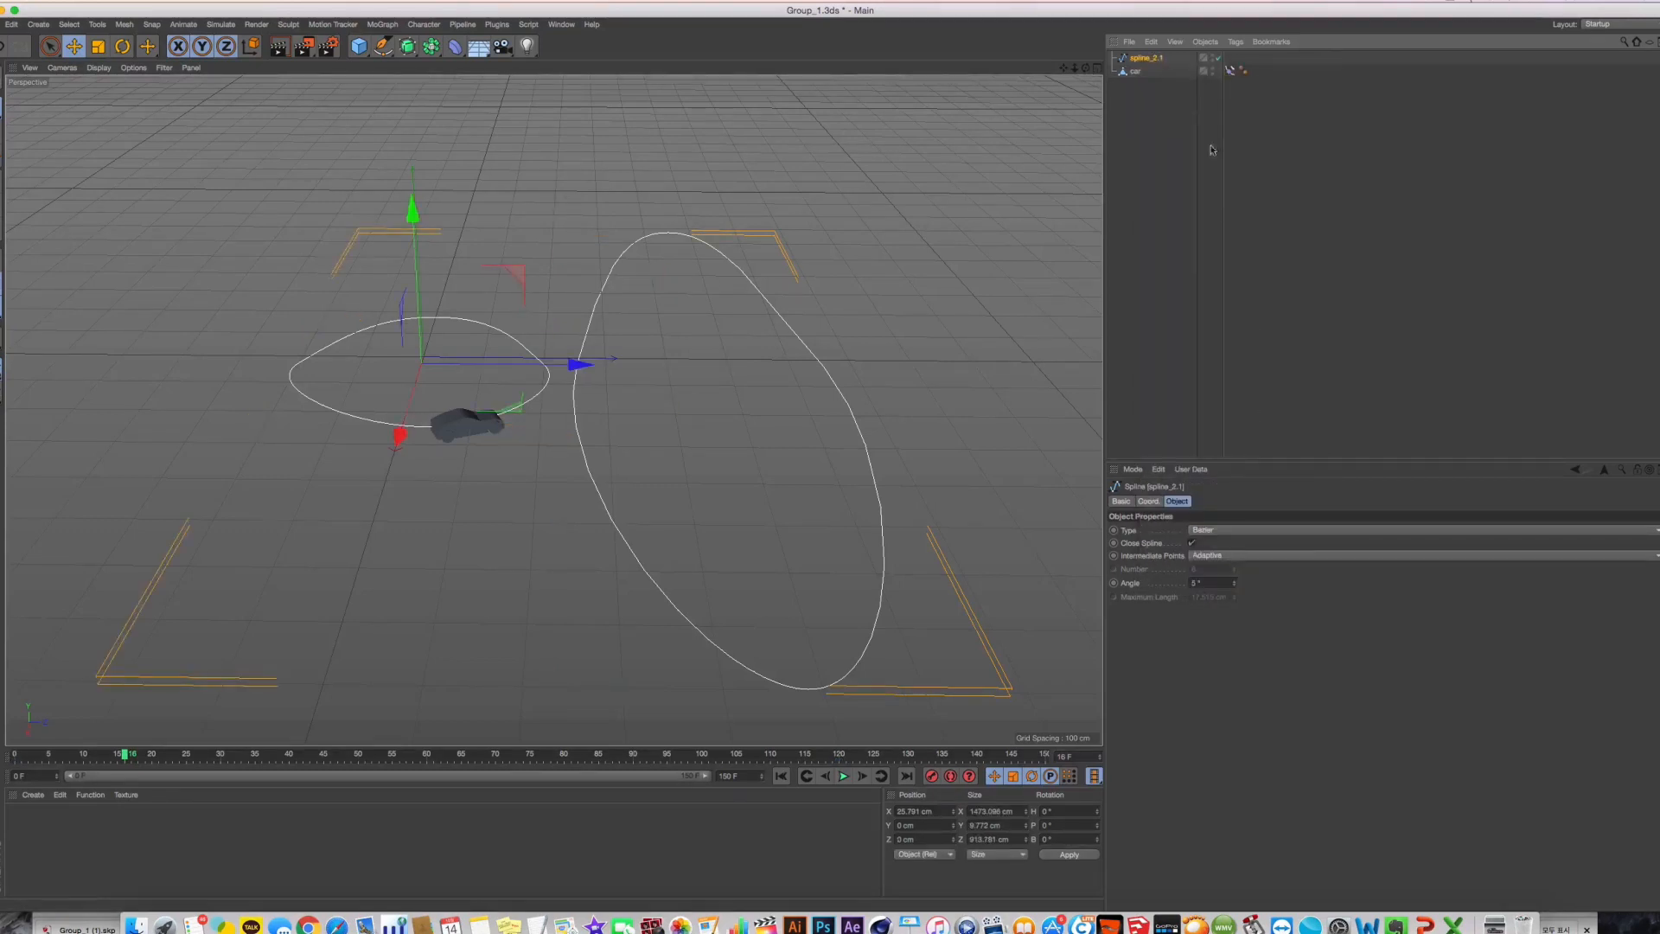
Rename the merged spline as spline_1_2_group
double_click(1145, 57)
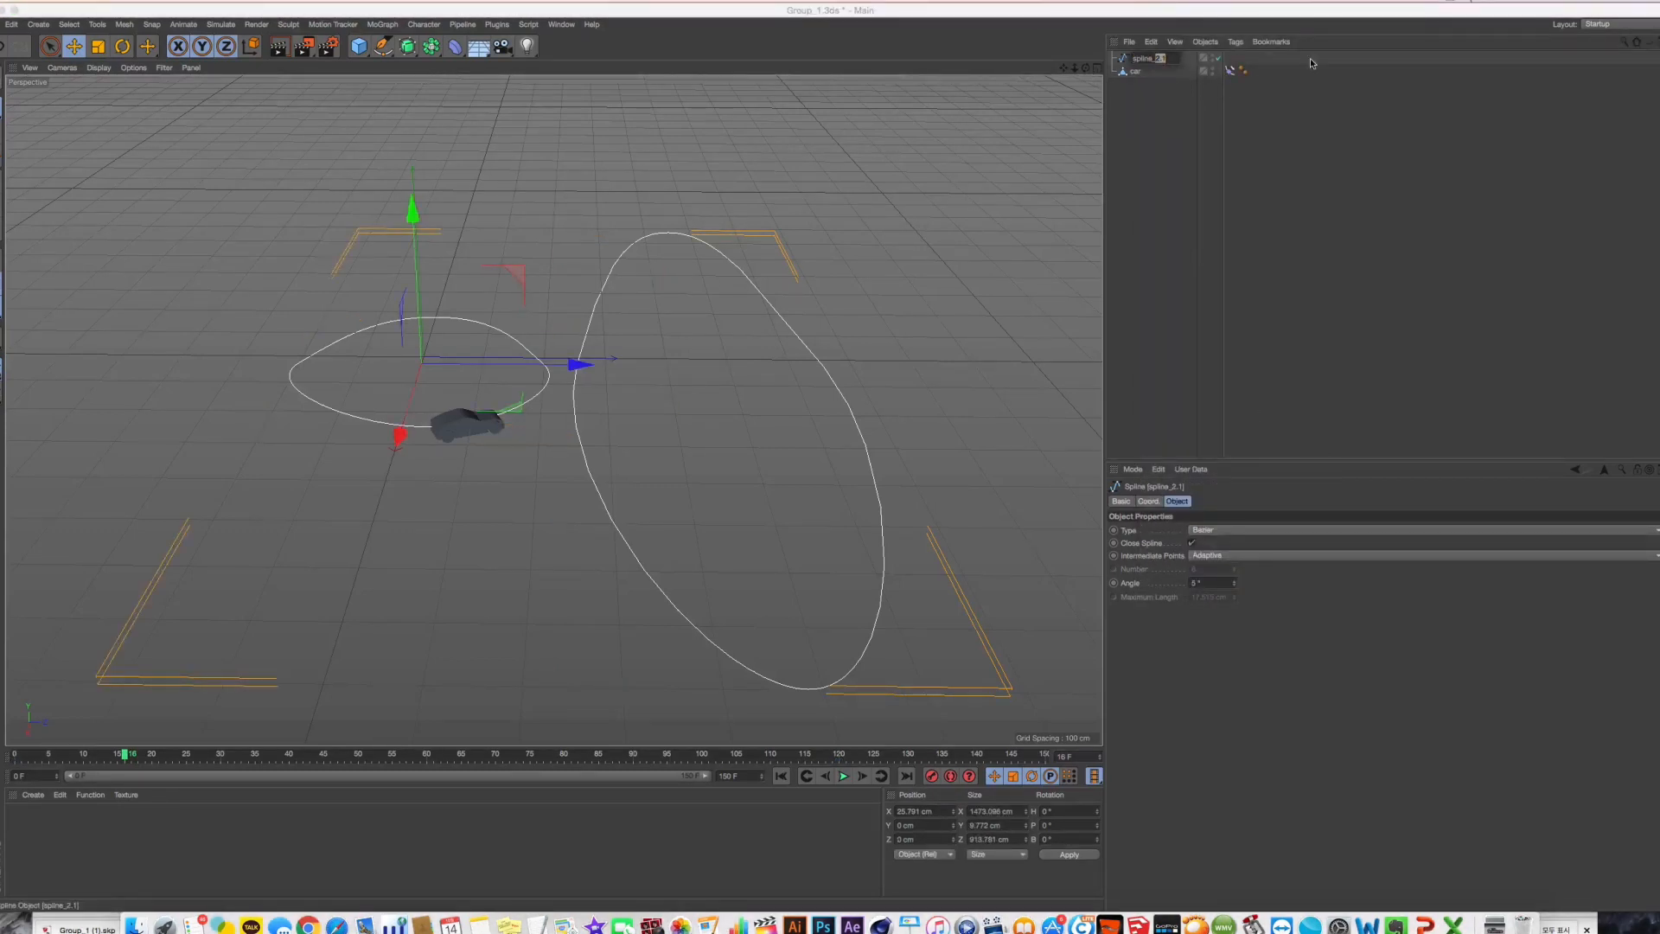
type("1_2_c")
type("roup")
key("BackSpace")
key("BackSpace")
key("BackSpace")
type("oup")
key("Return")
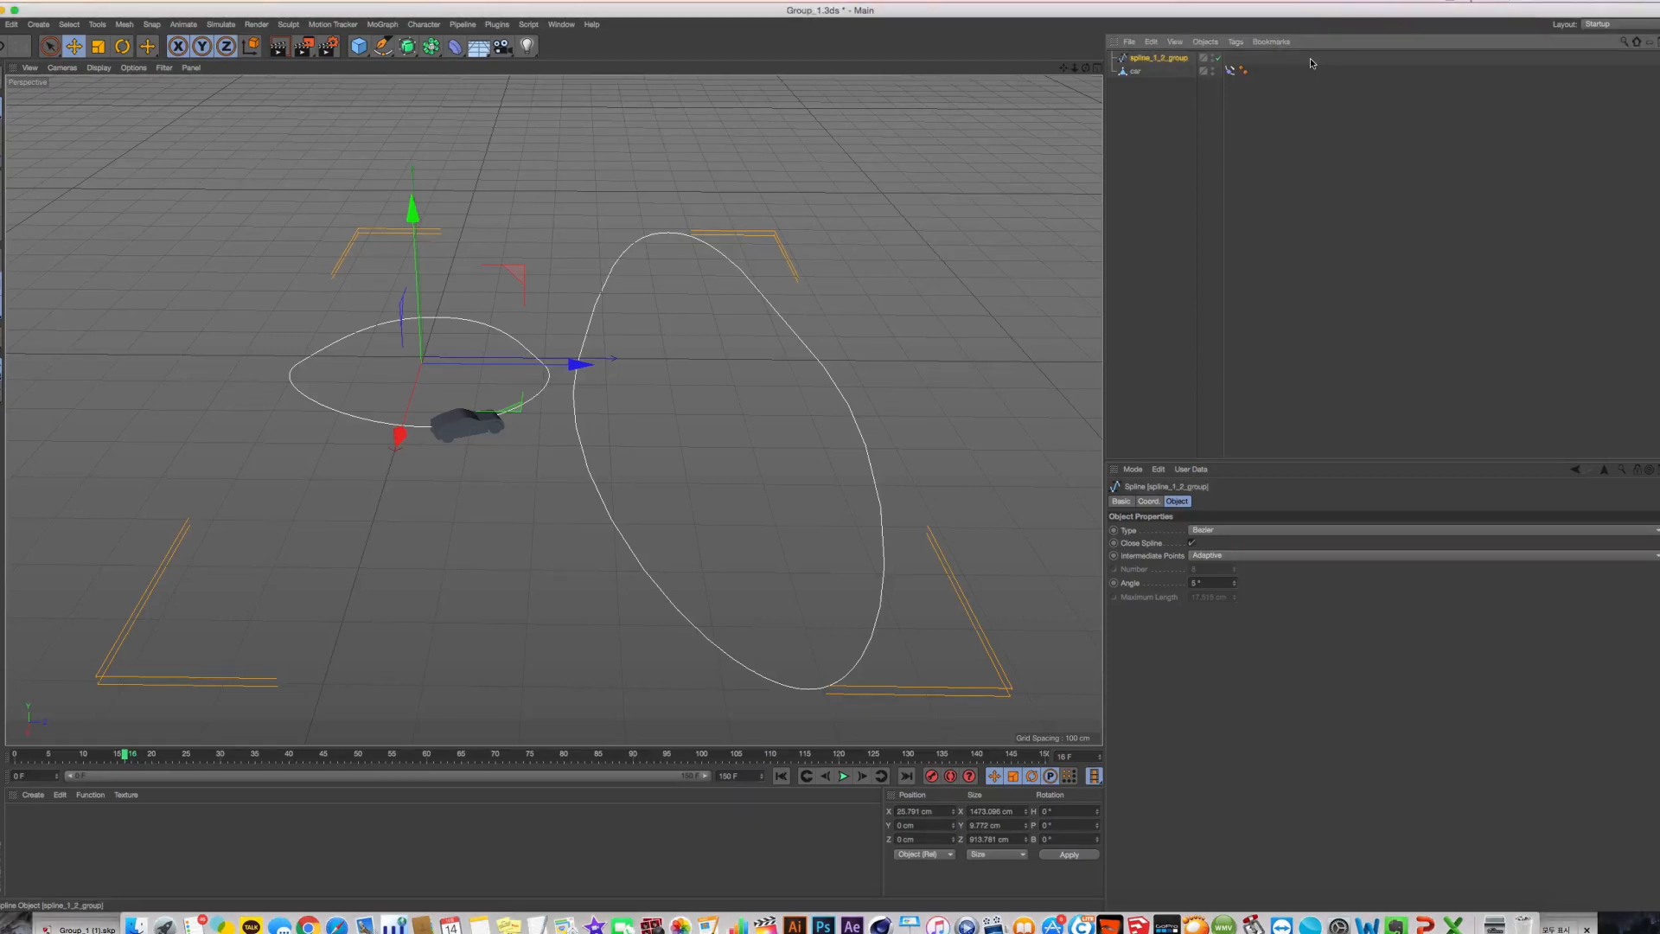
Assign spline_1_2_group as the Spline Path in the car's Align to Spline tag
left_click(1136, 71)
left_click(1229, 70)
left_click_drag(1158, 57, 1199, 530)
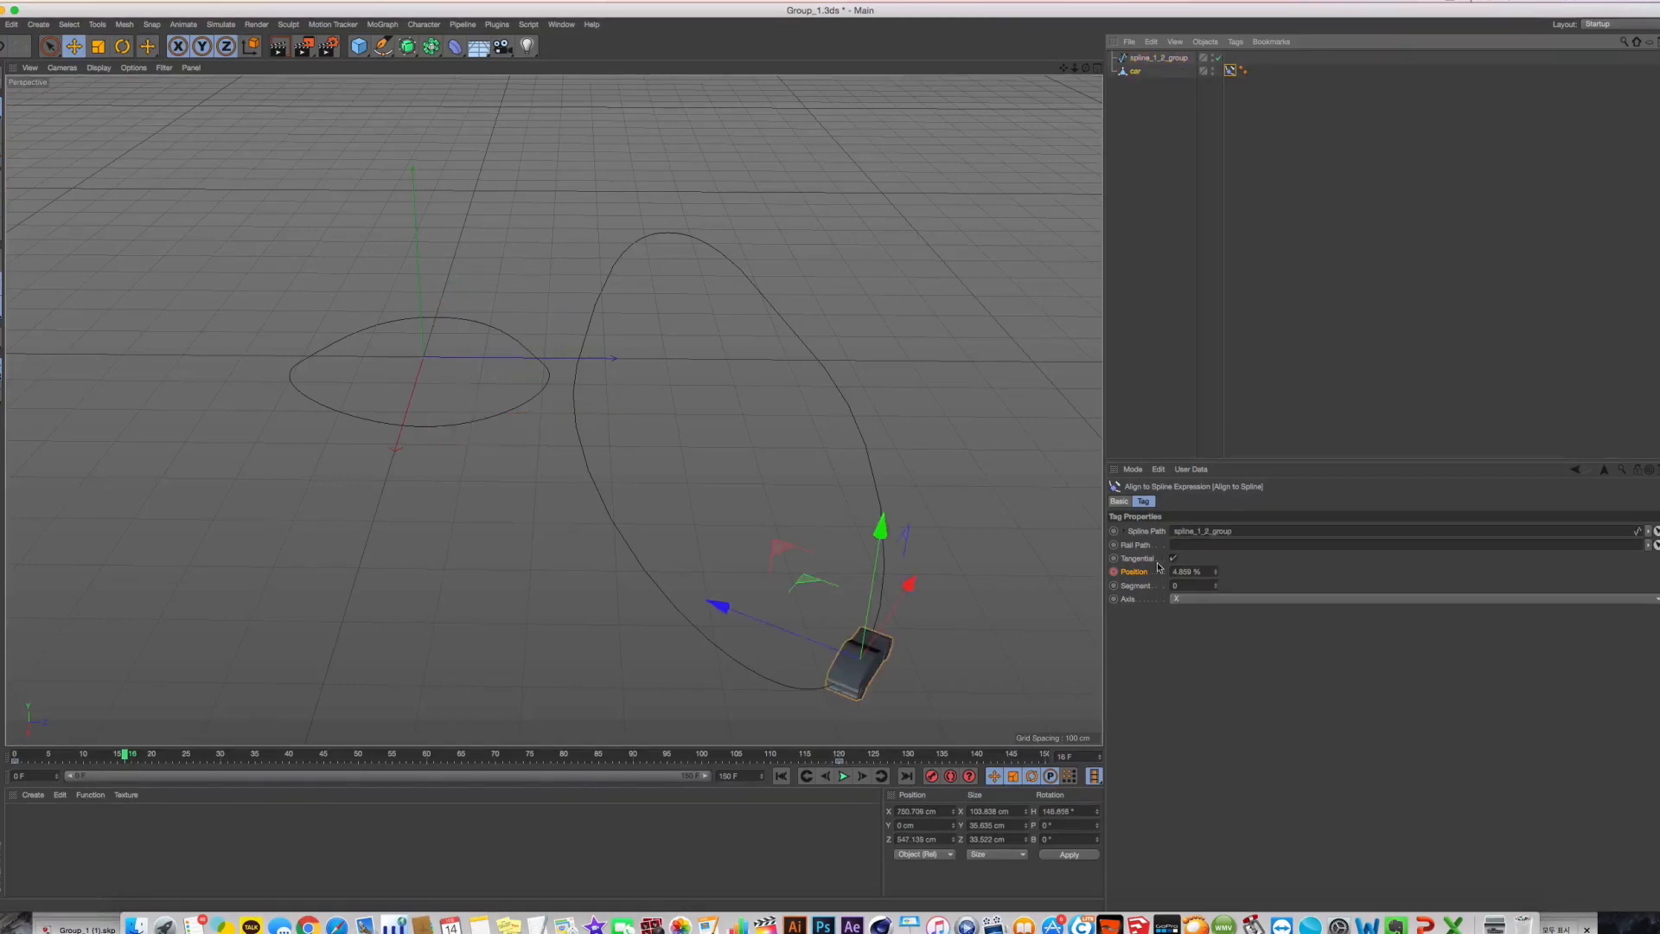
Play the animation while switching the tag's Segment between 0 and 1, and stop playback with Segment at 1
left_click(842, 776)
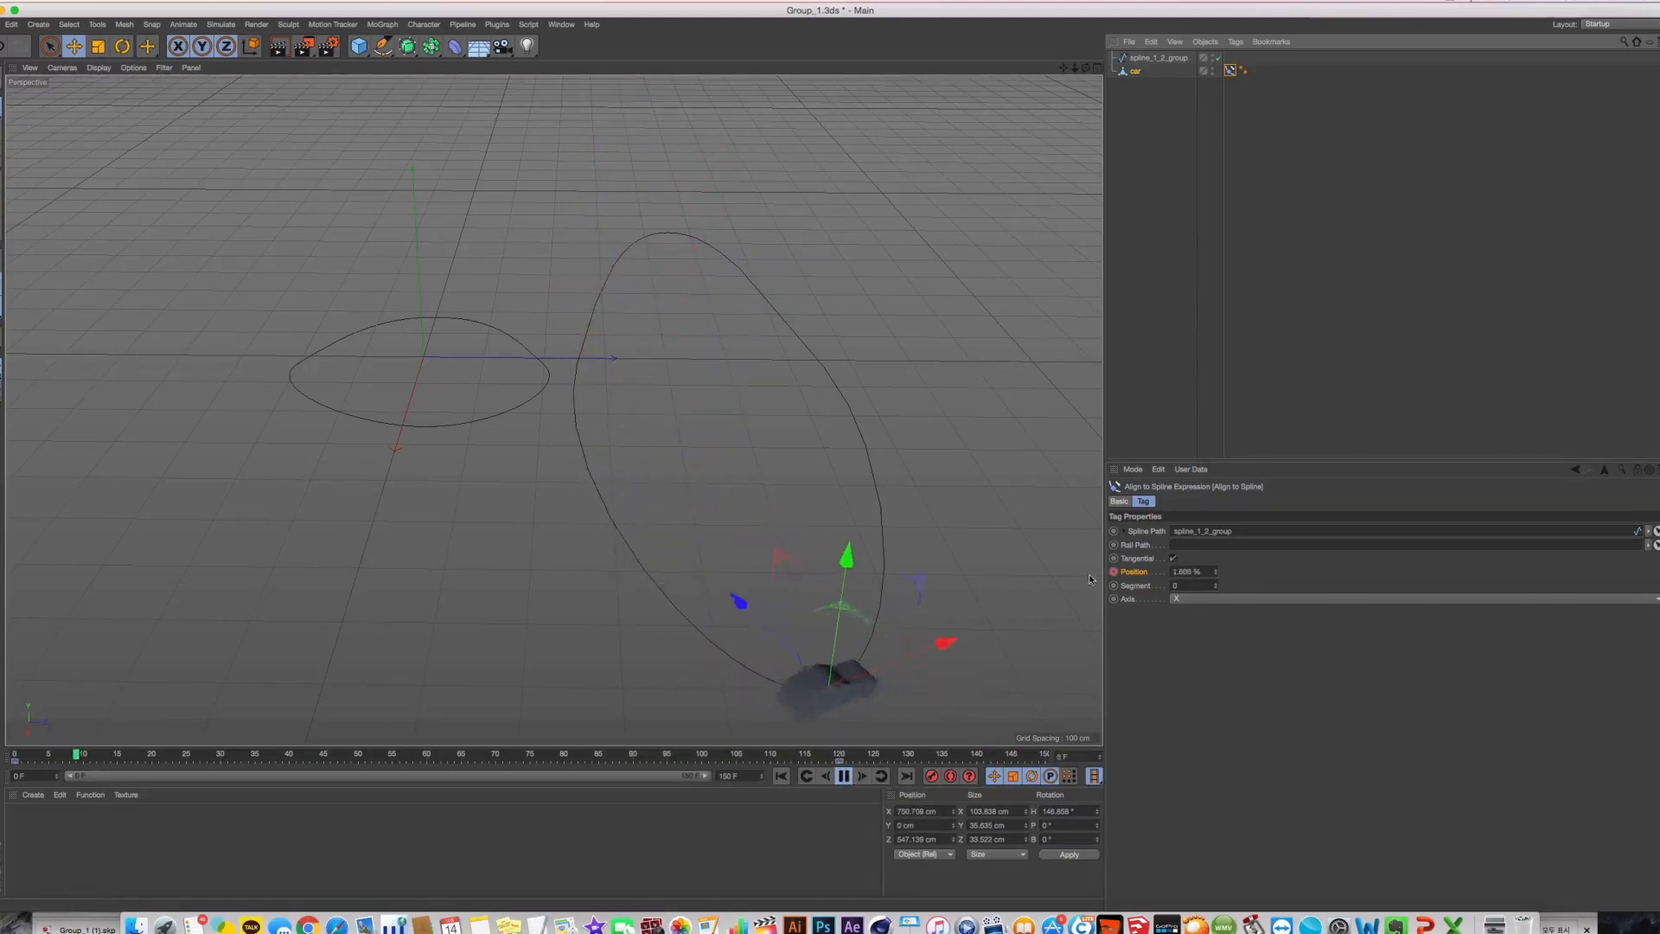
left_click(1218, 584)
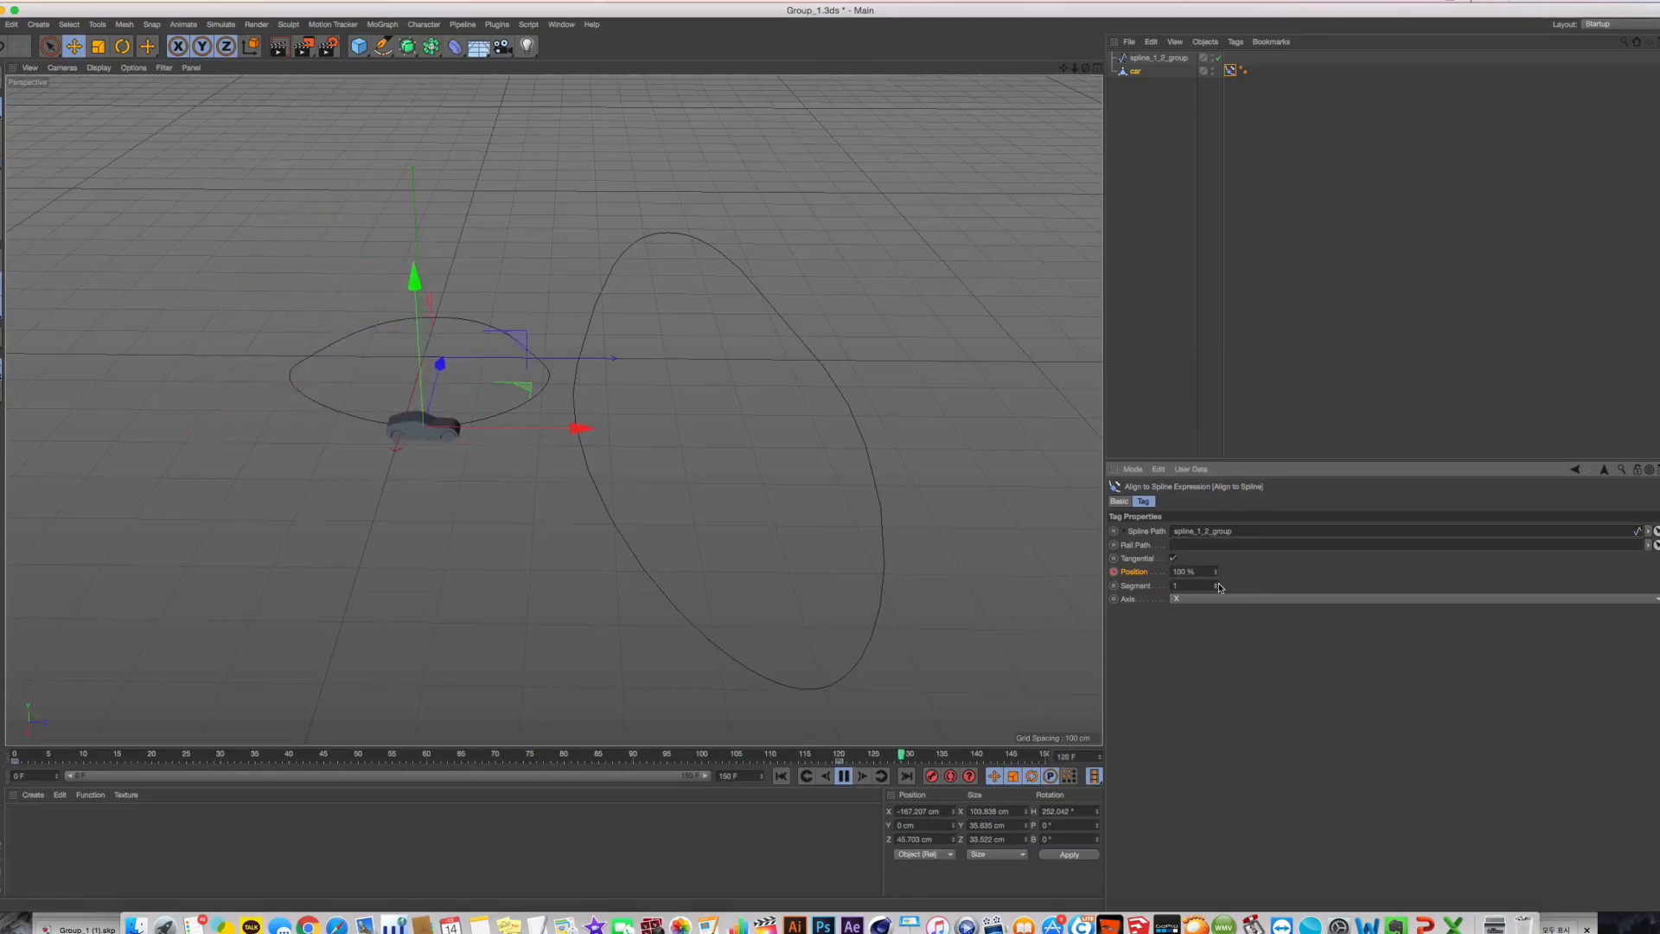
left_click(1217, 585)
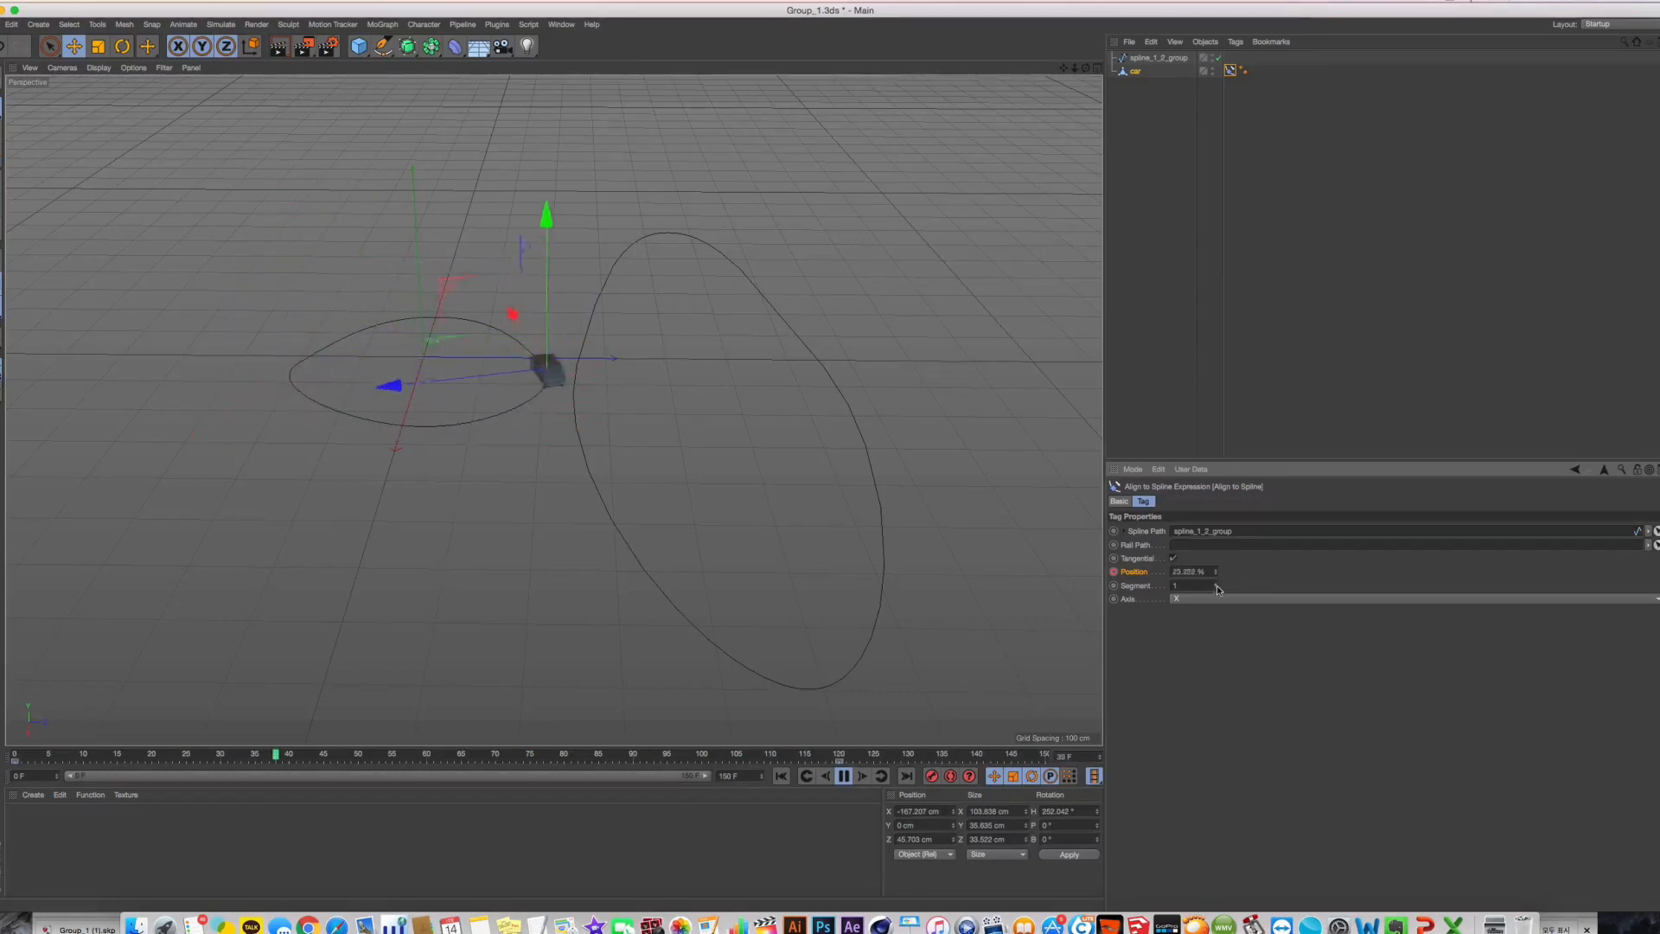
left_click(1216, 588)
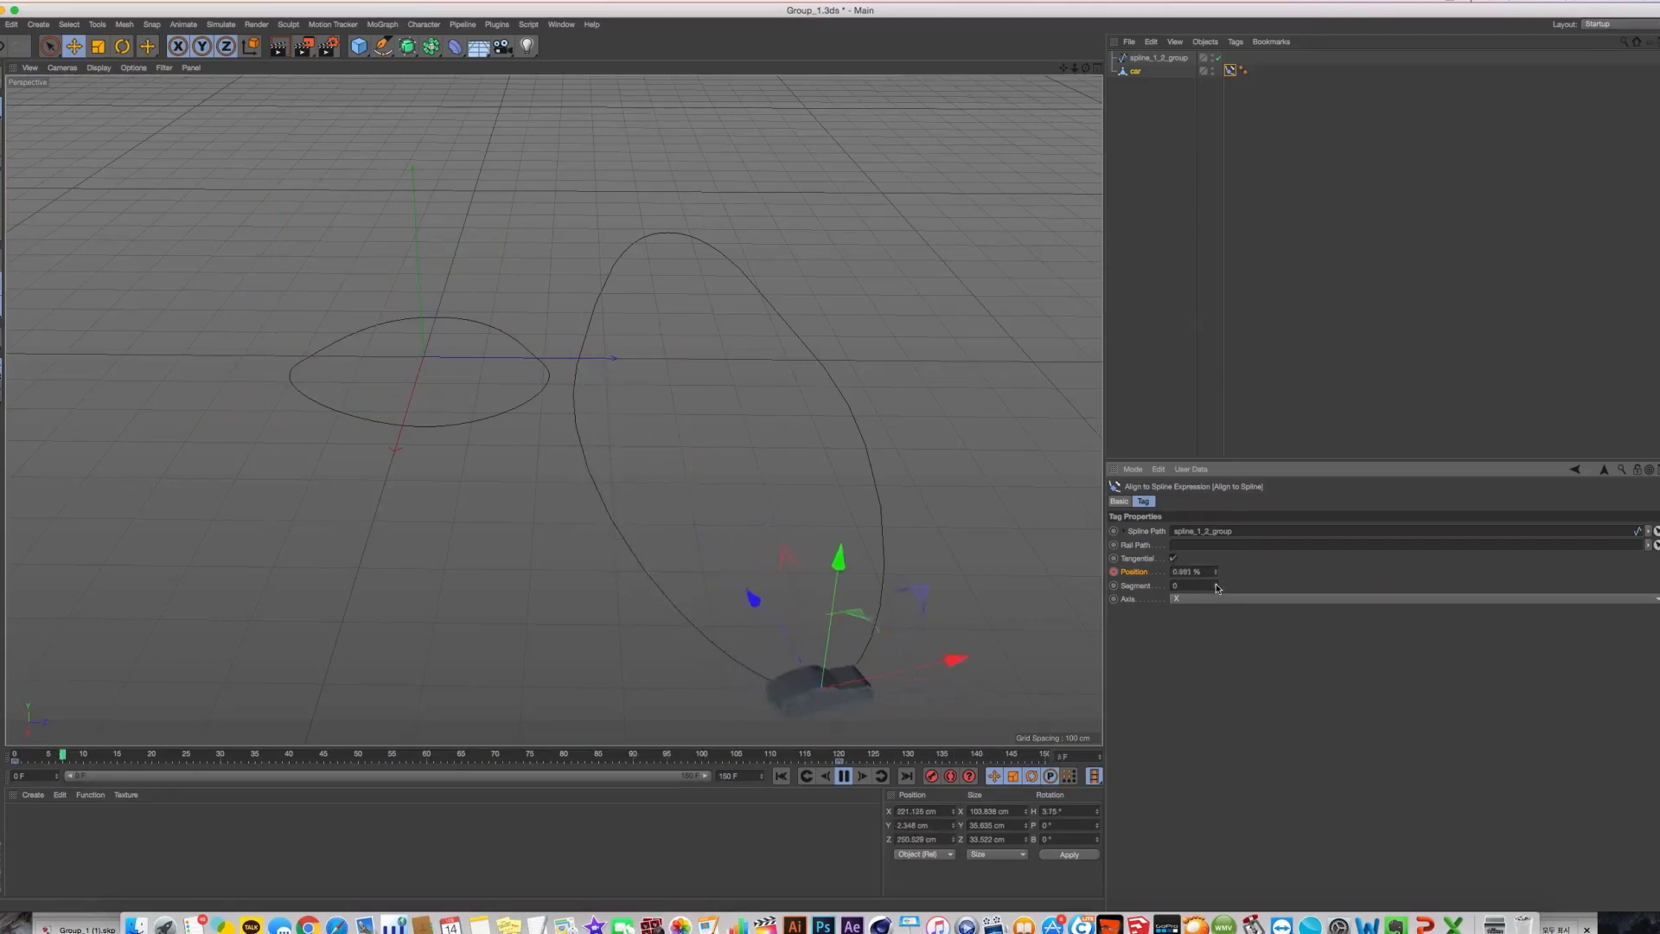
left_click(1217, 586)
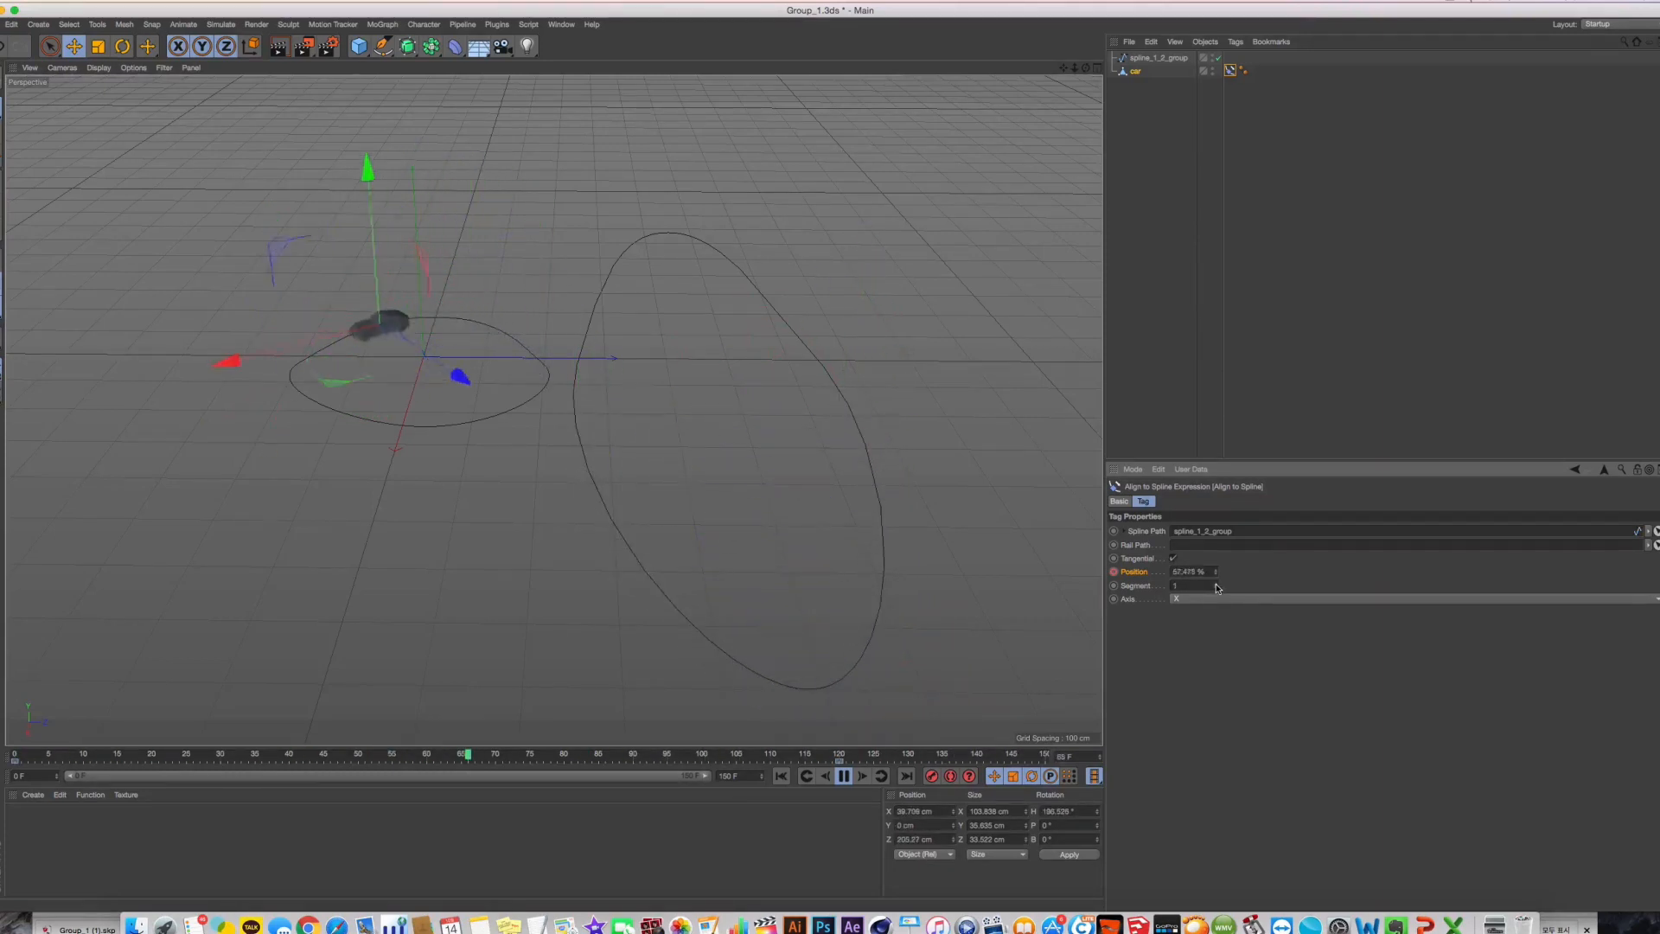
left_click(843, 776)
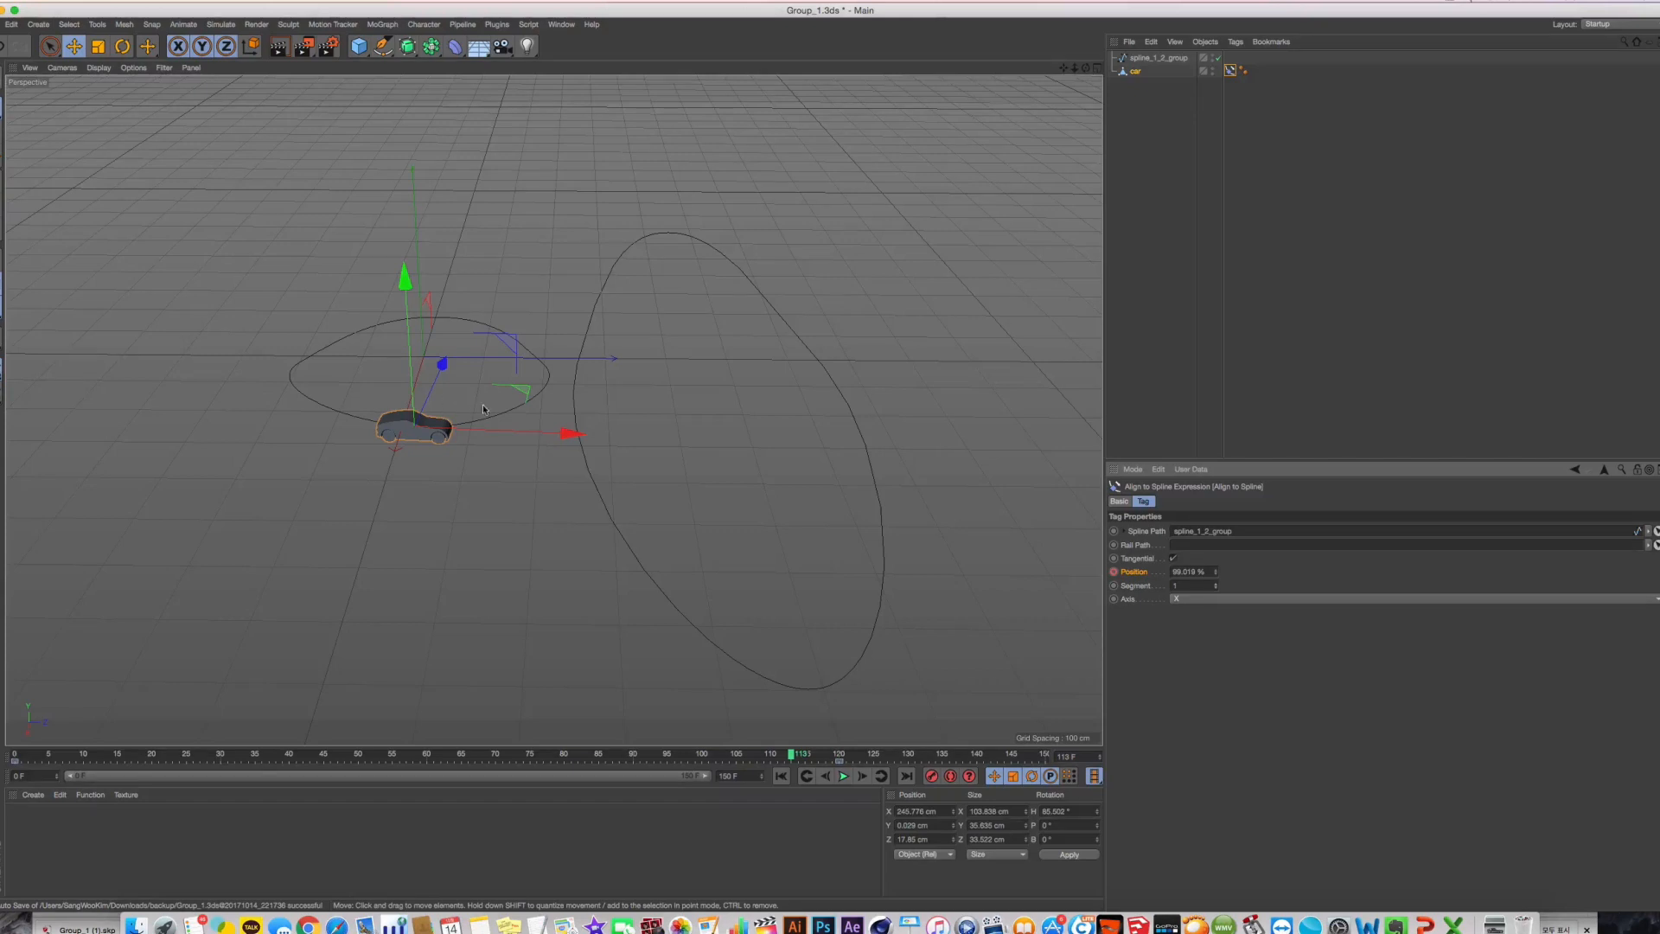
Reopen the car's Align to Spline tag, preview the animation briefly, and set Segment to 0
left_click(1157, 58)
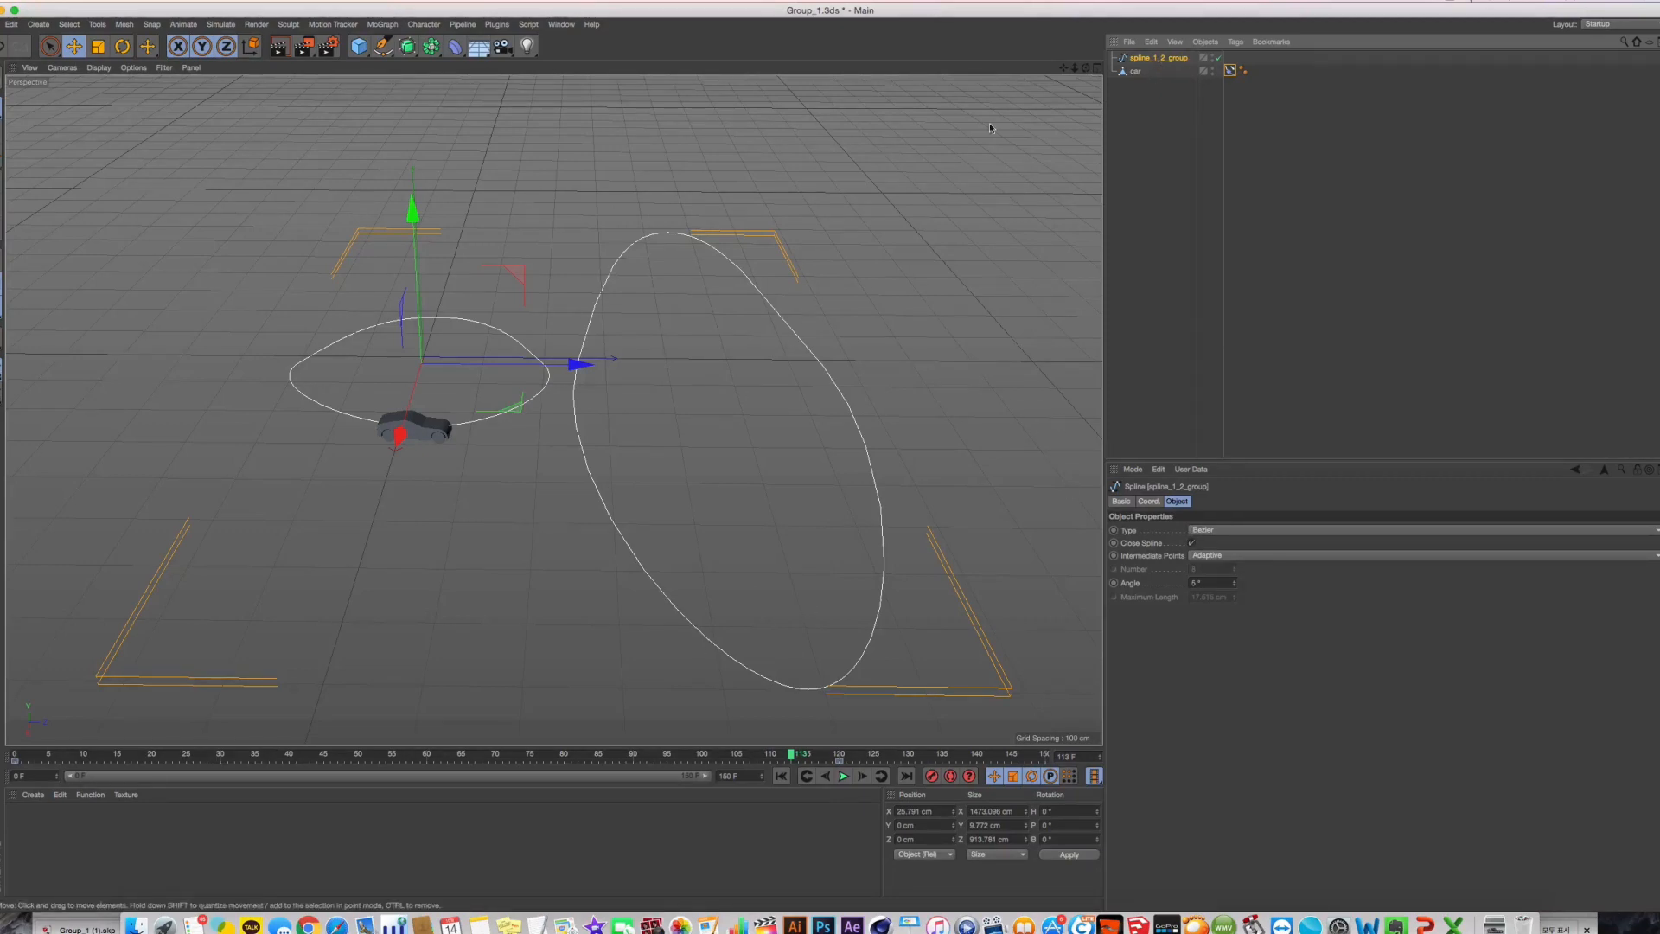
left_click(1230, 70)
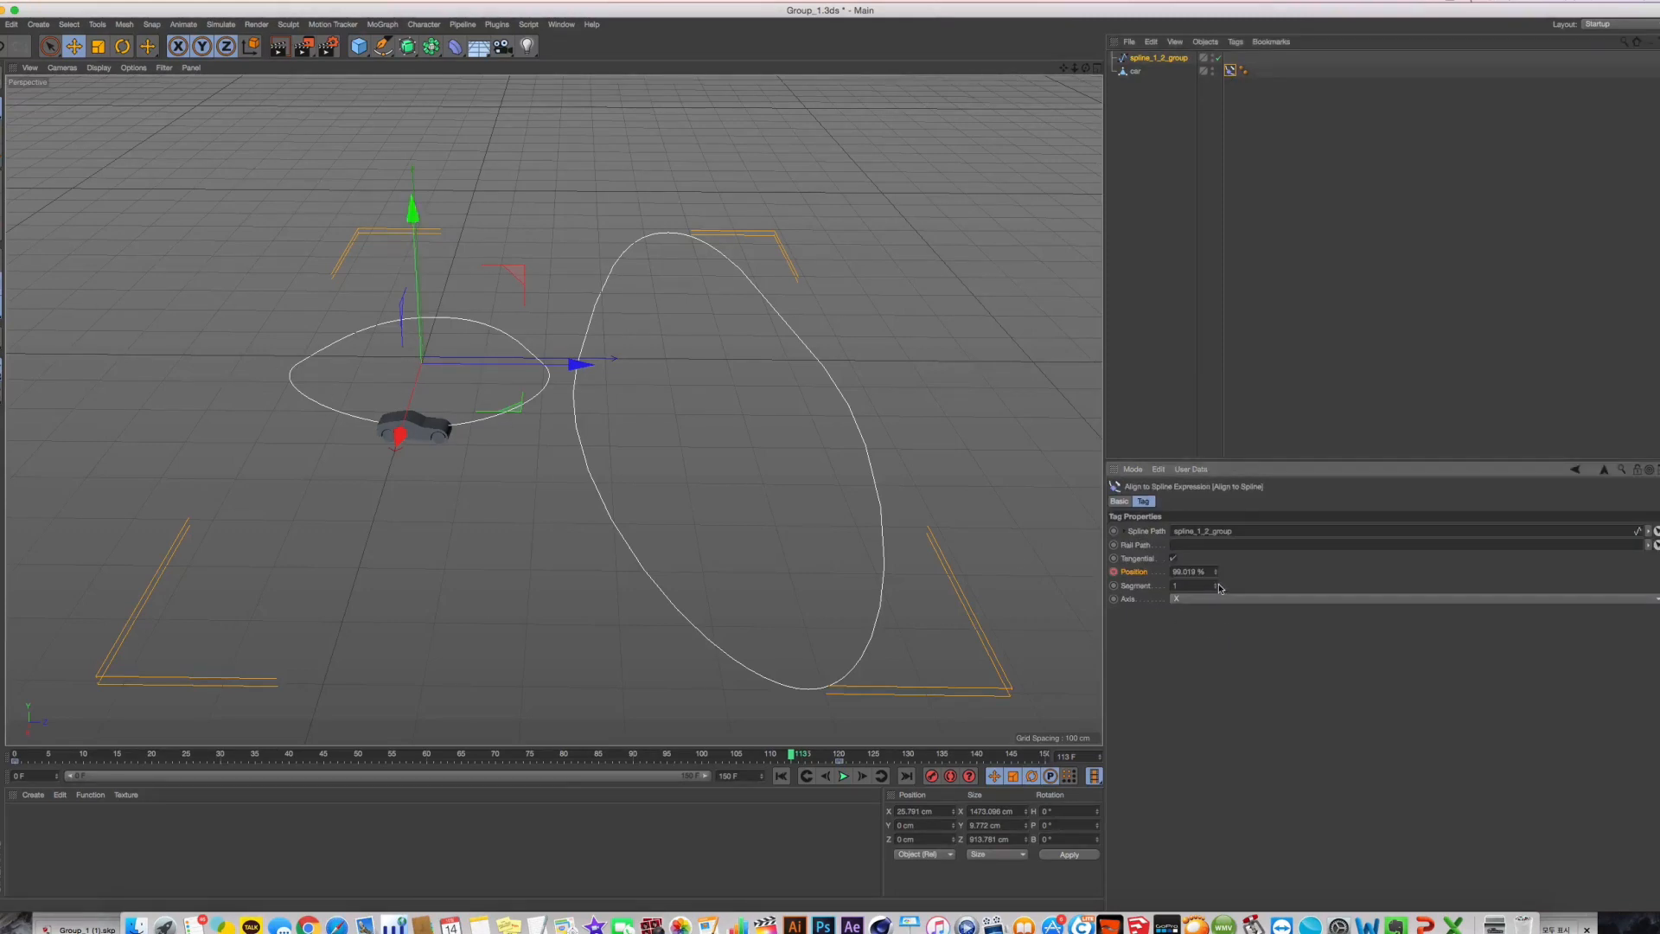
left_click(843, 777)
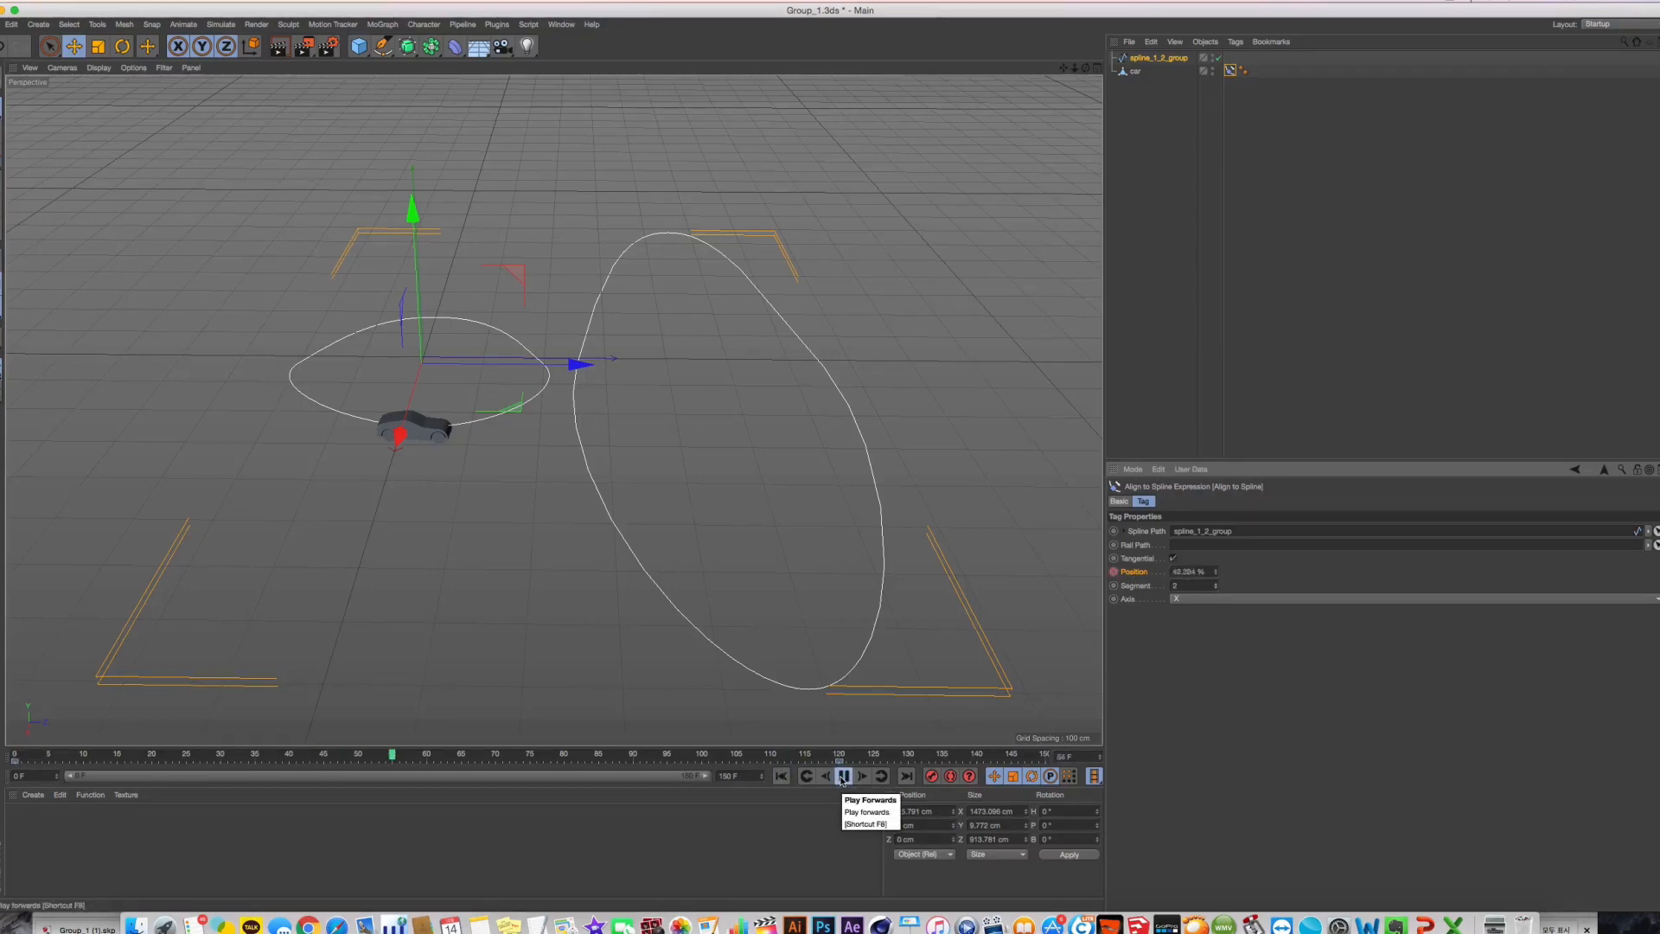
left_click(843, 776)
left_click_drag(1215, 588, 1184, 589)
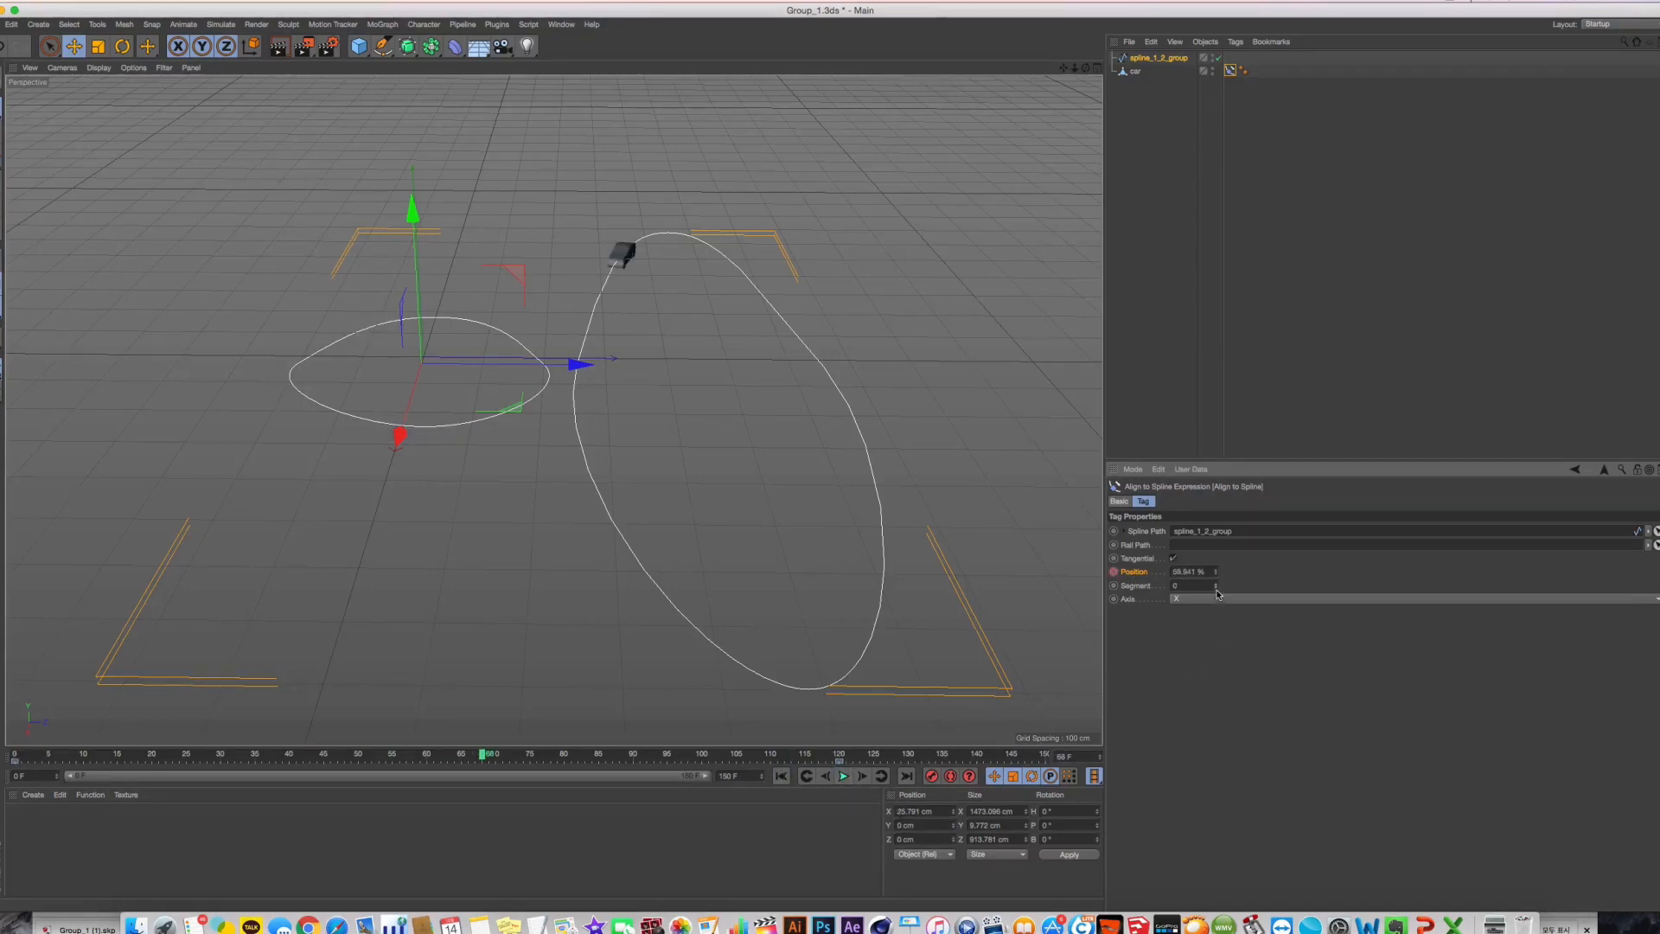
Preview the car's movement with Segment switched to 1 during playback, and return Segment to 0 after stopping
left_click(843, 776)
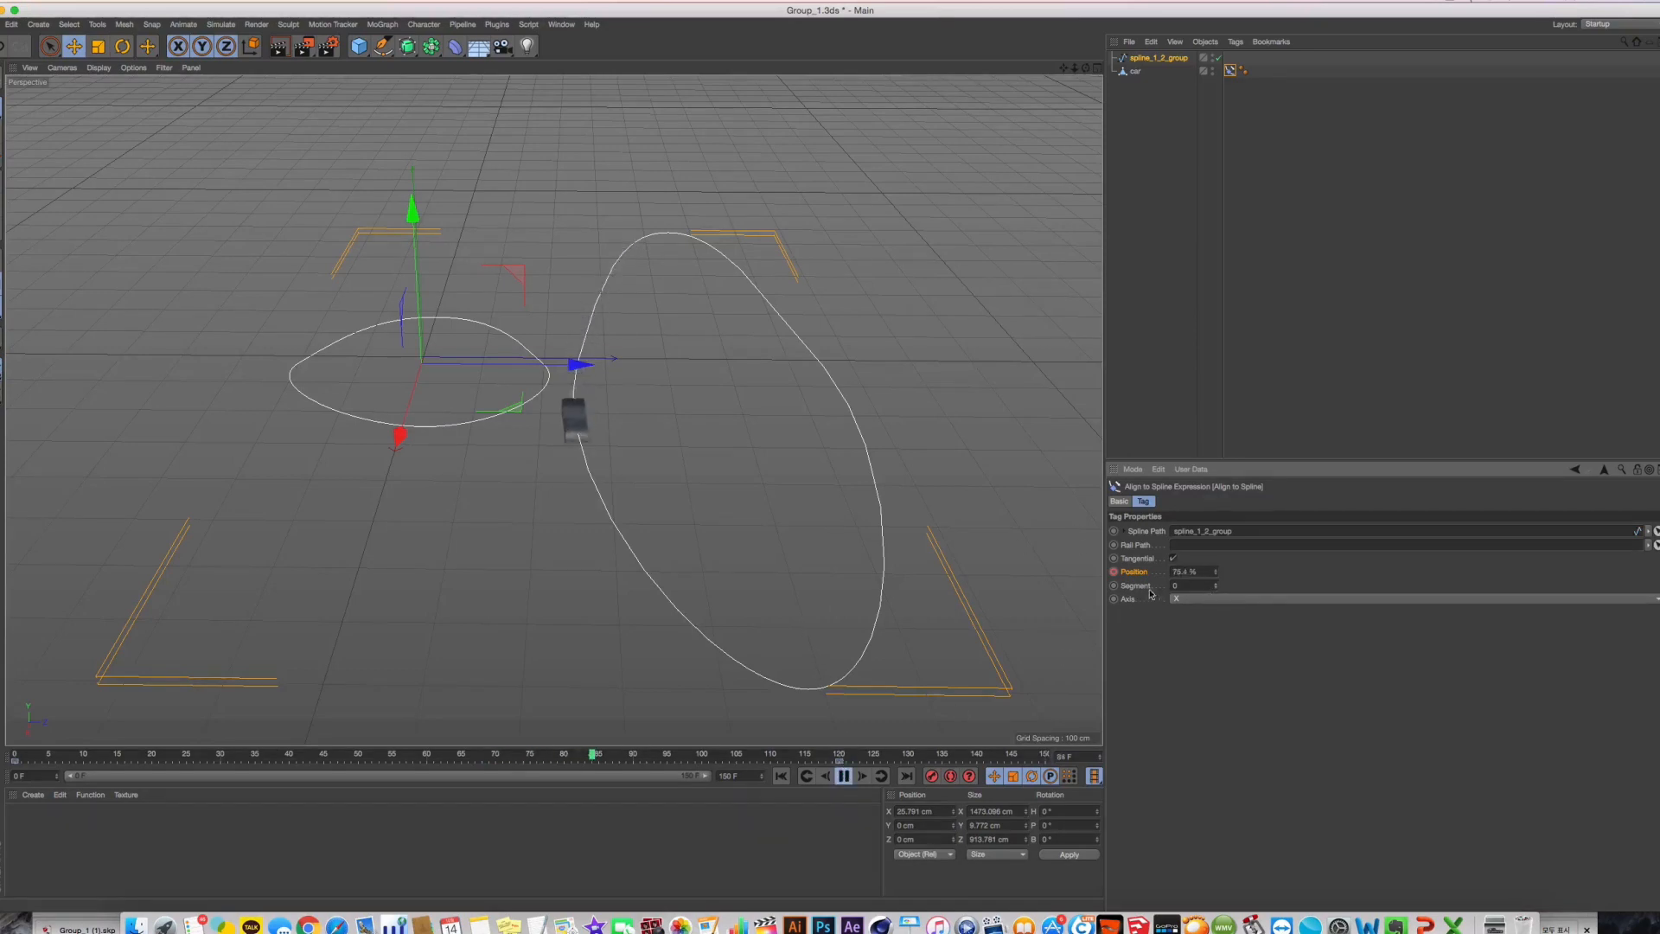
left_click(1215, 583)
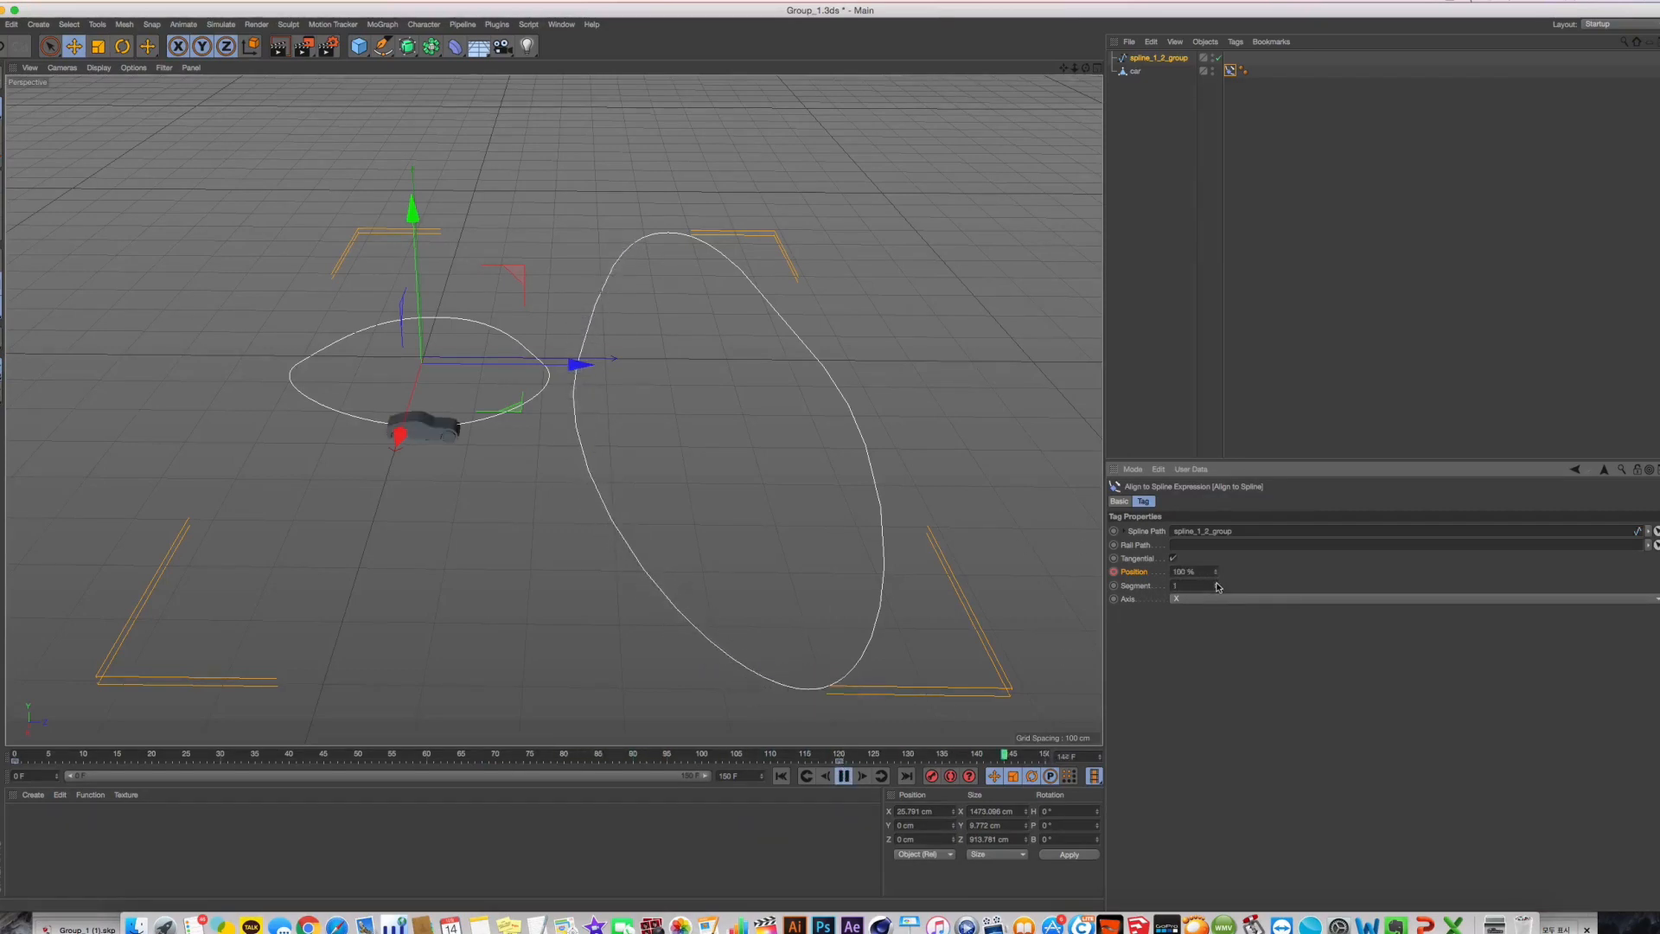
left_click(843, 776)
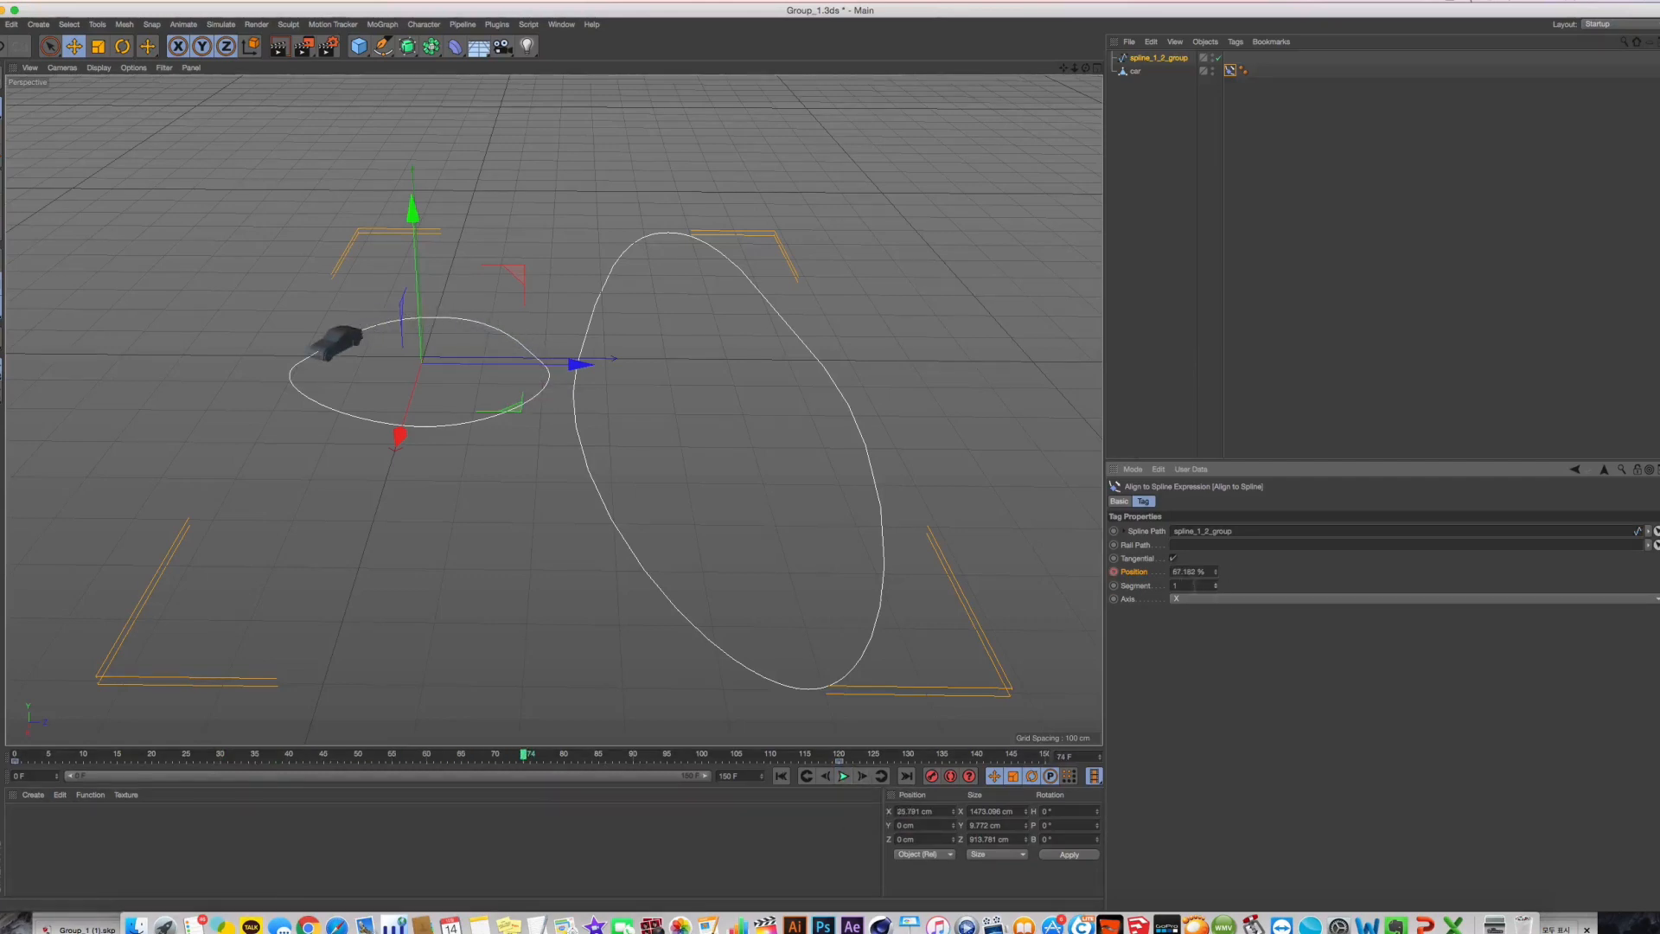
left_click(1215, 587)
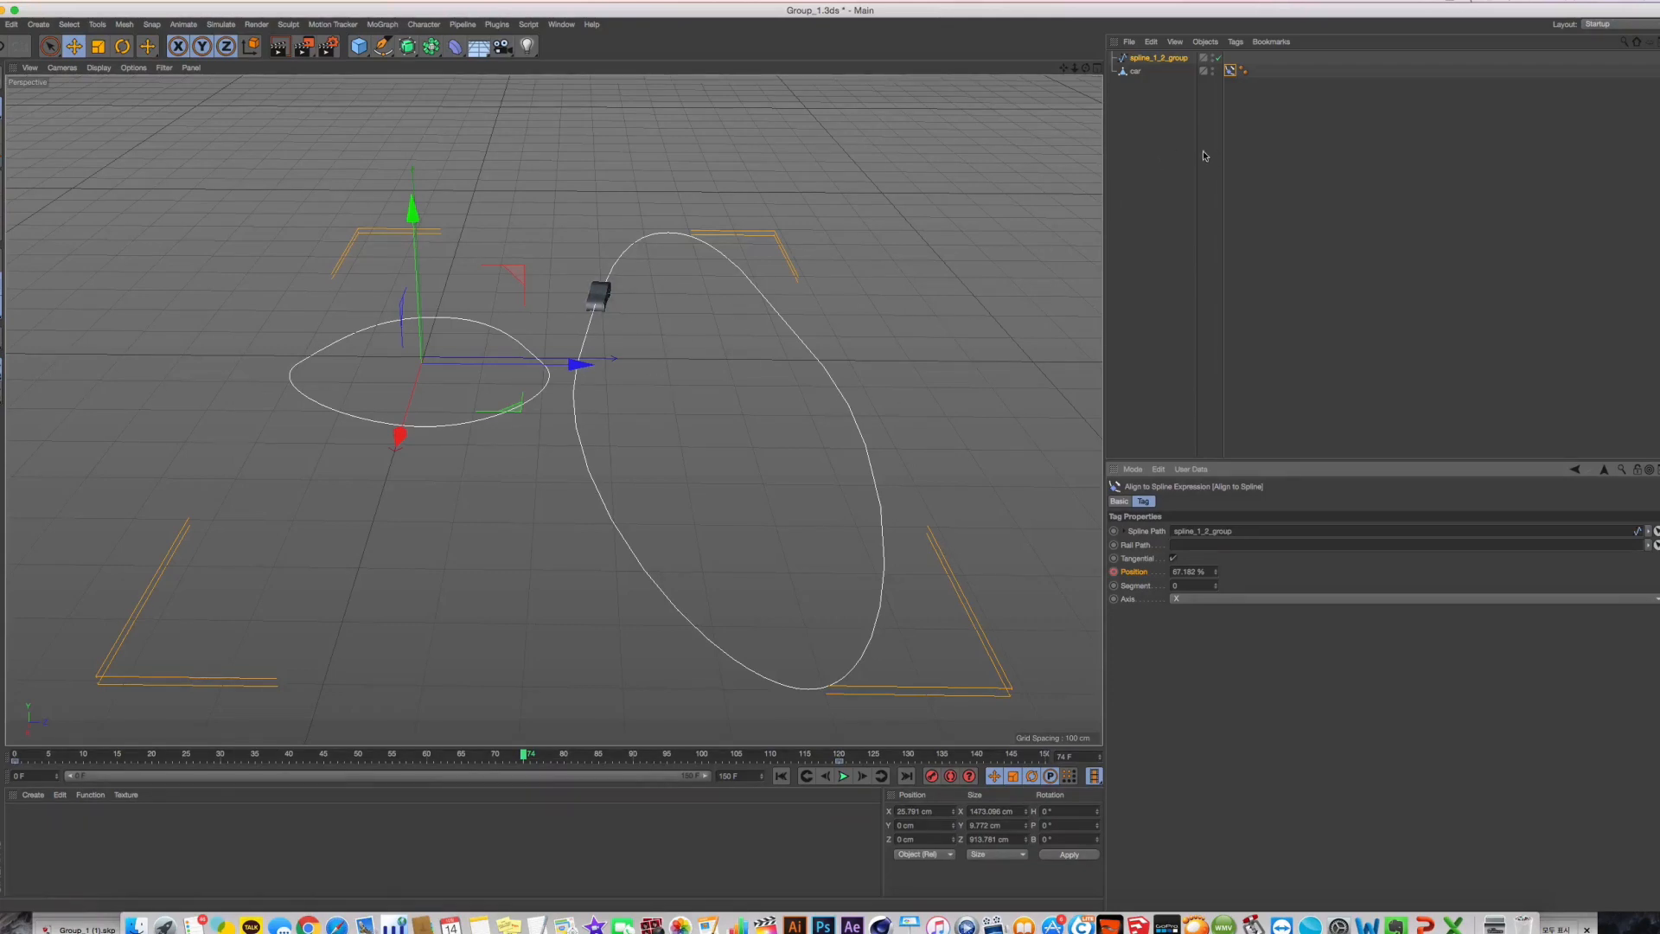
Clear the scene by deleting every object, including the spline path and the car
left_click_drag(1201, 151, 1115, 52)
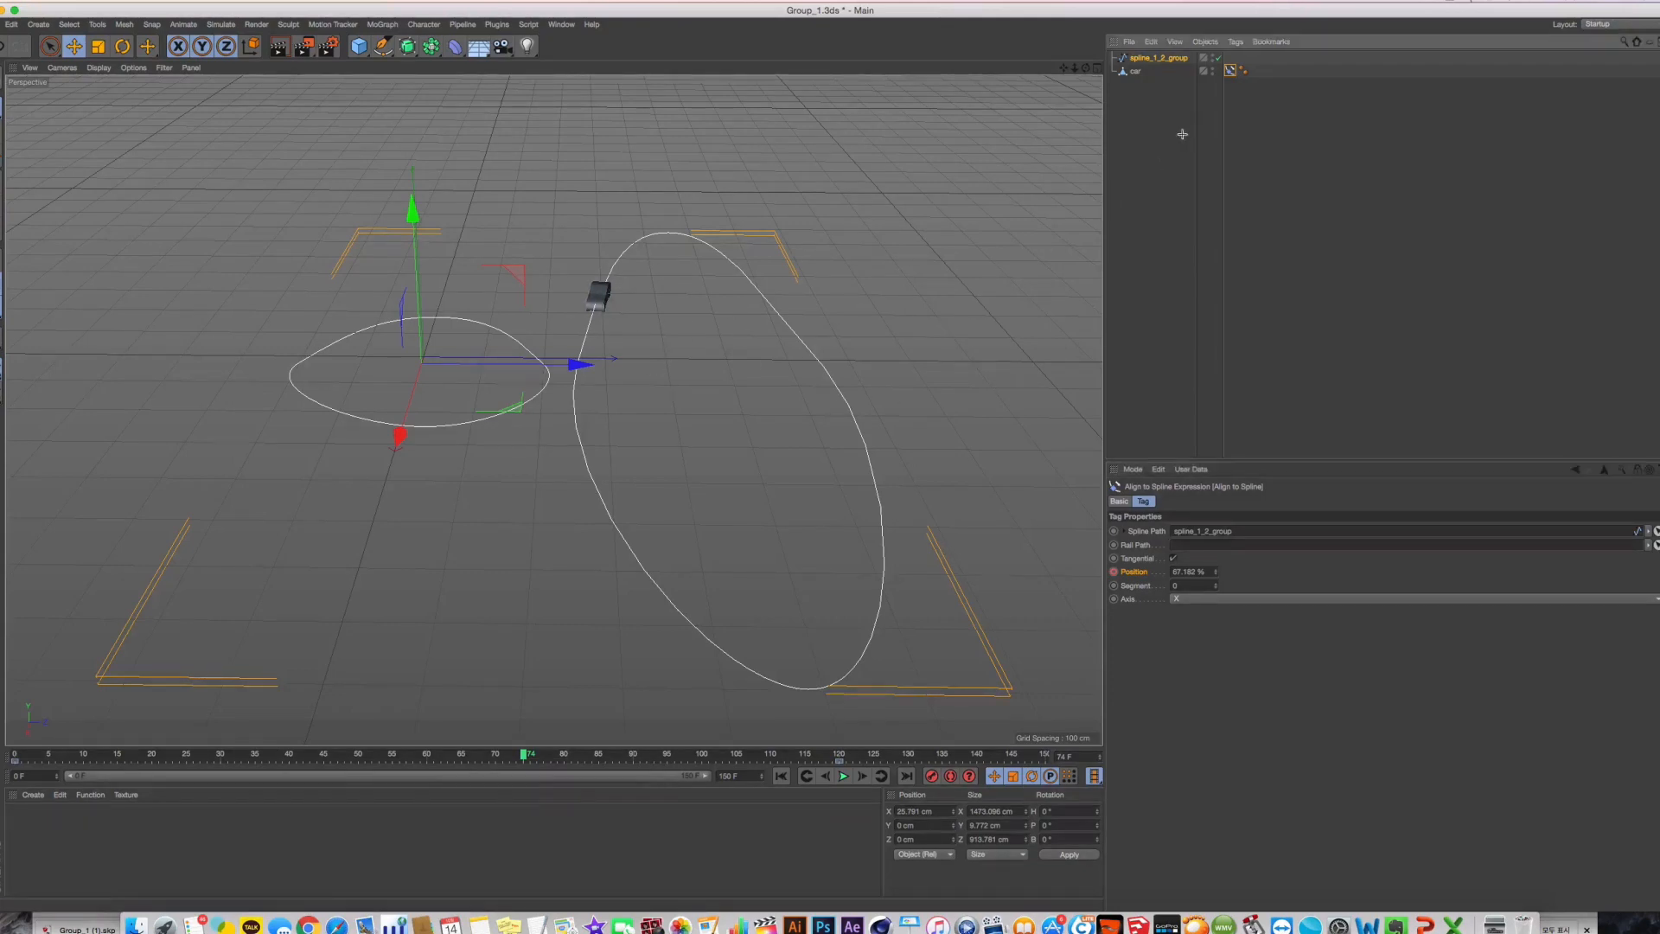
left_click(1163, 88)
left_click(1157, 60)
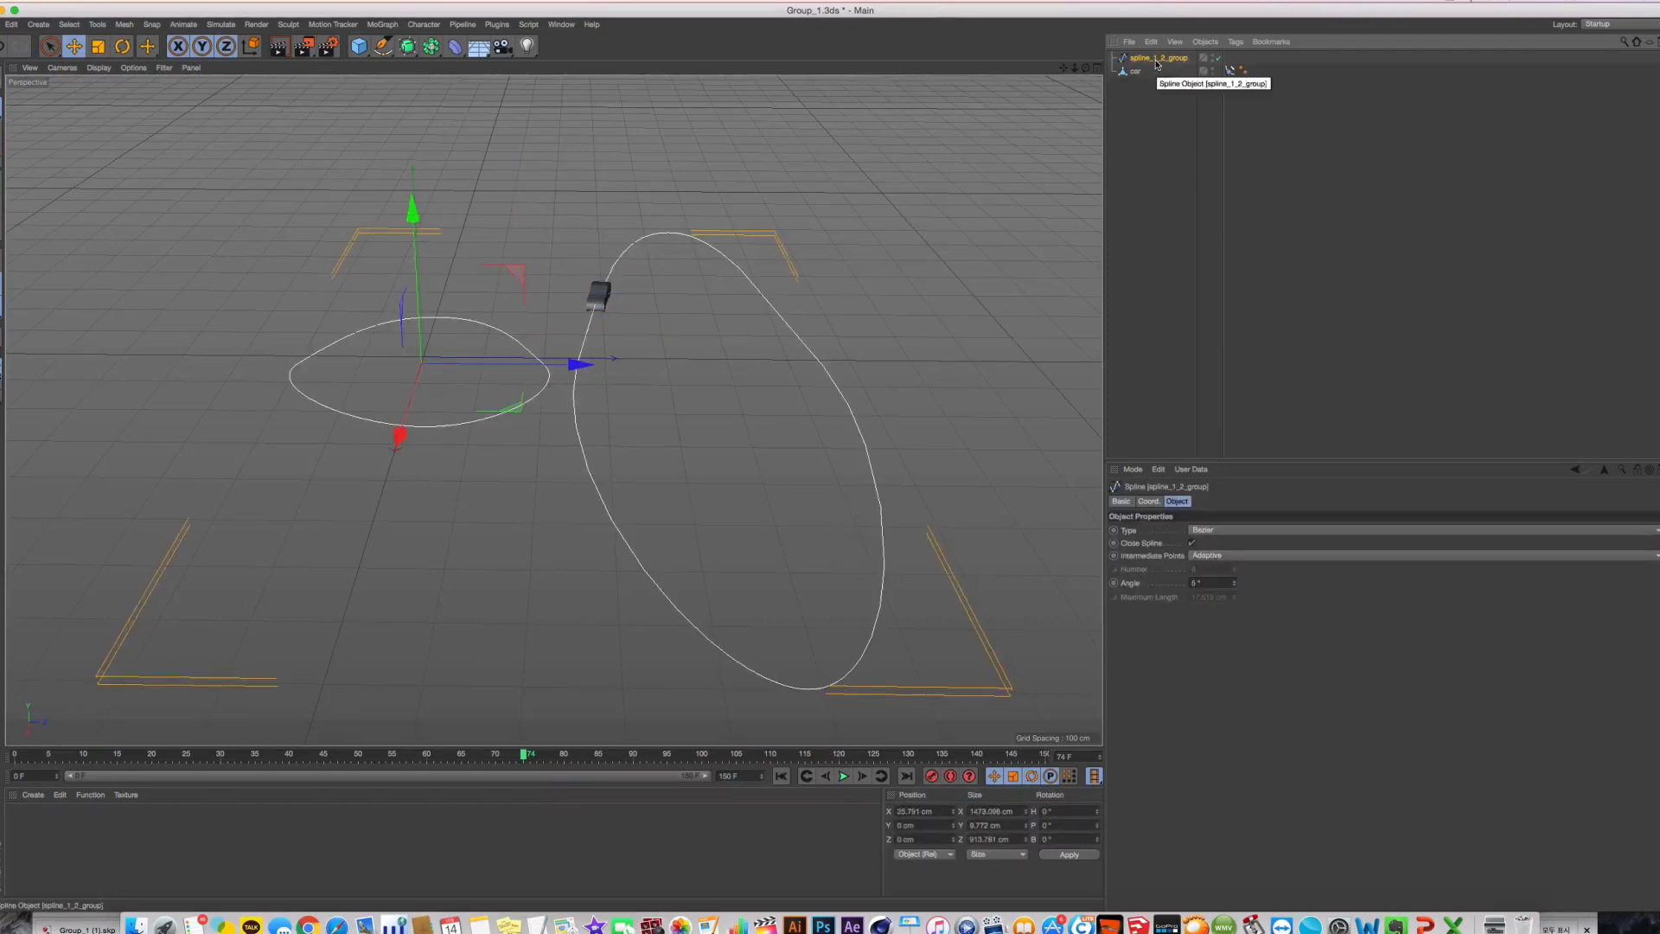
key("ctrl+a")
key("Delete")
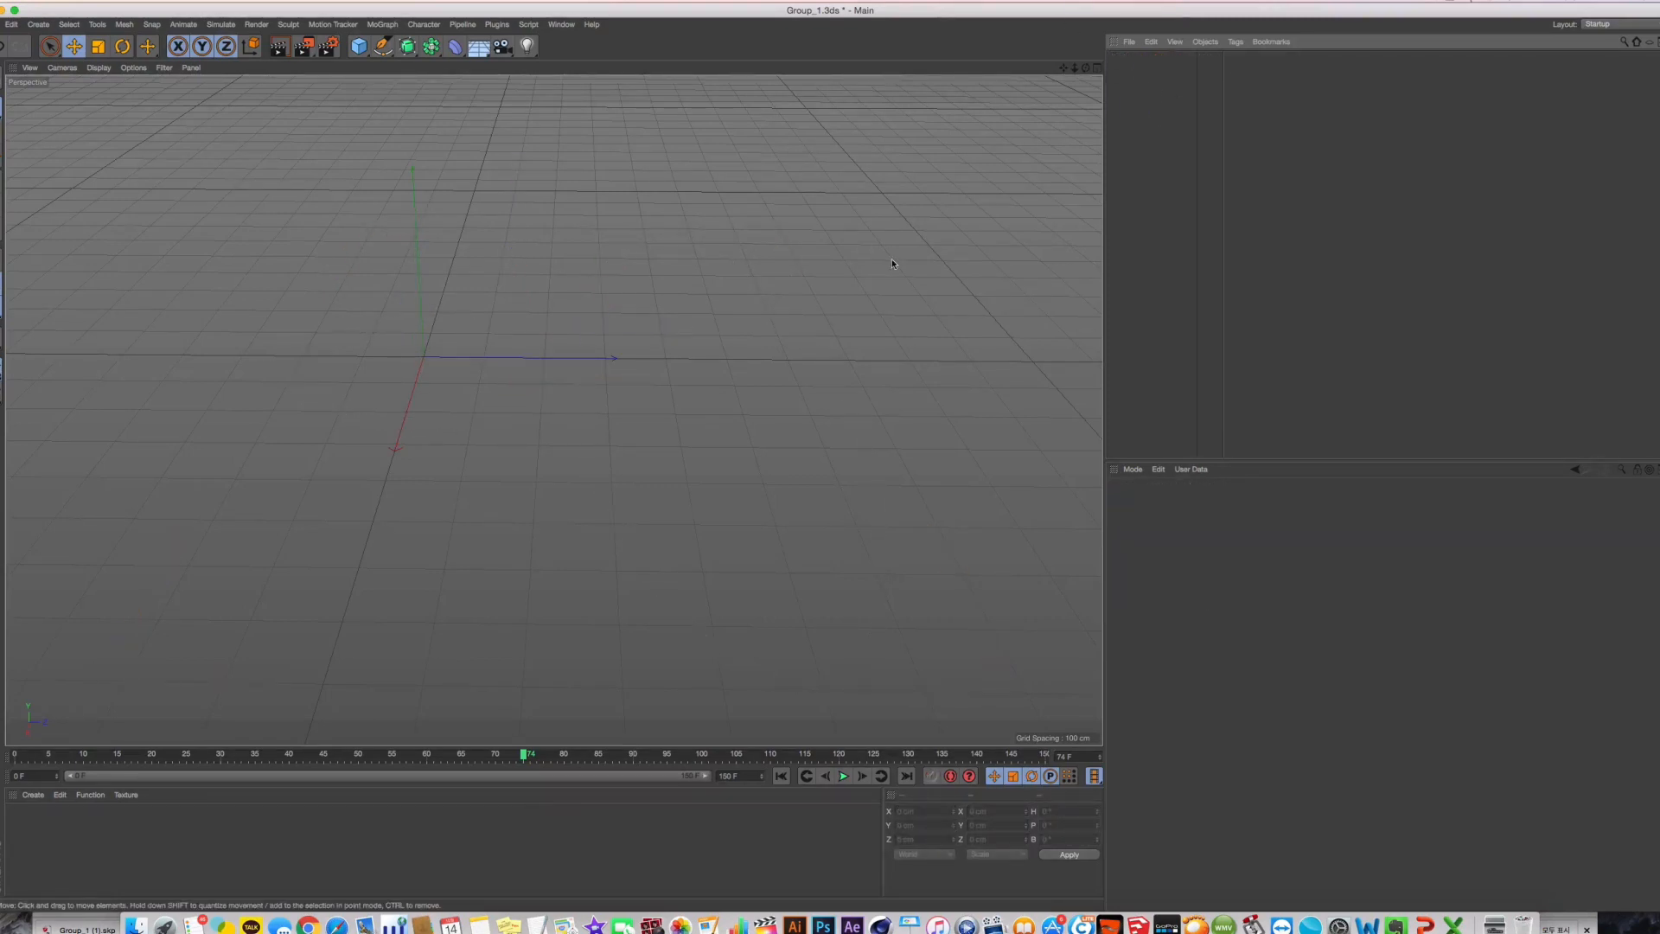
Add a default cube to the empty scene and frame it in the perspective view
left_click_drag(359, 46, 457, 64)
key("h")
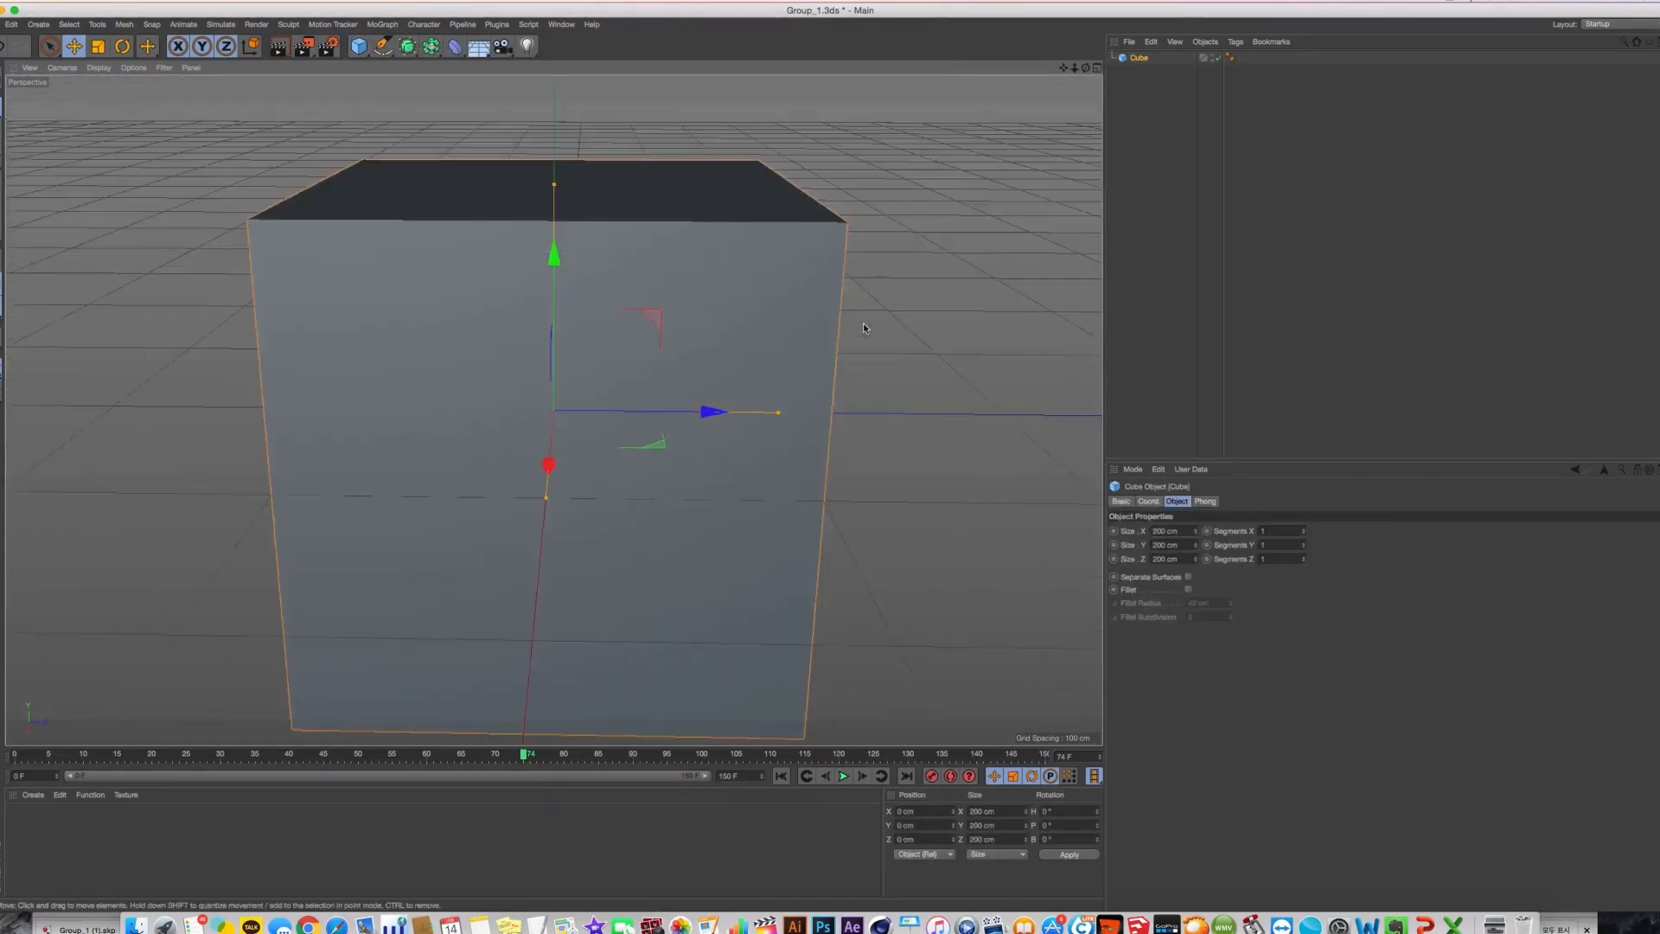
scroll(749, 323, "down", 5)
left_click_drag(749, 328, 709, 328, "alt")
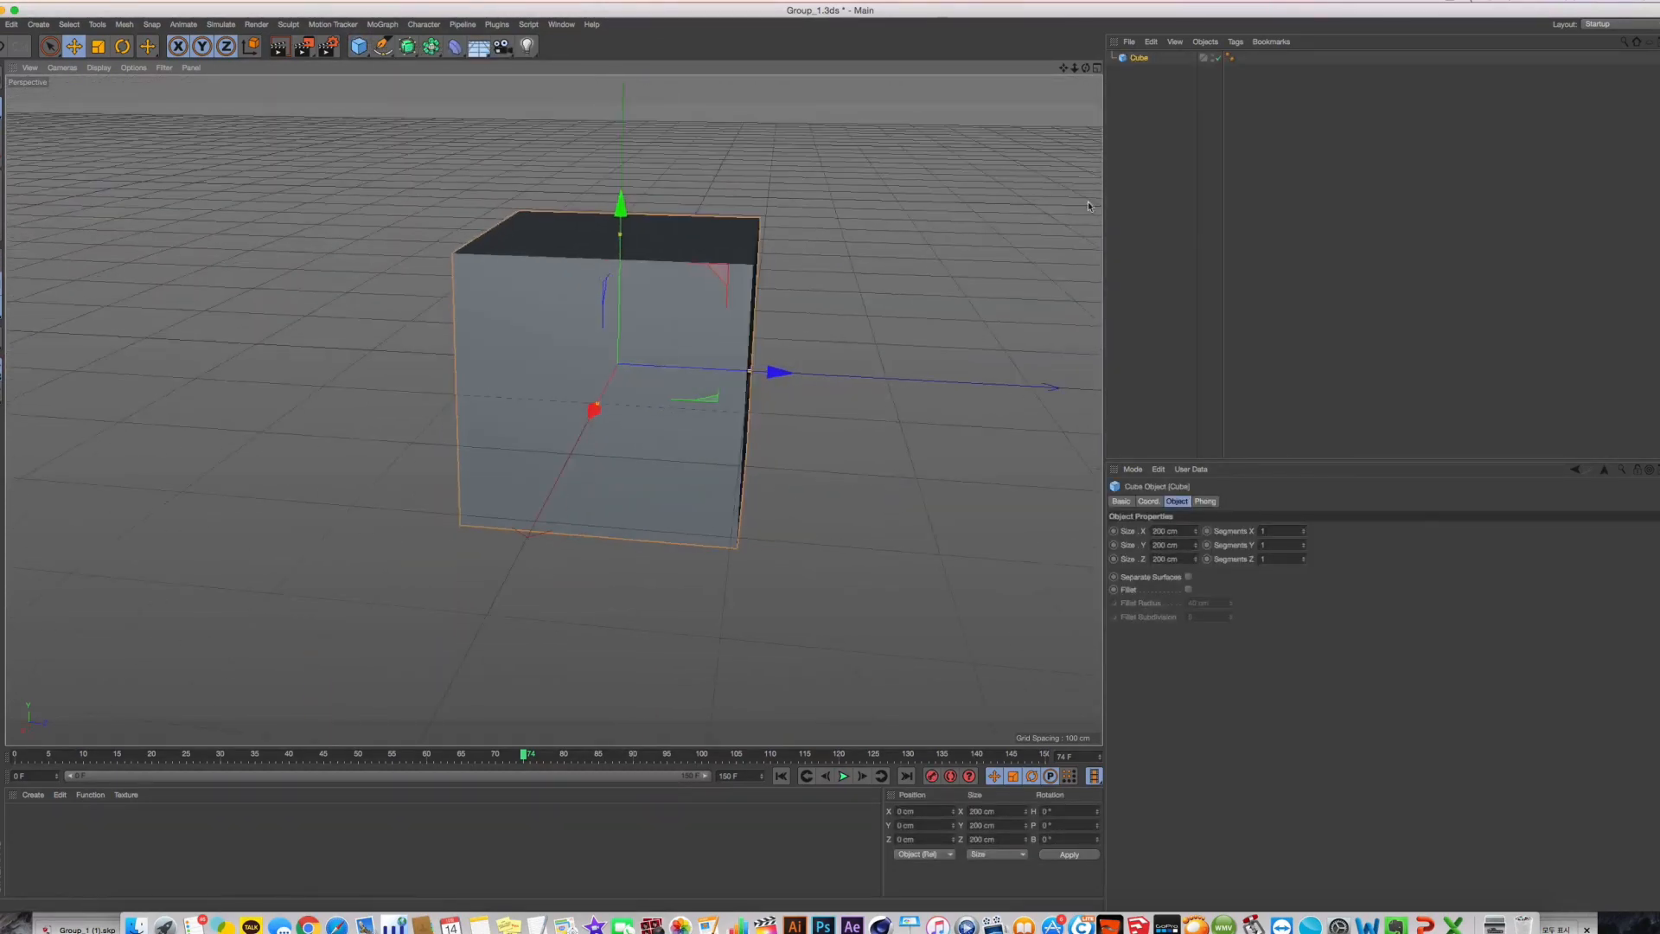
Attach an Annotation tag to the cube
right_click(1140, 61)
mouse_move(1227, 66)
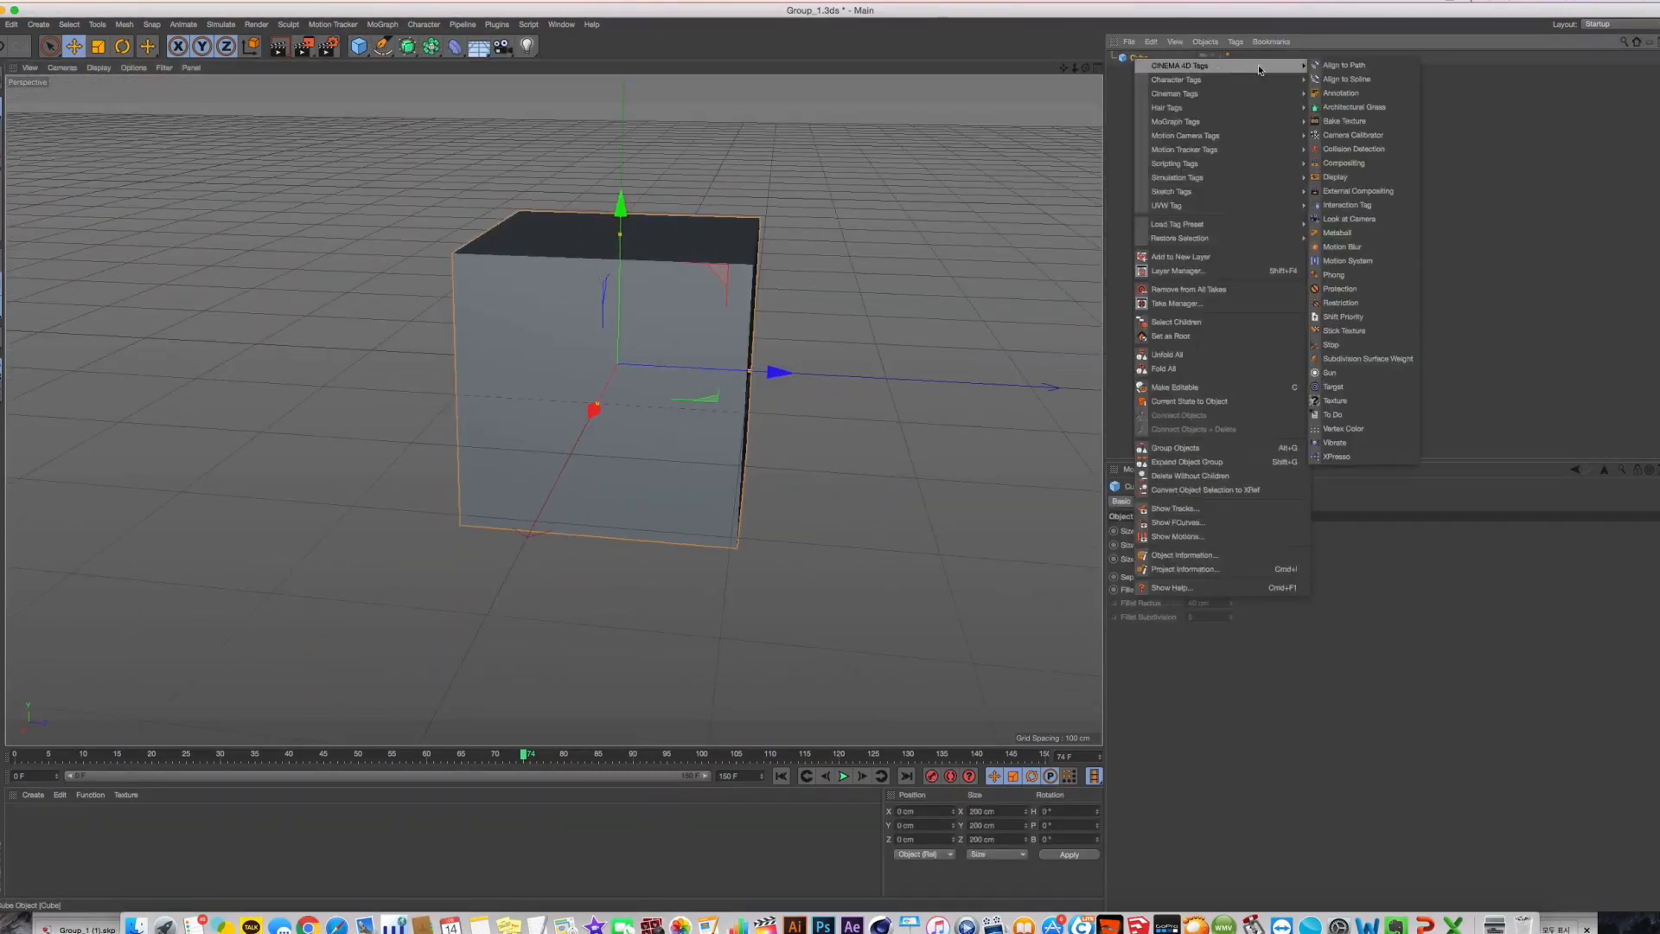
left_click(1371, 94)
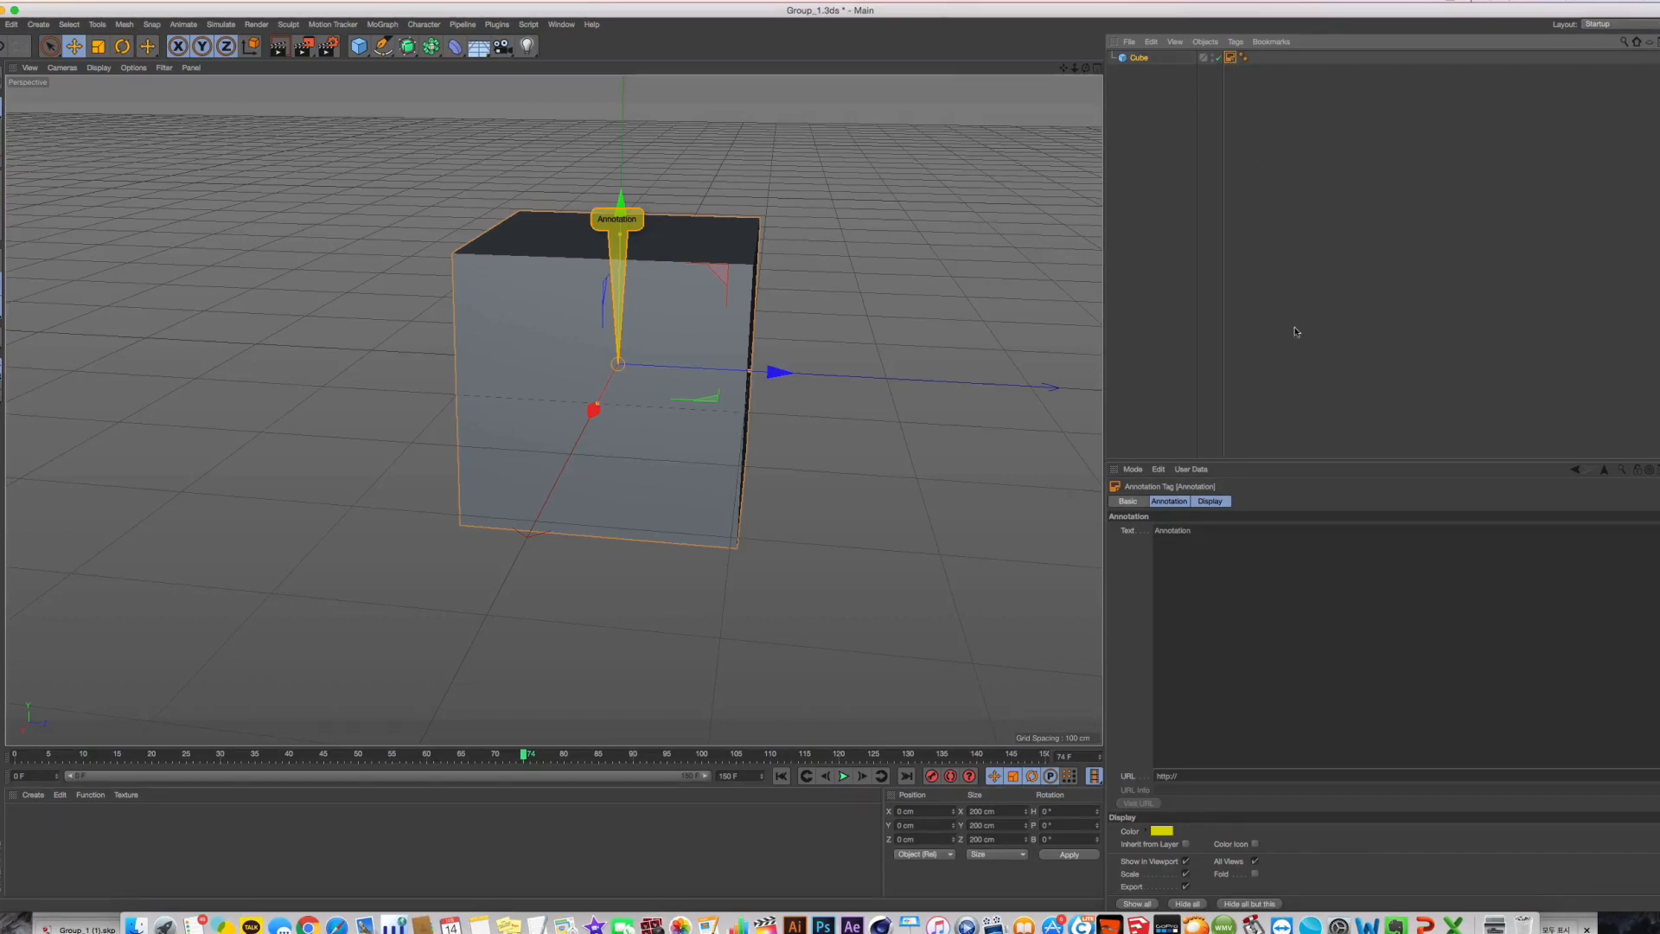
Replace the annotation's default text with several lines of Korean placeholder text beginning with "나는"
double_click(1172, 530)
type("나는")
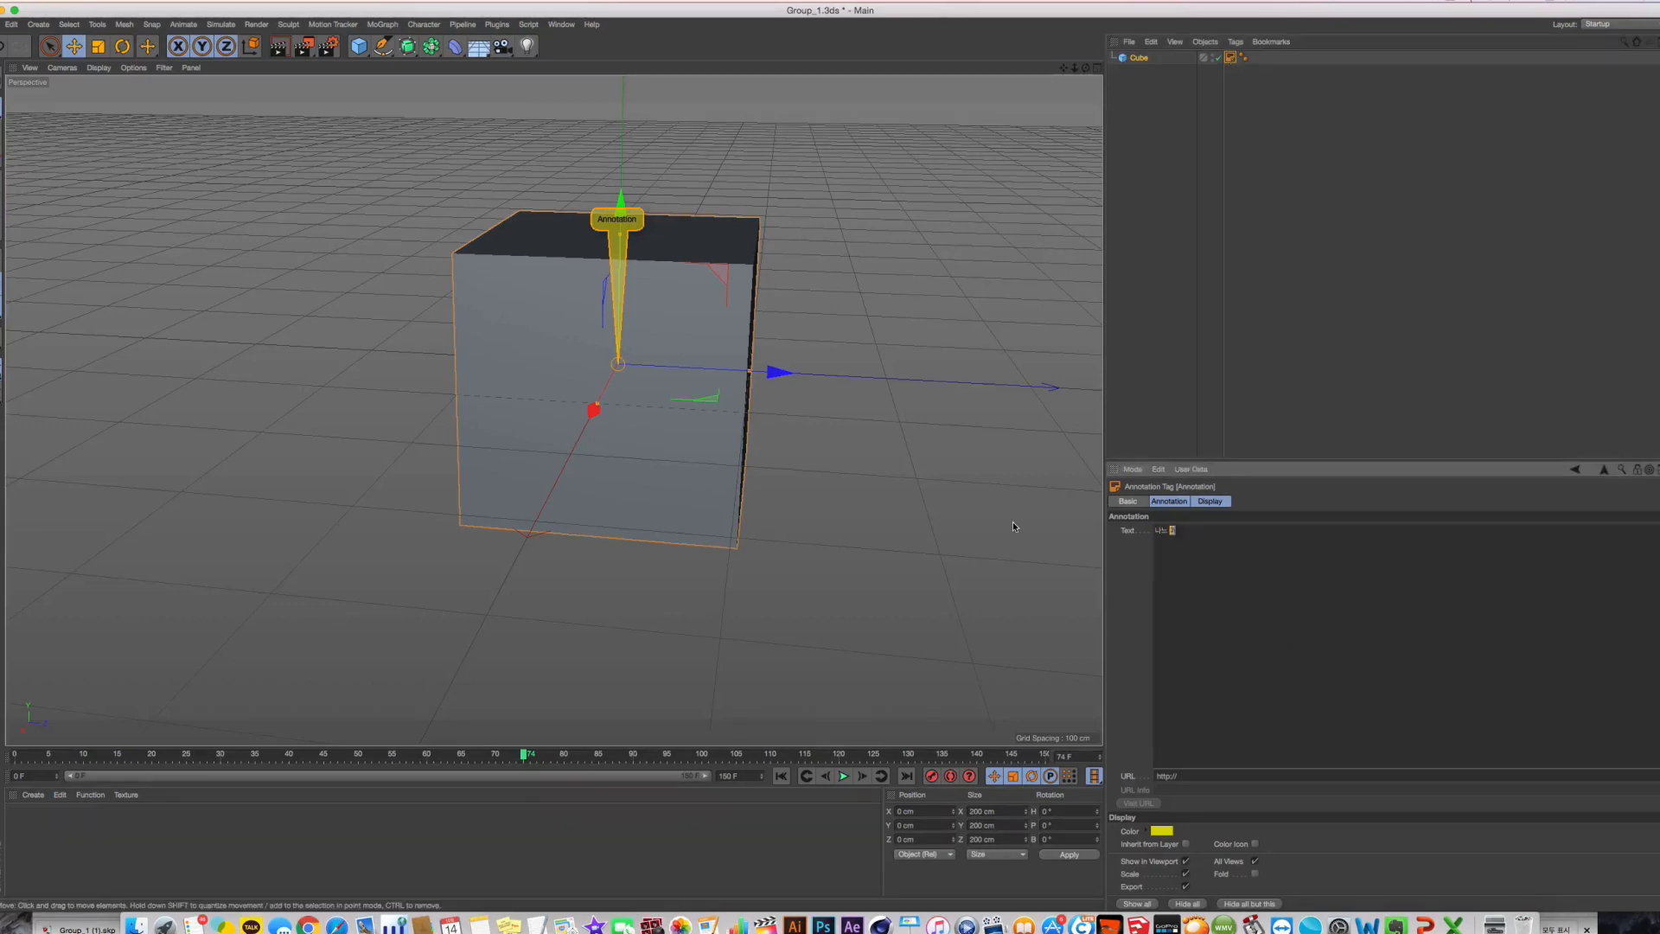
key("BackSpace")
key("BackSpace")
key("BackSpace")
key("BackSpace")
type("나는 이")
type("마음ㅇㄹㅁㄴㅇㅂㅇㄹㅇㅇㄹㅇㄹㅇㄹ ㅇㄹ ㅇㄴㅇ")
type("ㄹㅇㅁㄹㅇㅁㄴㅇㄹ ㅁㄴㅇㄹ ㅇㅇㄹ ㅁㄴㅇ ㄹㅇ ㄹ ㅇ ㅇ")
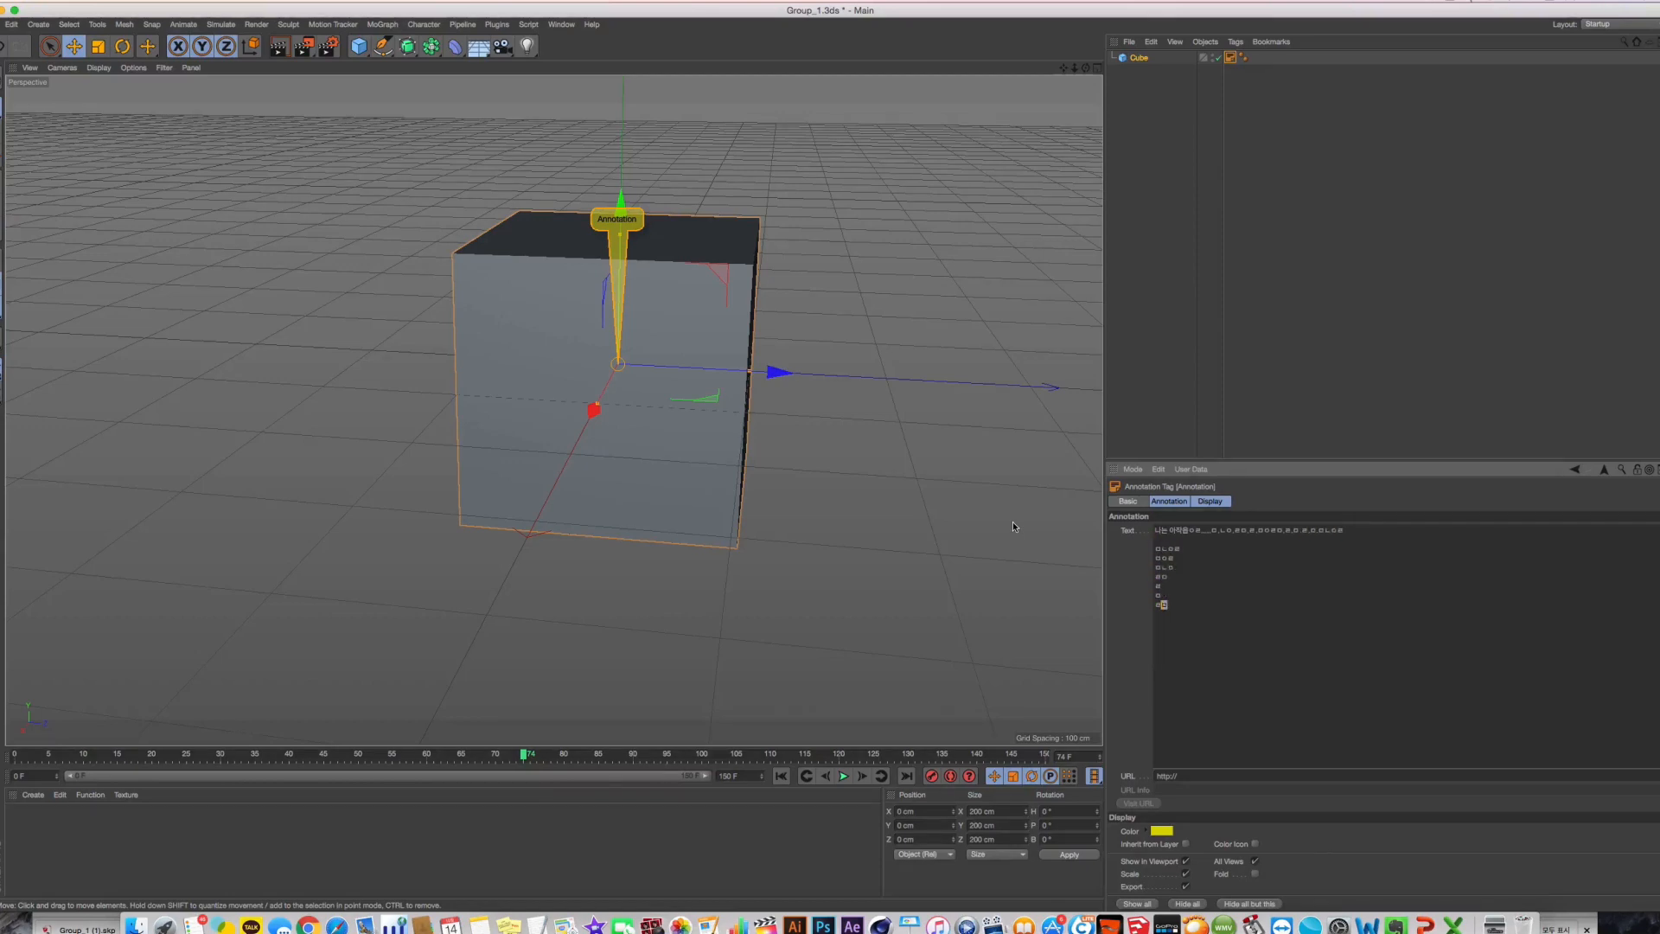
key("super+a")
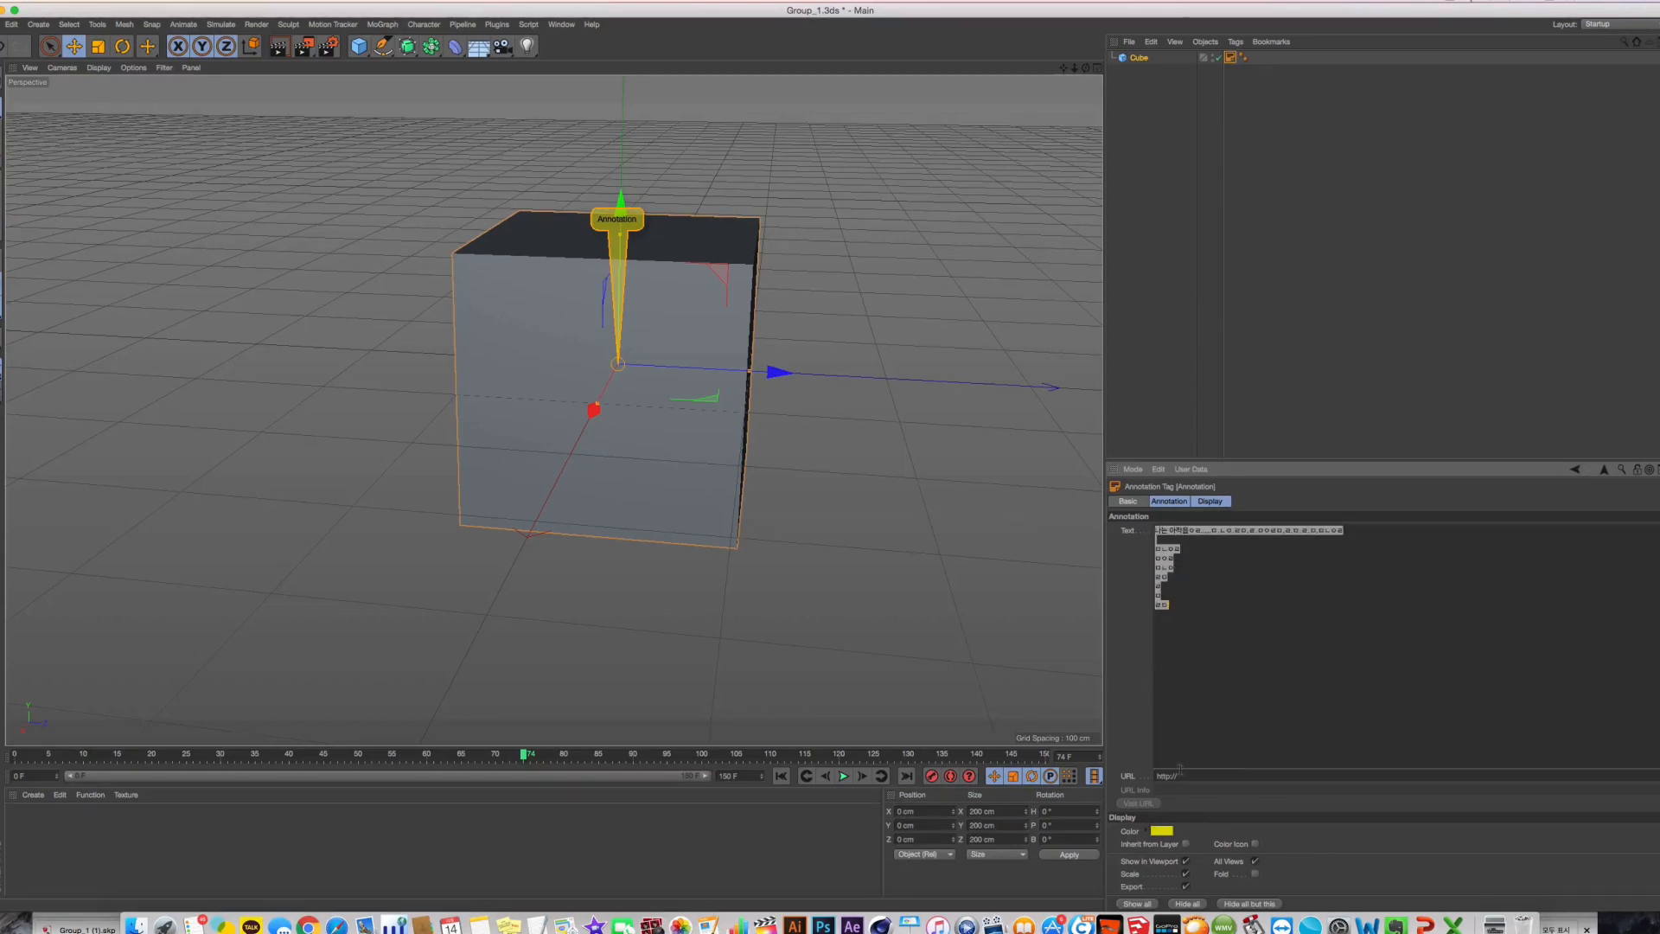
left_click(1232, 776)
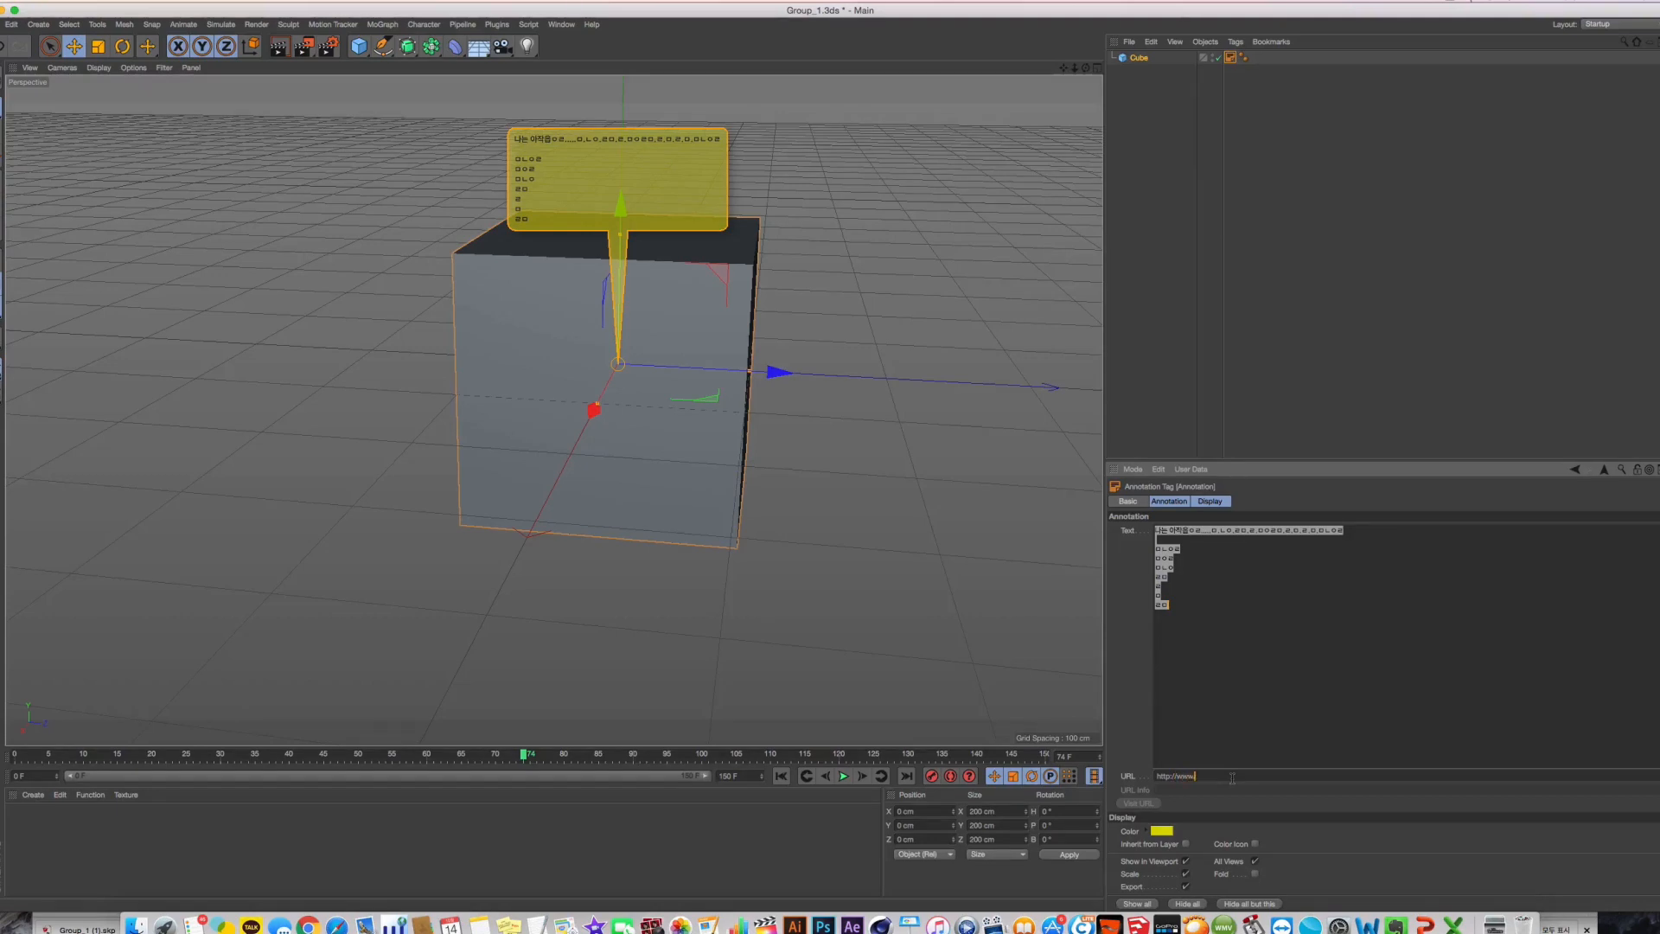
key("Return")
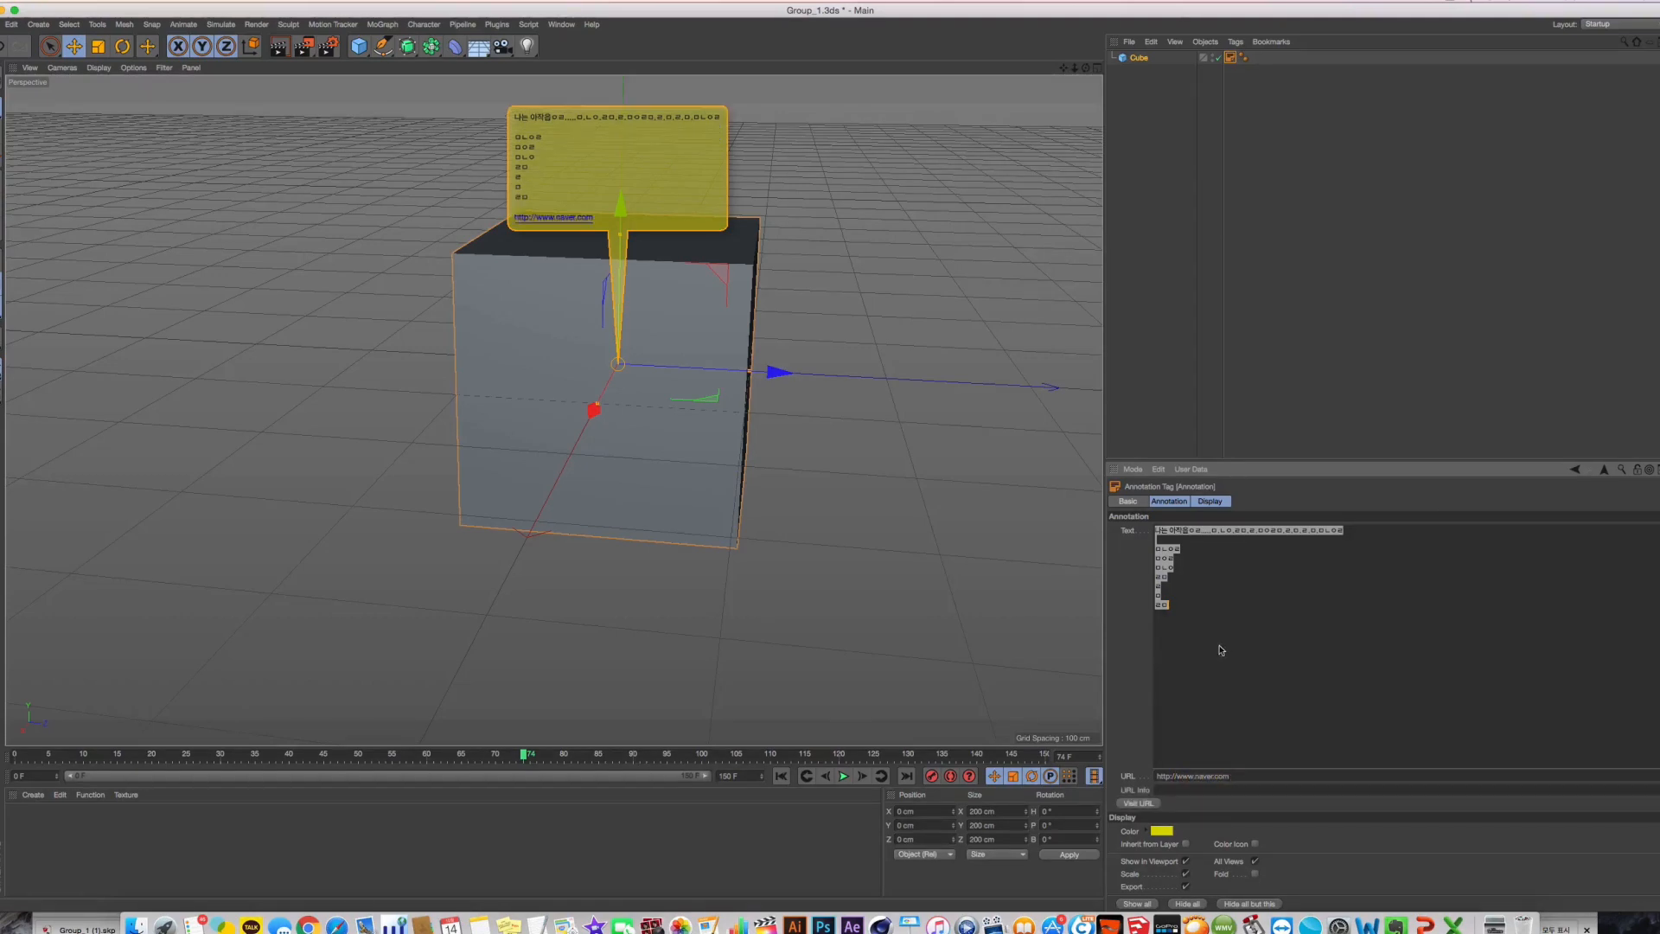
left_click(1336, 121)
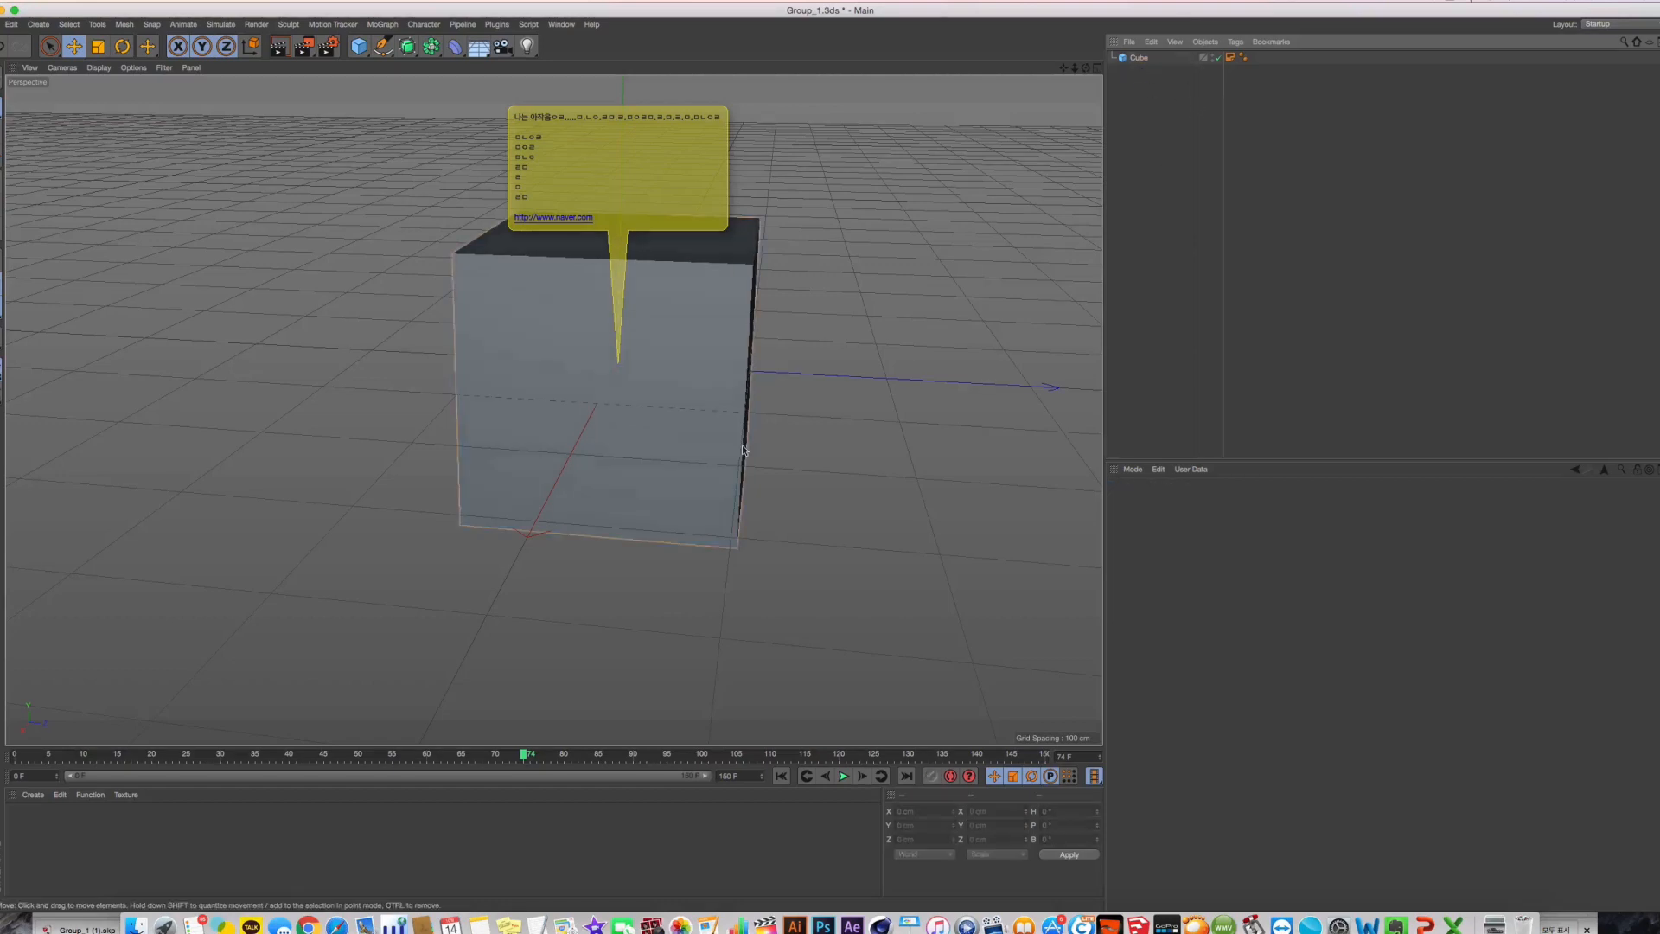
Reselect the cube's annotation tag and change the annotation's display color to red
left_click(1138, 58)
left_click(1230, 57)
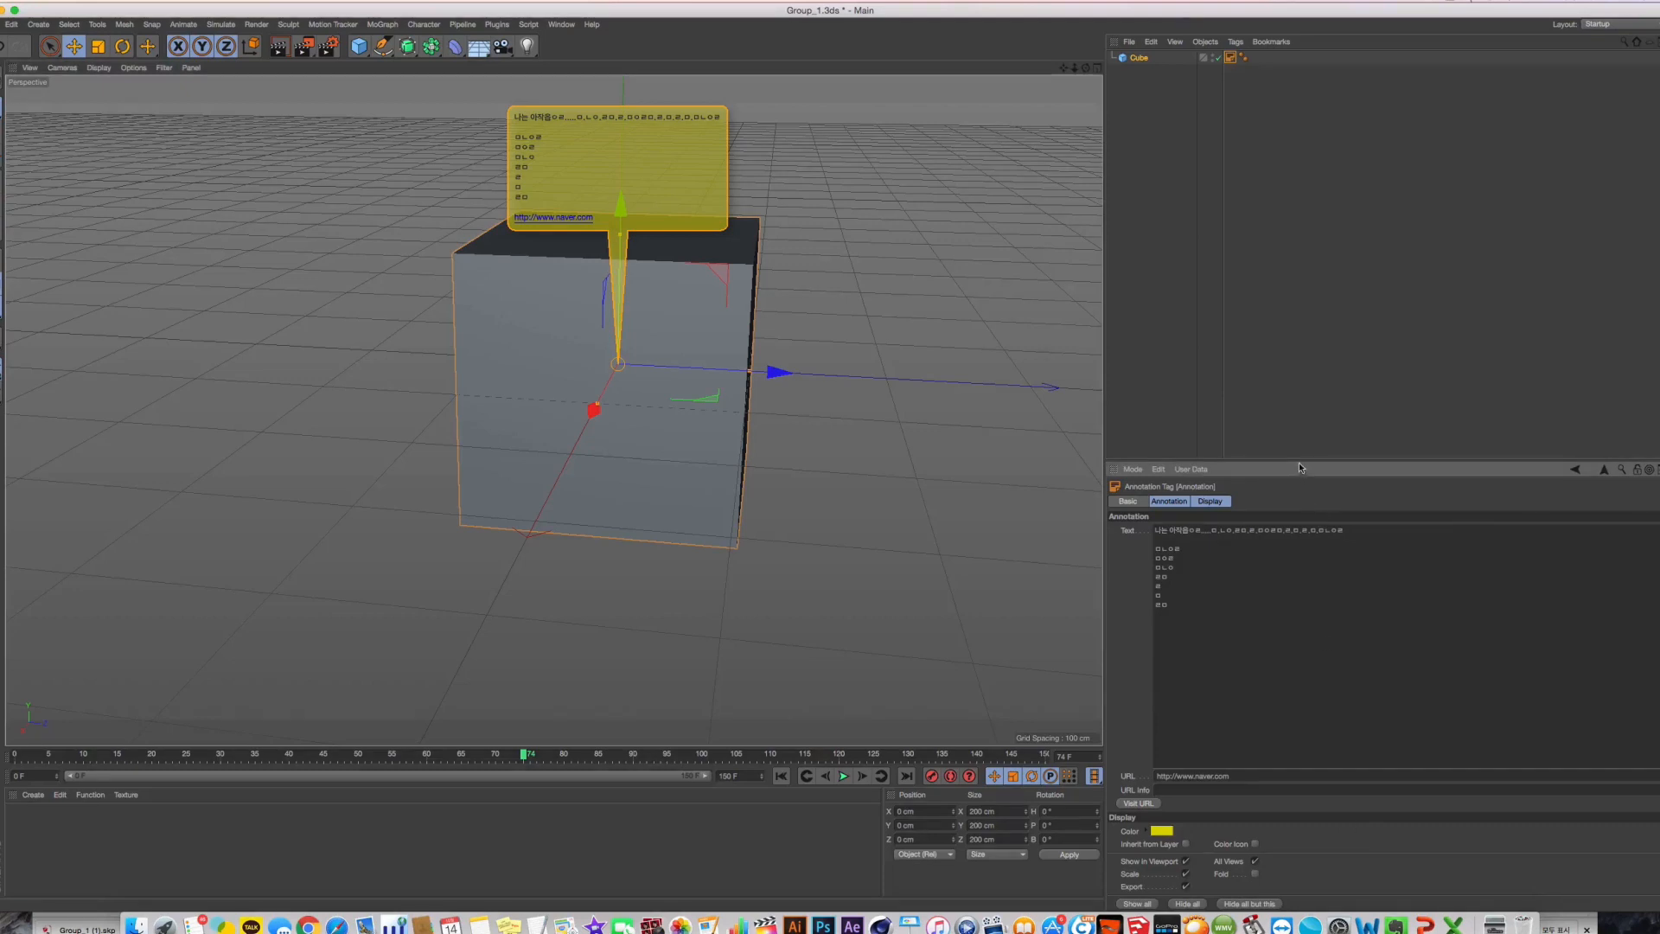
left_click_drag(1299, 465, 1297, 402)
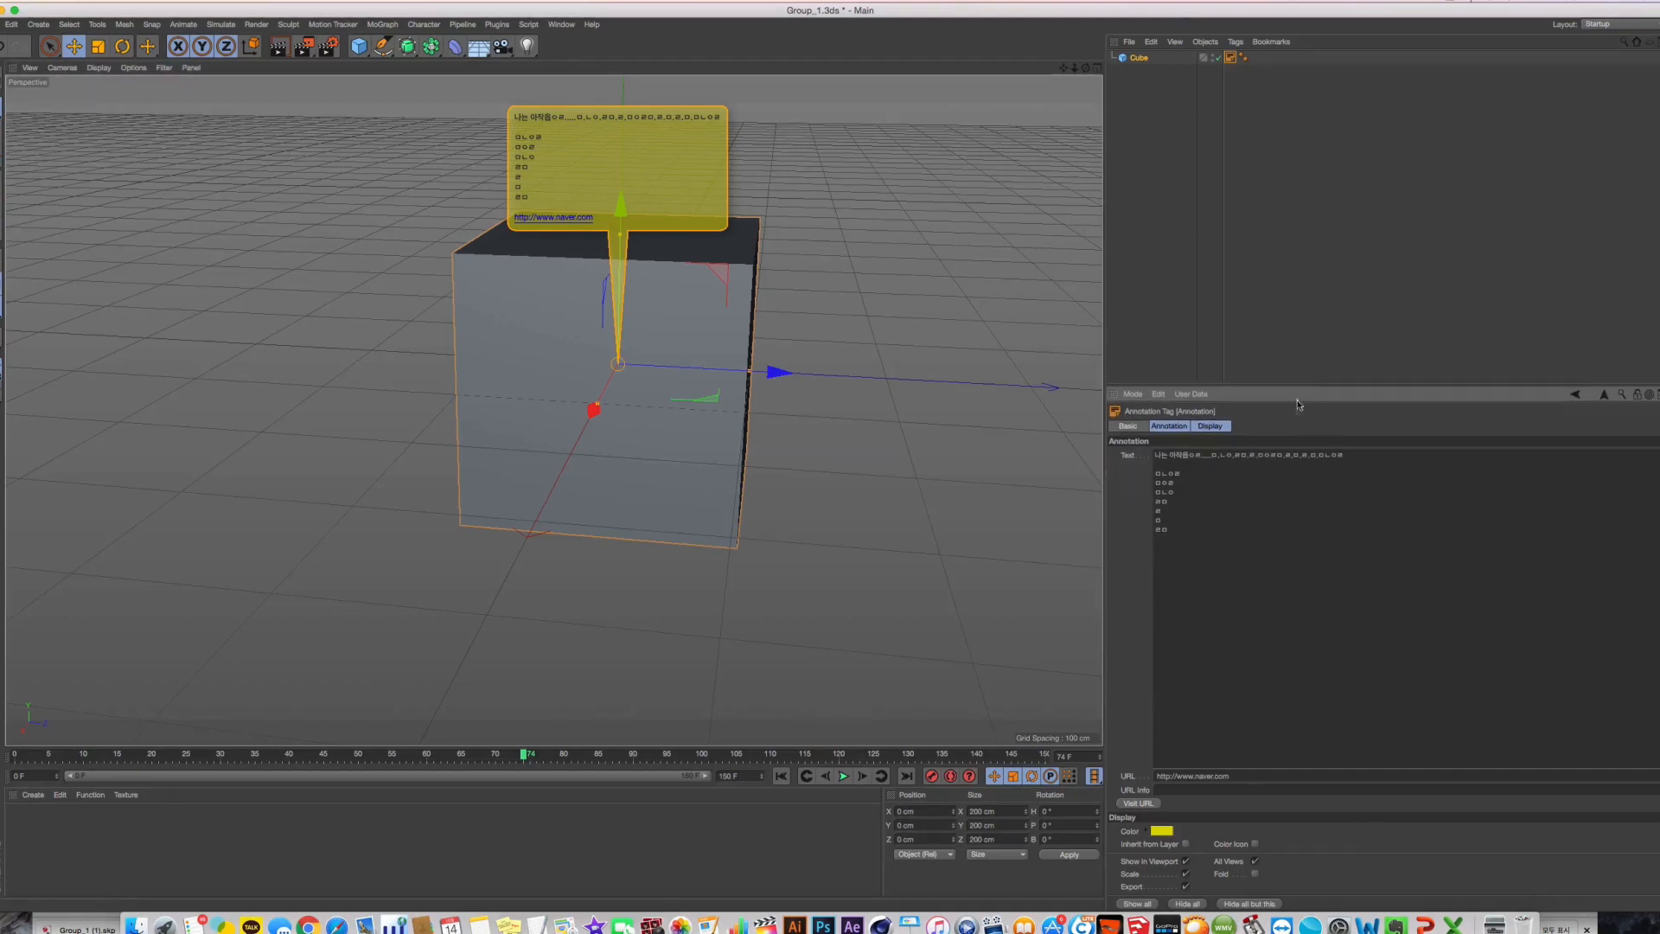
left_click(1255, 845)
left_click(1255, 845)
left_click(1162, 831)
left_click_drag(1148, 833, 1127, 833)
left_click(1185, 878)
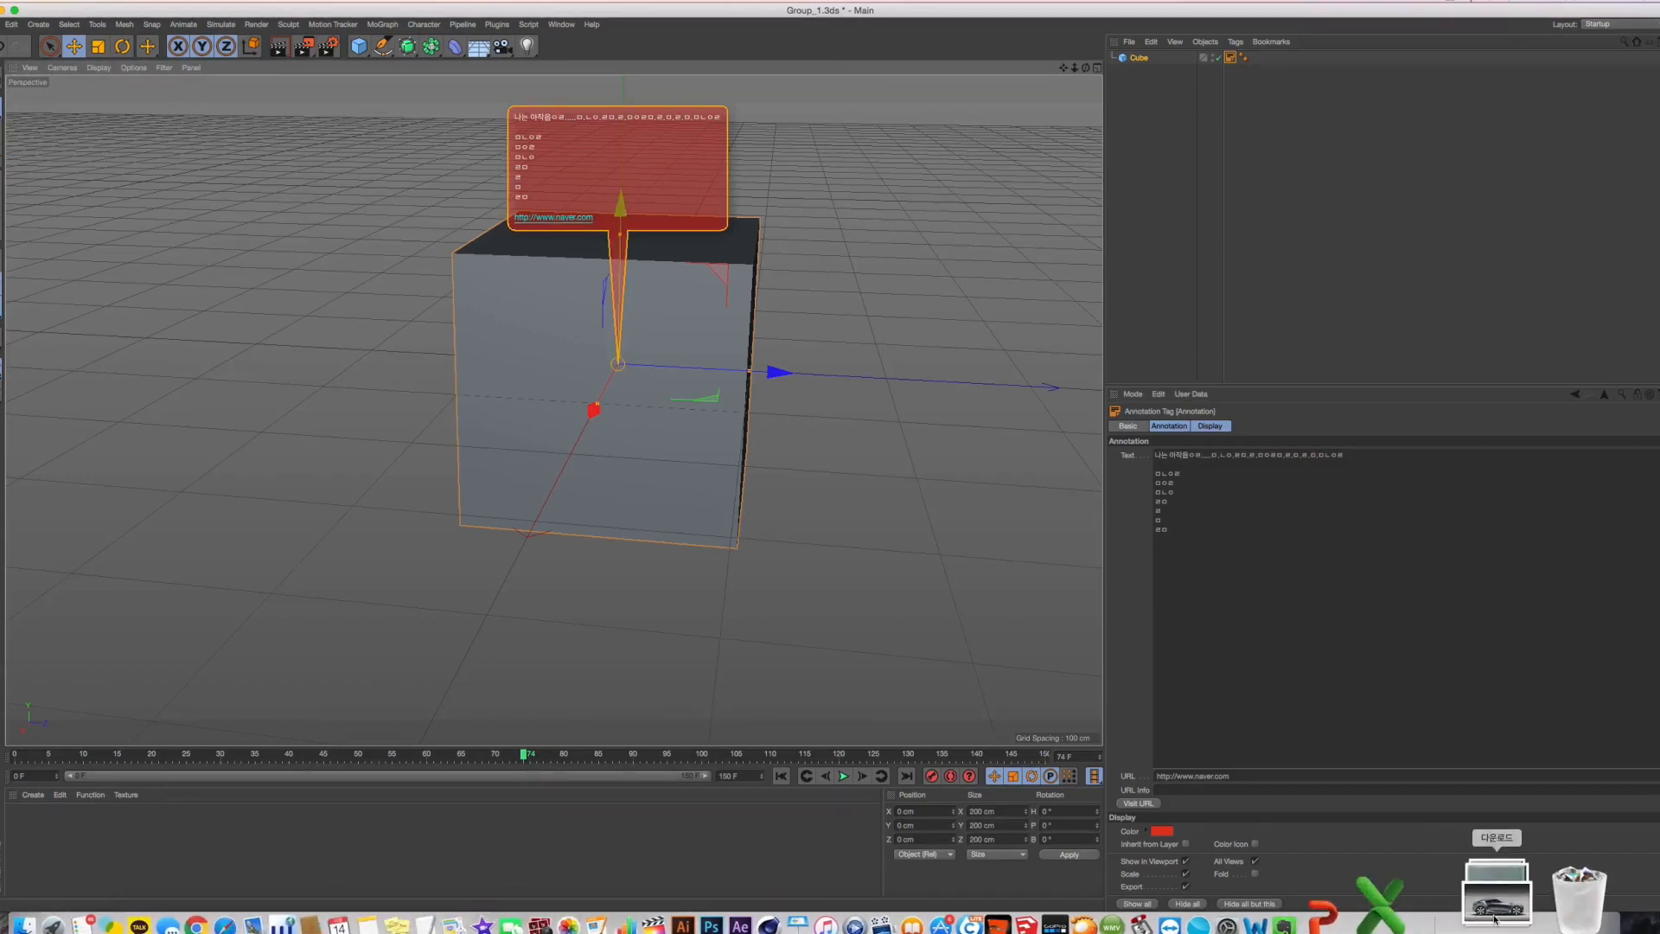
left_click(1495, 909)
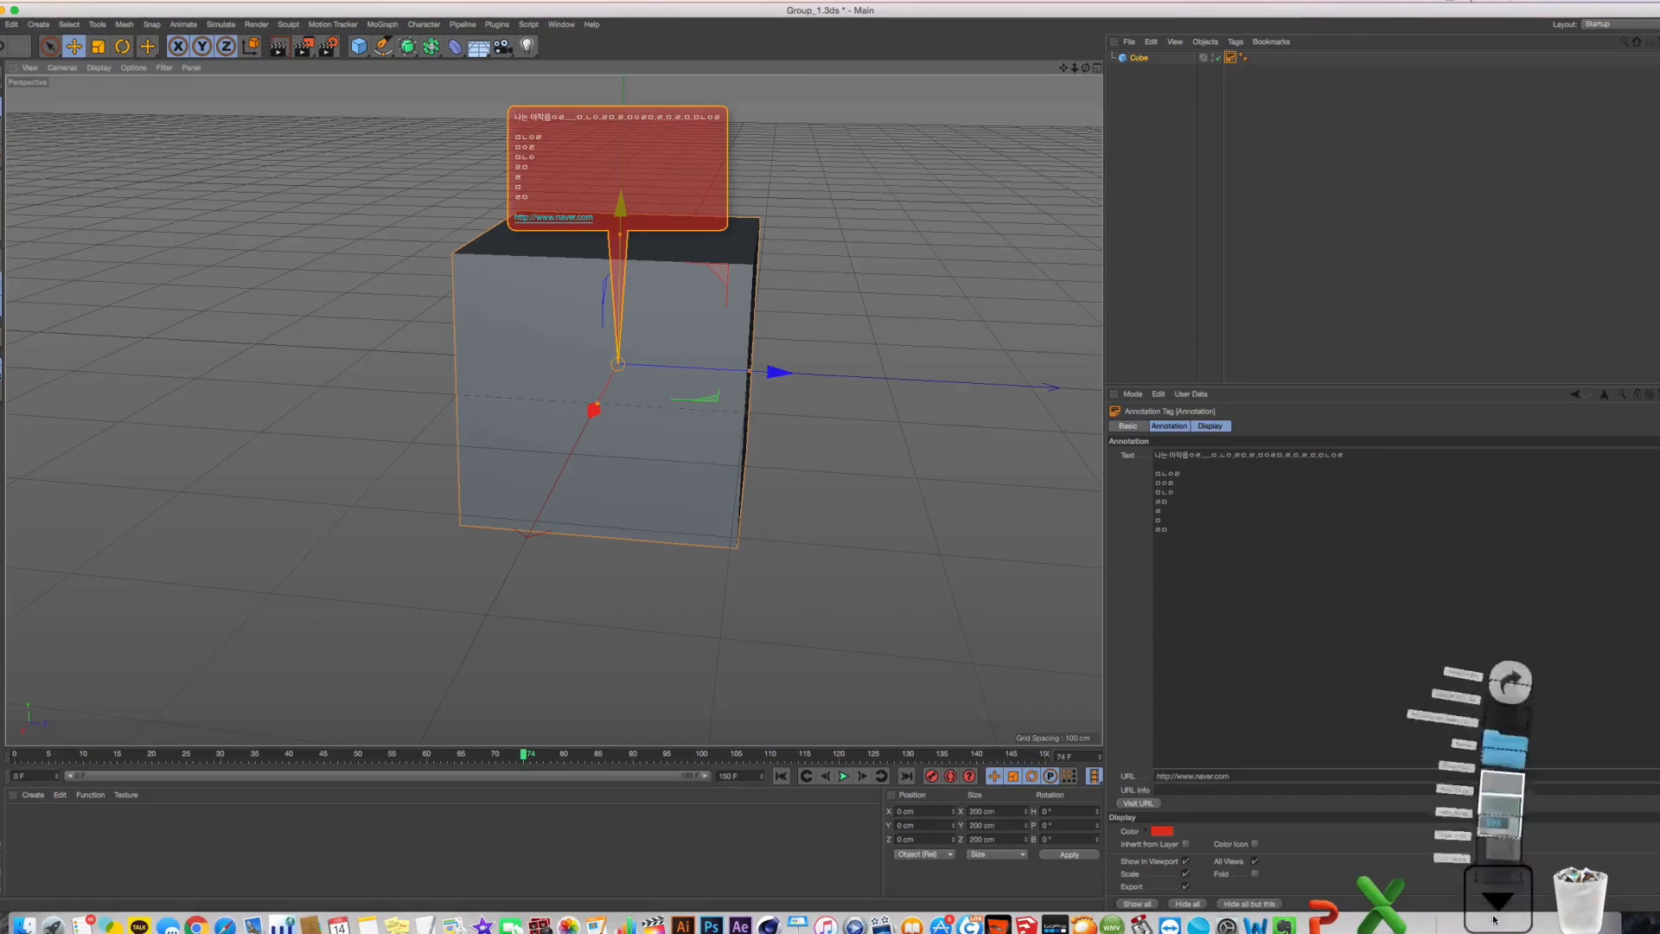
left_click(1170, 609)
key("super+Tab")
key("super+Tab")
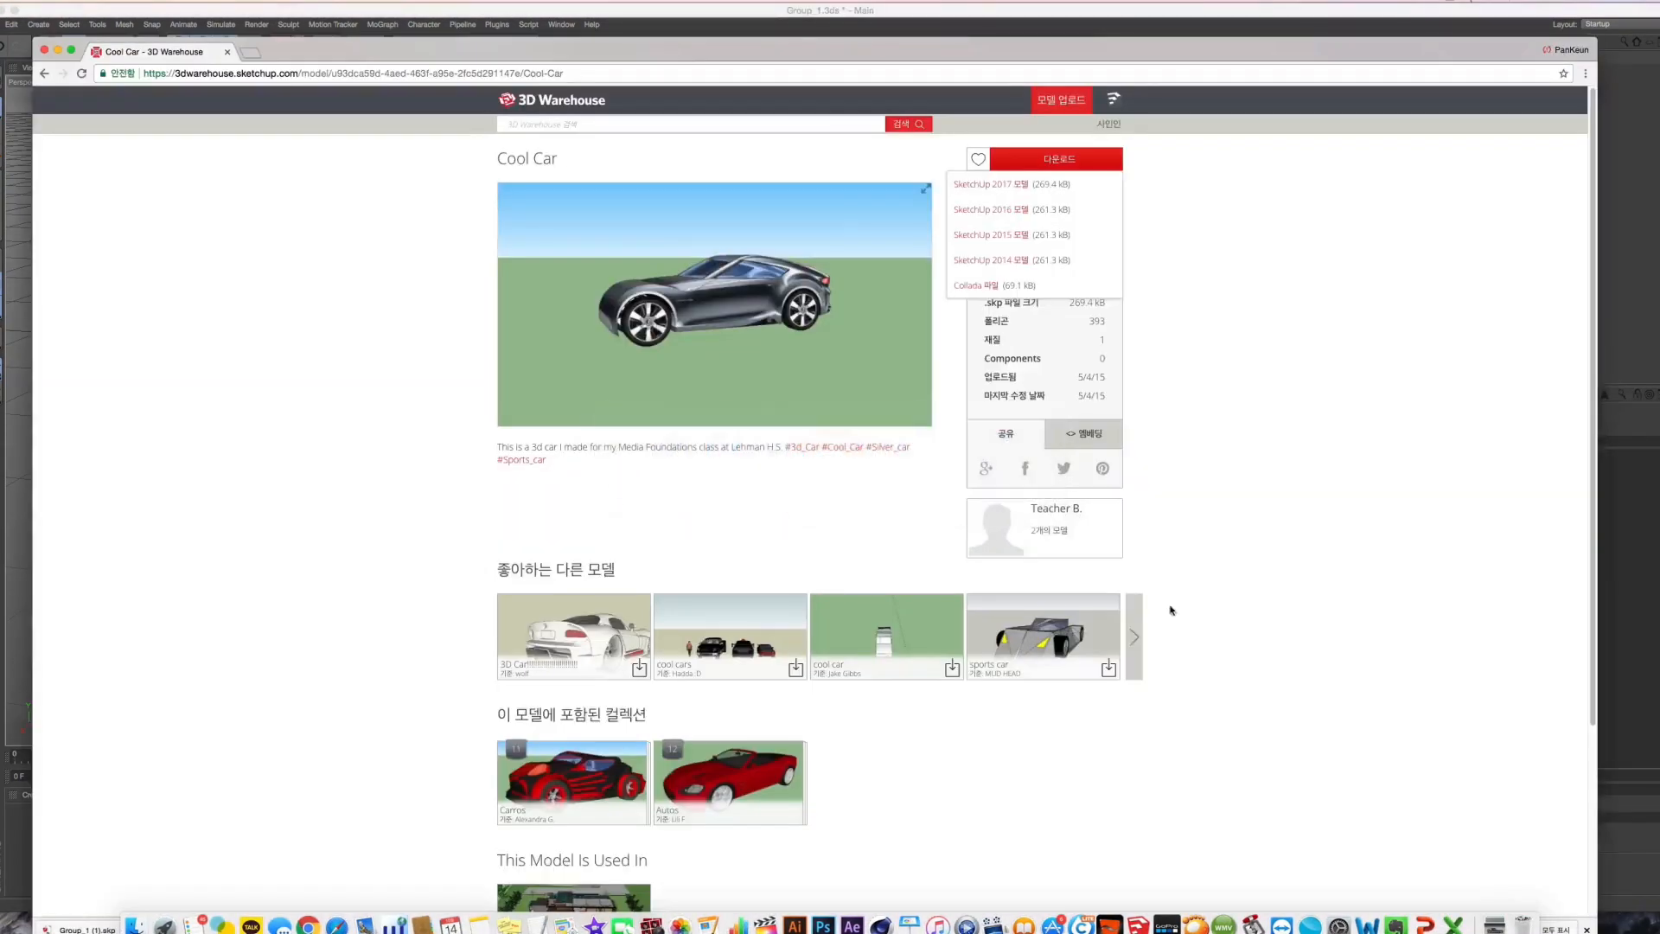
key("super+Tab")
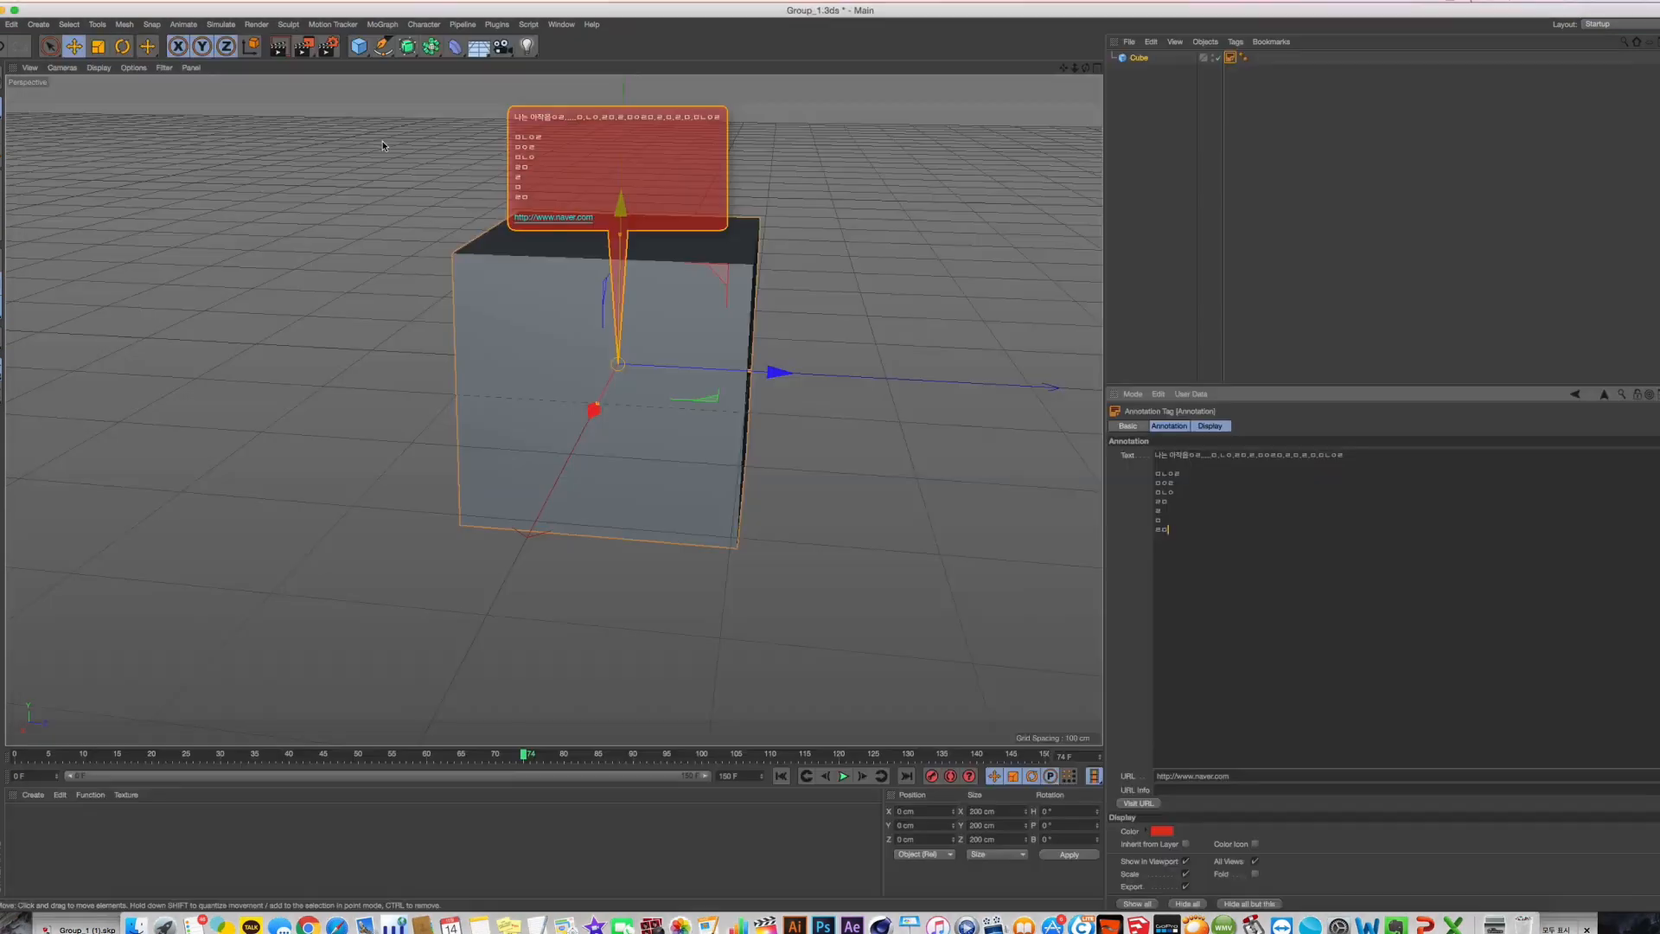
key("super+Tab")
key("super+Tab")
key("super+Tab")
key("super+Tab")
key("super+Tab")
key("super+Tab")
key("super+Tab")
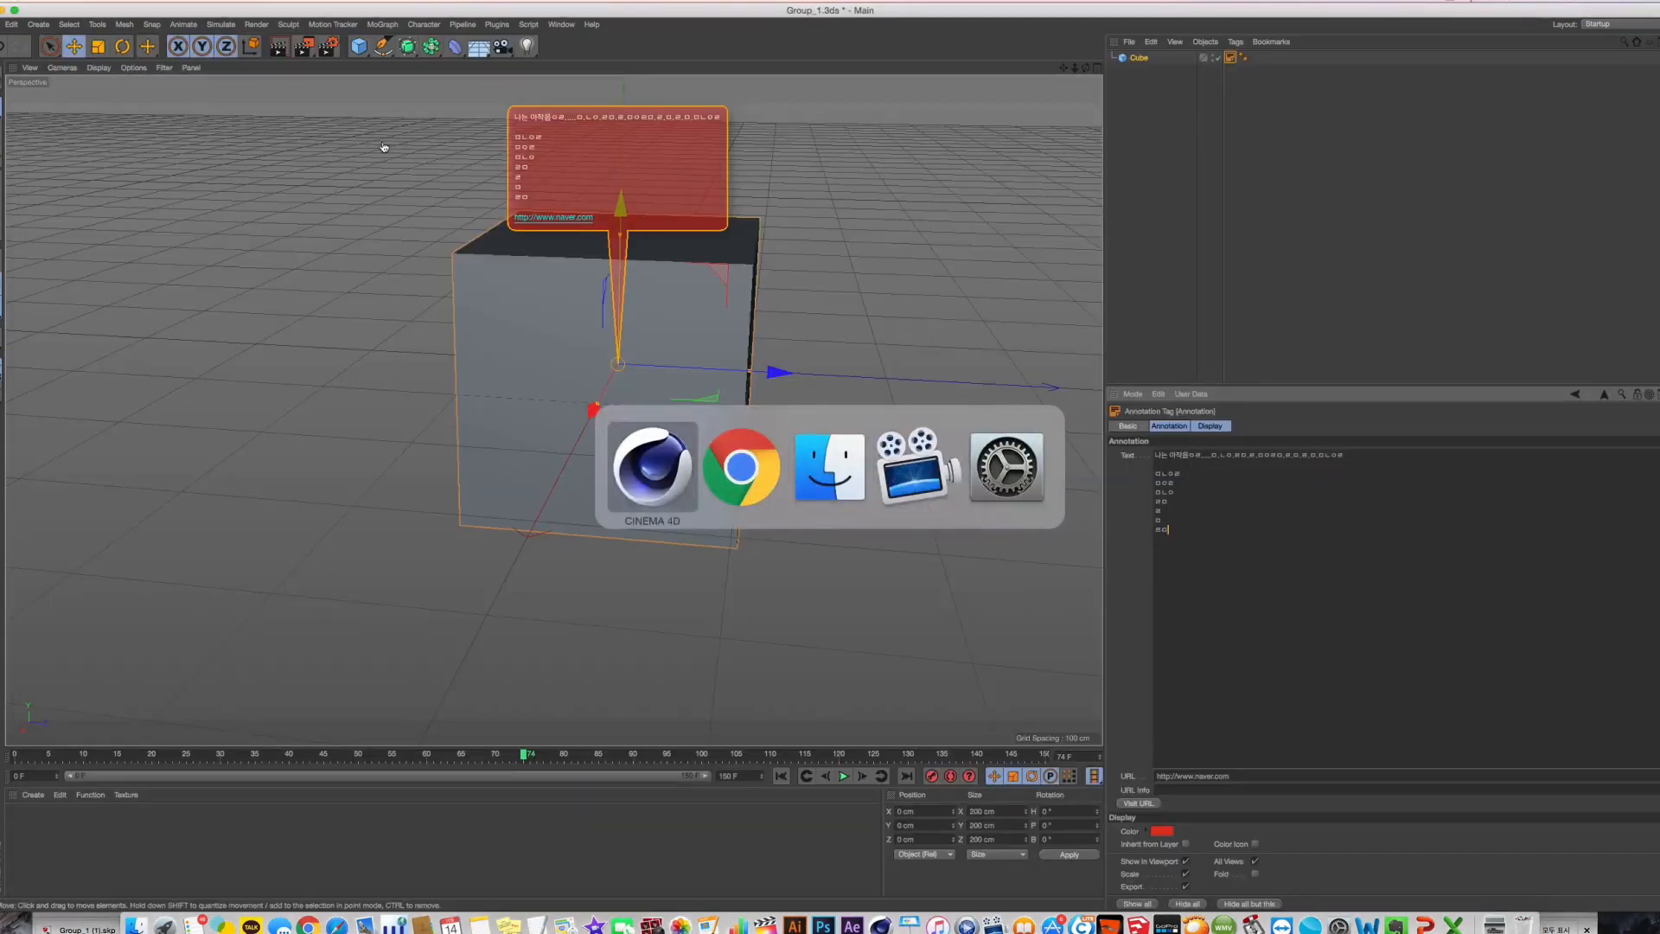
Try the annotation's web link in the viewport and shift the cube to about X -1.7 cm, Z 6.6 cm
left_click(593, 177)
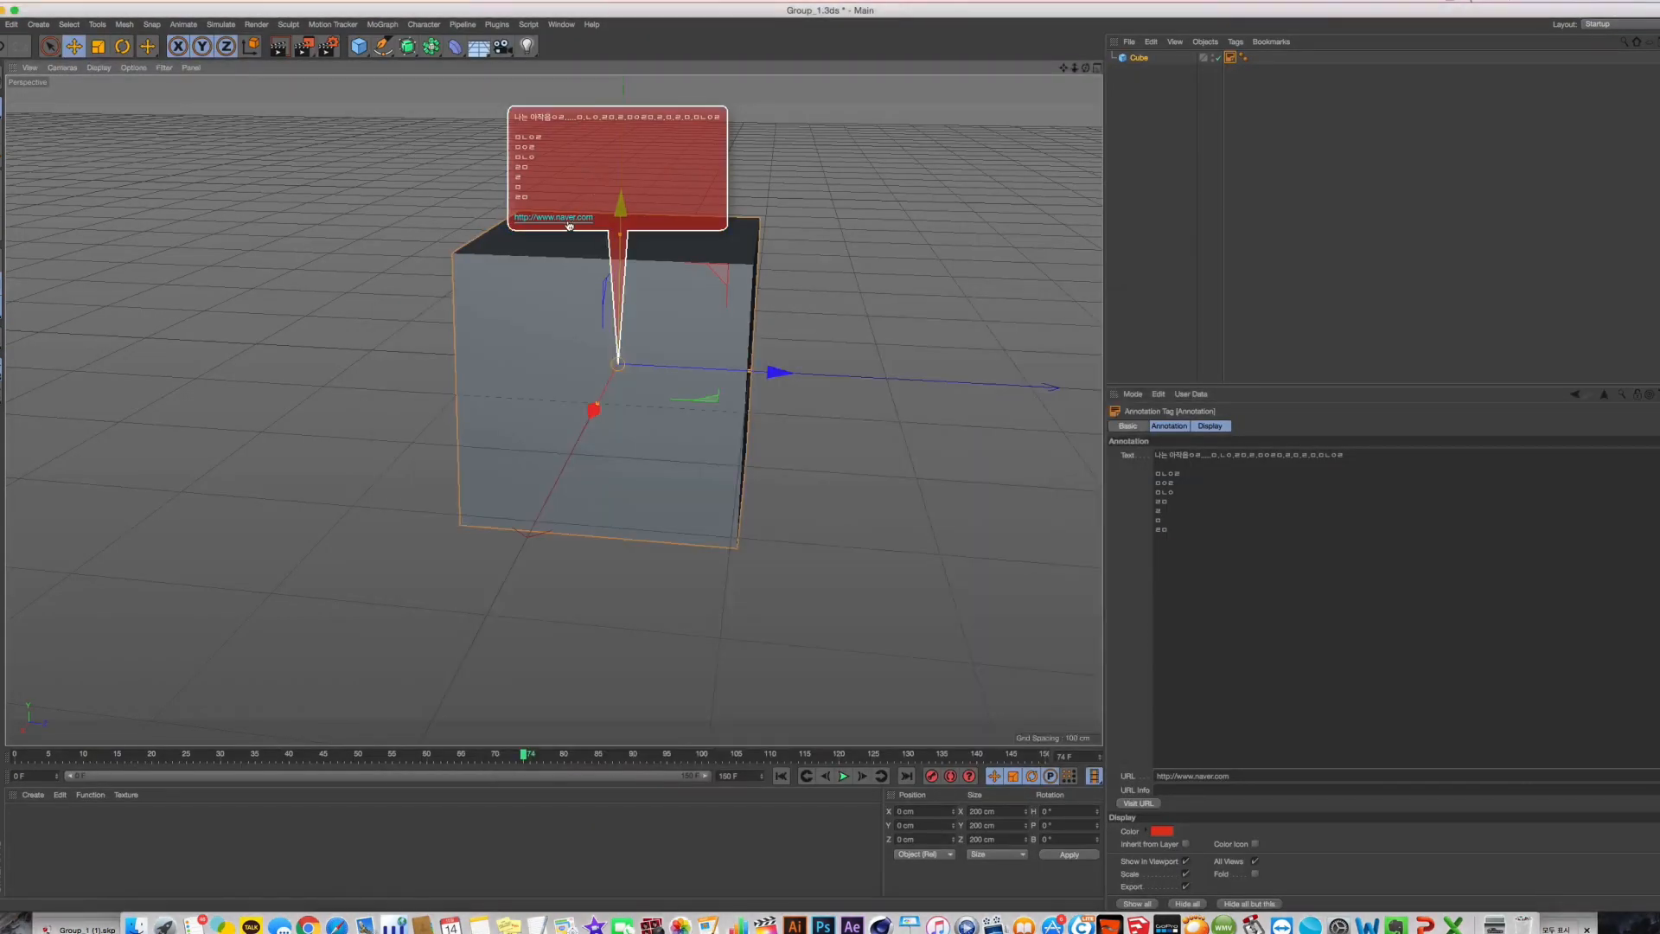
left_click(543, 239)
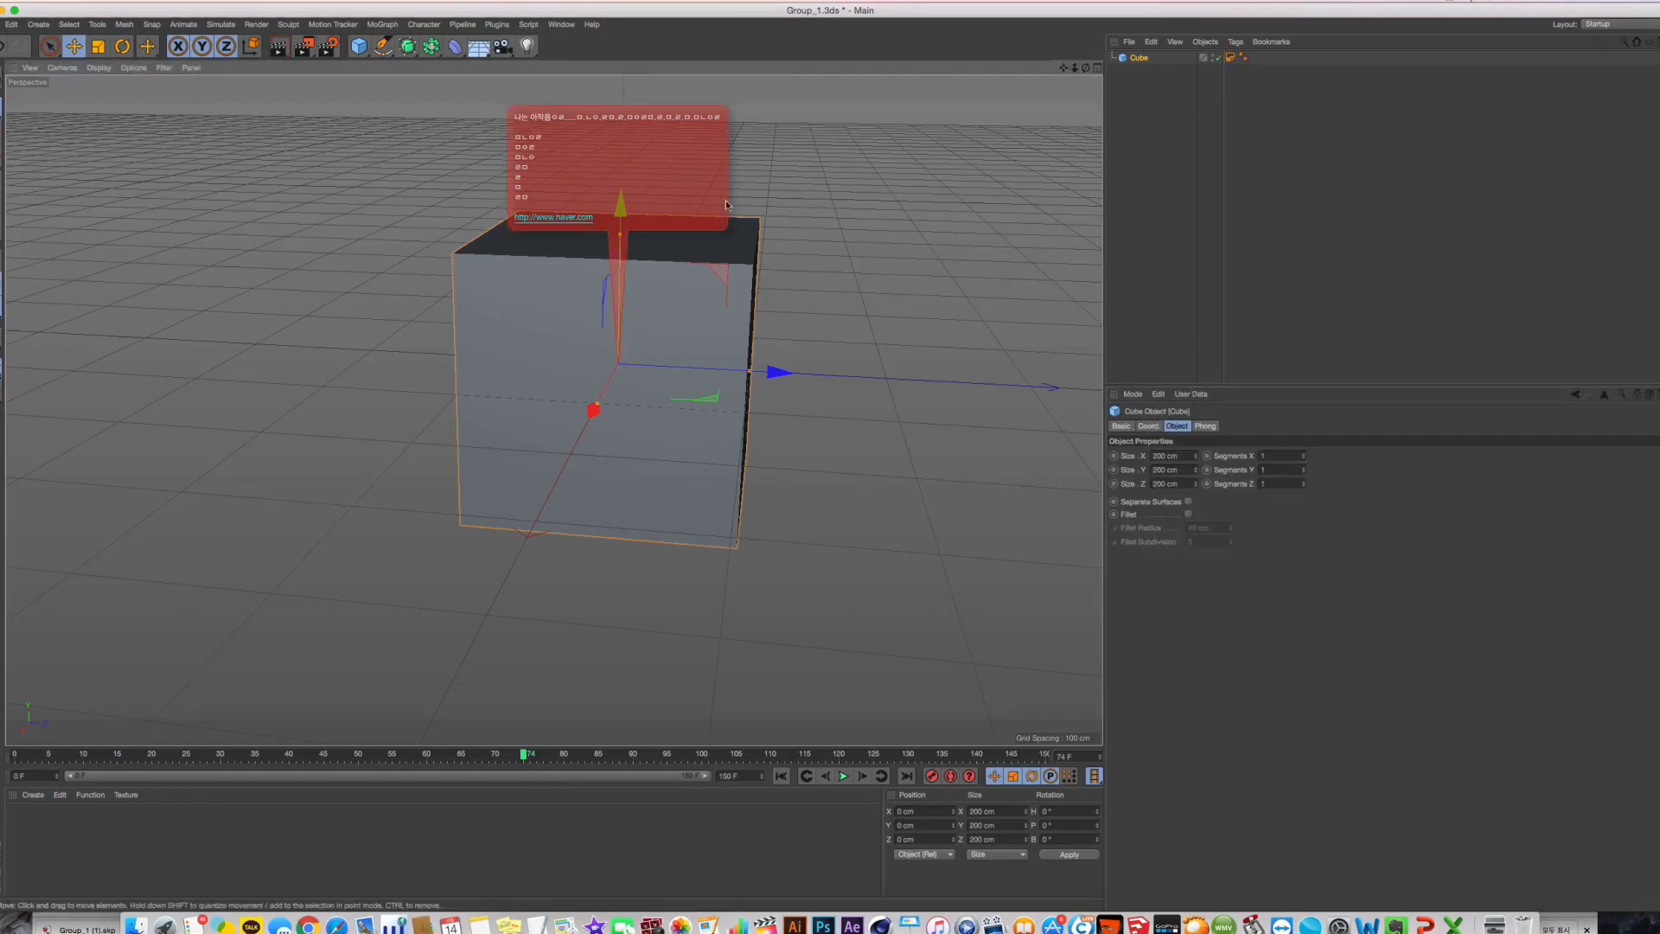
left_click_drag(727, 205, 739, 206)
left_click(1230, 58)
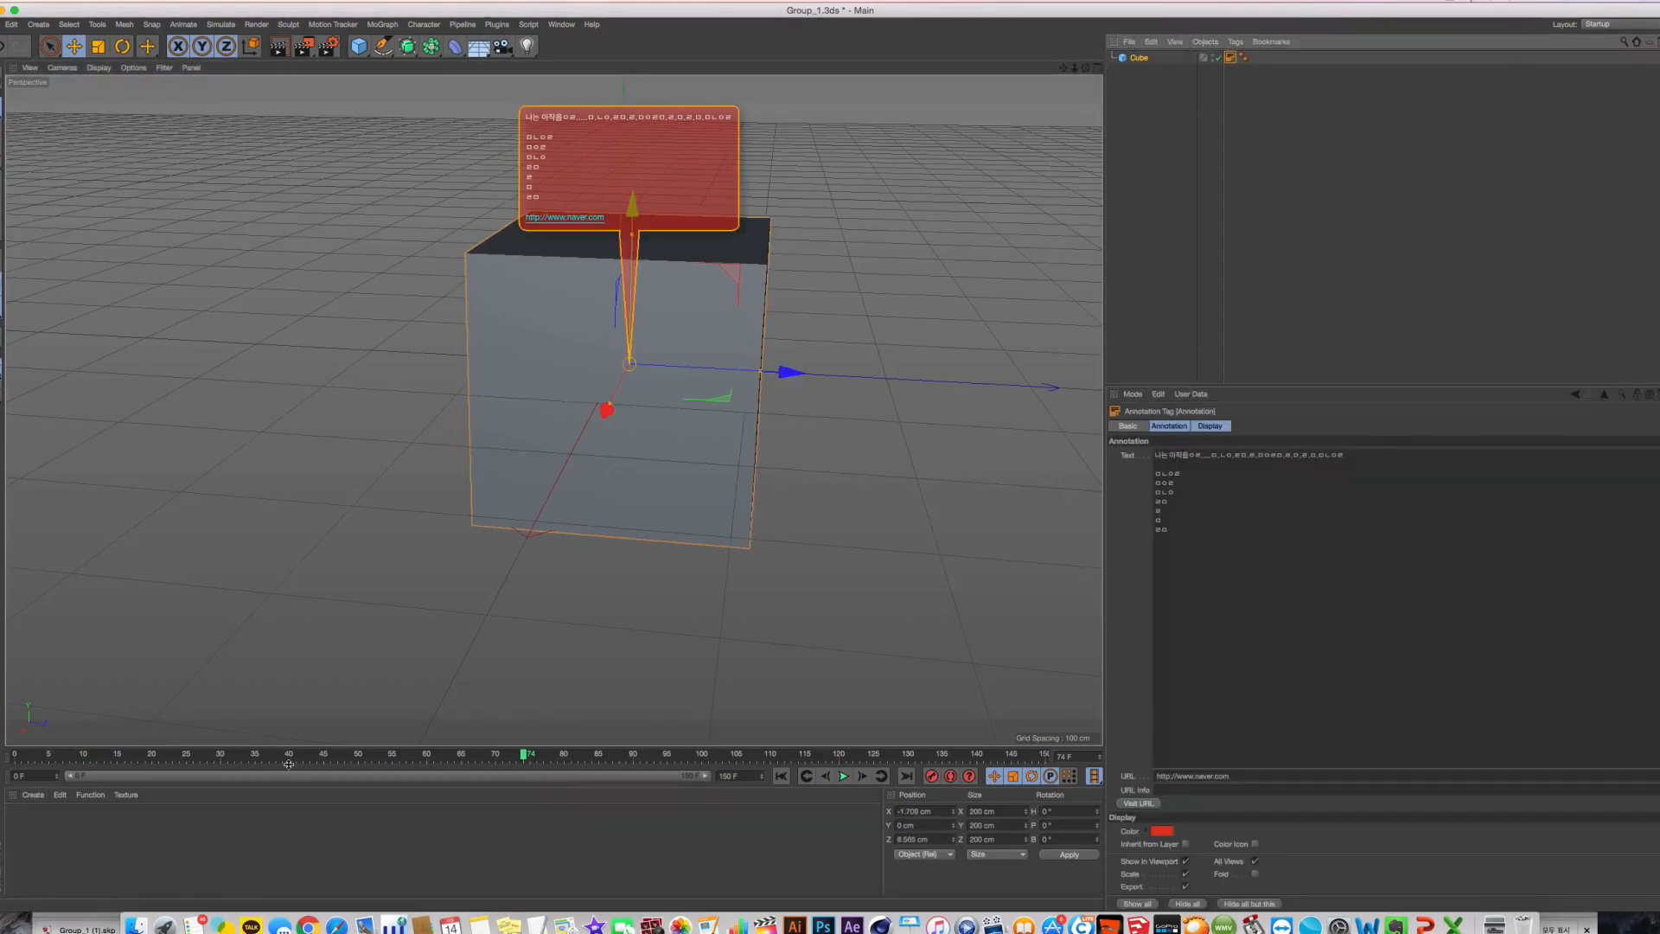
Switch to Chrome to check whether the annotation's link has opened a page, and return to Cinema 4D
key("super+Tab")
key("super+Tab")
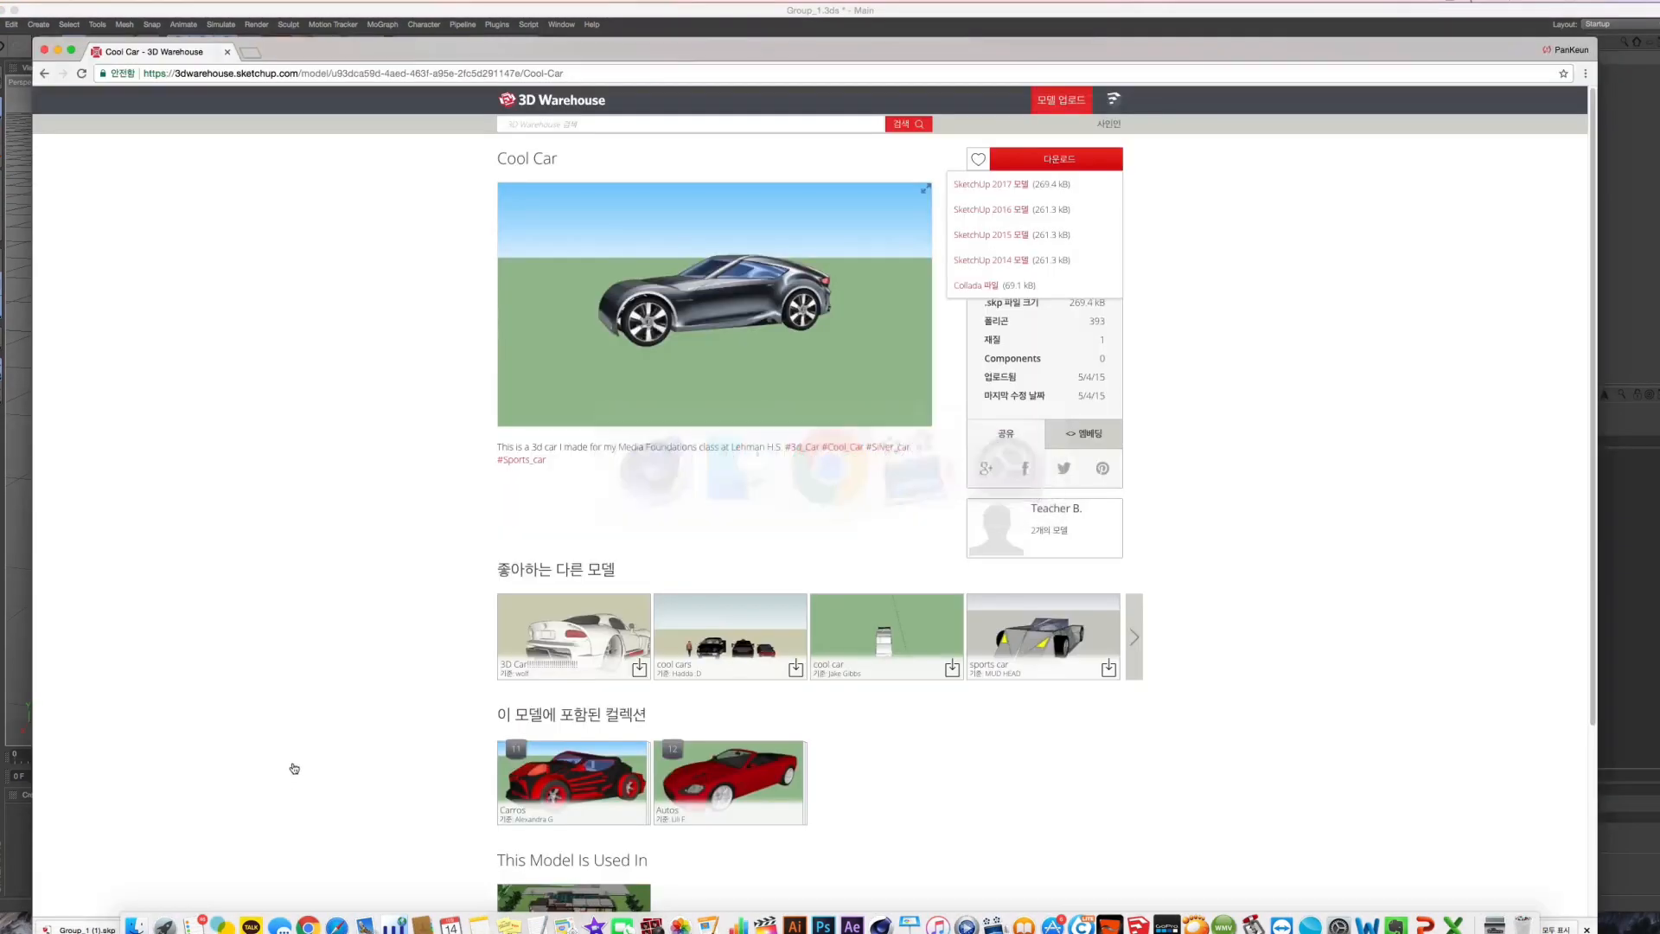
key("super+Tab")
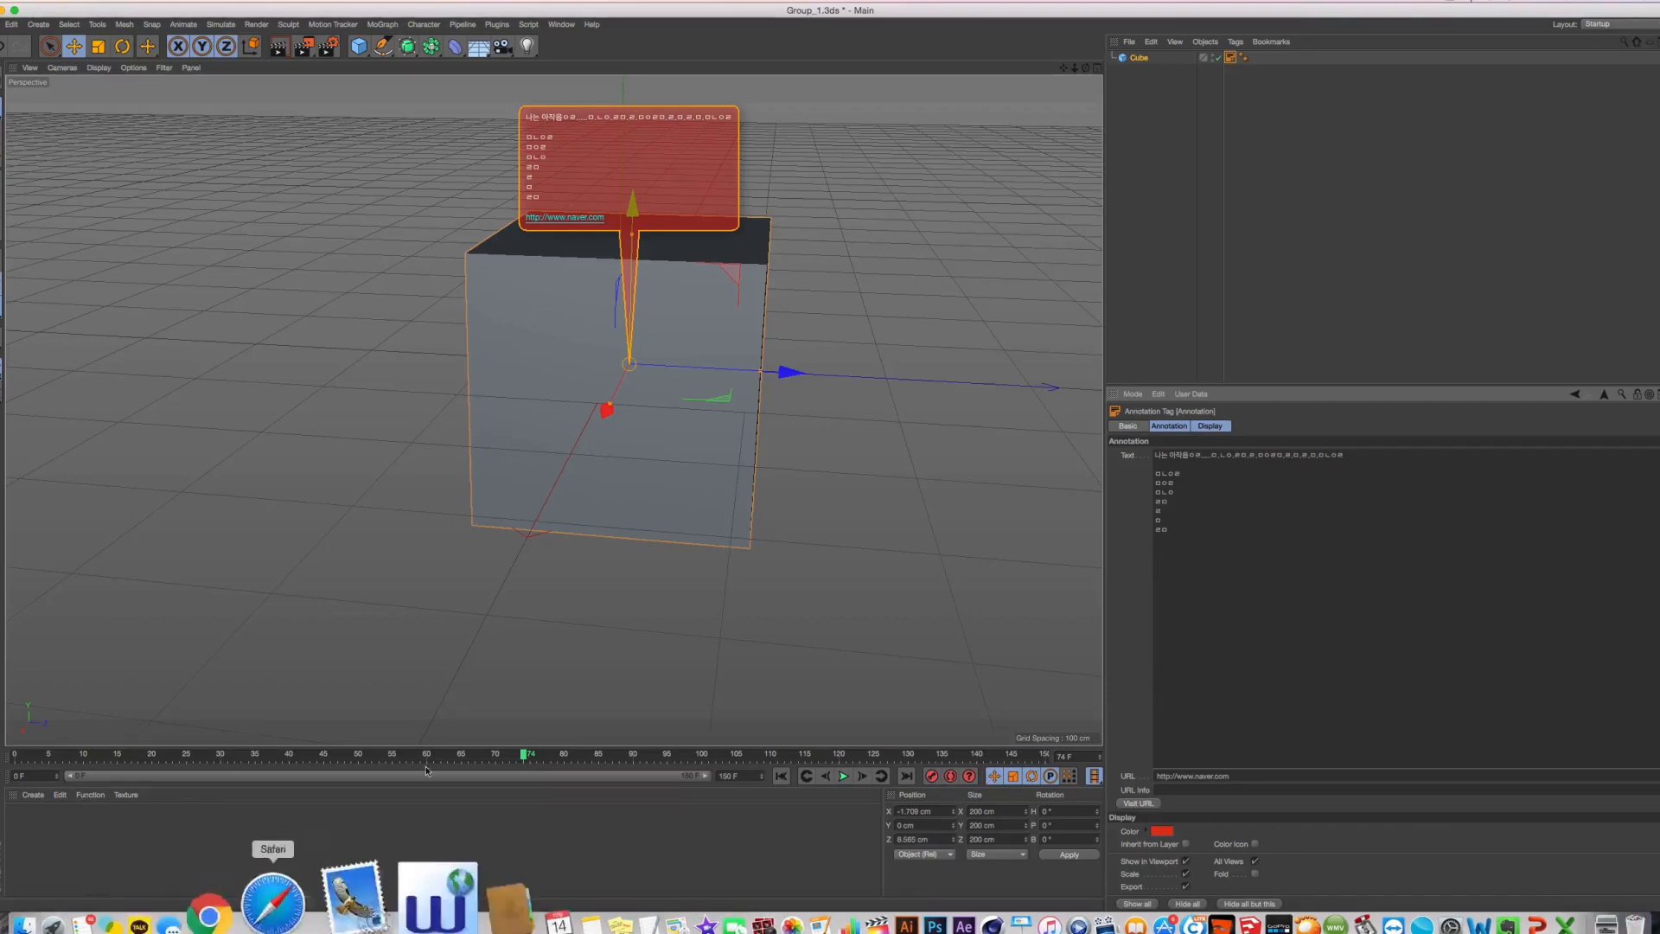
key("super+Tab")
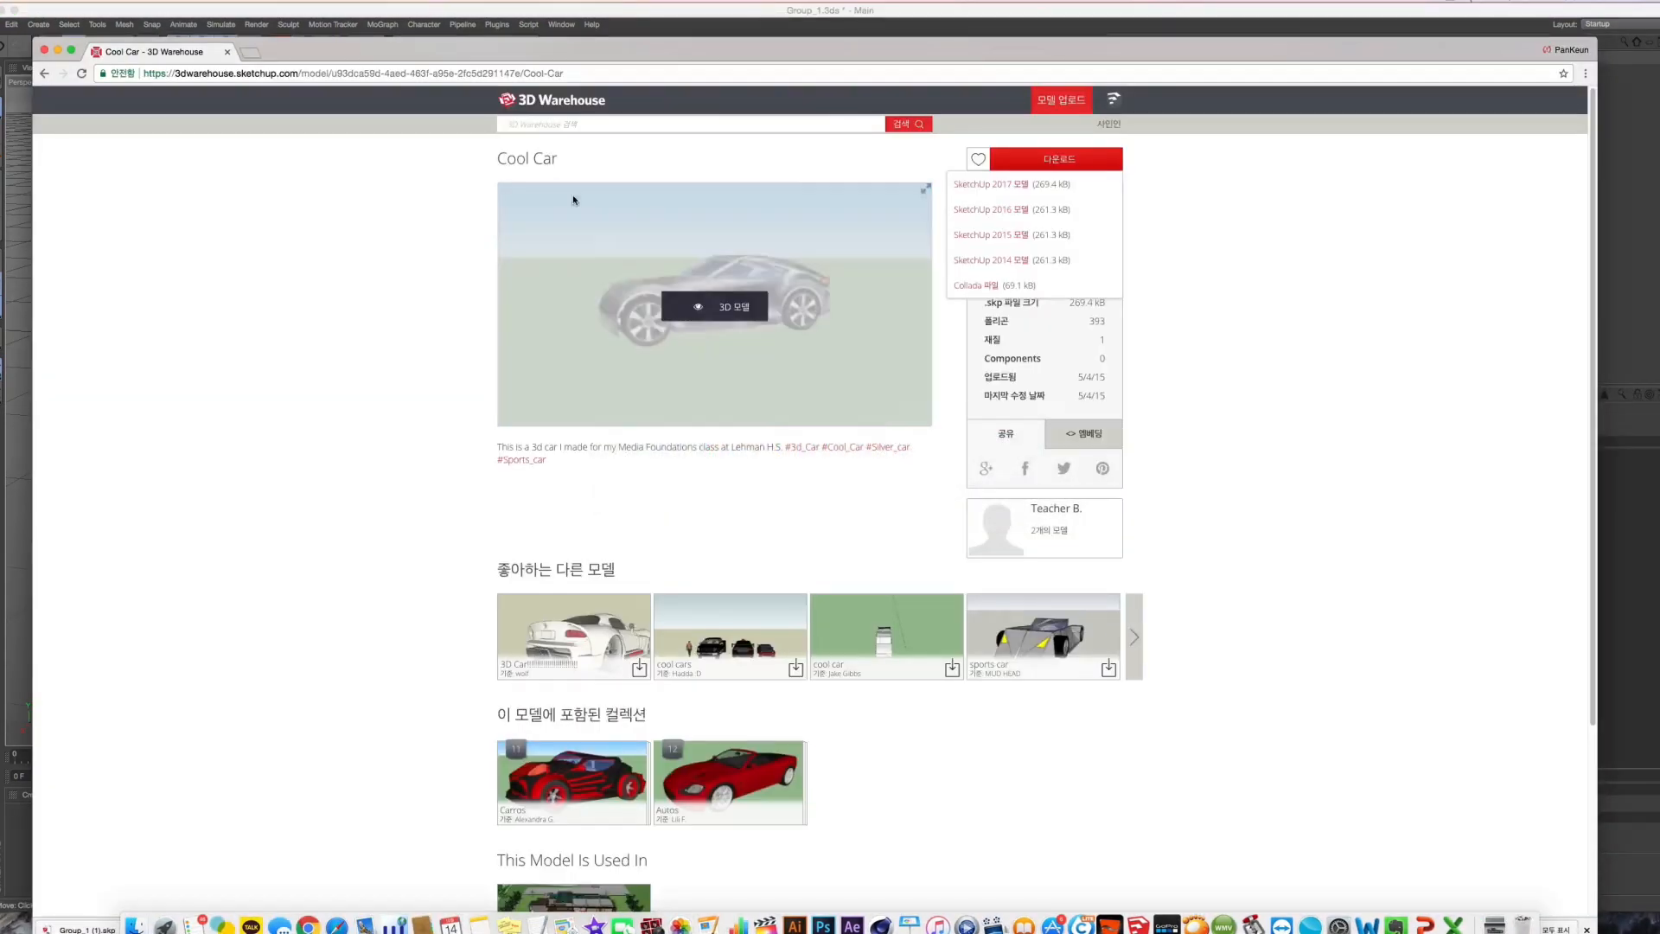
key("super+Tab")
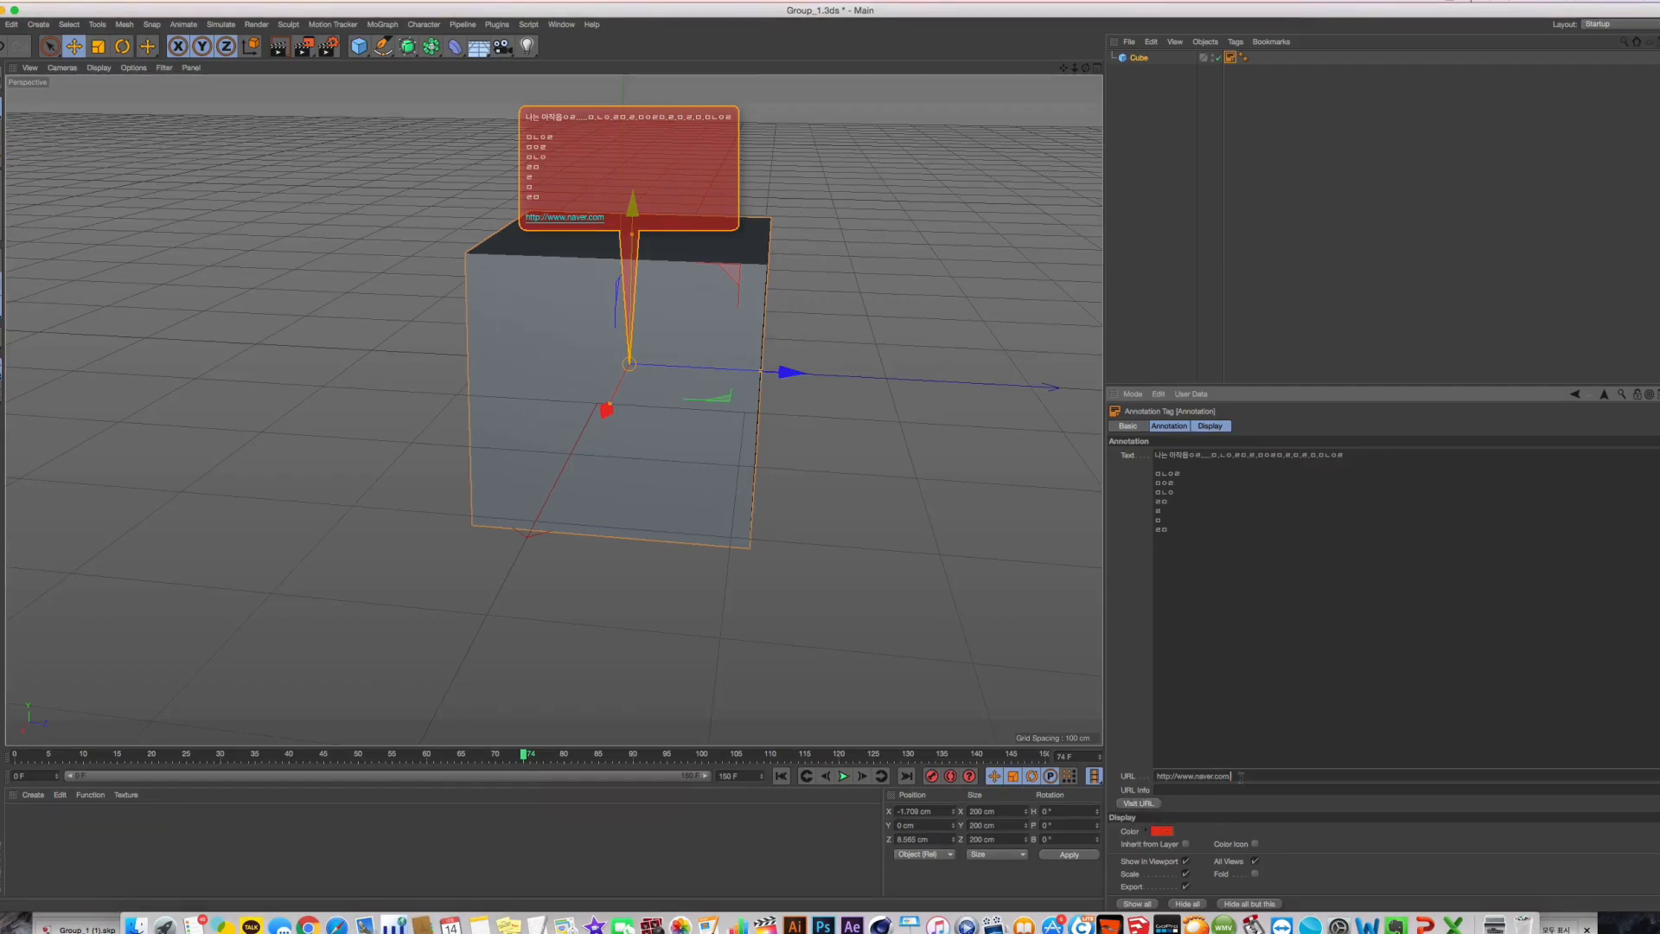
Review the annotation tag's settings and toggle its Fold option on and off
left_click(1202, 427)
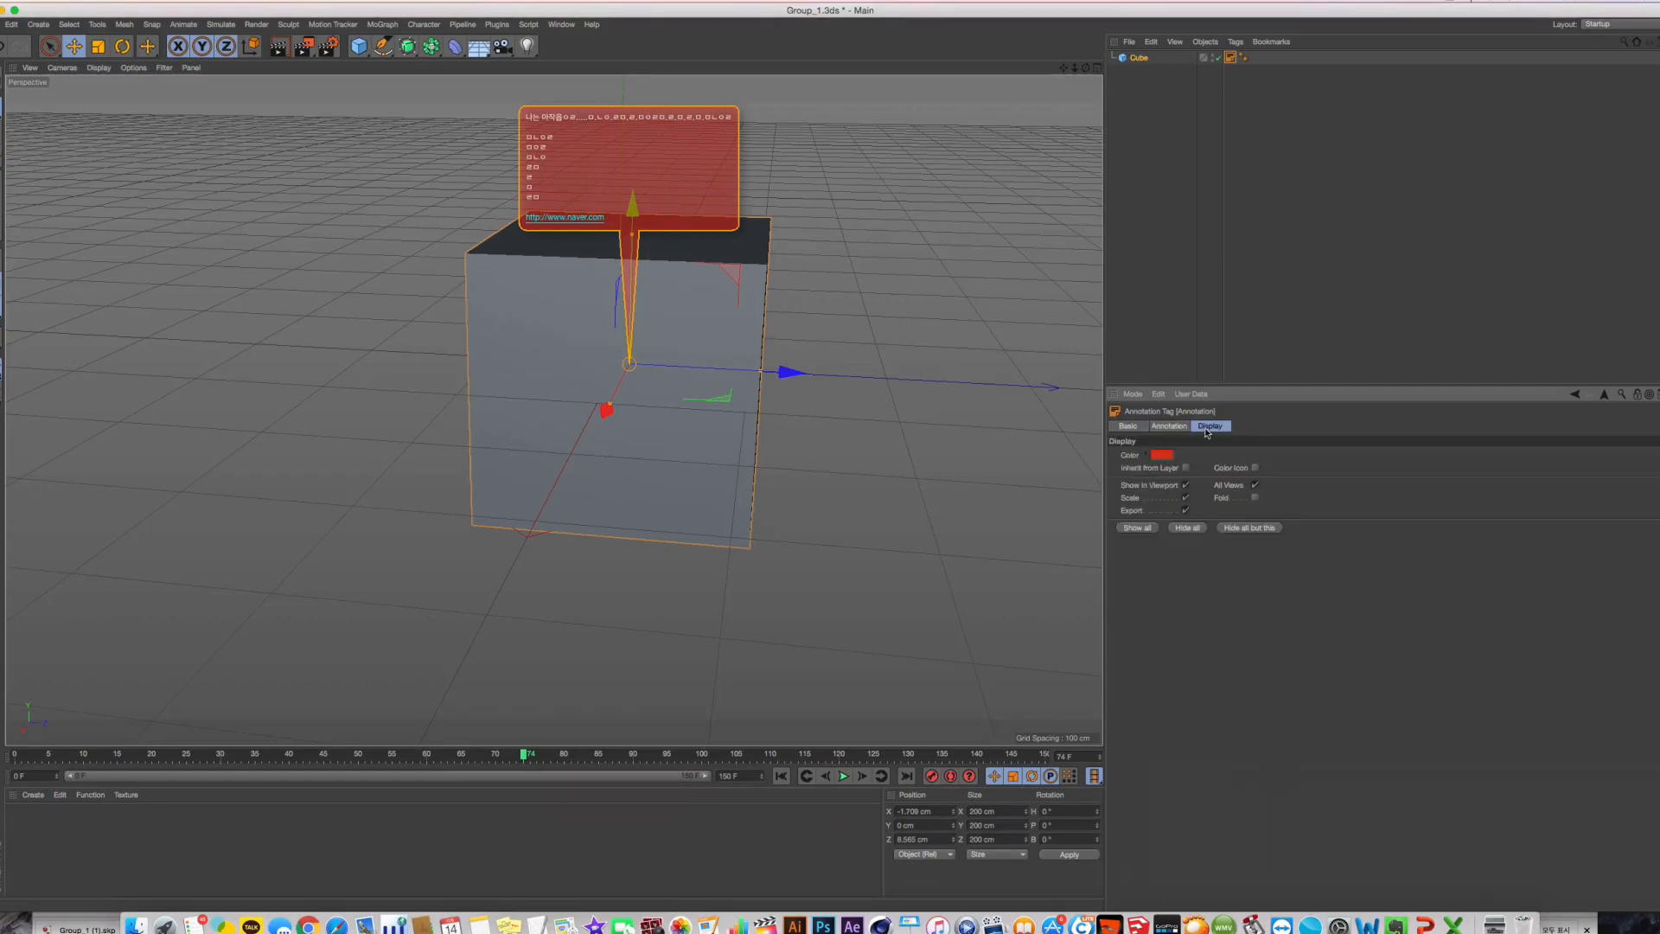
left_click(1173, 426)
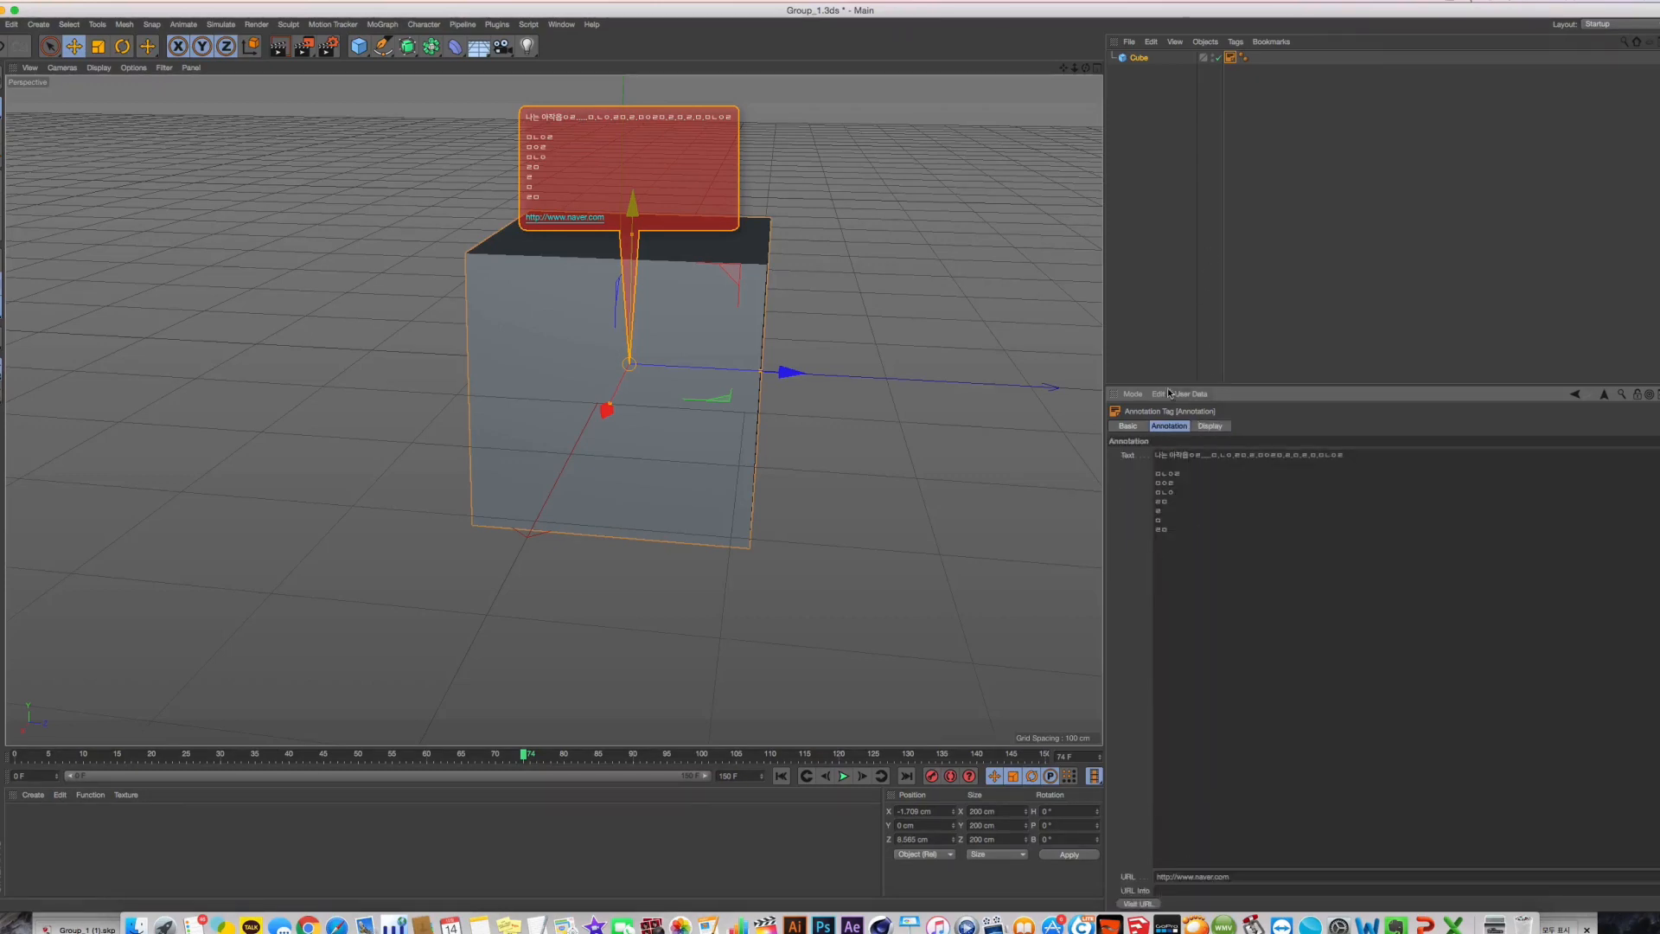
left_click(1133, 427)
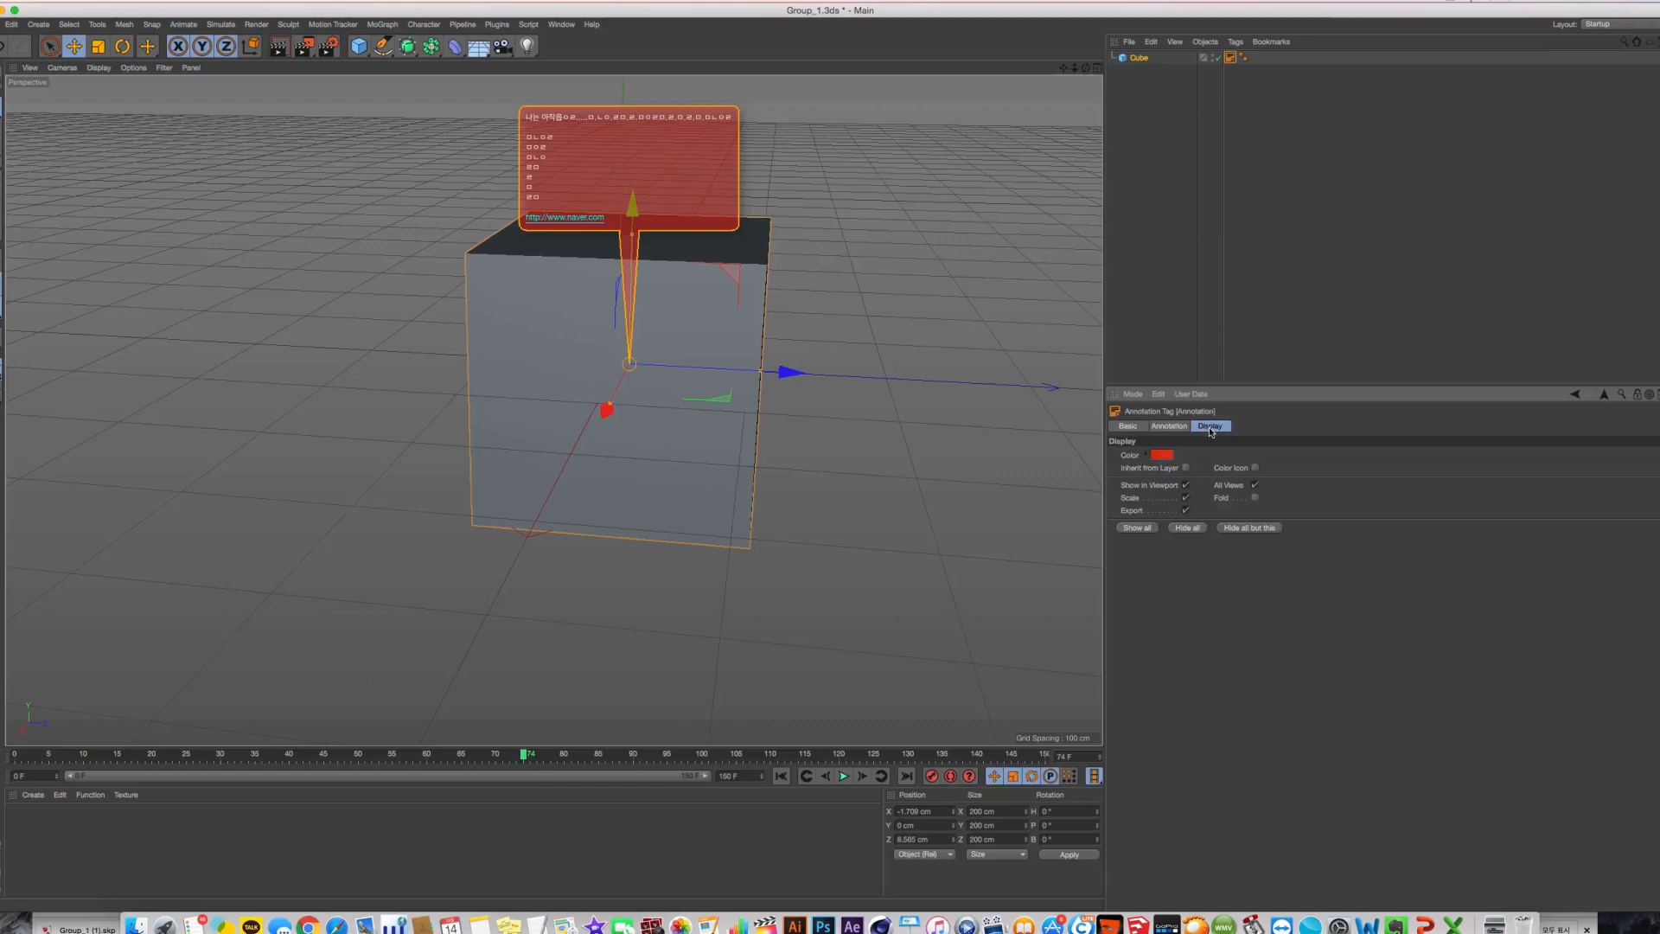
left_click(1255, 499)
left_click(1255, 499)
left_click(1256, 499)
left_click(1255, 498)
Hide the annotation from the viewport and show it again using its Show in Viewport option
left_click(1186, 487)
left_click(1186, 487)
left_click(1185, 487)
left_click(1186, 486)
Try the annotation tag's Color Icon option and open its color picker, keeping red
left_click(1255, 469)
left_click(1162, 454)
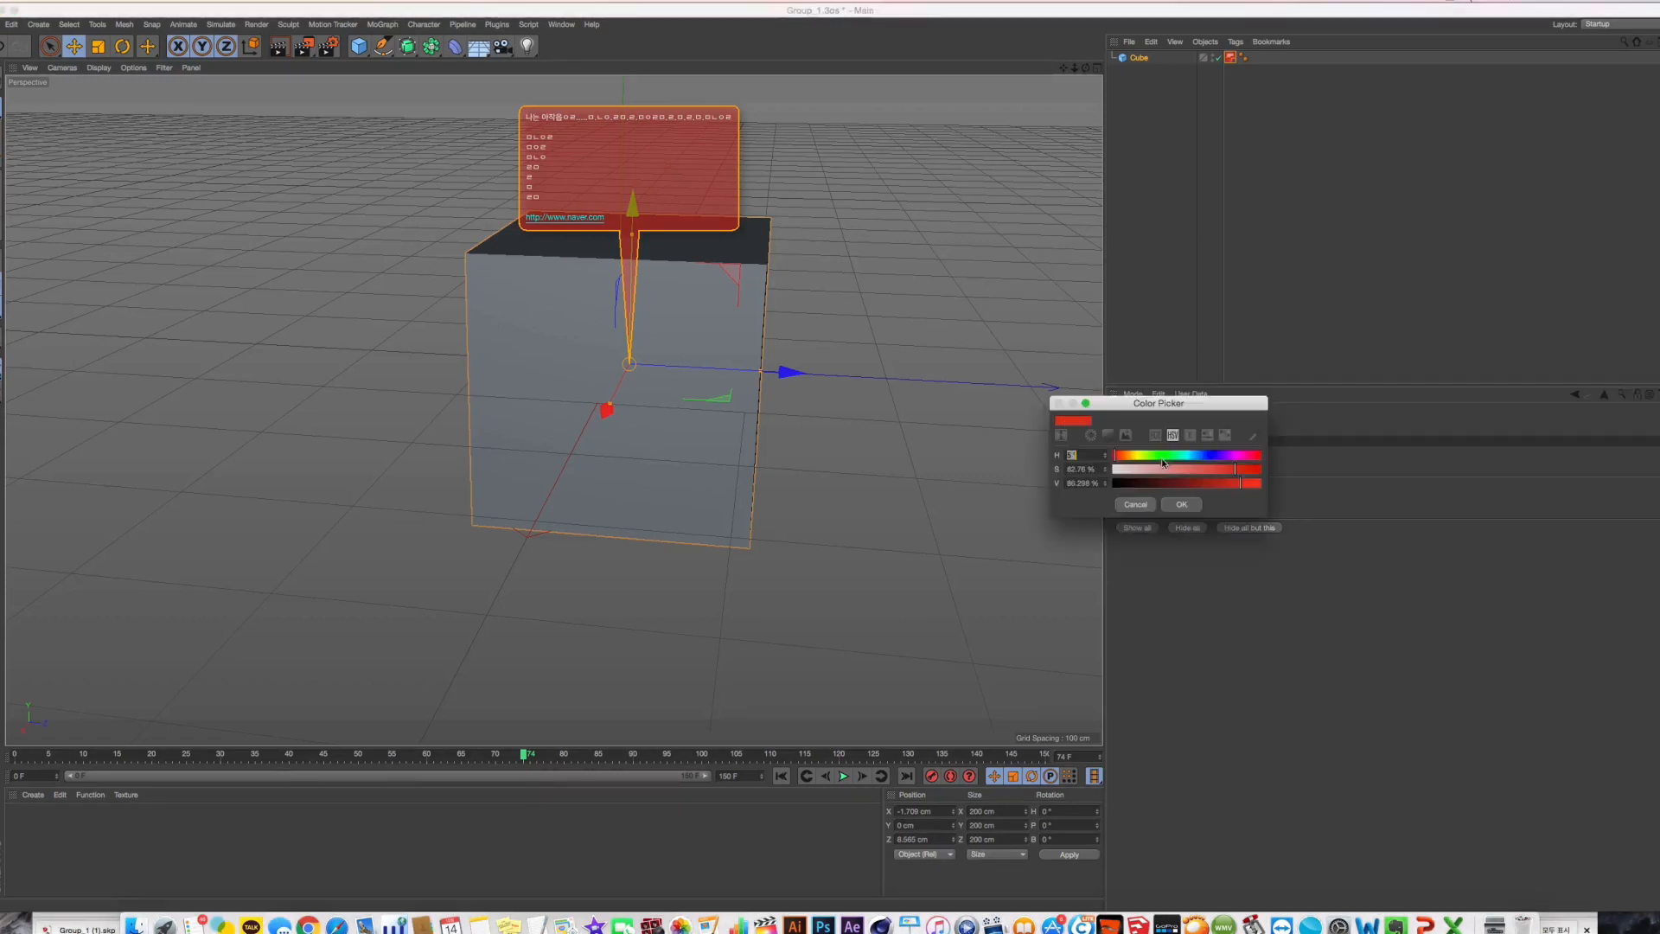
left_click(1183, 504)
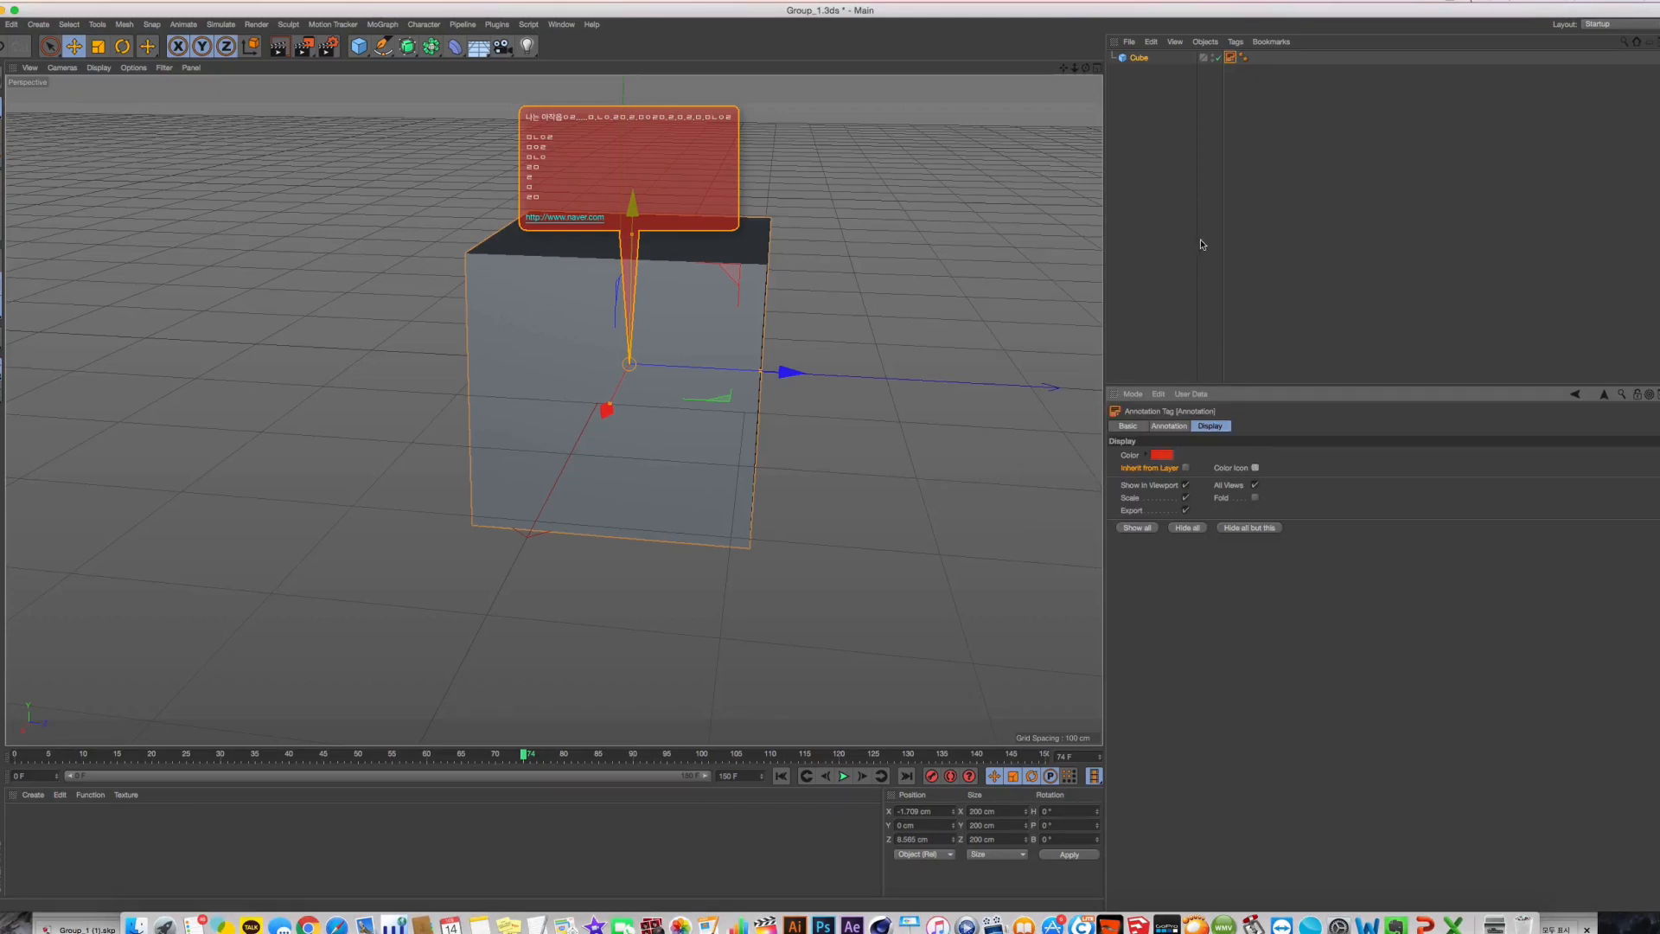
With only the annotation tag selected, repeatedly hide all annotations and show them all again
left_click(1315, 86)
left_click(1230, 57)
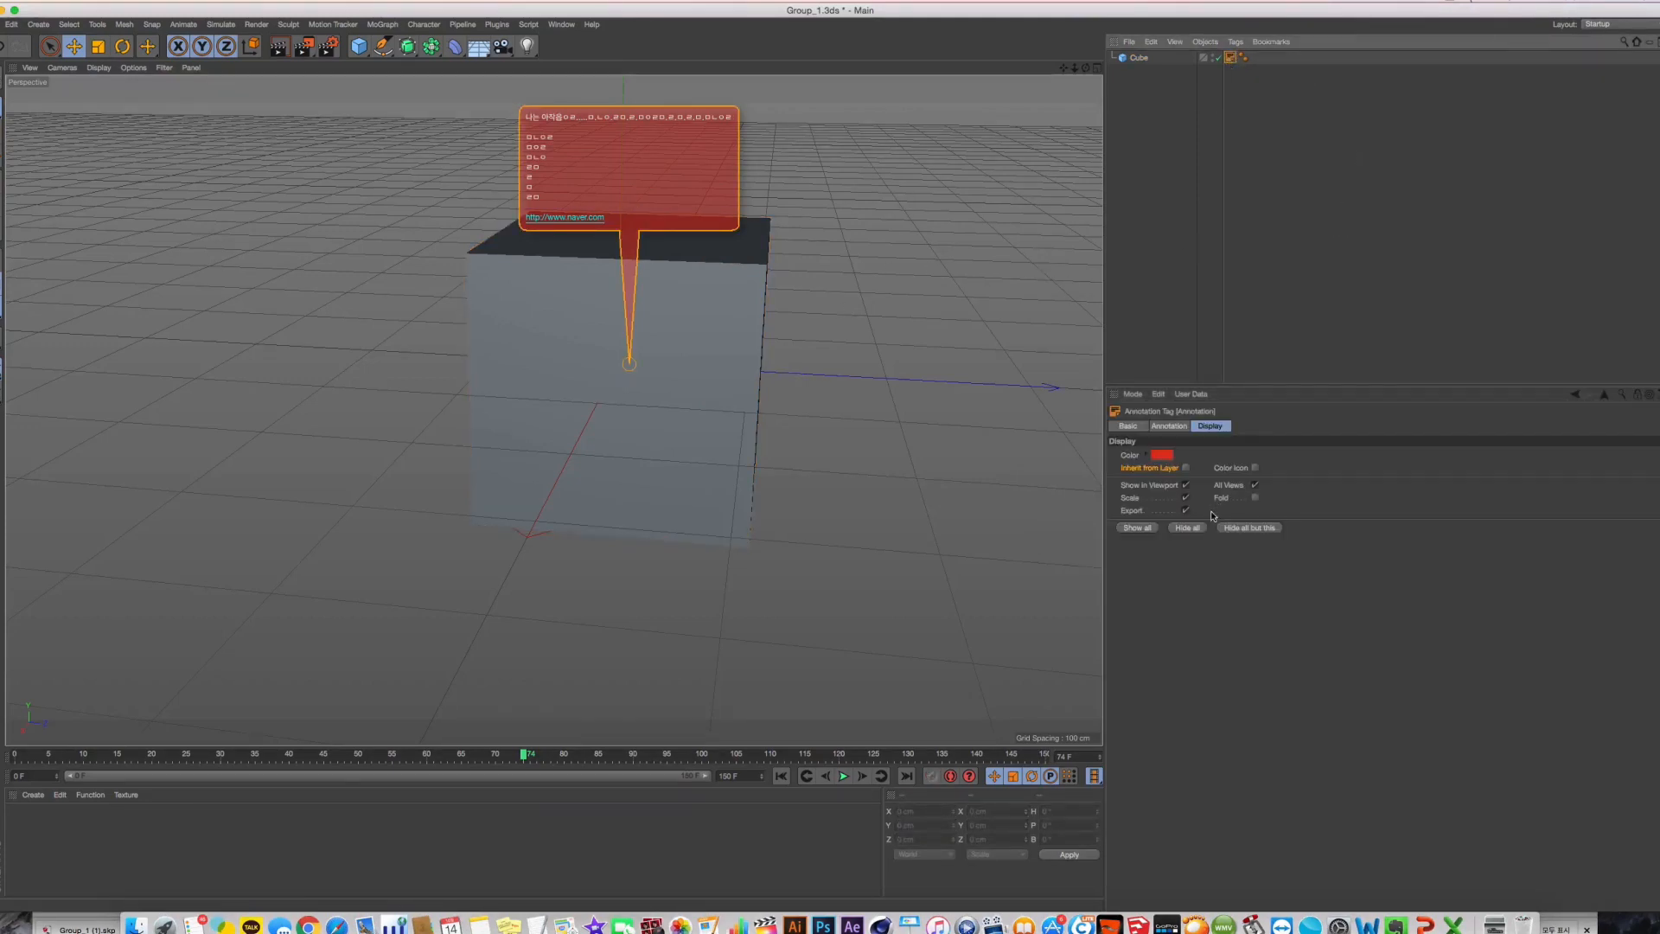
left_click(1188, 527)
left_click(1138, 528)
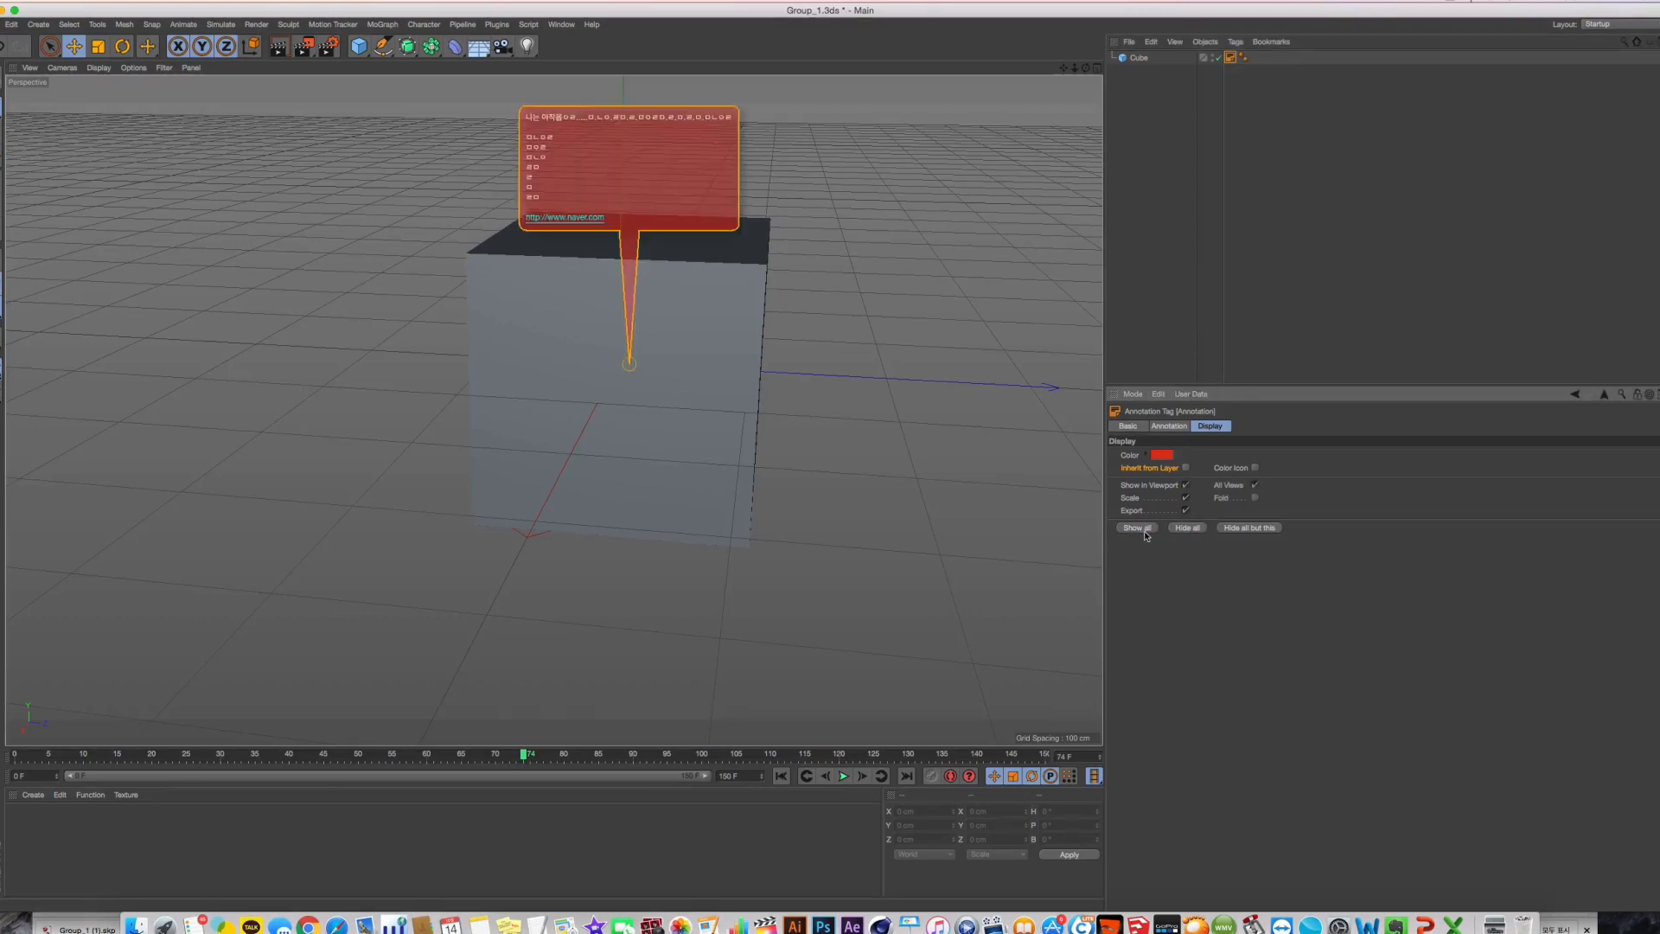
left_click(1184, 527)
left_click(1137, 529)
left_click(1186, 528)
left_click(1133, 528)
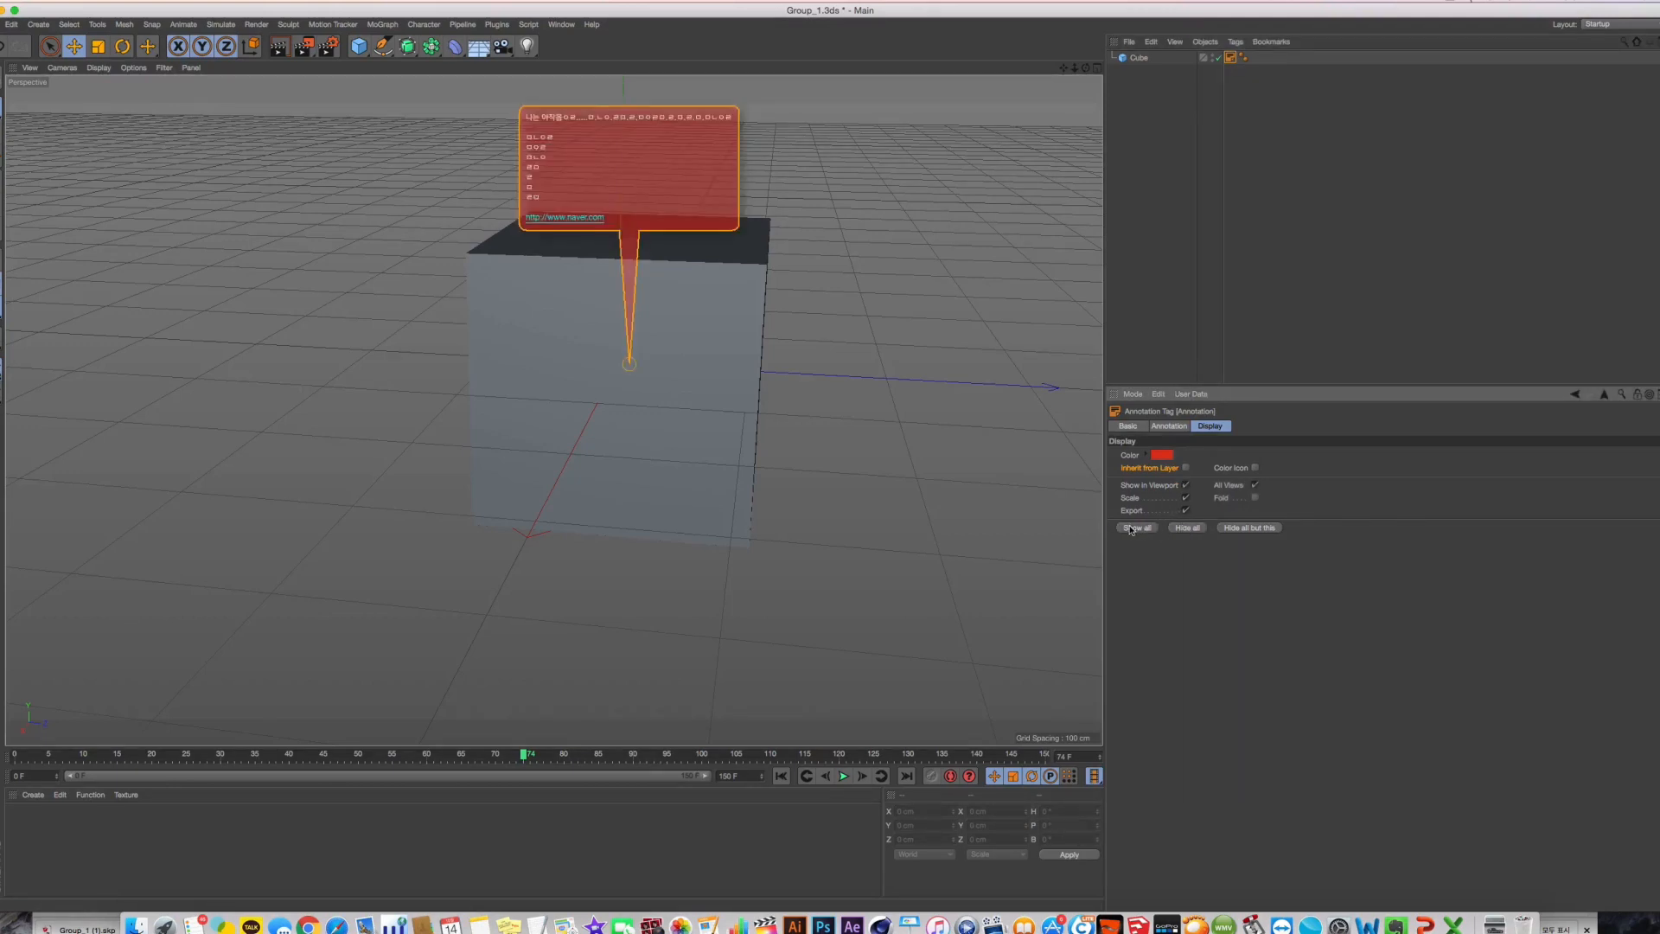
Reselect the cube's annotation tag, show its text and URL settings, and open the text for editing from the viewport callout
left_click(1242, 103)
left_click(1226, 59)
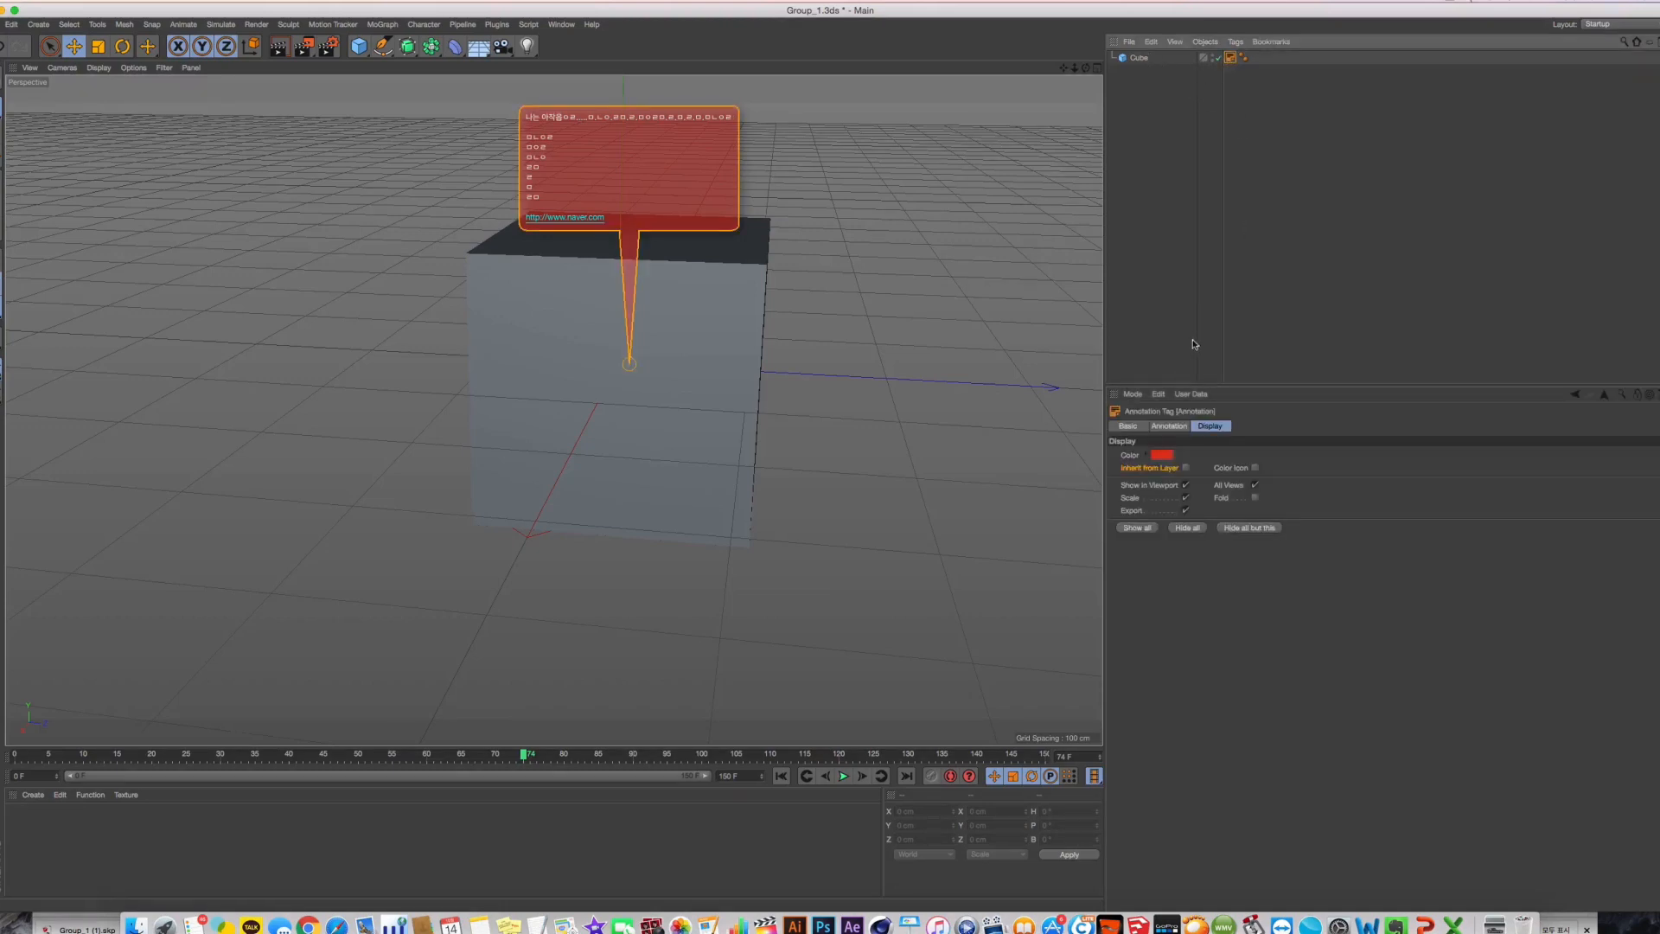
left_click(1168, 426)
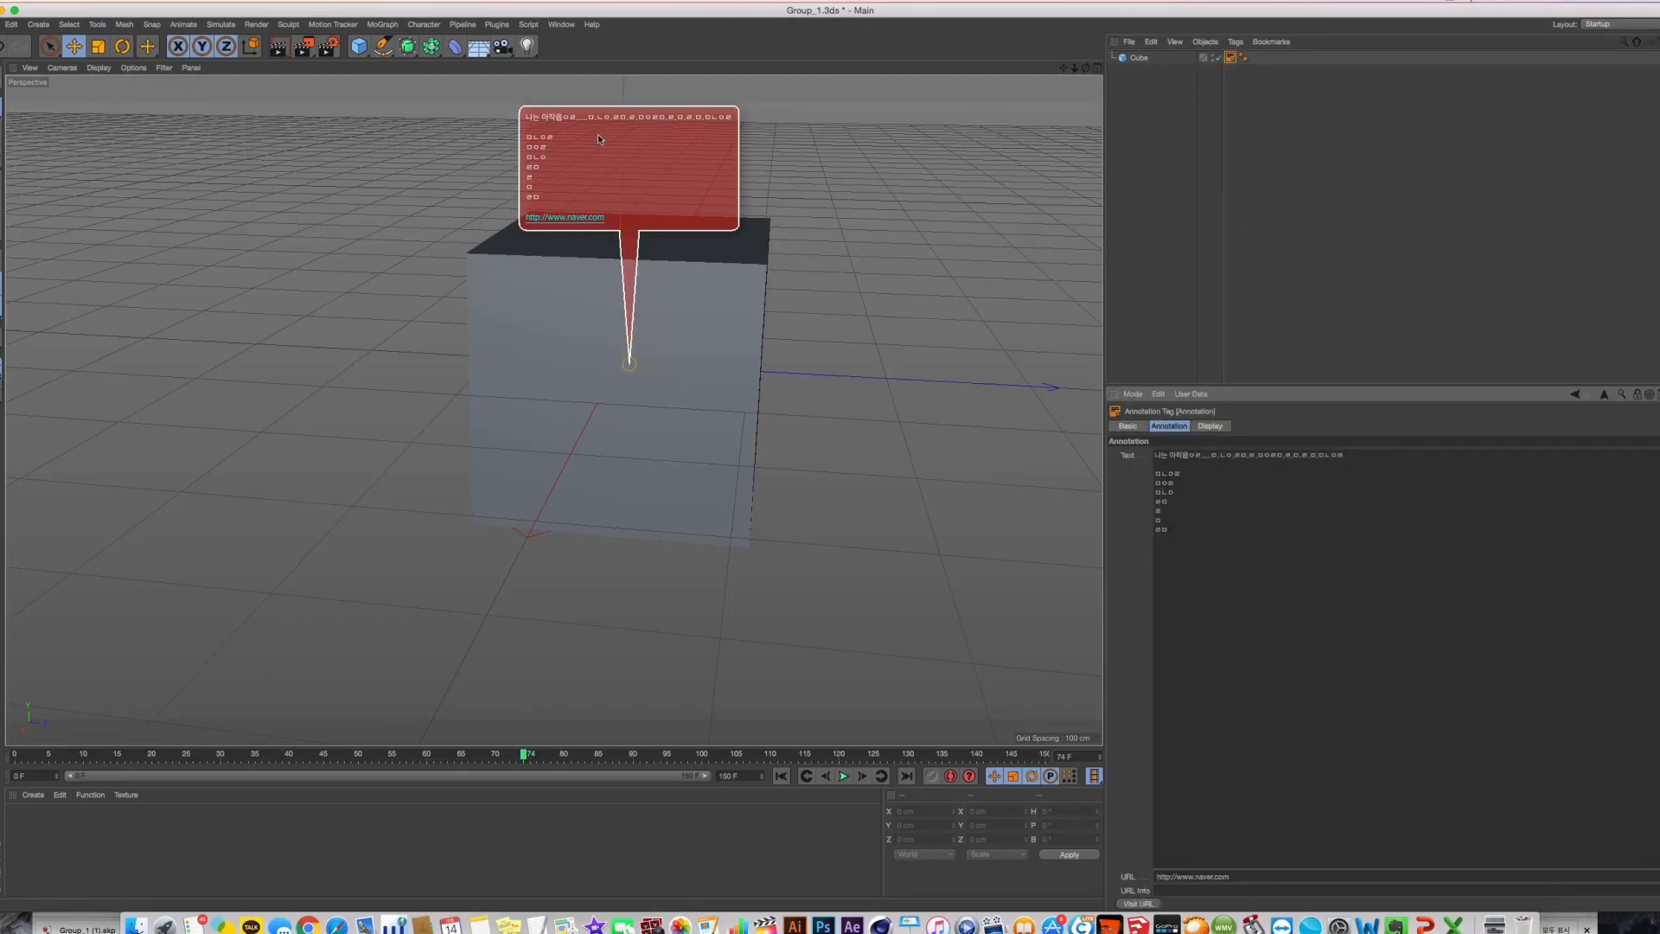
double_click(545, 154)
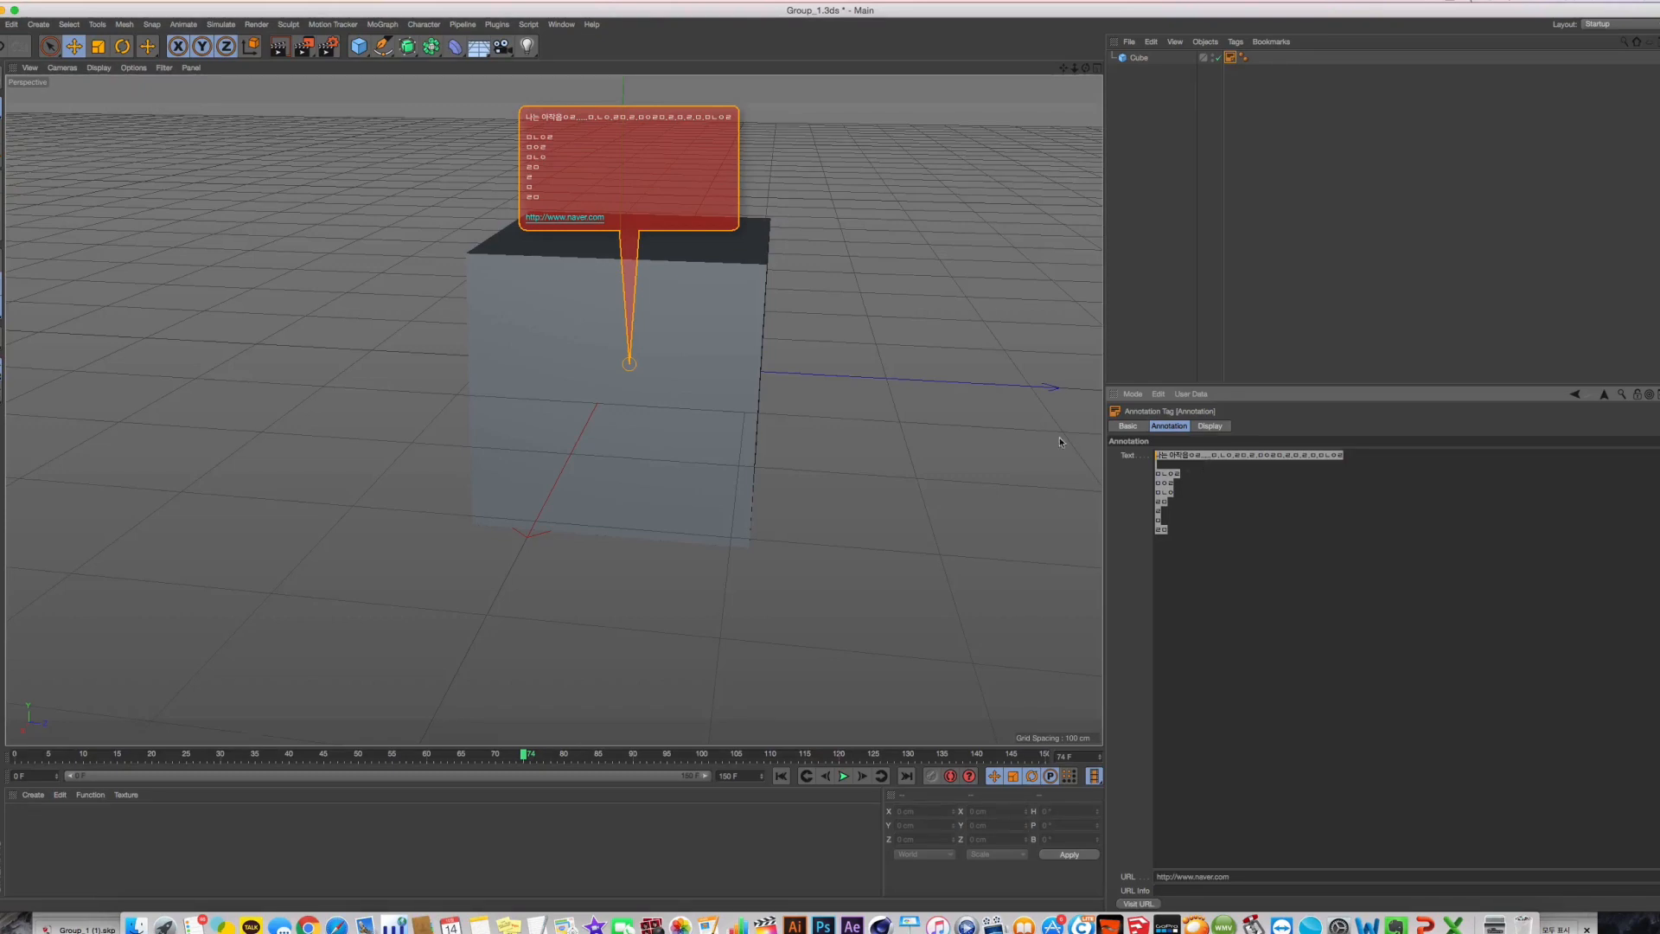
Move the cube with its annotation attached to about X 7.6, Y 3.2, Z -44 cm and examine the callout from several angles
left_click(563, 319)
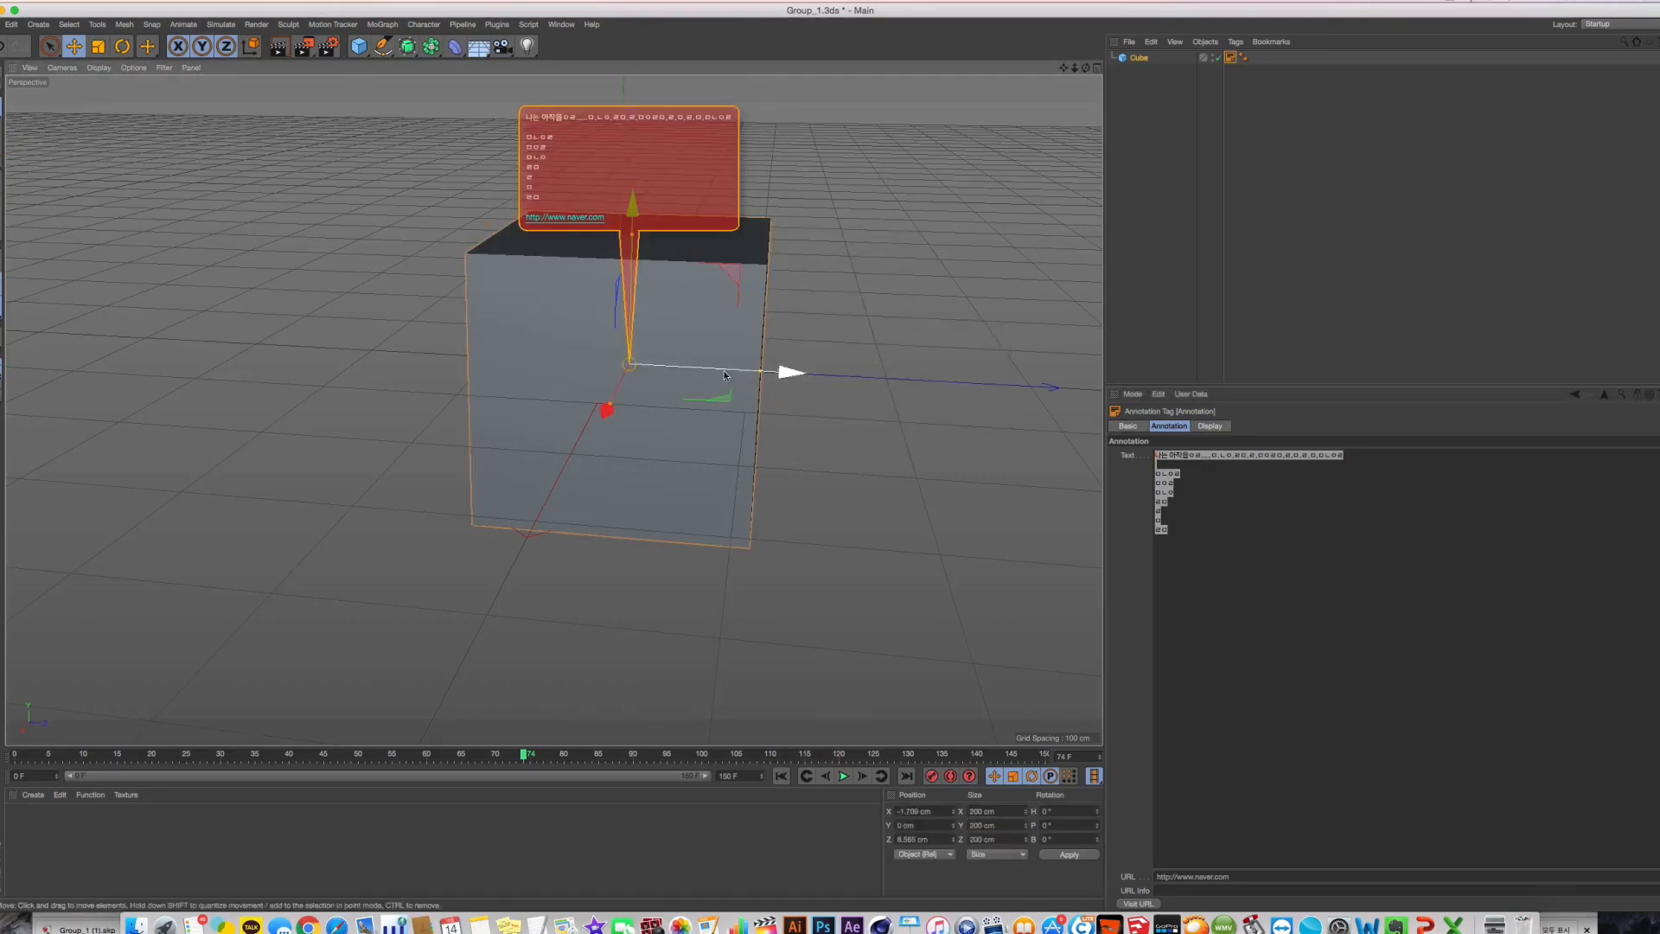
mouse_move(631, 365)
left_mouse_down()
mouse_move(765, 378)
mouse_move(648, 363)
left_mouse_up()
right_click_drag(696, 350, 677, 352, "alt")
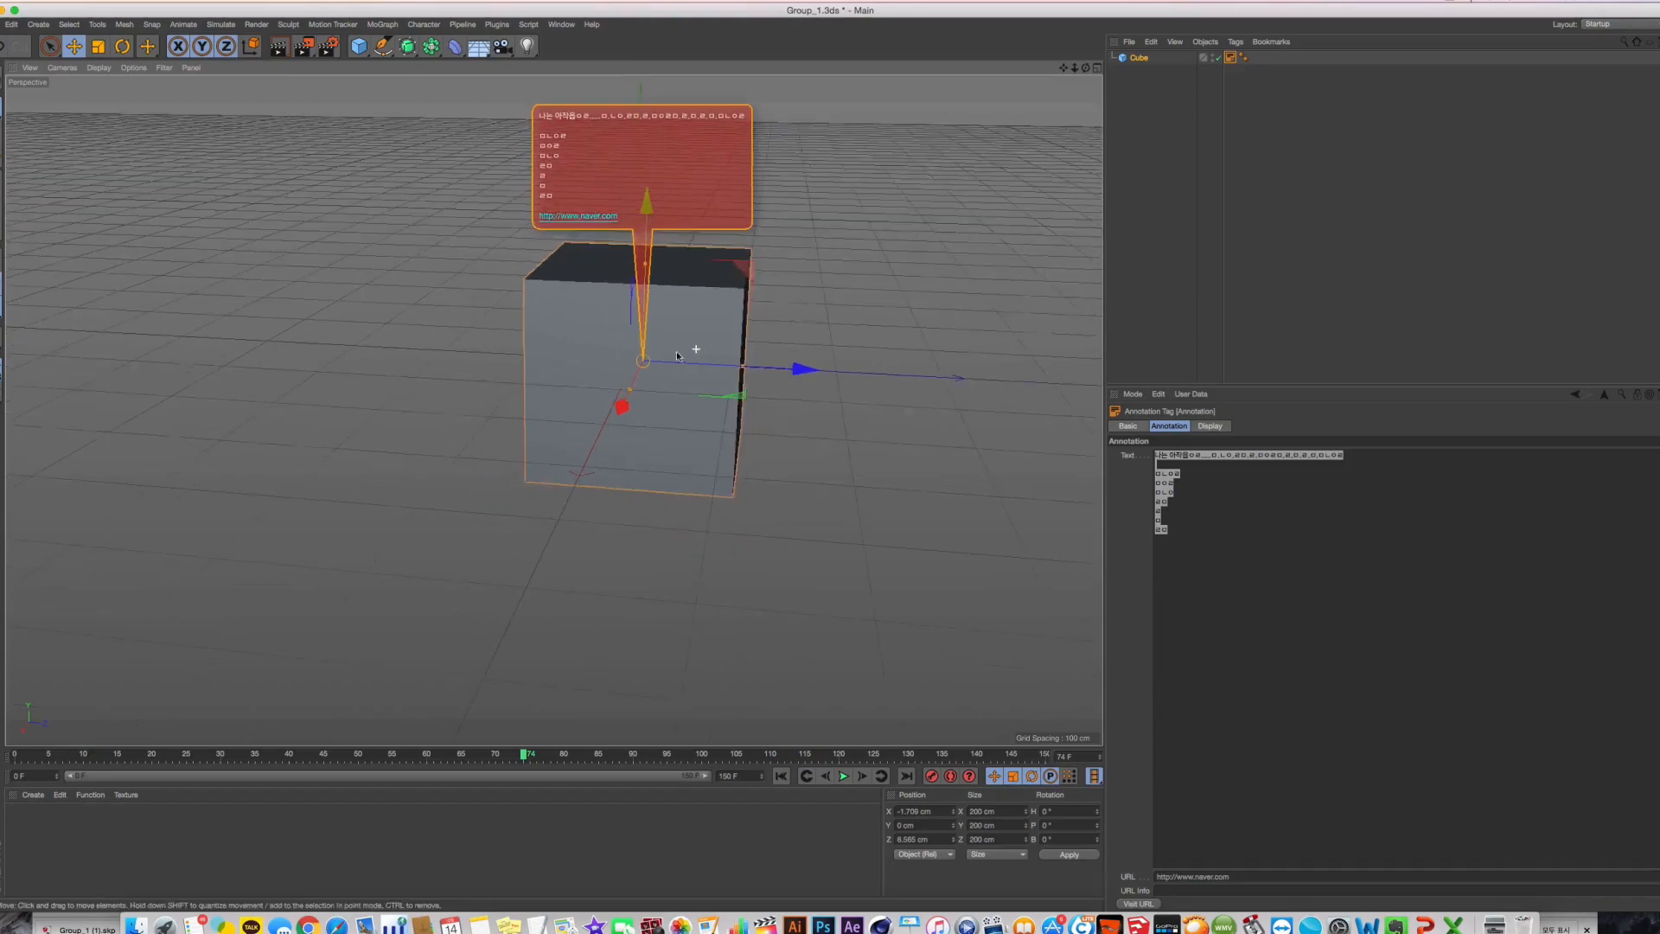
scroll(665, 352, "down", 2)
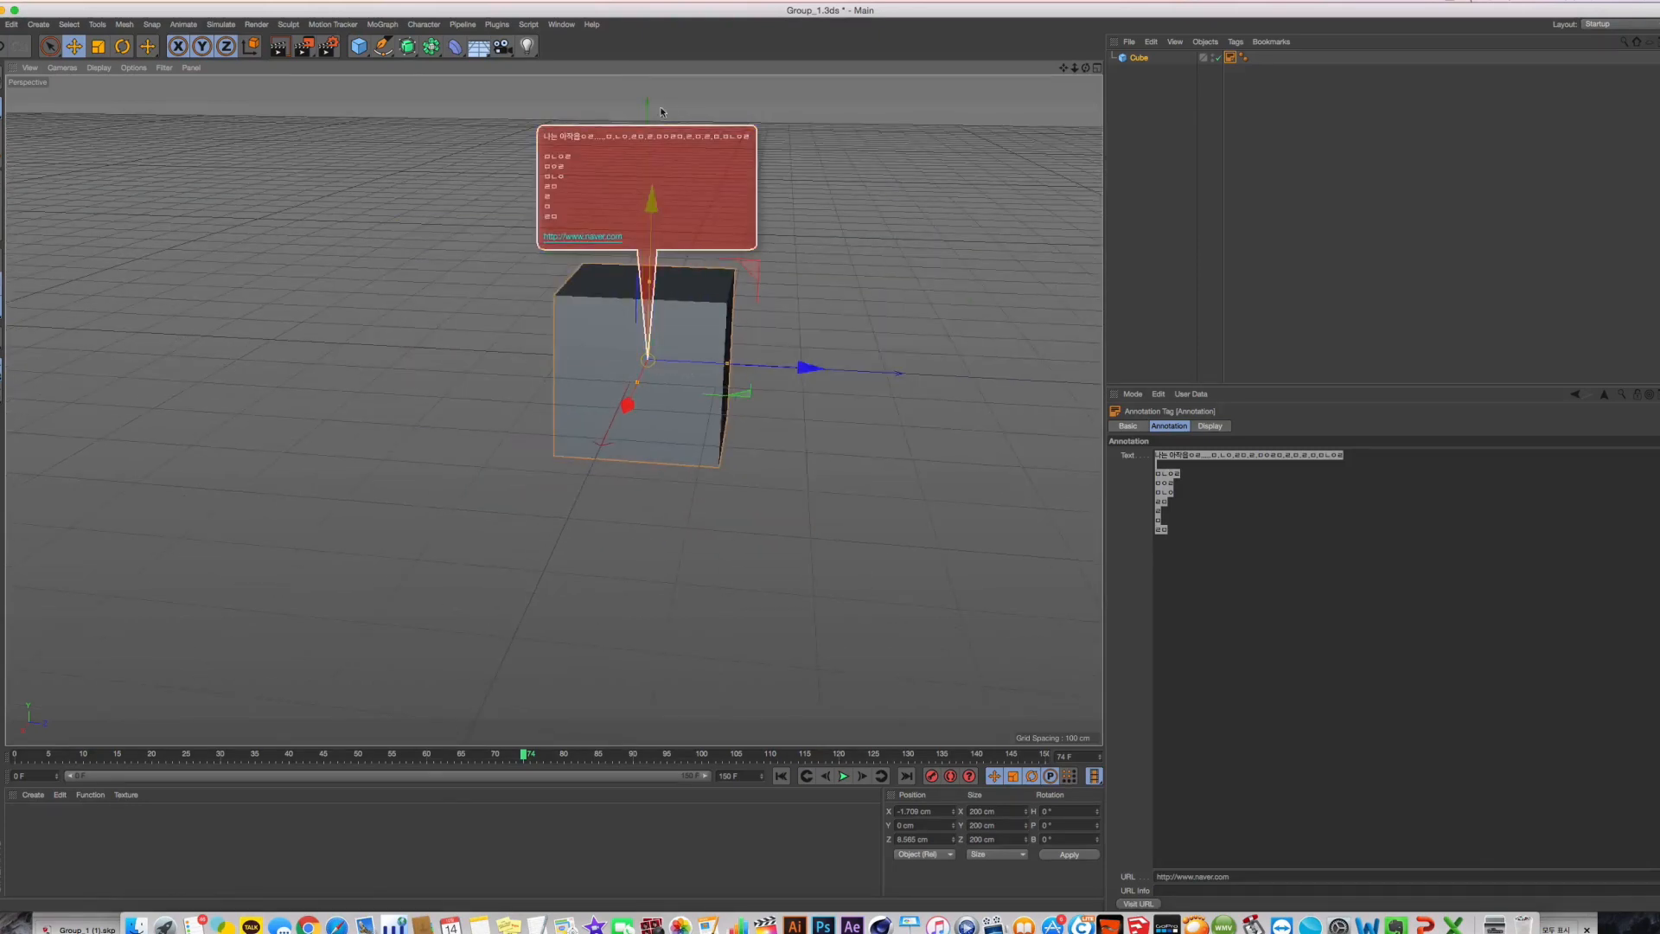
mouse_move(658, 279)
left_mouse_down()
mouse_move(580, 415)
mouse_move(615, 276)
left_mouse_up()
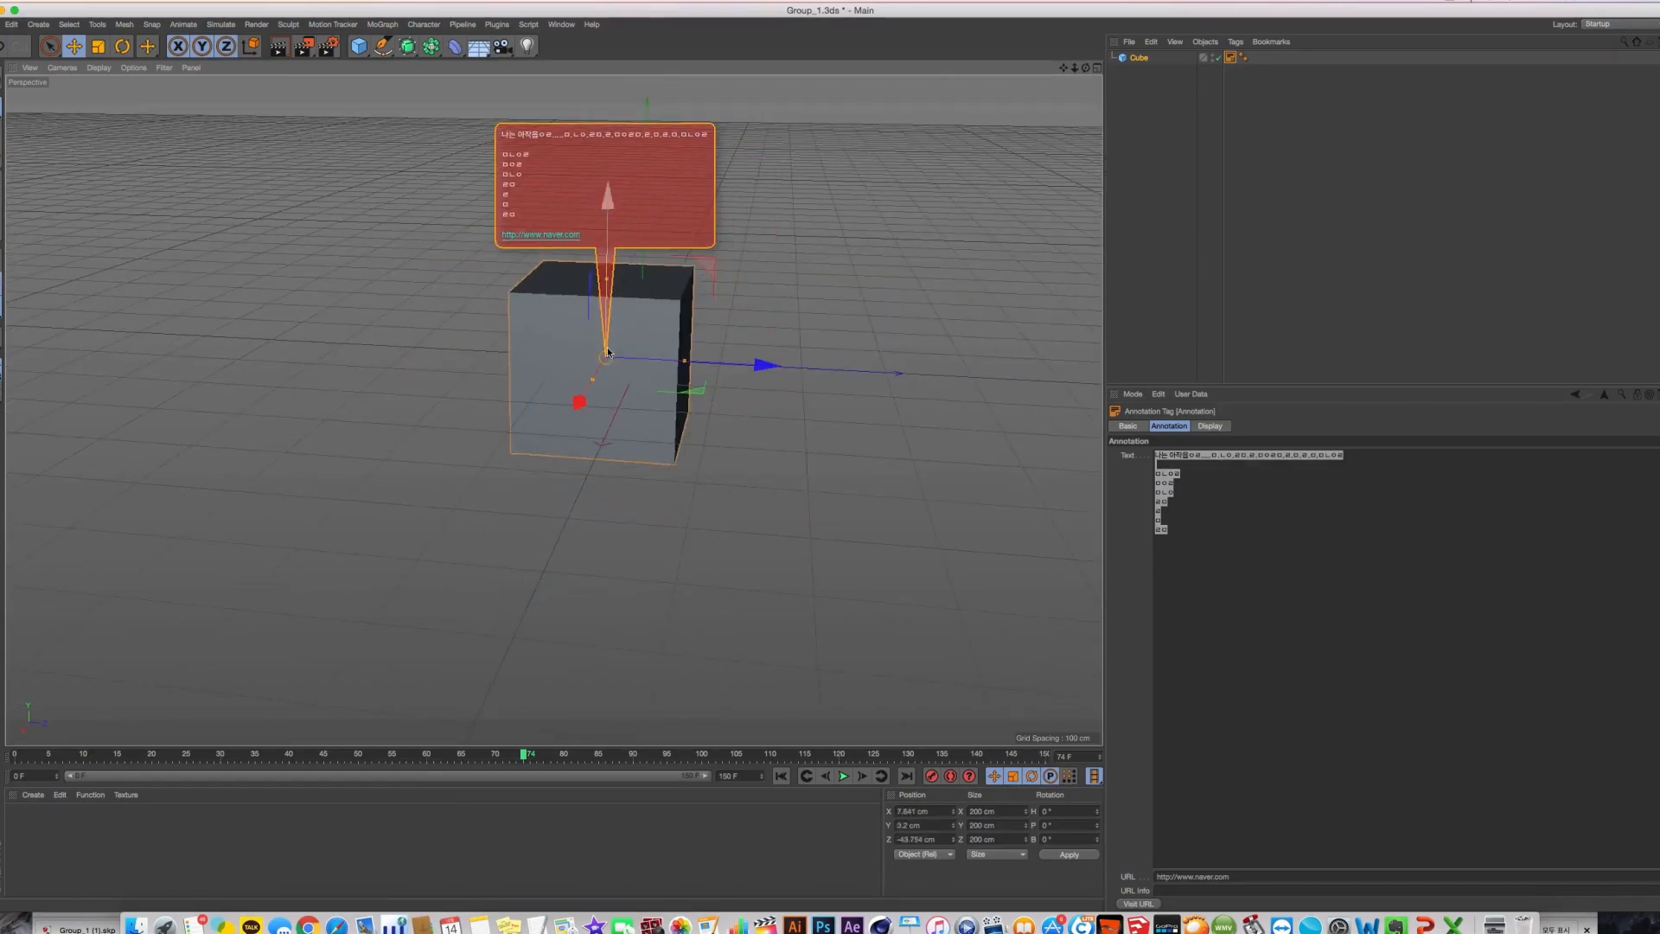
mouse_move(606, 353)
left_mouse_down()
mouse_move(693, 267)
mouse_move(666, 338)
mouse_move(717, 438)
mouse_move(764, 422)
mouse_move(761, 406)
left_mouse_up()
key("super+shift+z")
mouse_move(693, 268)
left_mouse_down()
mouse_move(684, 294)
mouse_move(719, 368)
mouse_move(683, 270)
mouse_move(612, 349)
mouse_move(955, 532)
mouse_move(1147, 270)
left_mouse_up()
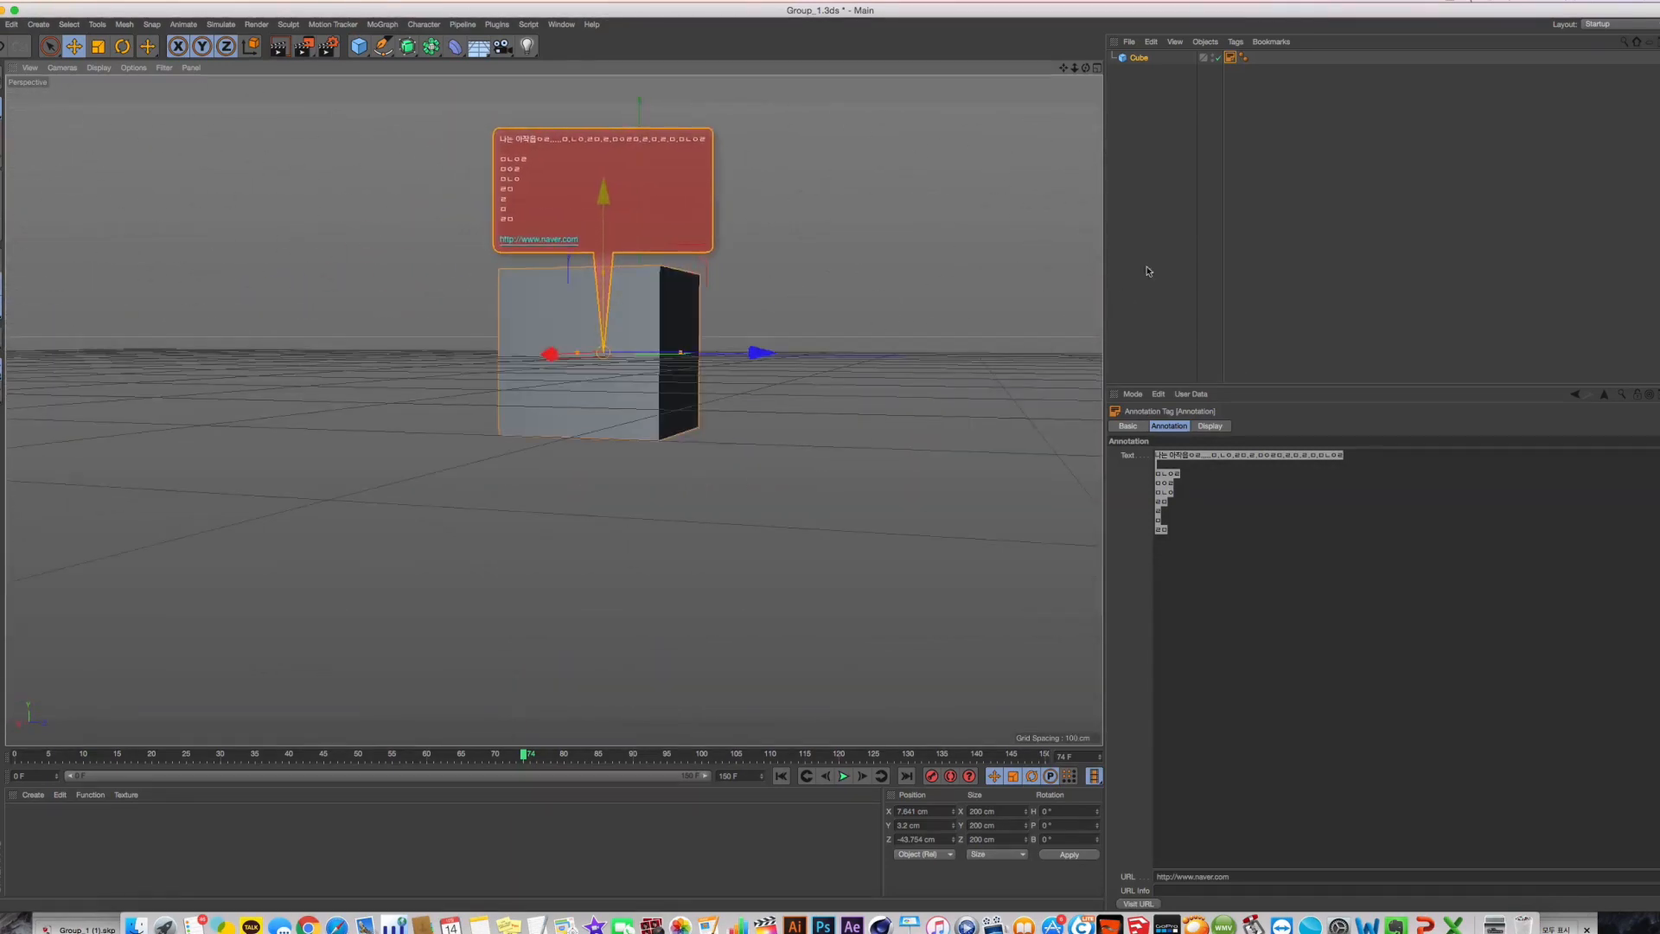
Delete the annotation tag from the cube, keeping the cube selected
left_click(1190, 88)
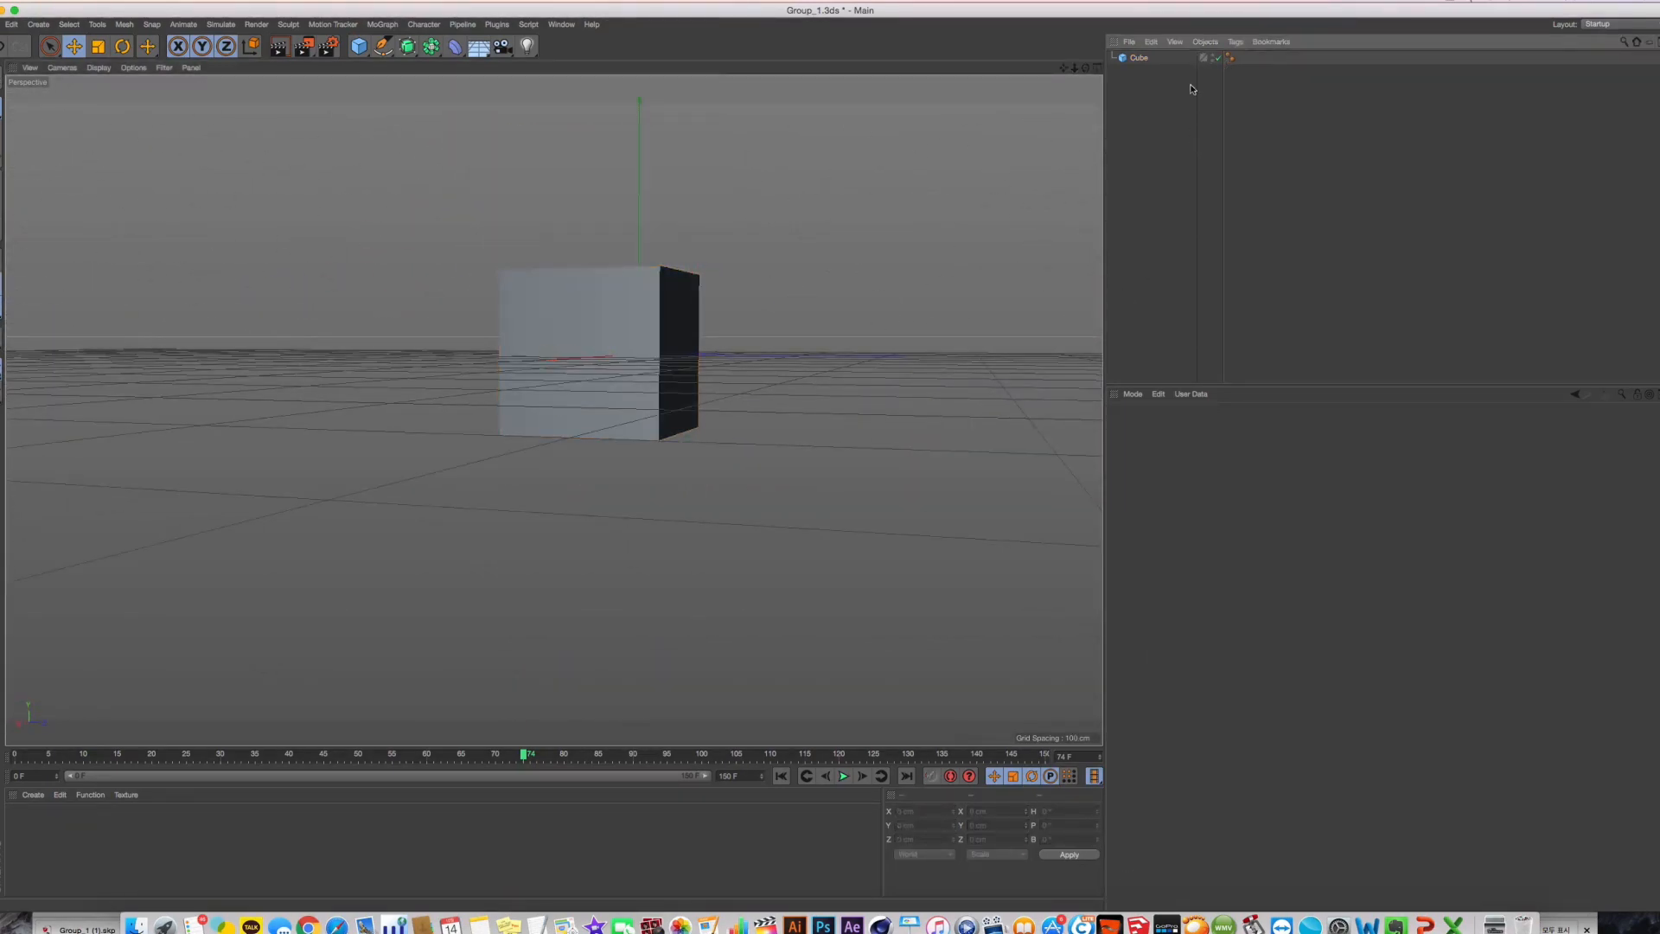
left_click(1139, 57)
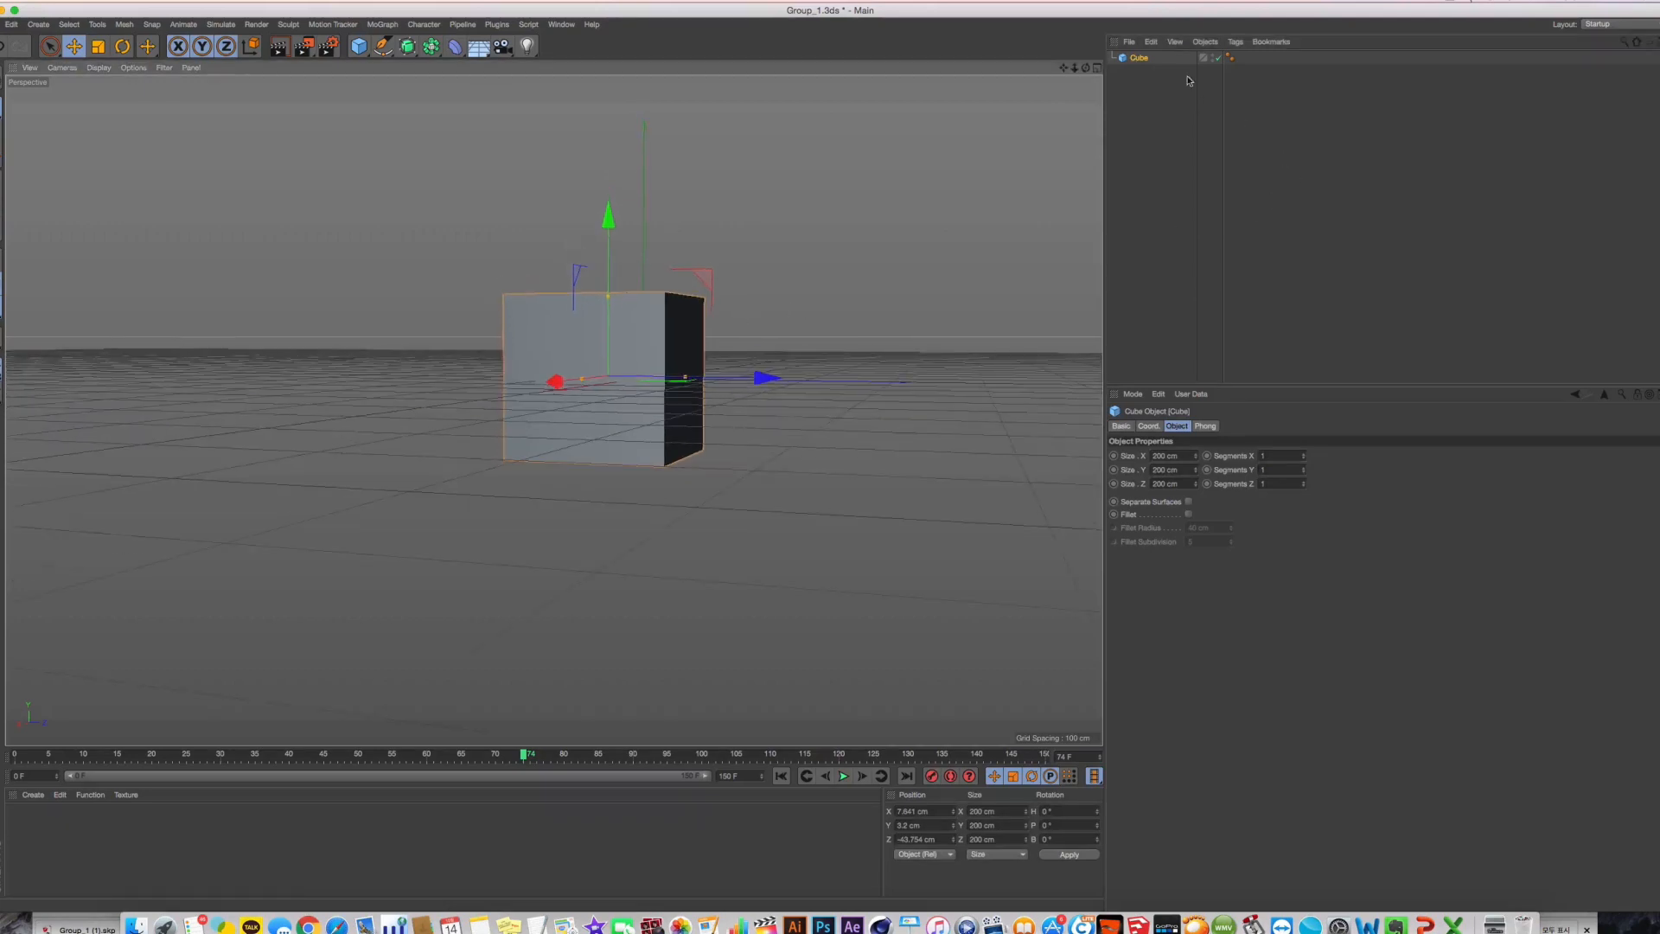
Try an Architectural Grass tag without a material on the cube and delete the tag again
right_click(1144, 62)
mouse_move(1210, 70)
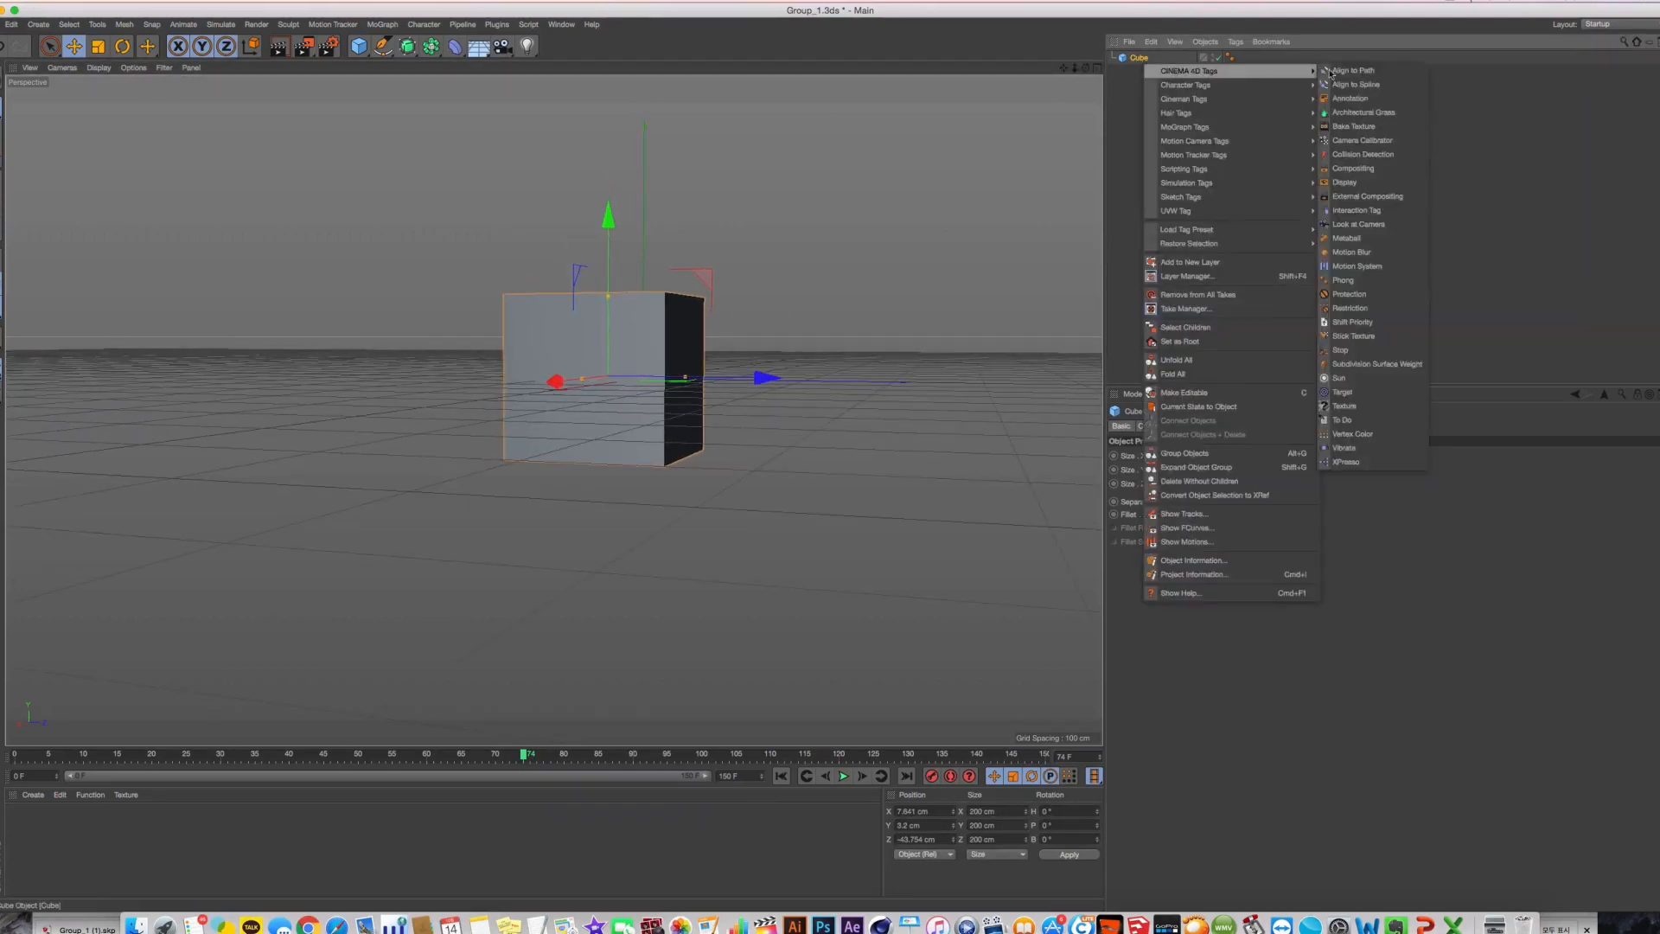
left_click(1366, 113)
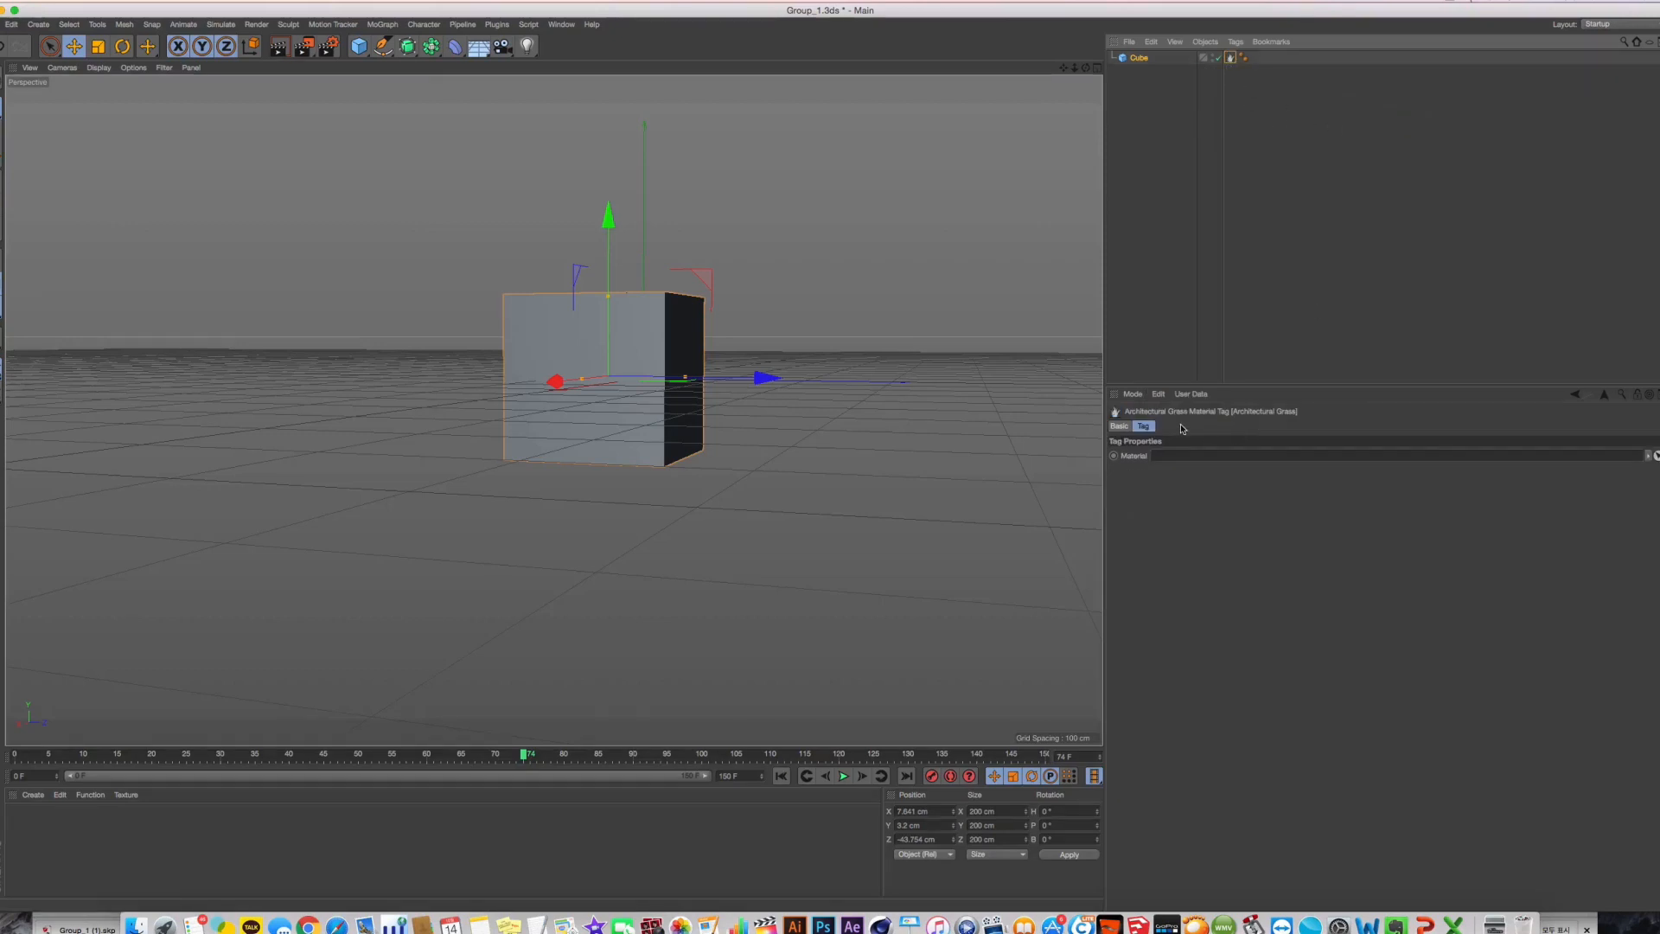
key("Delete")
Create a Grass shader material and apply it to the cube
left_click(33, 795)
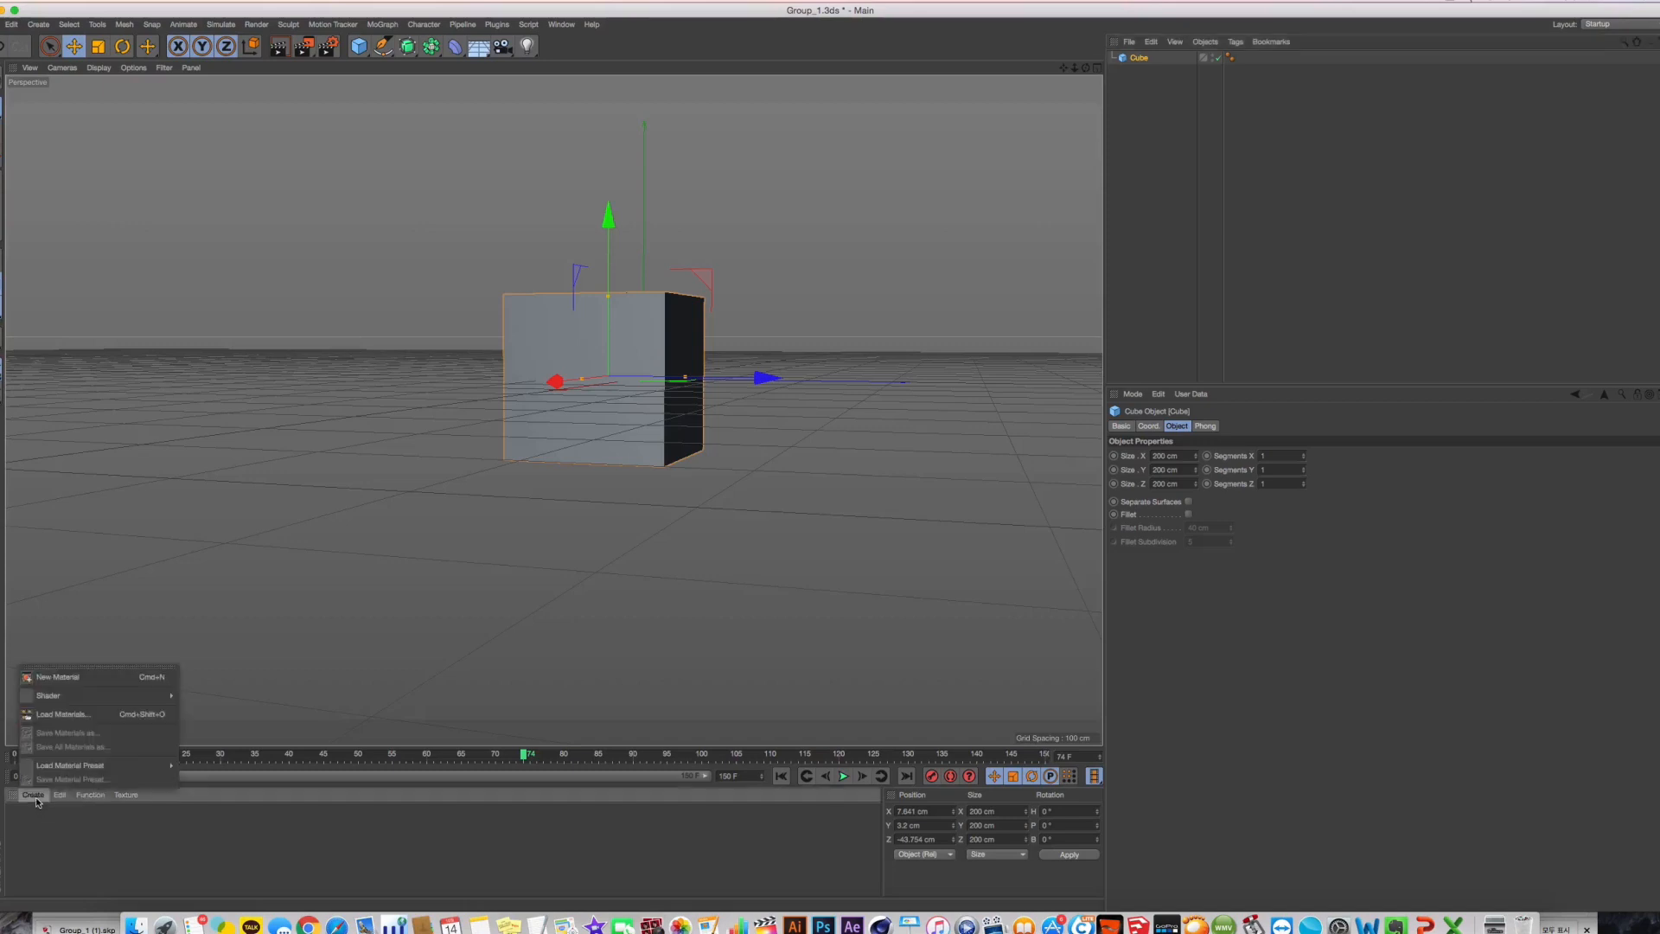
mouse_move(104, 695)
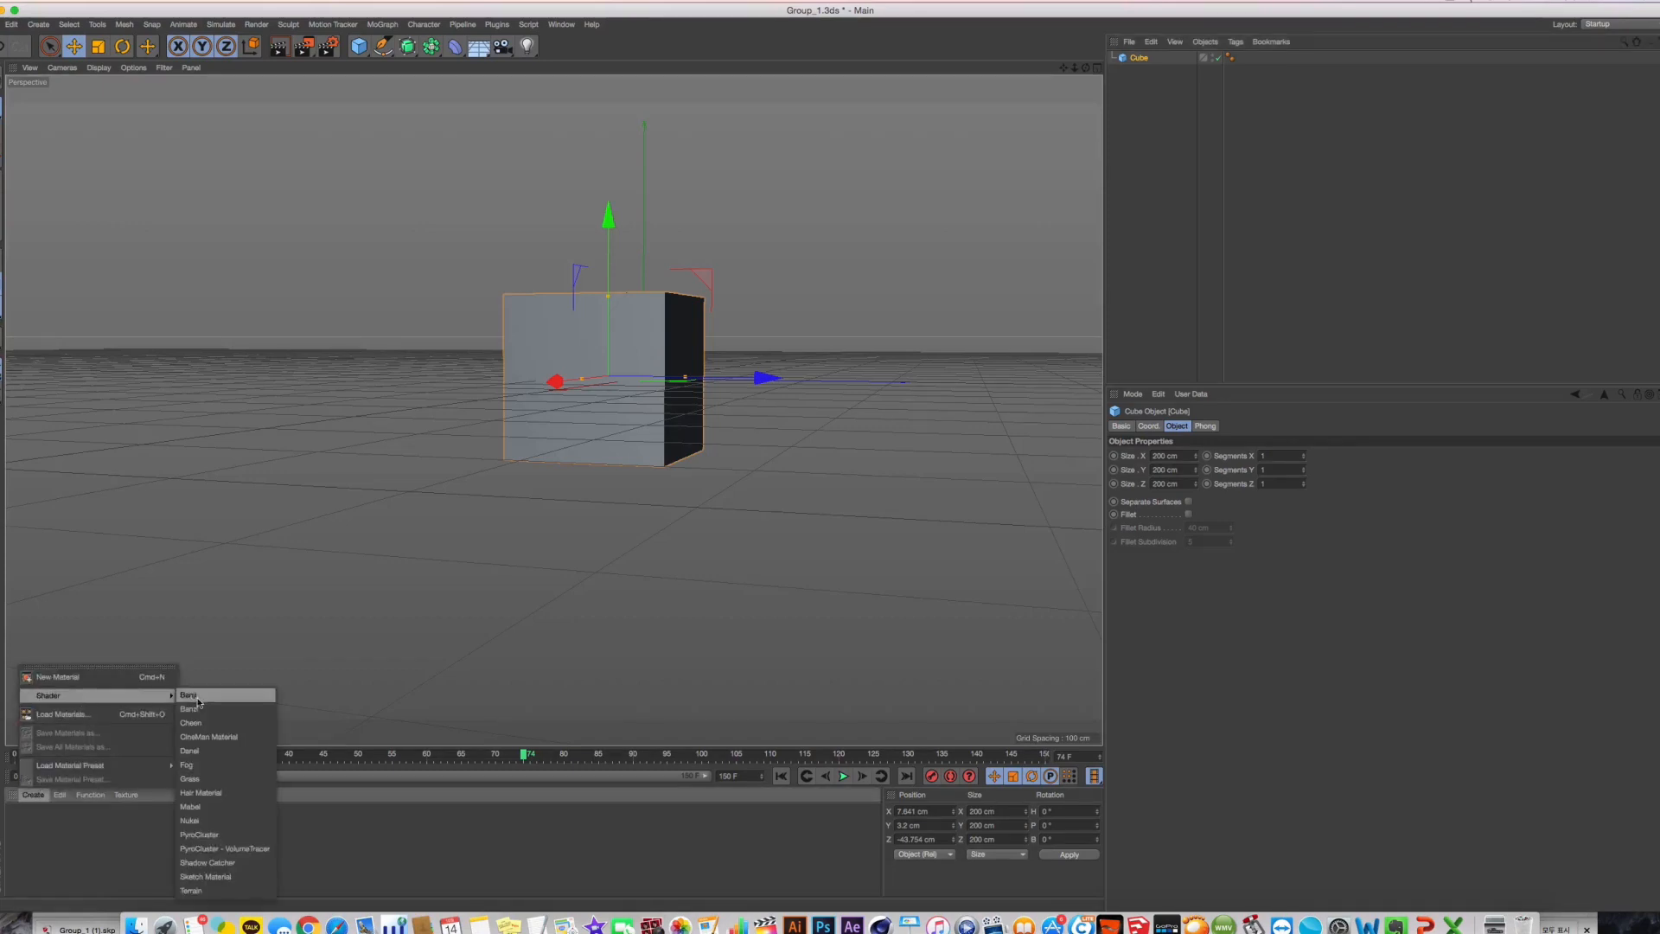
left_click(214, 780)
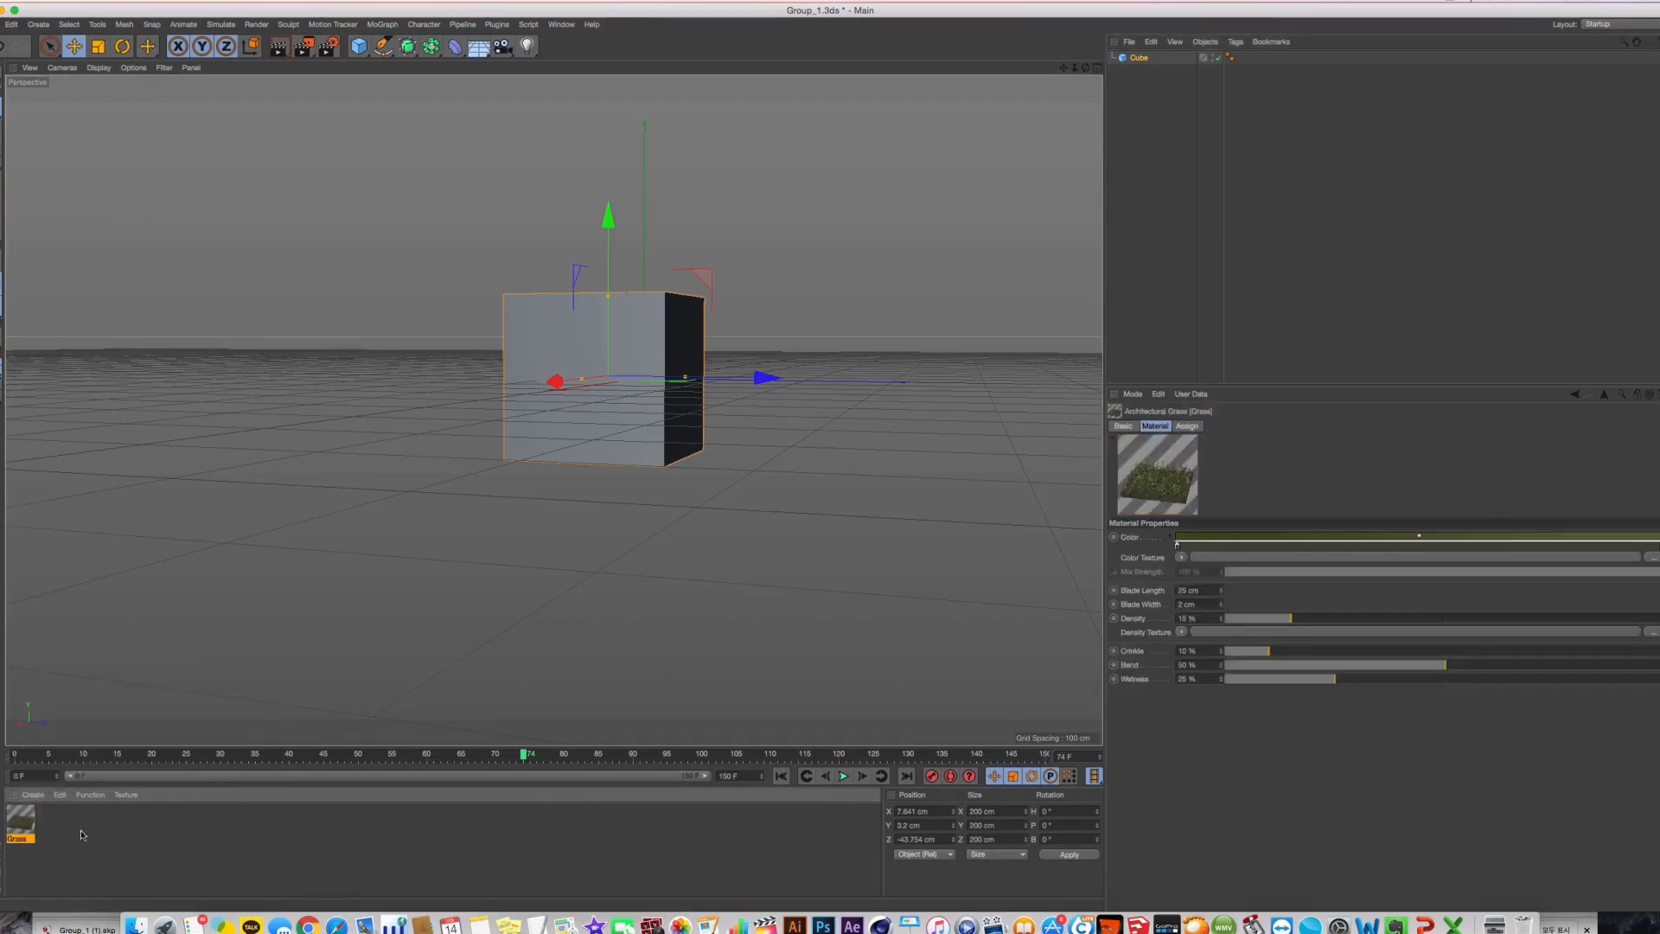
left_click(1147, 61)
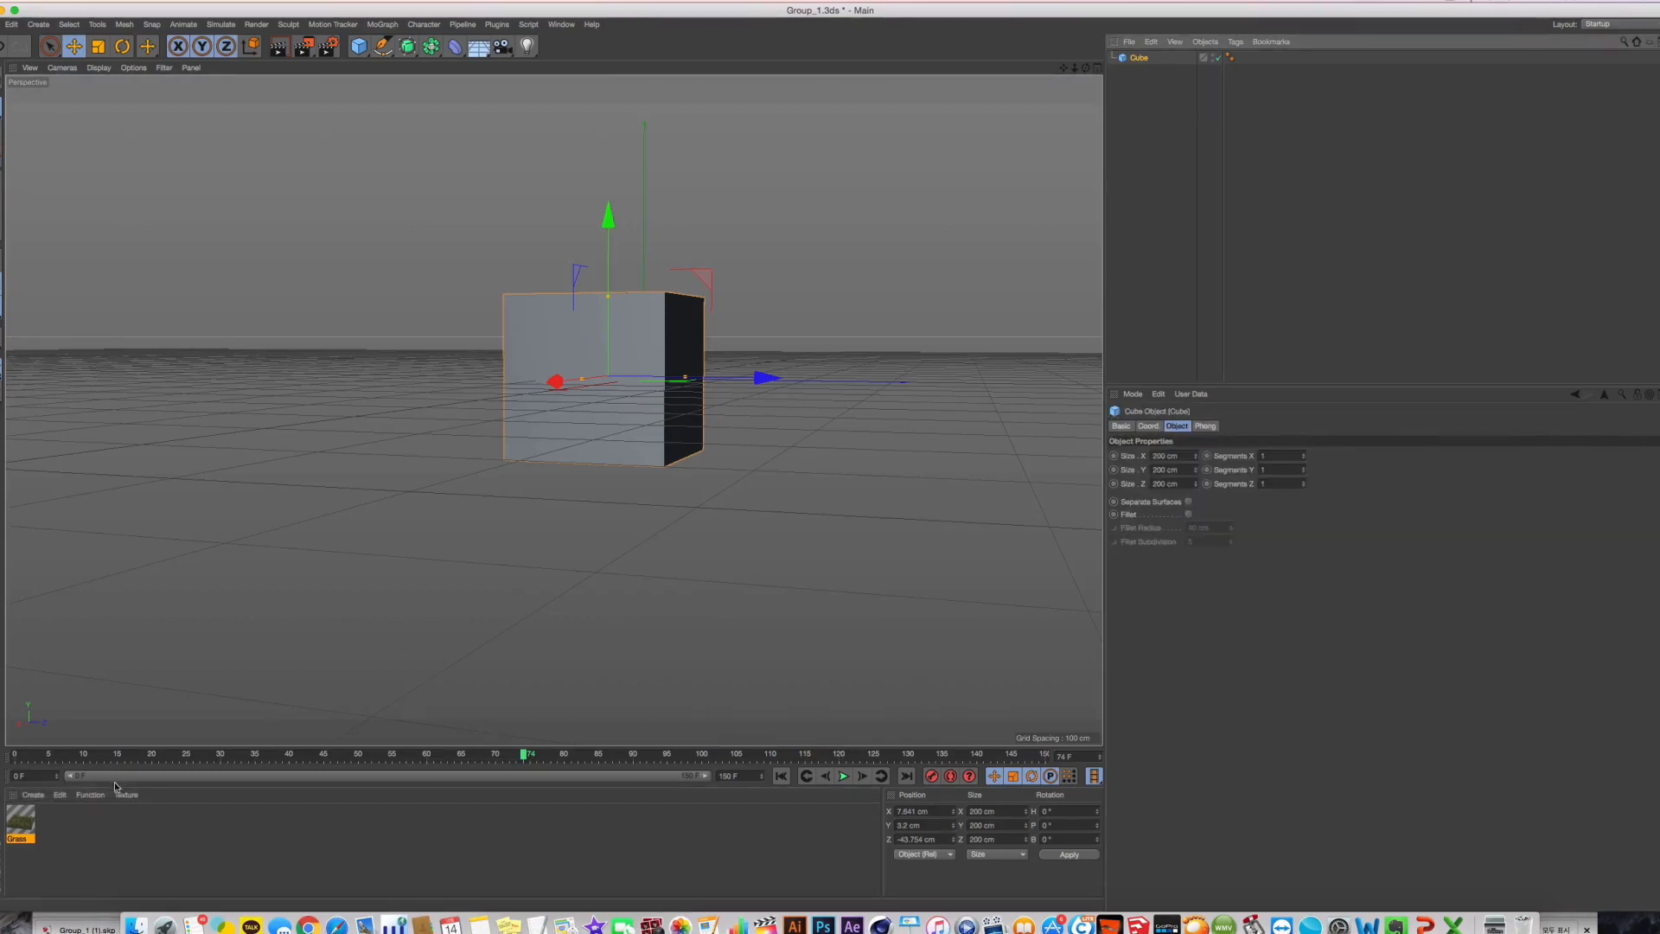
left_click_drag(27, 828, 1139, 59)
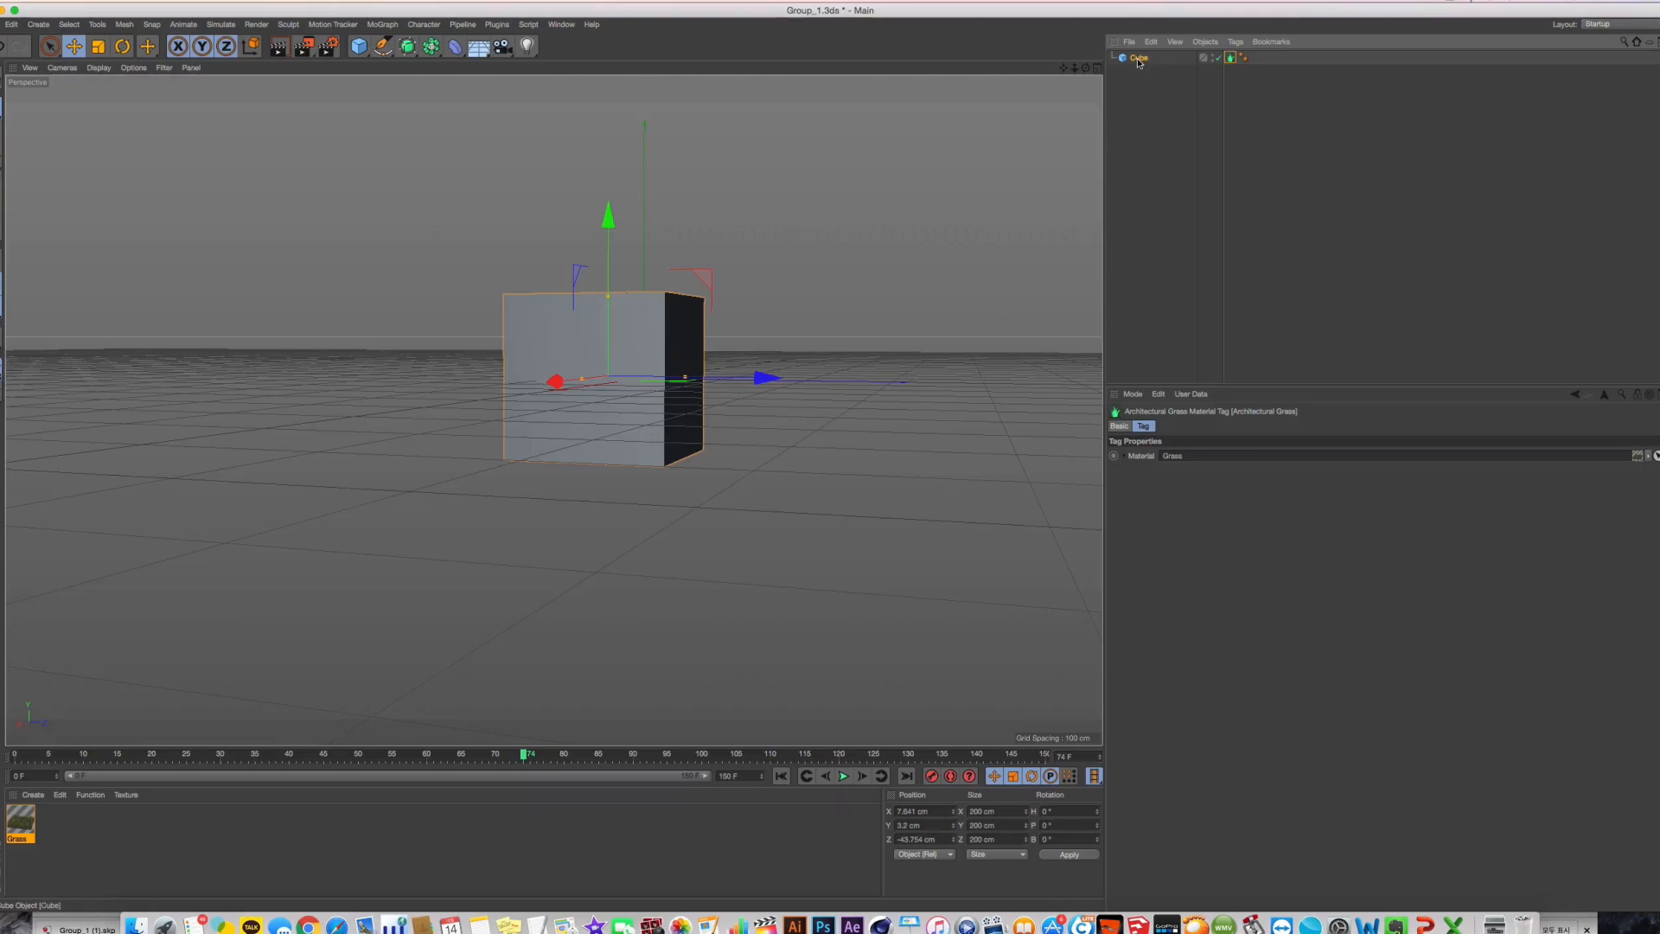
Review the Grass material linked in the cube's Architectural Grass tag and return to the tag's properties
left_click(1646, 457)
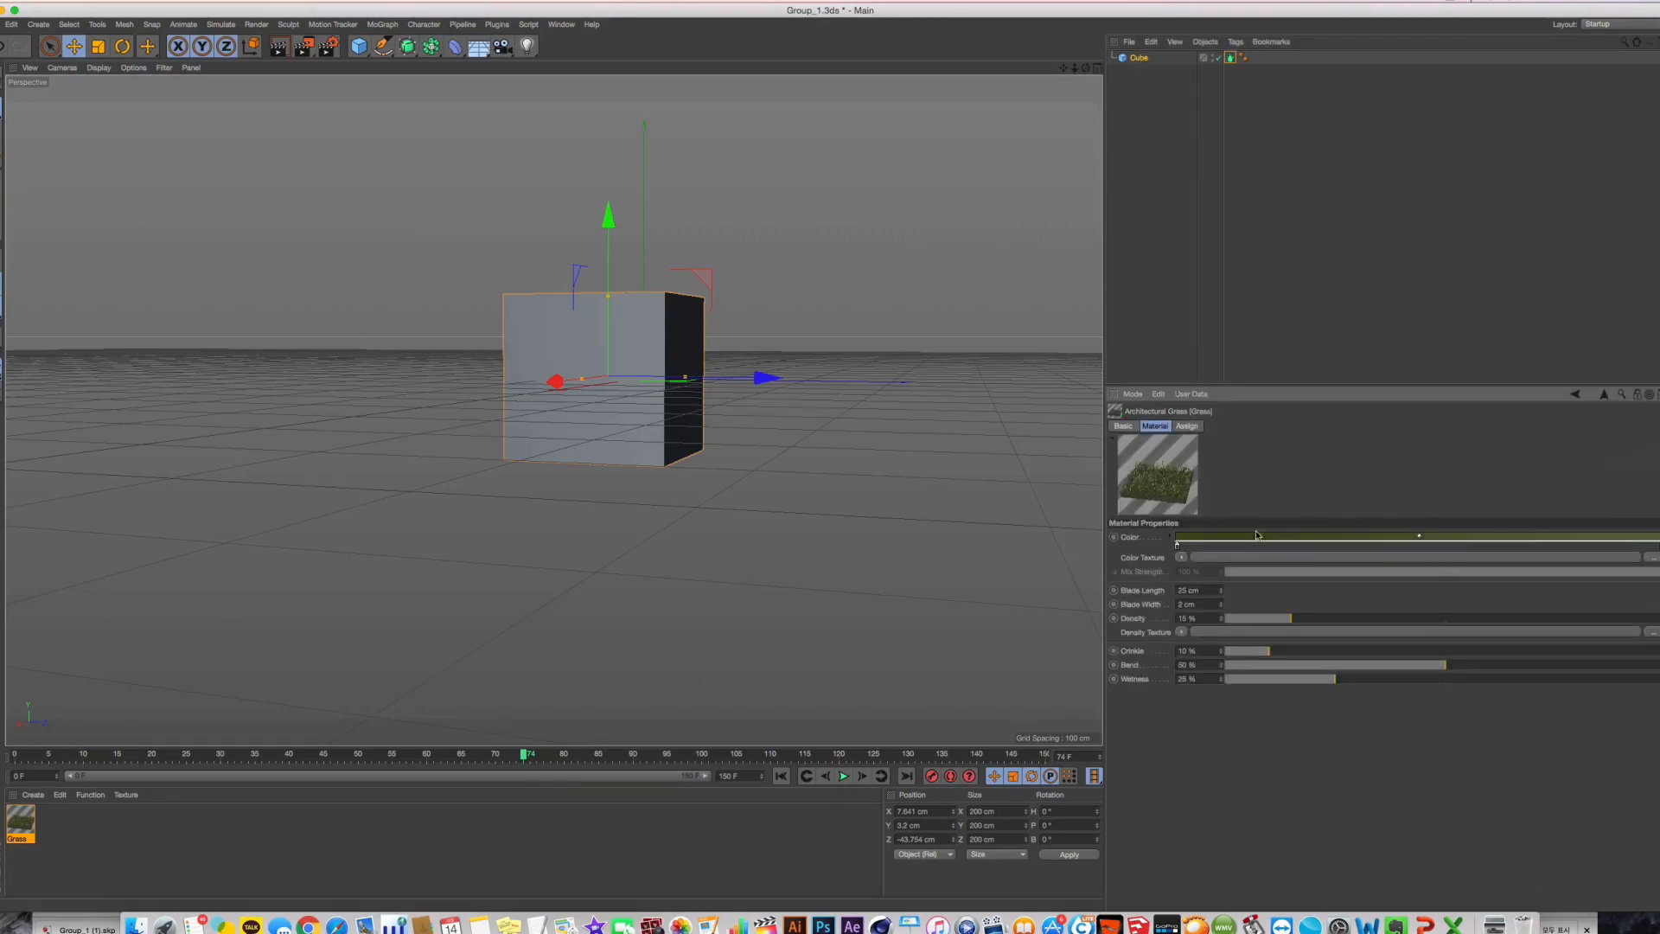
left_click(1229, 57)
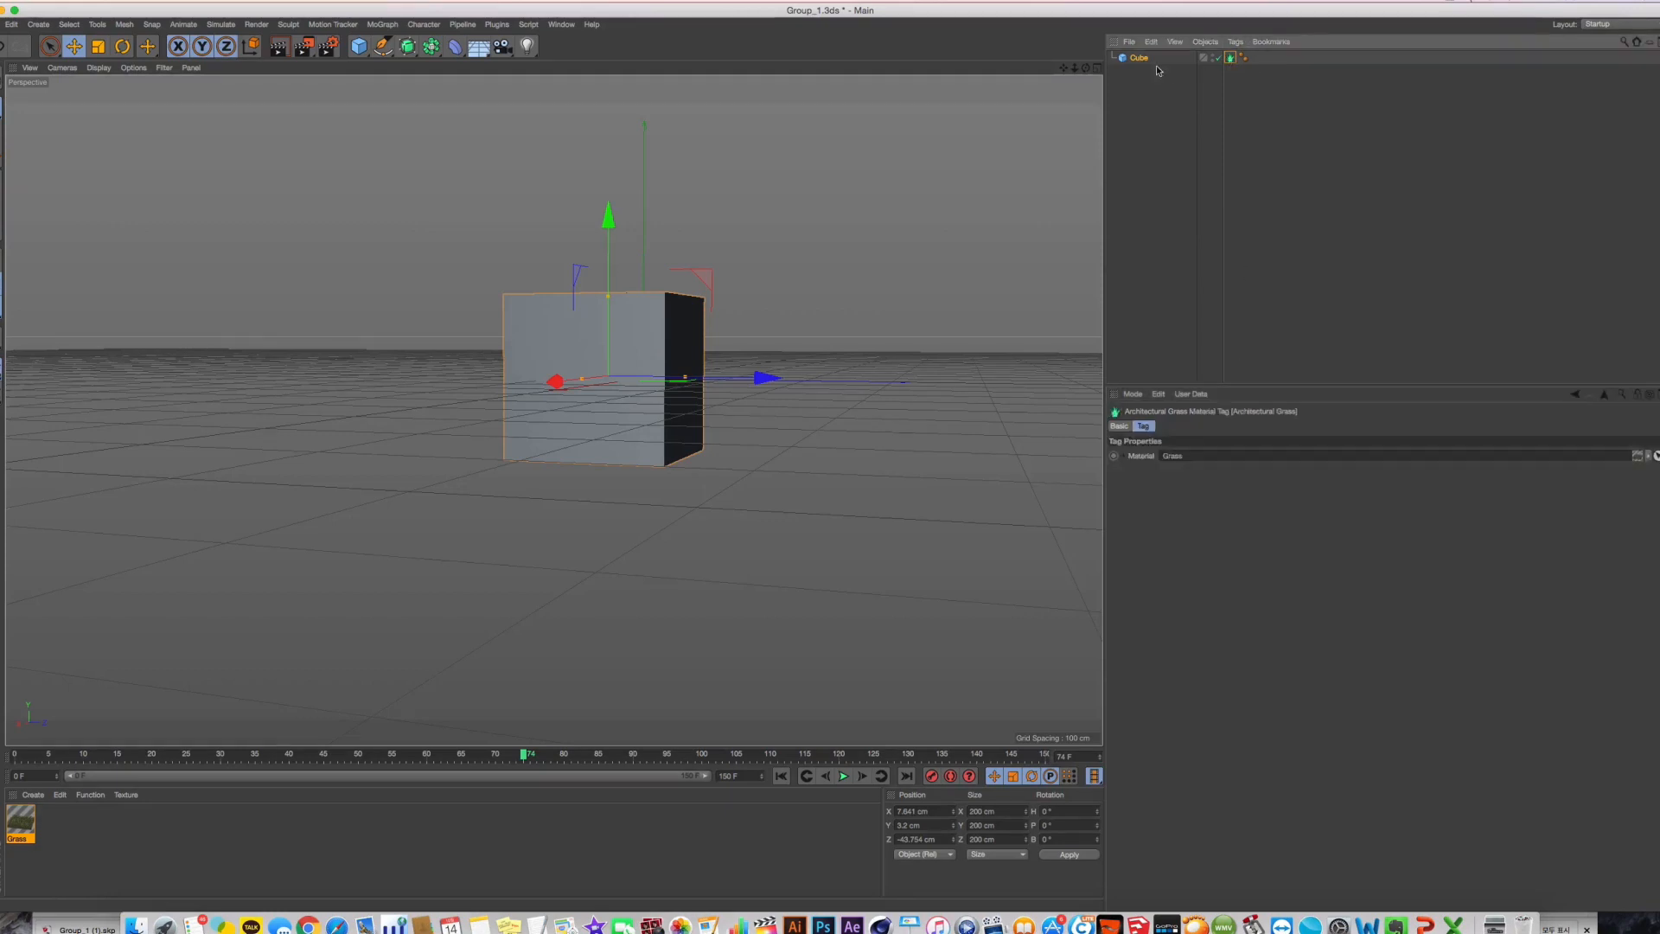
left_click(1232, 115)
left_click(1230, 57)
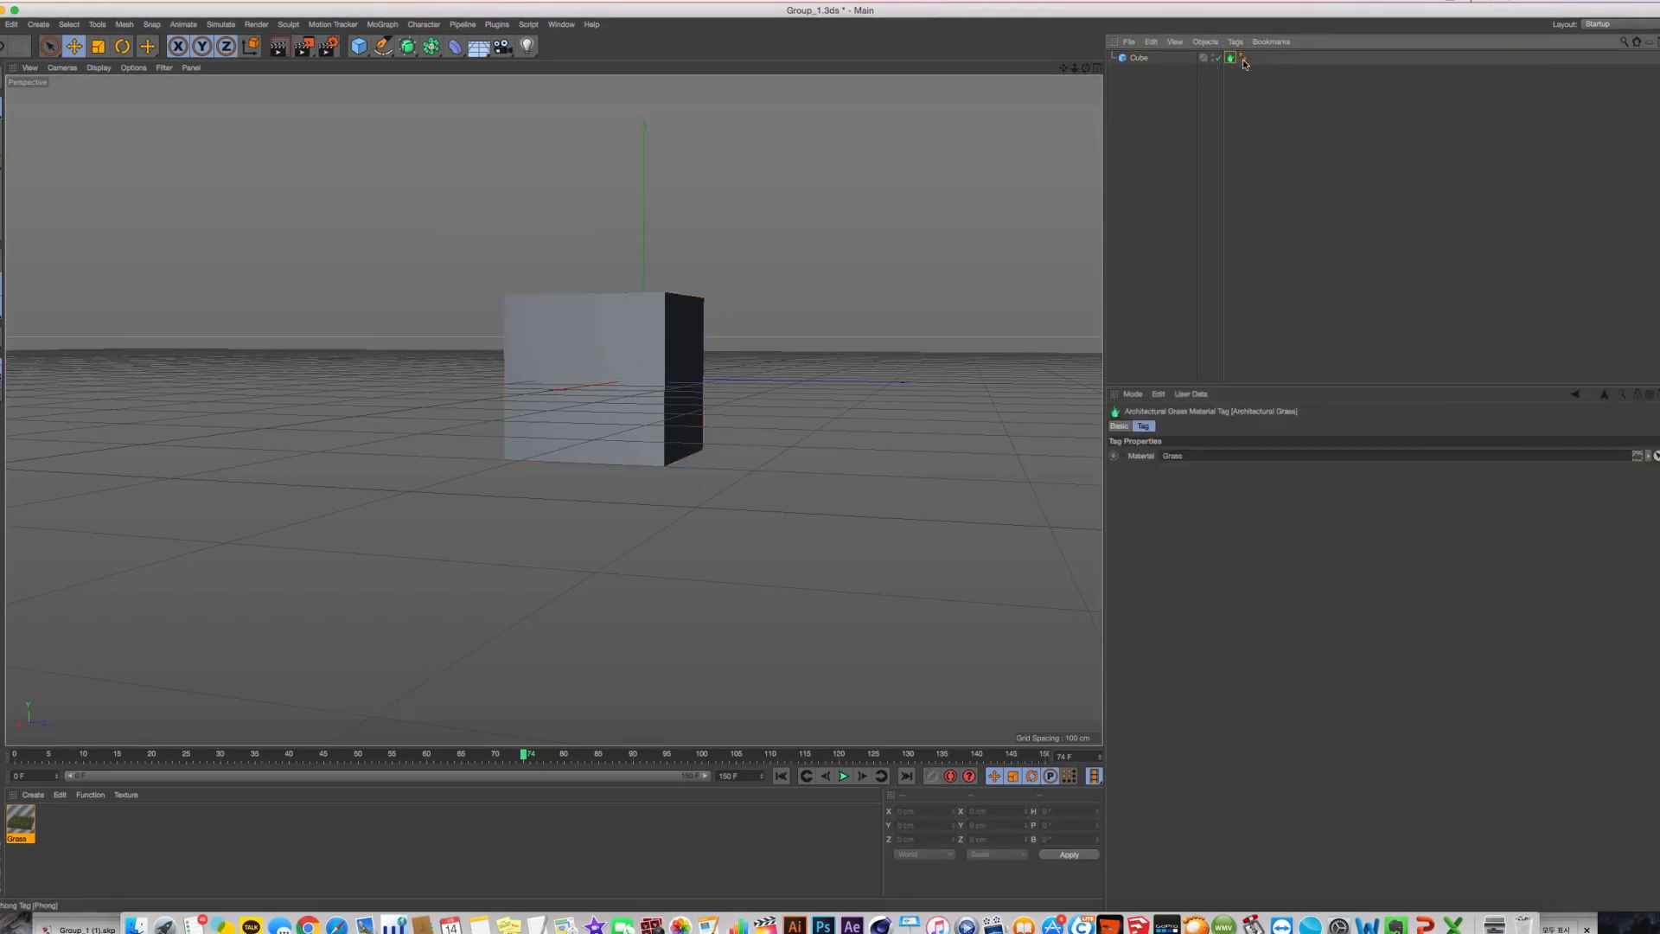
Delete the Architectural Grass tag from the cube and remove the Grass material
left_click(1204, 117)
left_click(20, 820)
key("Delete")
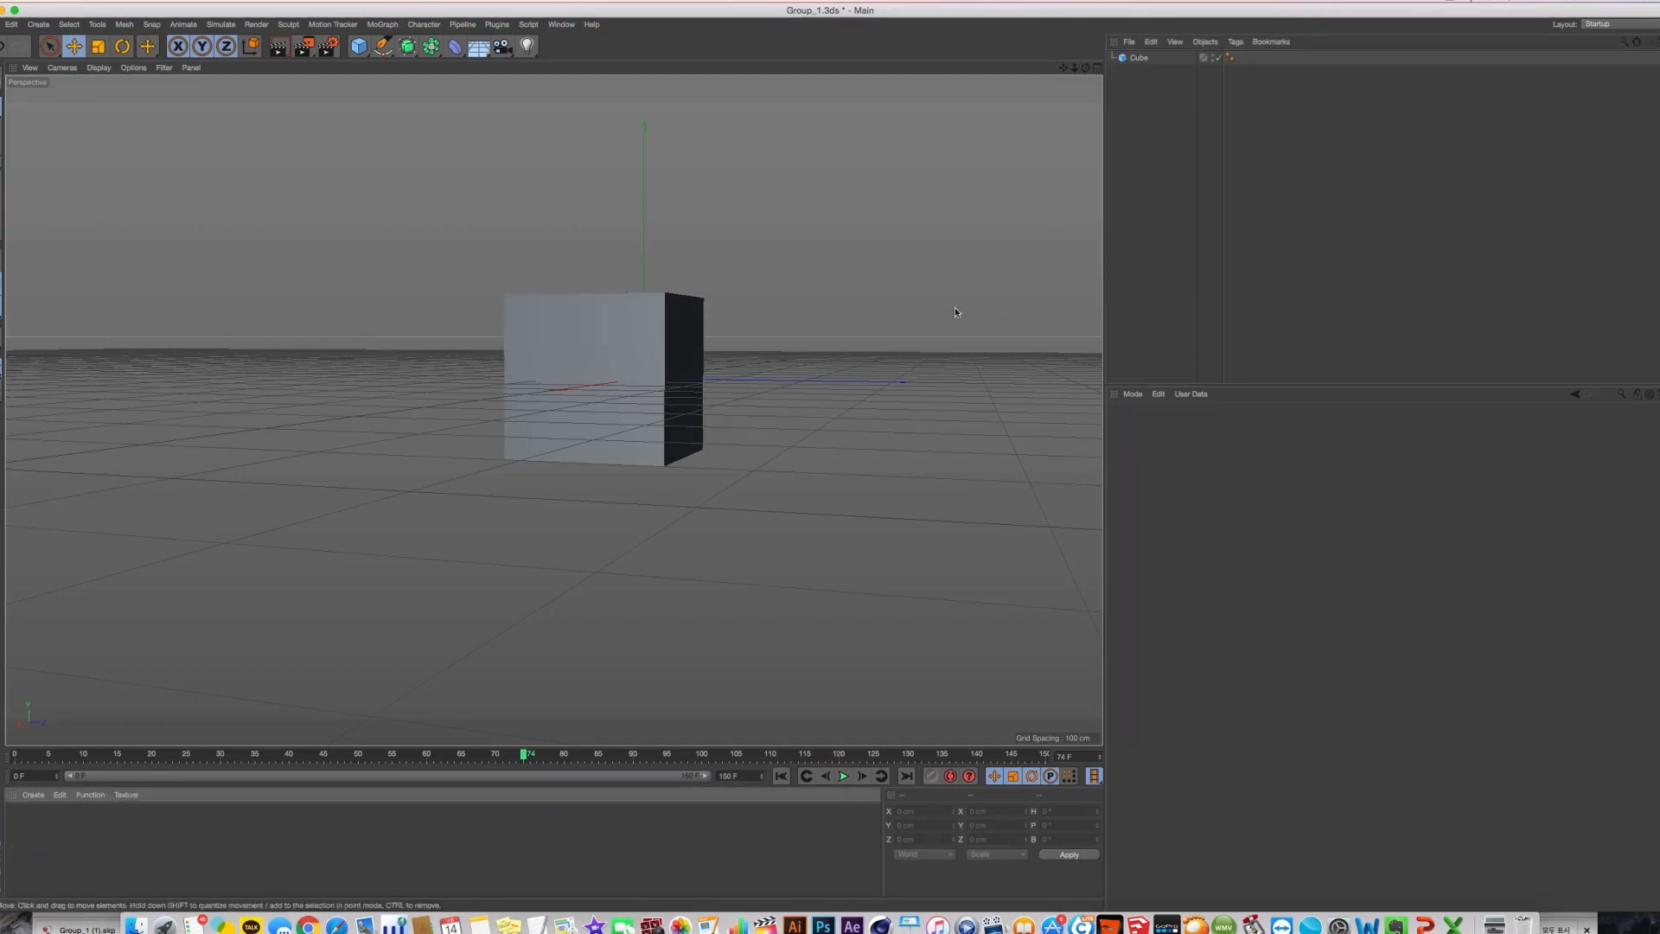
left_click(1139, 58)
right_click(1141, 64)
mouse_move(1210, 69)
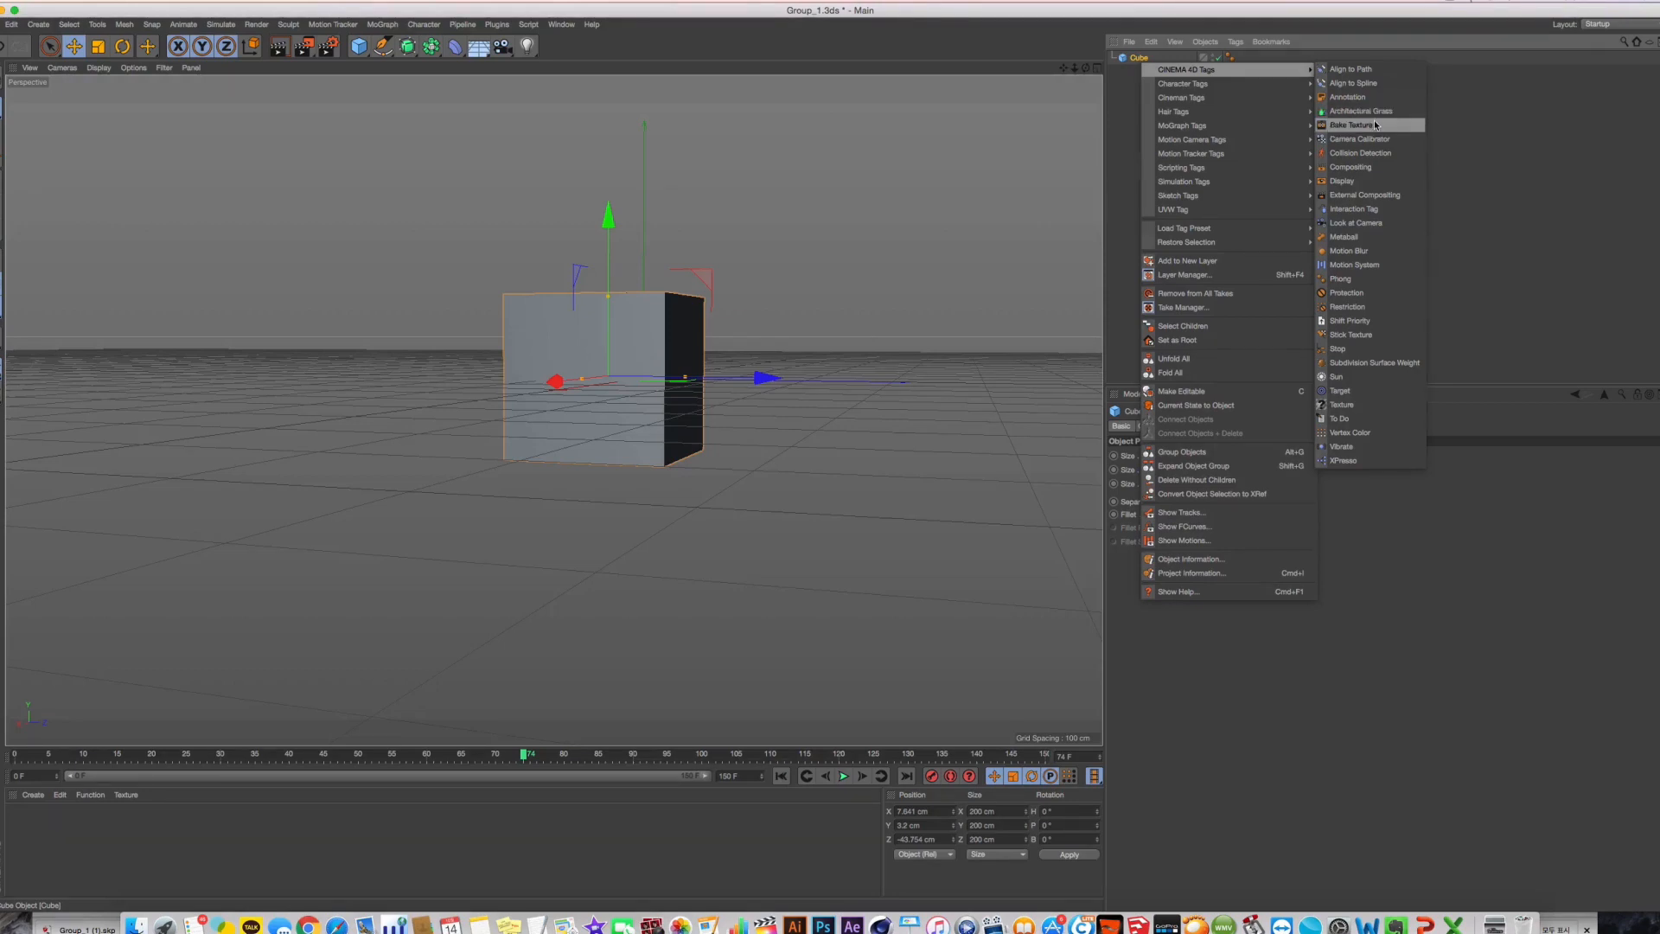
left_click(1351, 124)
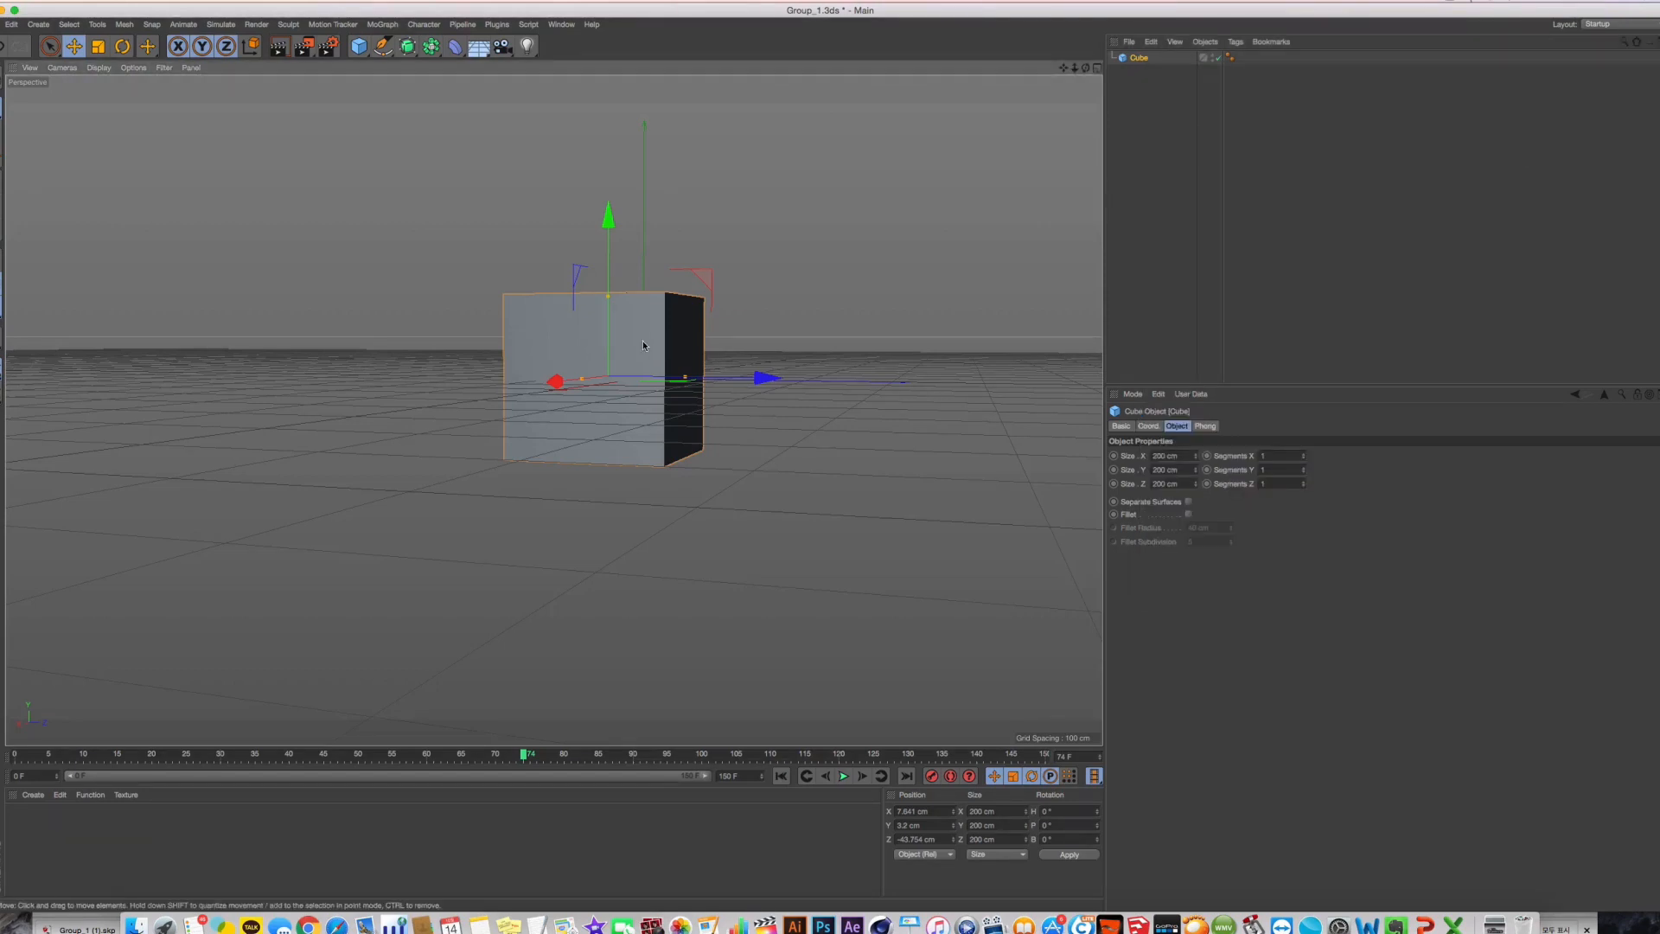
Replace the cube with a 400 x 400 cm Plane and apply a new default material to it
left_click_drag(653, 347, 554, 302, "alt")
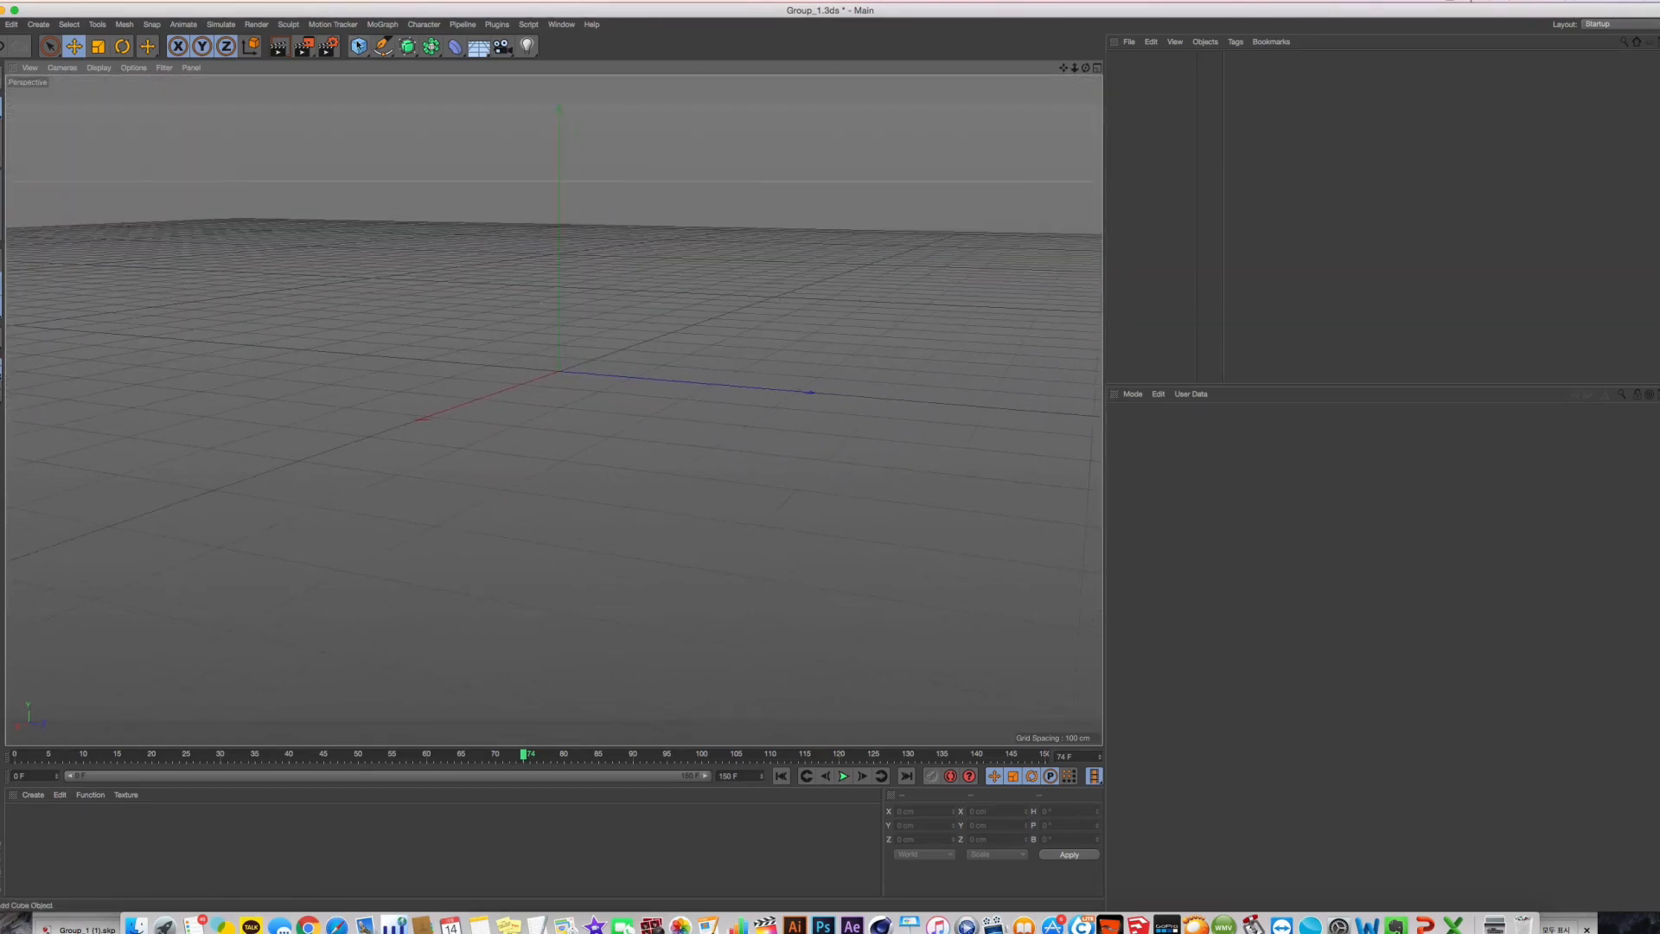
left_click_drag(359, 45, 588, 346)
scroll(588, 345, "up", 5)
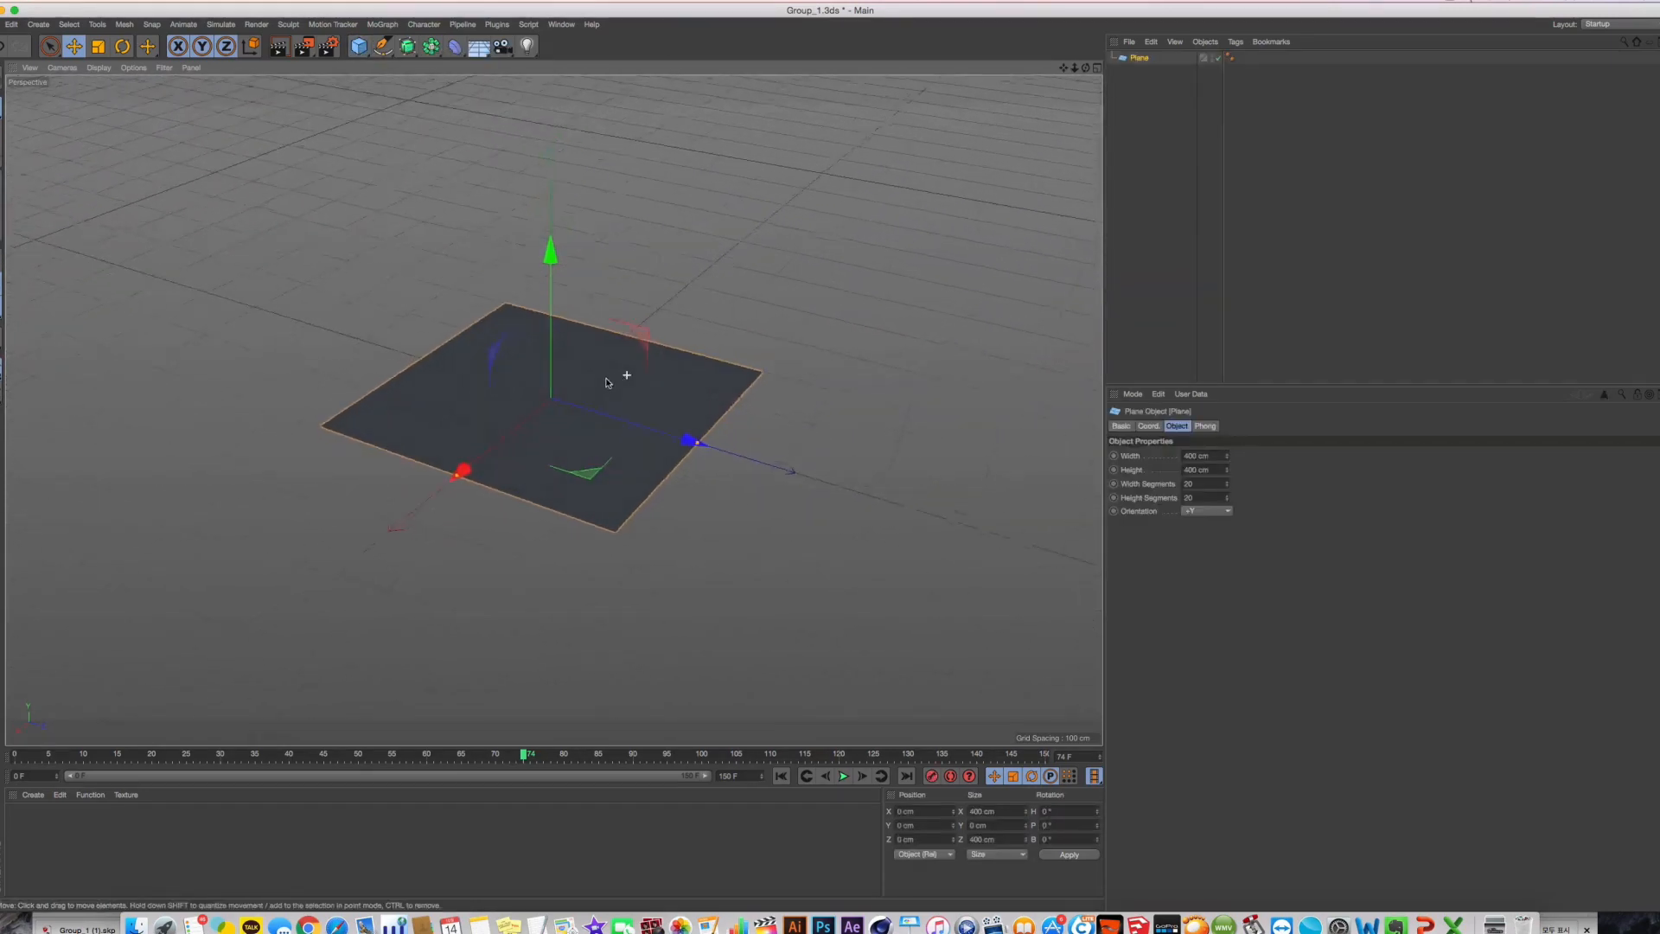
scroll(592, 344, "up", 3)
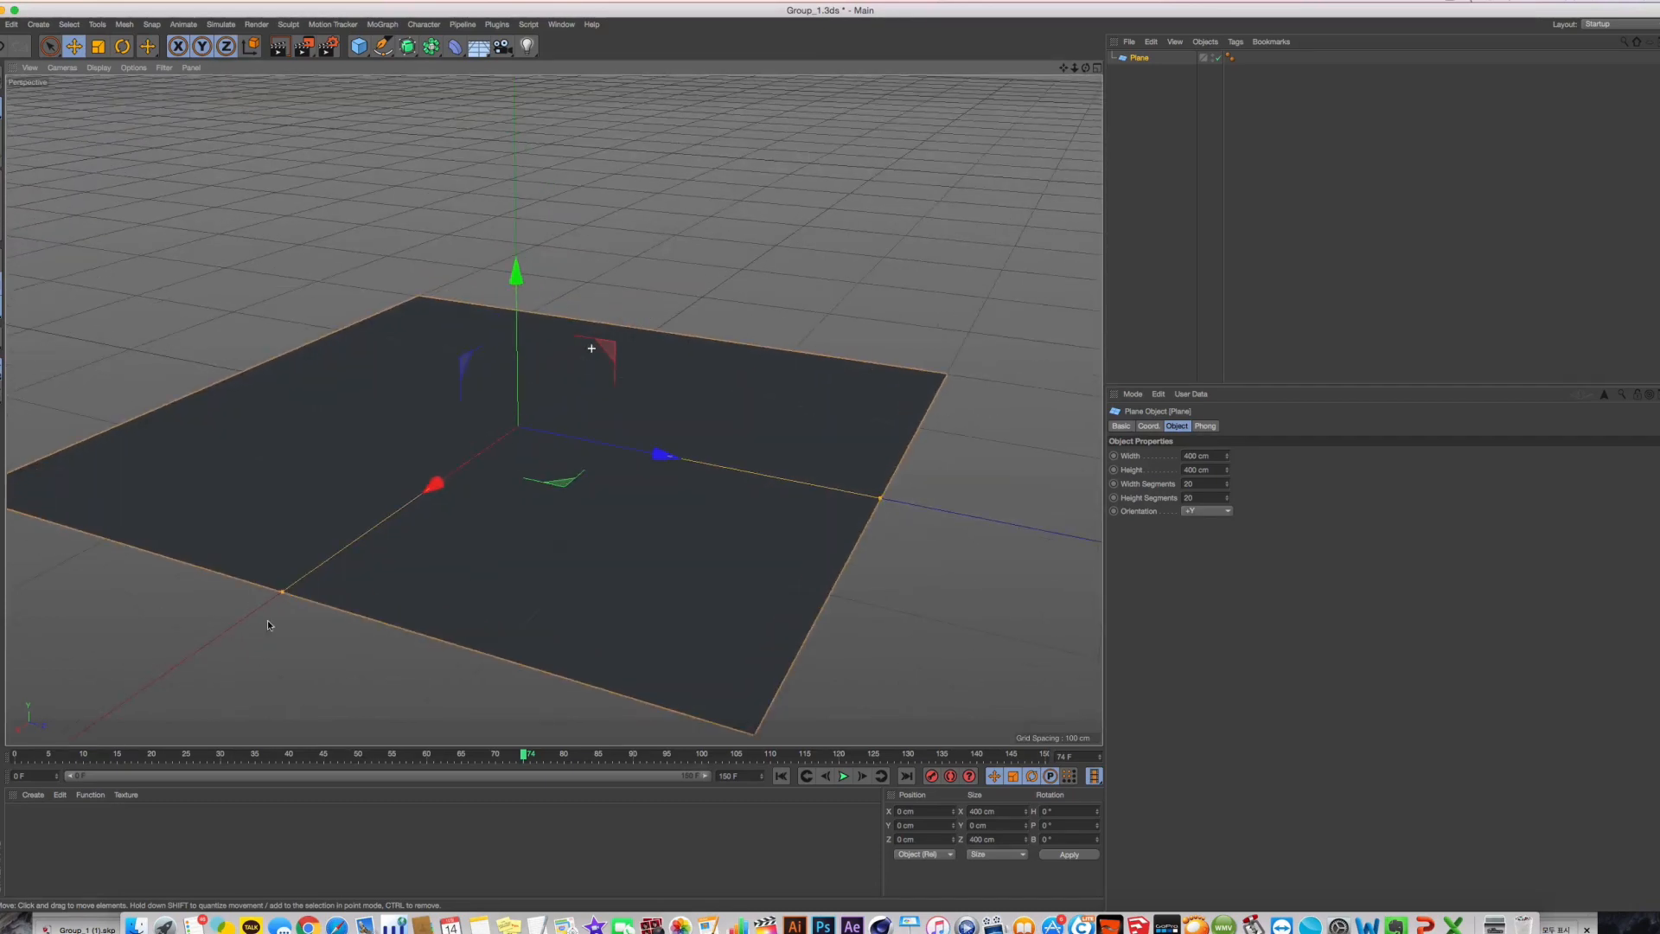
double_click(101, 878)
left_click_drag(449, 527, 484, 518)
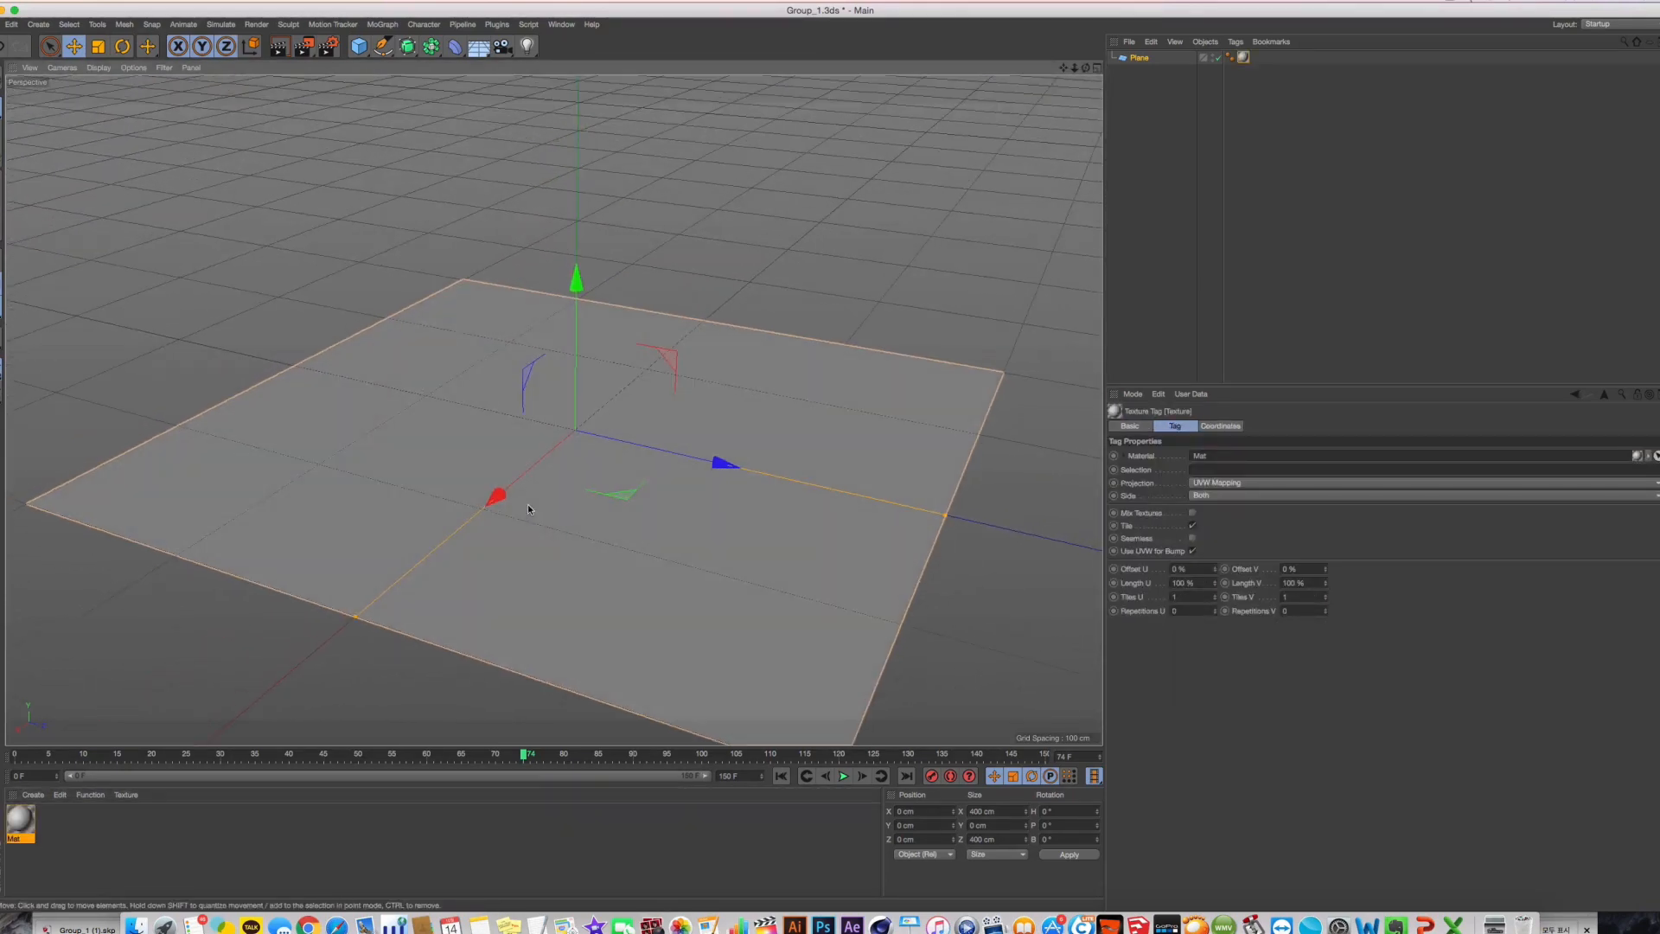
Add a Sphere, raise it to about 54 cm above the plane and shrink its radius to about 60.5 cm
left_click_drag(359, 47, 627, 87)
left_click_drag(584, 423, 581, 373, "alt")
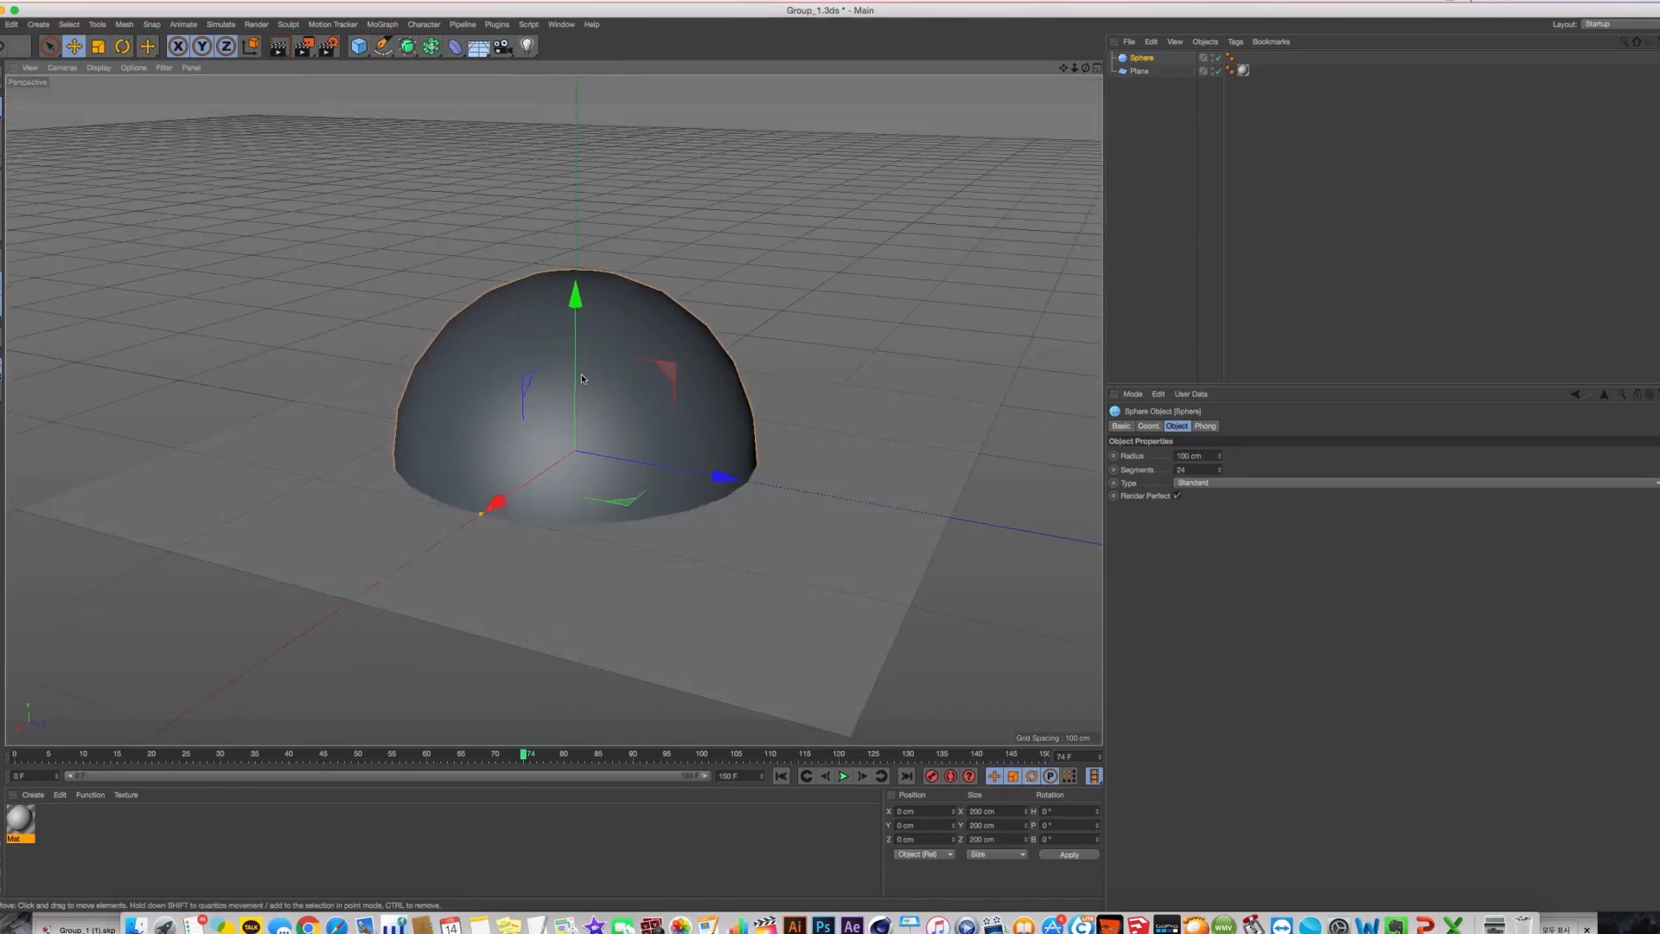
left_click_drag(576, 289, 576, 201)
left_click_drag(478, 411, 520, 391)
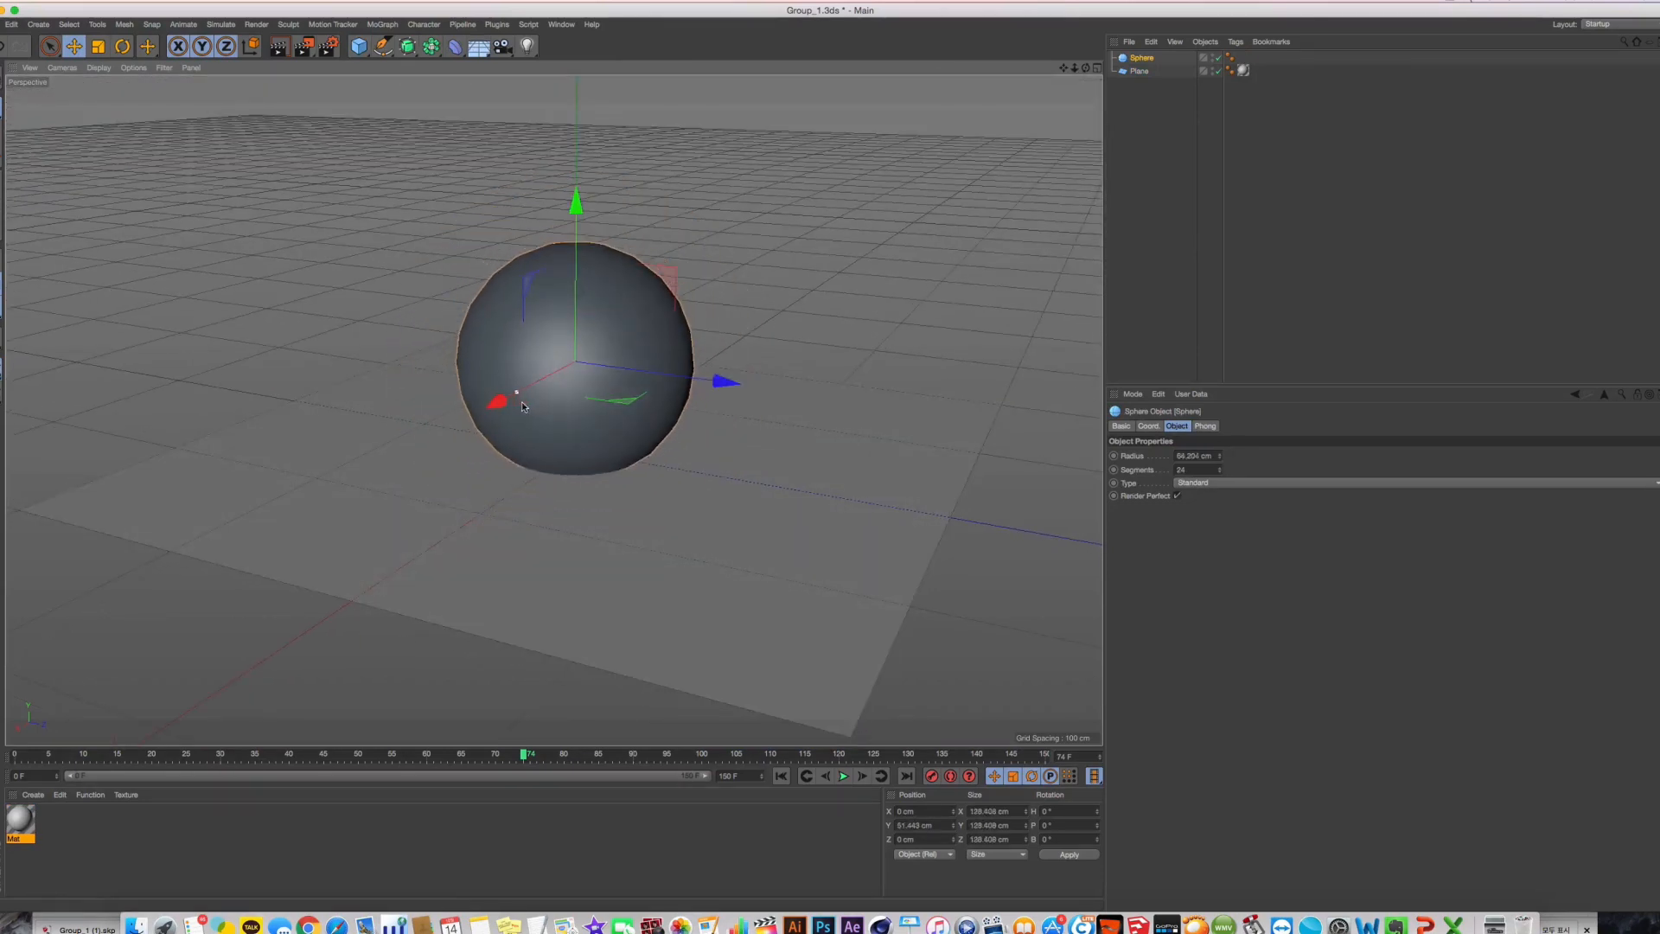
mouse_move(586, 327)
left_mouse_down()
mouse_move(575, 289)
mouse_move(562, 339)
left_mouse_up()
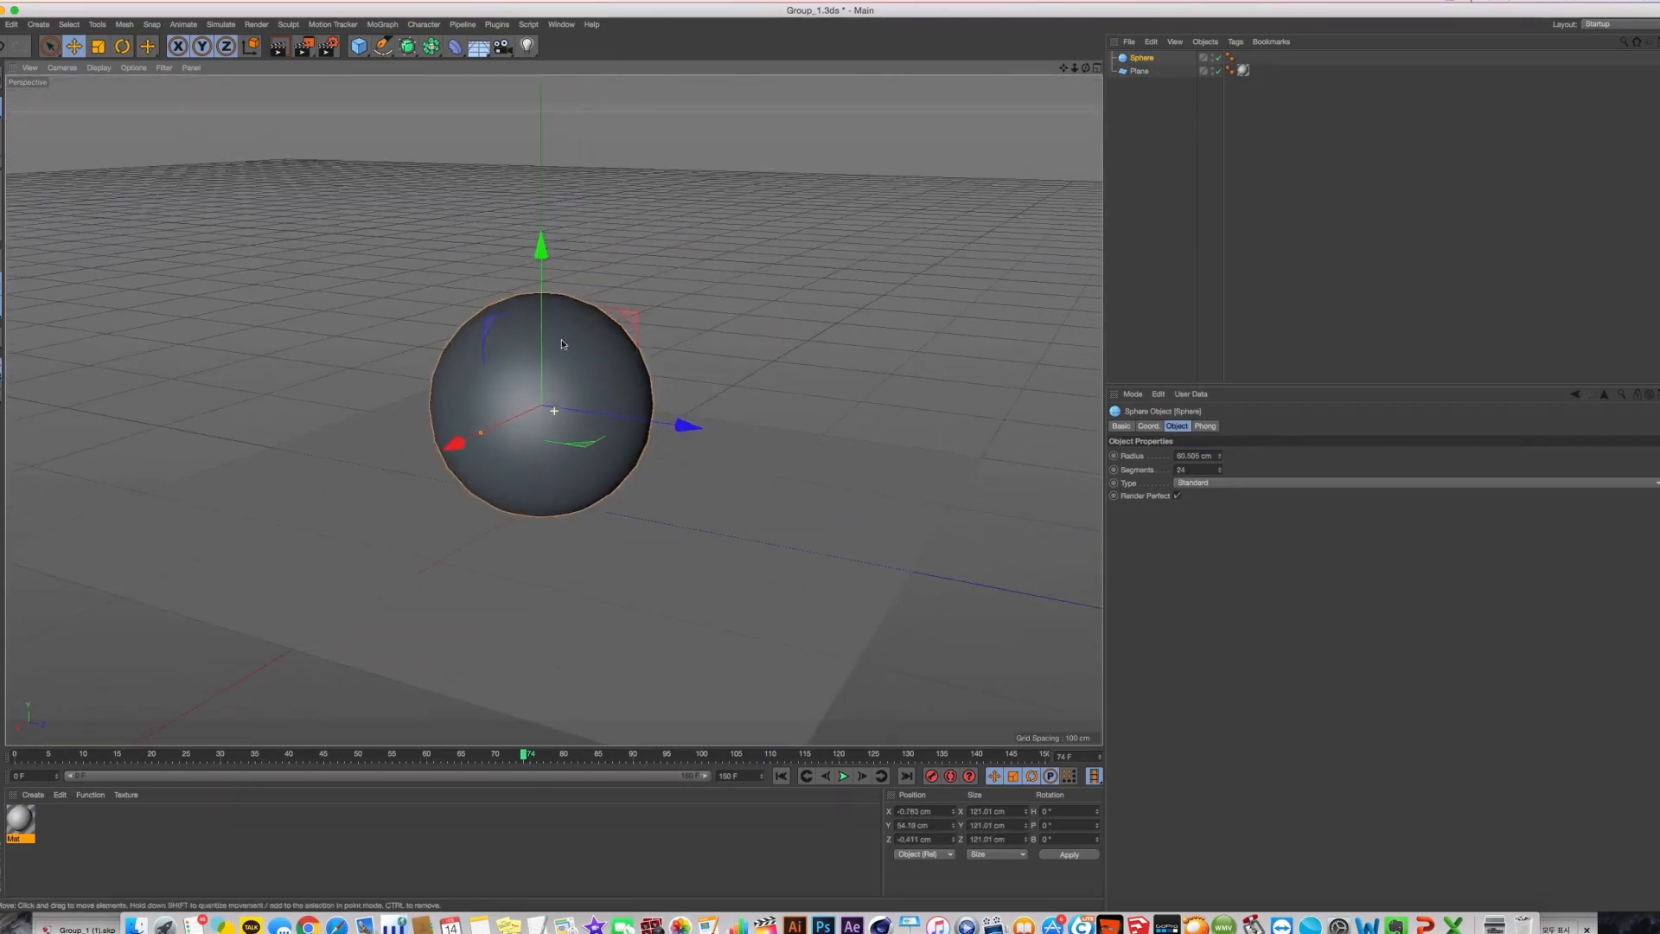
Add an Omni light and place it above and beside the sphere at about X 124, Y 170, Z -105 cm
left_click(532, 47)
left_click_drag(631, 417, 367, 91)
middle_click_drag(765, 502, 768, 534, "alt")
left_click_drag(492, 285, 628, 359, "alt")
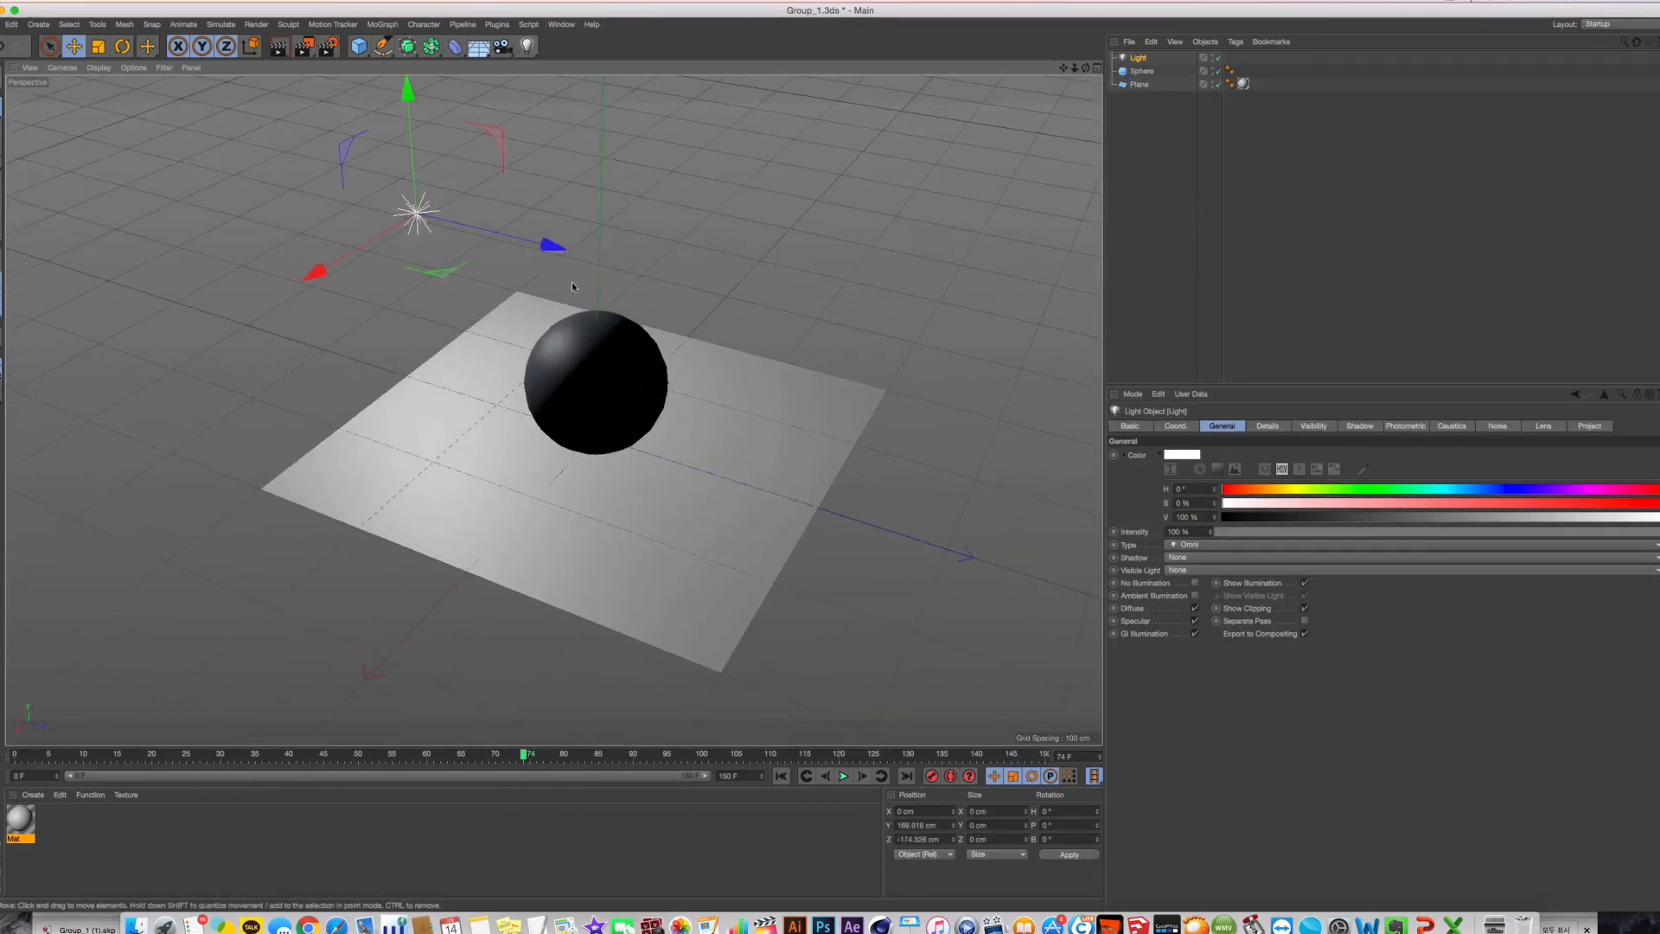
left_click_drag(555, 246, 683, 278)
left_click_drag(583, 303, 433, 347)
In the Right view, move the light much higher and farther from the sphere, to about Z -1332 cm
middle_click(615, 407)
middle_click(465, 593)
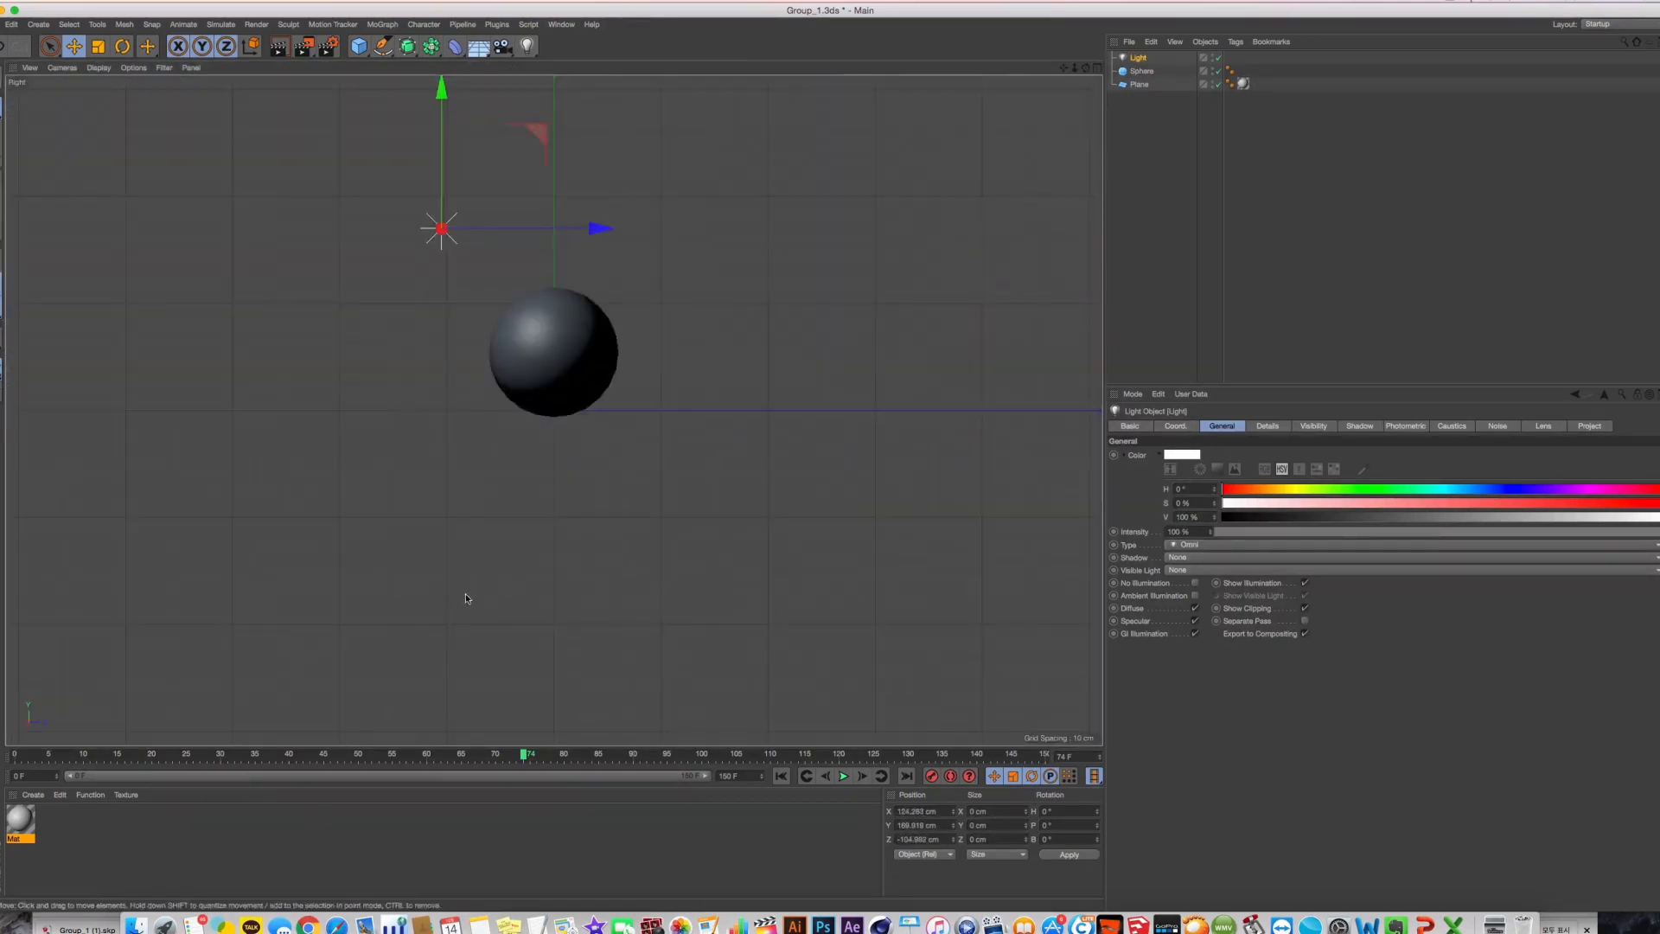
middle_click_drag(556, 410, 678, 557, "alt")
right_click_drag(678, 555, 536, 549, "alt")
left_click_drag(672, 443, 491, 333)
middle_click(522, 344)
middle_click(522, 344)
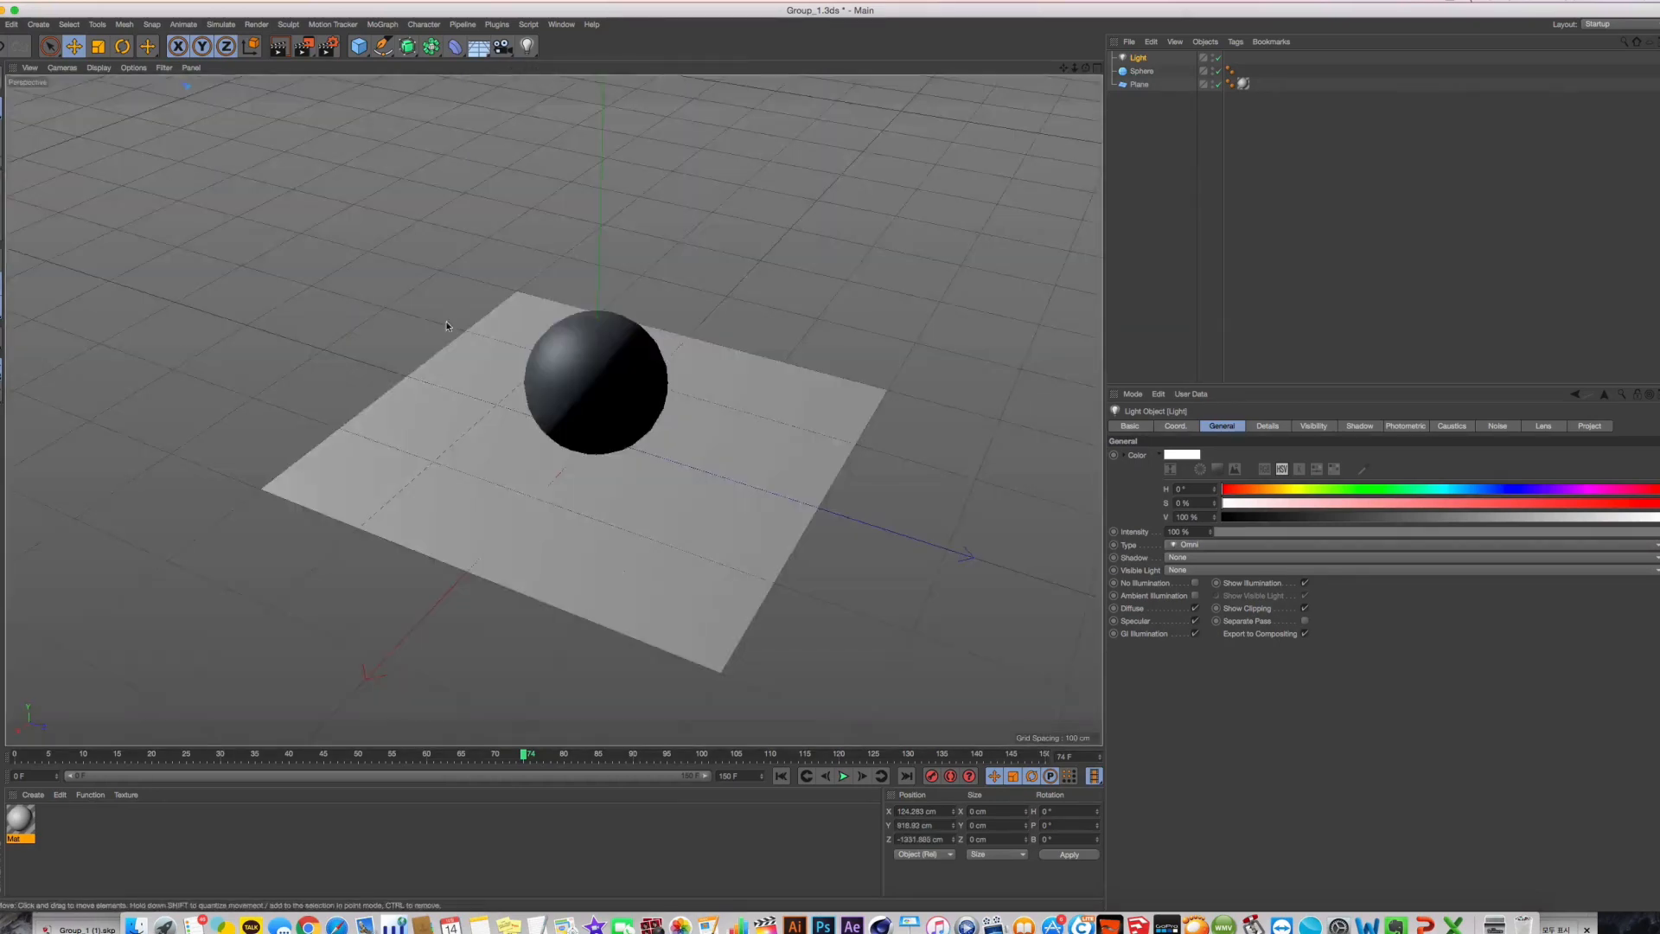
Create a second default material alongside the plane's existing one
left_click_drag(582, 437, 613, 385, "alt")
middle_click_drag(614, 385, 495, 361, "alt")
right_click_drag(490, 348, 519, 356, "alt")
middle_click_drag(473, 370, 560, 381, "alt")
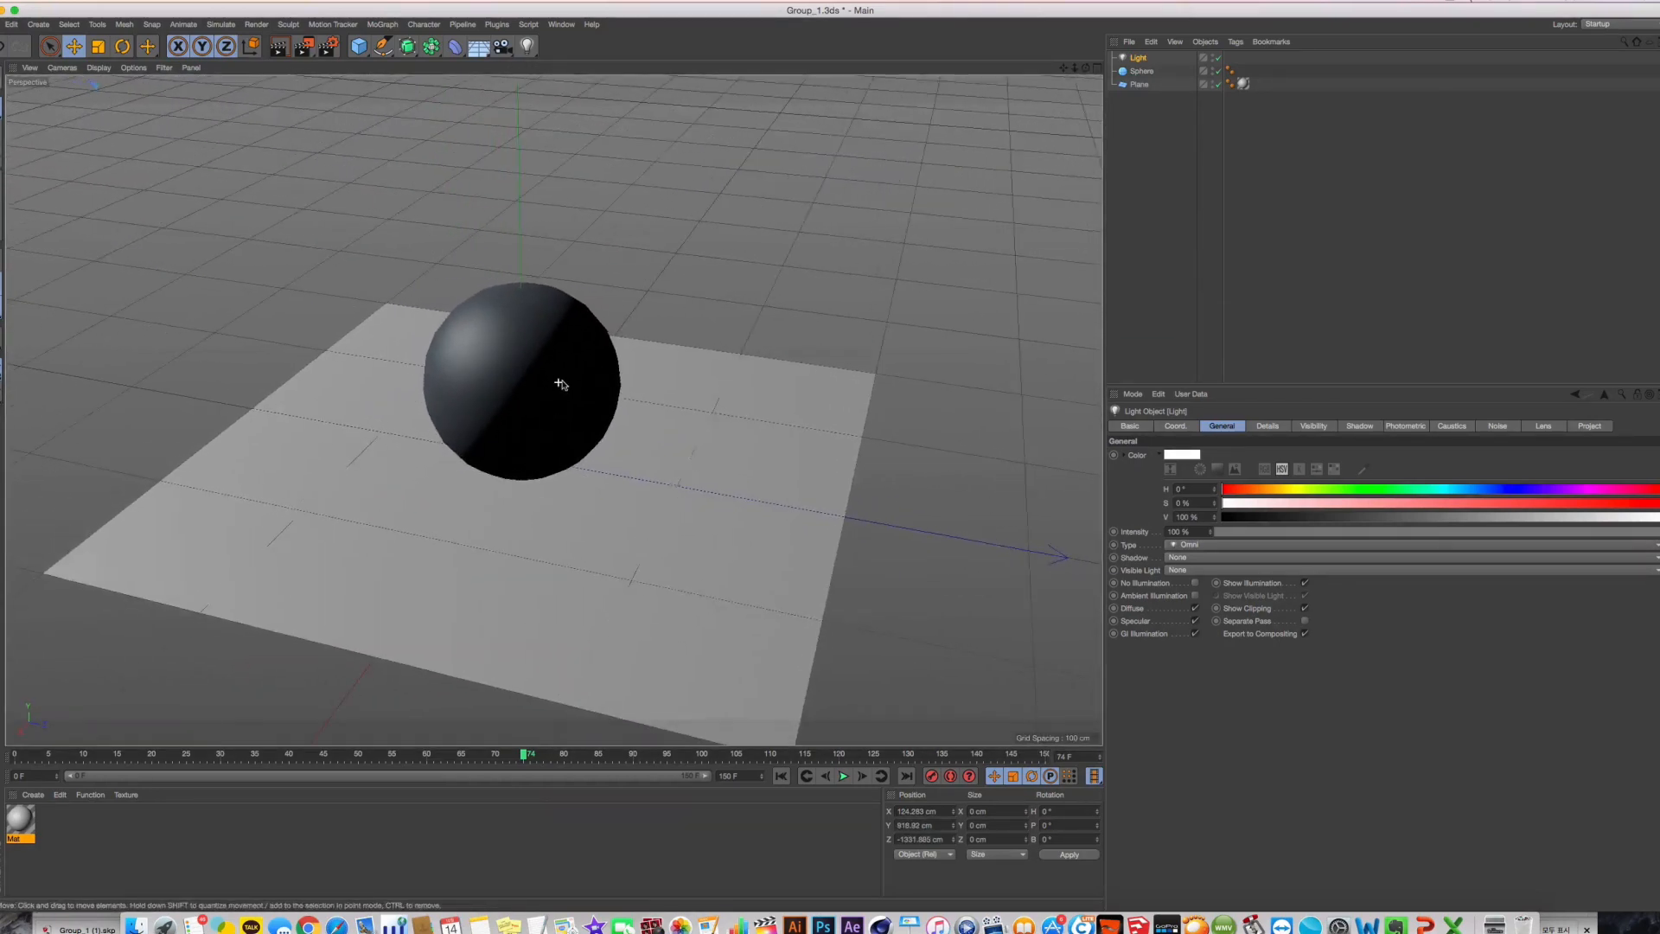
left_click_drag(560, 381, 553, 379, "alt")
middle_click_drag(546, 131, 624, 179, "alt")
left_click_drag(551, 314, 547, 292, "alt")
middle_click_drag(576, 286, 554, 249, "alt")
right_click_drag(455, 339, 485, 346, "alt")
double_click(50, 825)
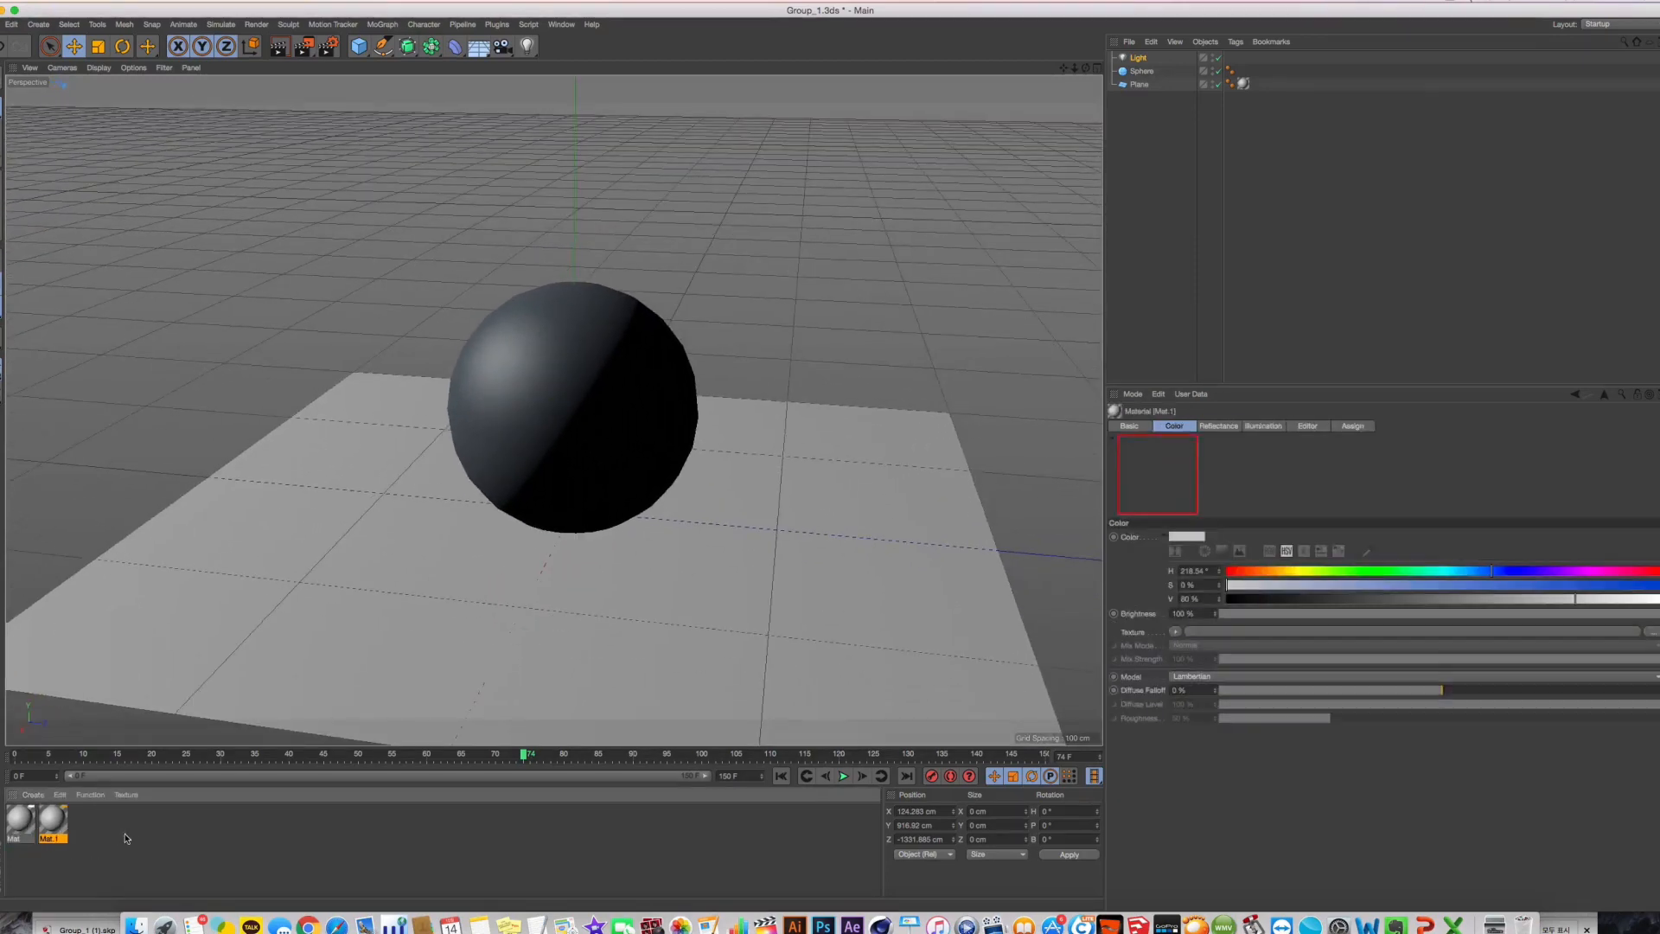
Set the new material's colour to a bright blue of about 205° hue and 100% saturation and apply it to the sphere
double_click(51, 821)
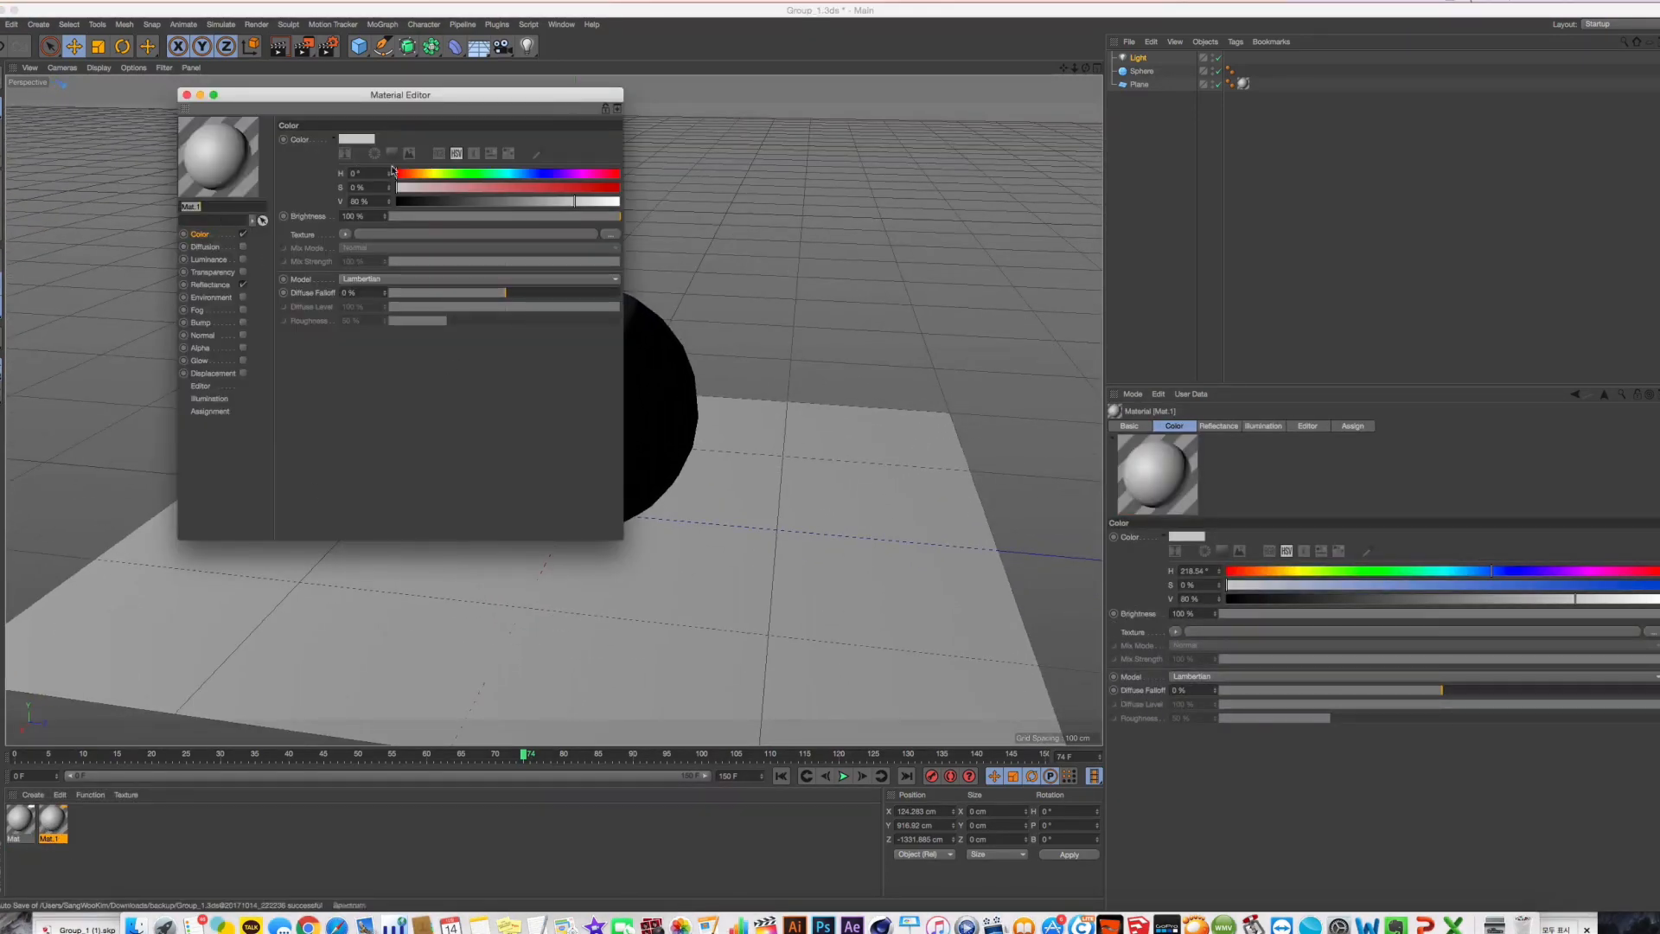
left_click_drag(415, 175, 672, 186)
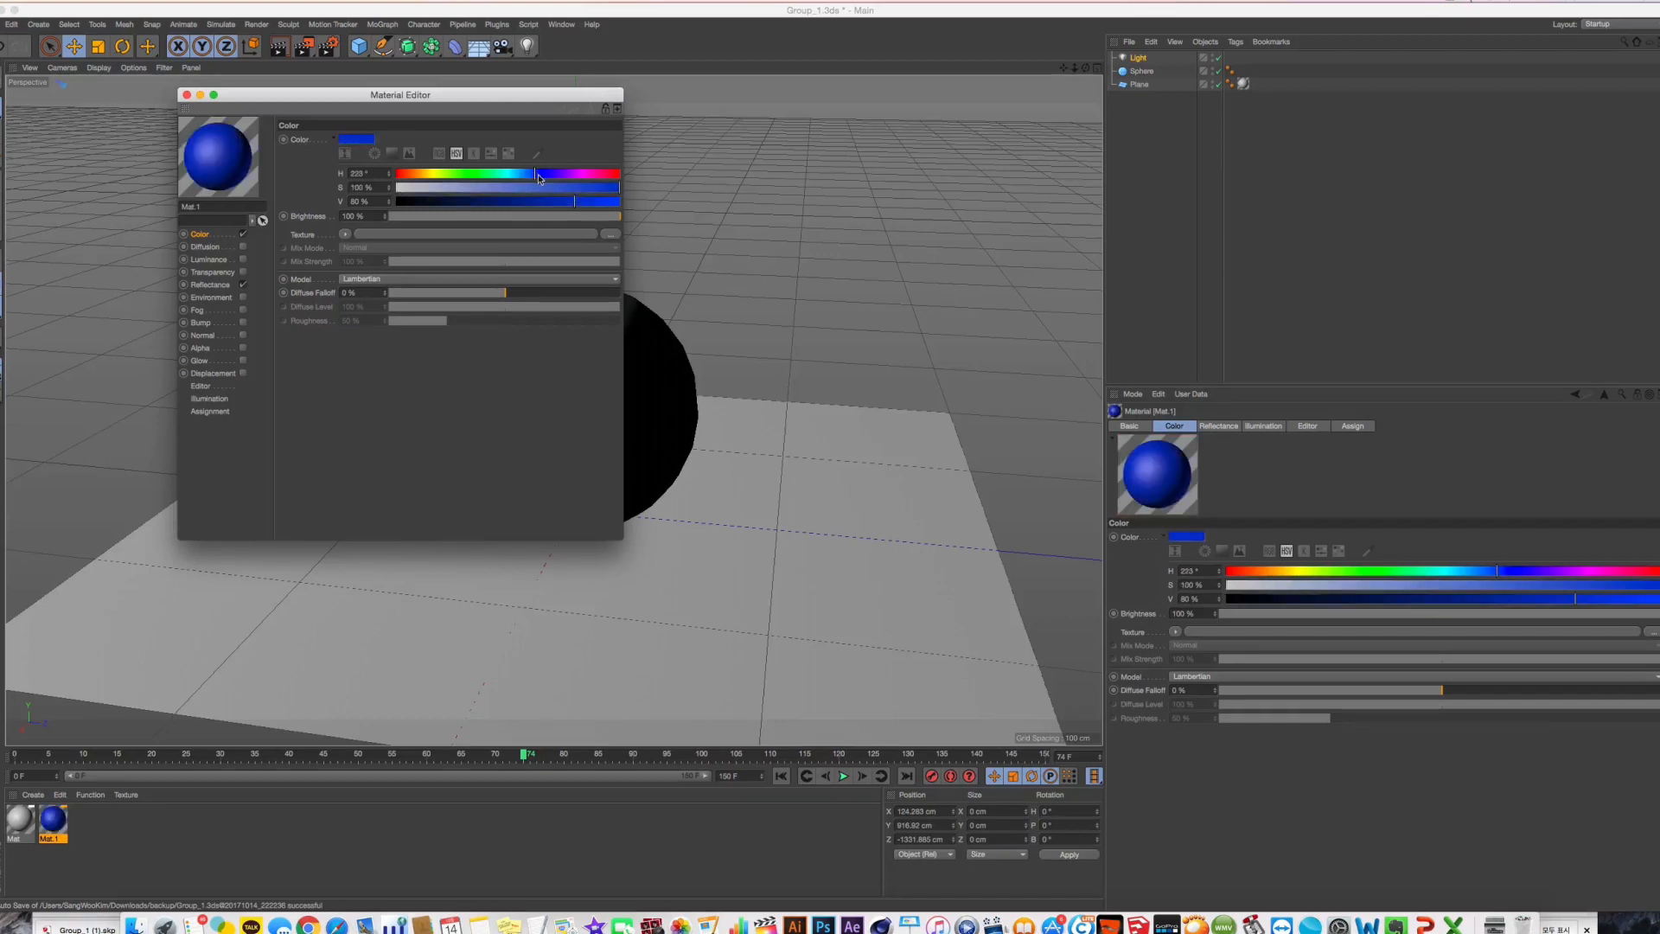
left_click_drag(535, 174, 523, 173)
left_click_drag(335, 97, 1142, 293)
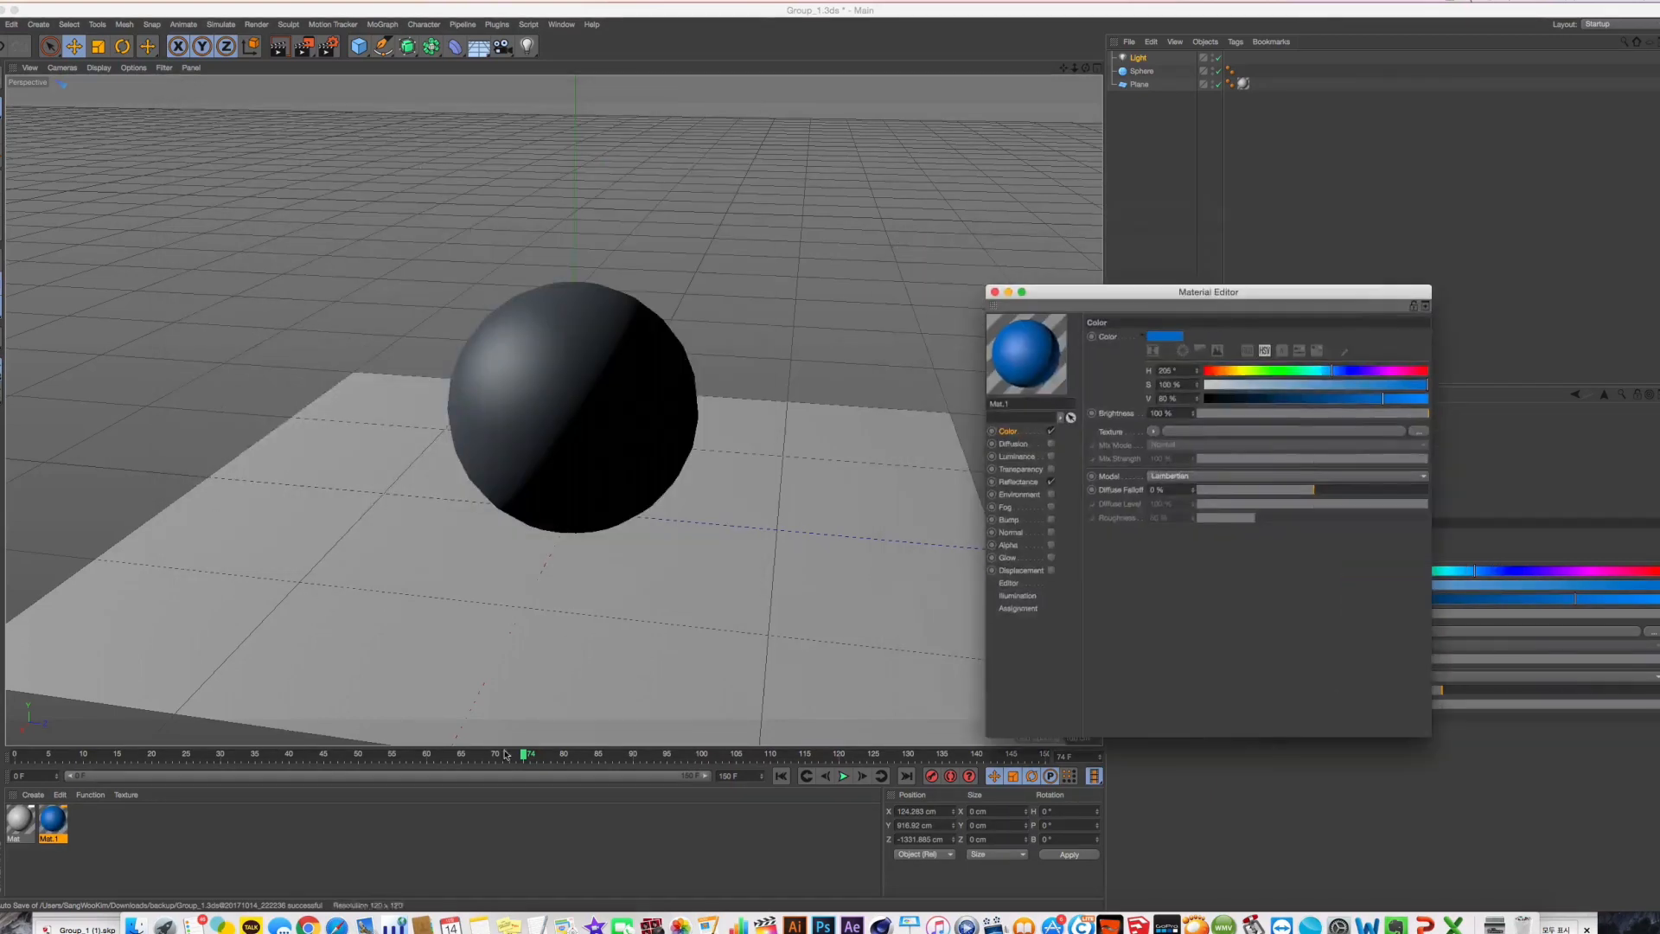
left_click_drag(53, 818, 610, 453)
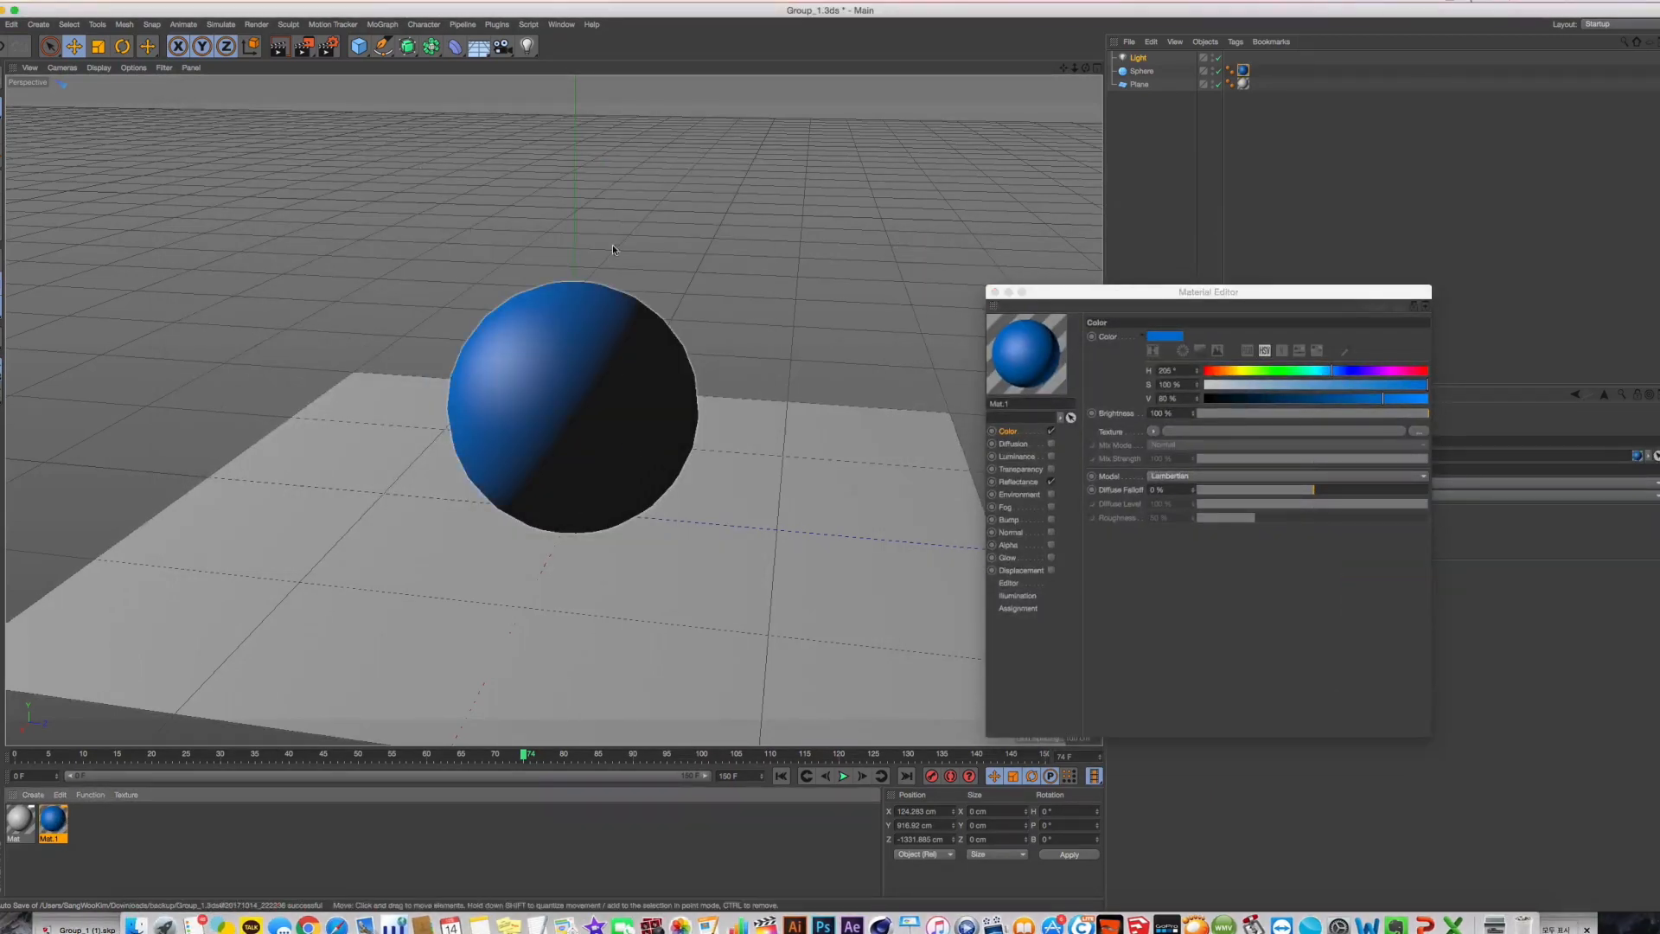
Set the light's shadow type to Shadow Maps (Soft)
left_click(1138, 58)
left_click_drag(1130, 292, 505, 585)
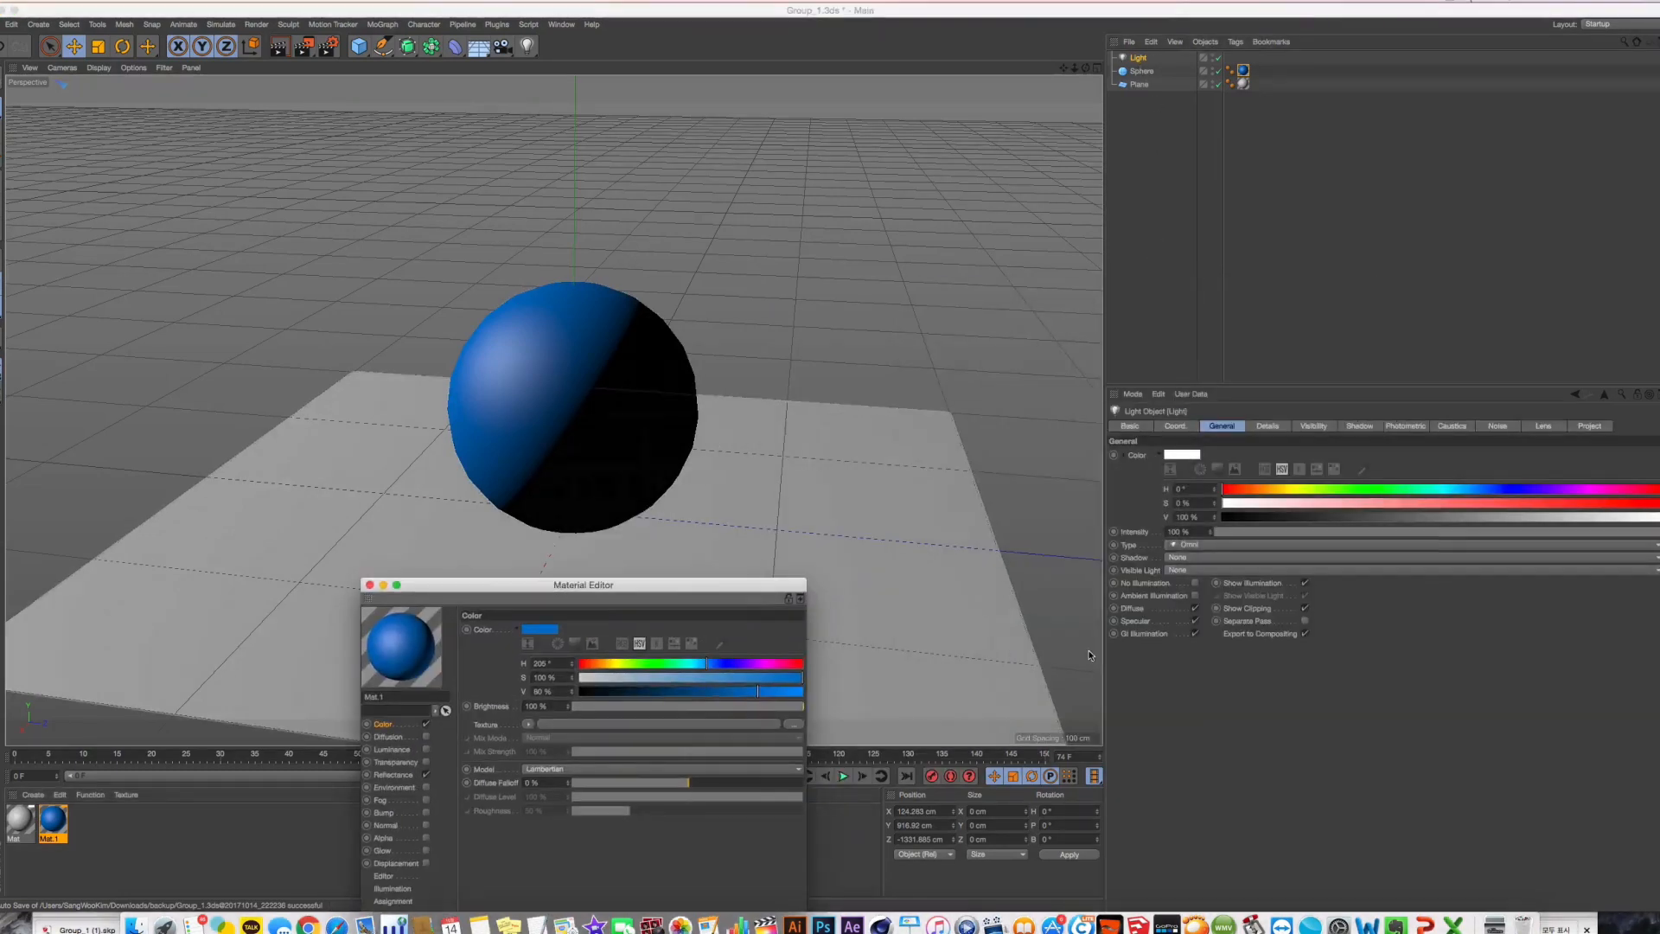
left_click(1237, 430)
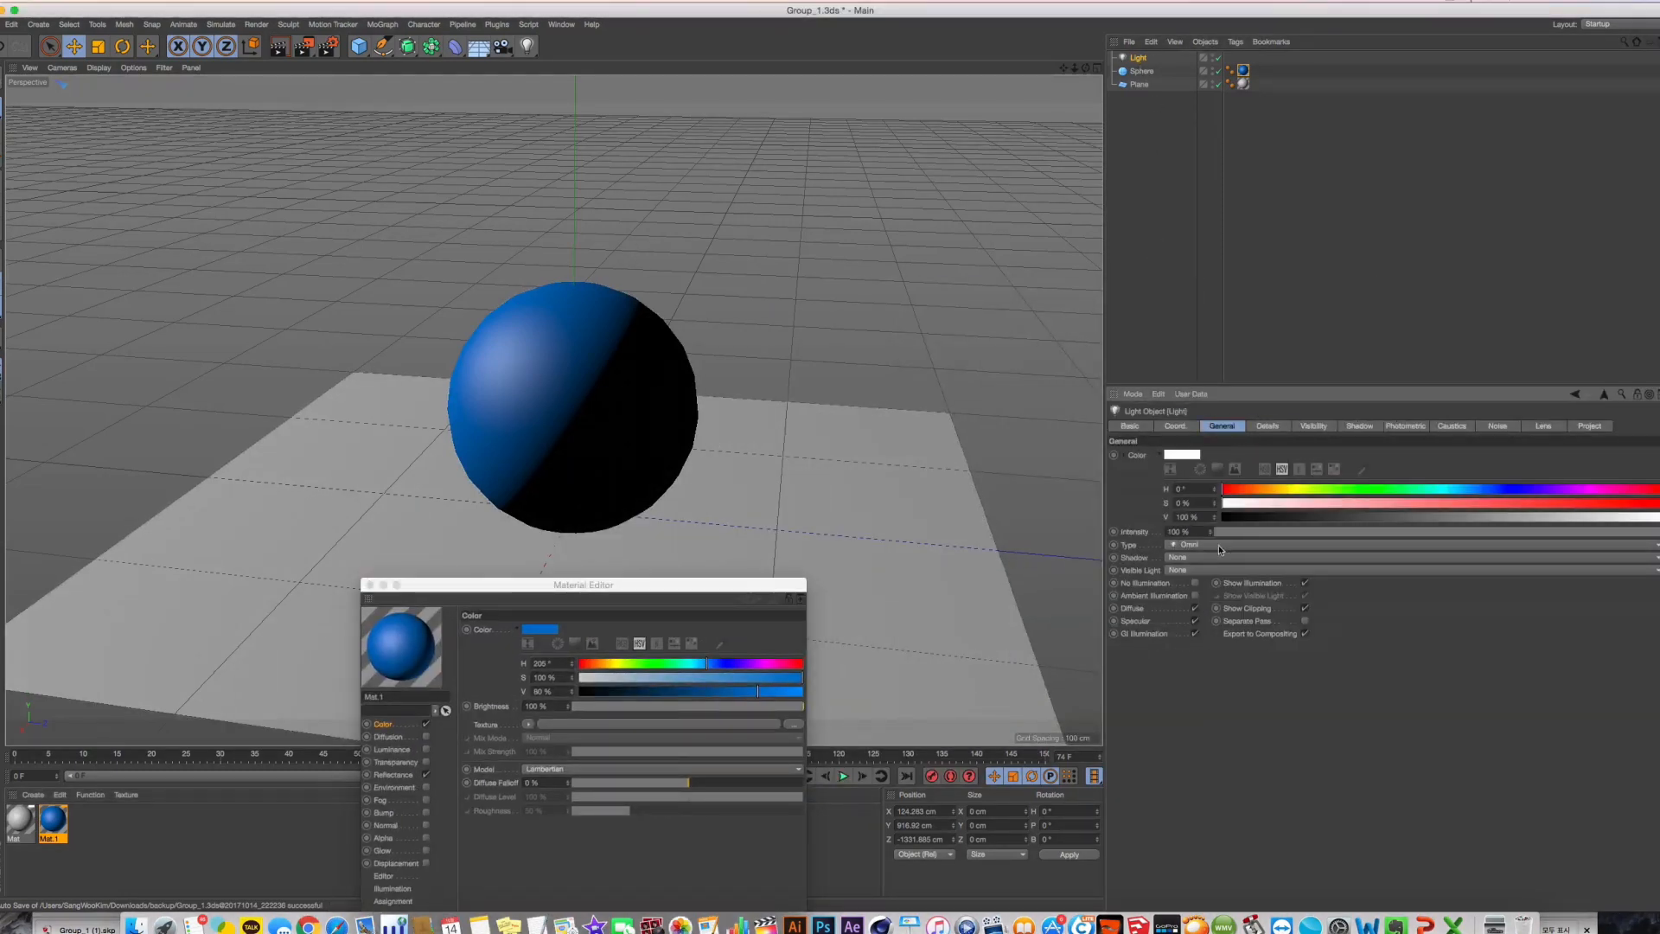
left_click(1200, 557)
left_click(1202, 572)
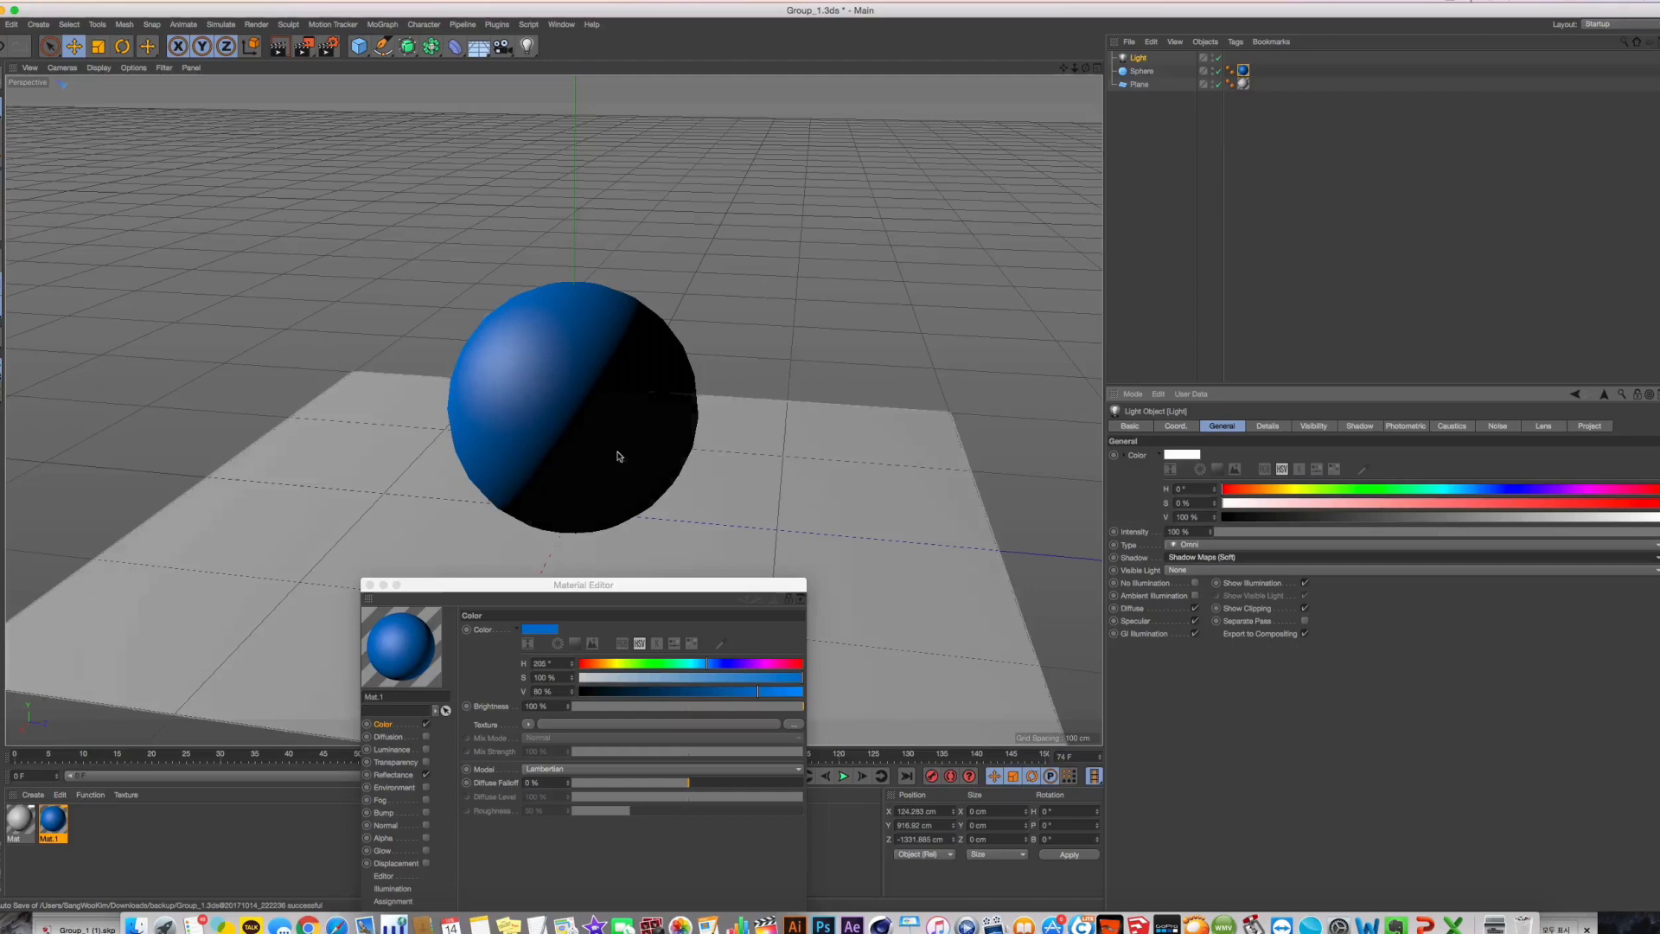
Render the scene to the Picture Viewer, inspect the whole frame with the sphere's soft shadow and close the viewer
left_click(298, 51)
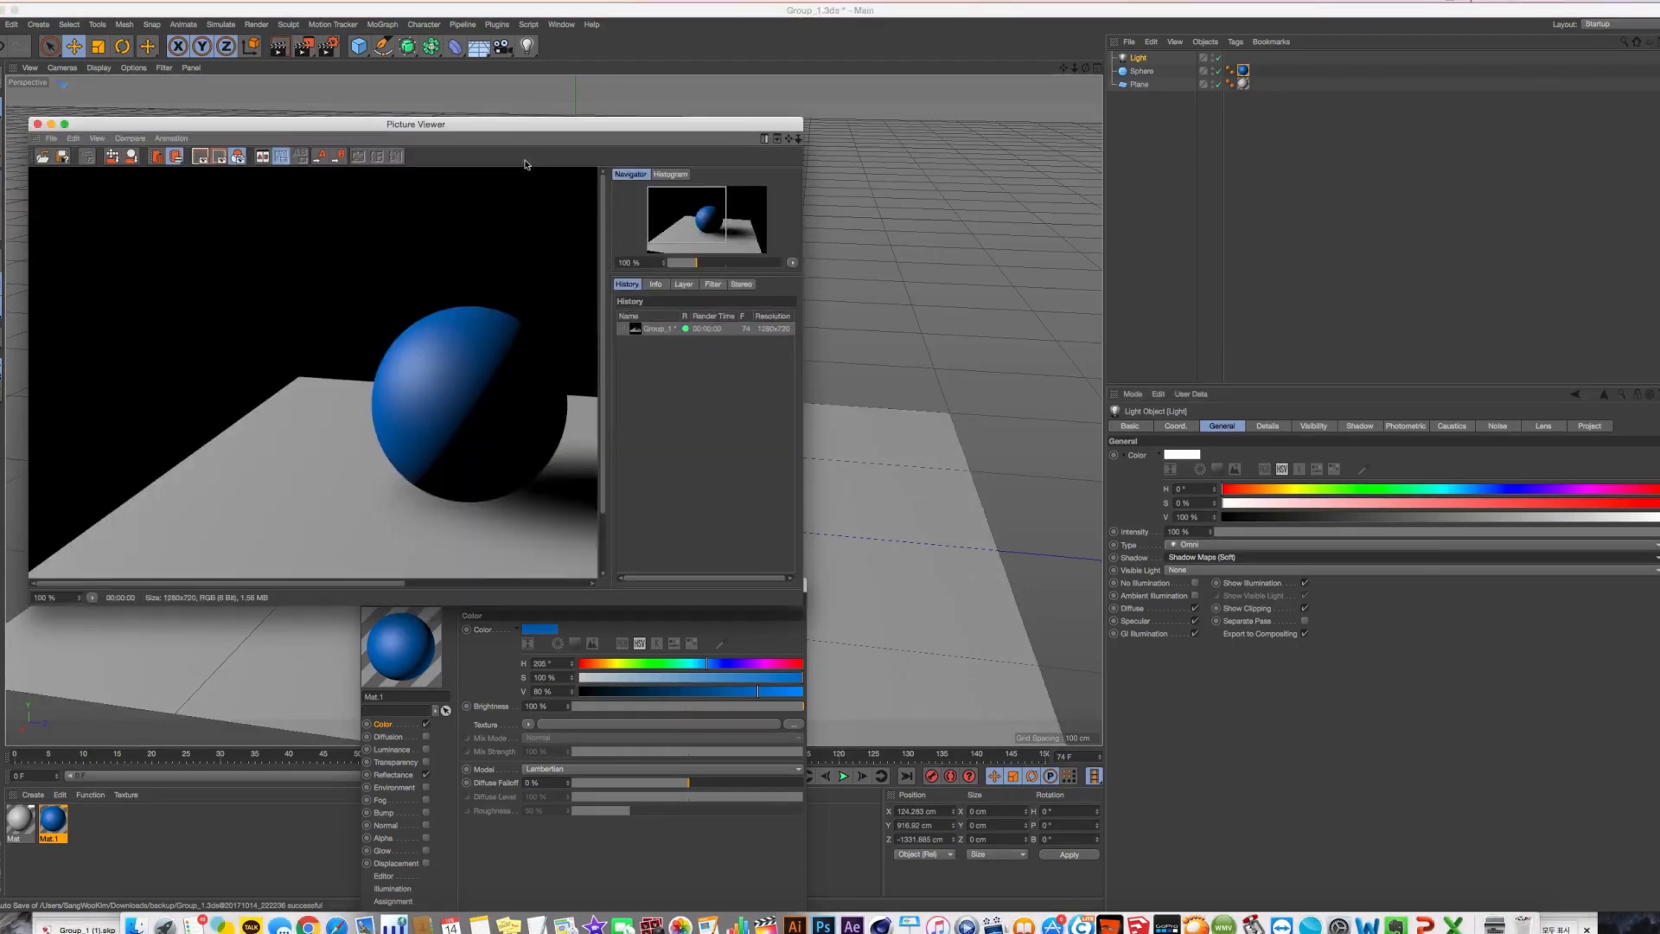
left_click_drag(508, 130, 1261, 138)
double_click(1095, 465)
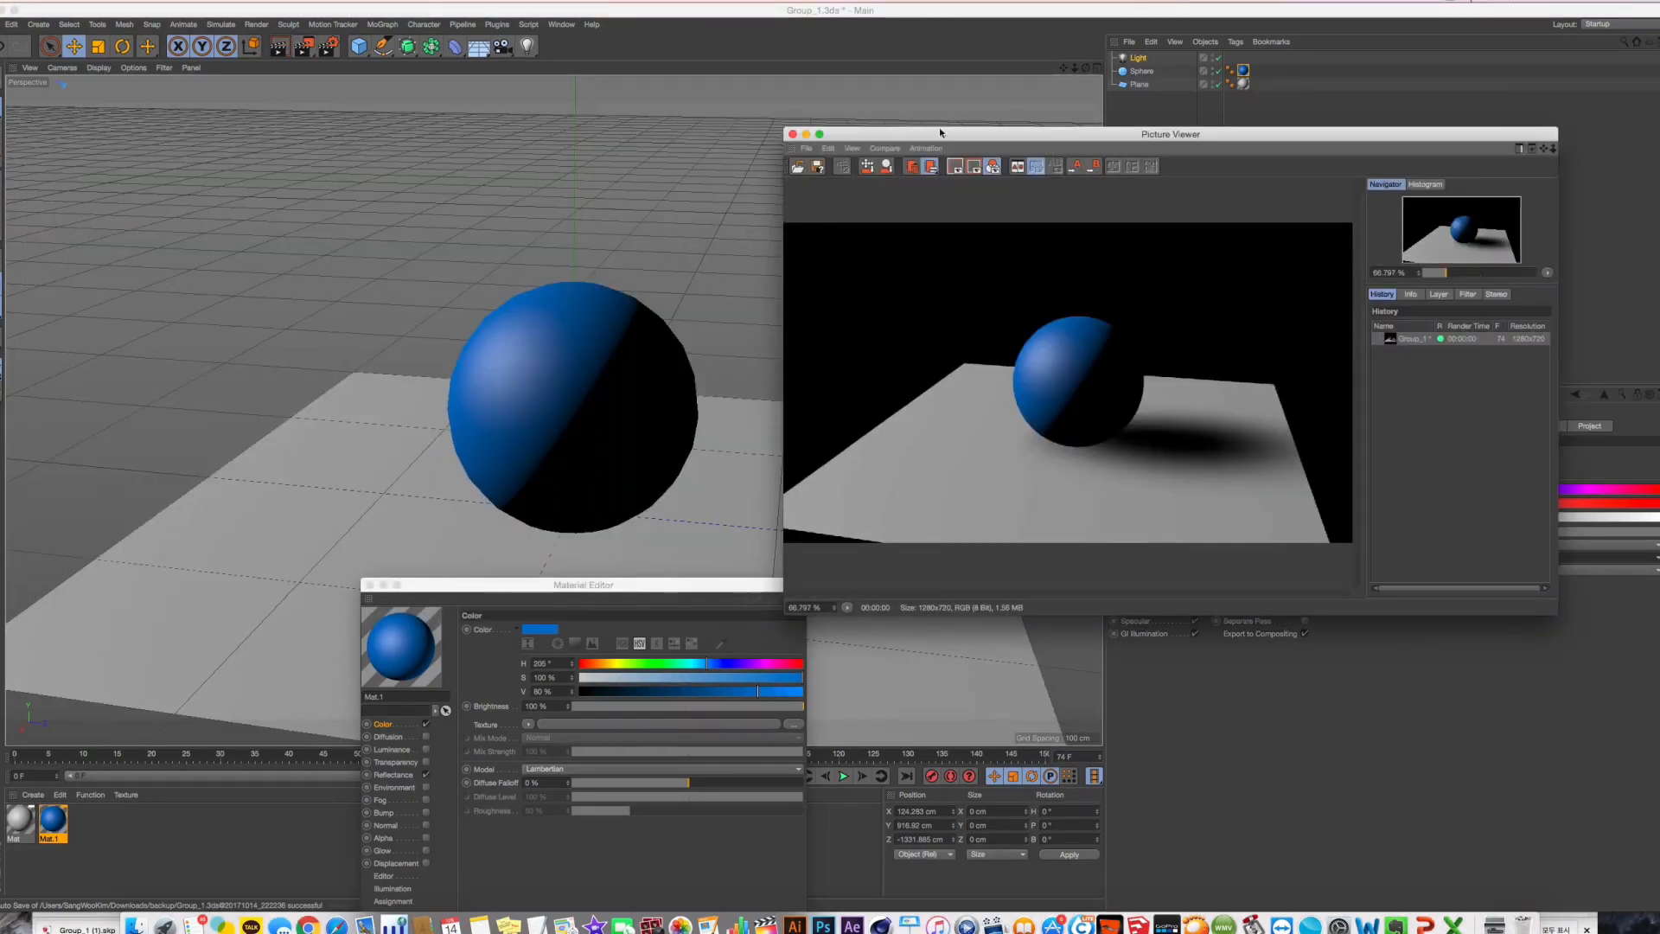
left_click(792, 134)
Add a Reflection (Legacy) layer to the blue material's reflectance and name it reflection
left_click_drag(666, 585, 1157, 272)
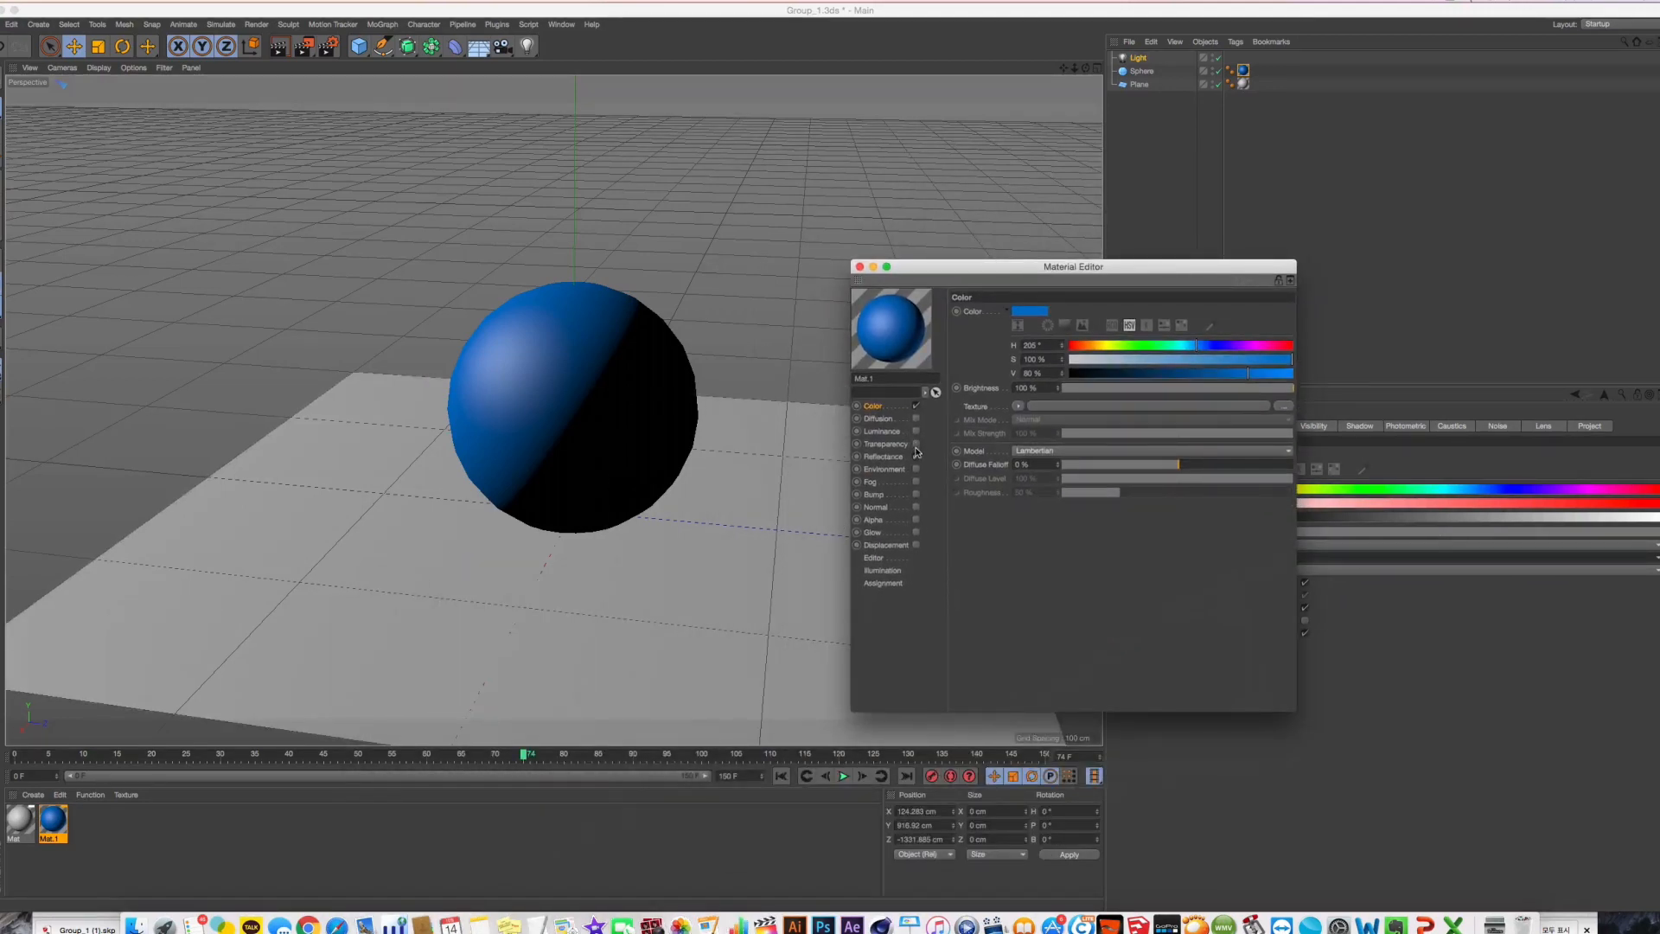
left_click(912, 456)
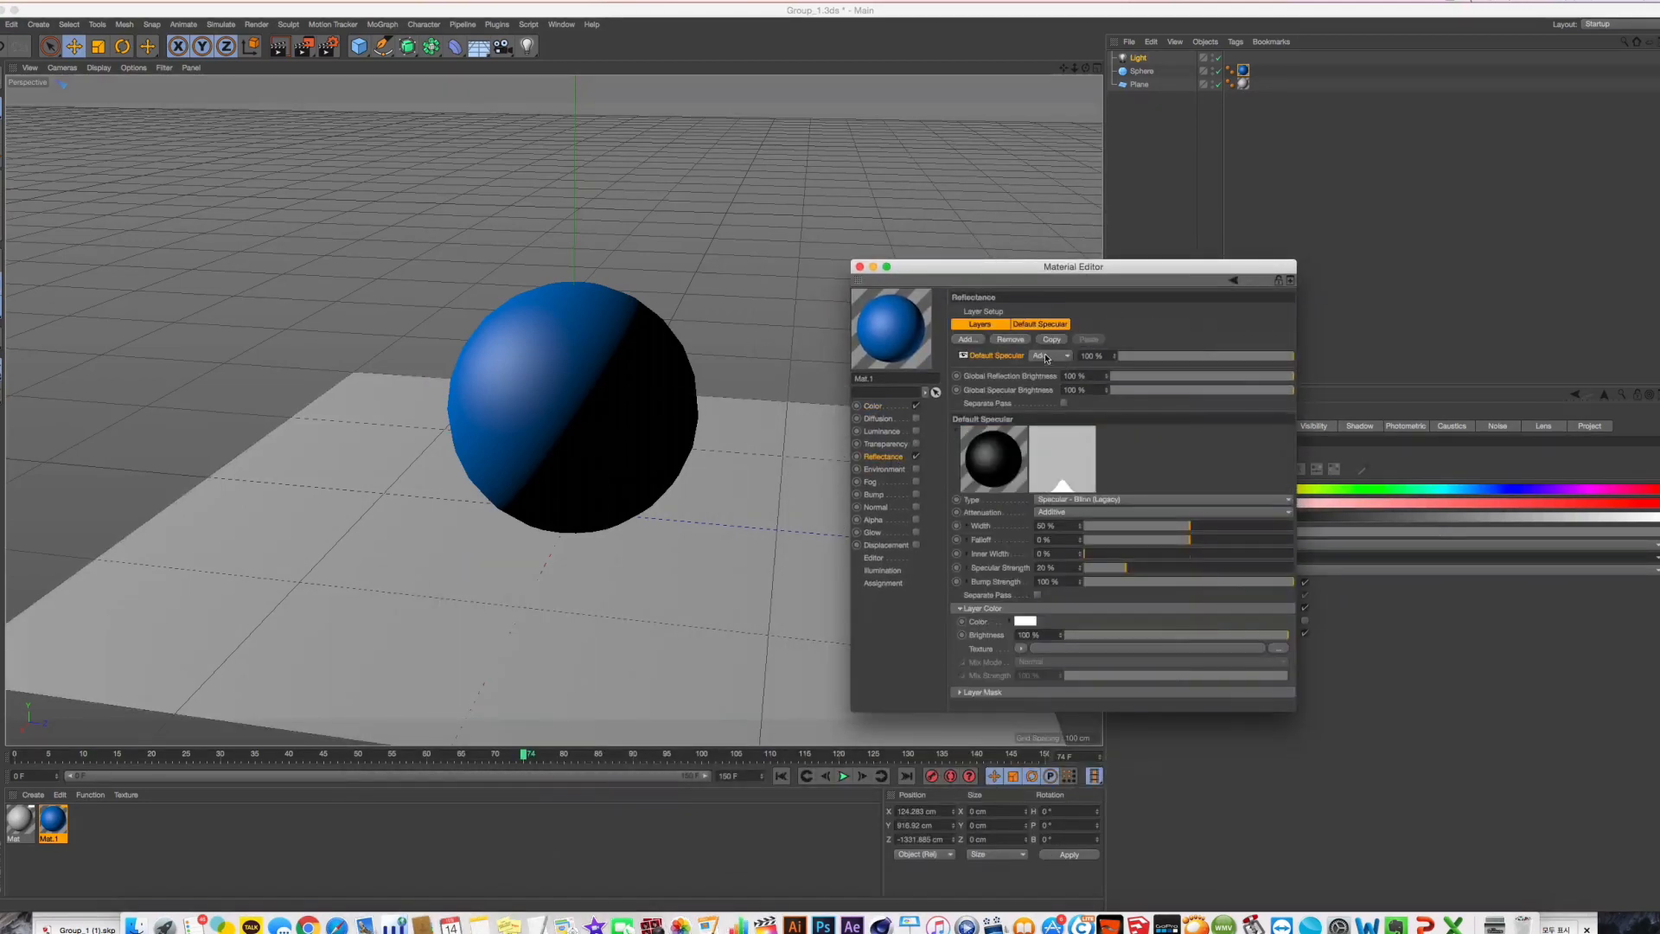
left_click(966, 339)
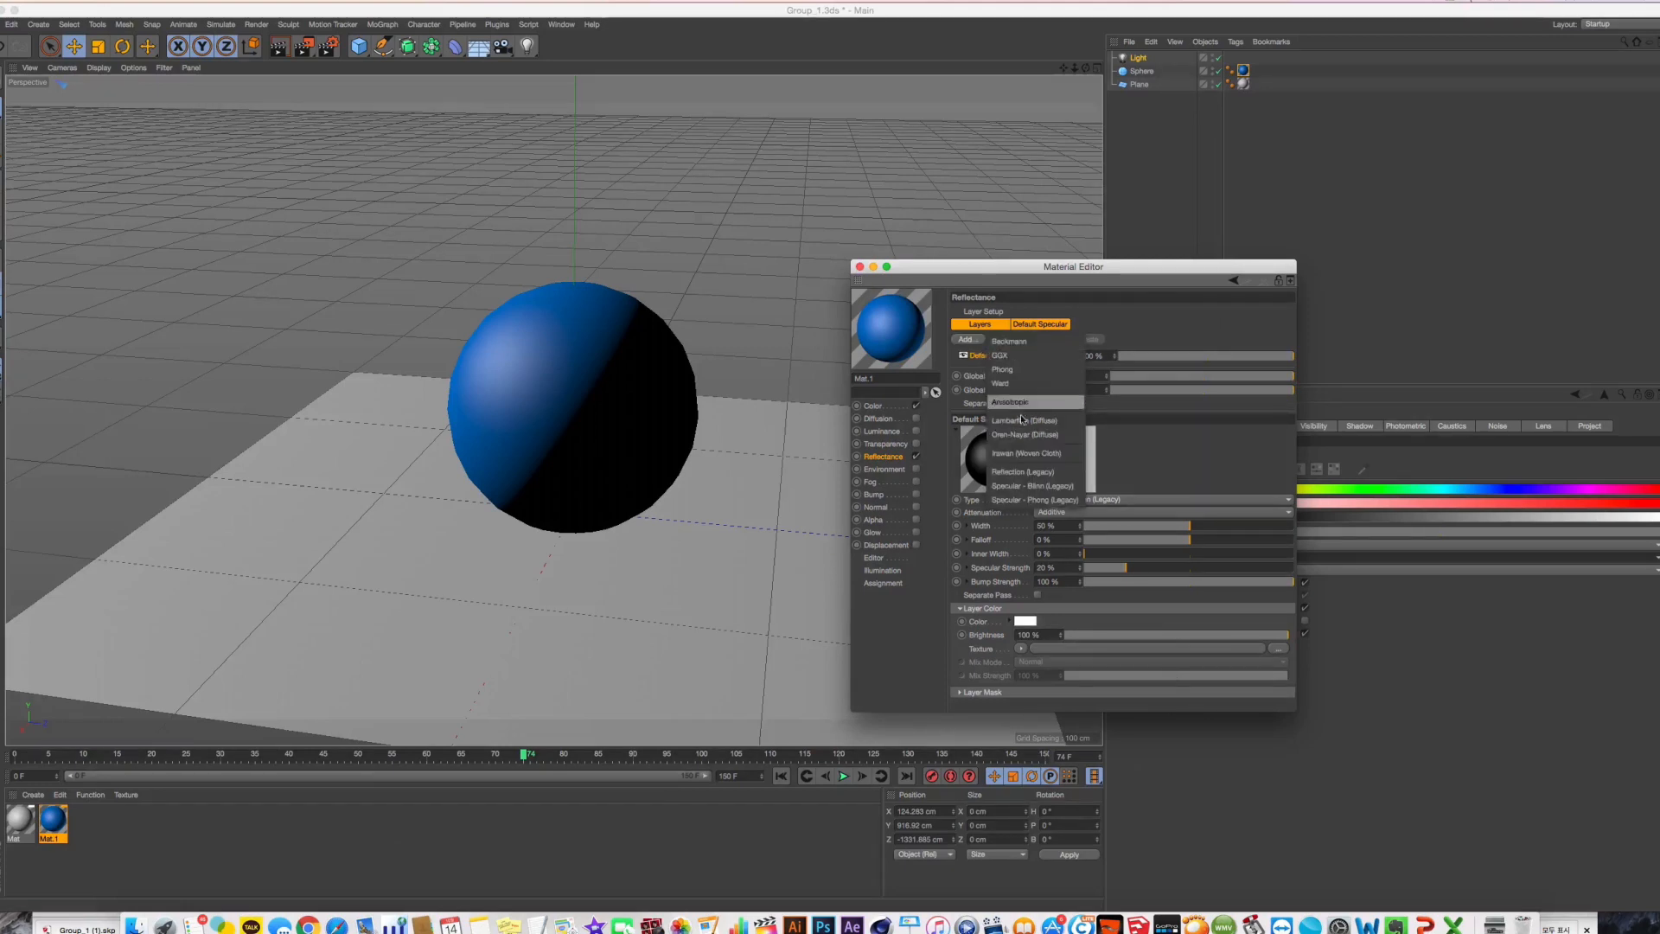
left_click(1033, 472)
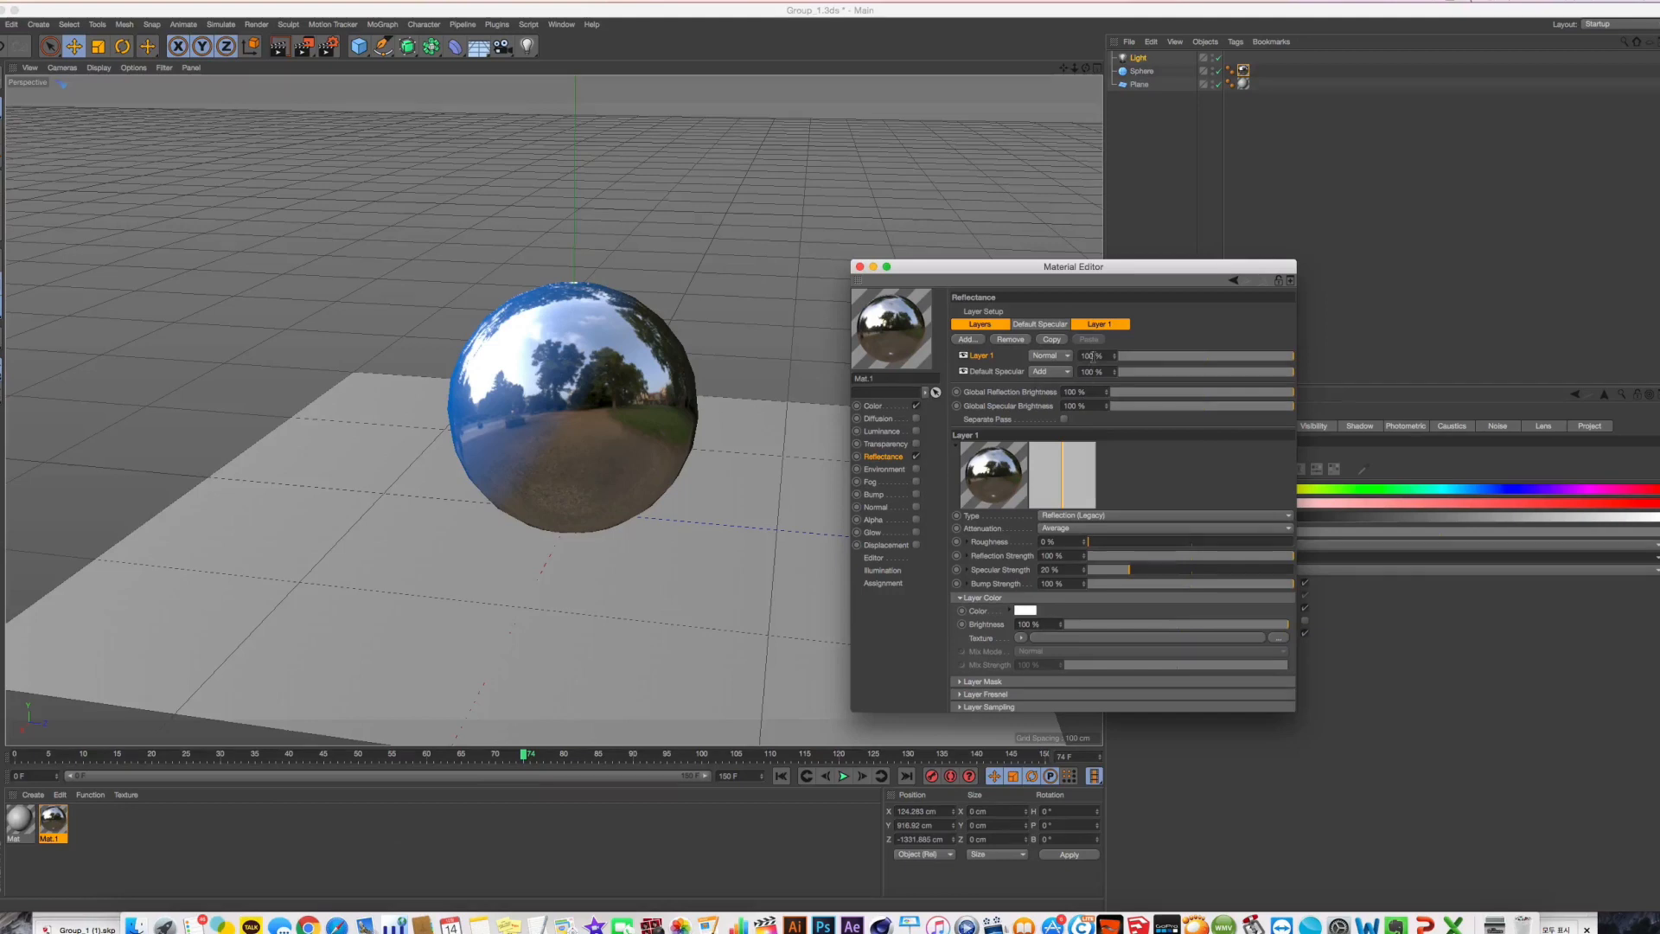
double_click(975, 356)
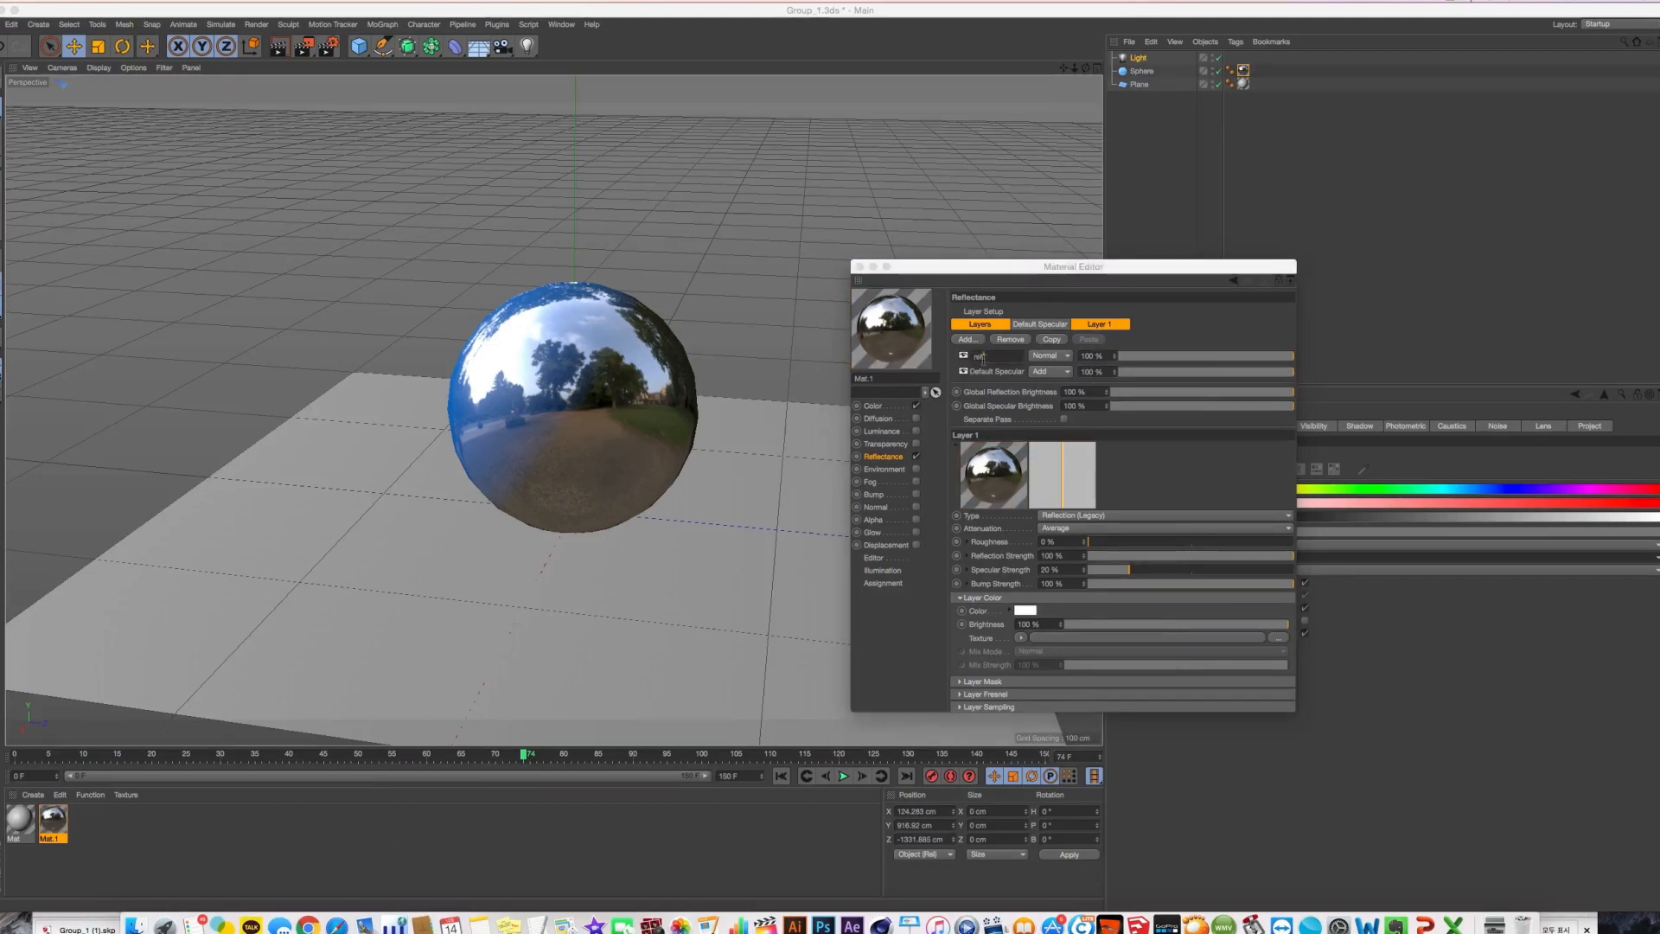
type("reflection")
key("Return")
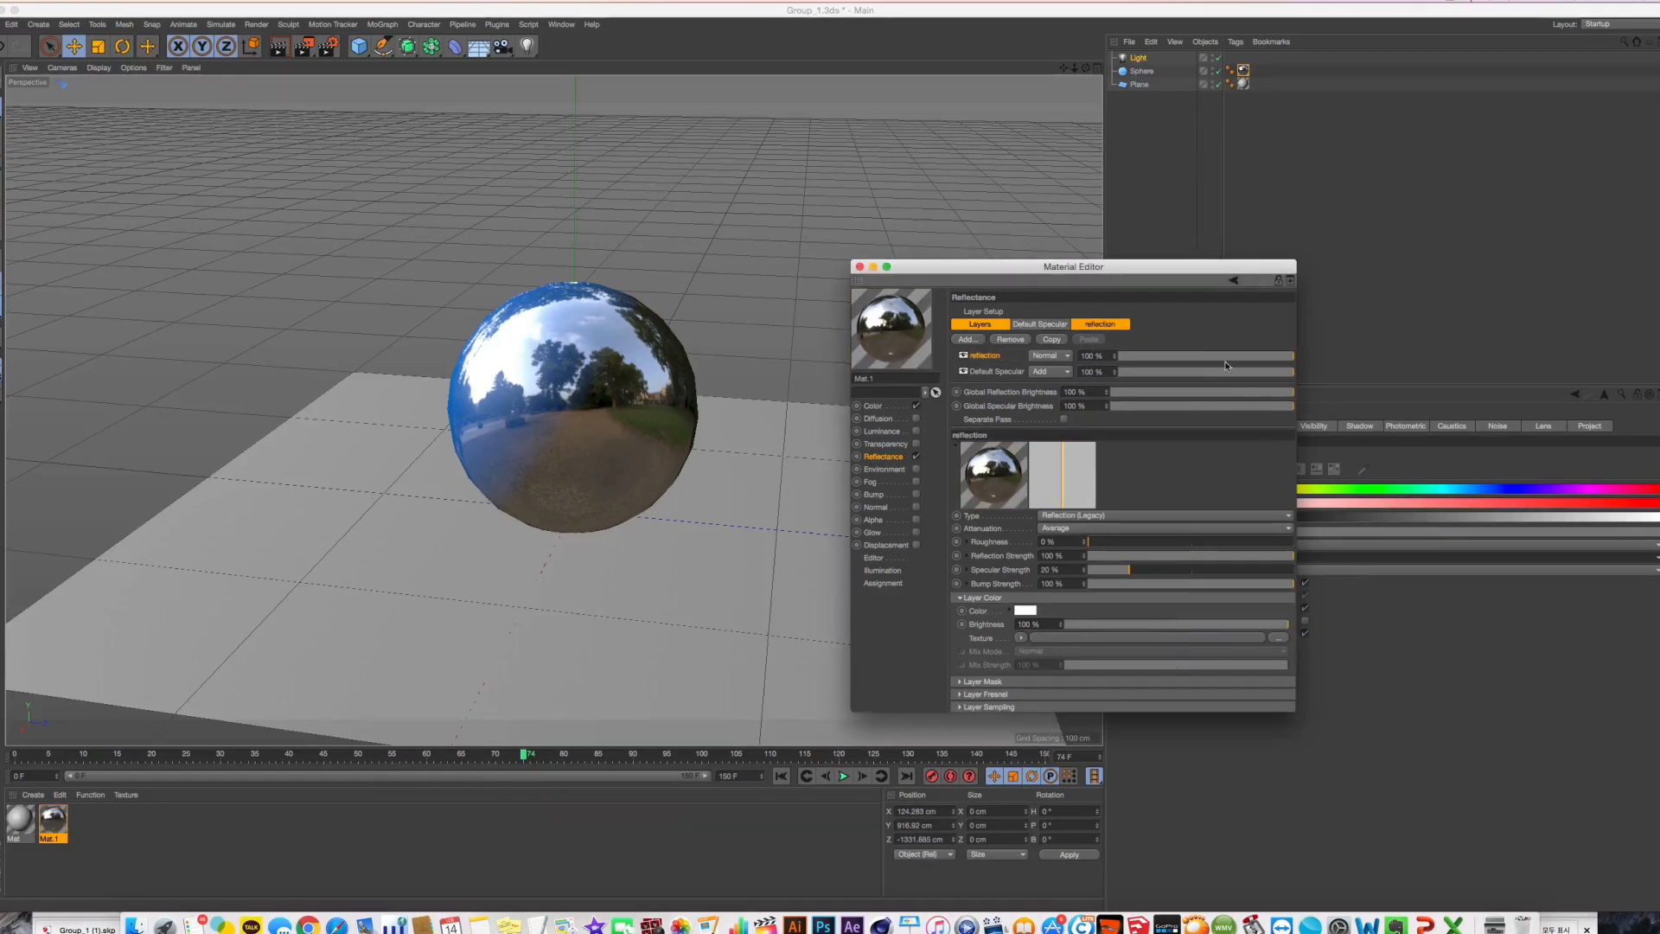
Lower the reflection layer's strength to about 28% and check the result with a view render and a Picture Viewer render
left_click_drag(1226, 357, 1165, 357)
key("super+r")
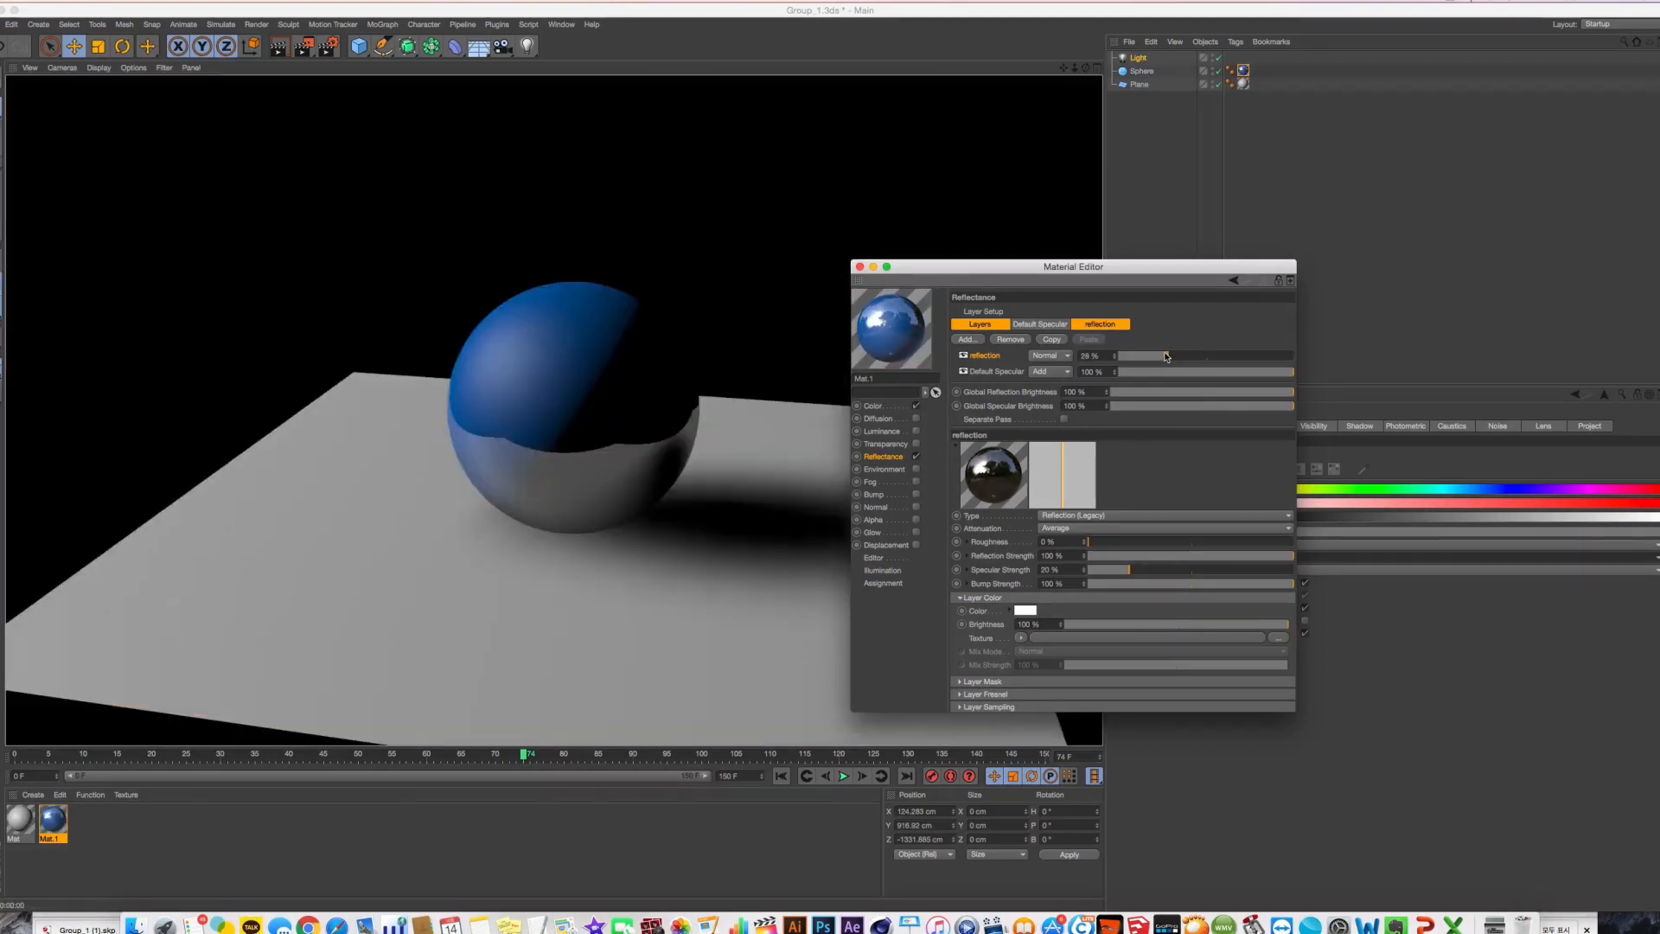
key("shift+r")
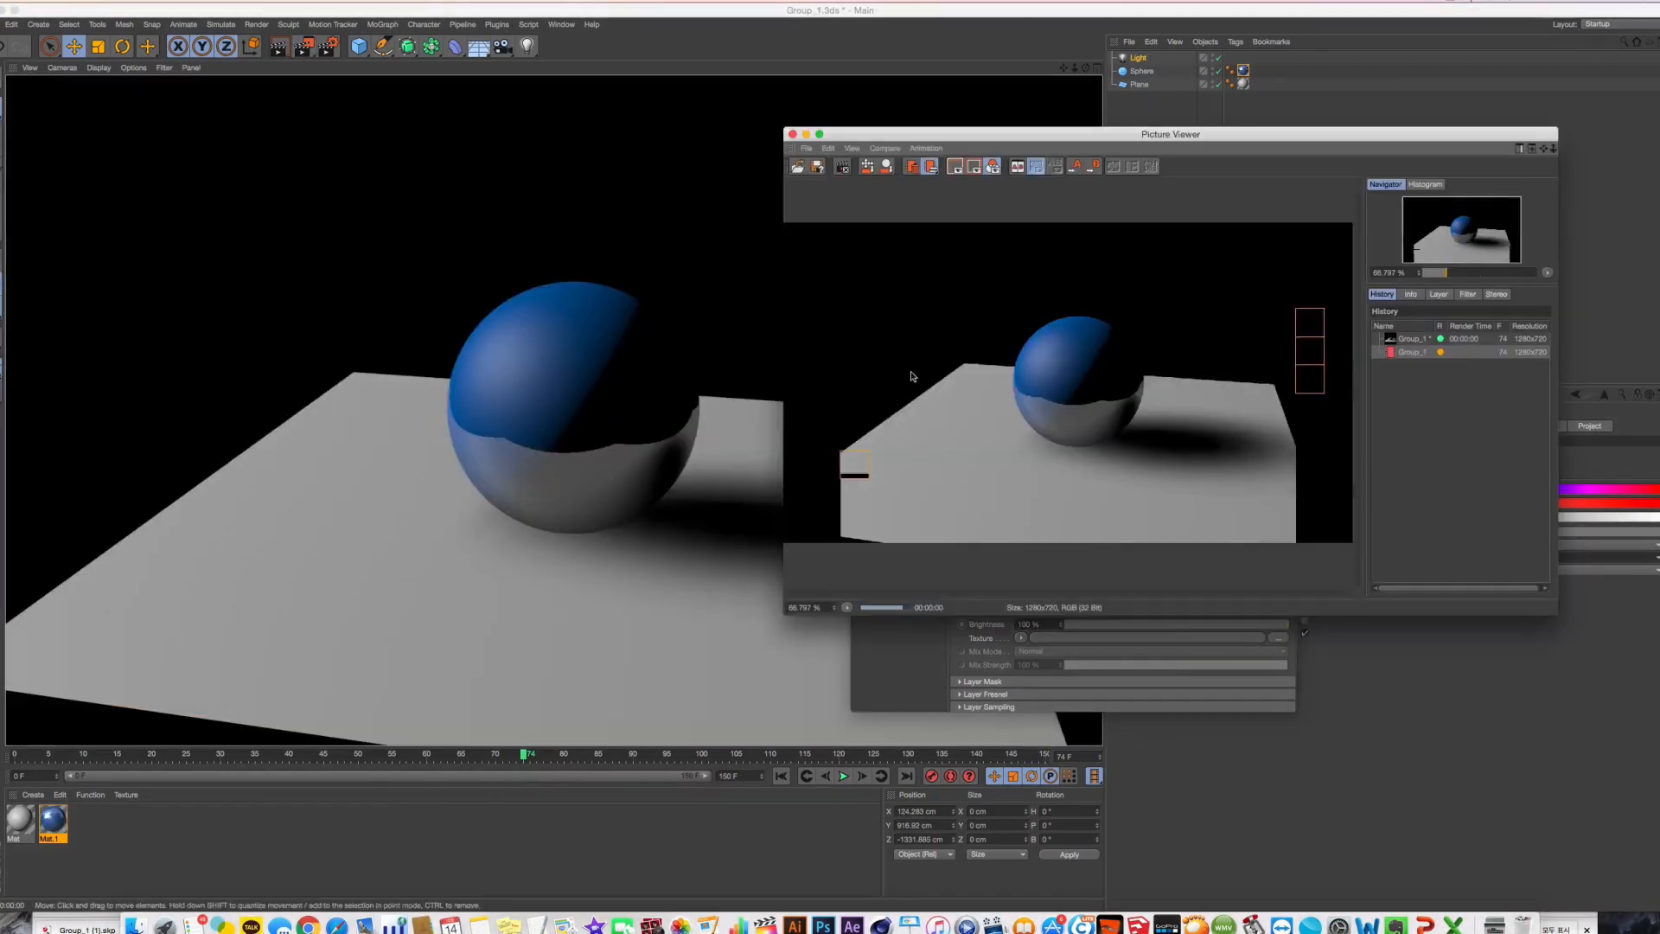
scroll(1086, 439, "up", 3)
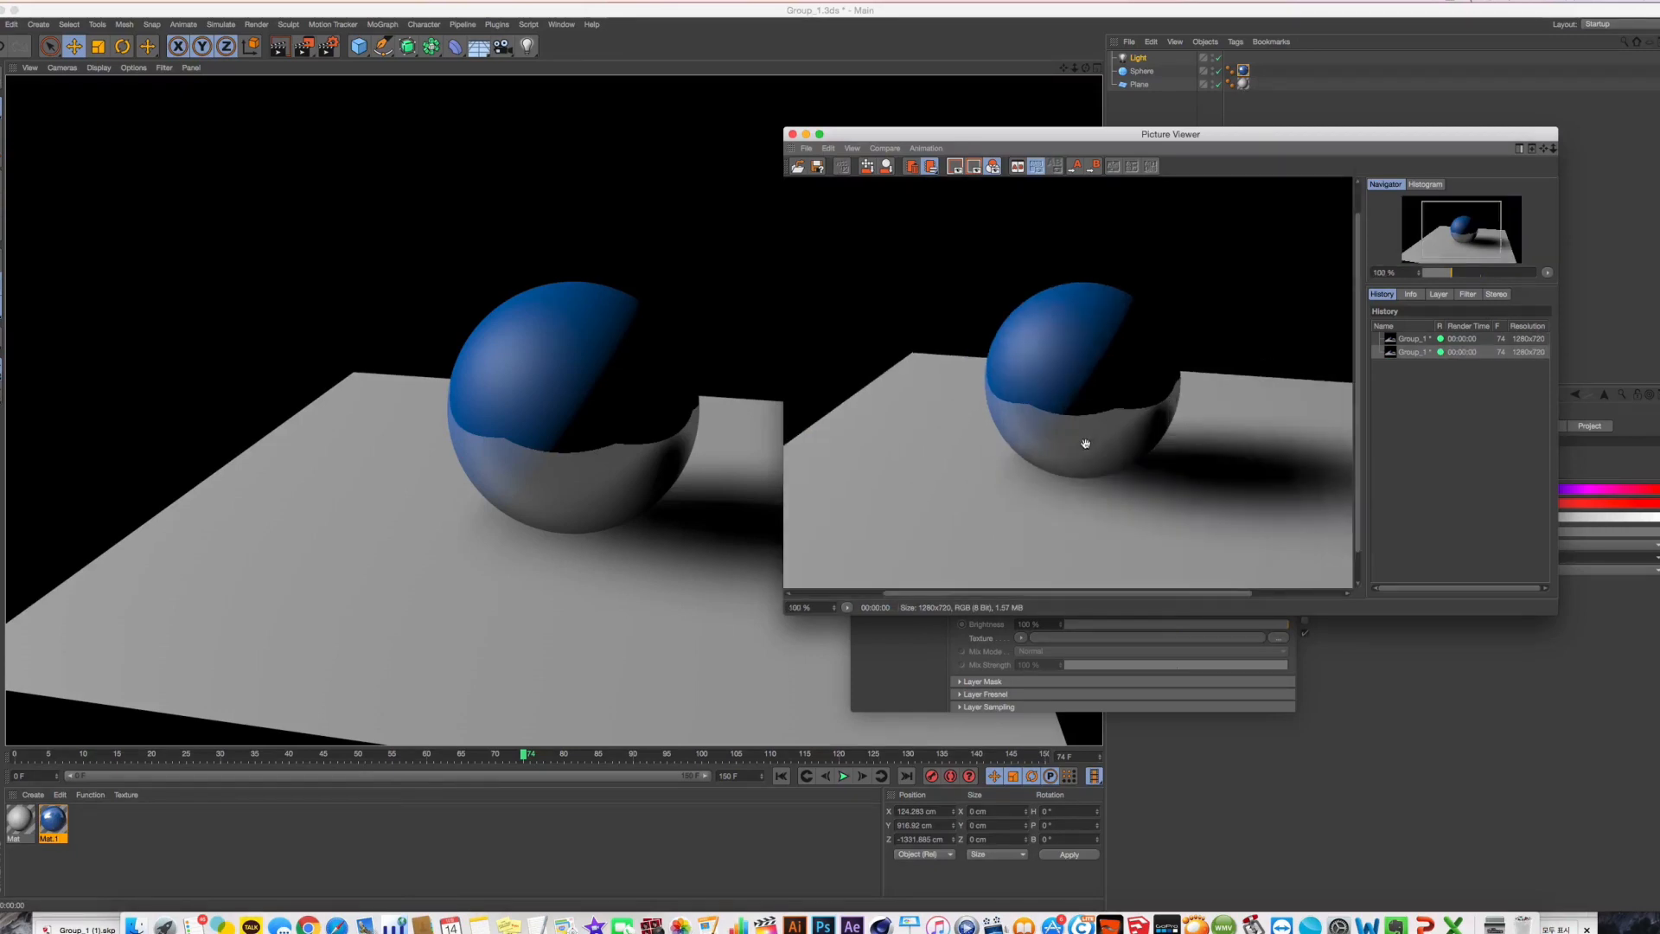
scroll(1046, 446, "down", 1)
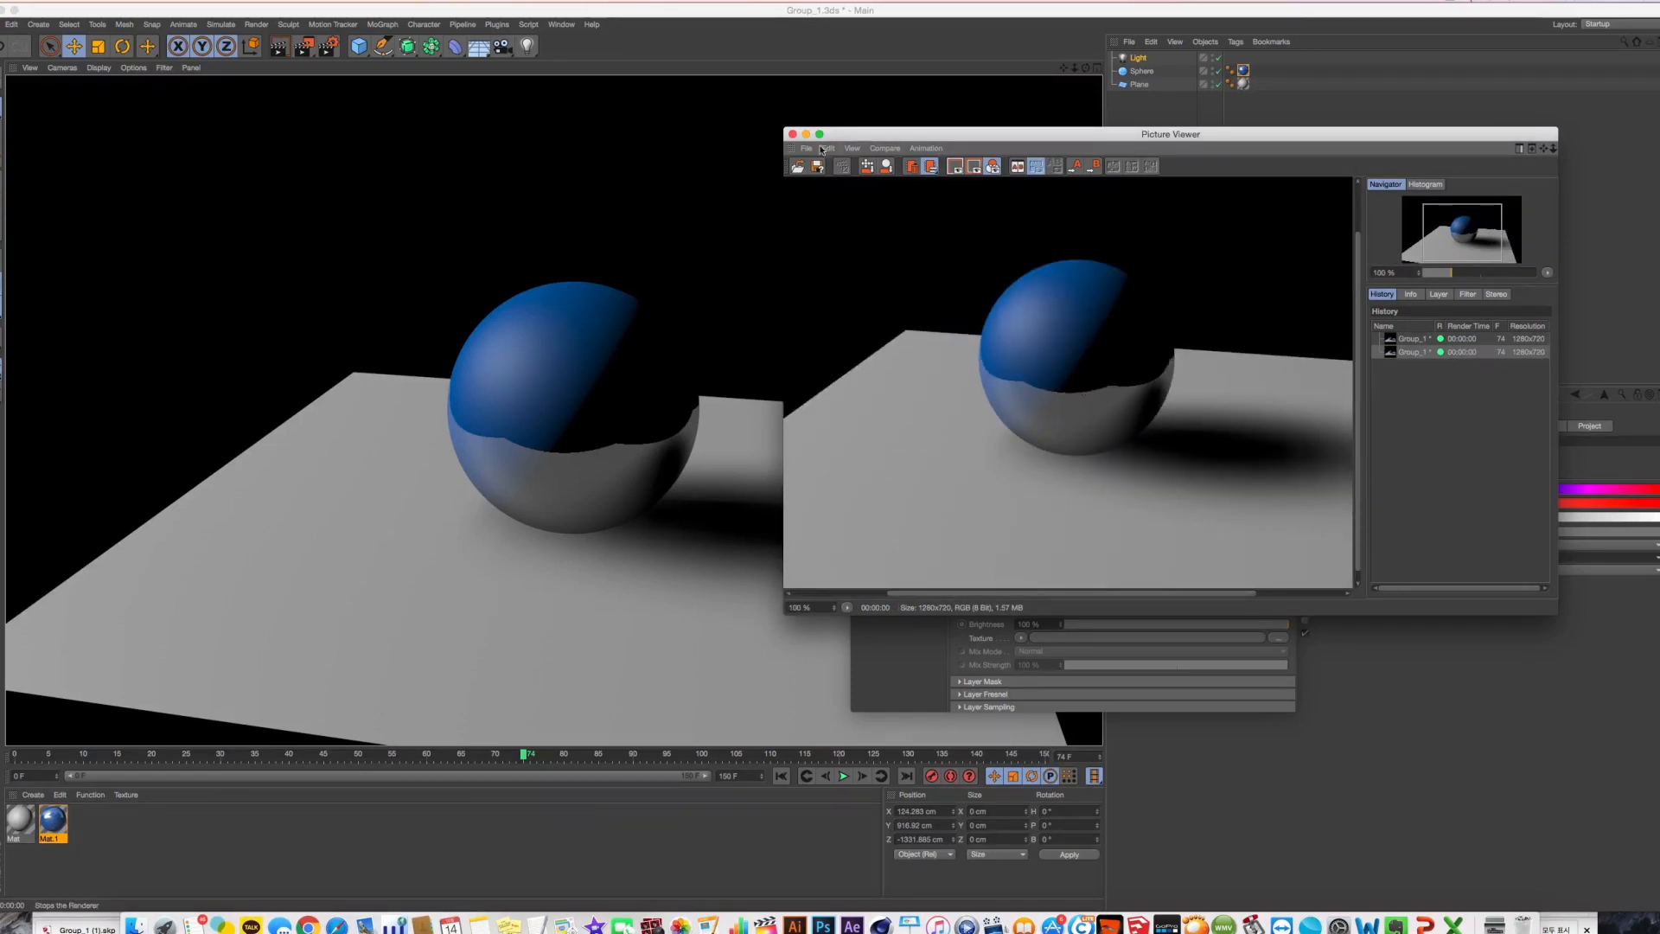
left_click(792, 134)
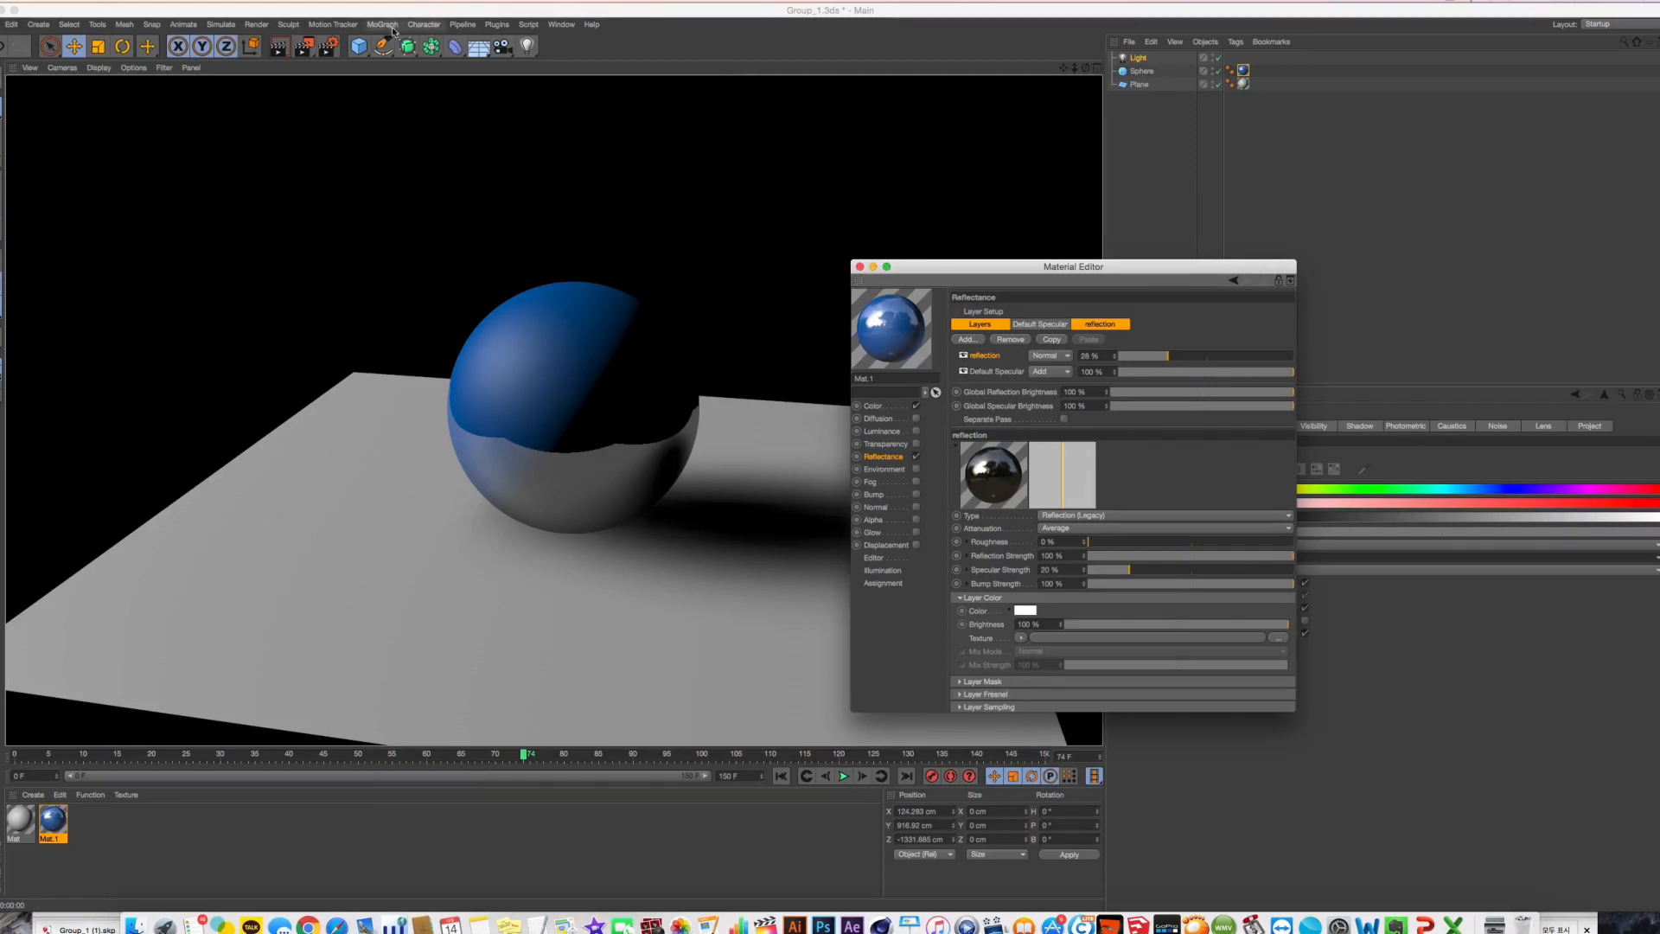
left_click(256, 24)
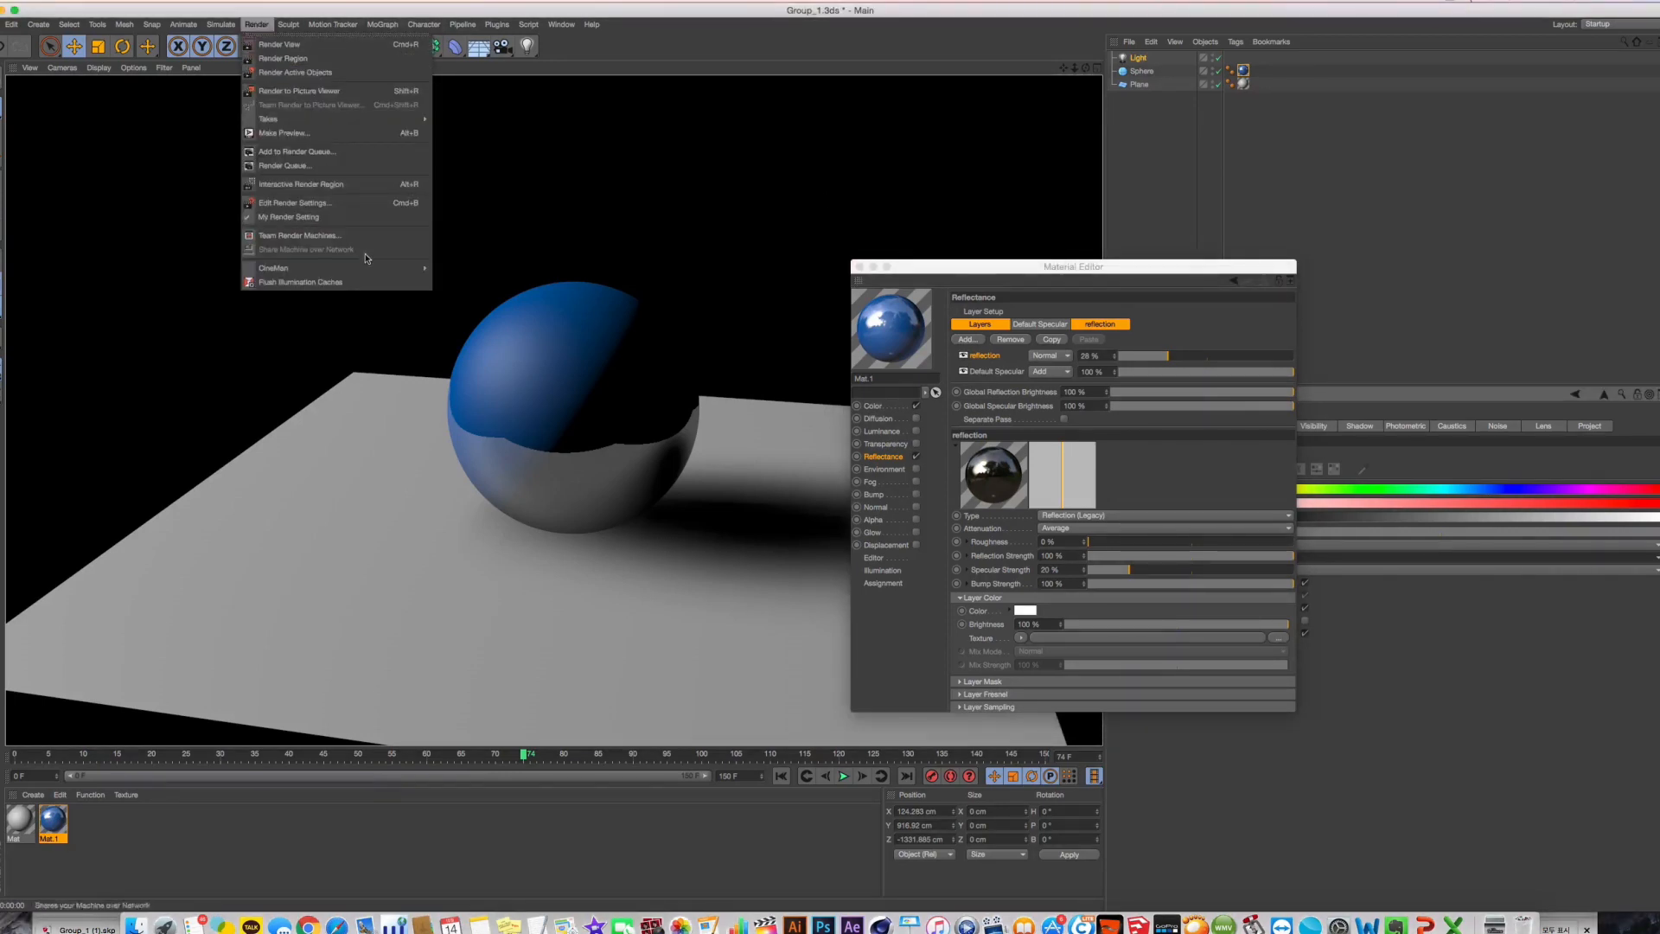
mouse_move(368, 267)
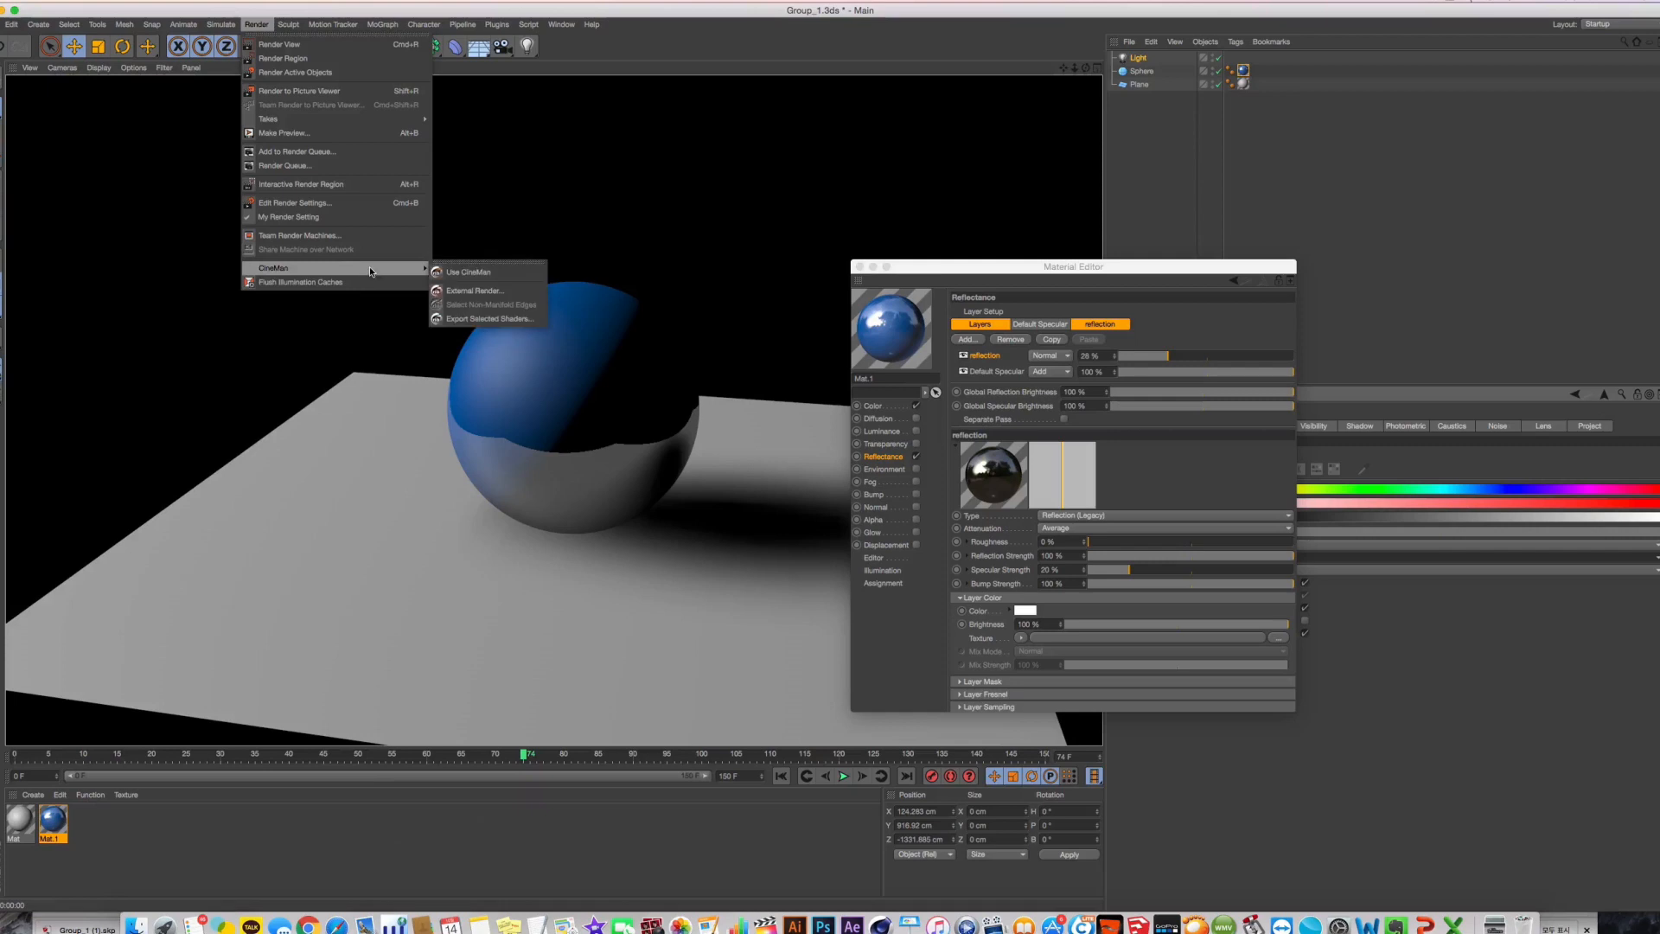
mouse_move(392, 121)
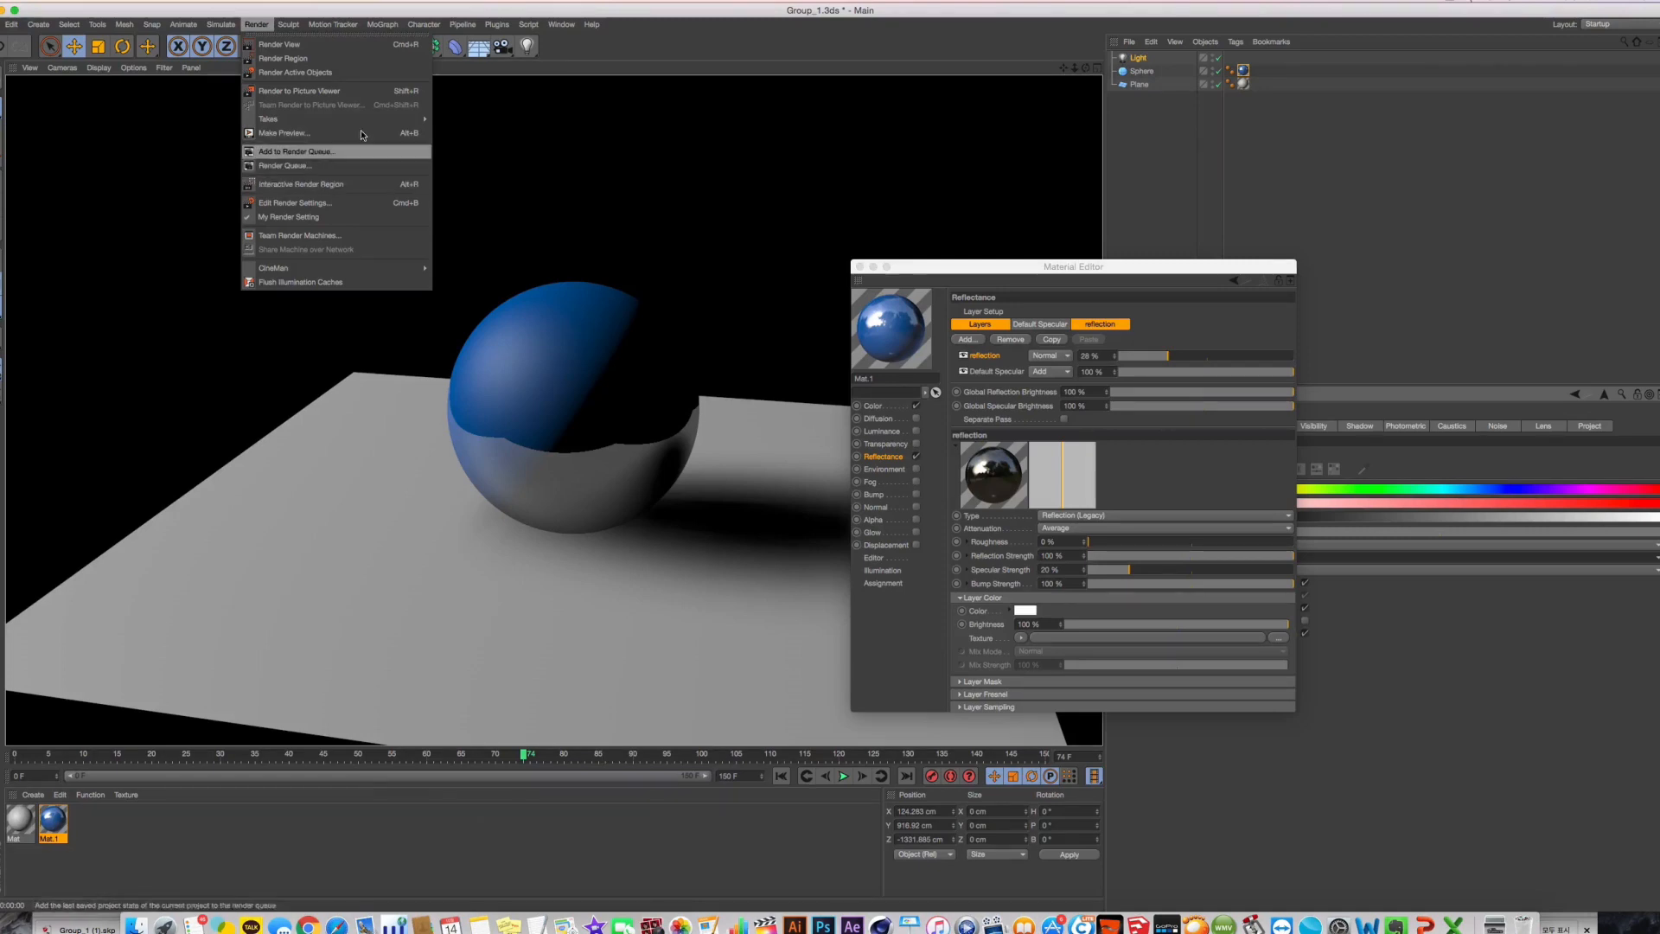
mouse_move(292, 33)
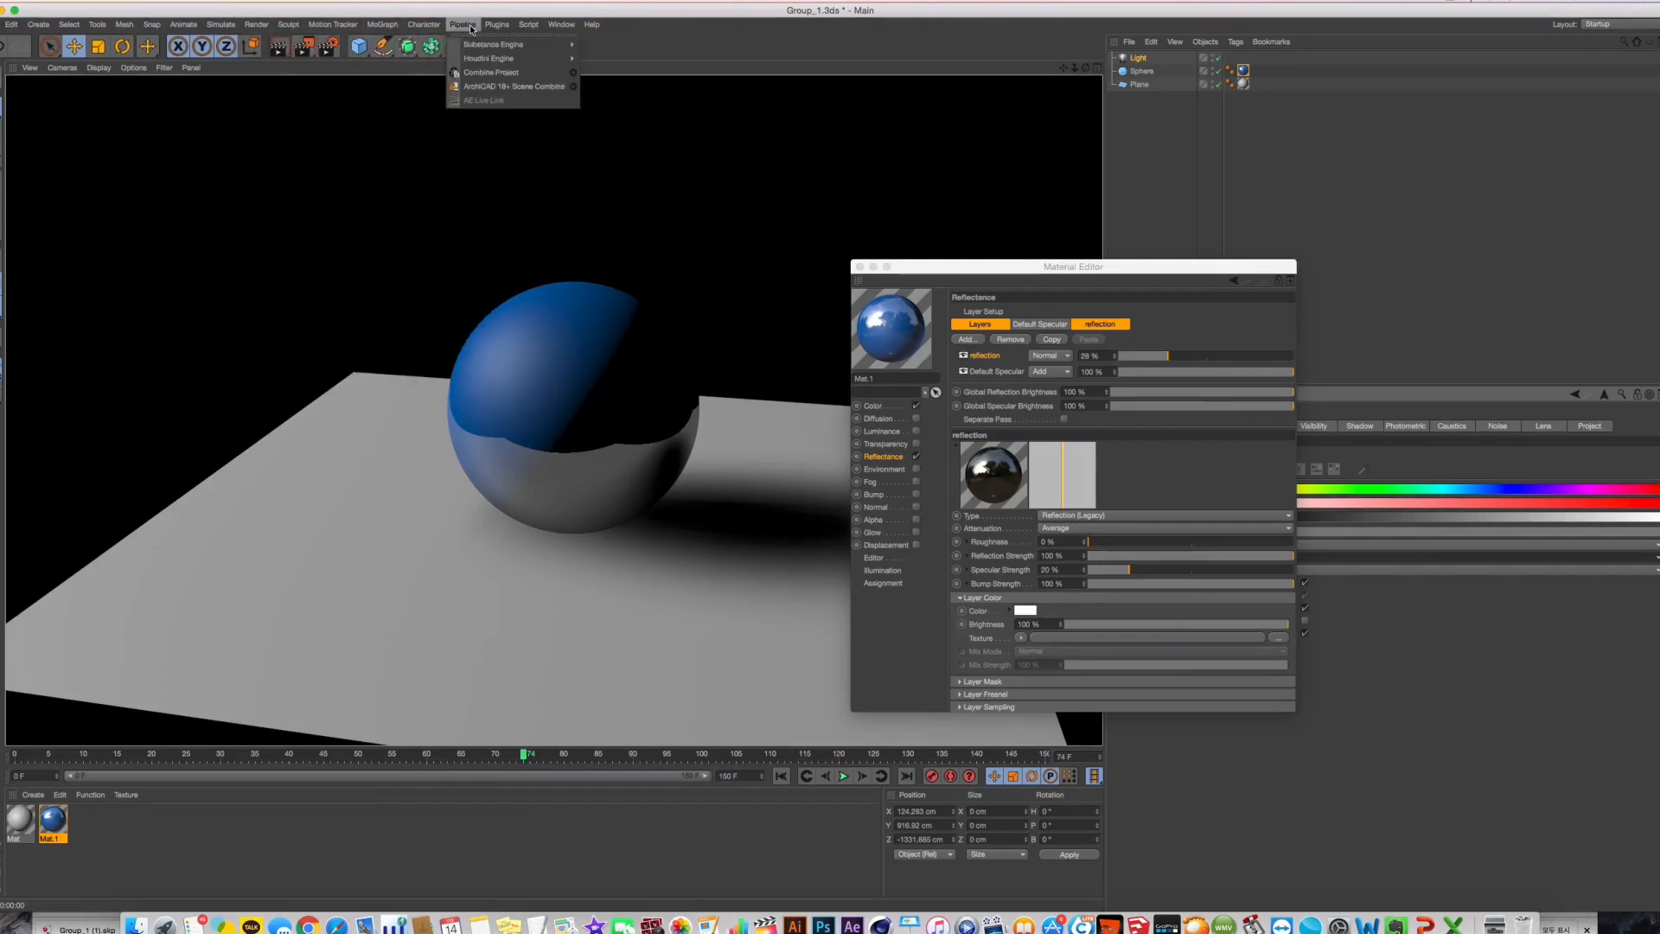
mouse_move(529, 31)
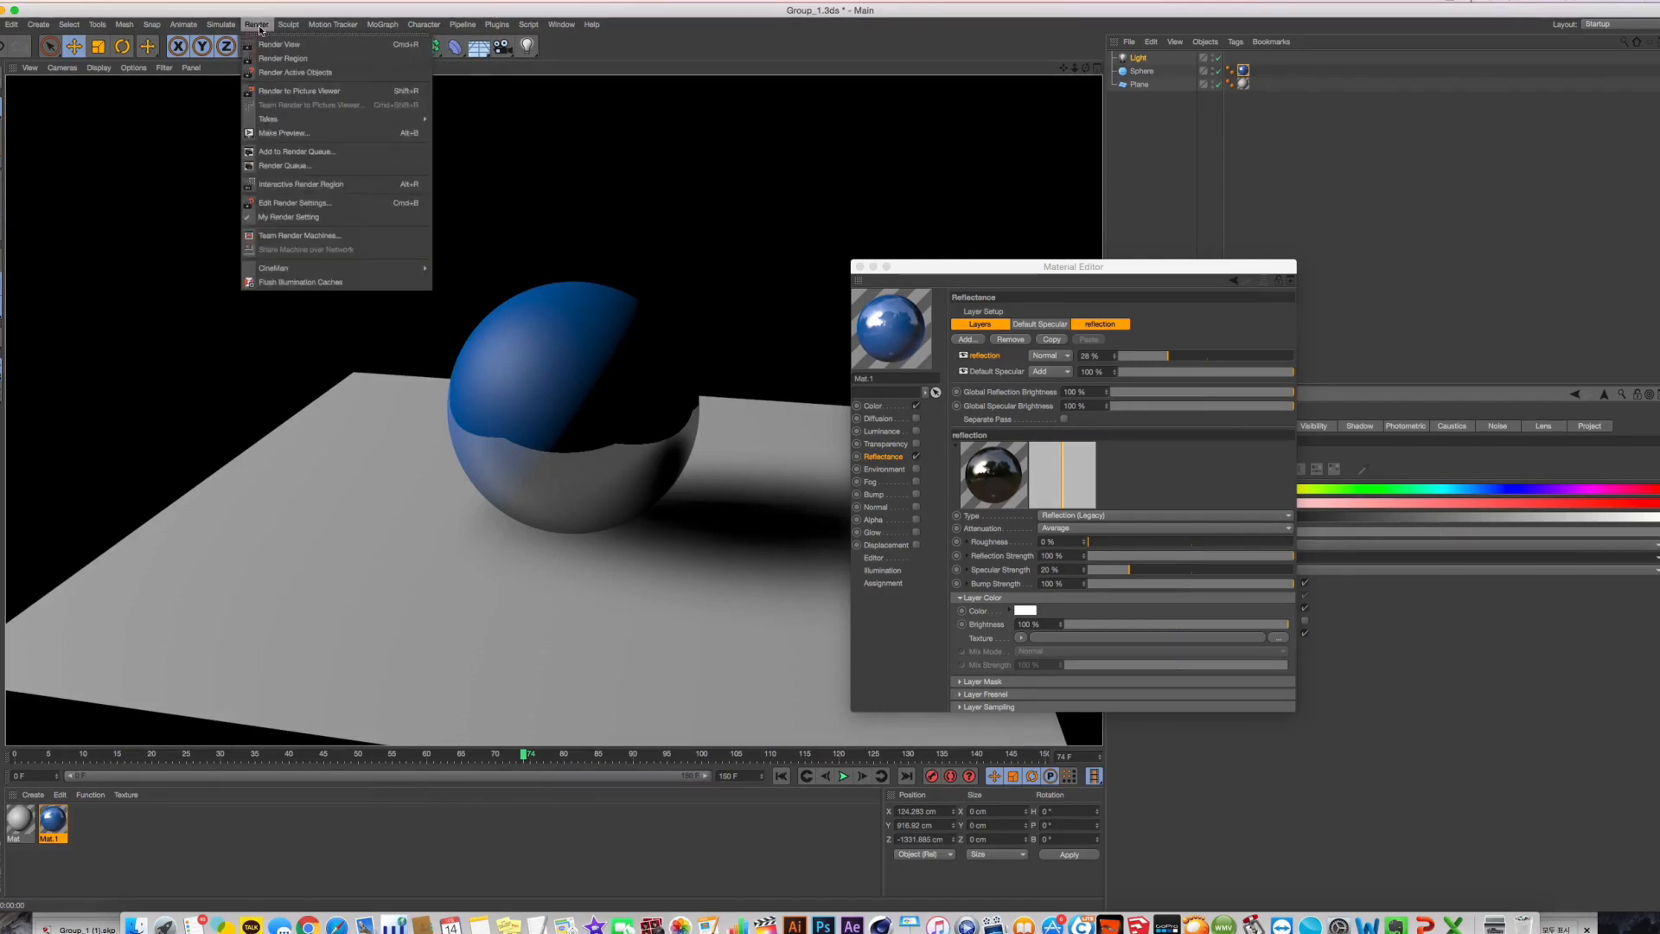
mouse_move(232, 30)
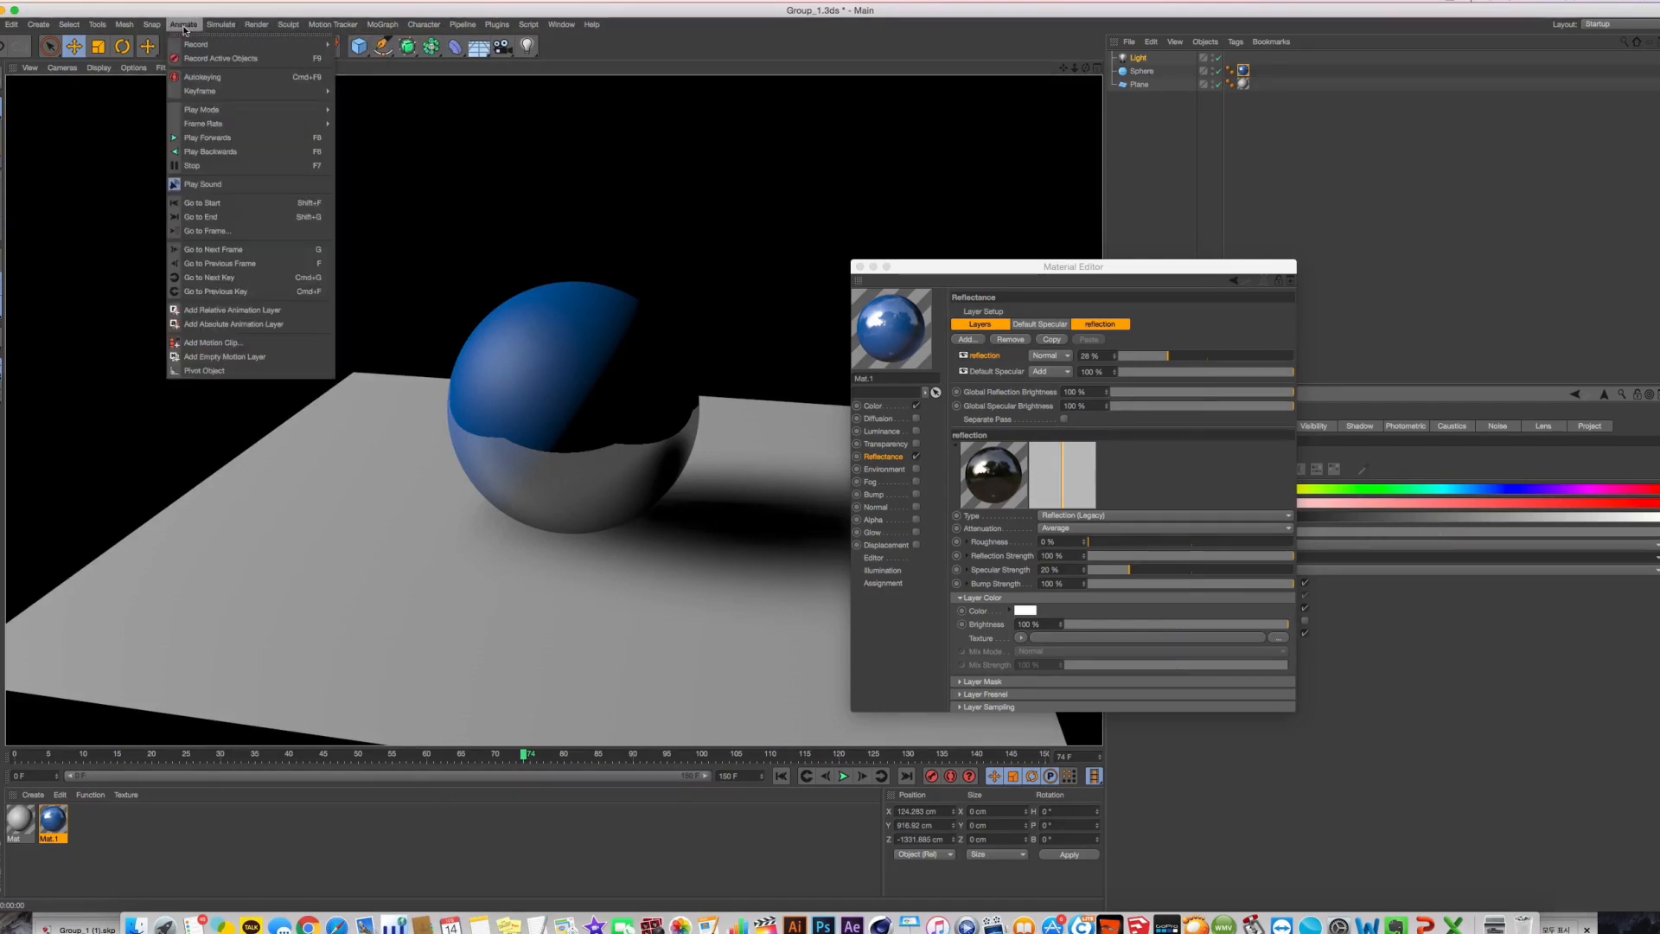
mouse_move(131, 29)
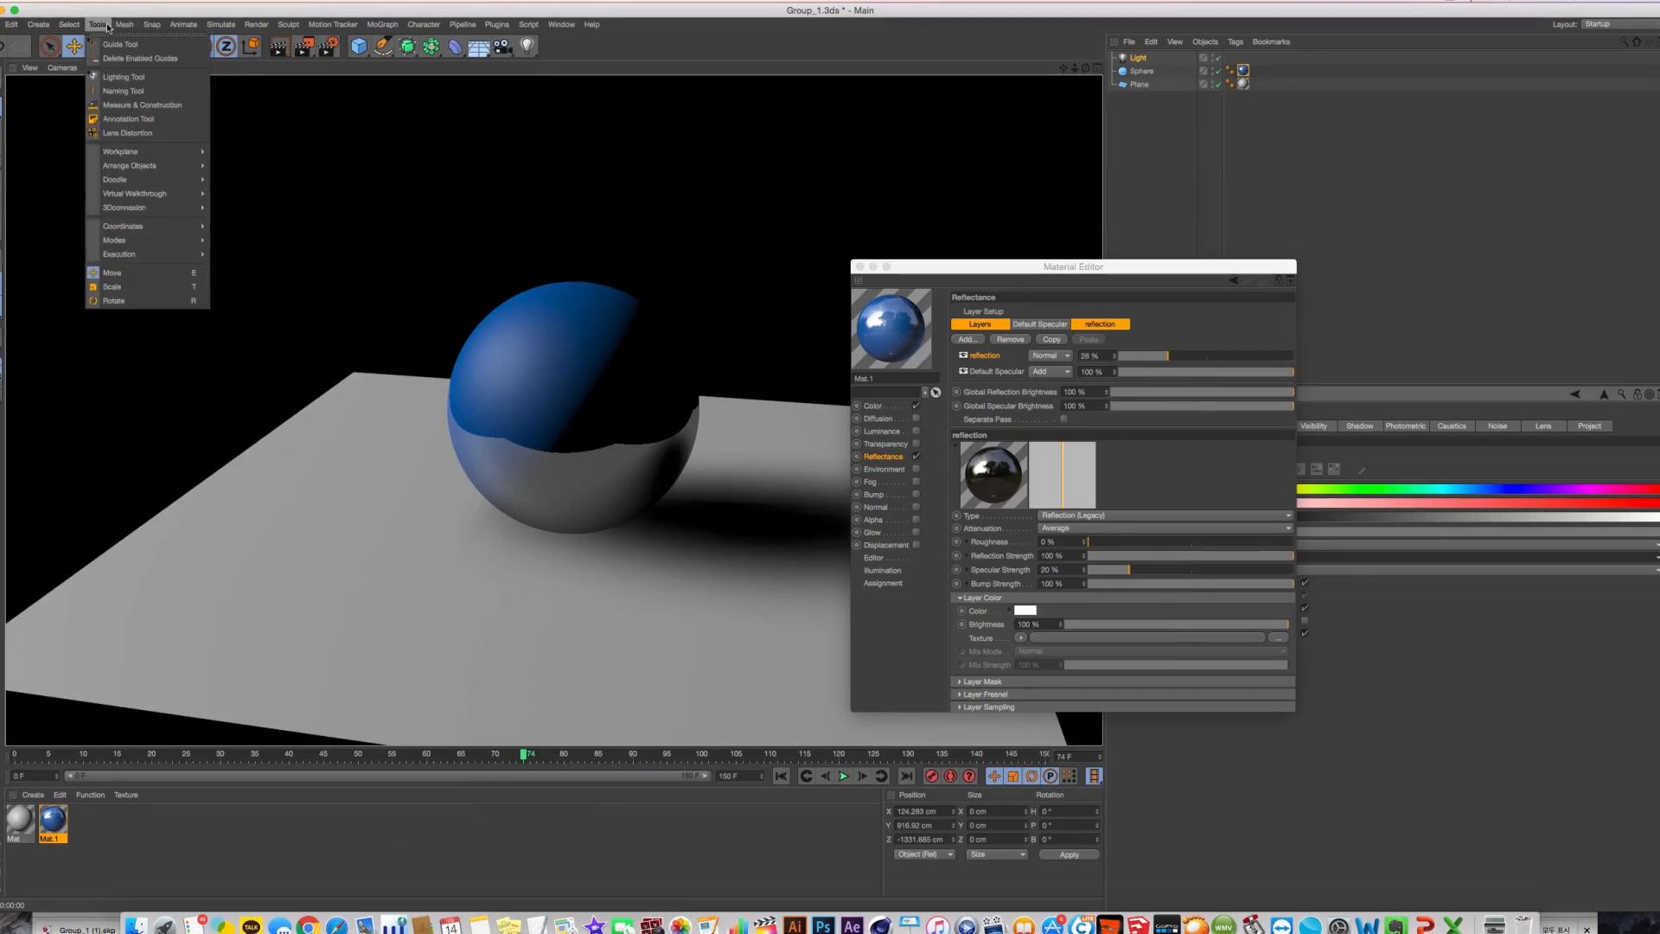
mouse_move(39, 31)
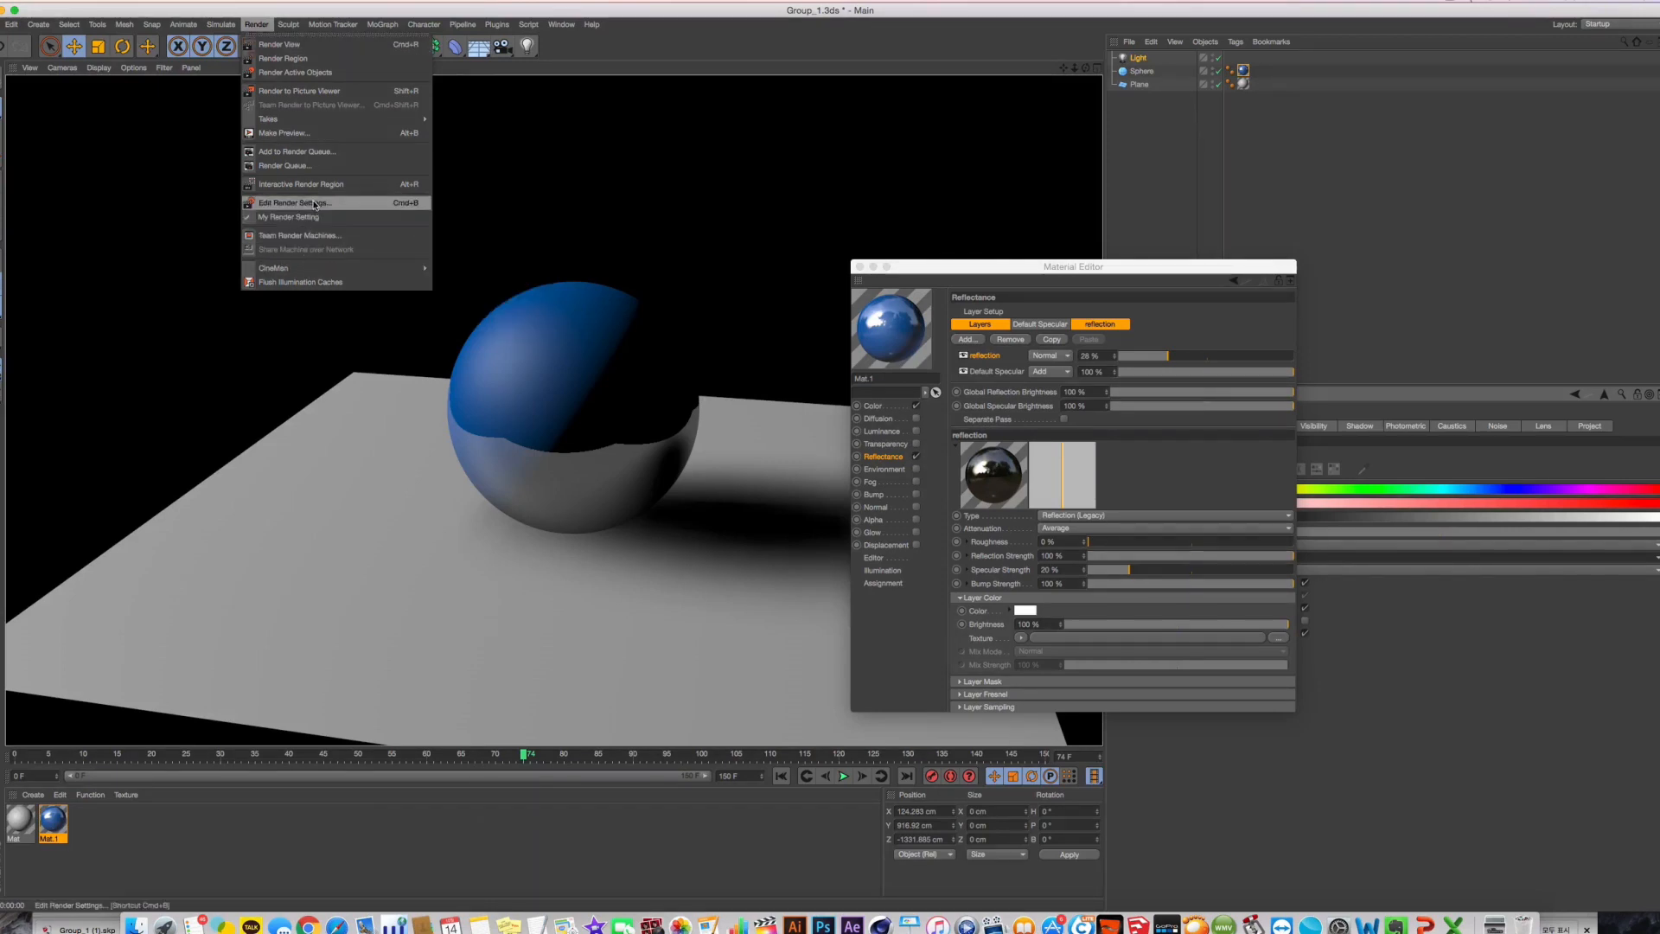
mouse_move(332, 120)
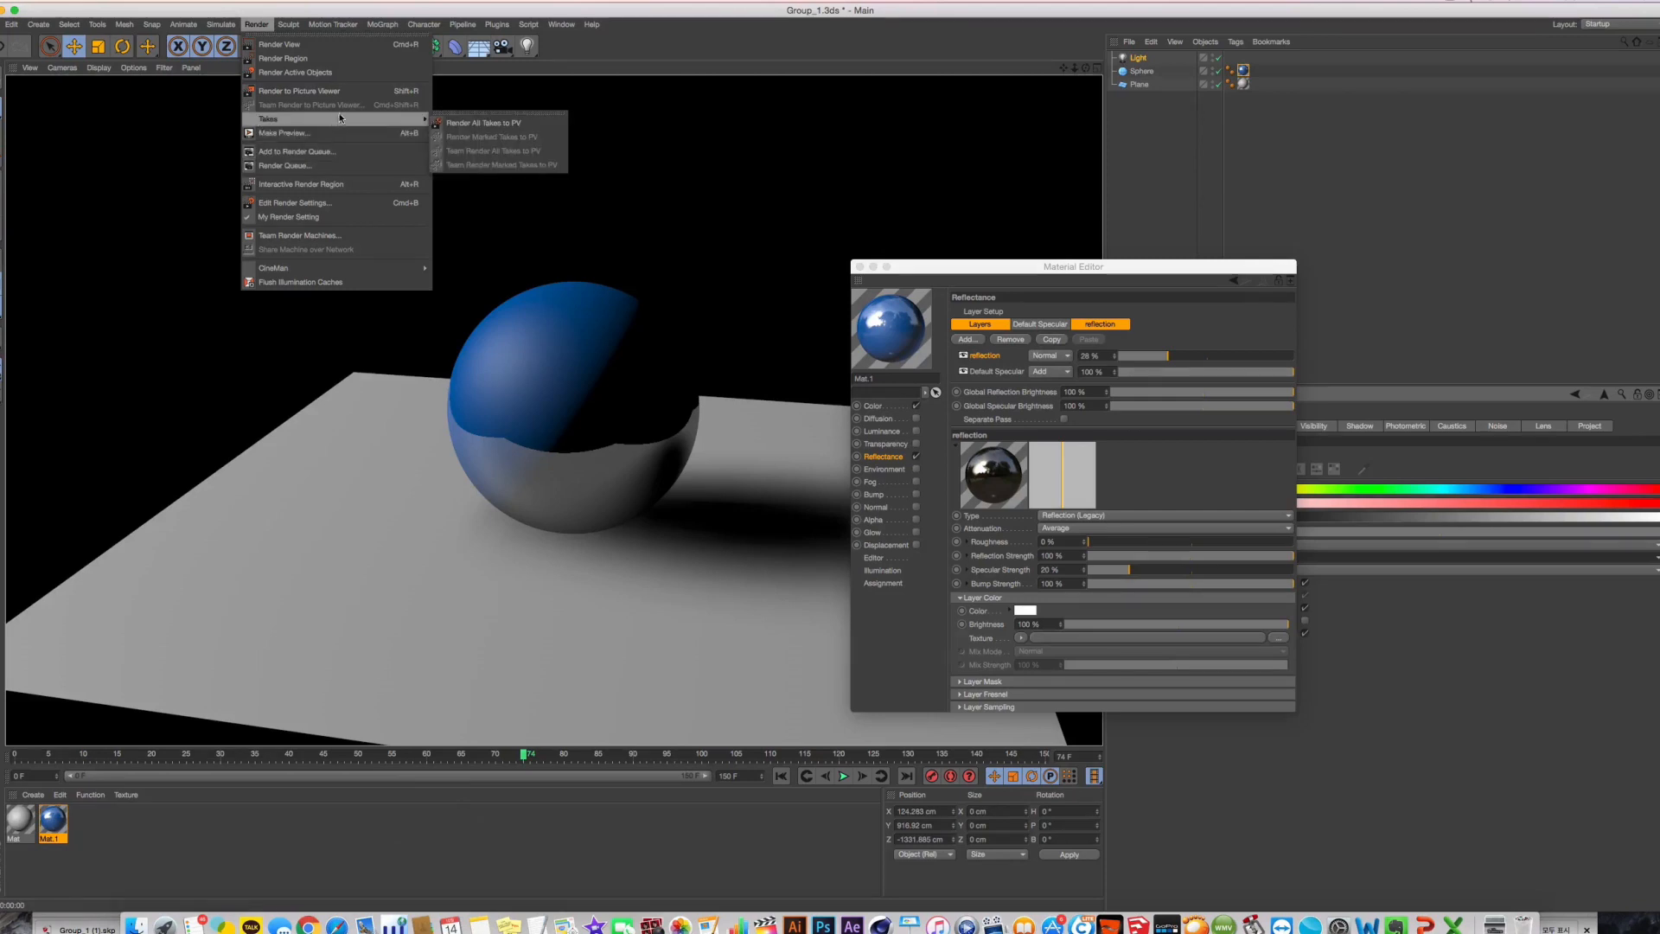
left_click(1051, 253)
left_click_drag(1050, 266, 956, 246)
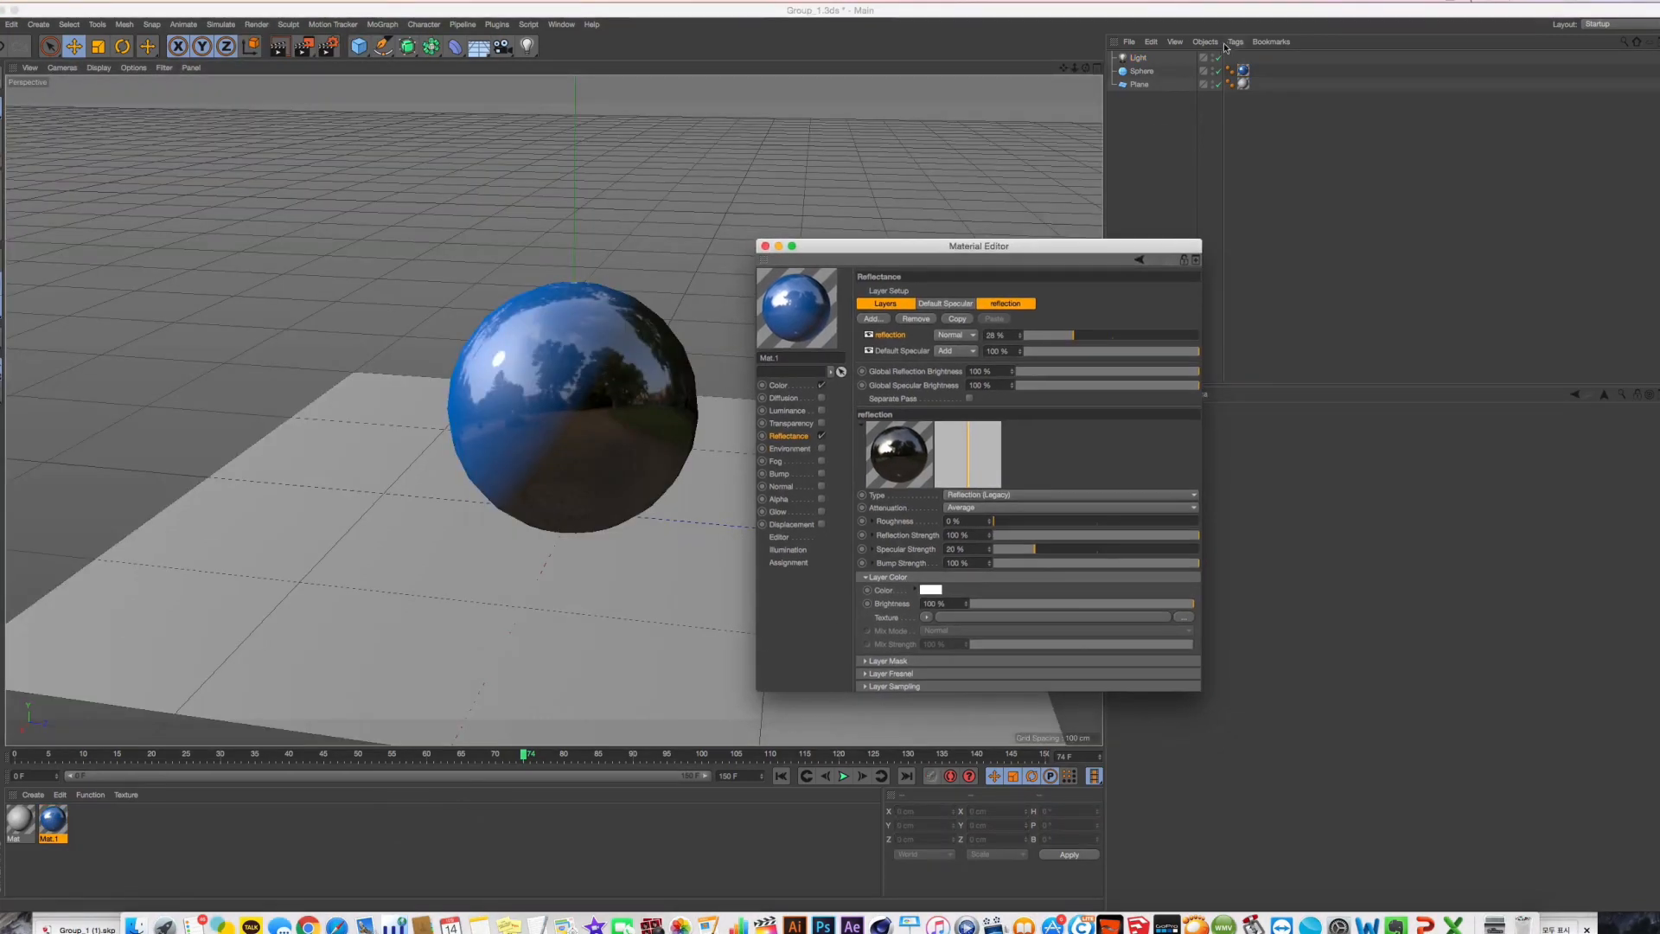
Close the material editor and reopen the Picture Viewer to examine the rendered sphere's reflection and shadow
left_click(1138, 83)
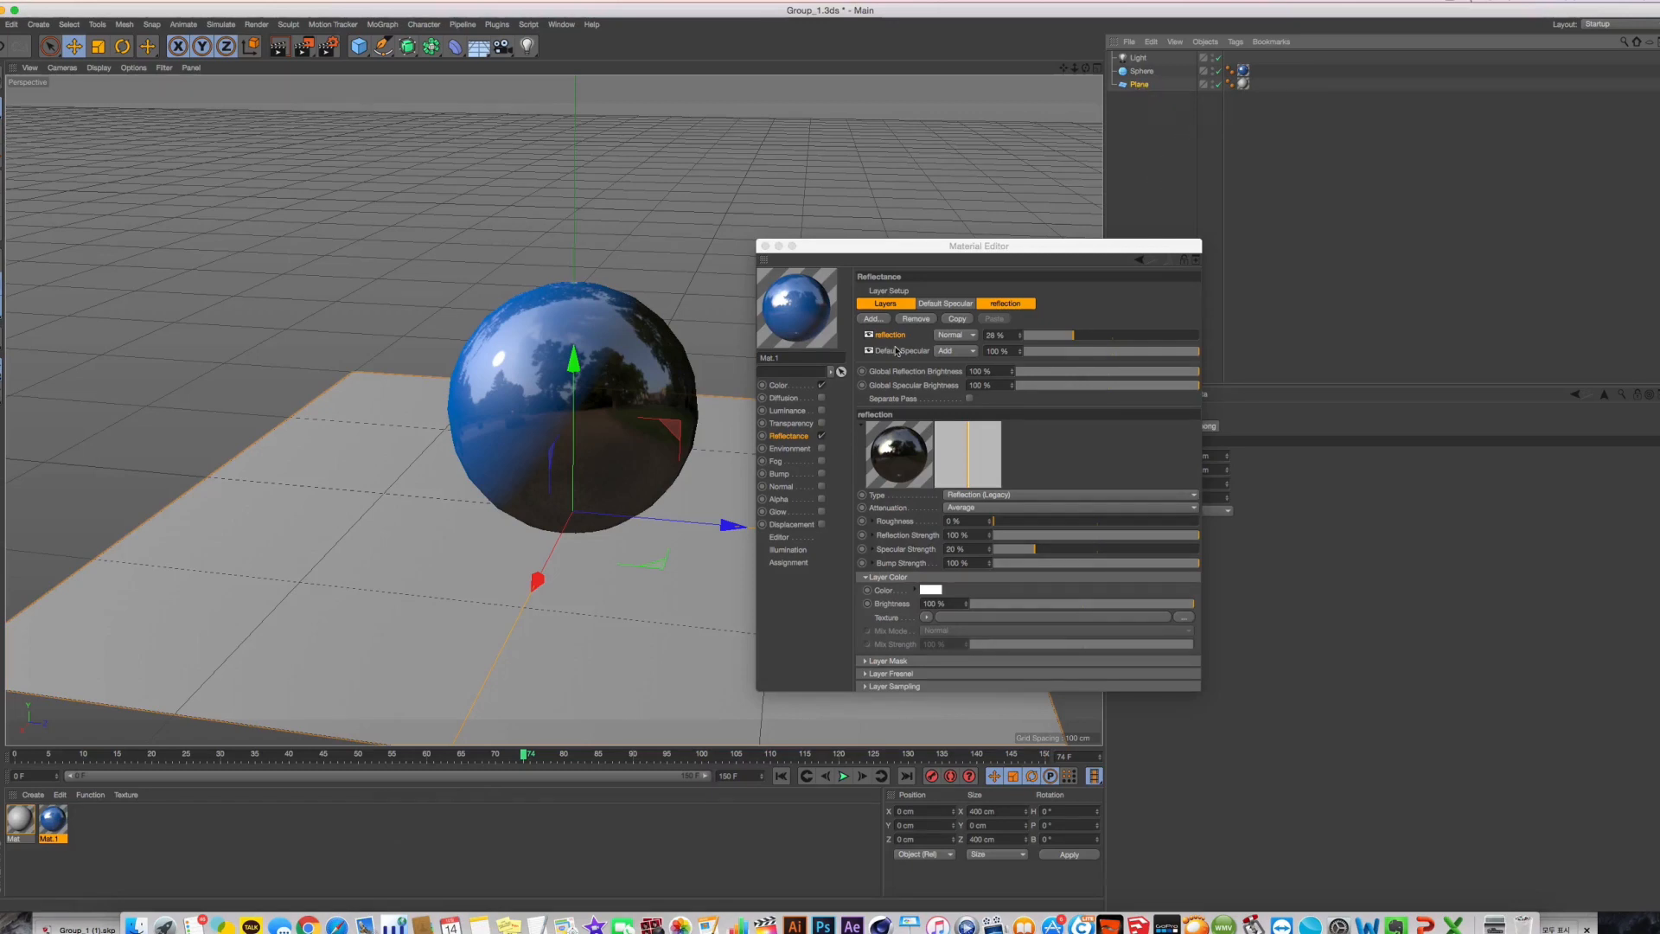
left_click_drag(799, 246, 752, 238)
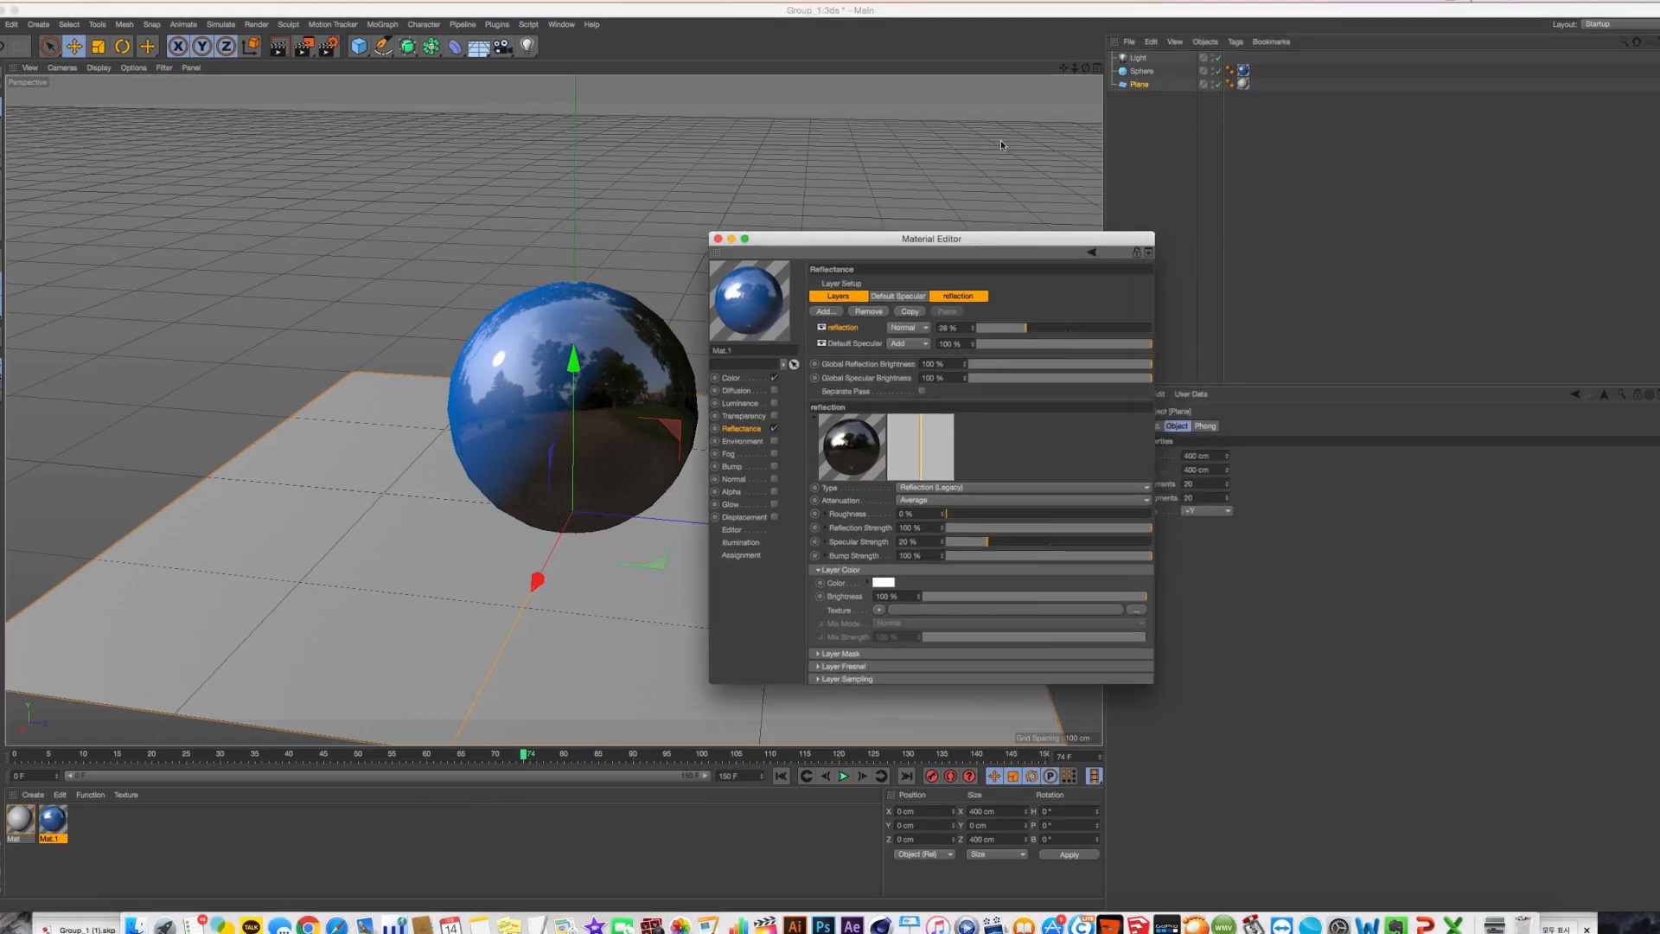
left_click(1140, 72)
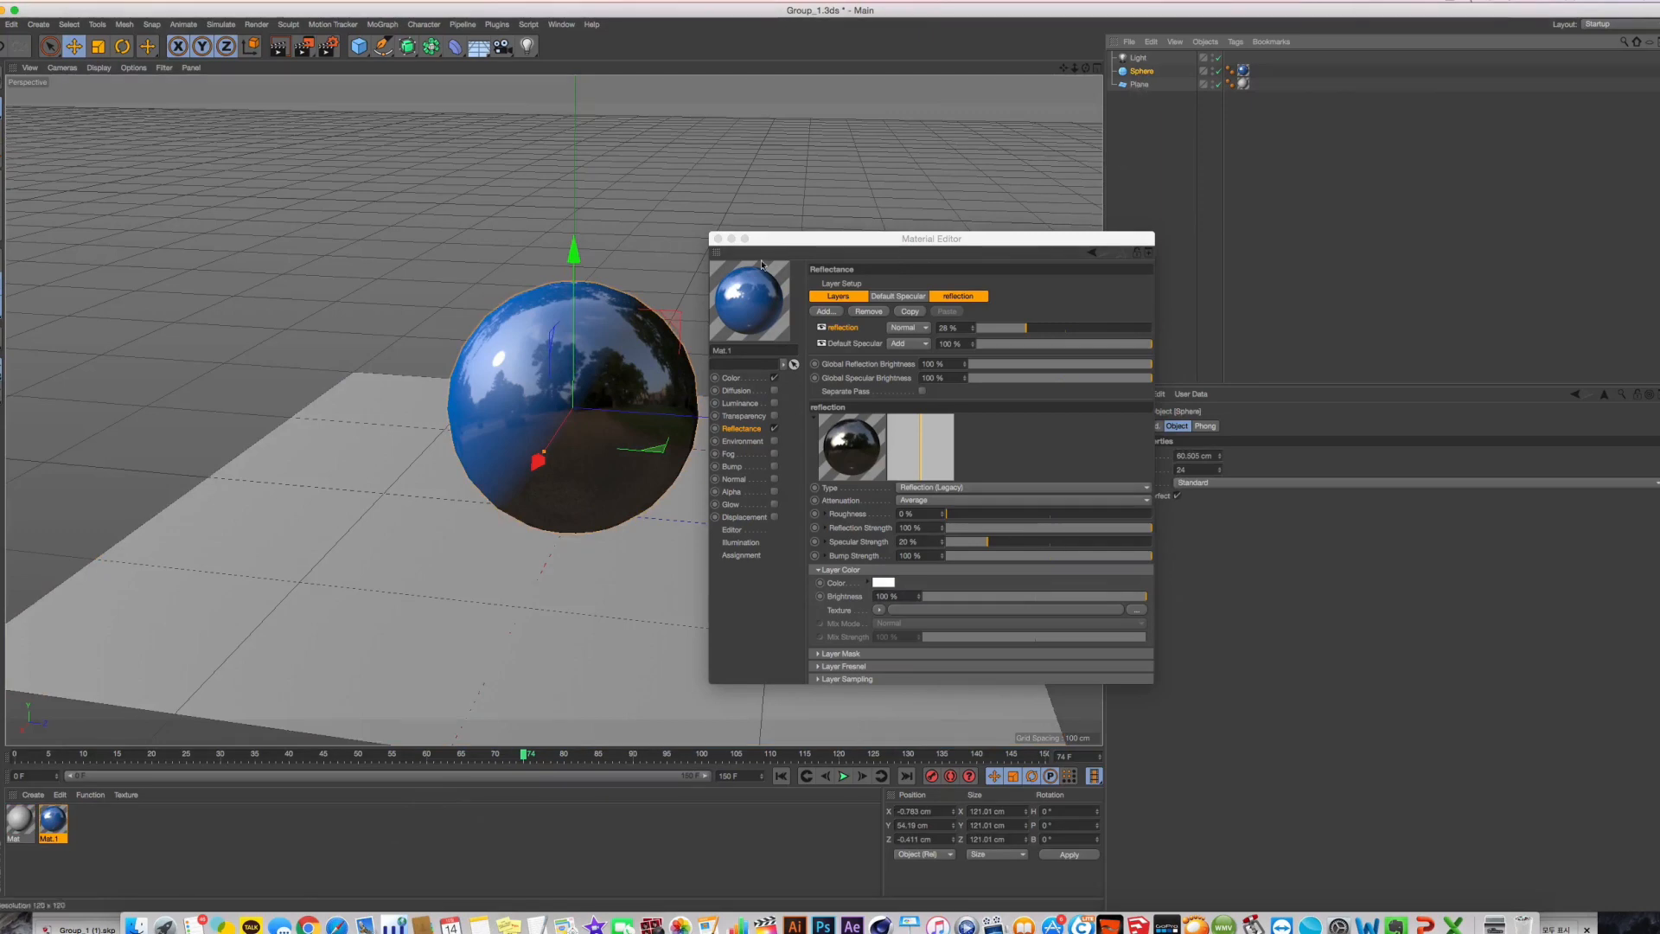
left_click(718, 239)
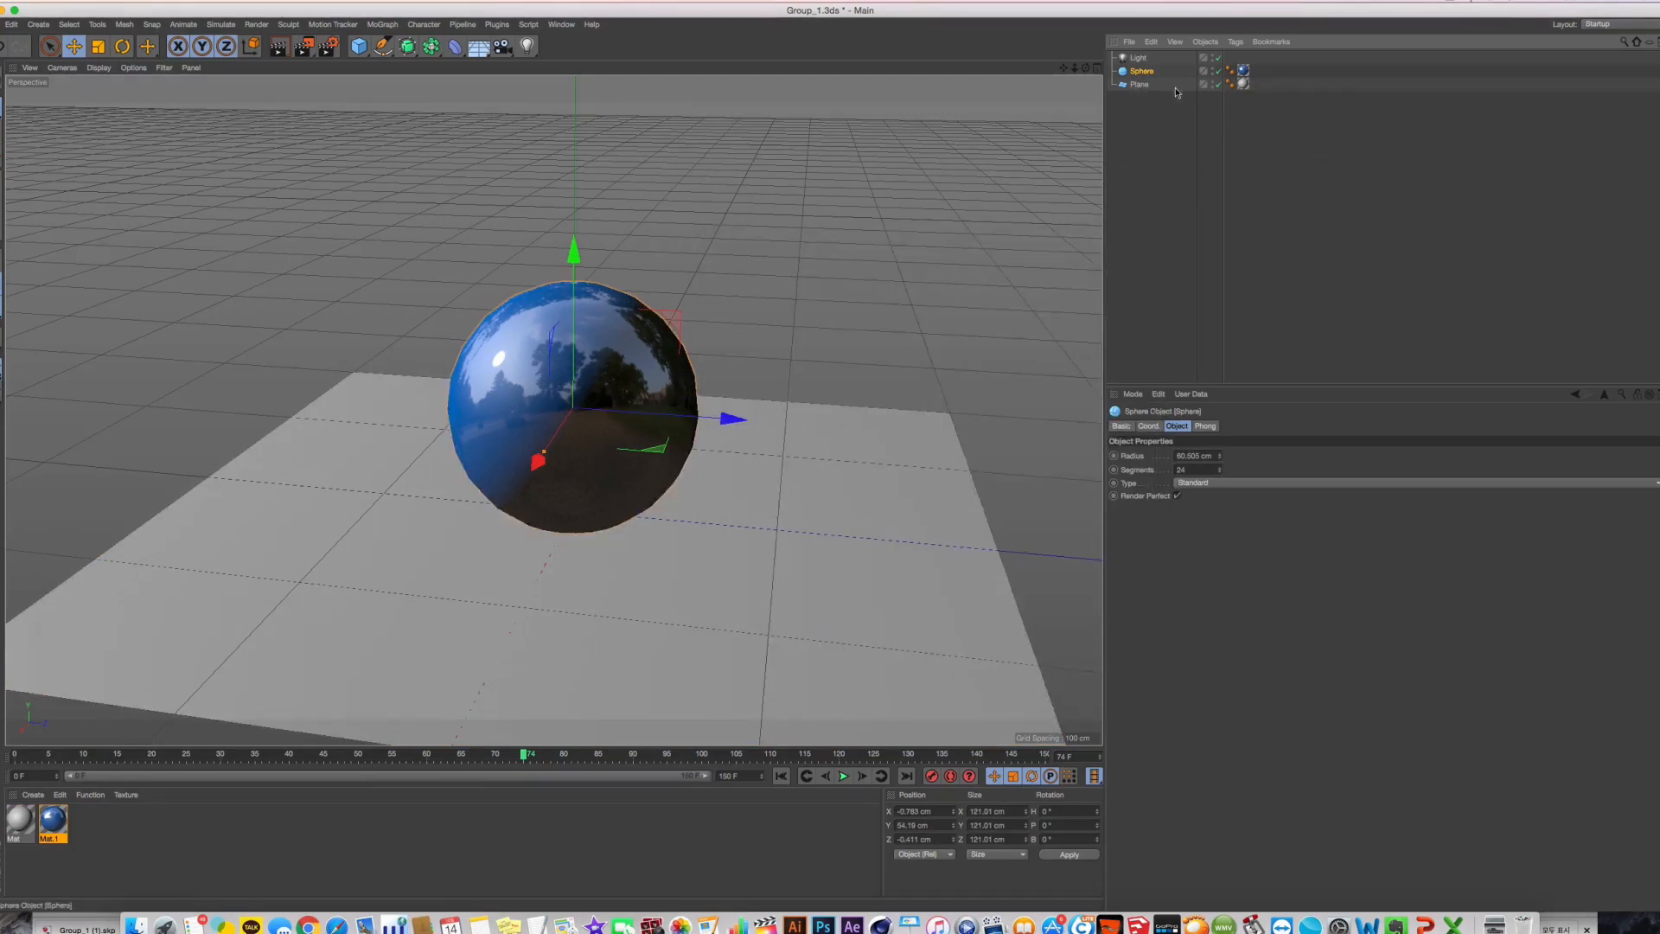
left_click(317, 54)
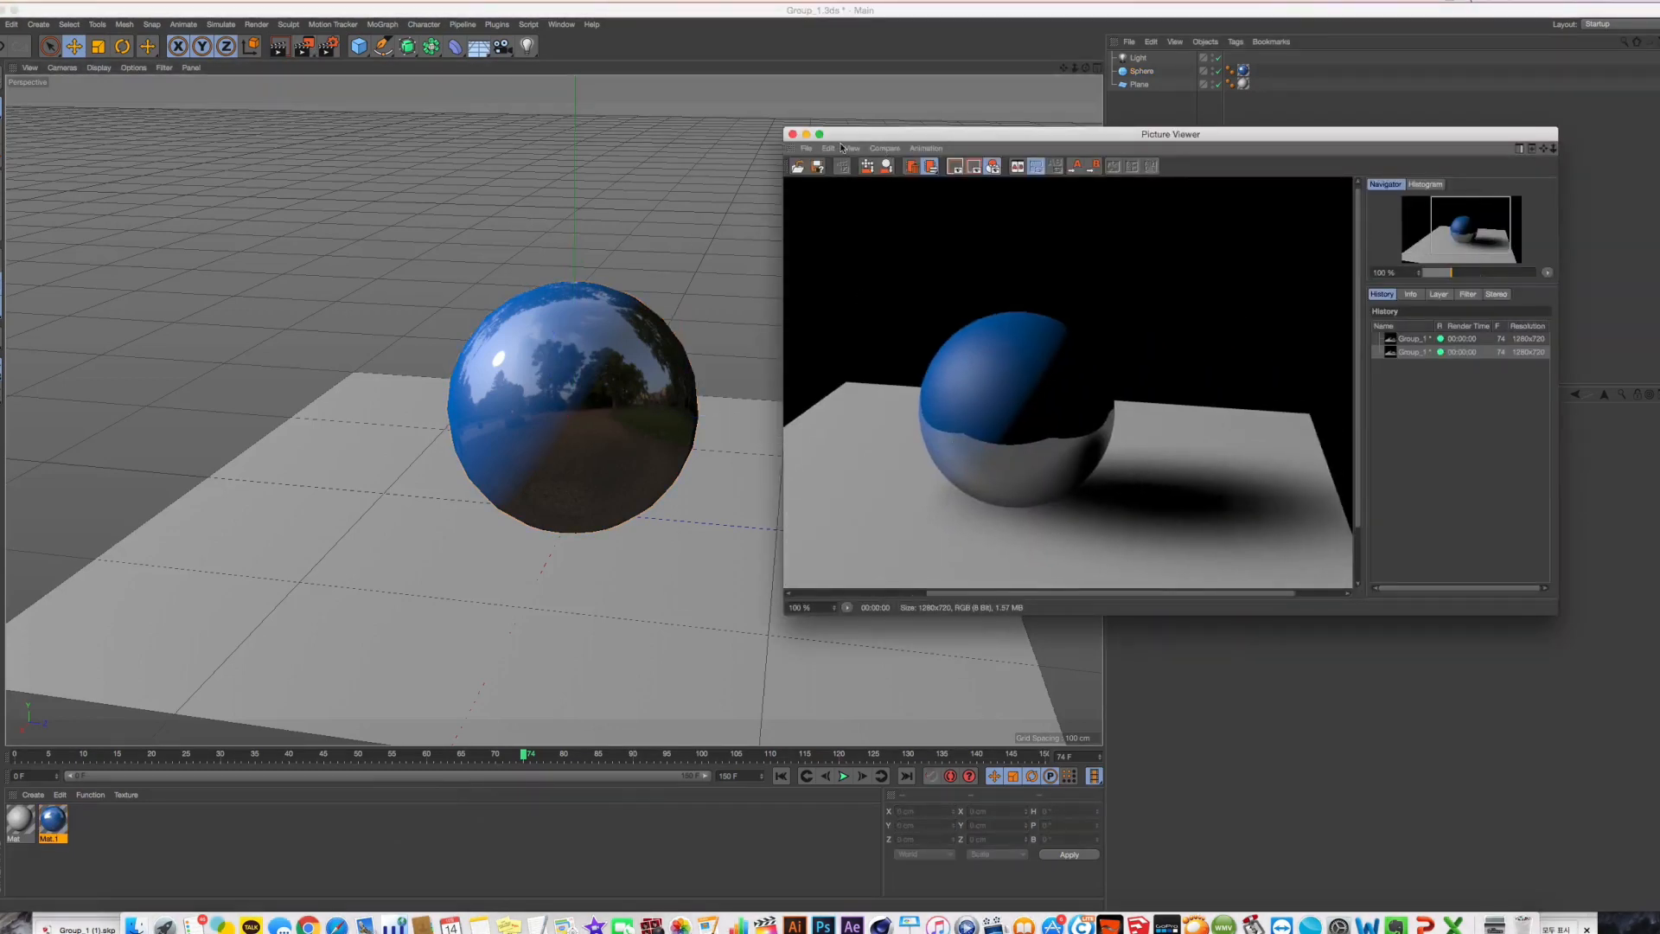
Reopen the Picture Viewer, examine the rendered sphere's reflection and shadow, and close the viewer
left_click(575, 52)
left_click(561, 24)
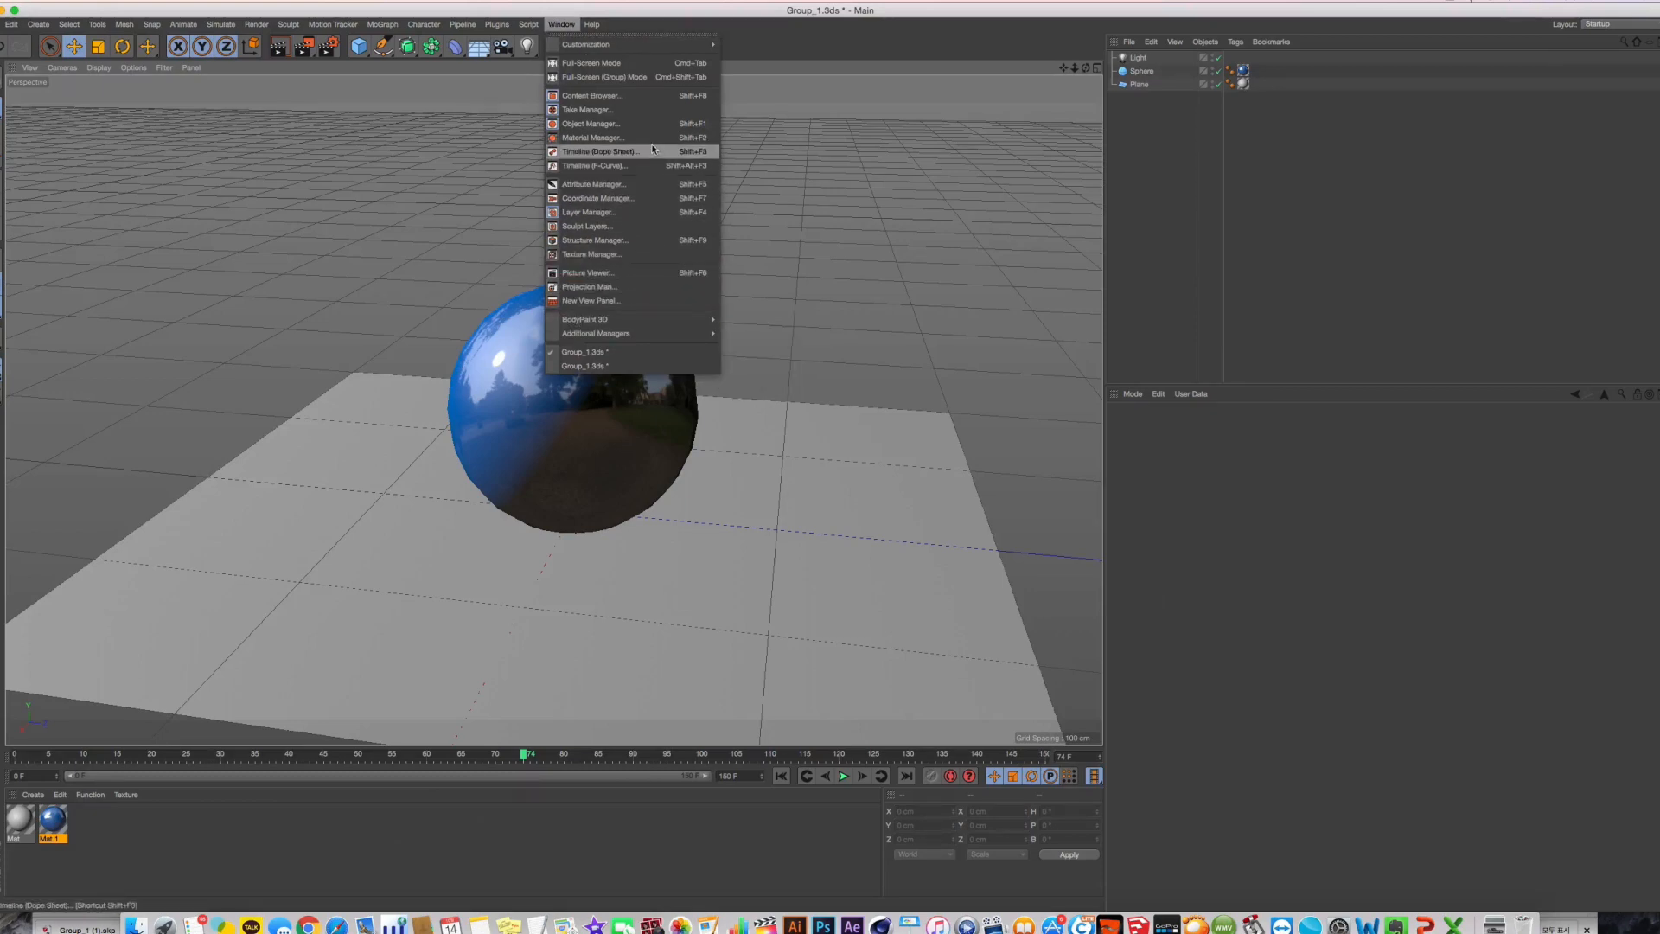
left_click(620, 273)
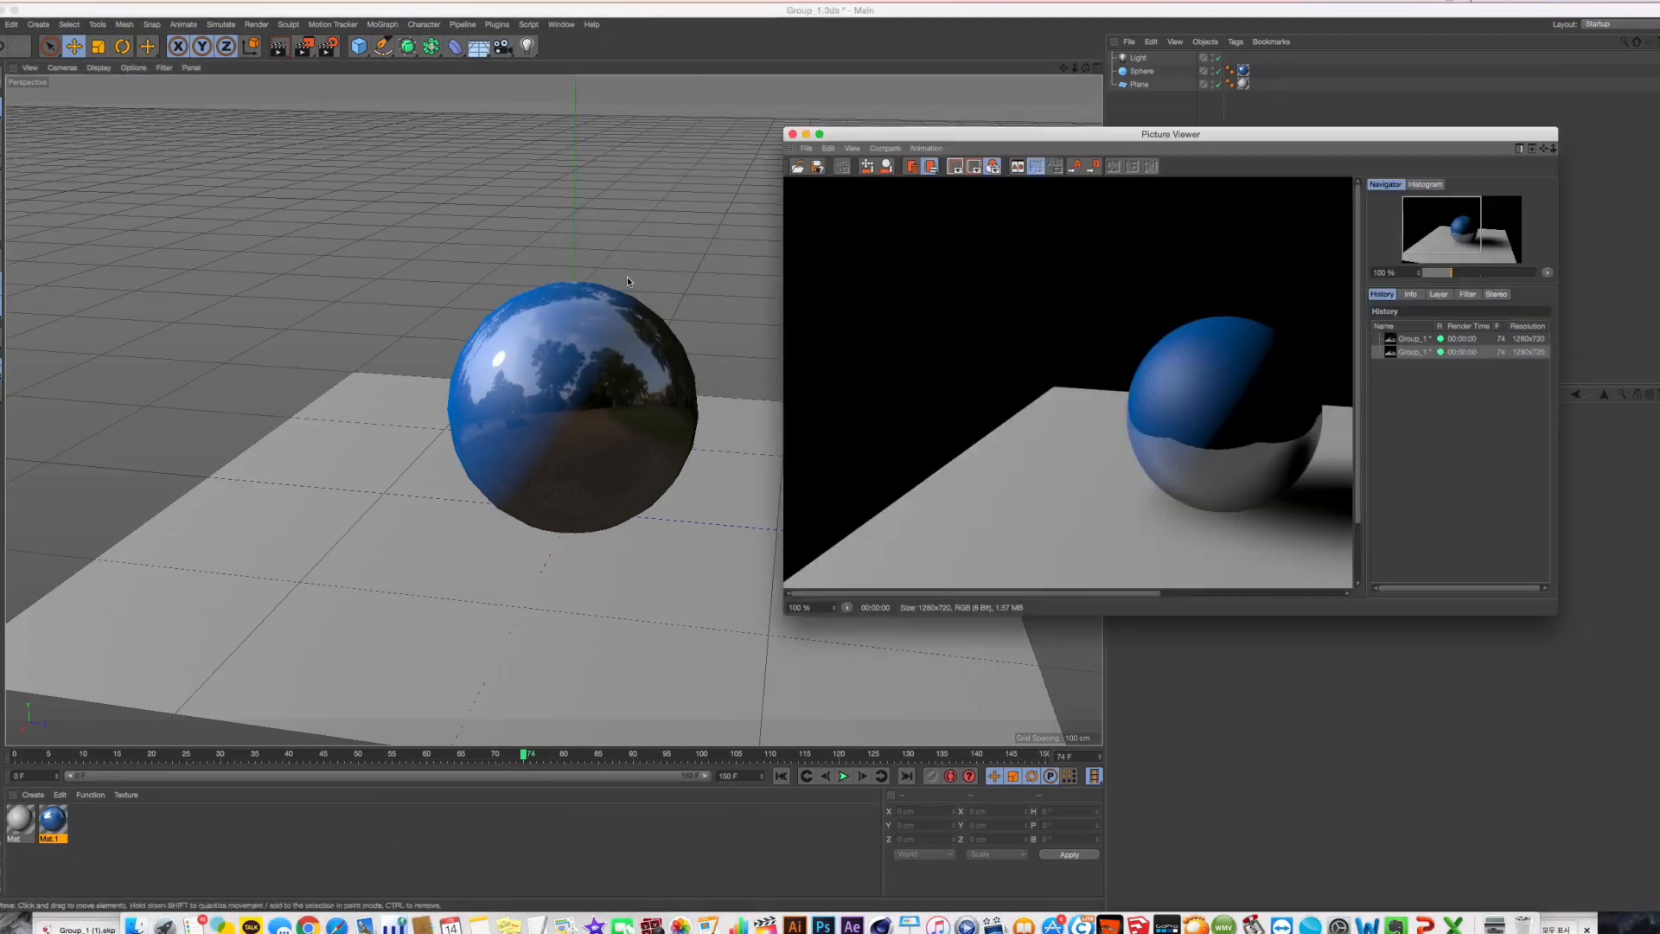
left_click(778, 113)
key("shift+r")
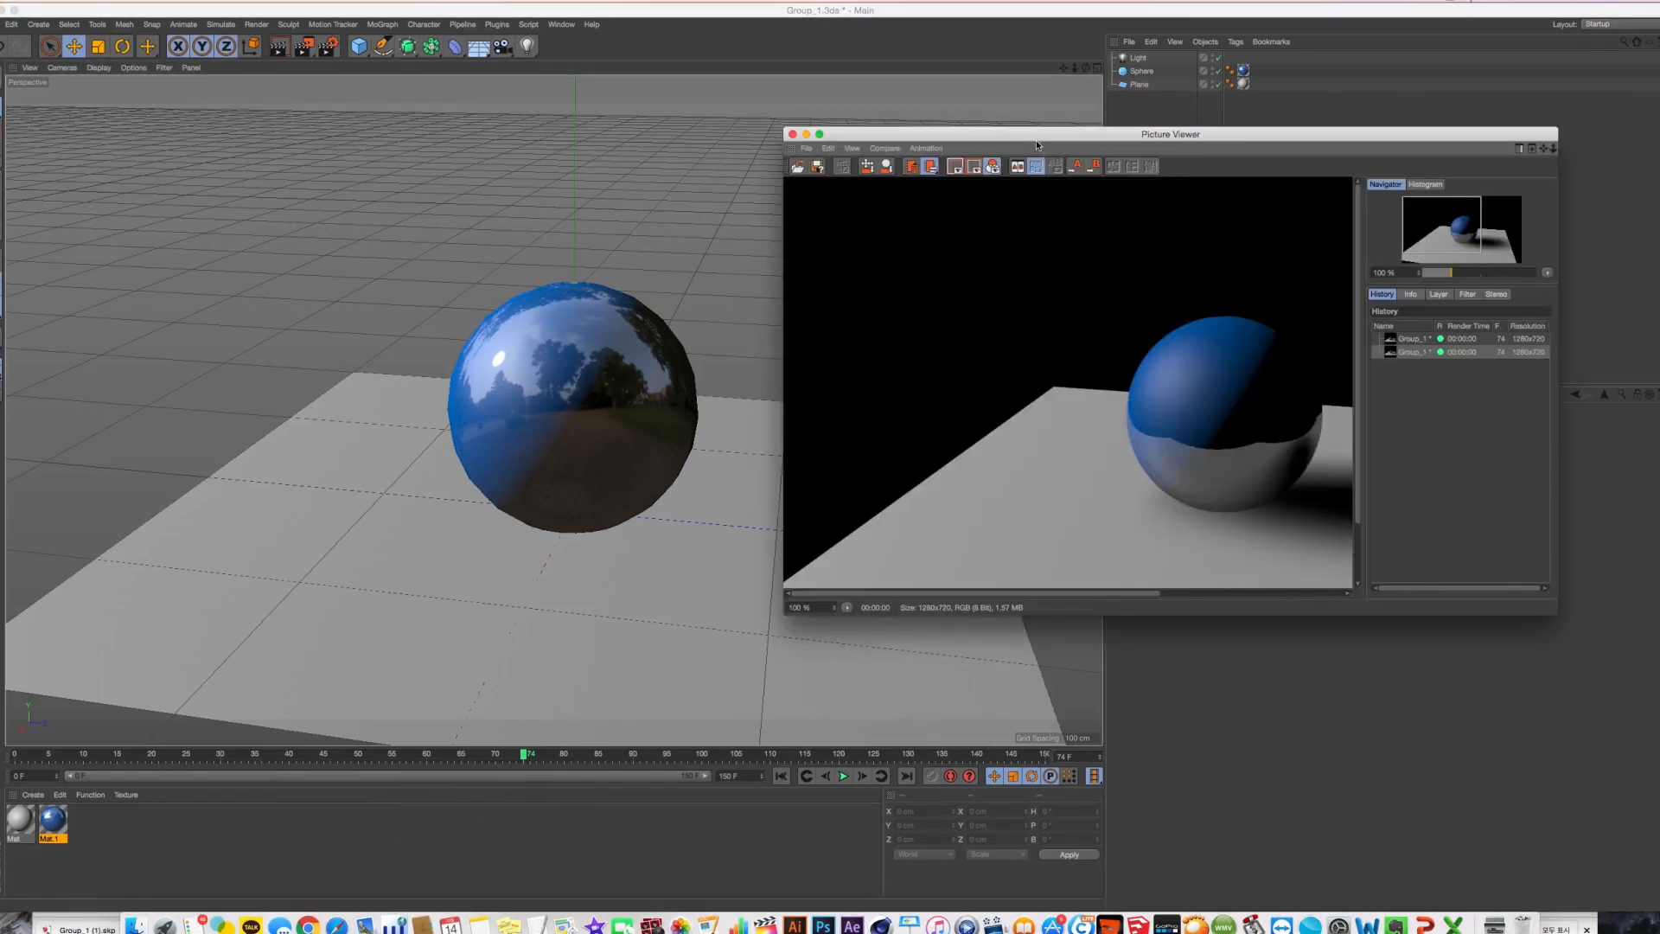
left_click_drag(1036, 134, 750, 134)
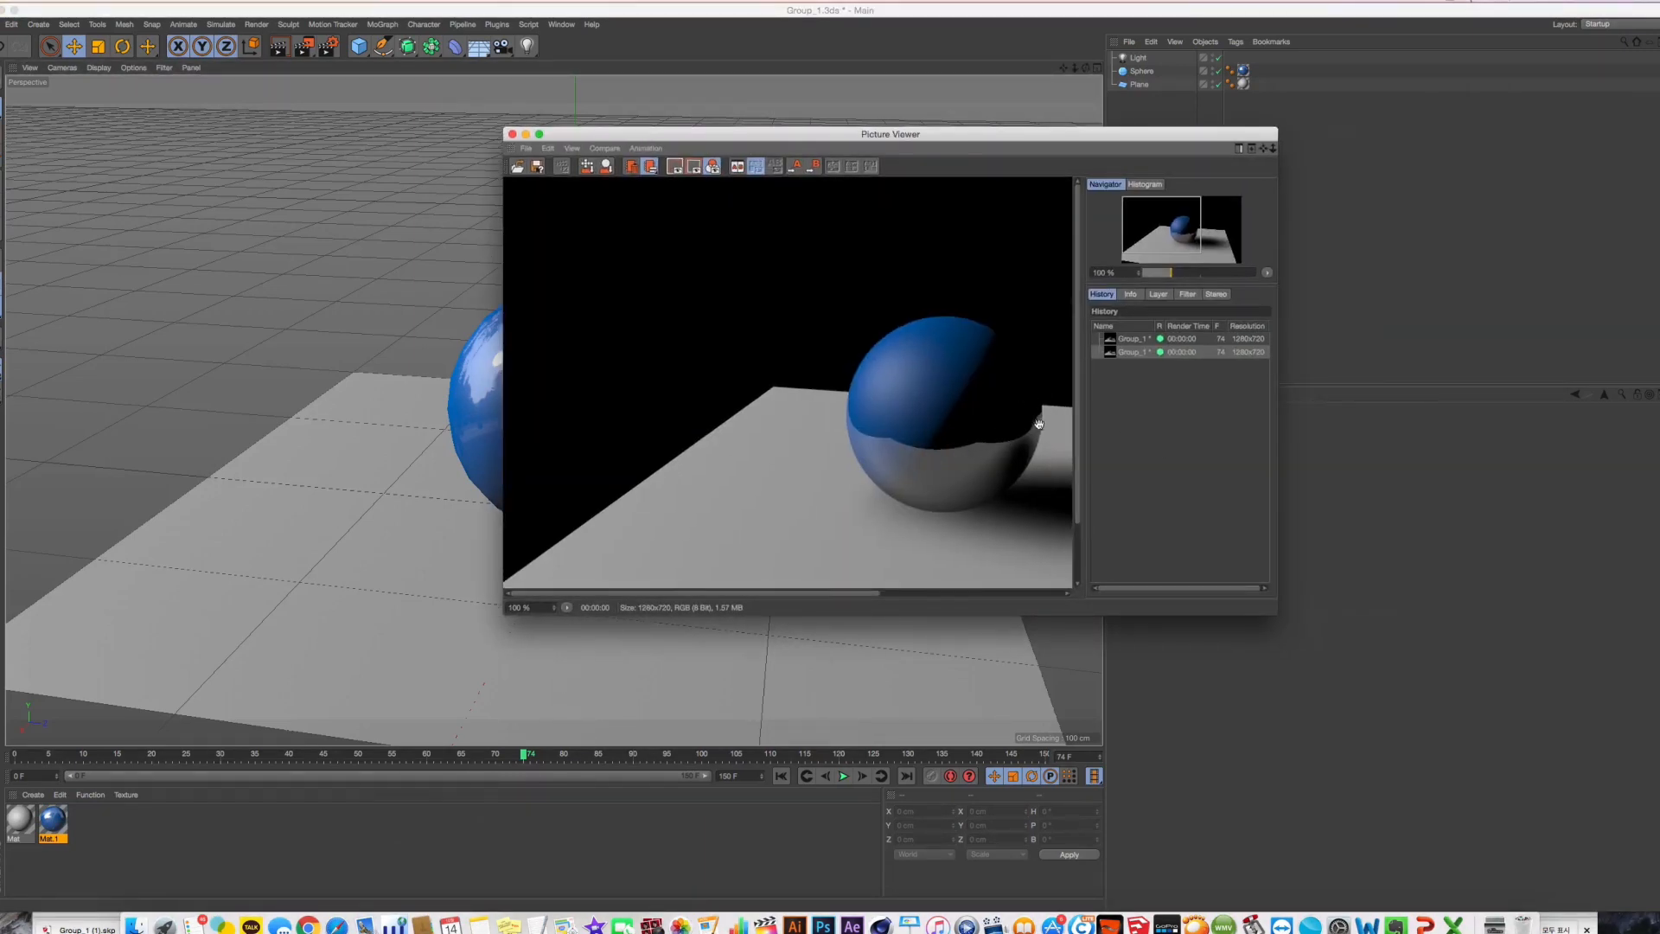
left_click_drag(899, 430, 776, 355)
left_click_drag(532, 135, 791, 308)
left_click(772, 307)
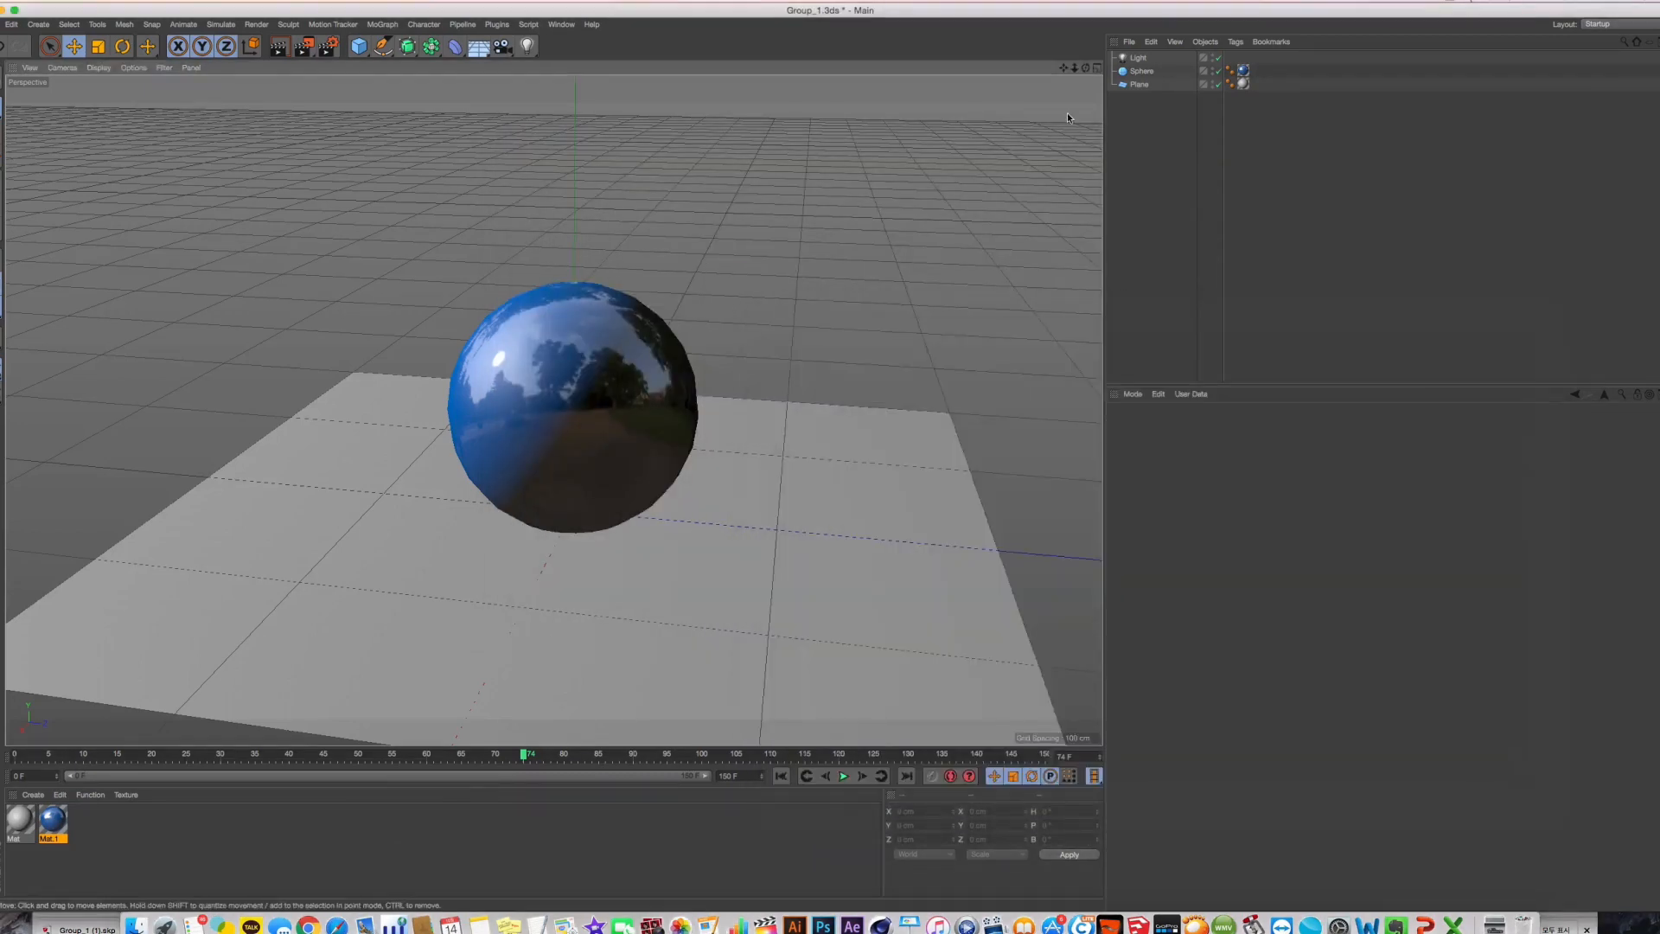
Add a Bake Texture tag to the Sphere object
left_click(1140, 72)
right_click(1139, 76)
mouse_move(1227, 82)
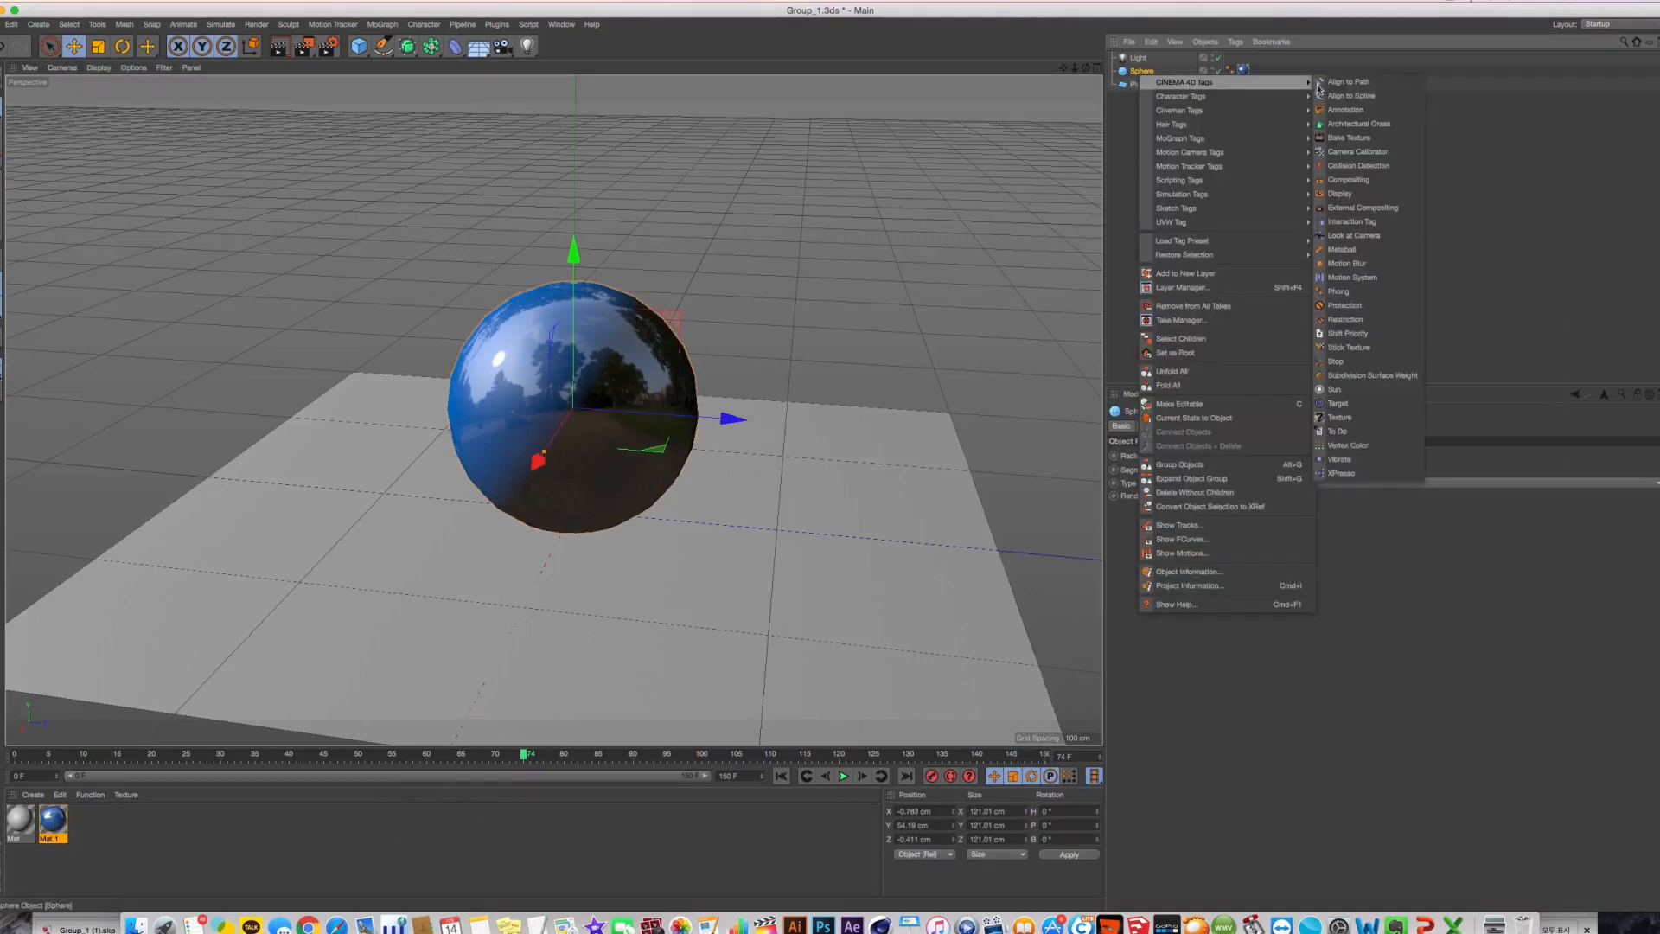
left_click(1338, 136)
Name the Bake Texture output file "Sphere_reflection bake" and save it in the Downloads folder
left_click(1156, 427)
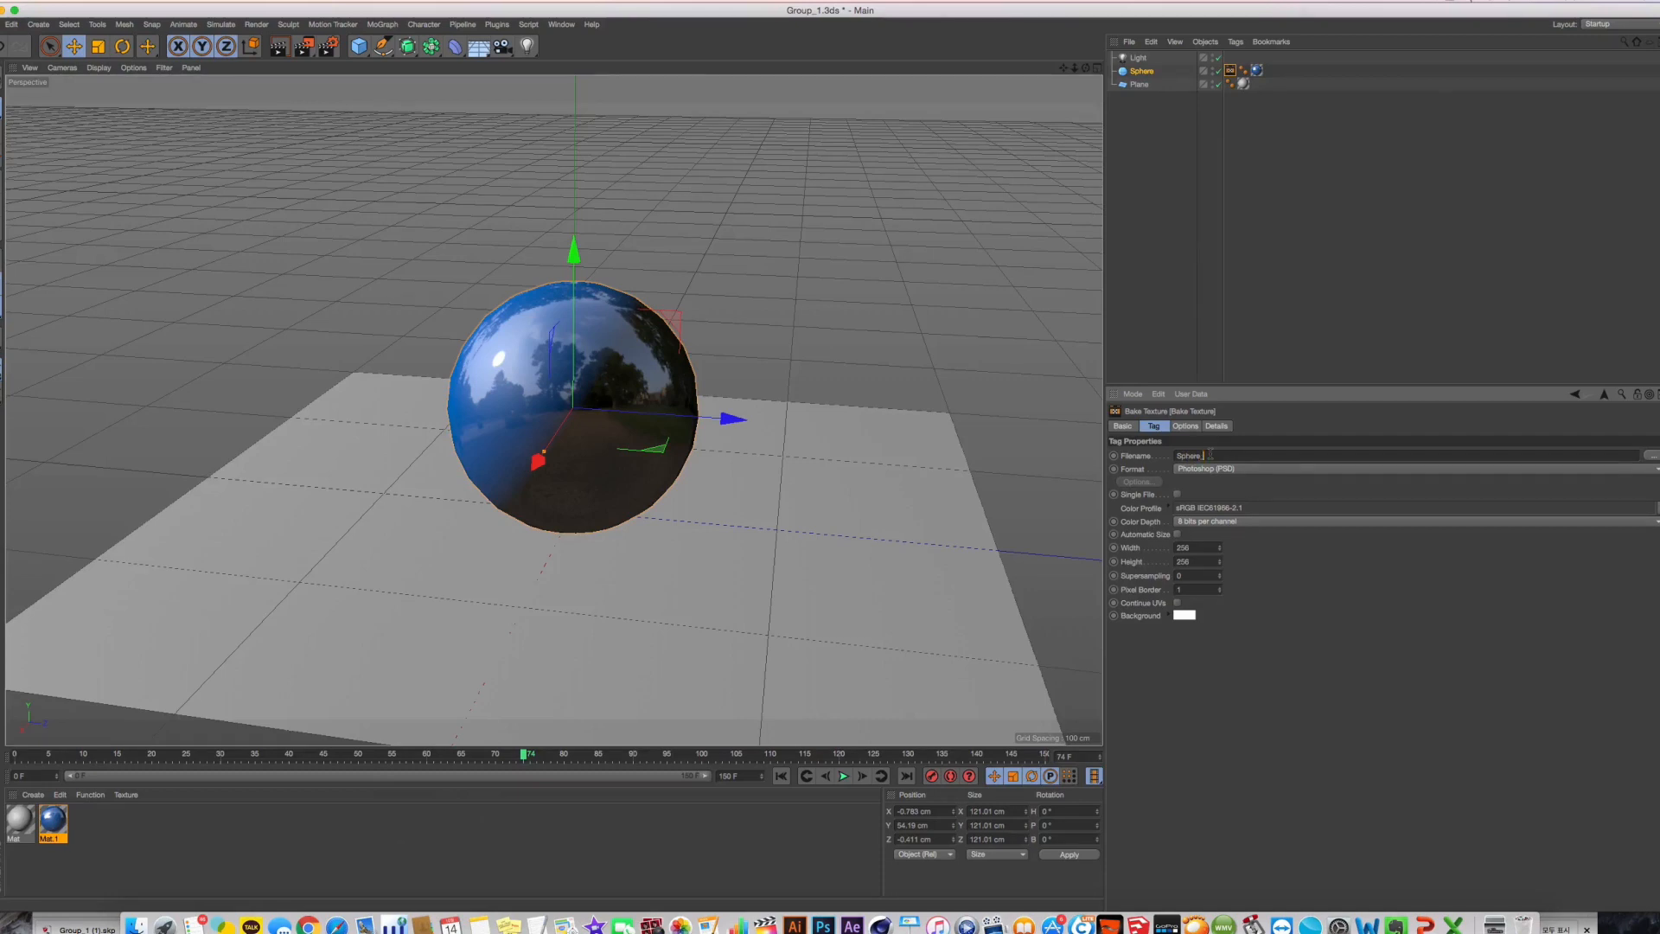
type("flect")
key("BackSpace")
key("BackSpace")
key("BackSpace")
key("BackSpace")
key("BackSpace")
type("flection")
left_click(1652, 456)
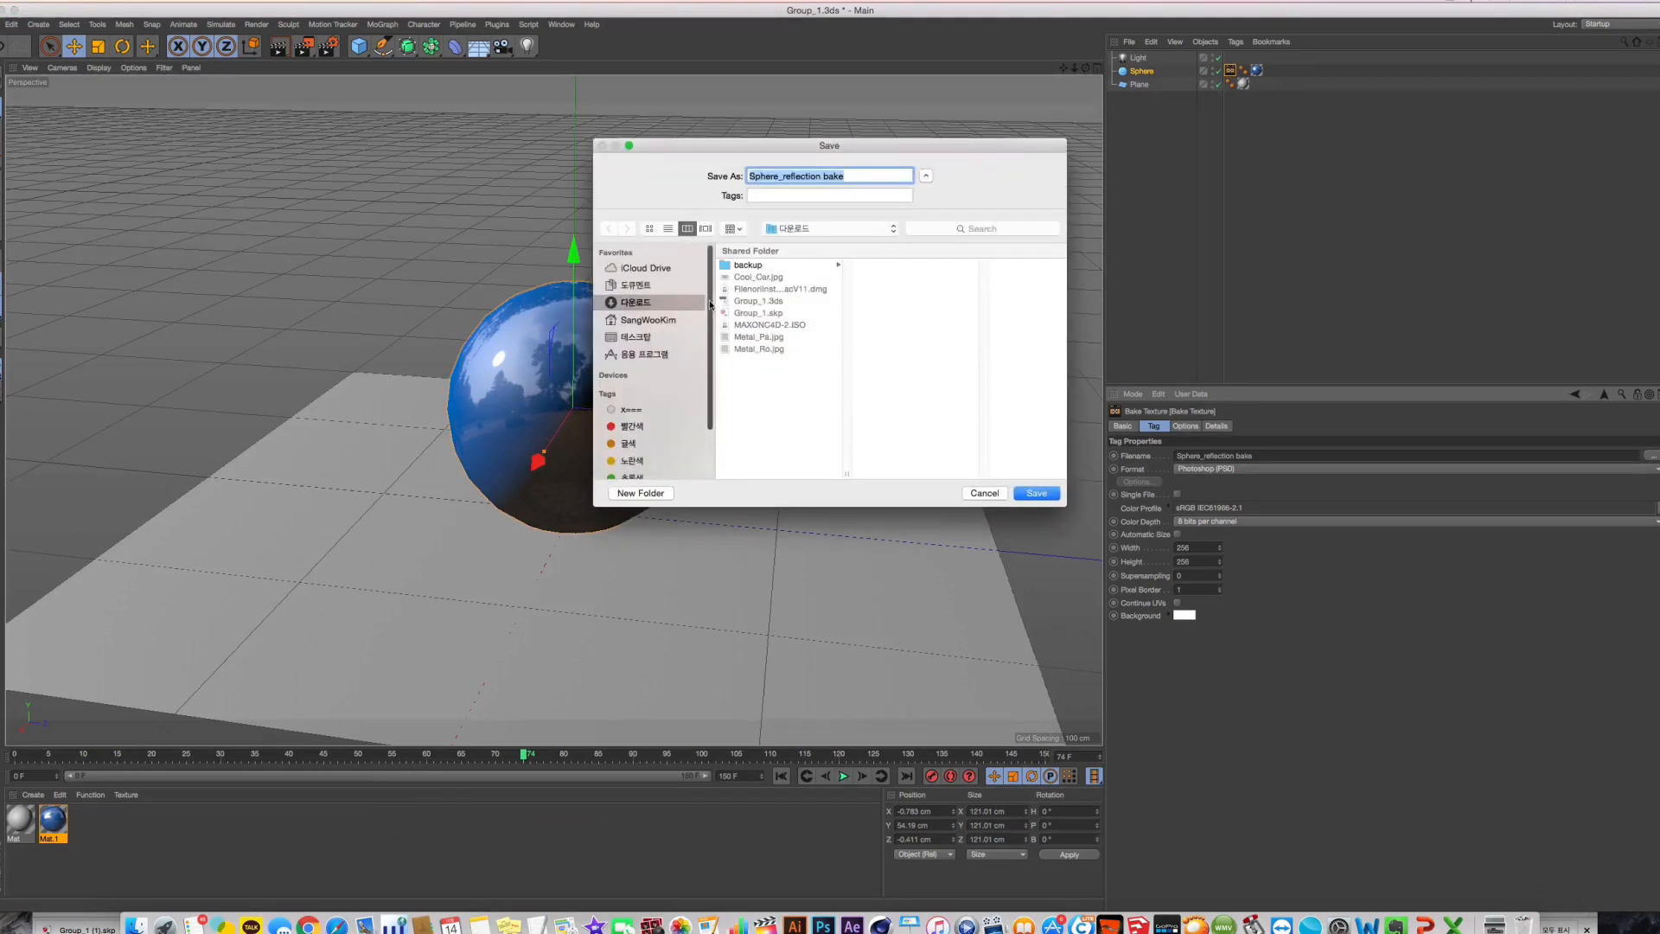
left_click(1035, 493)
Choose Photoshop (PSD) as the bake format and enable Single File
left_click(1201, 474)
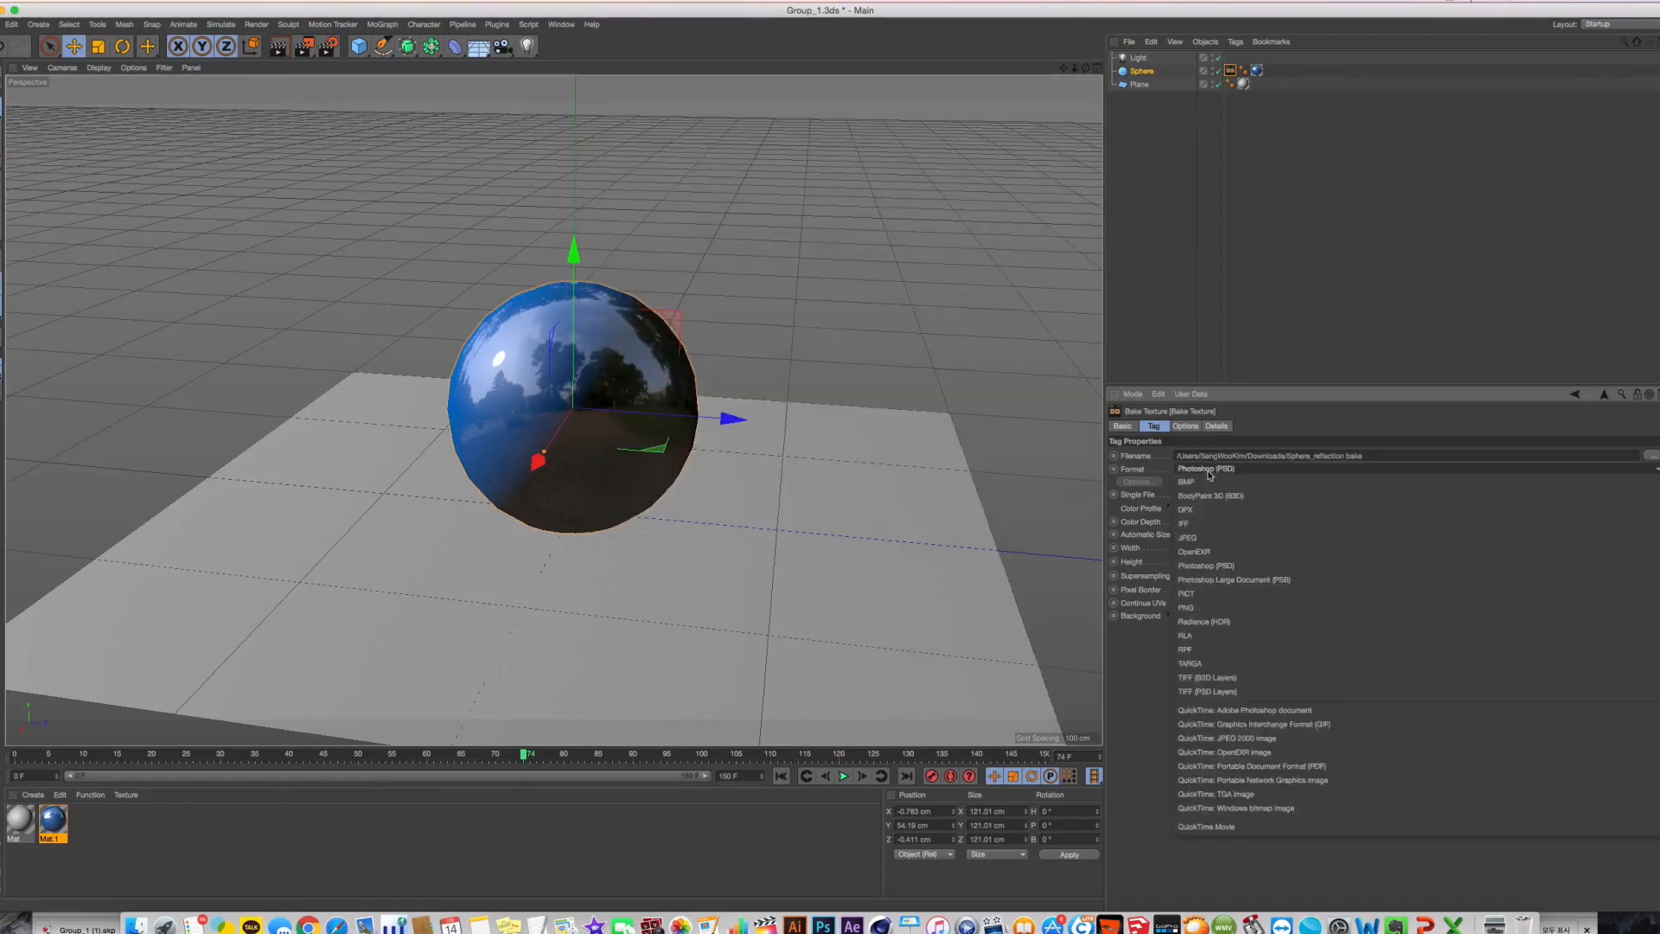
left_click(1208, 474)
left_click(1217, 472)
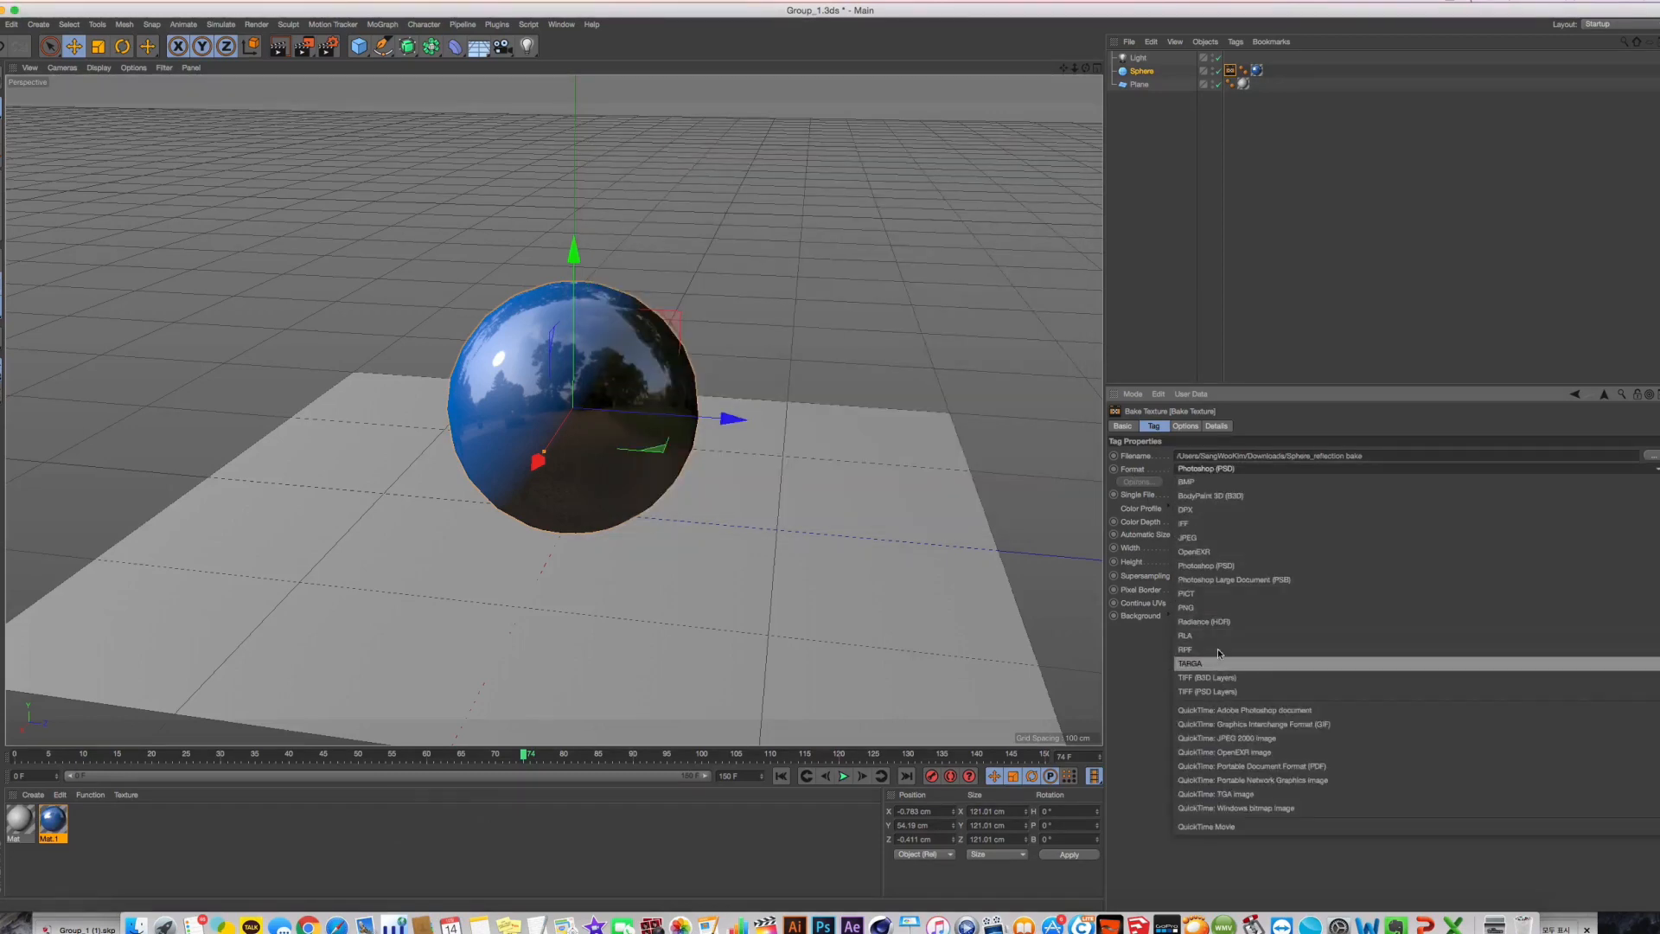
left_click(1205, 565)
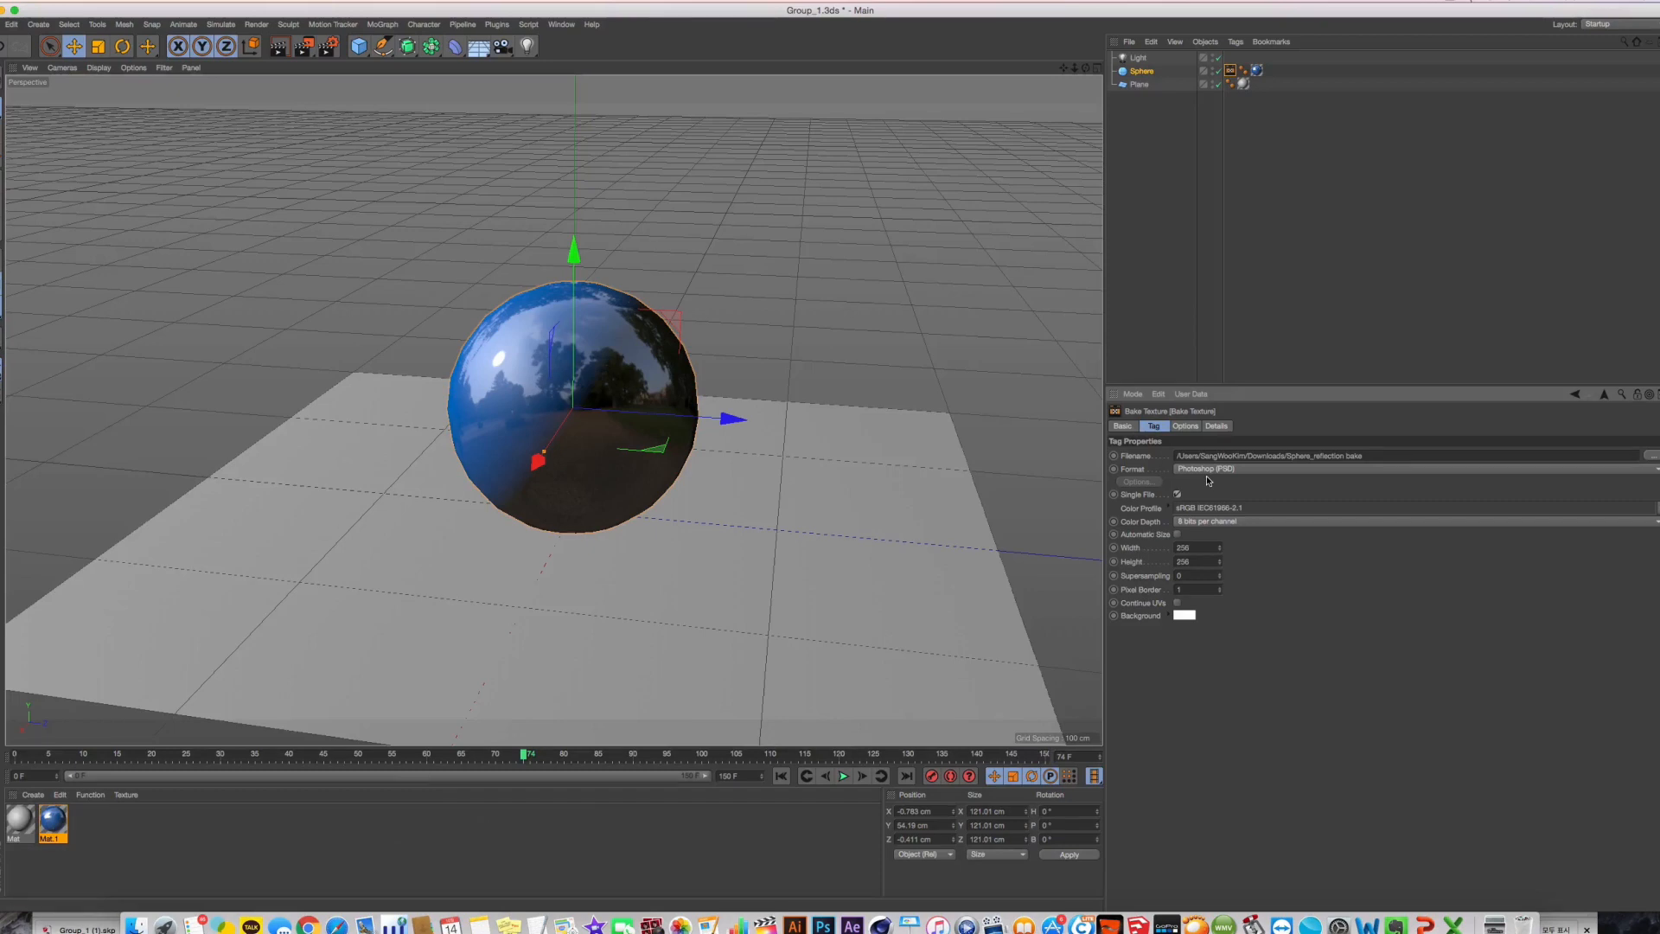
Try TARGA as the bake format, and return the format to Photoshop (PSD)
left_click(1209, 472)
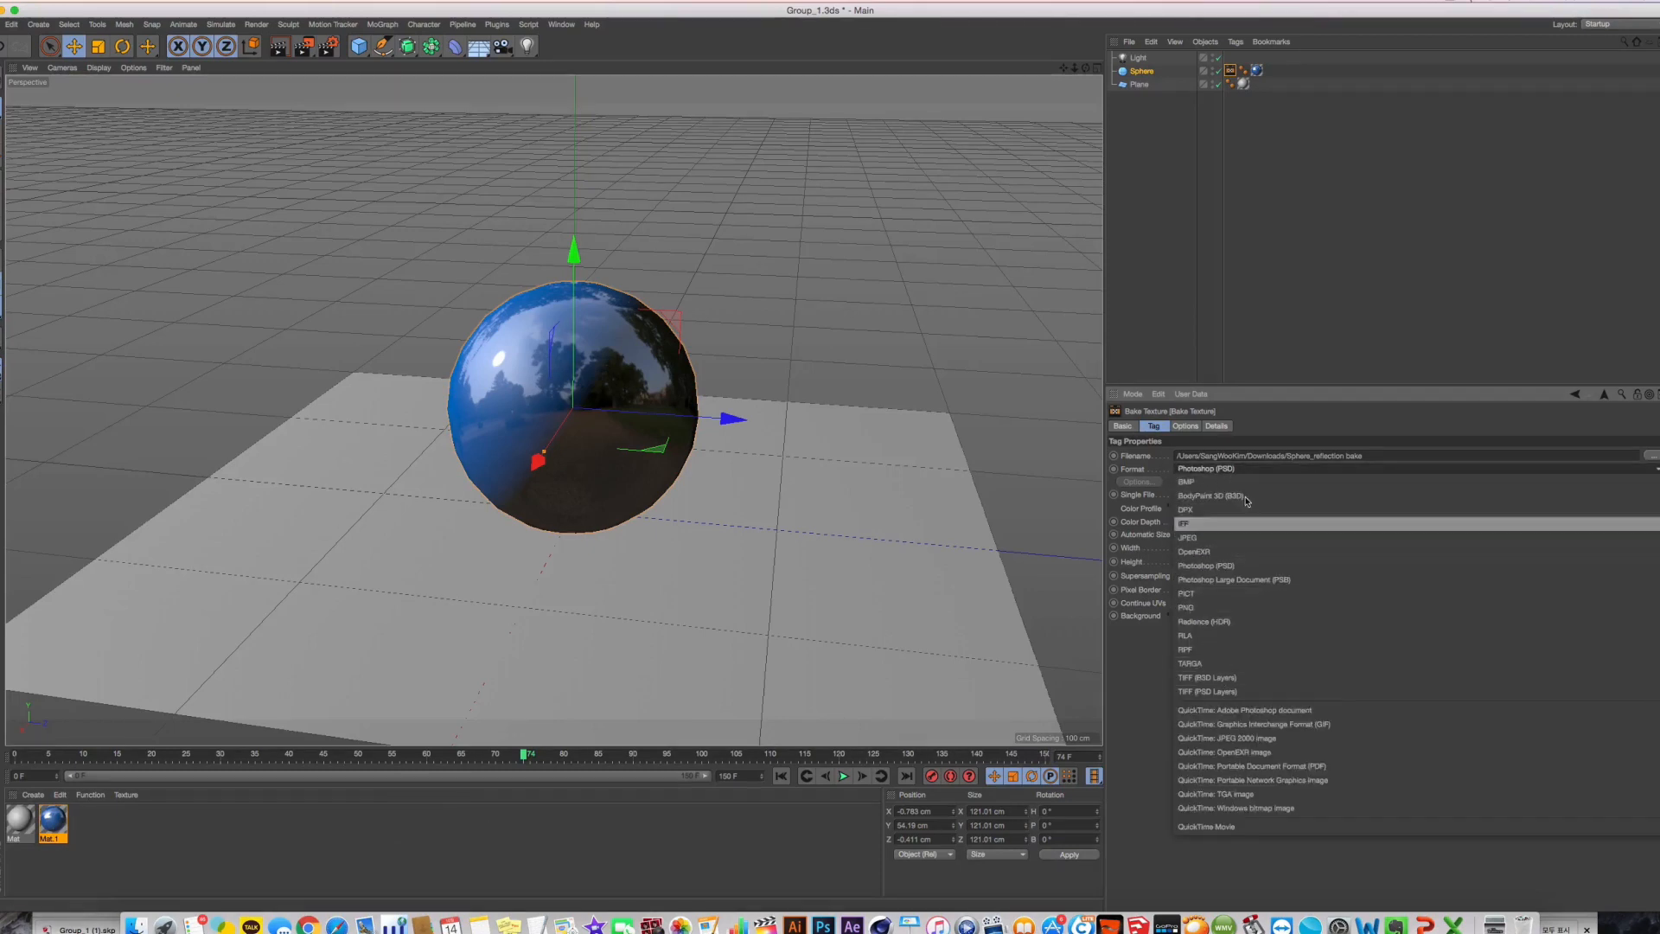
left_click(1214, 667)
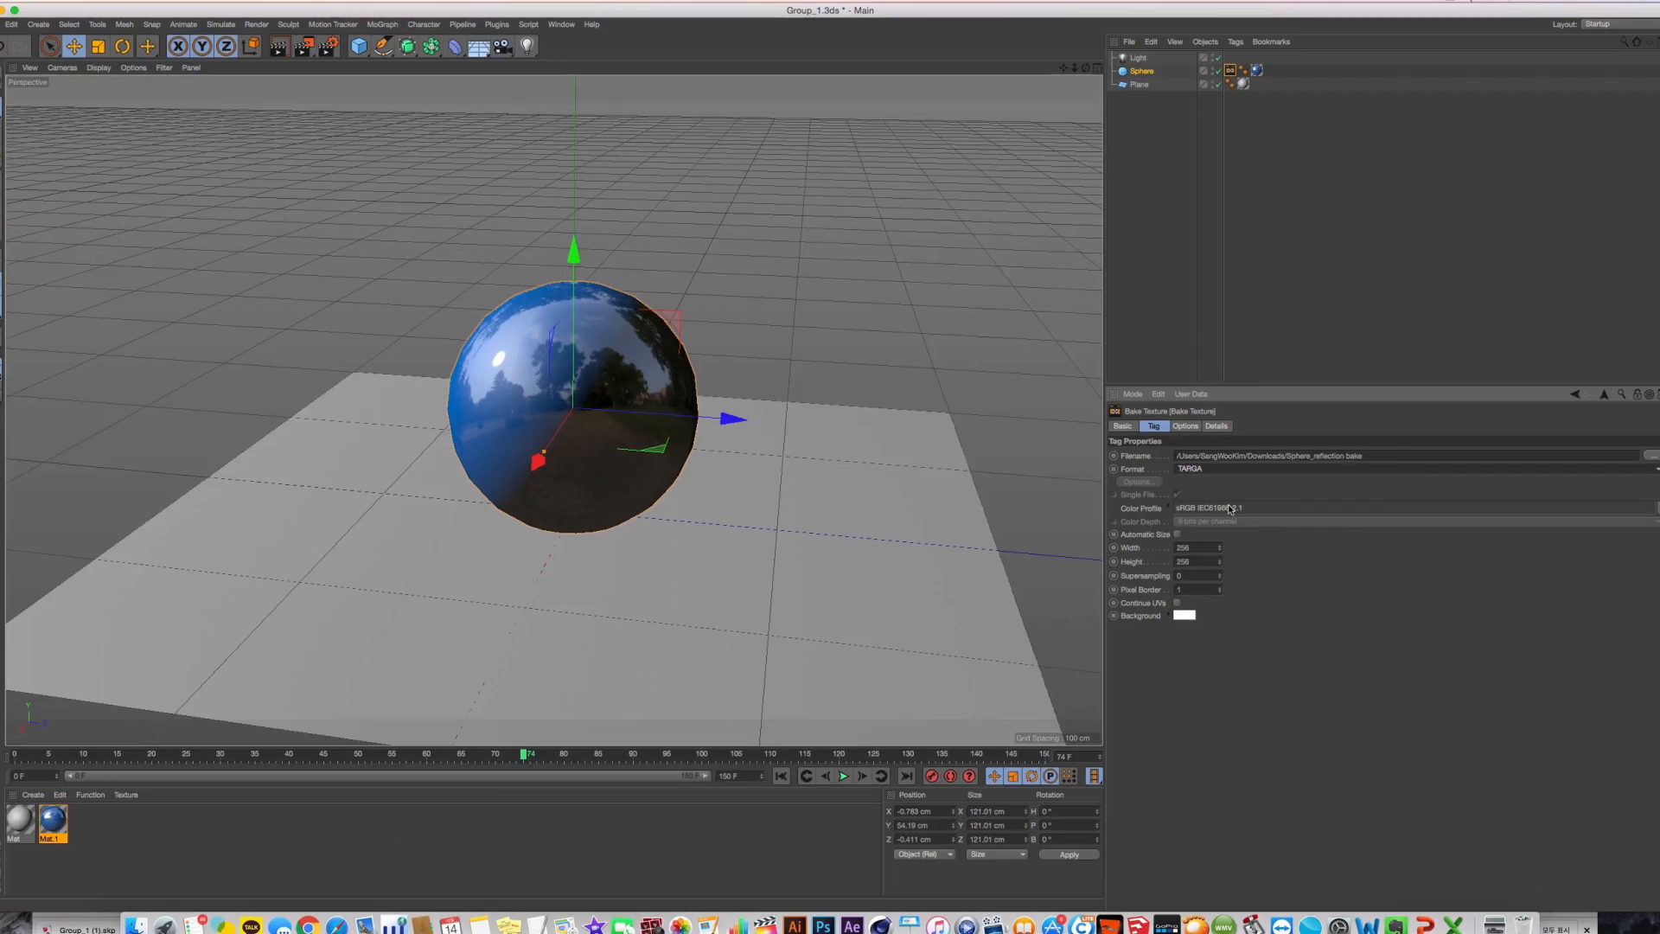
left_click(1146, 536)
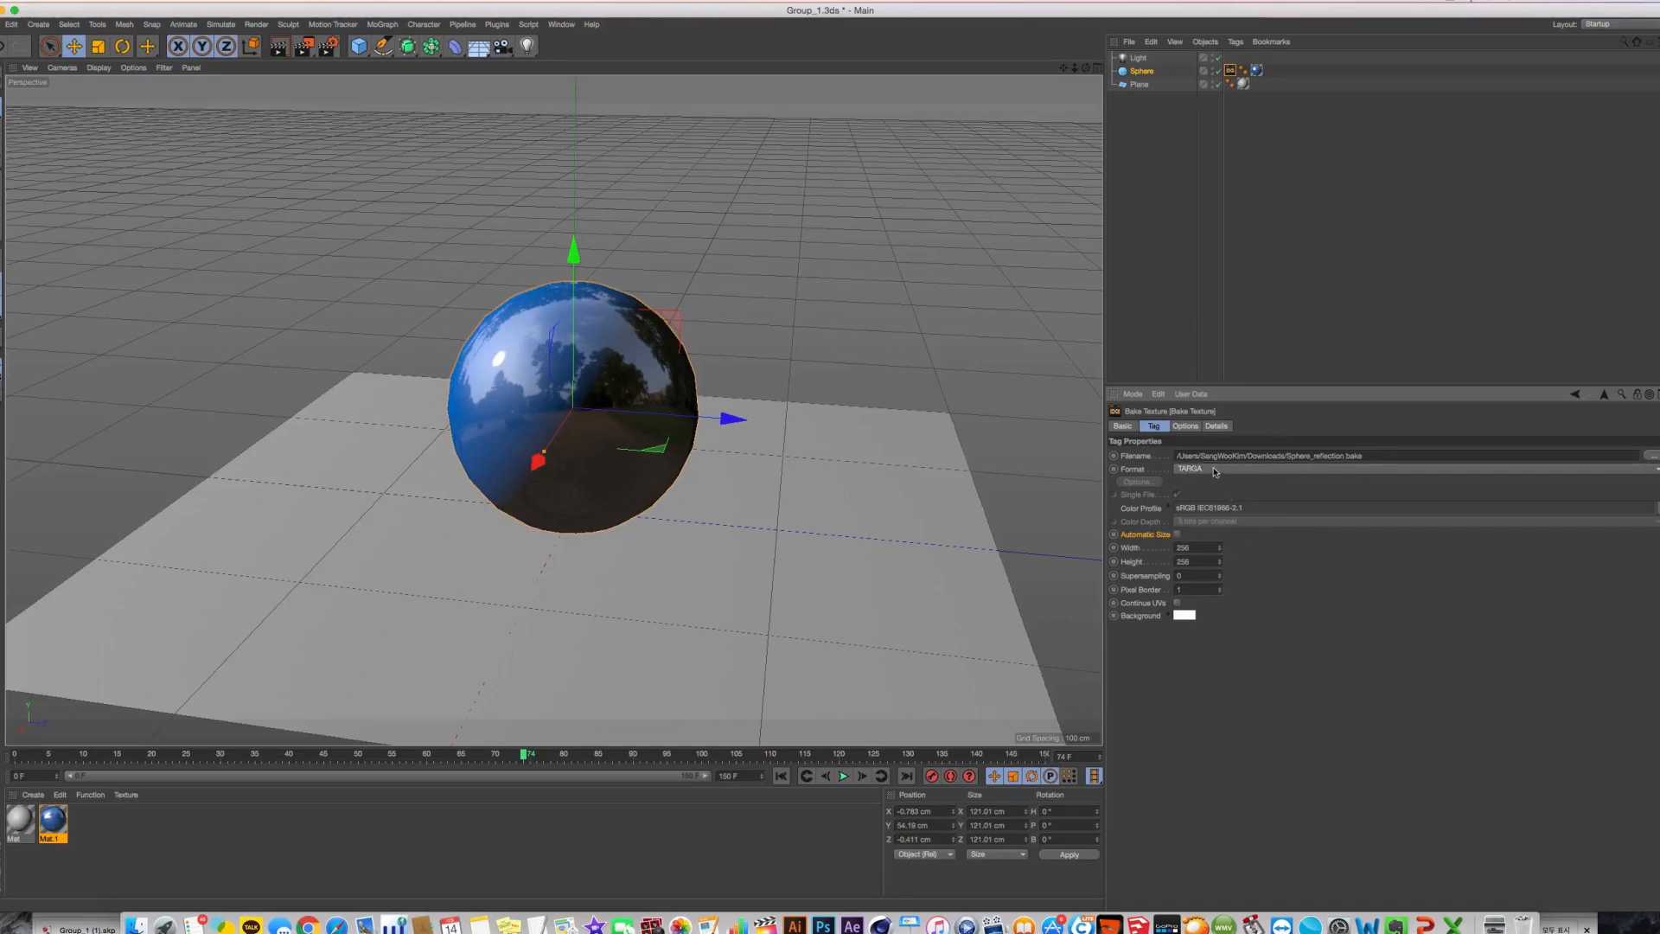
left_click(1210, 469)
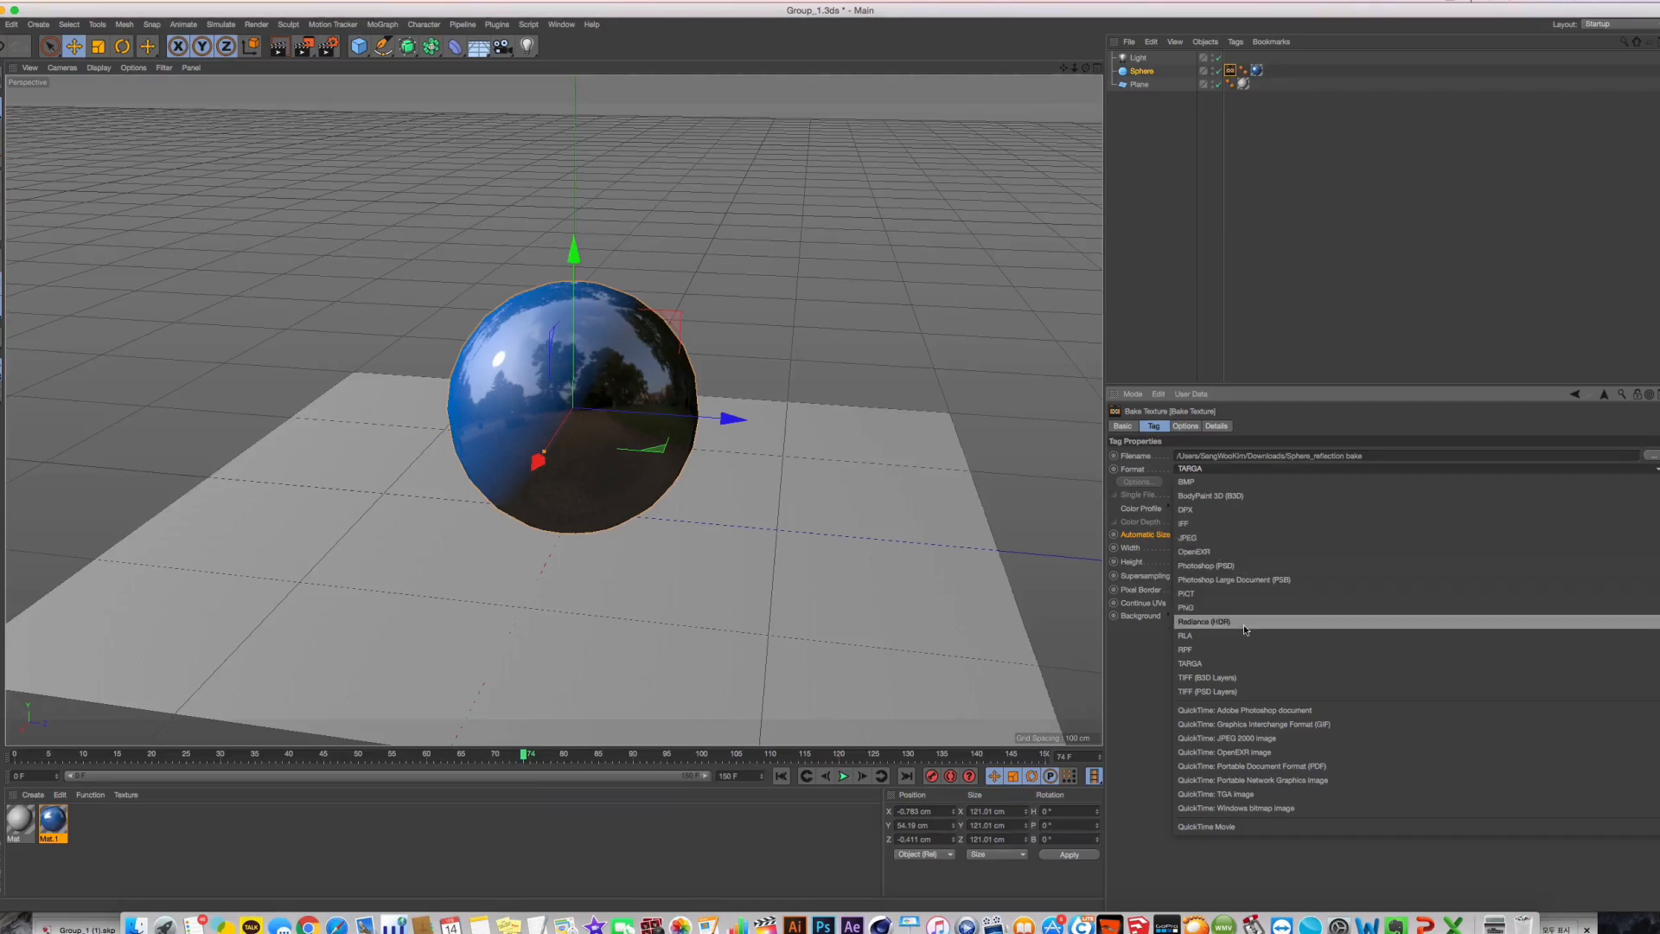
left_click(1228, 566)
Set the bake's color depth to 16 bits per channel and its width and height to 500, with Automatic Size off
left_click(1196, 524)
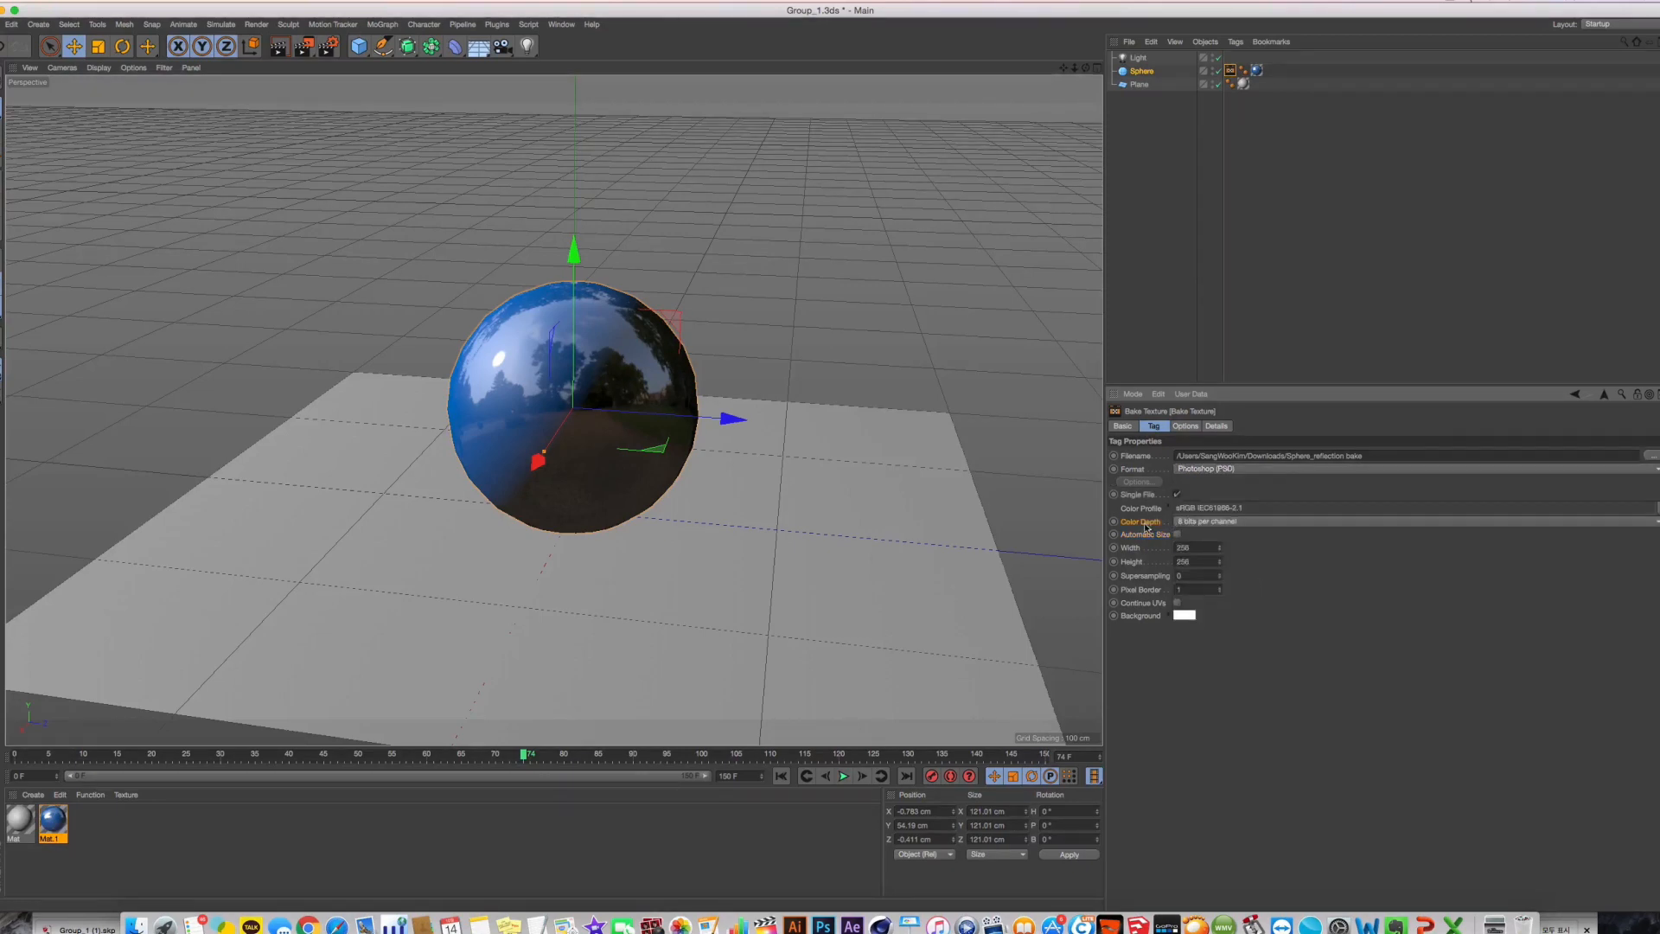
left_click(1245, 549)
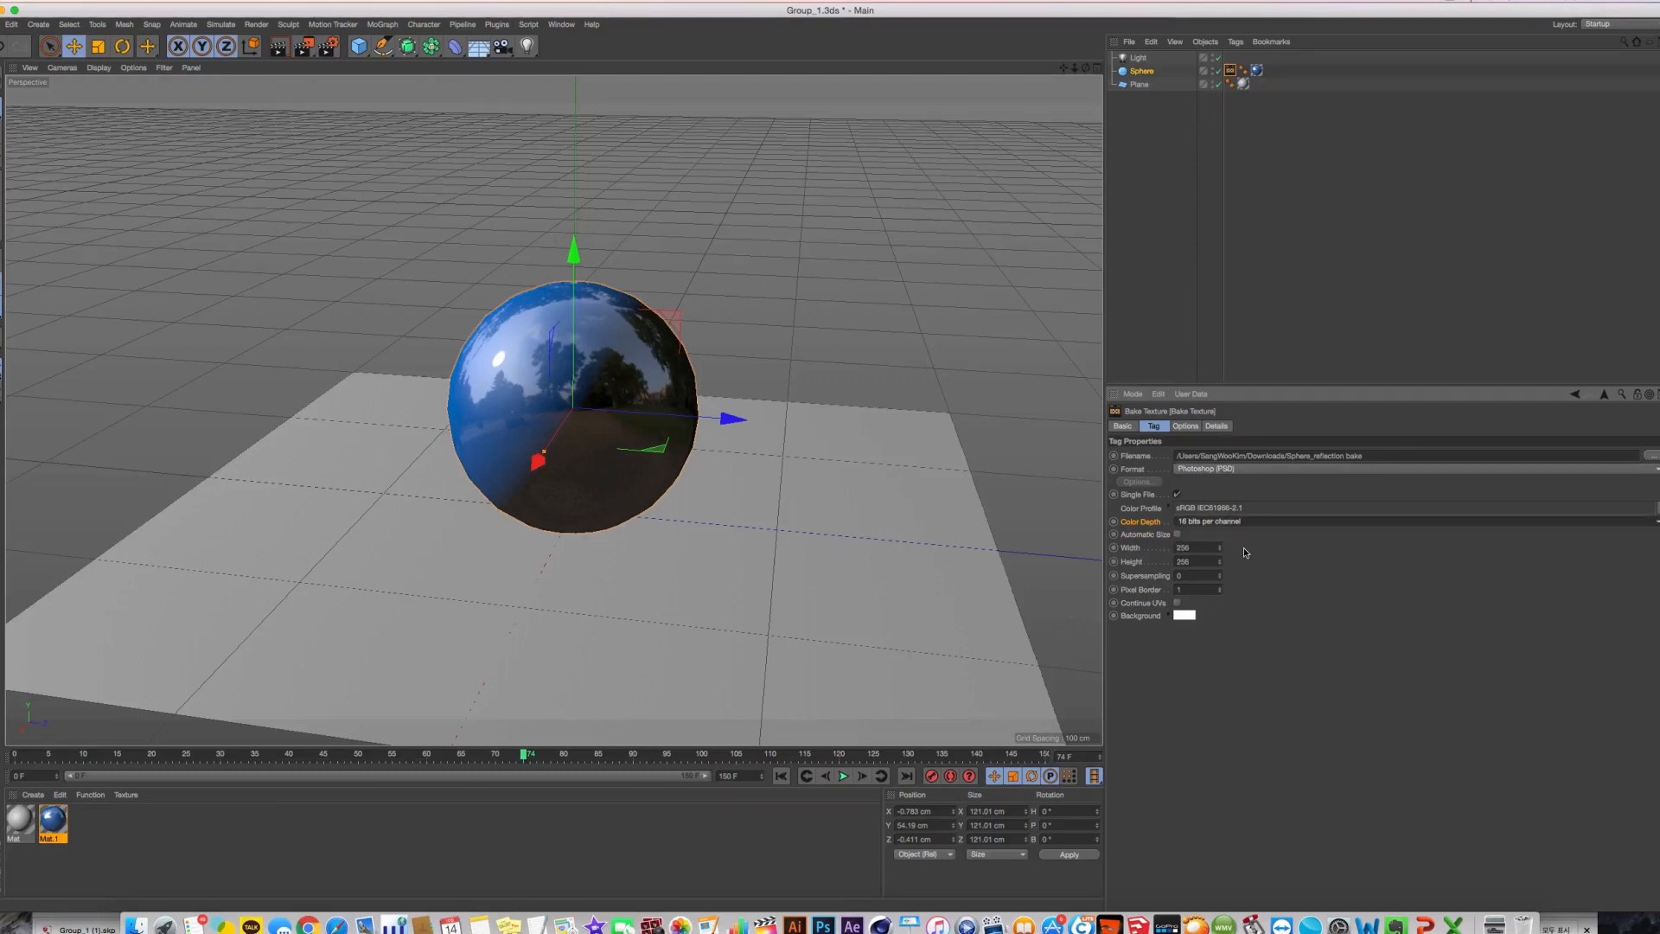
left_click(1176, 535)
left_click(1176, 535)
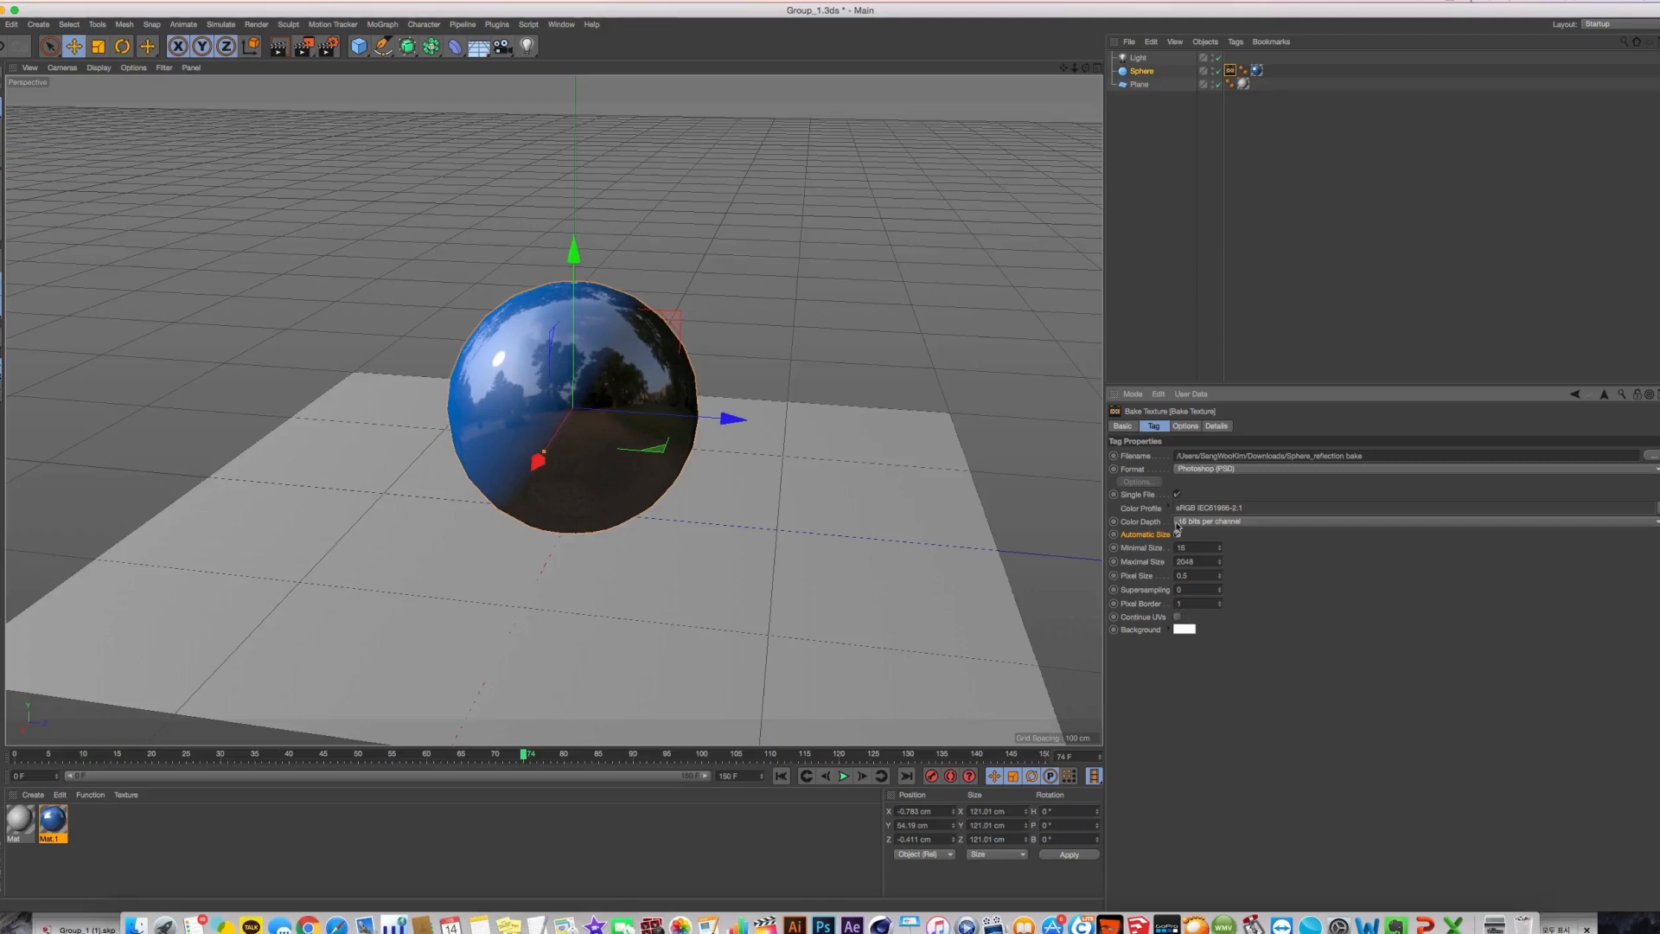
left_click(1176, 534)
left_click_drag(1195, 548, 1115, 553)
type("50")
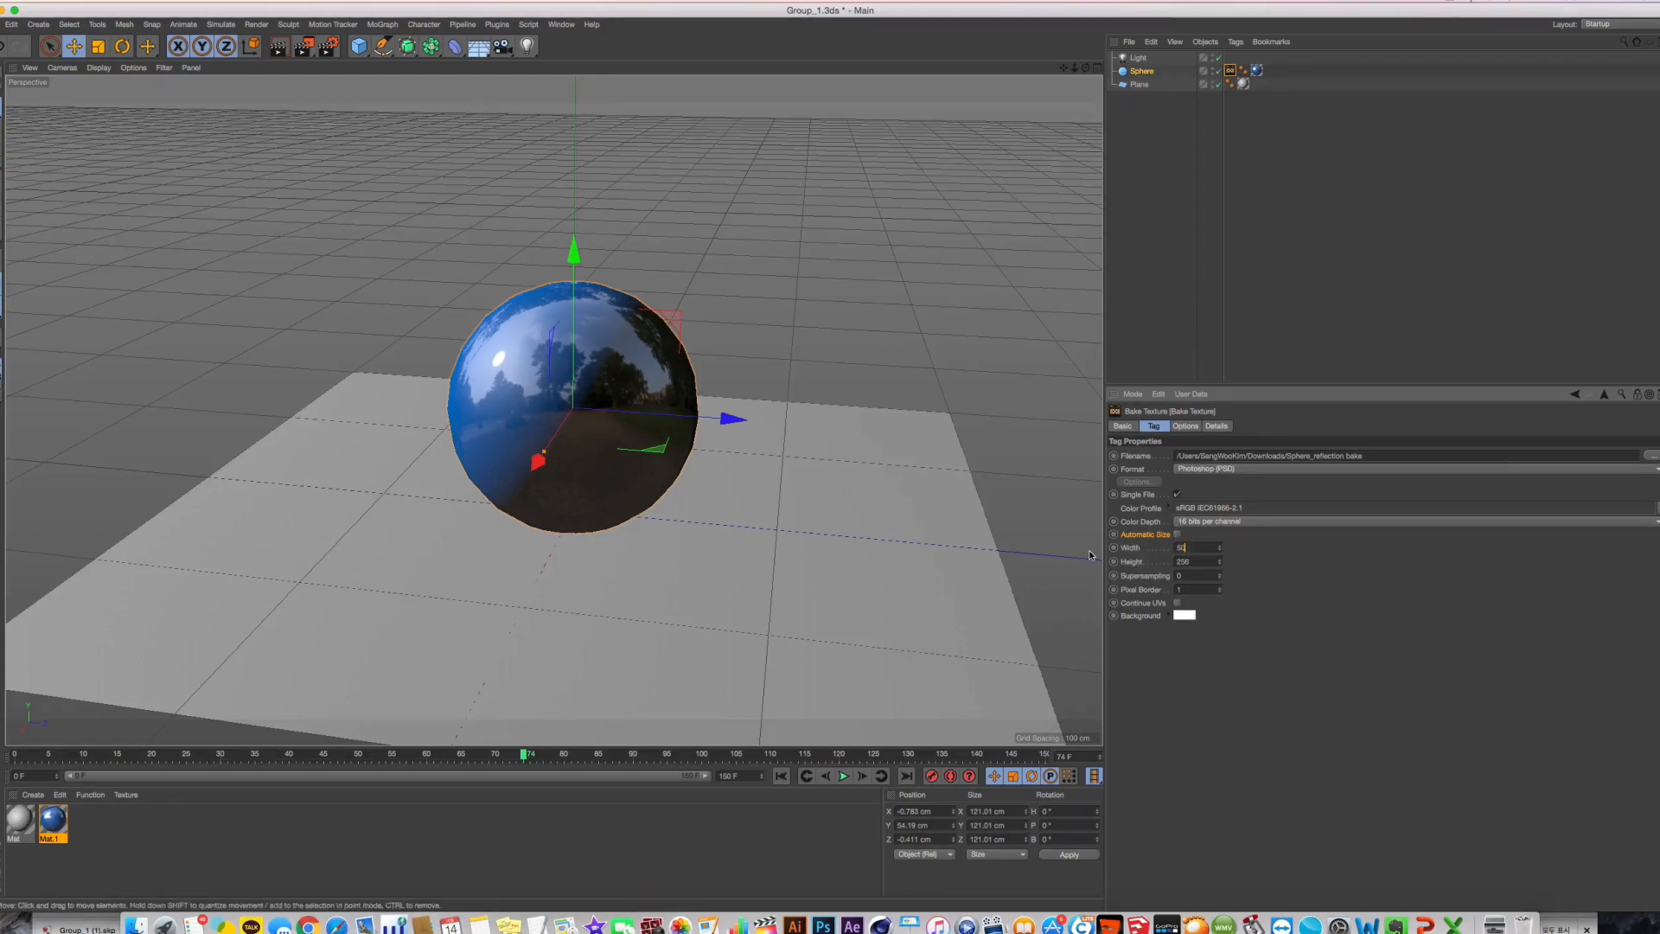
type("0")
key("Return")
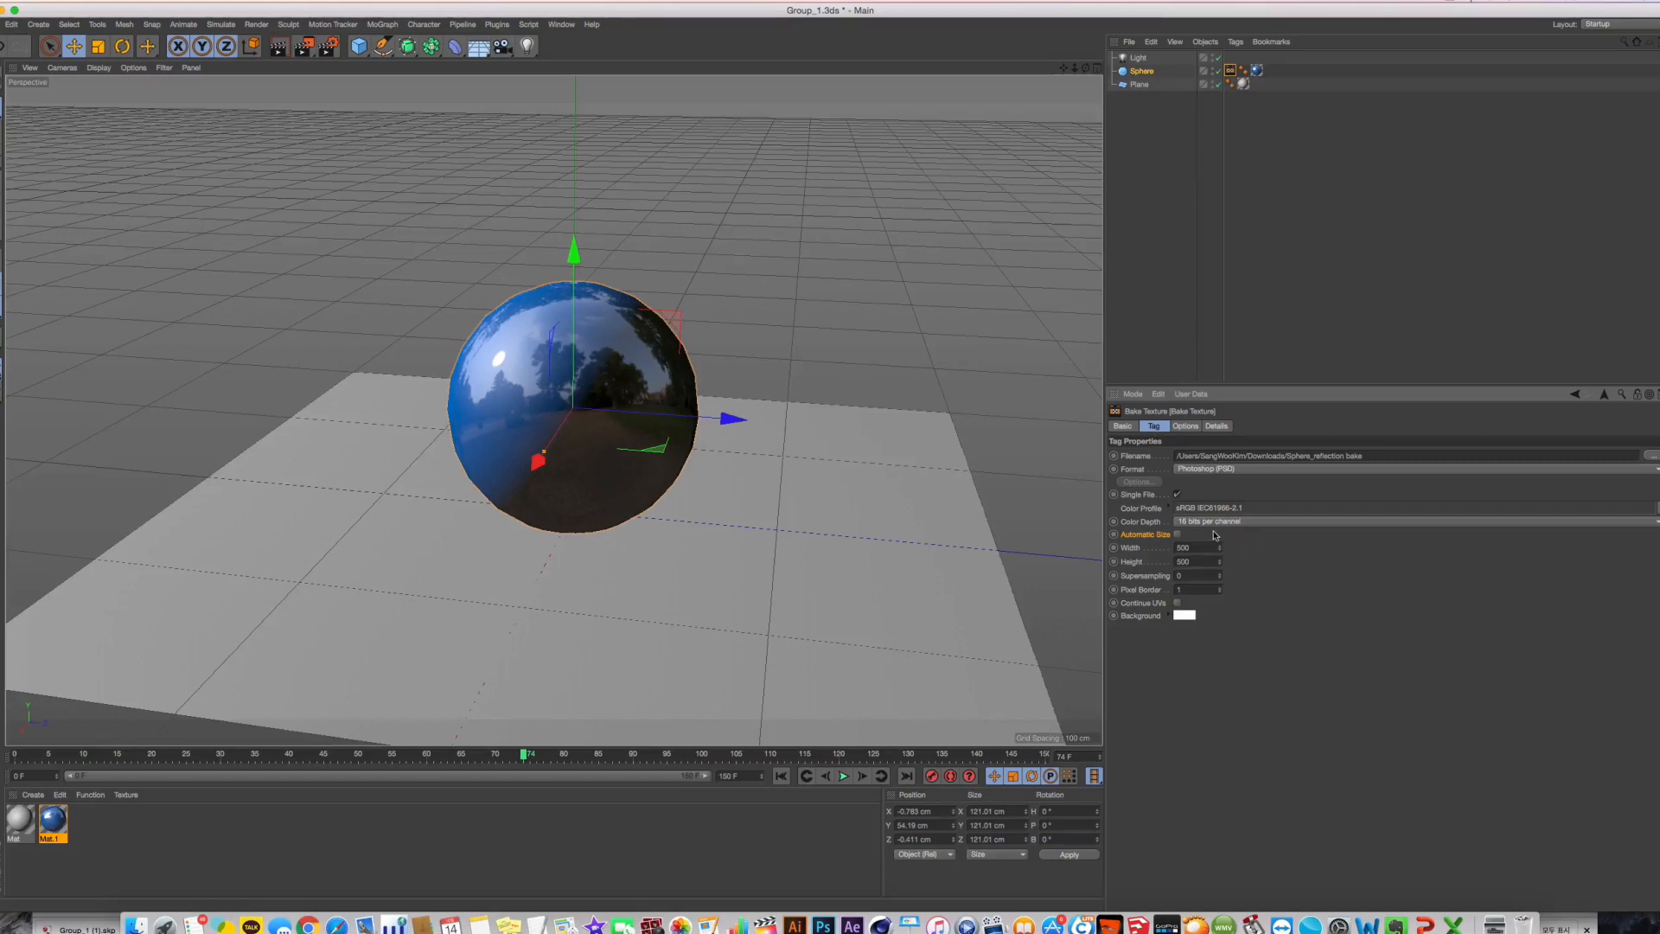
Enable Reflection as the channel to bake in the Bake Texture tag's options
left_click(1185, 427)
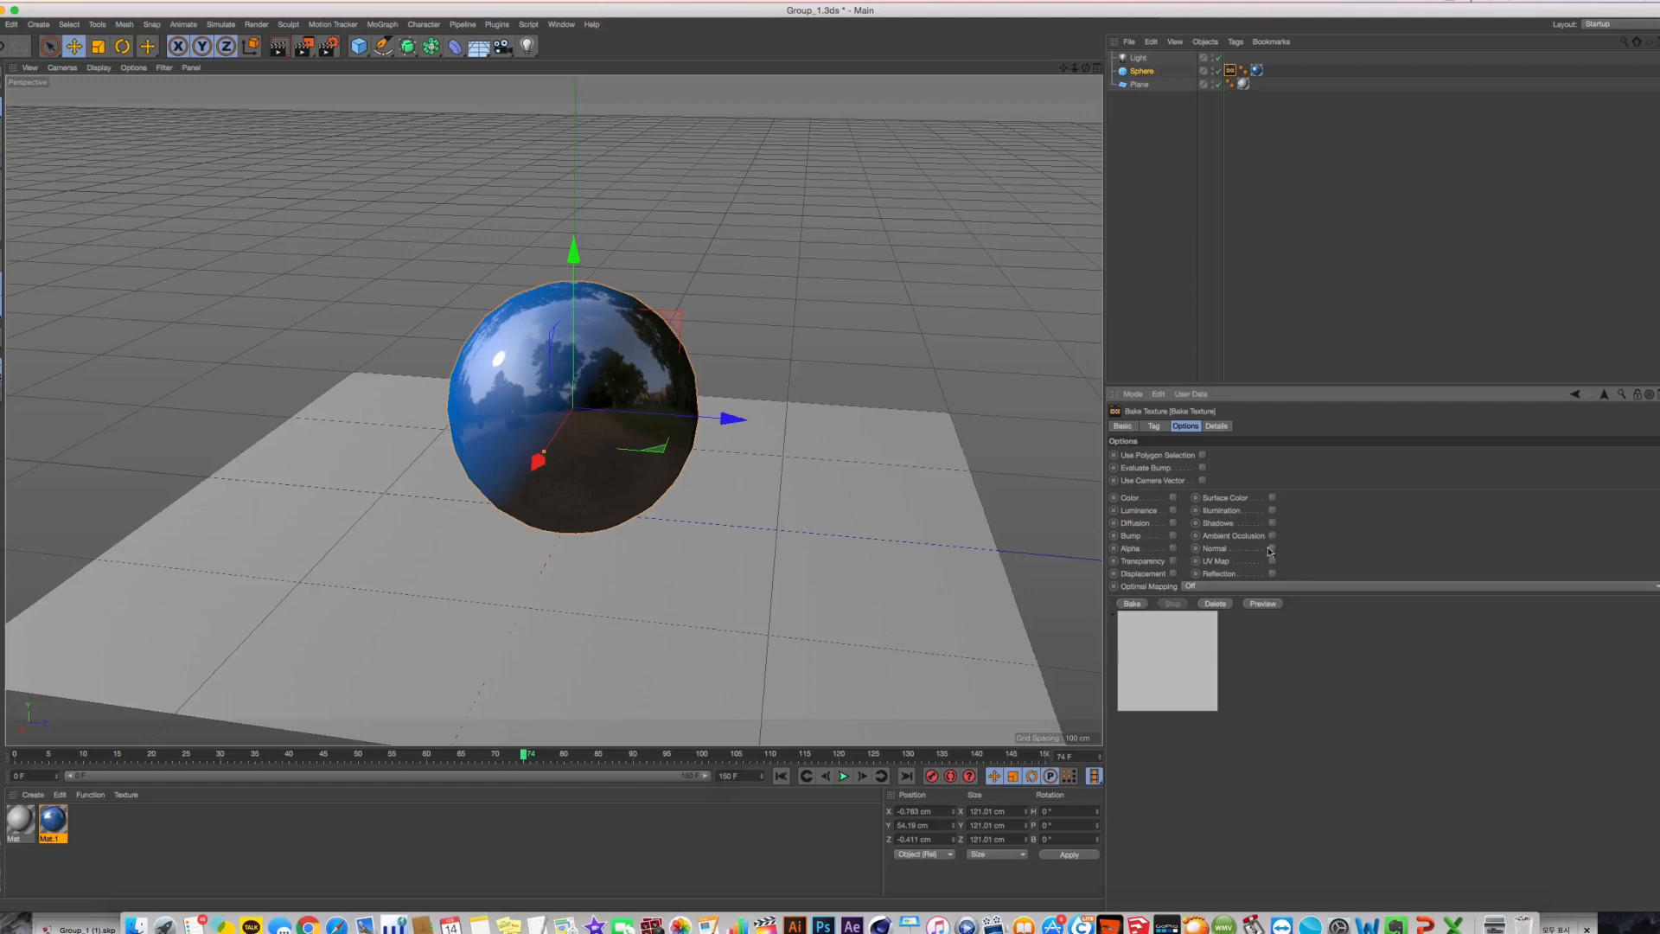
left_click(1271, 574)
Try the Color and Luminance bake channels in turn, view their sub-options, and switch both channels off again
left_click(1173, 498)
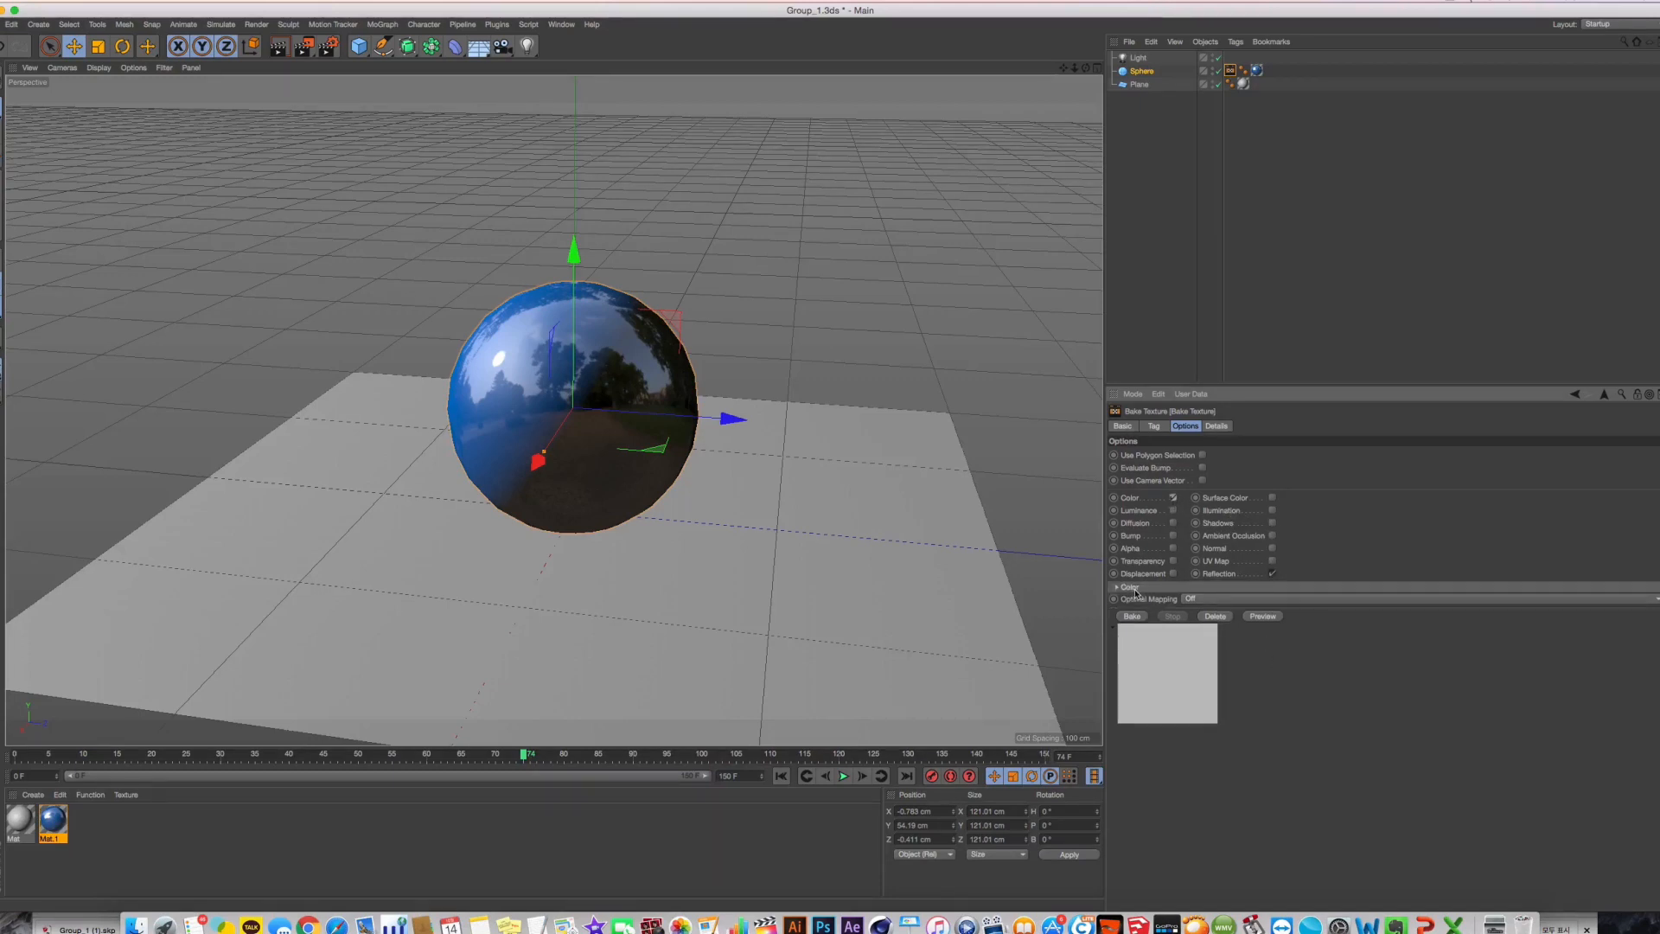
left_click(1125, 588)
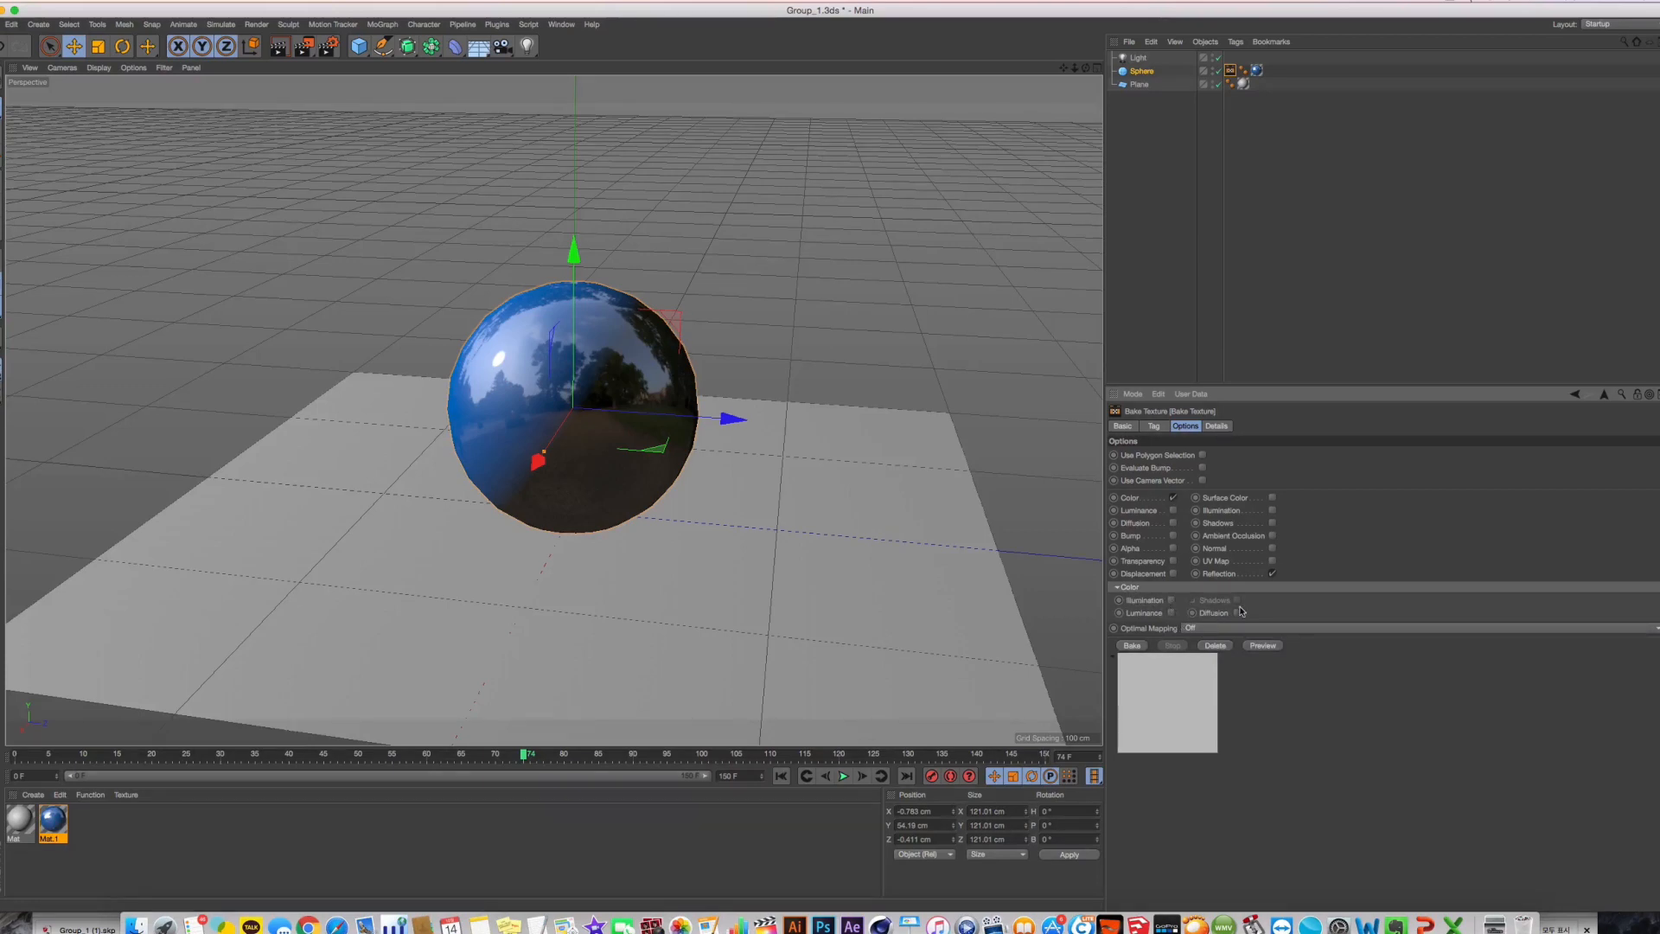
left_click(1173, 499)
left_click(1173, 510)
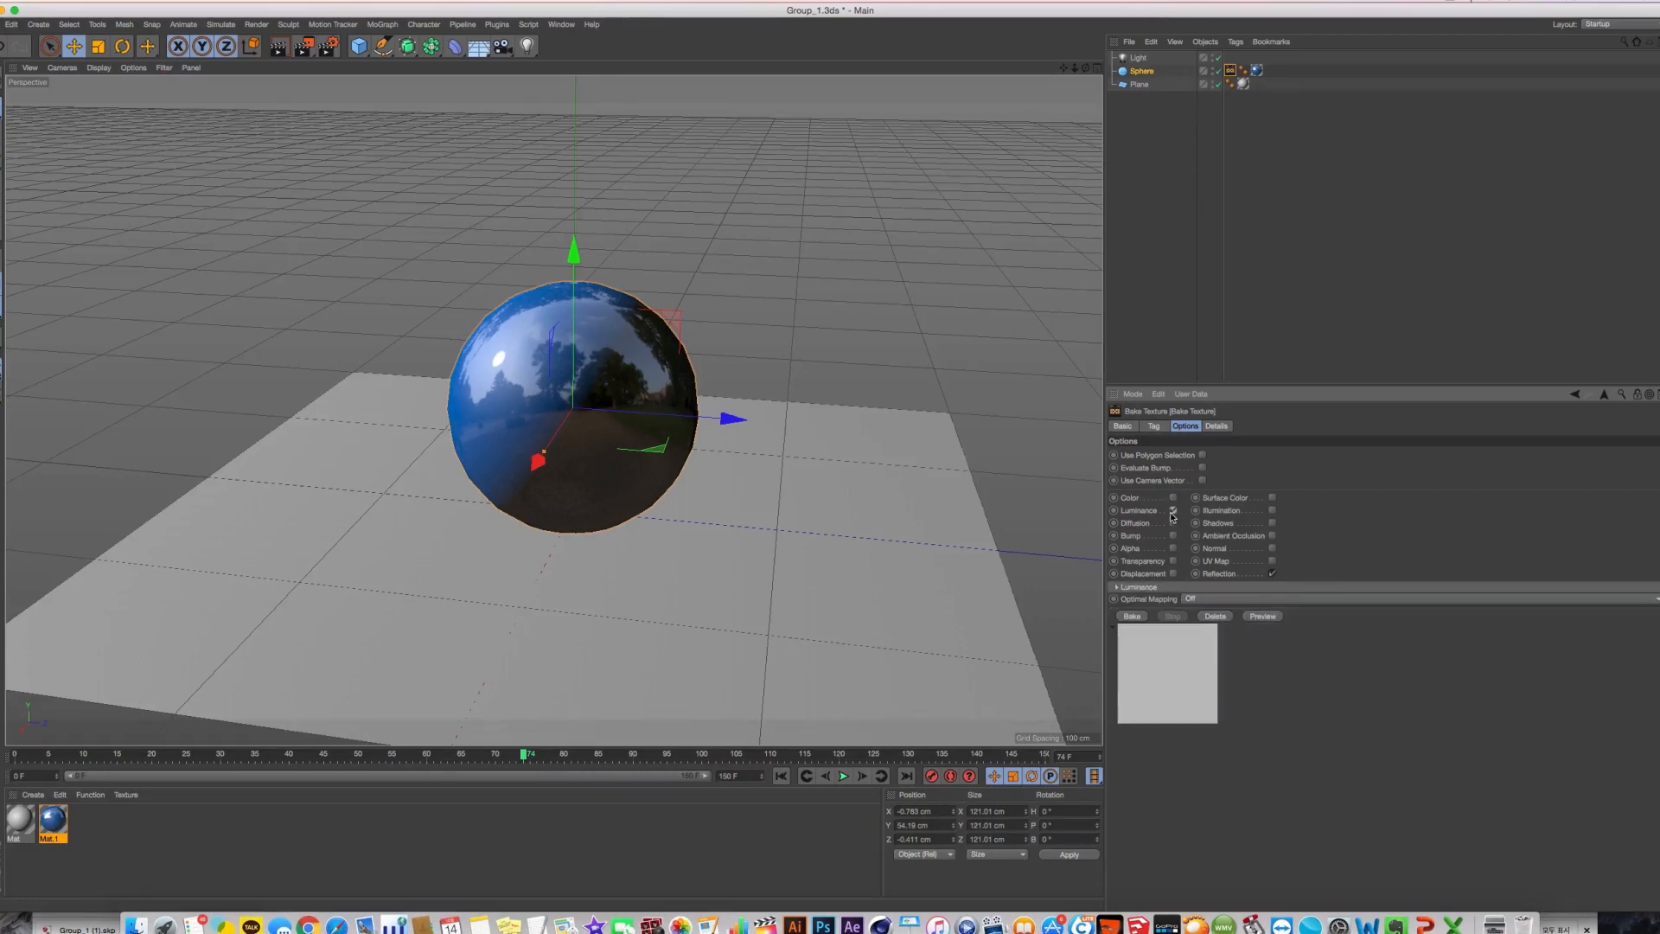
left_click(1129, 587)
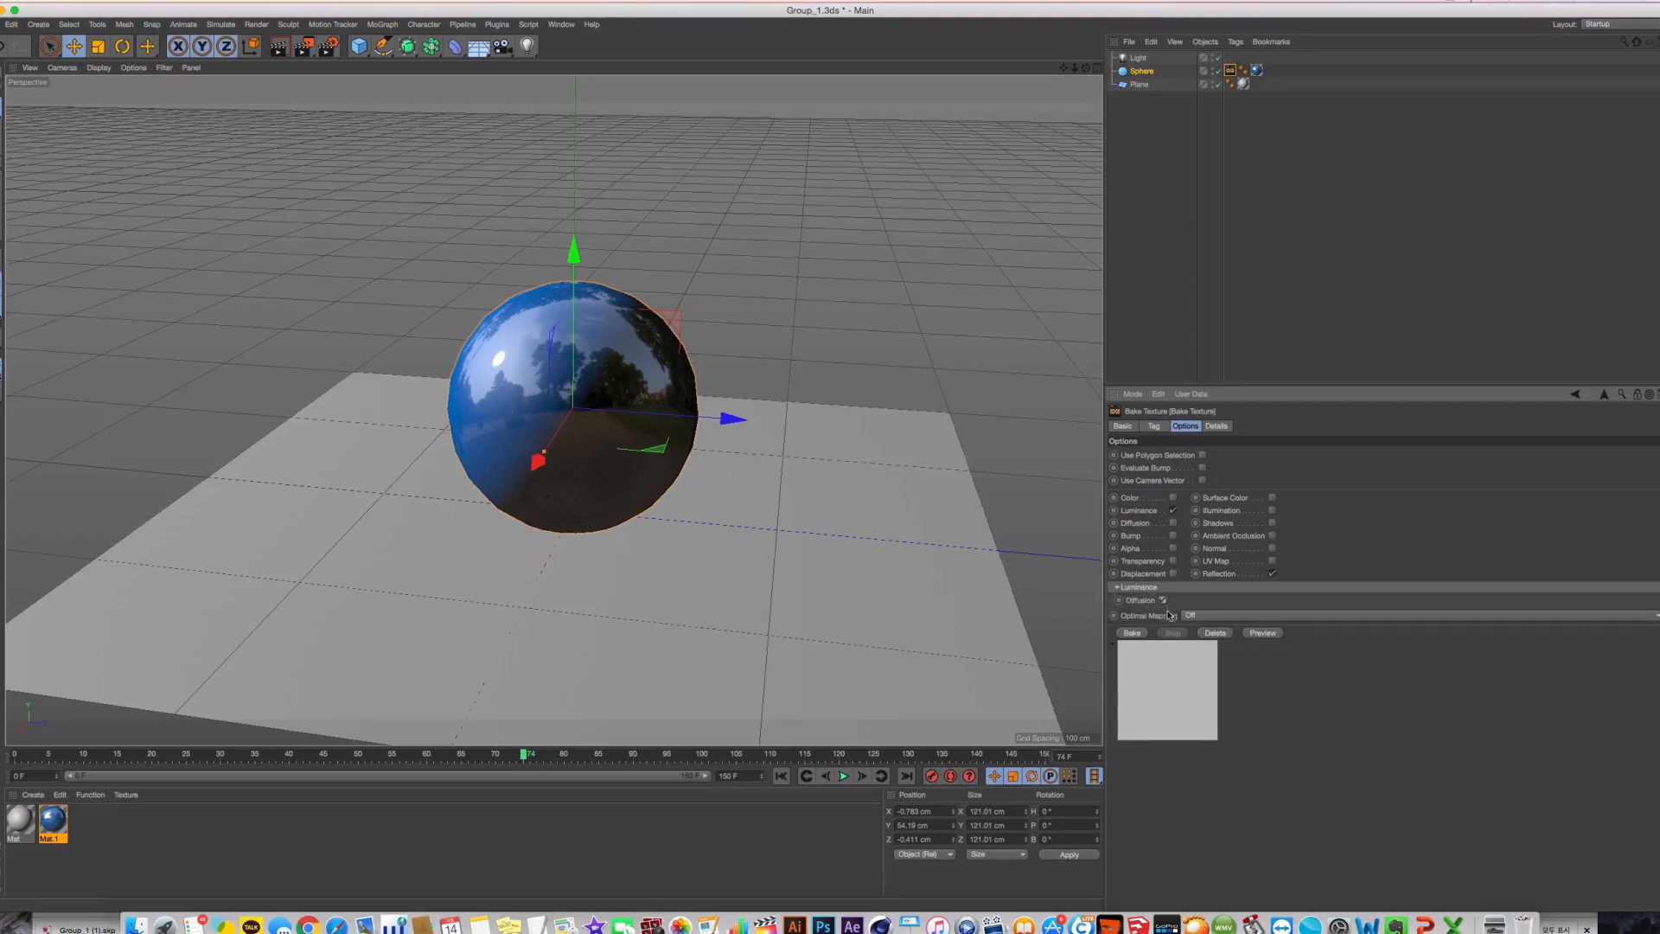
left_click(1173, 511)
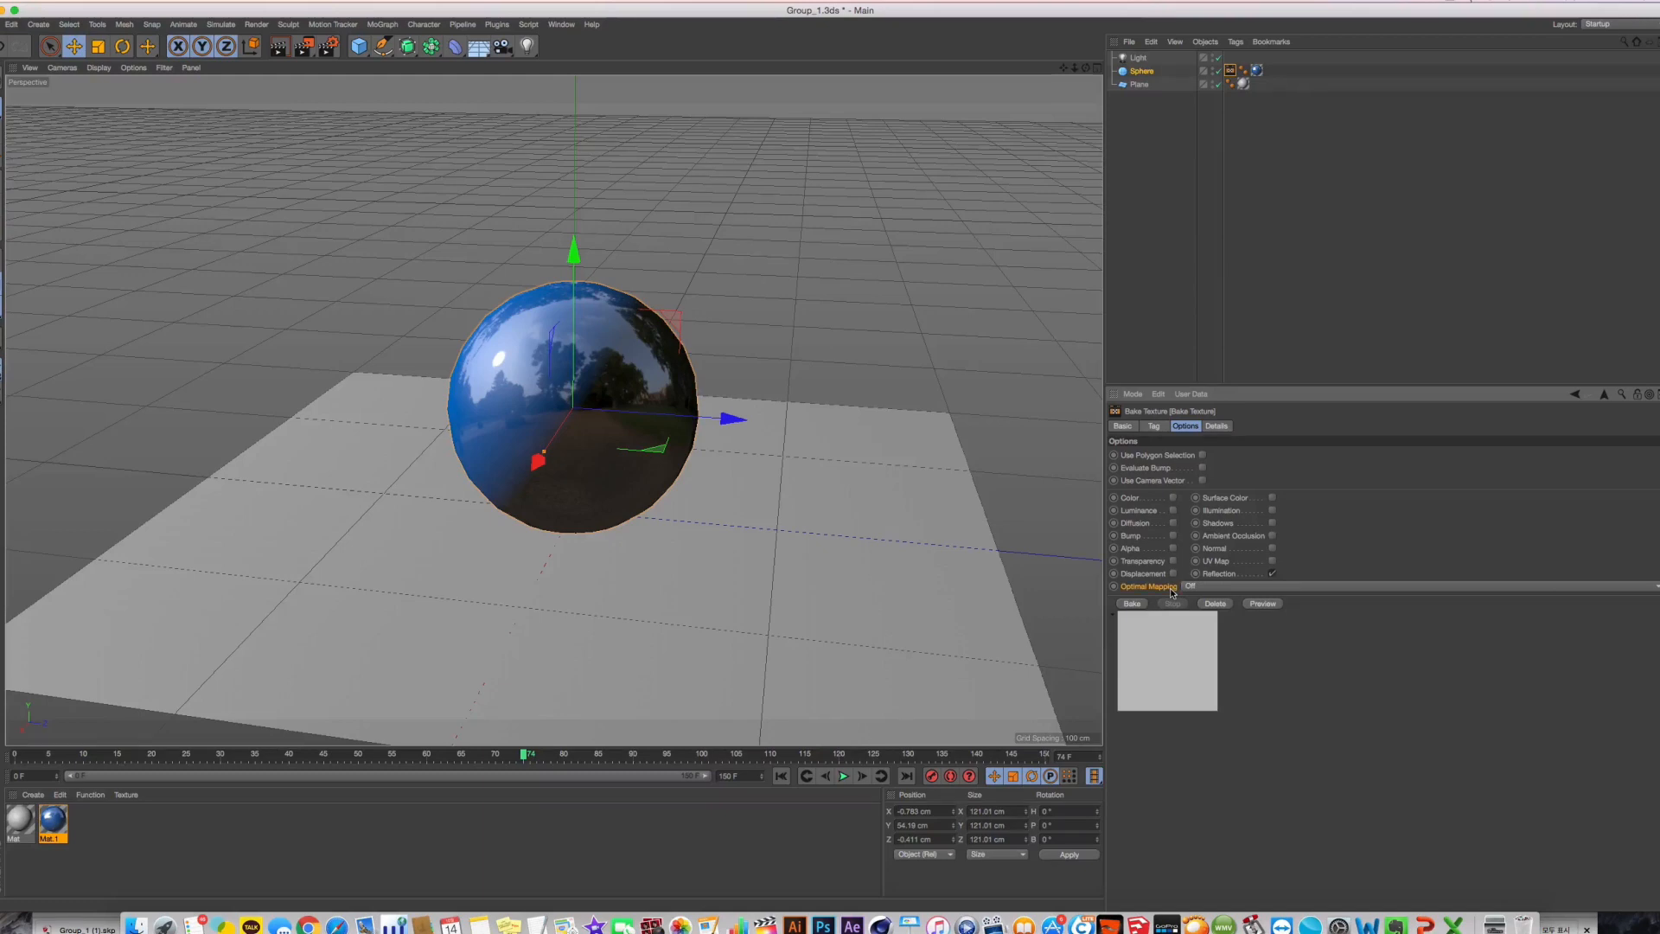
Review the Optimal Mapping choices for the bake and choose Off
left_click(1214, 587)
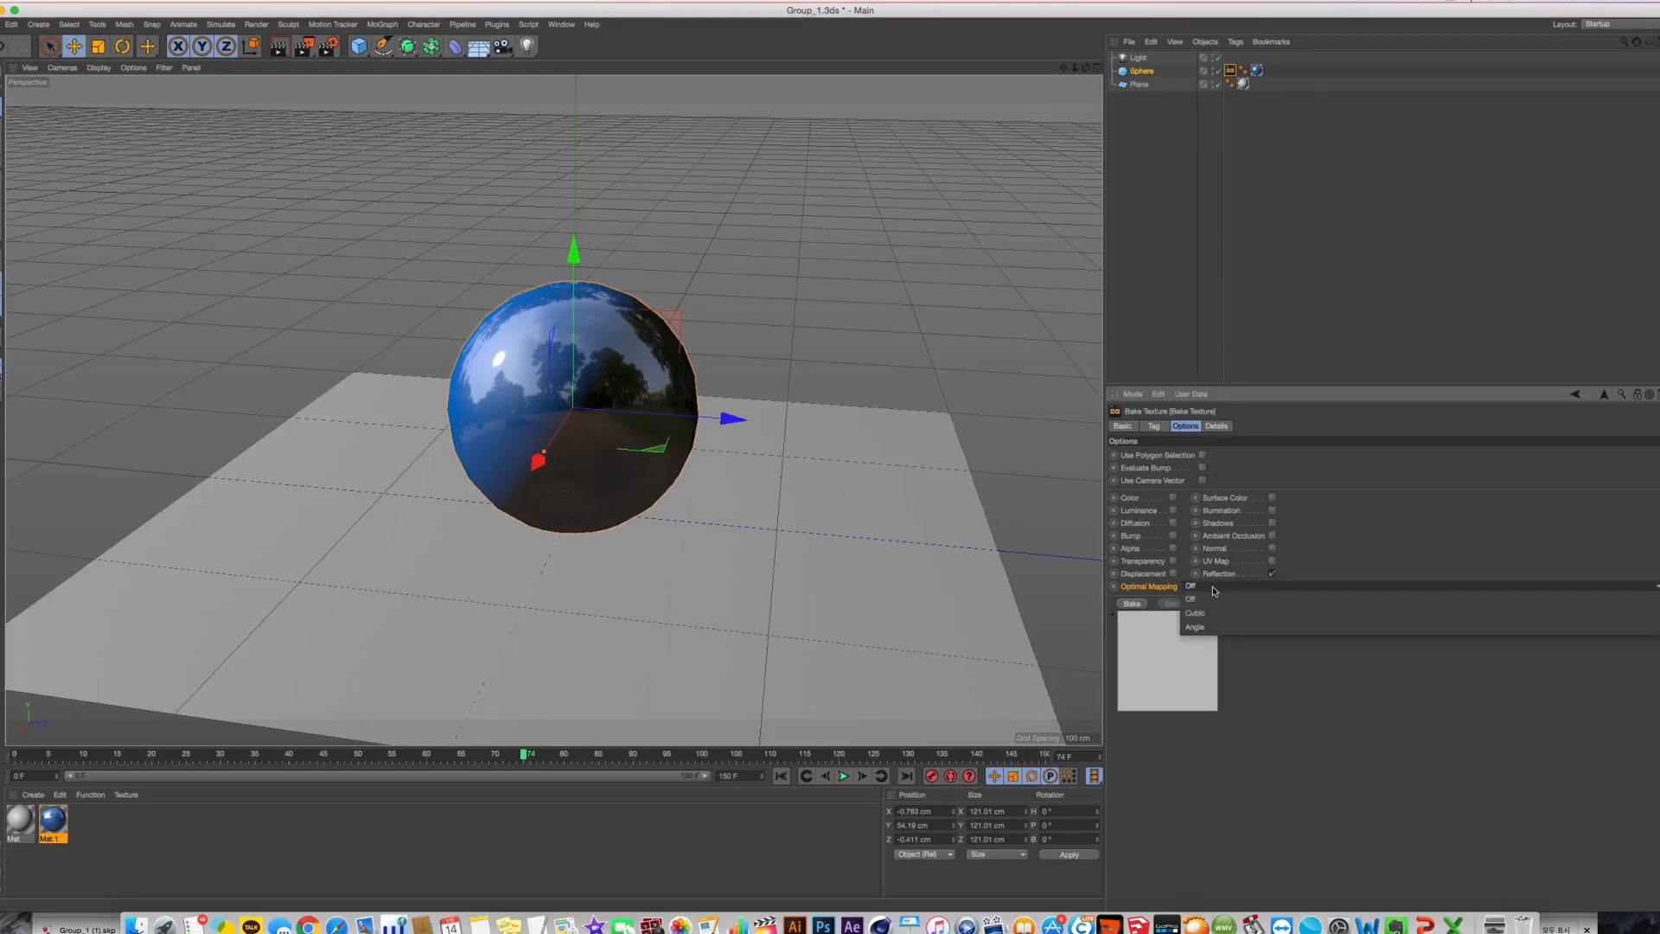
left_click(1213, 590)
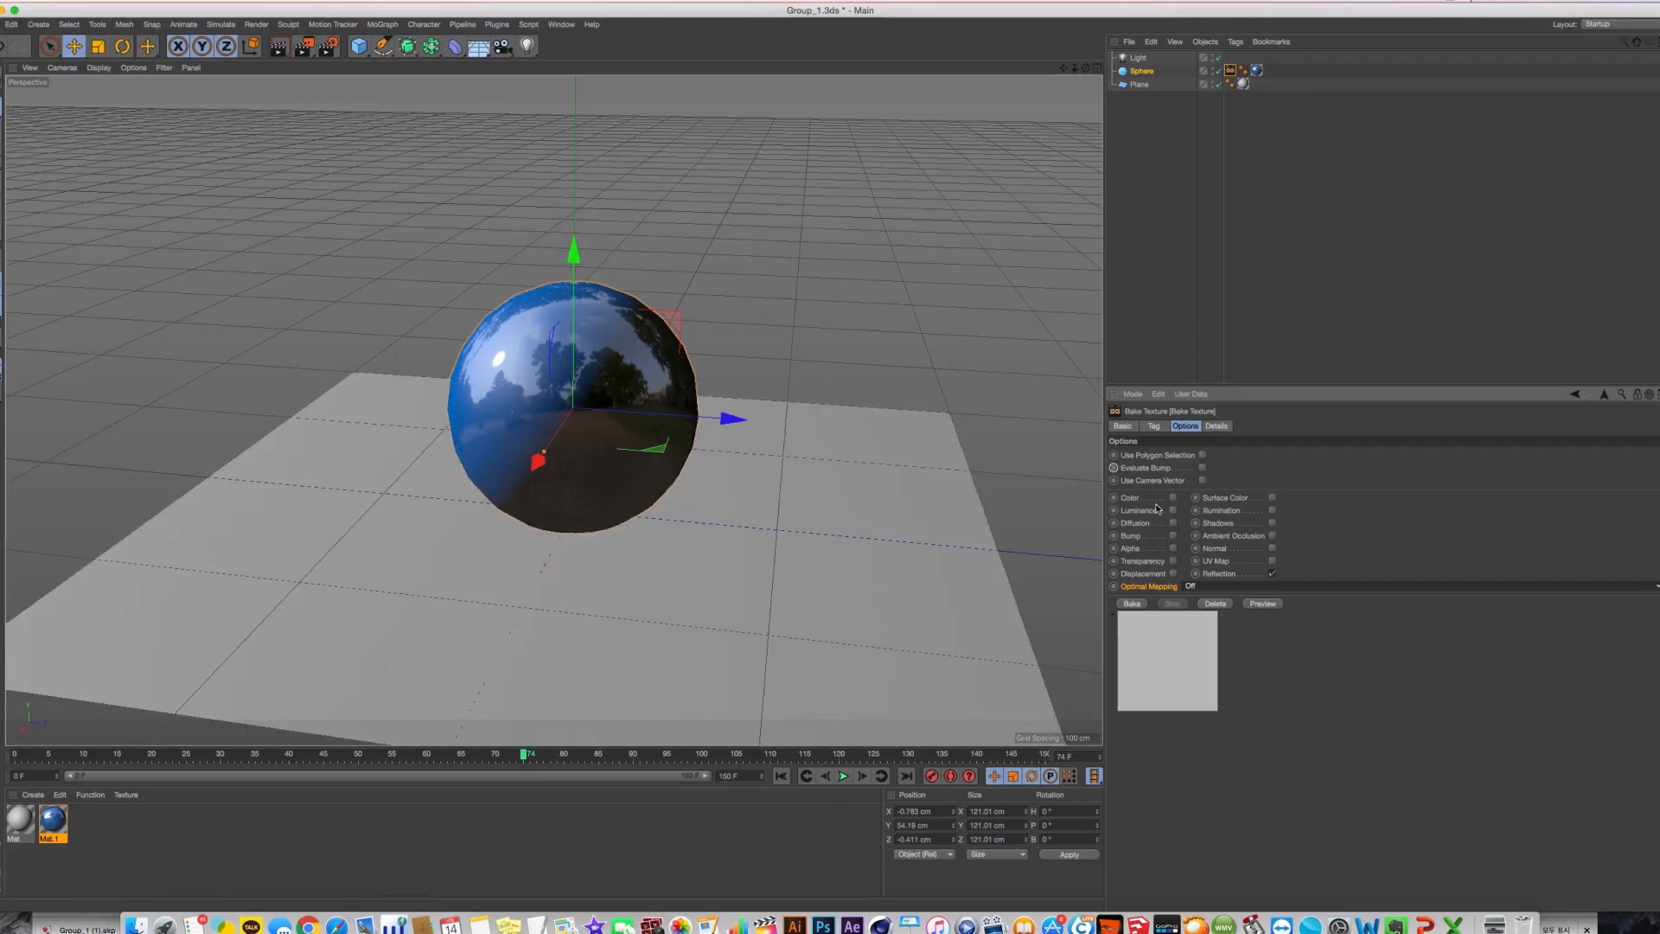
left_click(1200, 585)
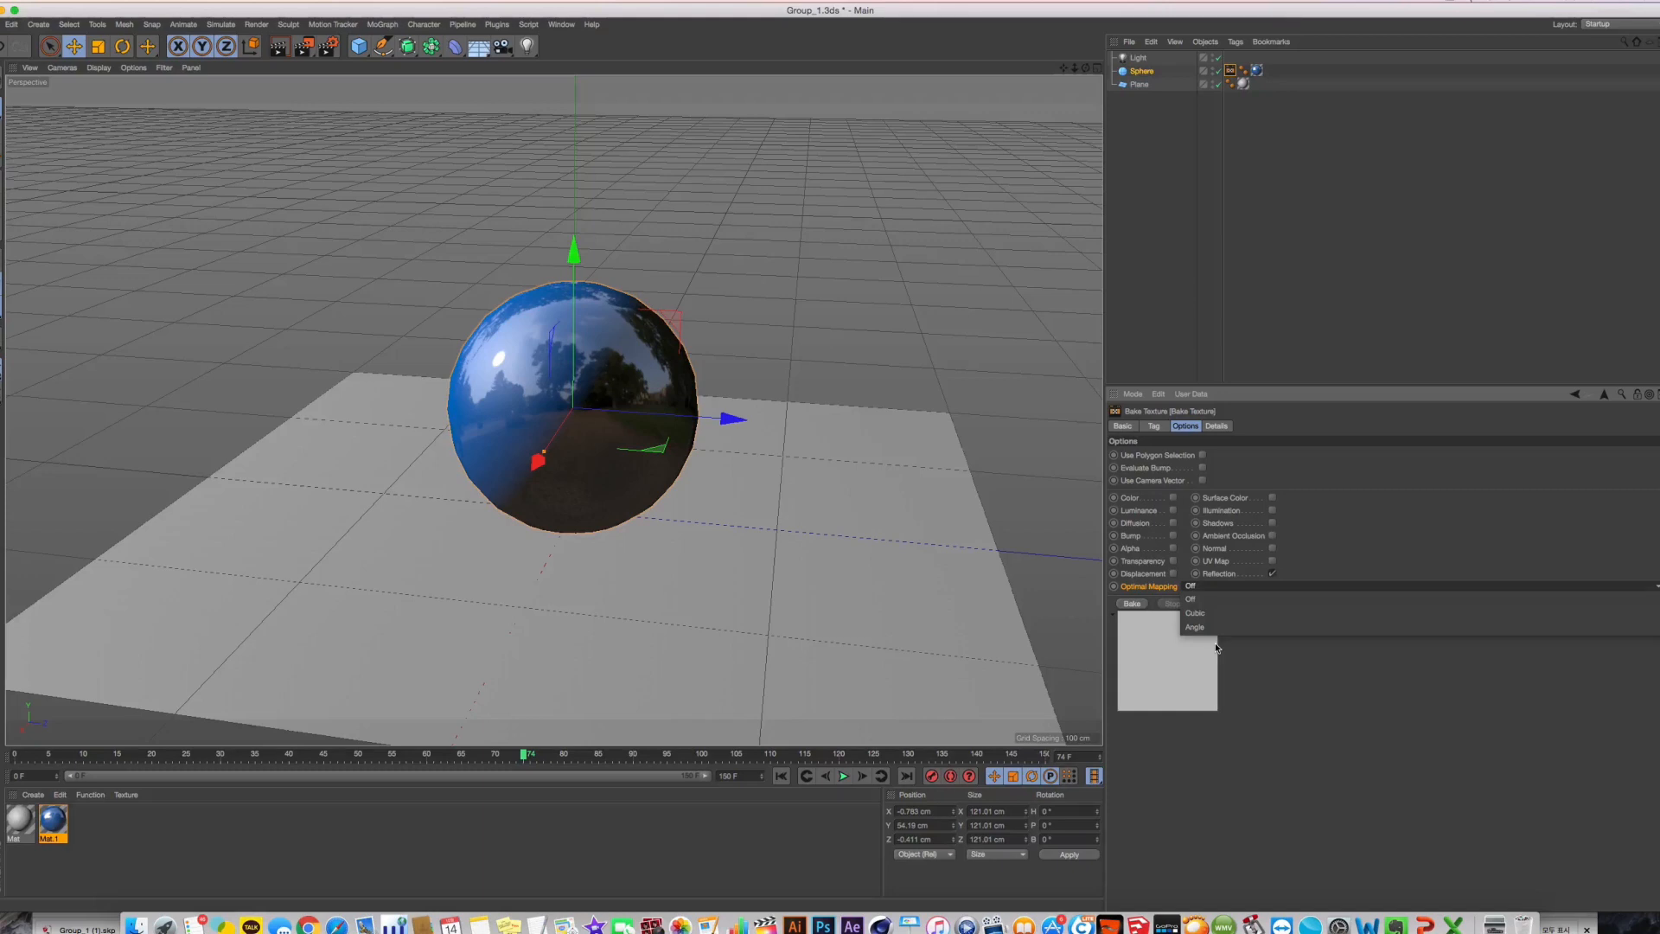
left_click(1190, 599)
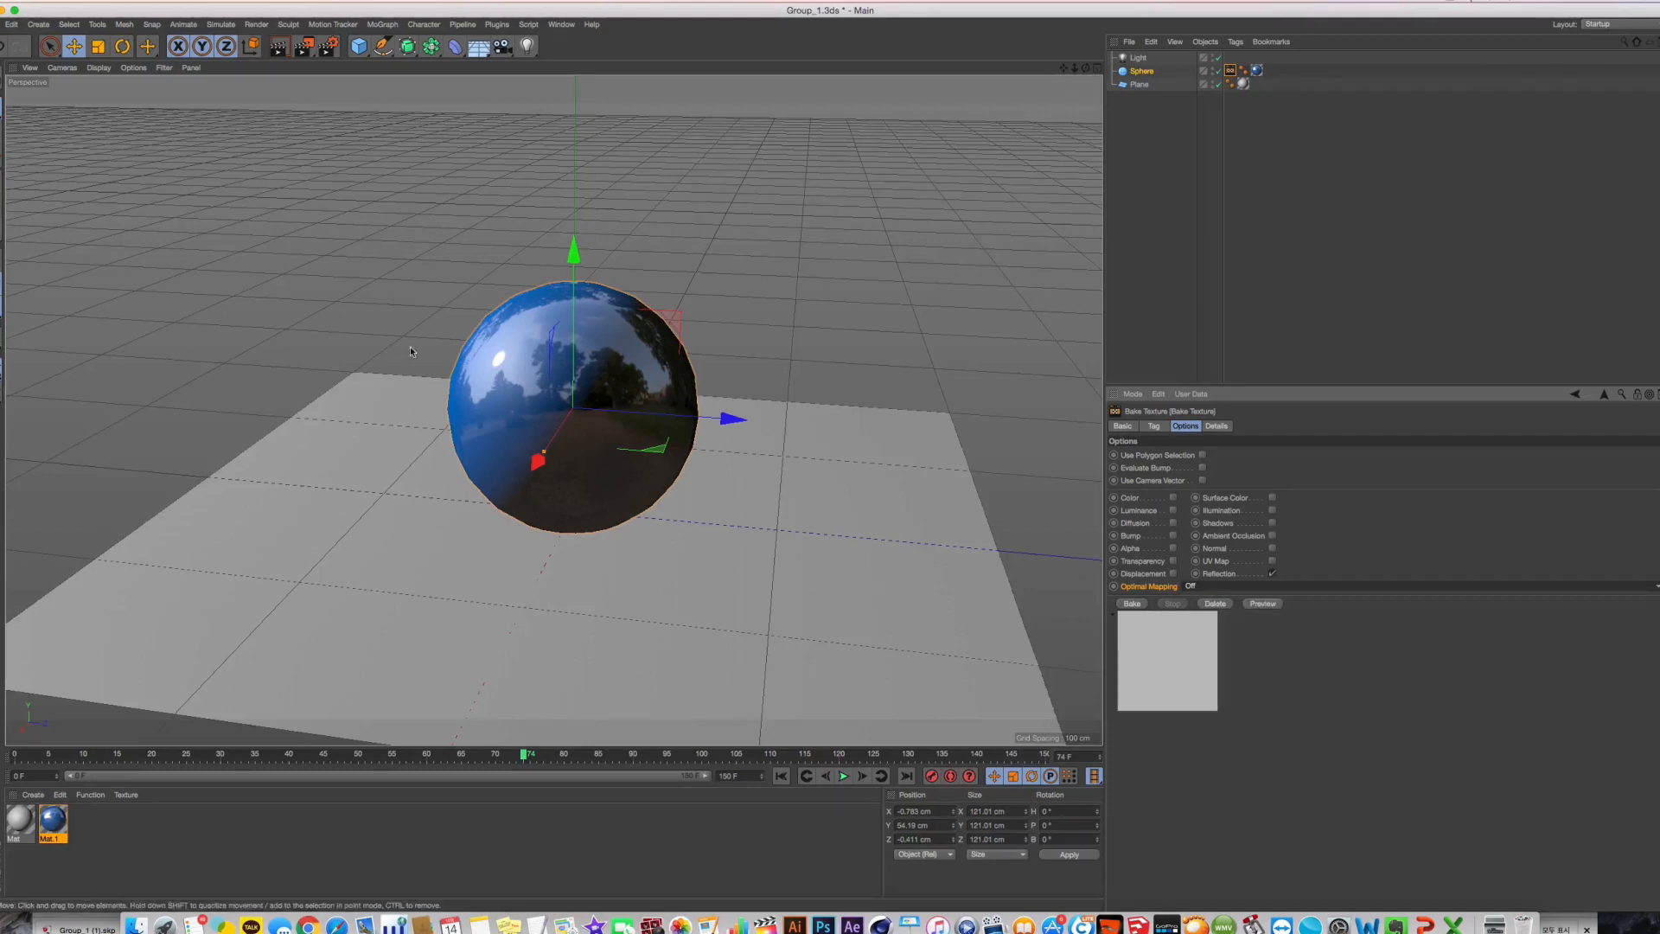
Try making the sphere editable to view its polygon mesh, and undo the conversion
left_click(1143, 73)
key("c")
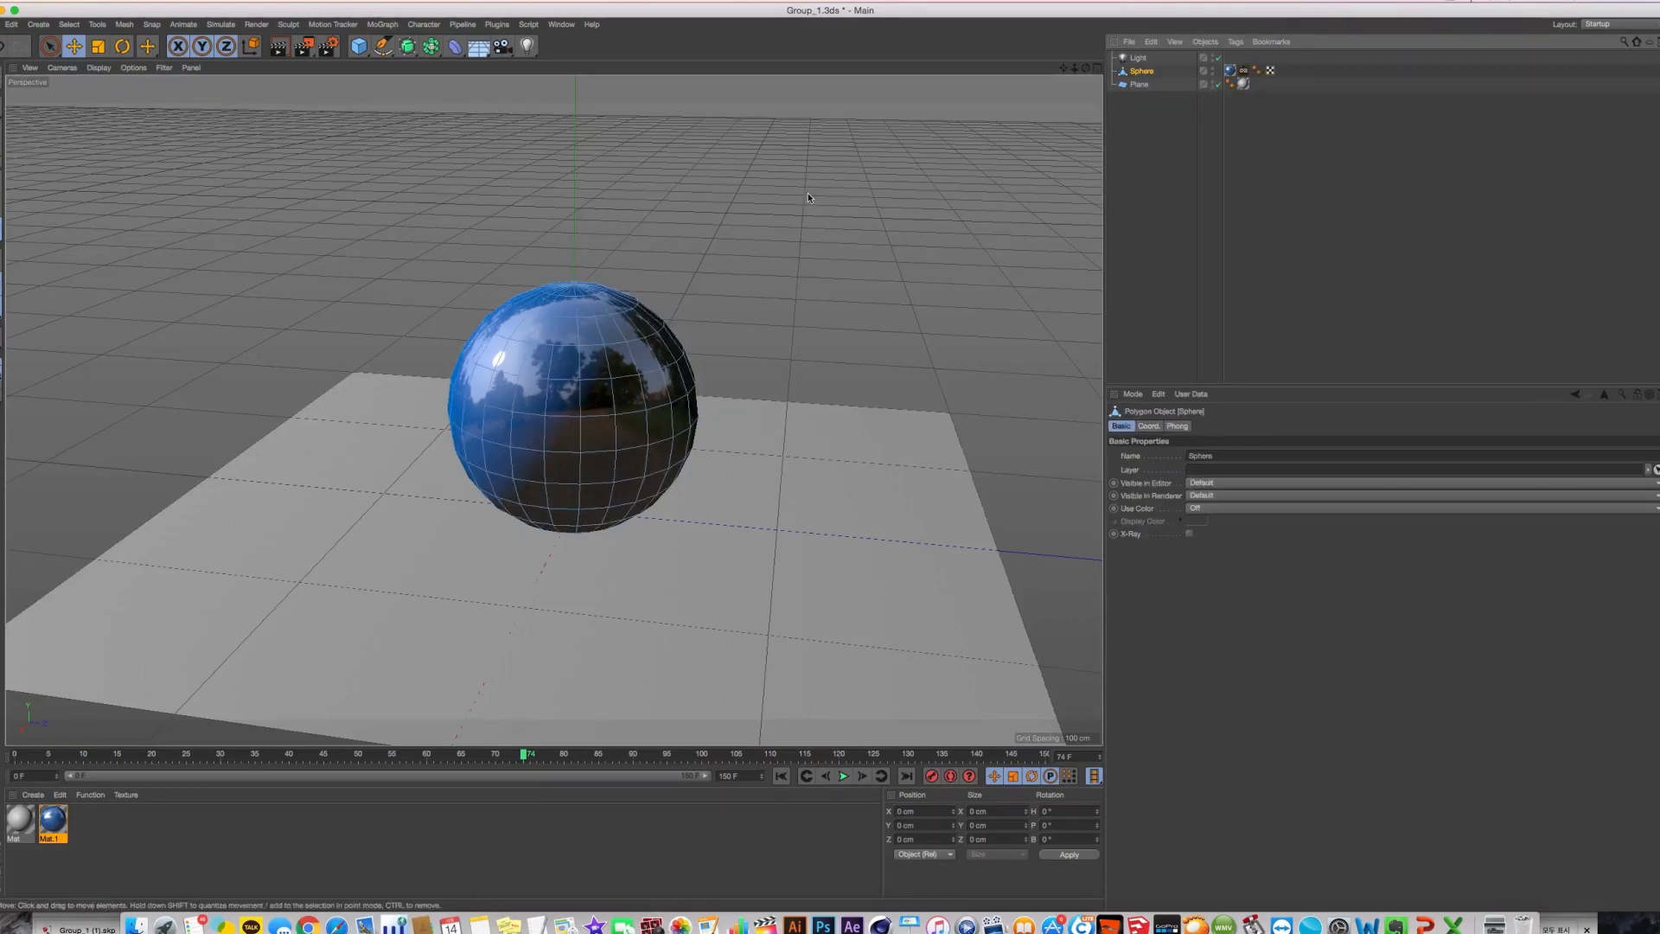
key("super+z")
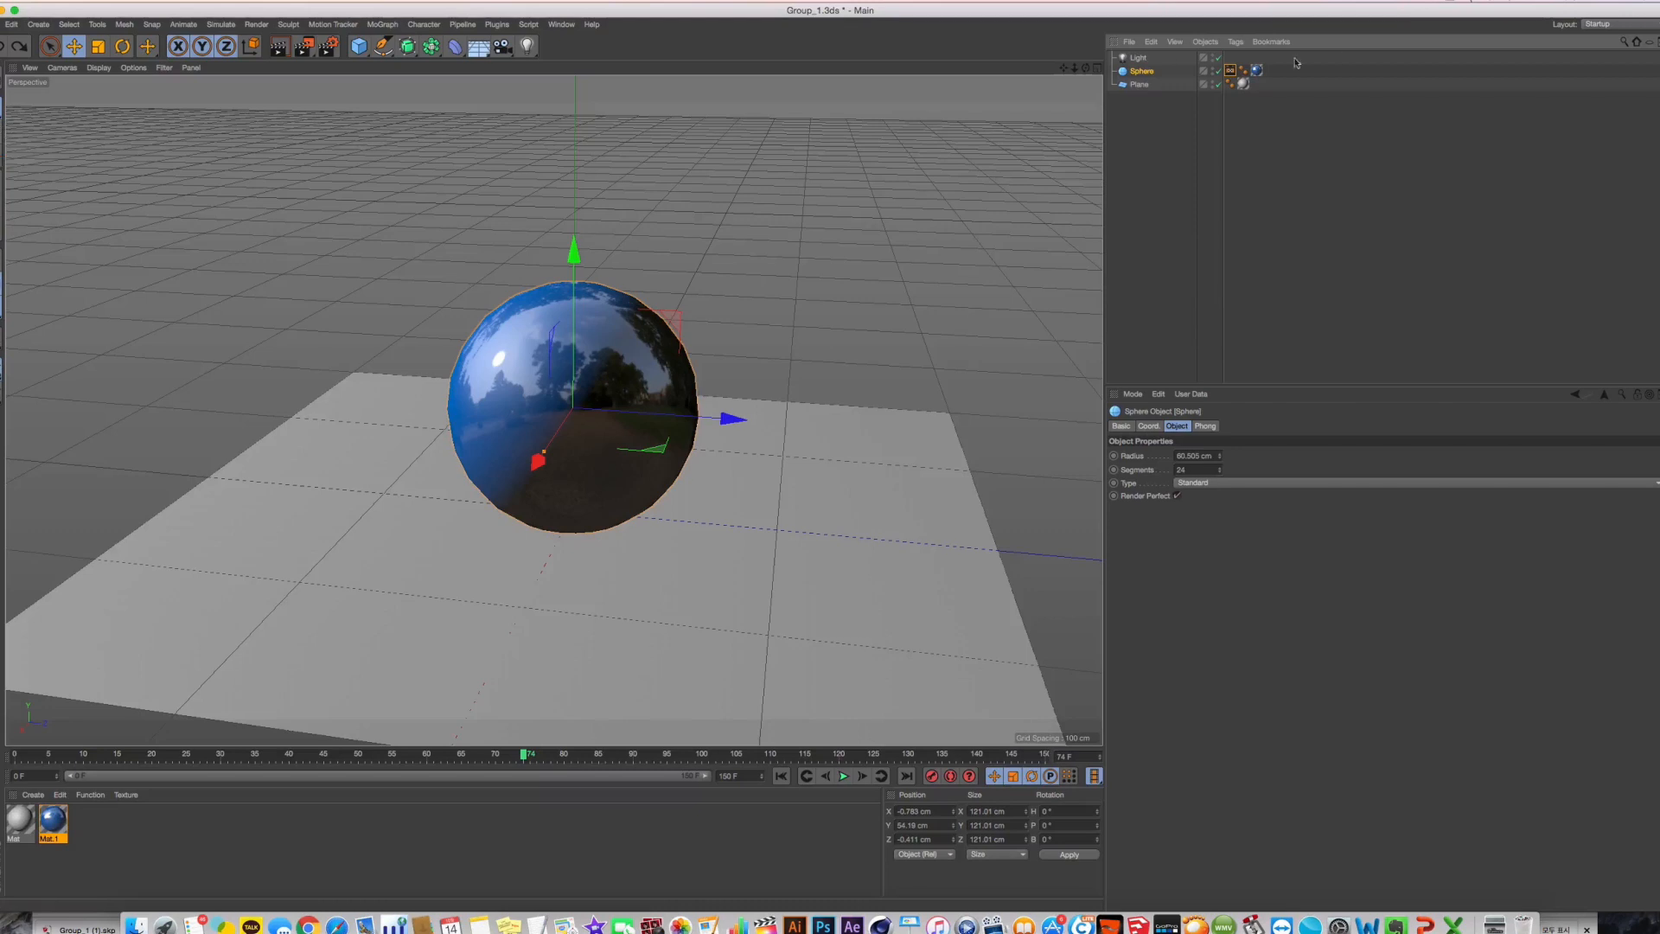
Reselect the sphere's Bake Texture tag and view its Optimal Mapping choices without picking one
left_click(1229, 71)
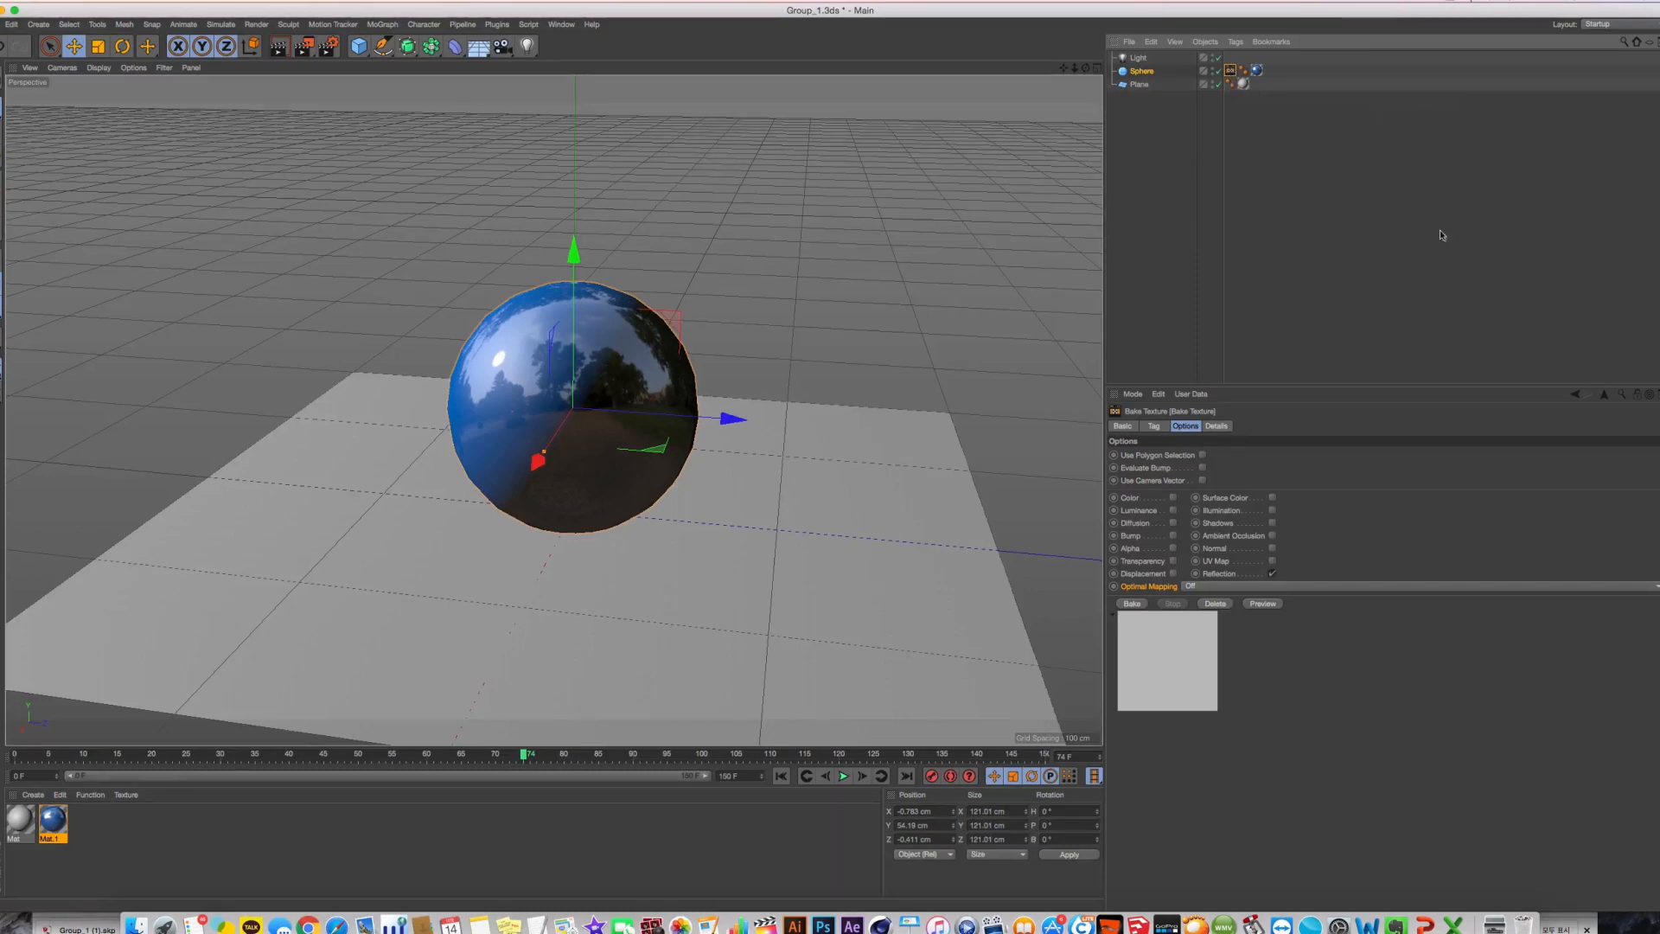
left_click(1228, 586)
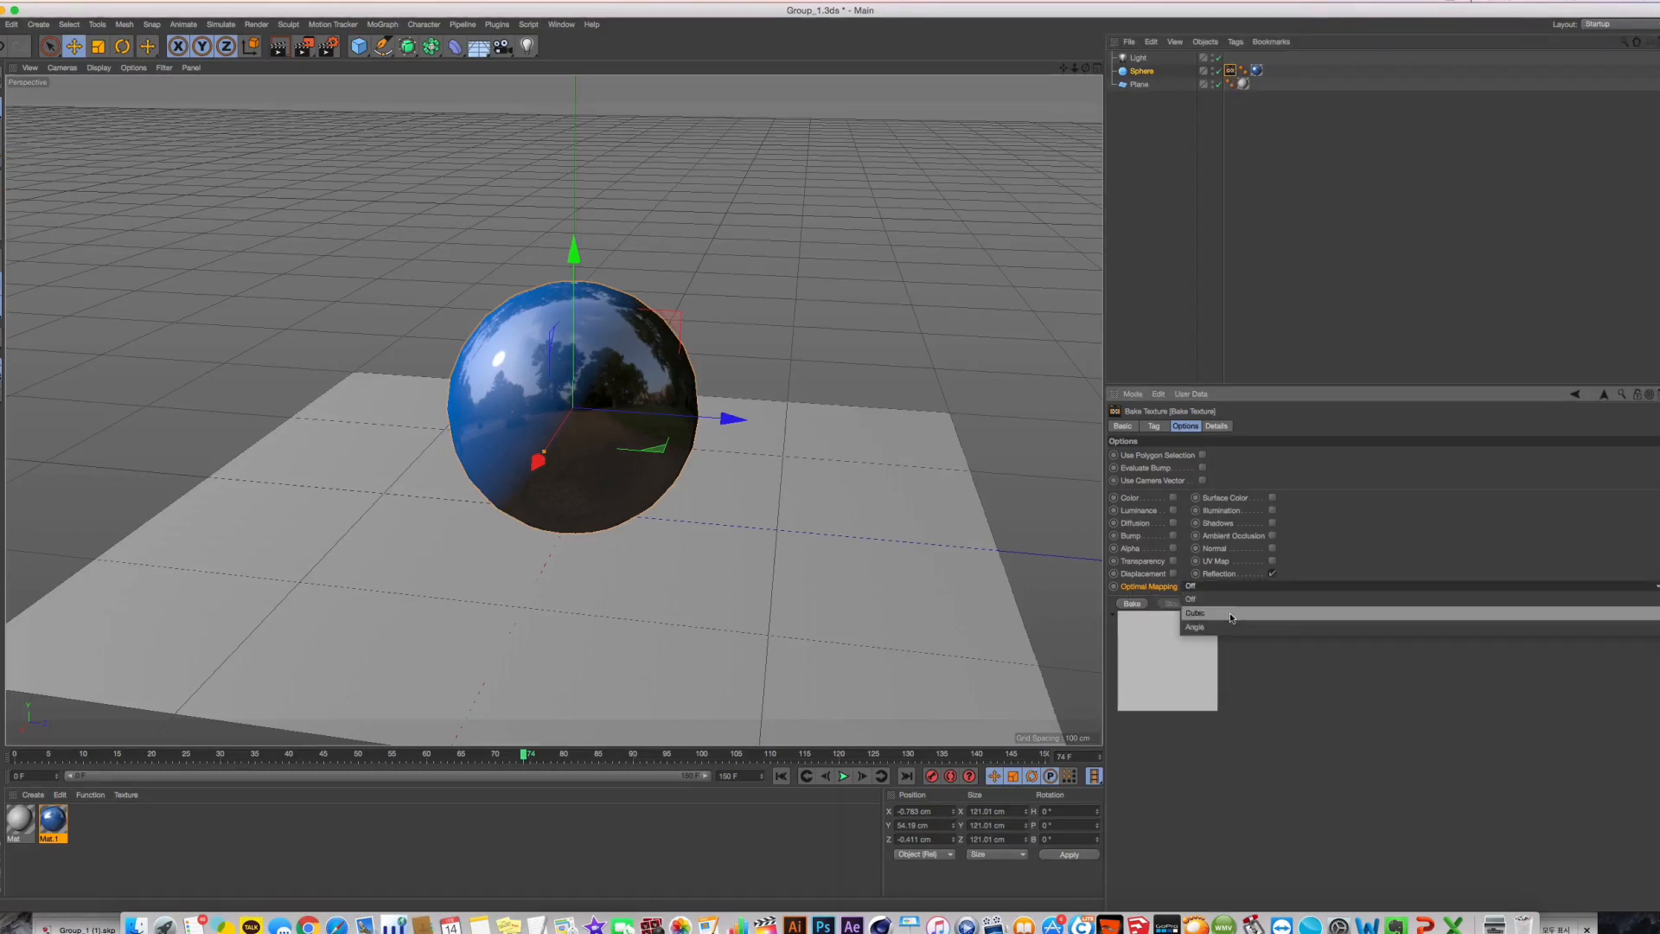
left_click(1296, 726)
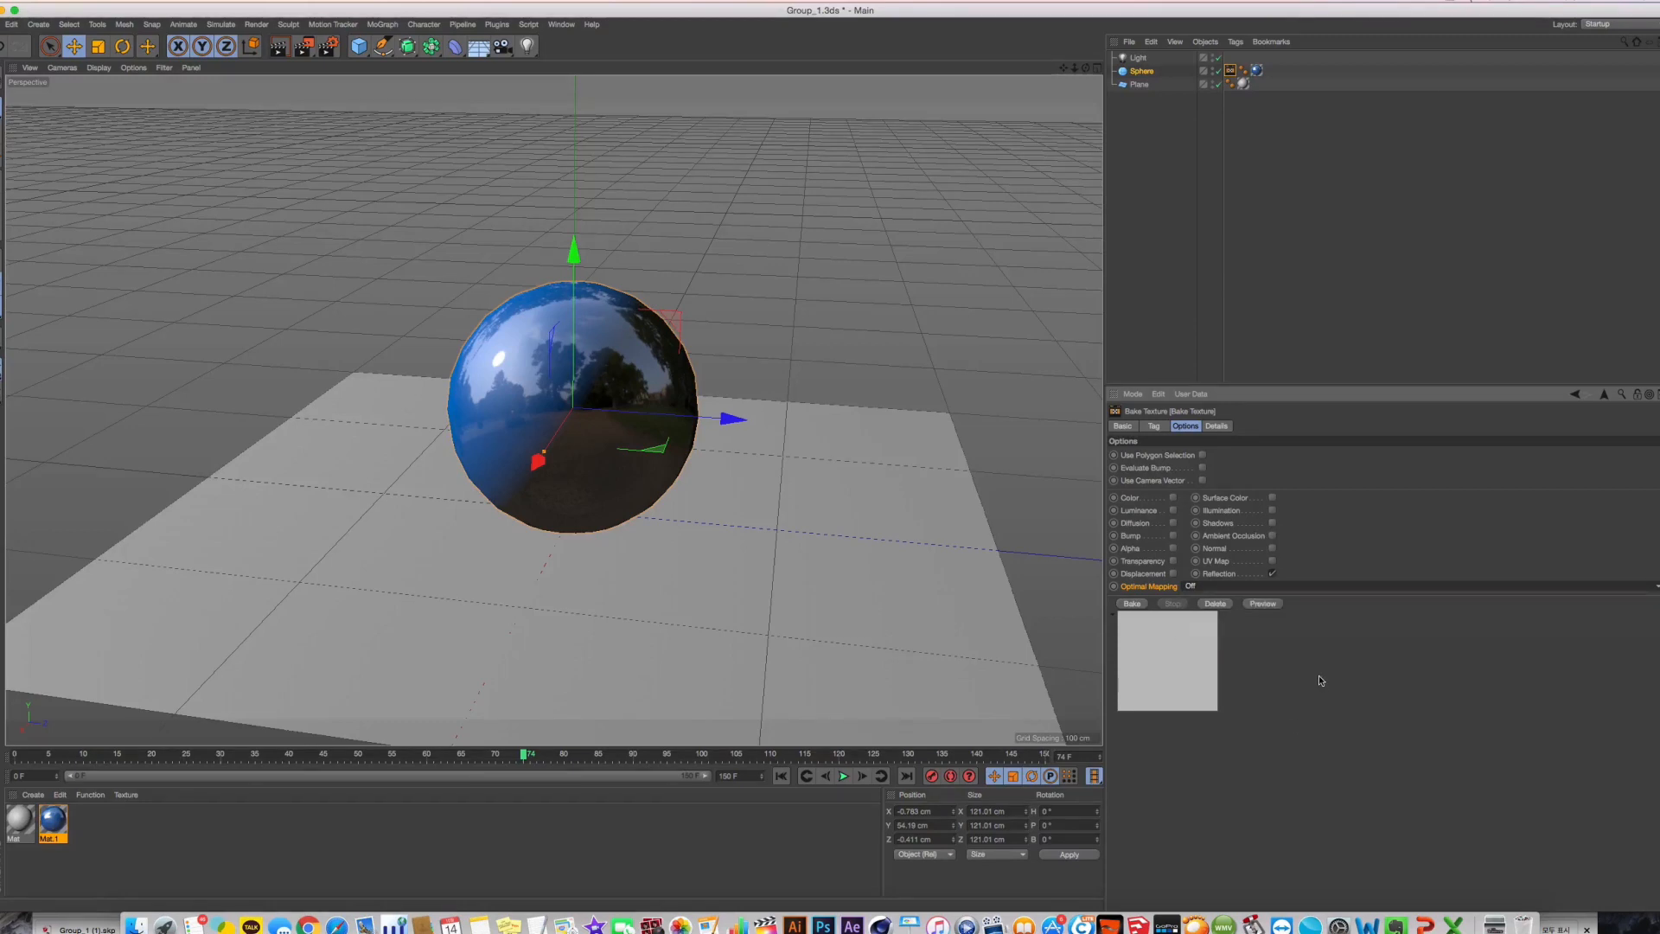
Try Use Current Render Data in the Bake Texture tag's details, check the output frame range in Render Settings, and switch the option off
left_click(1217, 426)
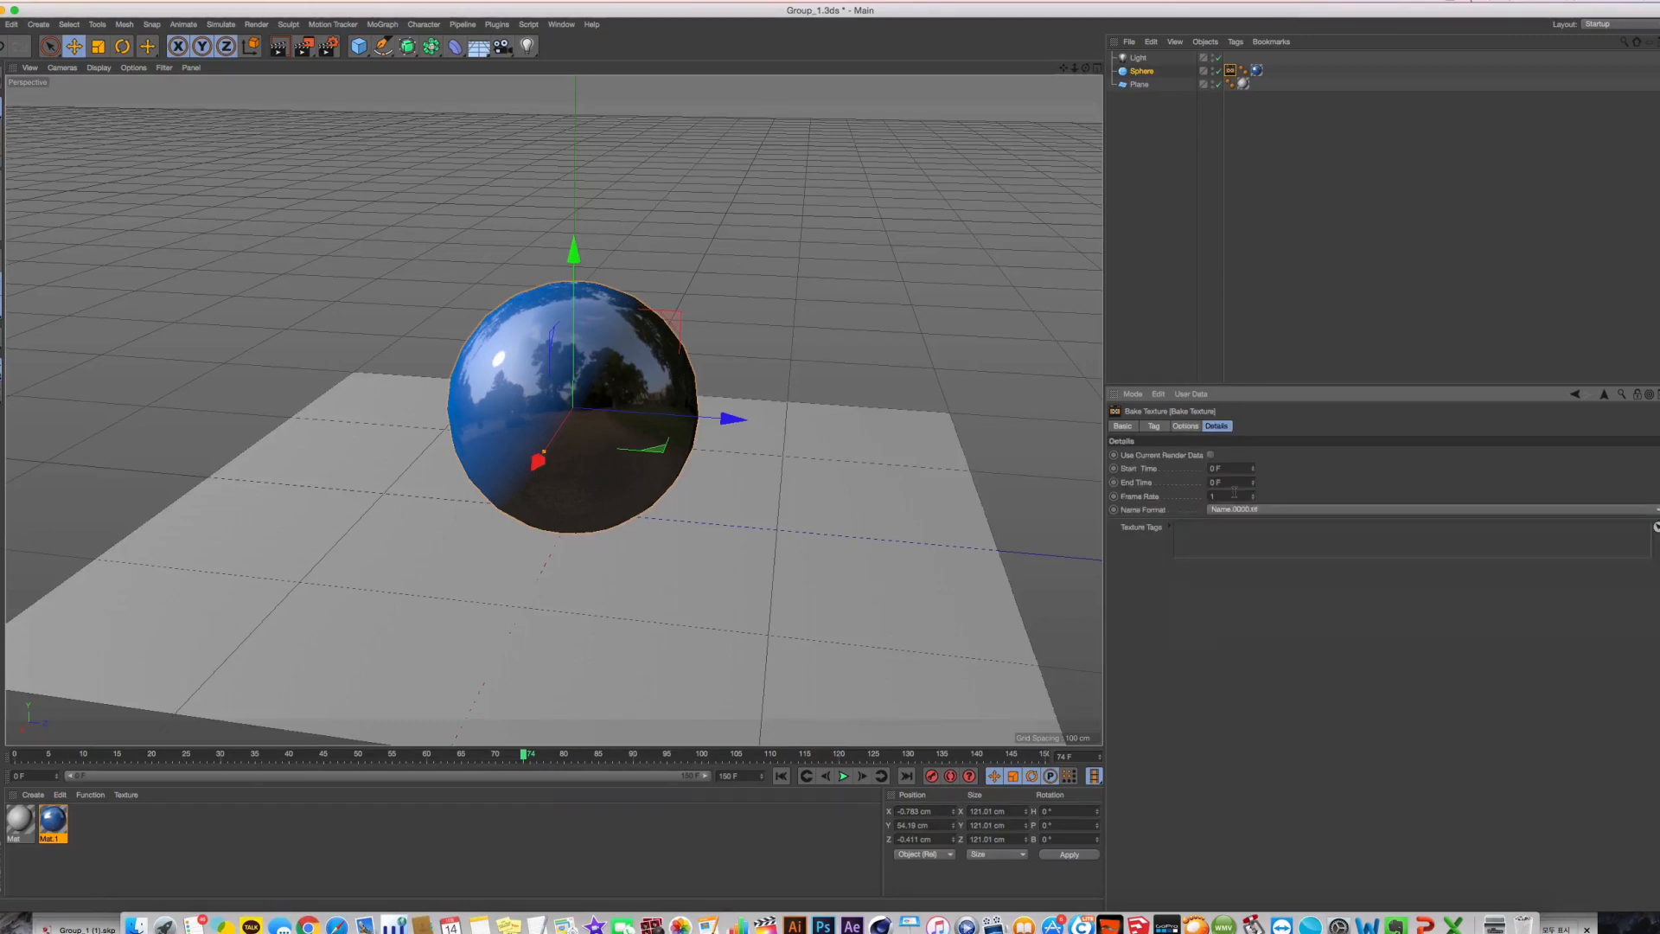
left_click(1210, 454)
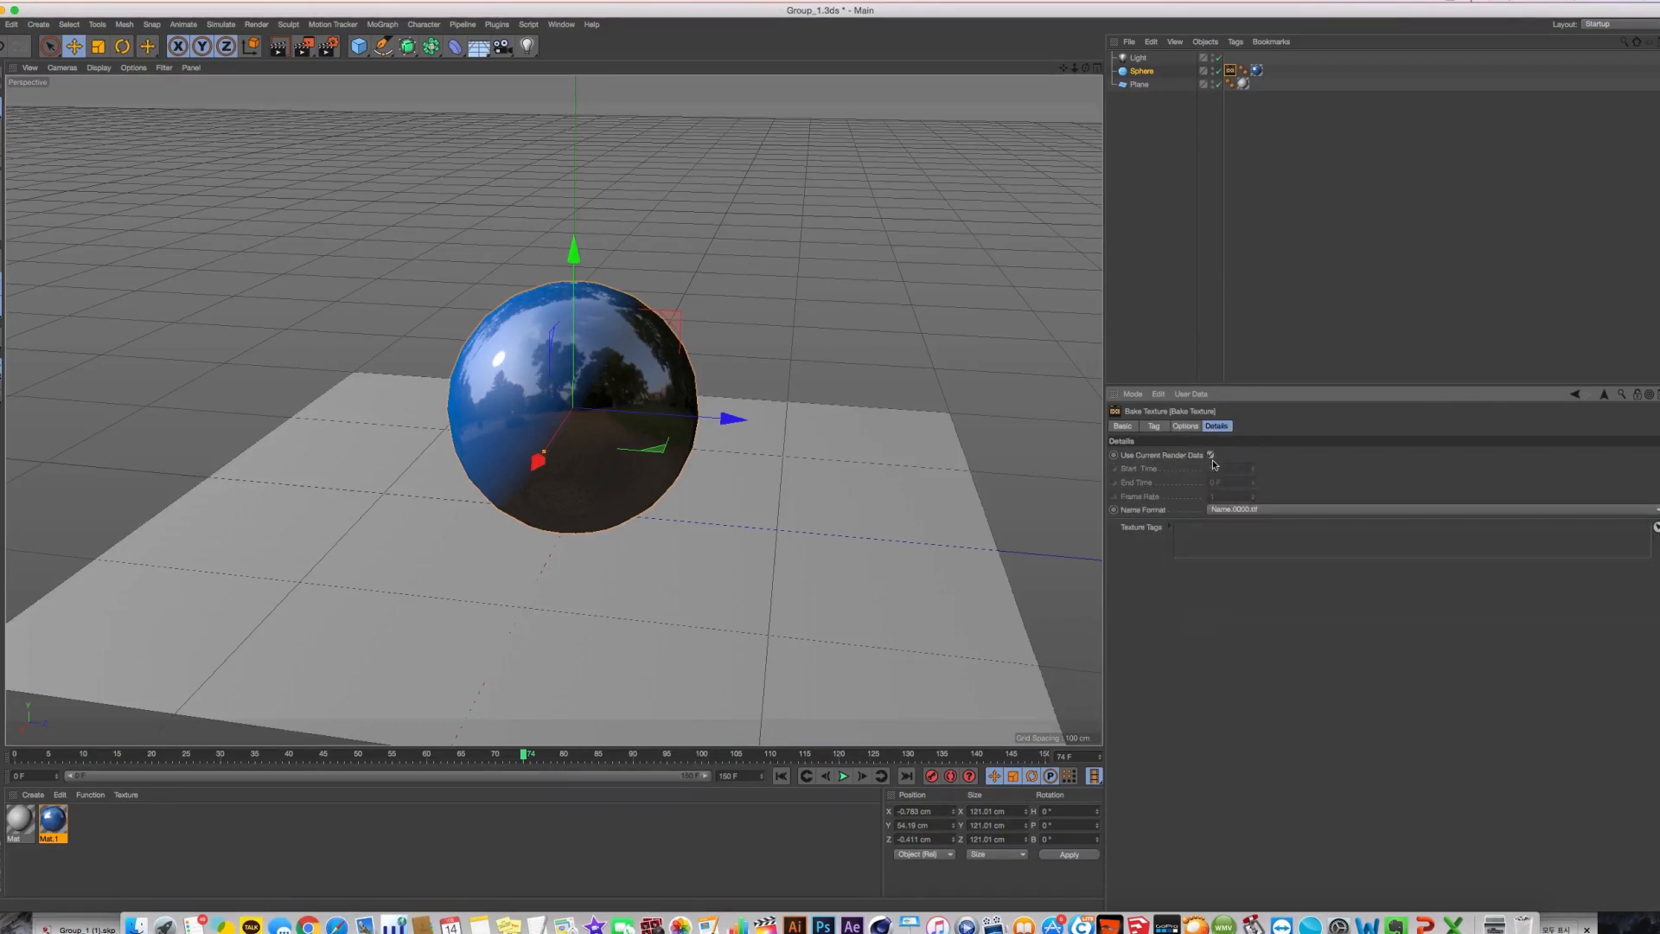
left_click(329, 46)
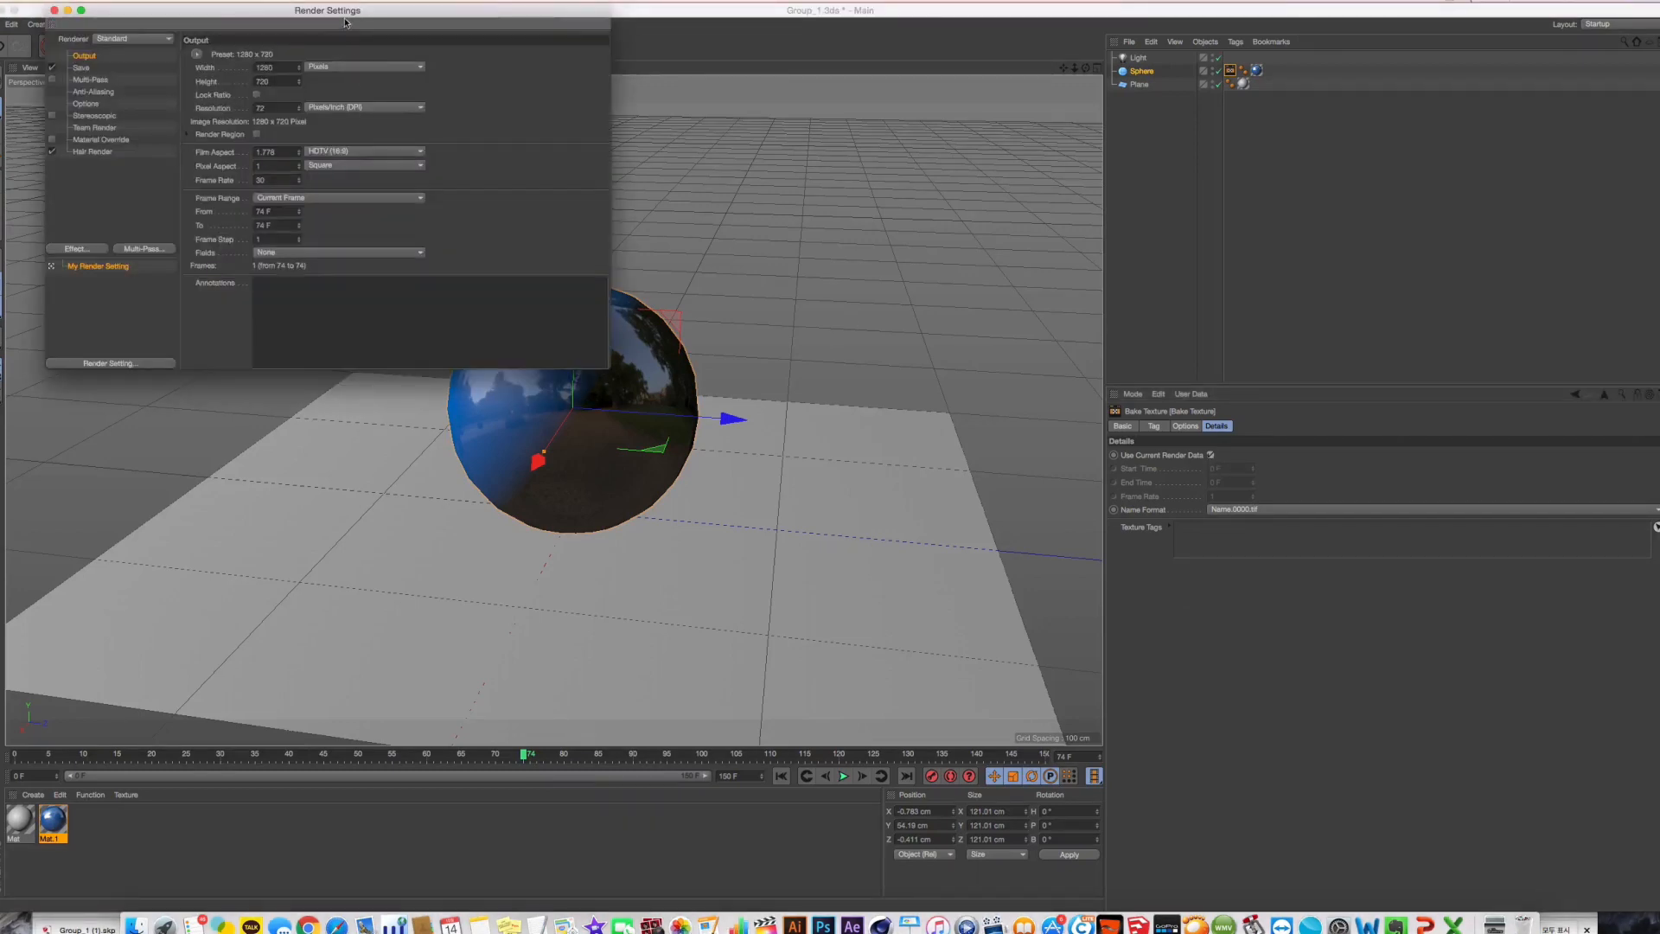
left_click_drag(339, 12, 664, 116)
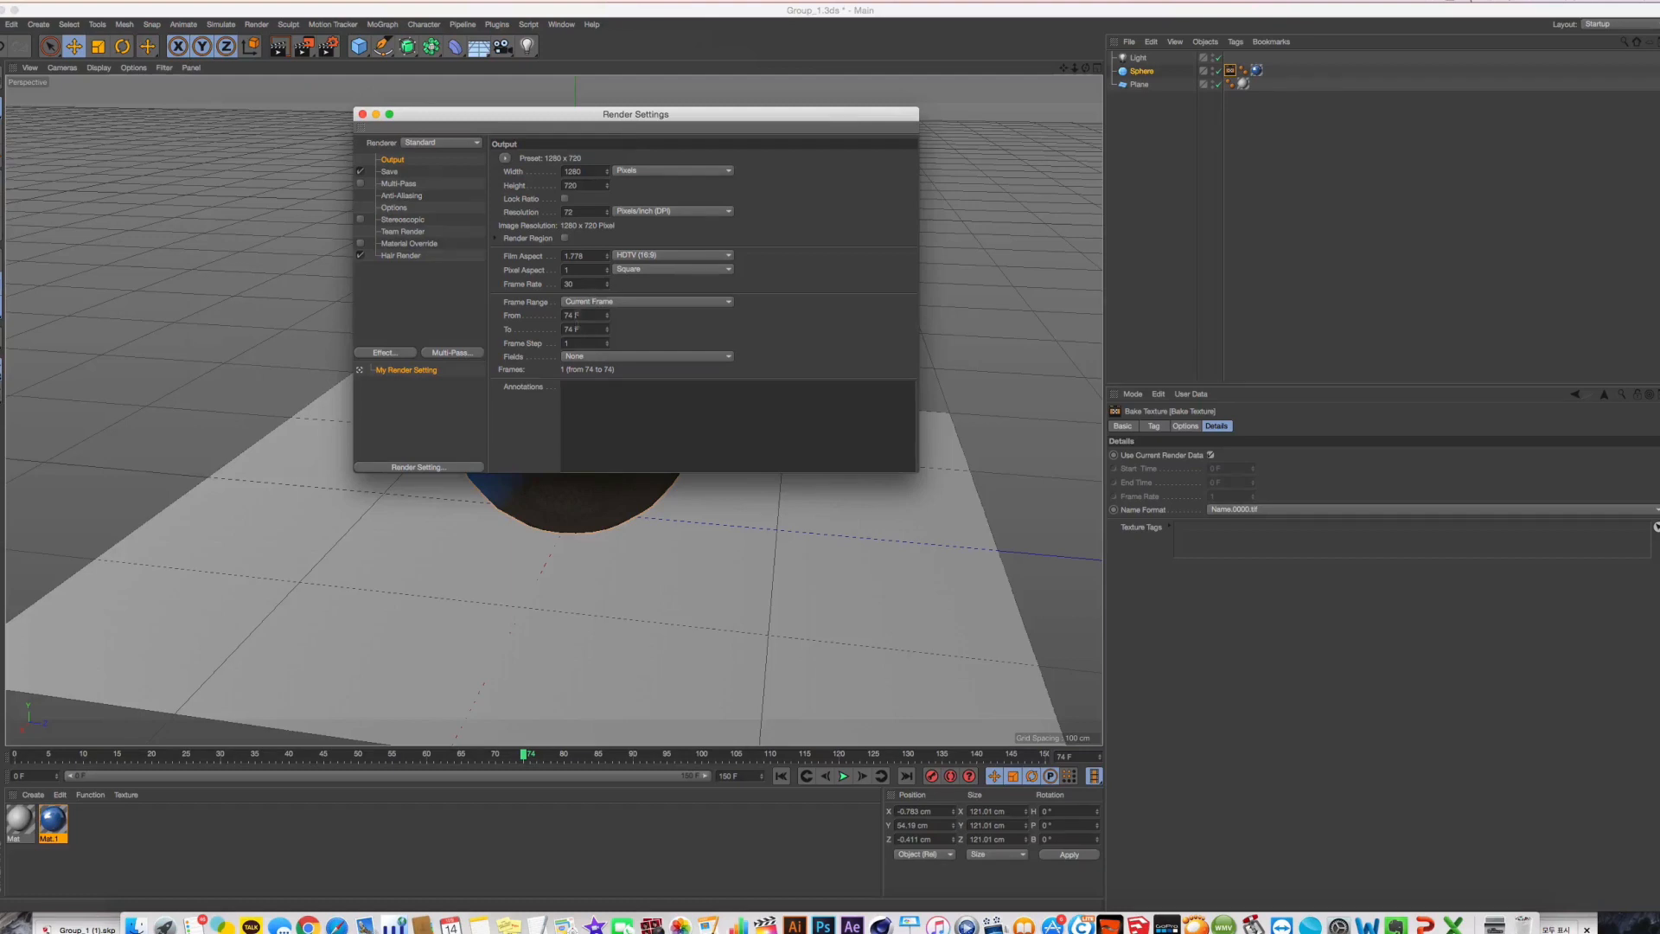
left_click(1210, 455)
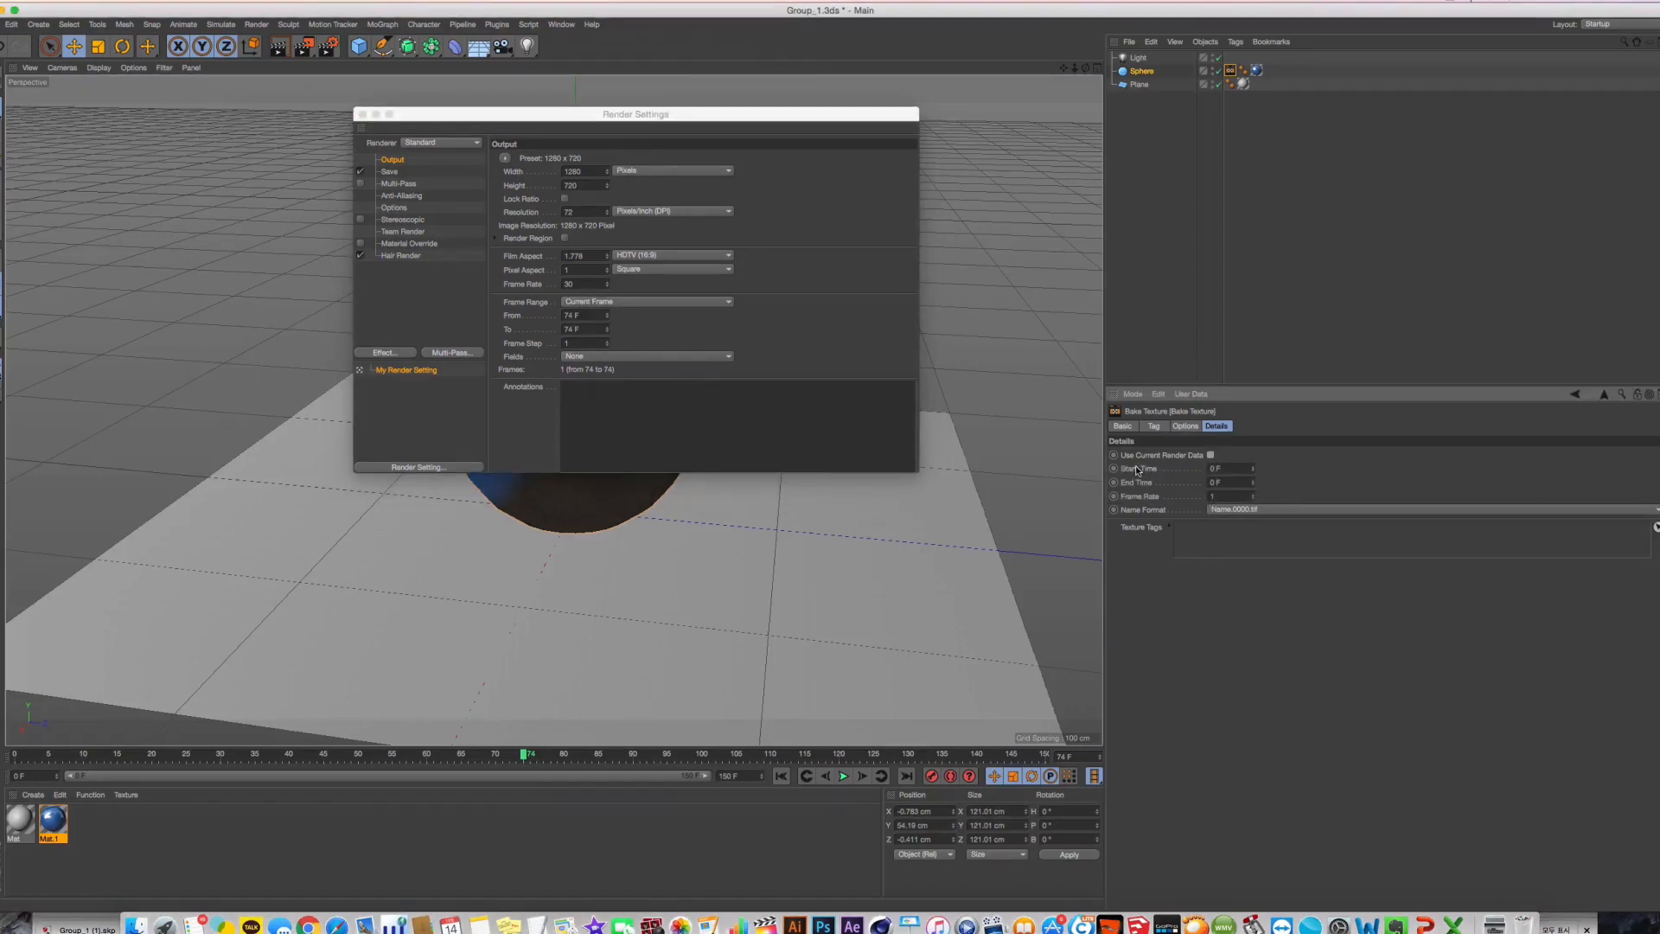
left_click(362, 113)
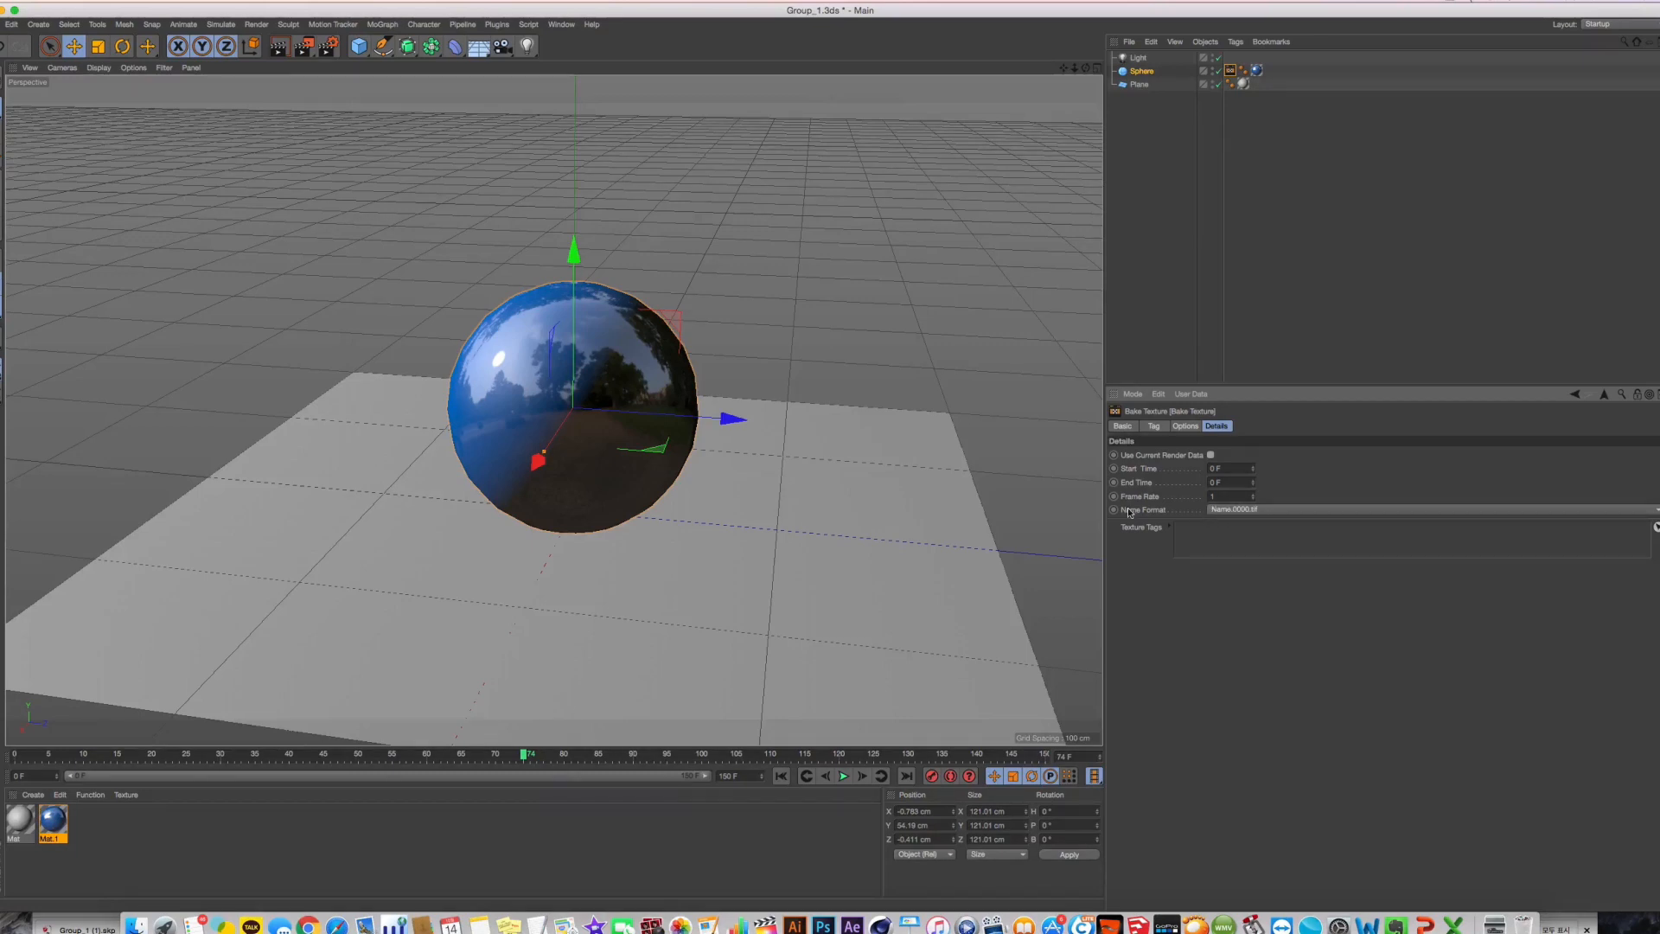
View the Name Format choices in the Bake Texture tag's details without changing the format
left_click(1228, 512)
left_click(1177, 521)
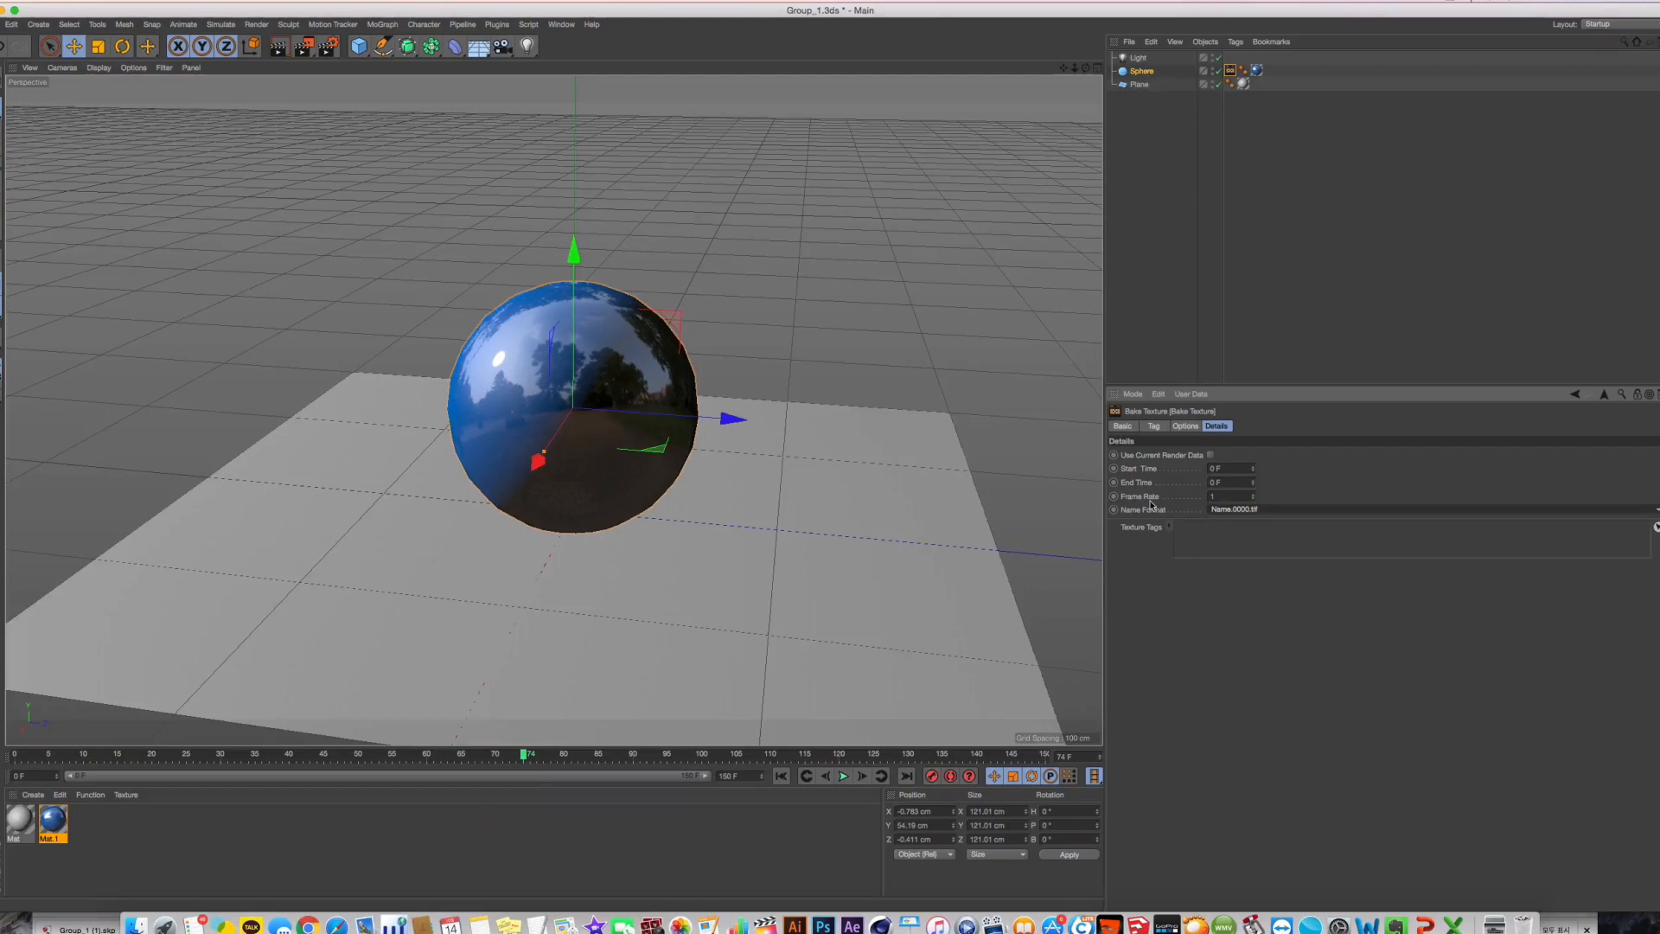
left_click(1165, 501)
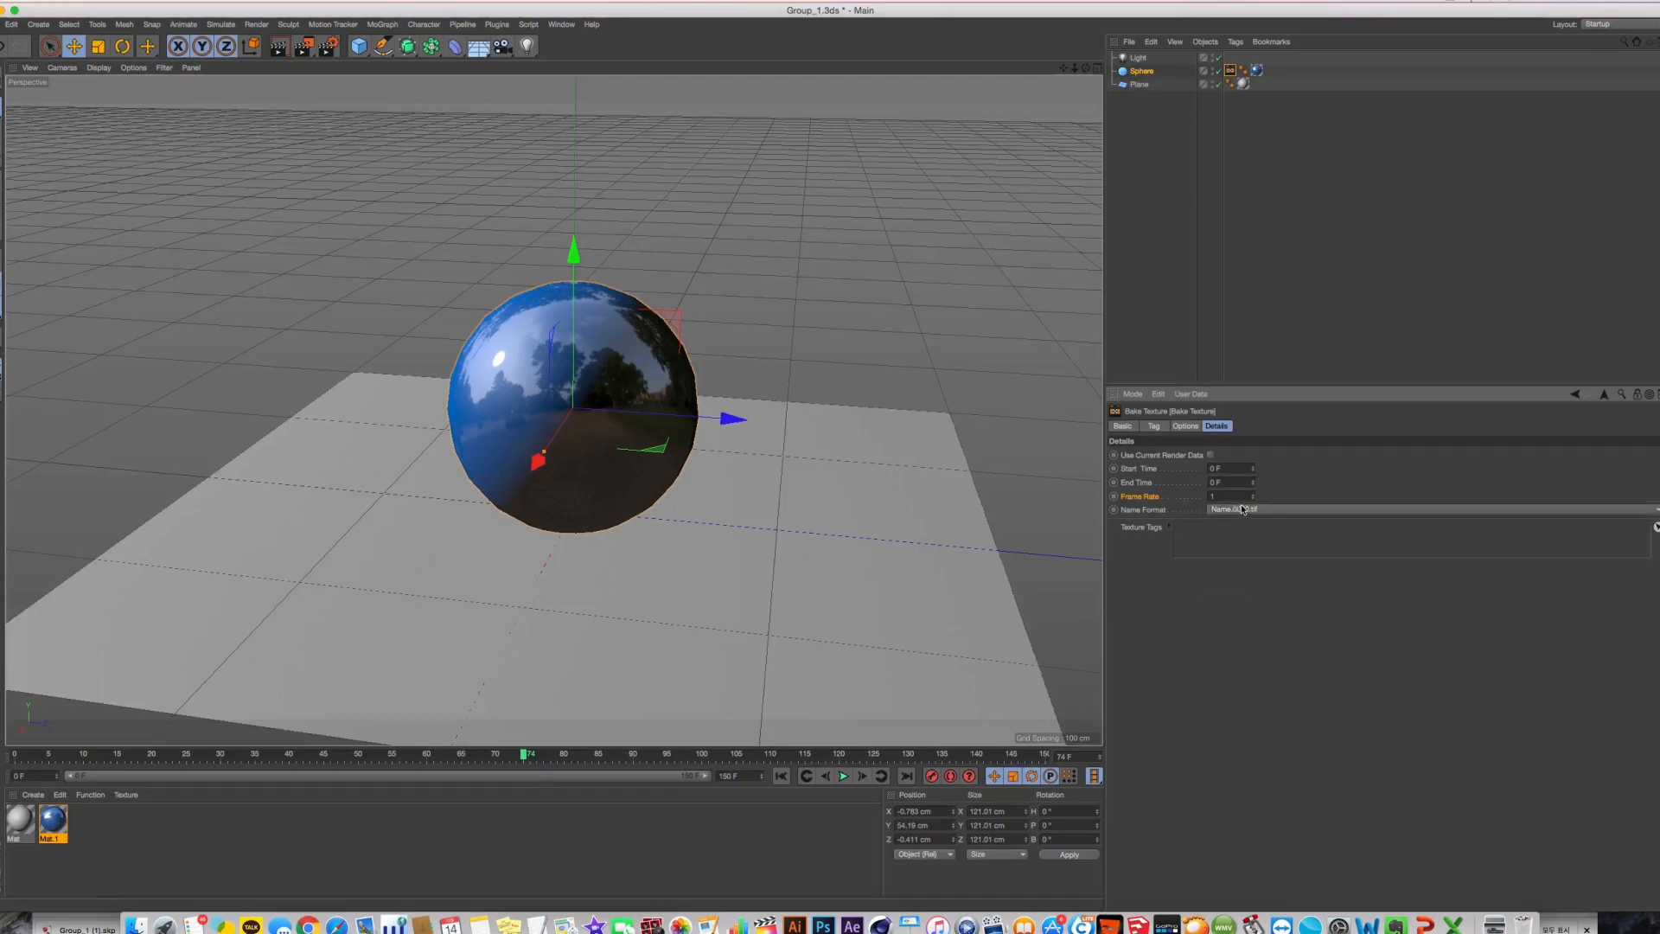
Try an End Time of 300 for the bake and enable Use Current Render Data
left_click(1156, 482)
double_click(1231, 482)
type("3.00")
double_click(1227, 481)
type("300")
key("Return")
left_click(1210, 454)
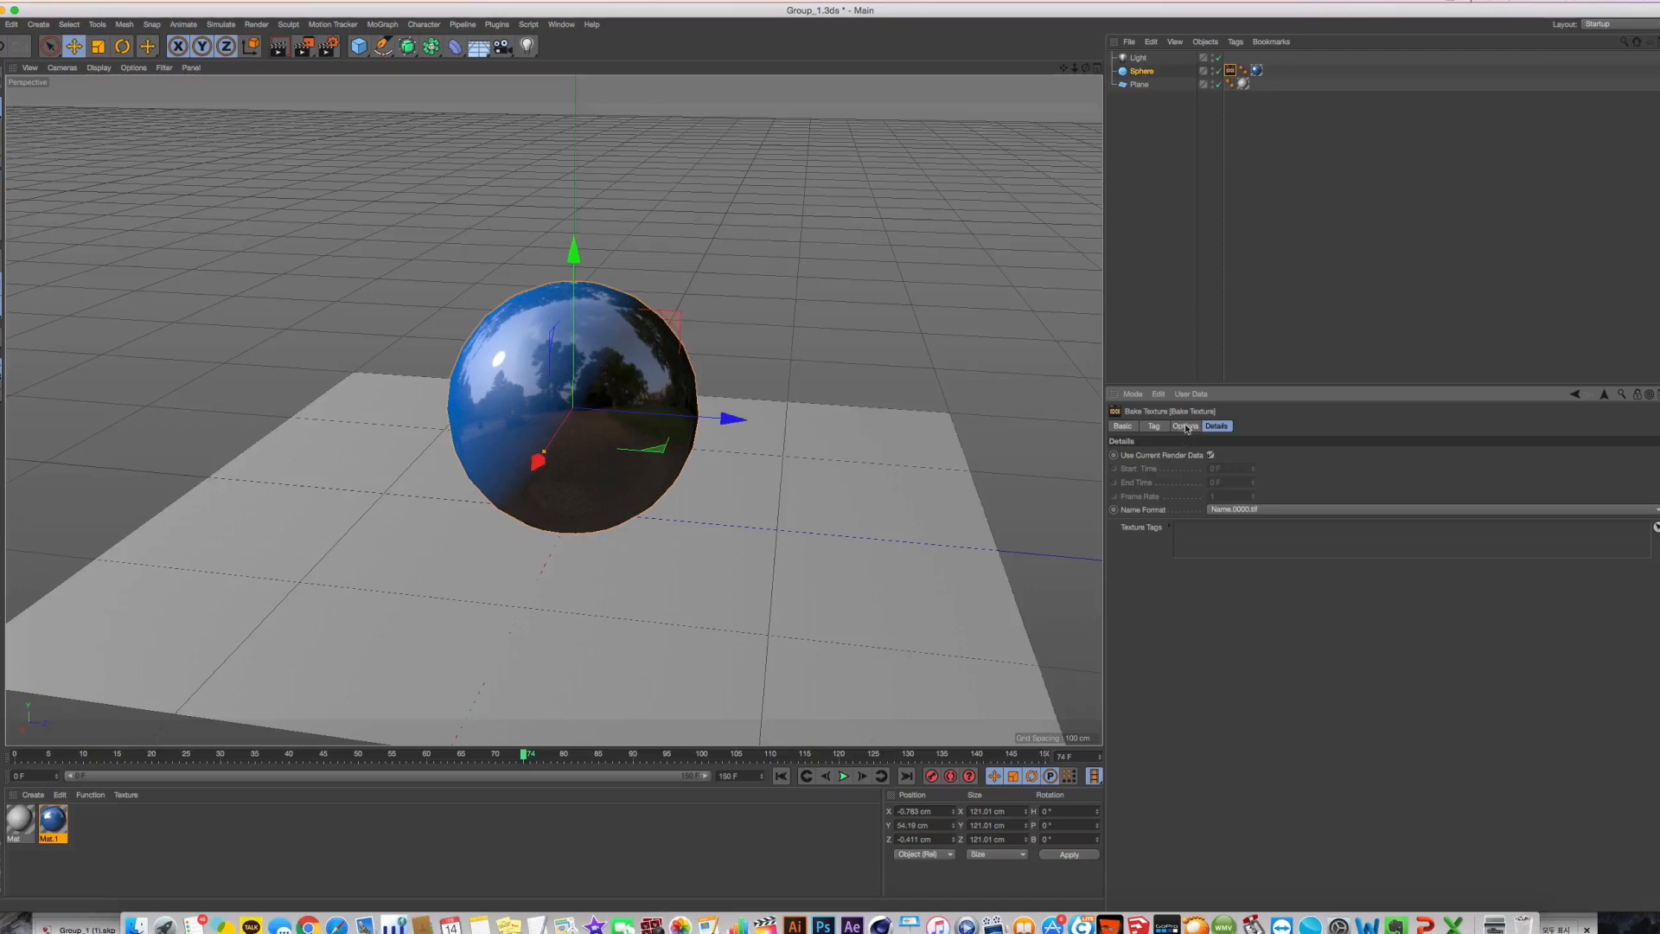
Return to the tag's bake options, bake the sphere's reflection texture, and generate a preview of it
left_click(1185, 426)
left_click(1153, 426, "shift")
left_click(1198, 427)
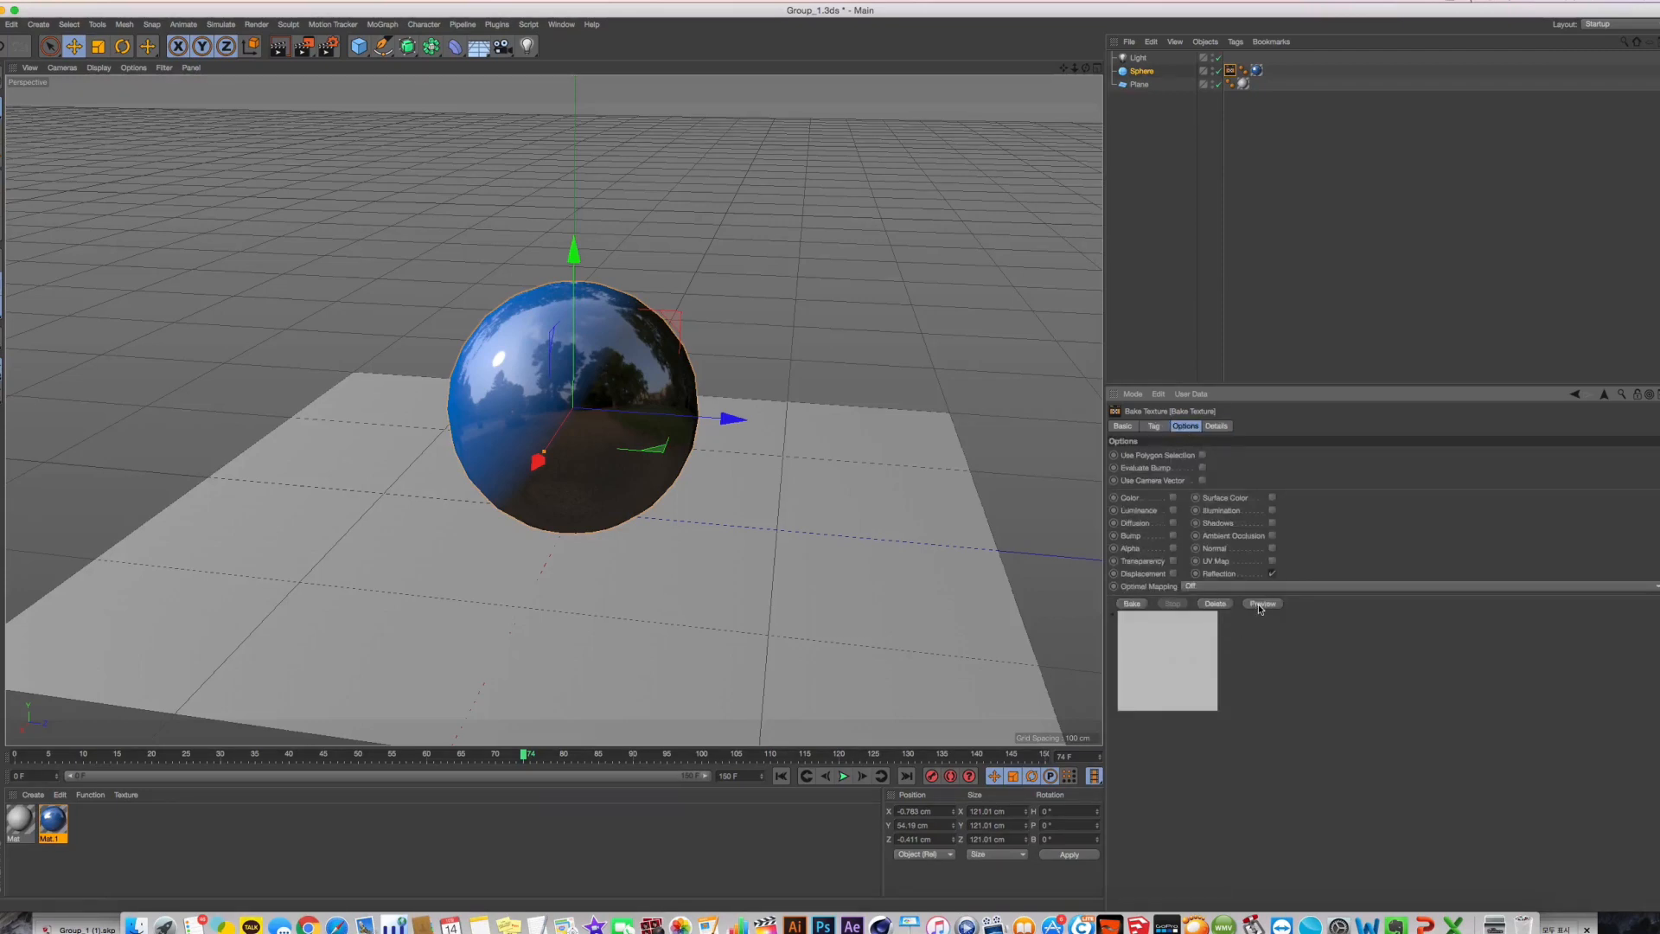
left_click(1129, 604)
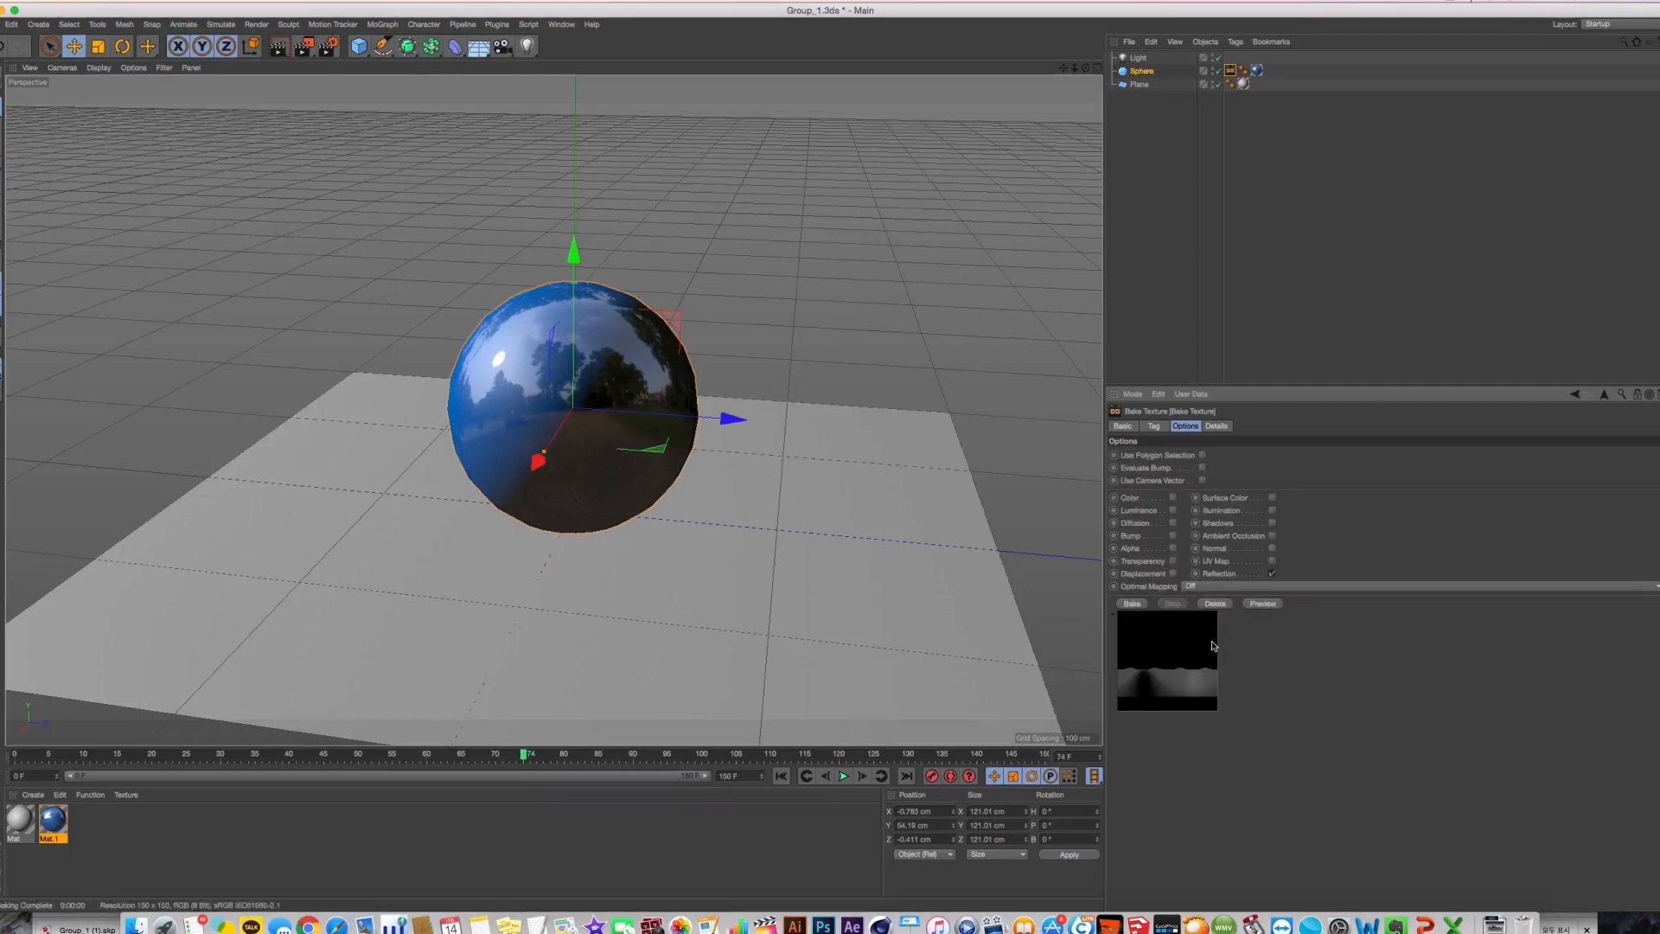
left_click(1257, 605)
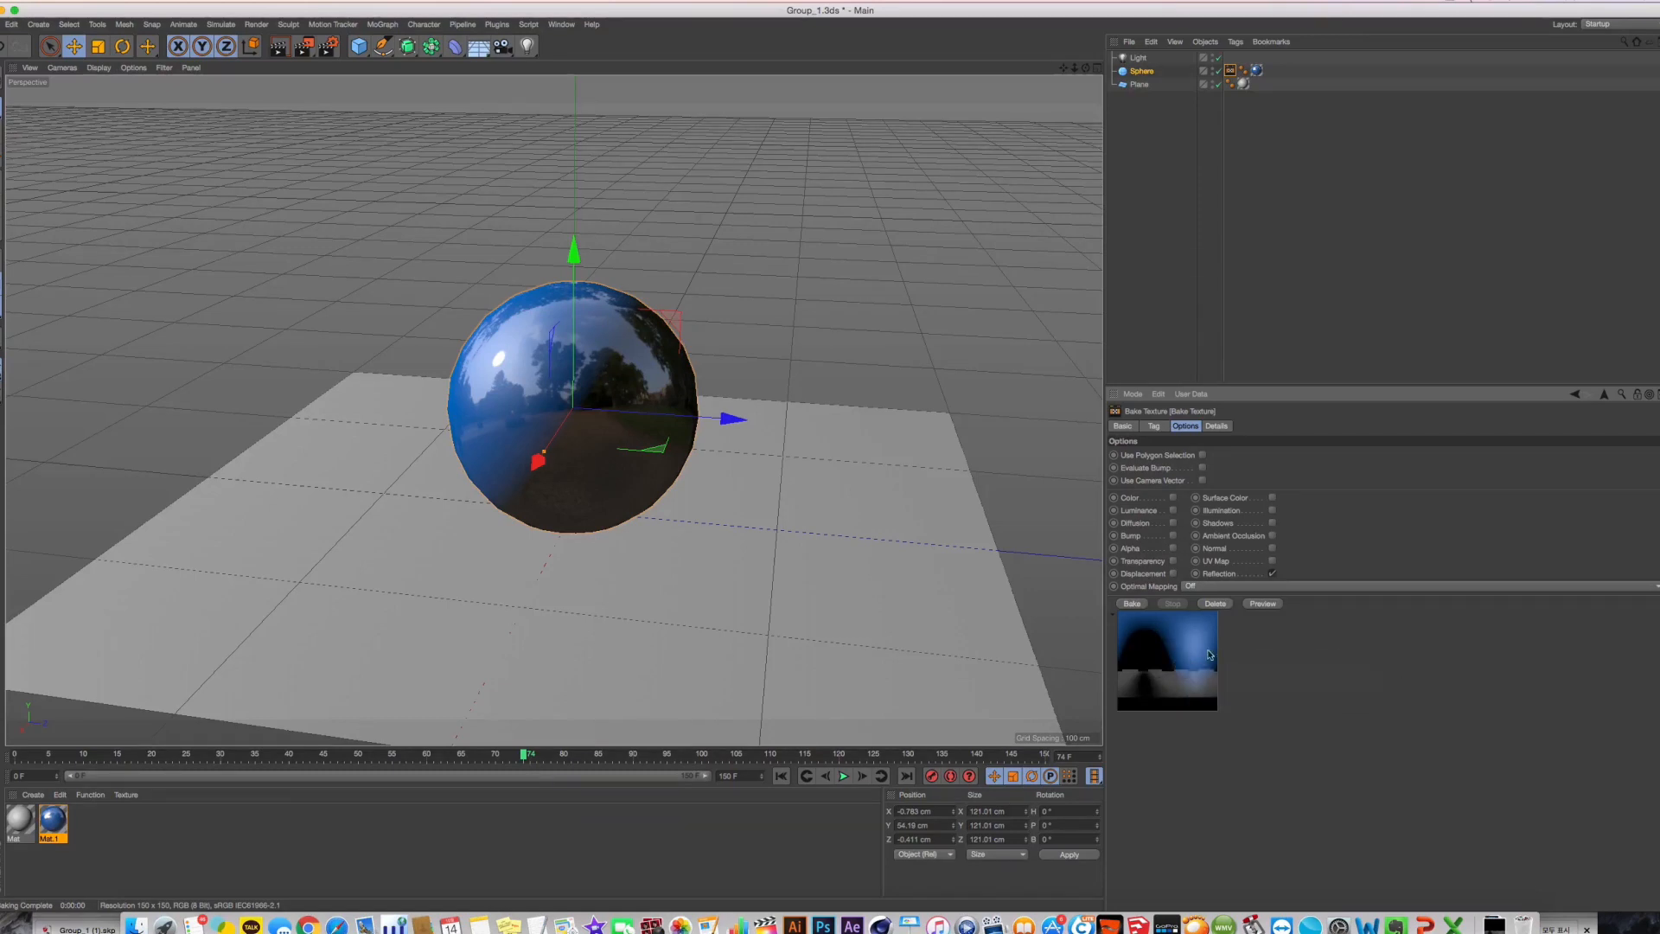
Preview Sphere_reflection_bake.psd in the Downloads folder, send it to Photoshop for viewing, and return to the Cinema 4D scene
left_click(1495, 926)
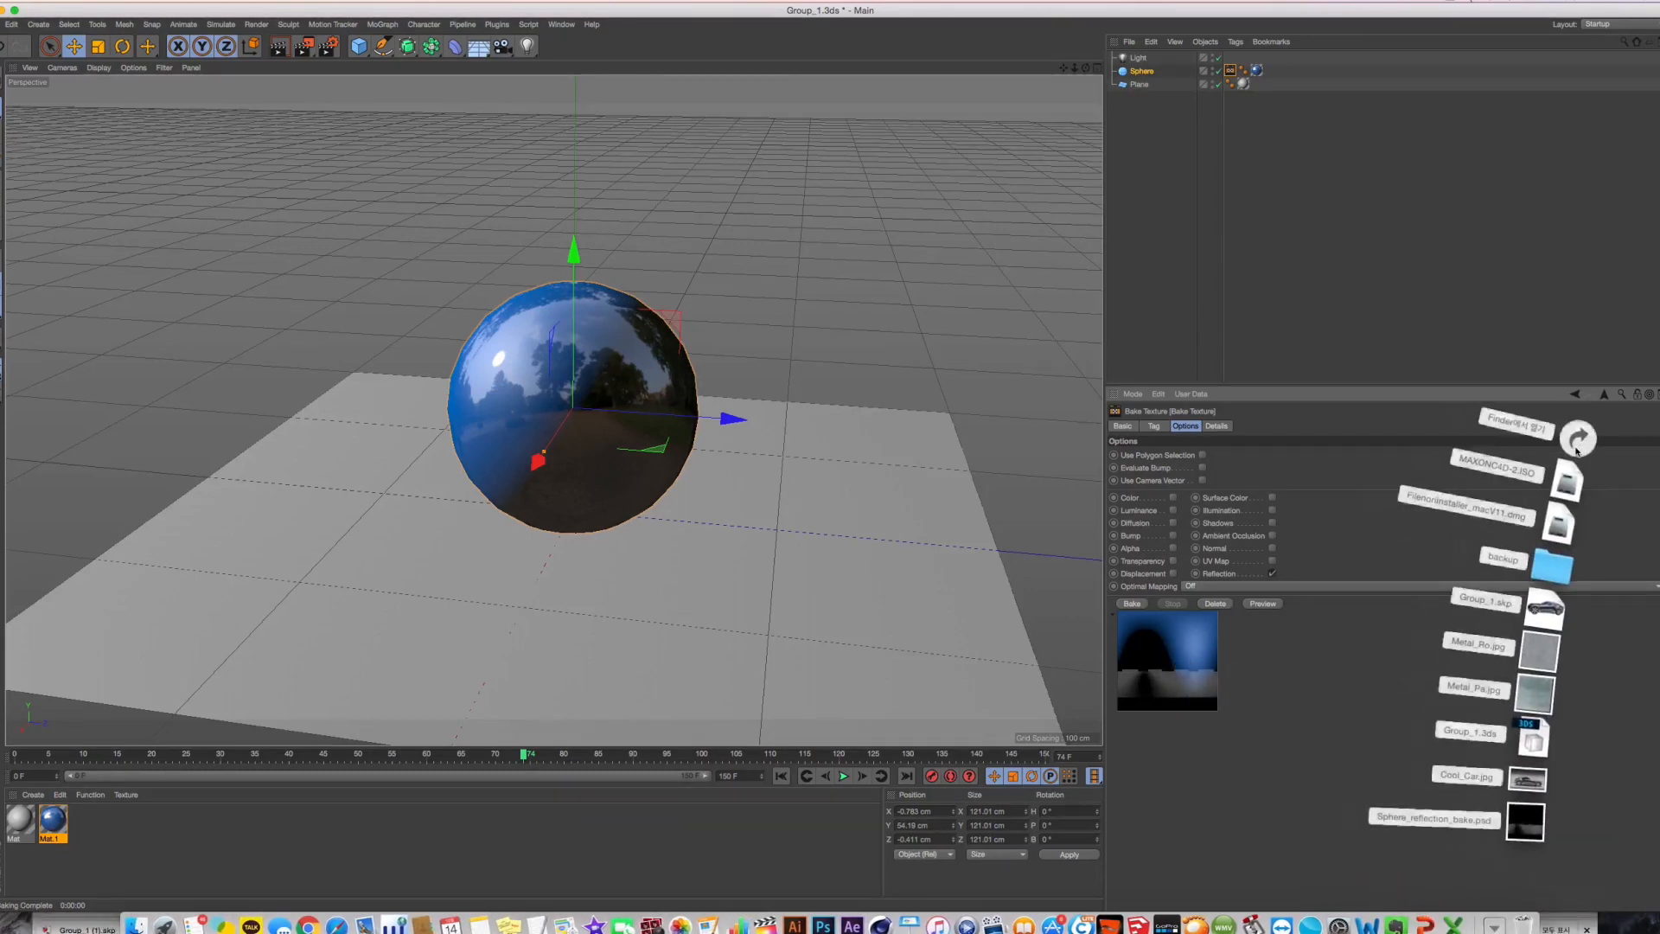
left_click(1576, 445)
left_click(821, 373)
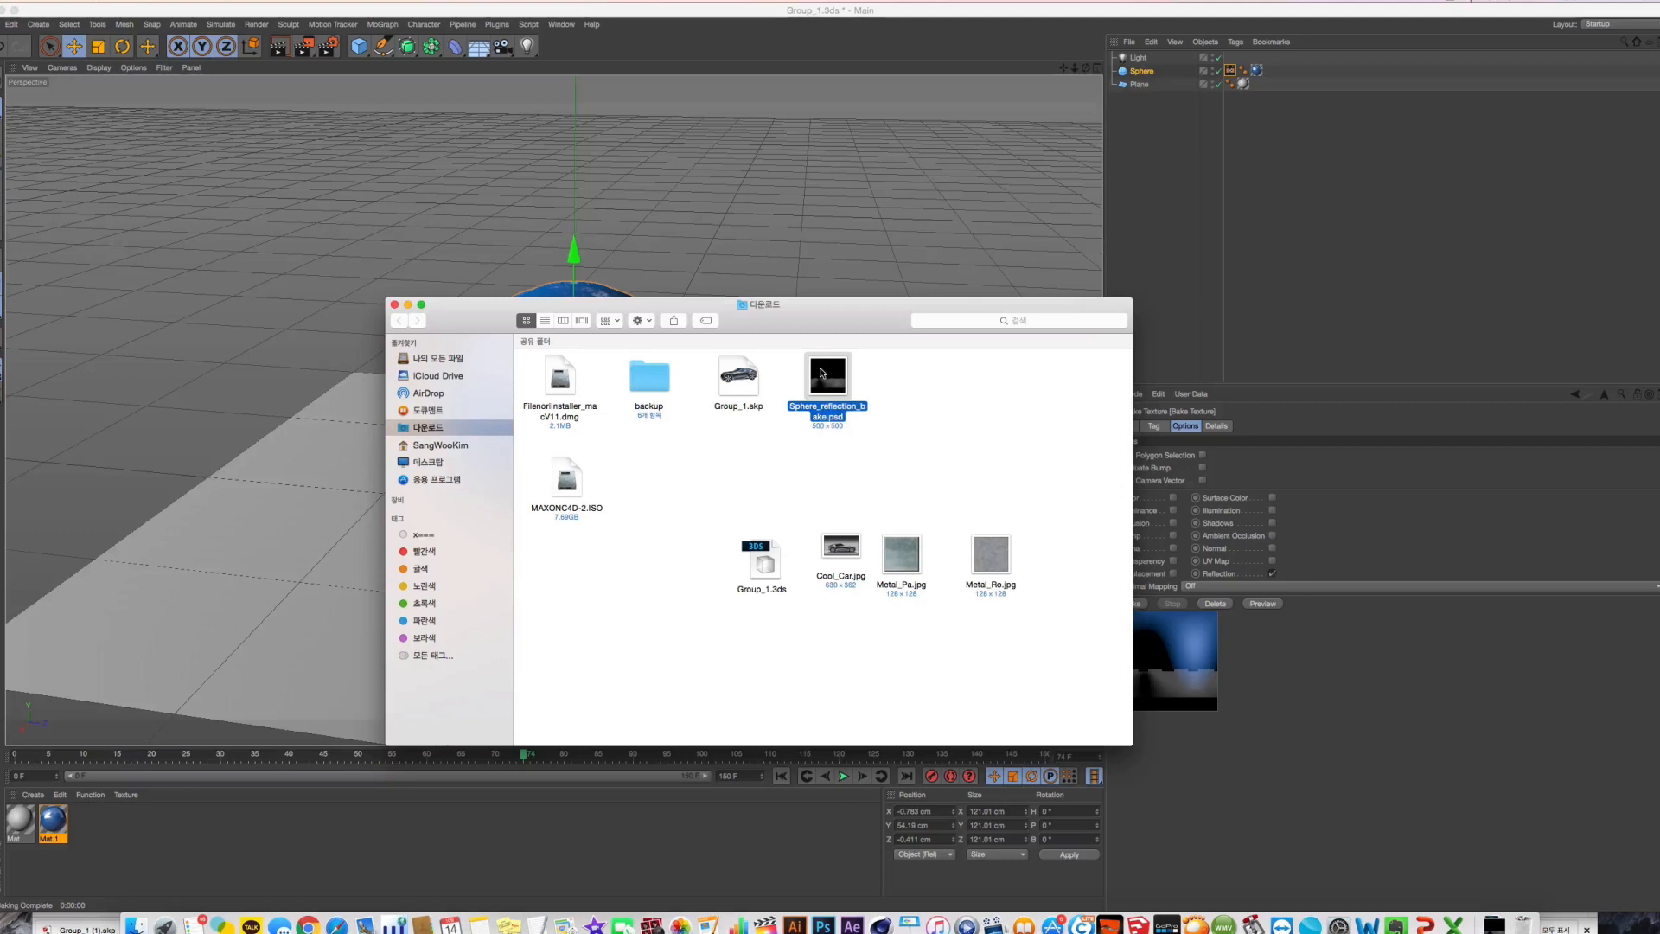
key("space")
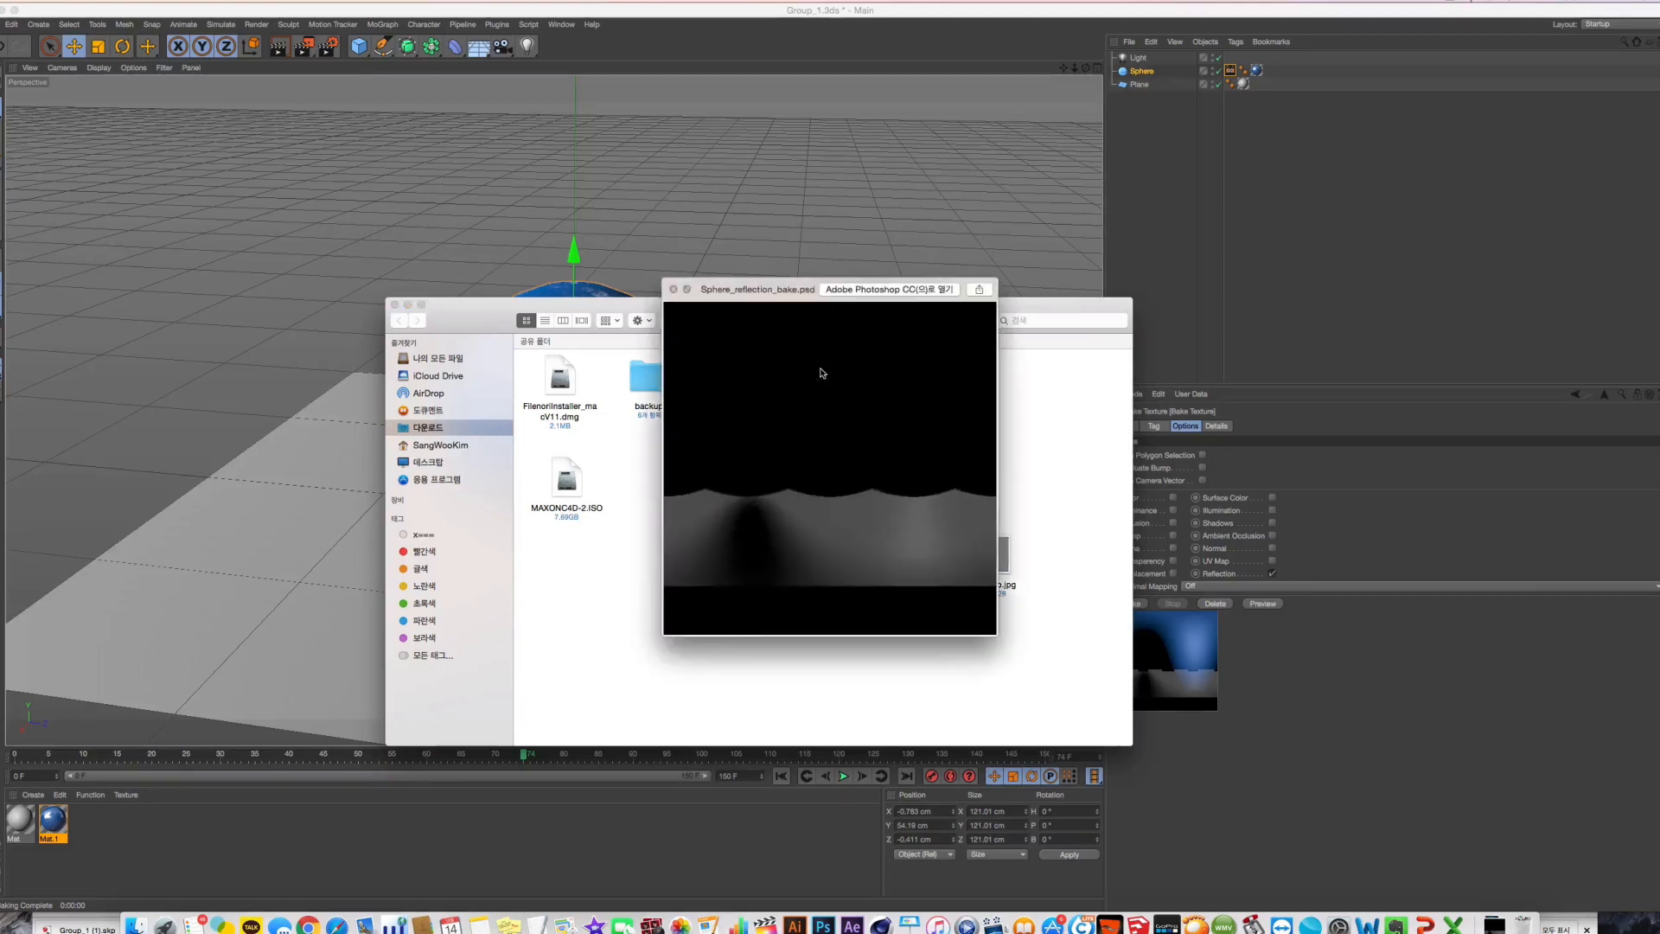
left_click(674, 289)
left_click_drag(828, 380, 823, 925)
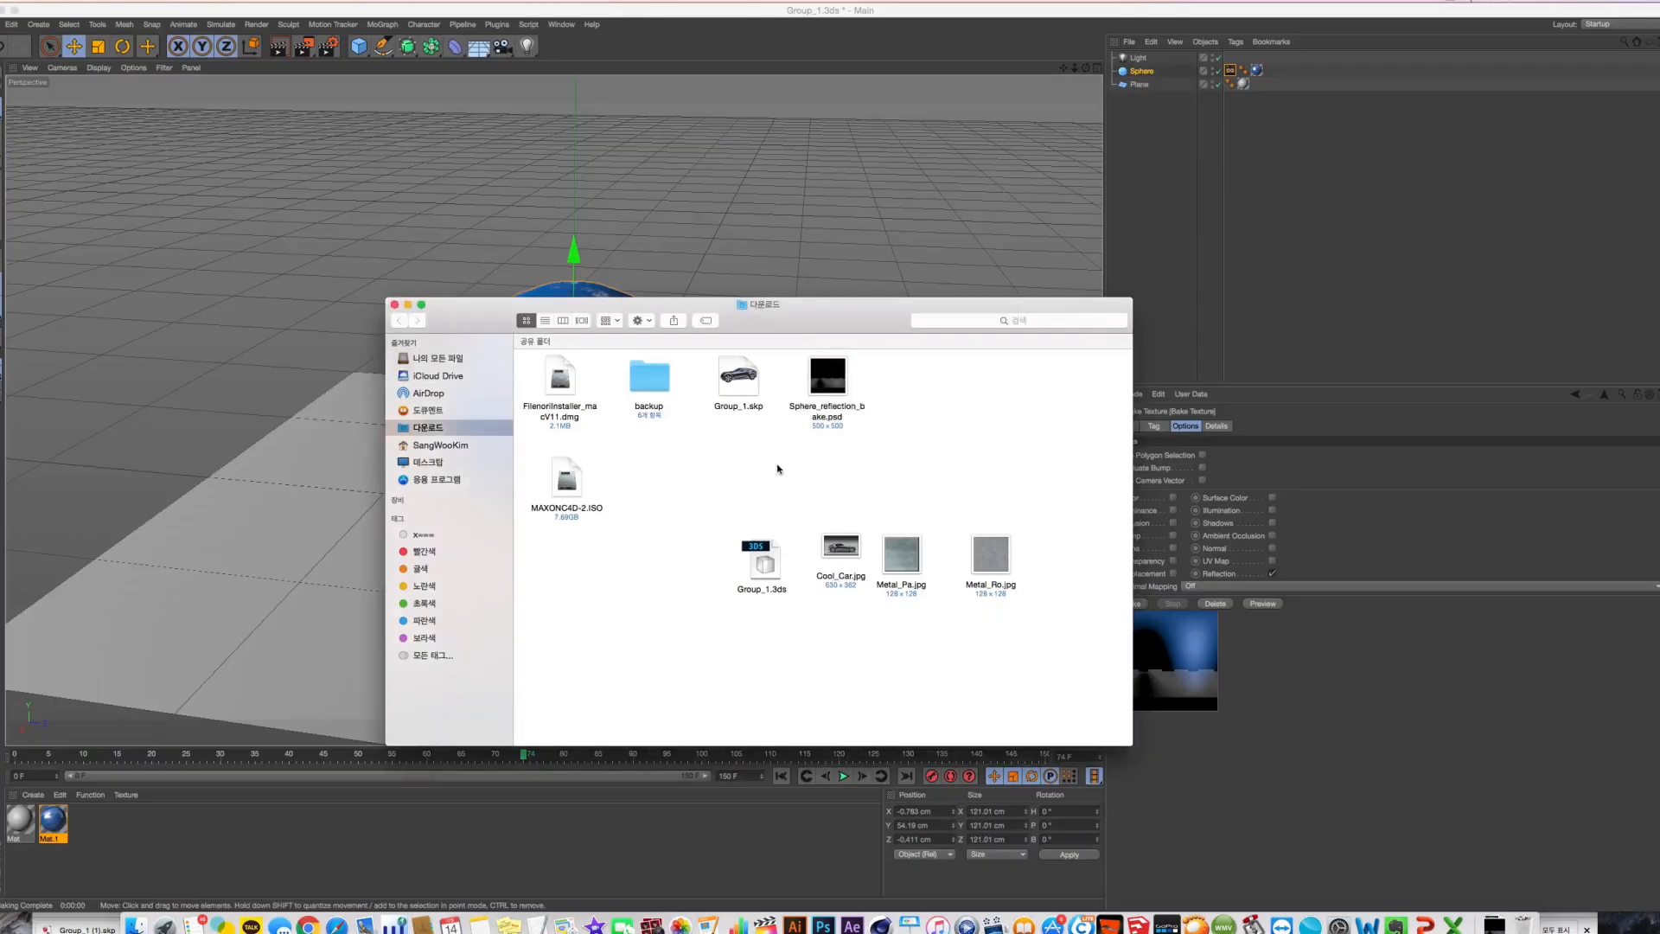
left_click(837, 185)
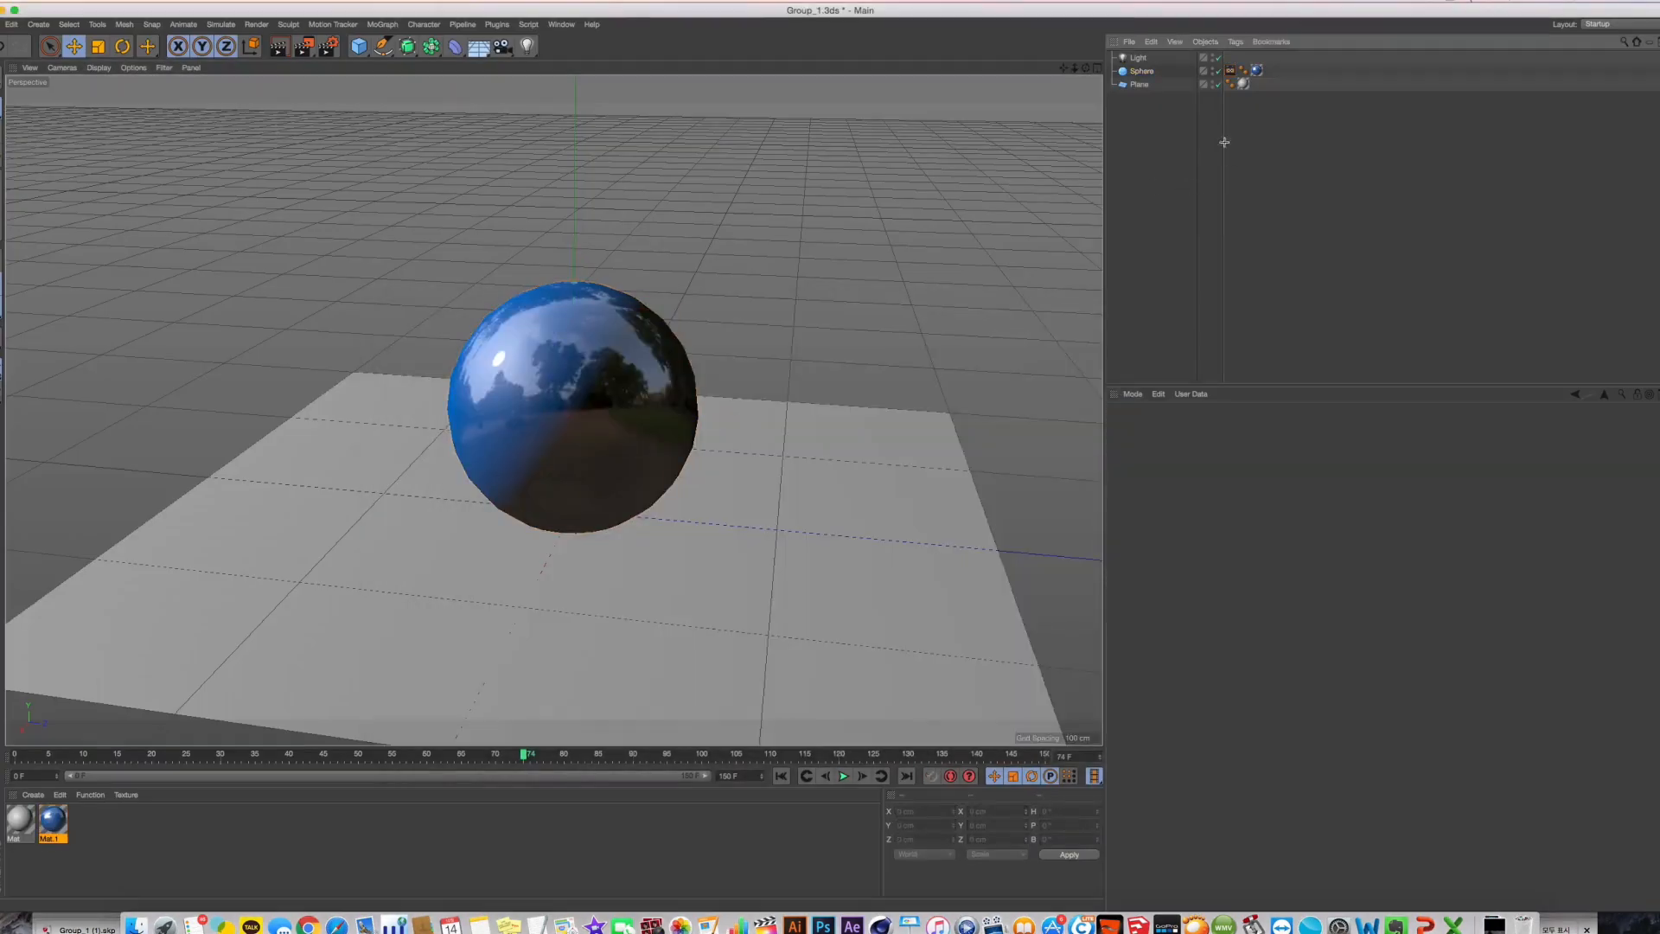
Open the sphere's blue material Mat.1 in the Material Editor and hide its reflection layer in Reflectance
left_click(1256, 72)
double_click(1257, 72)
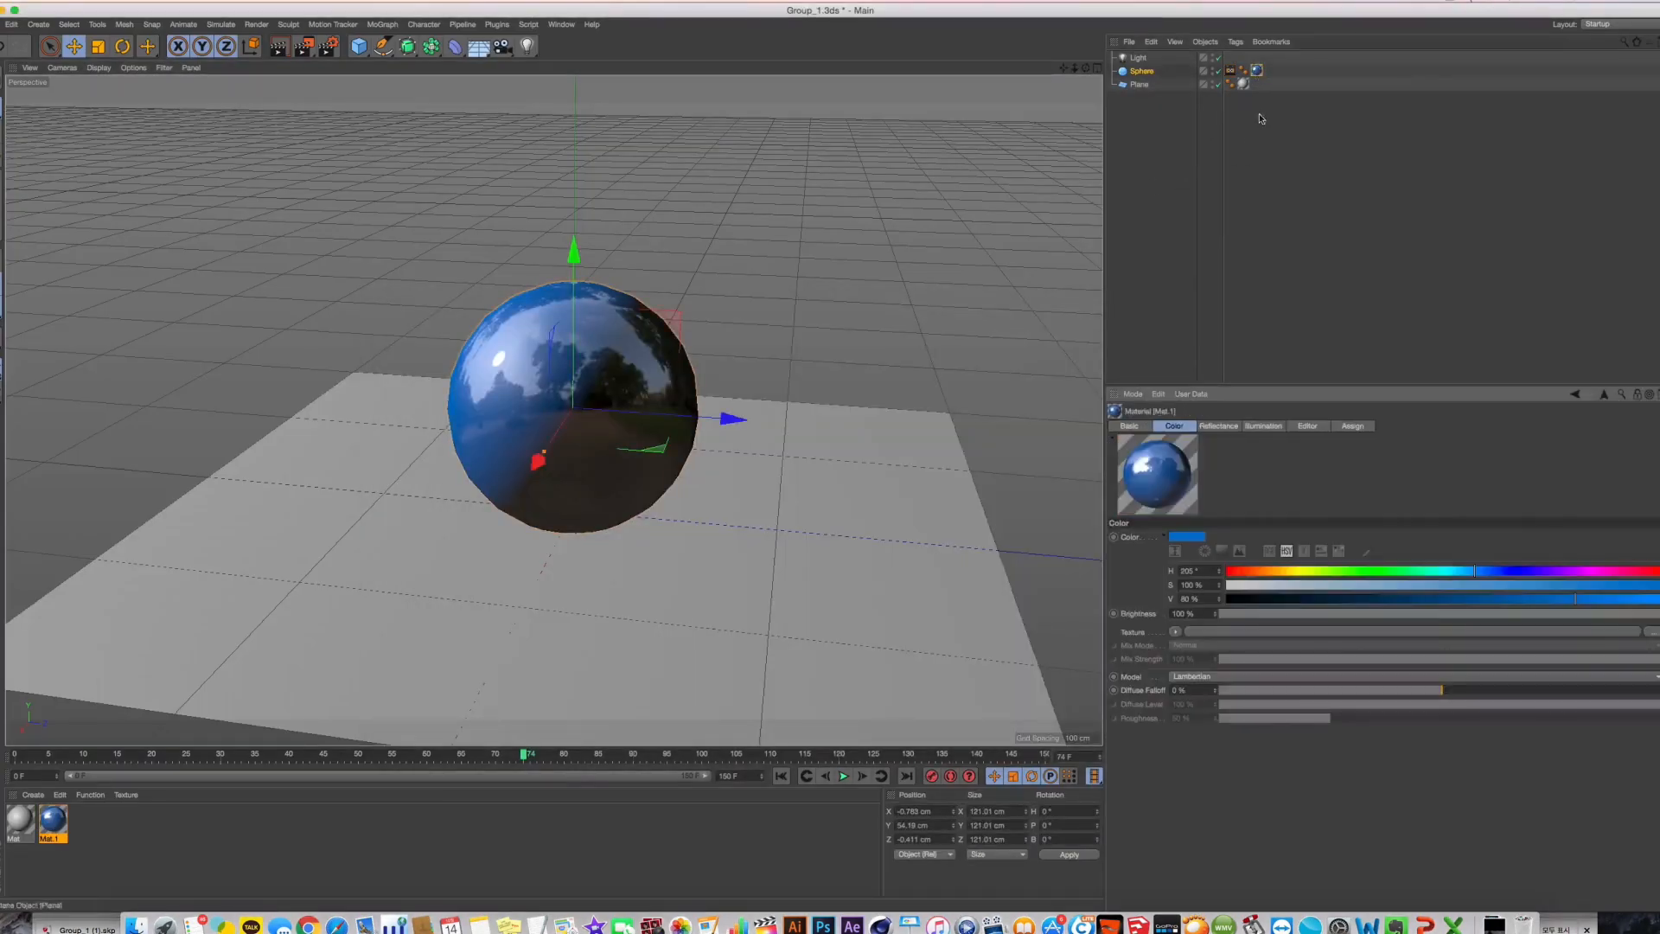
double_click(53, 826)
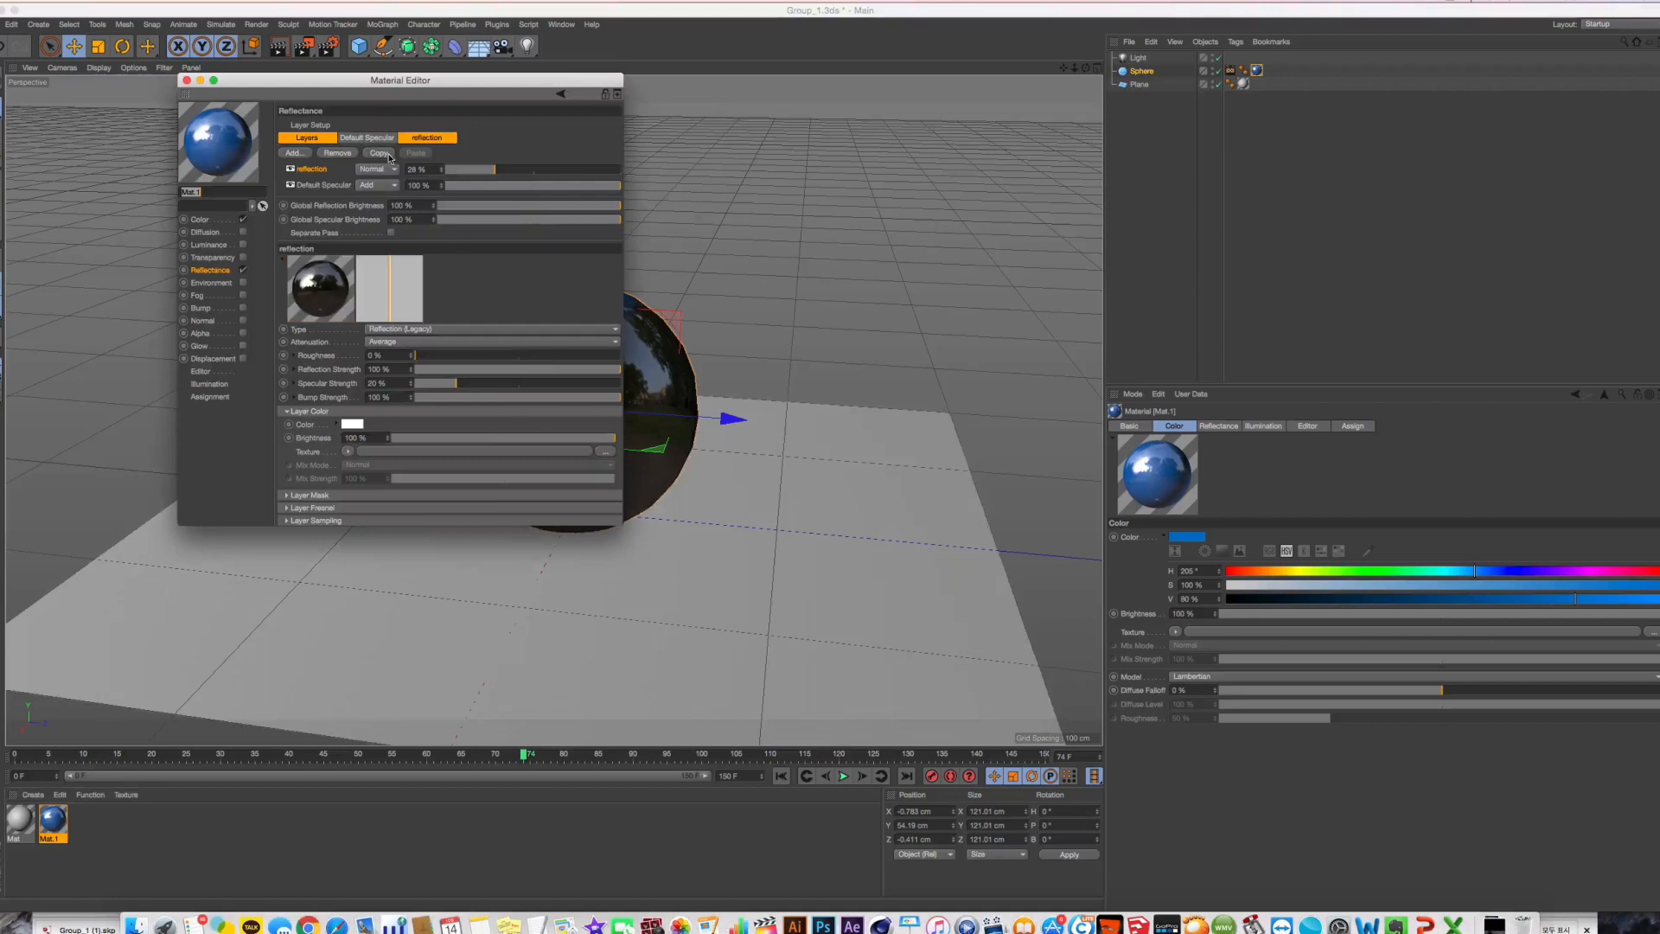
left_click_drag(410, 80, 1205, 197)
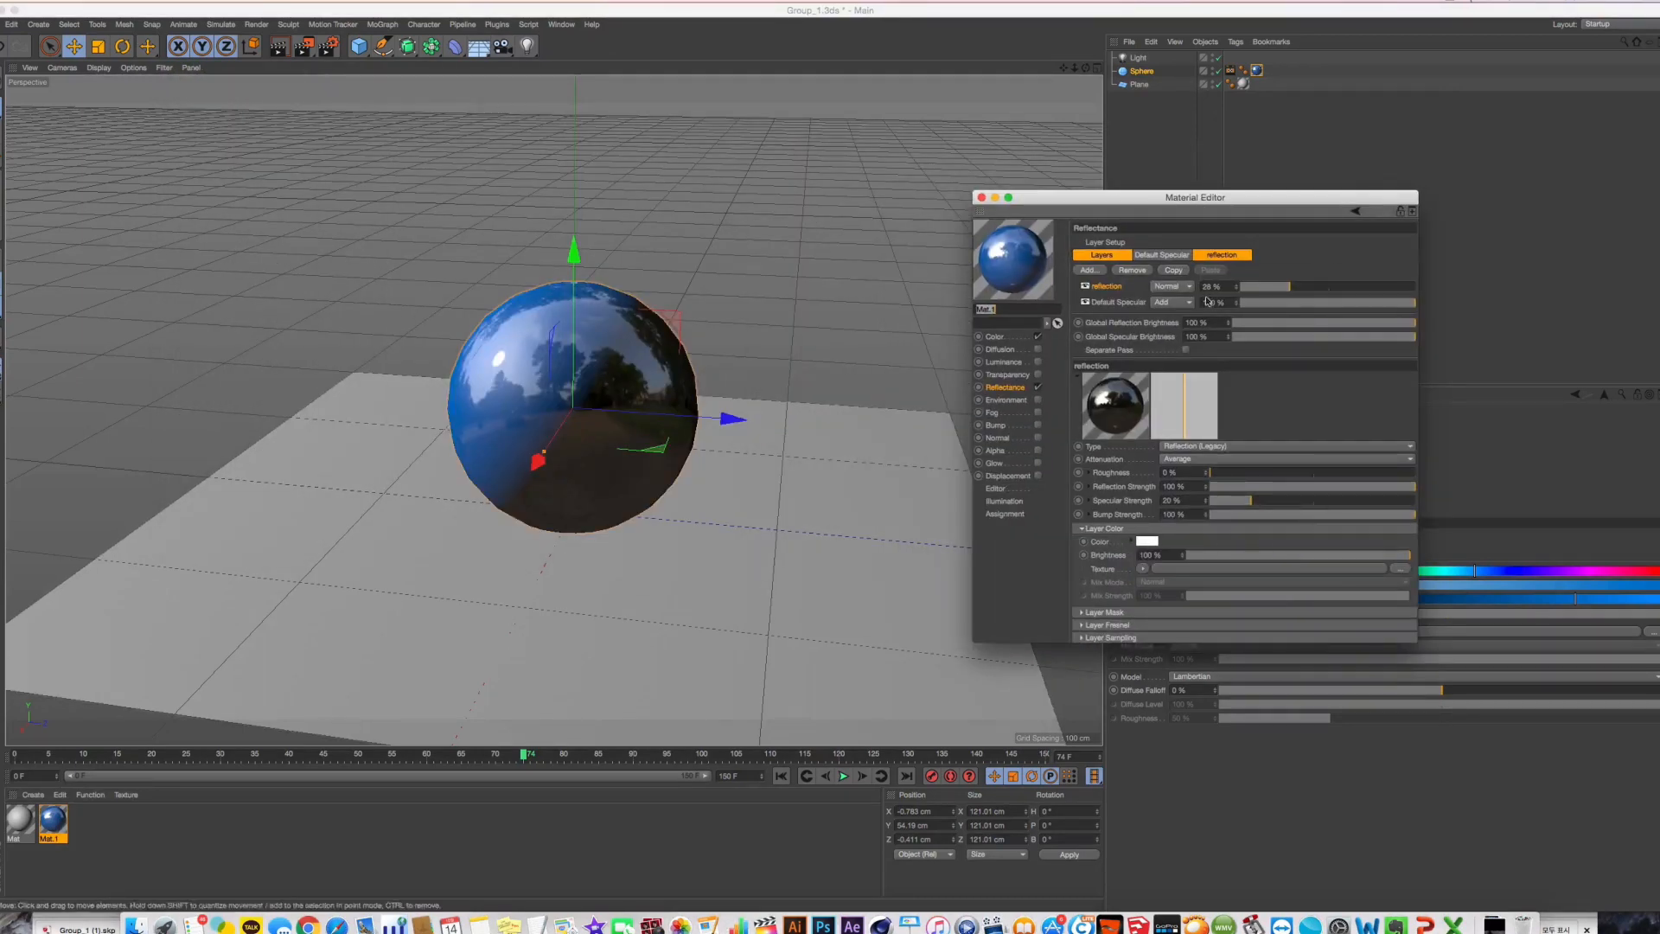
left_click(1085, 286)
Enable Luminance on Mat.1 and load Sphere_reflection_bake.psd from the Downloads folder as its texture
left_click(1037, 362)
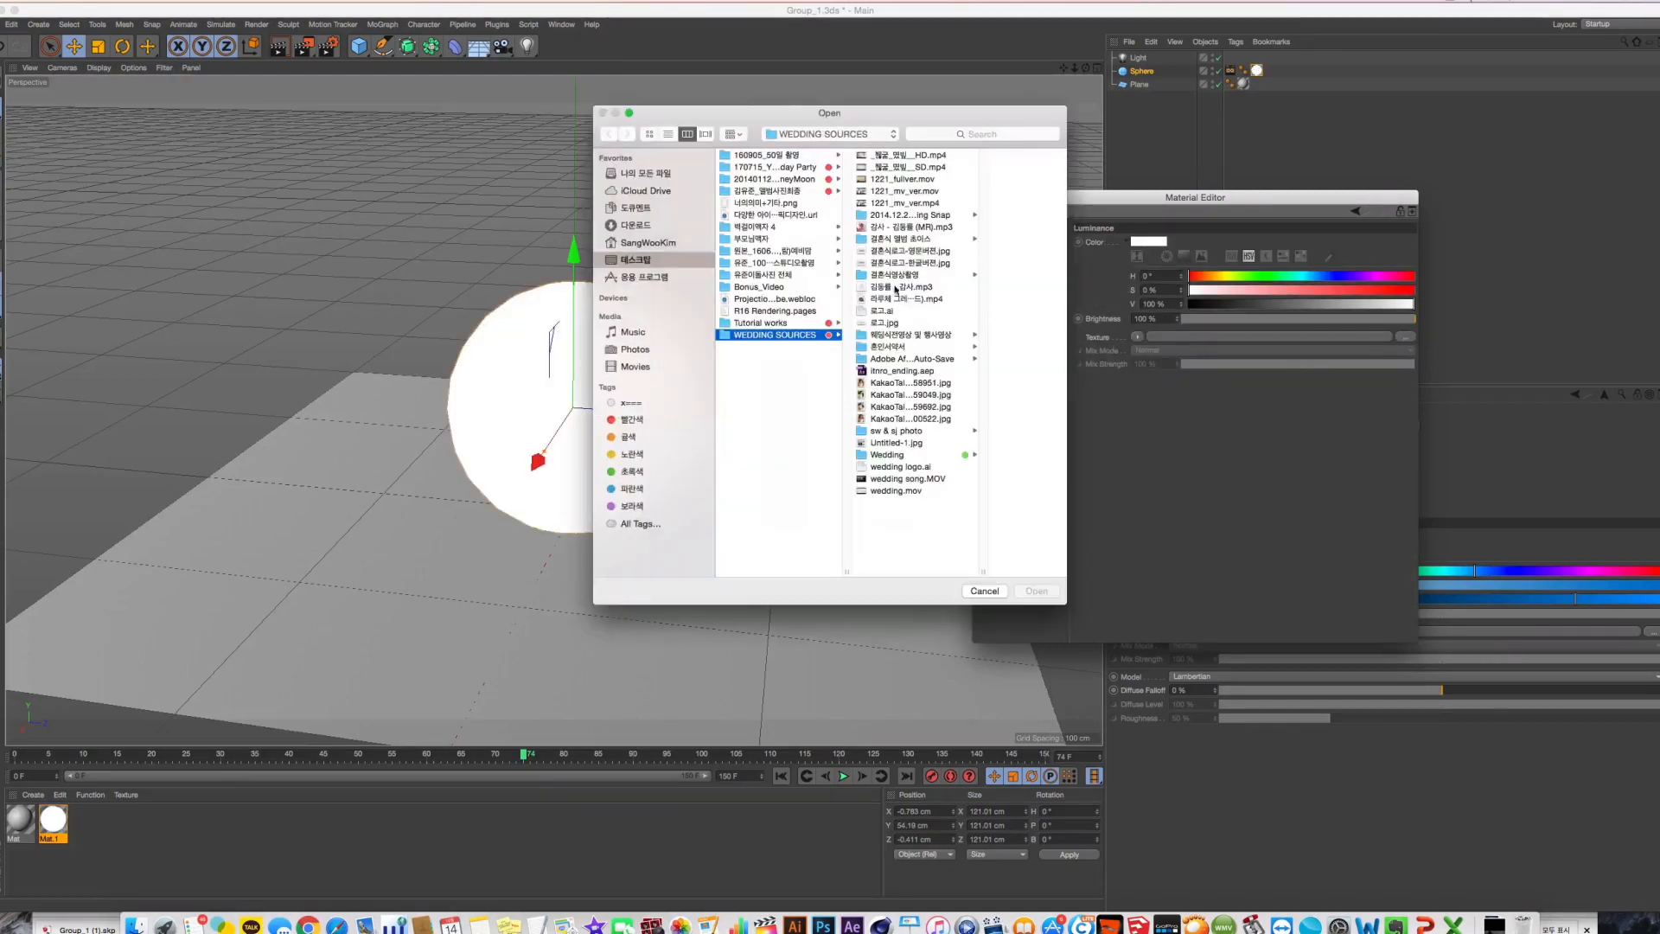
left_click(648, 333)
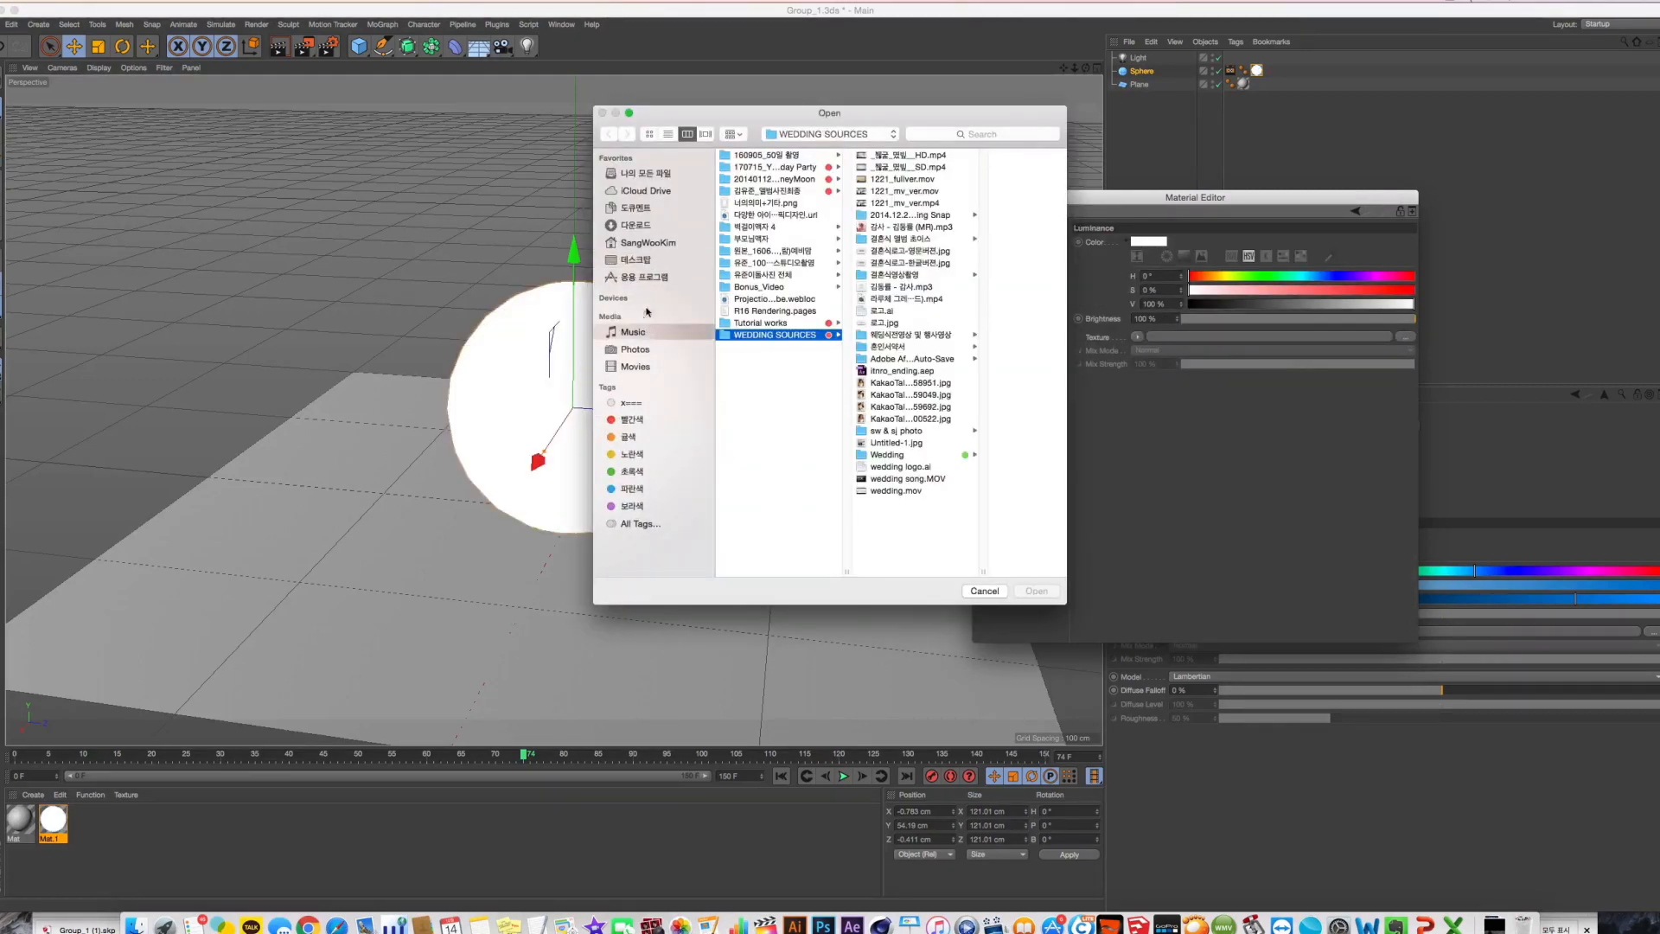
left_click(638, 227)
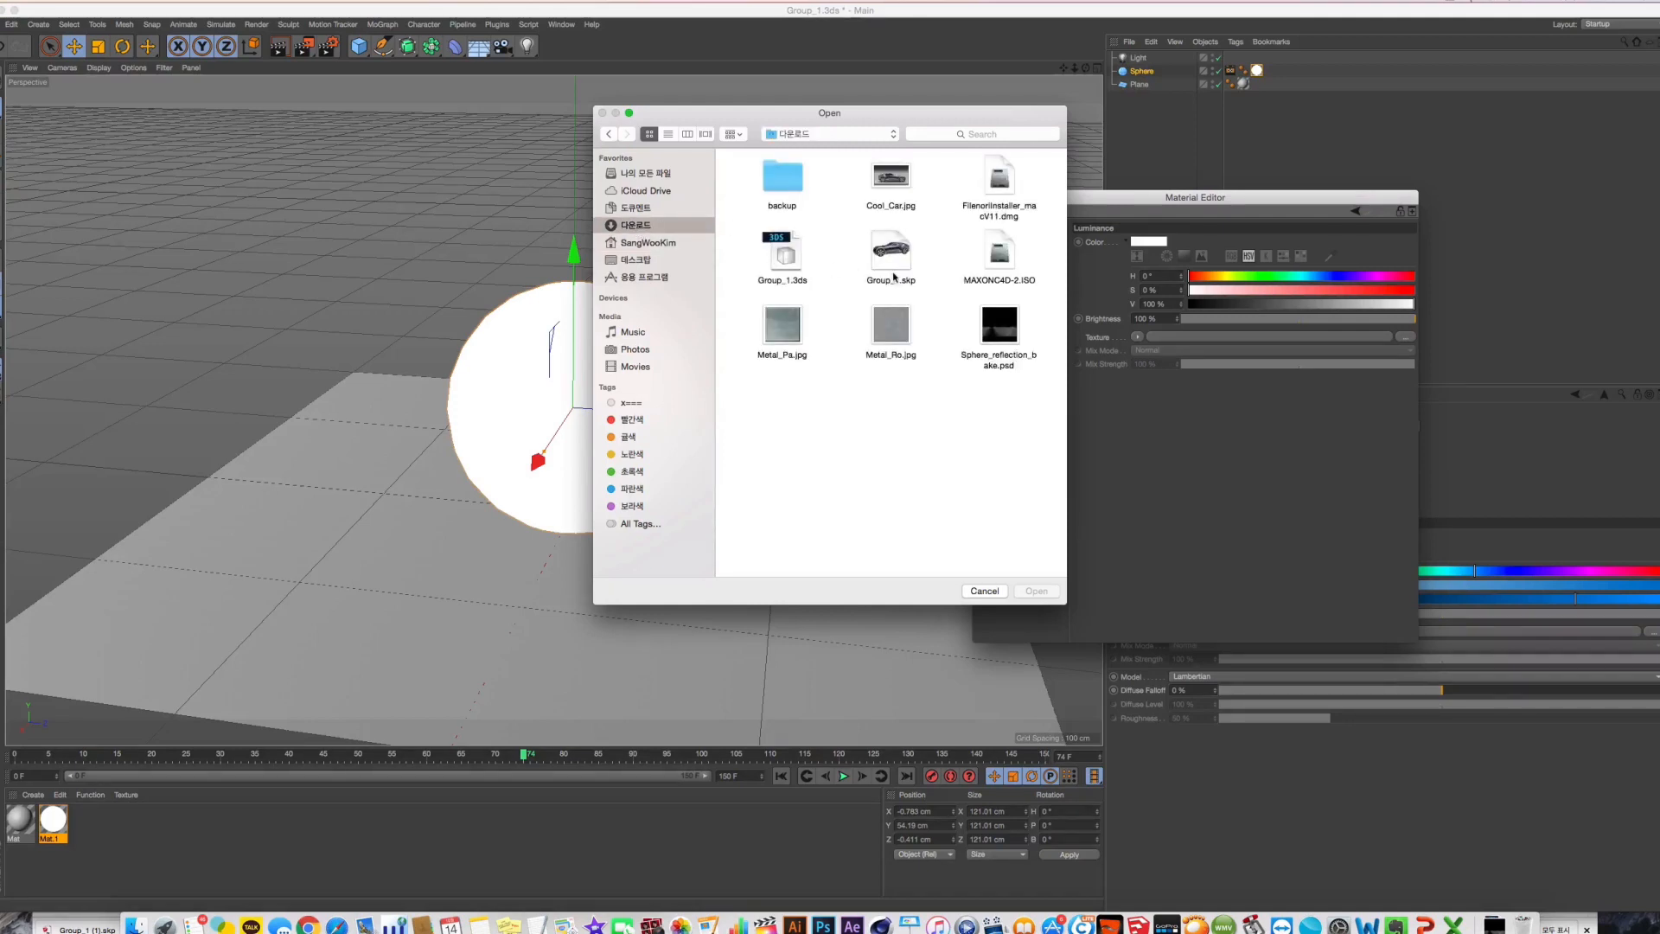
double_click(997, 343)
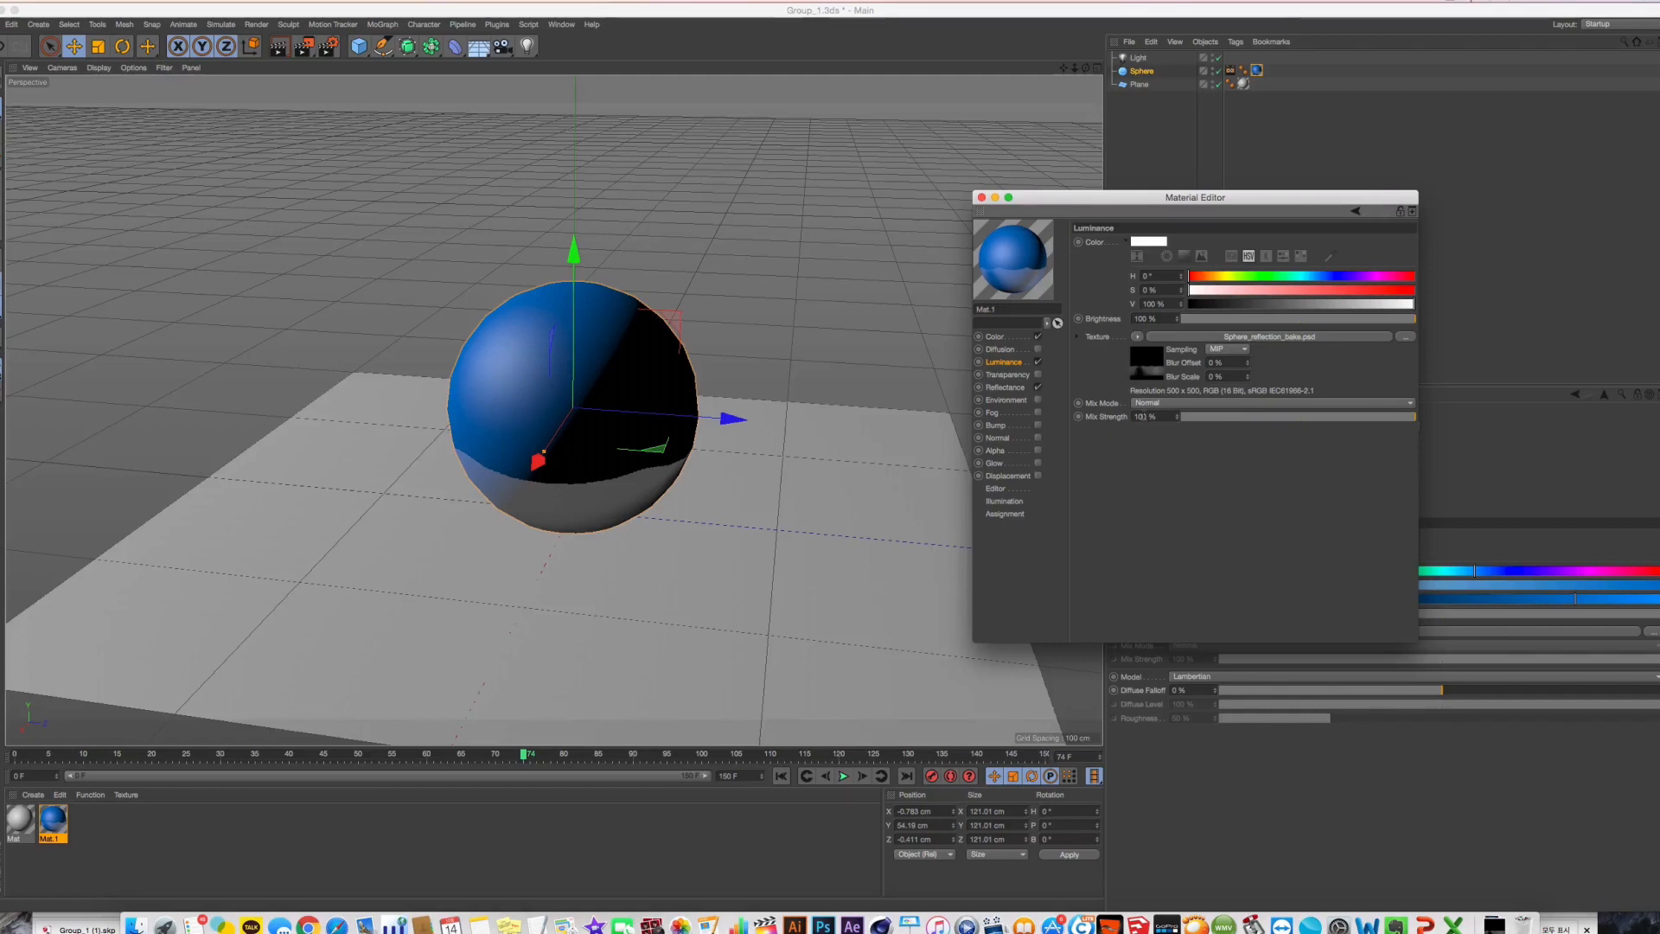
Render the sphere with the baked luminance texture to the Picture Viewer, examine the whole image, and close the viewer
key("shift+r")
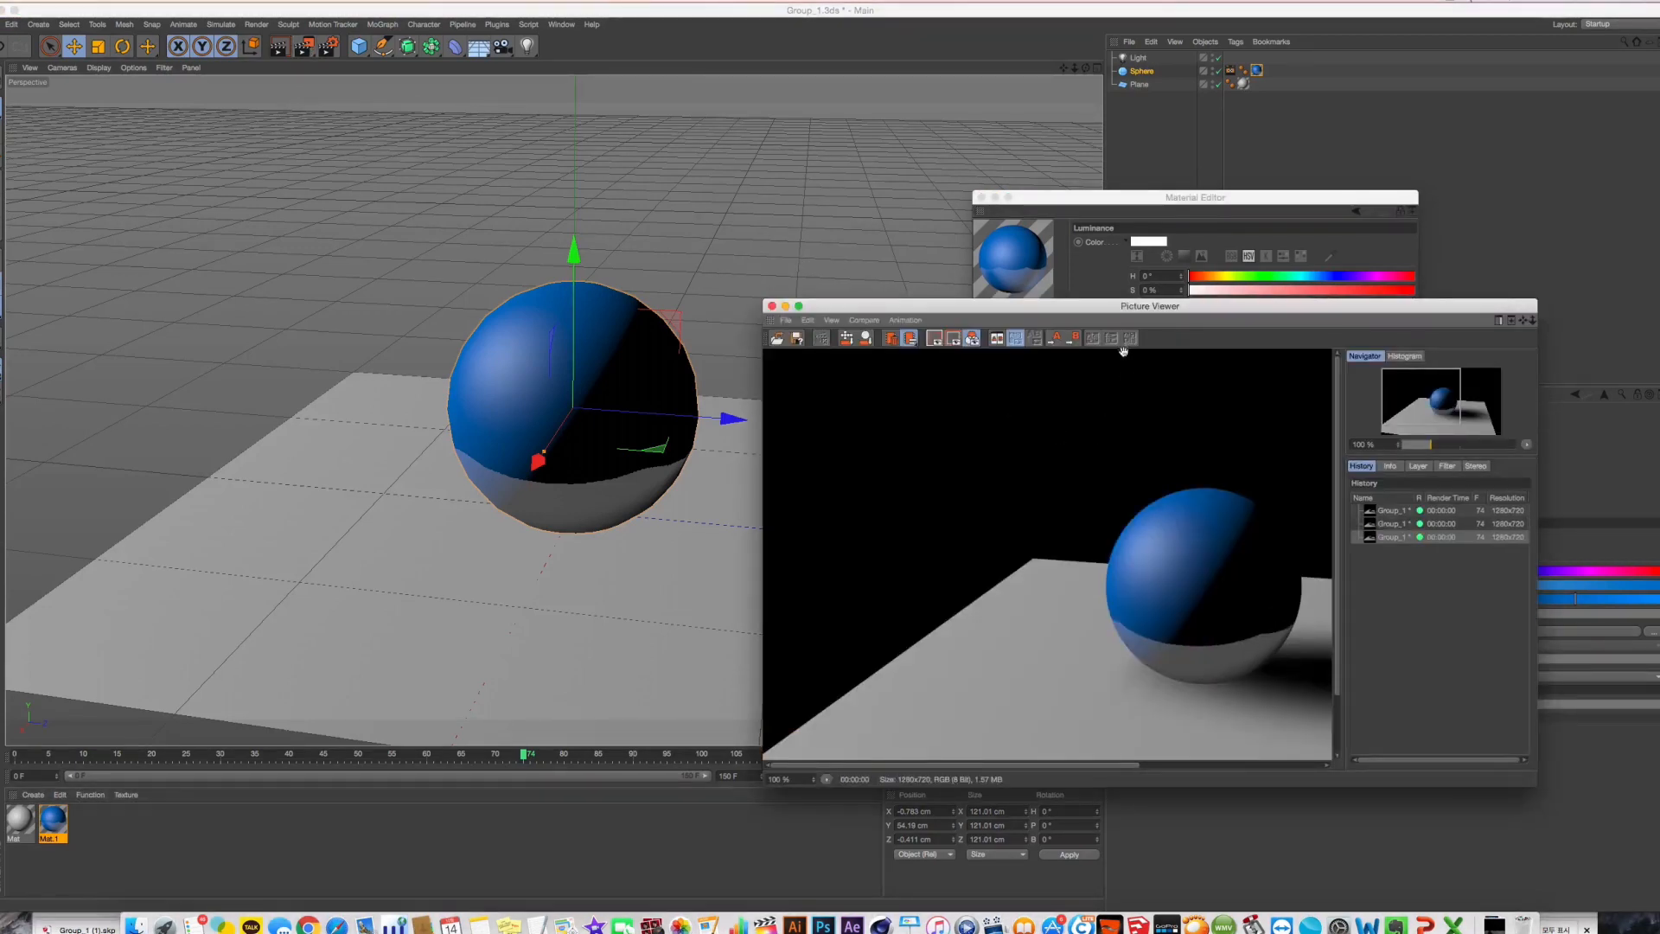
left_click_drag(1118, 306, 861, 184)
scroll(938, 505, "down", 2)
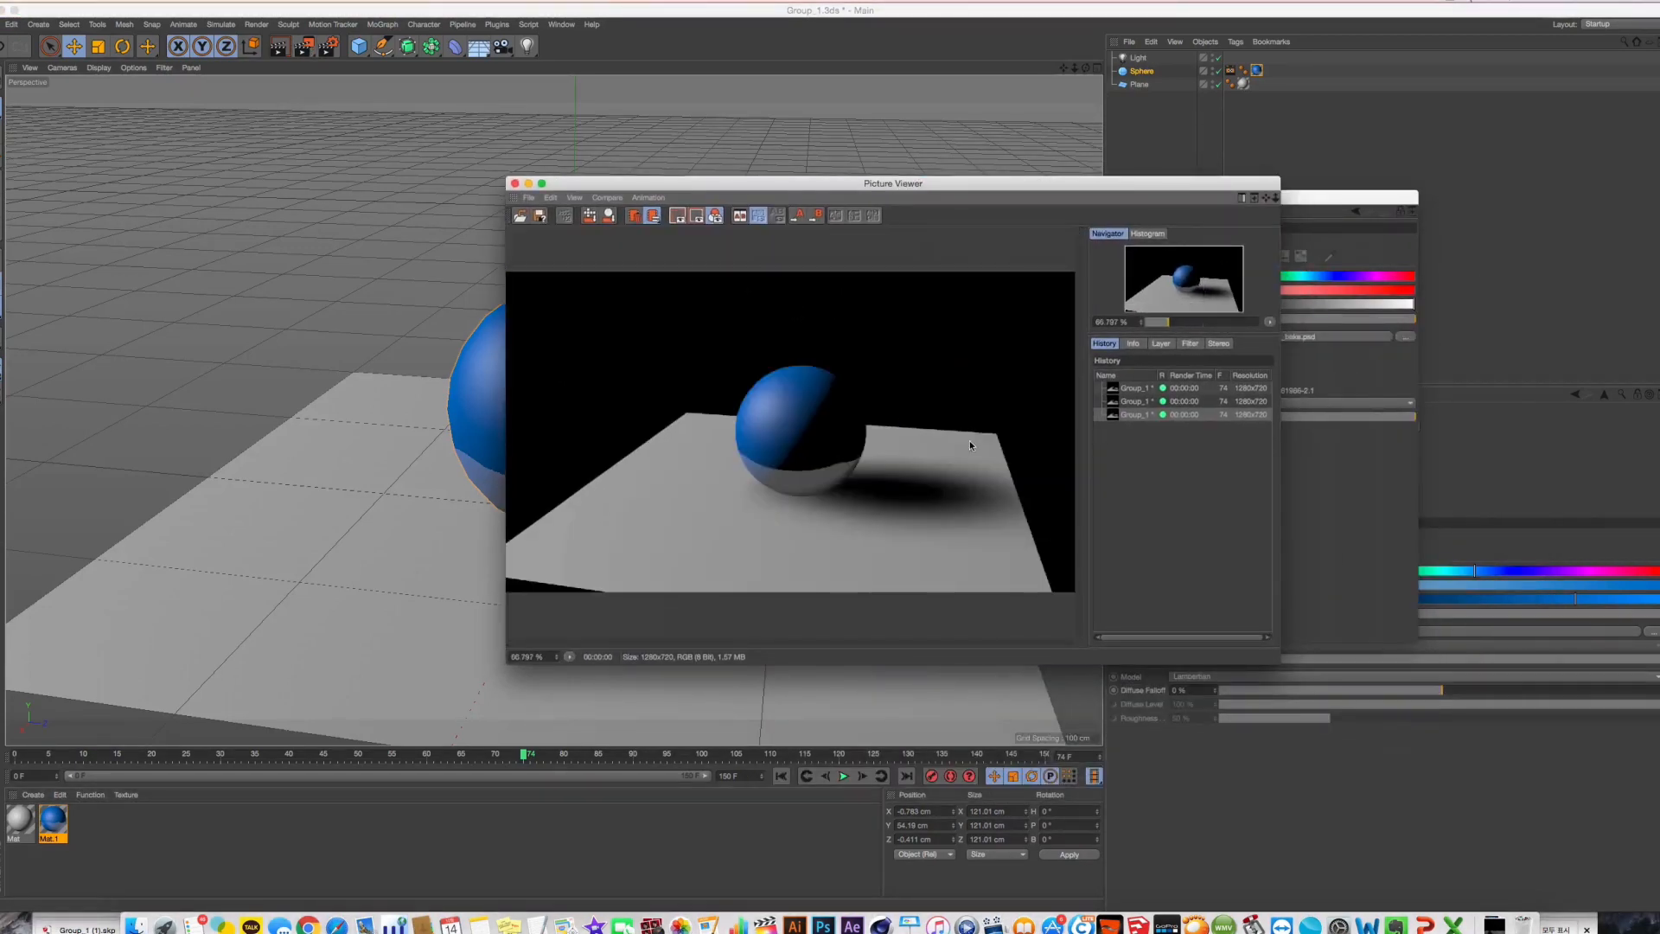
key("Down")
left_click(515, 183)
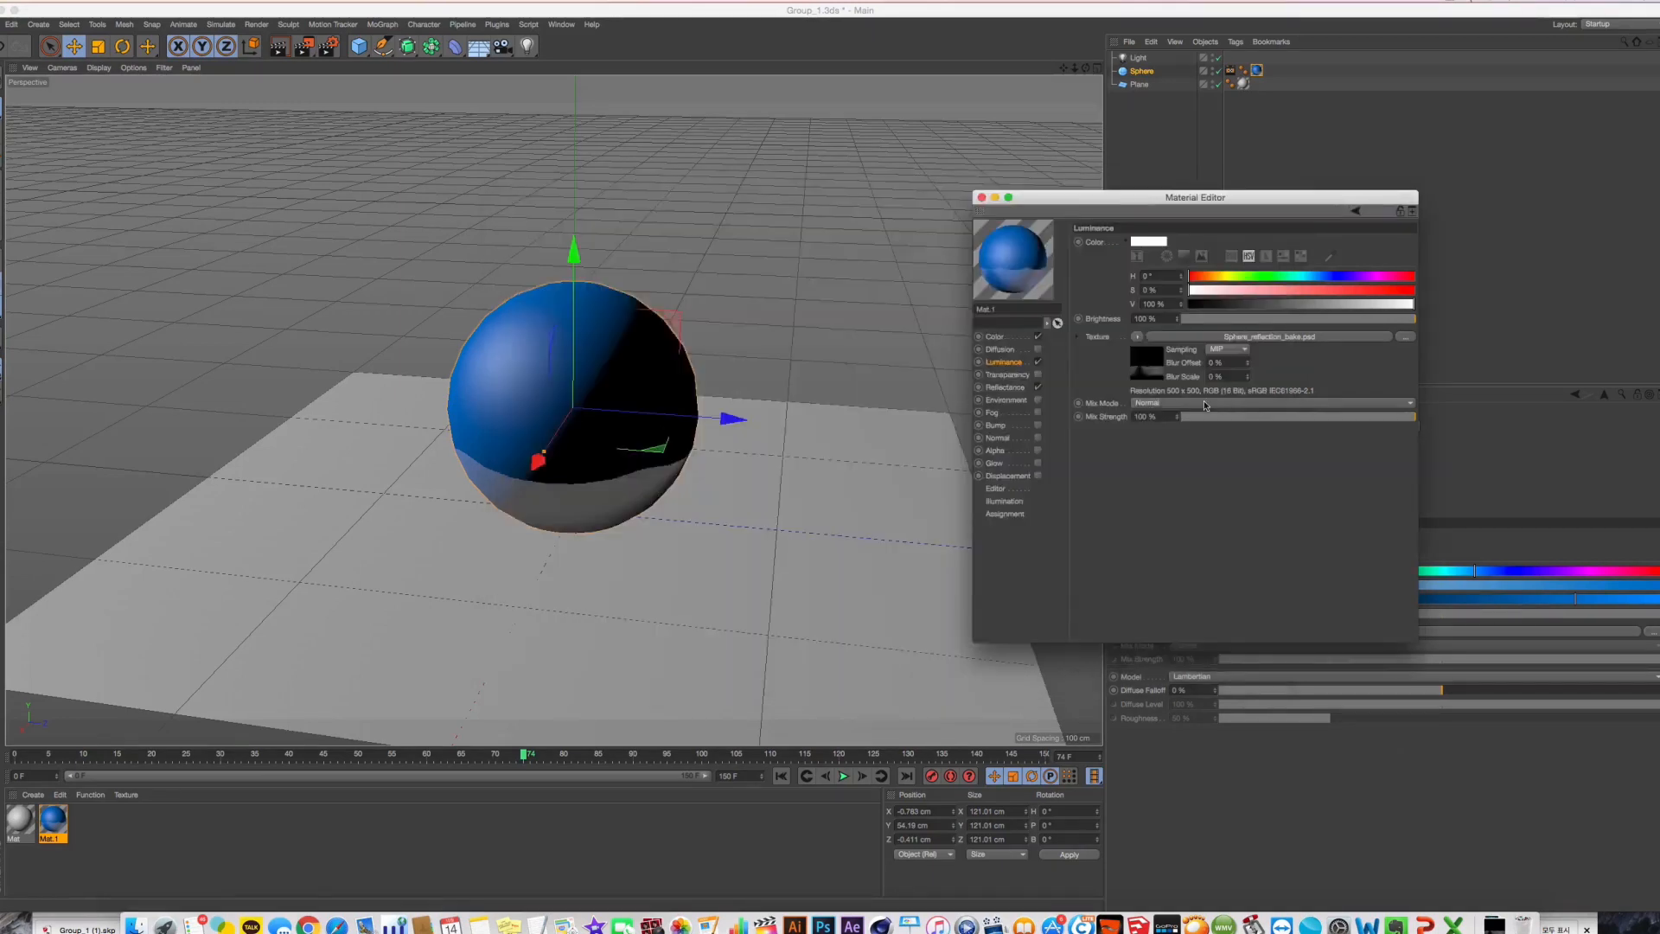
Try a 50% mix strength for the luminance texture, render it to the Picture Viewer, and undo the change
double_click(1159, 416)
type("50")
key("Return")
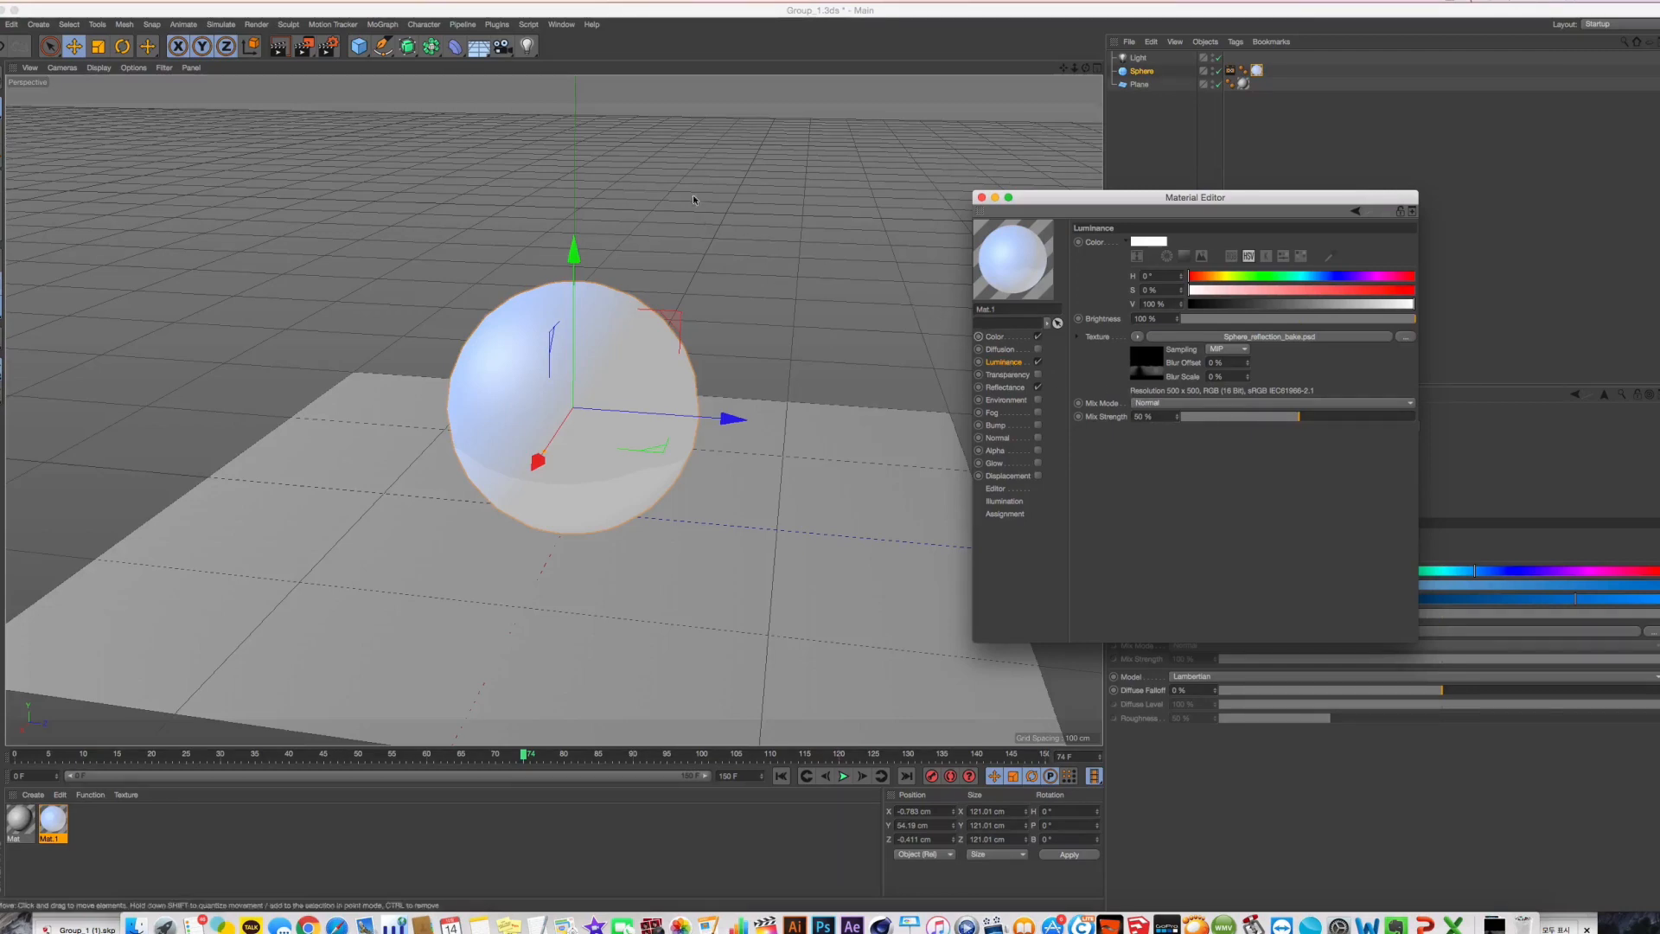
key("shift+r")
key("shift+r")
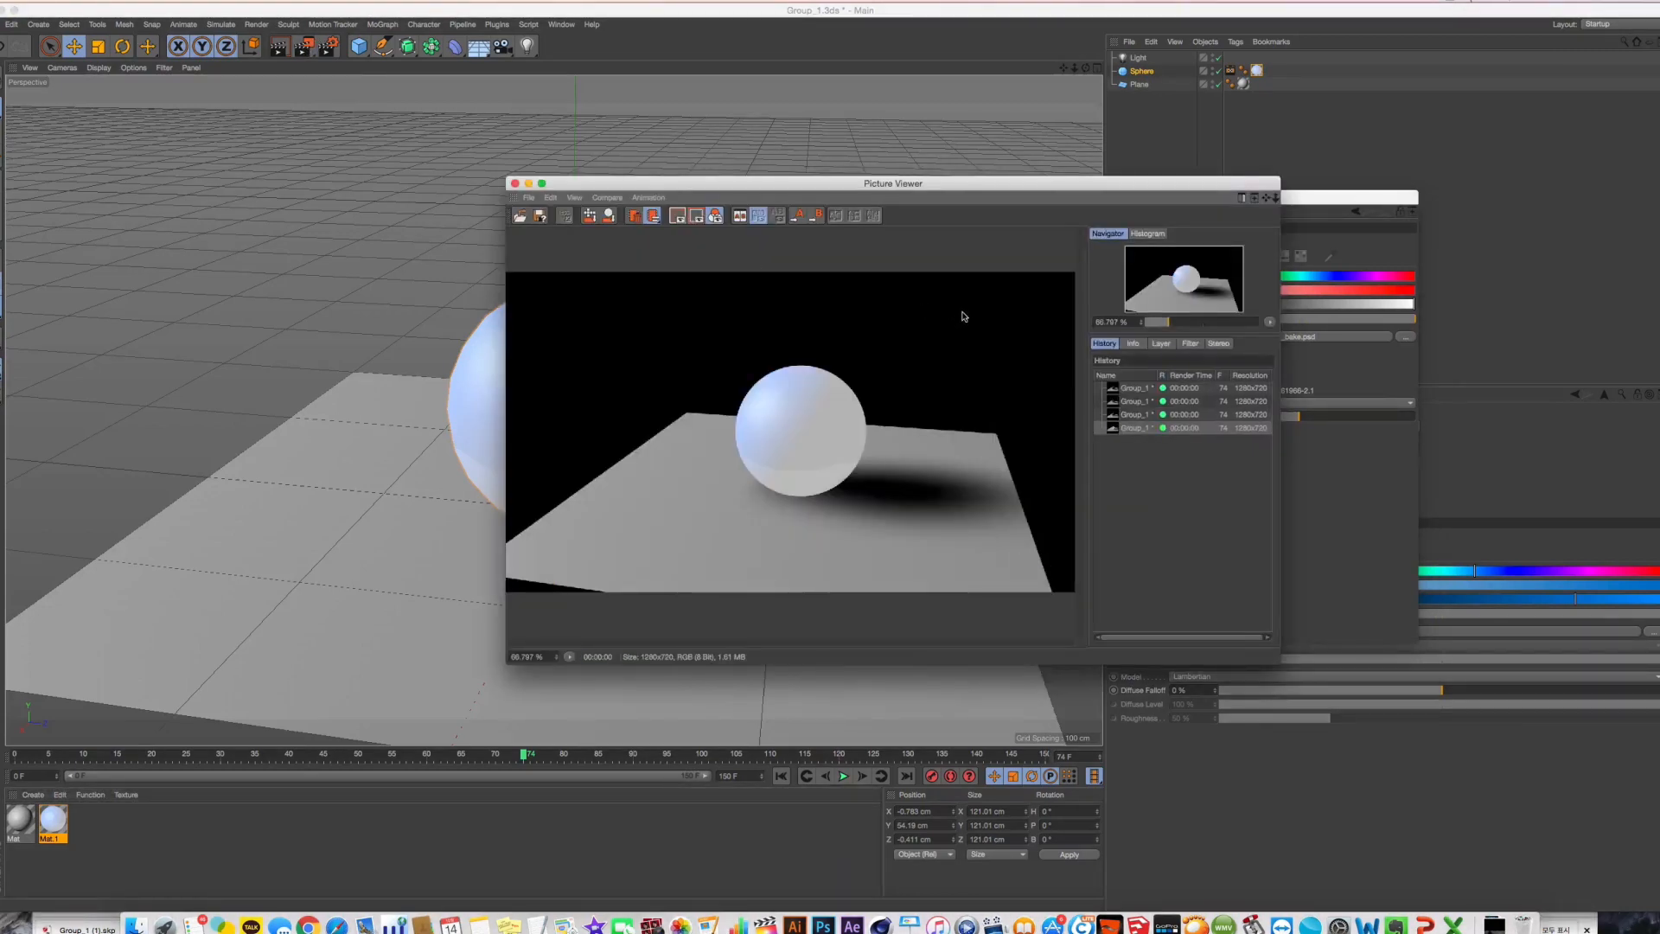
left_click(514, 184)
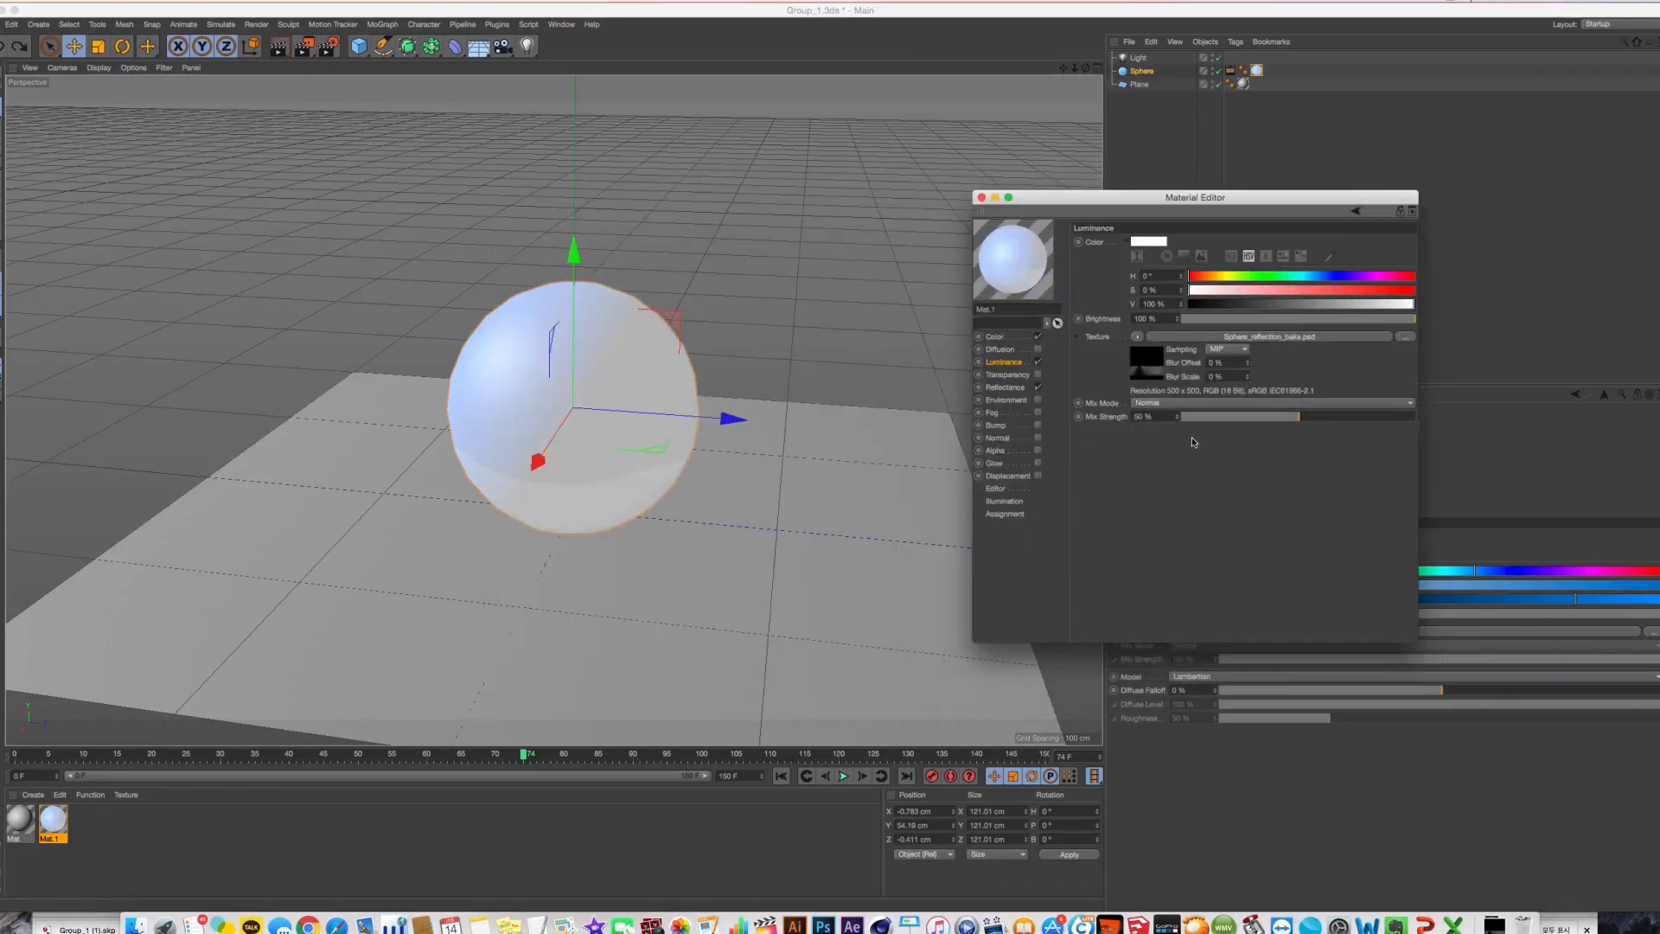
key("super+z")
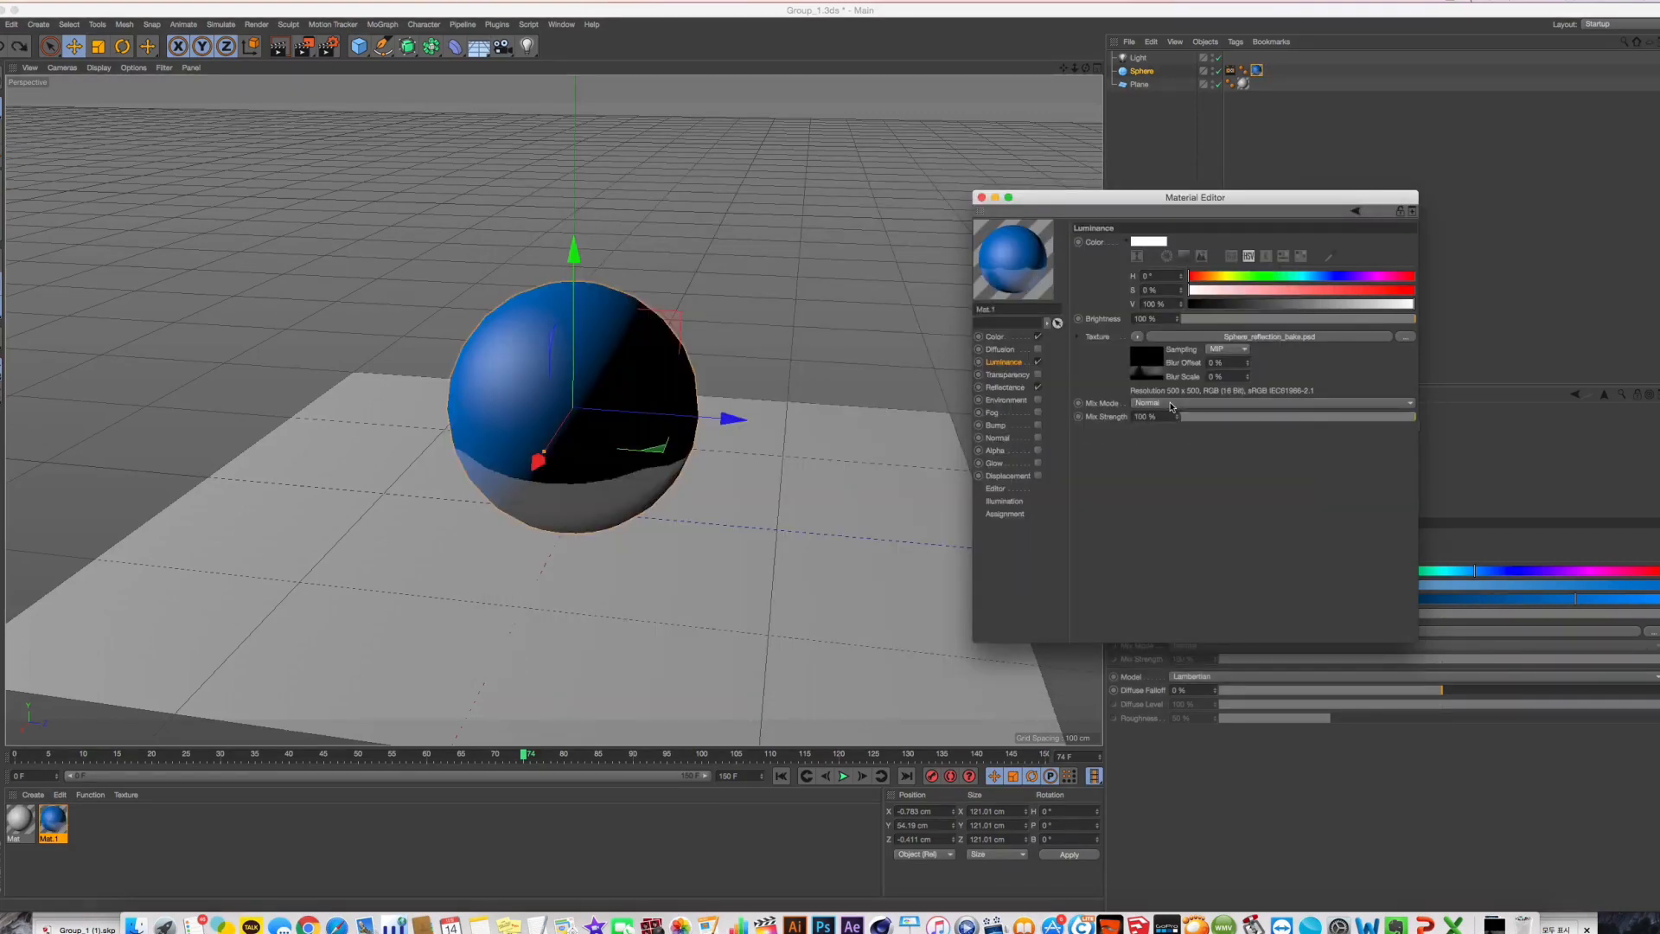
Try the Add, Subtract and Multiply mix modes for the luminance texture and undo the changes
left_click(1159, 377)
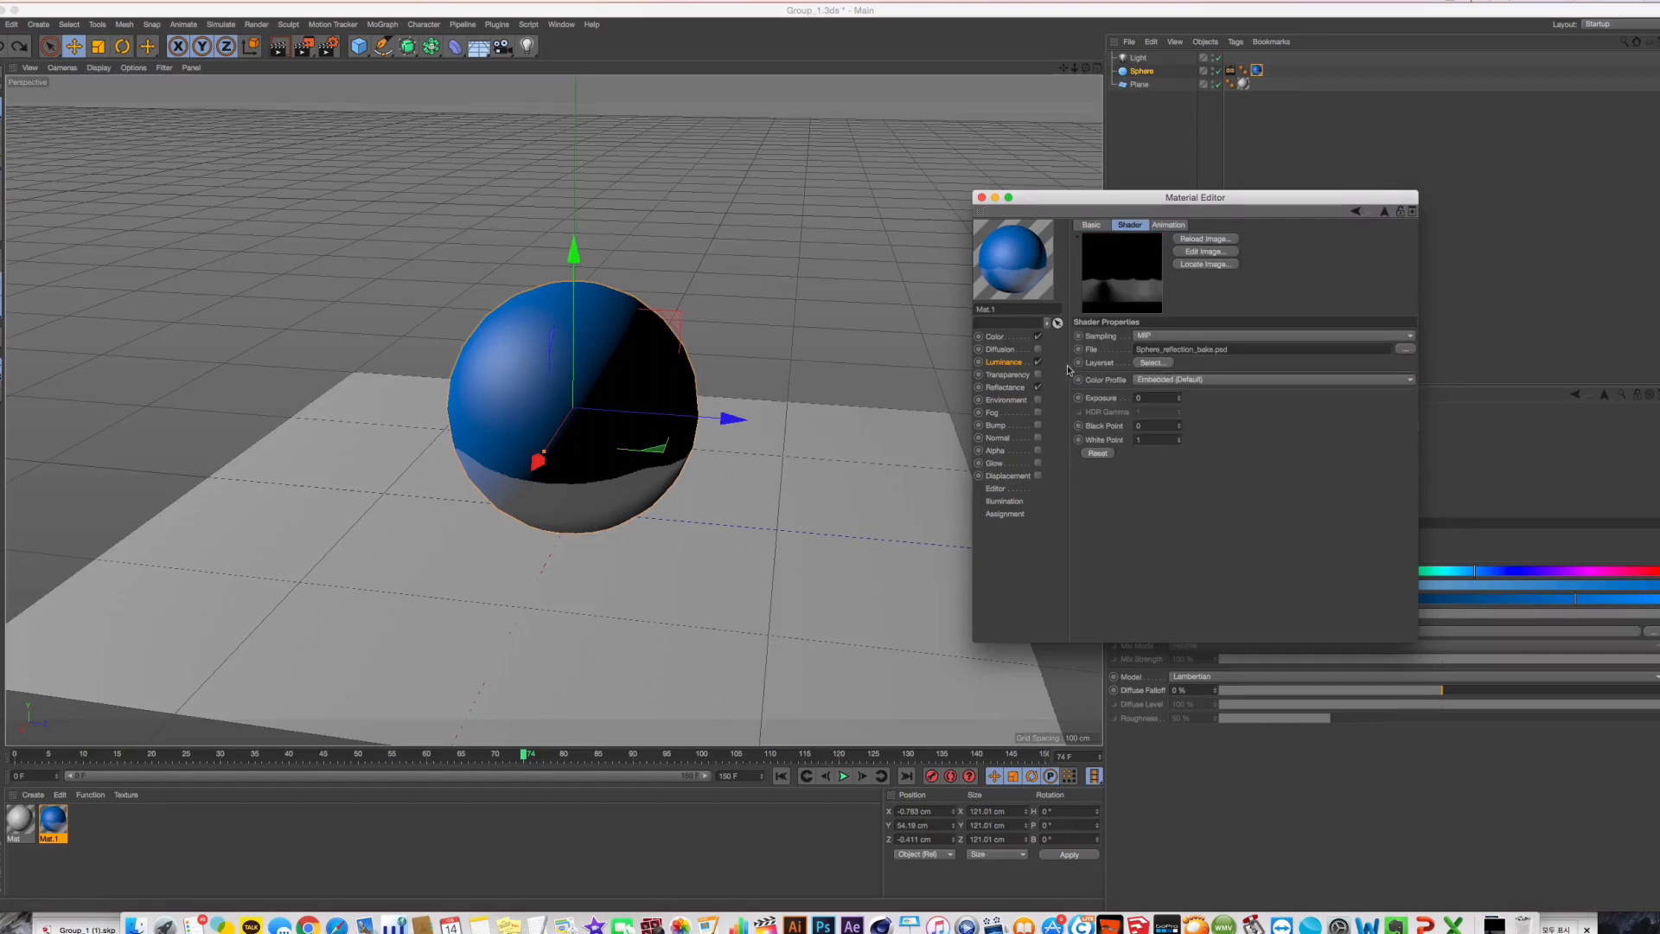
left_click(1006, 362)
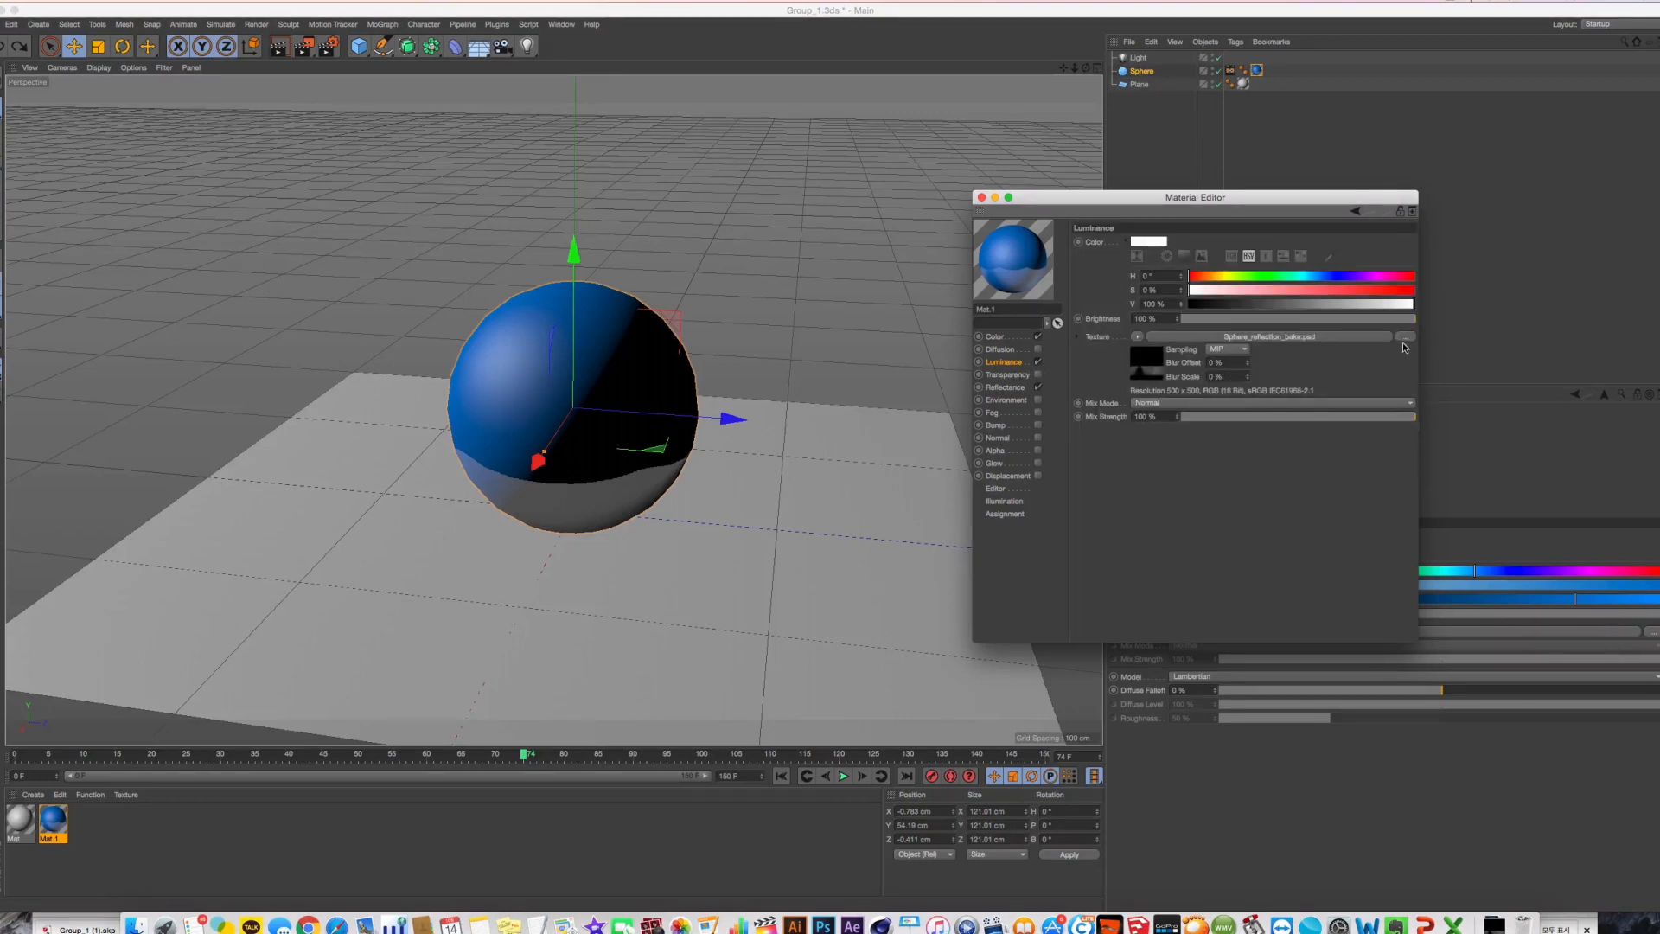
left_click(1174, 403)
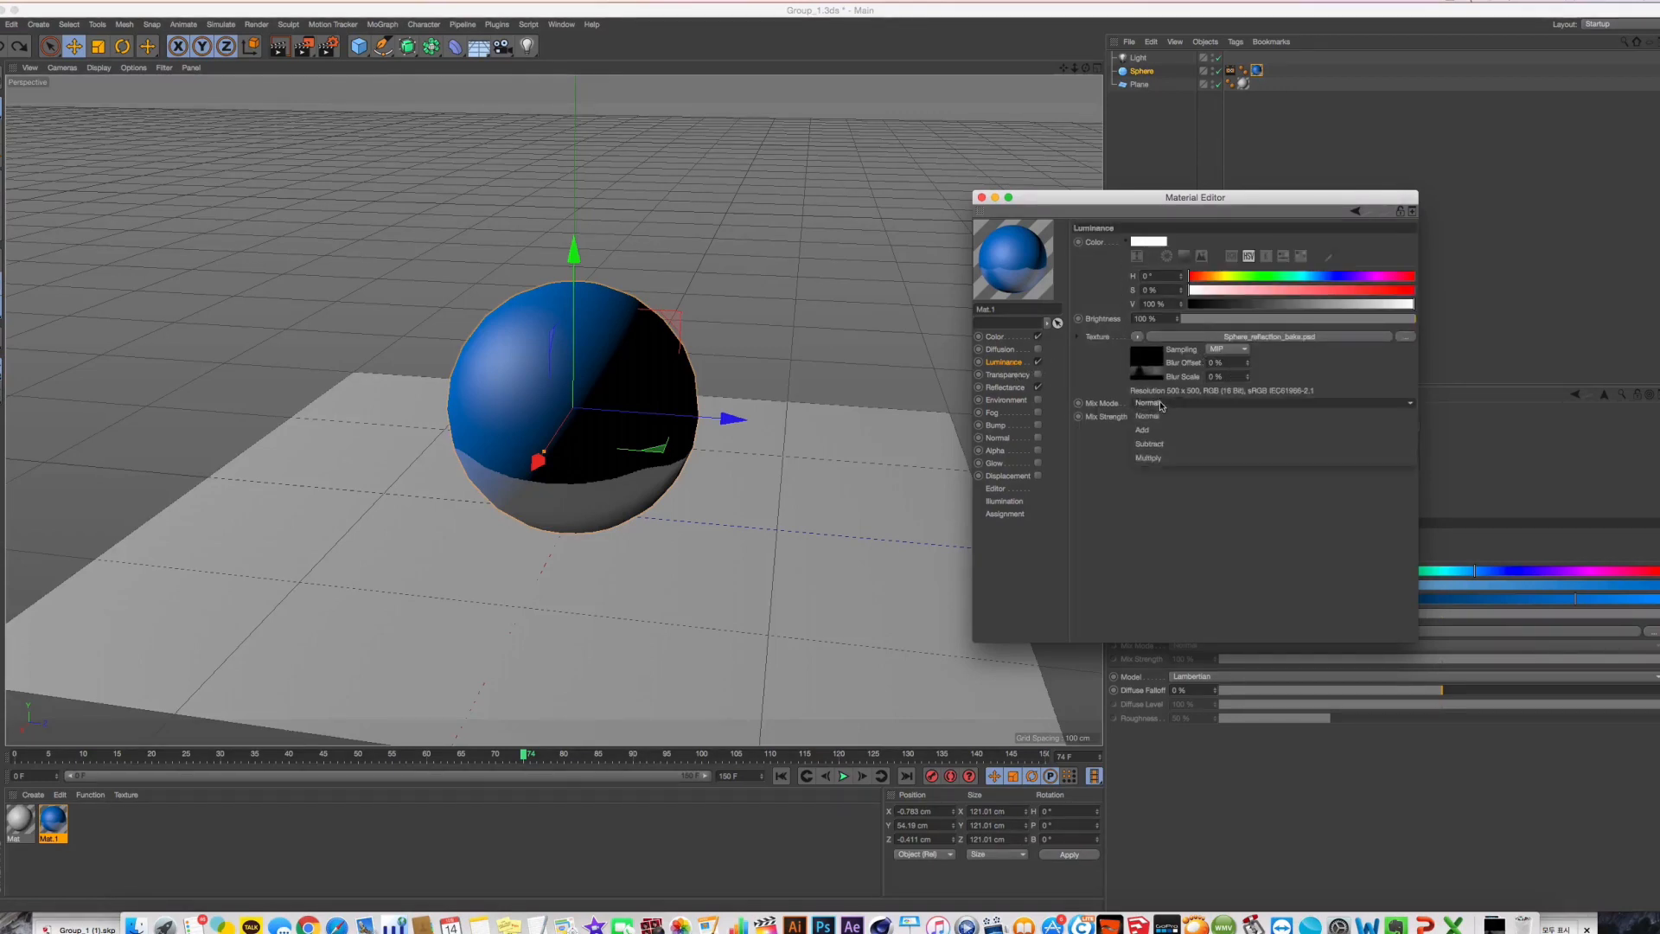
left_click(1162, 432)
left_click(1159, 403)
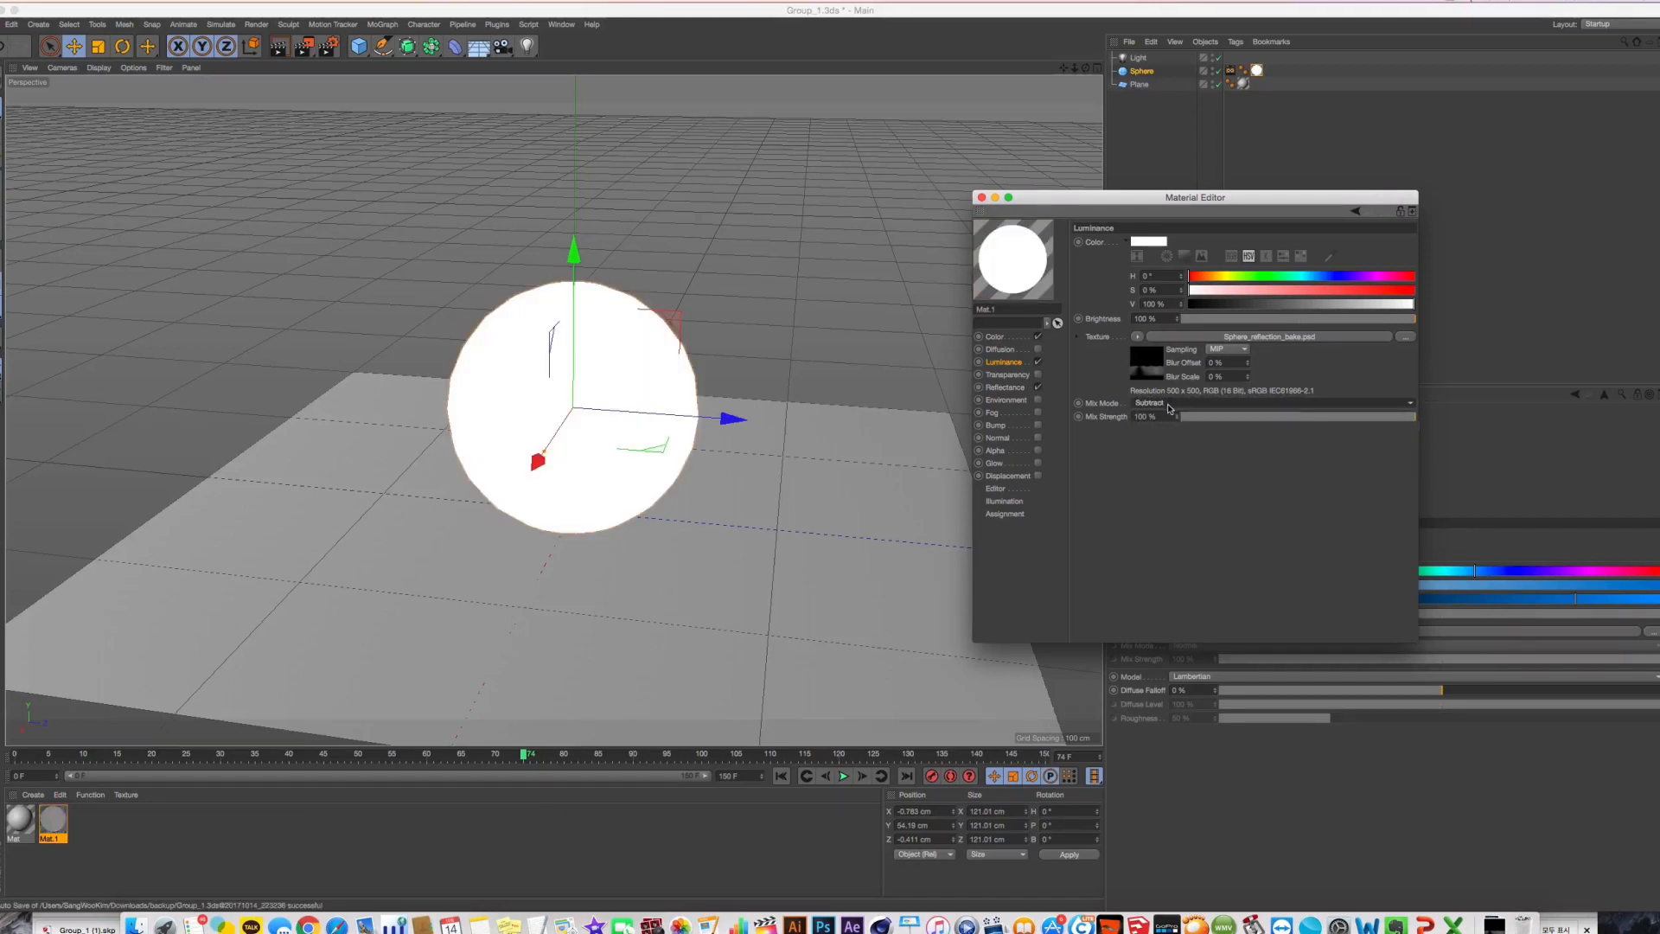
left_click(1163, 459)
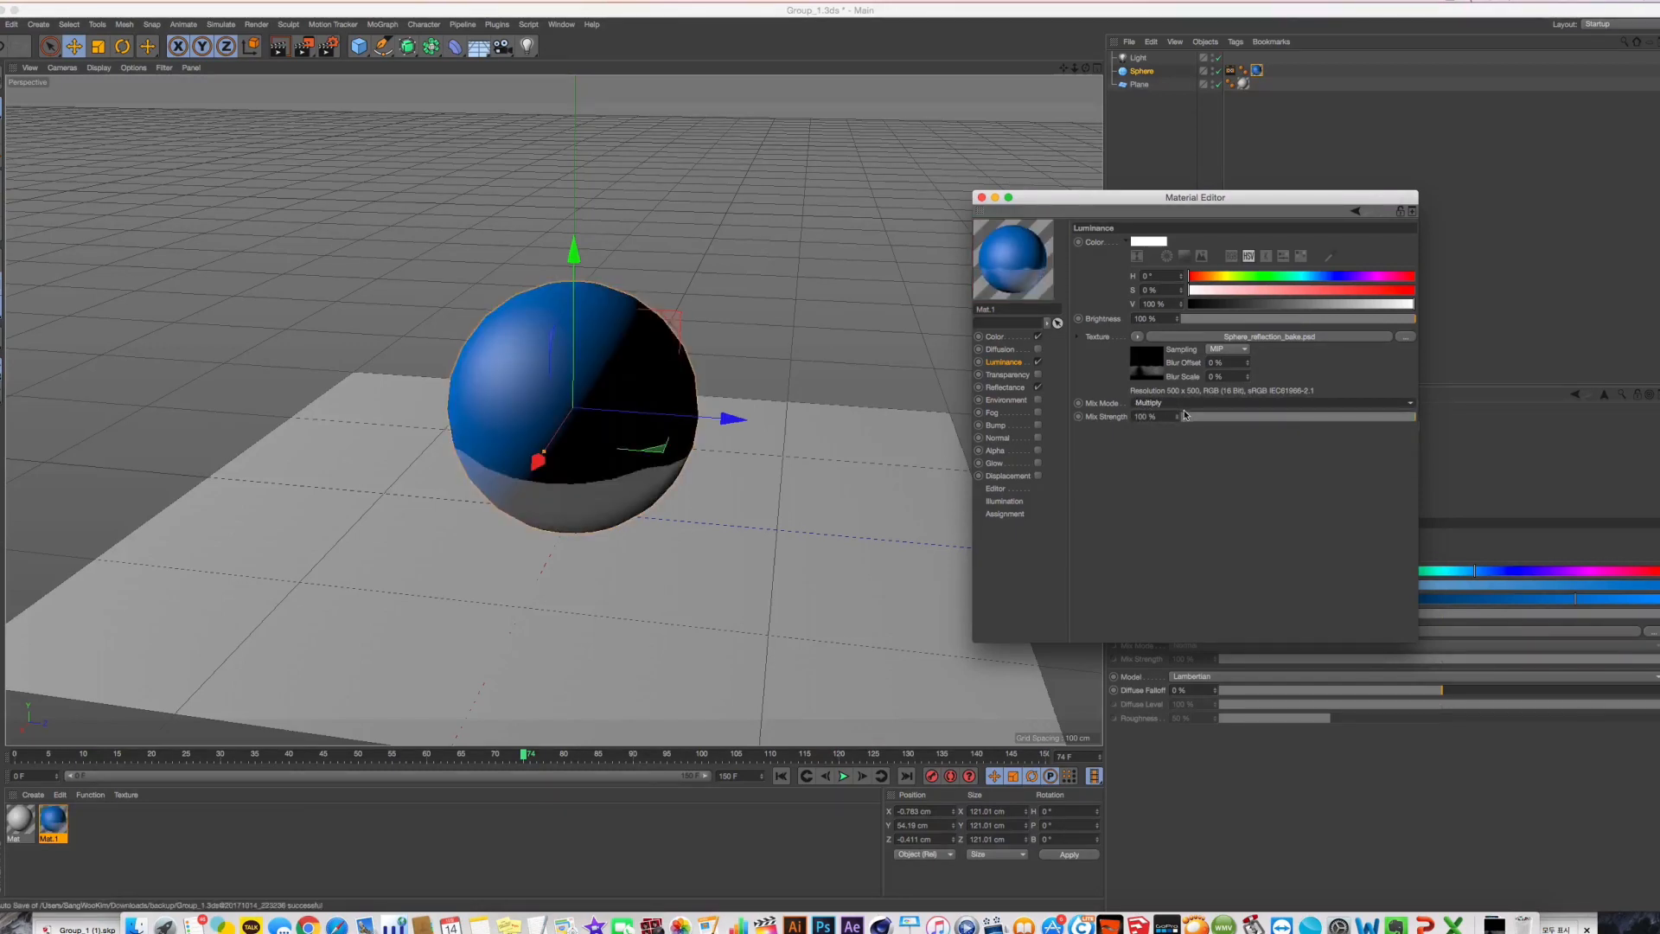
key("super+z")
key("super+z")
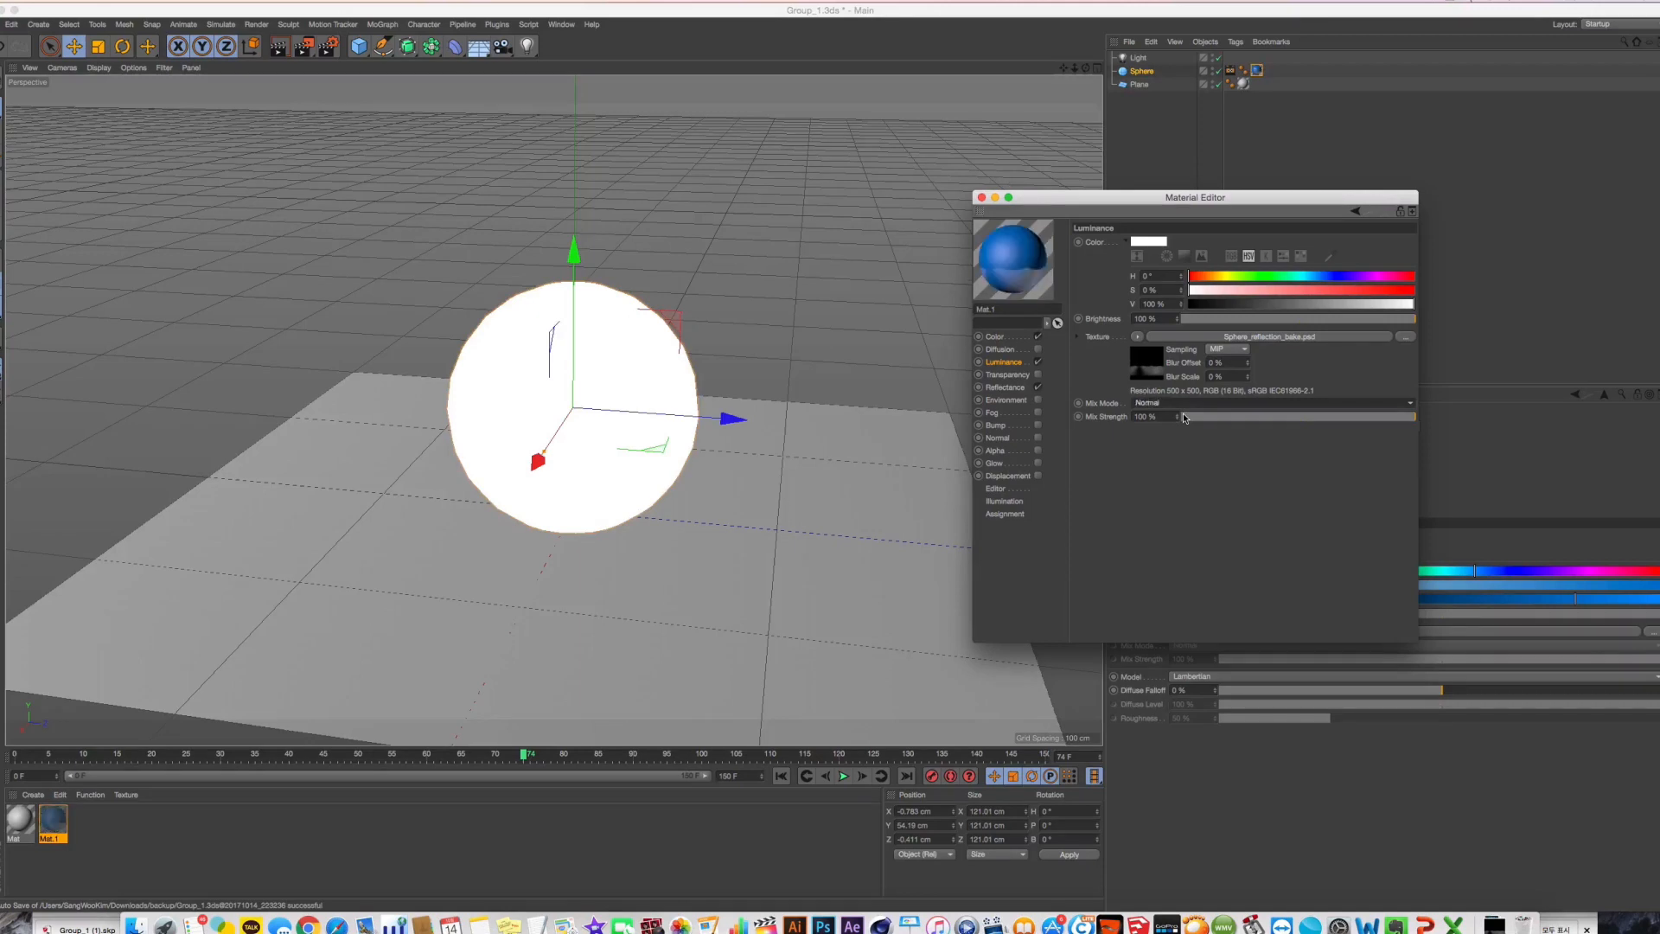
Set the luminance texture's mix mode to Multiply, trying a 17% mix strength and returning it to 100%
left_click(1222, 420)
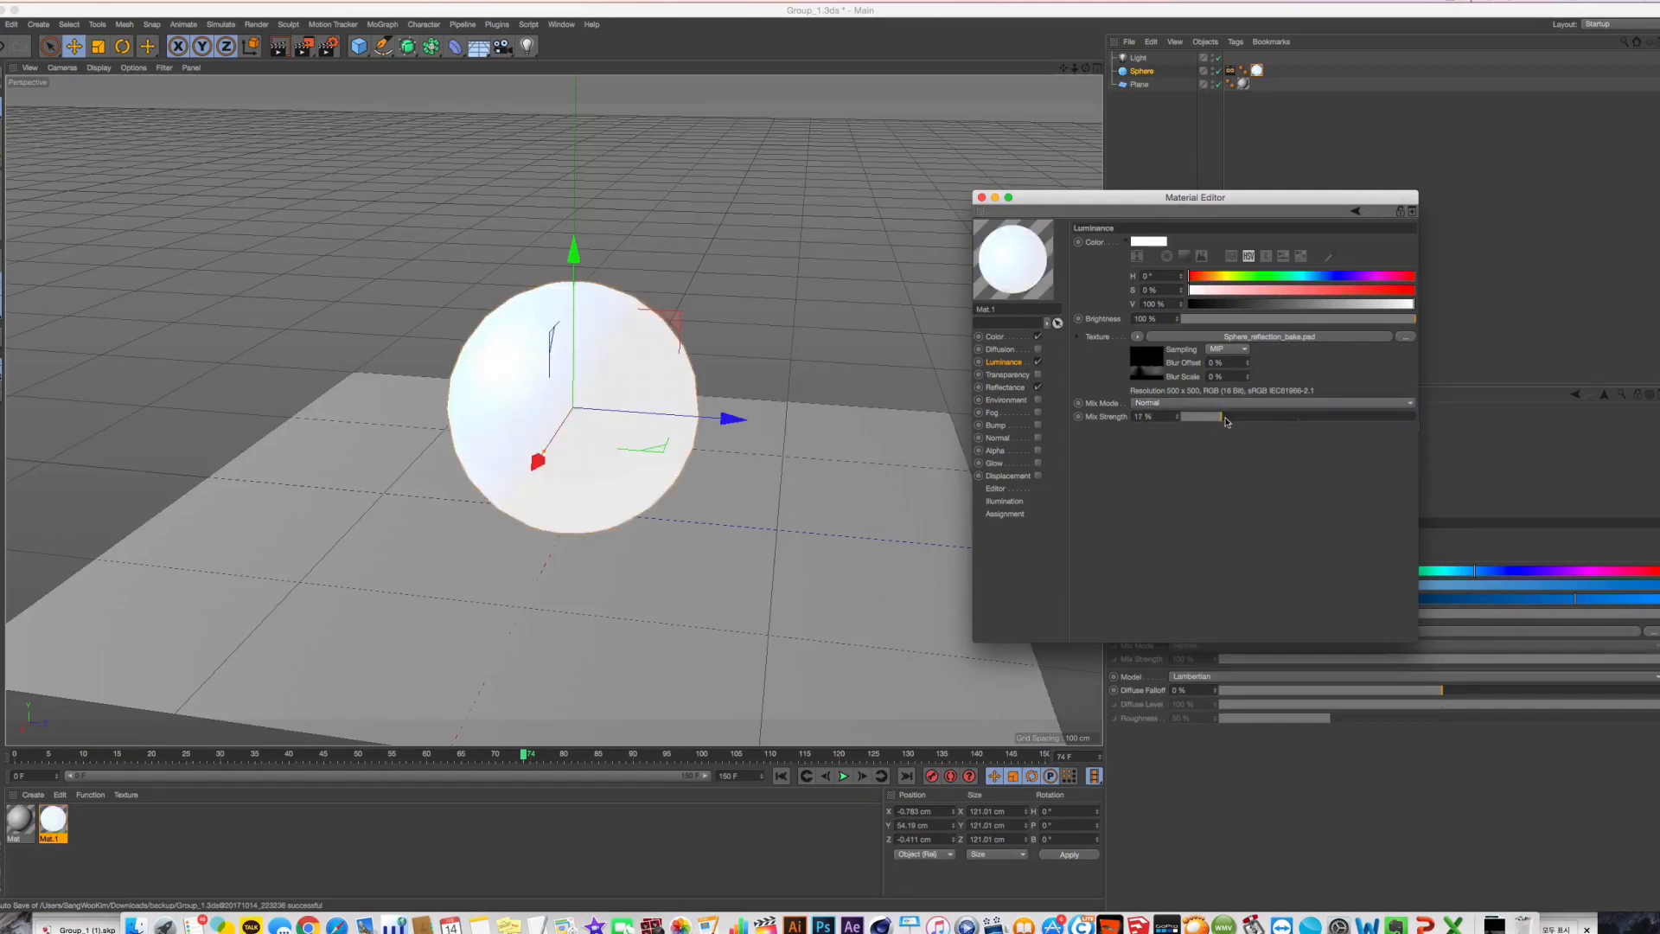
left_click(1207, 406)
left_click(1208, 459)
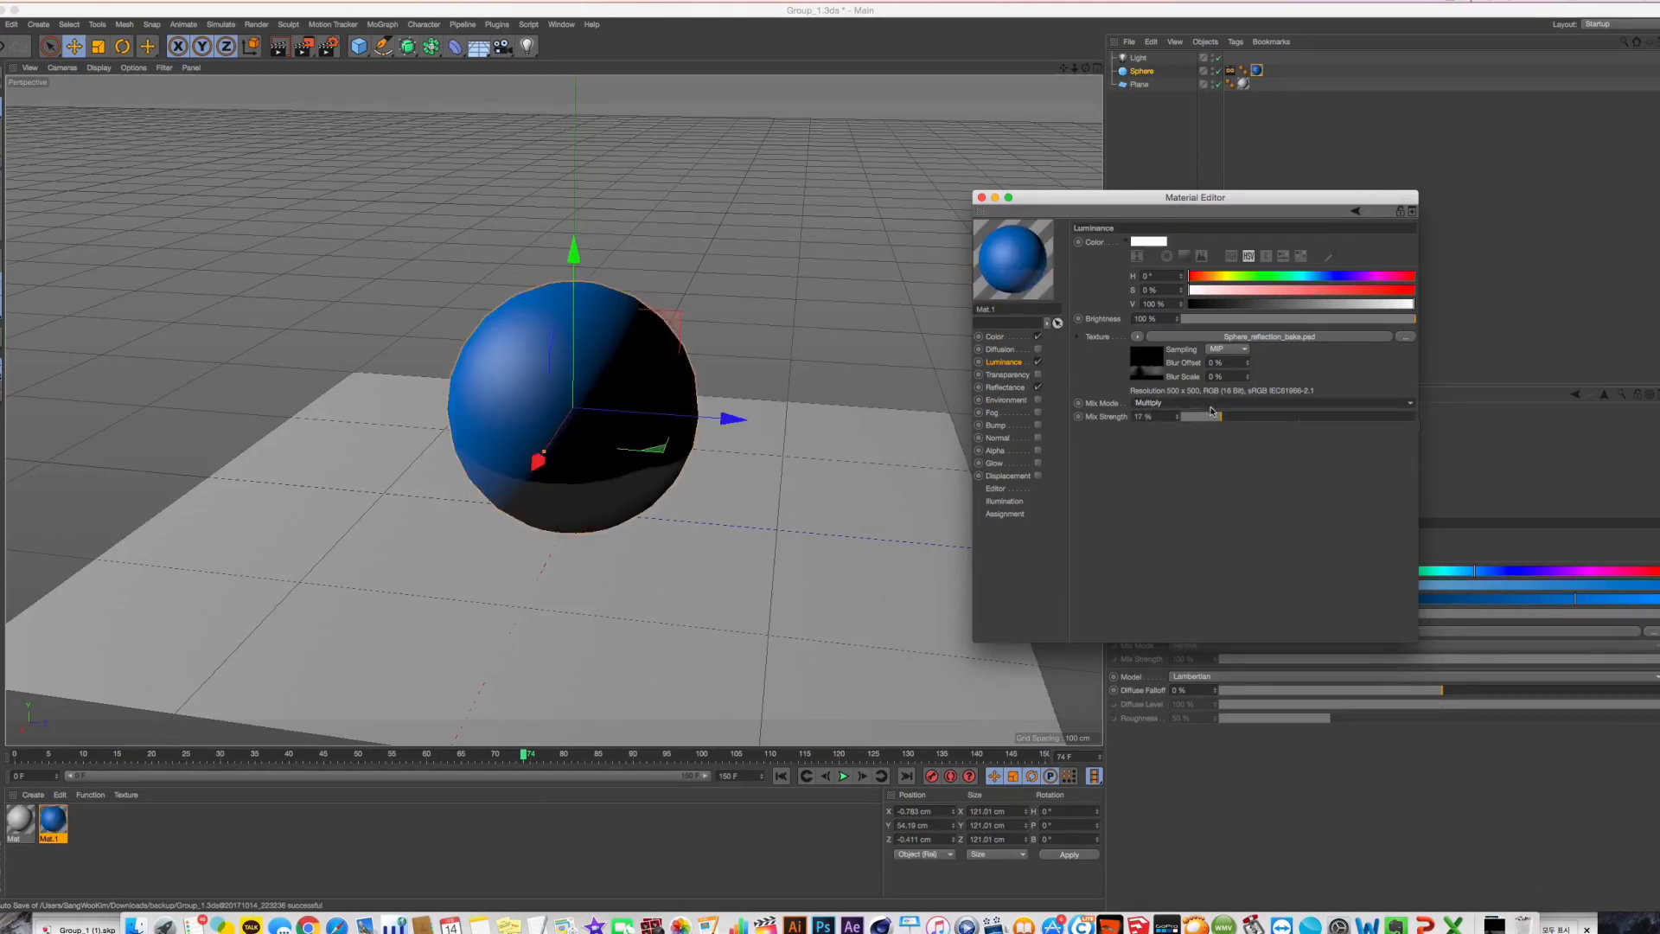
left_click_drag(1221, 416, 1427, 421)
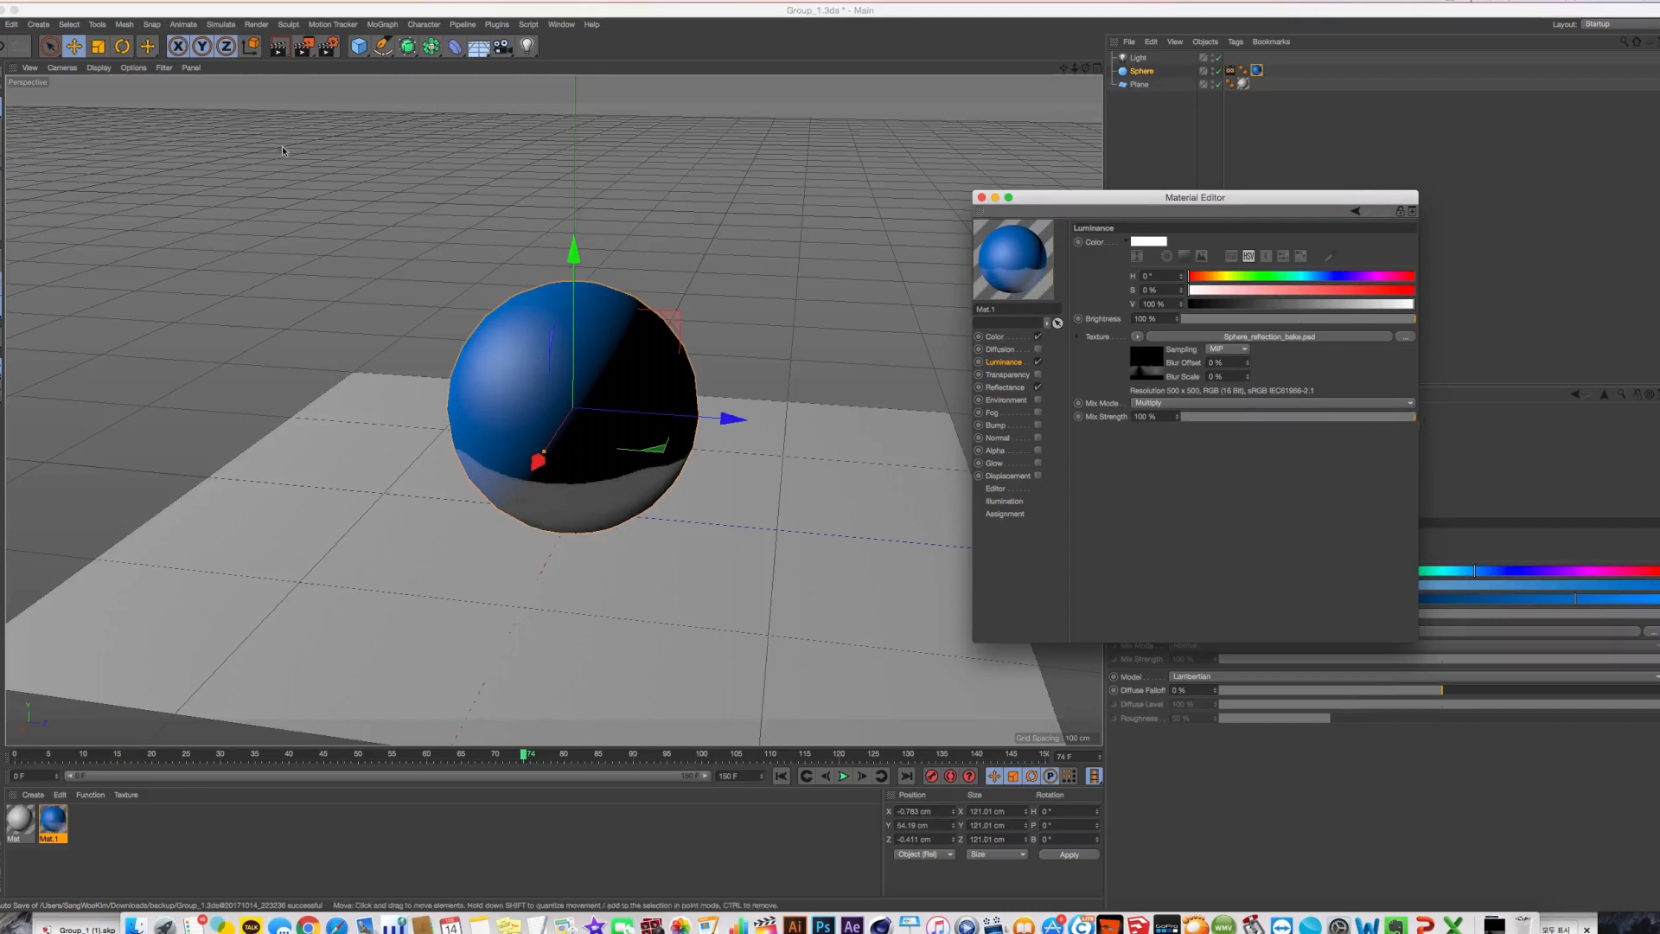
Render the sphere to the Picture Viewer and delete two unneeded earlier renders from the history
key("shift+r")
key("Up")
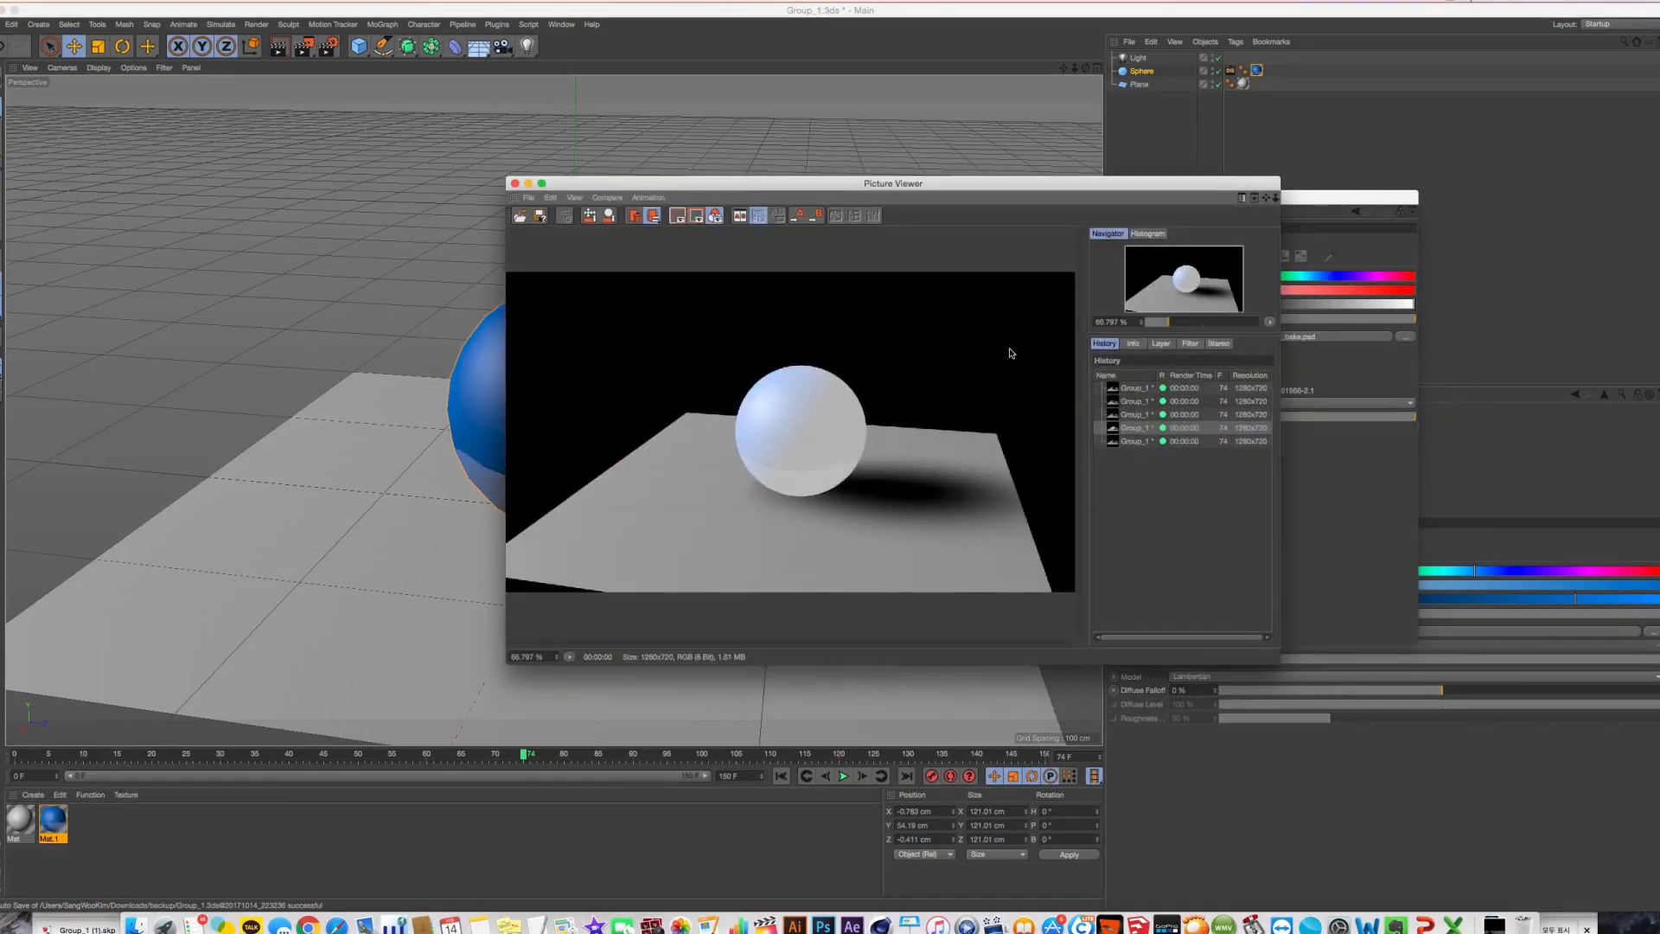
key("Up")
left_click(1141, 427)
key("Delete")
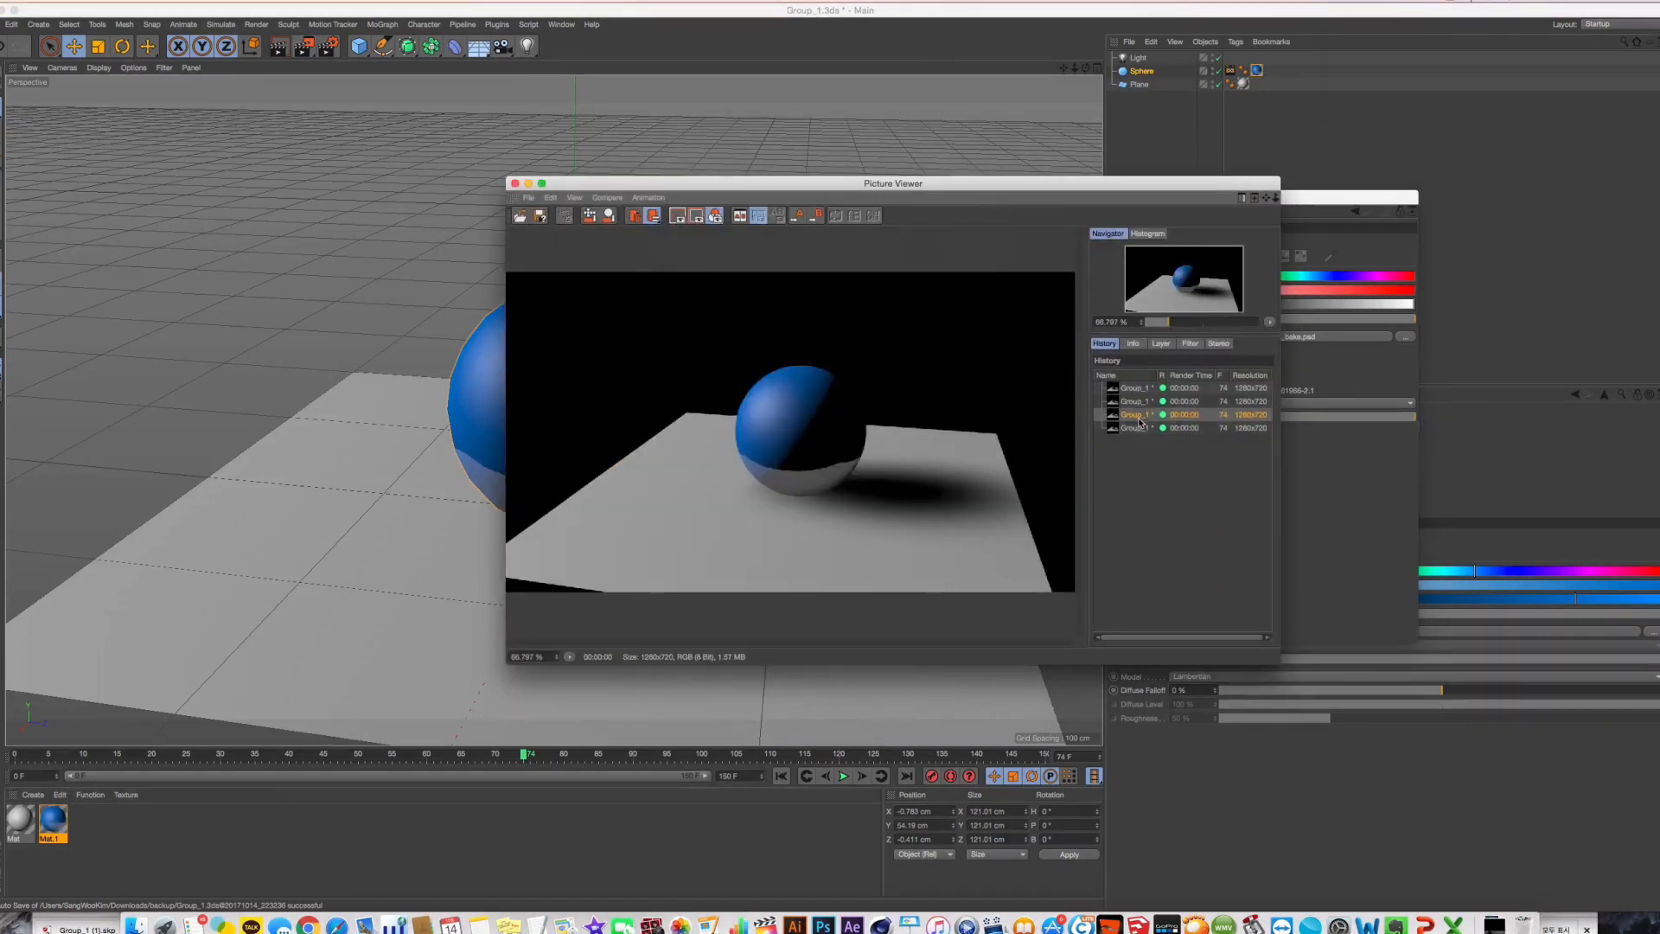
key("Delete")
Compare the two latest renders in the history by switching repeatedly between them, and close the Picture Viewer
left_click(1137, 415)
key("Down")
key("Up")
key("Down")
key("Up")
key("Down")
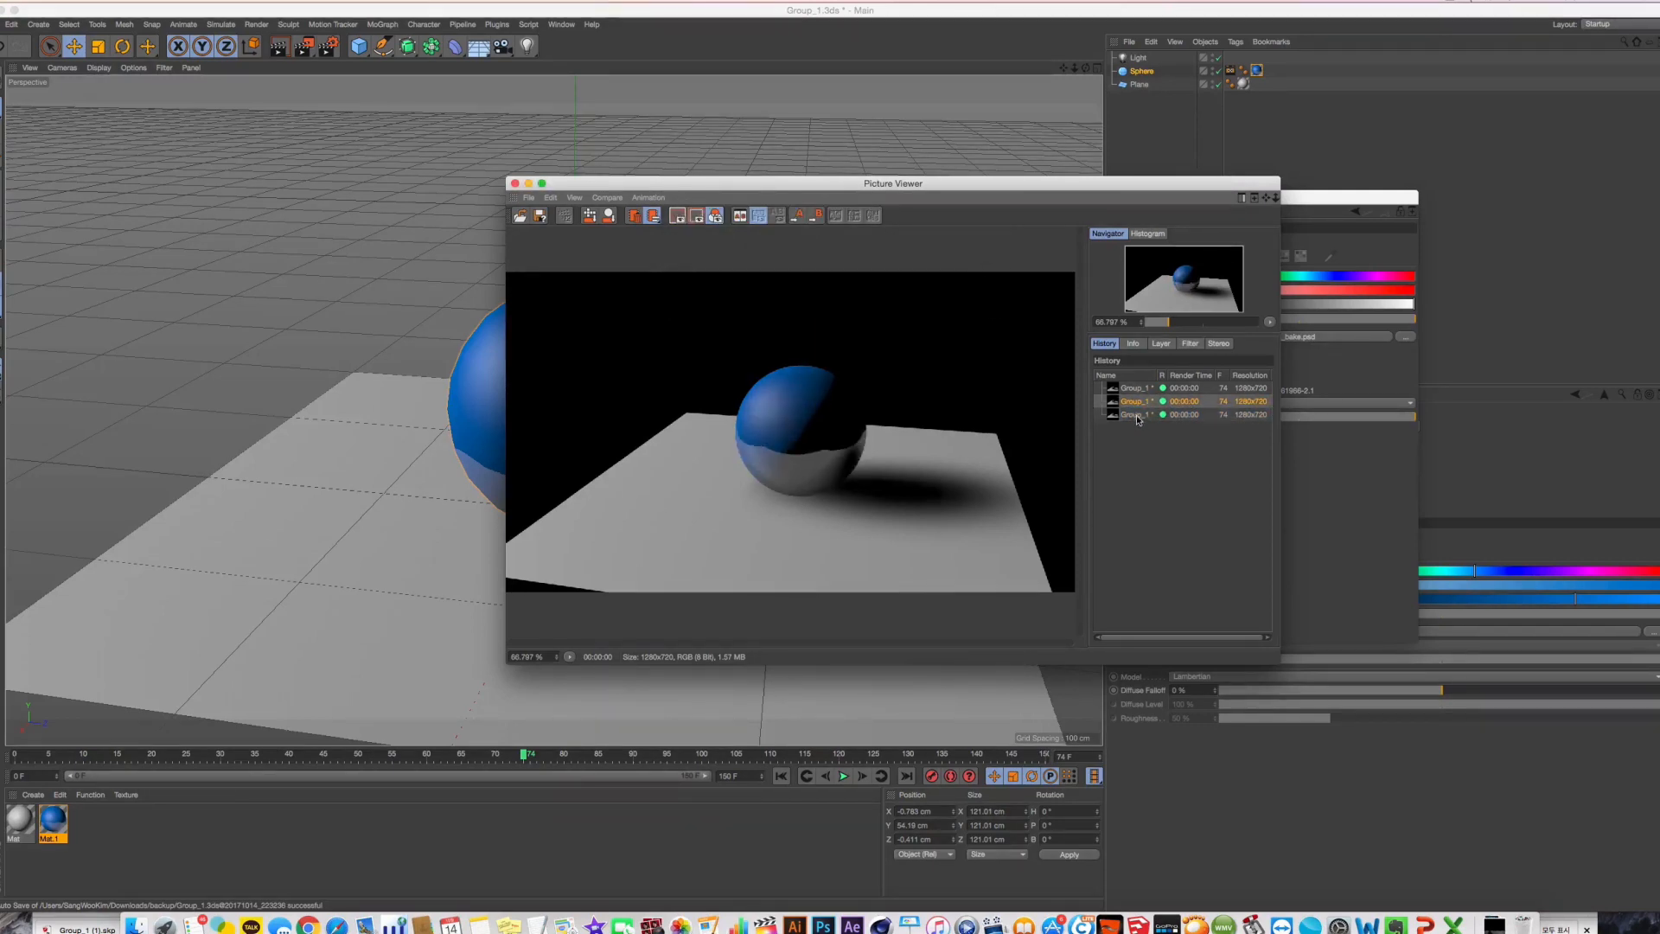
key("Up")
key("Down")
key("Up")
key("Down")
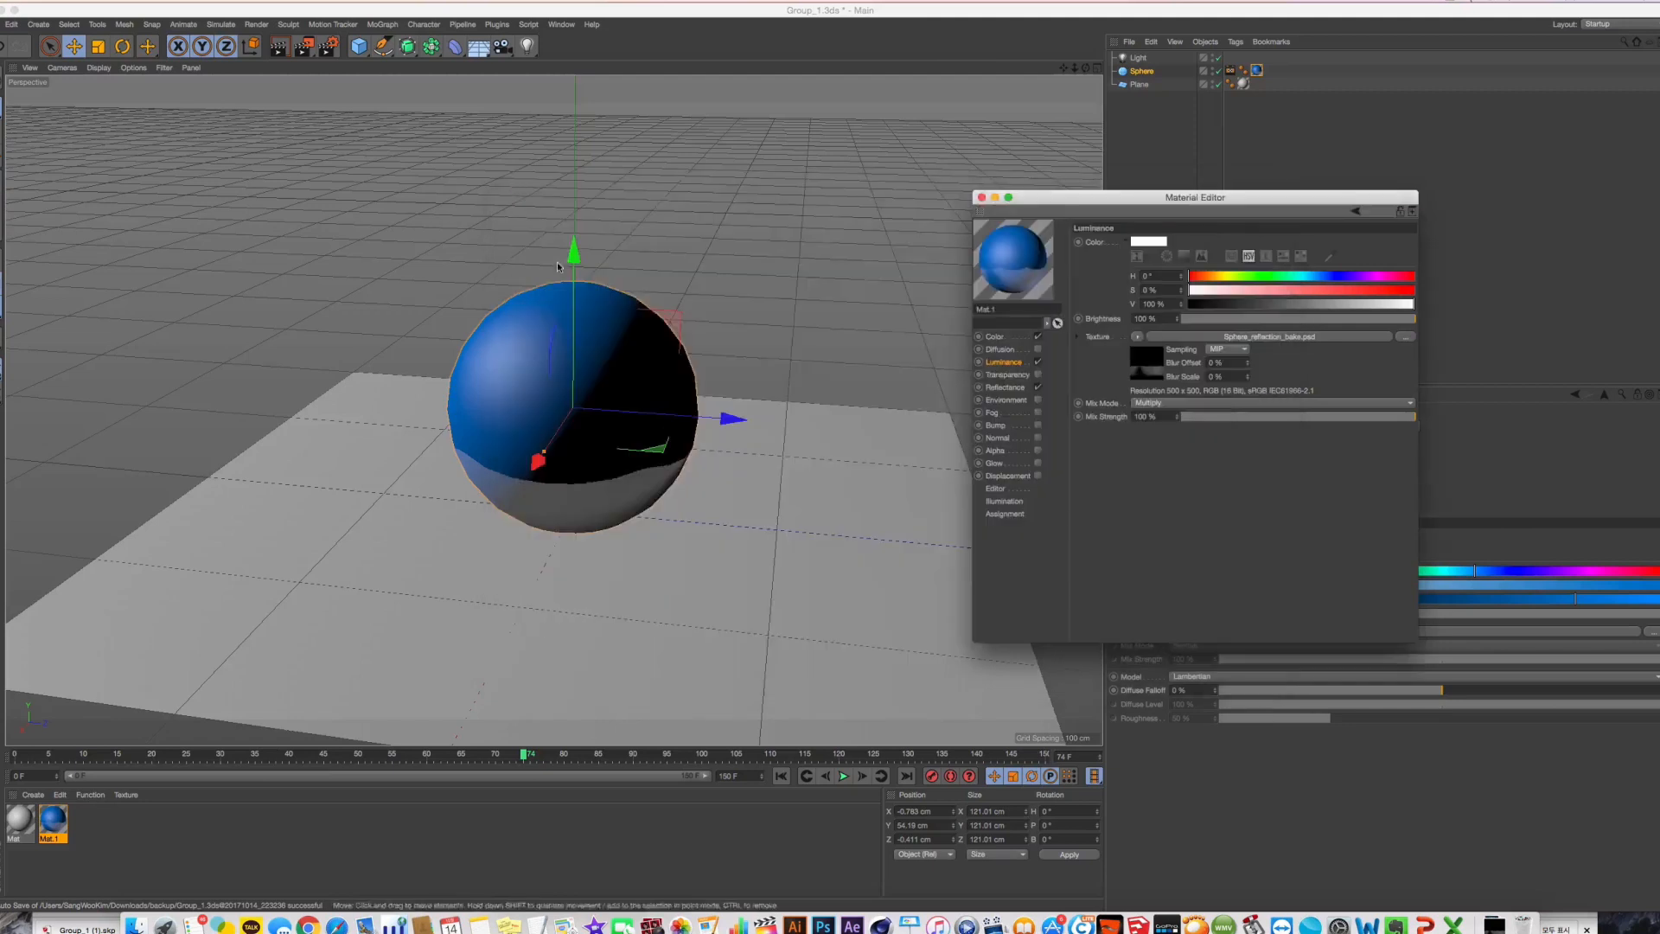
key("super+w")
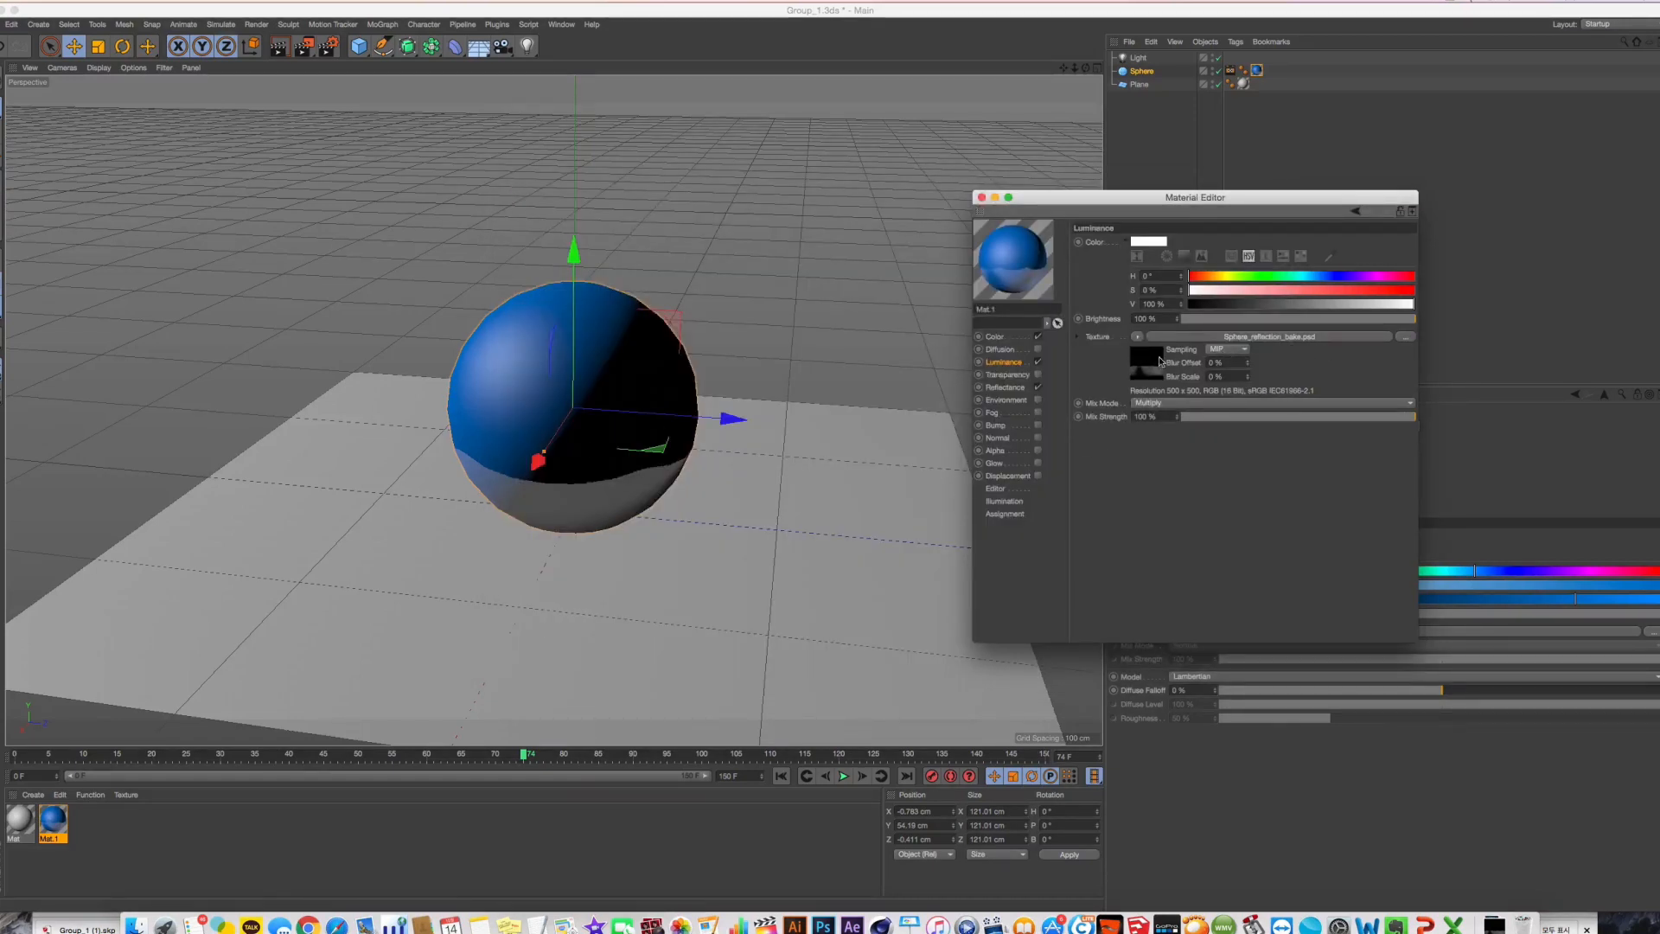
Examine the shader and basic properties of the baked bitmap in Luminance, and close the Material Editor
left_click(1159, 359)
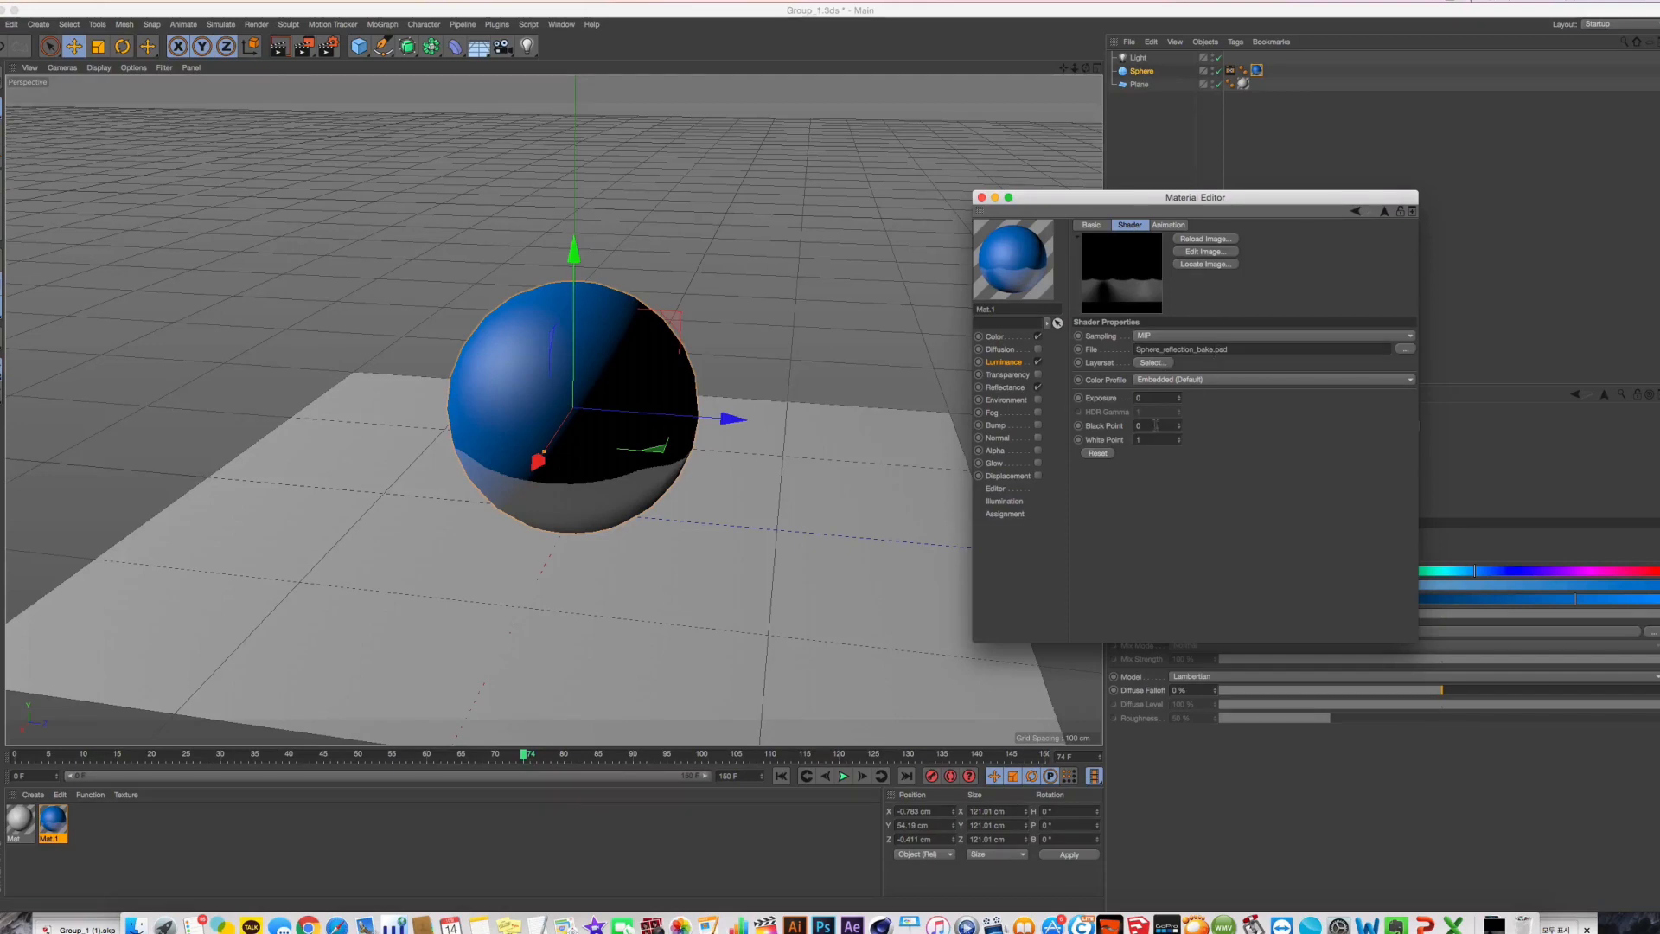
left_click(1090, 225)
left_click_drag(1013, 200, 991, 261)
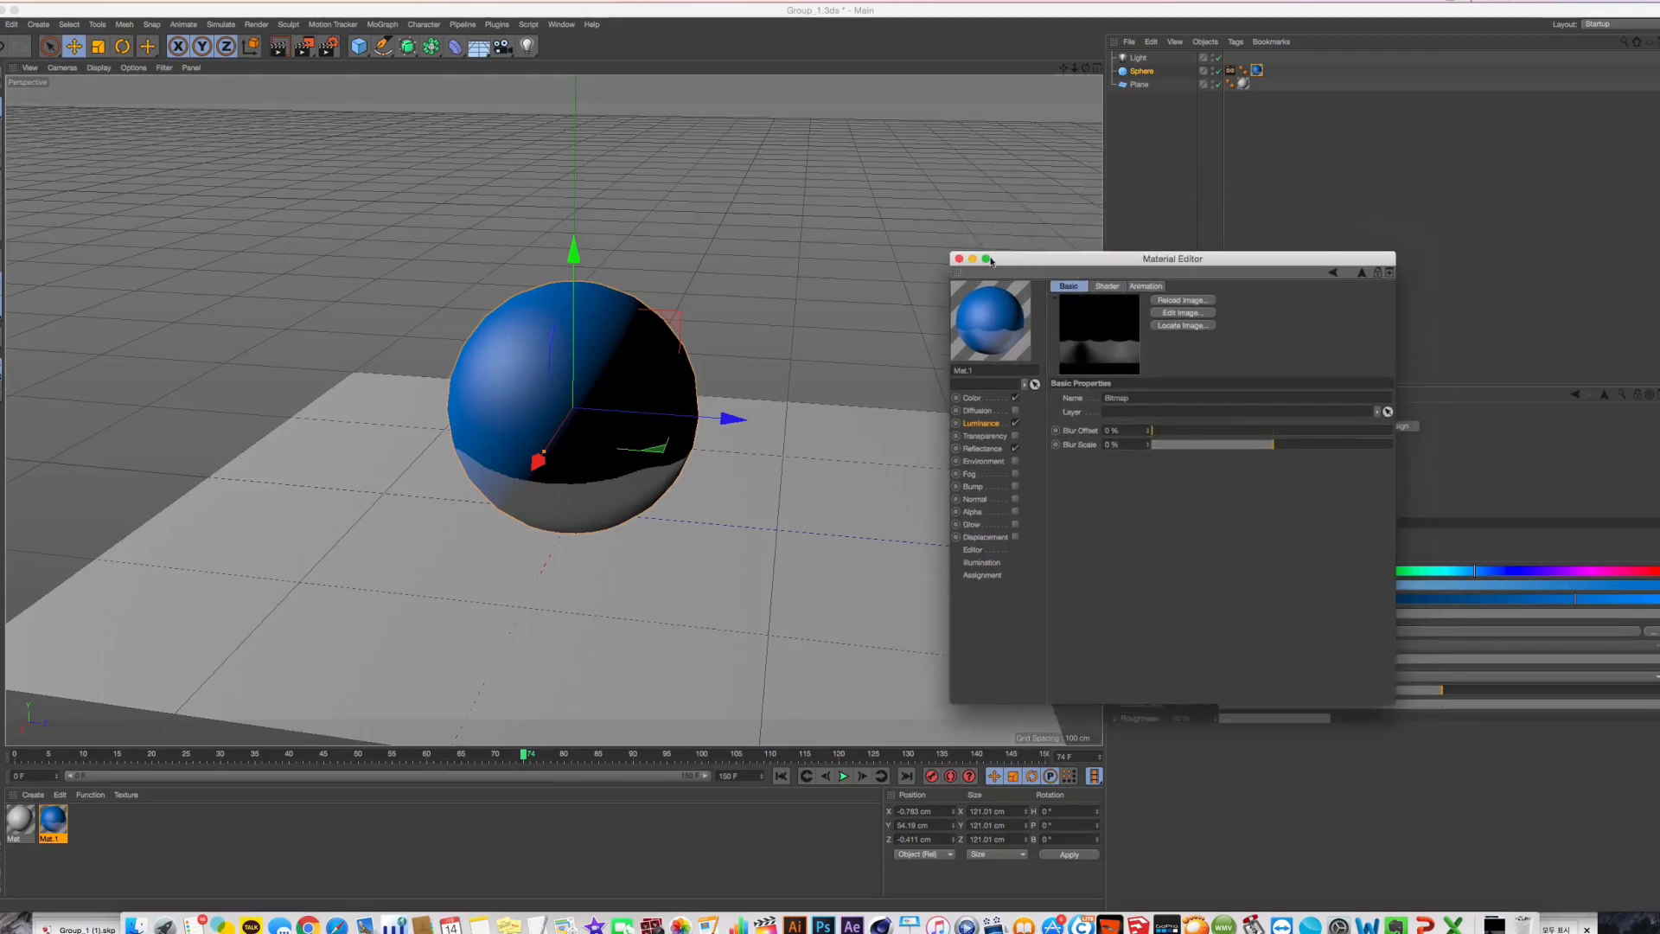
left_click(958, 260)
Set the sphere's Bake Texture tag to a width of 1024 and a height of 1024
left_click(1229, 70)
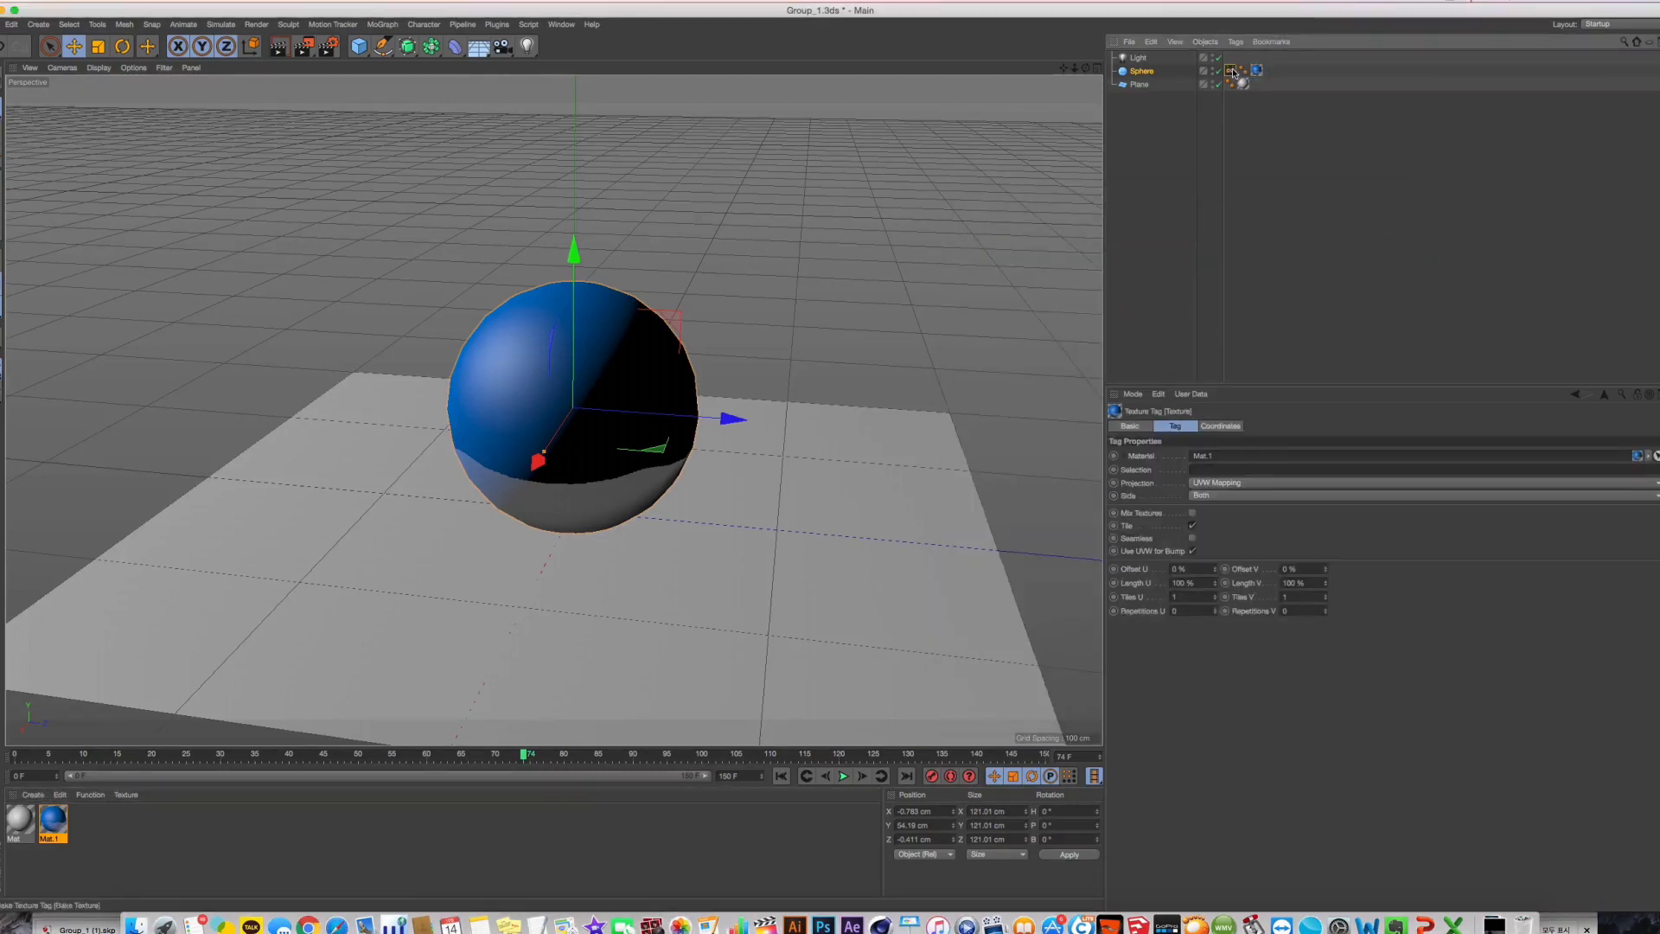
left_click(1153, 426)
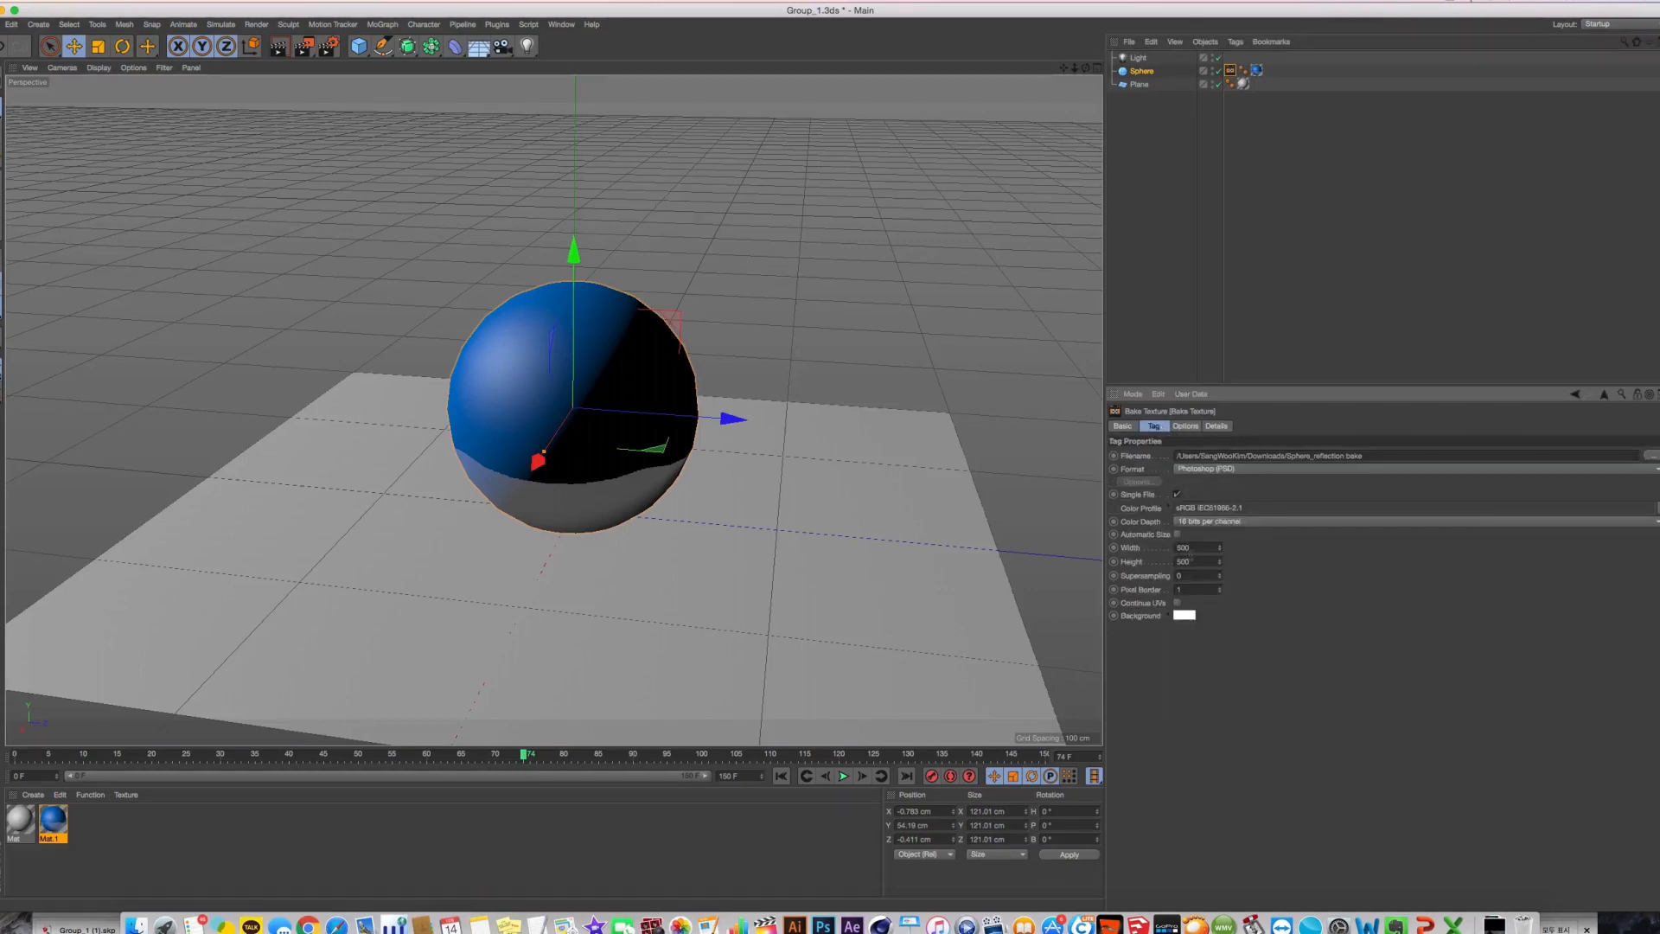
type("1024")
key("Tab")
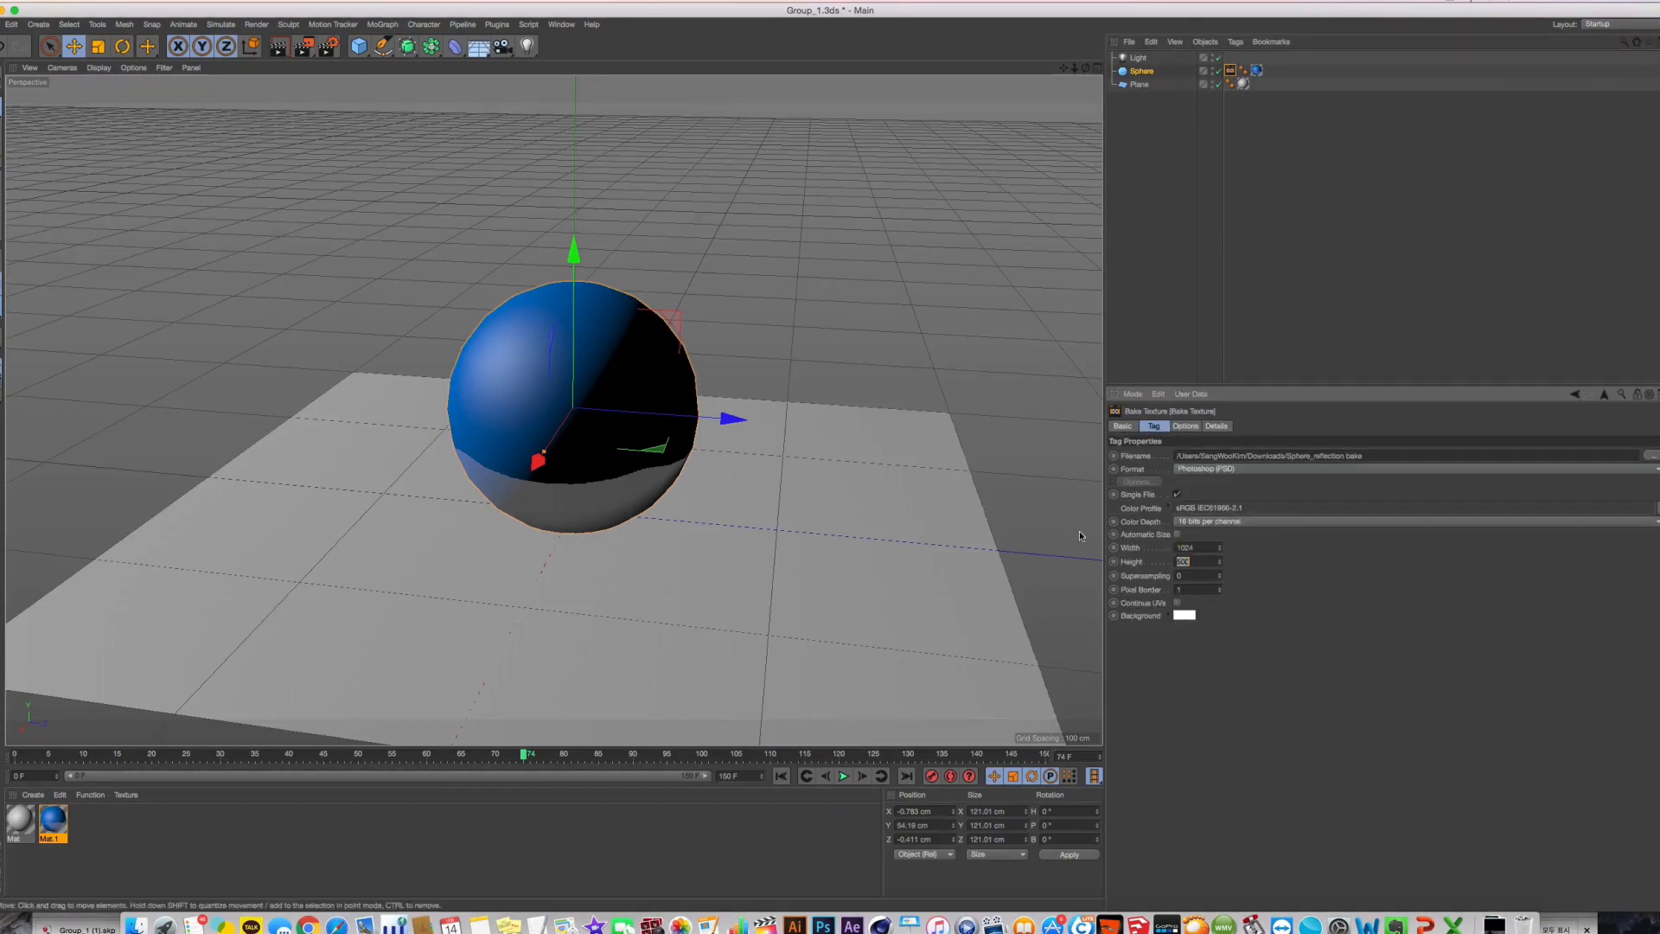
type("1024")
key("Tab")
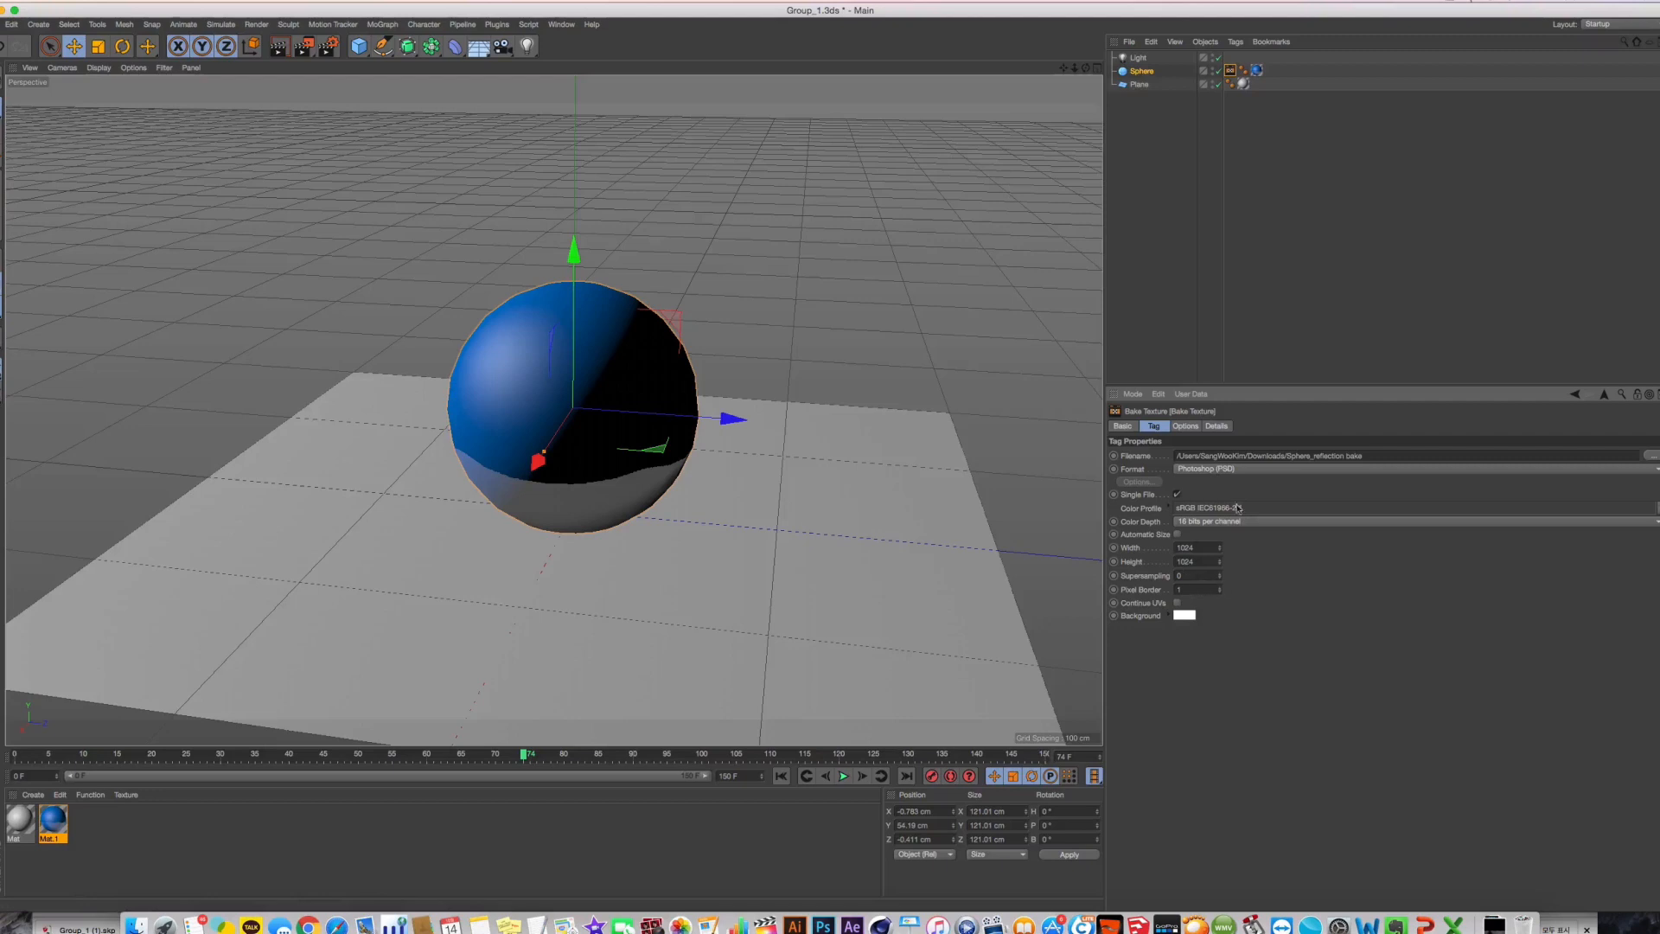
Try baking the sphere's reflection at the larger size, overwriting Sphere_reflection_bake.psd
left_click(1186, 426)
left_click(1132, 603)
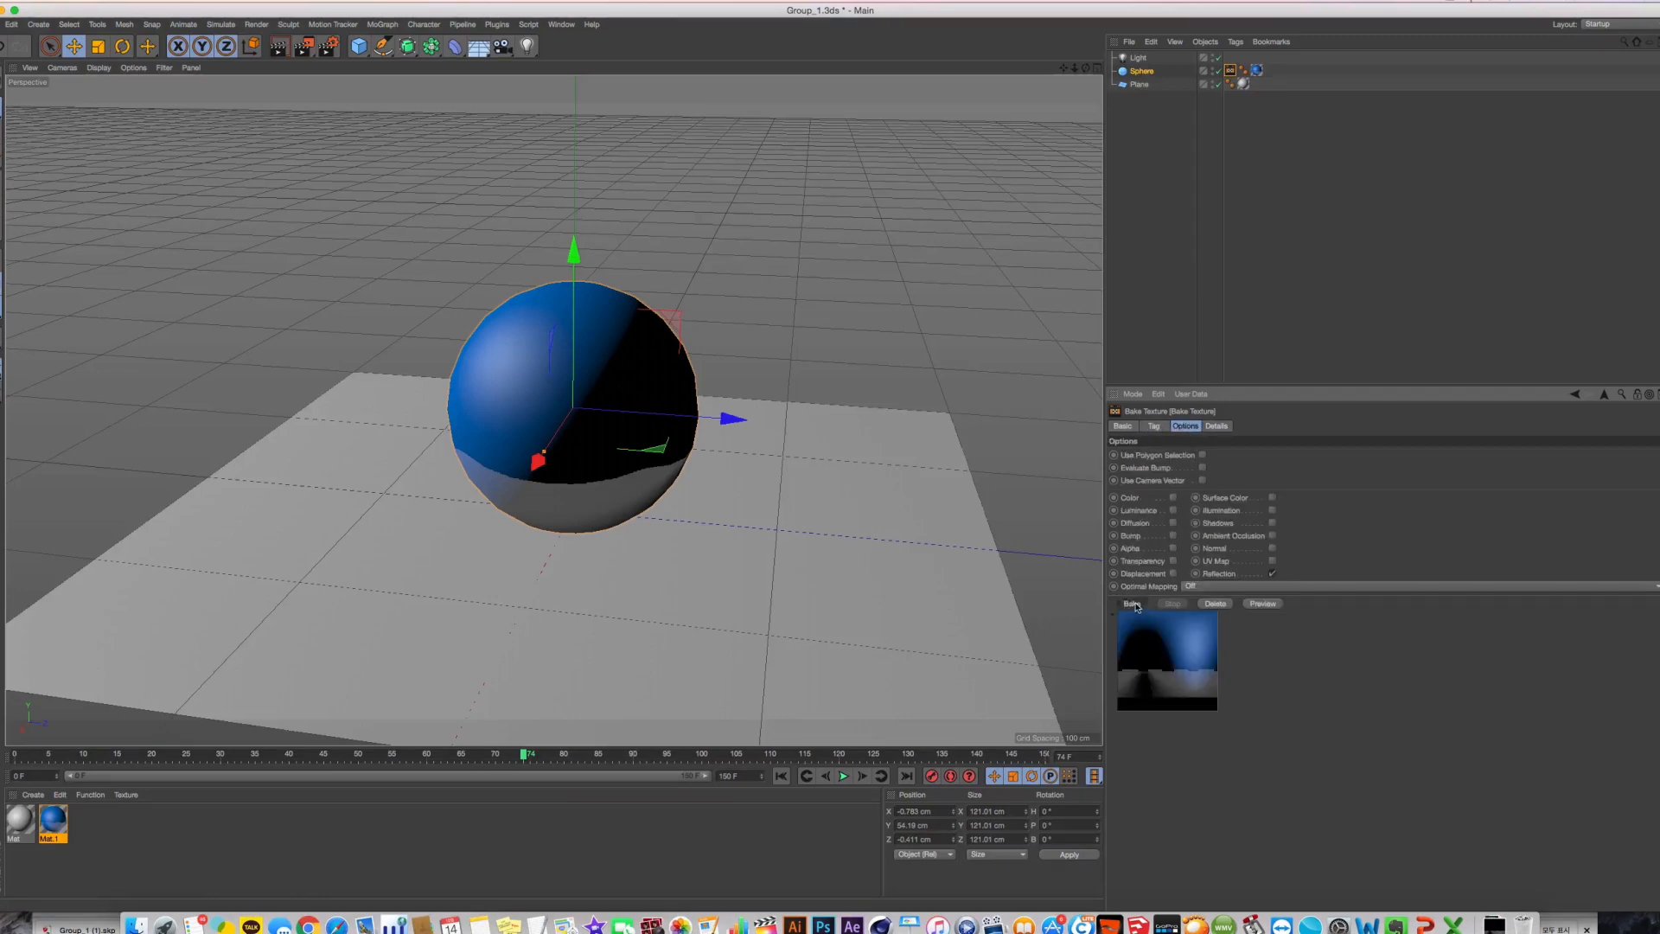
left_click(930, 295)
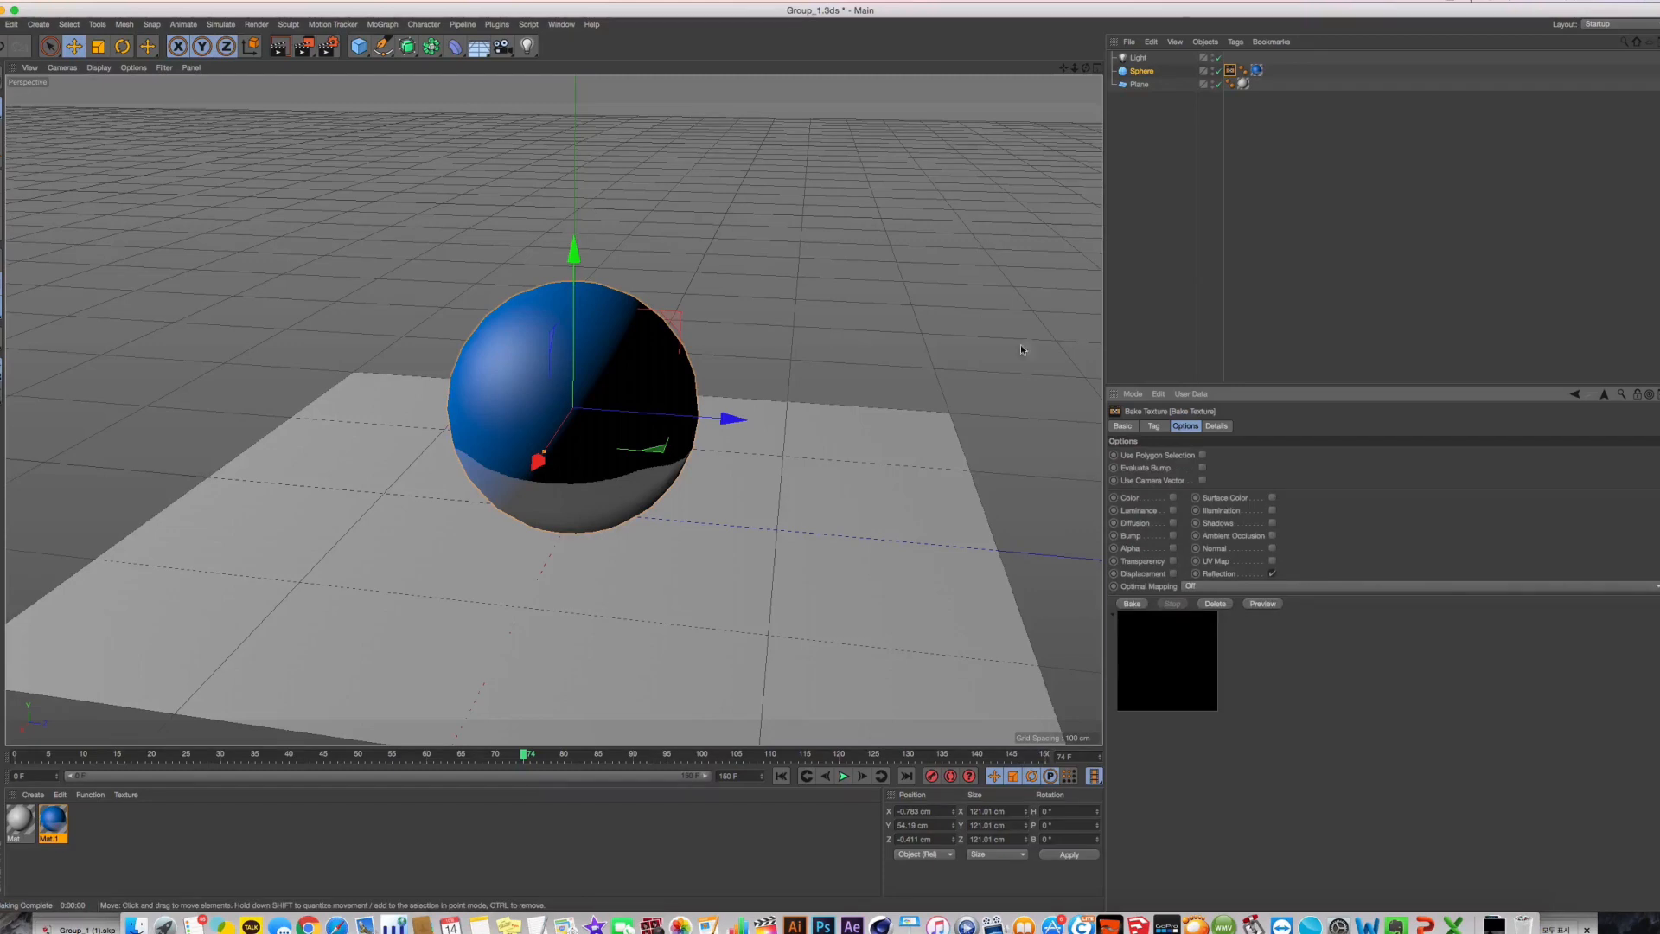
Open the sphere's material Mat.1 in the Material Editor and disable its Luminance channel
left_click(53, 819)
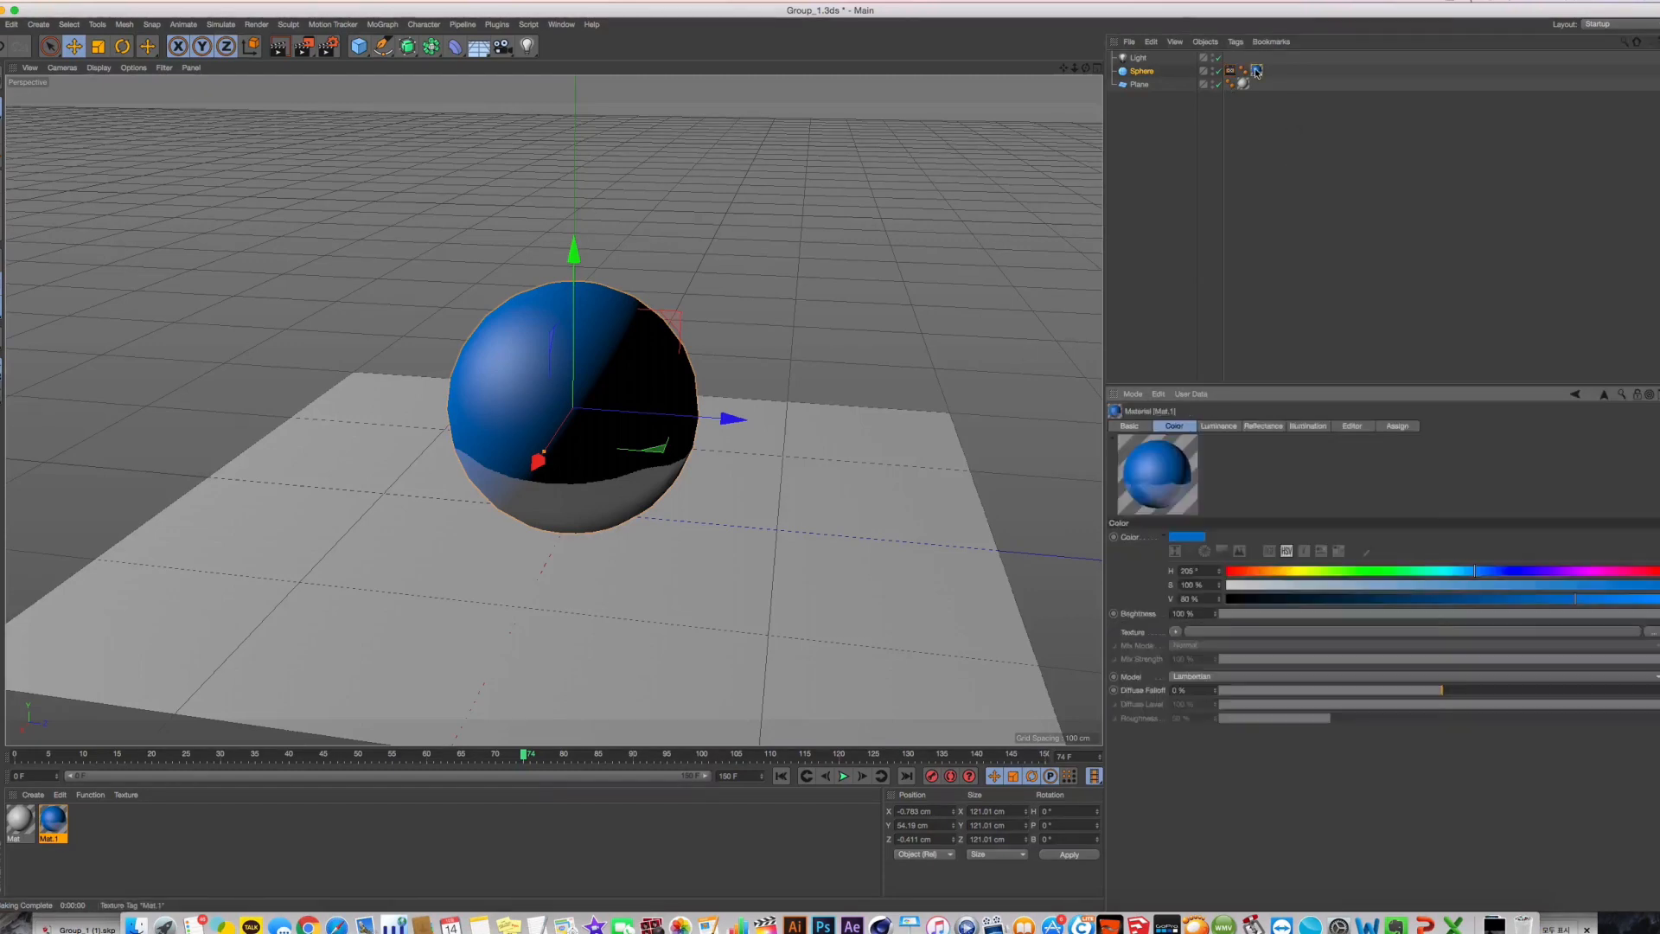
double_click(54, 821)
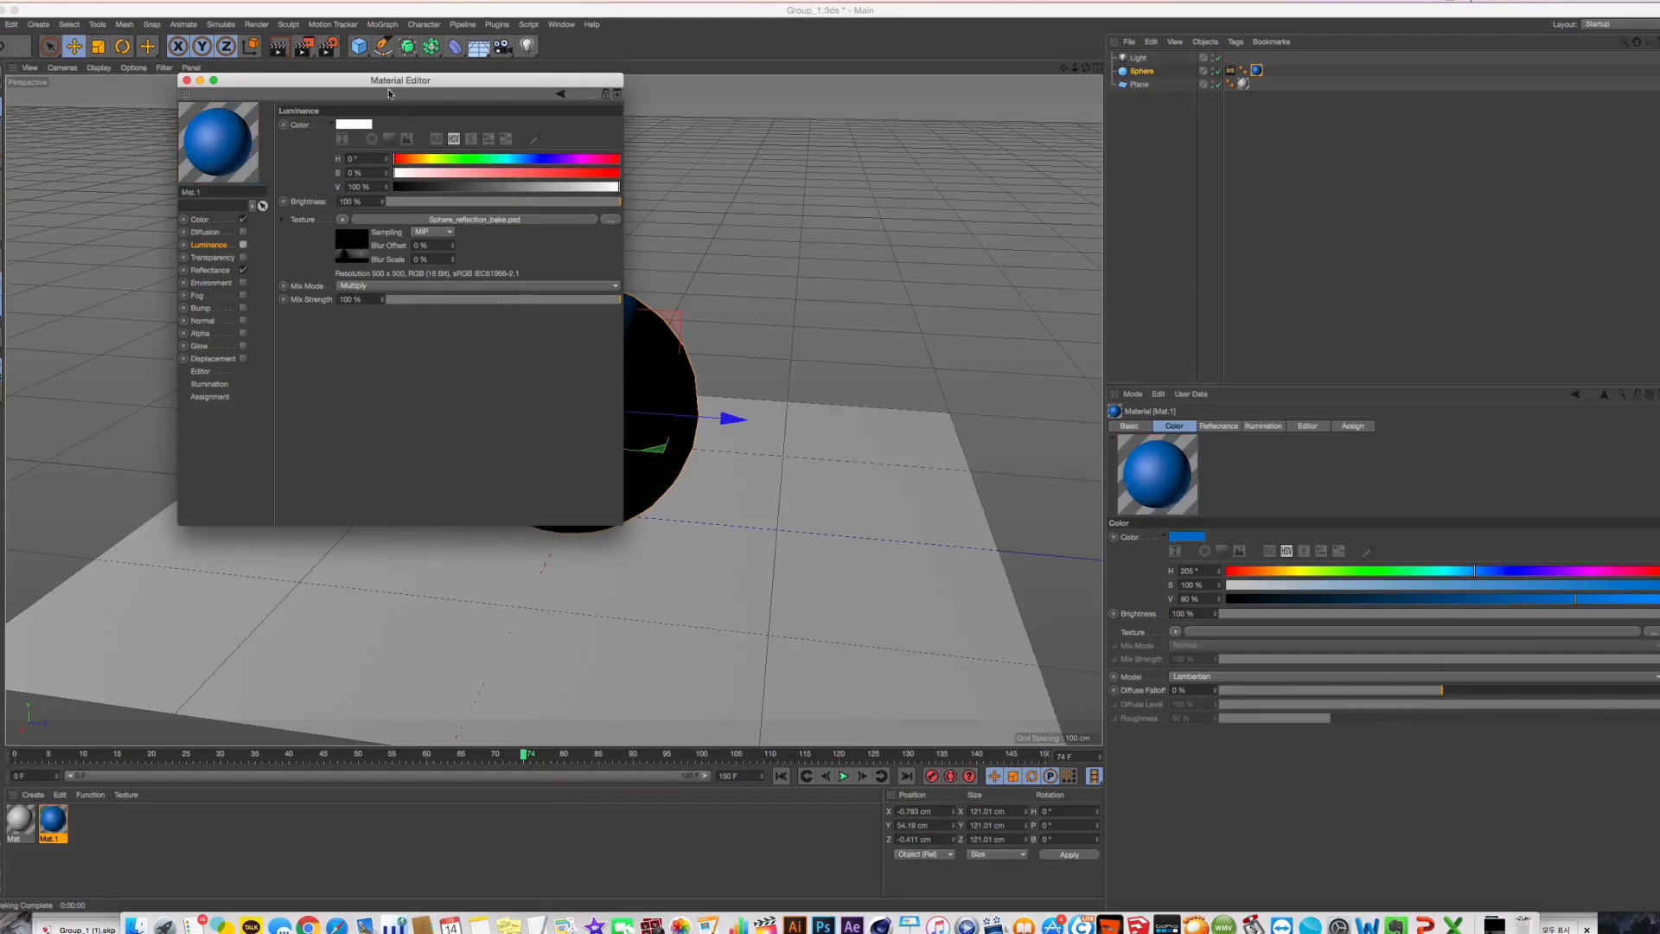
left_click_drag(347, 80, 931, 79)
Set Mat.1's reflection layer to 50% and show it, then check the sphere with a Picture Viewer render
left_click(793, 270)
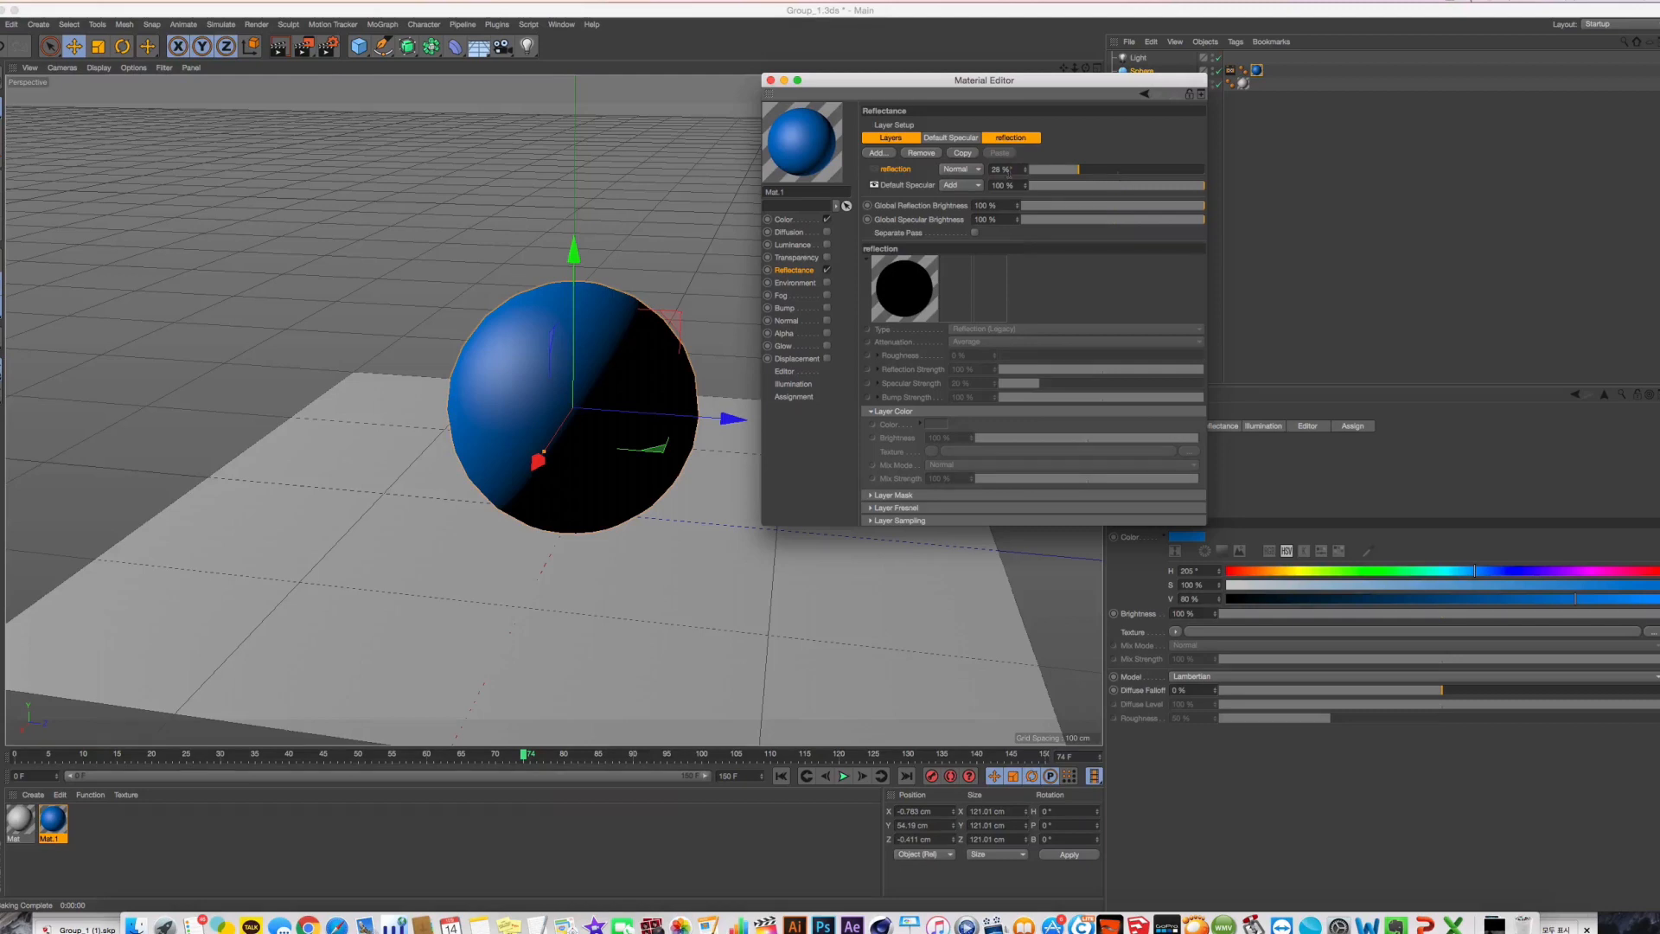
type("50")
key("Return")
left_click(874, 169)
left_click(771, 79)
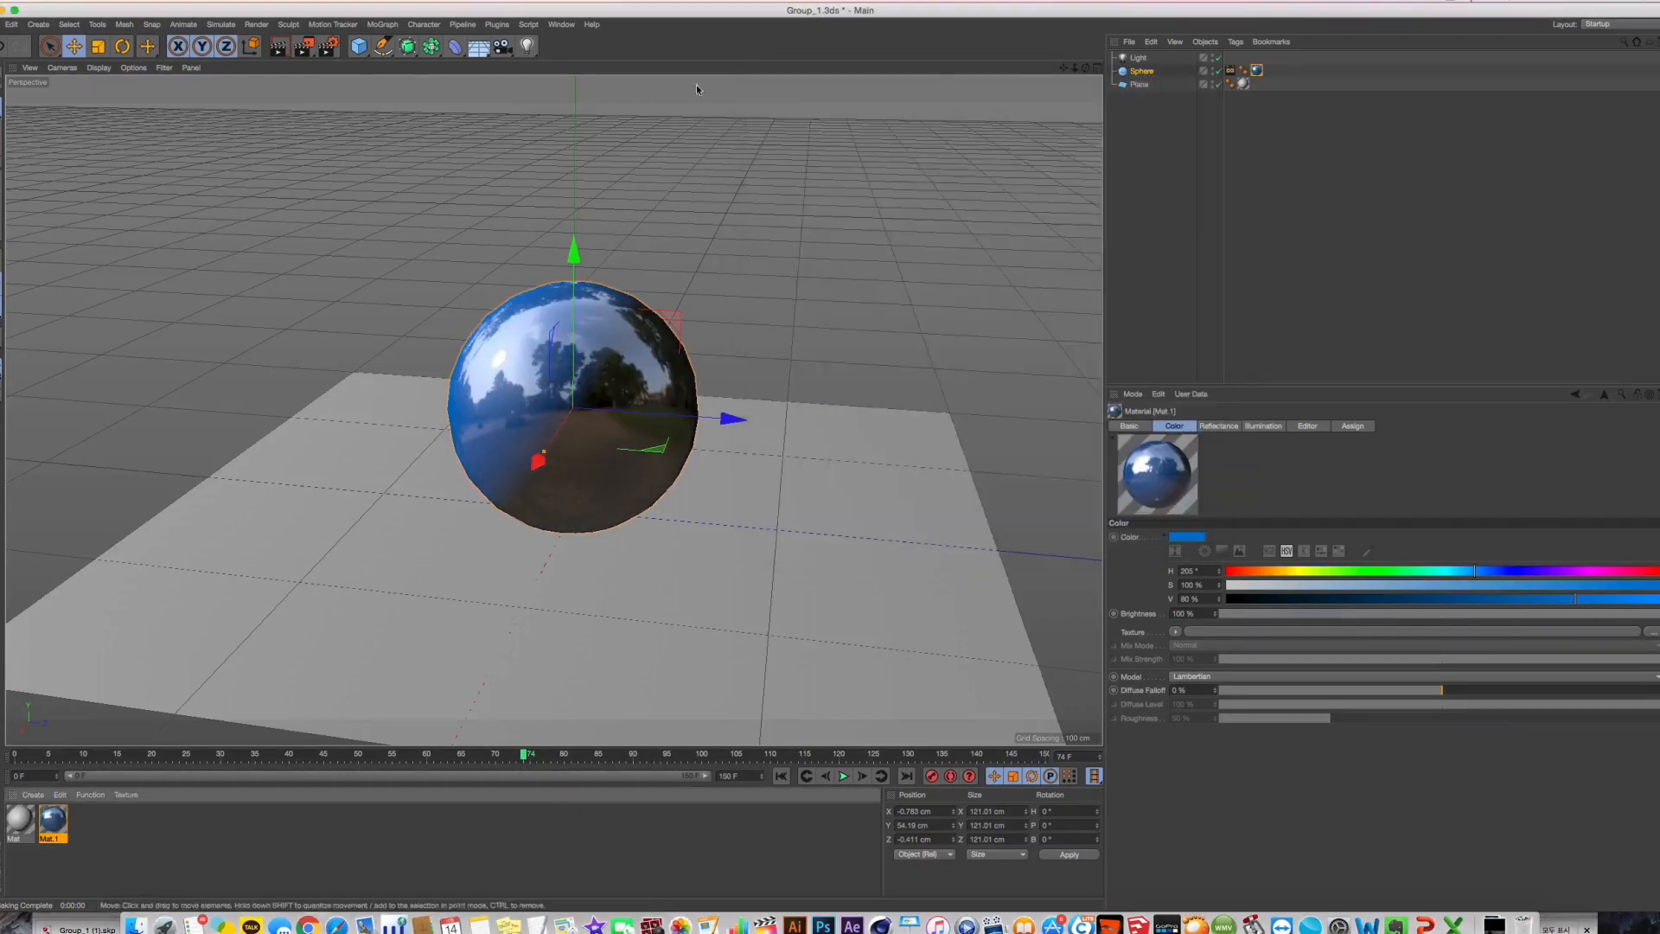
left_click(303, 46)
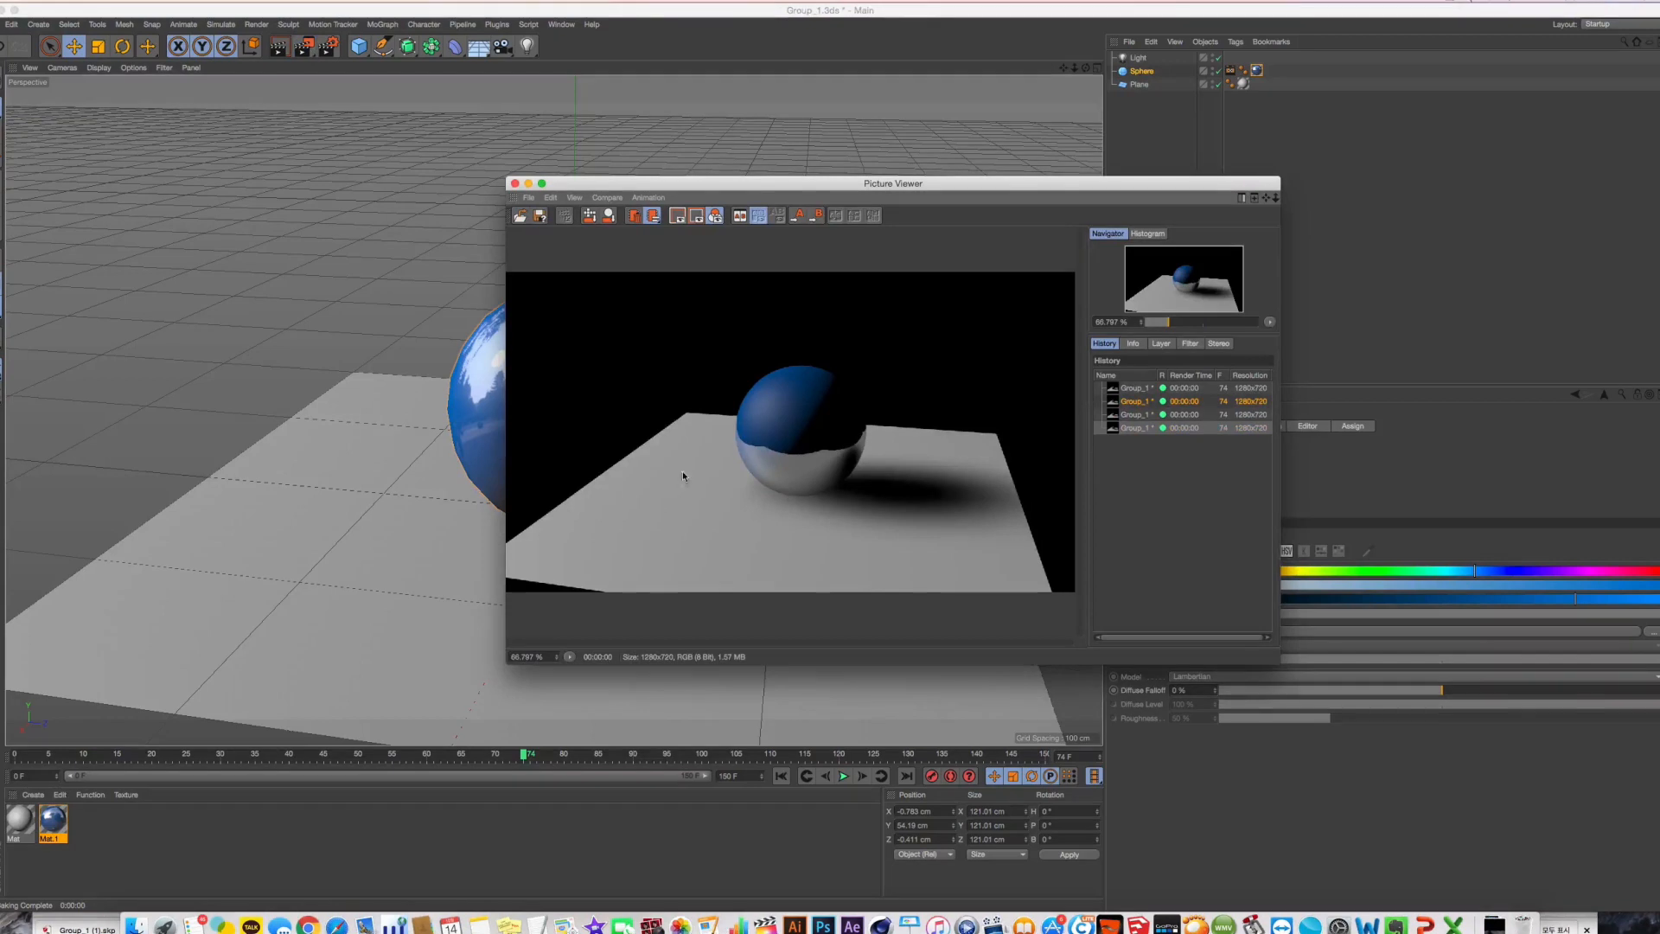
left_click(515, 184)
Bake the sphere's reflection again with the Bake Texture tag, overwriting the existing Sphere_reflection_bake.psd
left_click(1230, 70)
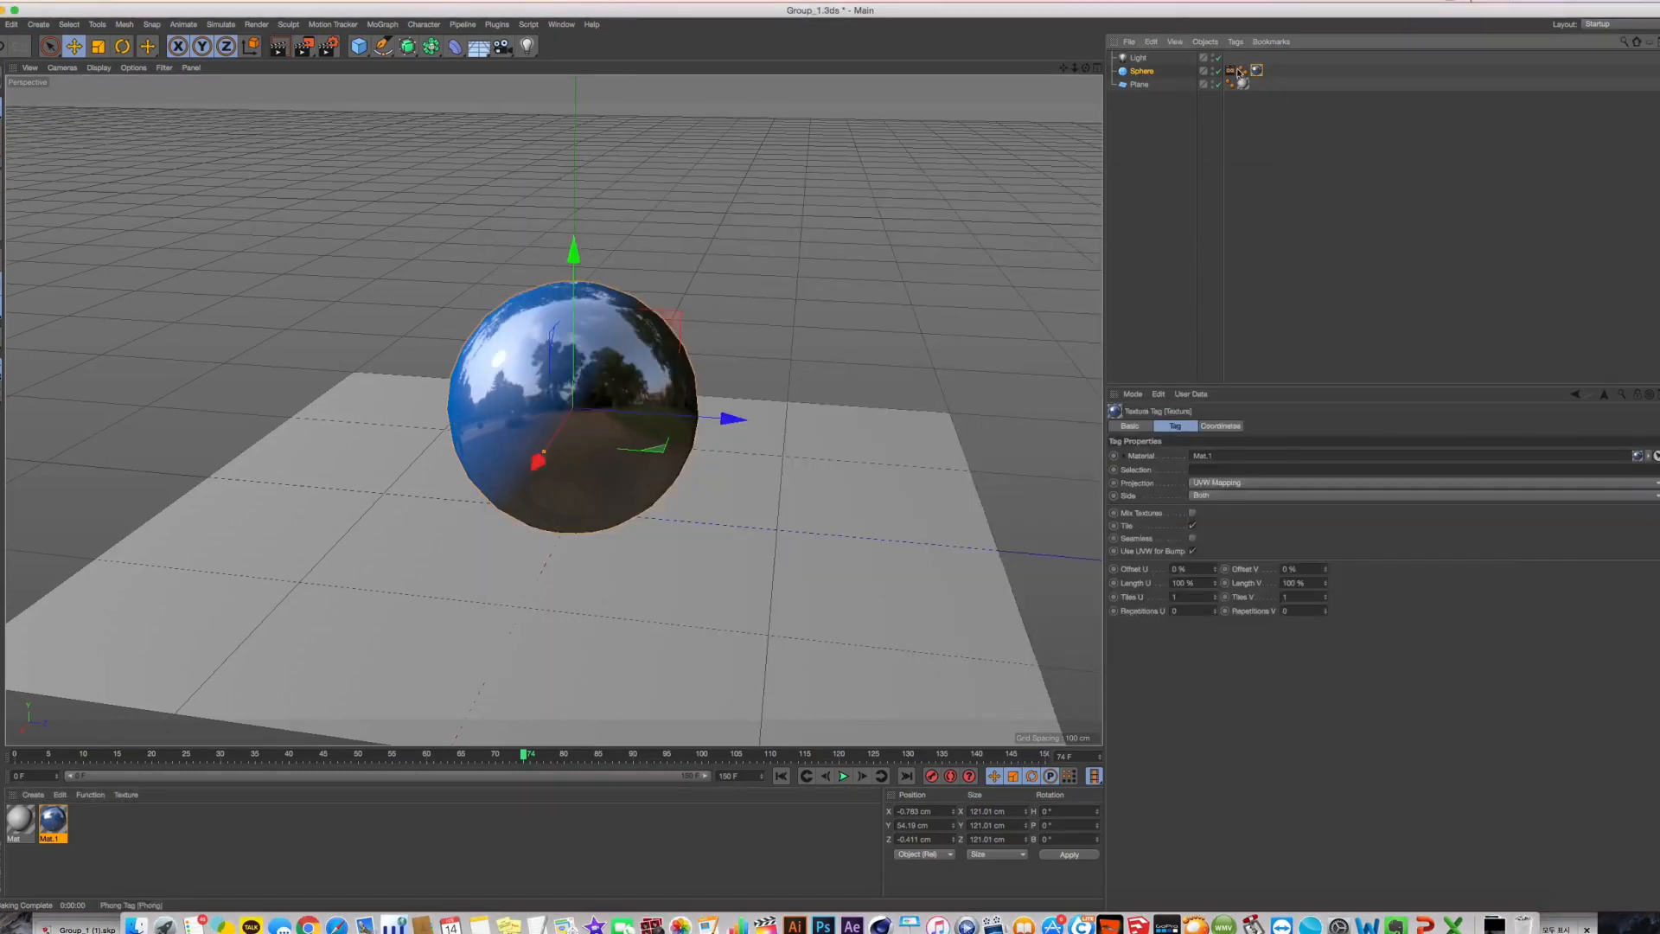
left_click(1185, 425)
left_click(1131, 604)
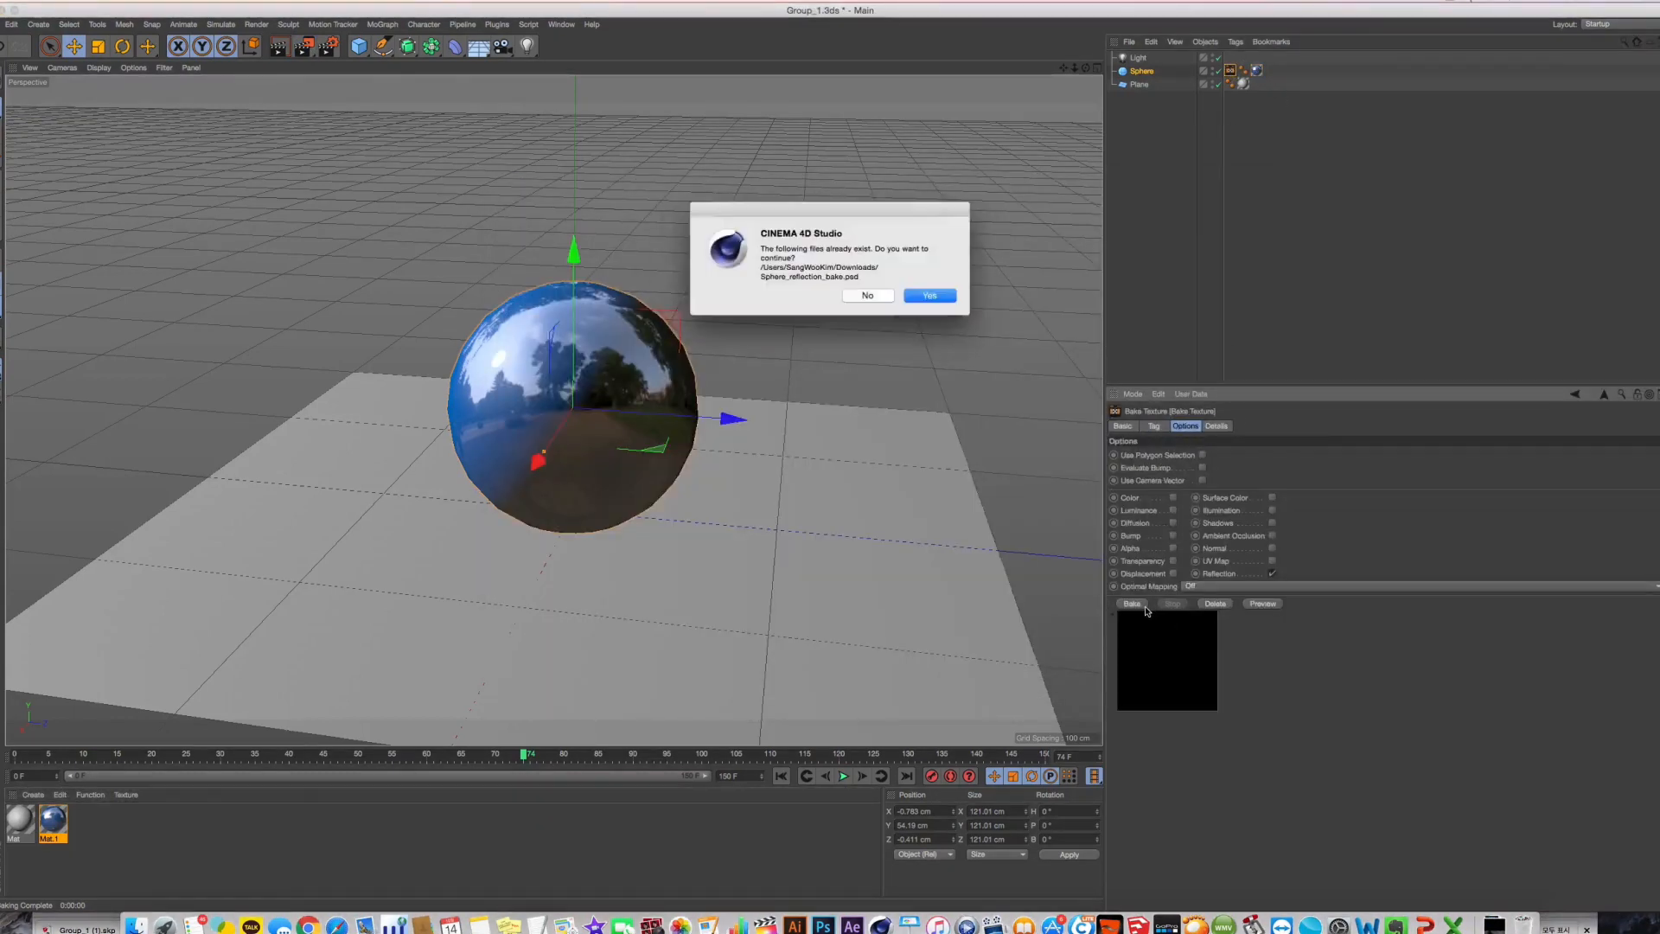
left_click(924, 294)
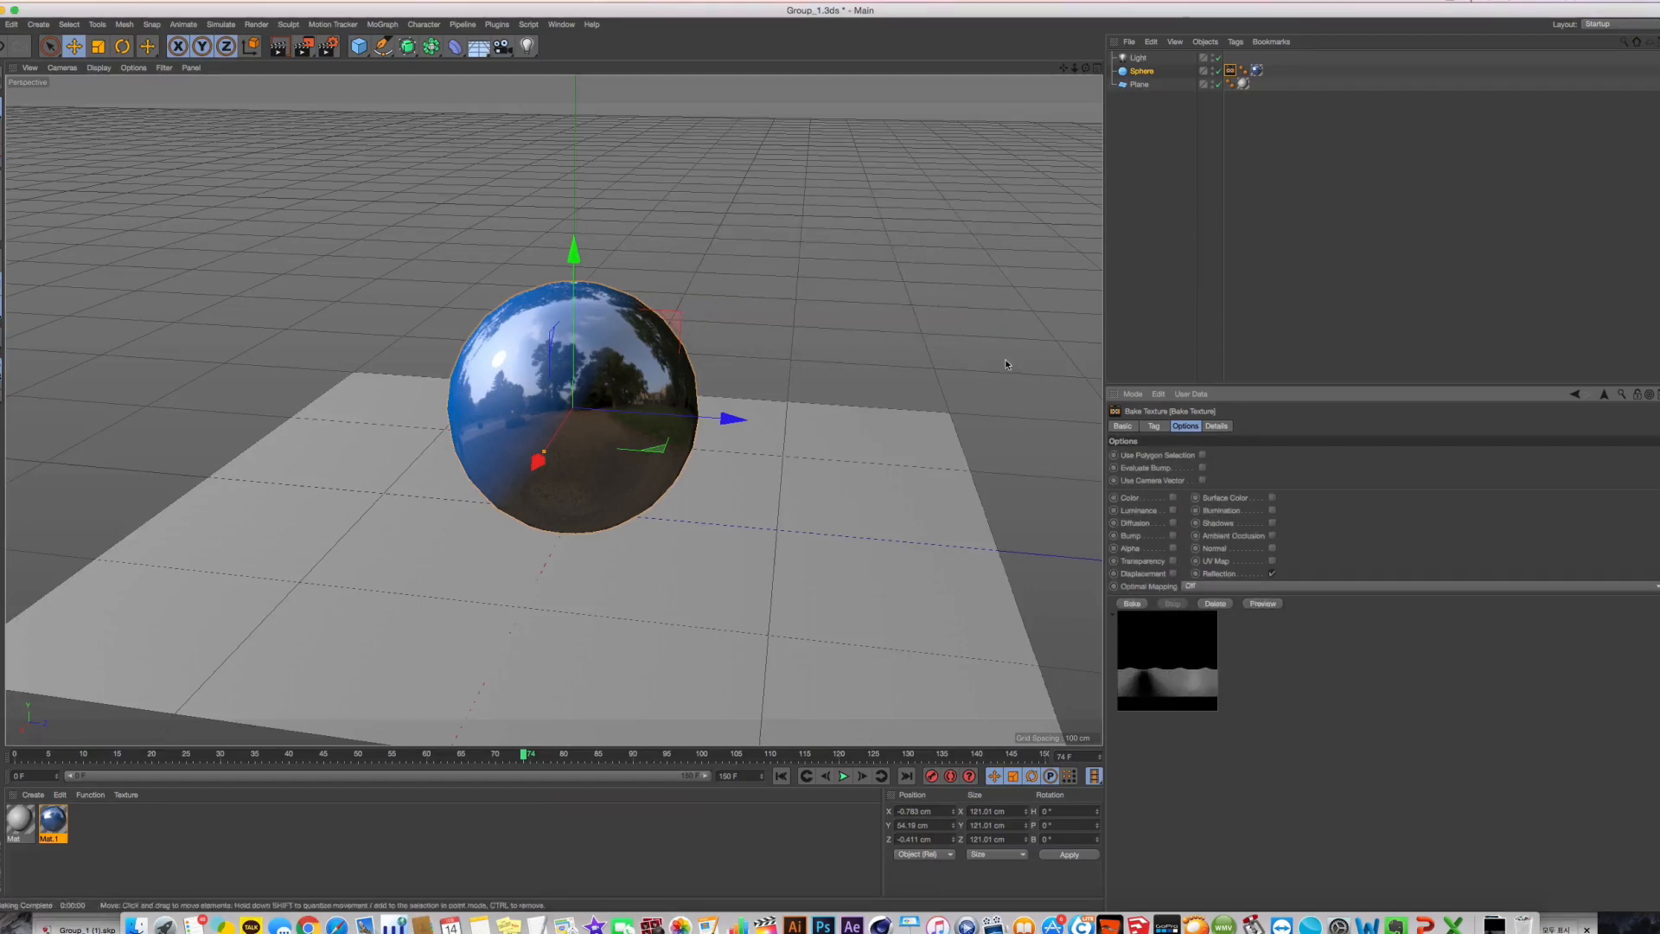
Enable Luminance on Mat.1 and load the rebaked 1024 by 1024 Sphere_reflection_bake.psd as its texture
left_click(53, 818)
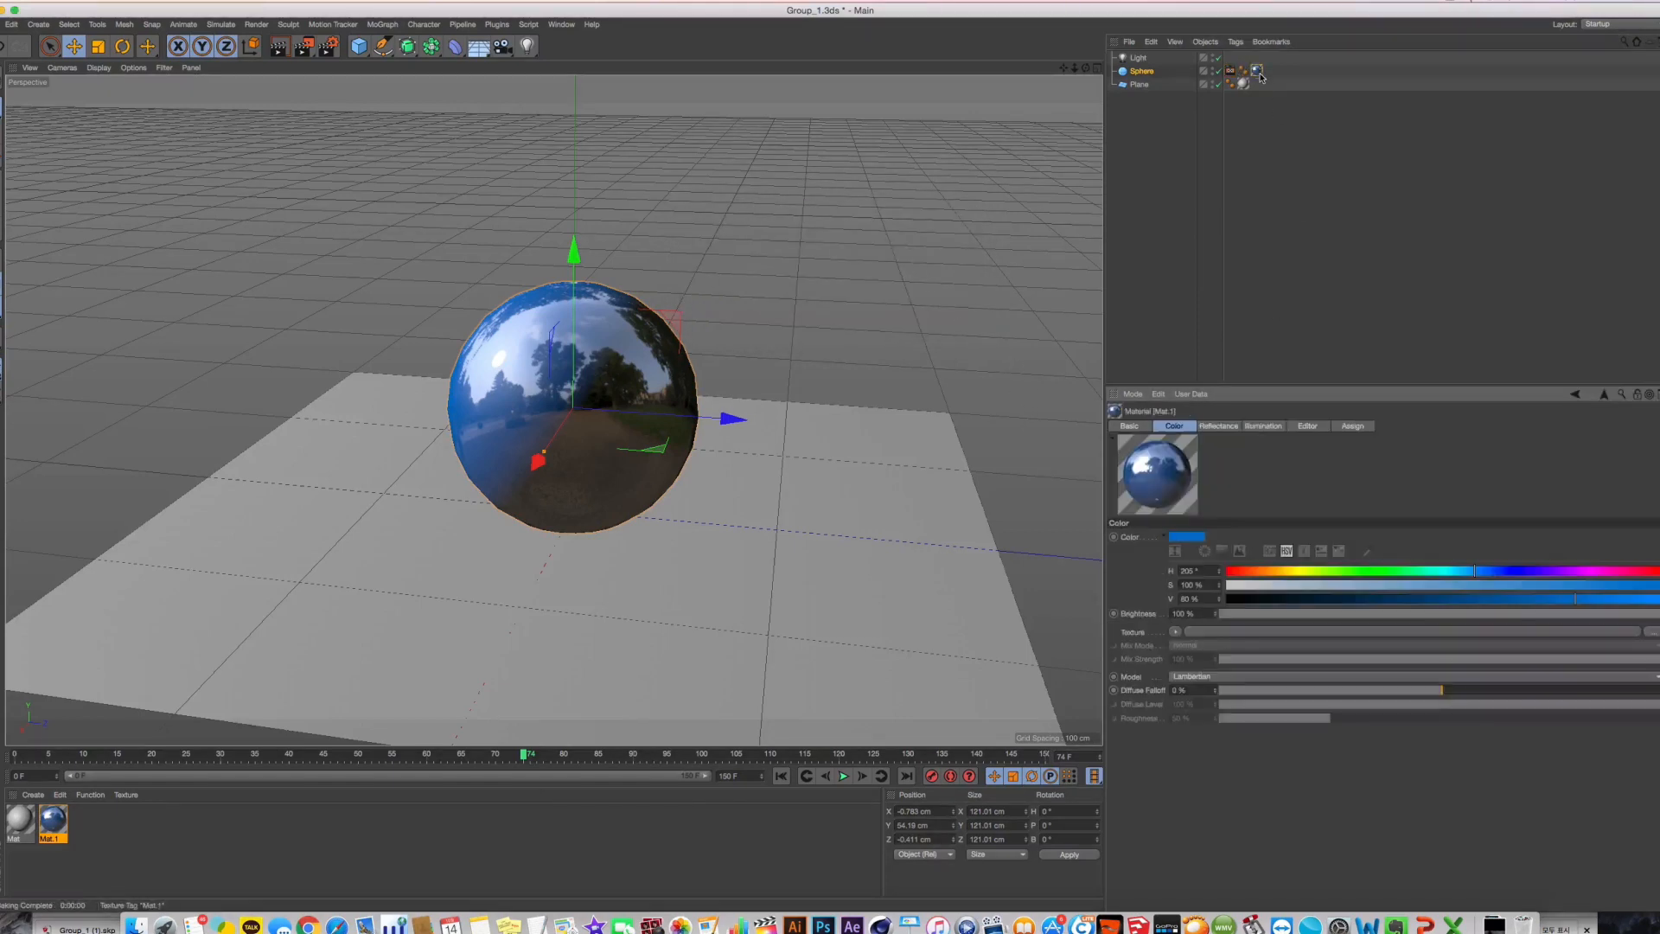
double_click(54, 818)
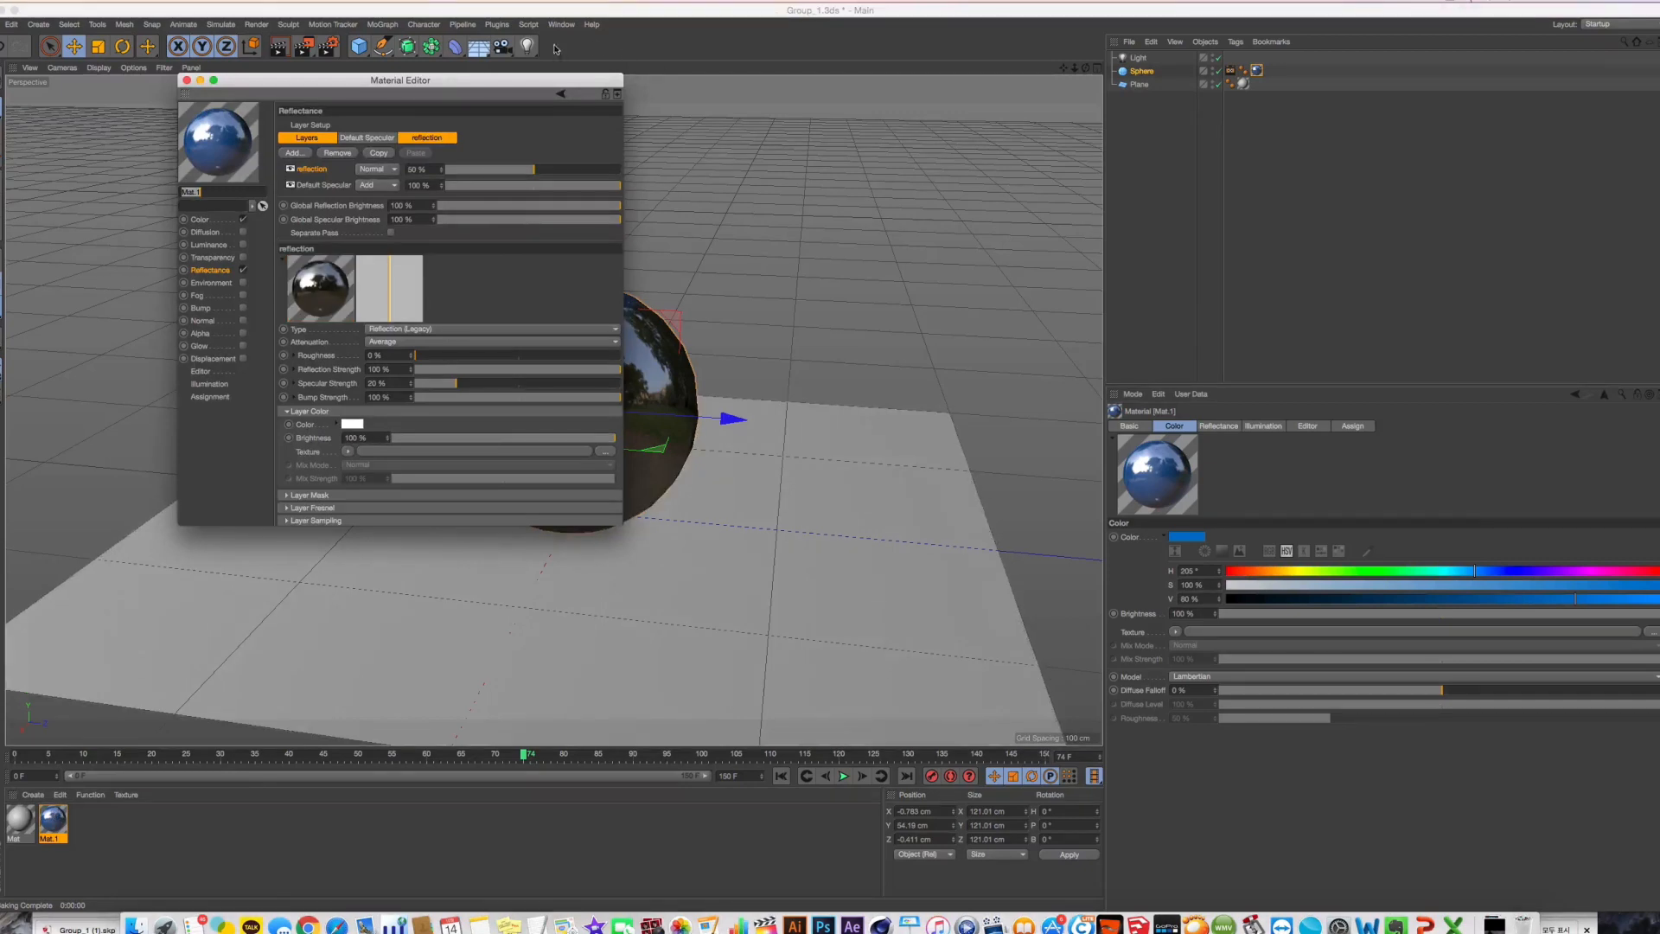
left_click_drag(389, 75, 1100, 86)
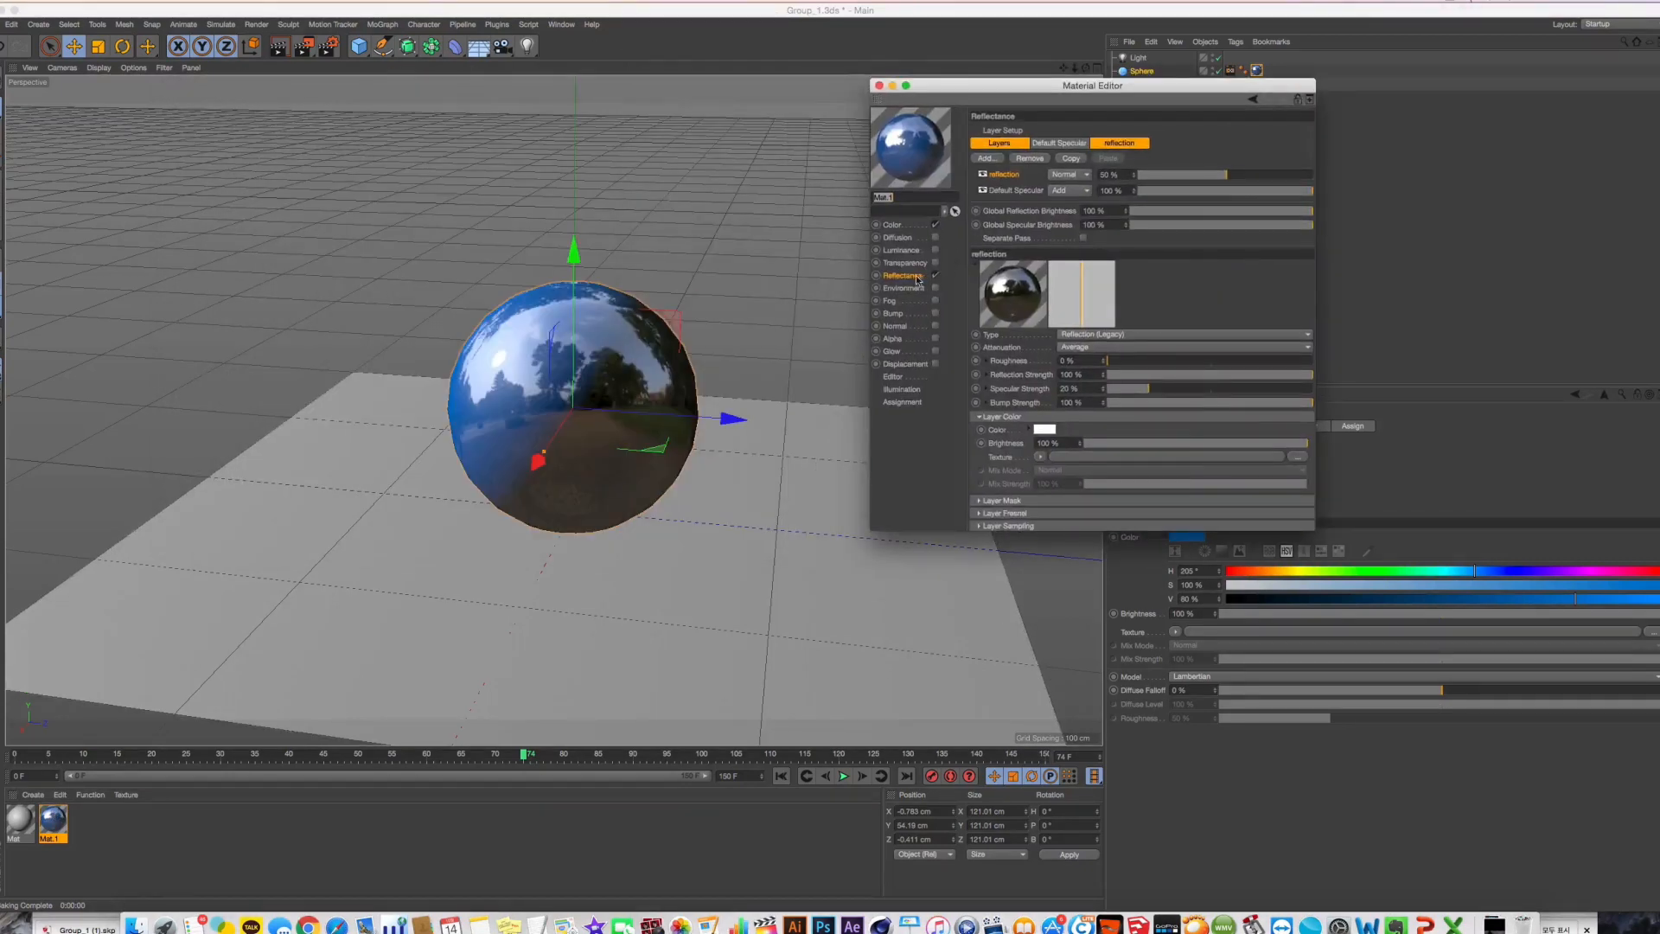
left_click(935, 249)
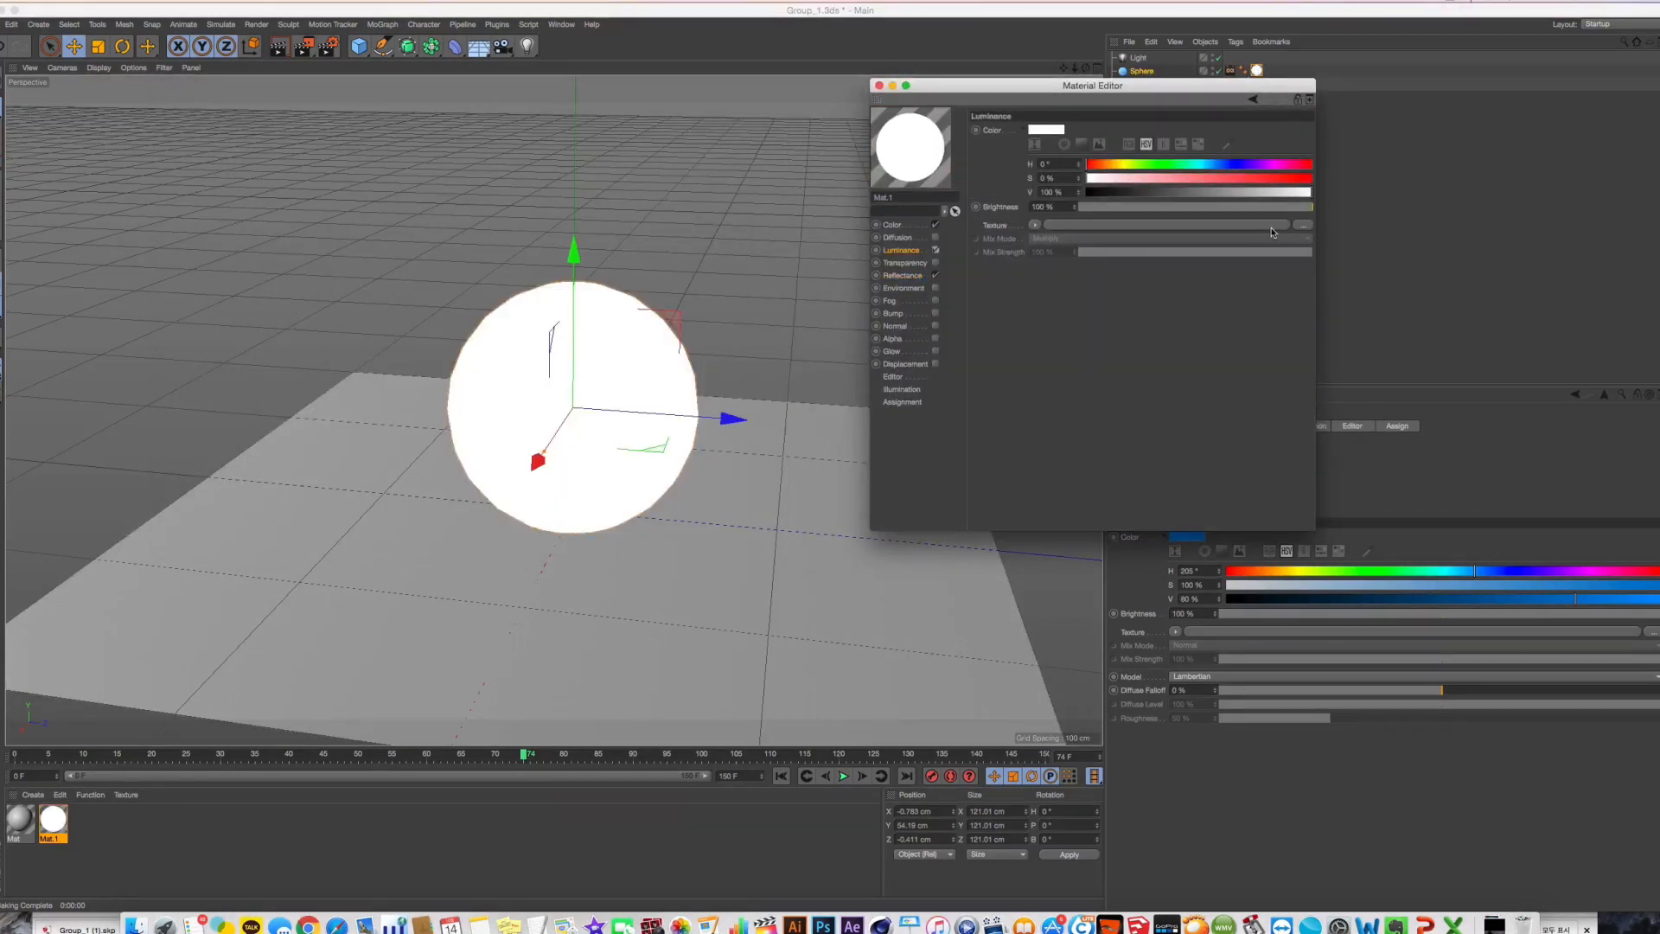
left_click(1302, 225)
double_click(998, 342)
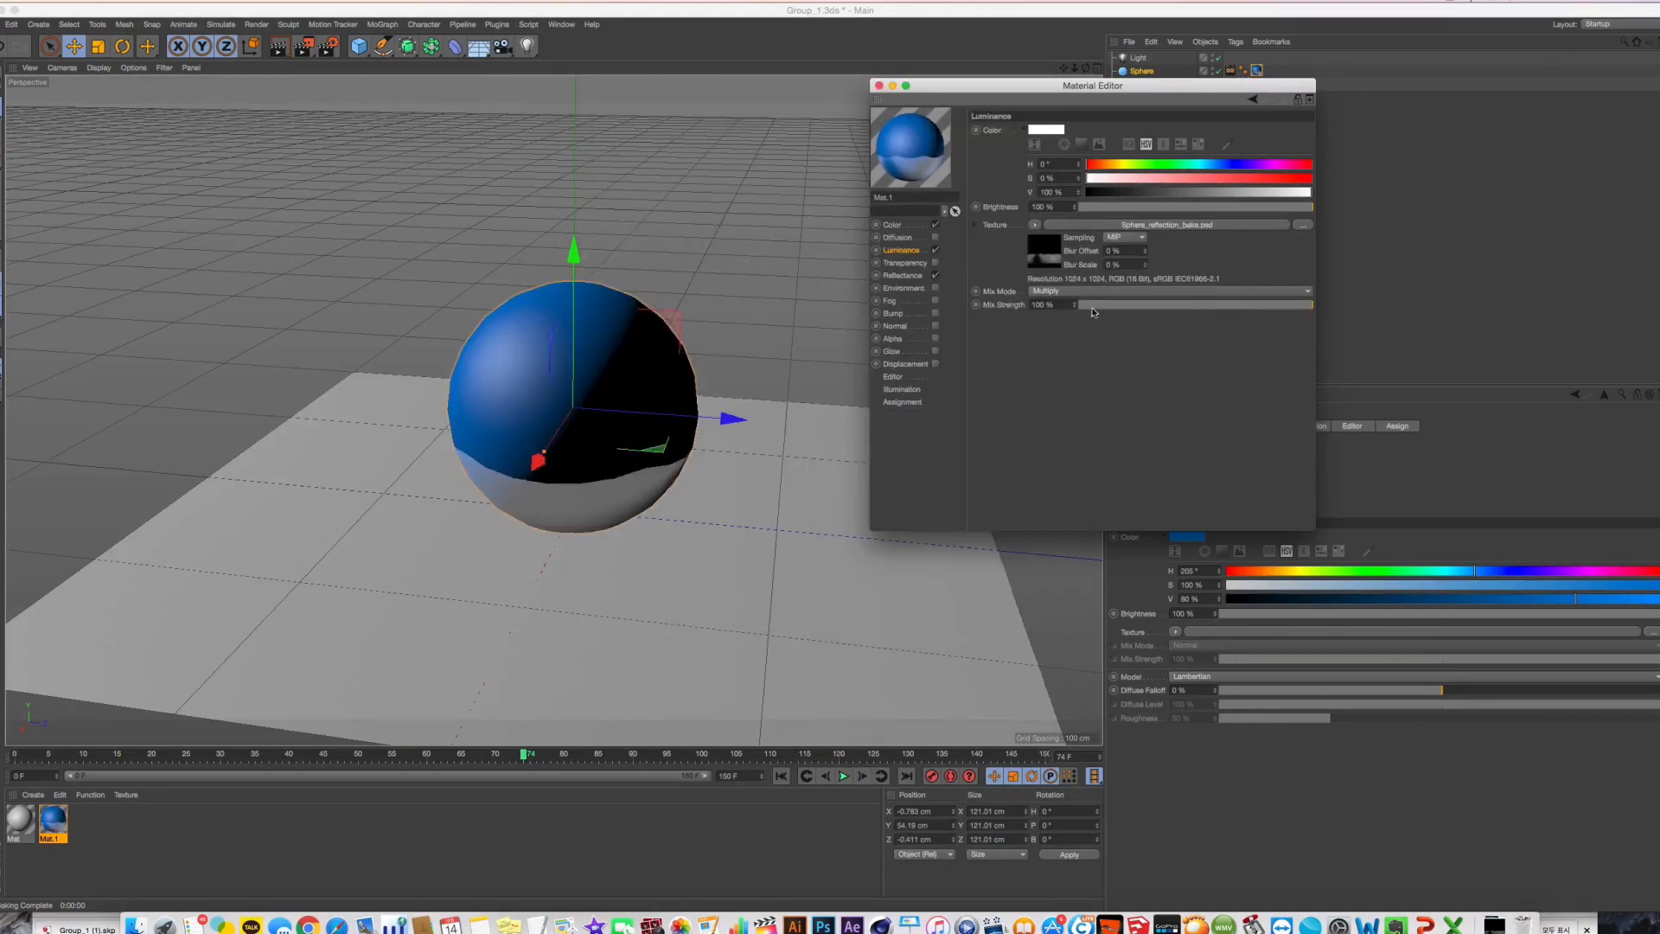
Set the luminance texture's mix strength in Mat.1 to 98% and render the scene to the Picture Viewer
left_click_drag(1125, 306, 1203, 309)
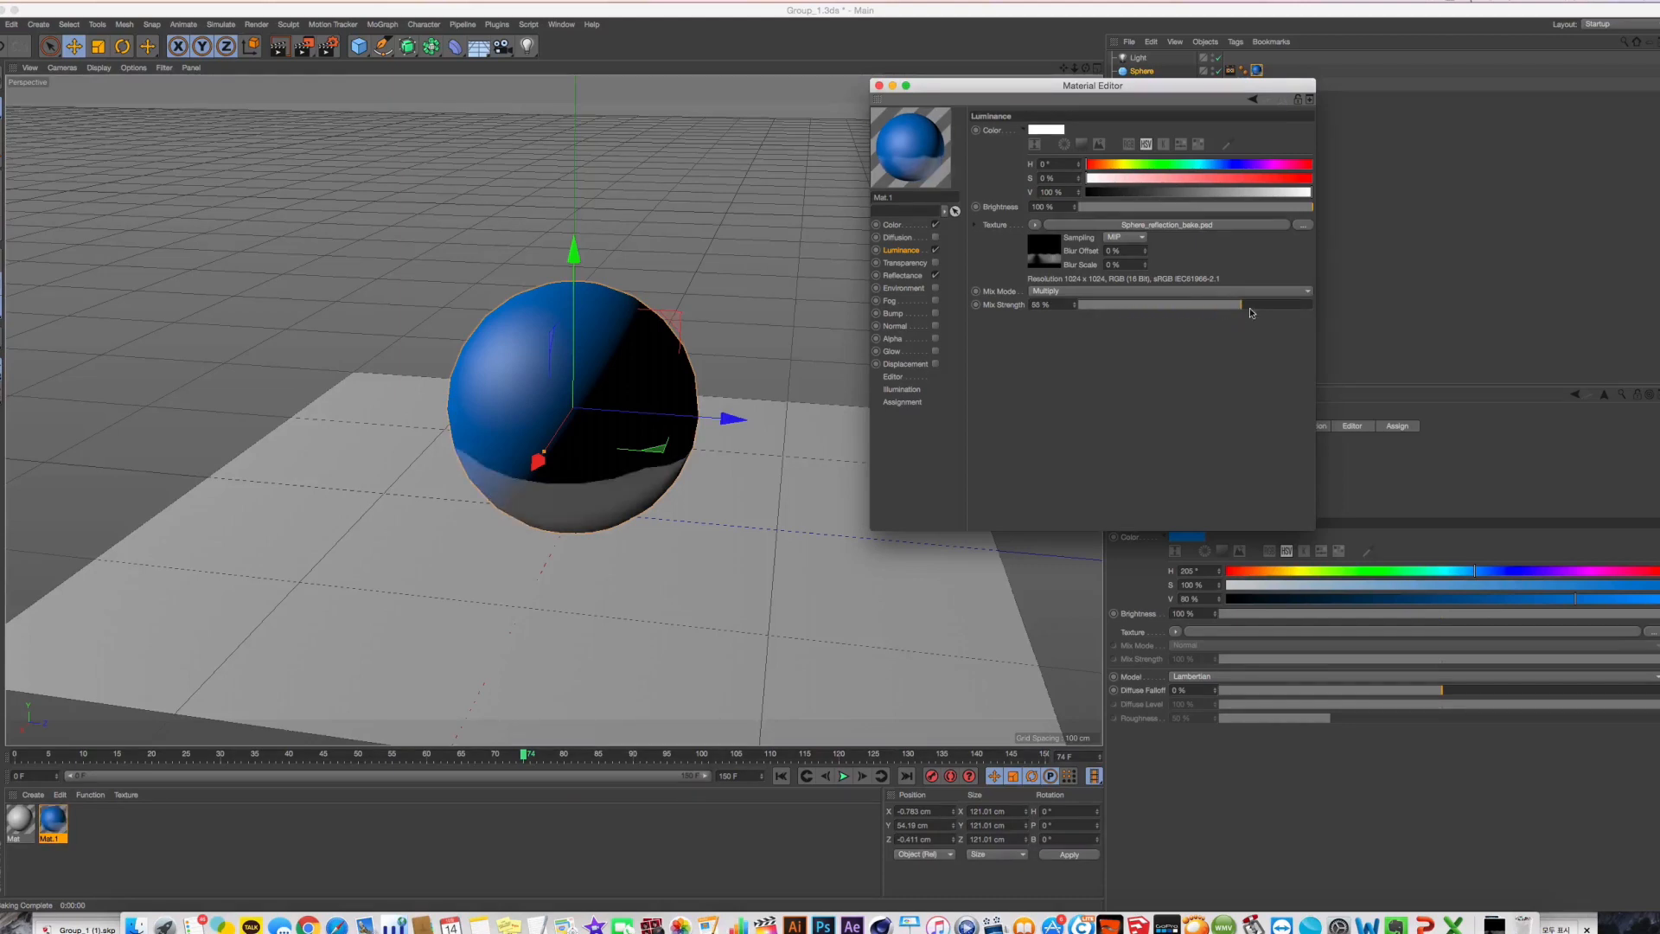
left_click(304, 45)
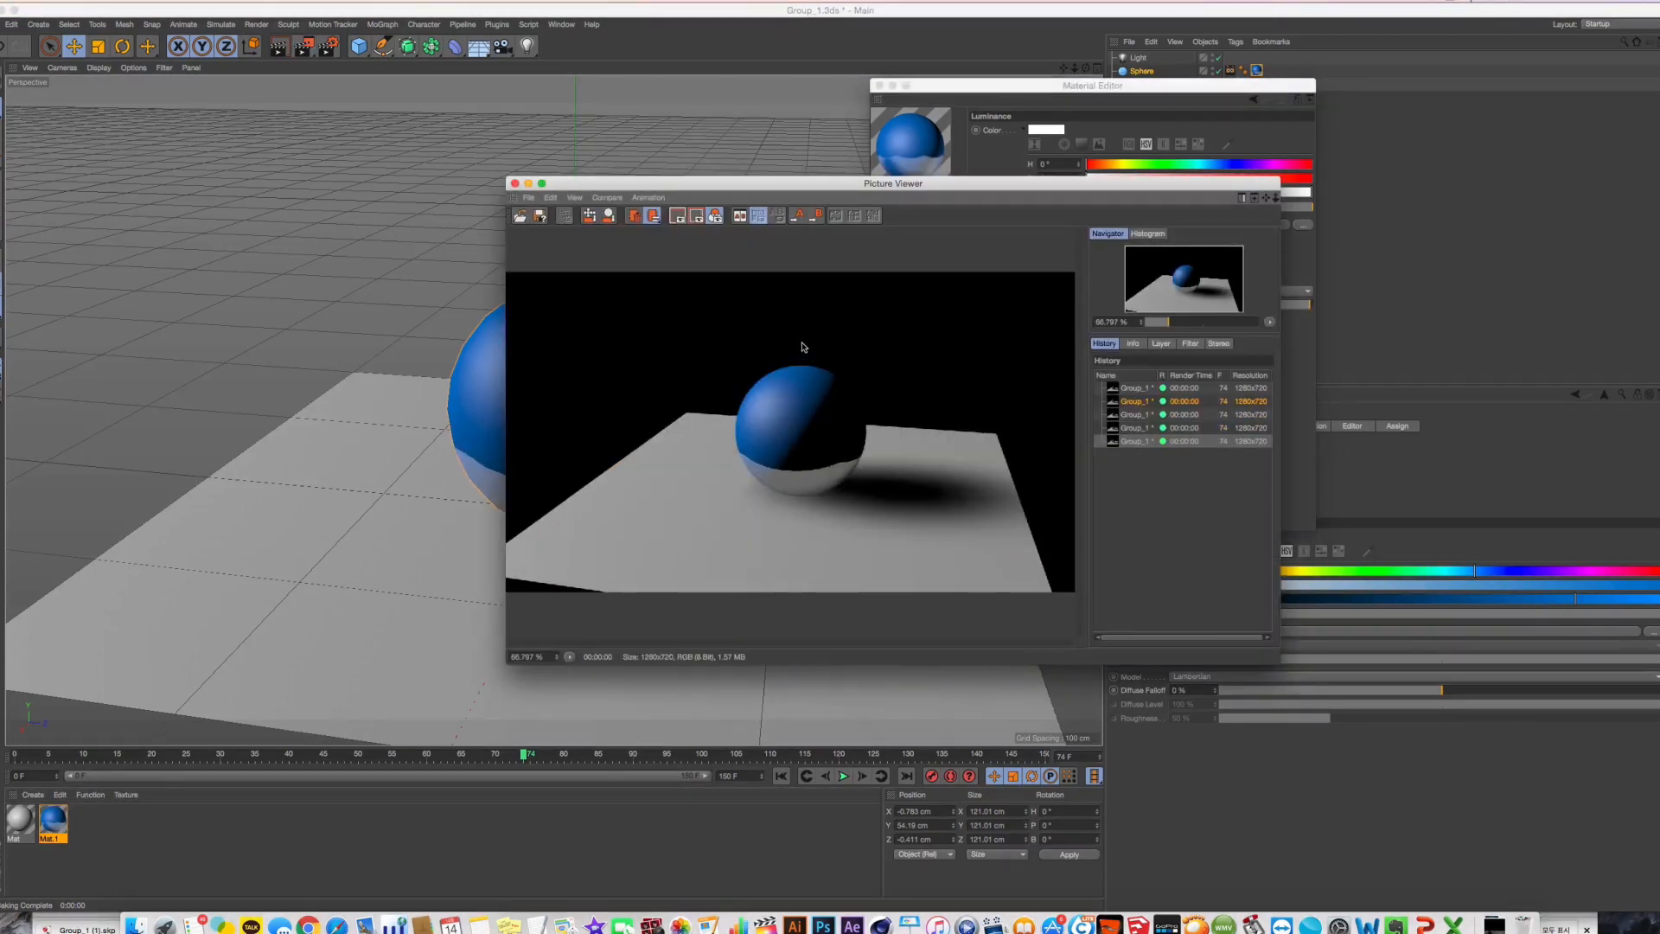
Compare the new render with the earlier ones in the Picture Viewer history, then close the viewer and the Material Editor
key("Up")
key("Down")
key("Up")
key("Down")
key("Up")
key("Down")
key("Up")
key("Up")
key("Down")
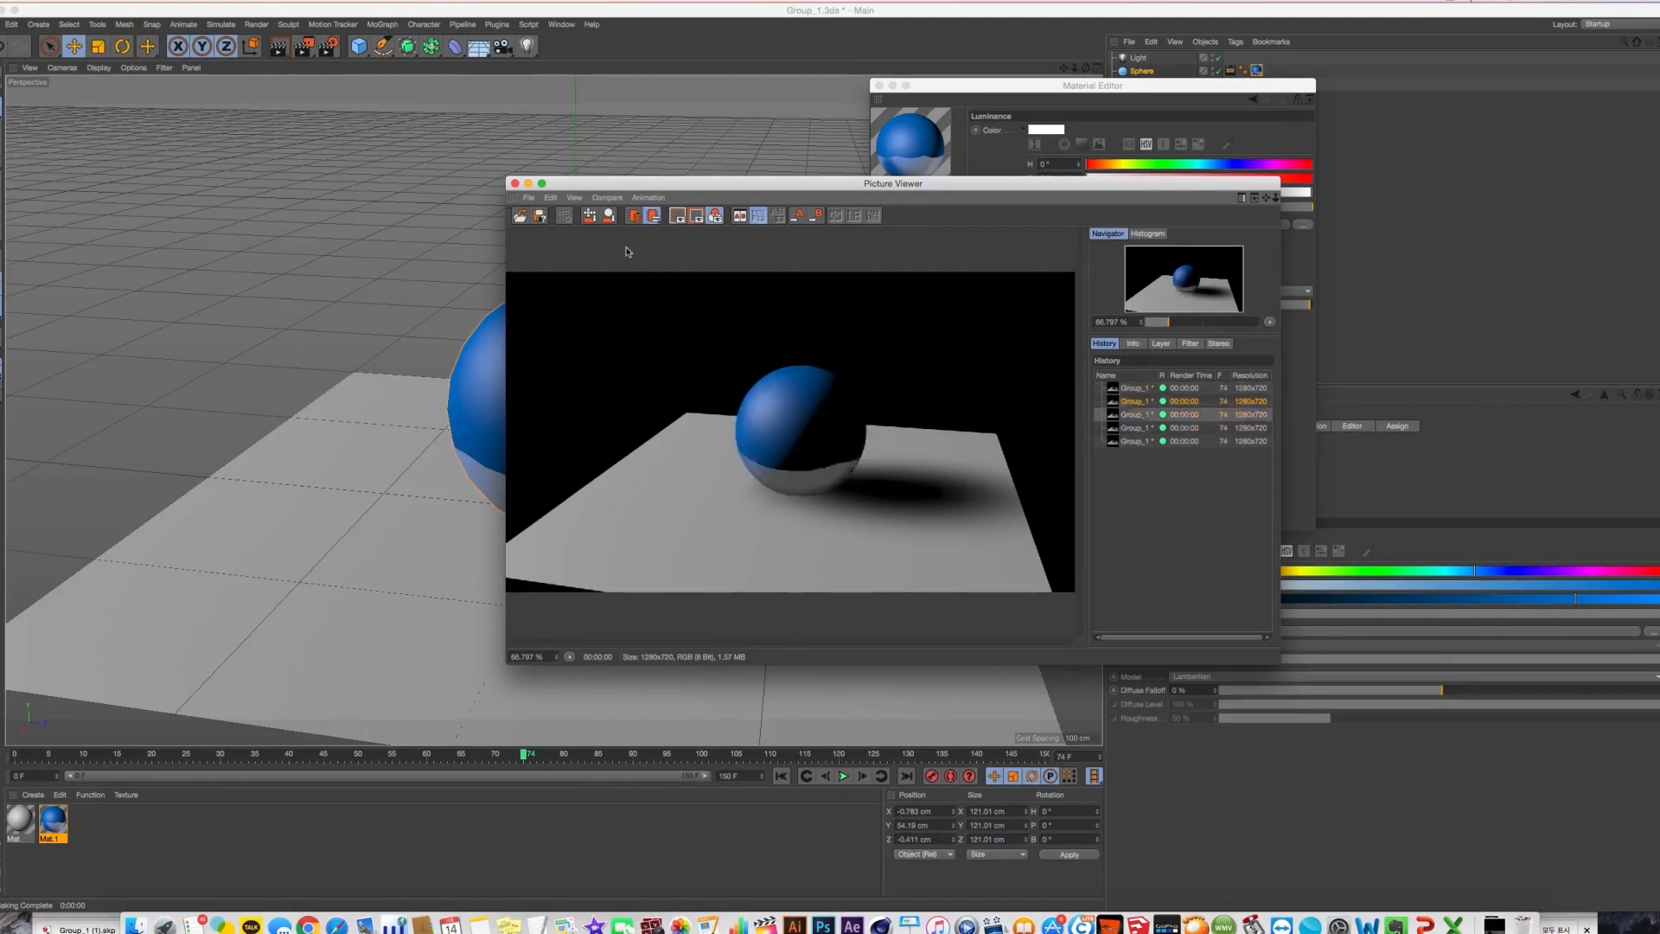
key("Down")
left_click(515, 184)
left_click(879, 85)
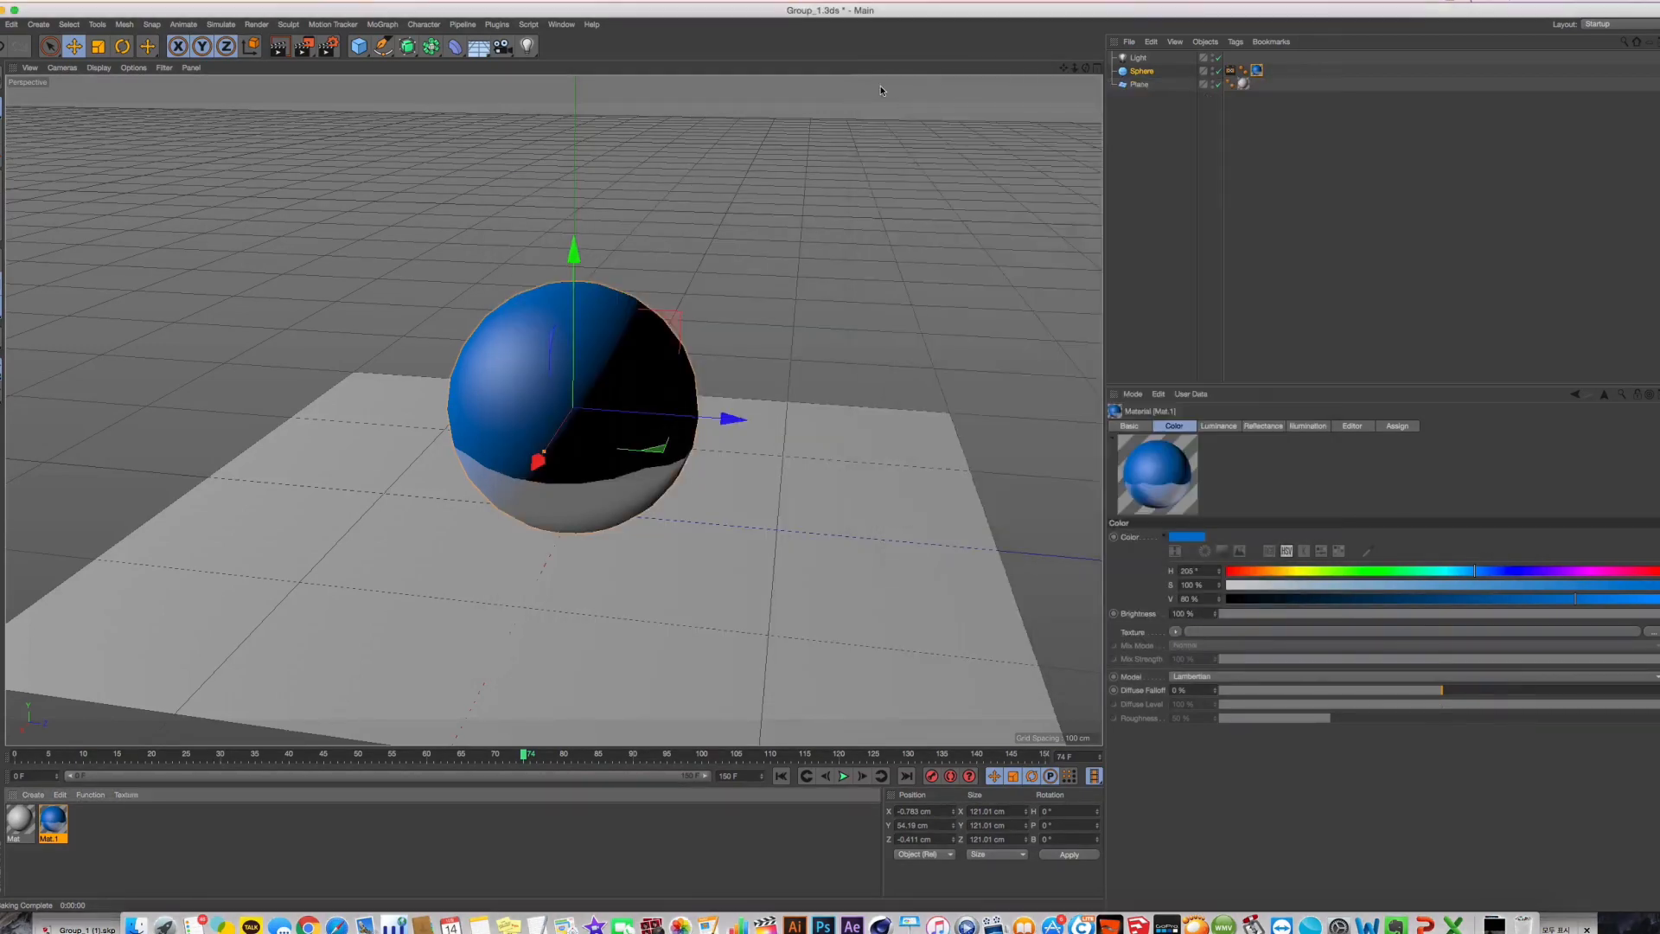
Render a viewport preview of the sphere, then reopen Mat.1 in the Material Editor beside the sphere
left_click(278, 46)
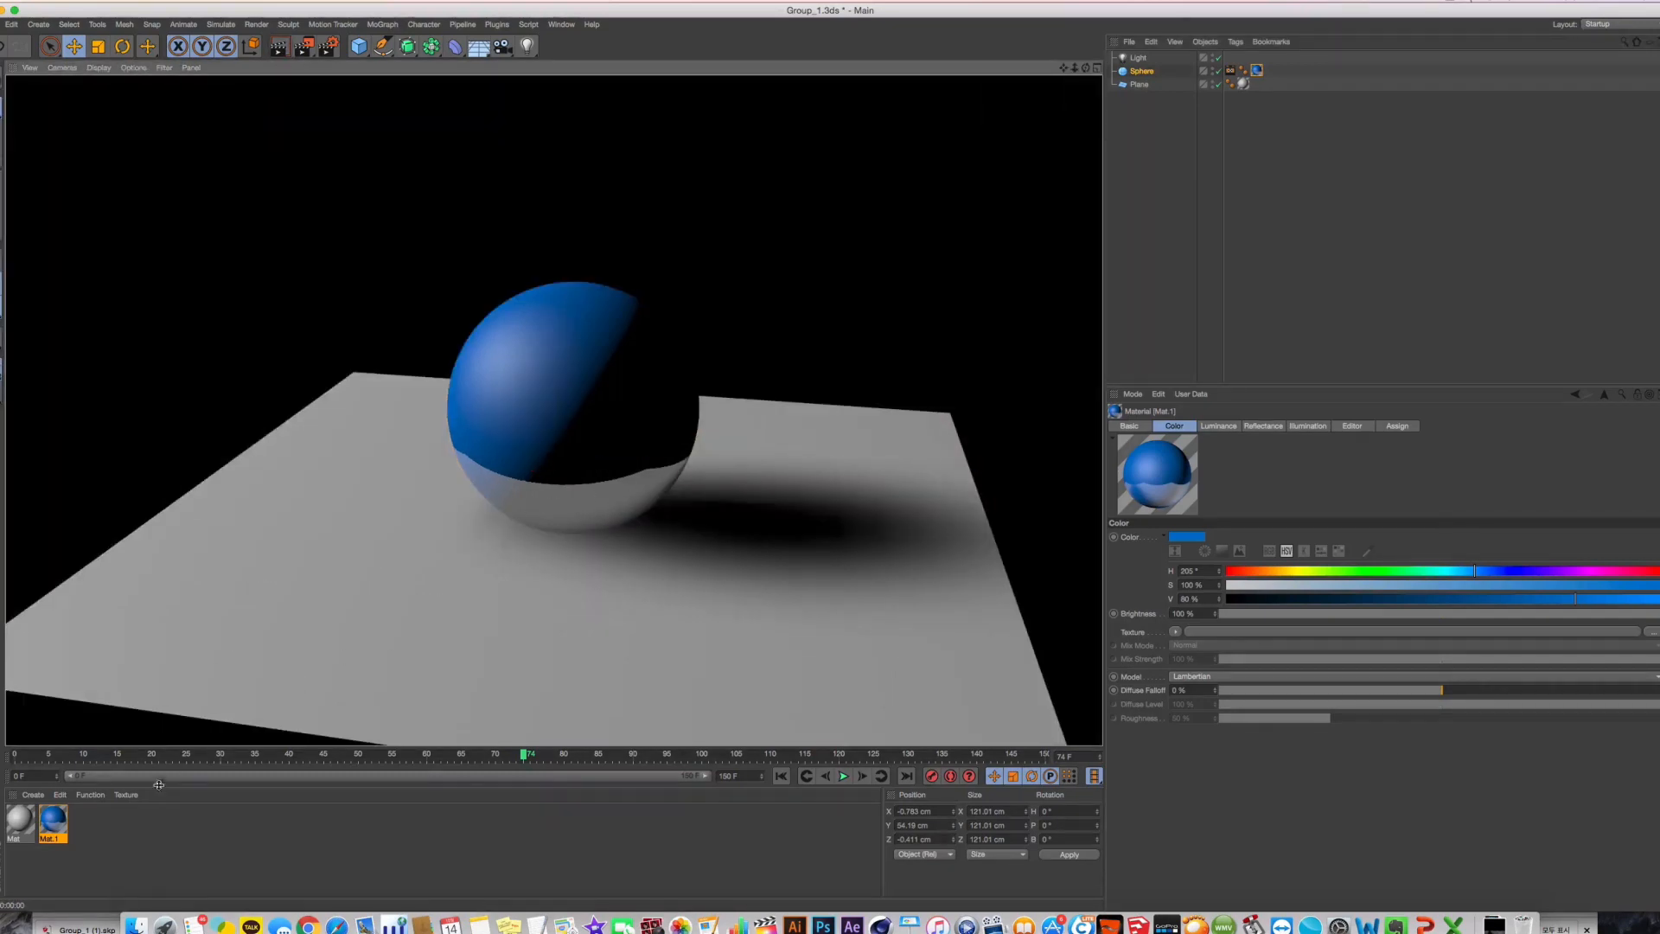
left_click(615, 348)
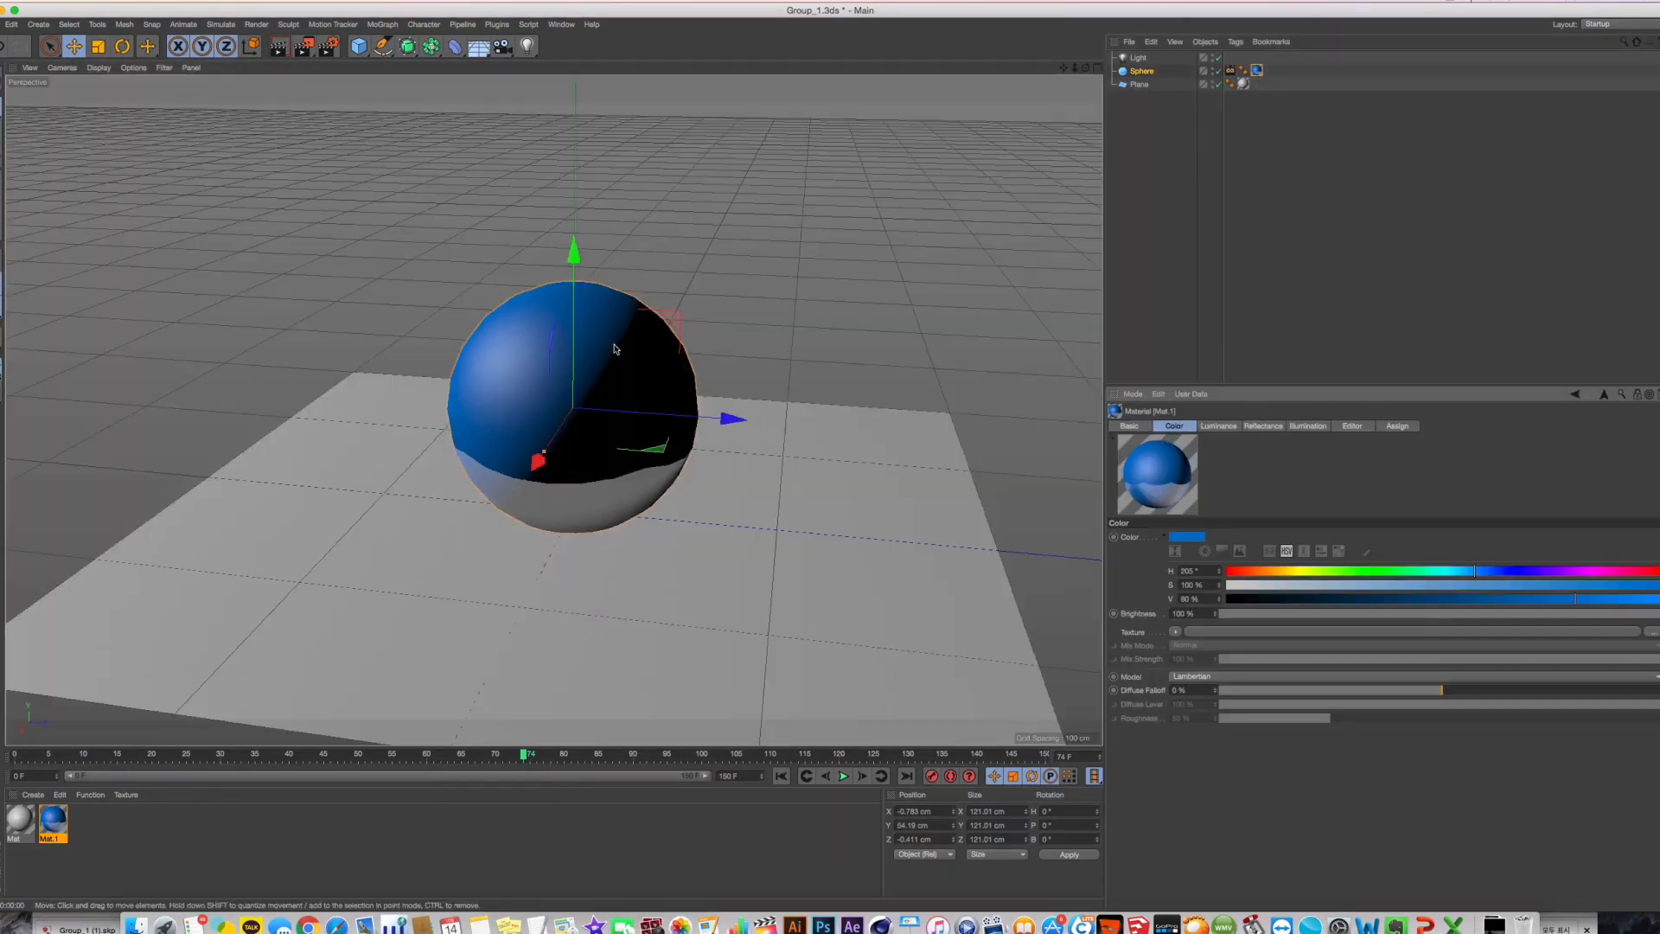
double_click(53, 819)
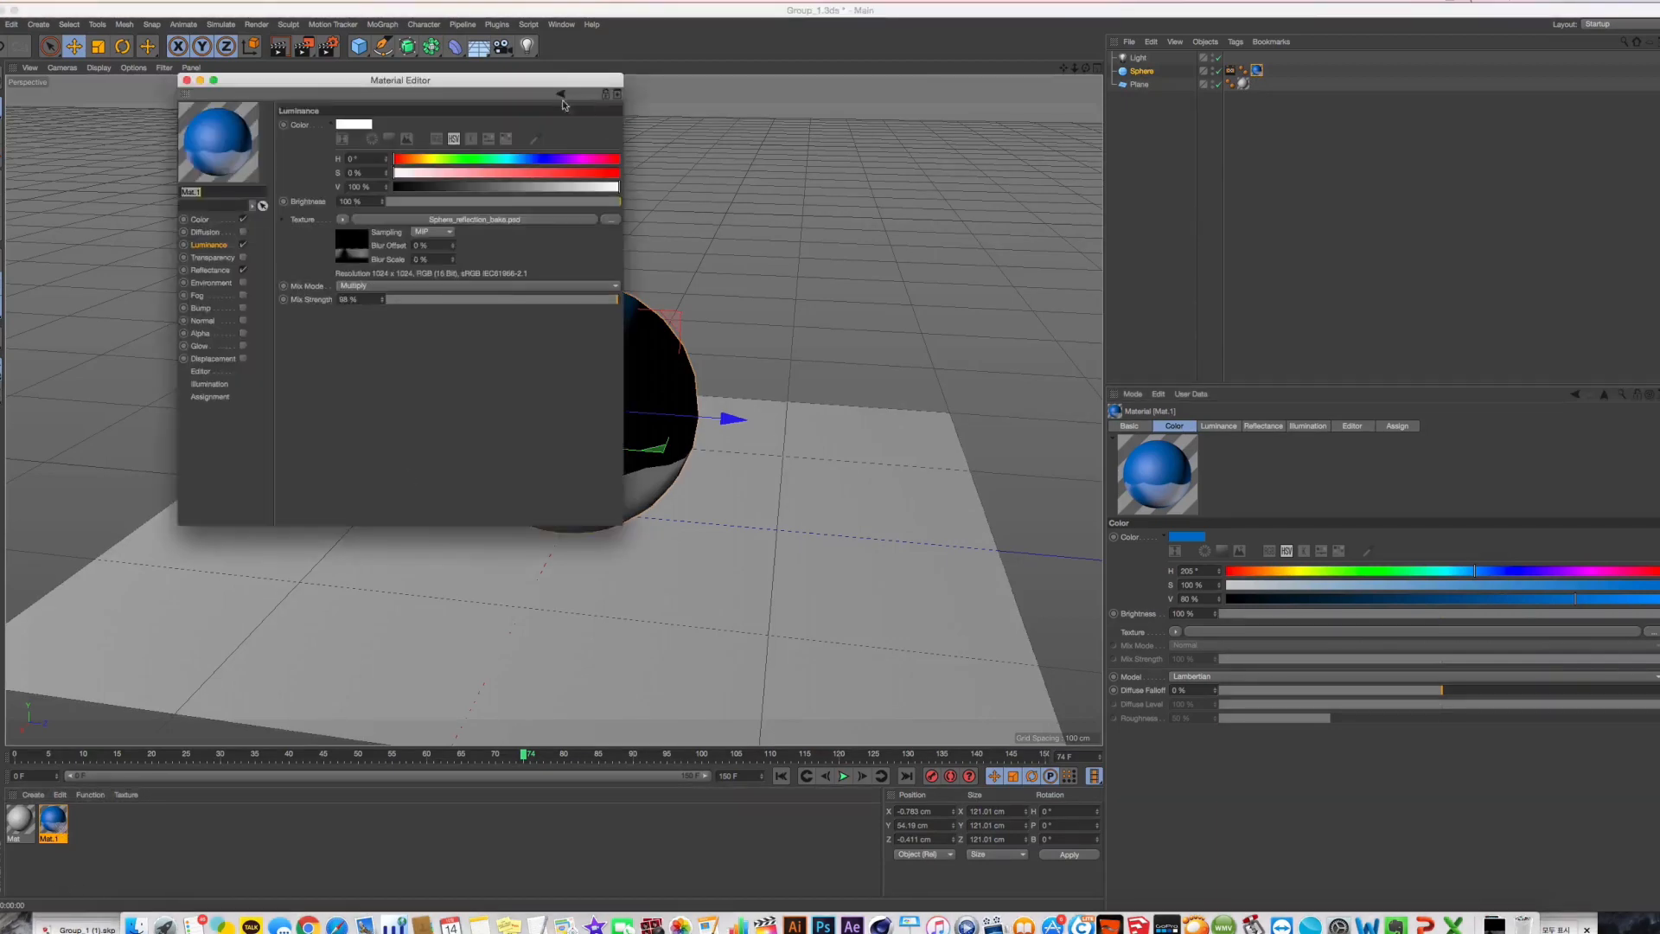
left_click_drag(466, 84, 936, 281)
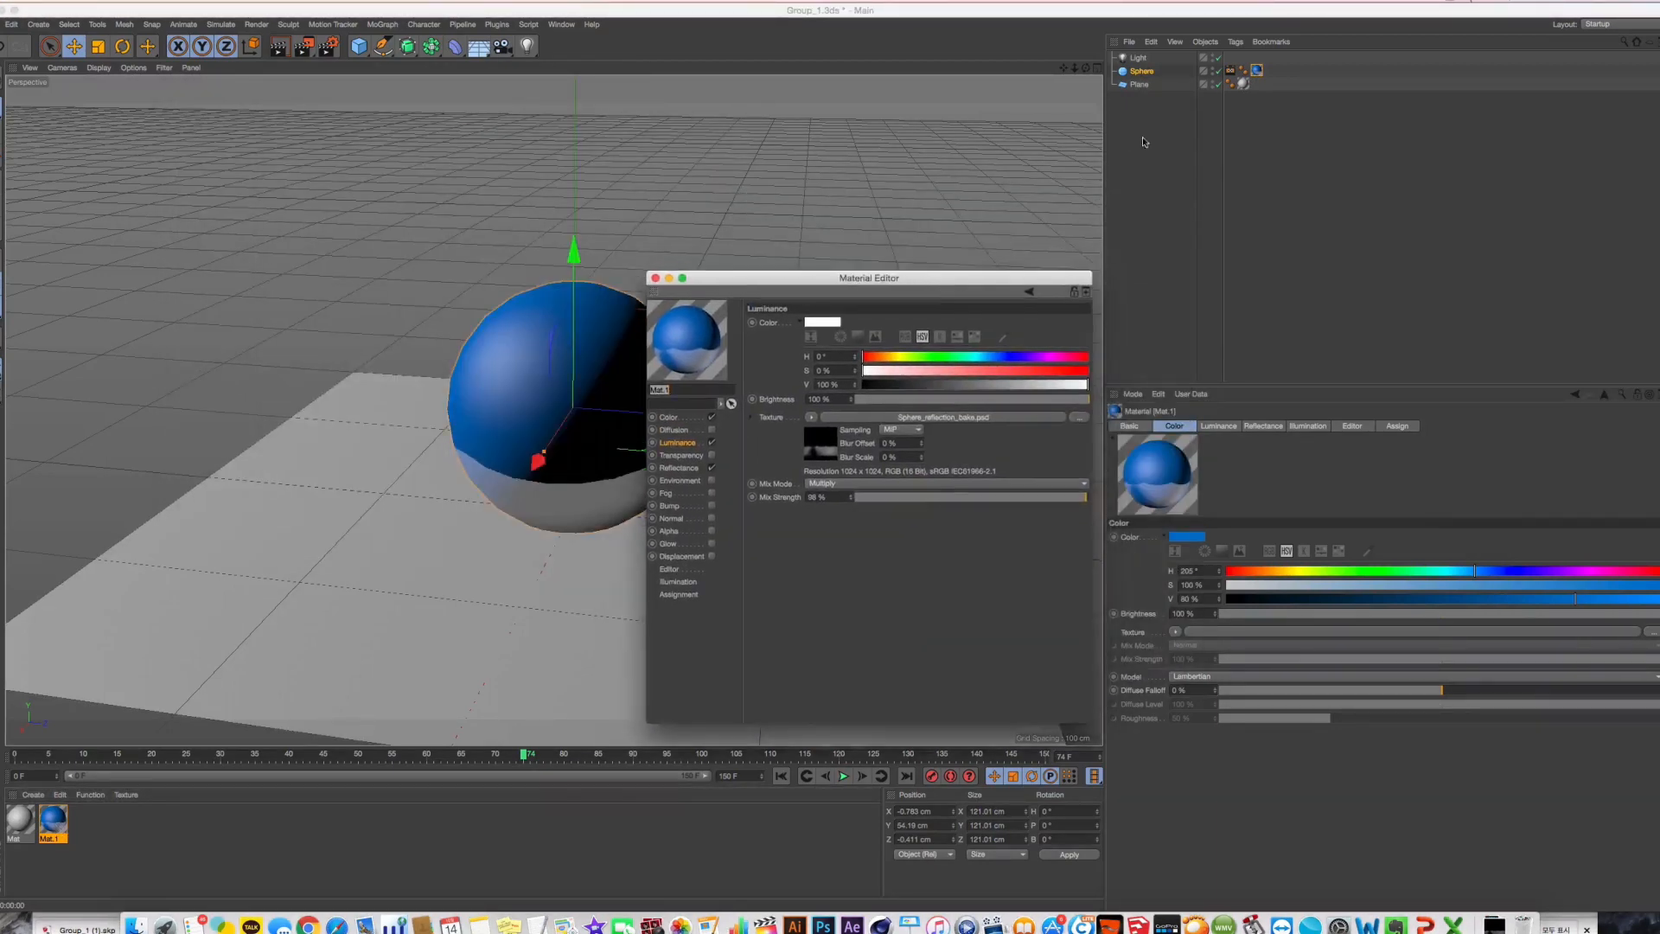
Examine the Optimal Mapping choices in the sphere's Bake Texture tag options without changing the setting
left_click(1229, 70)
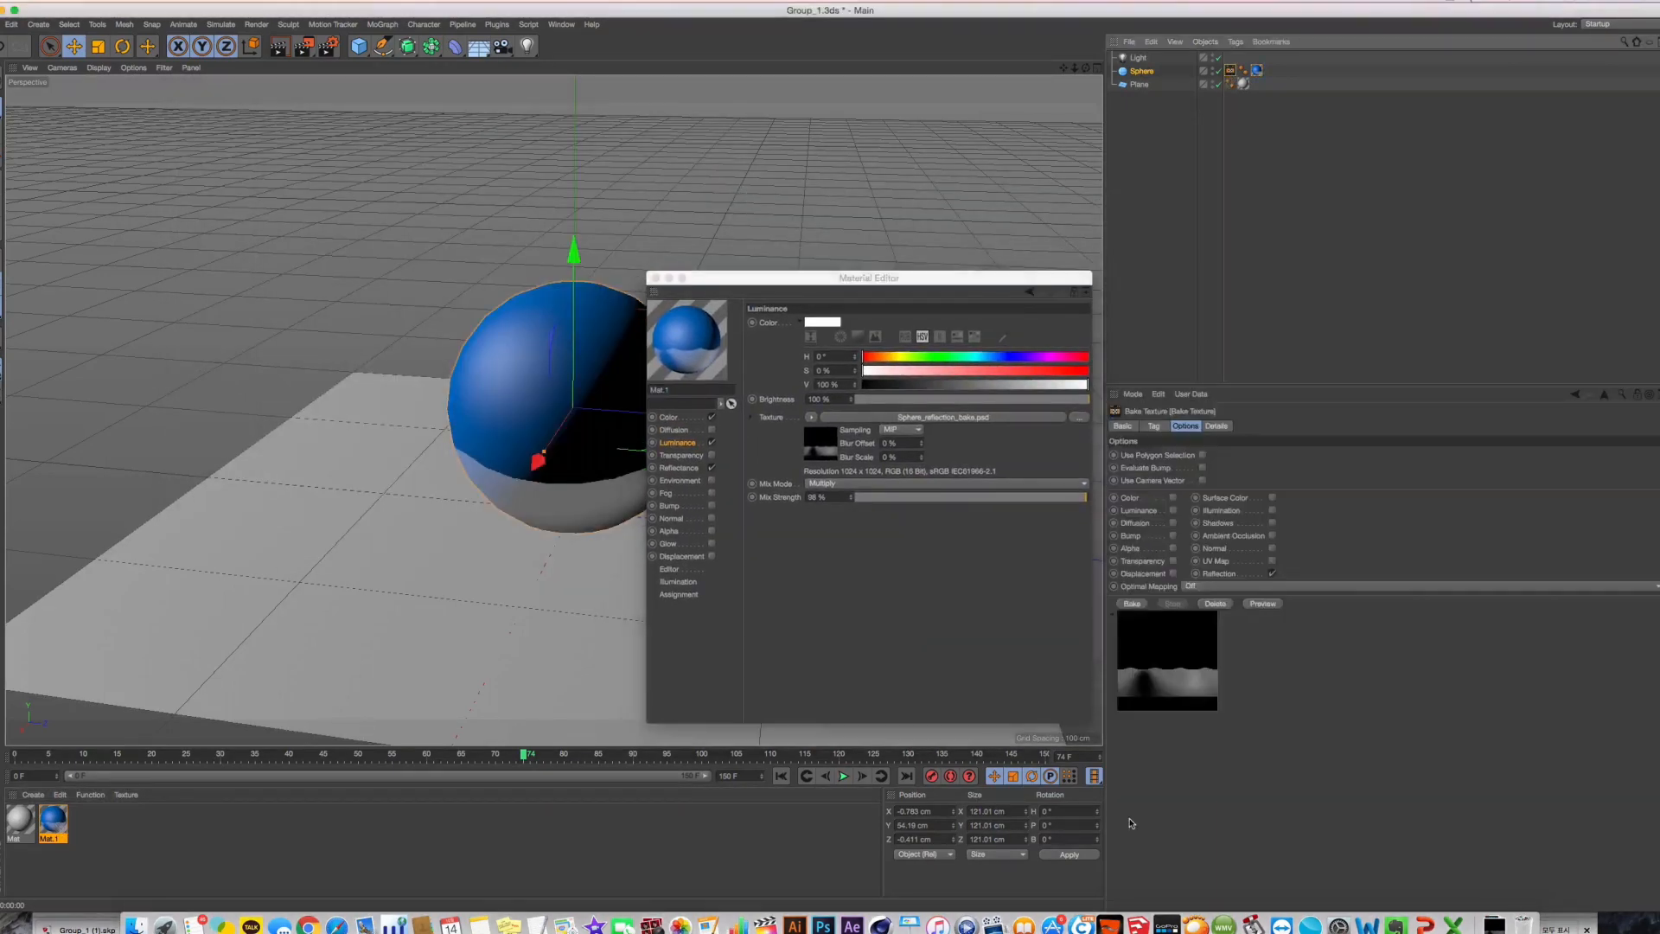
left_click(1189, 587)
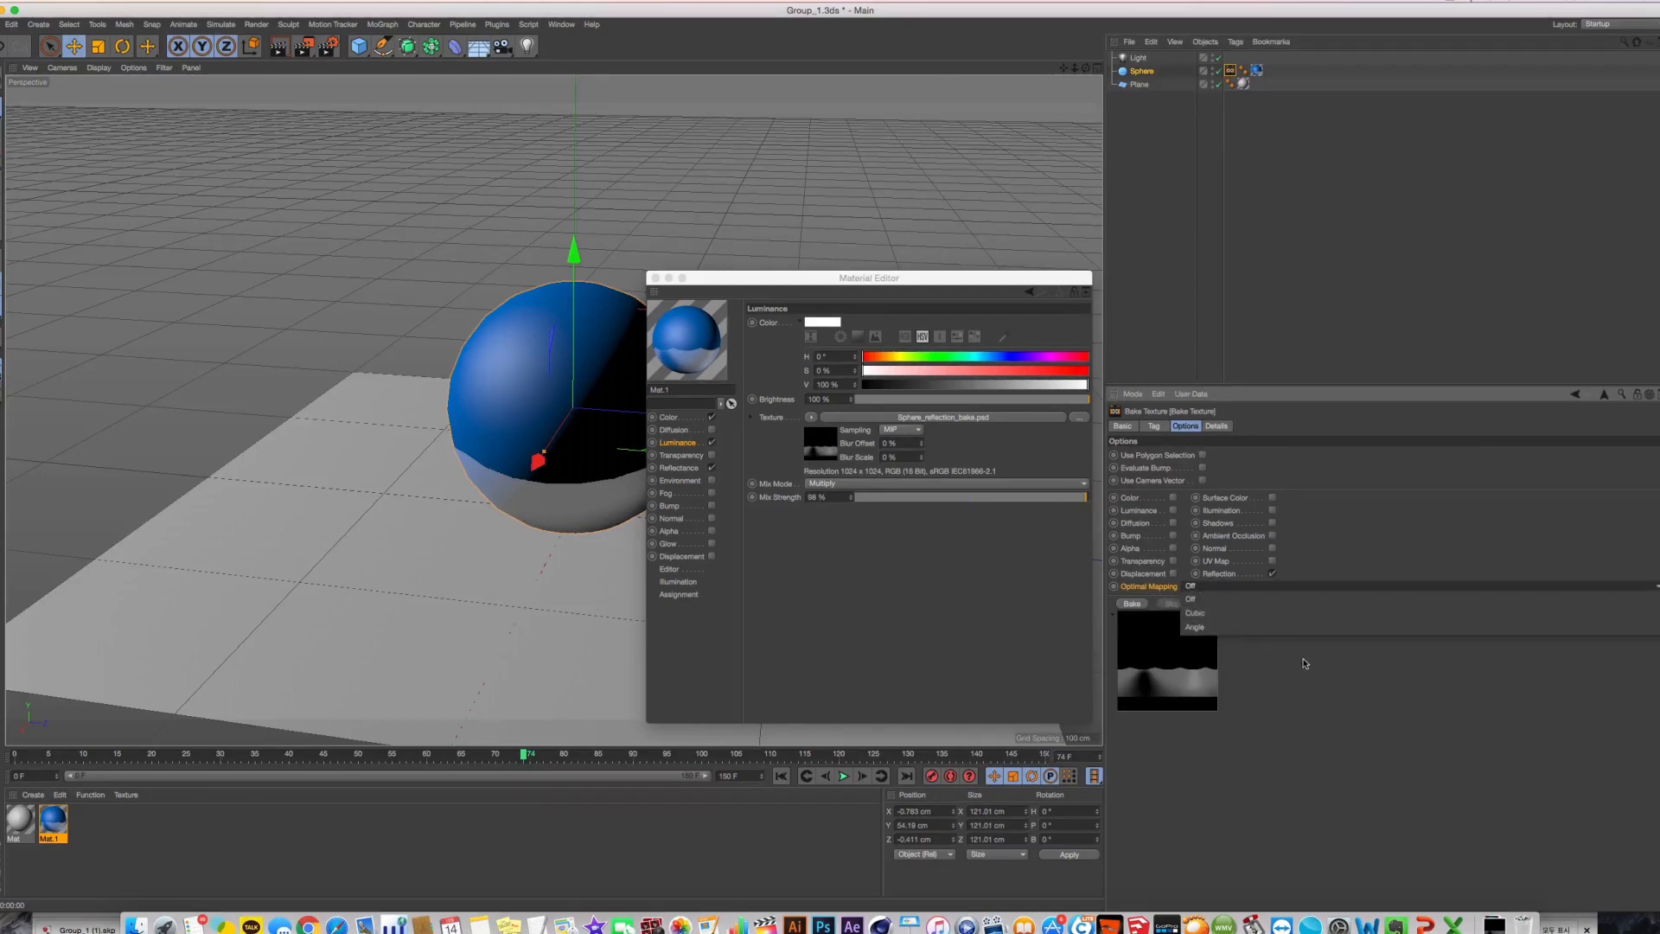
left_click(968, 568)
Switch Mat.1's Luminance and Reflectance channels off and on again to compare their effect on the sphere
left_click_drag(799, 278, 870, 265)
left_click(811, 429)
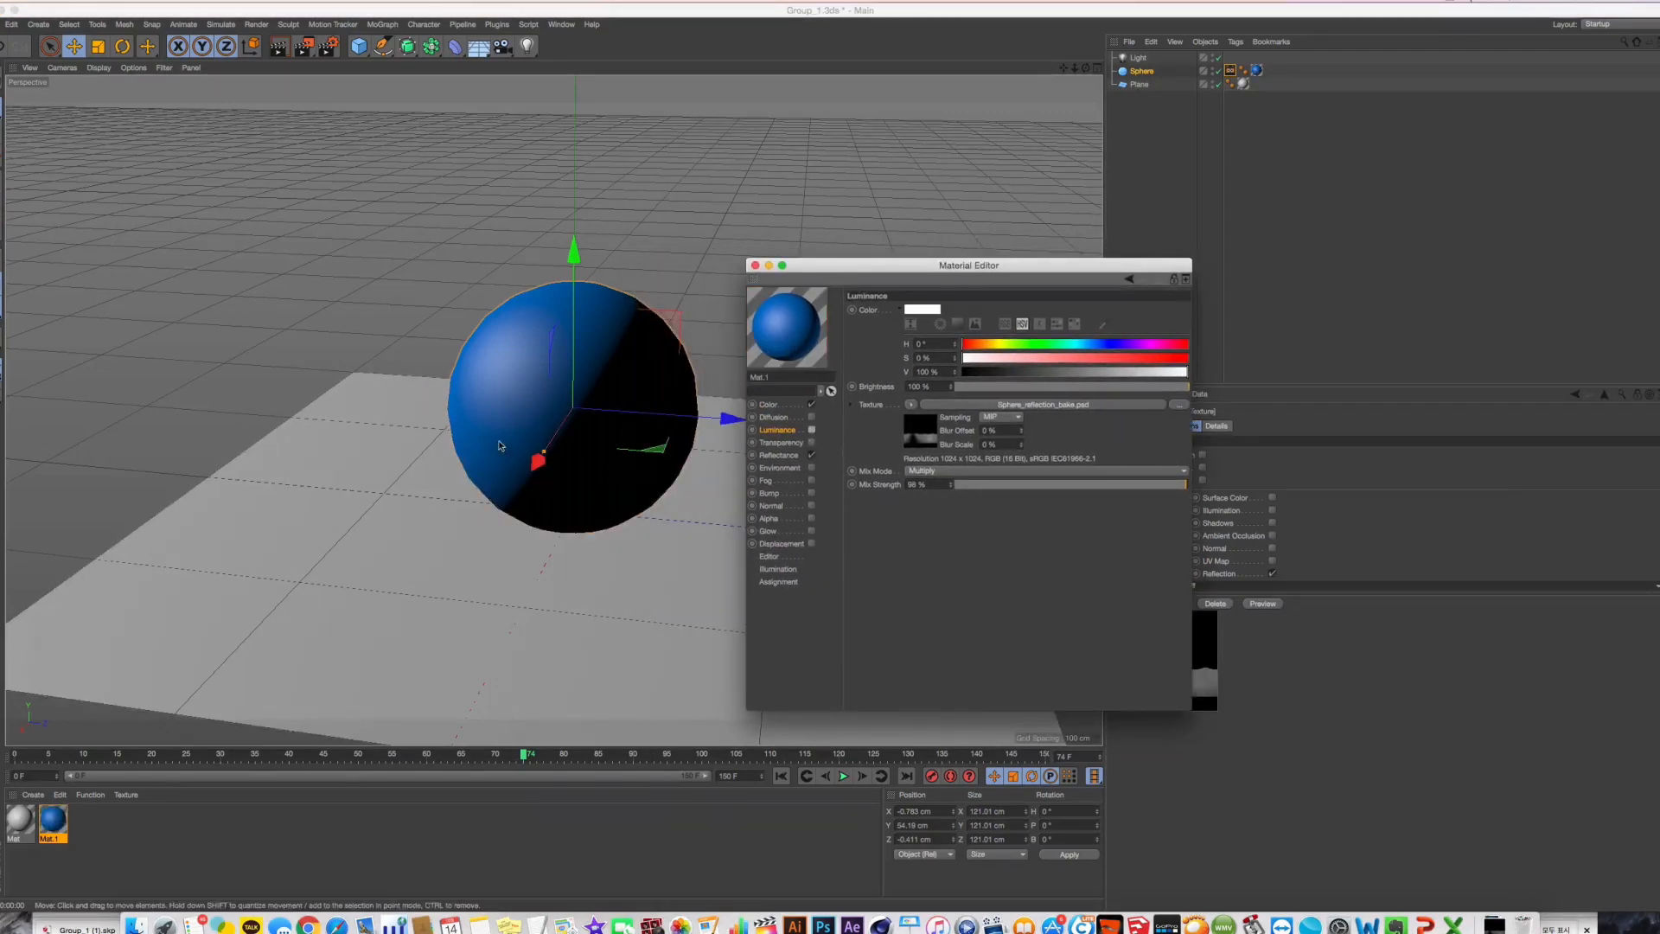
left_click(811, 431)
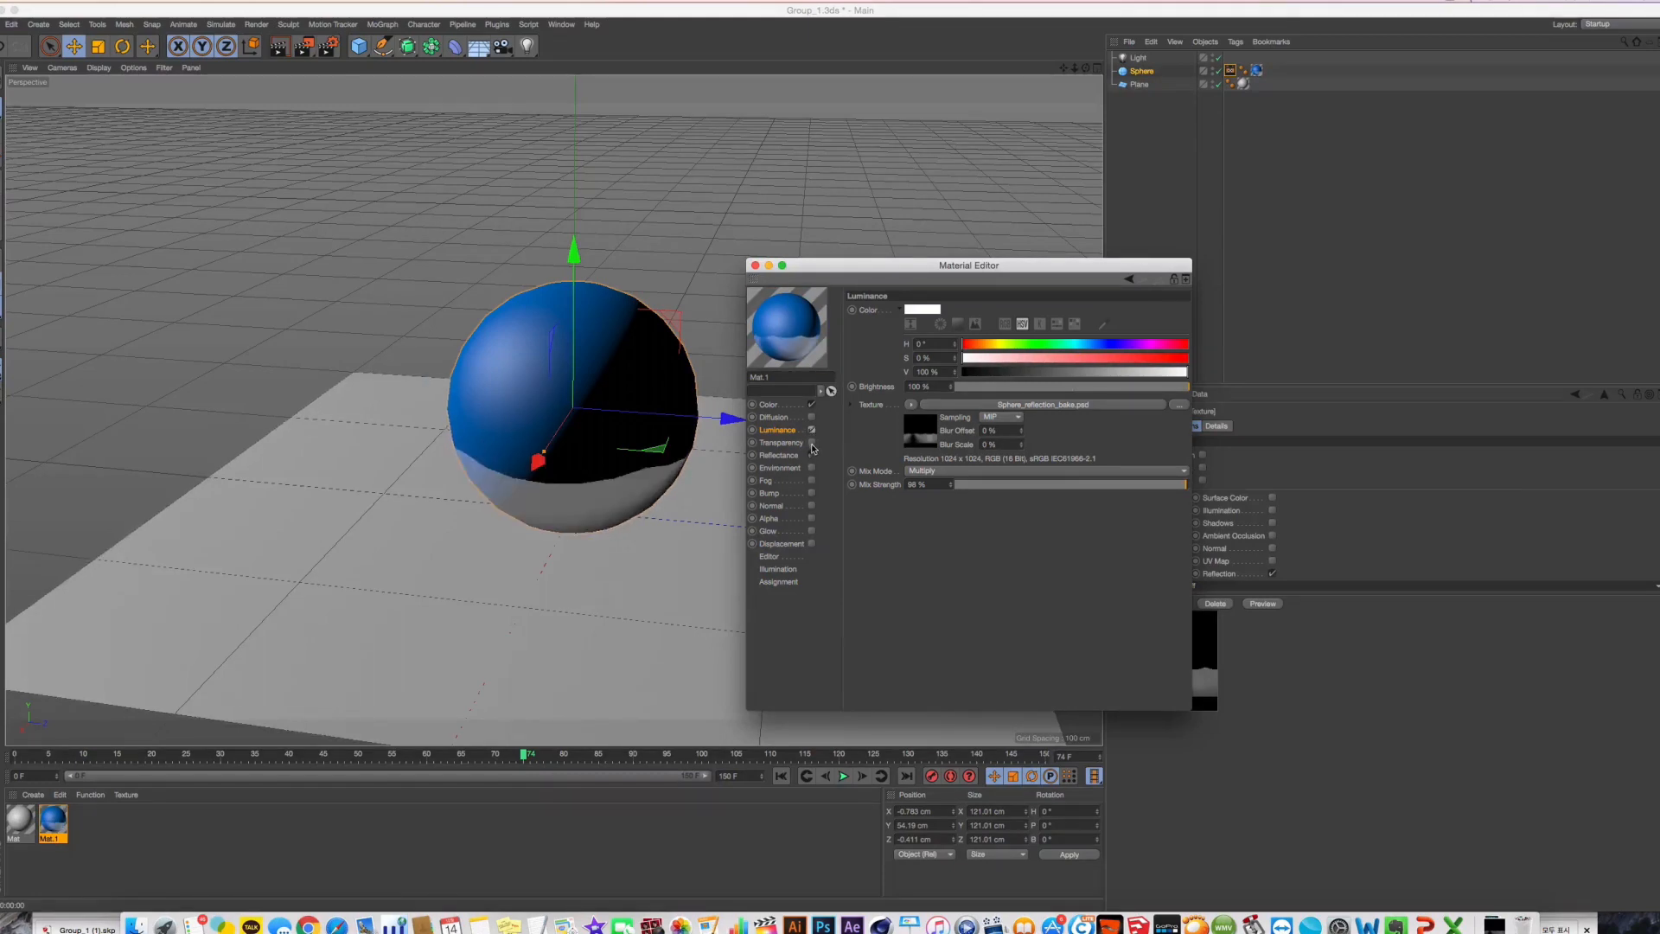
left_click(810, 456)
left_click(810, 456)
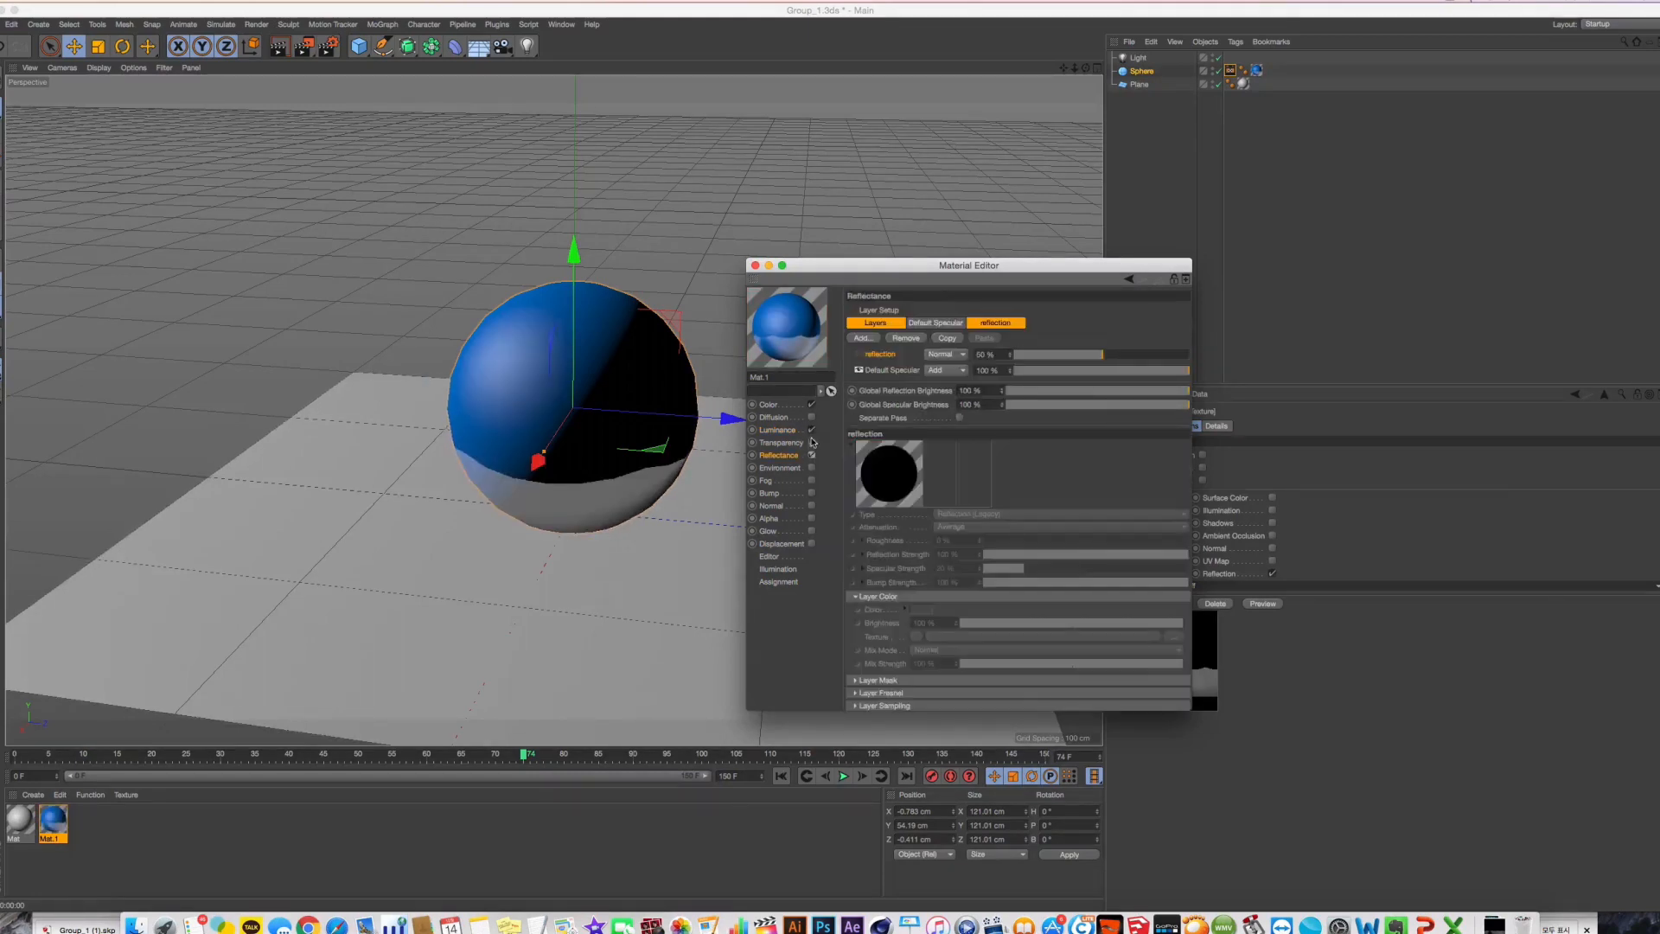
left_click(811, 432)
left_click(811, 431)
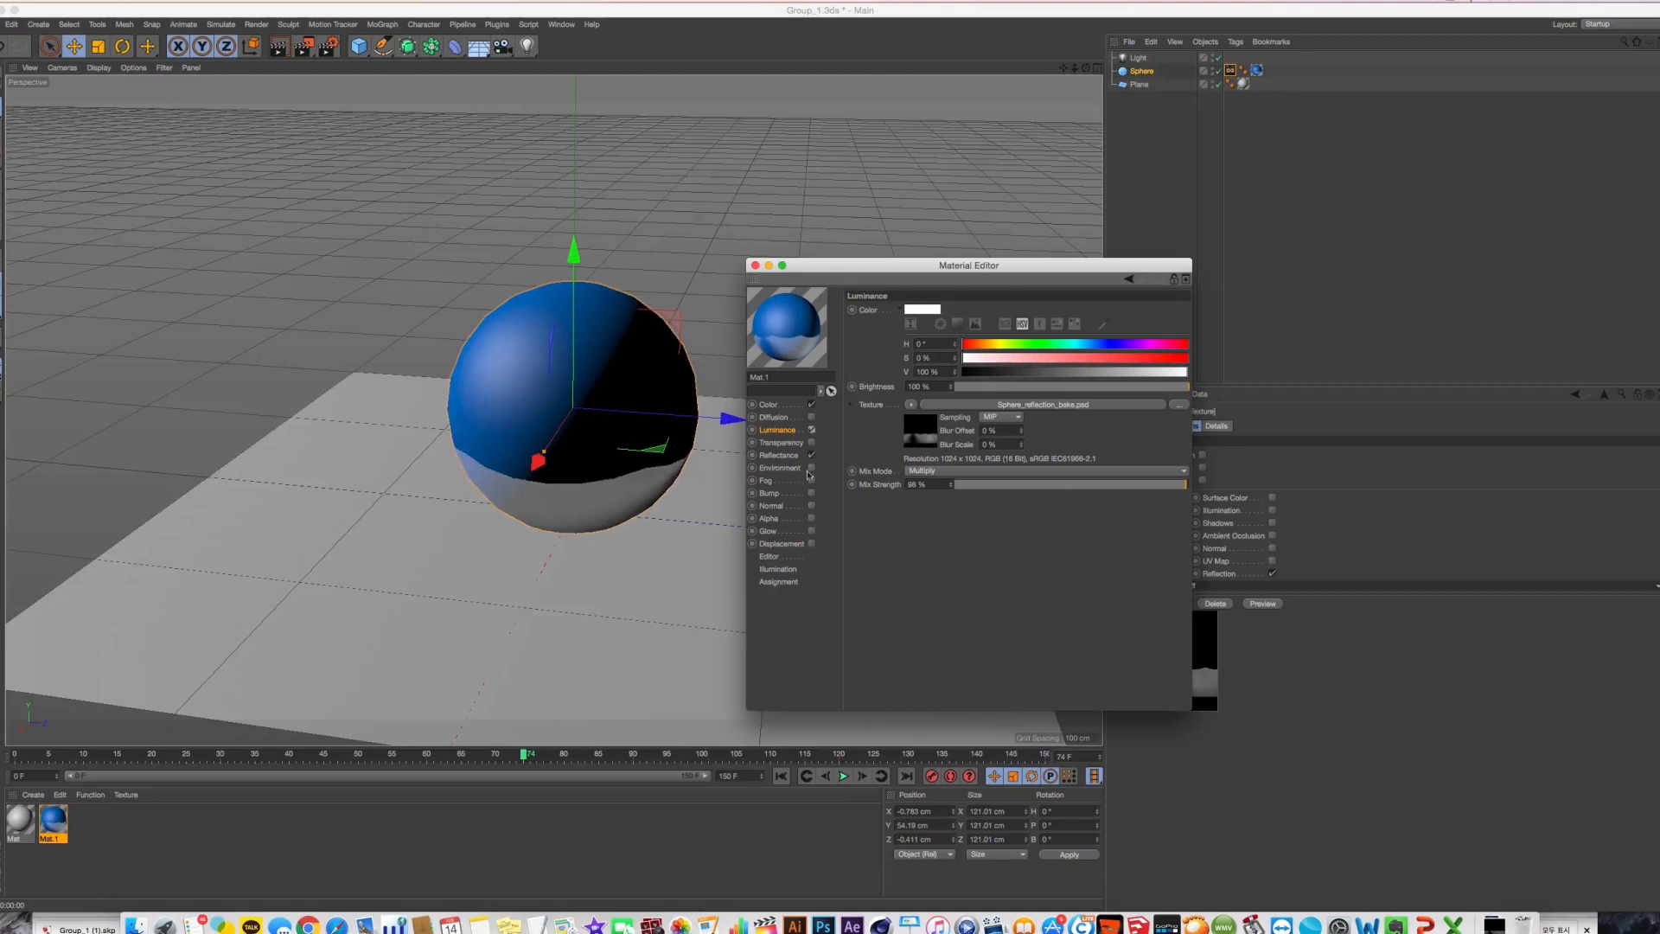
Show Mat.1's reflection layer briefly, hide it again, and render the viewport with the baked luminance texture
left_click(794, 457)
left_click(858, 355)
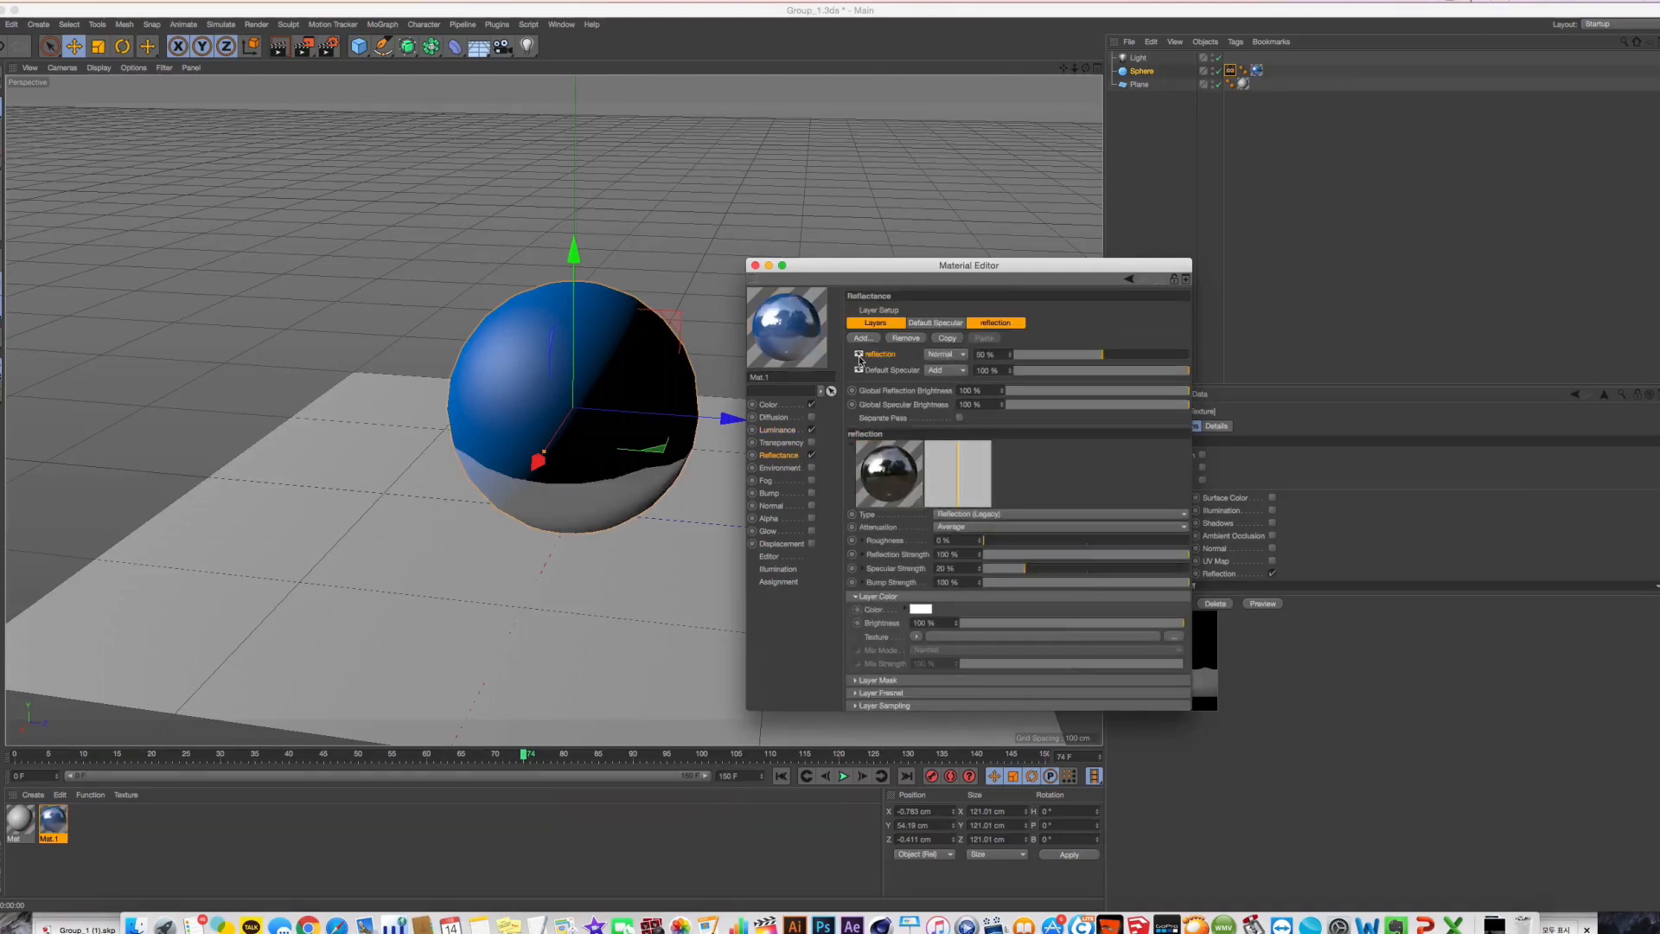
left_click(859, 355)
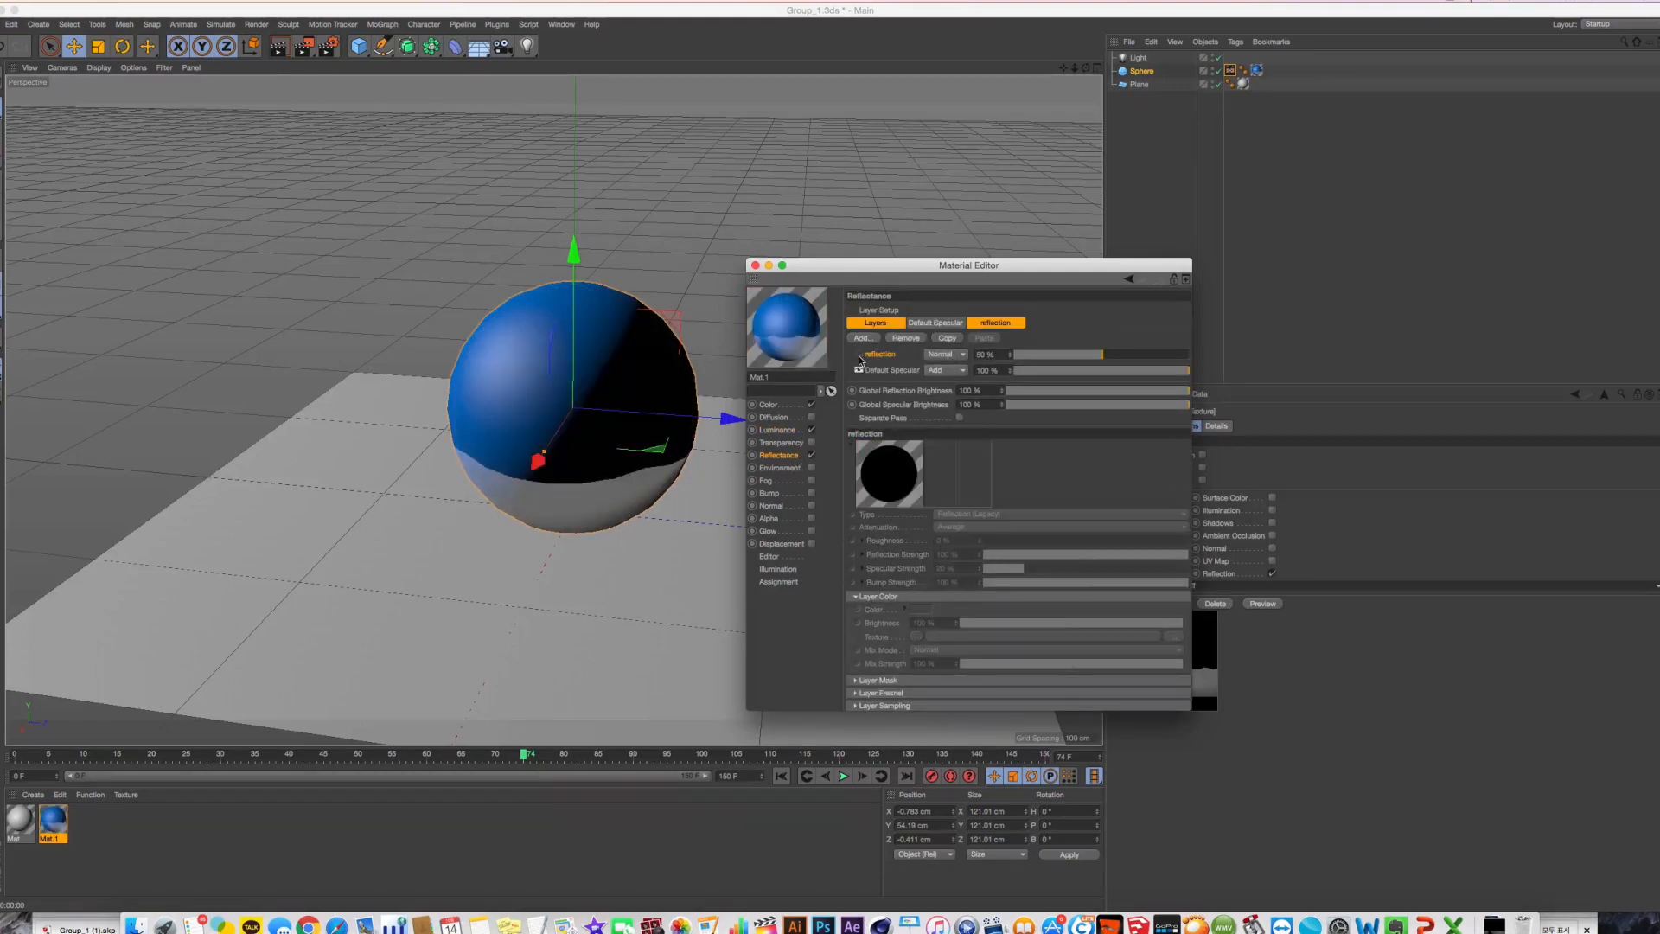
left_click(278, 48)
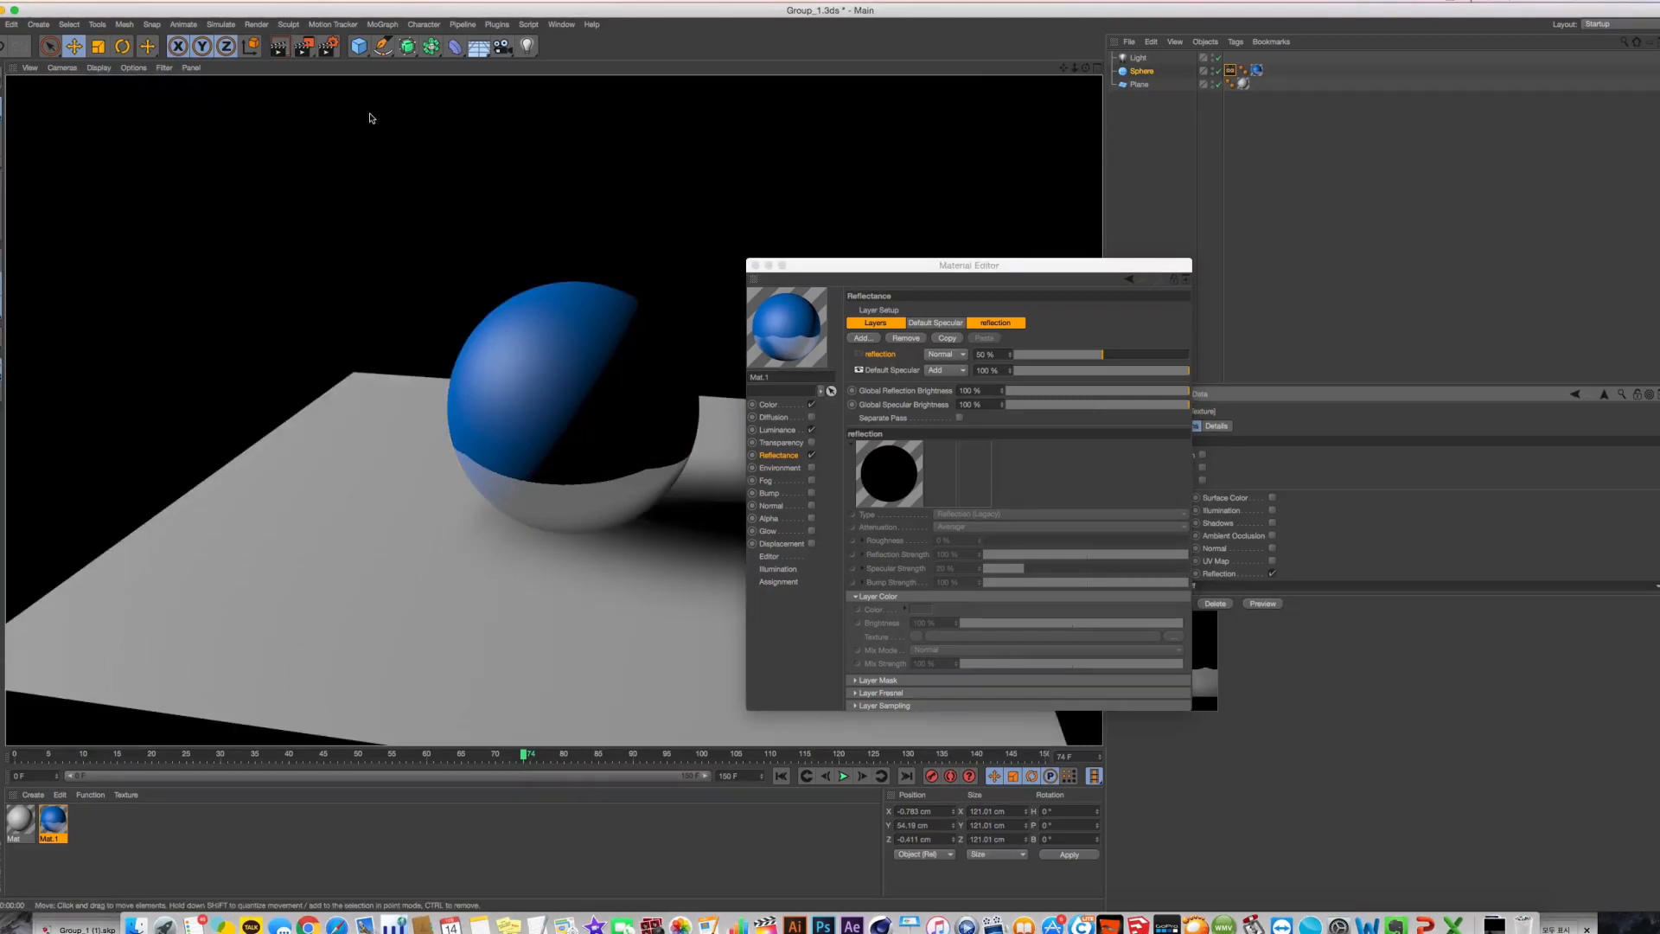
Compare the real reflection and baked luminance renders in the Picture Viewer history, then close the viewer and the Material Editor
left_click_drag(327, 57, 356, 102)
left_click(1142, 432)
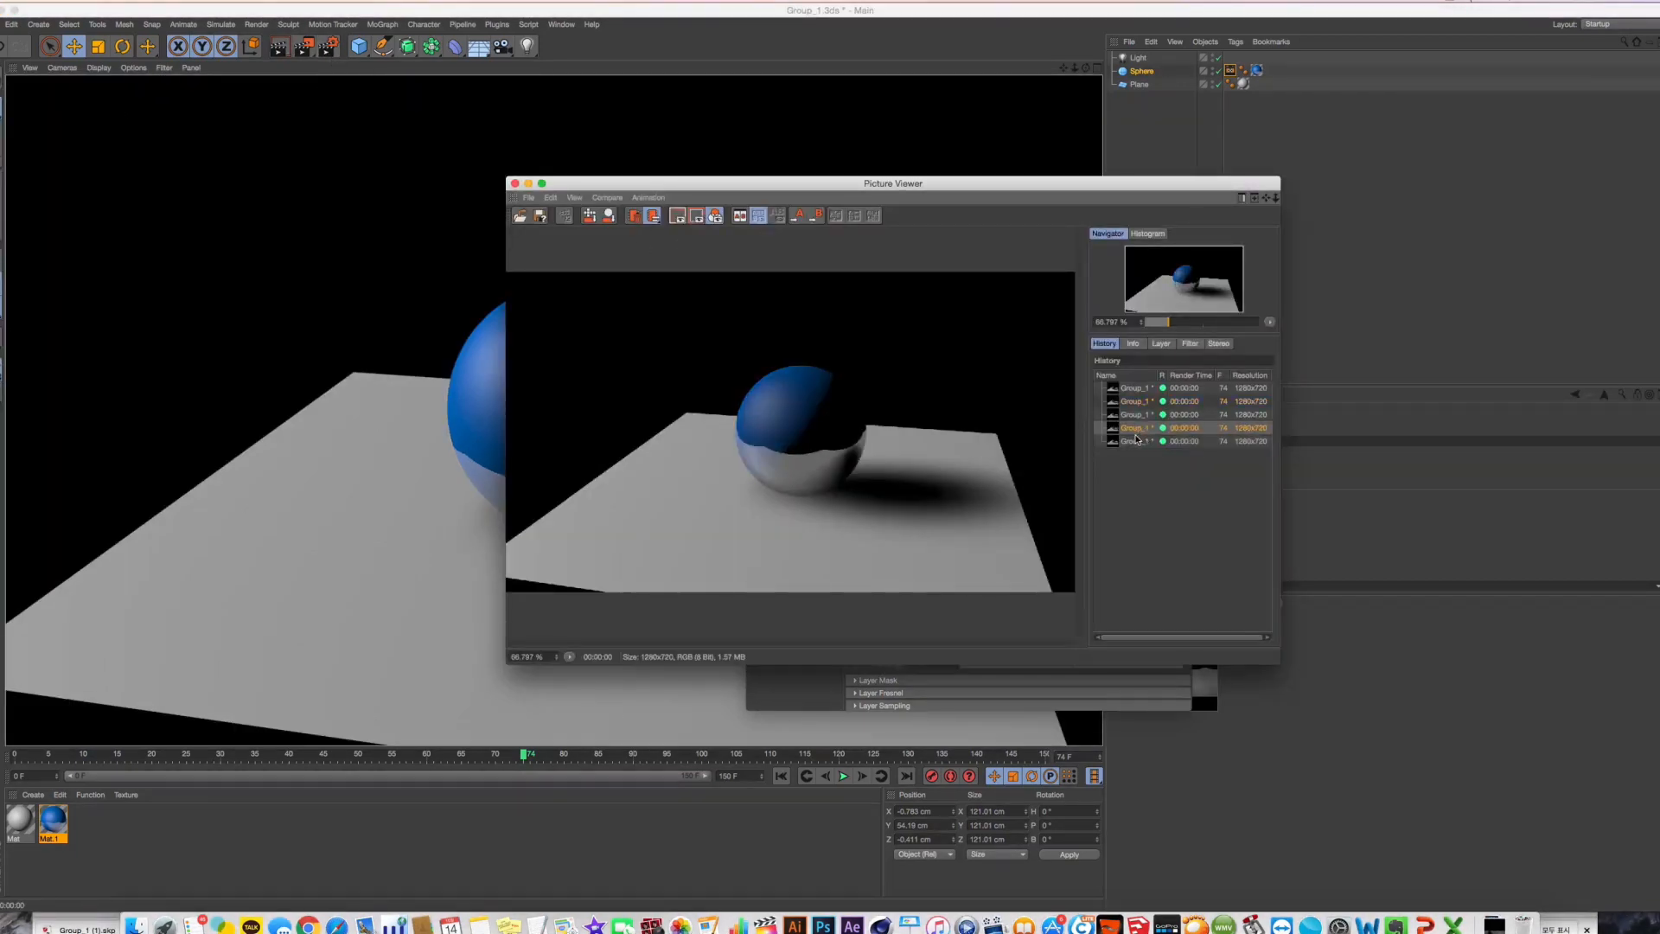
left_click(1136, 441)
left_click(1135, 429)
left_click(1135, 416)
left_click(1134, 429)
left_click(1133, 441)
left_click(1132, 431)
left_click(1131, 442)
double_click(1131, 431)
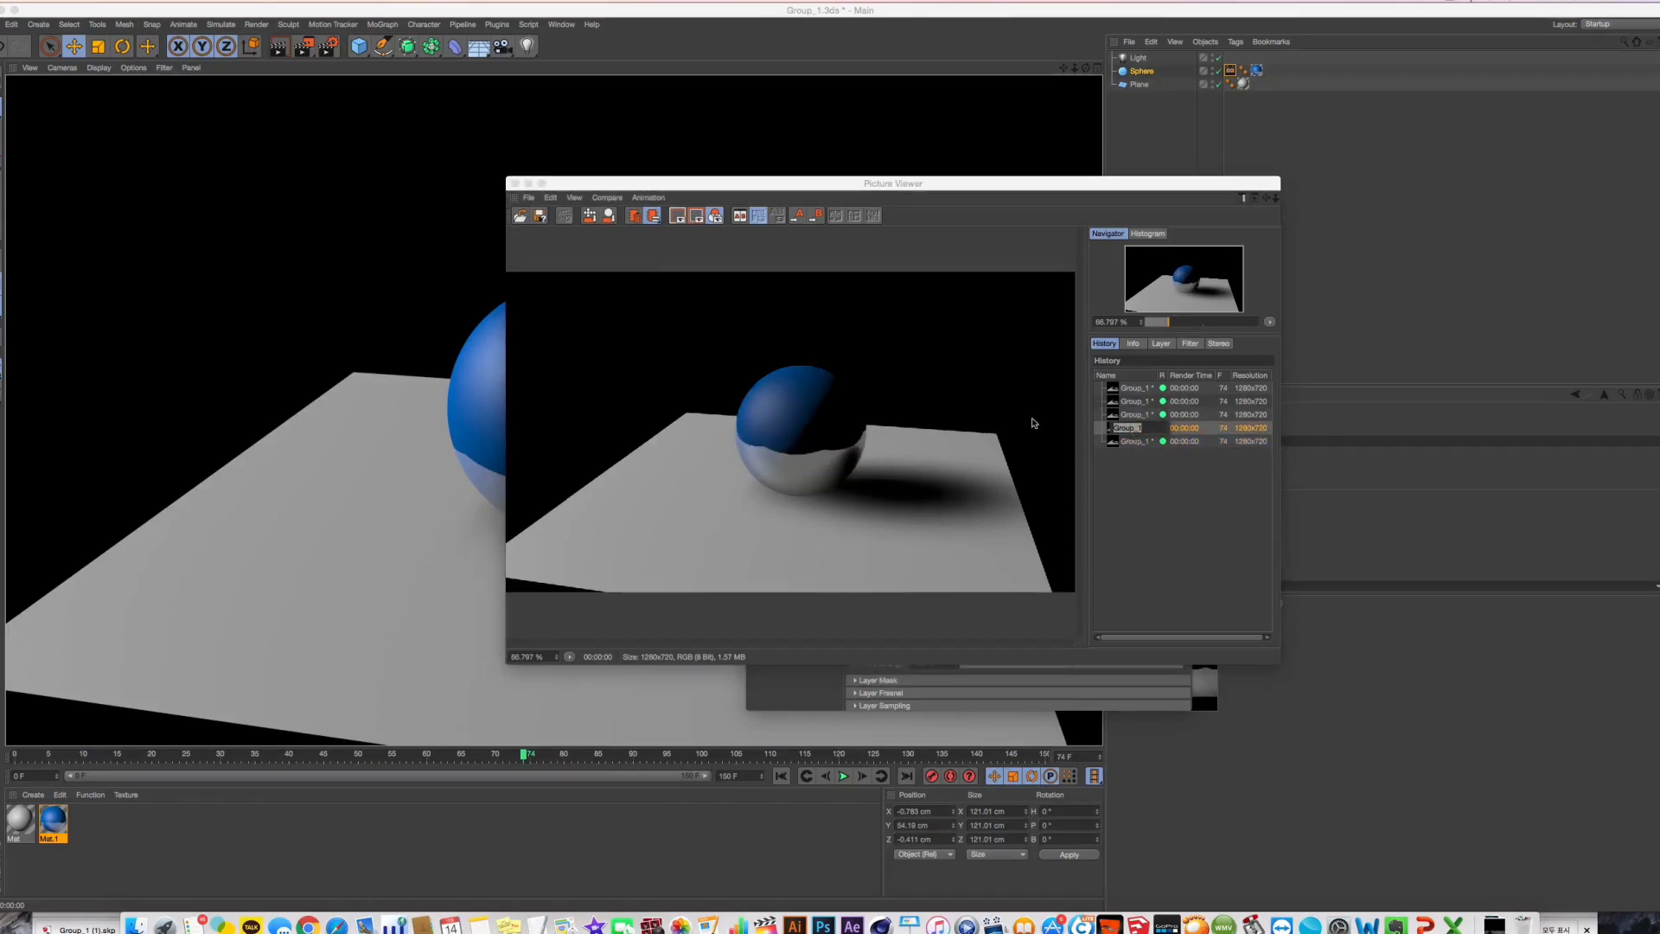
left_click(1149, 443)
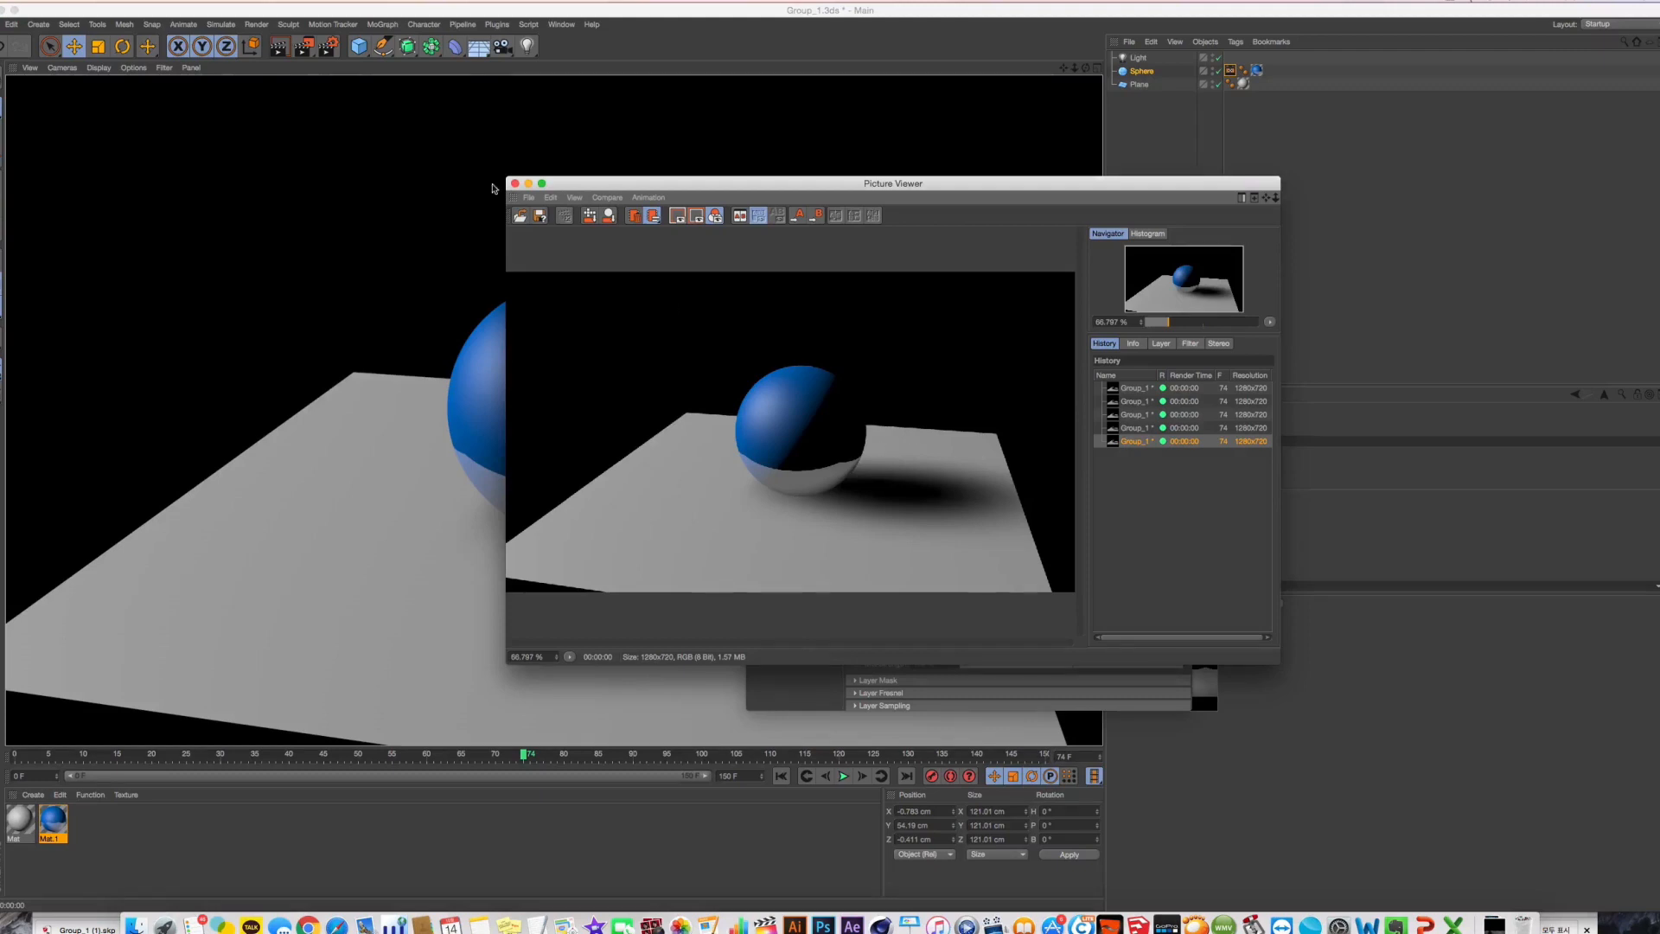
left_click(514, 183)
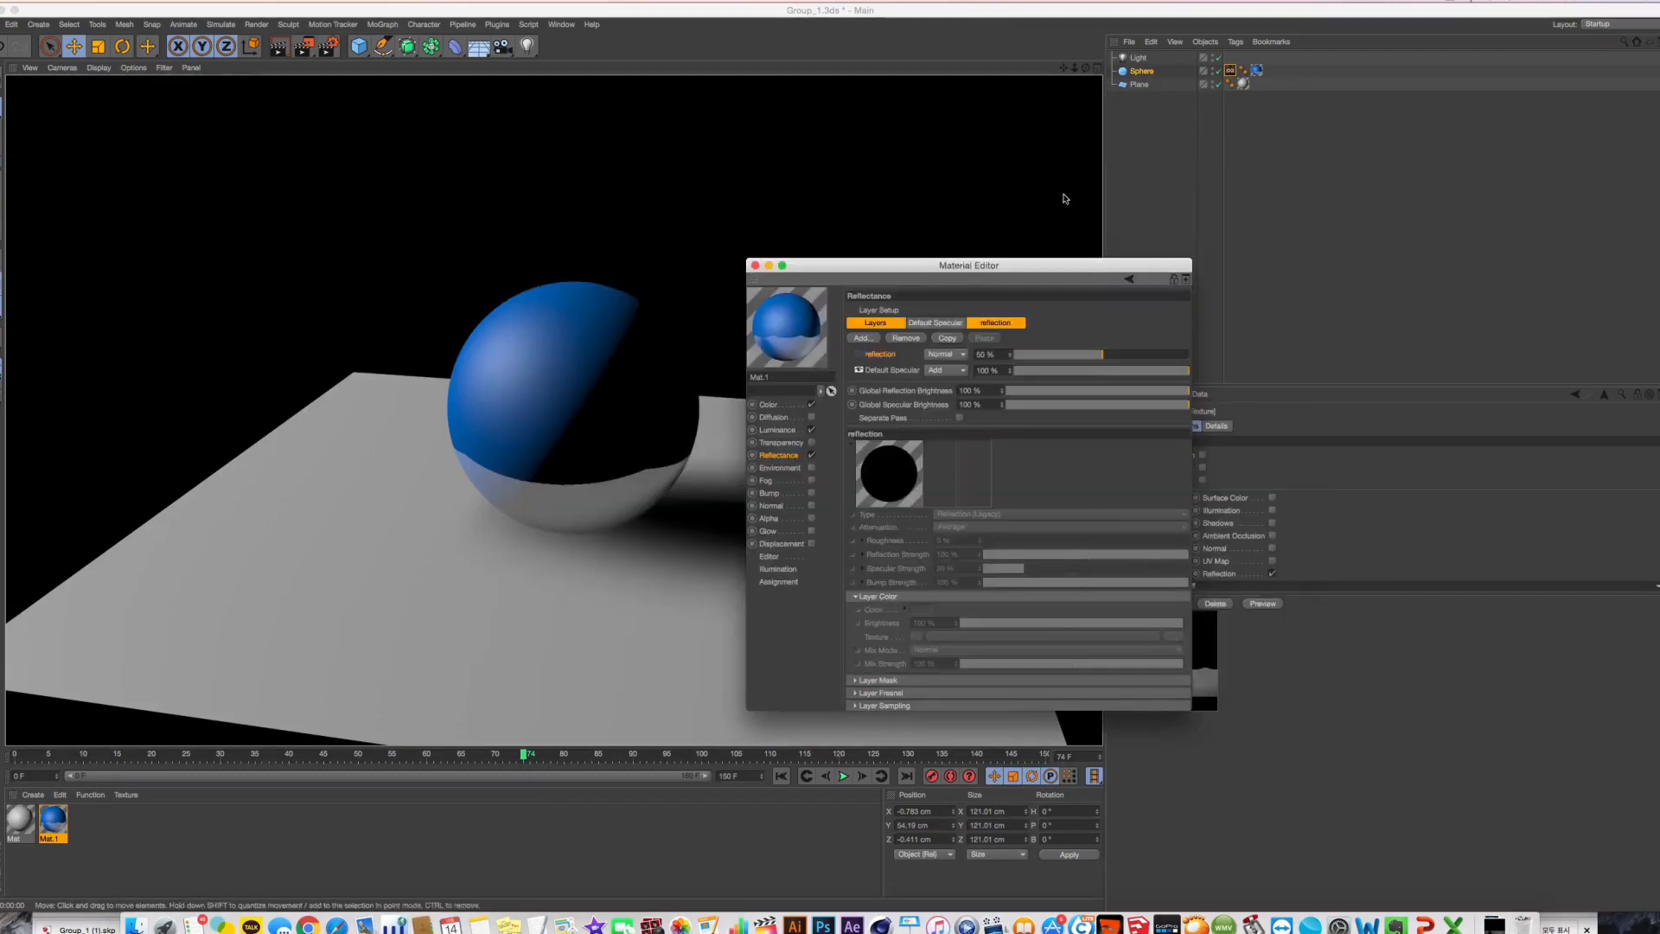
left_click(754, 266)
Try Cubic and Spherical projections on the sphere's texture tag, then return it to UVW Mapping
left_click(1257, 70)
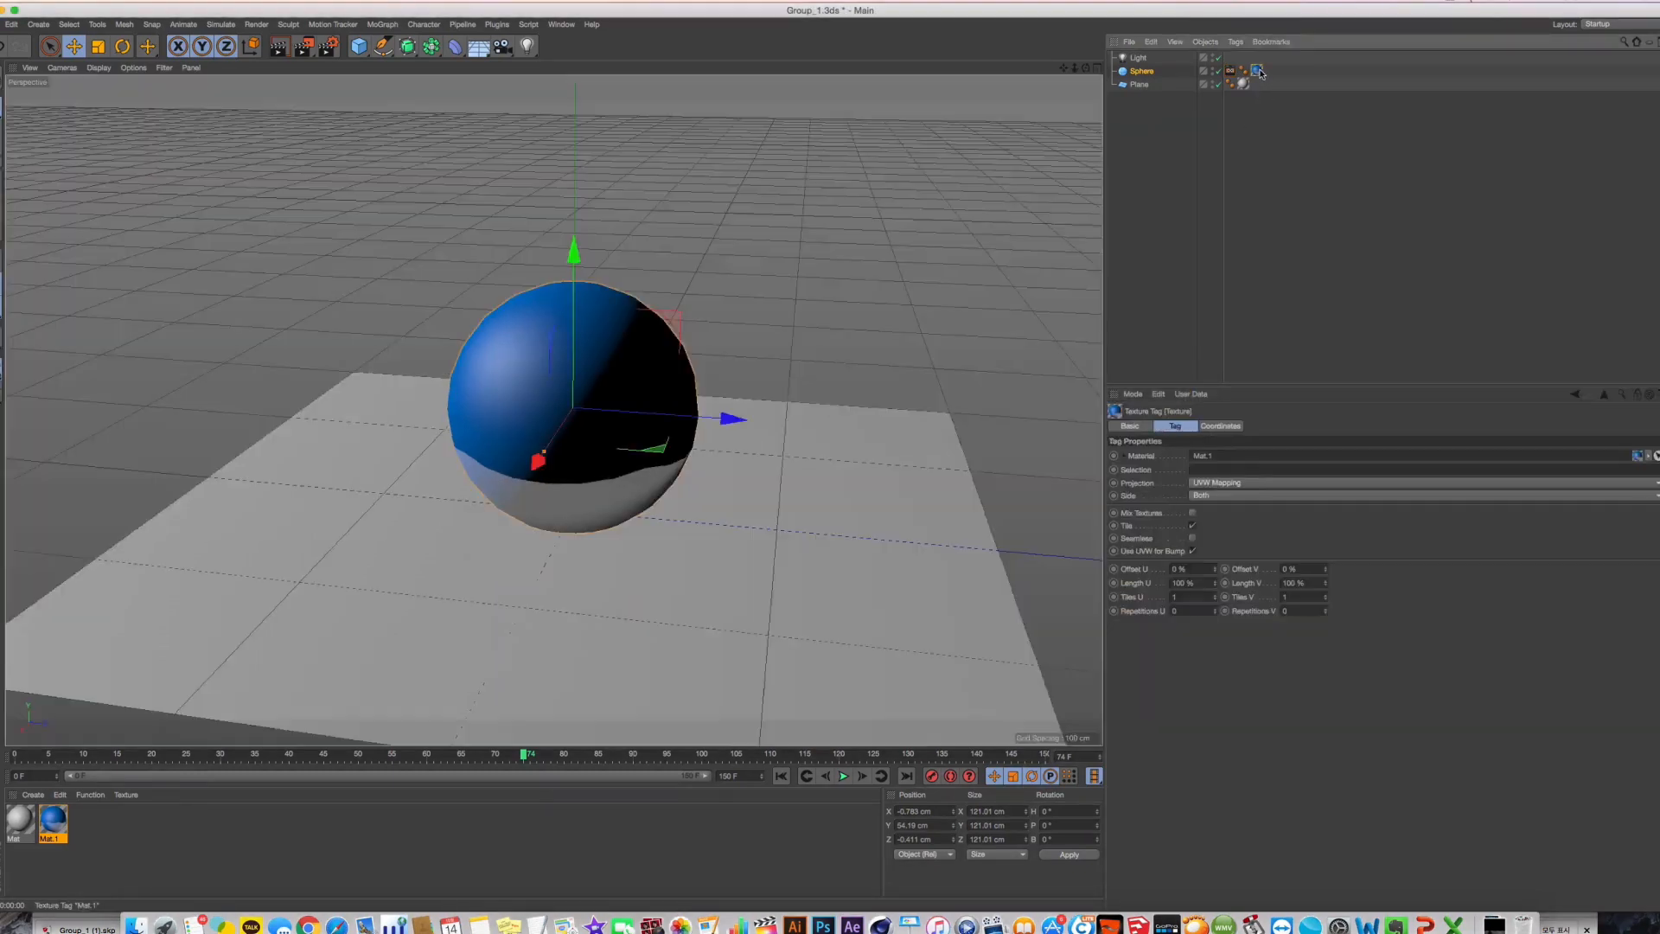
left_click(1208, 483)
left_click(1215, 540)
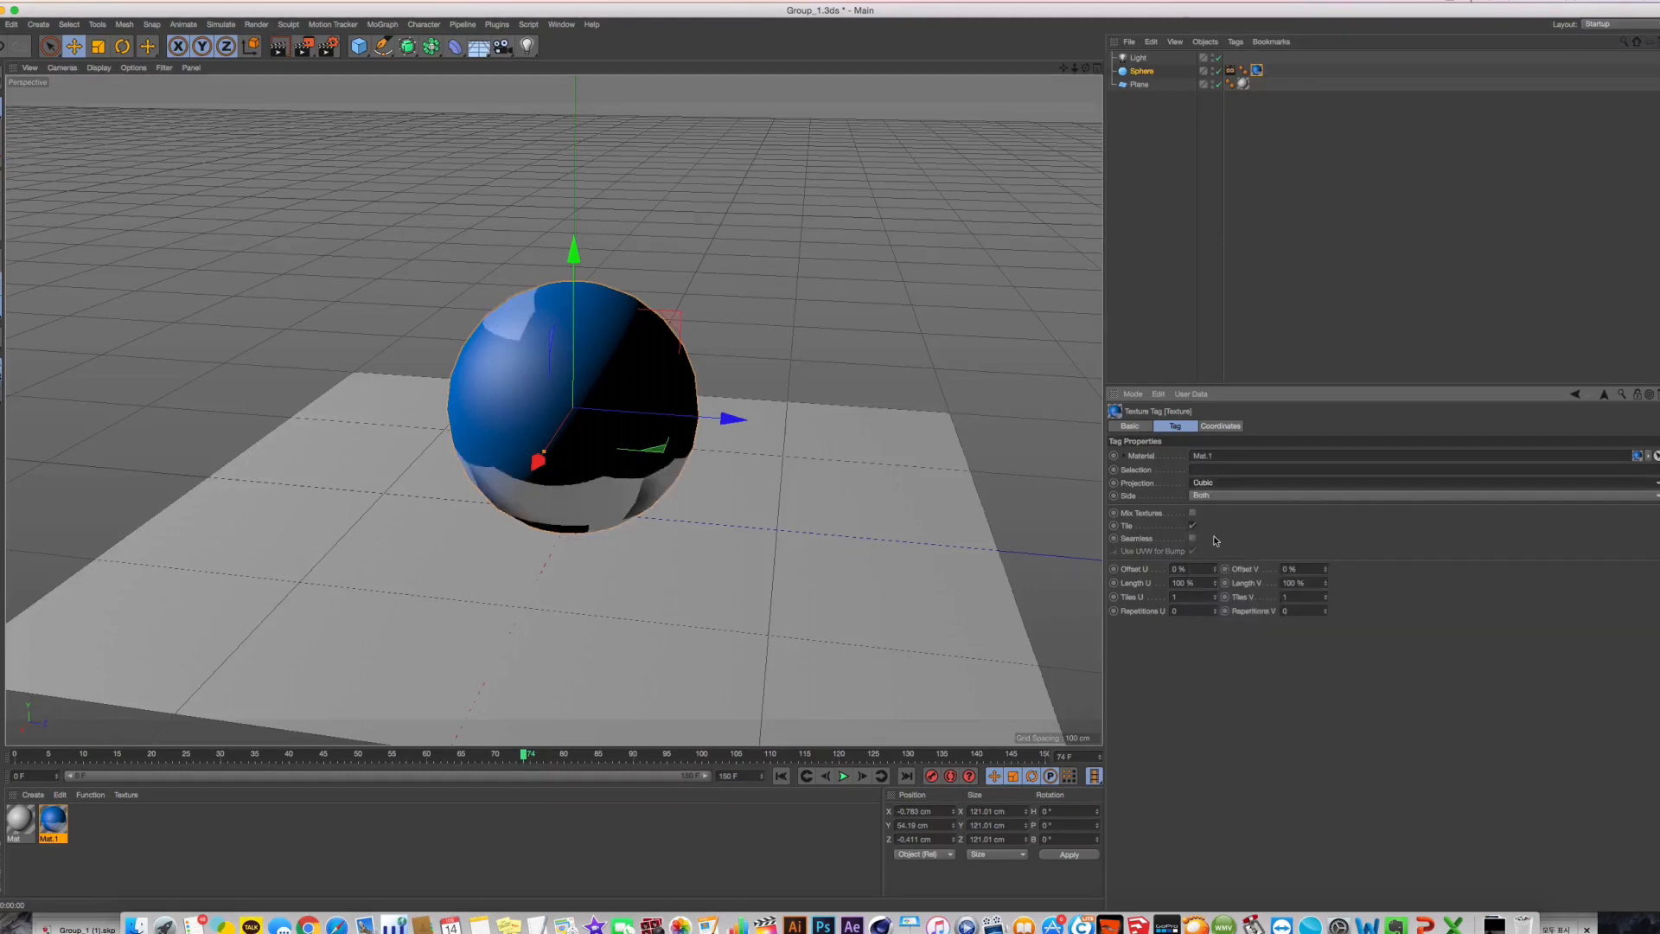
scroll(1220, 490, "up", 3)
scroll(1219, 490, "down", 1)
scroll(1219, 489, "up", 1)
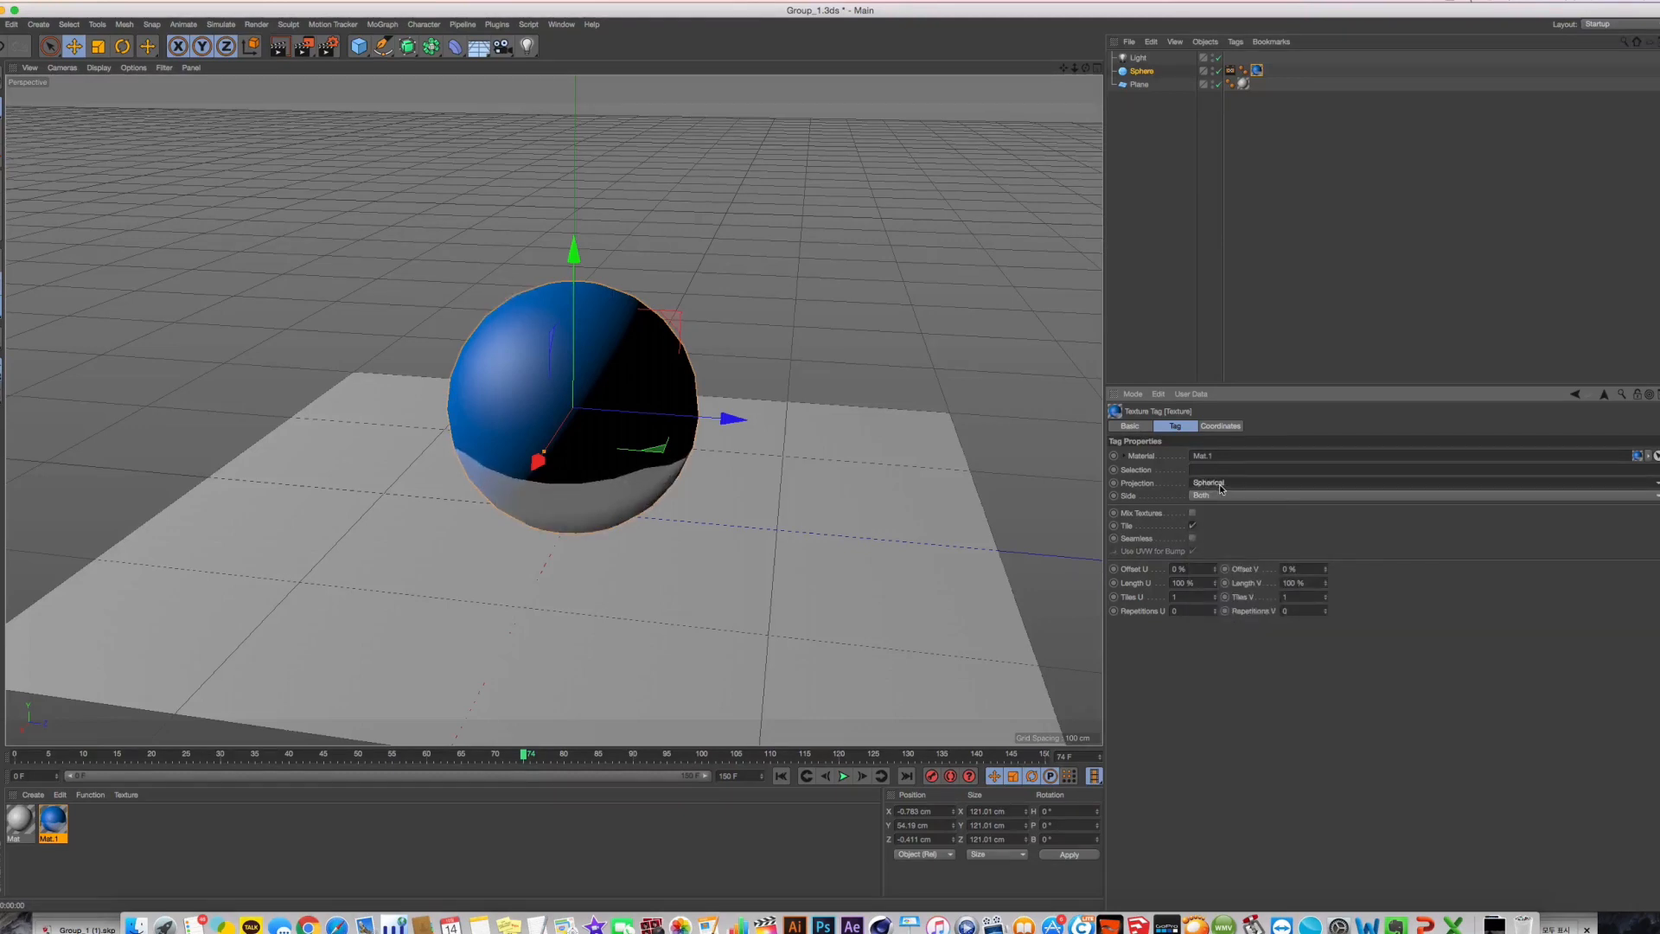
scroll(1219, 490, "down", 5)
scroll(1220, 490, "down", 1)
scroll(1220, 490, "up", 1)
scroll(1220, 490, "down", 1)
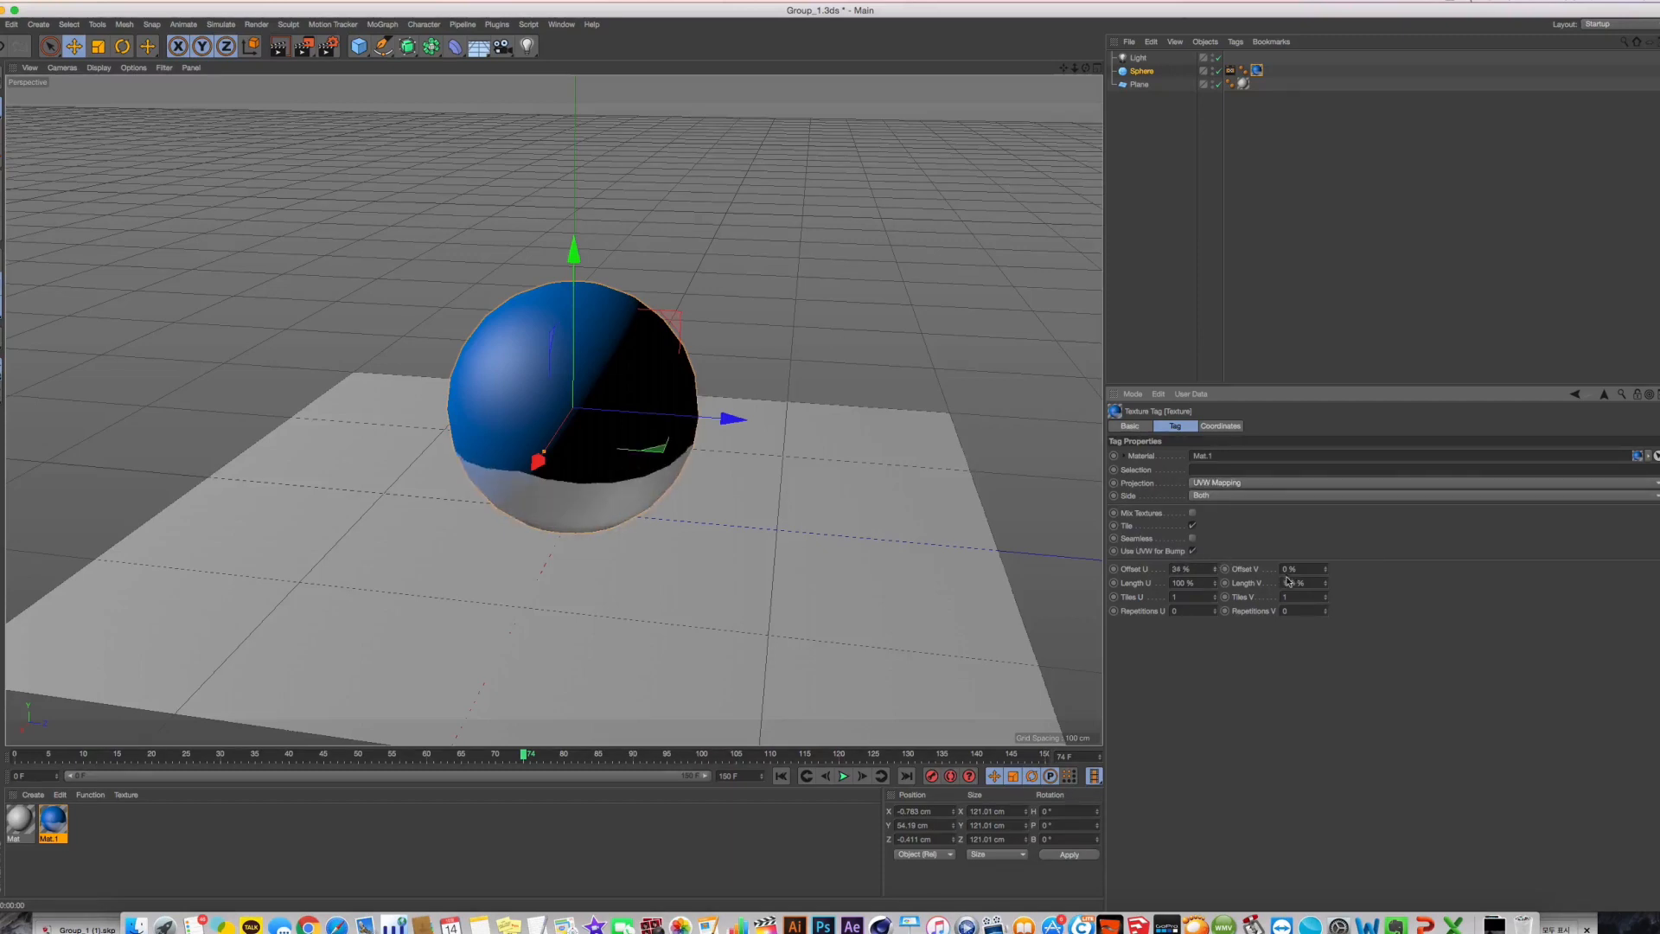
Try shifting the texture tag's Offset U to 34% and altering Length V, then undo the changes
left_click_drag(1325, 582, 1325, 601)
key("super+z")
key("super+z")
key("super+z")
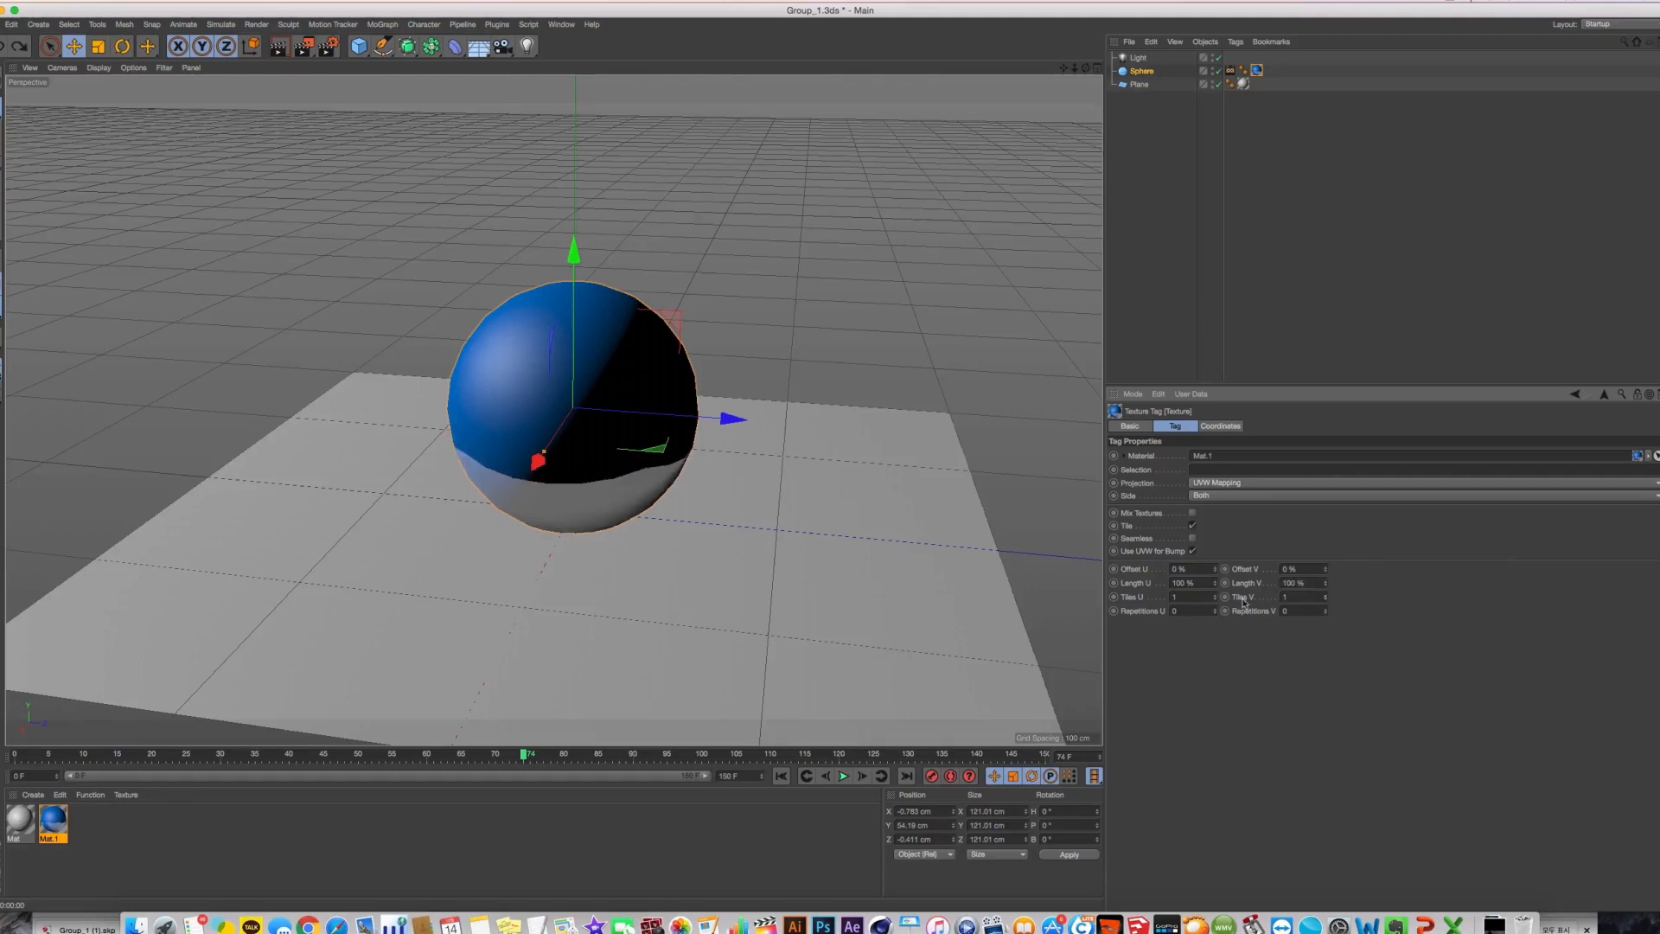
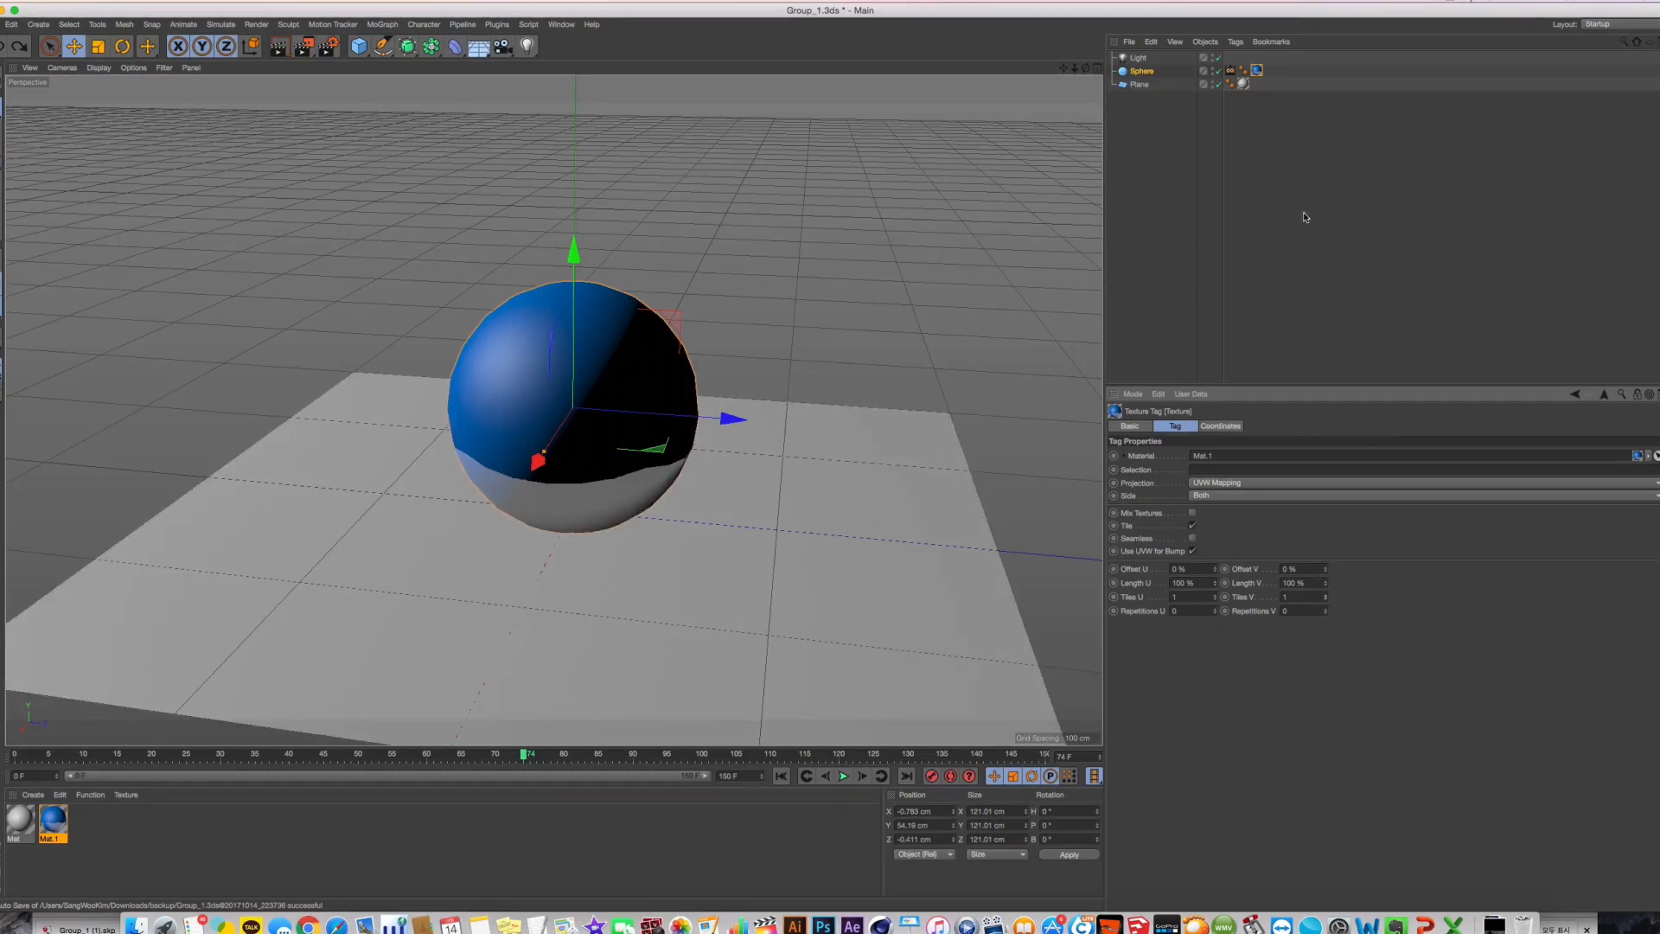
Select the sphere's Bake Texture tag and open its Details settings with the Texture Tags list
left_click(1189, 122)
left_click(1230, 72)
left_click(1152, 72)
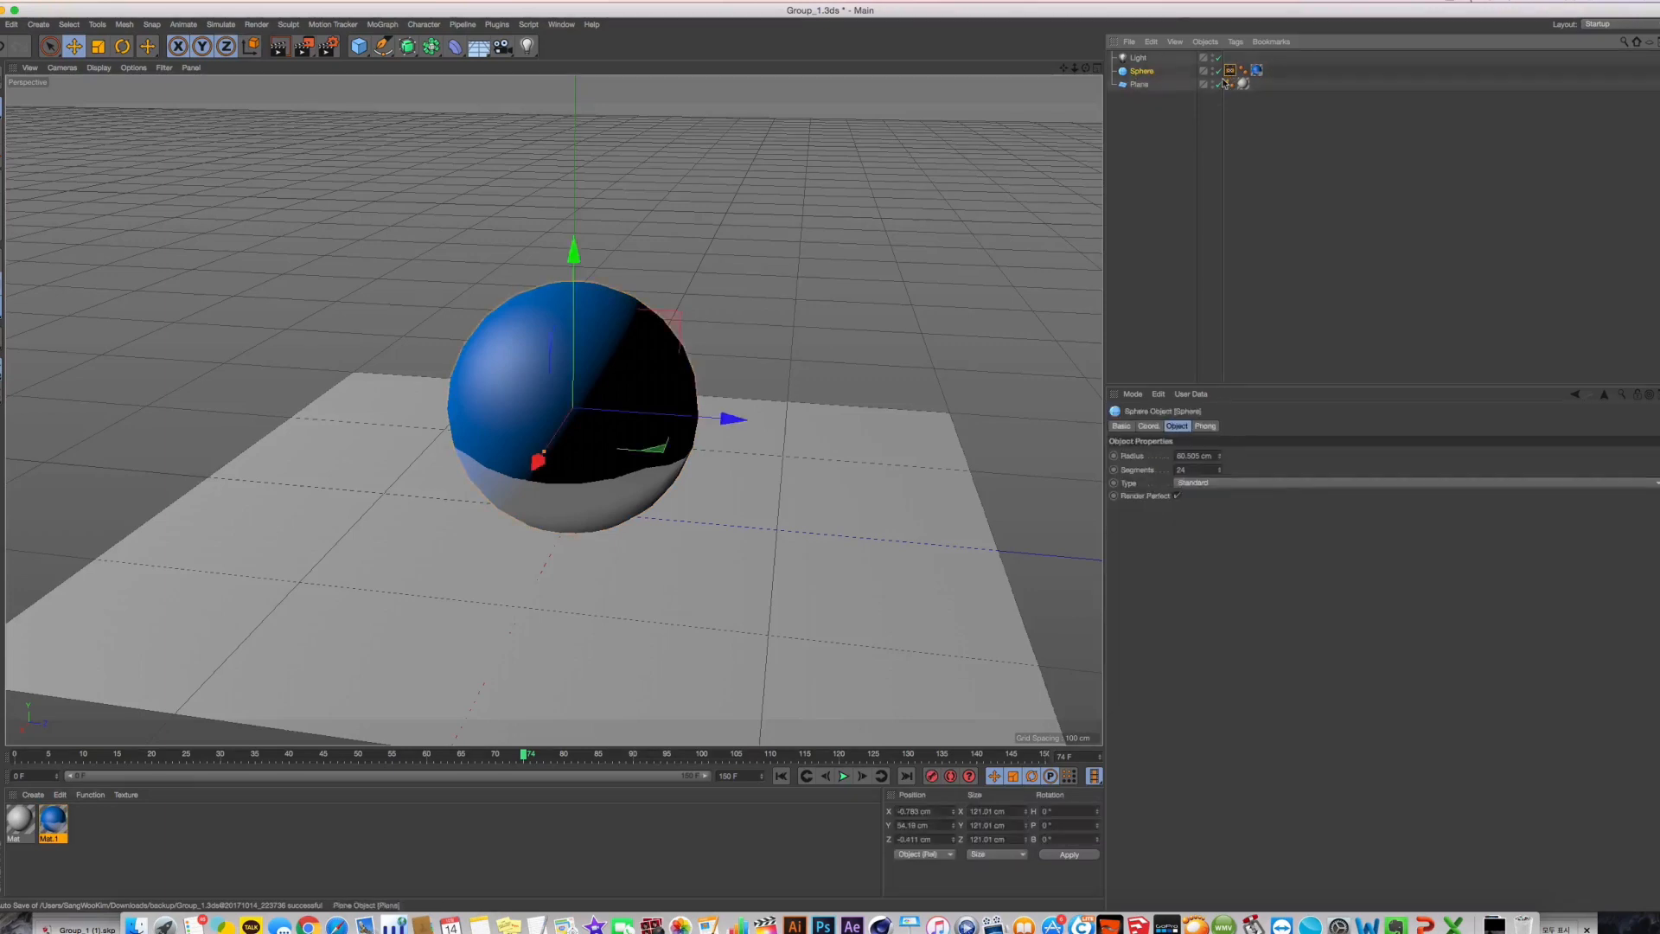
left_click(1230, 73)
left_click(1216, 426)
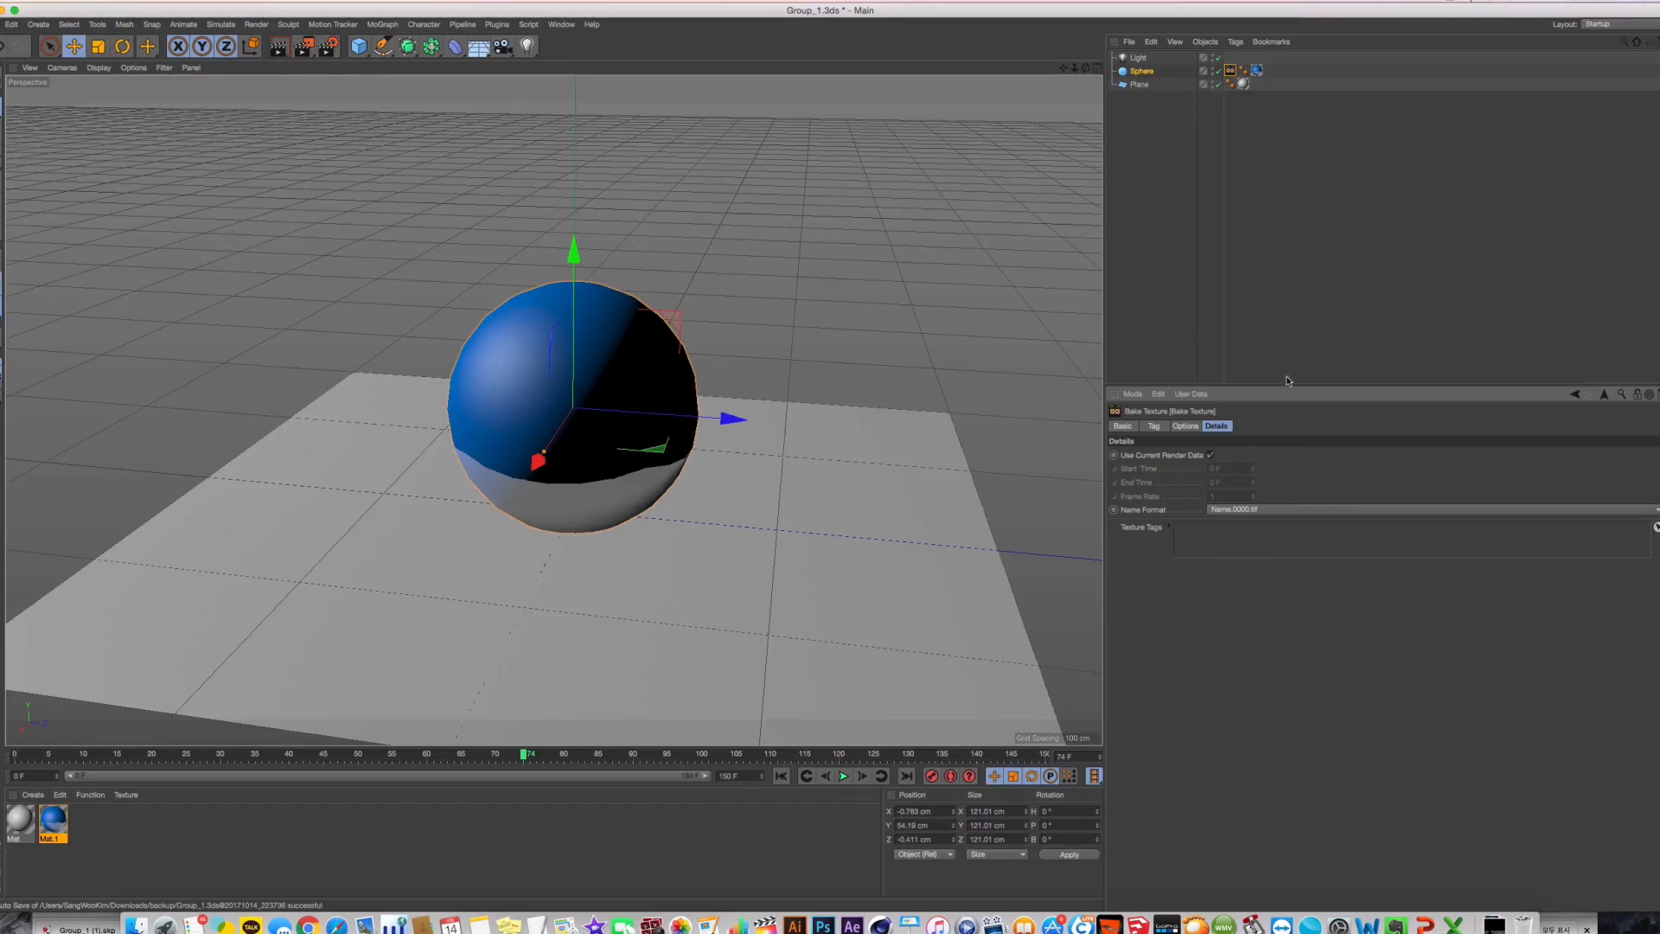
Duplicate the sphere's Mat.1 texture tag until the sphere carries four copies
left_click(1283, 70, "shift")
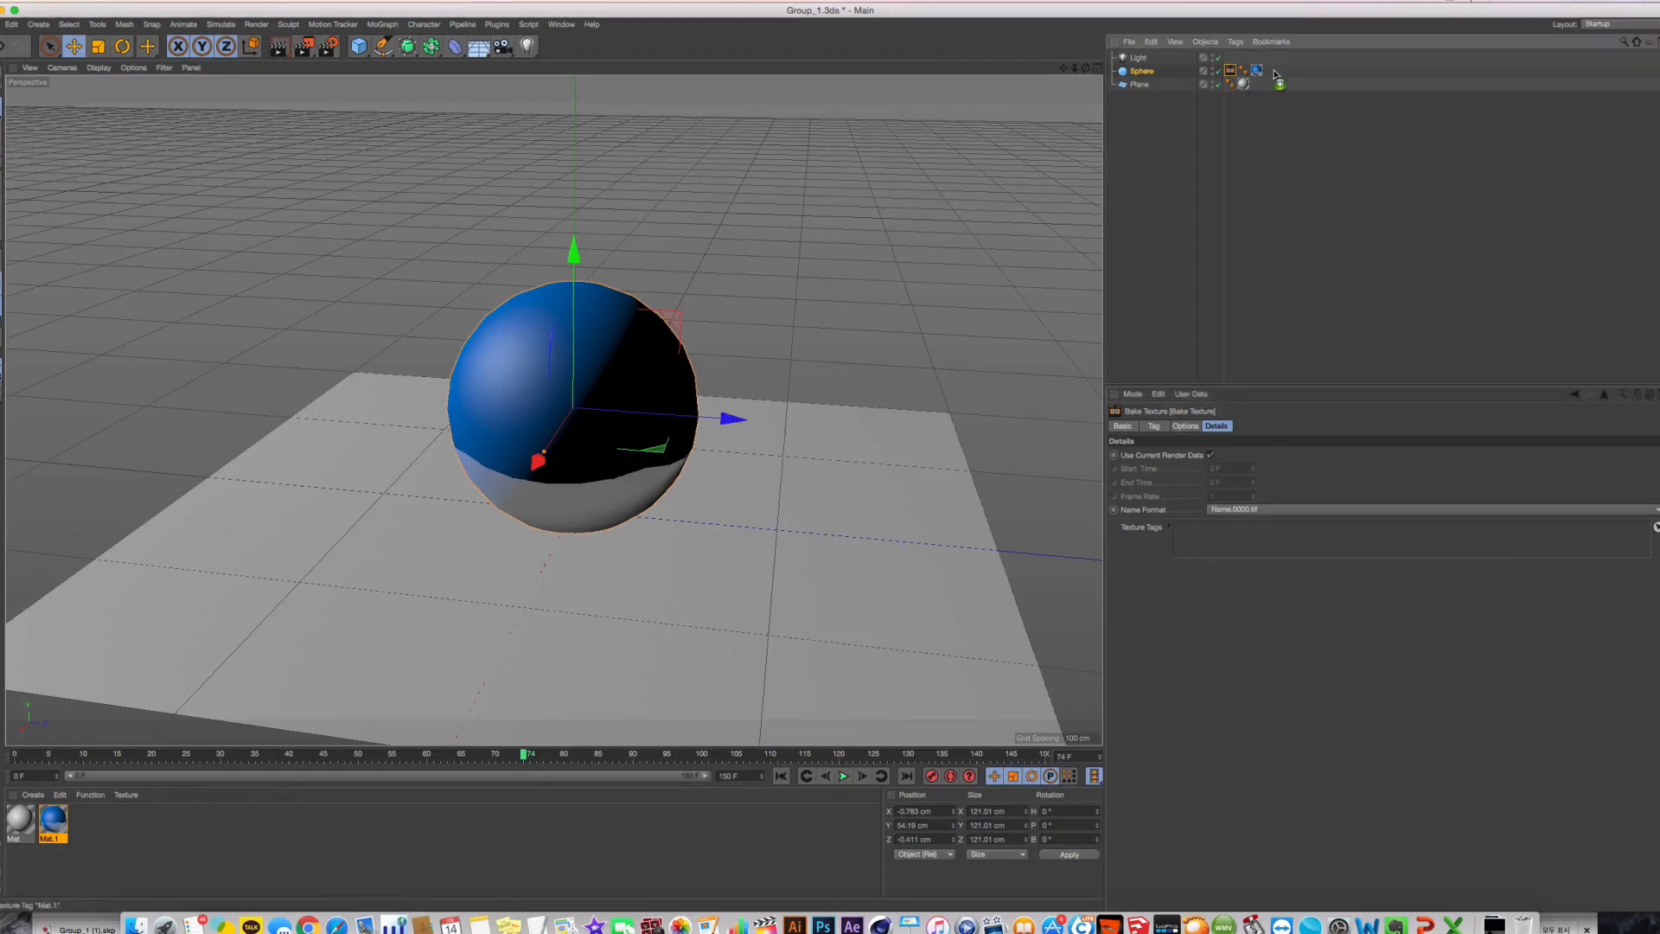
left_click(1283, 70)
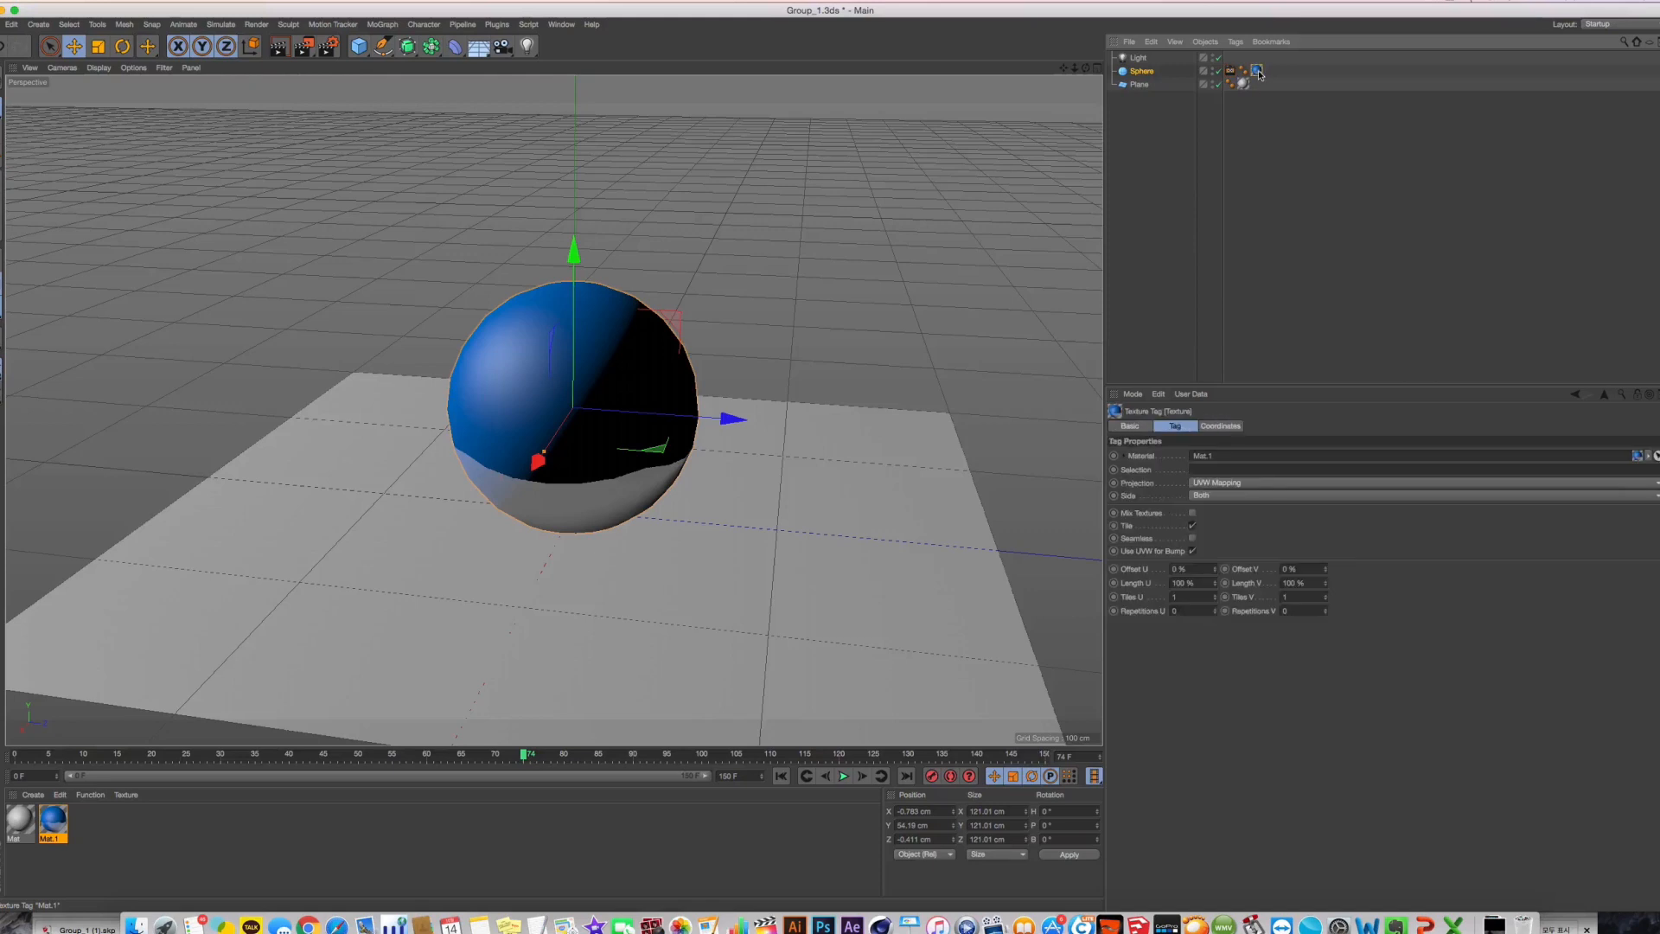
mouse_move(1274, 75)
left_mouse_down("ctrl")
mouse_move(1299, 74)
mouse_move(1273, 76)
left_mouse_up("ctrl")
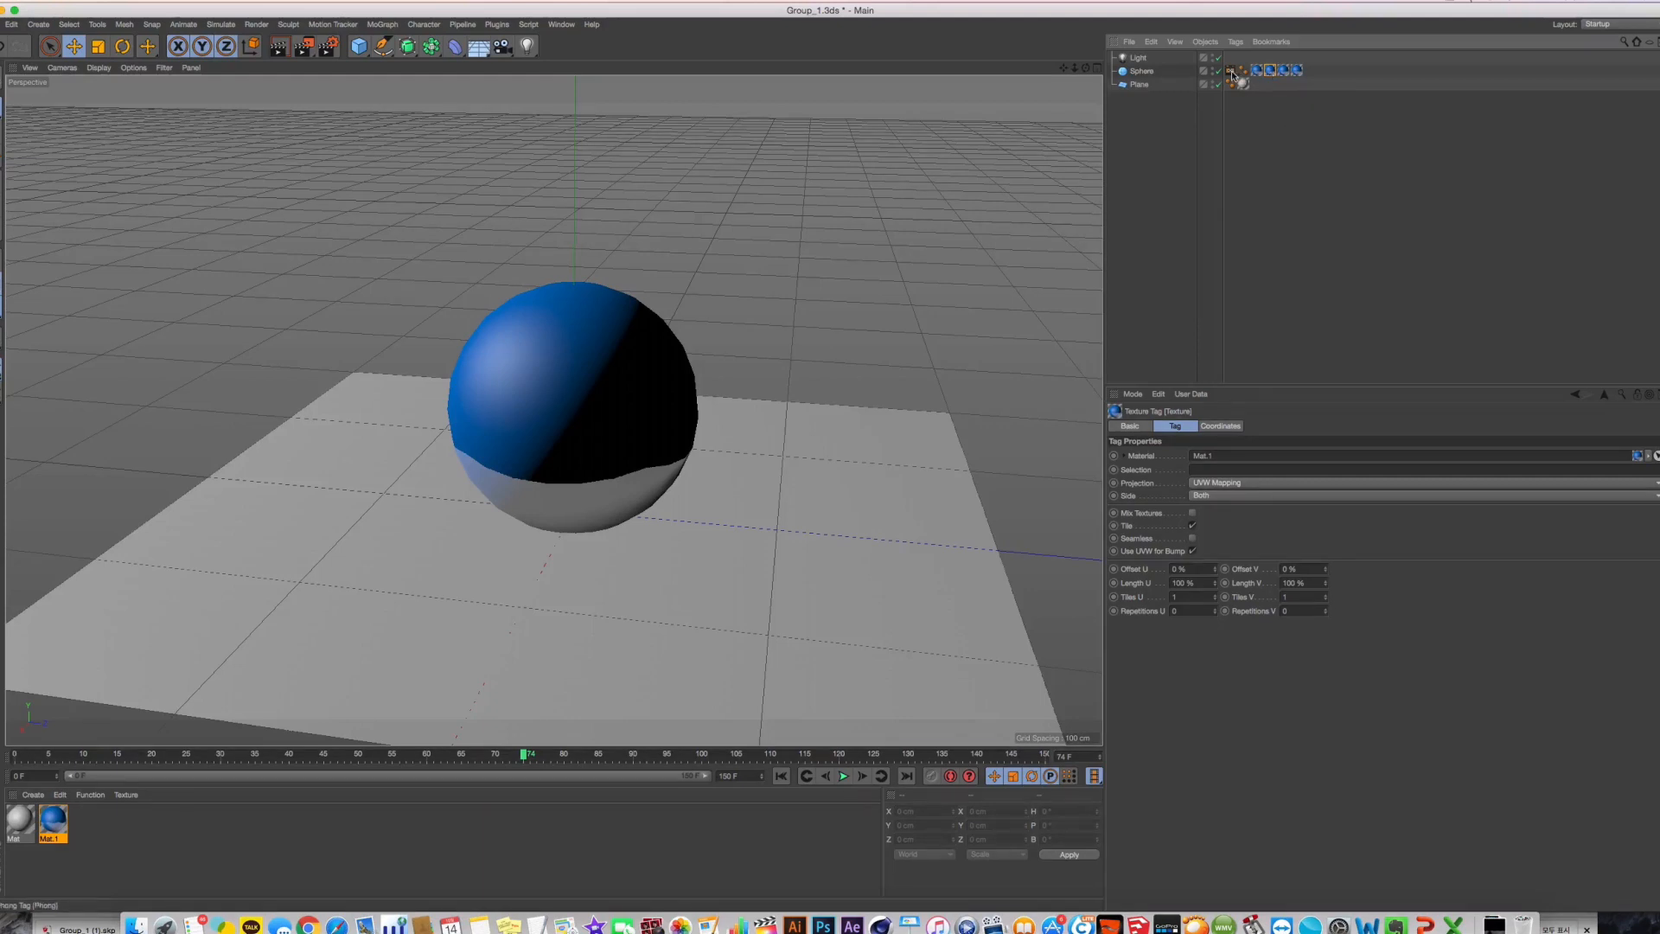
Add the sphere's first texture tag to the Bake Texture tag's Texture Tags list, then duplicate that Bake Texture tag on the sphere
left_click(1230, 71)
left_click_drag(1256, 72, 1208, 543)
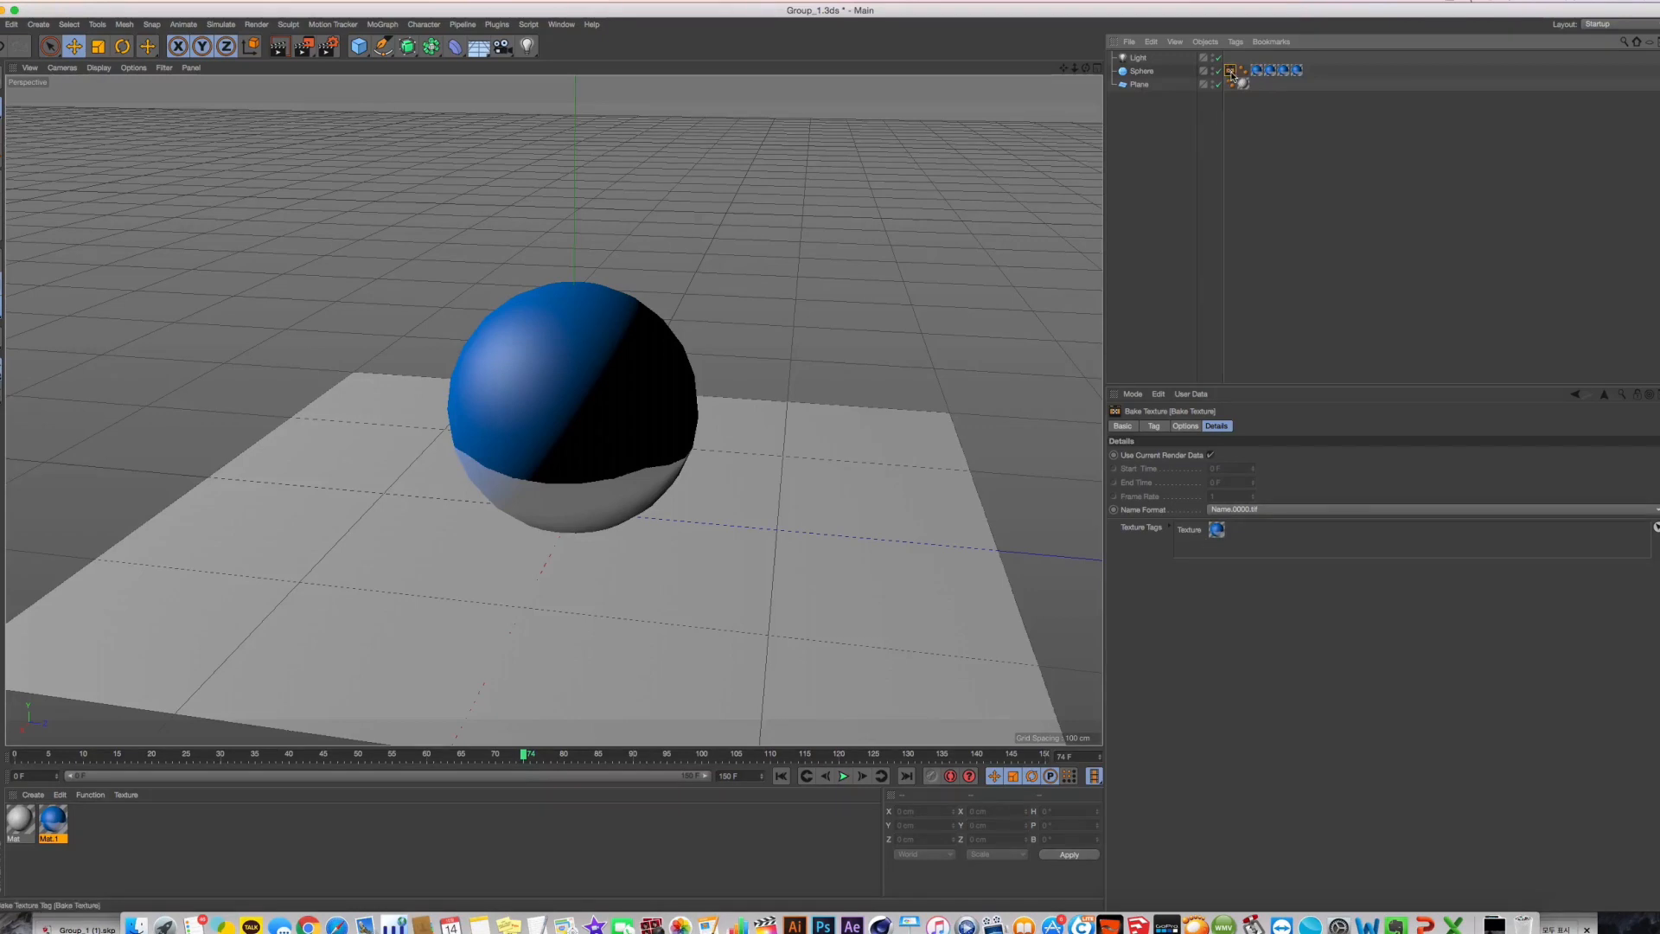
left_click_drag(1231, 75, 1254, 75, "ctrl")
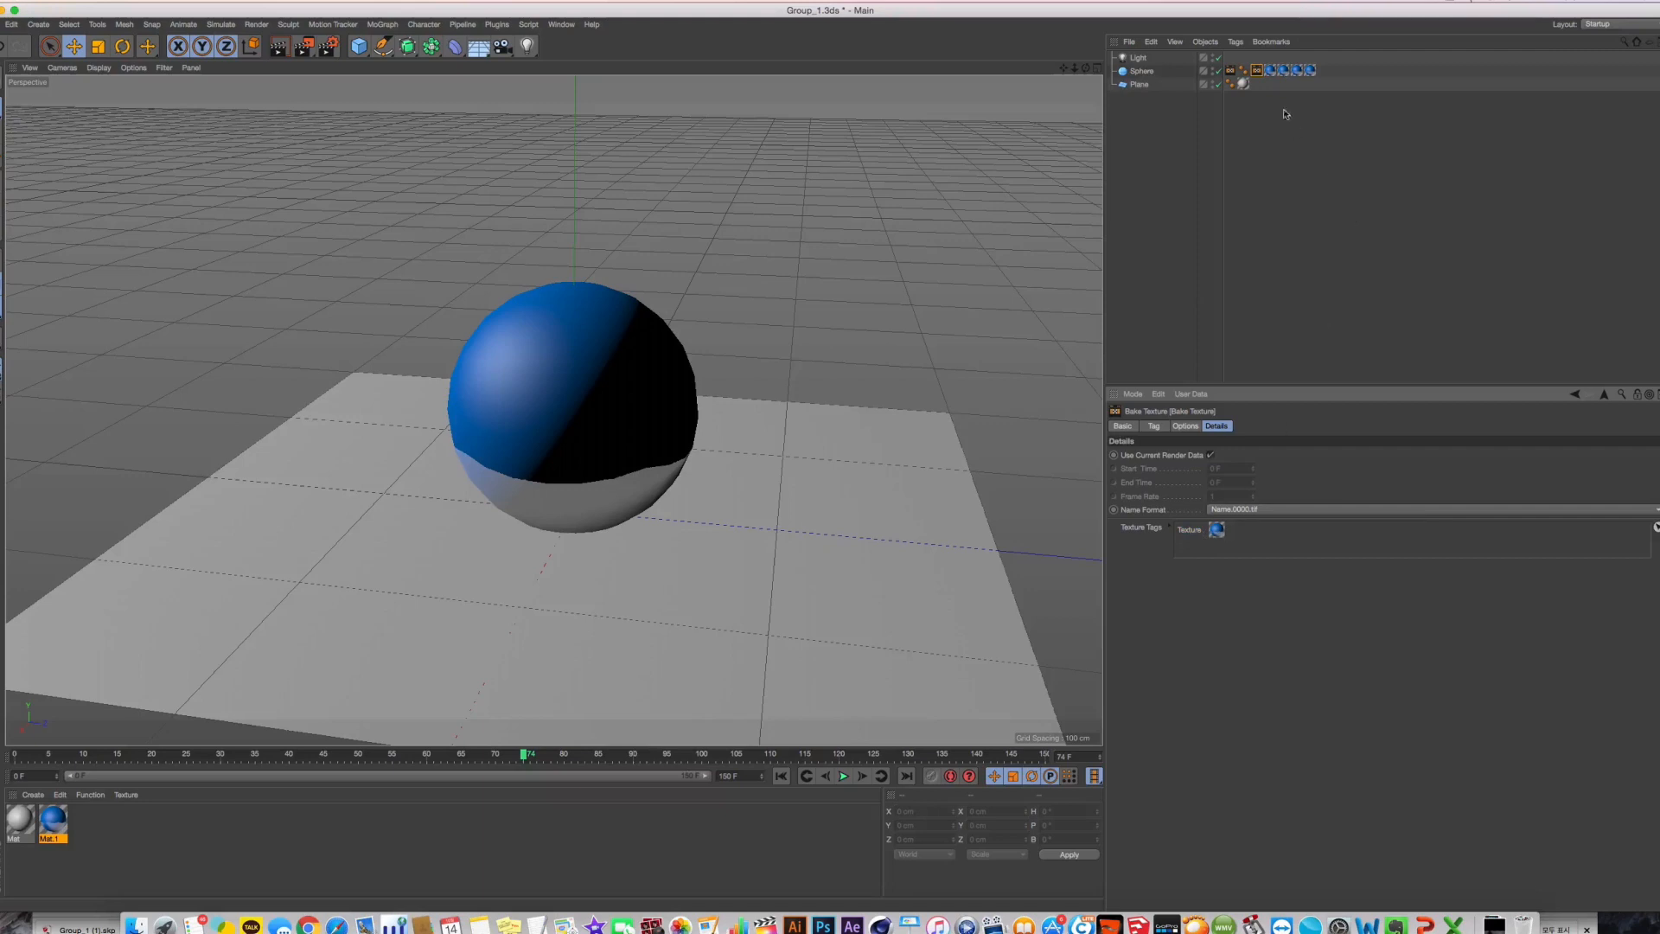
left_click(1270, 70)
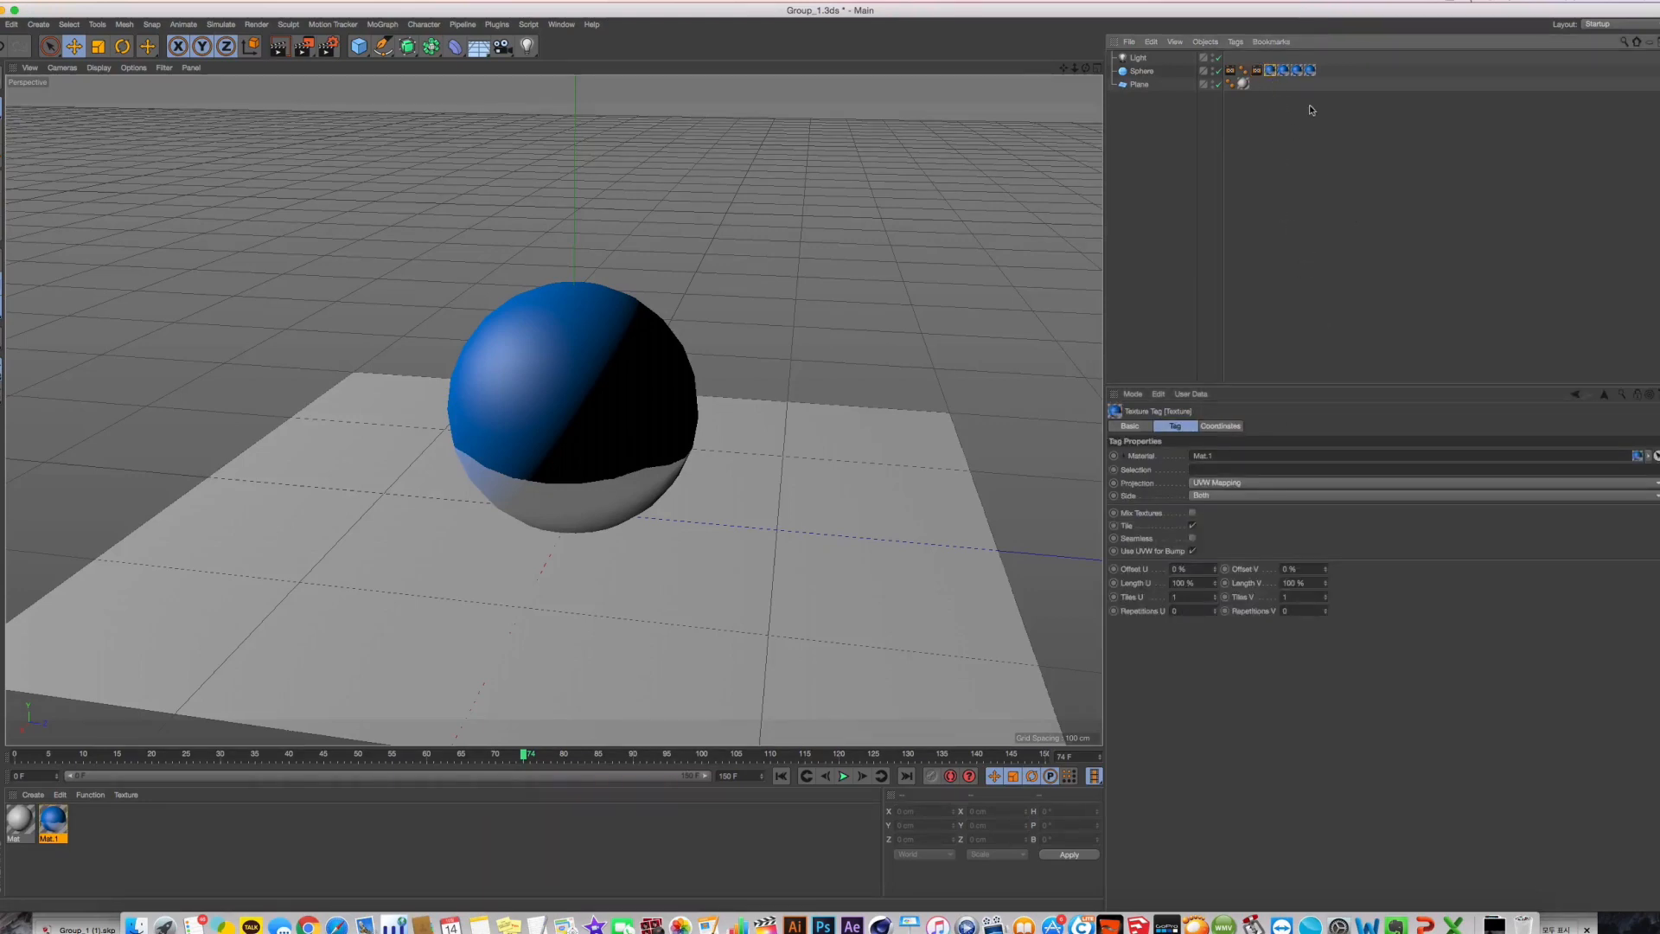
Delete the sphere's second Bake Texture tag together with its four Mat.1 texture tags
left_click(1257, 71)
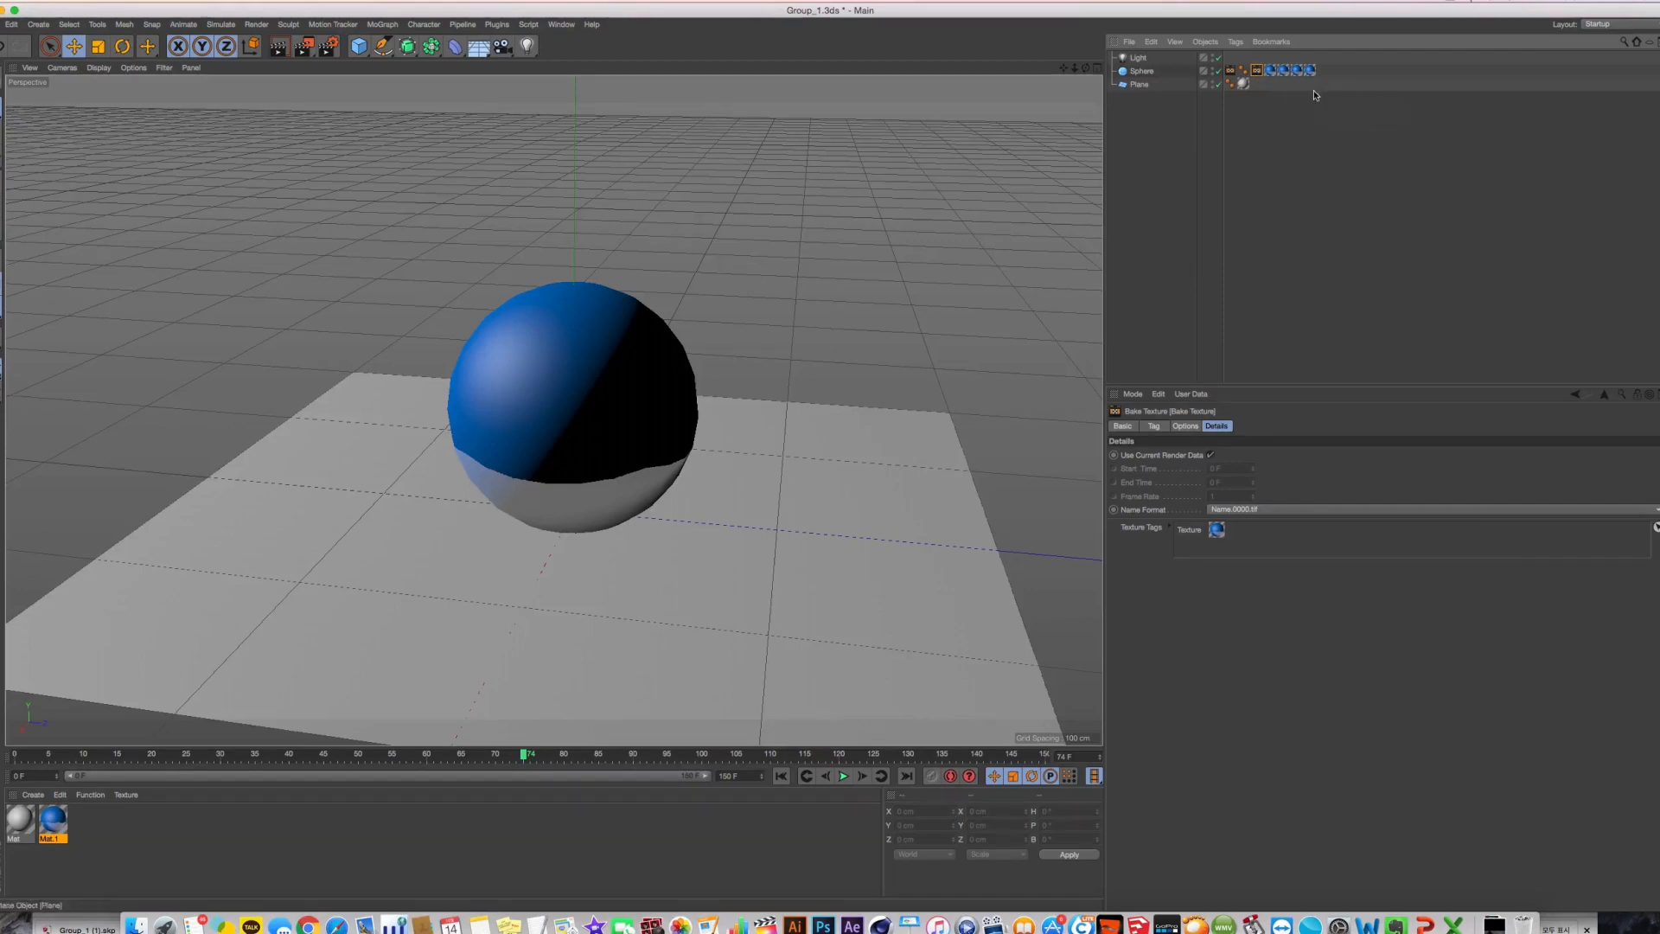
left_click_drag(1315, 88, 1265, 65)
key("Delete")
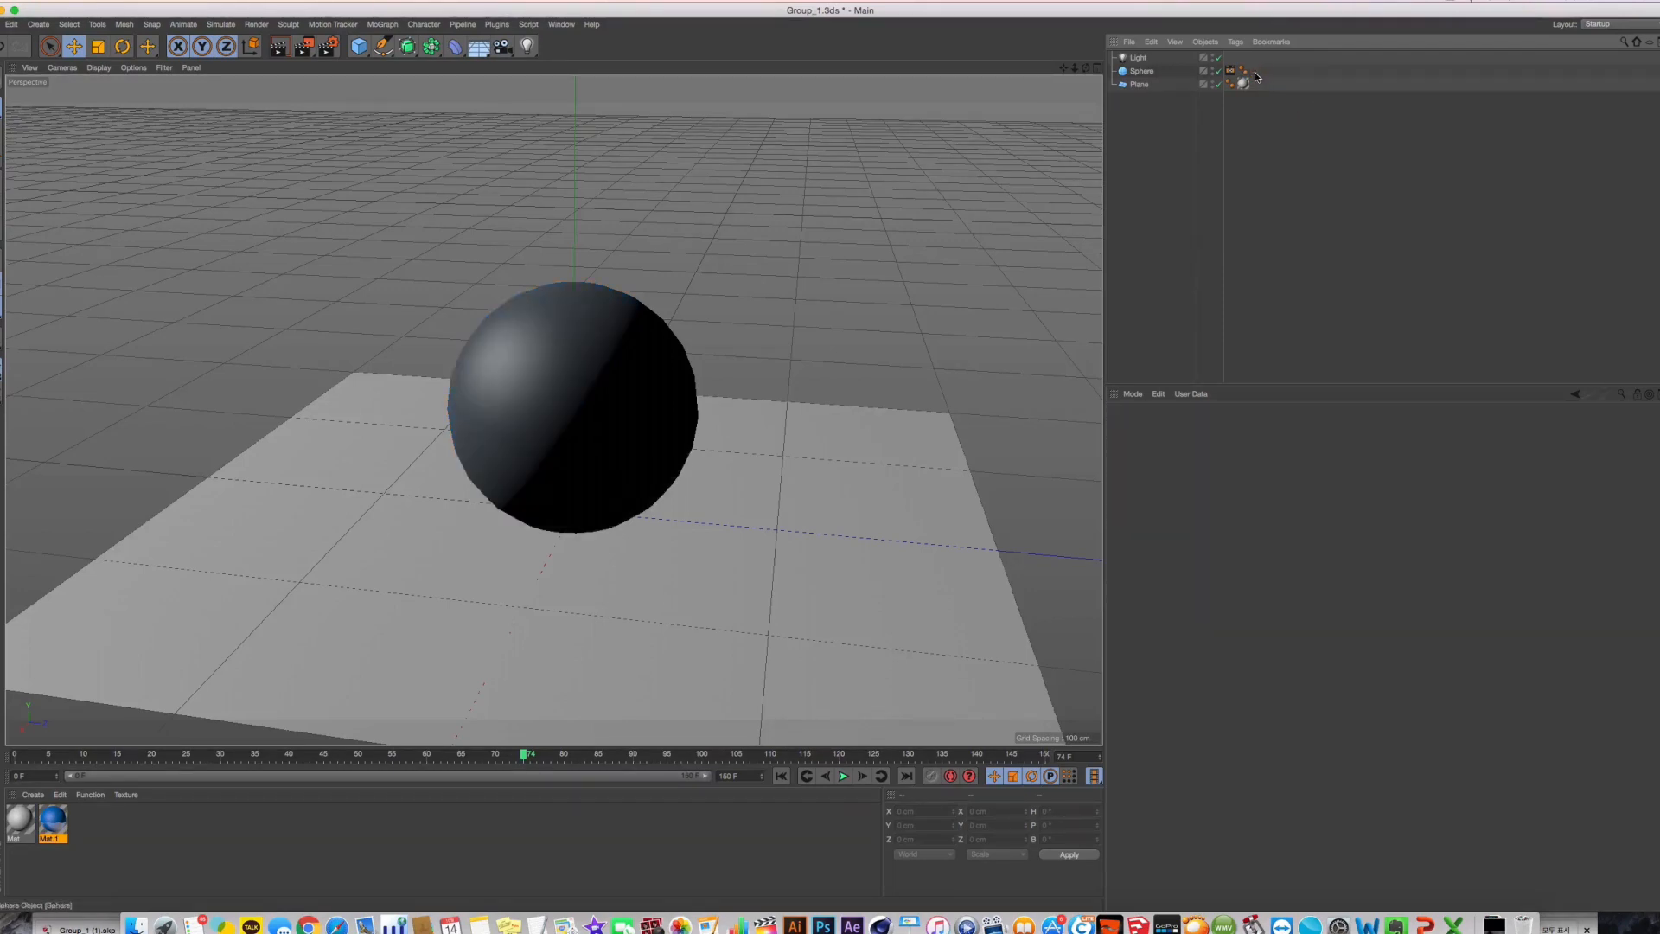
Check the bake commands offered for the untextured sphere and remove its remaining Bake Texture tag
left_click(1236, 76)
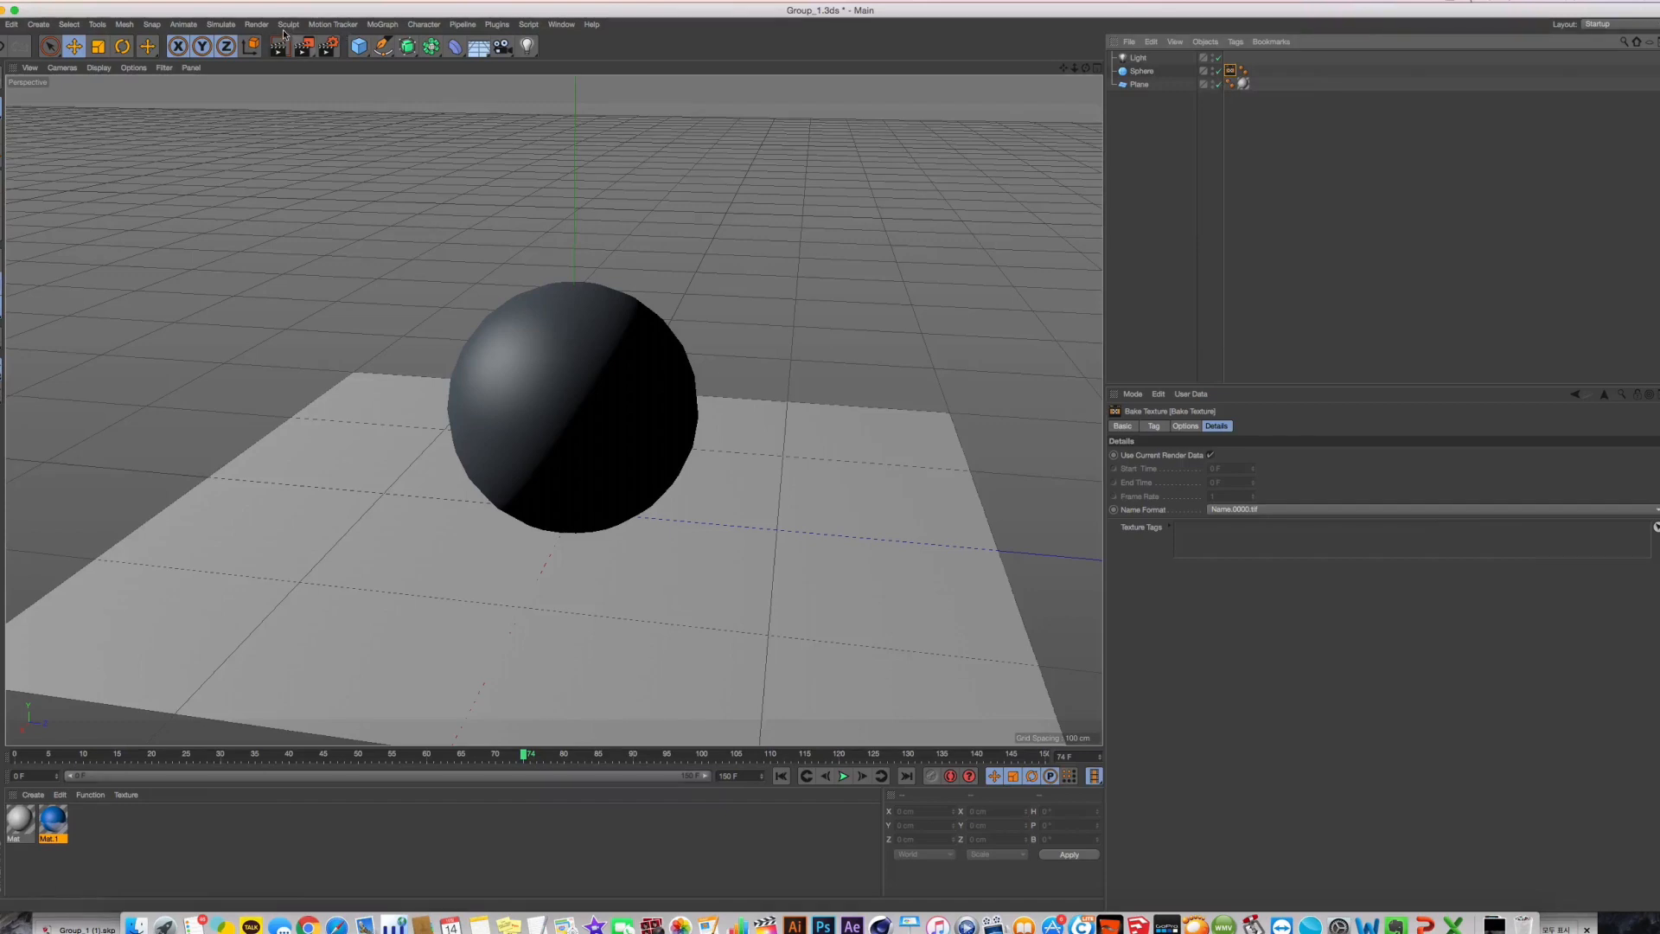
left_click(257, 24)
left_click(611, 274)
left_click(1180, 133)
left_click(1205, 41)
left_click(1141, 71)
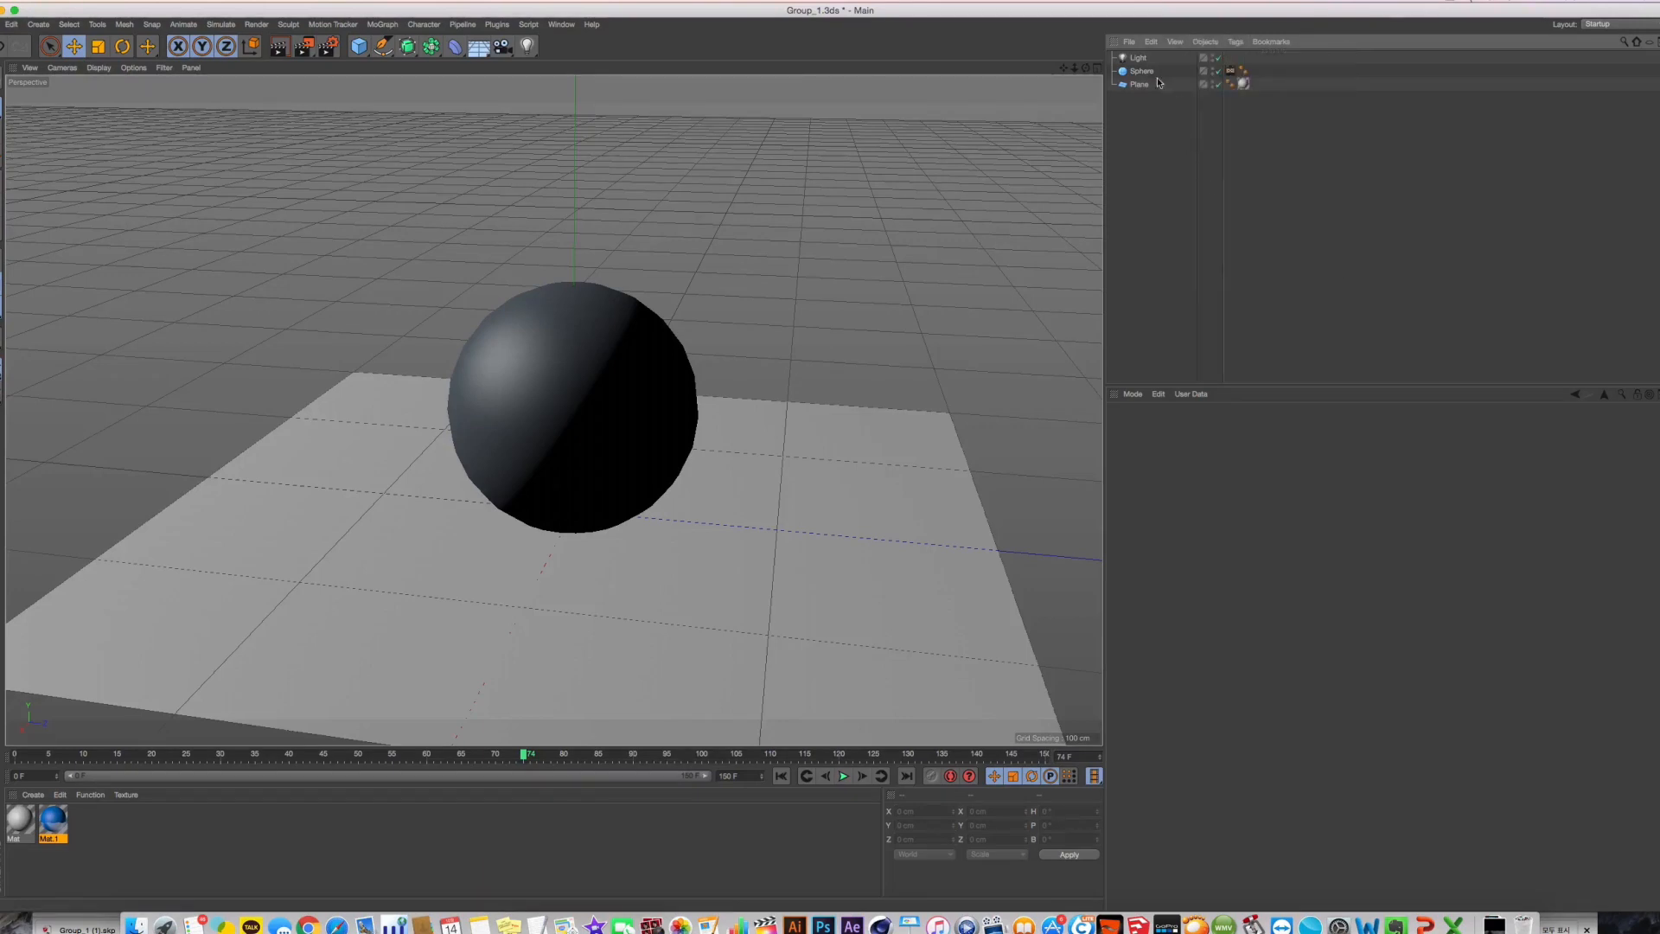
left_click(1205, 41)
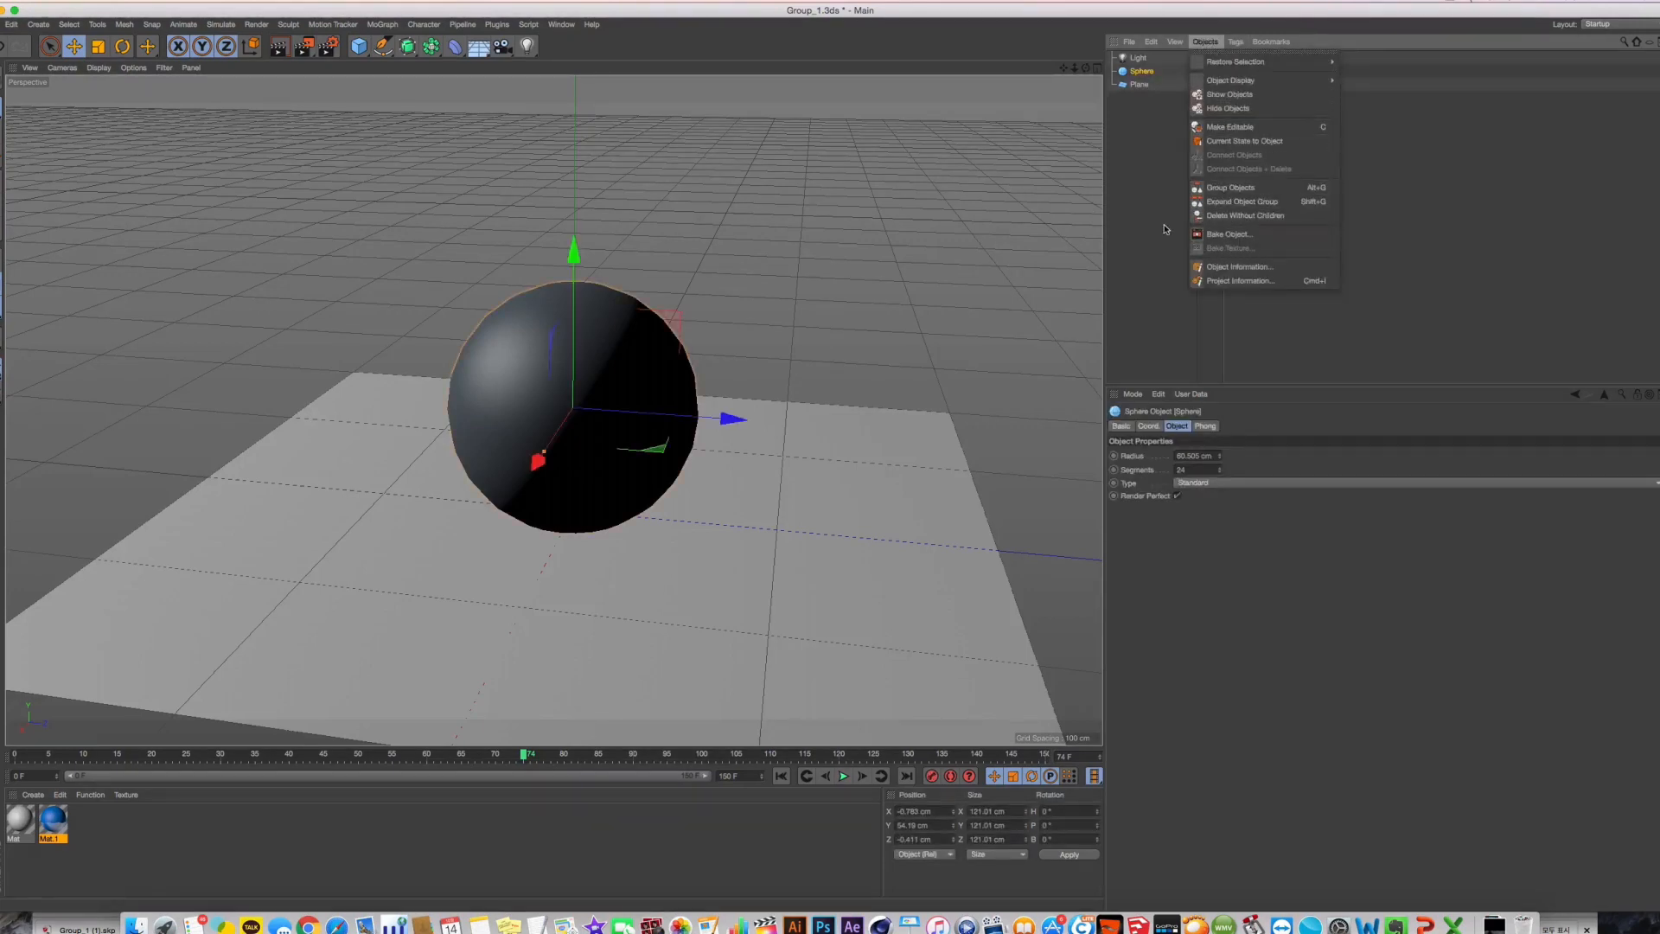
left_click(1256, 253)
left_click(1141, 71)
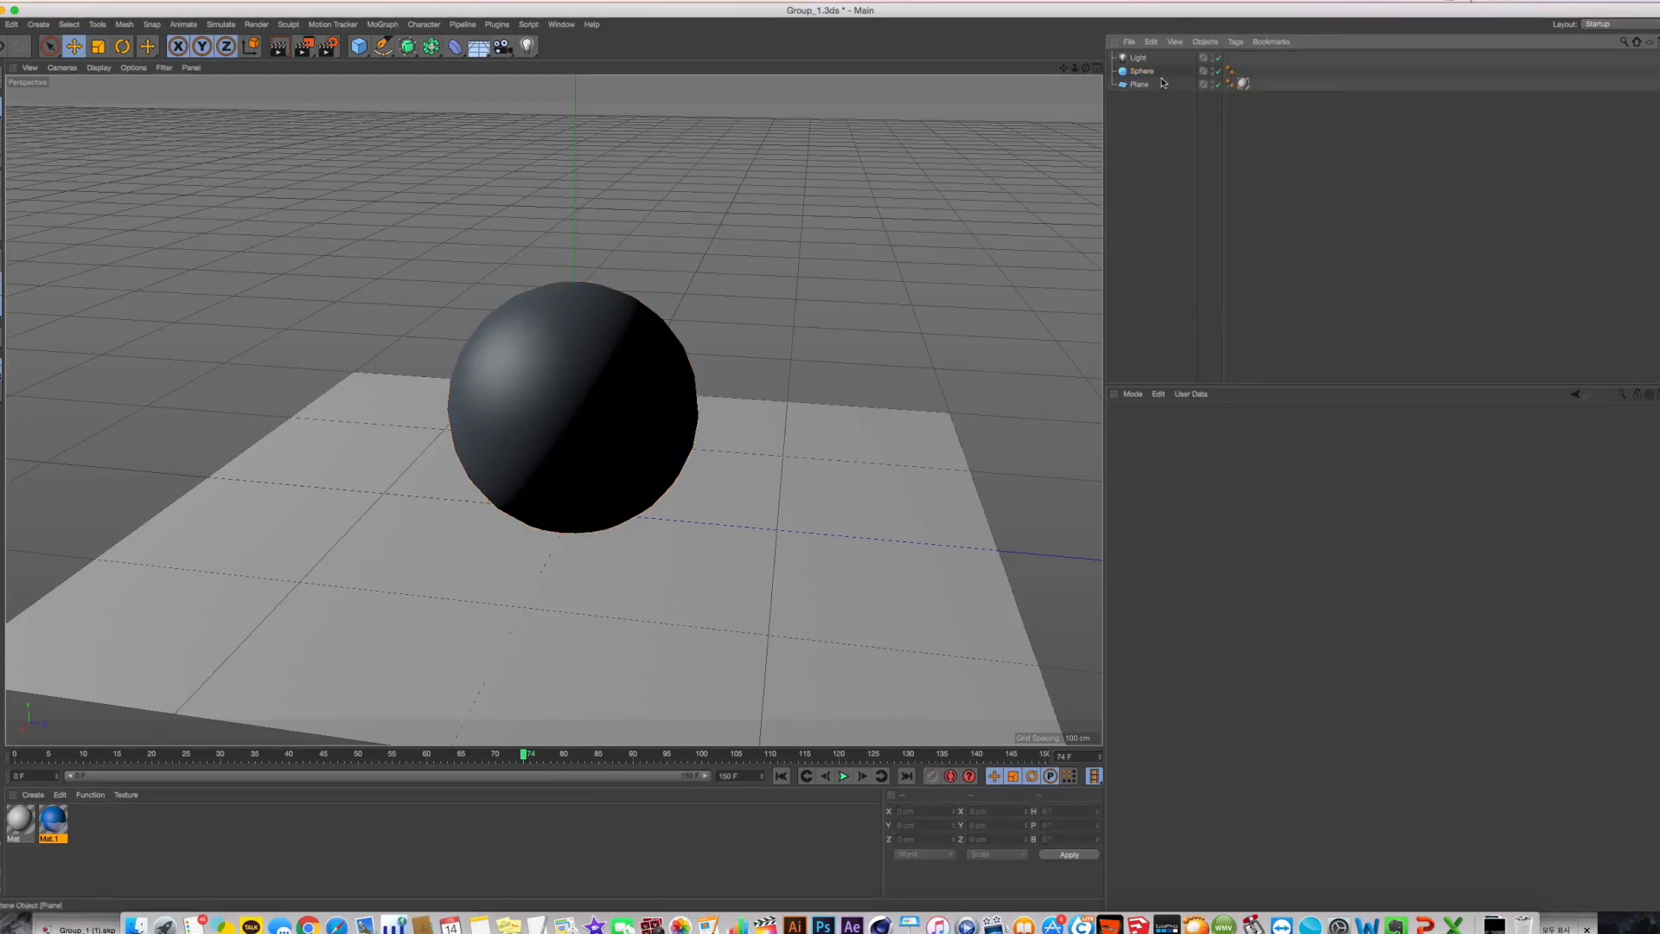
Assign the Mat.1 material to the sphere again
left_click(1205, 42)
left_click(1226, 241)
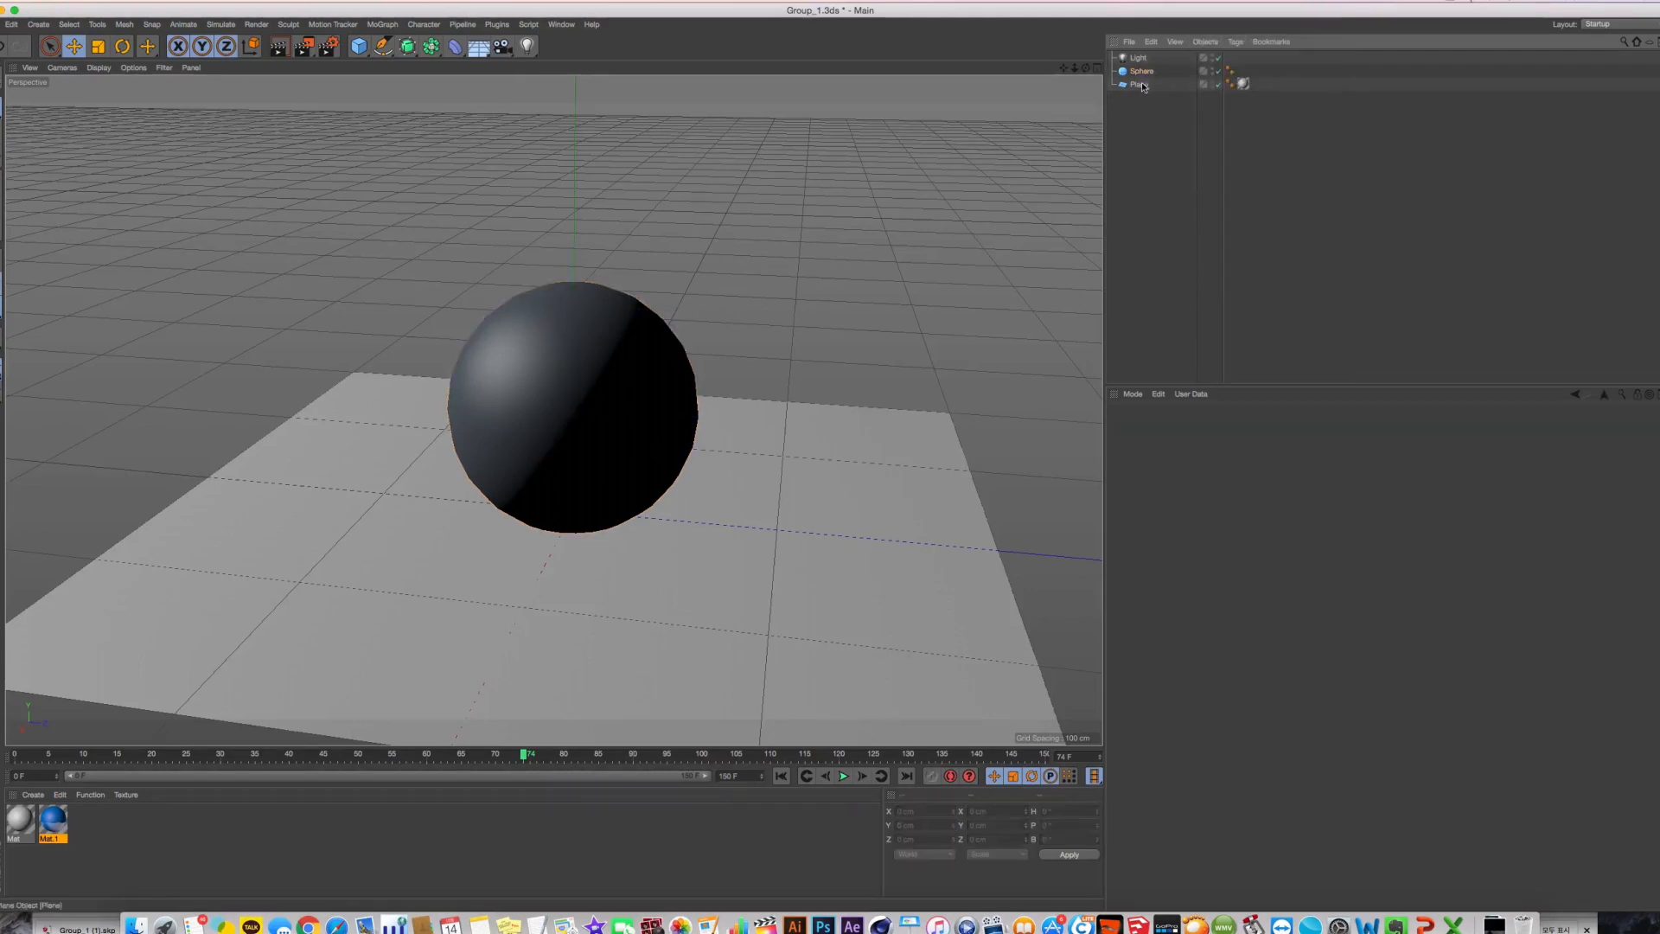
left_click_drag(58, 821, 1143, 74)
Try the Bake Texture command on the sphere and review the new tag's Options and Tag settings
left_click(1205, 42)
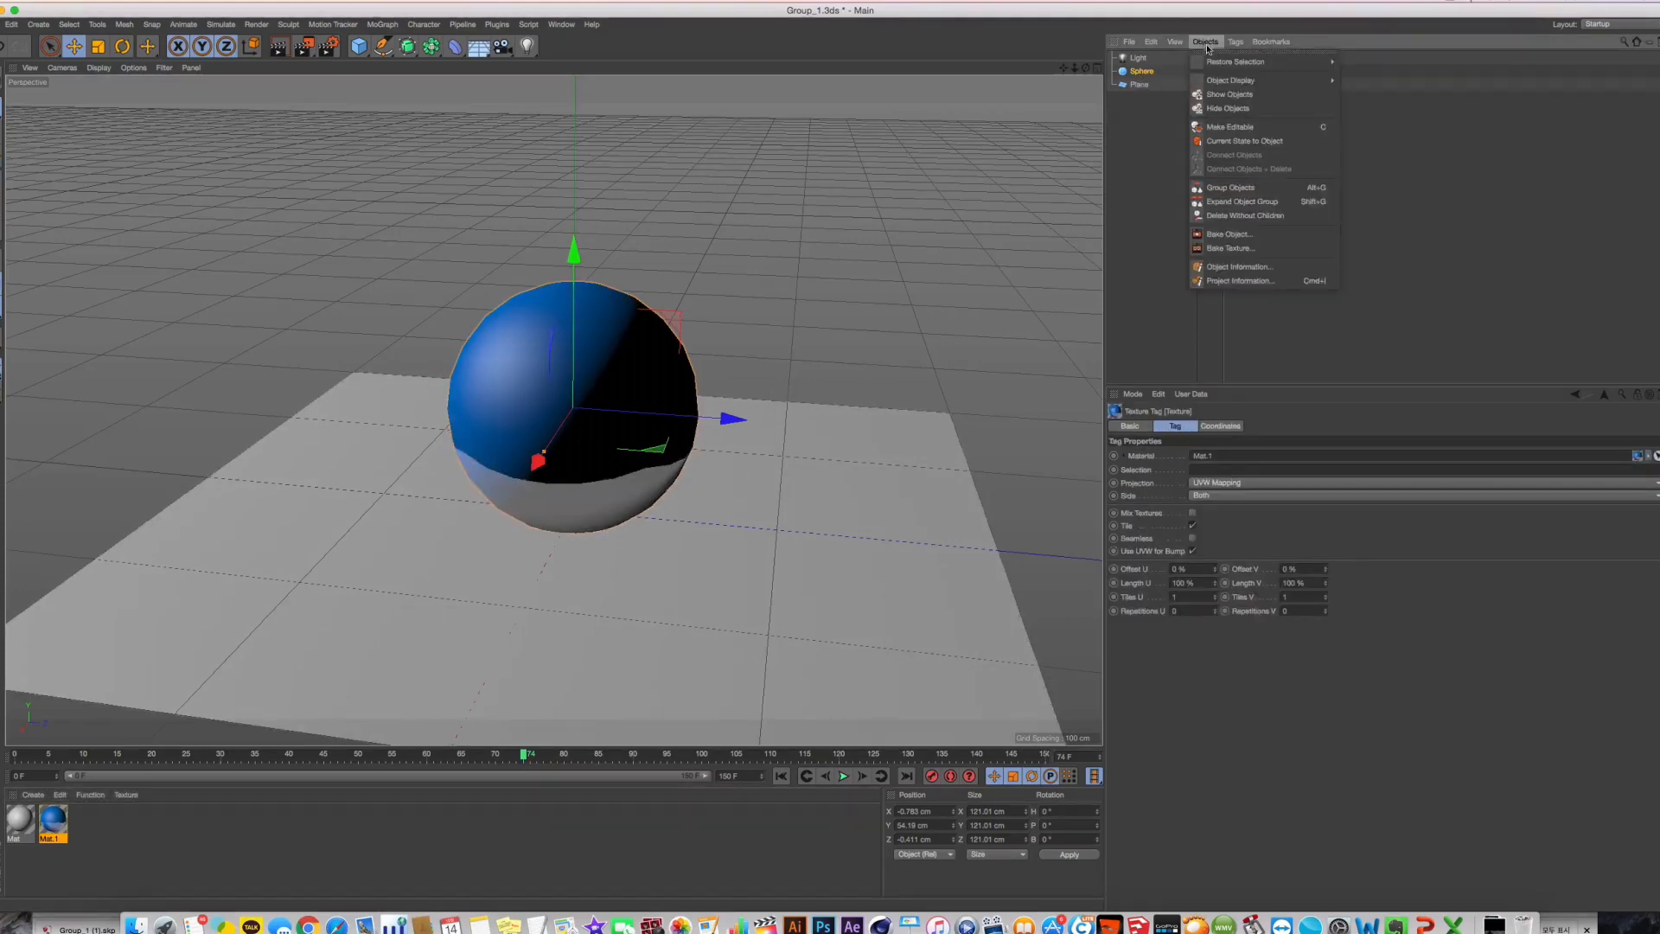
left_click(1245, 249)
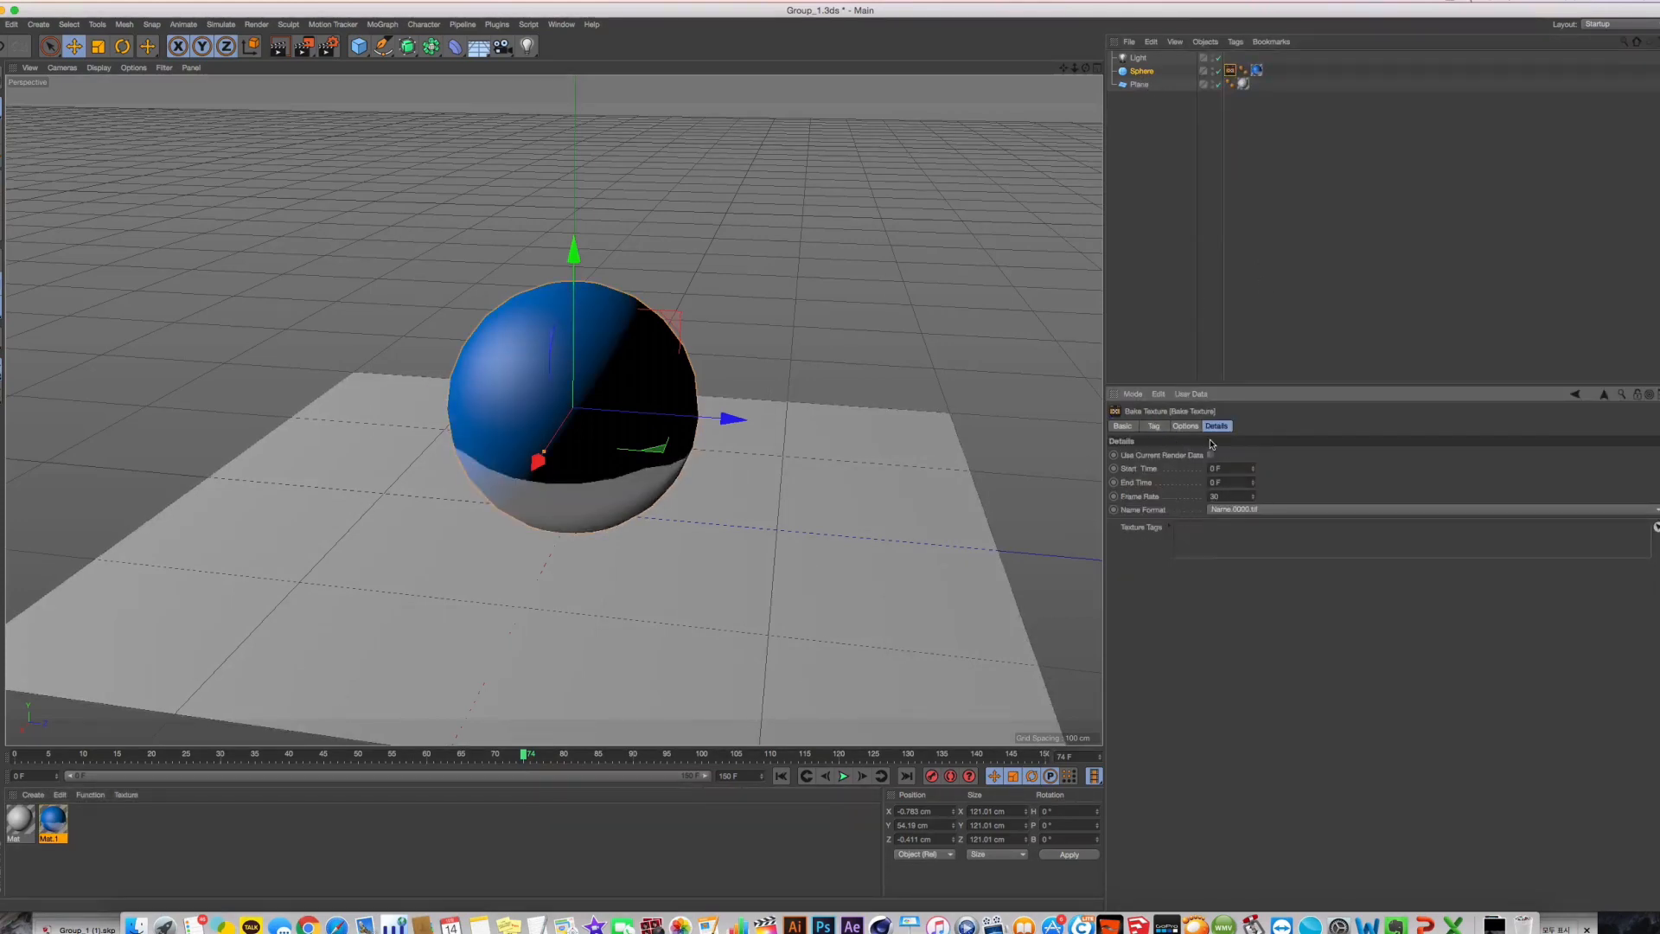
left_click(1185, 425)
left_click(1153, 425)
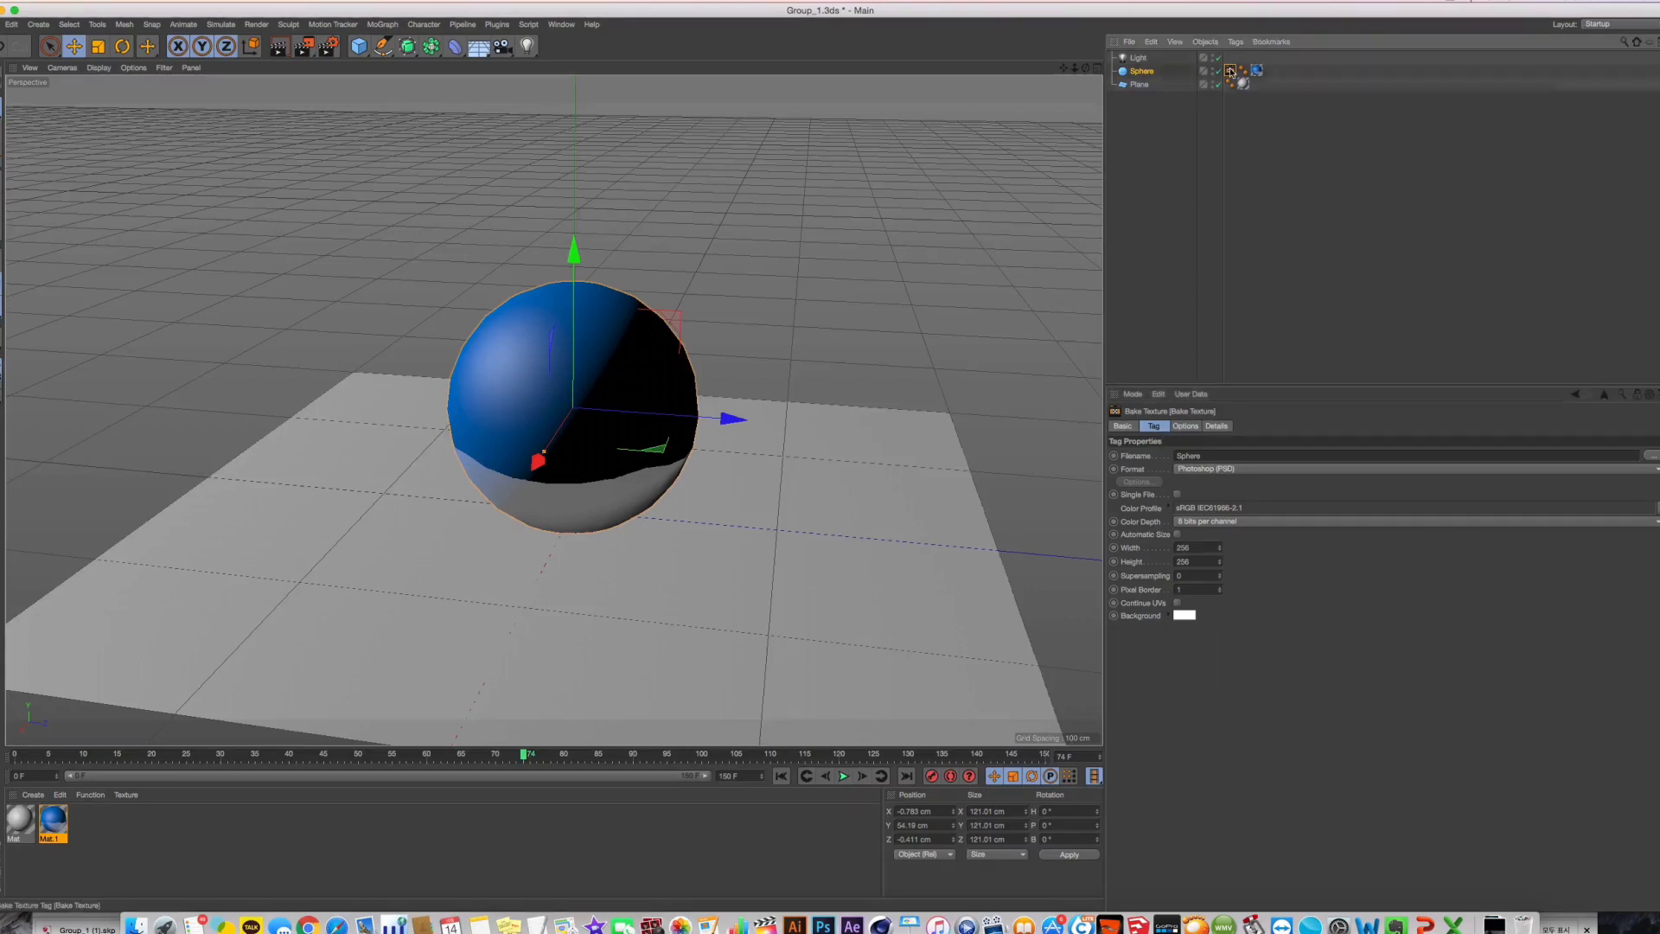
left_click(1180, 73)
Open the Bake Object settings for the sphere and set the texture format to TARGA
left_click(1206, 42)
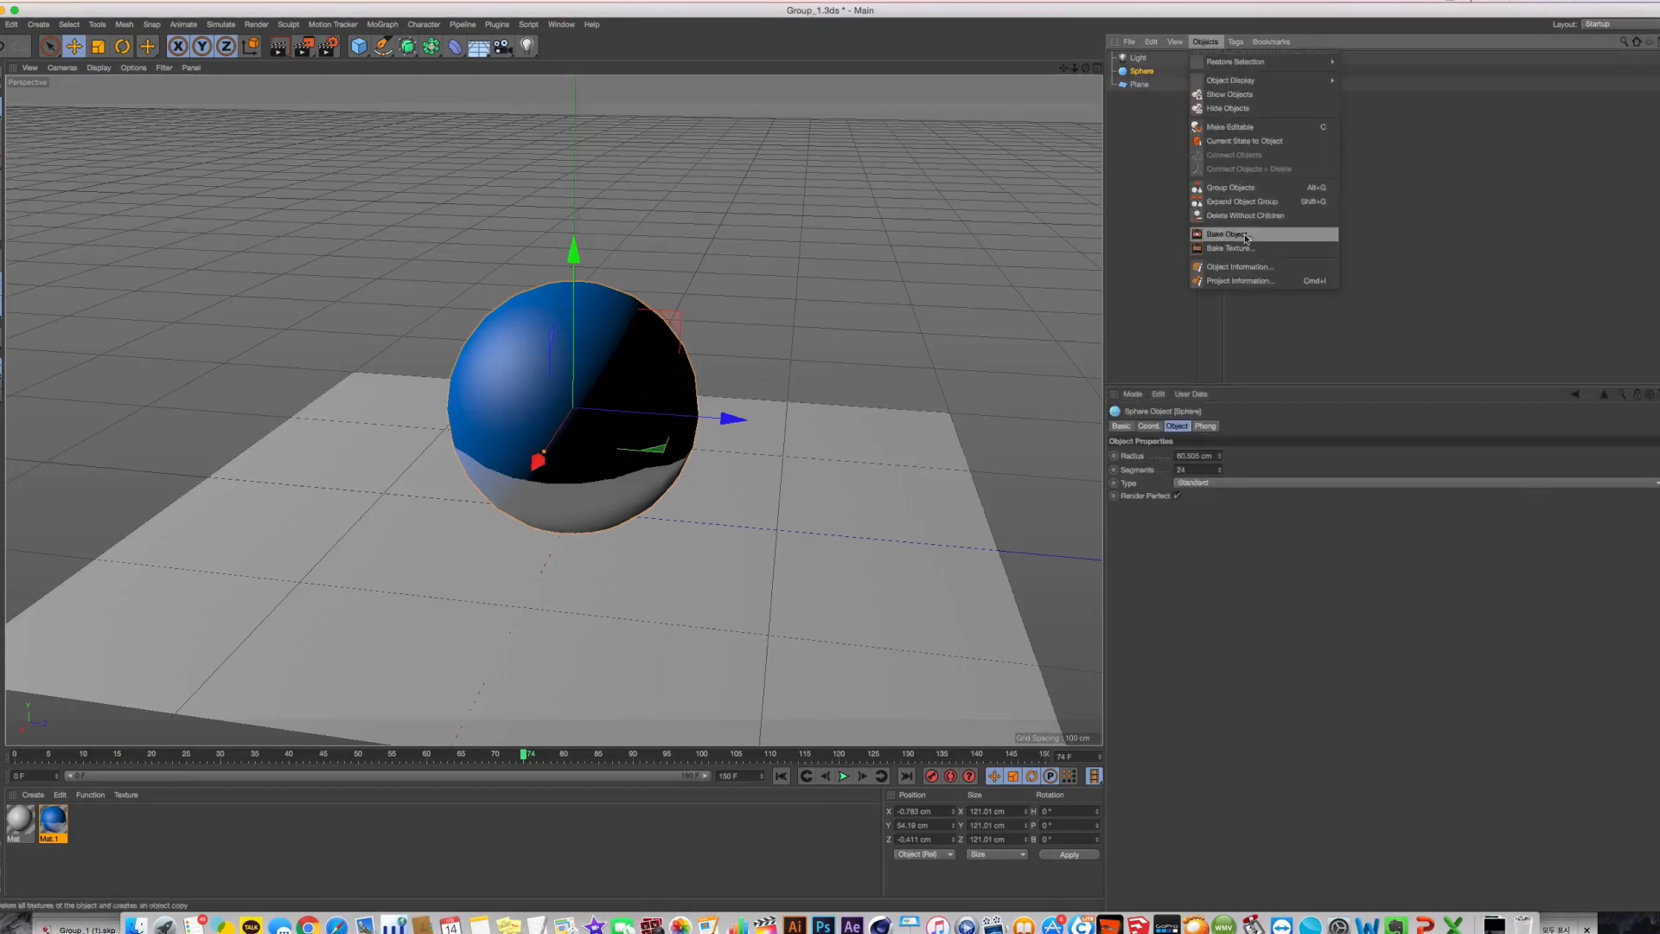
left_click(1245, 235)
left_click_drag(1227, 154, 1002, 260)
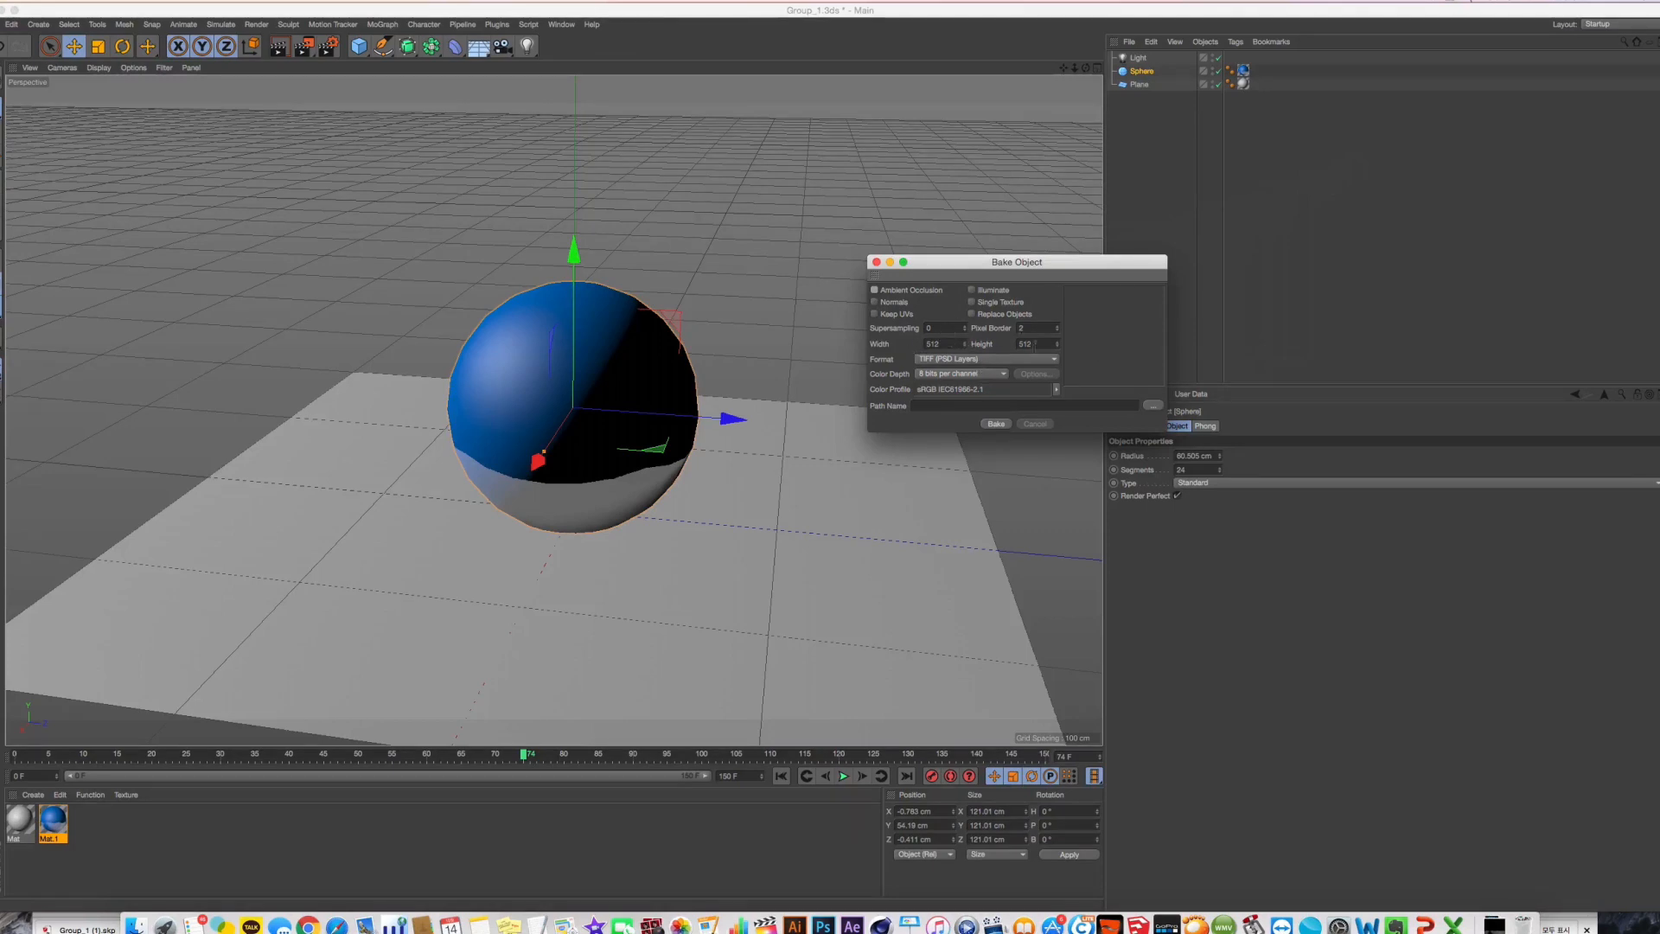
left_click(974, 361)
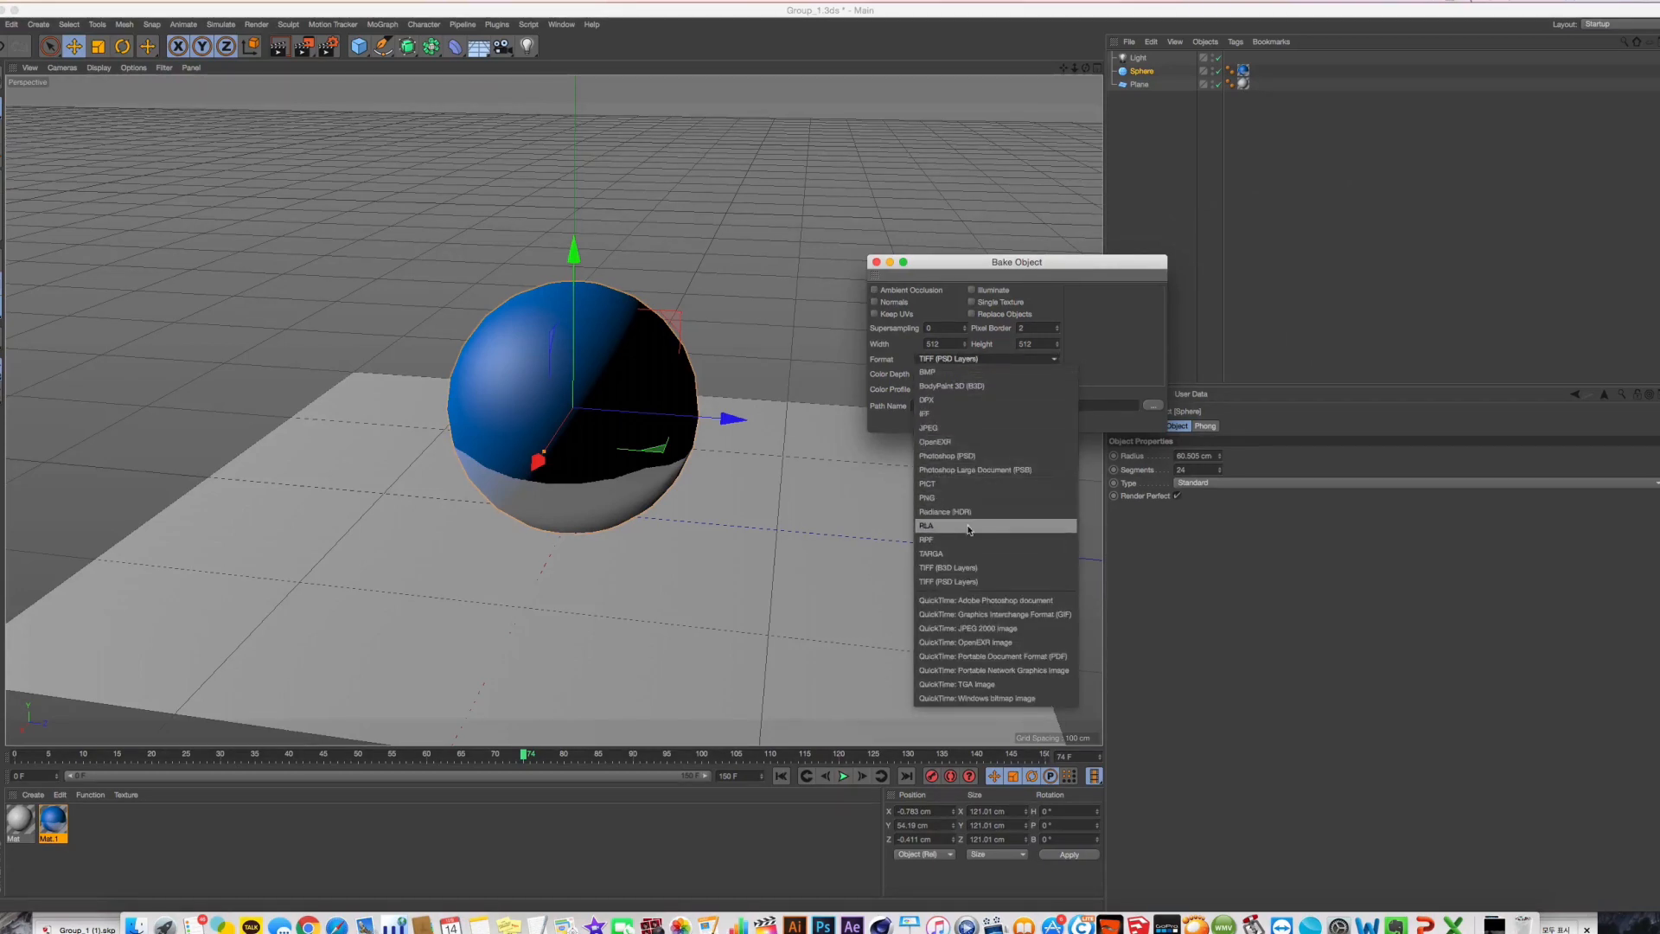
left_click(971, 553)
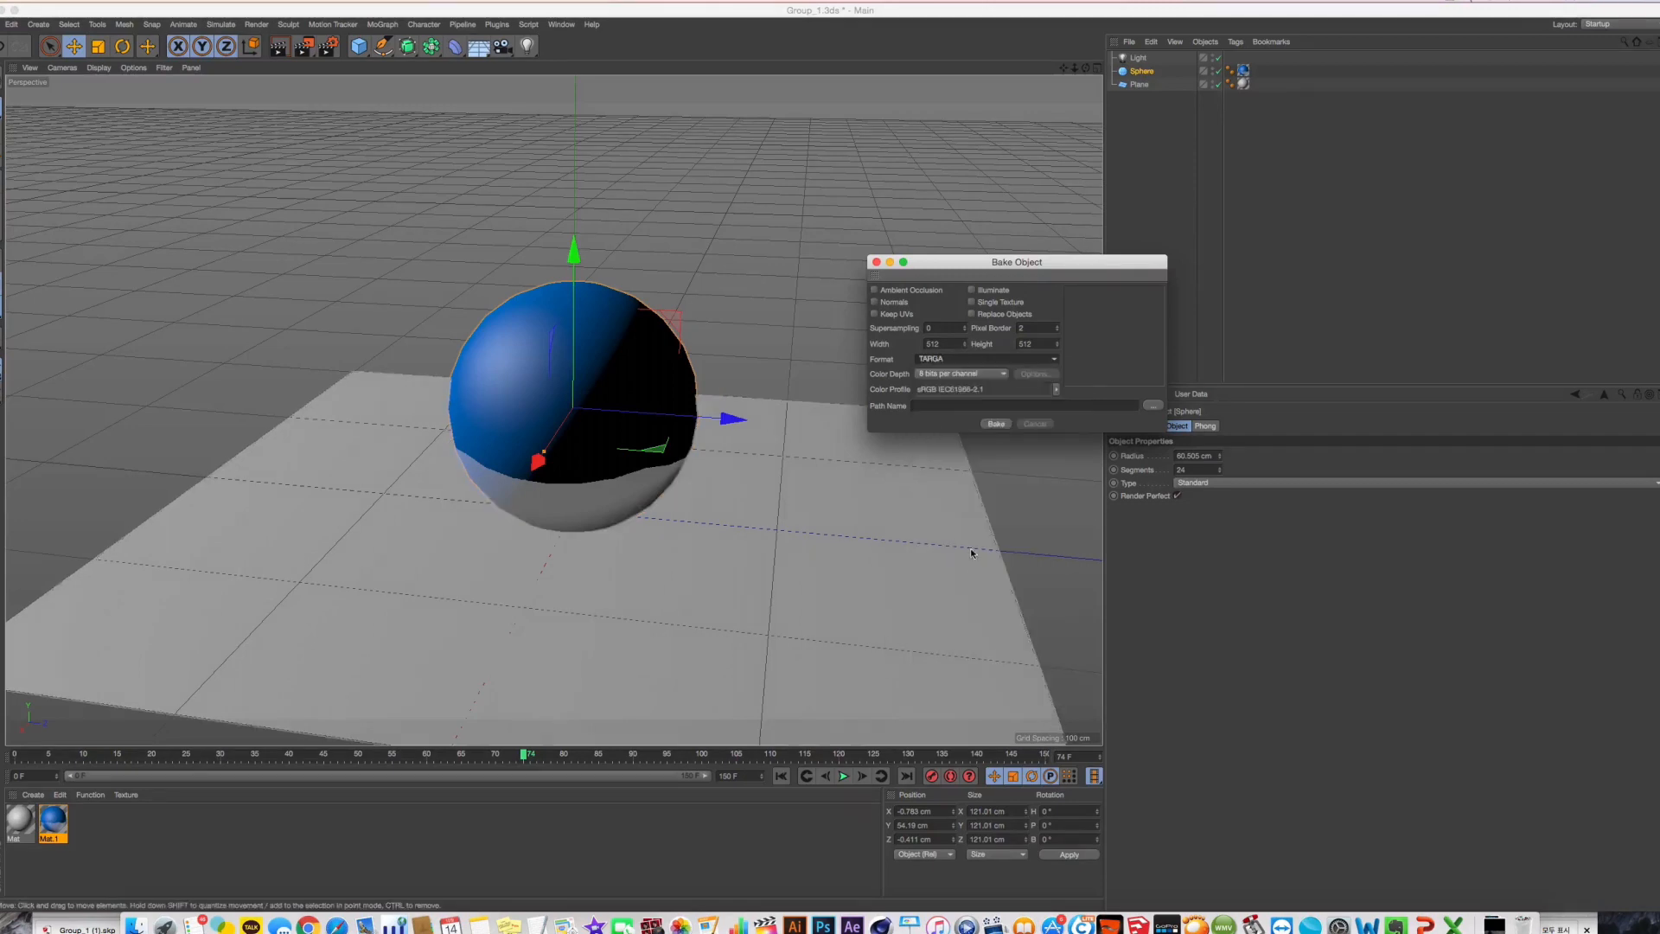
Set the bake's path to the Downloads folder and bake the sphere
left_click(1153, 405)
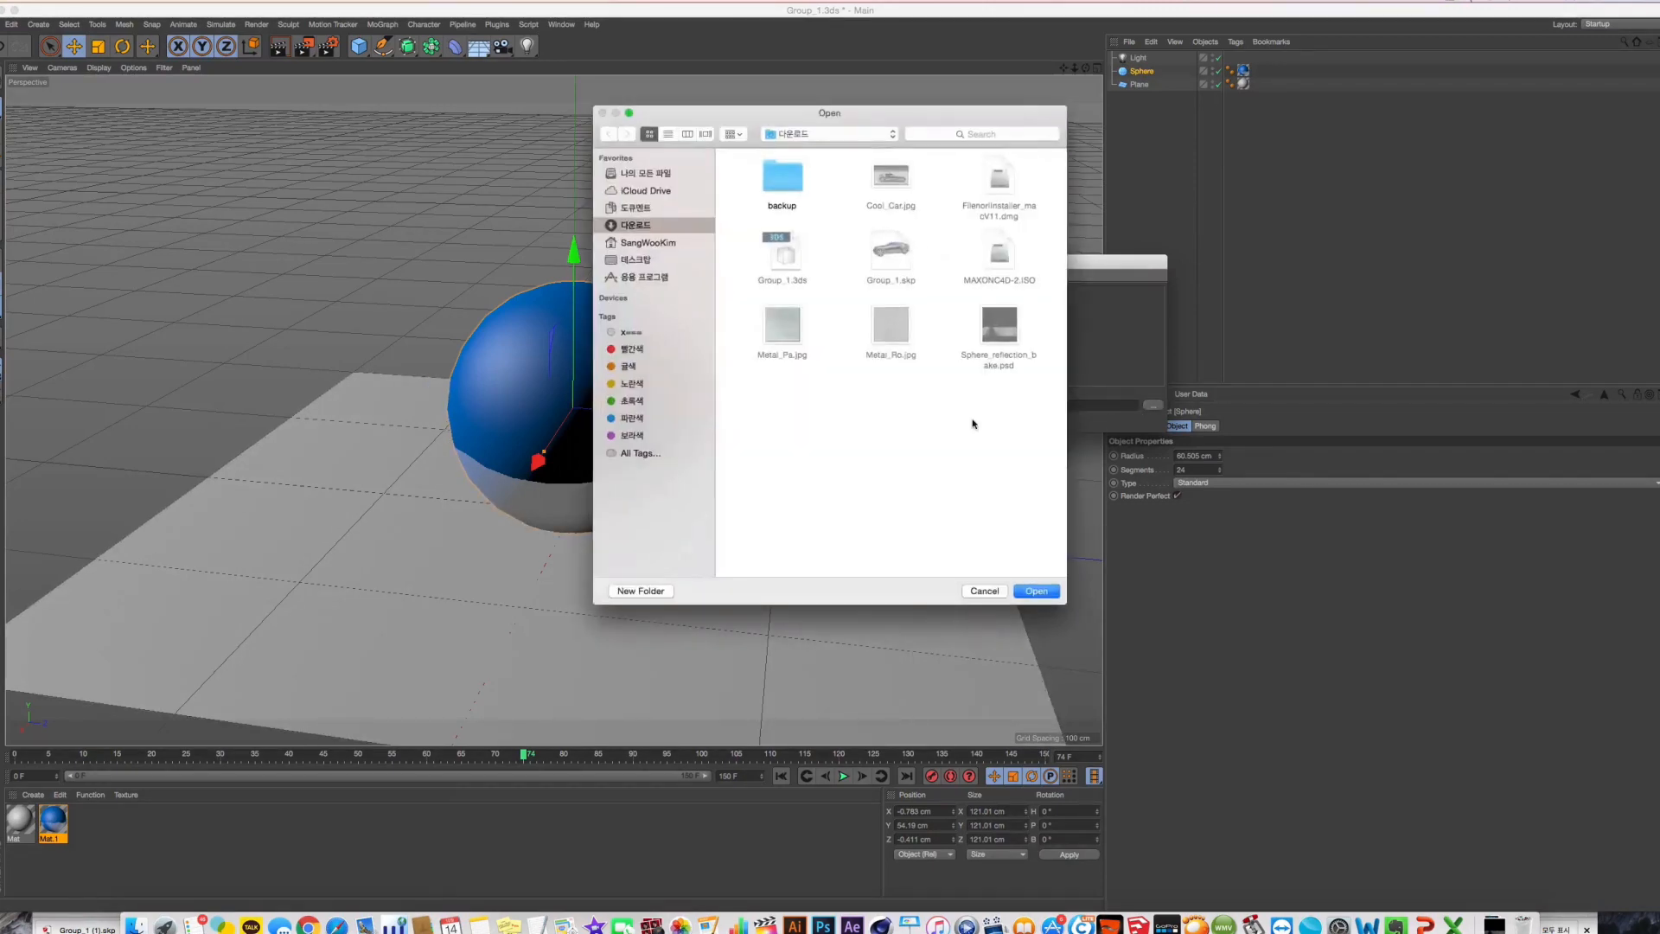
left_click(1035, 591)
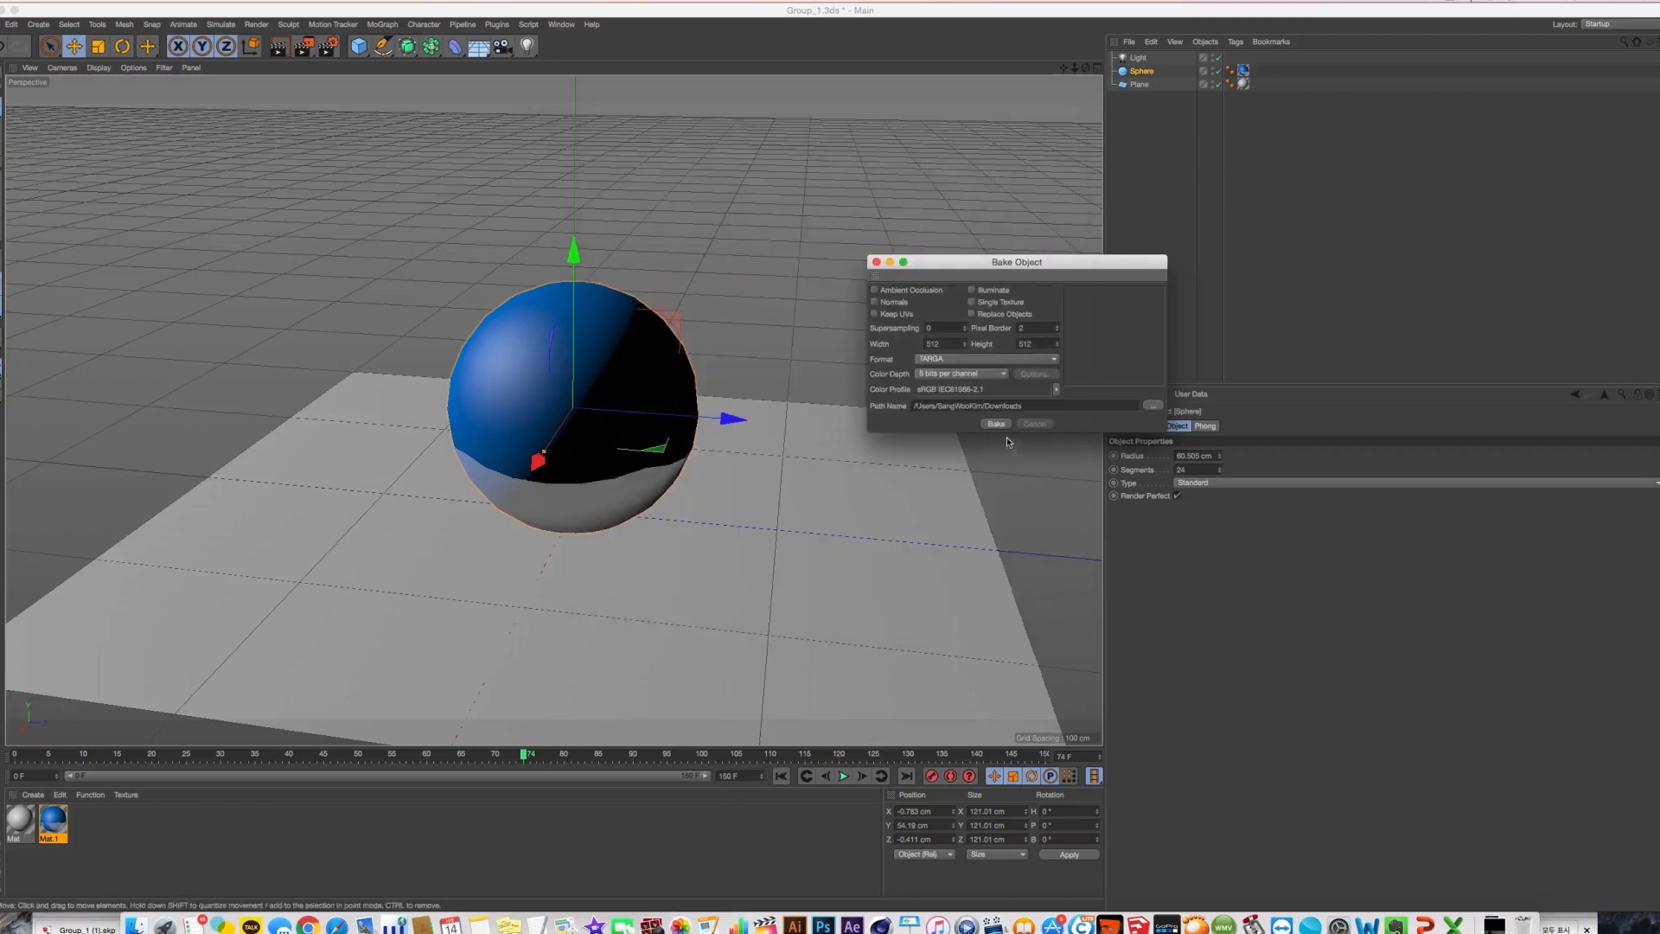
left_click(996, 422)
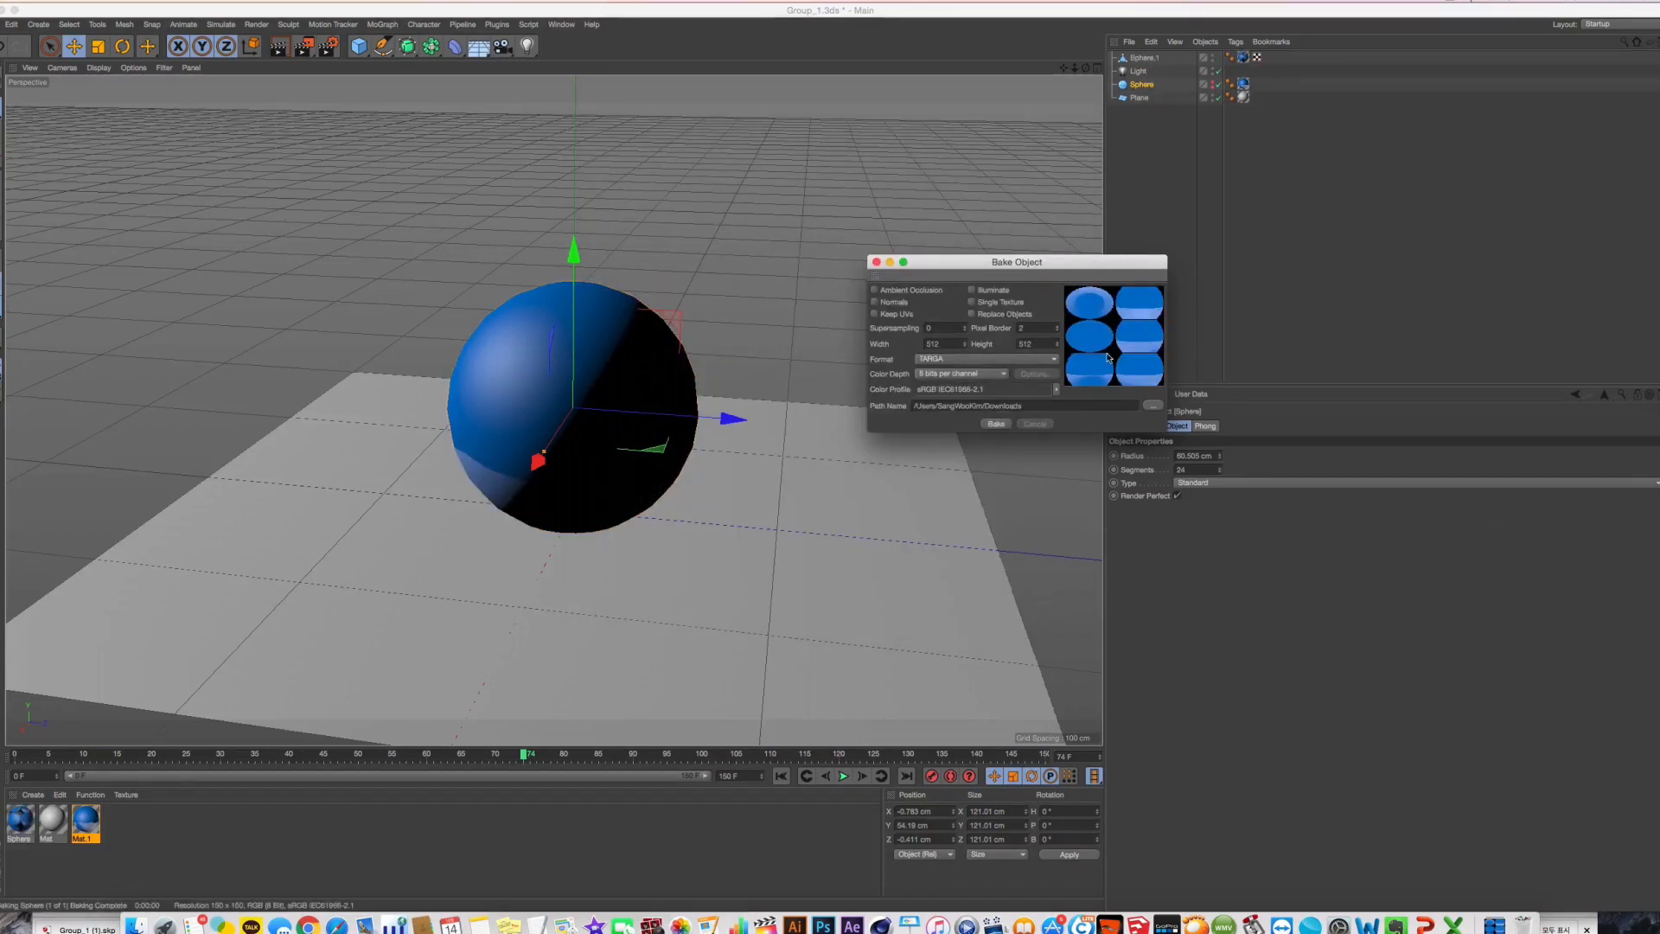
Raise the baked sphere copy off the plane to about Y 109 cm and render the view
left_click(1146, 57)
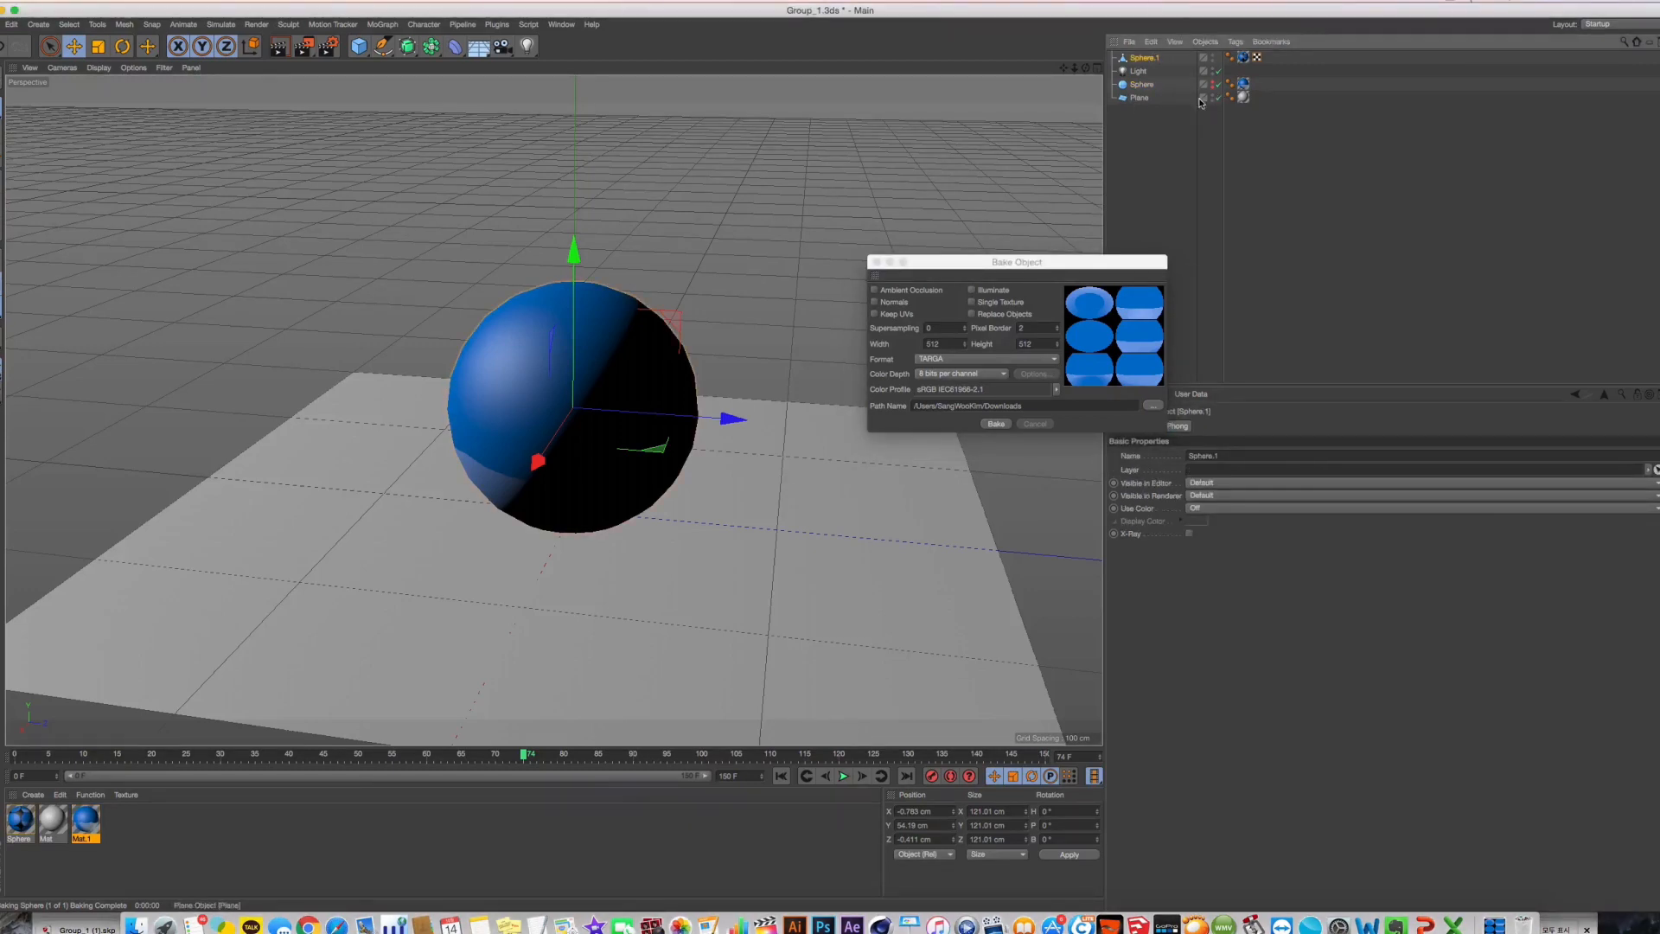
left_click_drag(743, 346, 649, 224)
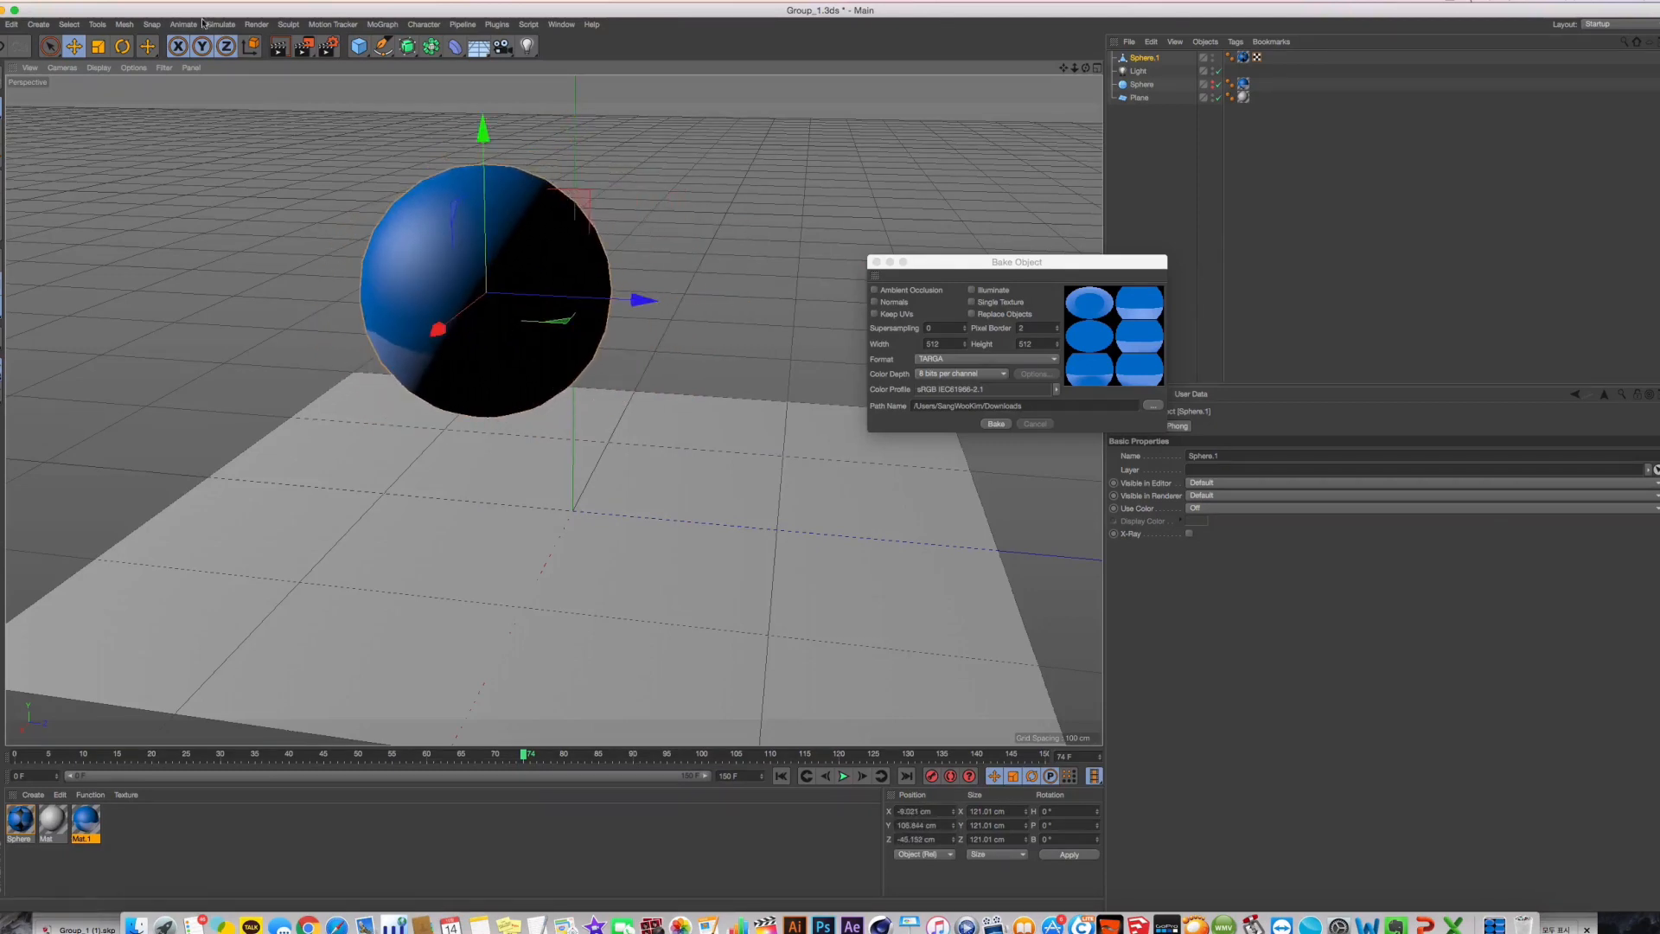
left_click(276, 46)
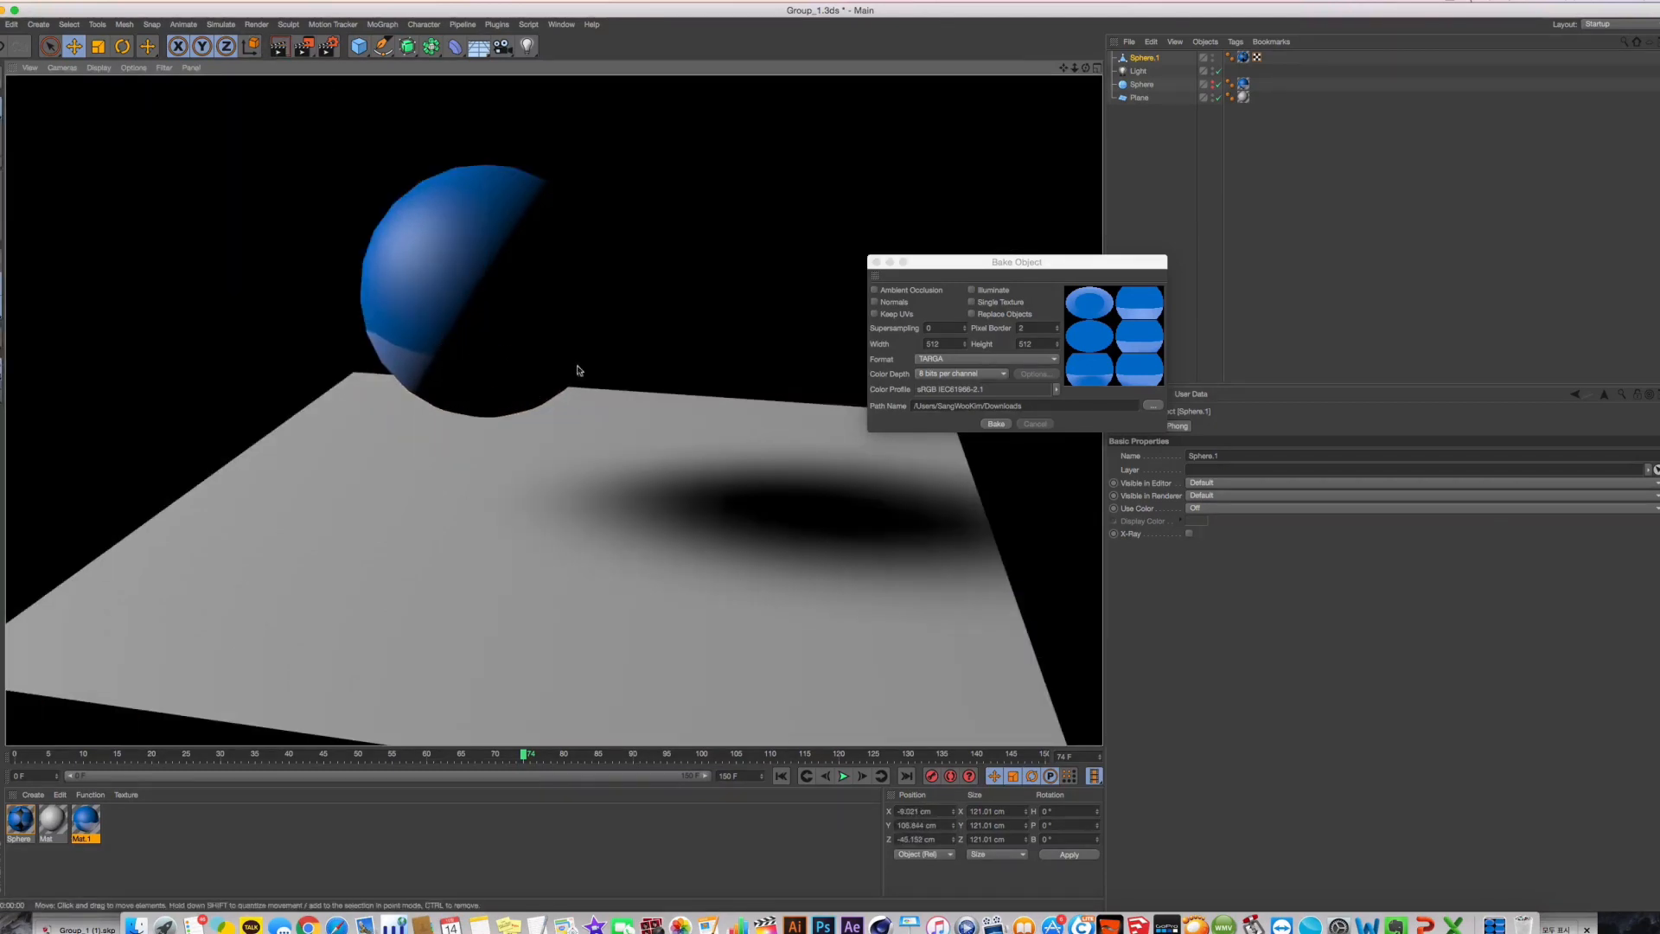
left_click(510, 315)
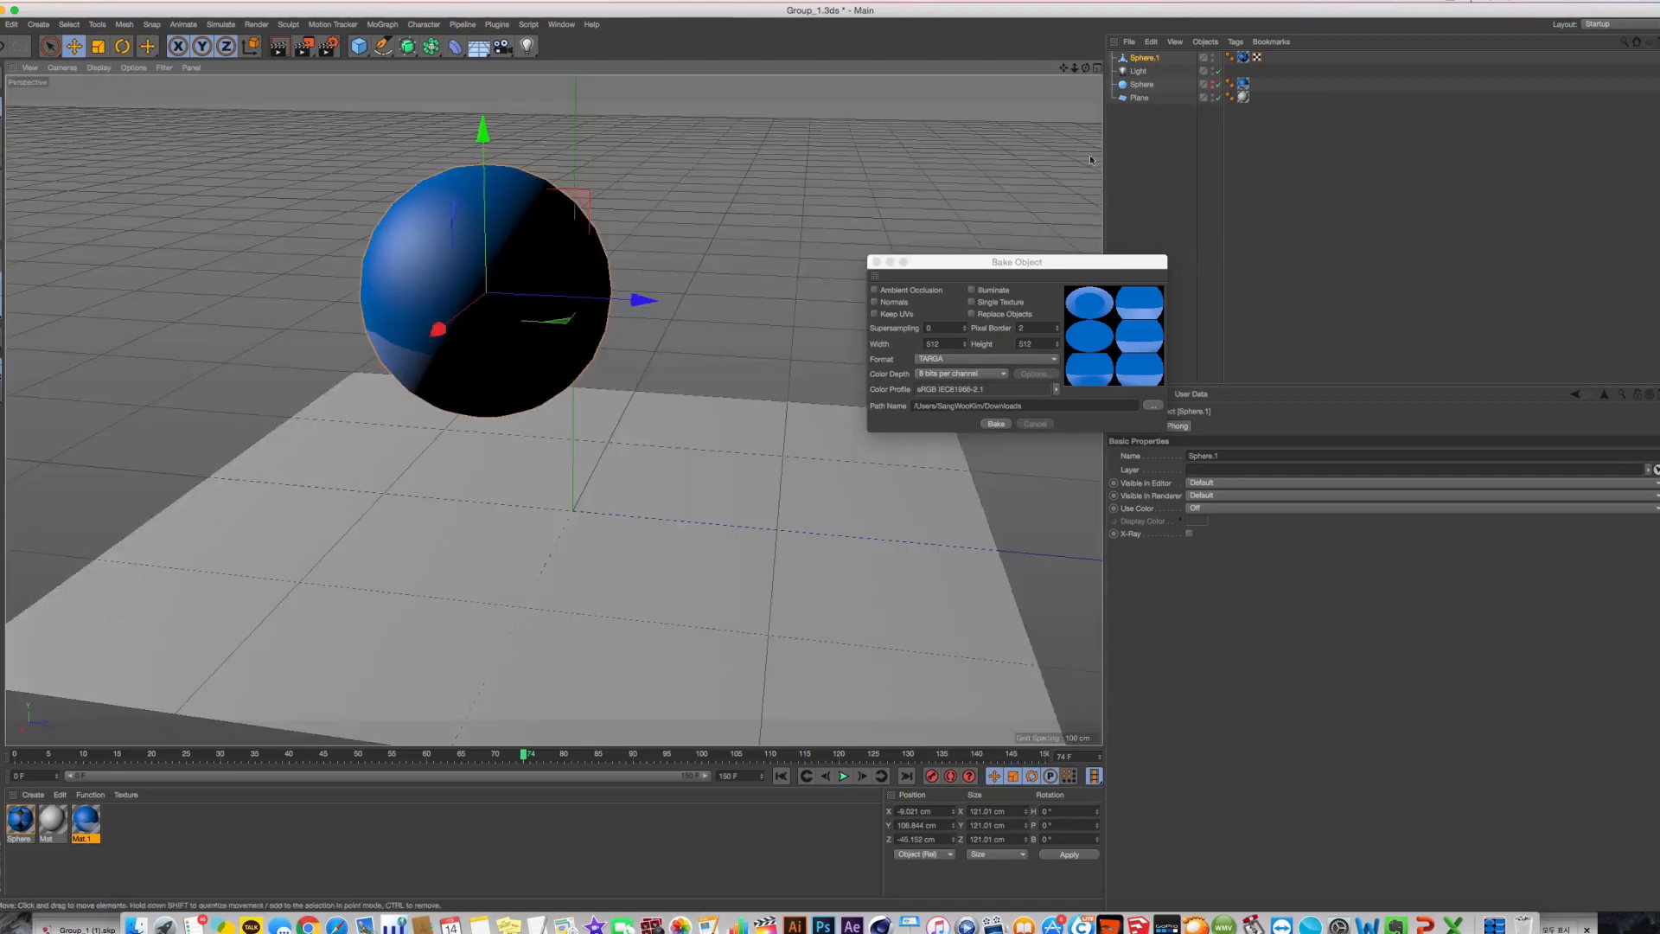
Unhide the original sphere, move it beside the baked copy at about Y 111 cm, and render both for comparison
left_click(1214, 84)
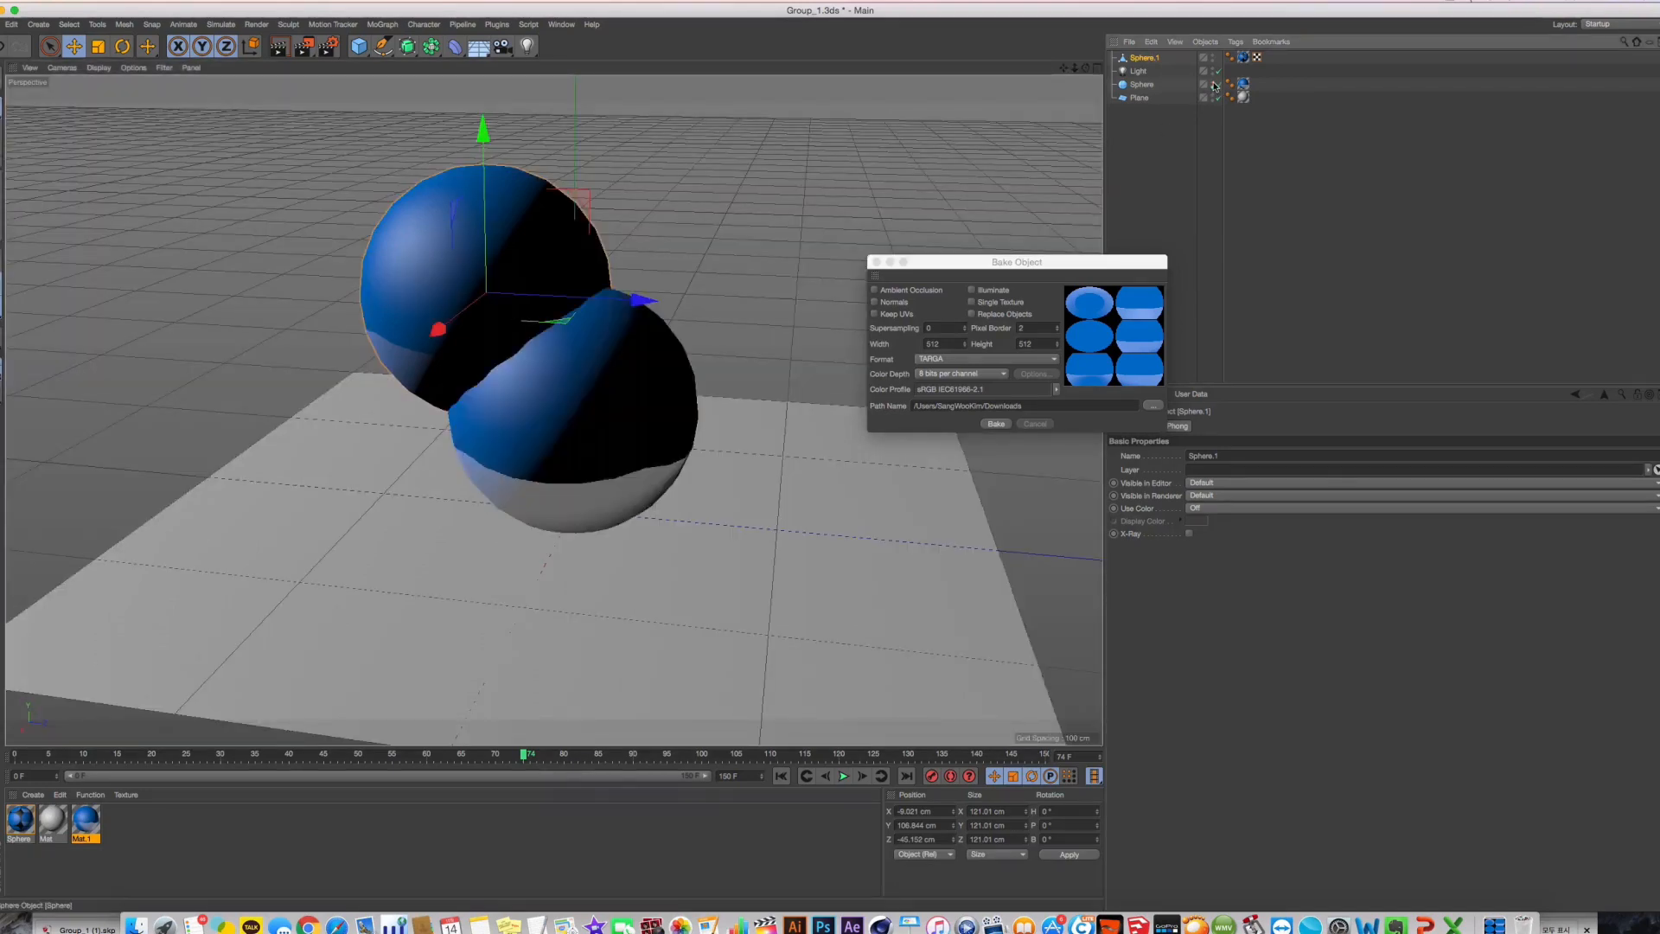
left_click_drag(588, 432, 802, 293)
left_click(277, 46)
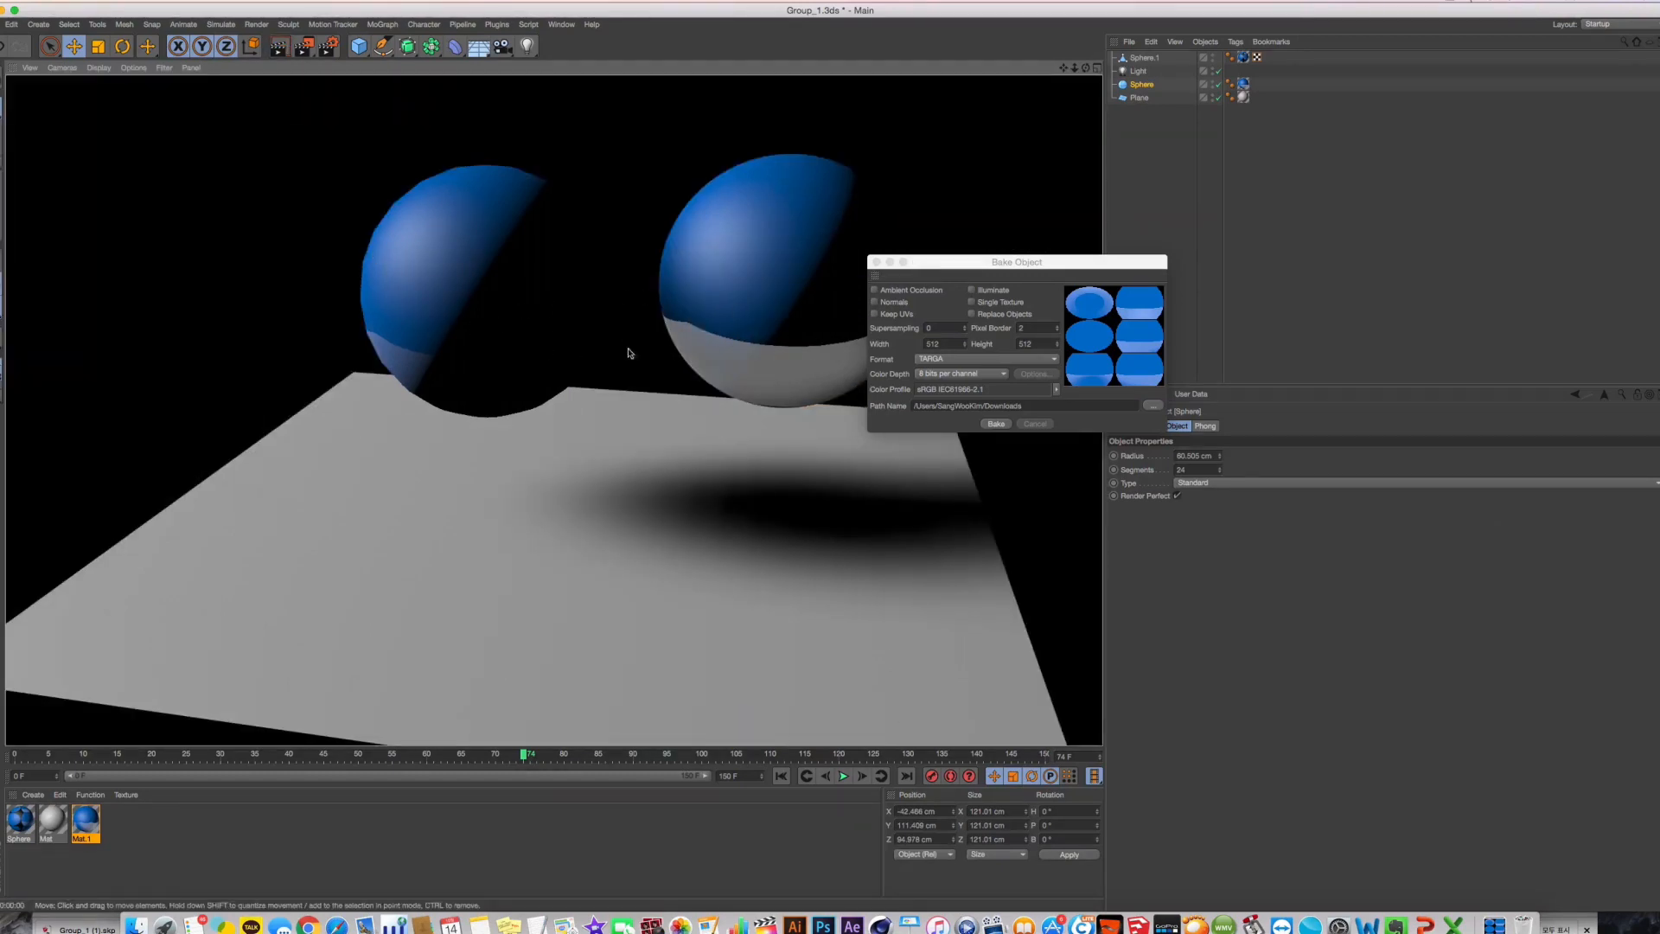
left_click(482, 303)
left_click(491, 321)
Examine the baked sphere's material and the bitmap used as its color texture
left_click_drag(489, 321, 761, 363, "alt")
double_click(1246, 60)
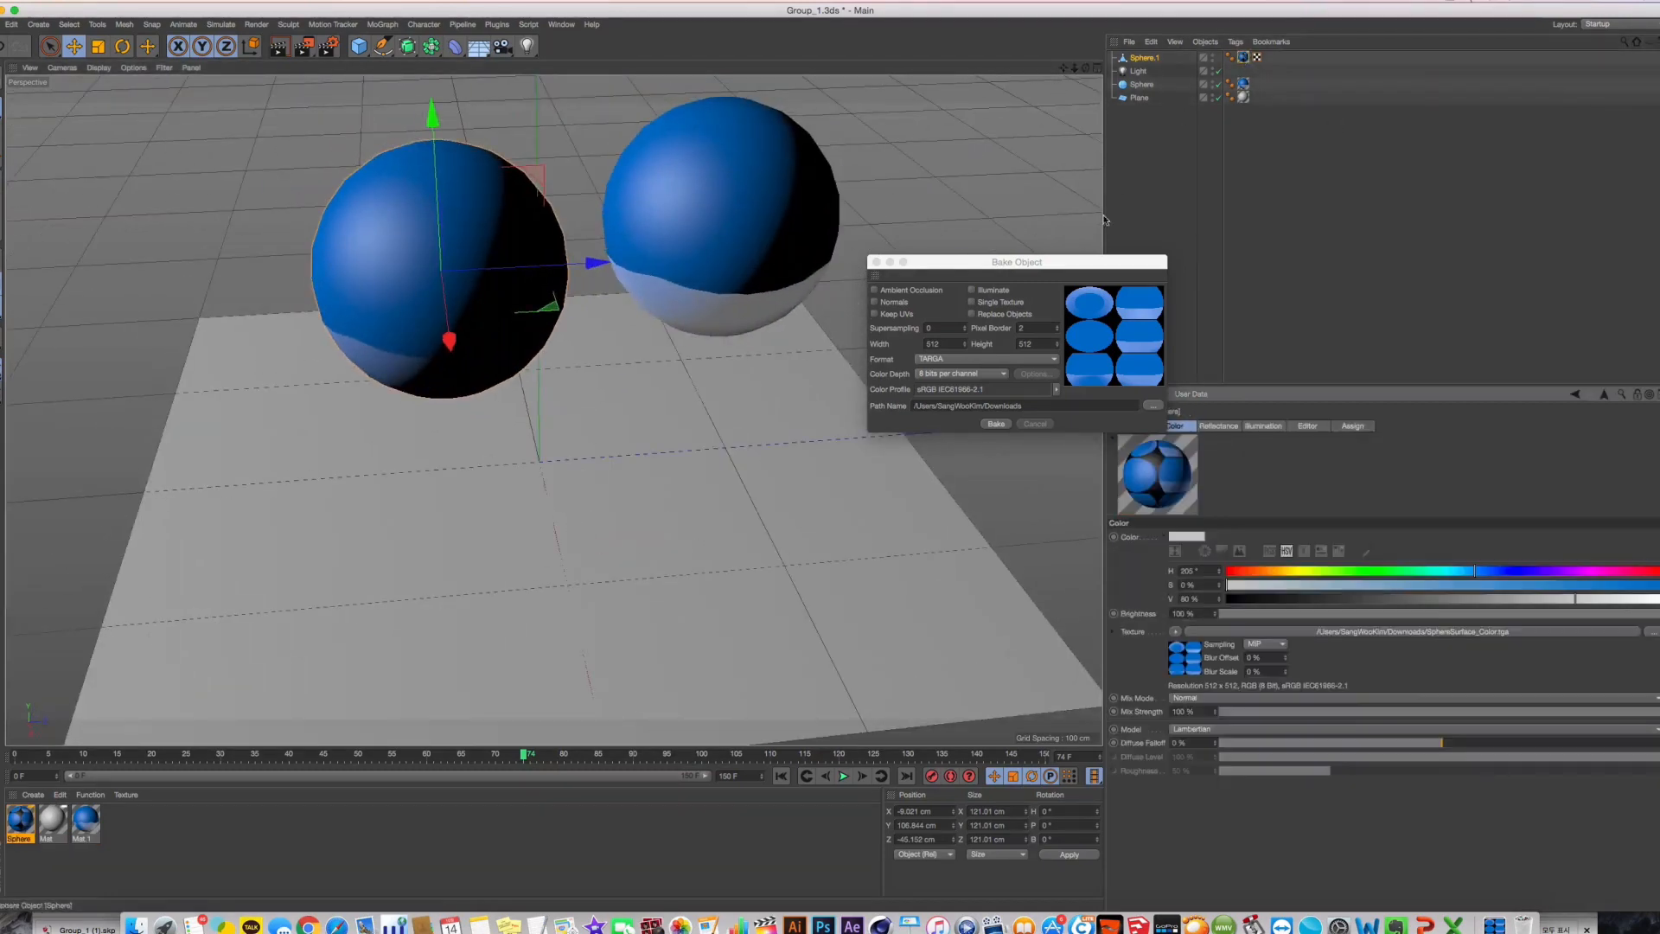
left_click(1191, 666)
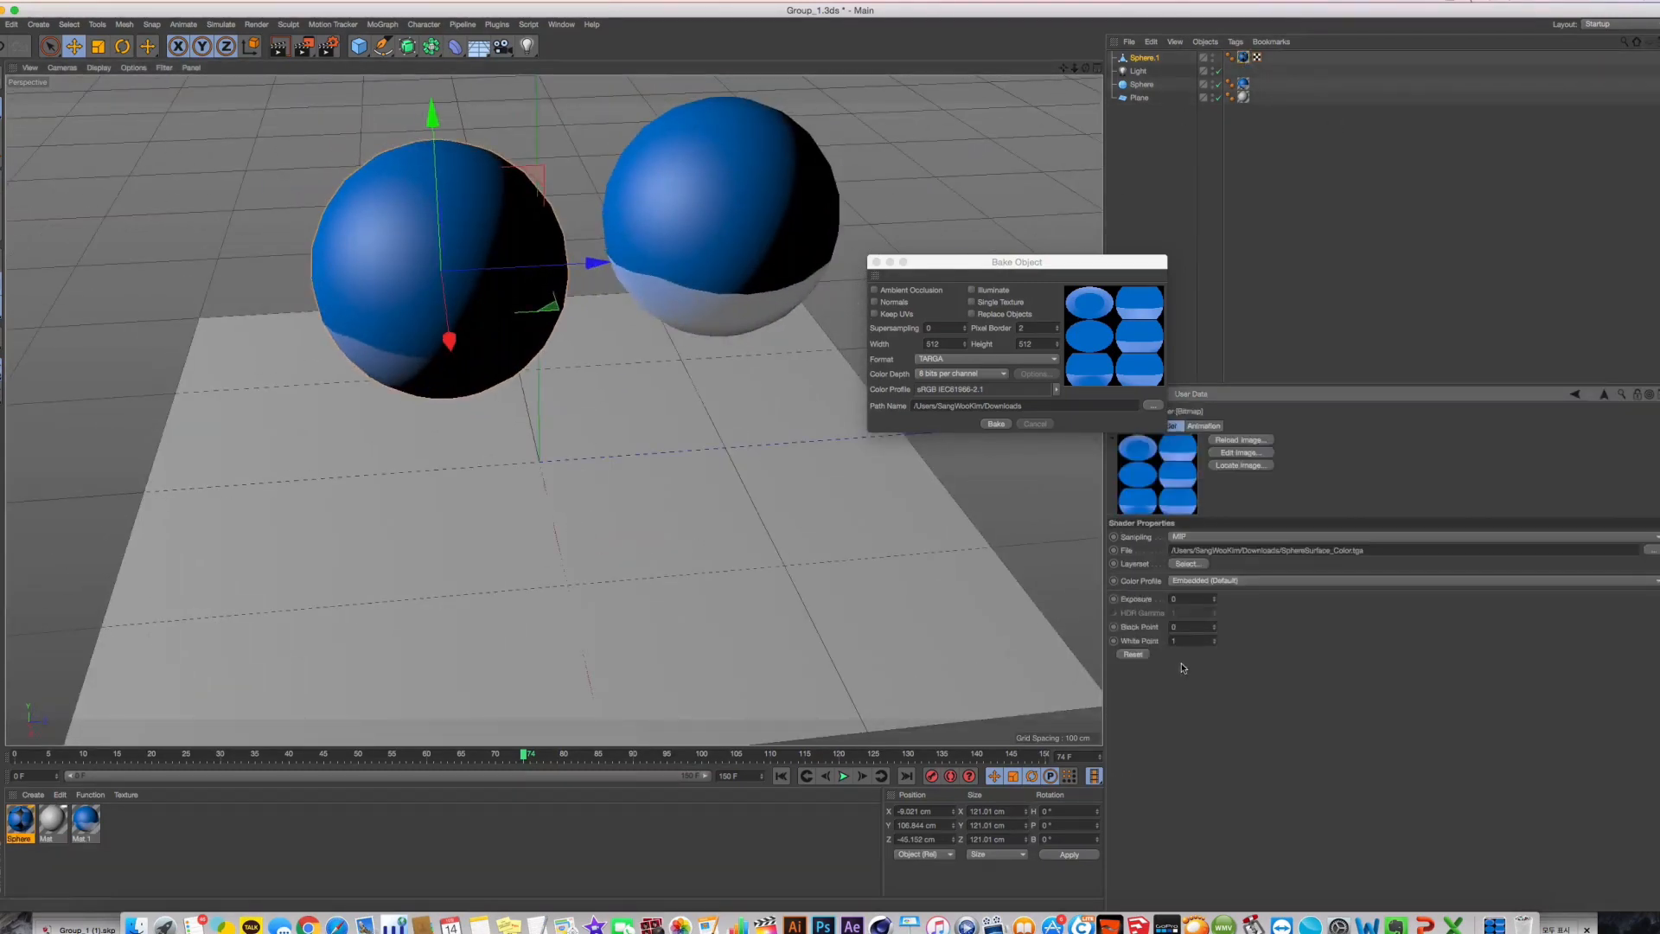
Close the Bake Object settings and render both spheres from a low viewing angle
left_click(876, 261)
left_click_drag(598, 355, 847, 298, "alt")
left_click(278, 46)
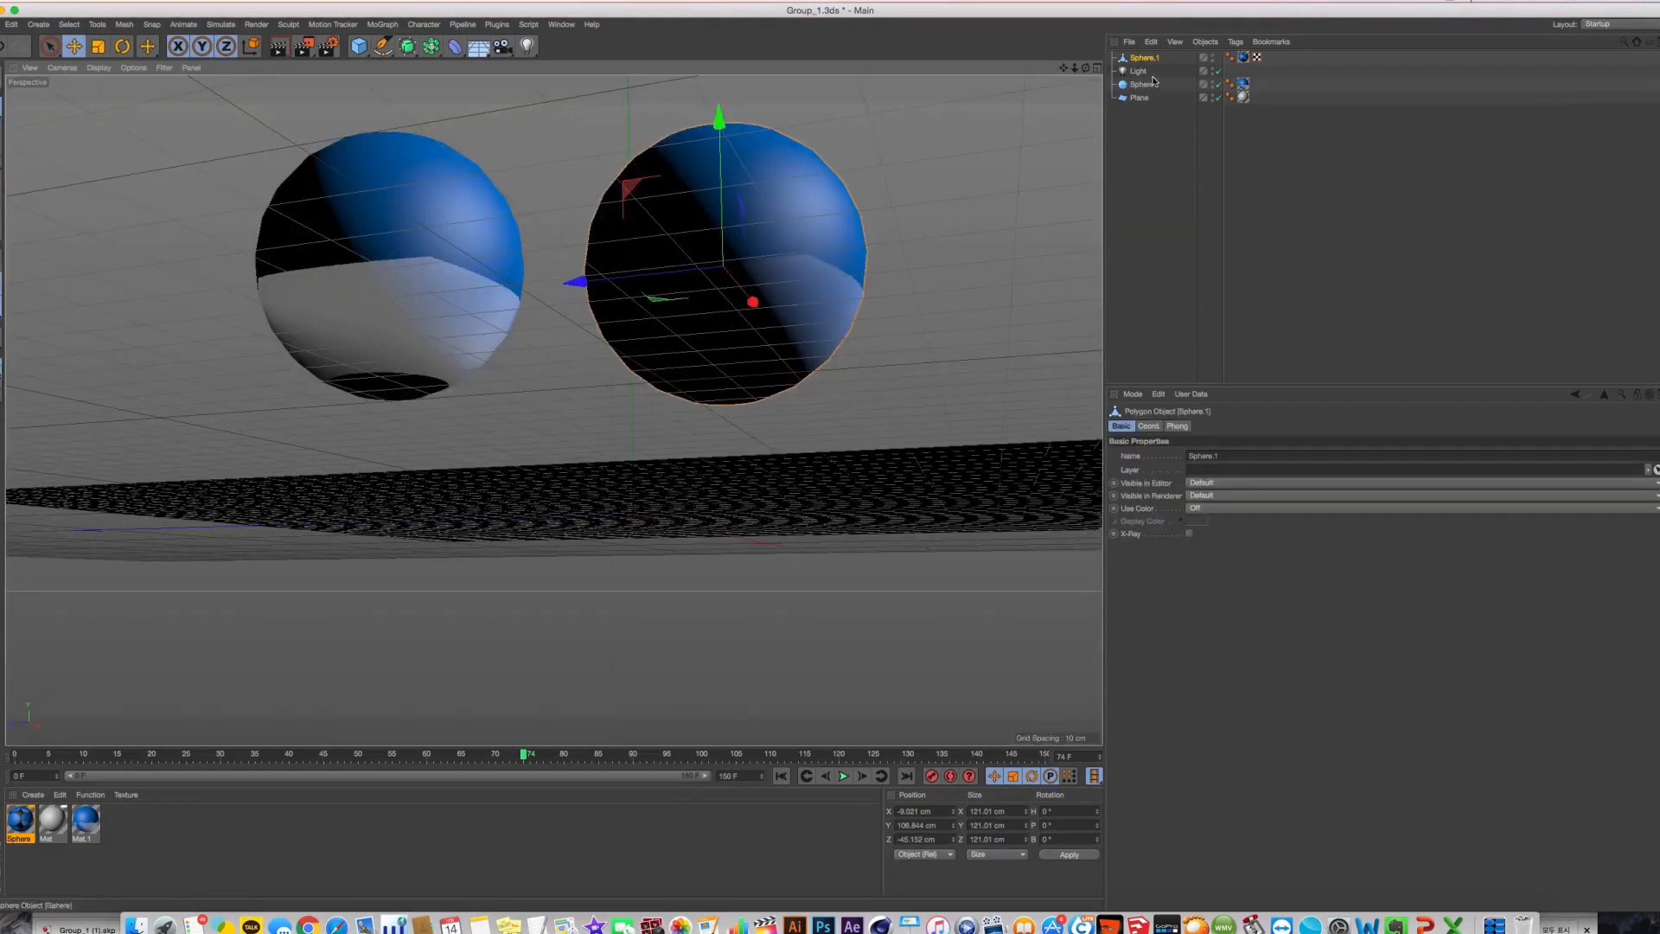
Duplicate the light and place the copy closer to the spheres, at about X -52 cm and Y 617 cm
left_click(1022, 85)
middle_click(812, 263)
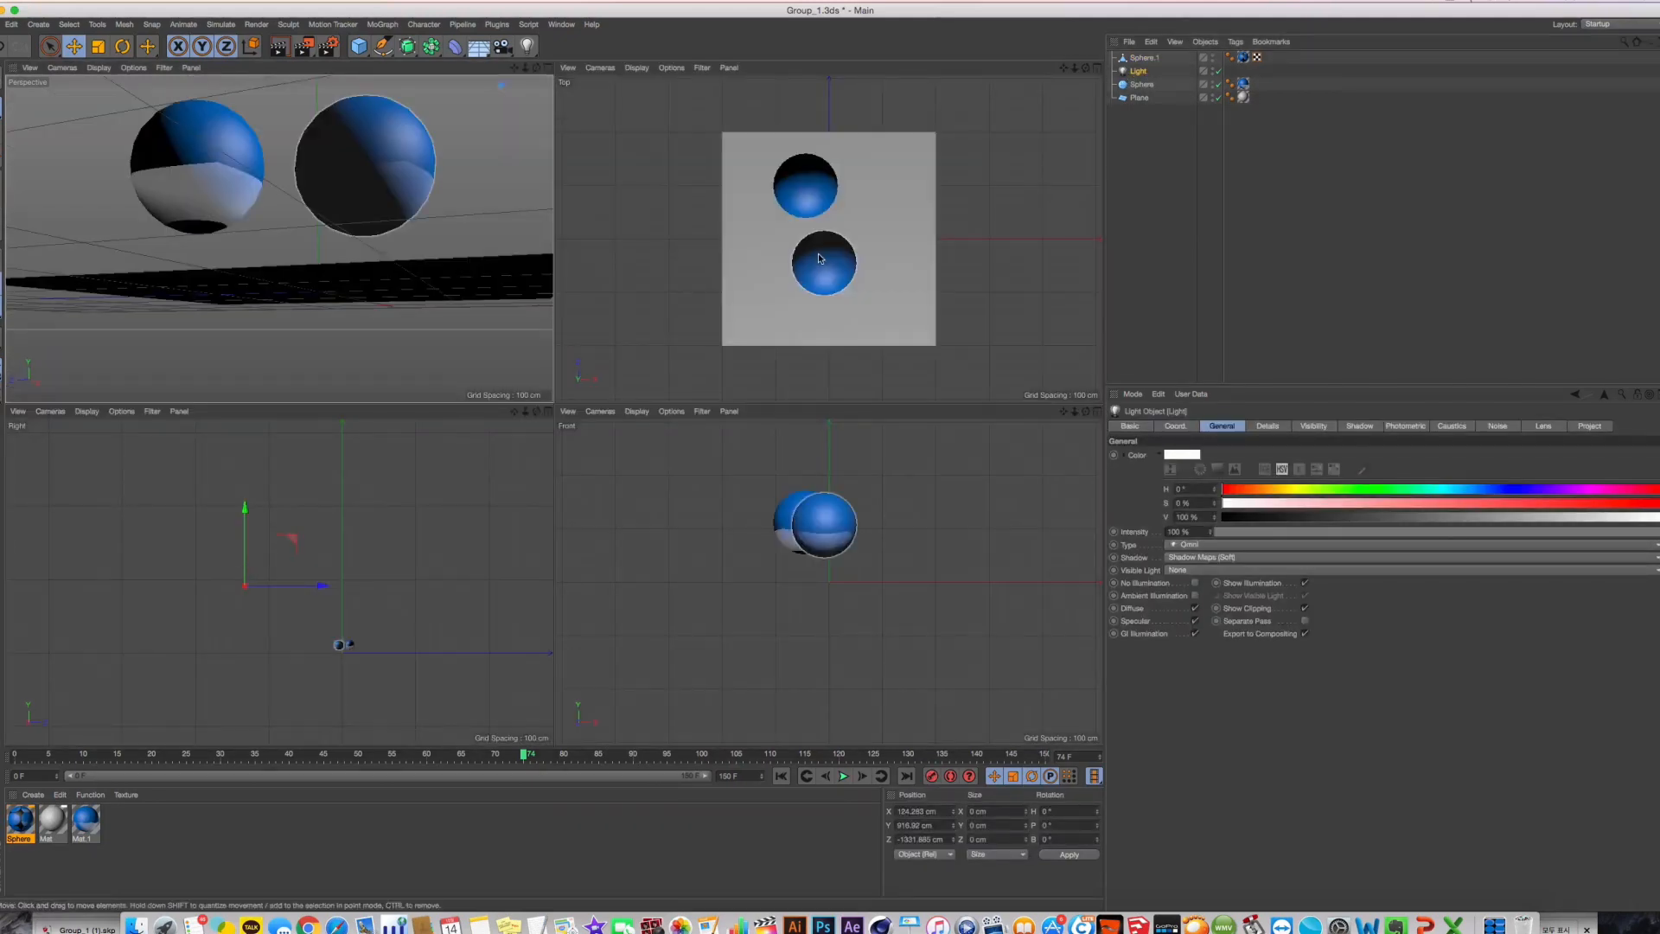
key("ctrl+c")
key("ctrl+v")
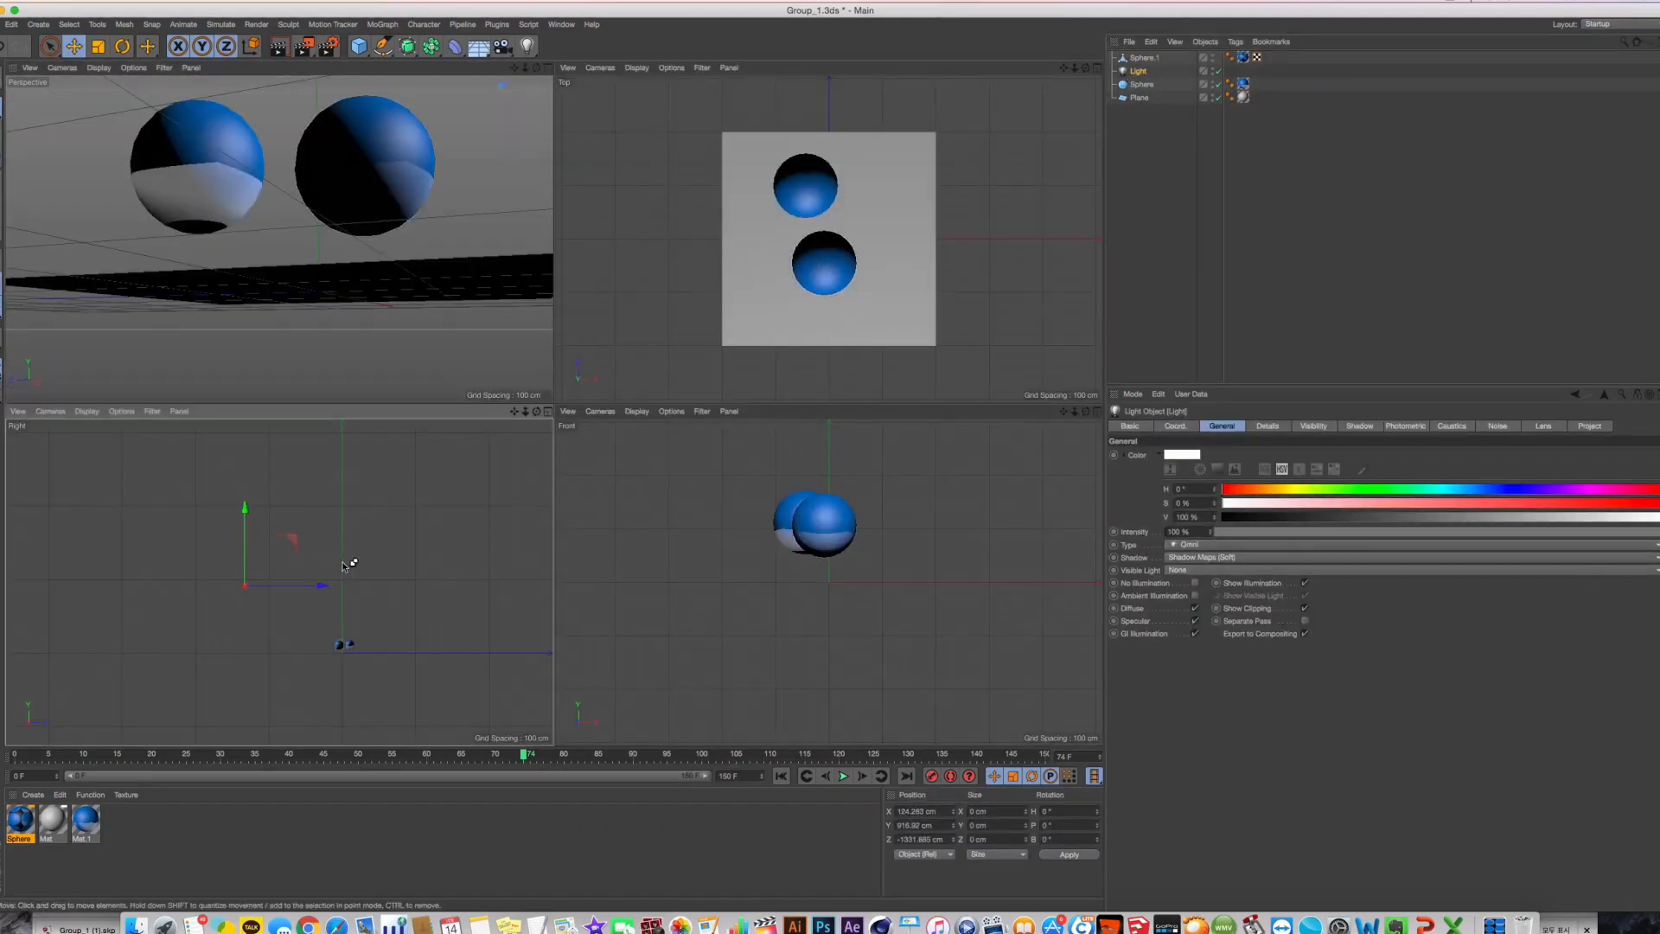
left_click(853, 292)
left_click(896, 239)
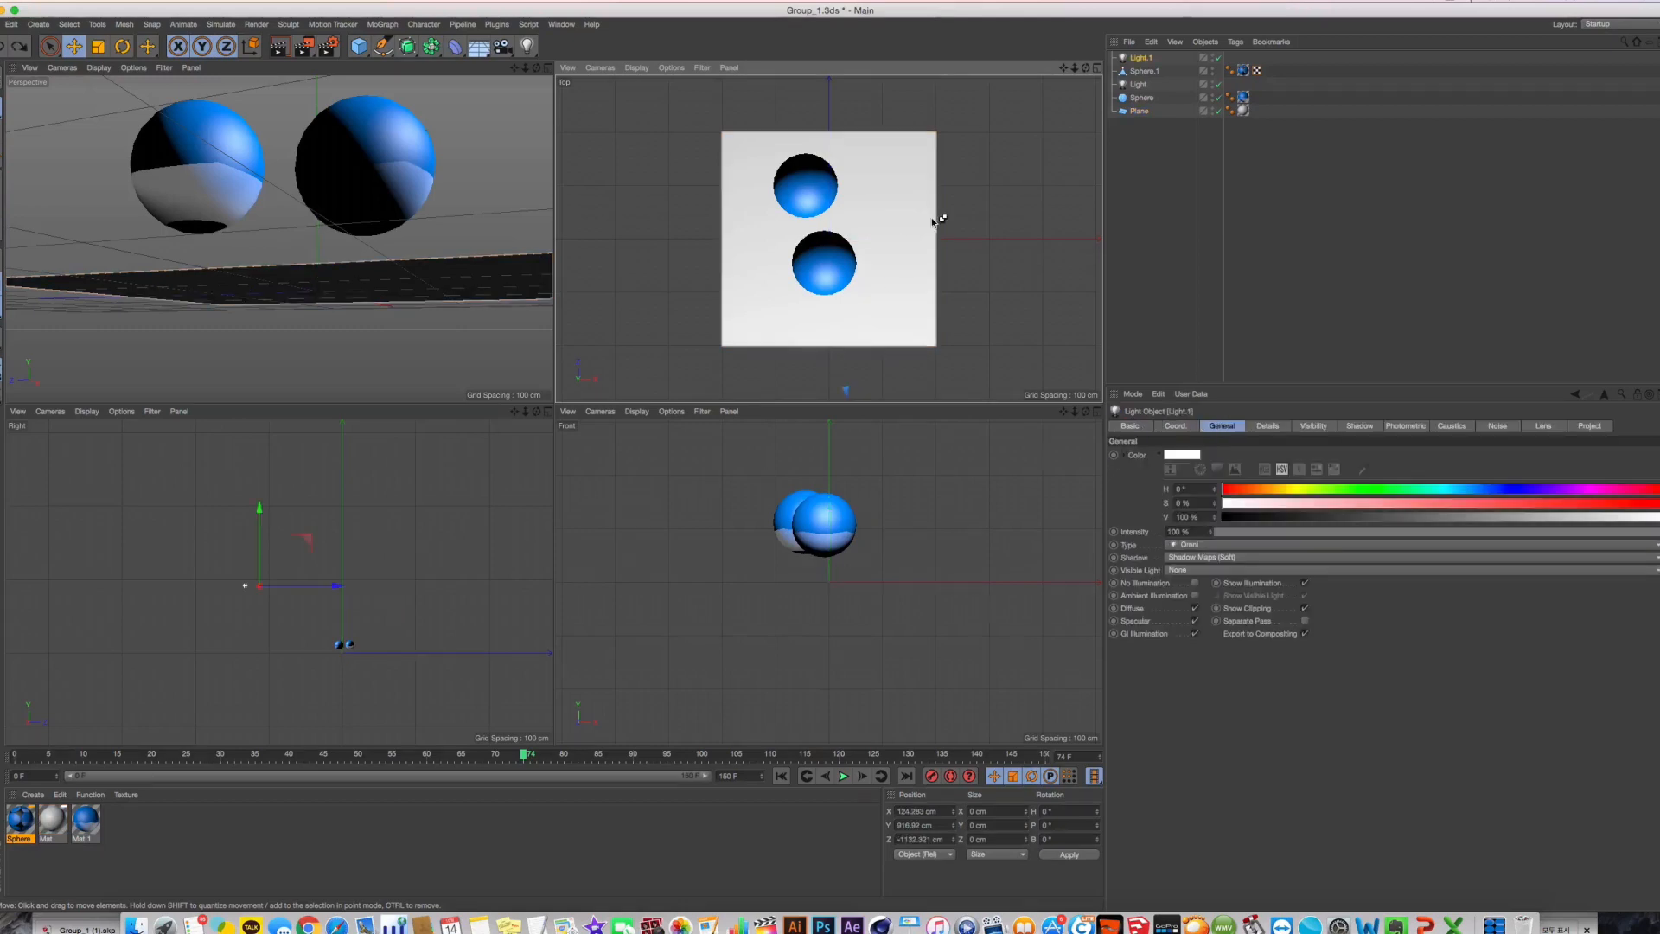
scroll(923, 237, "down", 10)
middle_click_drag(933, 234, 835, 207, "alt")
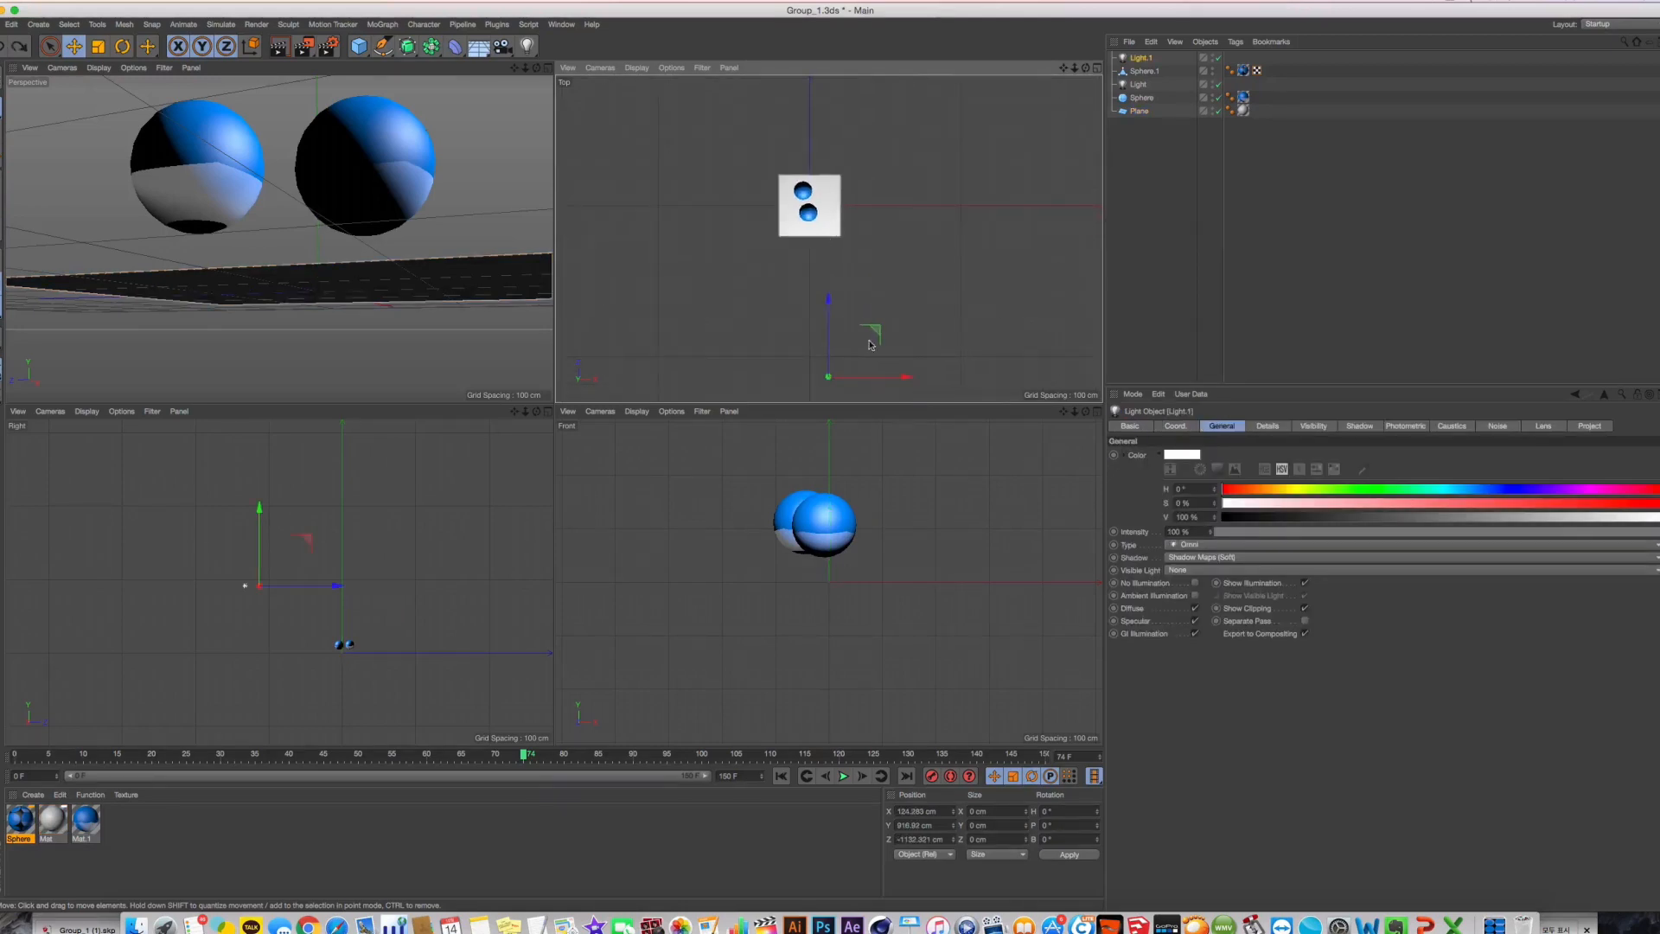
left_click_drag(890, 344, 862, 300)
middle_click(336, 123)
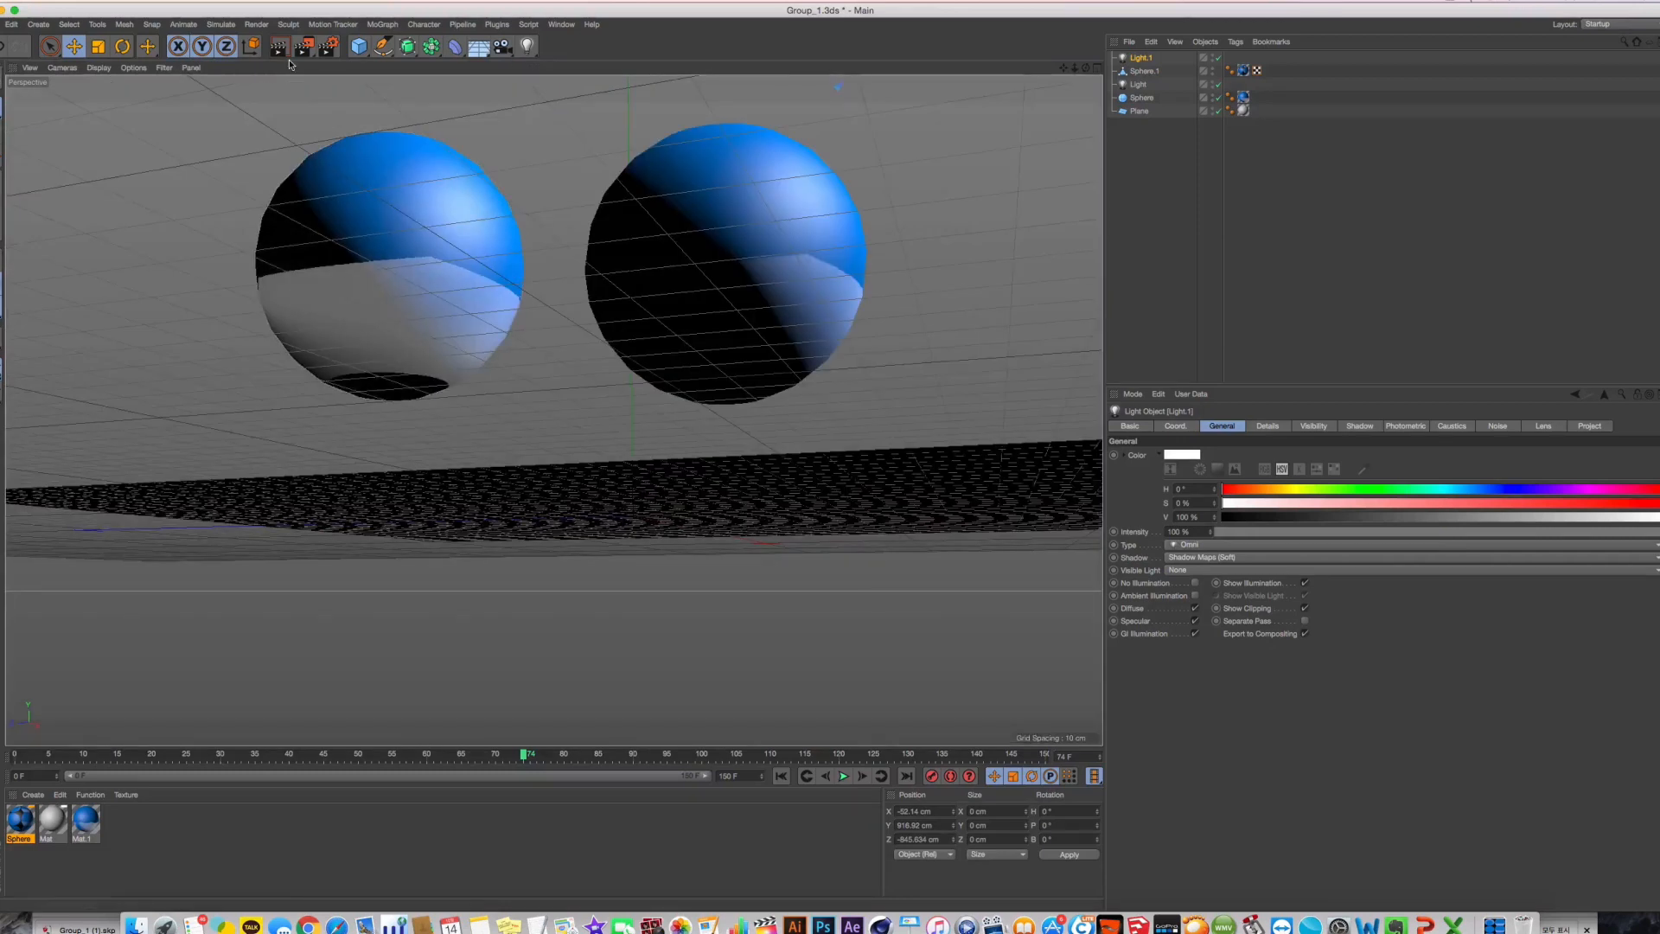
Reorder the baked sphere directly below the original sphere in the object hierarchy and select each to compare them
left_click_drag(1143, 71, 1164, 102)
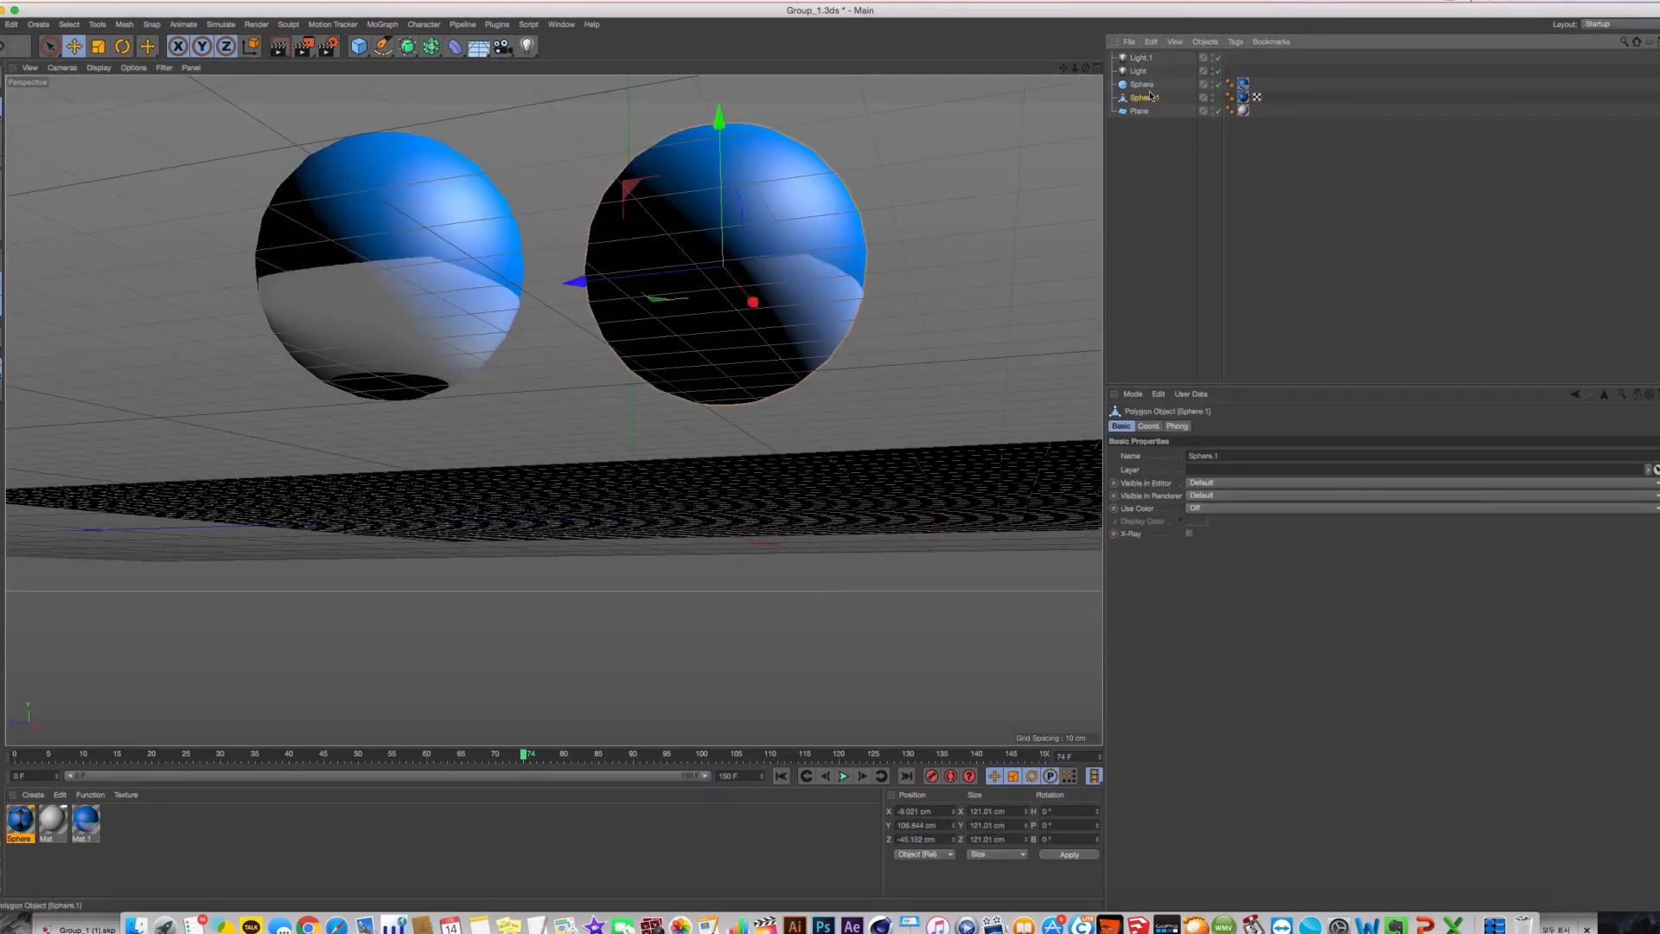
left_click(1148, 86)
left_click(1154, 97)
left_click(1150, 86)
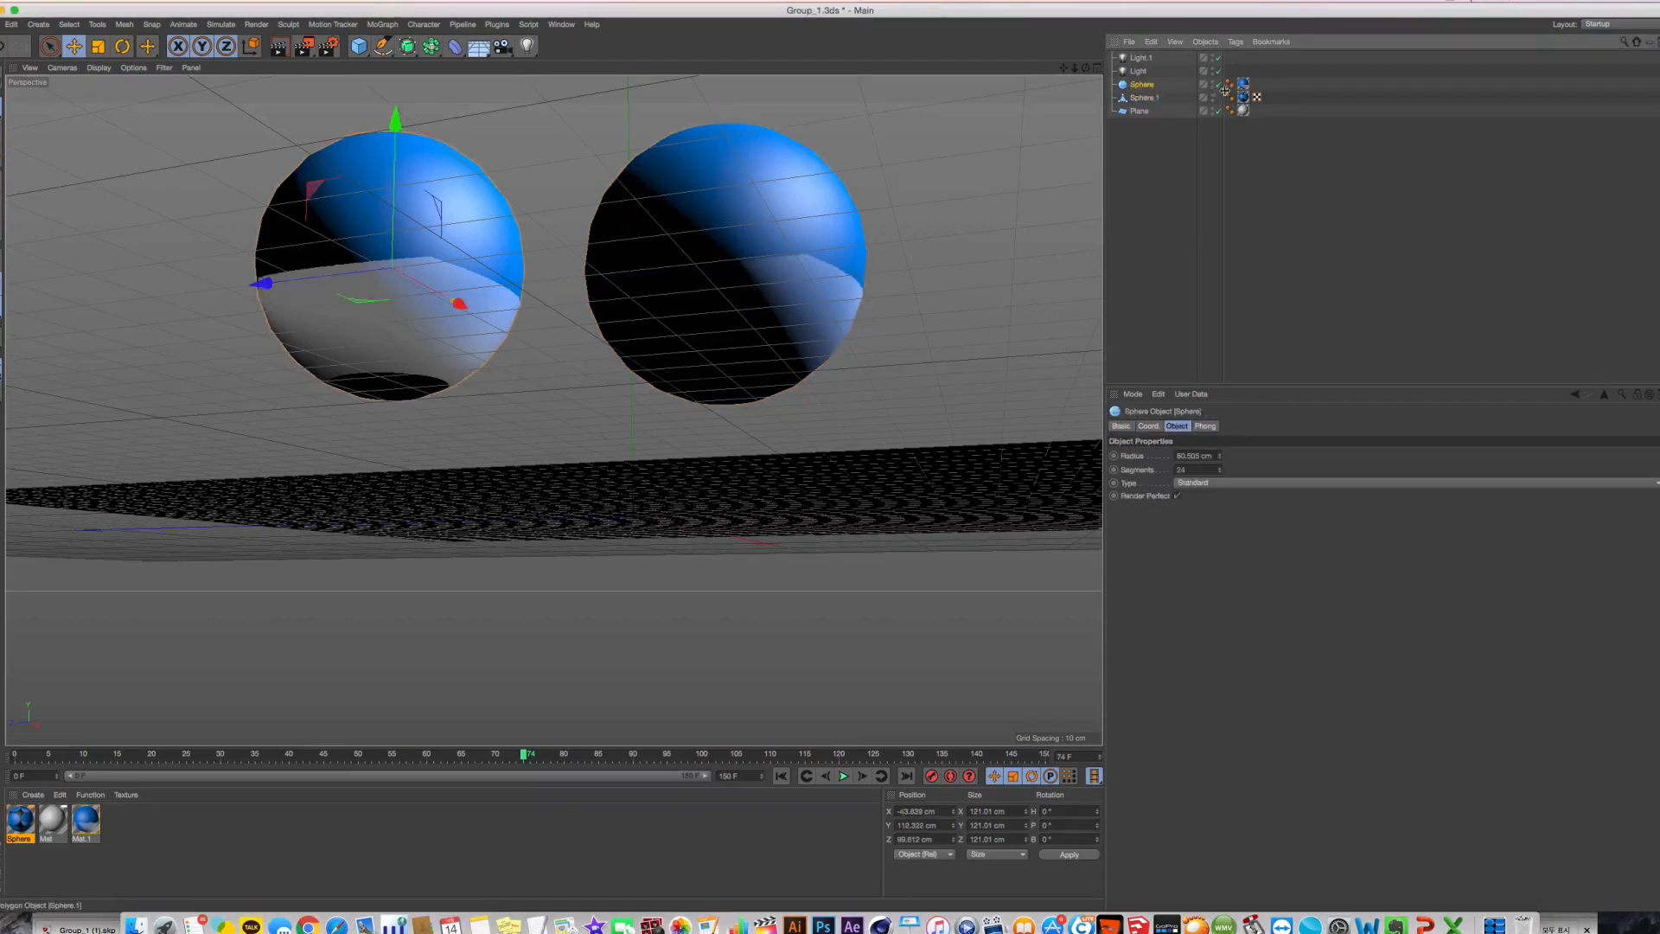
Enable the reflection layer and turn off Luminance in the original sphere's material Mat.1, and render the view
left_click(87, 821)
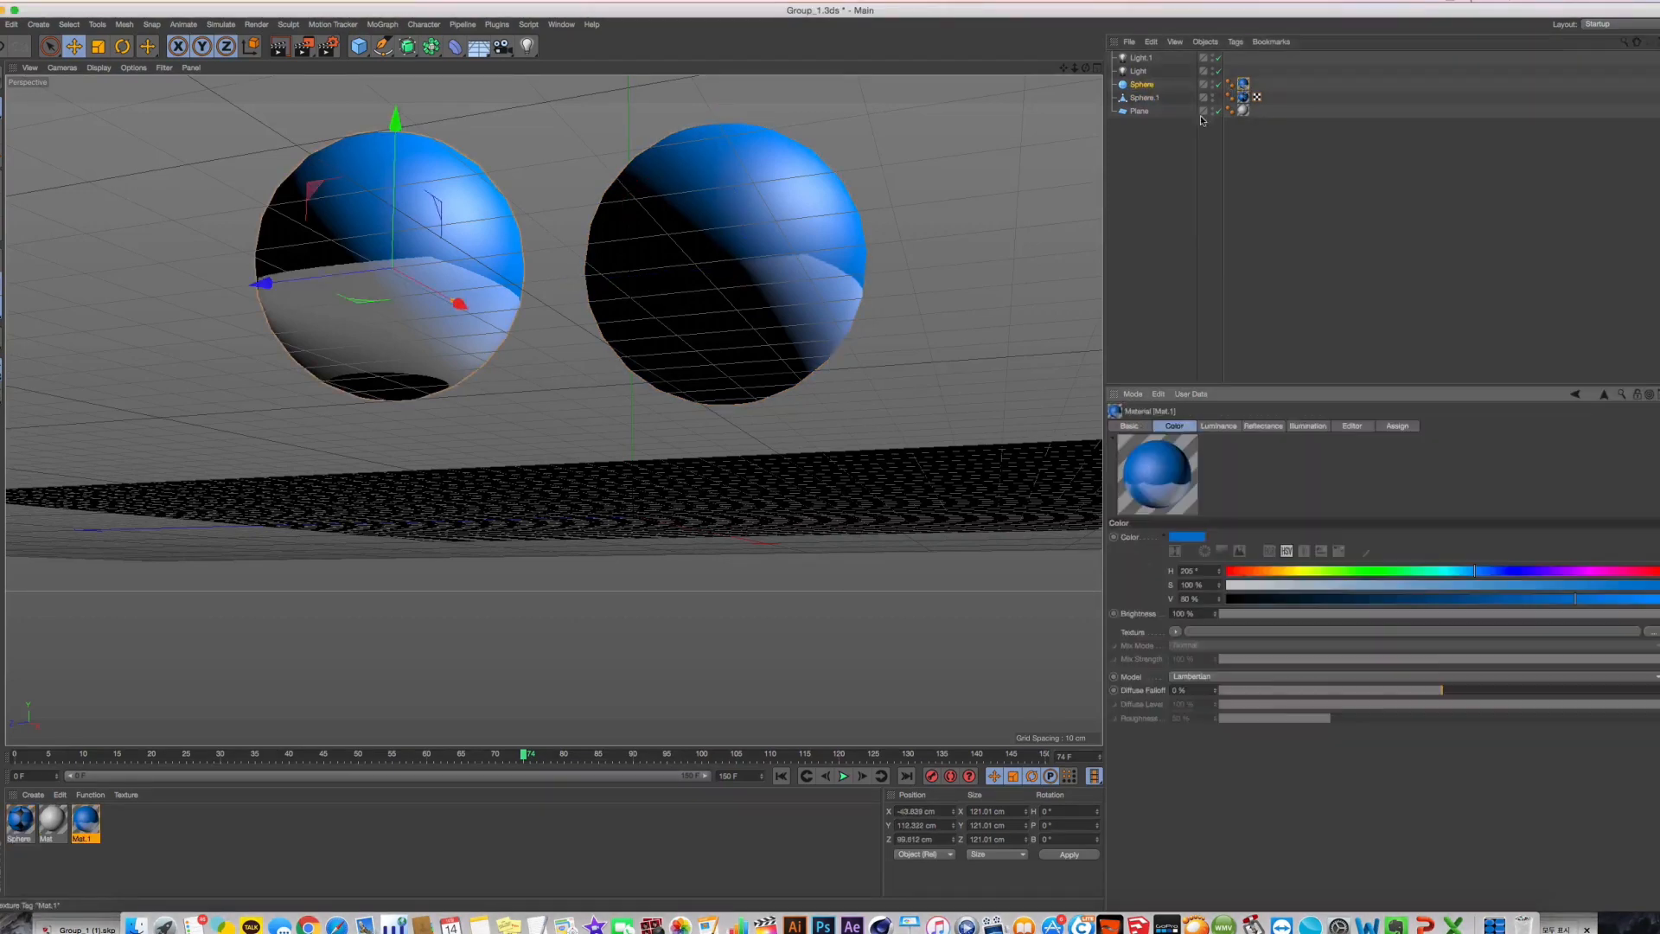
double_click(97, 829)
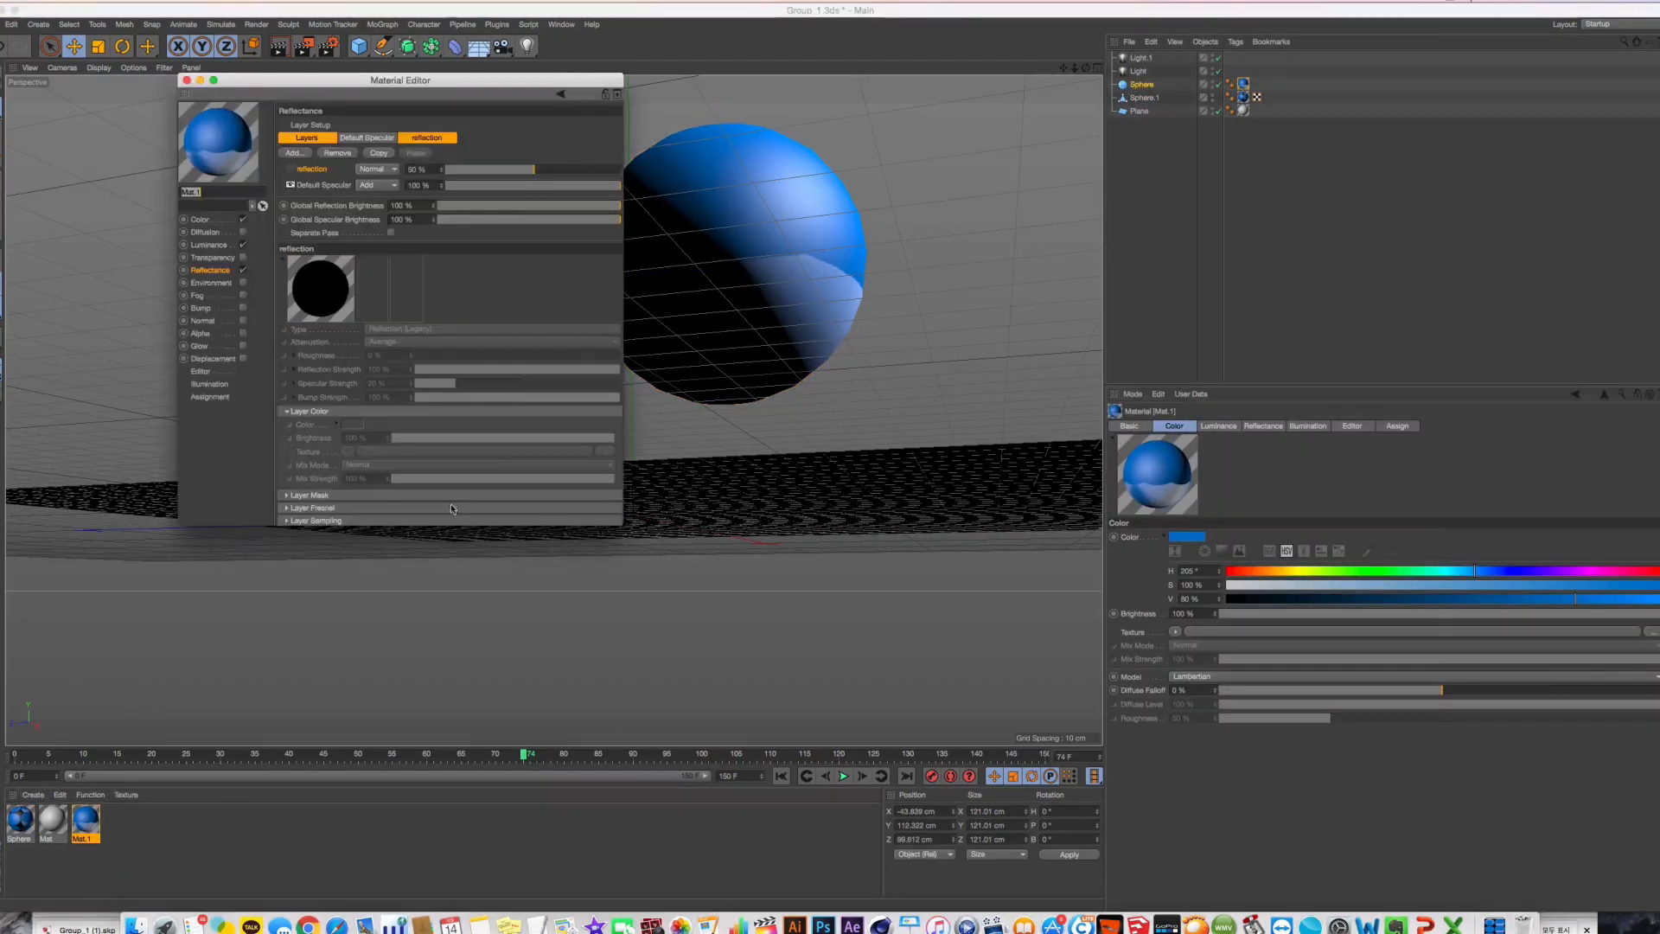
left_click(290, 170)
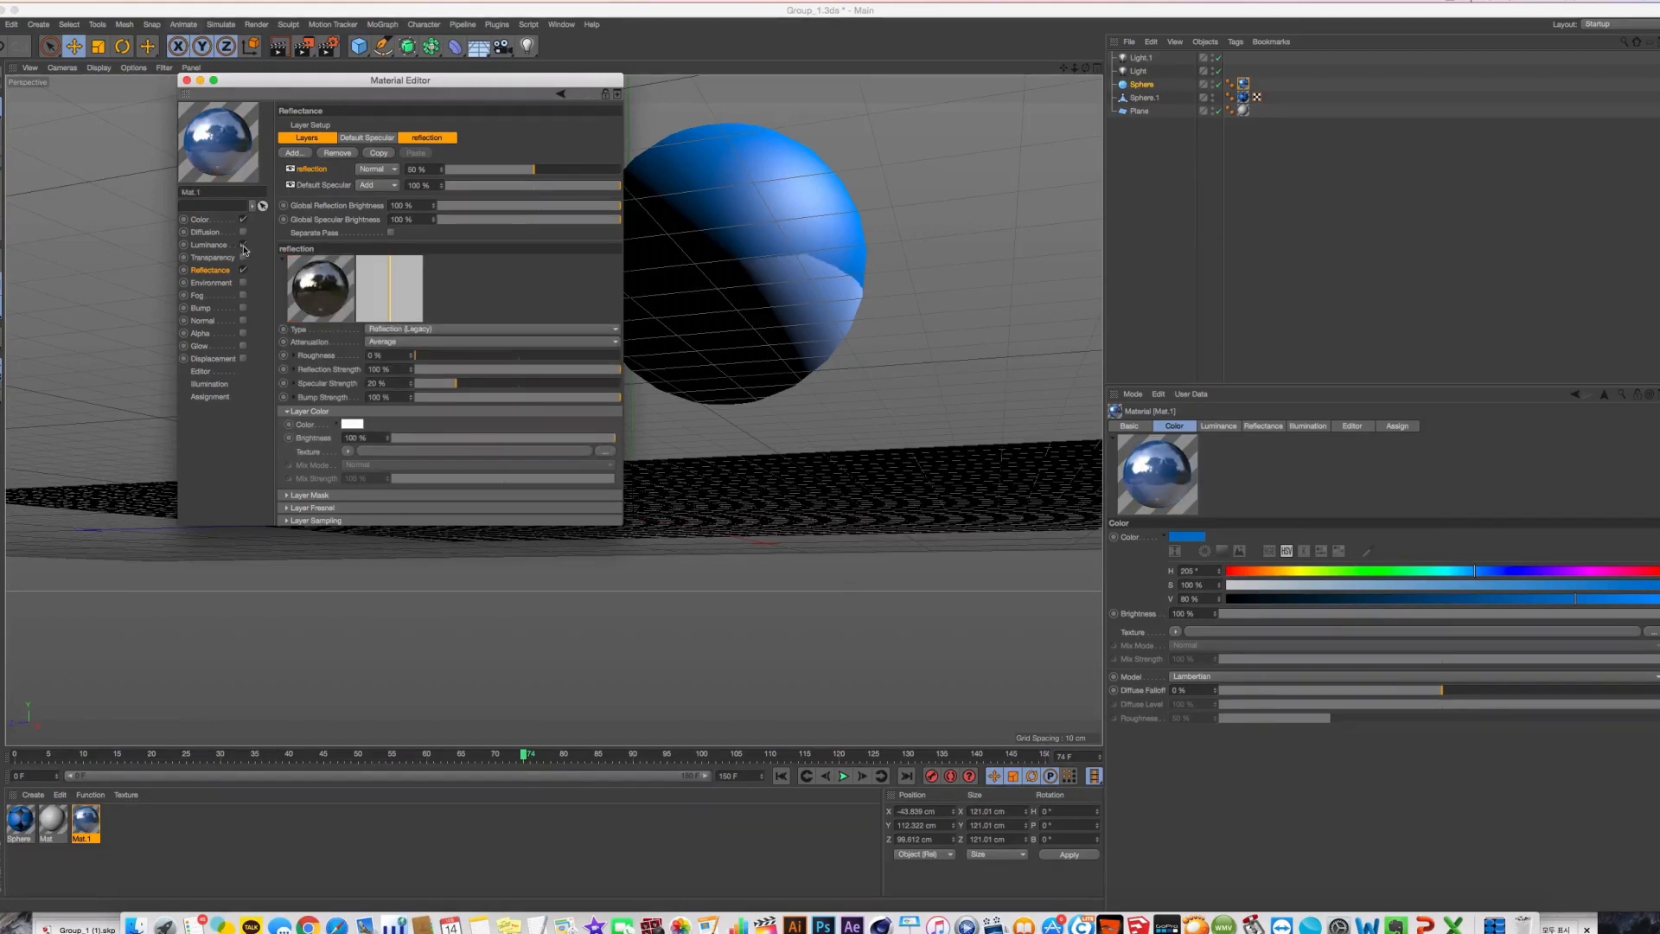
left_click(186, 80)
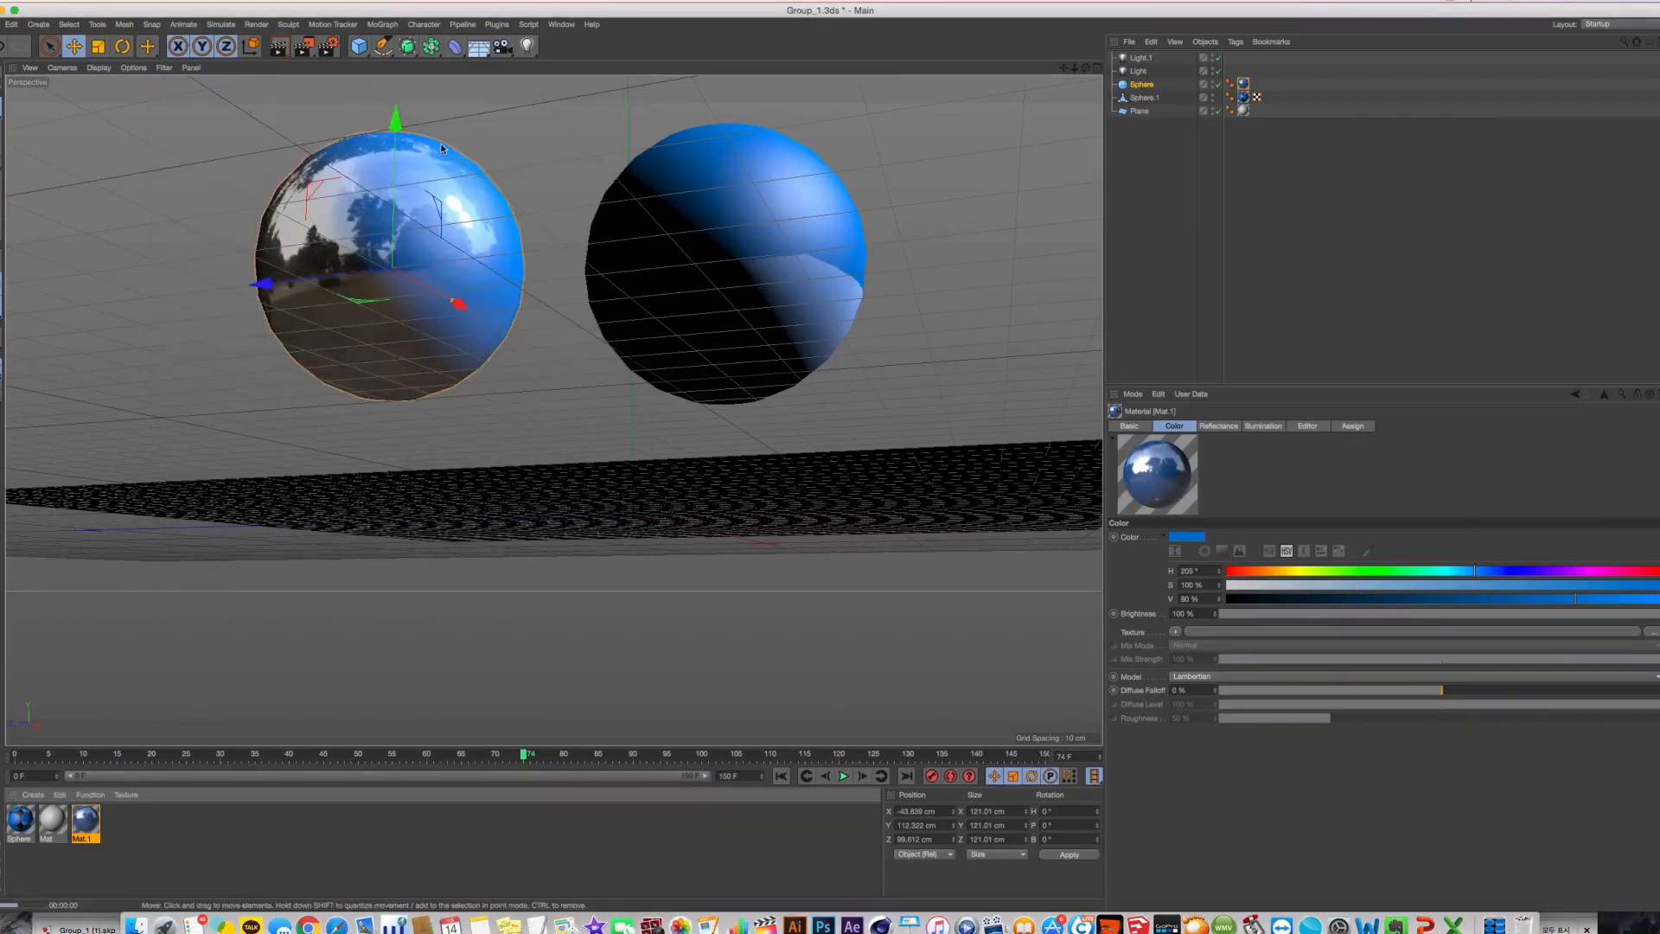
key("super+r")
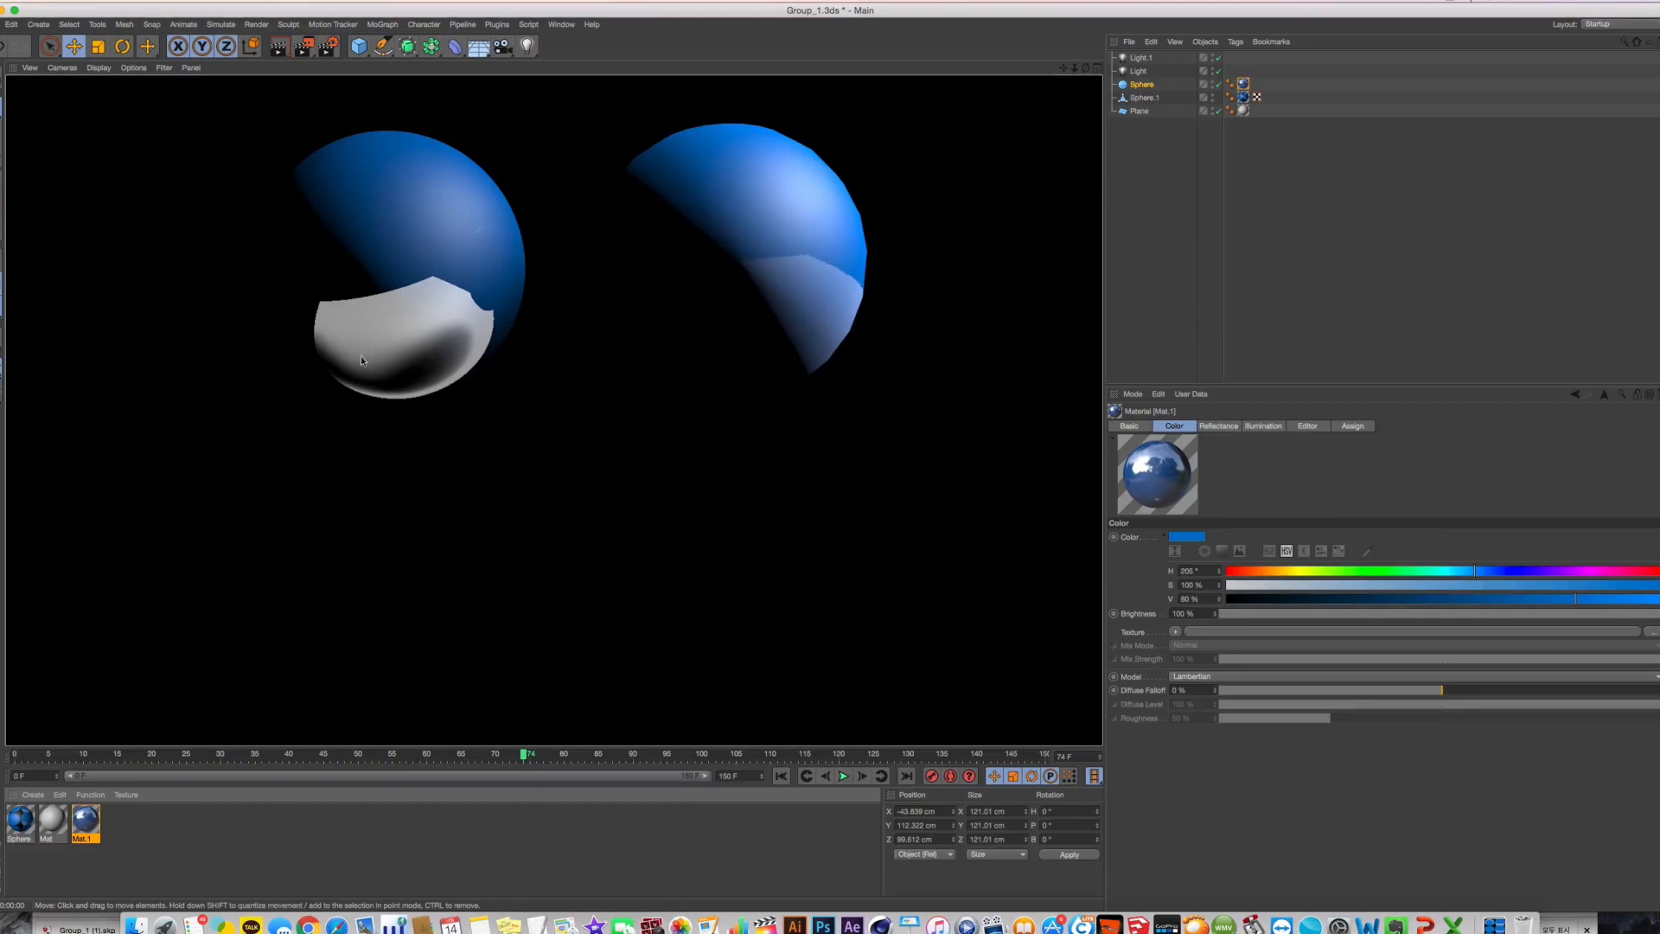
left_click(87, 833)
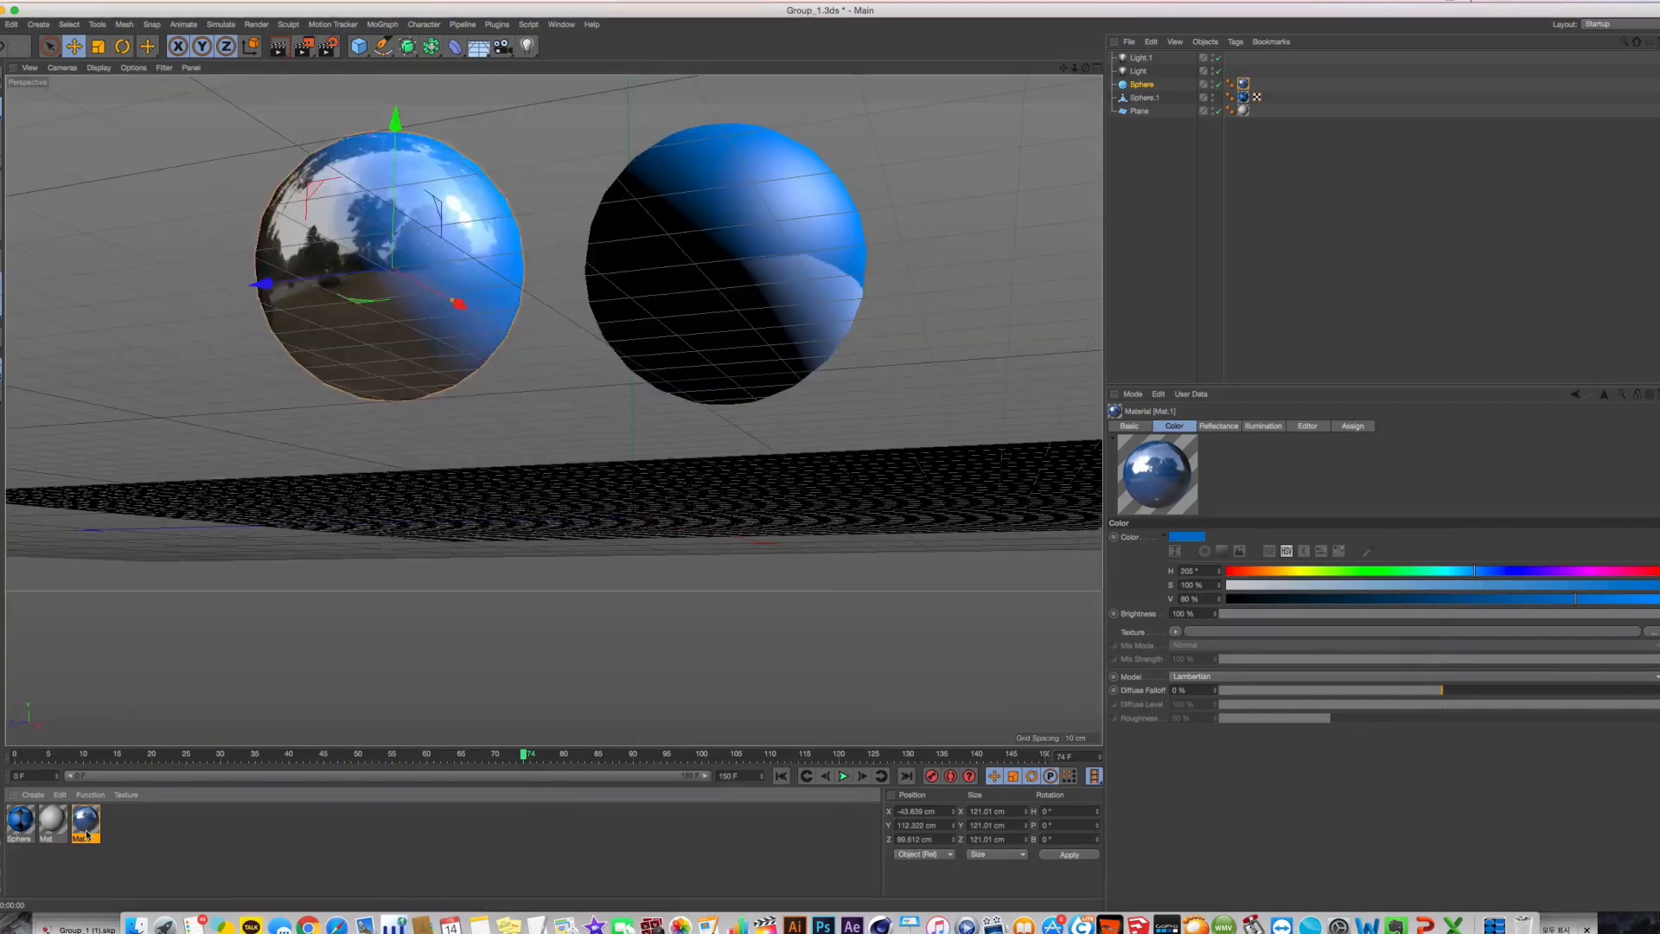
double_click(86, 833)
left_click_drag(253, 74, 507, 490)
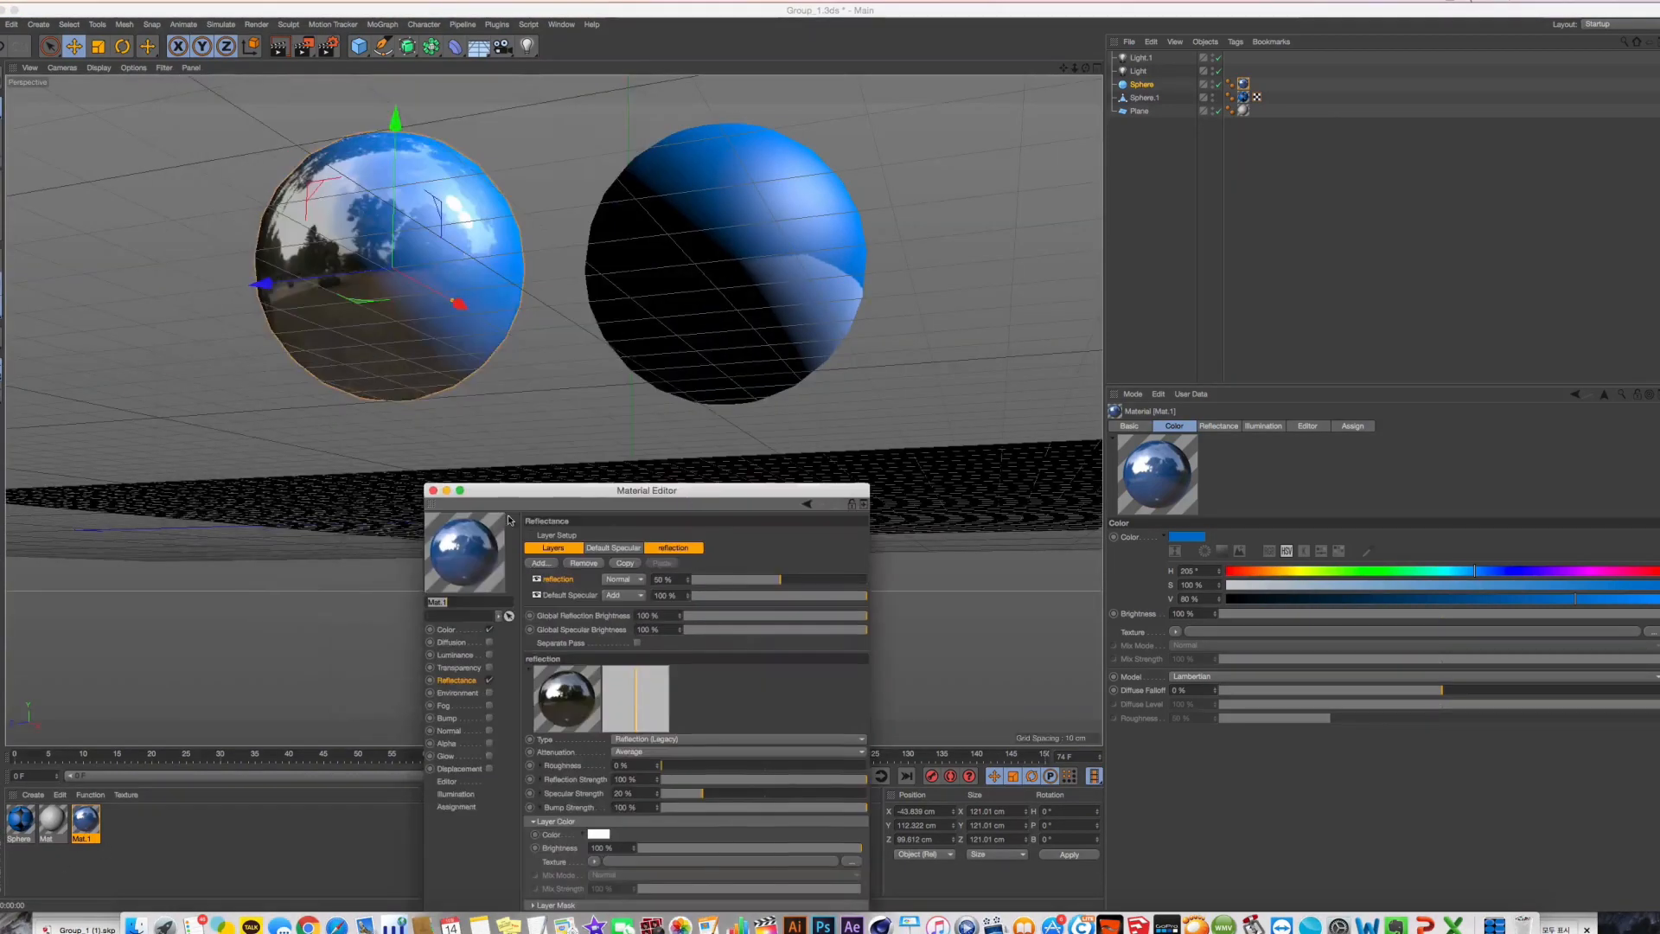
left_click(434, 491)
Render both spheres from a higher viewing angle that shows the plane beneath them
left_click_drag(452, 315, 604, 373, "alt")
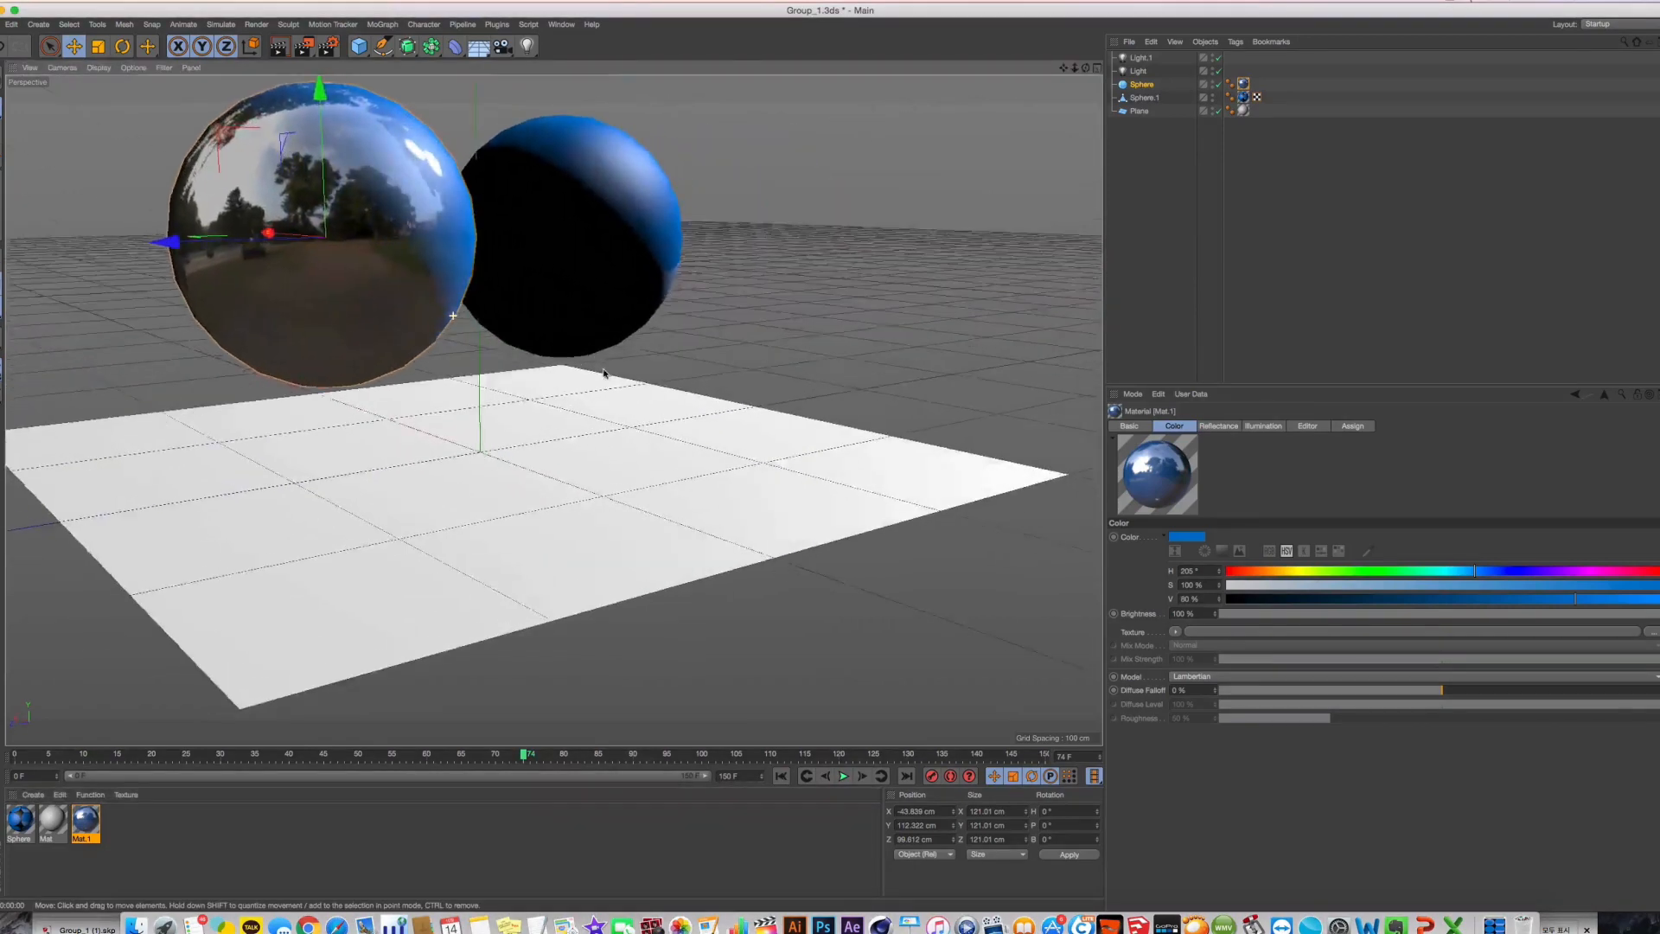
middle_click_drag(604, 372, 809, 485, "alt")
key("super+r")
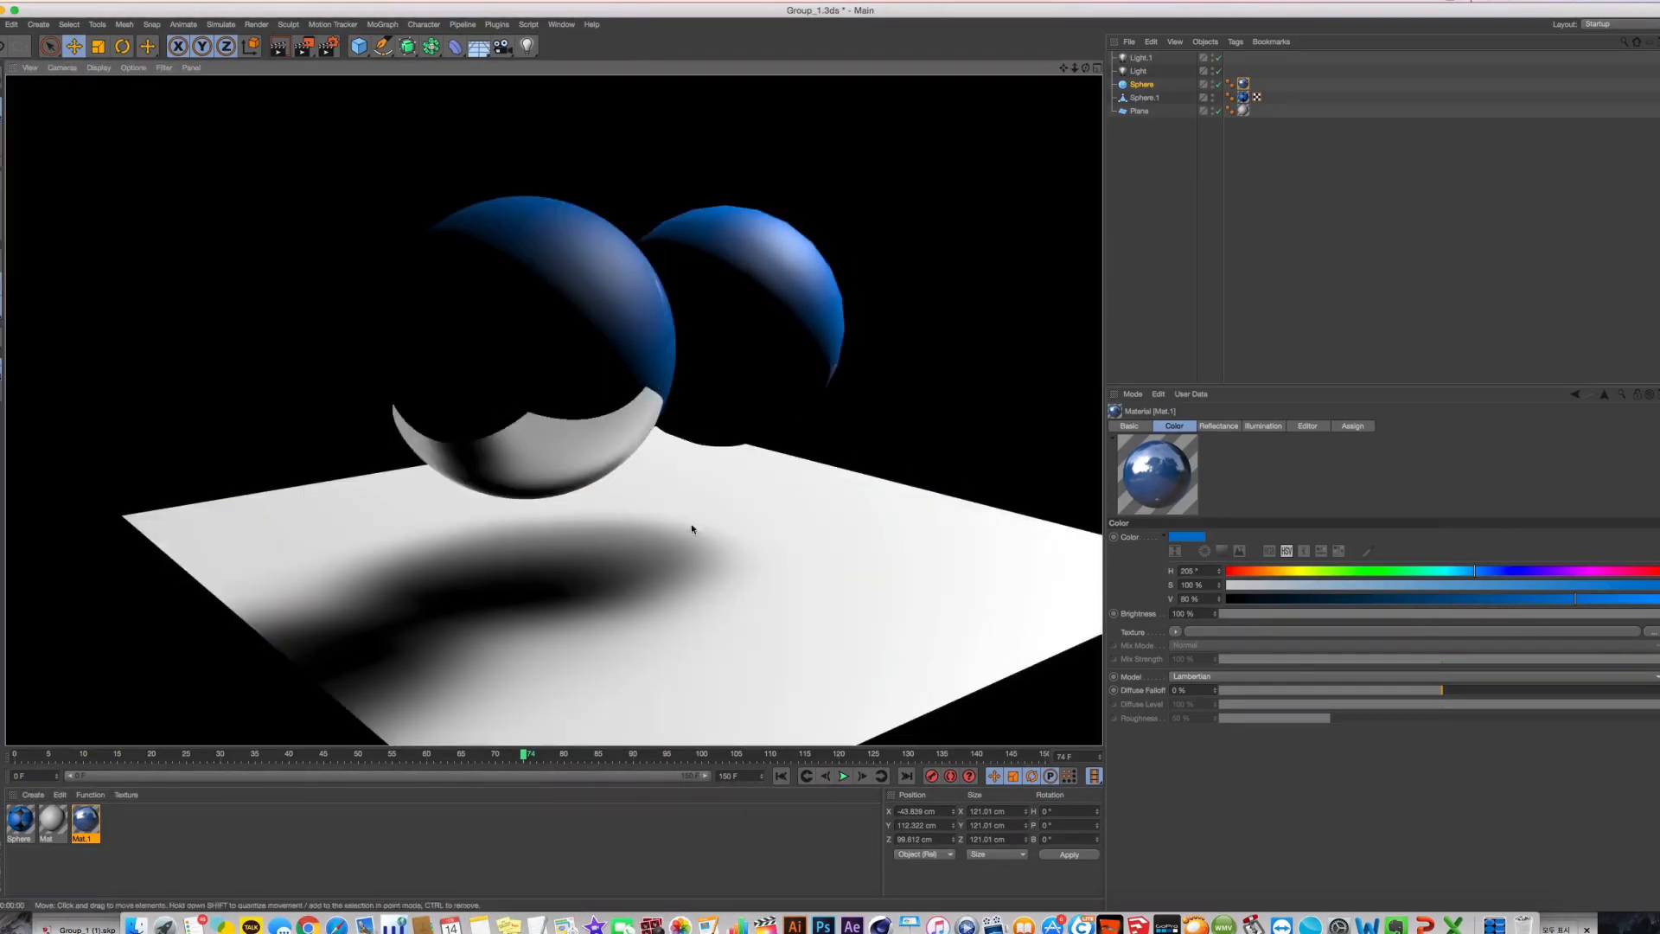
Reduce the reflection layer strength of Mat.1 to about 23% and render the view again
double_click(85, 821)
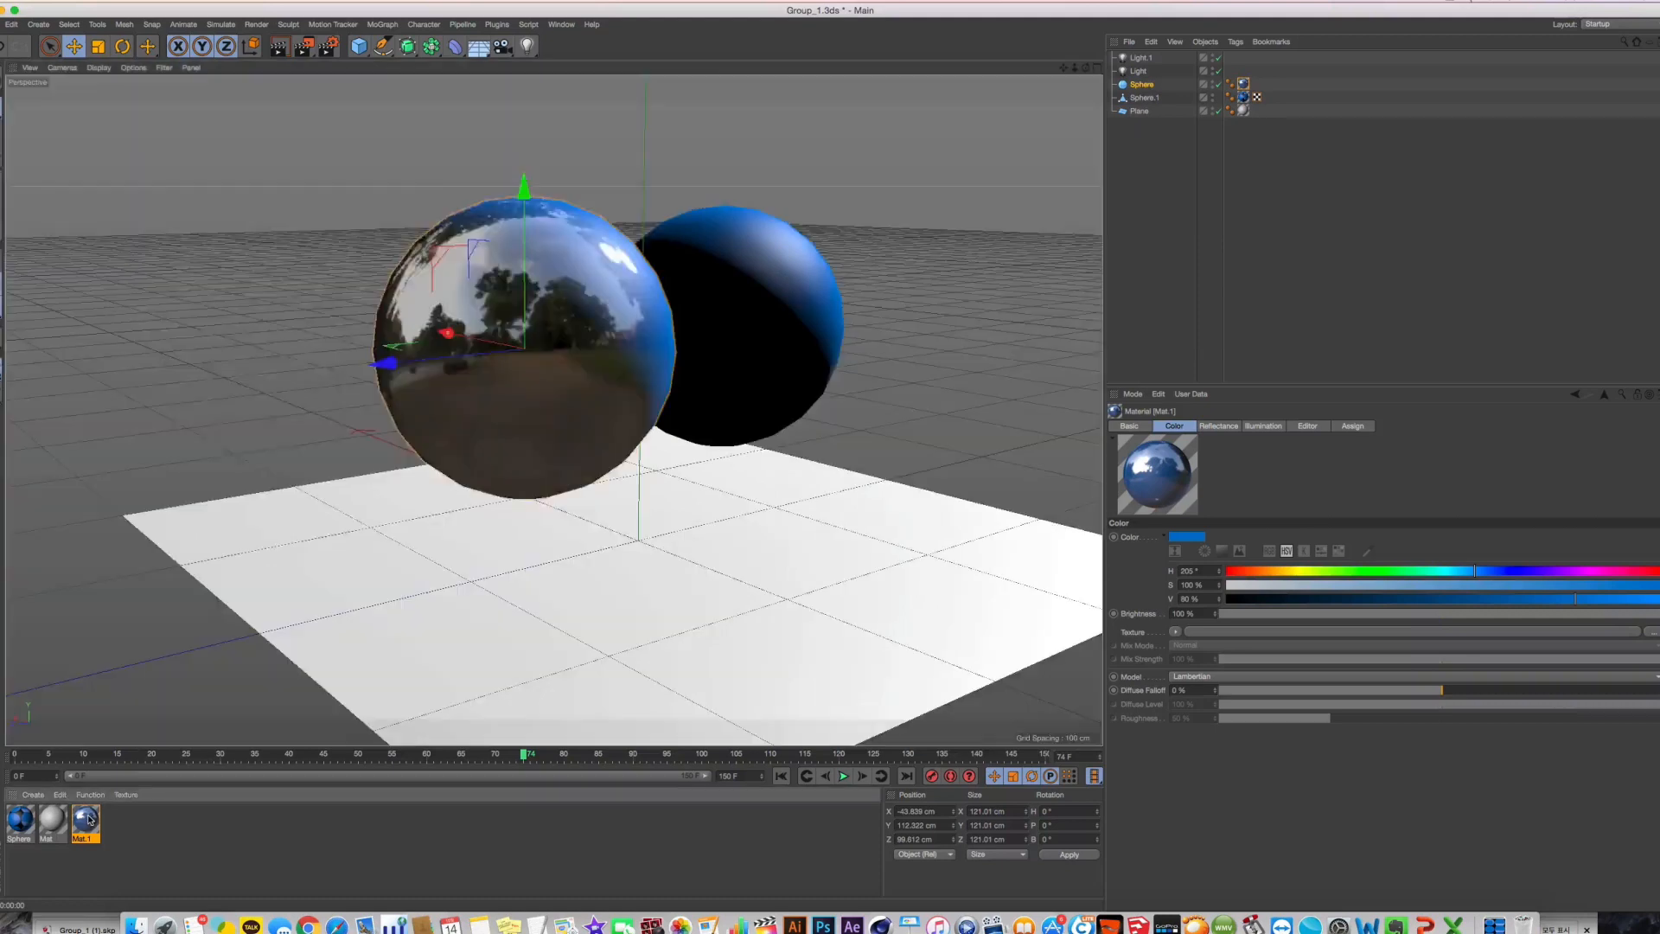
left_click(486, 176)
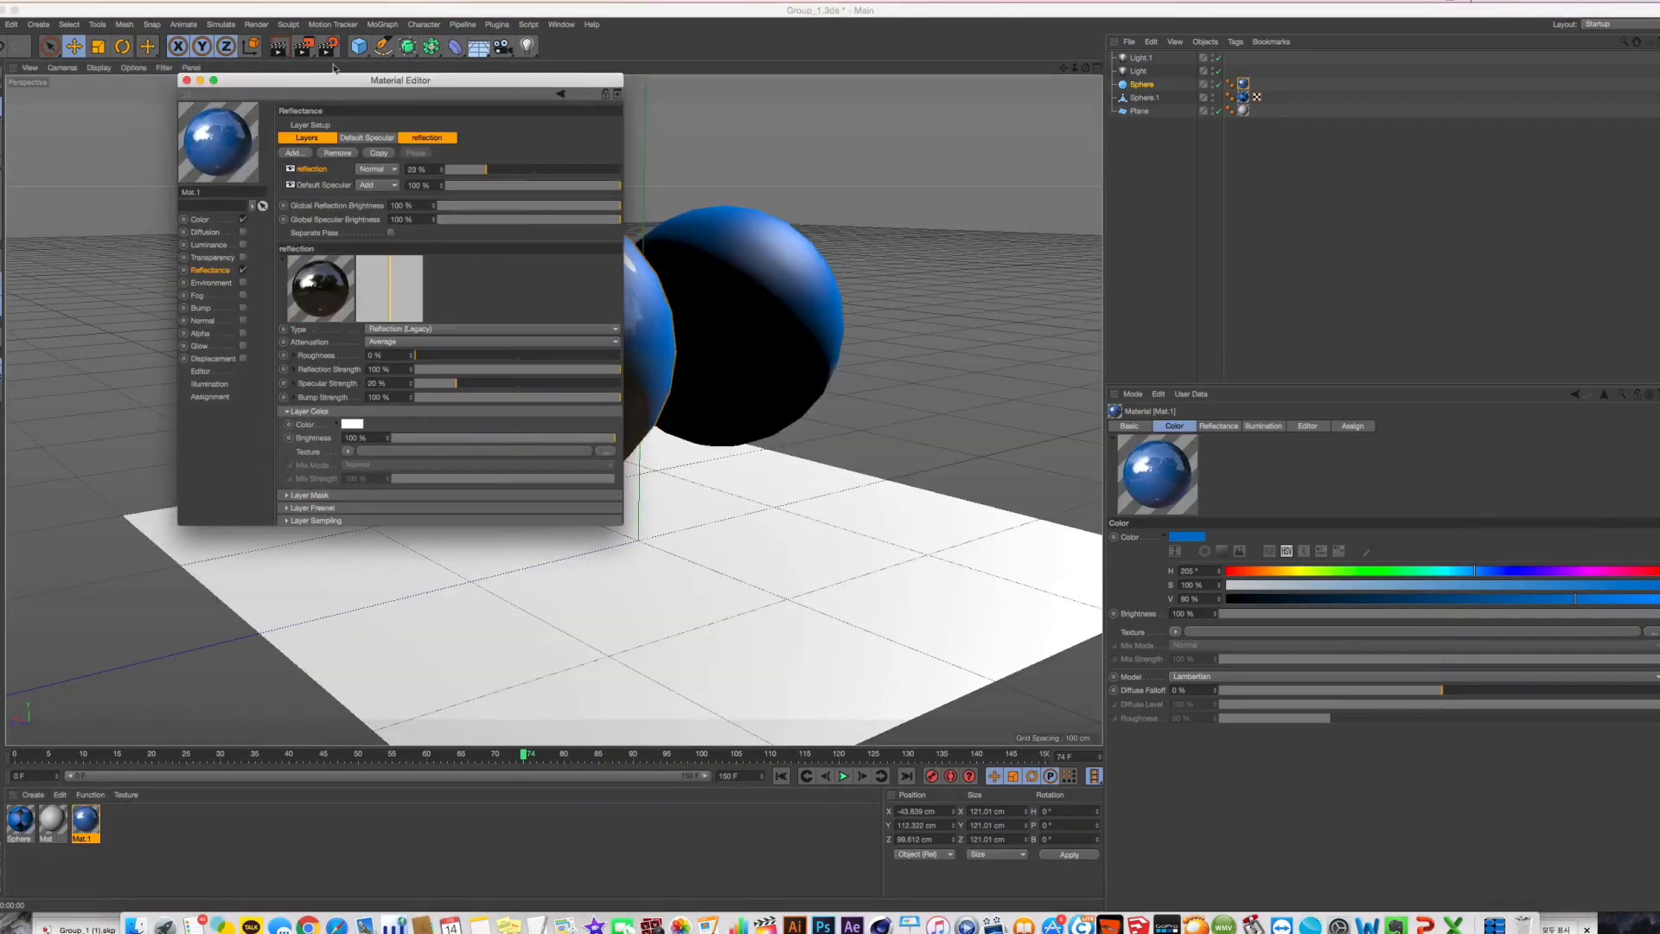
left_click(187, 81)
key("super+r")
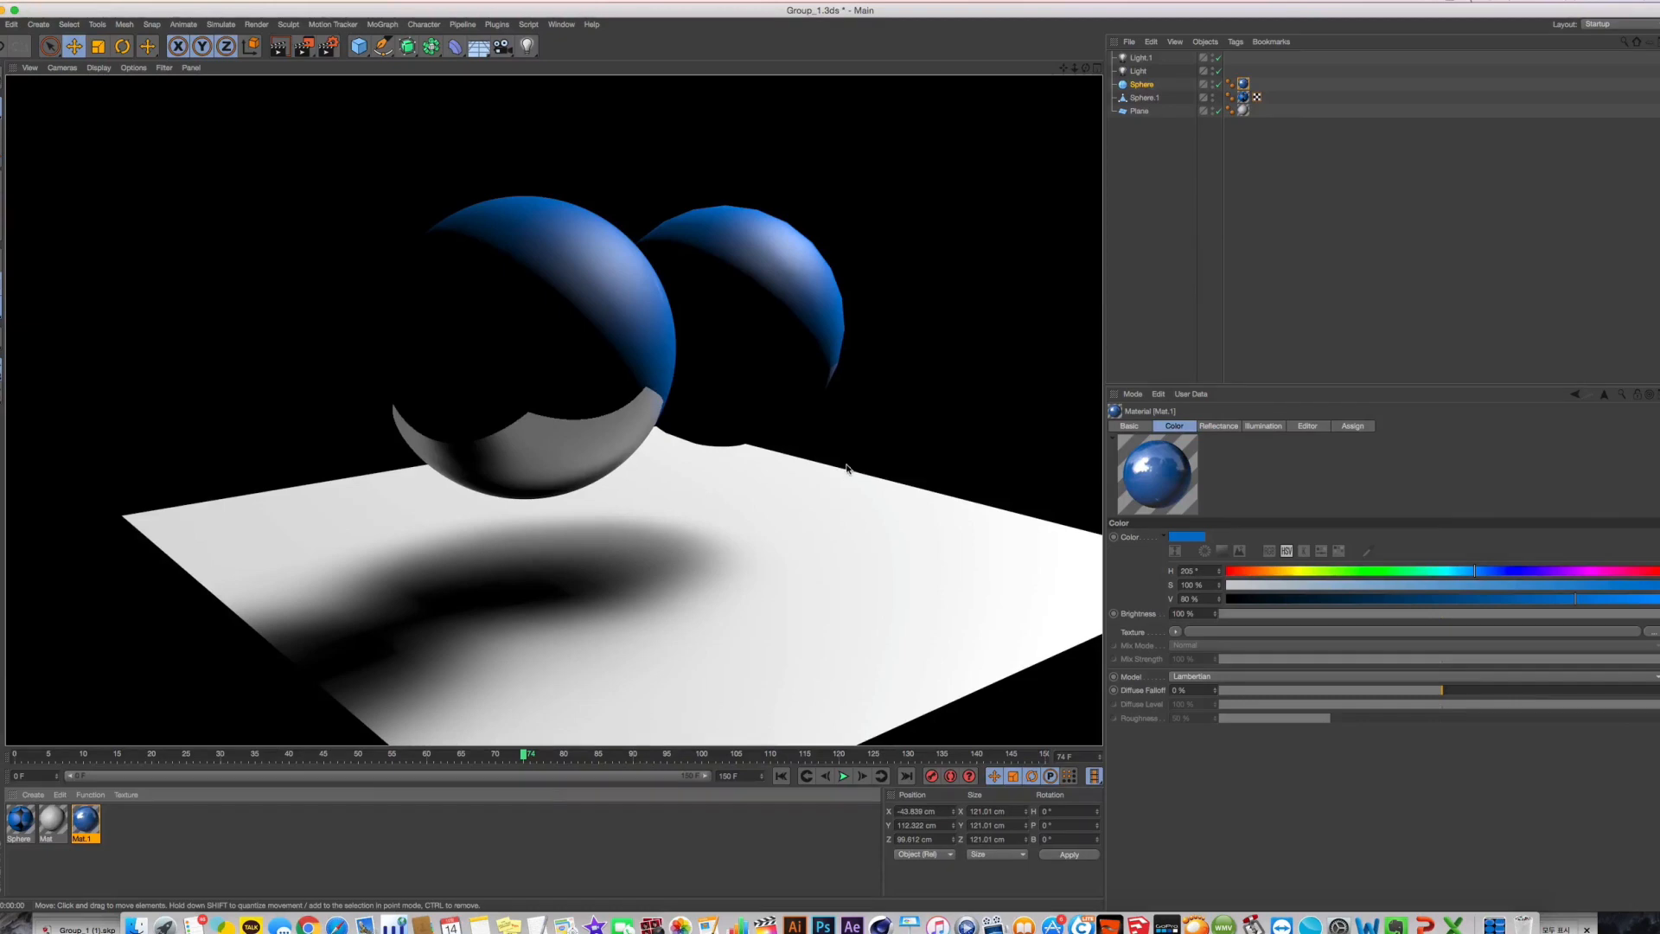
Delete both lights and render the two spheres from the current angle and from a lower one facing them side by side
left_click_drag(1170, 57, 1136, 73)
key("Delete")
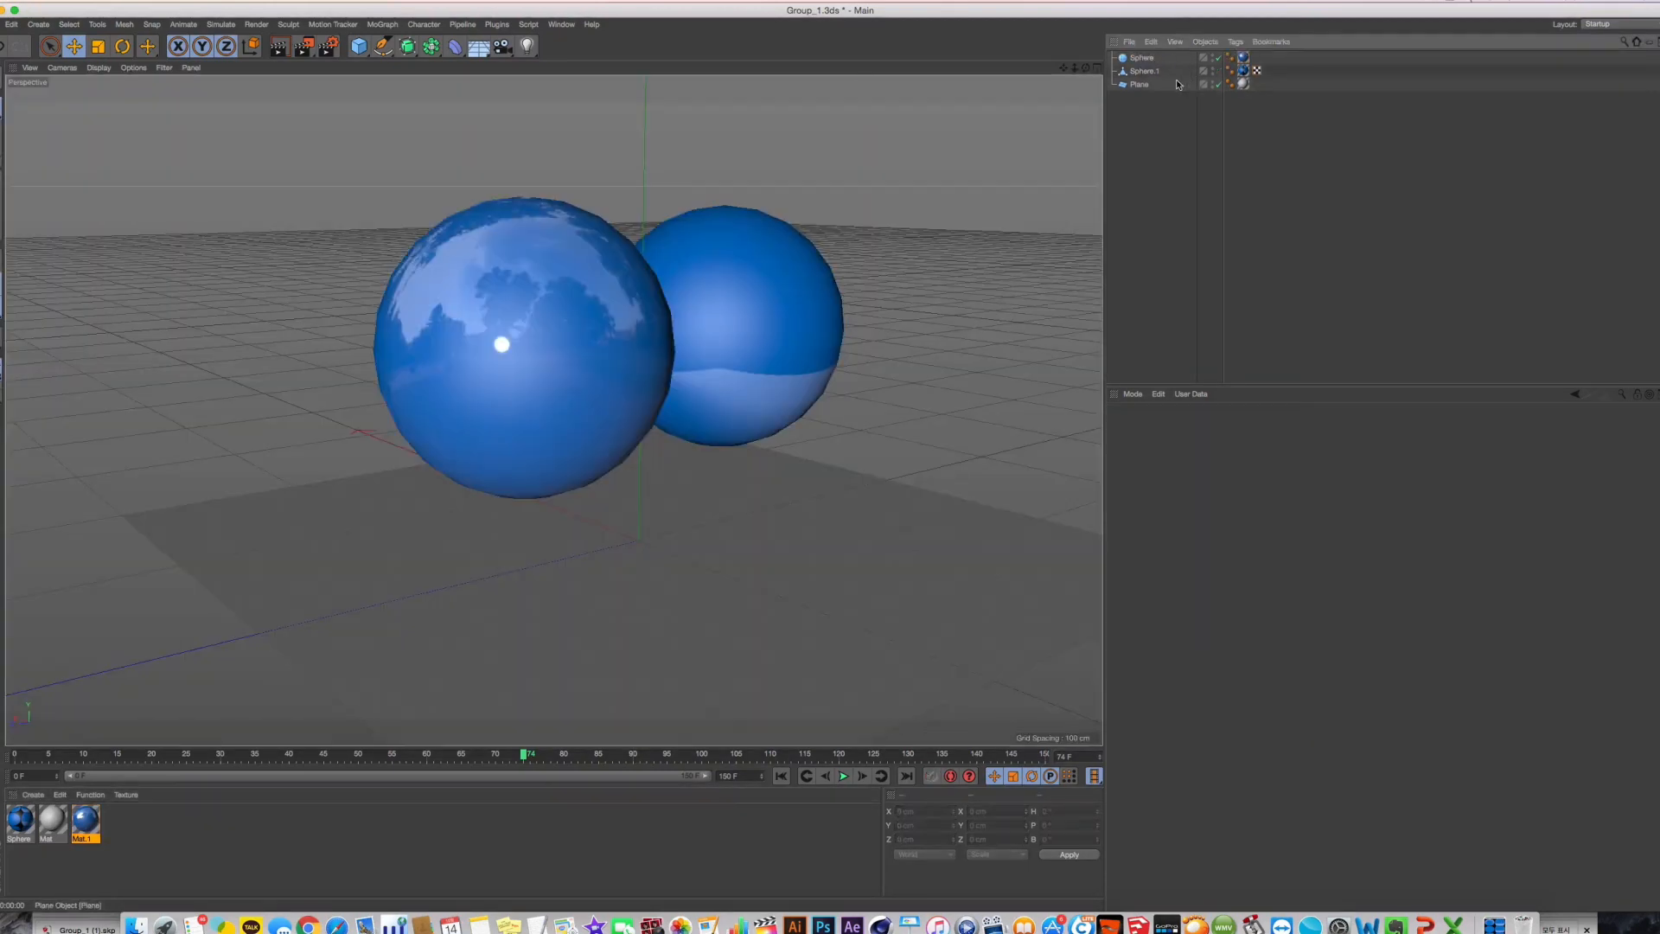
left_click(280, 50)
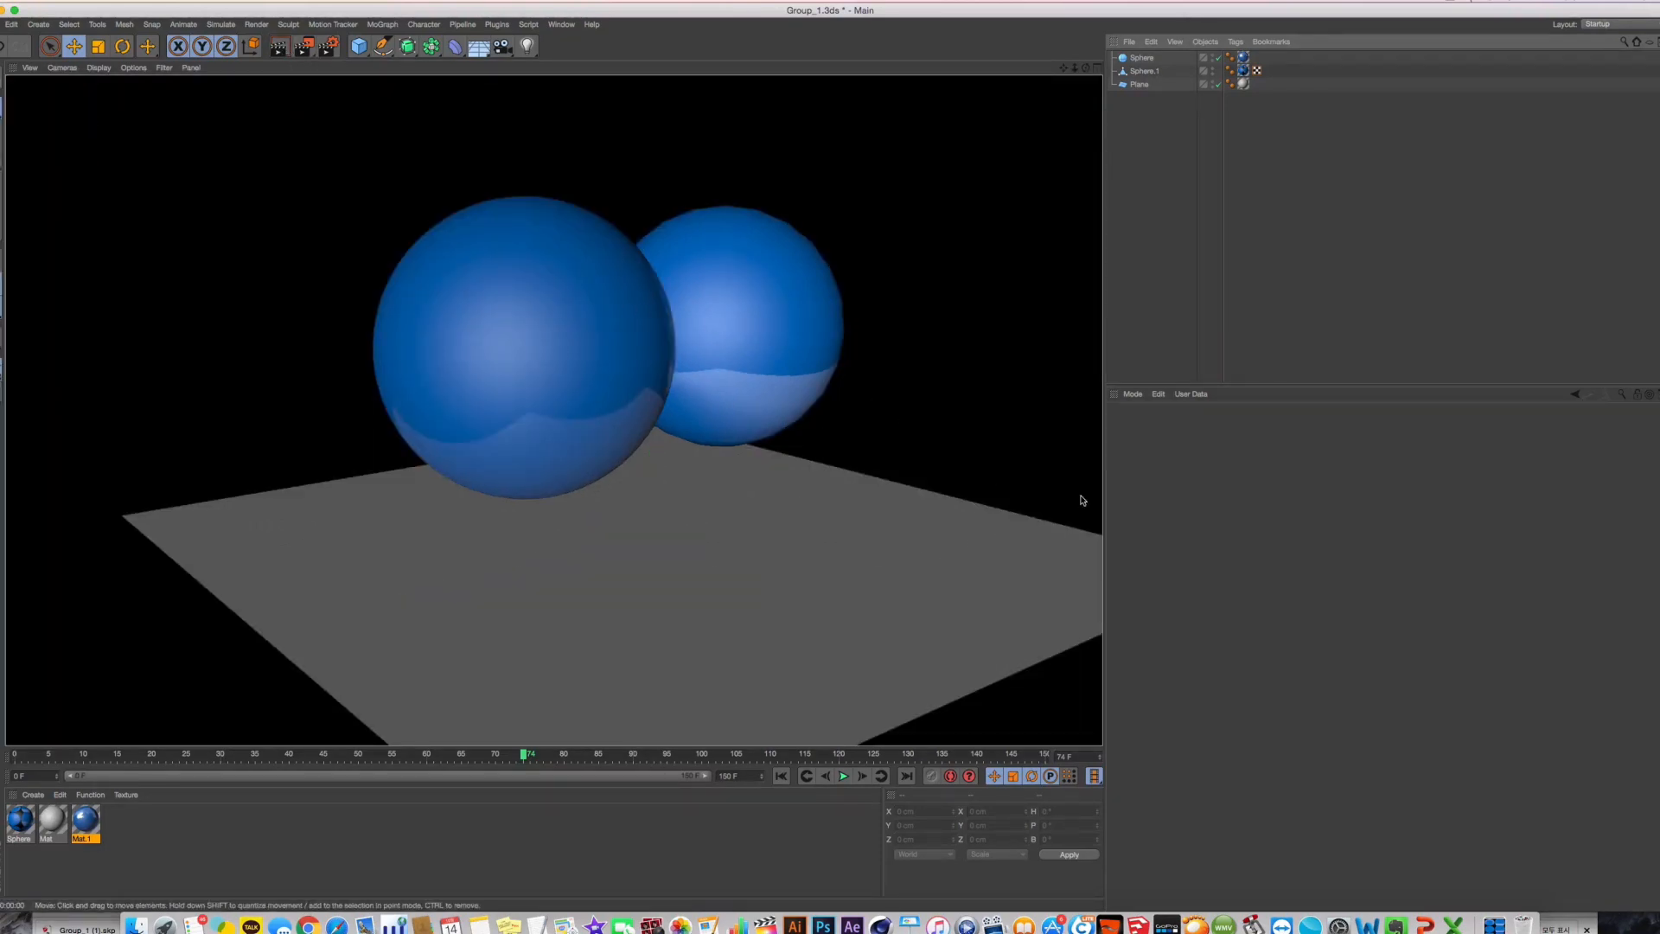
left_click_drag(1070, 547, 890, 492, "alt")
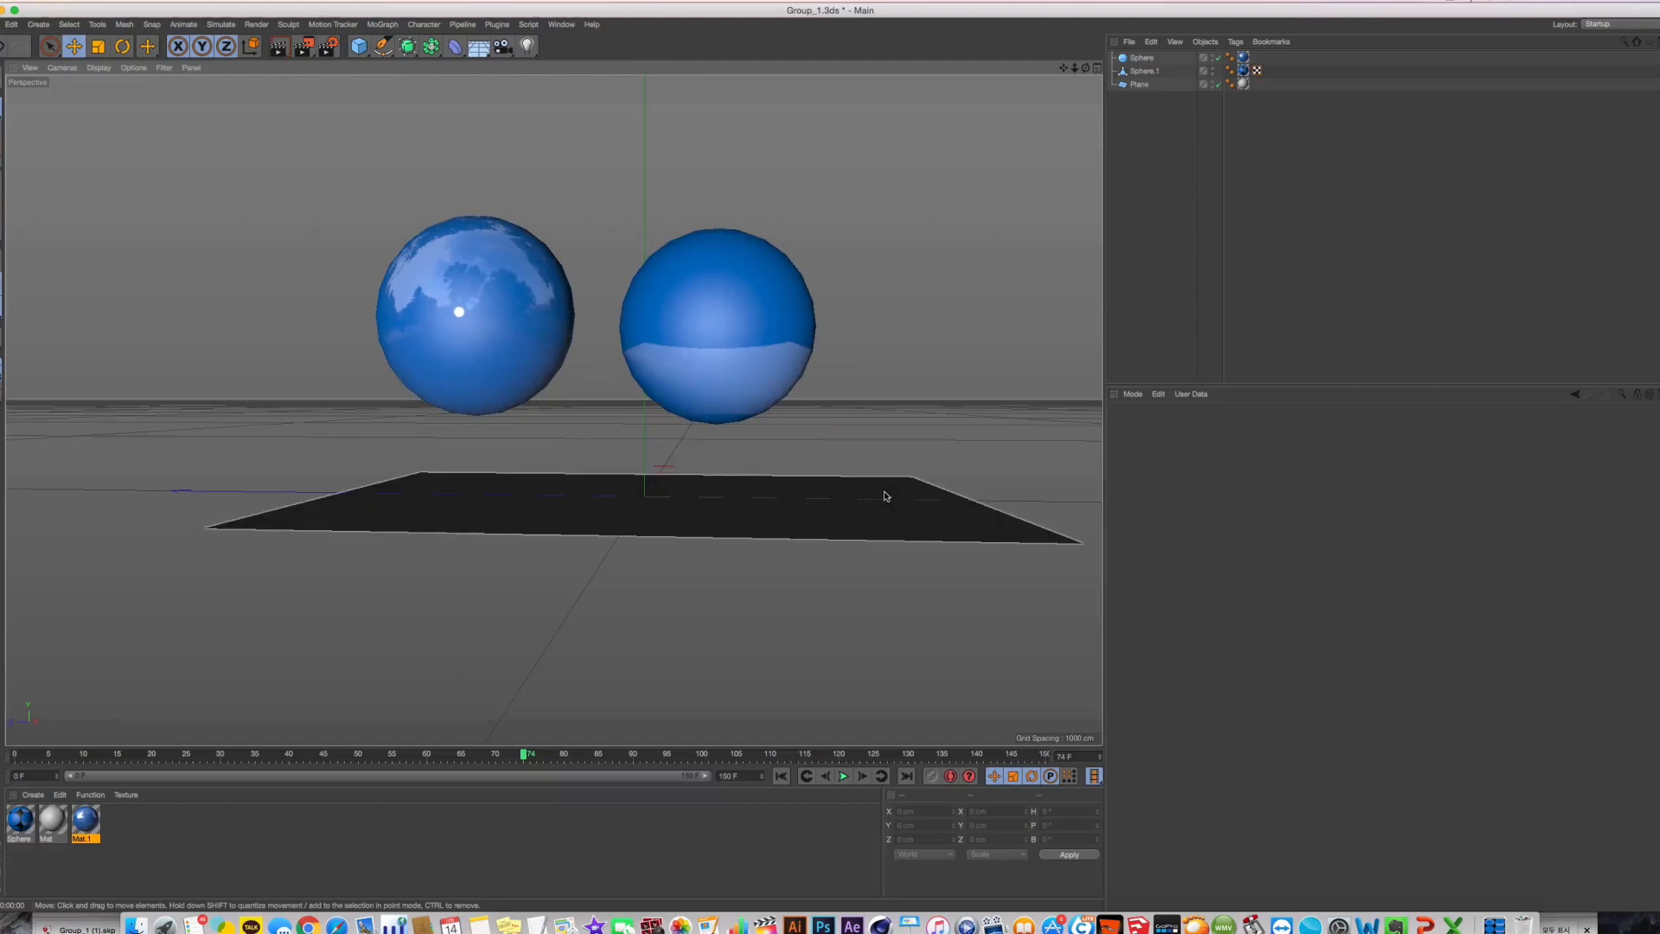
key("ctrl+r")
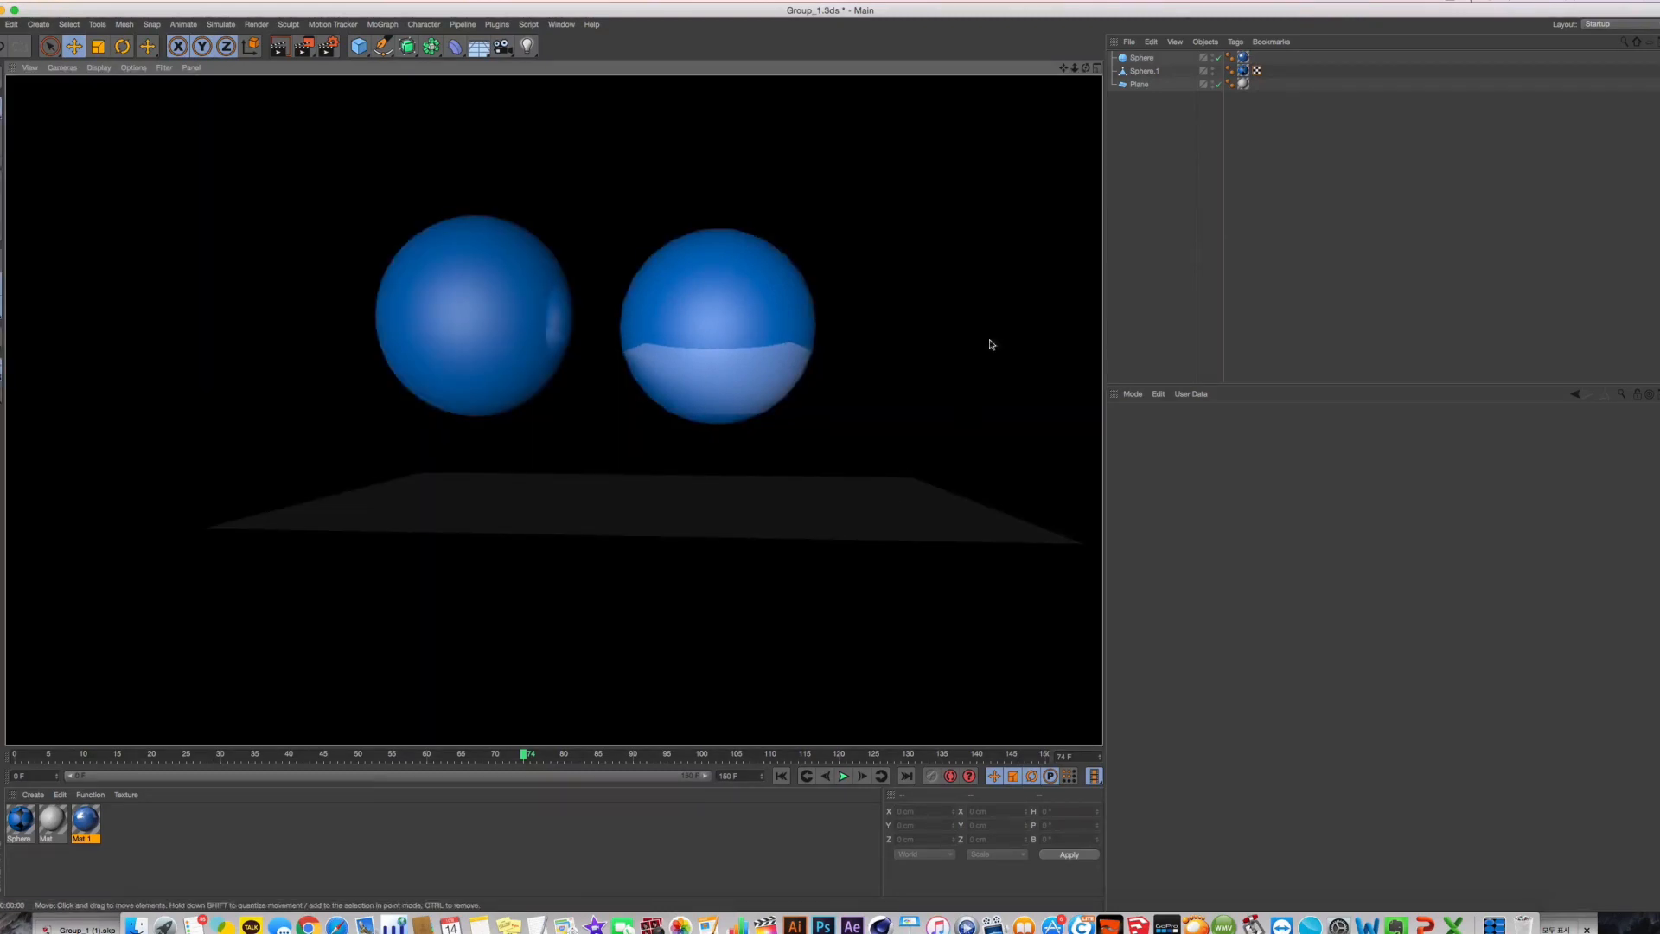
Look through the object commands and the Cinema 4D tags available for the original sphere
left_click(1207, 43)
left_click(1156, 185)
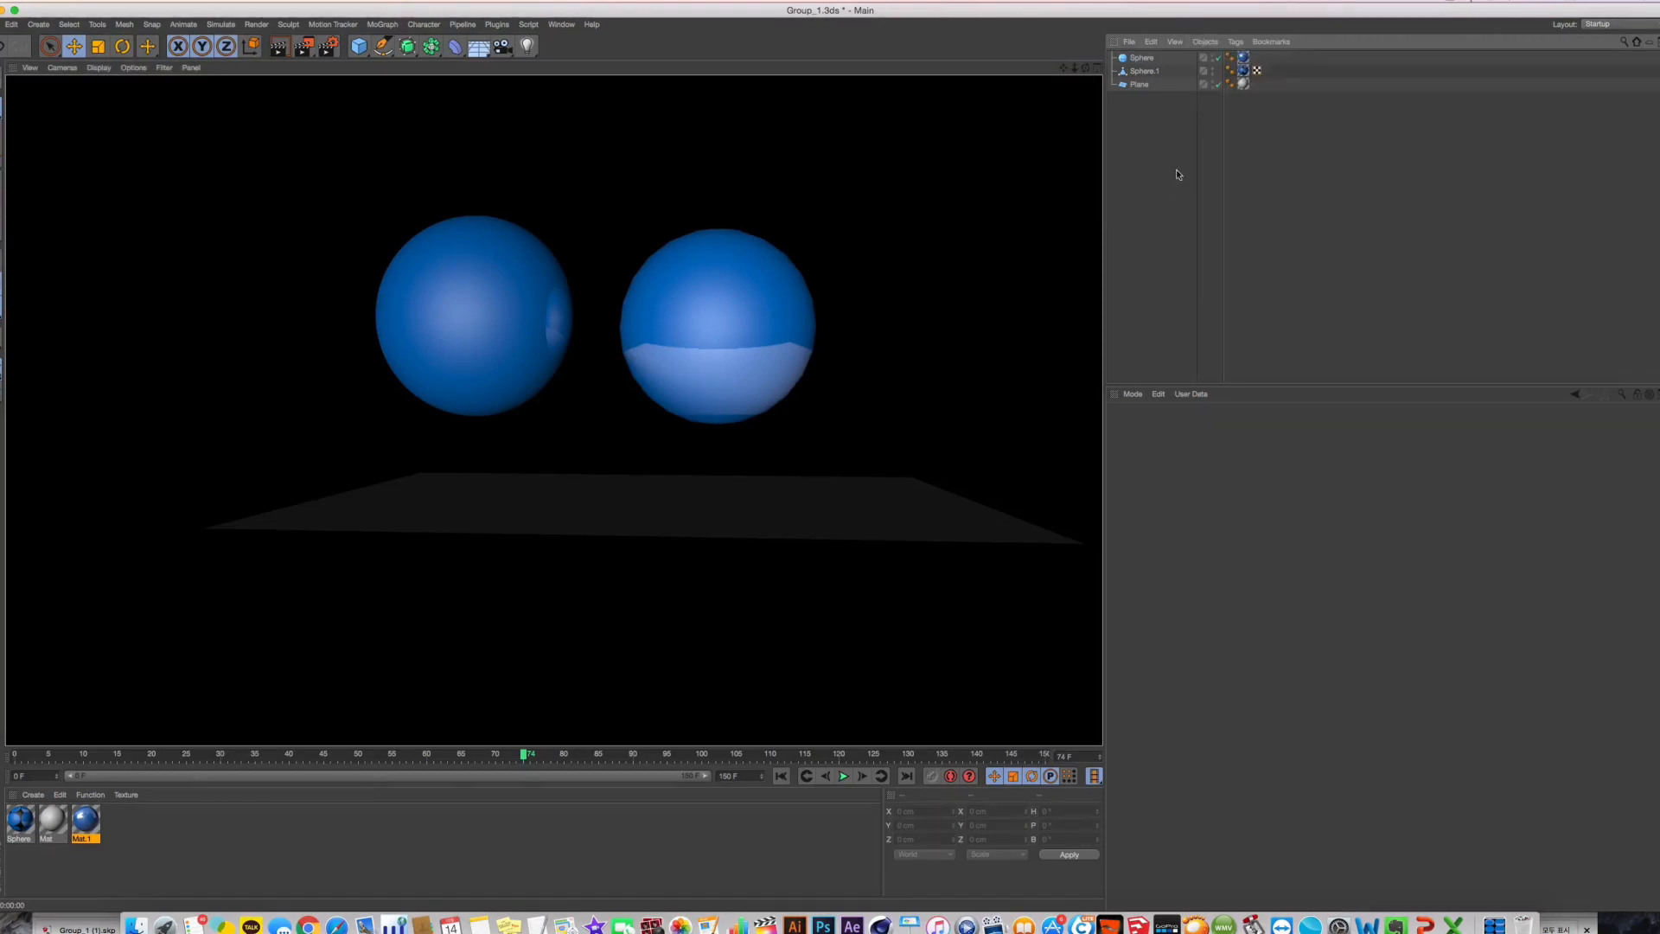
left_click(1148, 60)
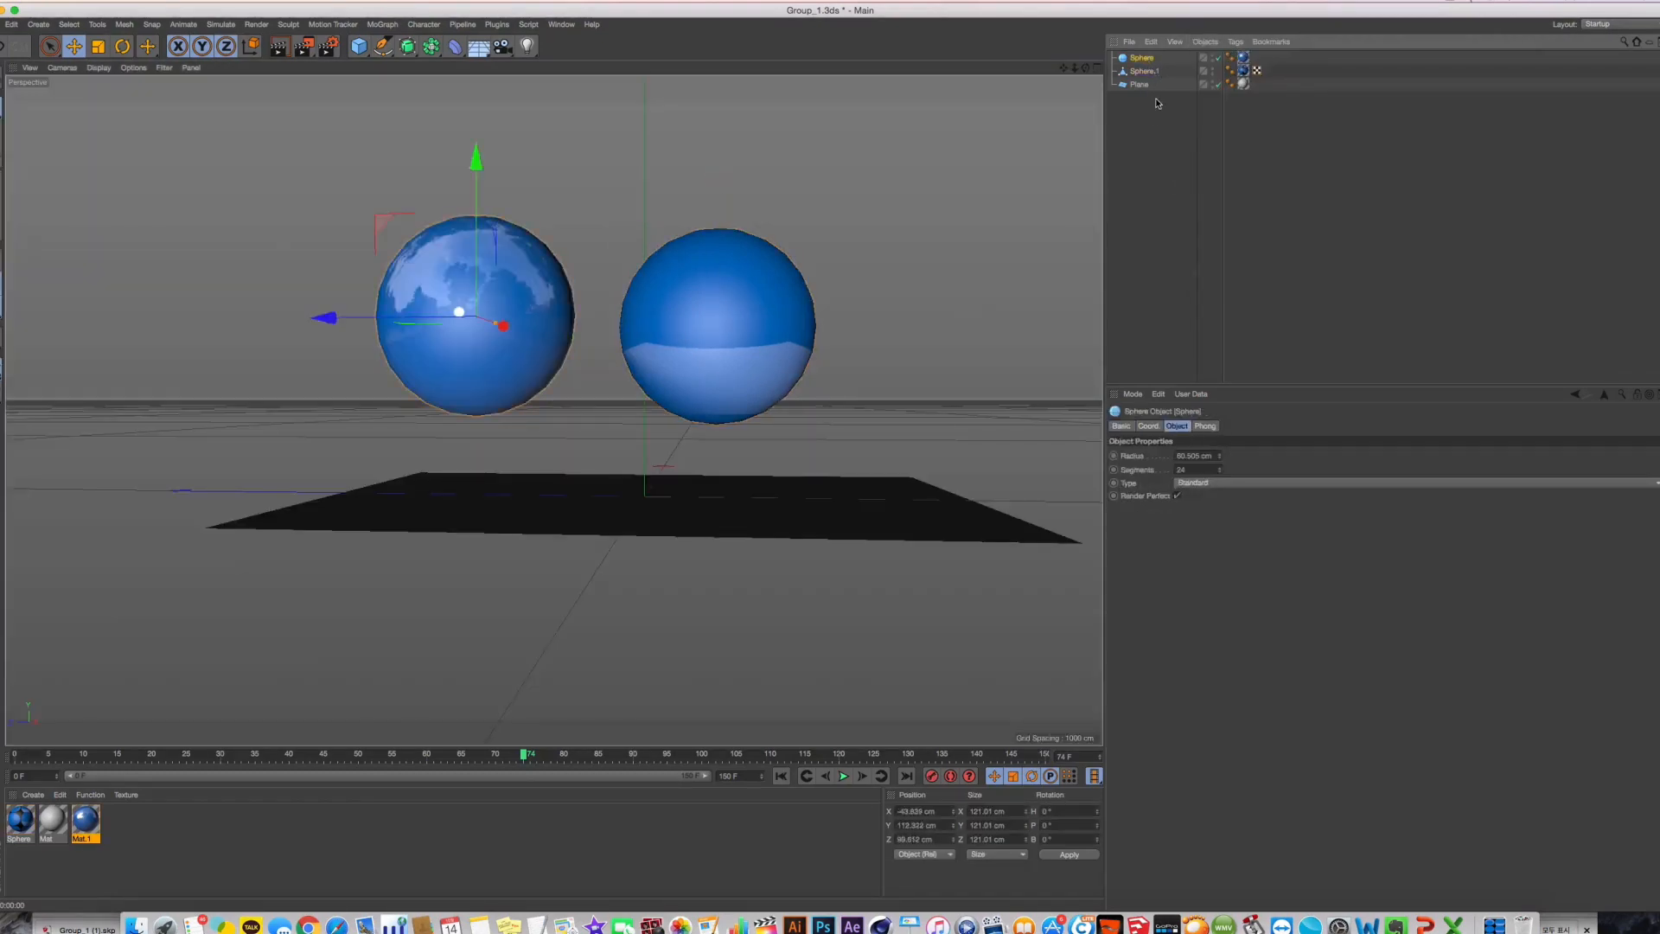
left_click_drag(654, 226, 769, 366, "alt")
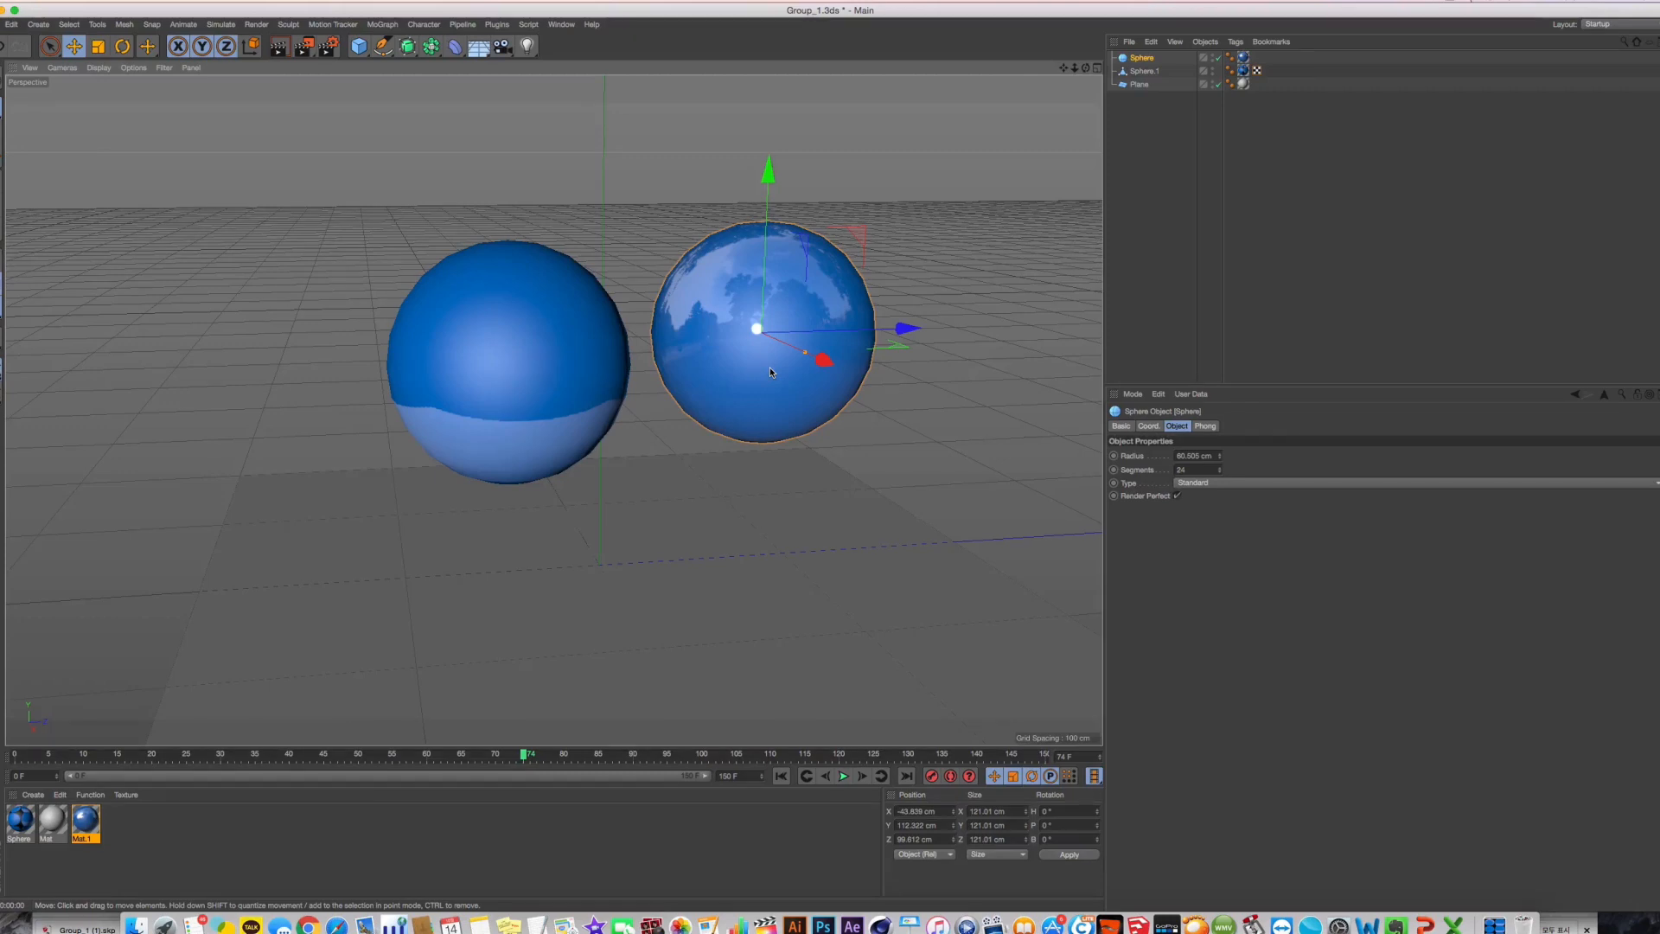
right_click(1141, 58)
mouse_move(1196, 67)
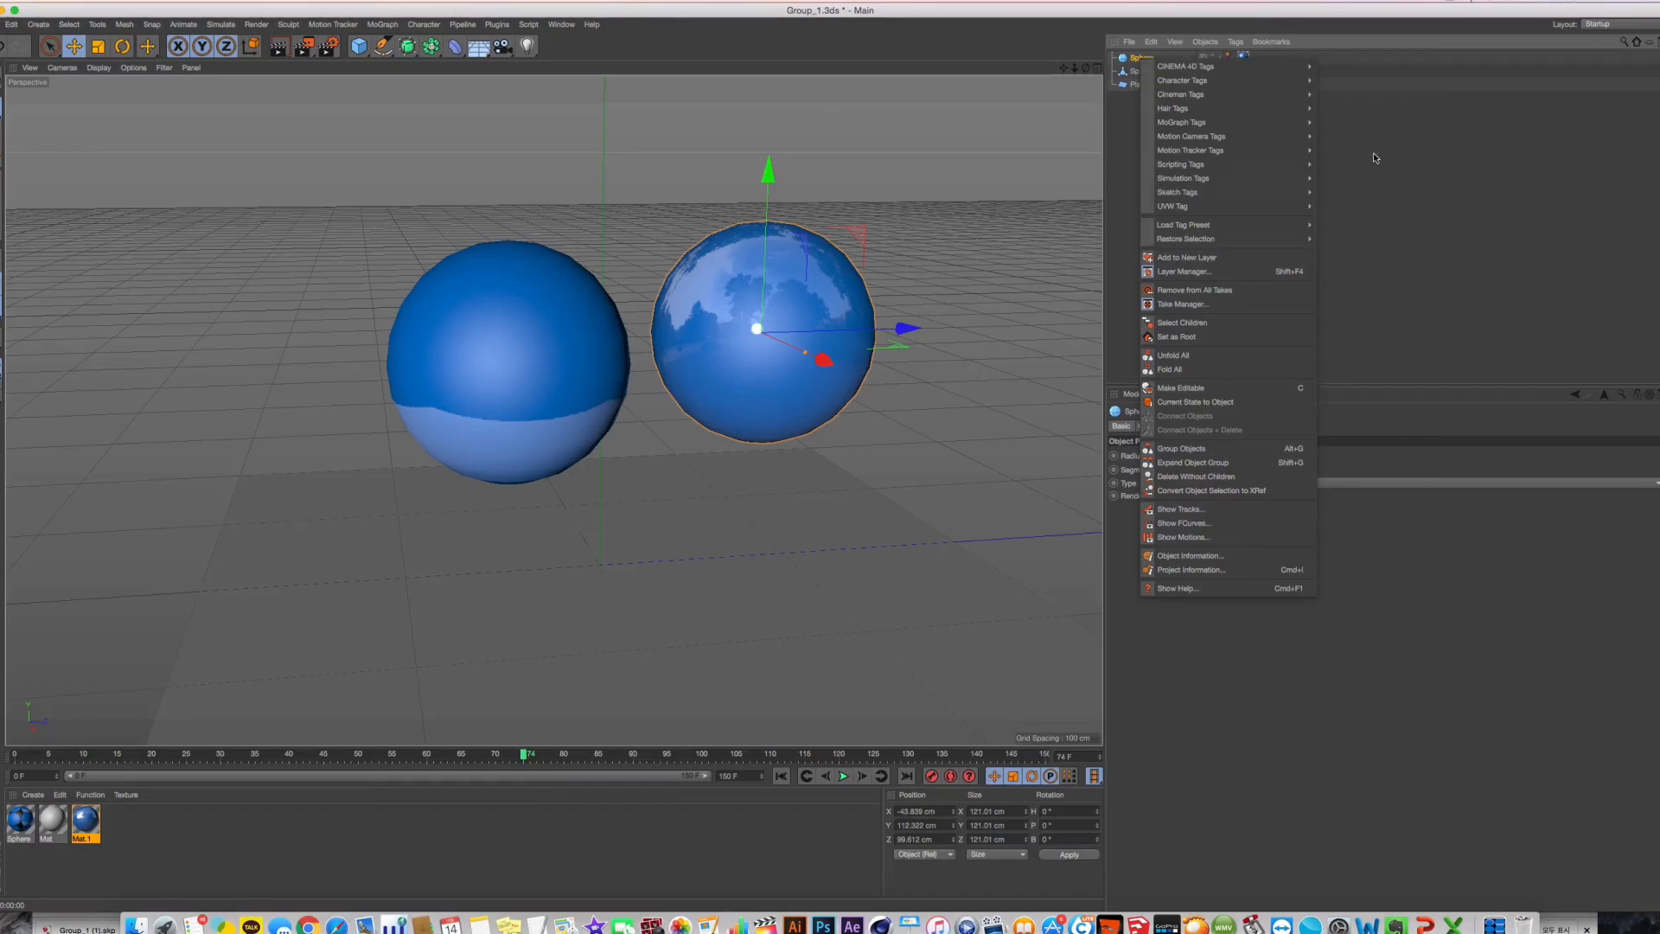
mouse_move(1261, 73)
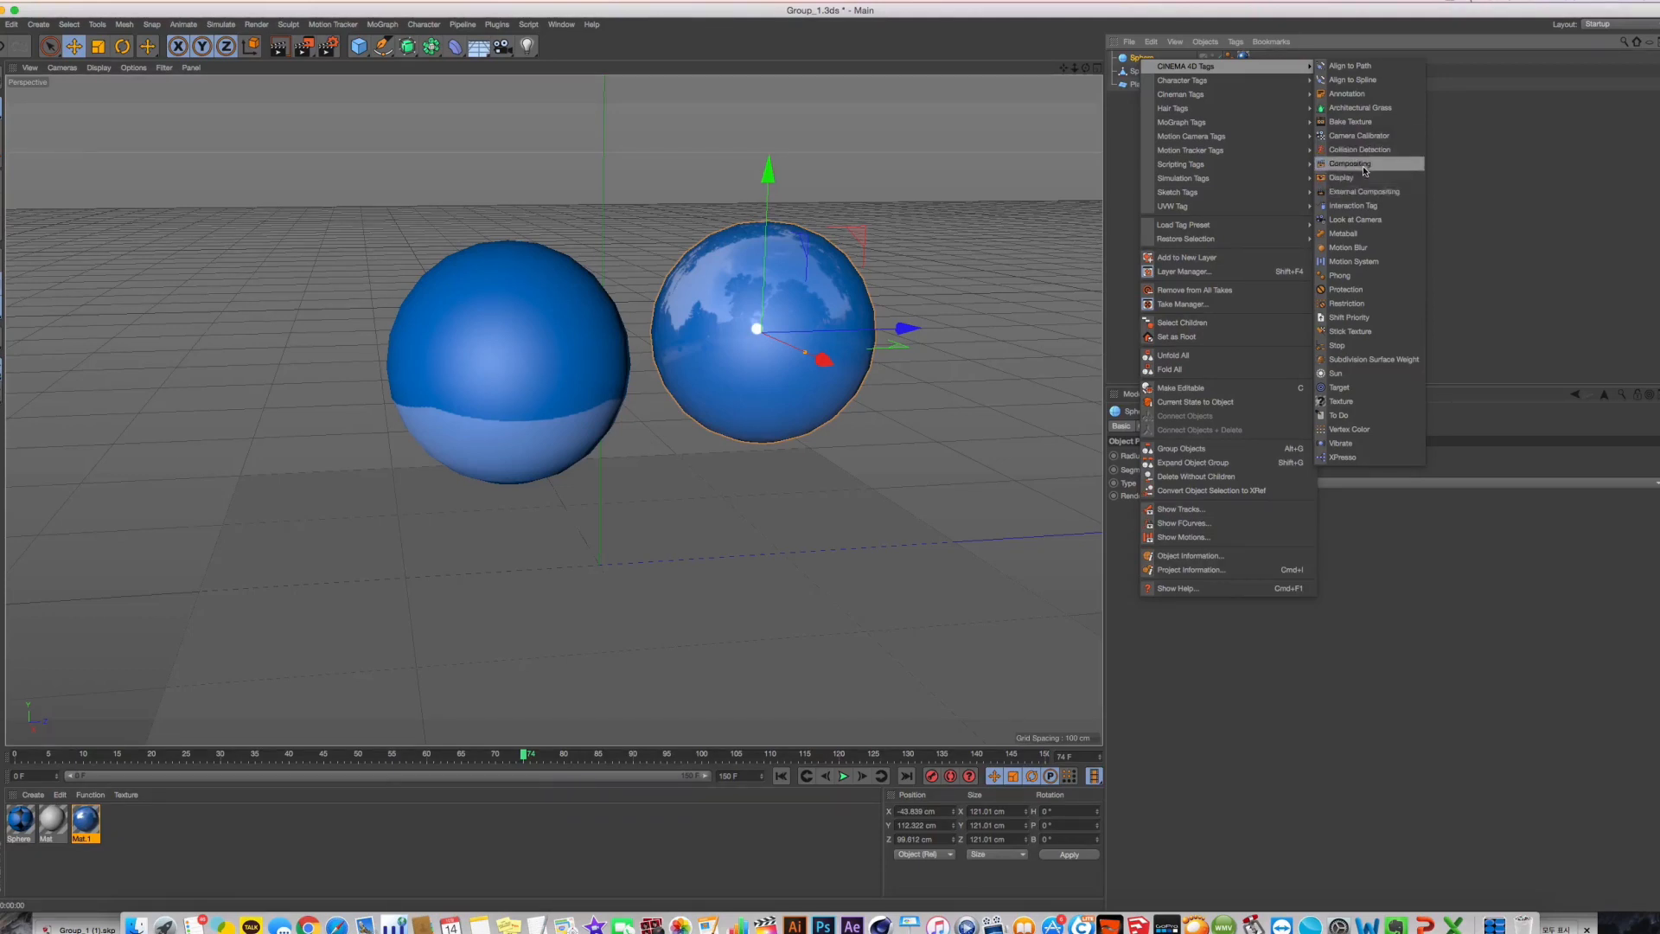
left_click(1397, 193)
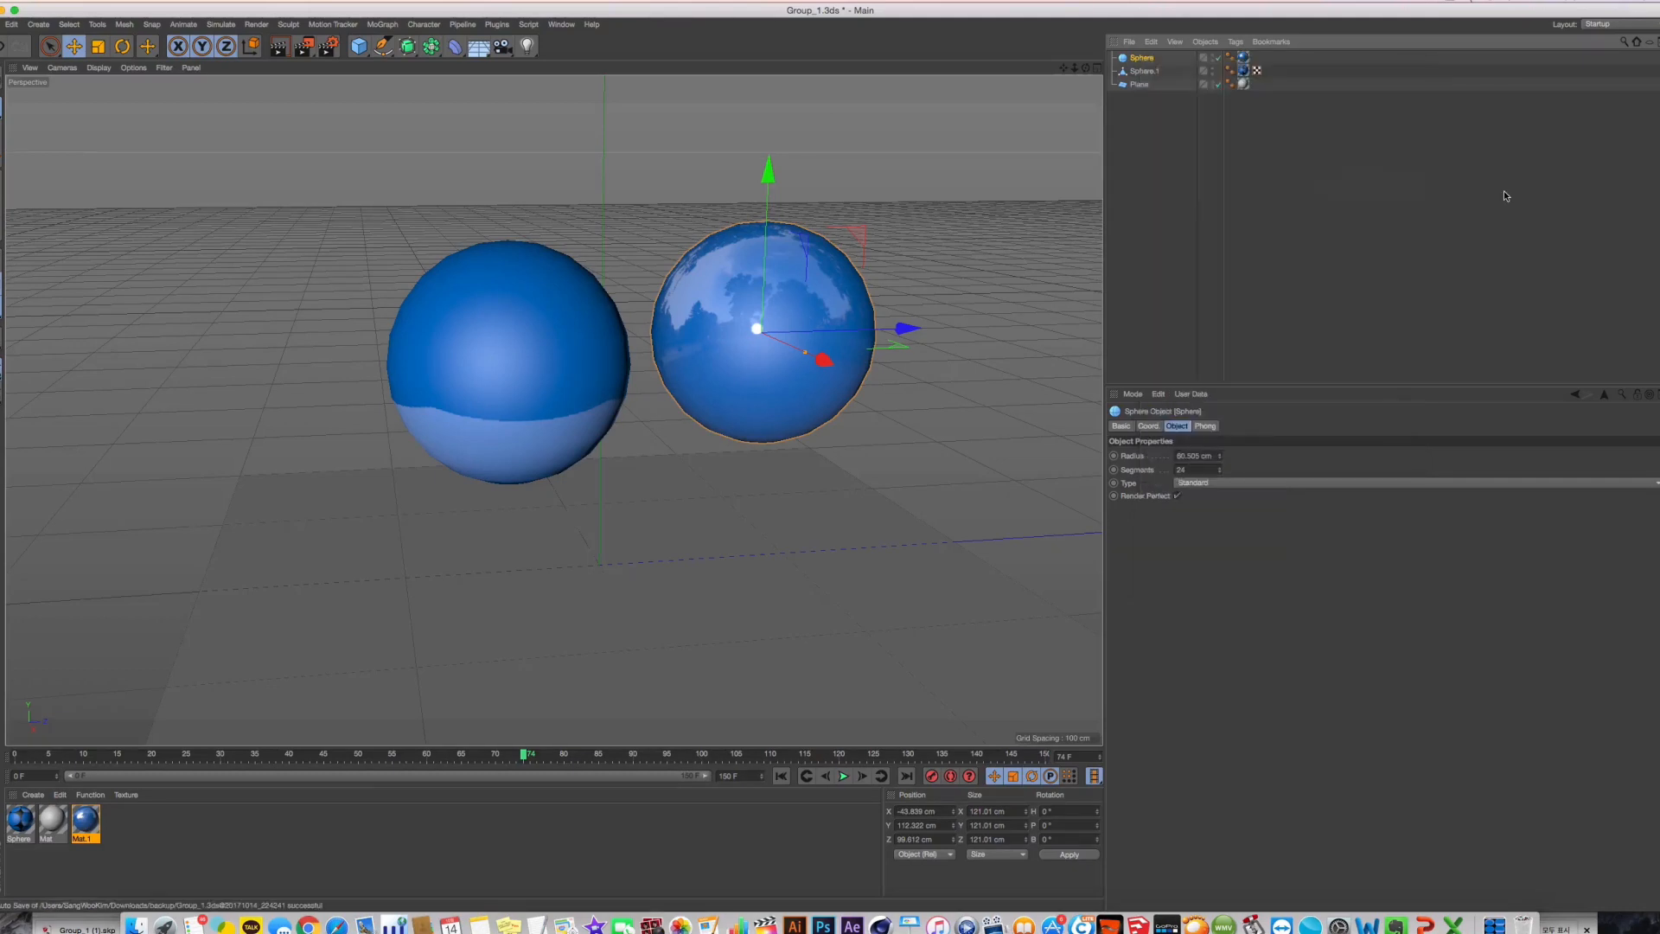